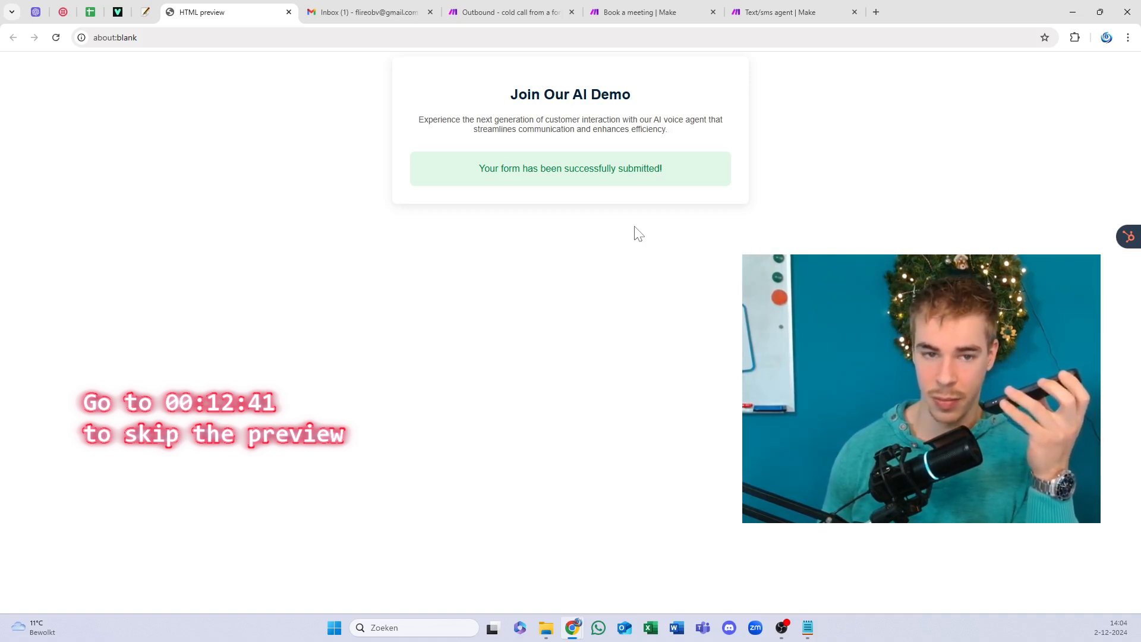
Step: Open the 'Thank You for Reaching Out to Flireo!' email in Gmail and read the lead's contact details
{"action": "left_click", "coordinate": [364, 12]}
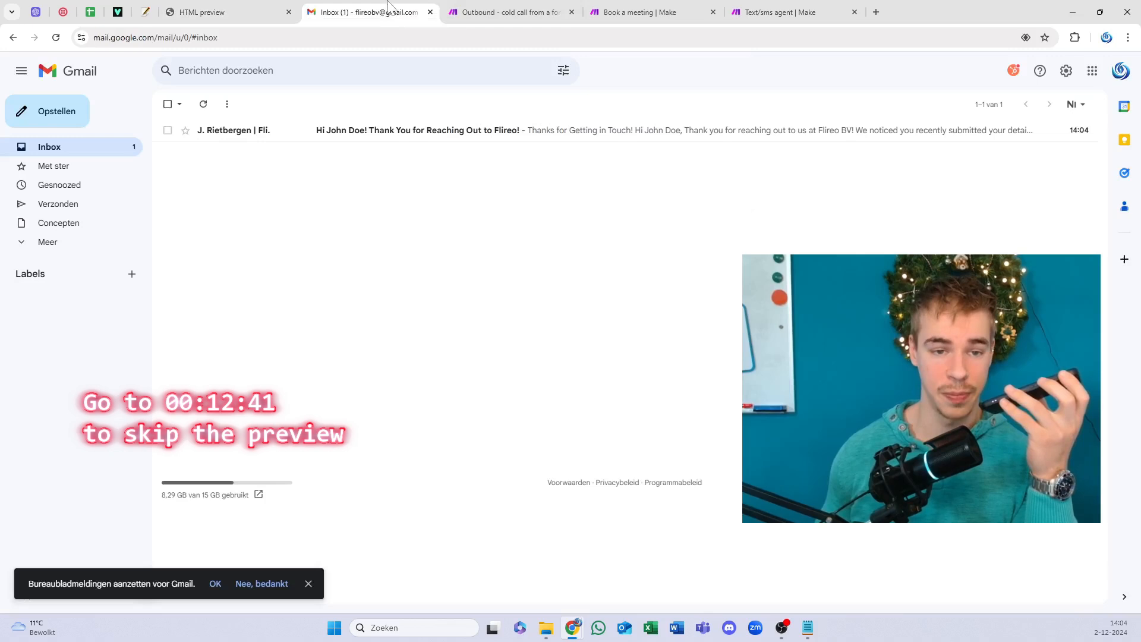
{"action": "left_click", "coordinate": [377, 145]}
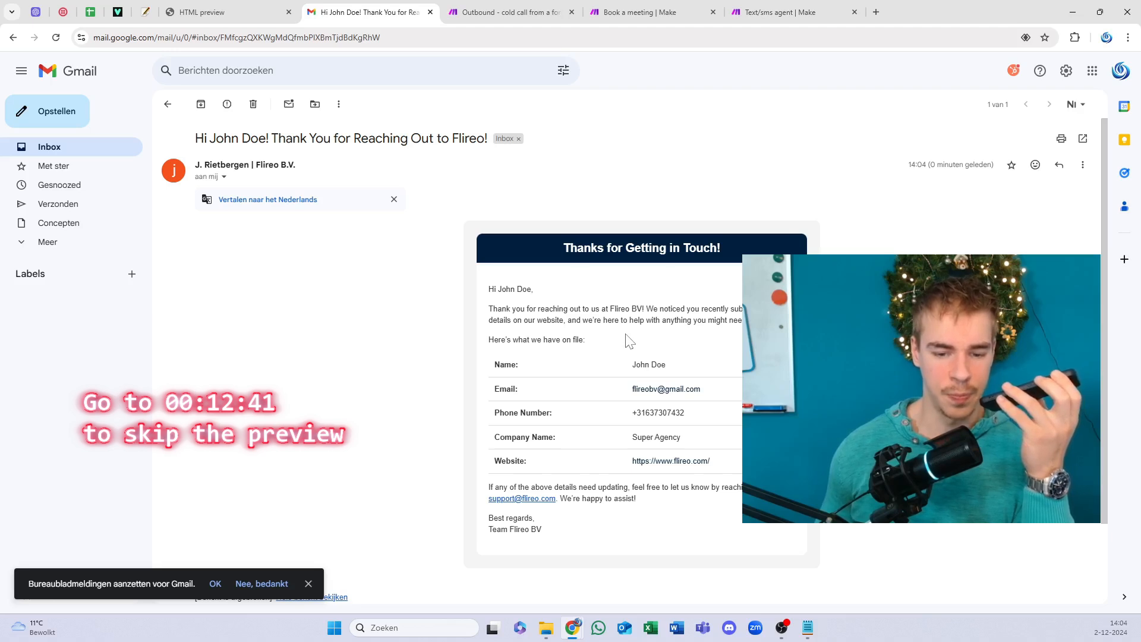
{"action": "left_click_drag", "start_coordinate": [649, 248], "coordinate": [653, 279]}
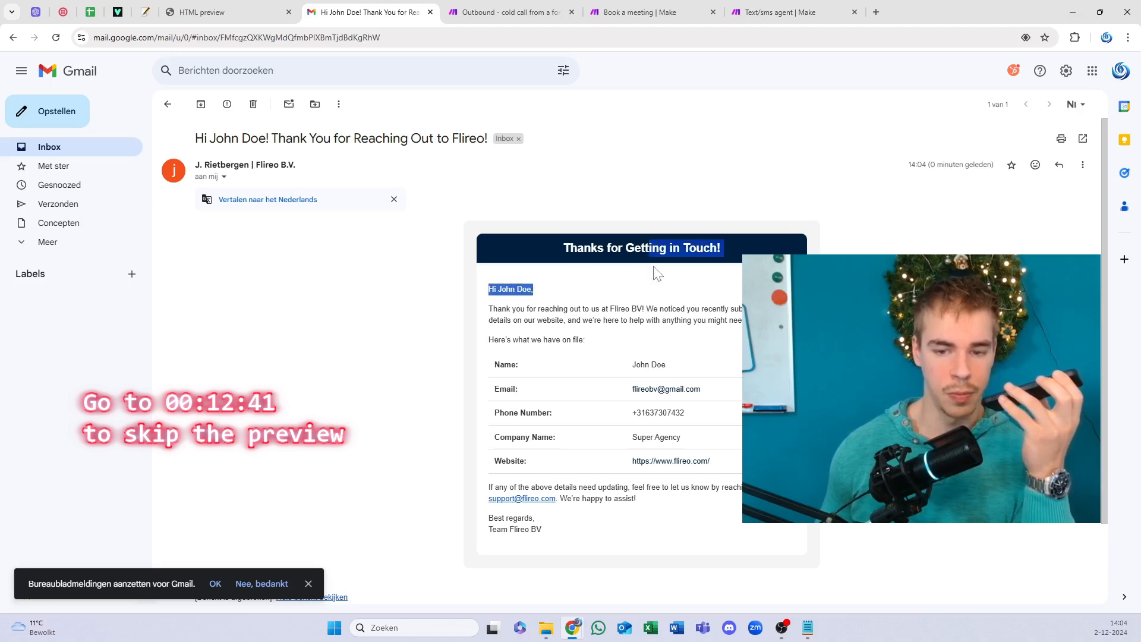
{"action": "left_click", "coordinate": [649, 311]}
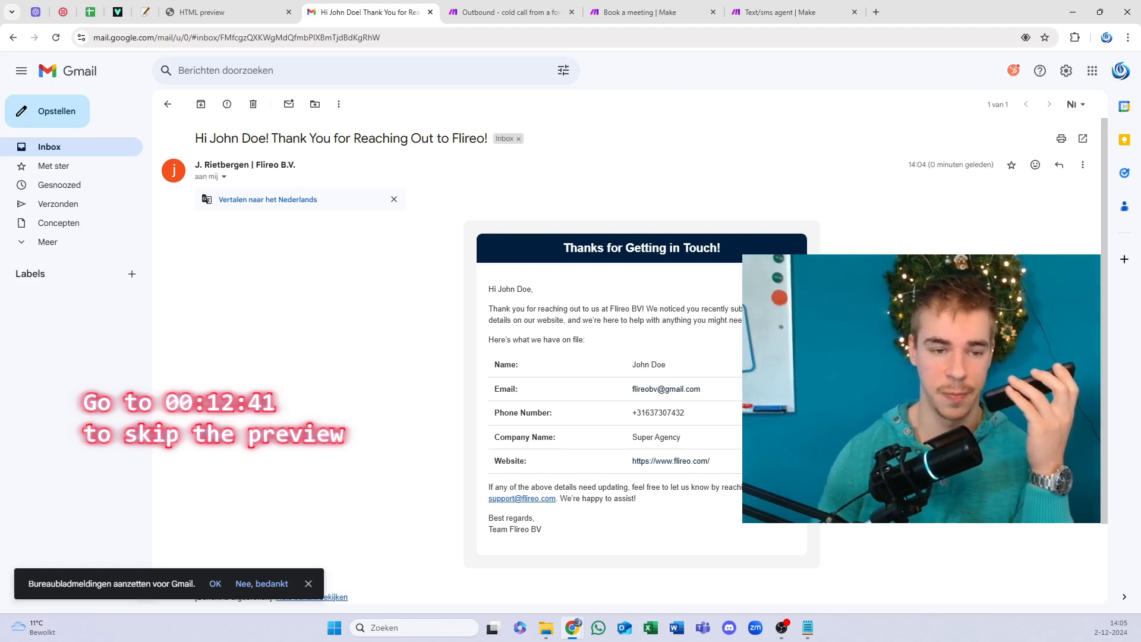
Step: Glance at the Book a meeting scenario, then go back to the Gmail inbox list
{"action": "left_click", "coordinate": [631, 18]}
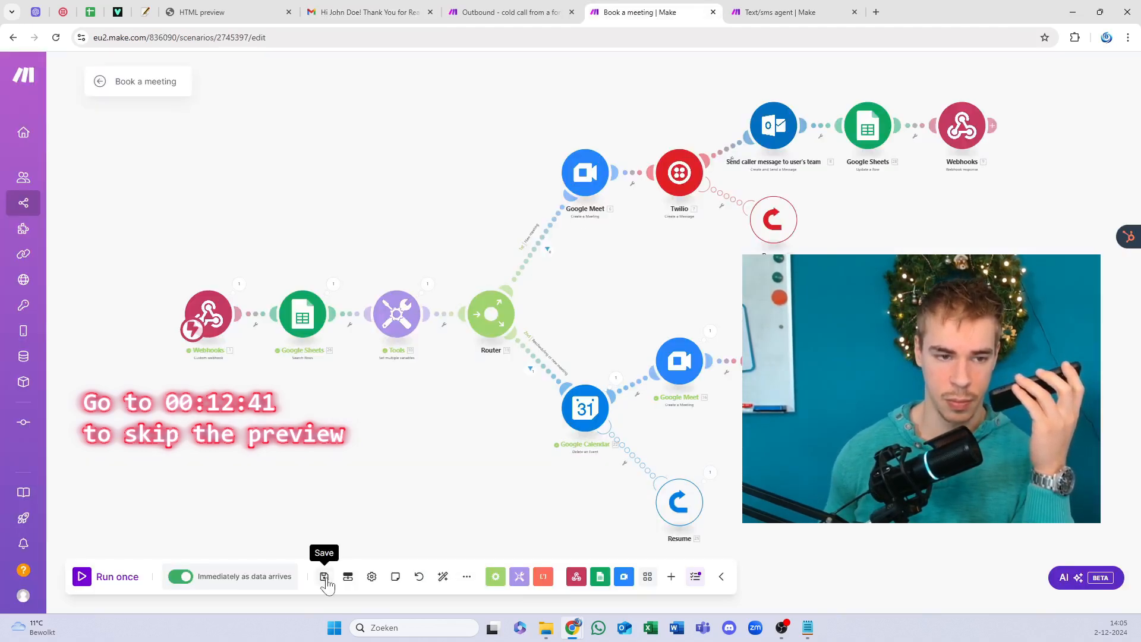
{"action": "left_click", "coordinate": [356, 12]}
{"action": "left_click", "coordinate": [167, 105]}
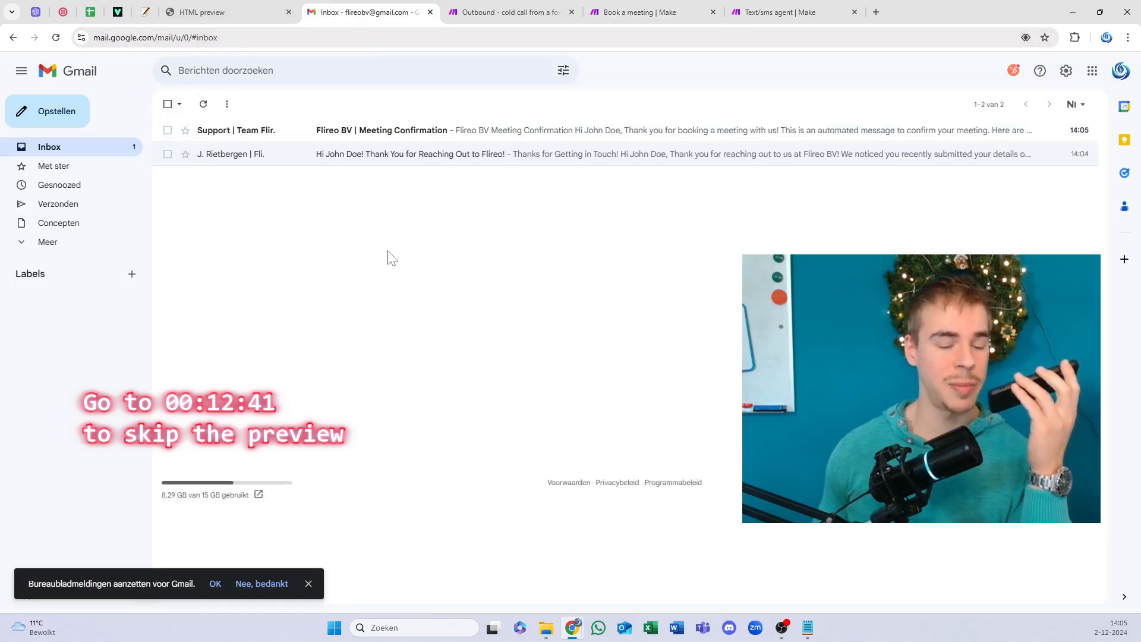
Step: Open the 'Flireo BV | Meeting Confirmation' email and read its message
{"action": "left_click", "coordinate": [390, 134]}
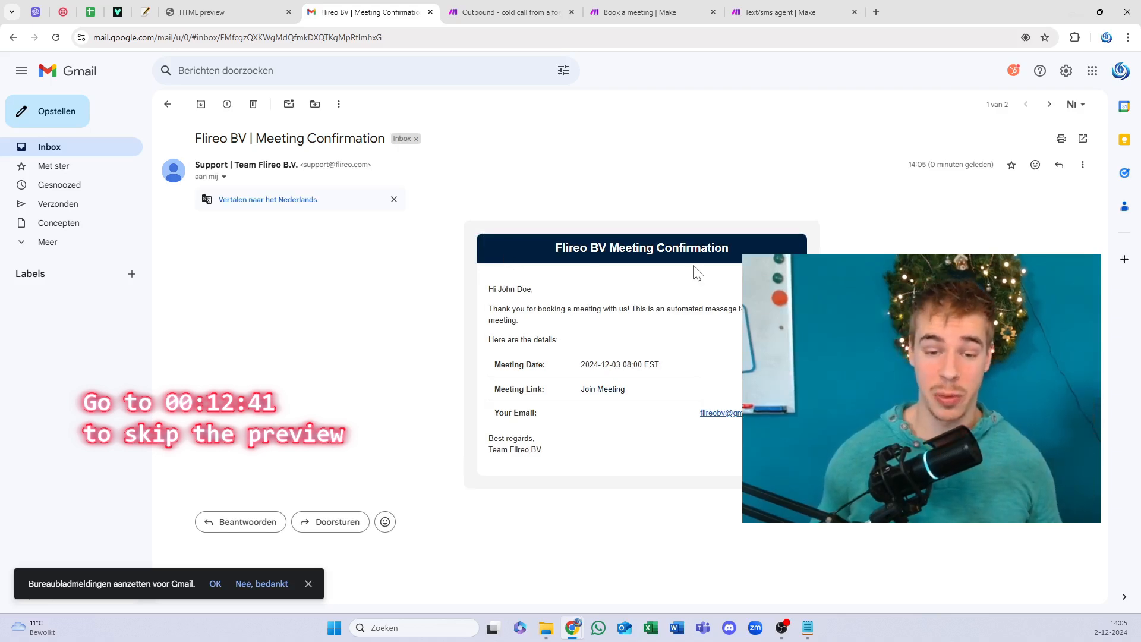
{"action": "left_click_drag", "start_coordinate": [525, 413], "coordinate": [752, 415]}
{"action": "left_click", "coordinate": [752, 416]}
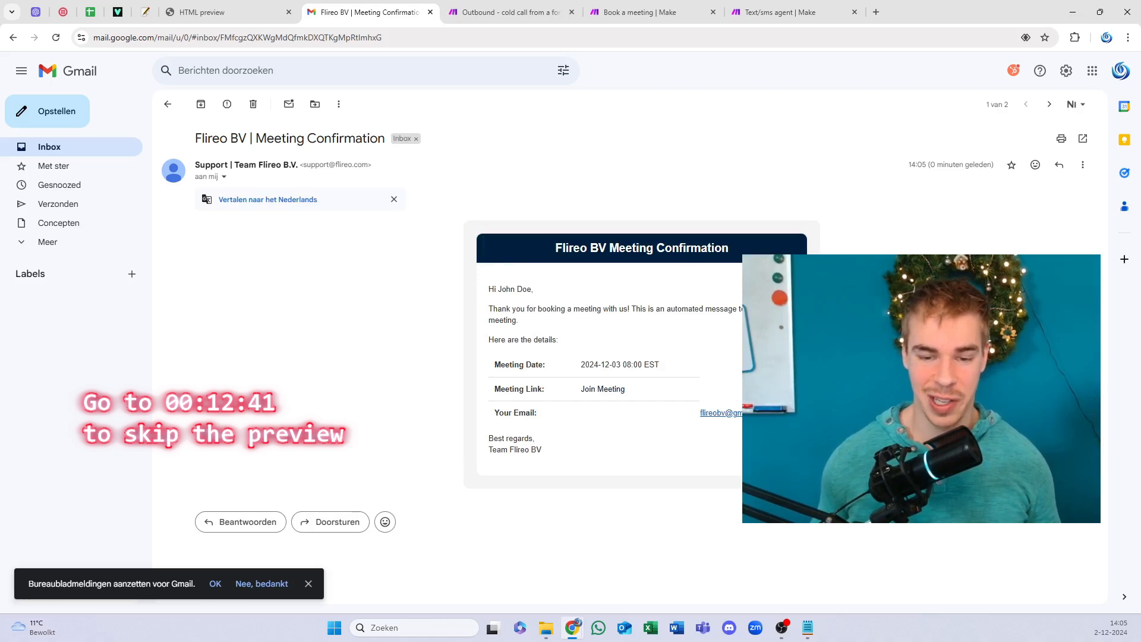
{"action": "left_click_drag", "start_coordinate": [599, 415], "coordinate": [526, 329]}
{"action": "left_click", "coordinate": [526, 285]}
{"action": "double_click", "coordinate": [597, 248]}
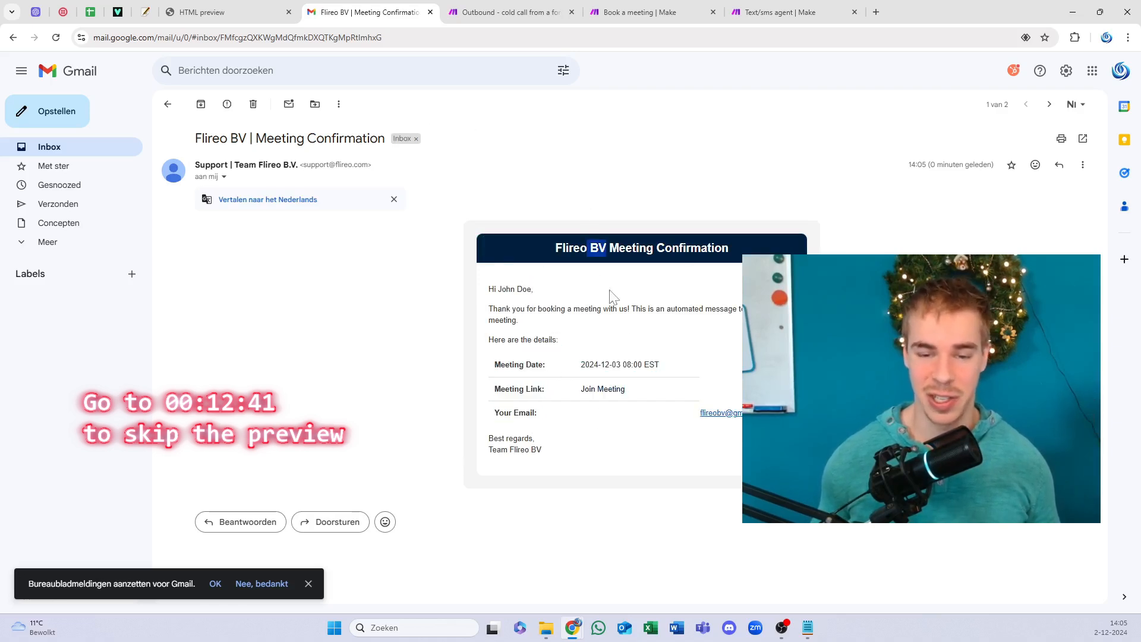
{"action": "triple_click", "coordinate": [654, 413]}
{"action": "left_click", "coordinate": [623, 315]}
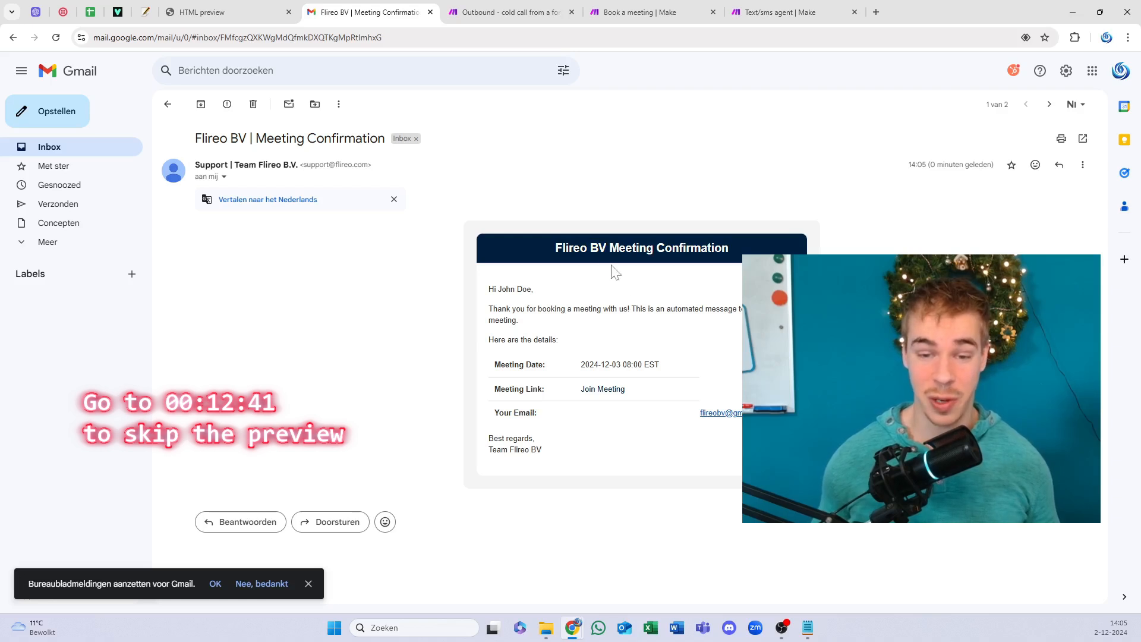
{"action": "left_click_drag", "start_coordinate": [556, 248], "coordinate": [597, 248]}
{"action": "left_click", "coordinate": [598, 248]}
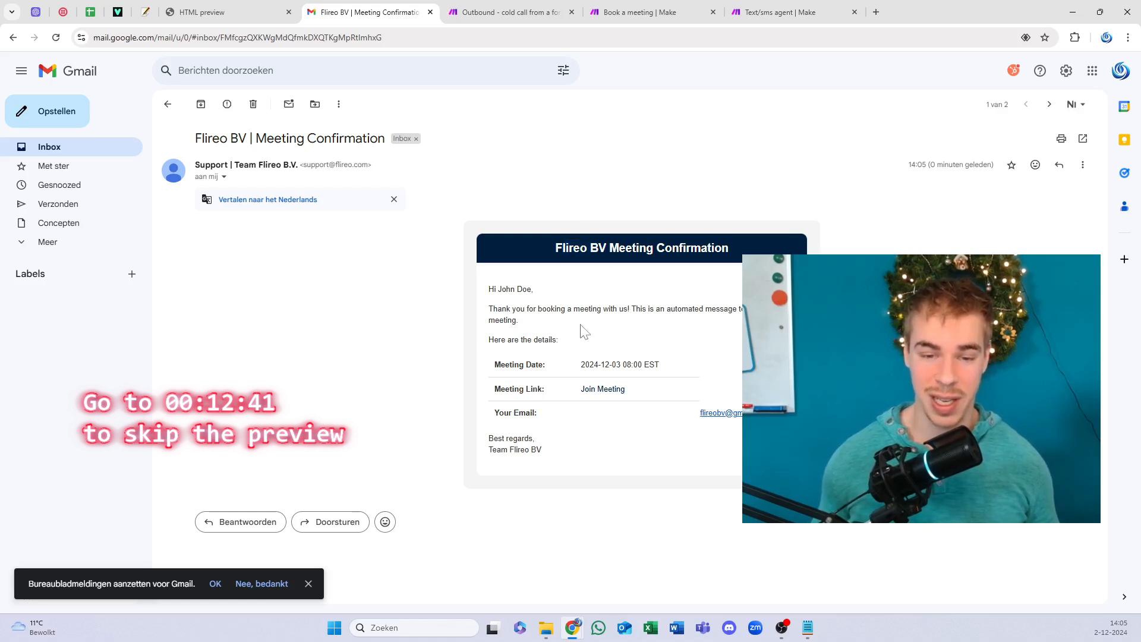
{"action": "left_click_drag", "start_coordinate": [552, 309], "coordinate": [636, 310]}
{"action": "left_click_drag", "start_coordinate": [510, 290], "coordinate": [515, 290]}
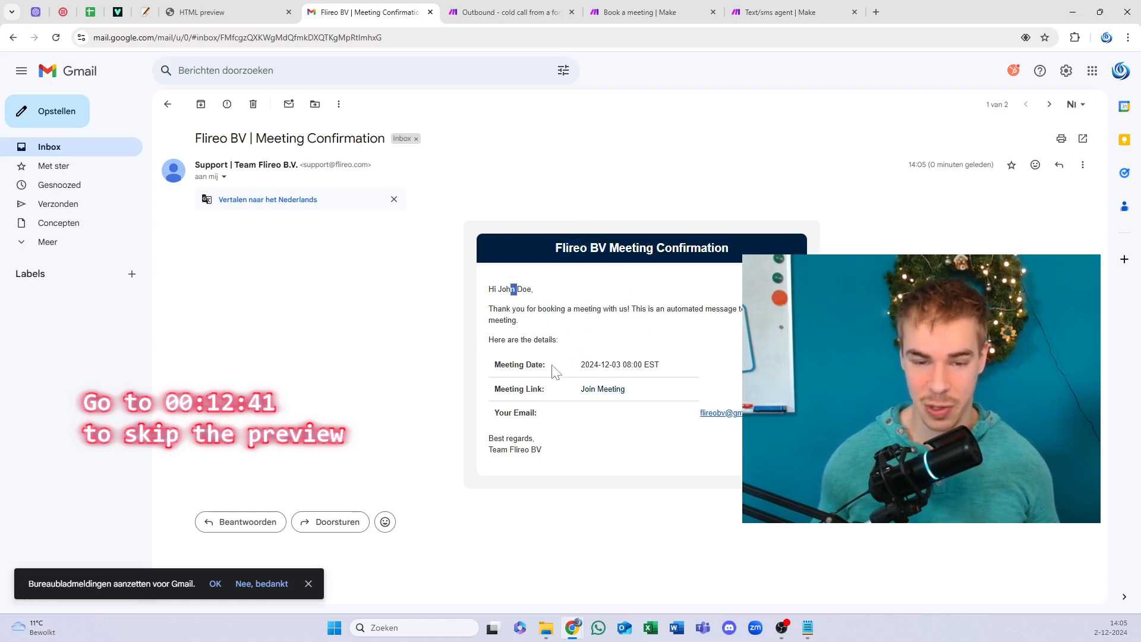
{"action": "left_click_drag", "start_coordinate": [543, 365], "coordinate": [650, 413]}
{"action": "left_click", "coordinate": [529, 379]}
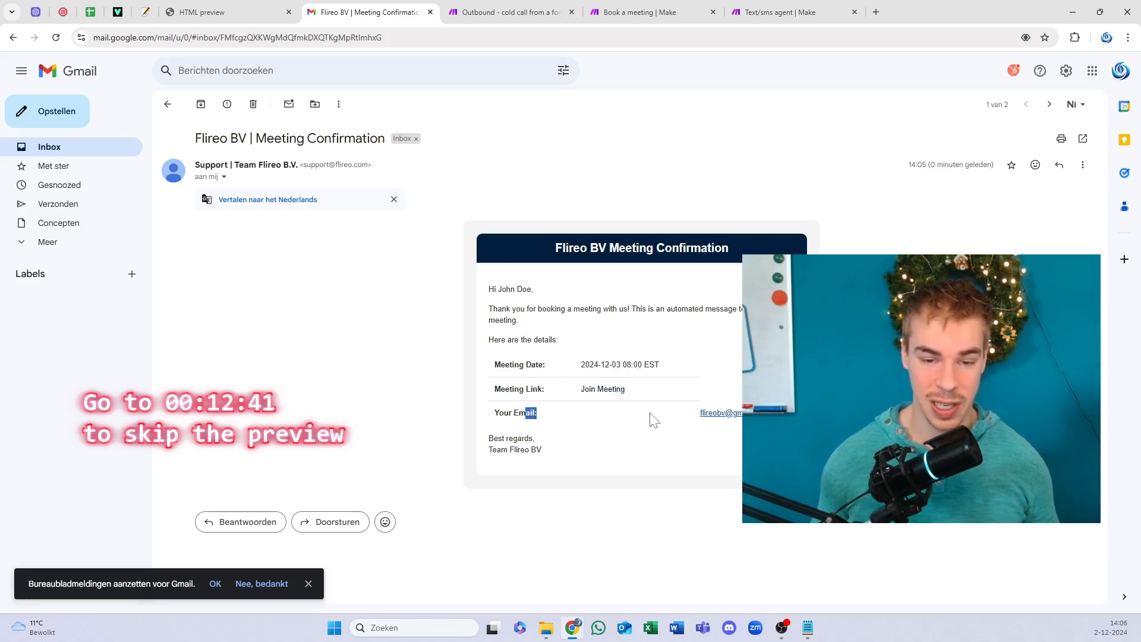
{"action": "left_click", "coordinate": [691, 349]}
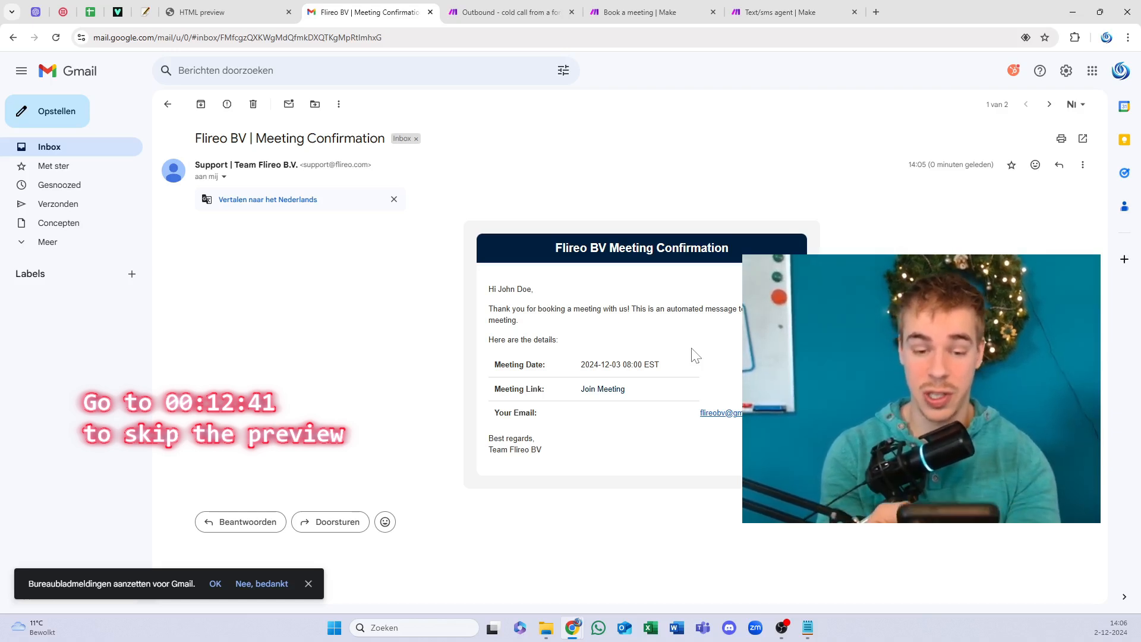
Step: Look over the Text/sms agent scenario, then switch to the 'YT video 2-12-2024' spreadsheet
{"action": "left_click", "coordinate": [805, 11]}
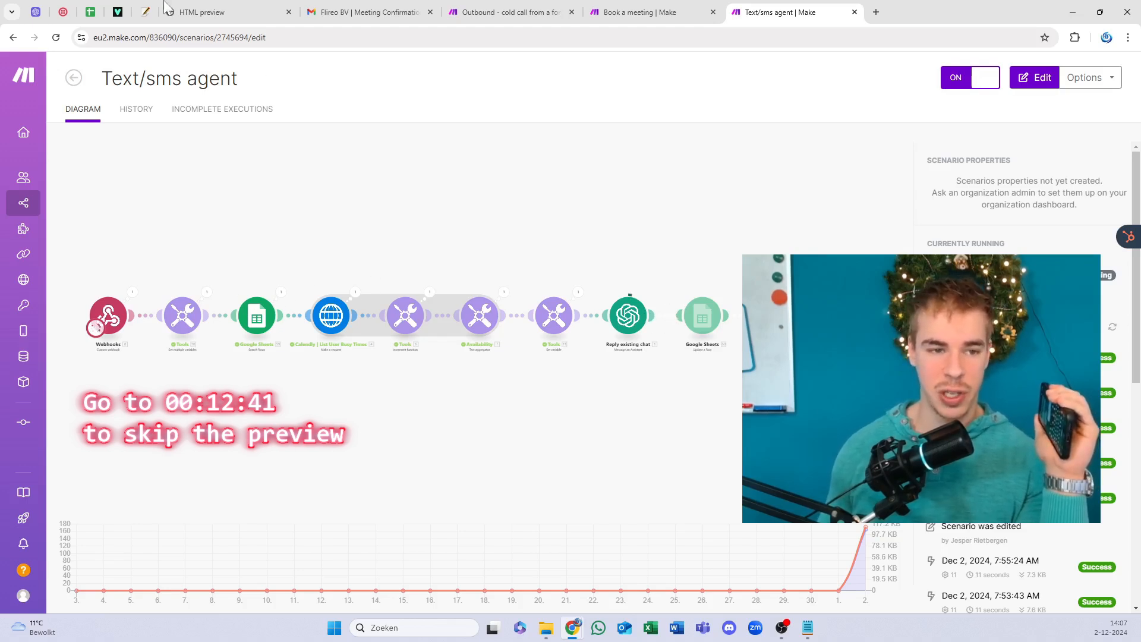
{"action": "left_click", "coordinate": [91, 12]}
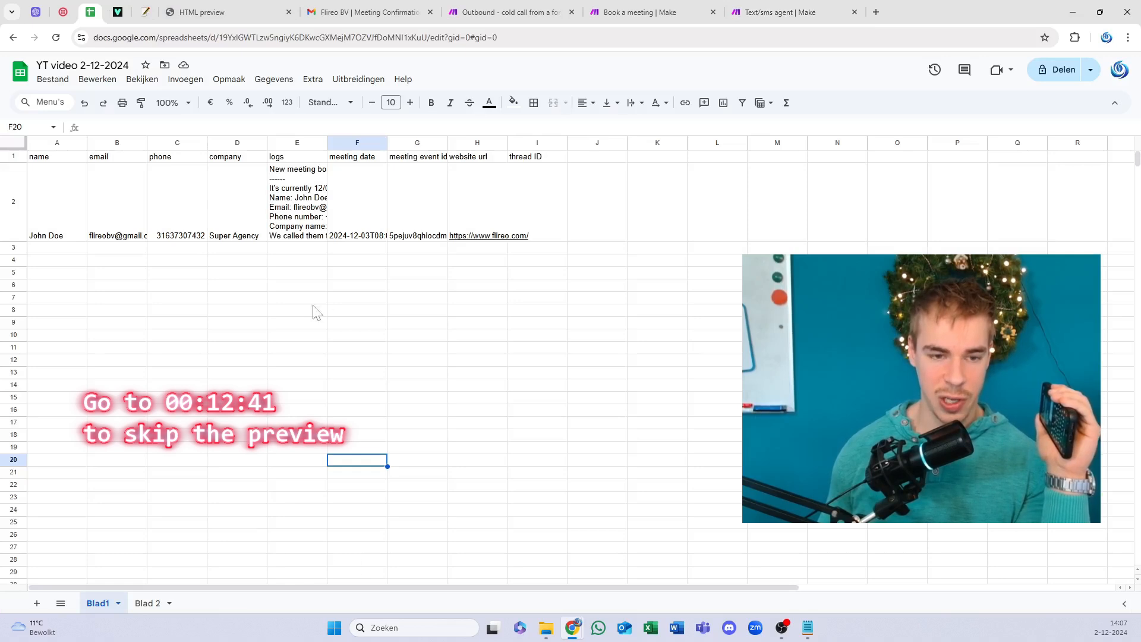
Step: After checking row 2's meeting date, return to the Text/sms agent scenario in Make
{"action": "left_click", "coordinate": [756, 10]}
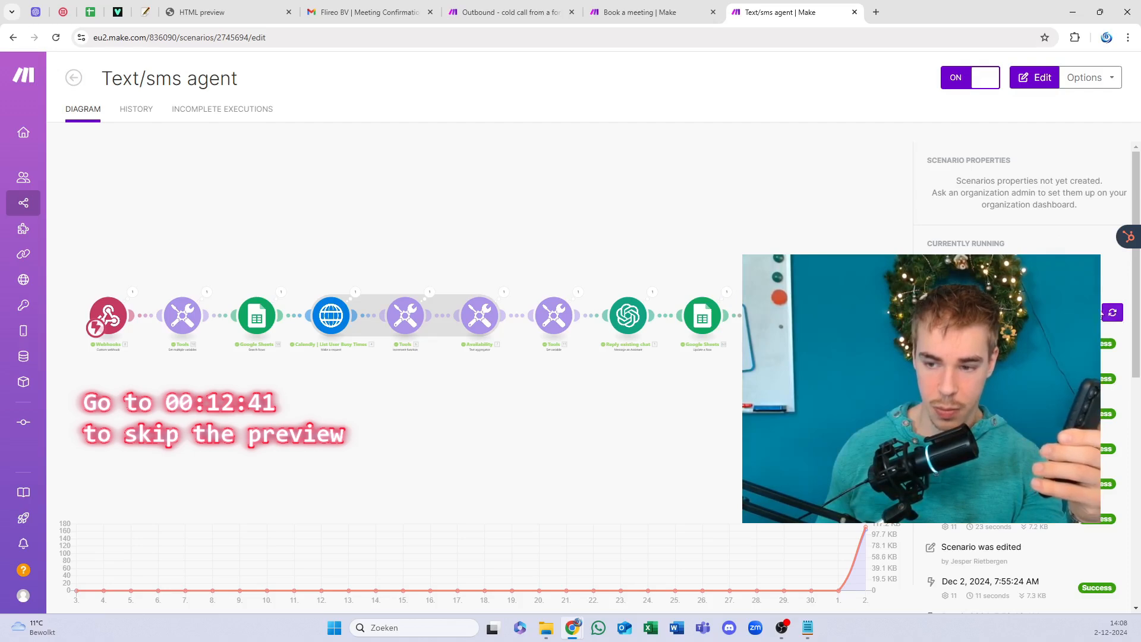
Step: Refresh the Book a meeting execution history and reload the Text/sms agent page
{"action": "mouse_move", "coordinate": [1010, 204]}
{"action": "left_mouse_down"}
{"action": "mouse_move", "coordinate": [1003, 181]}
{"action": "mouse_move", "coordinate": [1023, 203]}
{"action": "mouse_move", "coordinate": [1011, 186]}
{"action": "left_mouse_up"}
{"action": "left_click", "coordinate": [665, 12]}
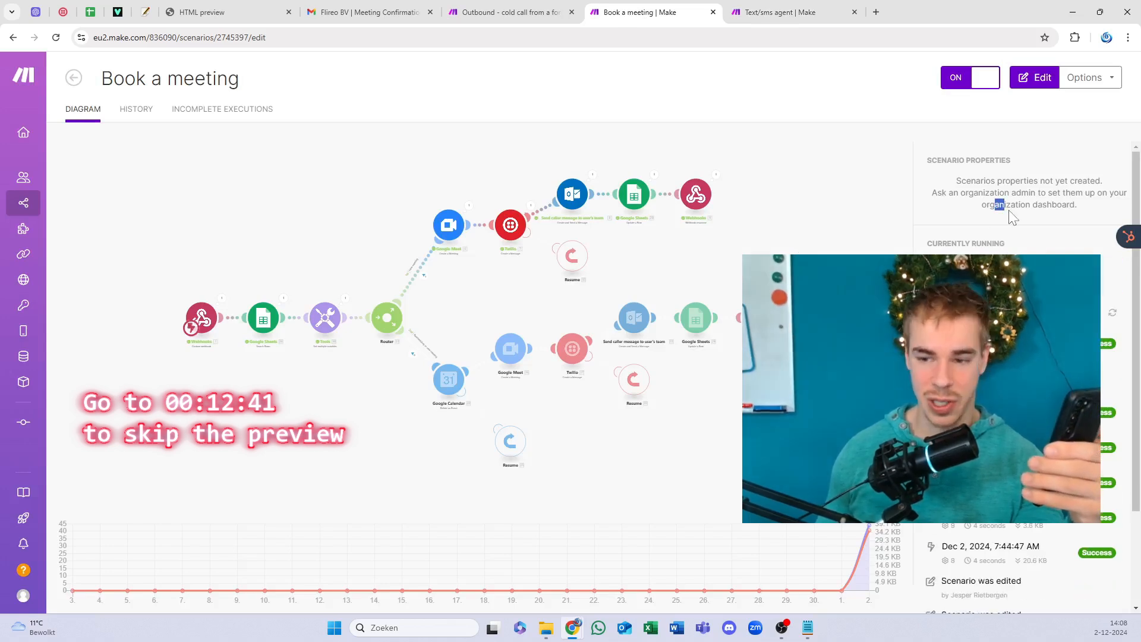
{"action": "left_click", "coordinate": [1112, 313]}
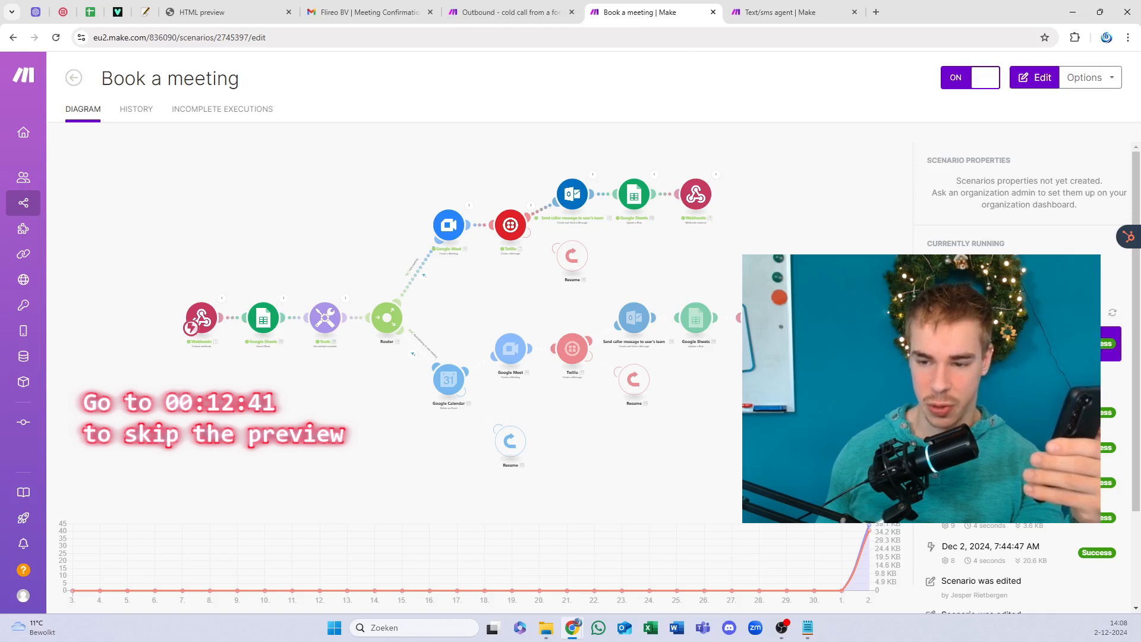
{"action": "left_click", "coordinate": [764, 13]}
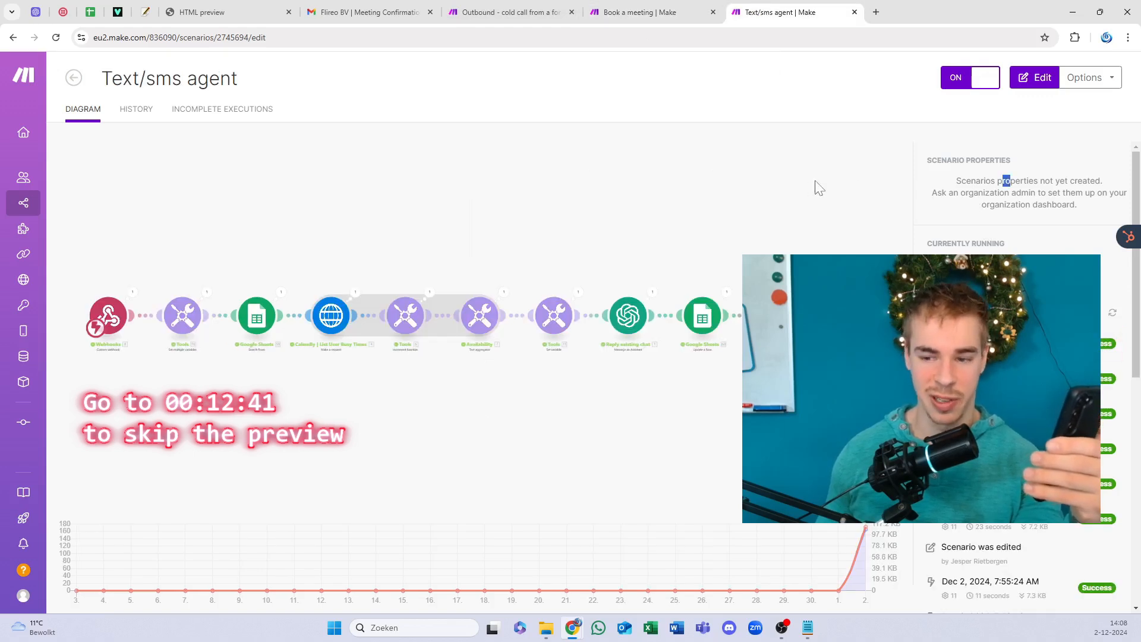
{"action": "left_click", "coordinate": [819, 36]}
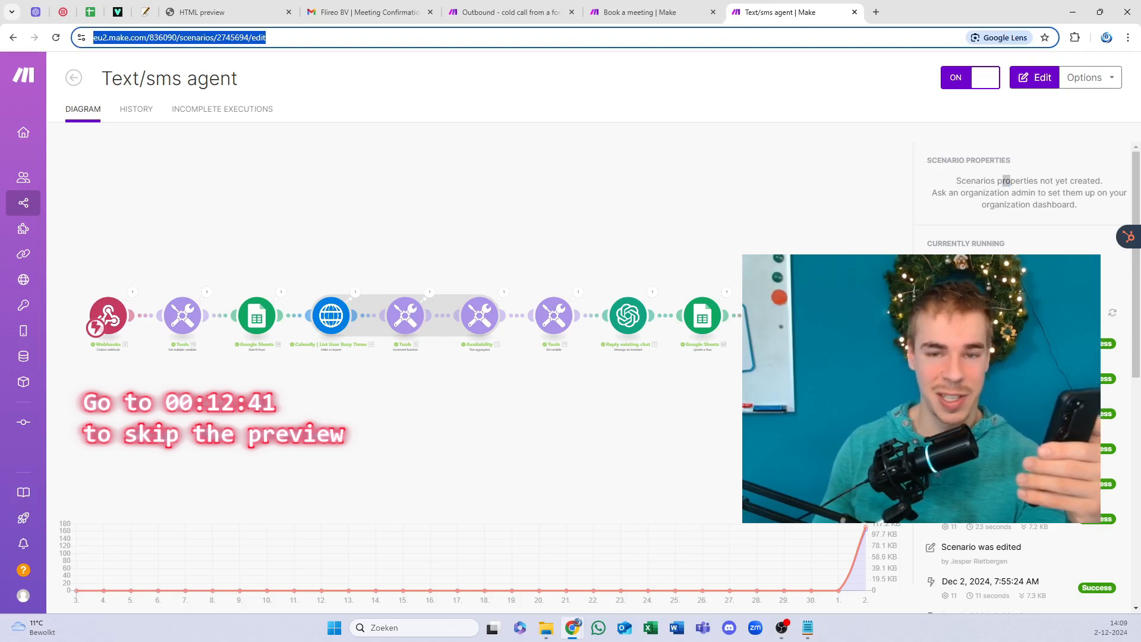
{"action": "key", "text": "Return"}
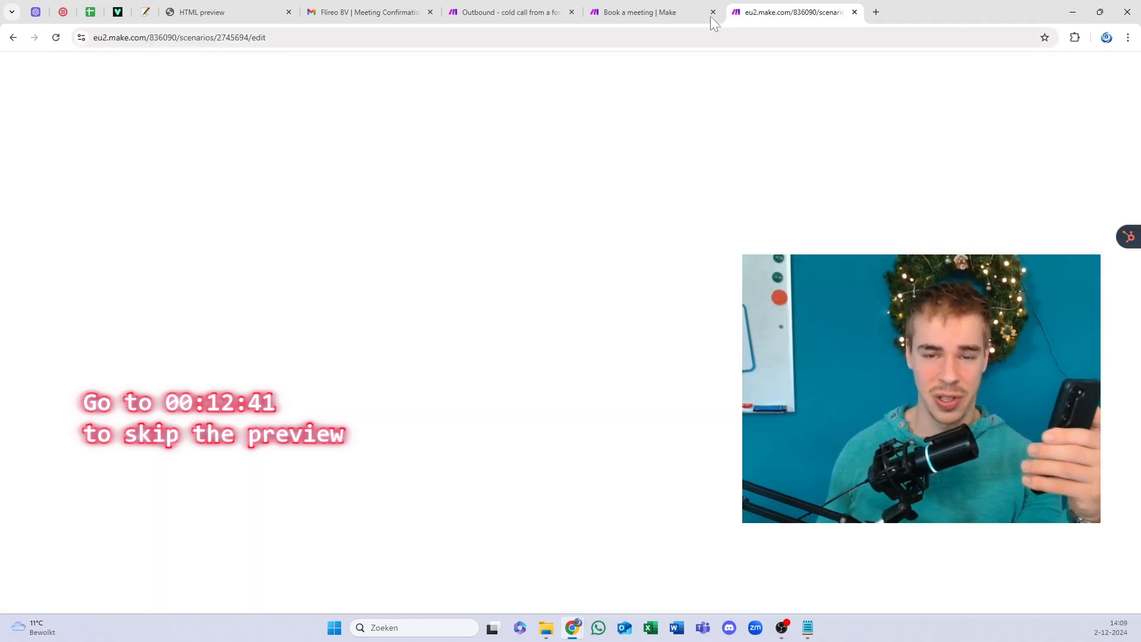
Step: Compare the Book a meeting and Text/sms agent scenarios while the page reloads
{"action": "left_click", "coordinate": [622, 6]}
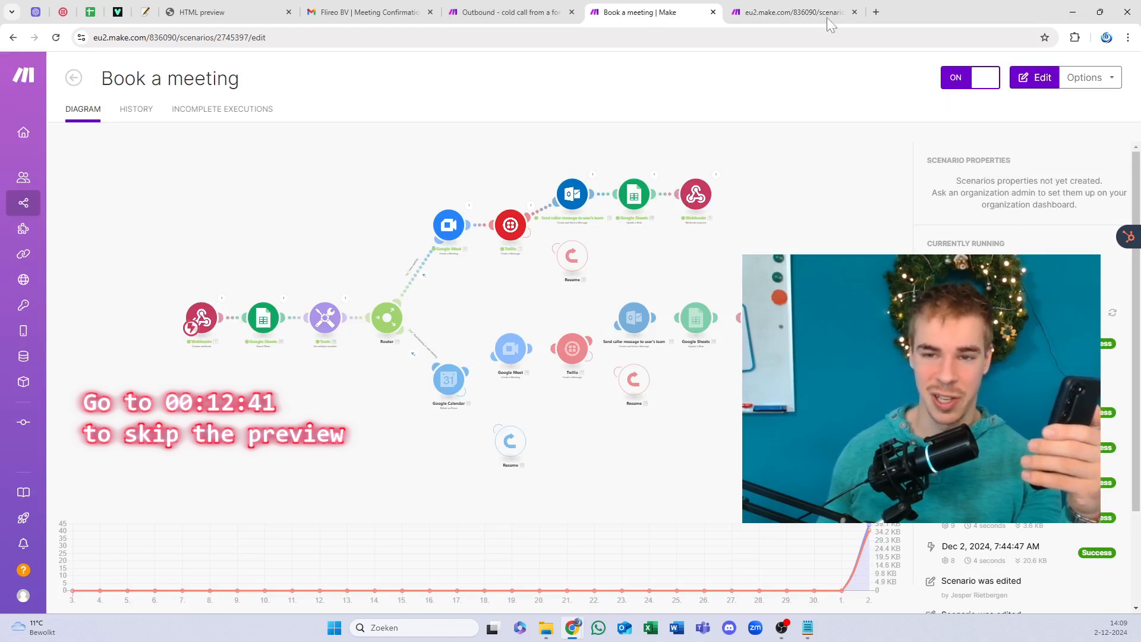
{"action": "left_click", "coordinate": [771, 6]}
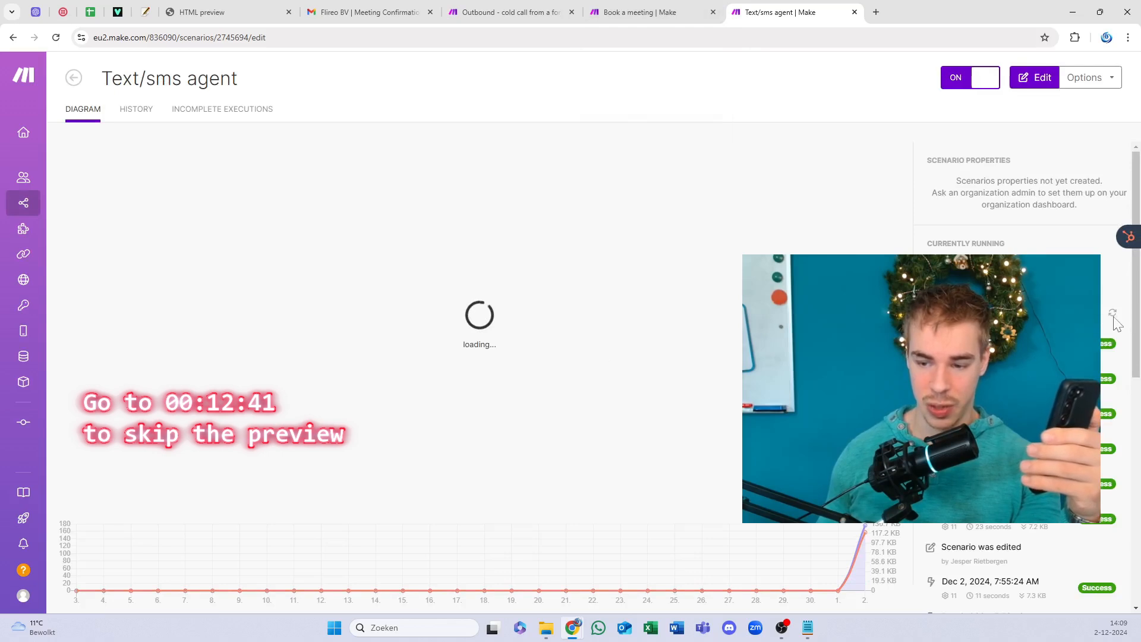
{"action": "left_click", "coordinate": [664, 7]}
{"action": "left_click", "coordinate": [743, 11]}
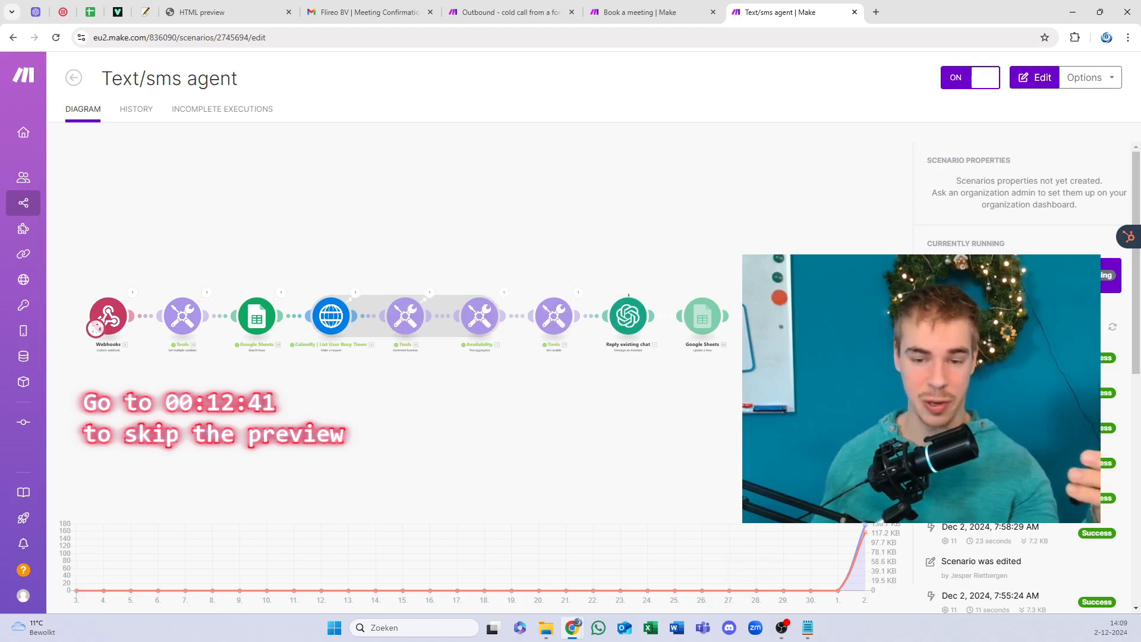
{"action": "left_click", "coordinate": [642, 12]}
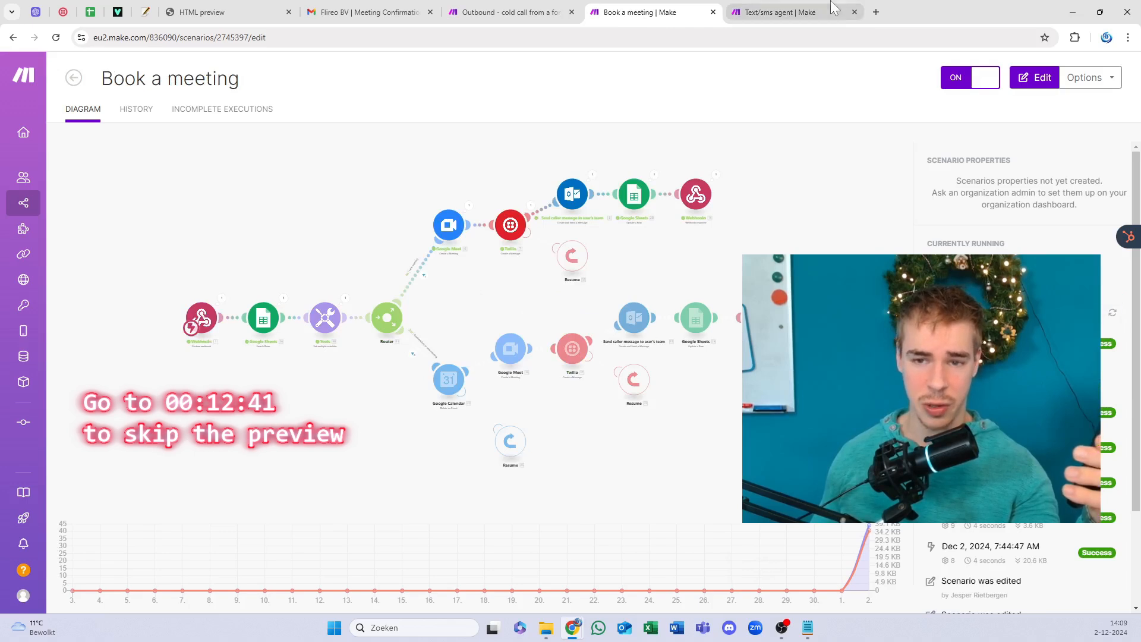
{"action": "left_click", "coordinate": [784, 12]}
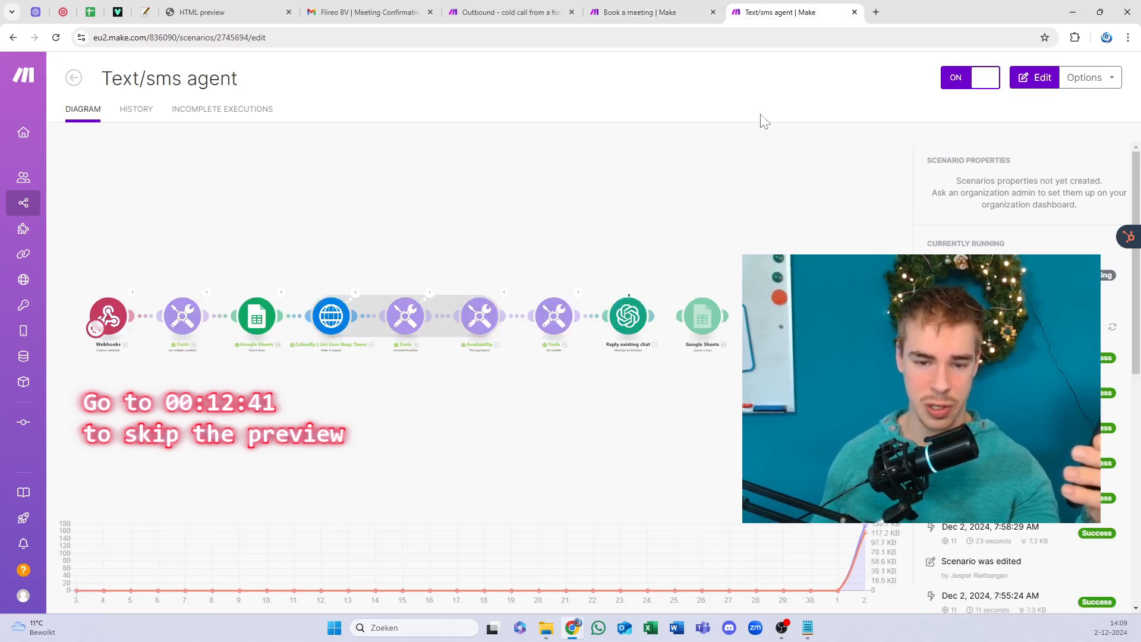
{"action": "left_click", "coordinate": [683, 11]}
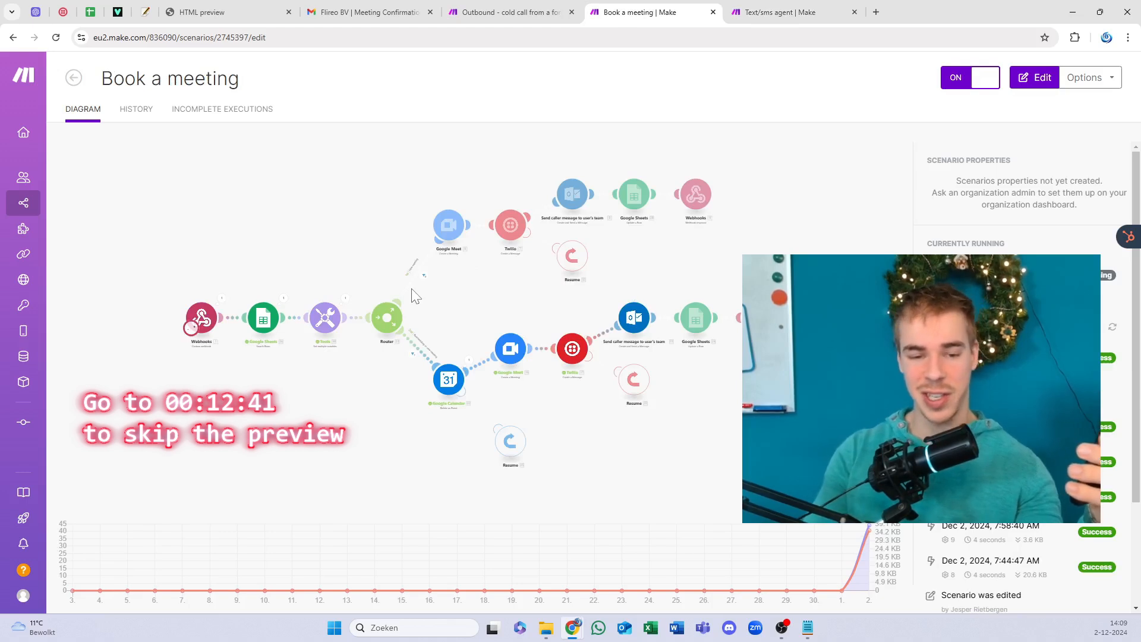
Step: Open the Book a meeting scenario editor, save it, and exit to its overview
{"action": "left_click", "coordinate": [452, 407]}
{"action": "scroll", "coordinate": [567, 386], "scroll_direction": "up", "scroll_amount": 3}
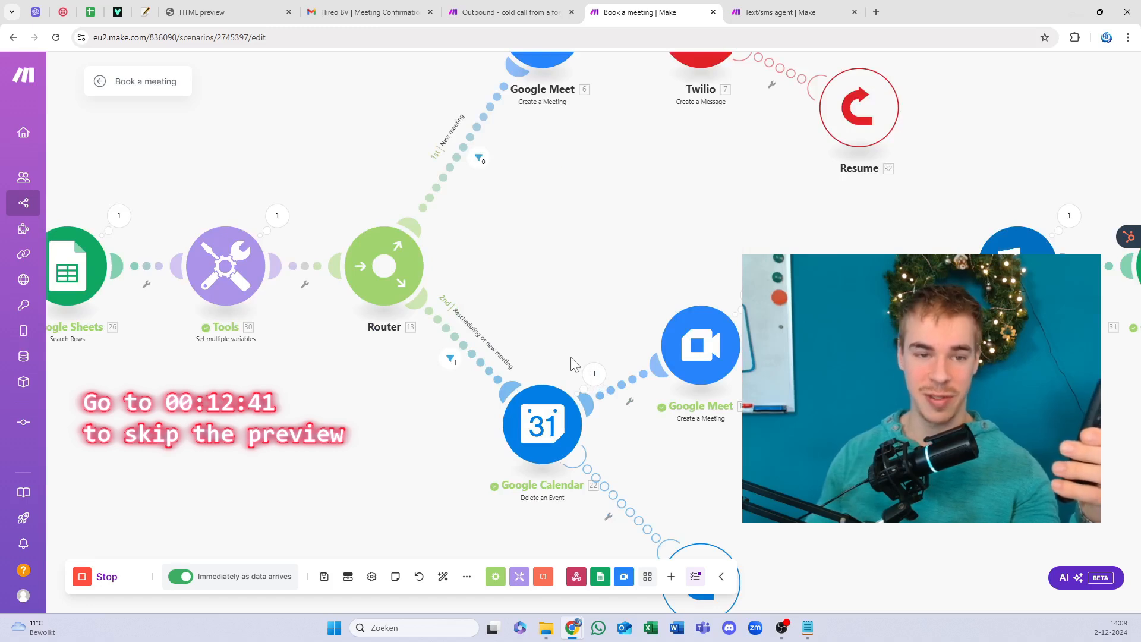
{"action": "mouse_move", "coordinate": [97, 8]}
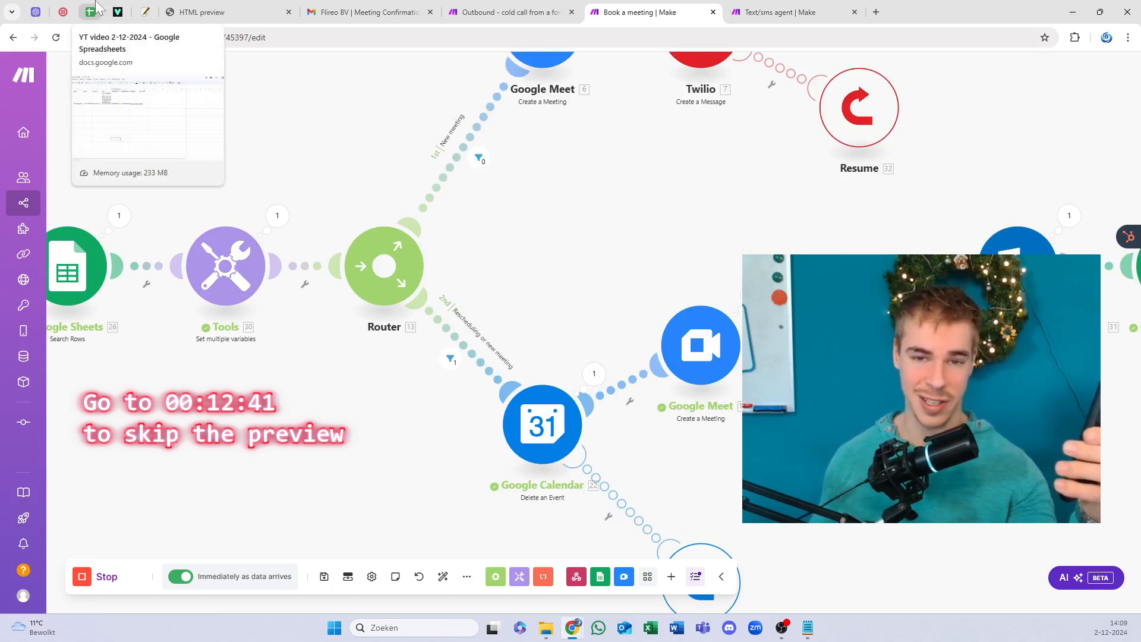
{"action": "scroll", "coordinate": [575, 394], "scroll_direction": "down", "scroll_amount": 1}
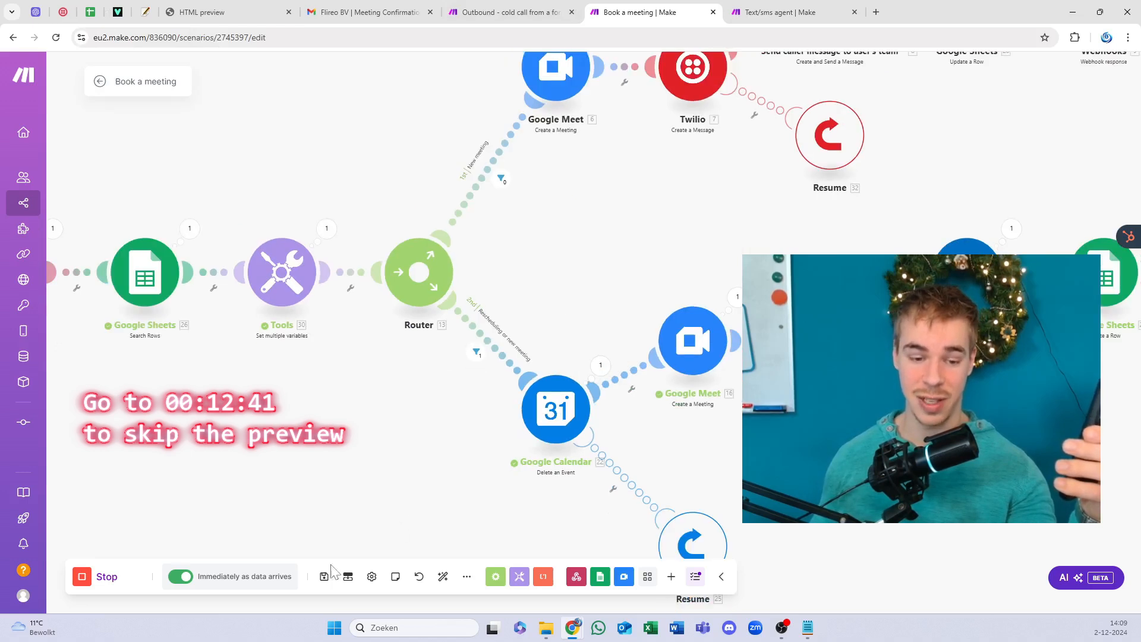
{"action": "left_click", "coordinate": [326, 577]}
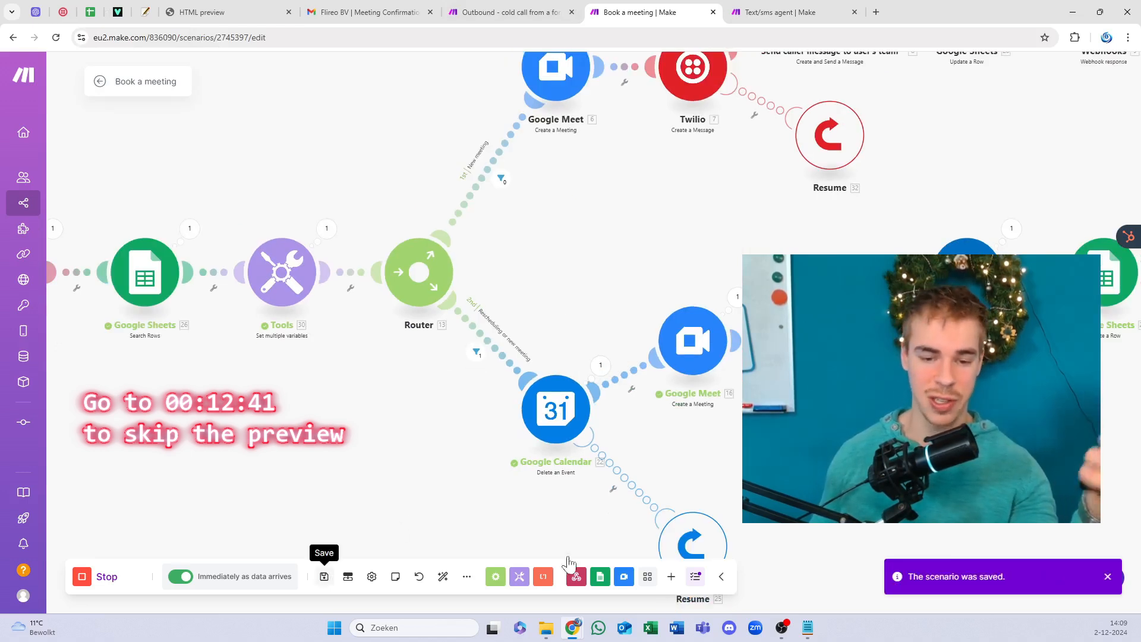
{"action": "left_click_drag", "start_coordinate": [914, 340], "coordinate": [737, 358]}
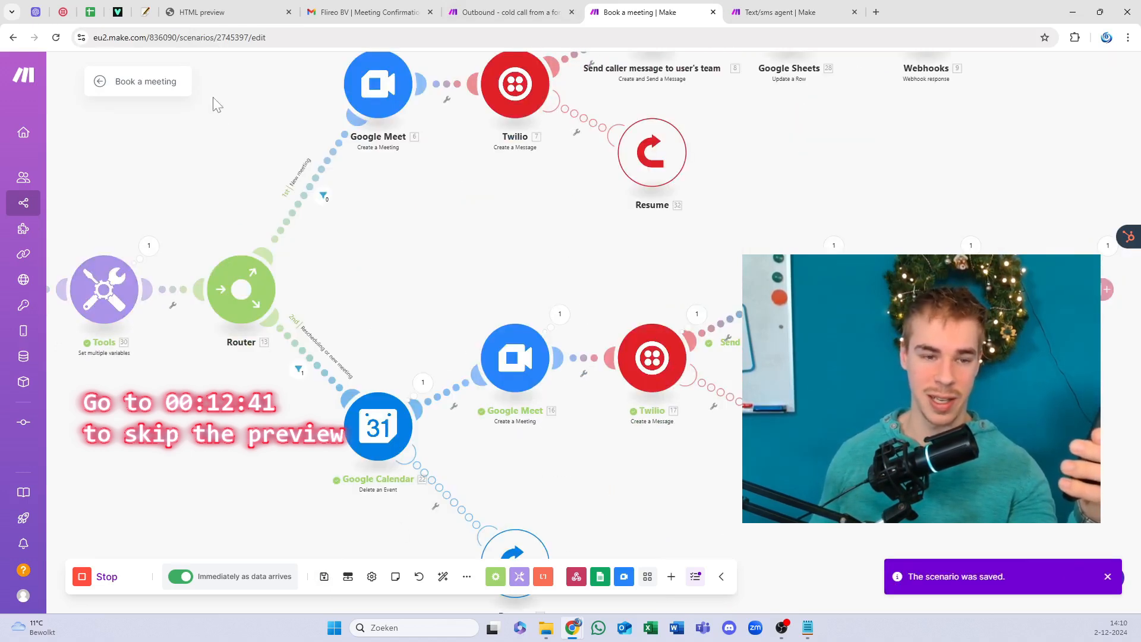
{"action": "left_click", "coordinate": [100, 82]}
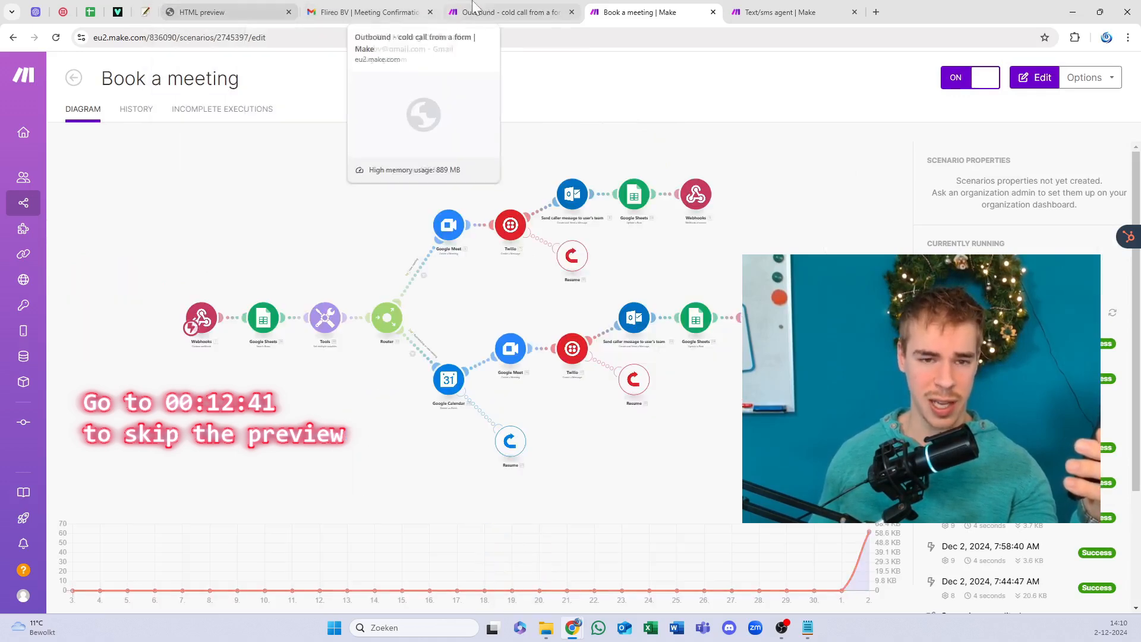
Step: Open the newest Flireo BV meeting confirmation email and read its details
{"action": "left_click", "coordinate": [368, 12]}
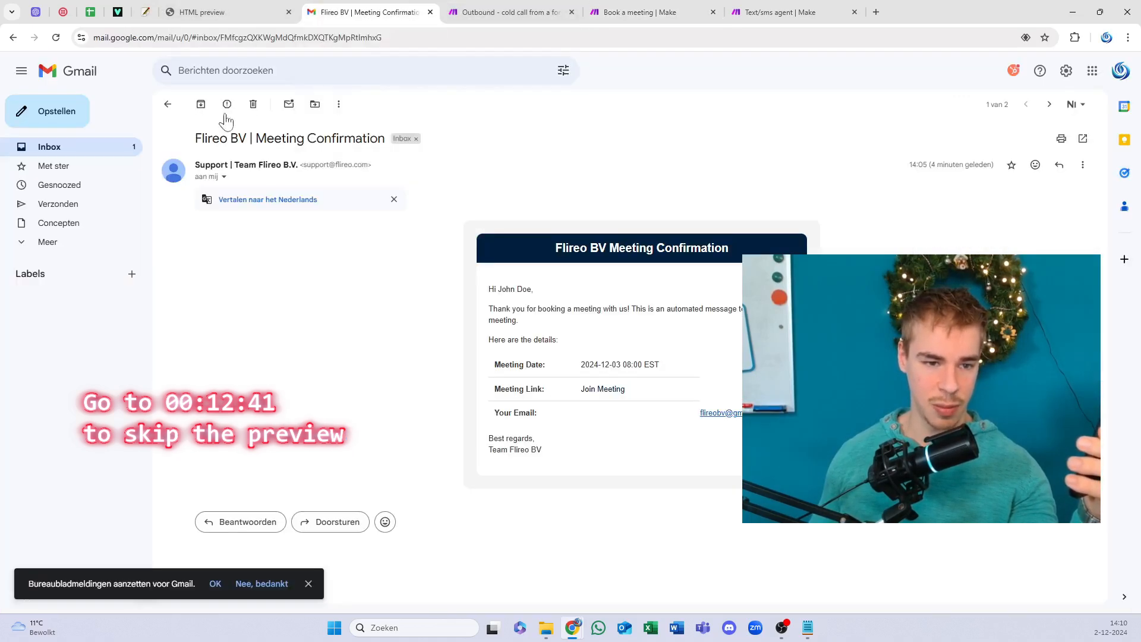
{"action": "left_click", "coordinate": [167, 105]}
{"action": "left_click", "coordinate": [389, 131]}
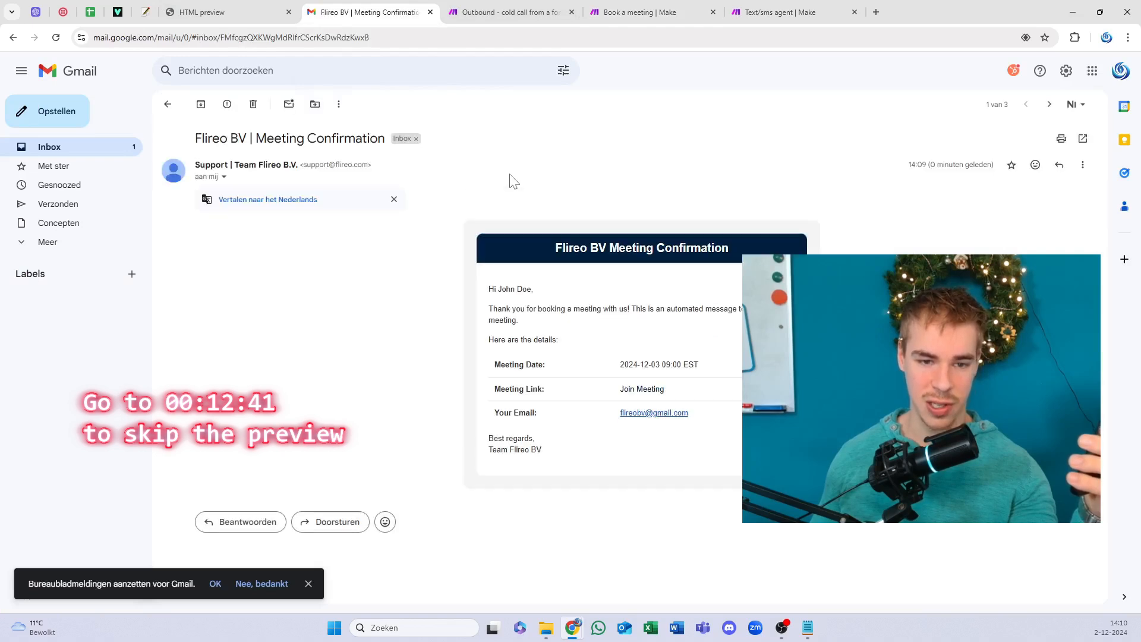
{"action": "left_click_drag", "start_coordinate": [698, 410], "coordinate": [489, 407]}
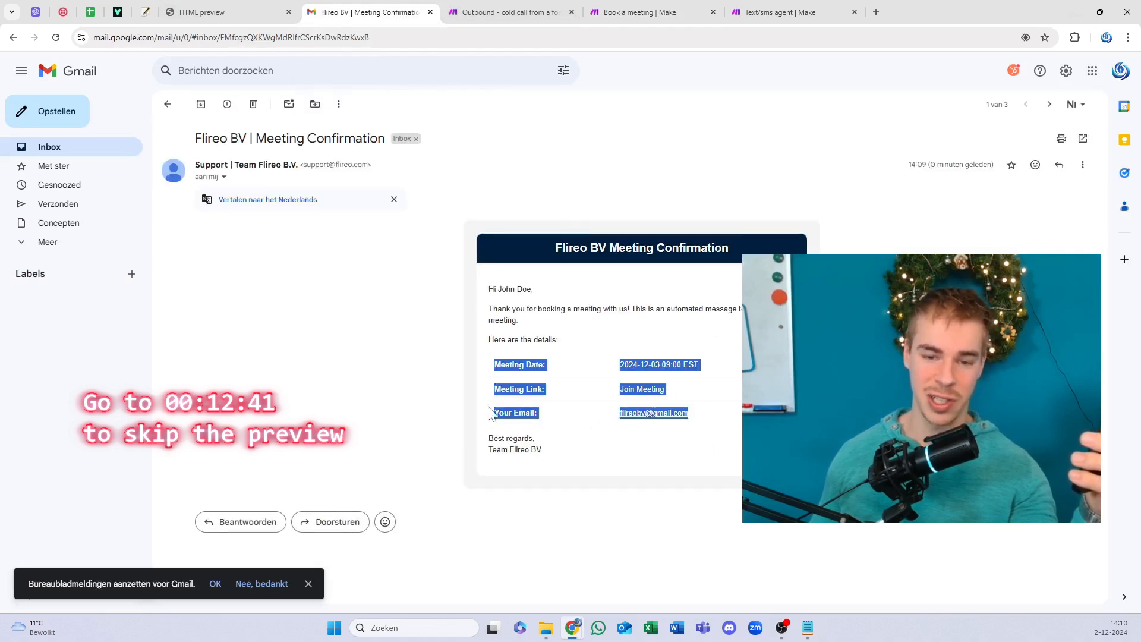
{"action": "left_click", "coordinate": [603, 261]}
{"action": "left_click_drag", "start_coordinate": [570, 246], "coordinate": [660, 308]}
{"action": "left_click", "coordinate": [654, 263]}
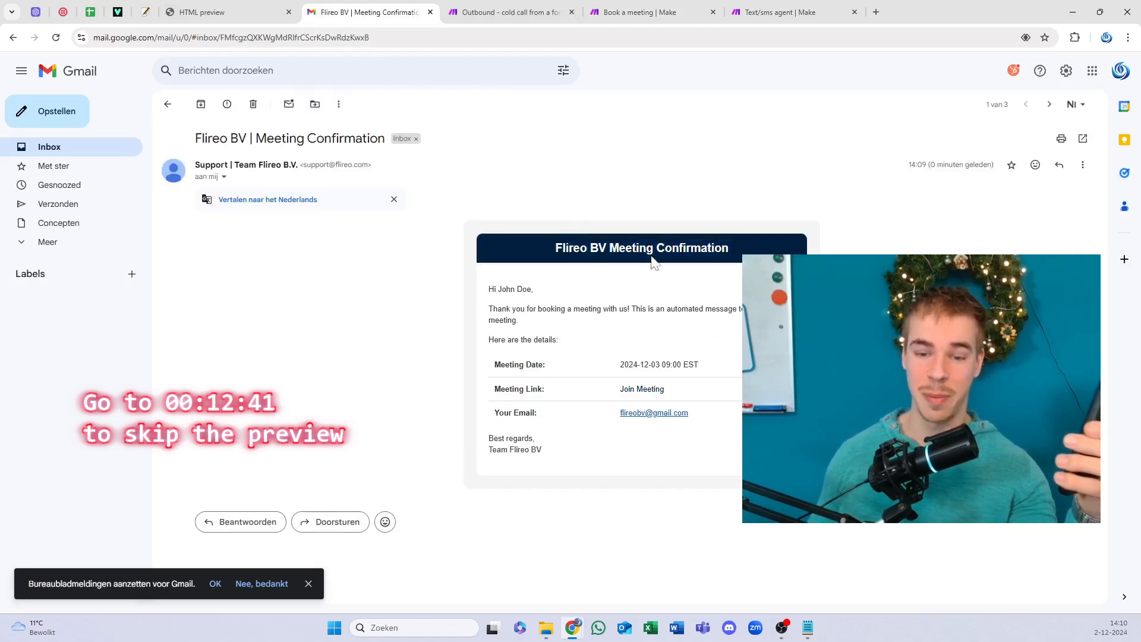
{"action": "left_click_drag", "start_coordinate": [638, 261], "coordinate": [507, 210]}
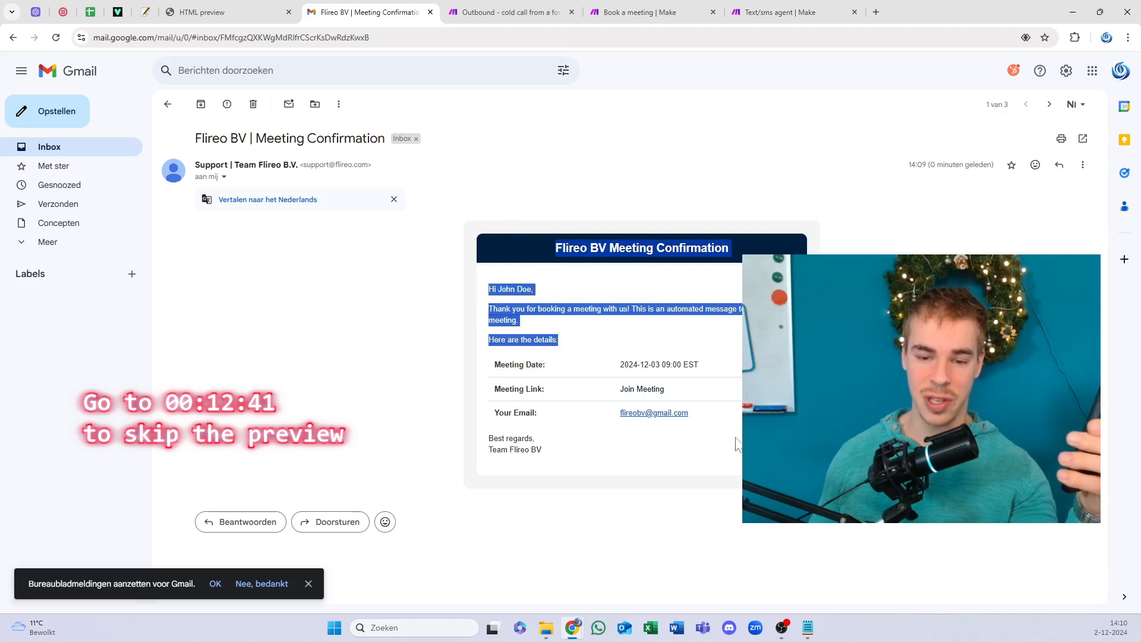
{"action": "left_click", "coordinate": [631, 397]}
{"action": "left_click", "coordinate": [628, 390]}
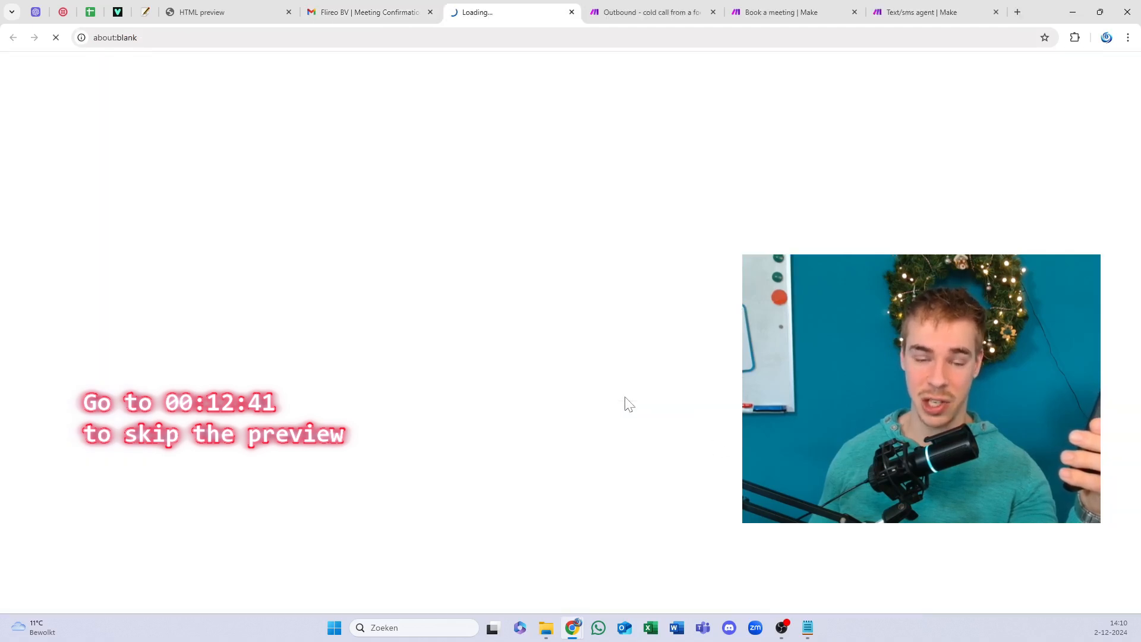
{"action": "left_click", "coordinate": [438, 16]}
{"action": "left_click_drag", "start_coordinate": [700, 363], "coordinate": [495, 364]}
{"action": "left_click", "coordinate": [688, 365]}
{"action": "left_click_drag", "start_coordinate": [688, 364], "coordinate": [608, 365]}
{"action": "left_click", "coordinate": [669, 351]}
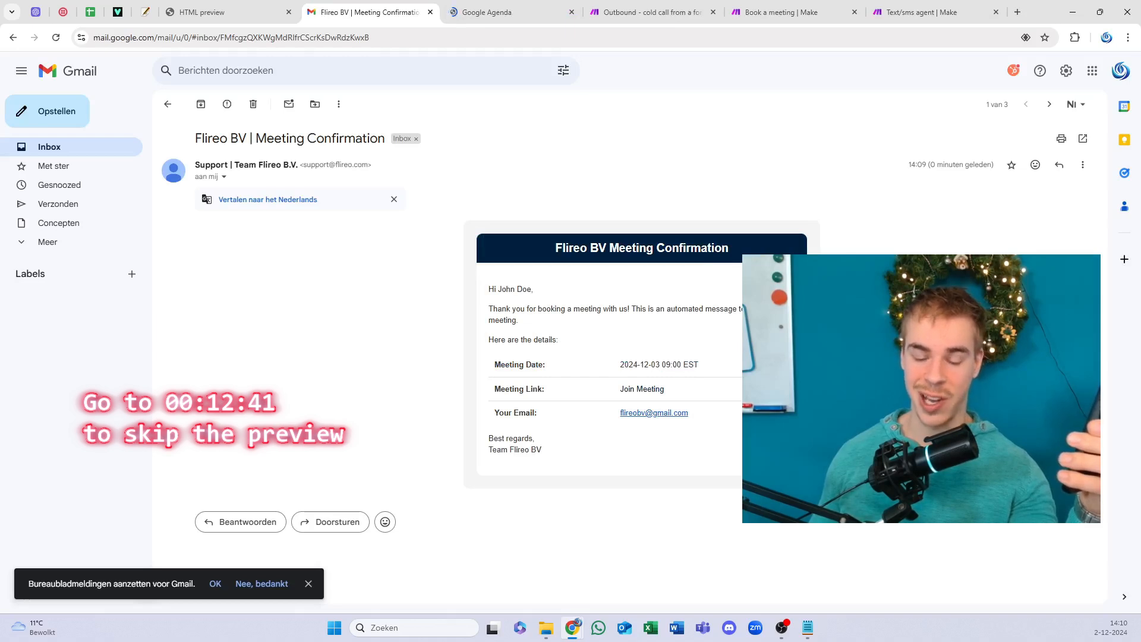
{"action": "left_click", "coordinate": [505, 12]}
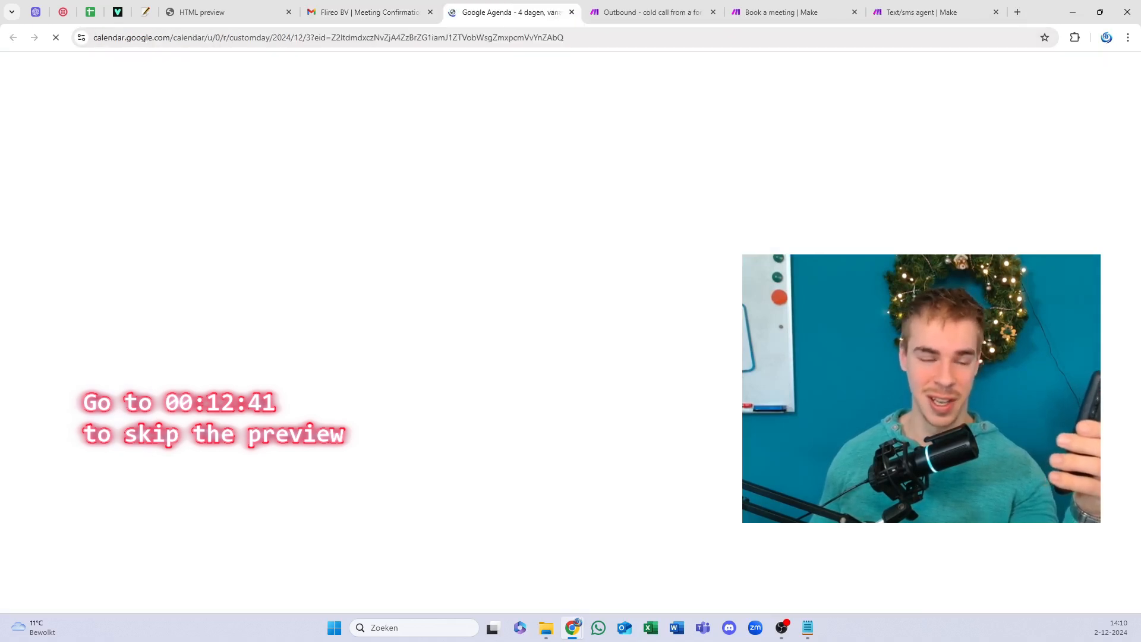
{"action": "left_click", "coordinate": [392, 7]}
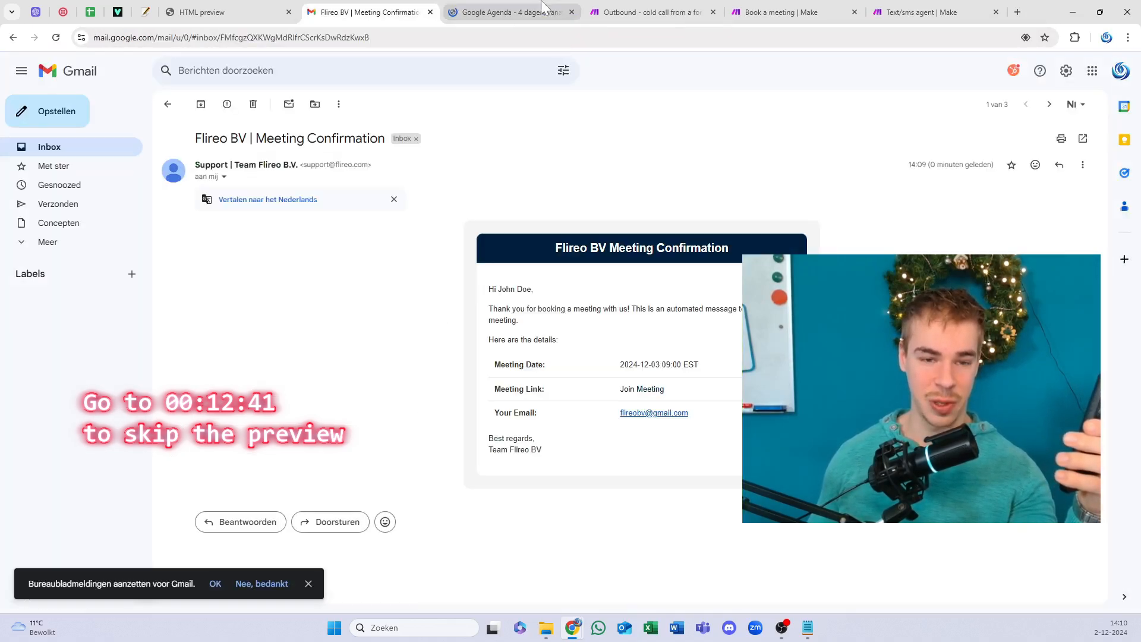
{"action": "left_click", "coordinate": [573, 12]}
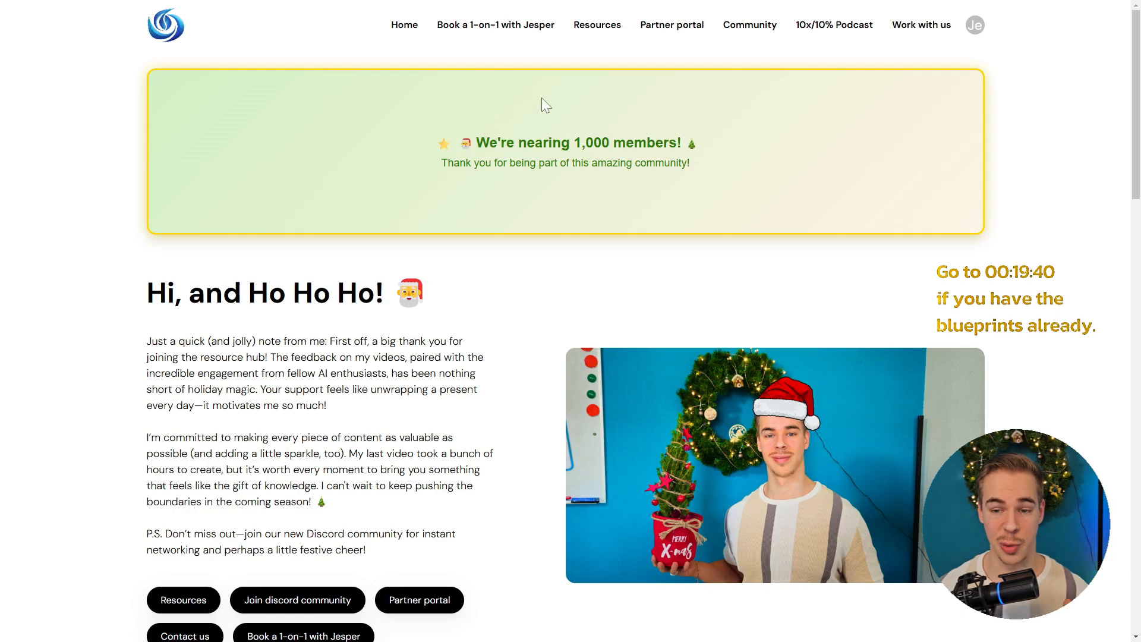
Step: Browse the hub's Resources and Home pages, then open Community for the Discord link and setup form
{"action": "left_click", "coordinate": [584, 30]}
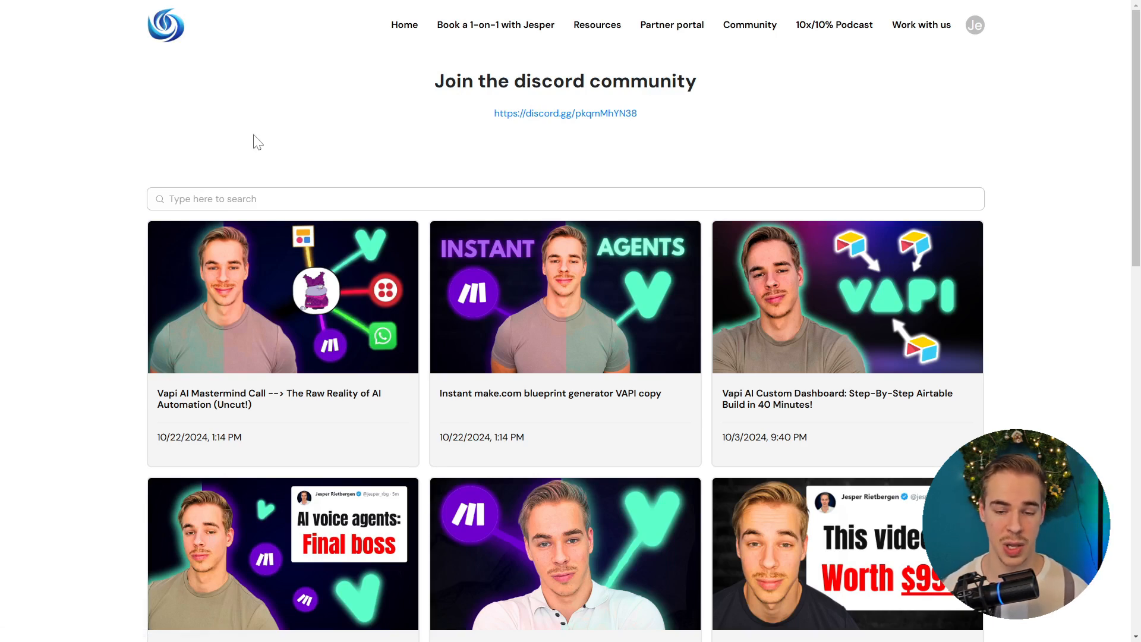
{"action": "left_click", "coordinate": [182, 28]}
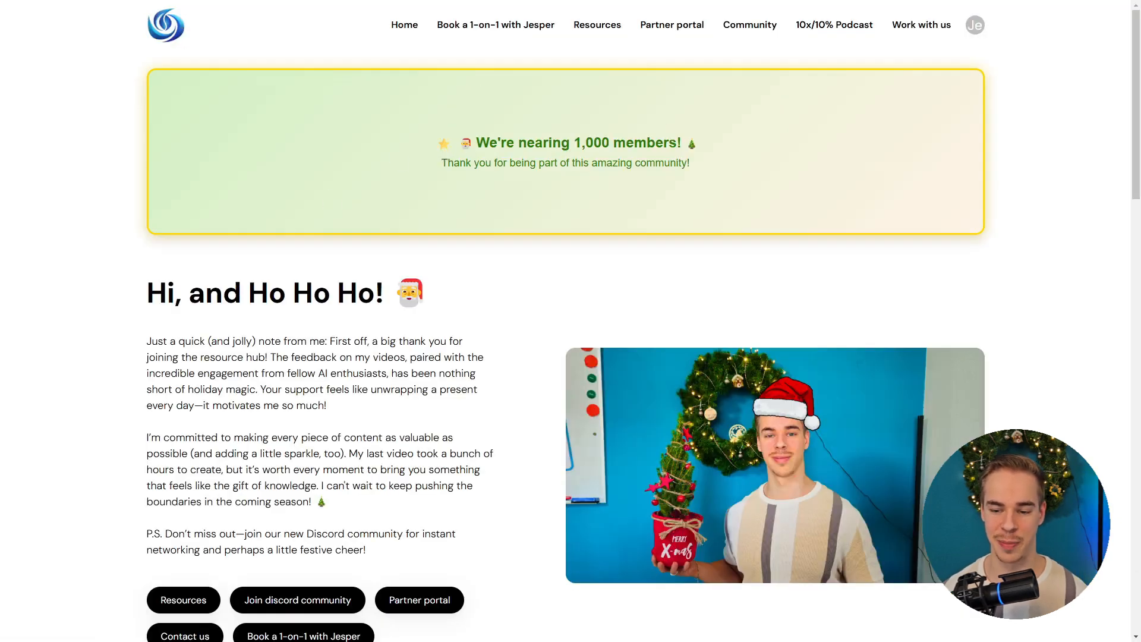
{"action": "left_click_drag", "start_coordinate": [473, 143], "coordinate": [553, 143]}
{"action": "left_click", "coordinate": [553, 144]}
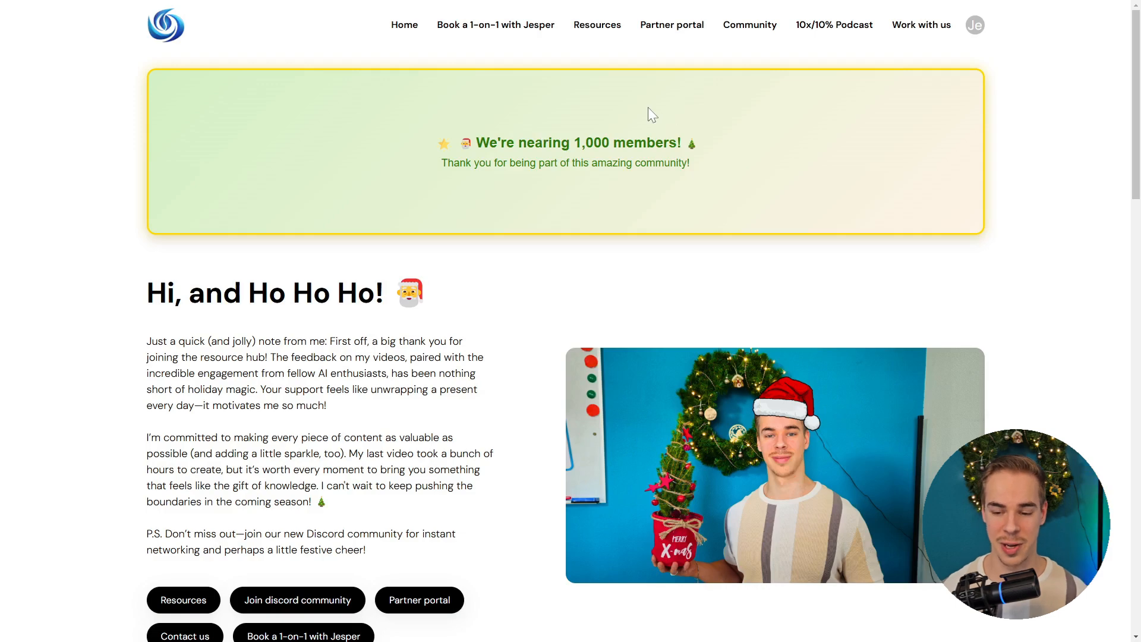
{"action": "scroll", "coordinate": [638, 243], "scroll_direction": "down", "scroll_amount": 3}
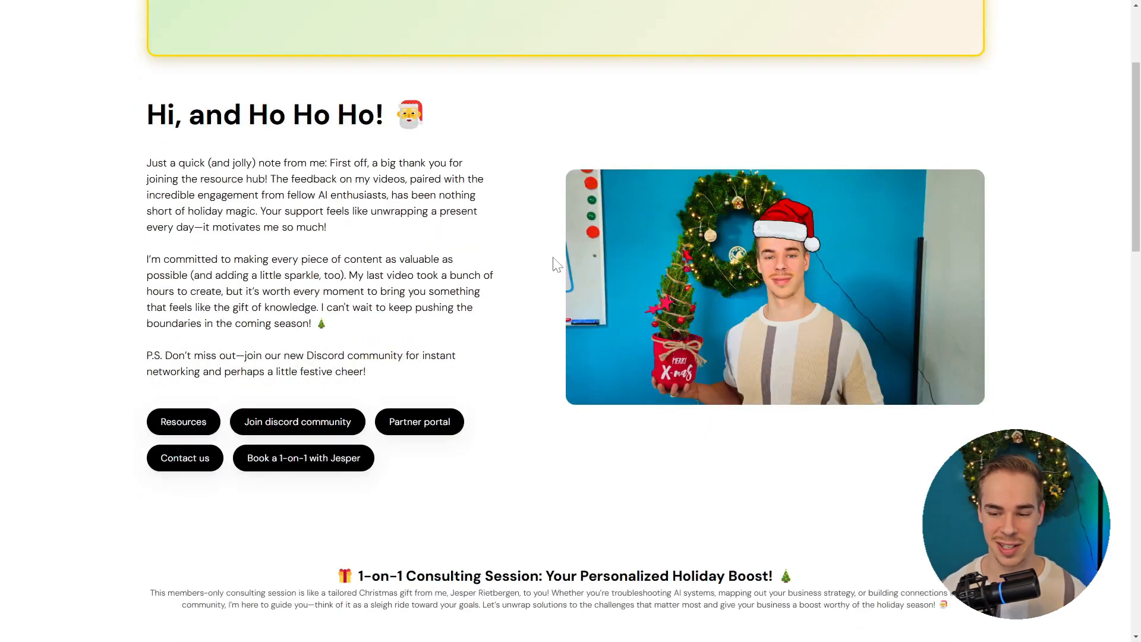
{"action": "scroll", "coordinate": [557, 265], "scroll_direction": "down", "scroll_amount": 4}
{"action": "scroll", "coordinate": [556, 280], "scroll_direction": "up", "scroll_amount": 7}
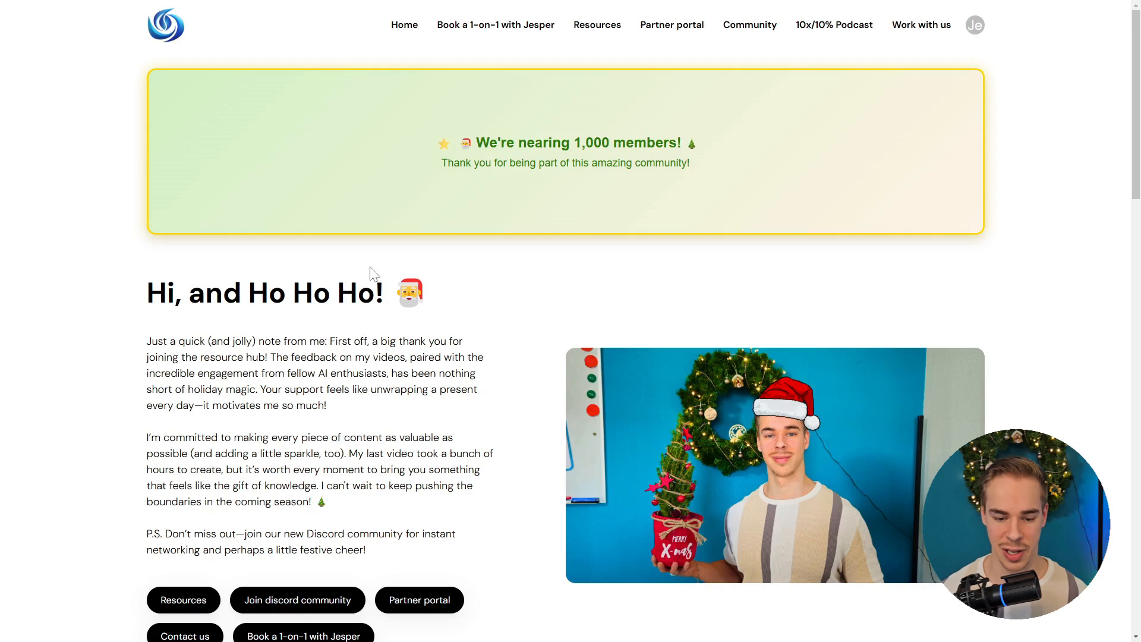
{"action": "scroll", "coordinate": [368, 381], "scroll_direction": "down", "scroll_amount": 2}
{"action": "scroll", "coordinate": [261, 426], "scroll_direction": "up", "scroll_amount": 2}
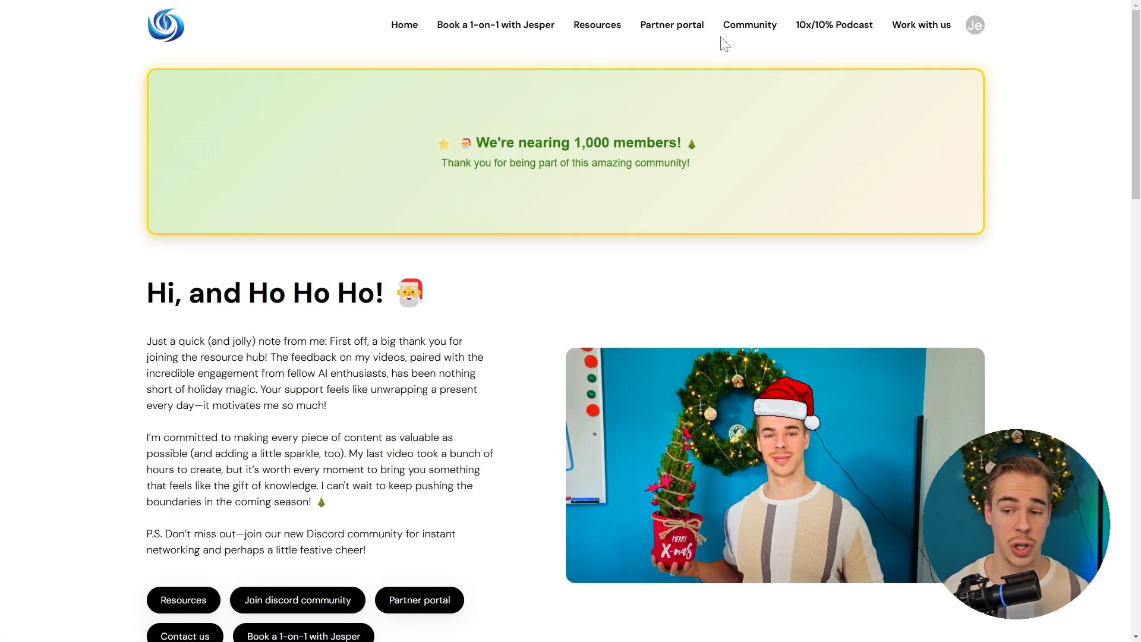
{"action": "left_click", "coordinate": [733, 27]}
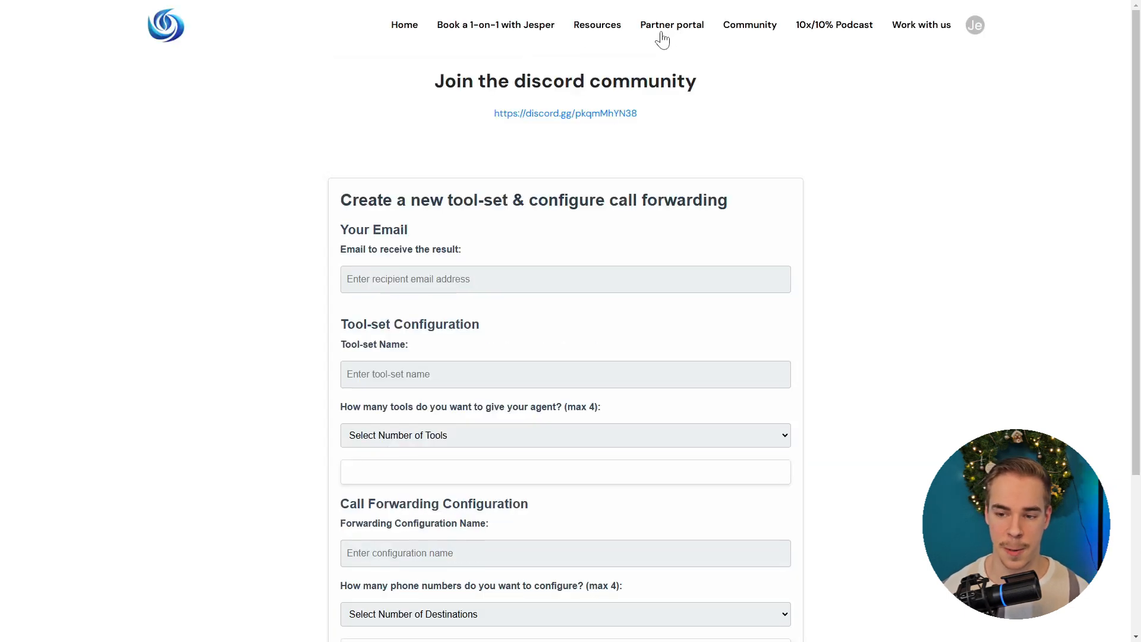
Step: Open the partner portal, load more builders with See more three times, and open a builder's profile
{"action": "left_click", "coordinate": [698, 31]}
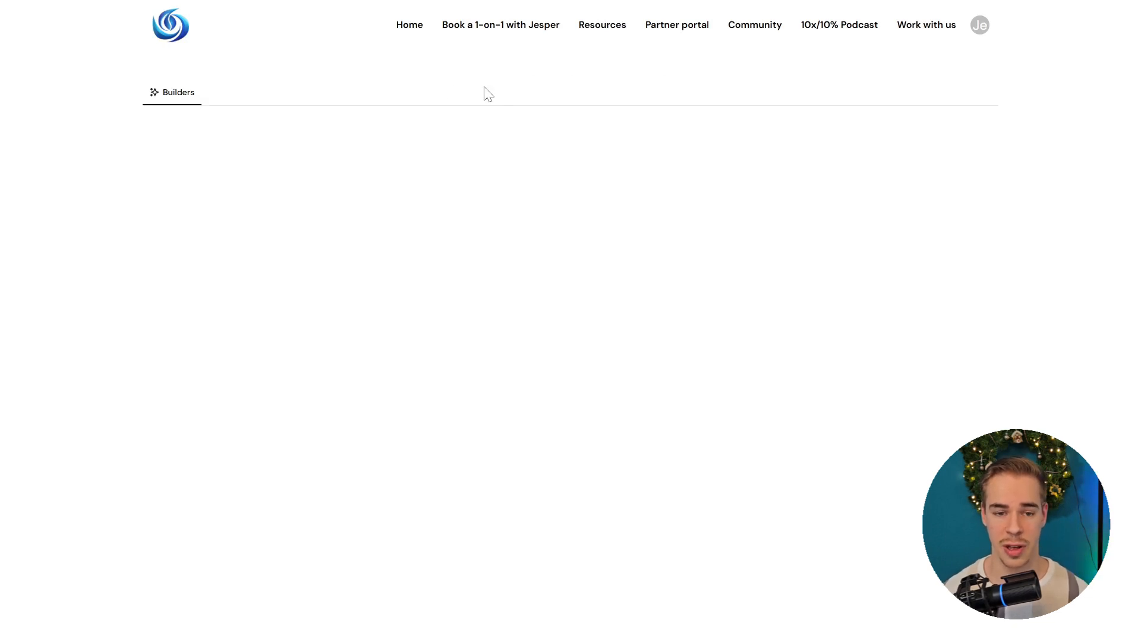
{"action": "scroll", "coordinate": [470, 300], "scroll_direction": "down", "scroll_amount": 2}
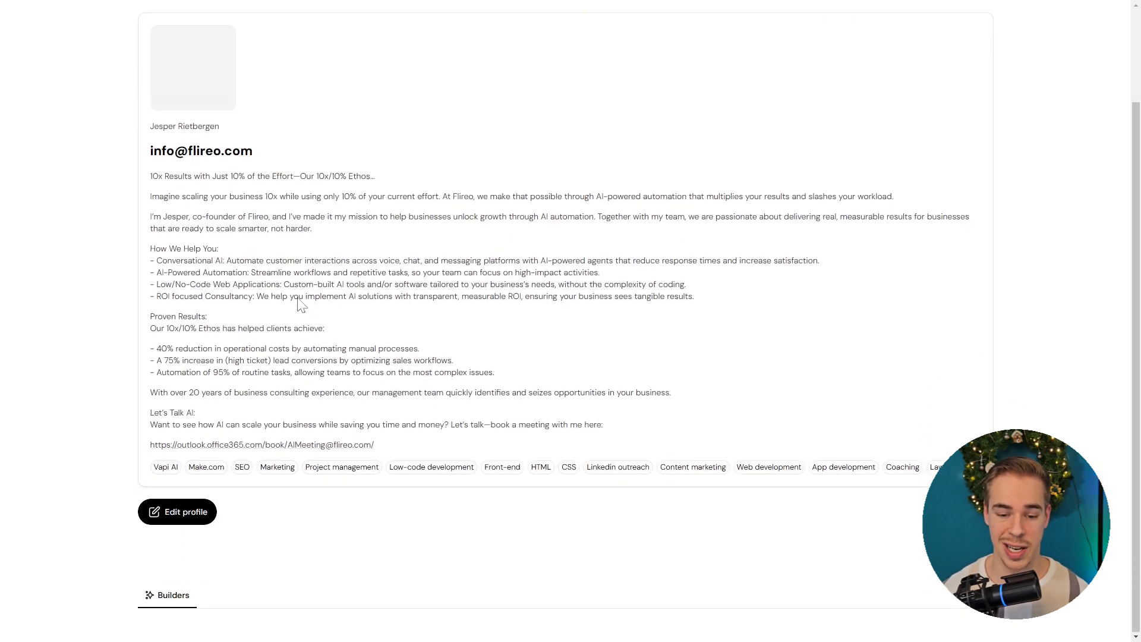
{"action": "scroll", "coordinate": [404, 362], "scroll_direction": "down", "scroll_amount": 5}
{"action": "scroll", "coordinate": [403, 356], "scroll_direction": "down", "scroll_amount": 1}
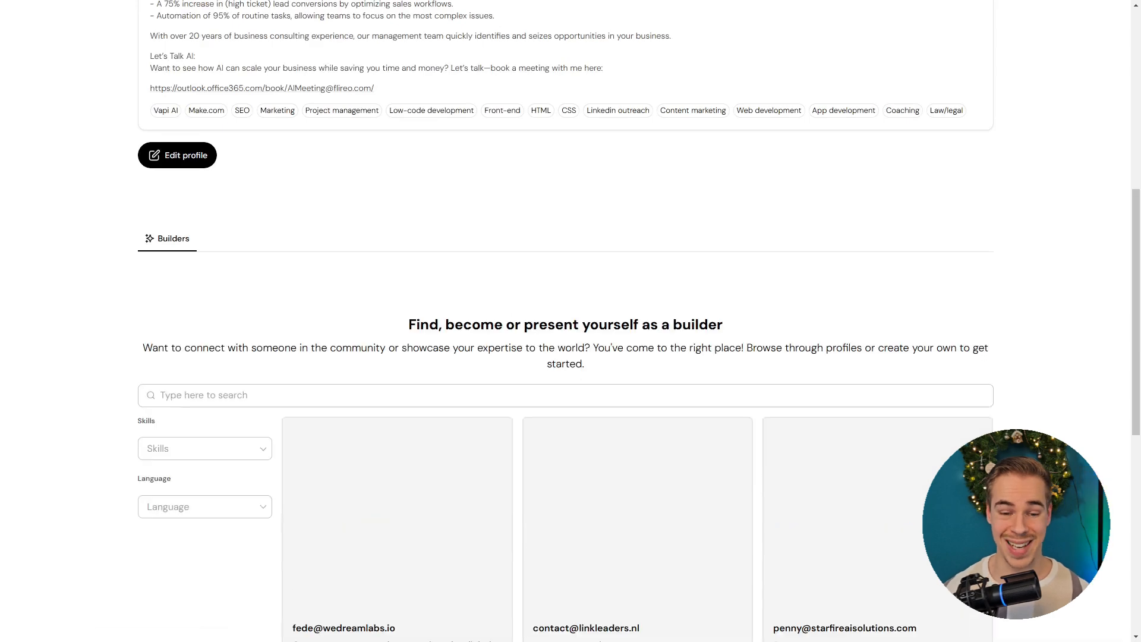
{"action": "scroll", "coordinate": [244, 339], "scroll_direction": "down", "scroll_amount": 8}
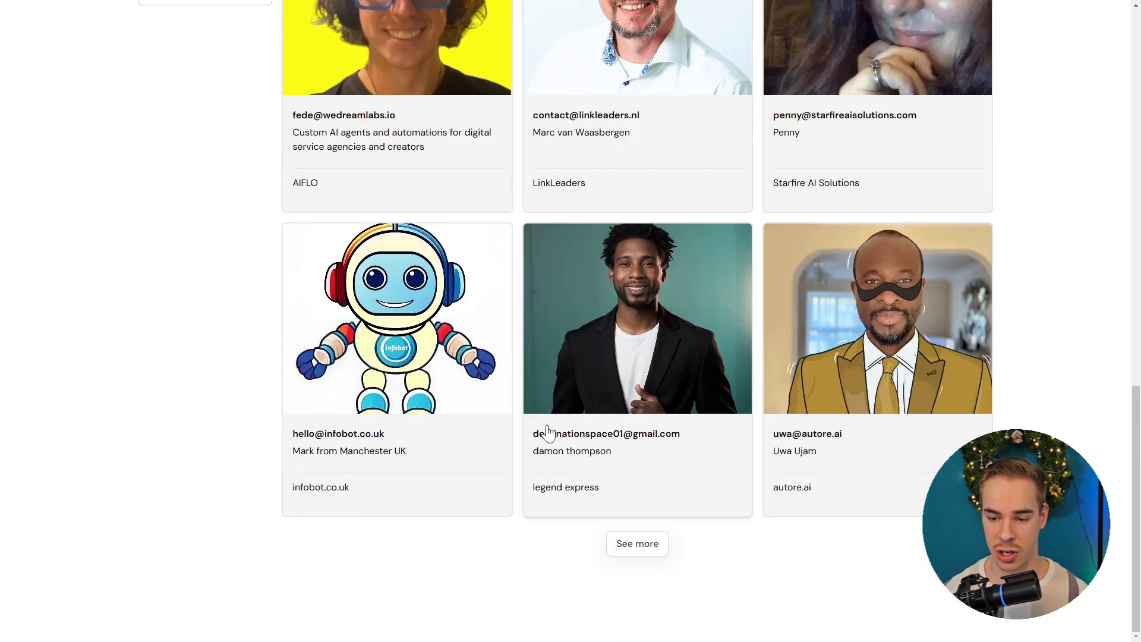
{"action": "left_click", "coordinate": [649, 544]}
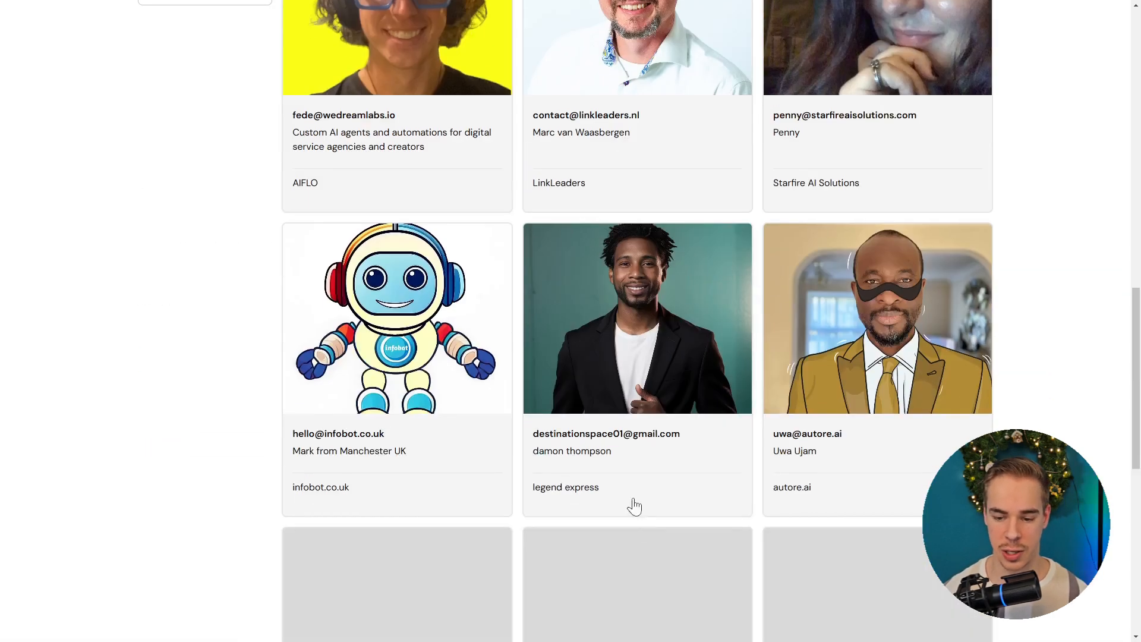
{"action": "scroll", "coordinate": [639, 476], "scroll_direction": "down", "scroll_amount": 8}
{"action": "scroll", "coordinate": [650, 425], "scroll_direction": "down", "scroll_amount": 2}
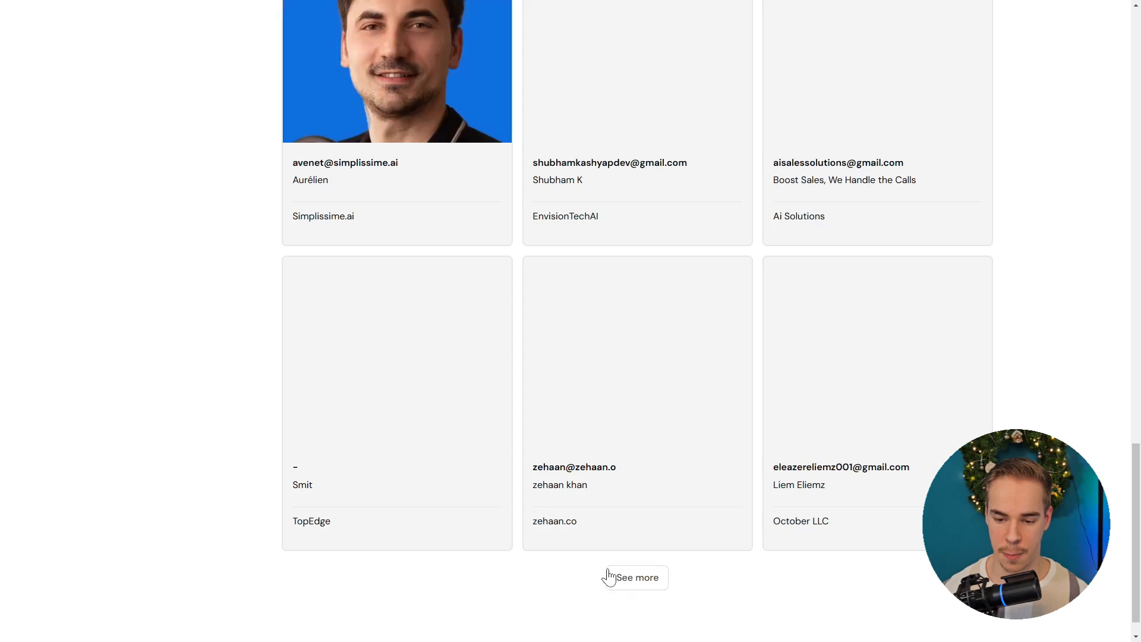
{"action": "left_click", "coordinate": [608, 576]}
{"action": "scroll", "coordinate": [593, 454], "scroll_direction": "down", "scroll_amount": 9}
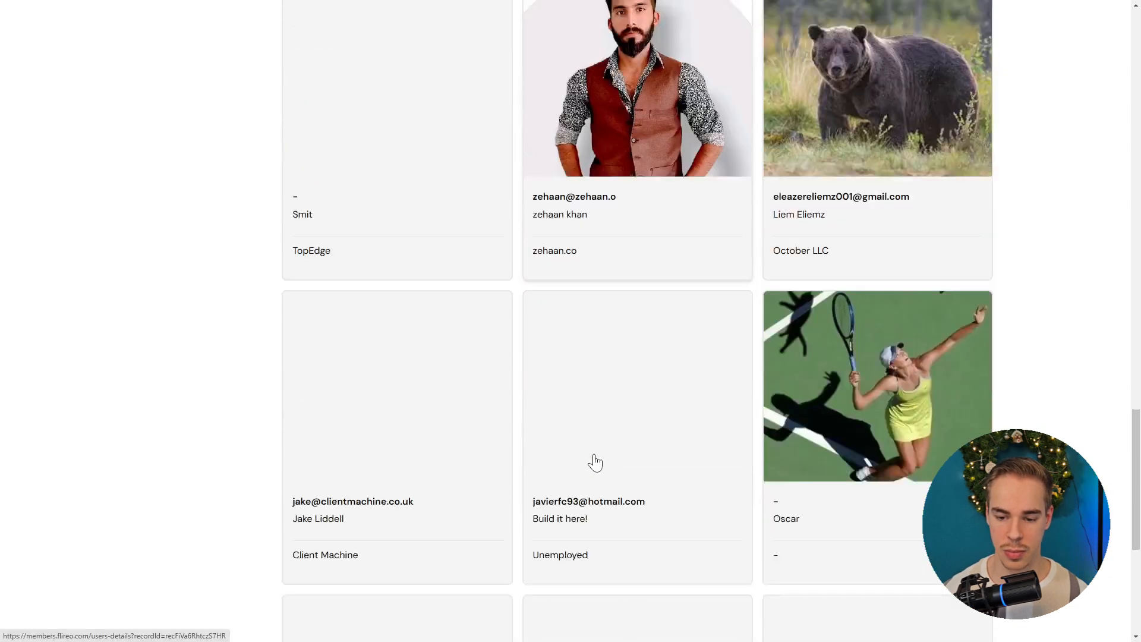
{"action": "scroll", "coordinate": [618, 535], "scroll_direction": "down", "scroll_amount": 1}
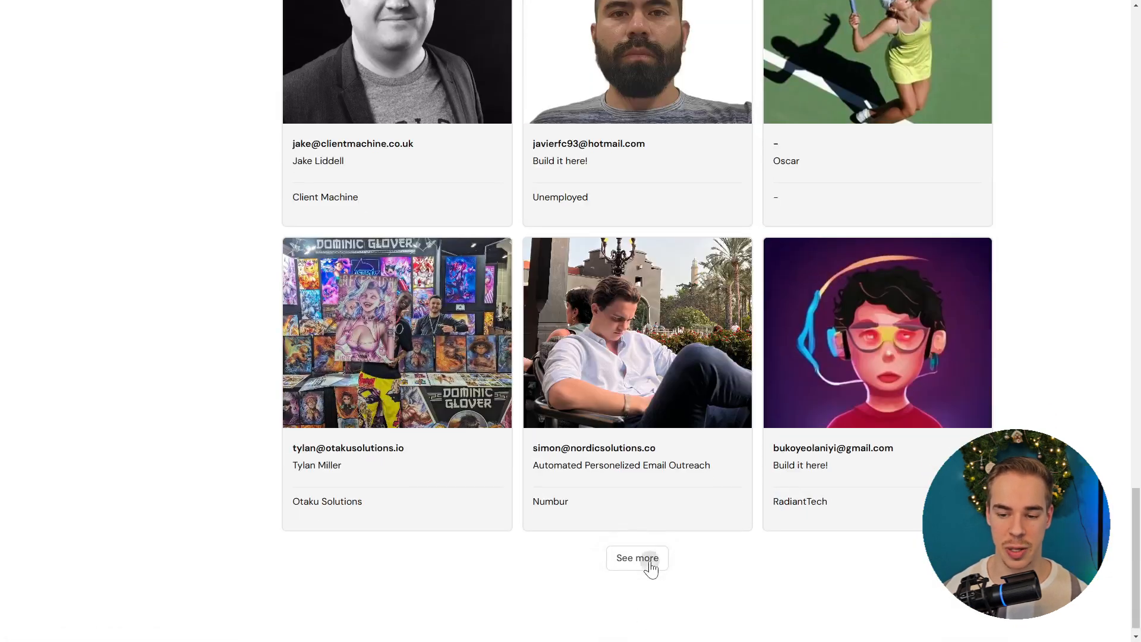
{"action": "left_click", "coordinate": [651, 565]}
{"action": "scroll", "coordinate": [561, 527], "scroll_direction": "down", "scroll_amount": 5}
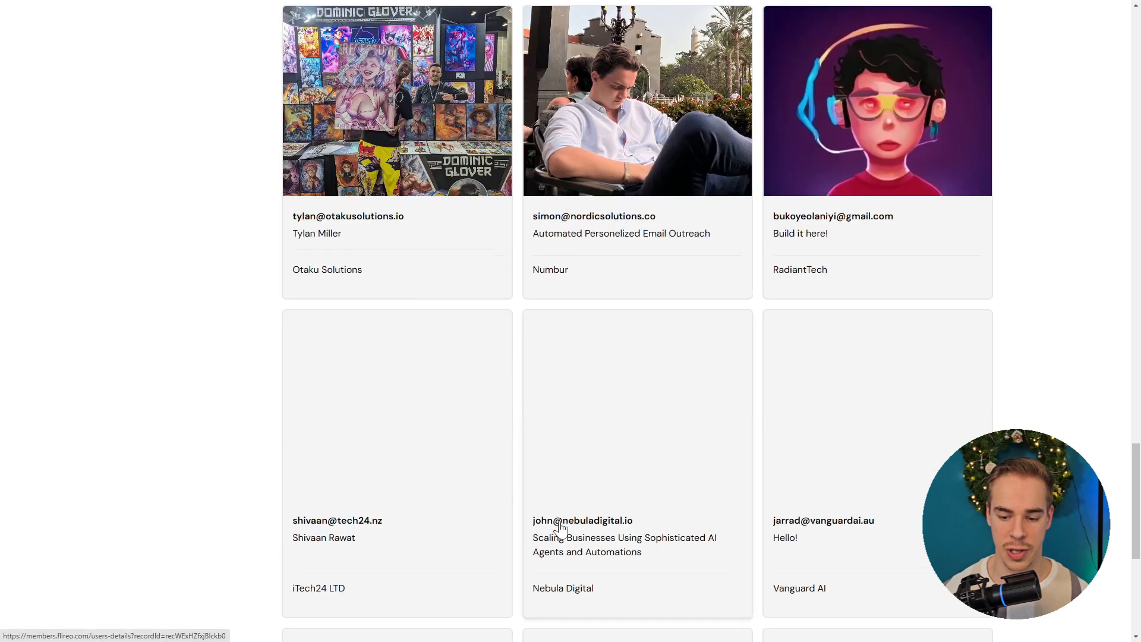
{"action": "scroll", "coordinate": [672, 498], "scroll_direction": "down", "scroll_amount": 5}
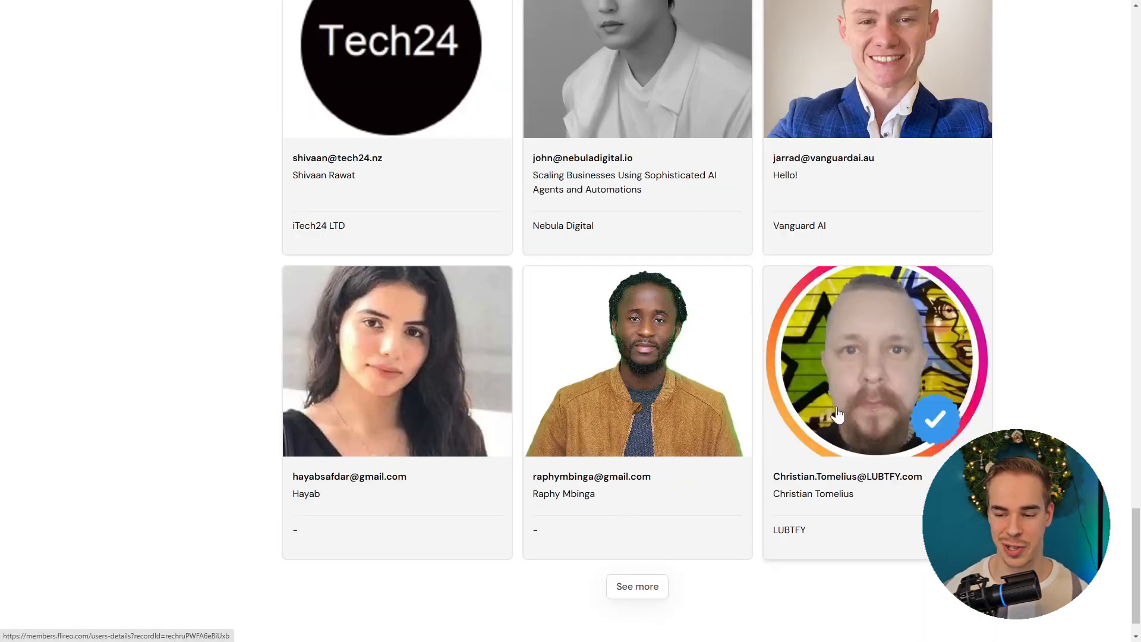
{"action": "left_click", "coordinate": [837, 410]}
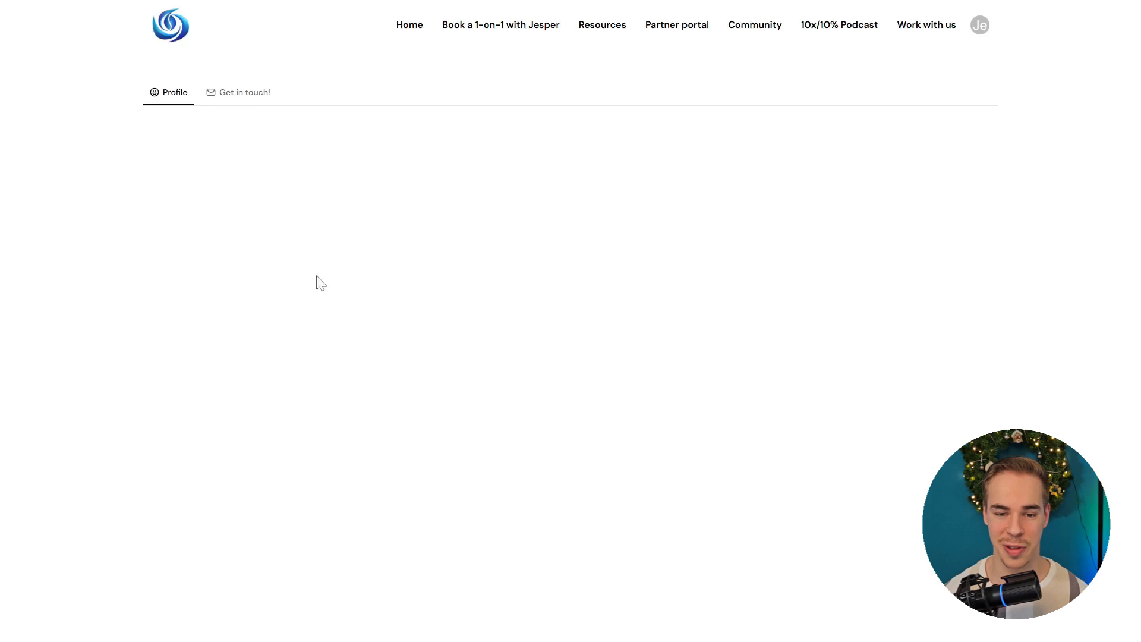
Step: Look through the builder's Get in touch form without sending it, then go to the partner portal Builders page
{"action": "left_click", "coordinate": [240, 101]}
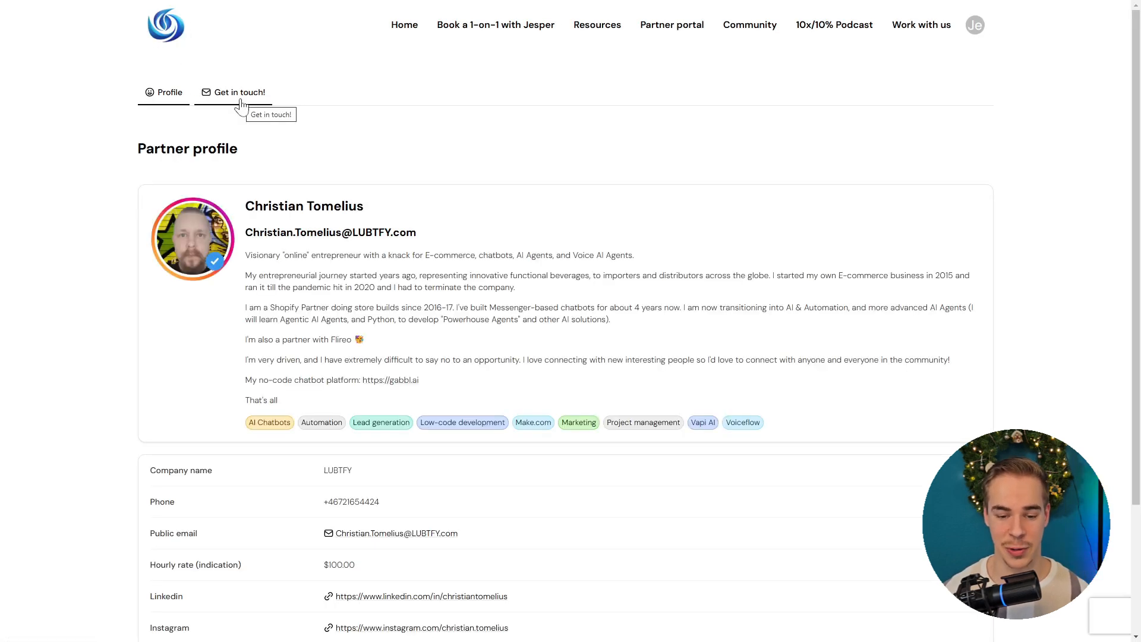
{"action": "left_click", "coordinate": [243, 105]}
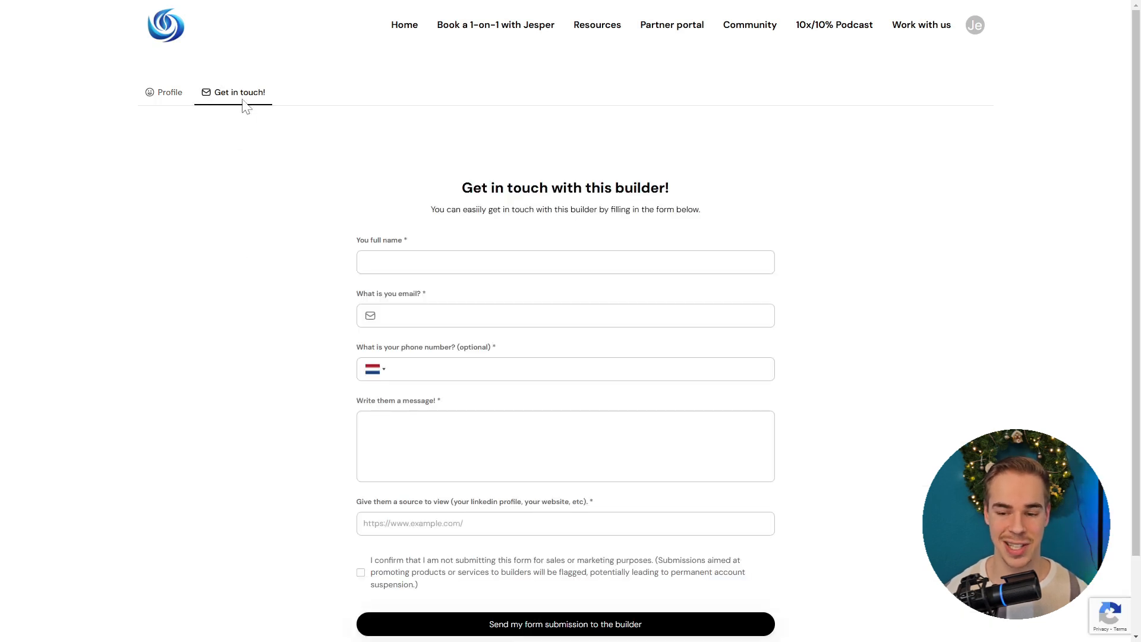
{"action": "left_click", "coordinate": [473, 263]}
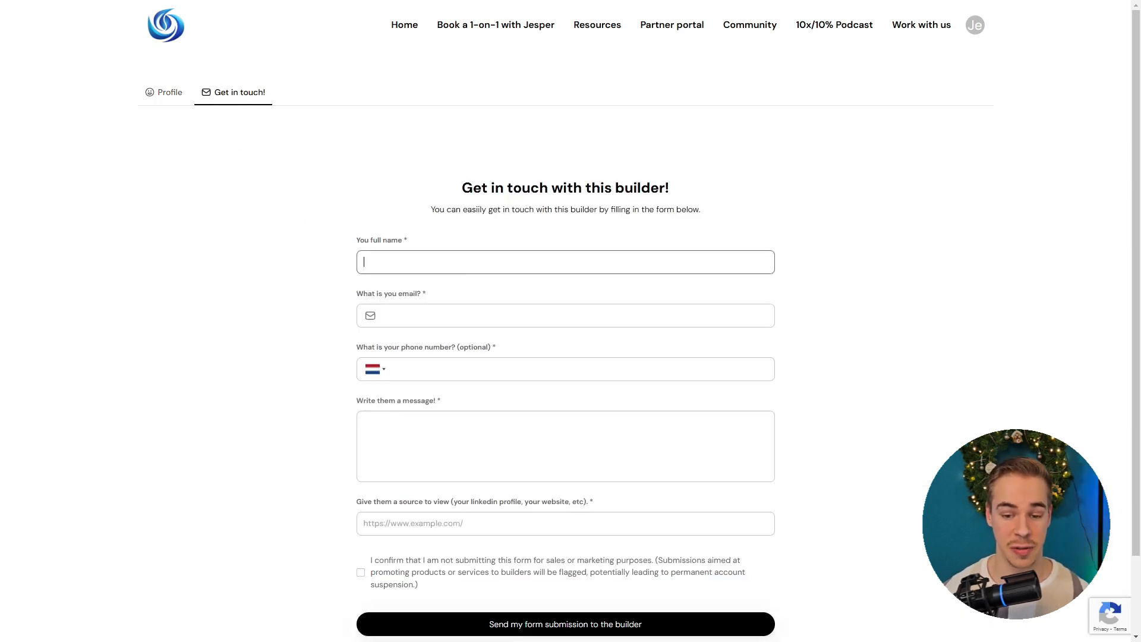
{"action": "key", "text": "Tab"}
{"action": "key", "text": "Tab"}
{"action": "key", "text": "Tab"}
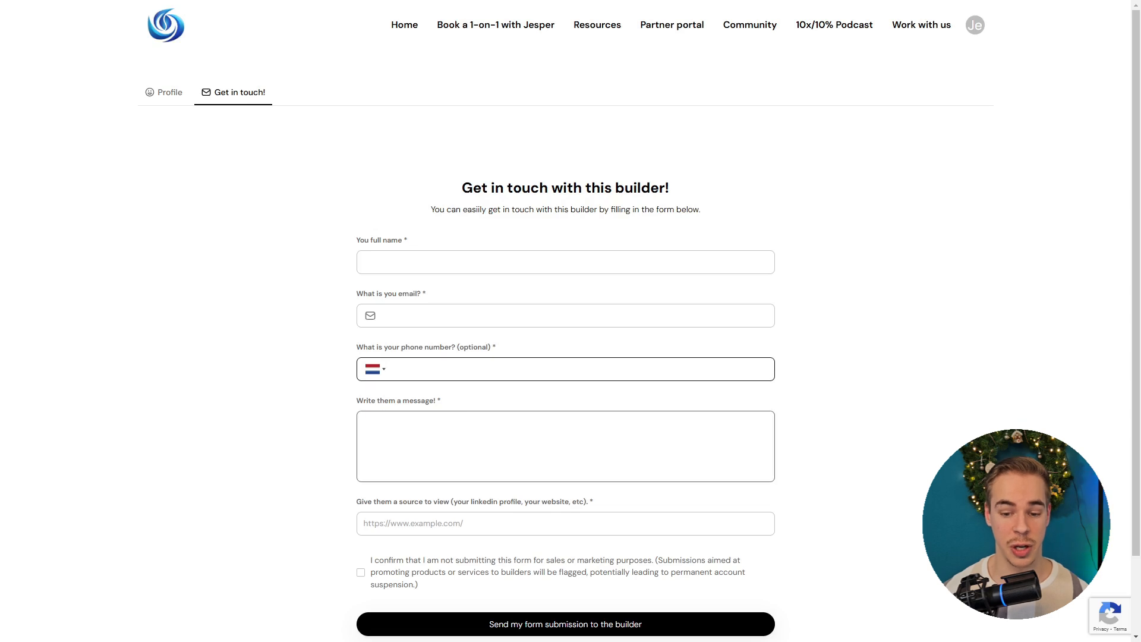
{"action": "left_click", "coordinate": [276, 231]}
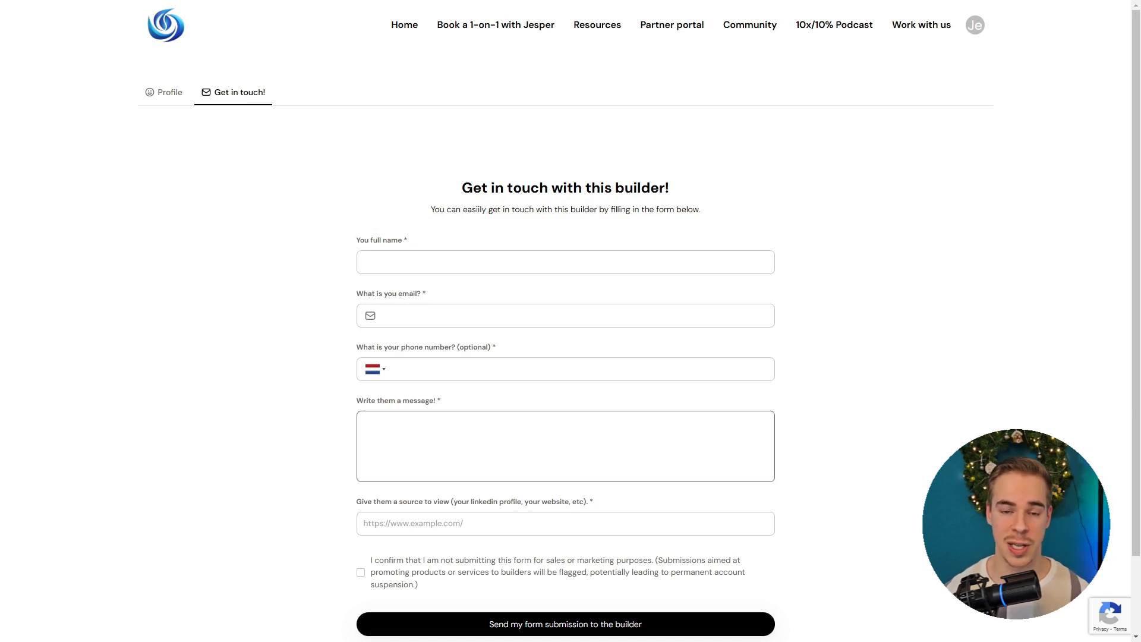
{"action": "left_click_drag", "start_coordinate": [385, 502], "coordinate": [380, 476]}
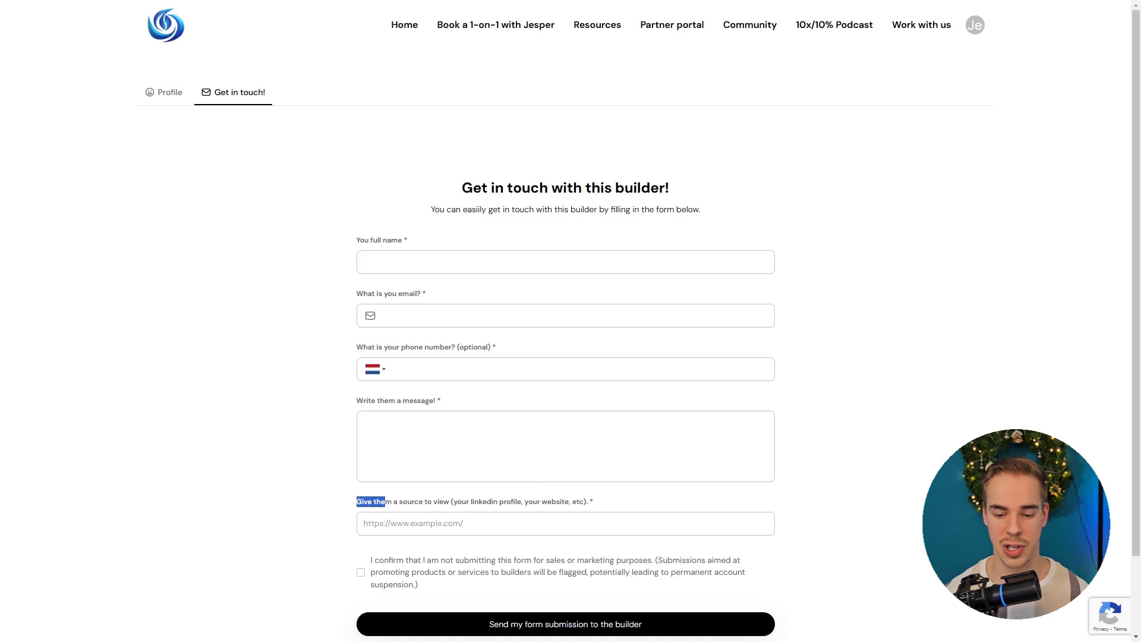
{"action": "left_click_drag", "start_coordinate": [523, 502], "coordinate": [421, 502]}
{"action": "left_click", "coordinate": [420, 502]}
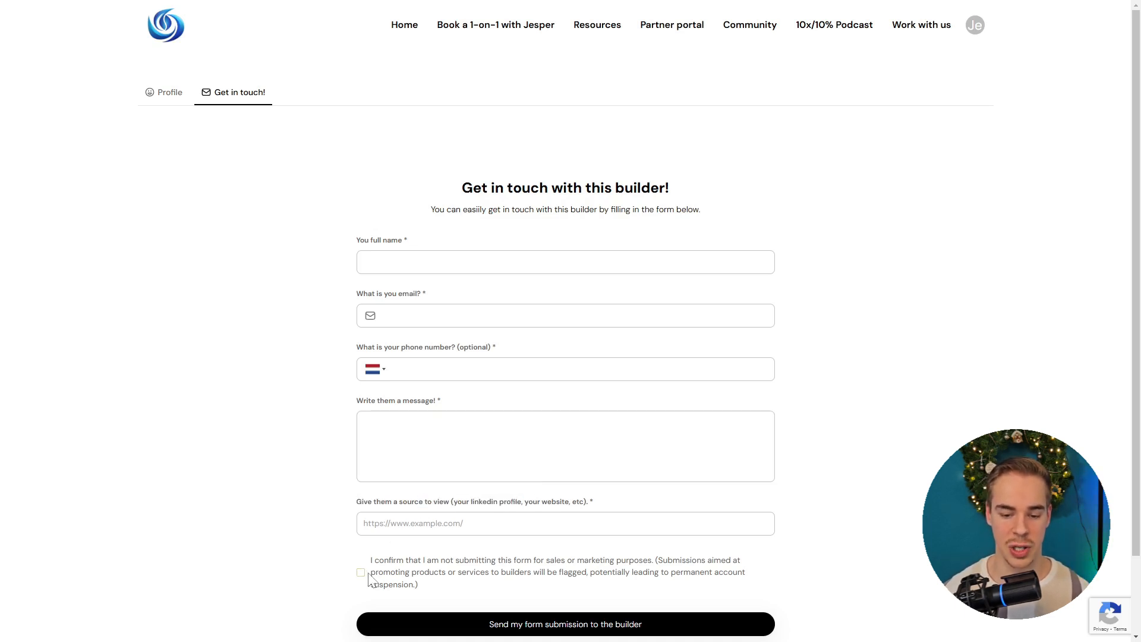
{"action": "scroll", "coordinate": [336, 511], "scroll_direction": "down", "scroll_amount": 2}
{"action": "scroll", "coordinate": [356, 508], "scroll_direction": "up", "scroll_amount": 2}
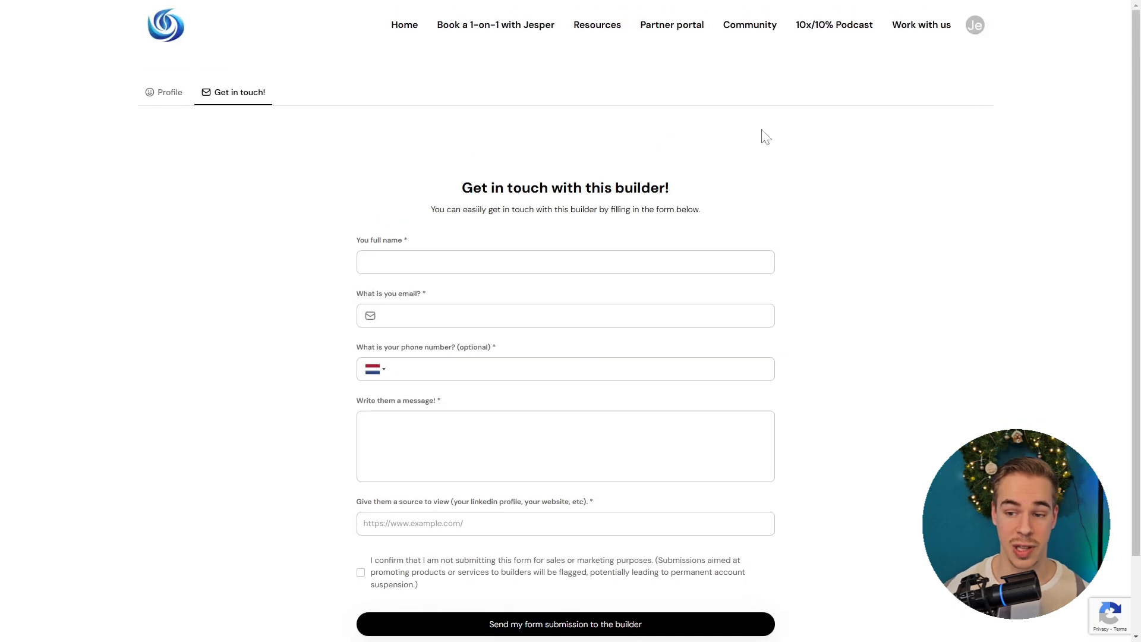
{"action": "left_click", "coordinate": [668, 26]}
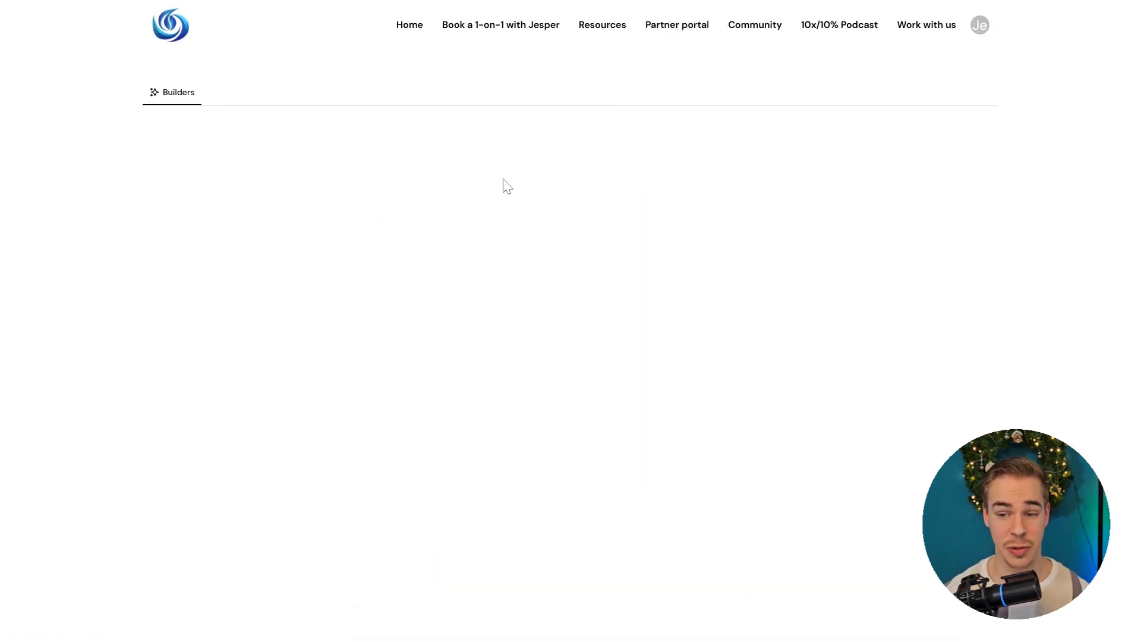
{"action": "scroll", "coordinate": [323, 243], "scroll_direction": "down", "scroll_amount": 6}
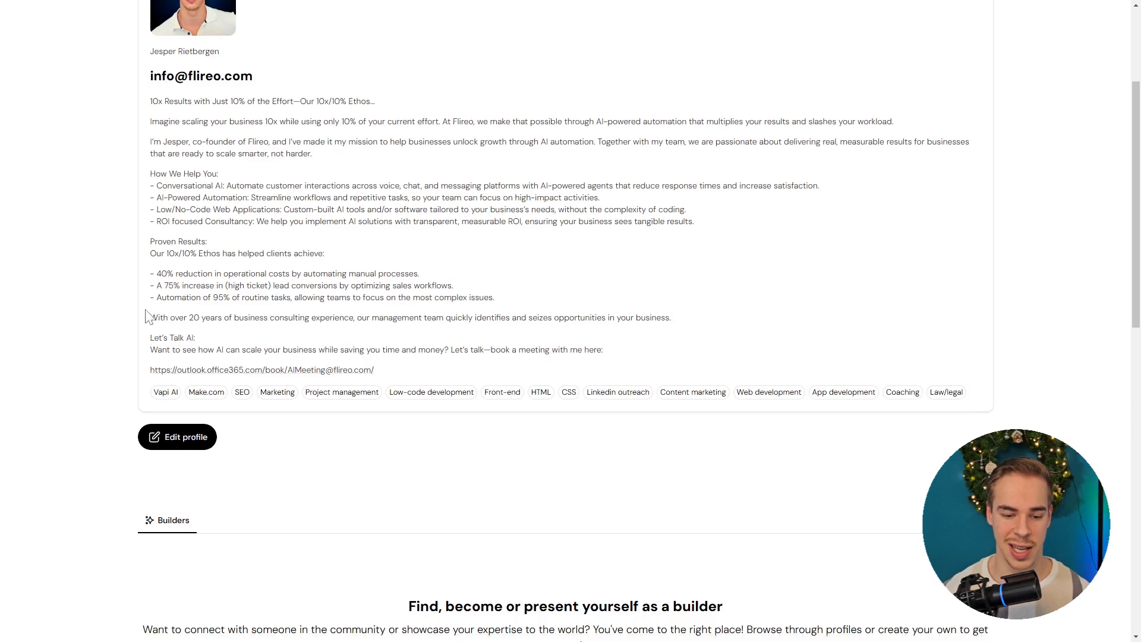
{"action": "scroll", "coordinate": [242, 287], "scroll_direction": "up", "scroll_amount": 2}
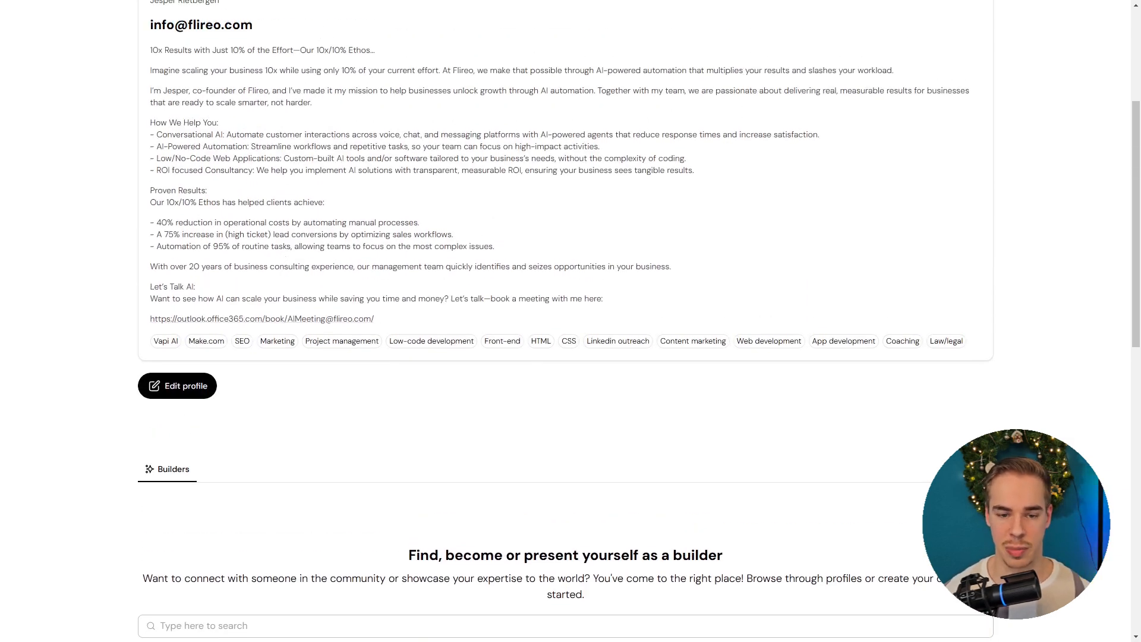
{"action": "scroll", "coordinate": [410, 247], "scroll_direction": "down", "scroll_amount": 6}
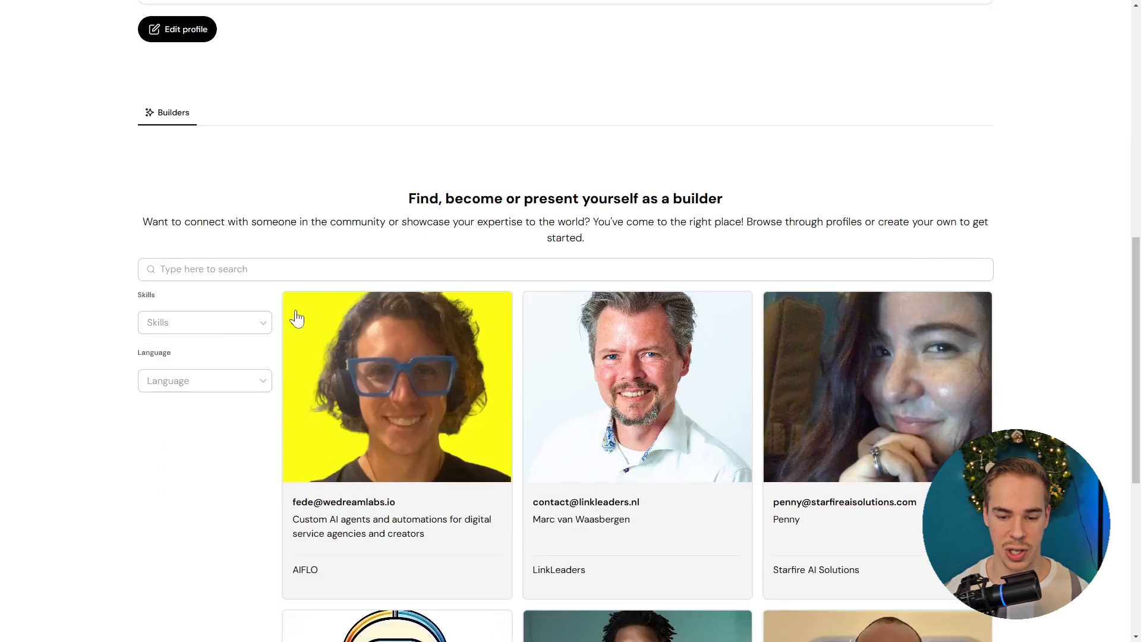
{"action": "left_click", "coordinate": [212, 335]}
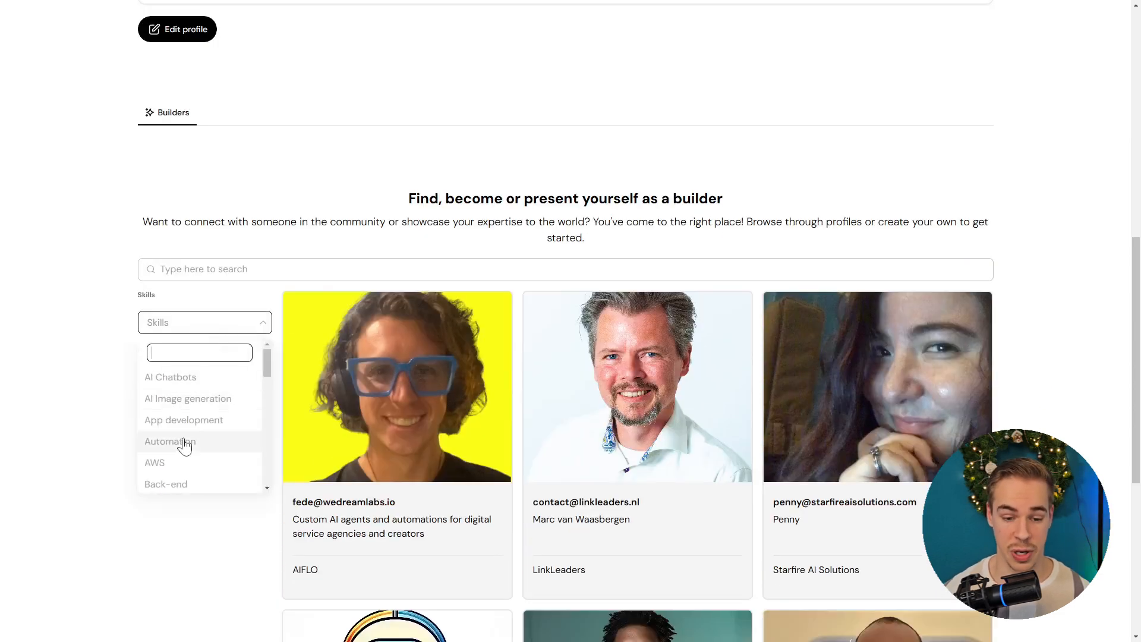
{"action": "scroll", "coordinate": [155, 437], "scroll_direction": "down", "scroll_amount": 2}
{"action": "scroll", "coordinate": [148, 437], "scroll_direction": "down", "scroll_amount": 3}
{"action": "left_click", "coordinate": [399, 208]}
{"action": "scroll", "coordinate": [399, 209], "scroll_direction": "up", "scroll_amount": 10}
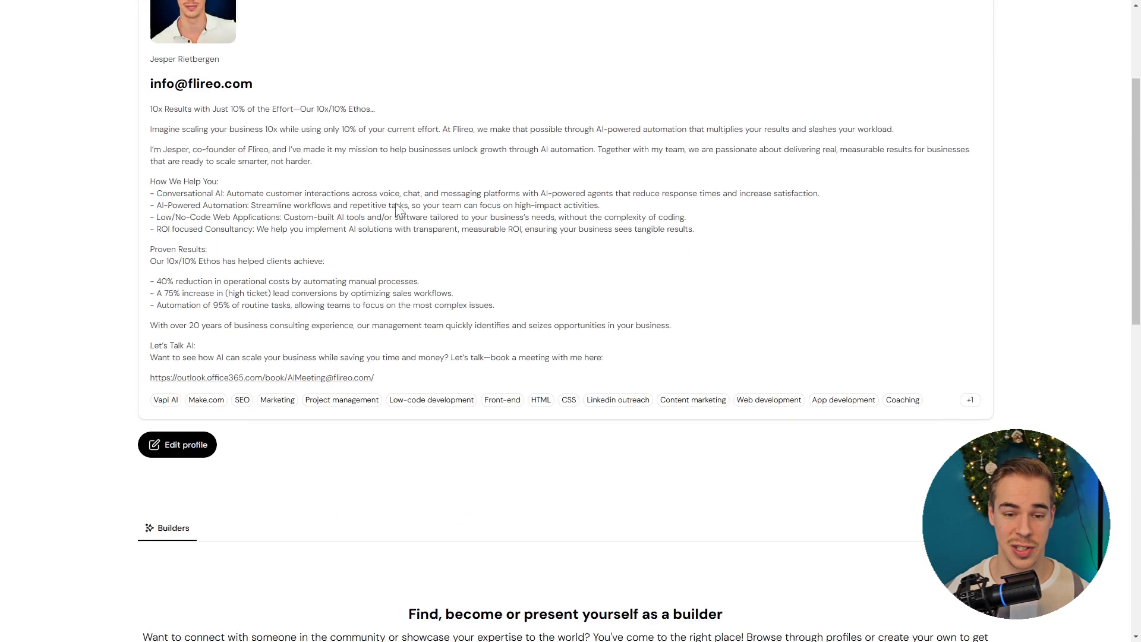
{"action": "mouse_move", "coordinate": [577, 8]}
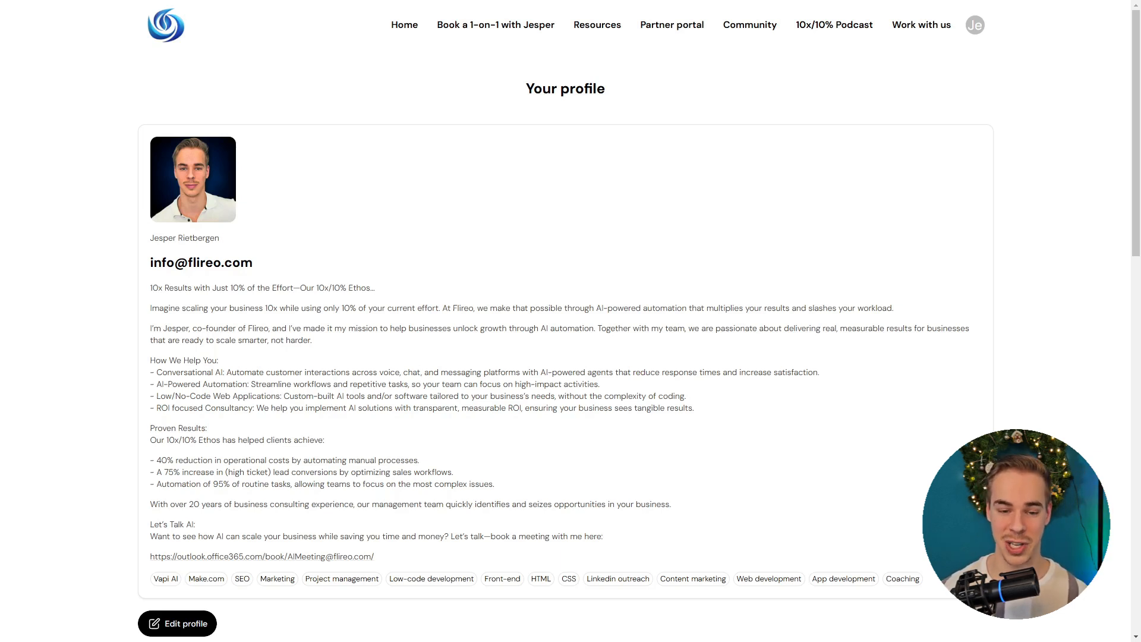
{"action": "scroll", "coordinate": [535, 237], "scroll_direction": "down", "scroll_amount": 15}
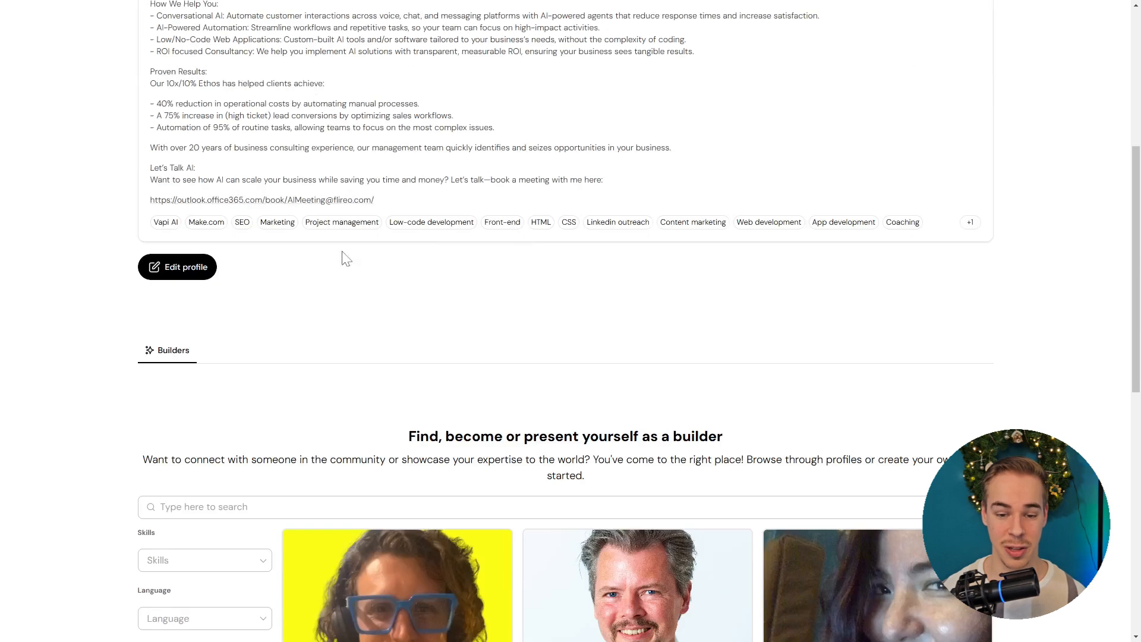
{"action": "scroll", "coordinate": [300, 307], "scroll_direction": "up", "scroll_amount": 15}
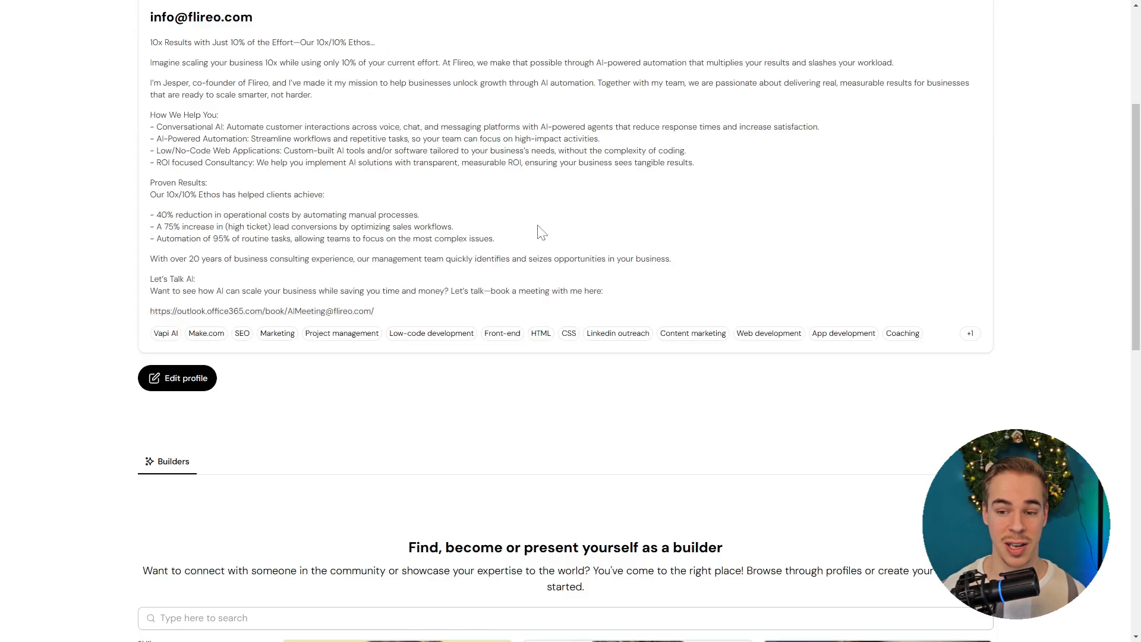
{"action": "scroll", "coordinate": [660, 78], "scroll_direction": "up", "scroll_amount": 3}
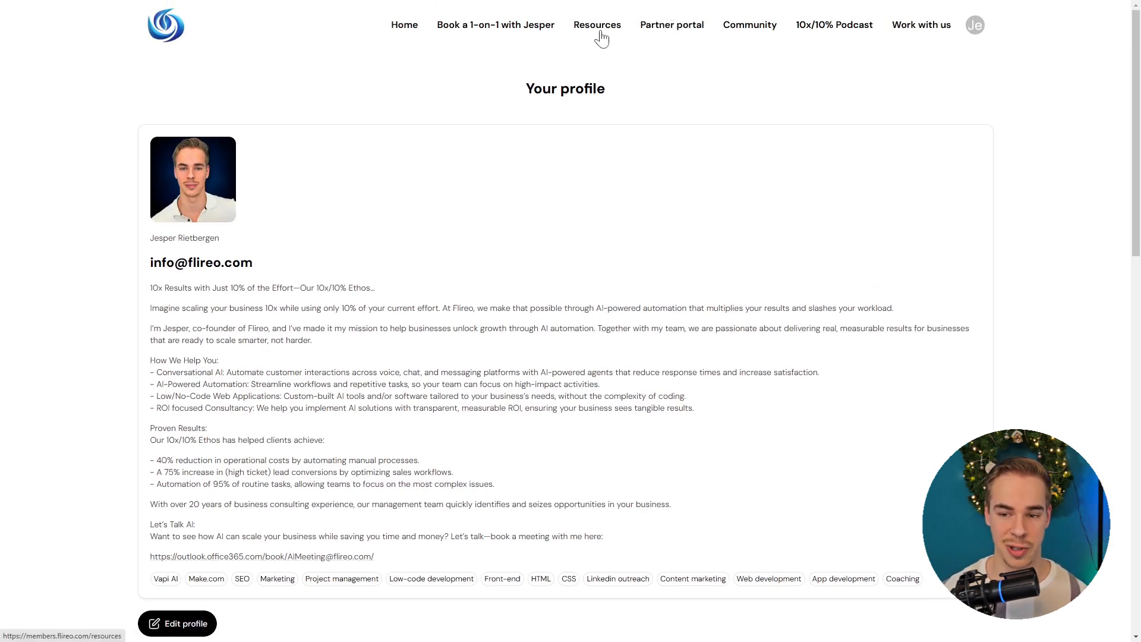
Step: Go back to Resources, open the Vapi AI Mastermind Call resource page, and bring up the Blueprints folder
{"action": "key", "text": "ctrl+Tab"}
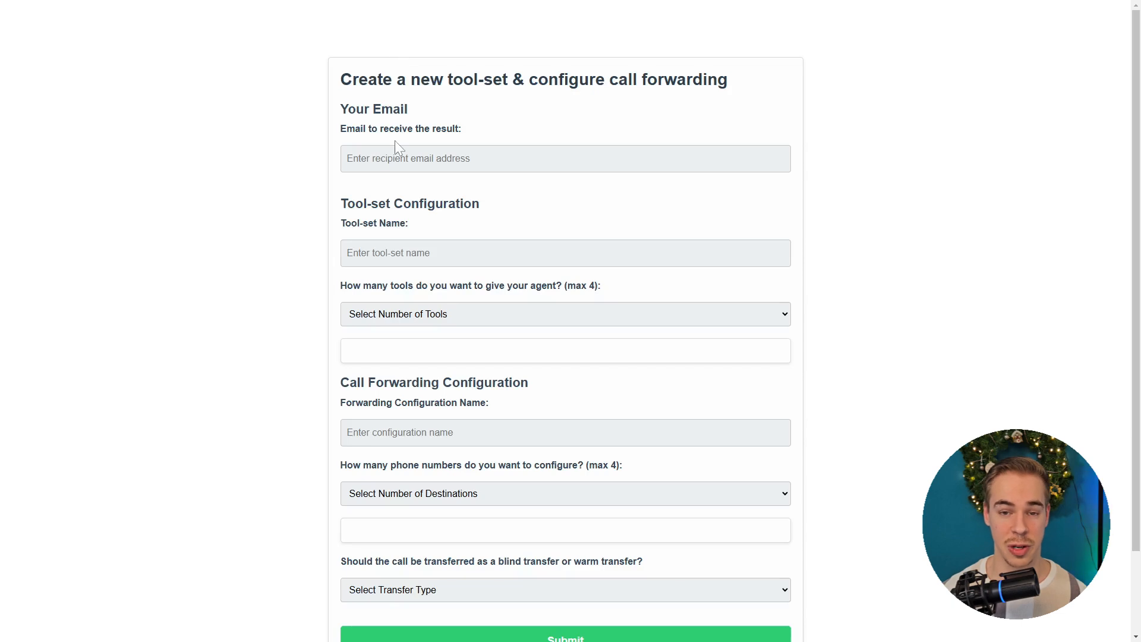
{"action": "key", "text": "ctrl+shift+Tab"}
{"action": "scroll", "coordinate": [342, 148], "scroll_direction": "down", "scroll_amount": 1}
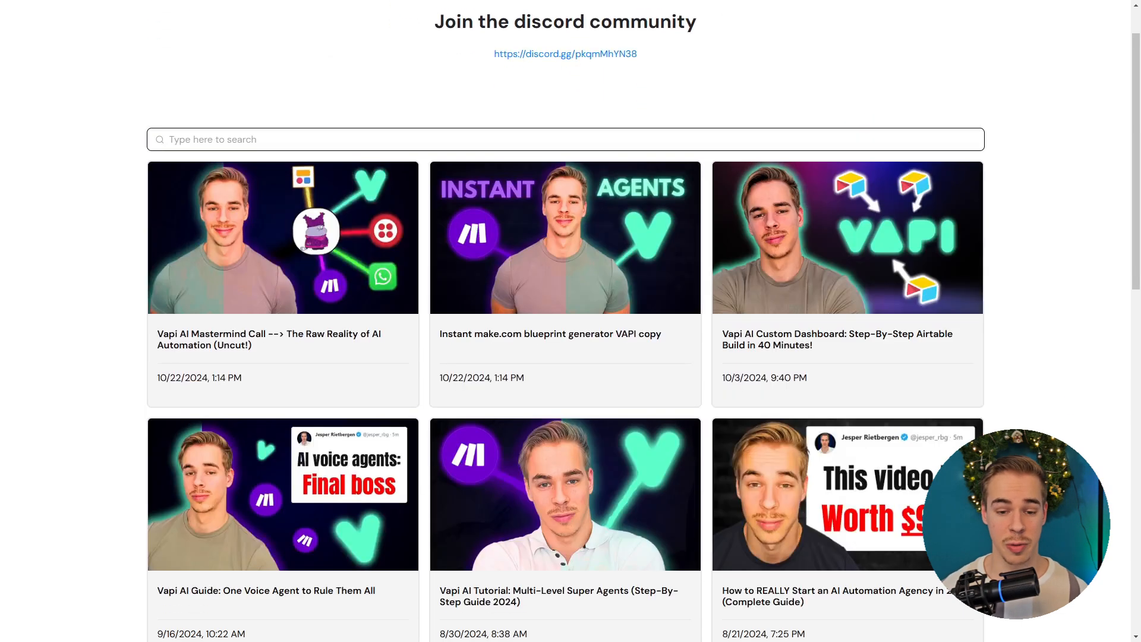
{"action": "scroll", "coordinate": [415, 186], "scroll_direction": "up", "scroll_amount": 1}
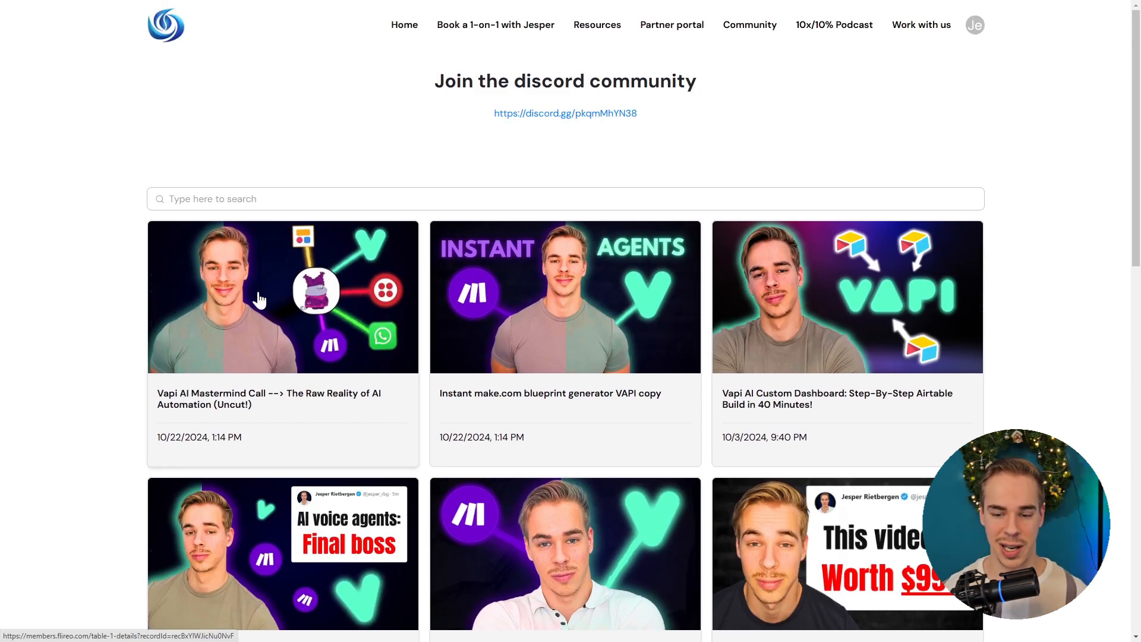
{"action": "left_click", "coordinate": [246, 251]}
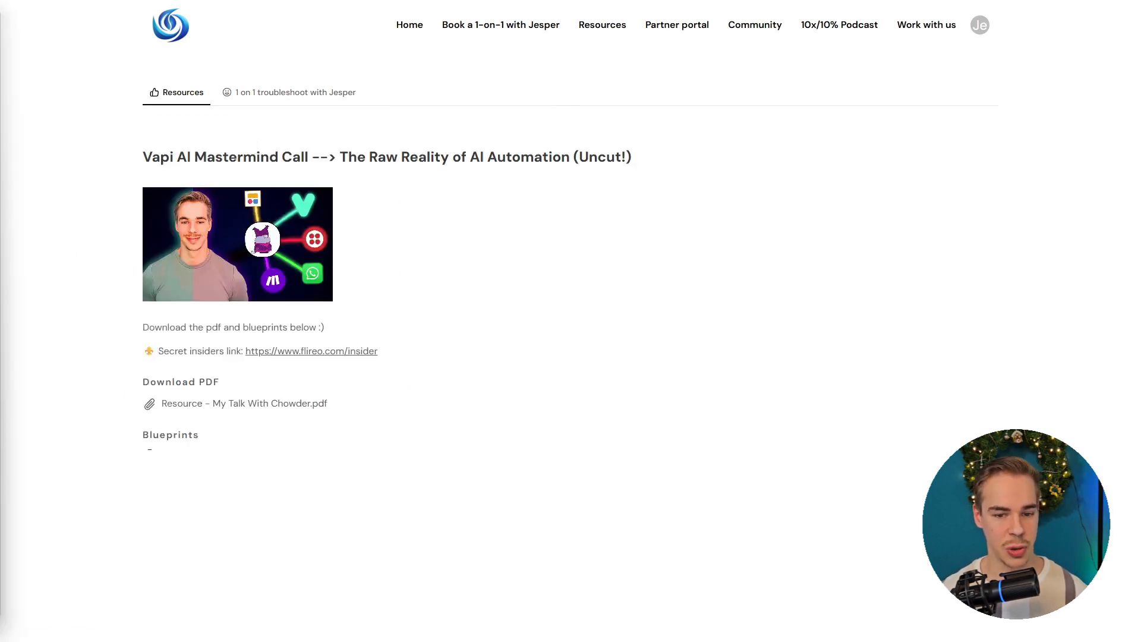
{"action": "left_click_drag", "start_coordinate": [0, 24], "coordinate": [680, 3]}
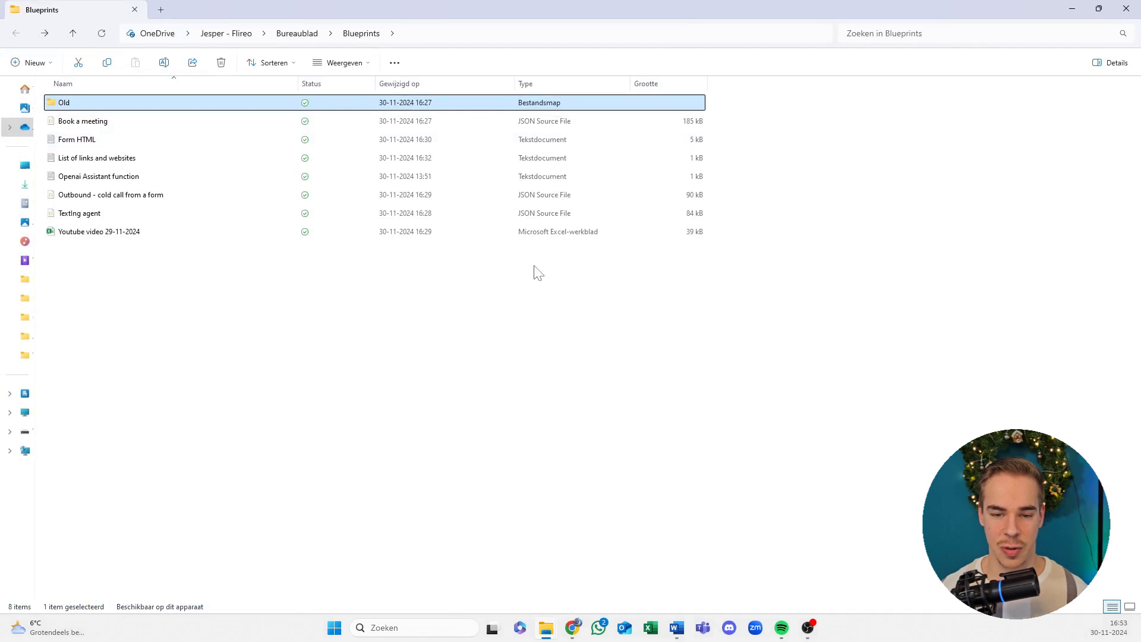
Step: Maximize the Blueprints folder and review the Book a meeting, Form HTML, links list, OpenAI function and Outbound cold-call files
{"action": "left_click_drag", "start_coordinate": [534, 265], "coordinate": [421, 121]}
{"action": "left_click", "coordinate": [421, 122]}
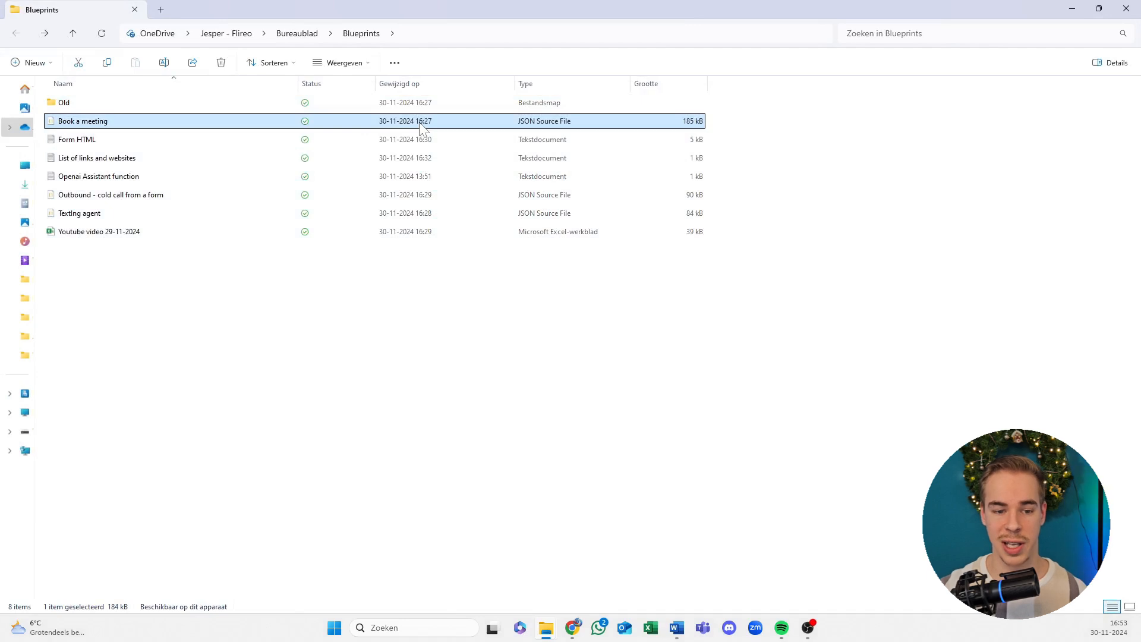
{"action": "key", "text": "Down"}
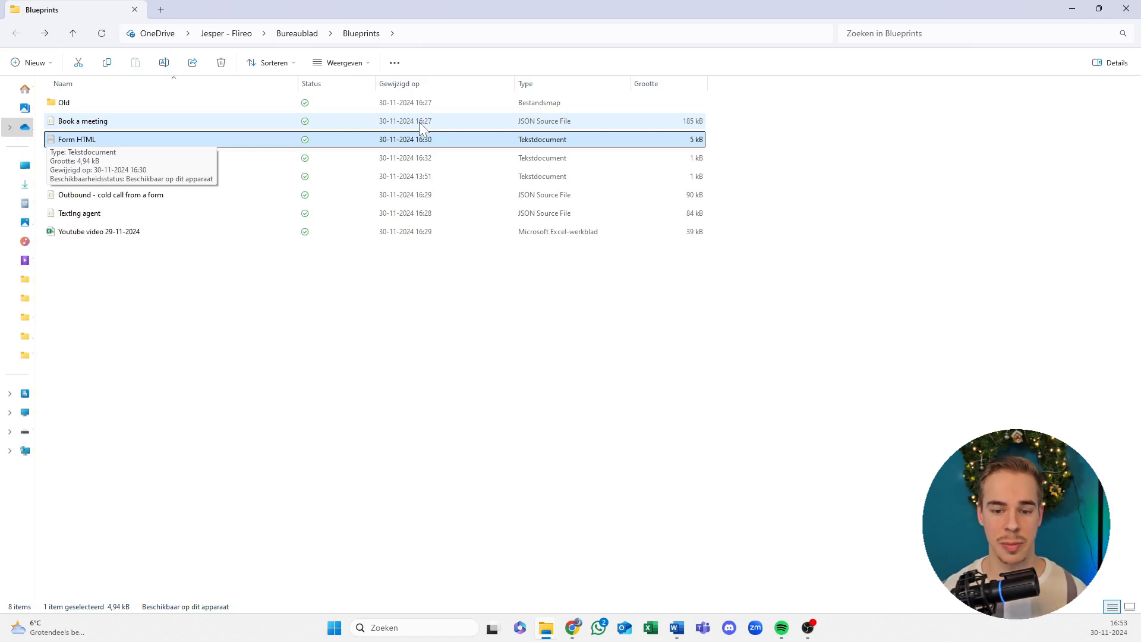
{"action": "left_click", "coordinate": [275, 159]}
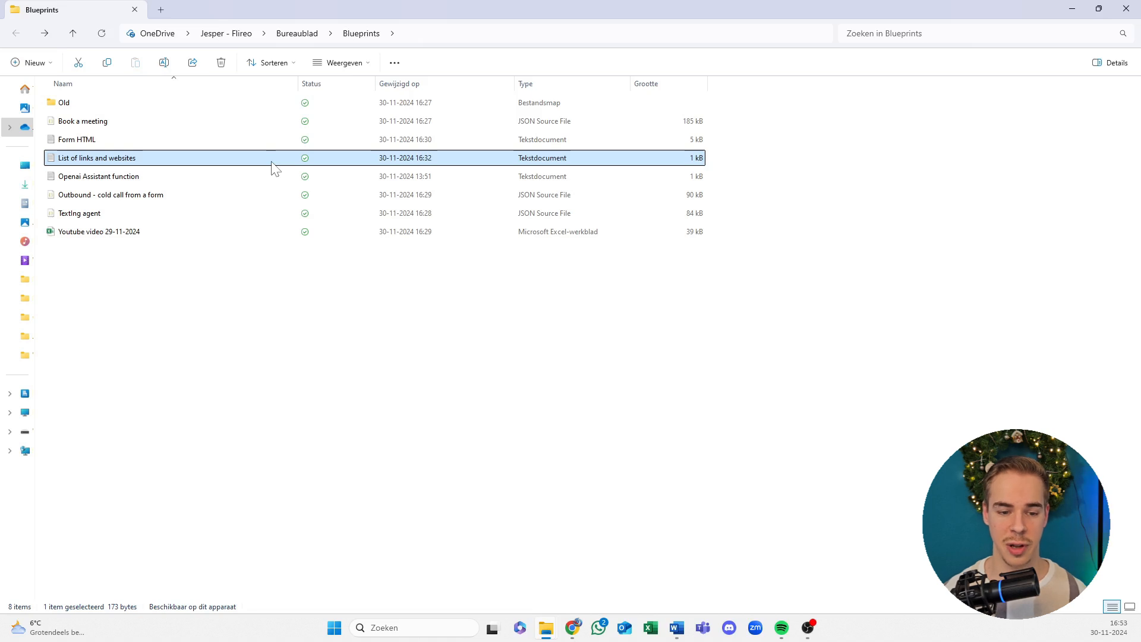
{"action": "left_click", "coordinate": [244, 178]}
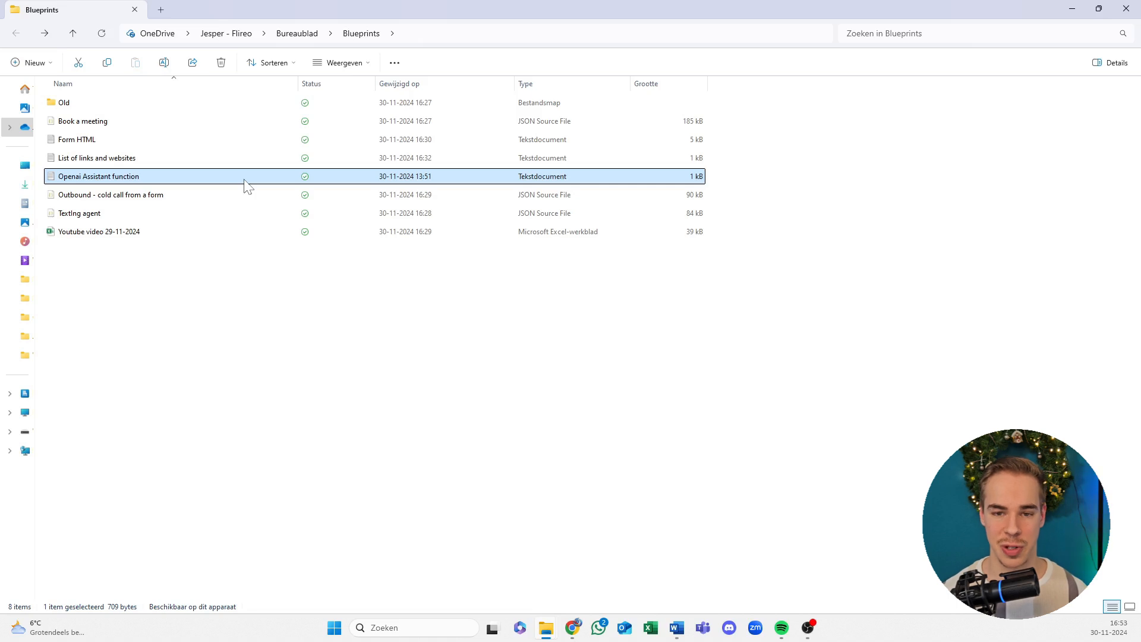
{"action": "left_click", "coordinate": [208, 197]}
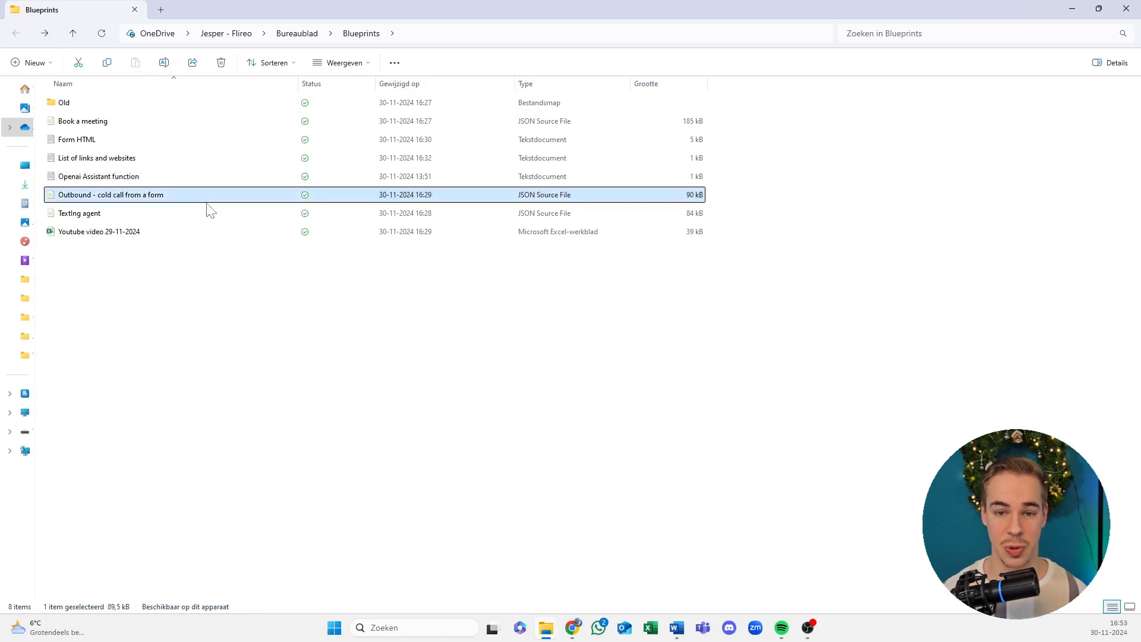
{"action": "left_click", "coordinate": [179, 260]}
{"action": "left_click", "coordinate": [167, 200]}
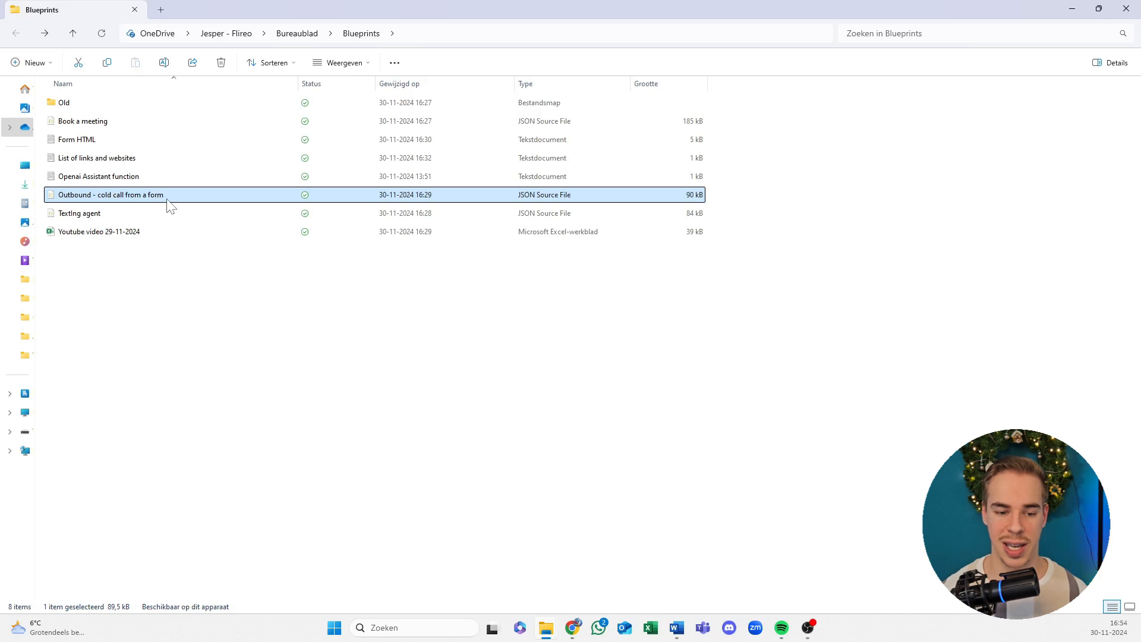
{"action": "left_click", "coordinate": [170, 275]}
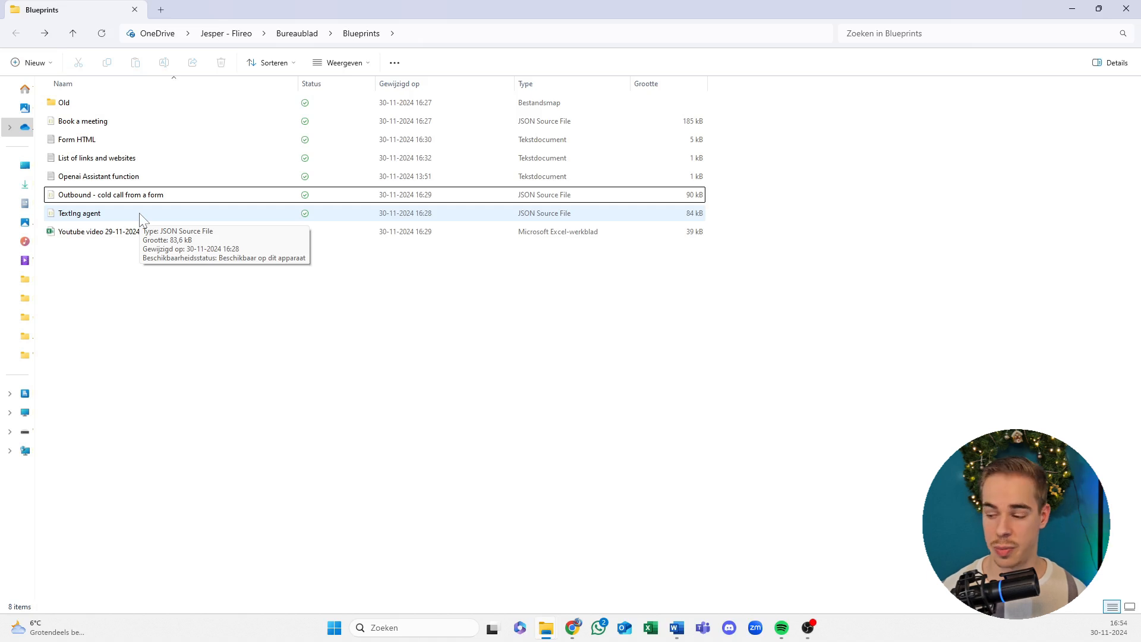
Step: Check the Texting agent blueprint and the Youtube video 29-11-2024 spreadsheet, then clear the selection
{"action": "left_click", "coordinate": [117, 220]}
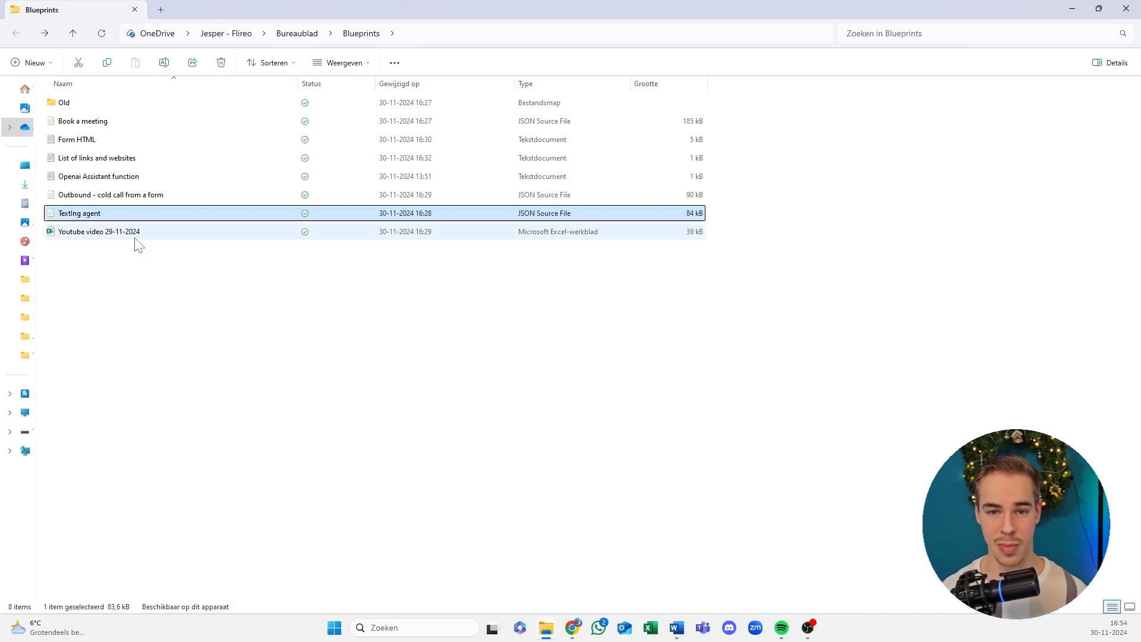
{"action": "left_click", "coordinate": [127, 259]}
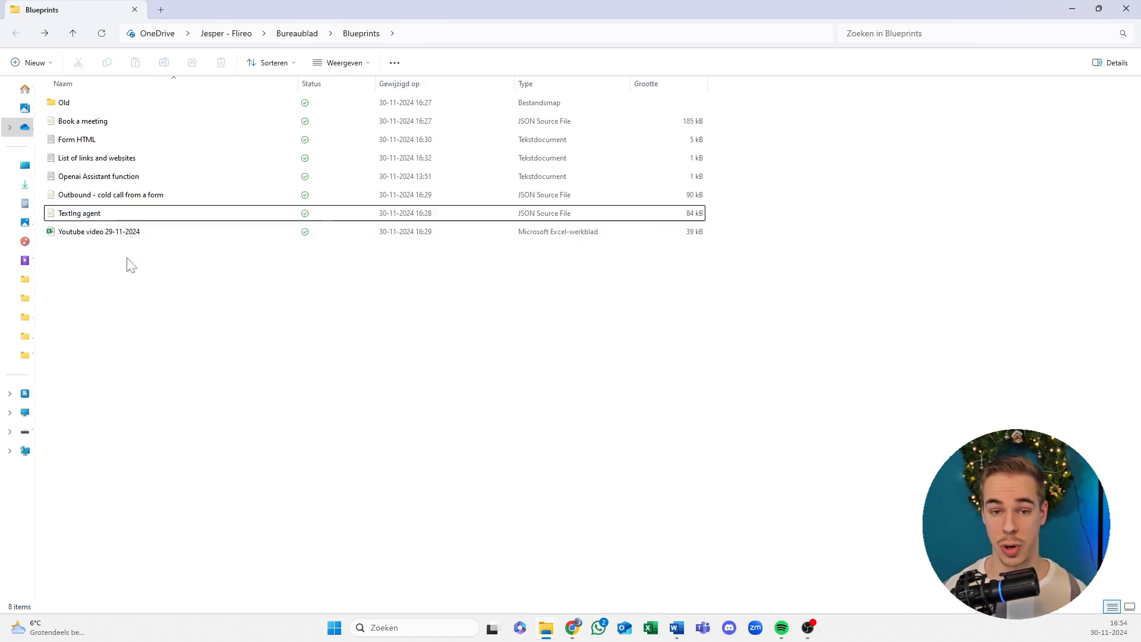
{"action": "left_click", "coordinate": [107, 233]}
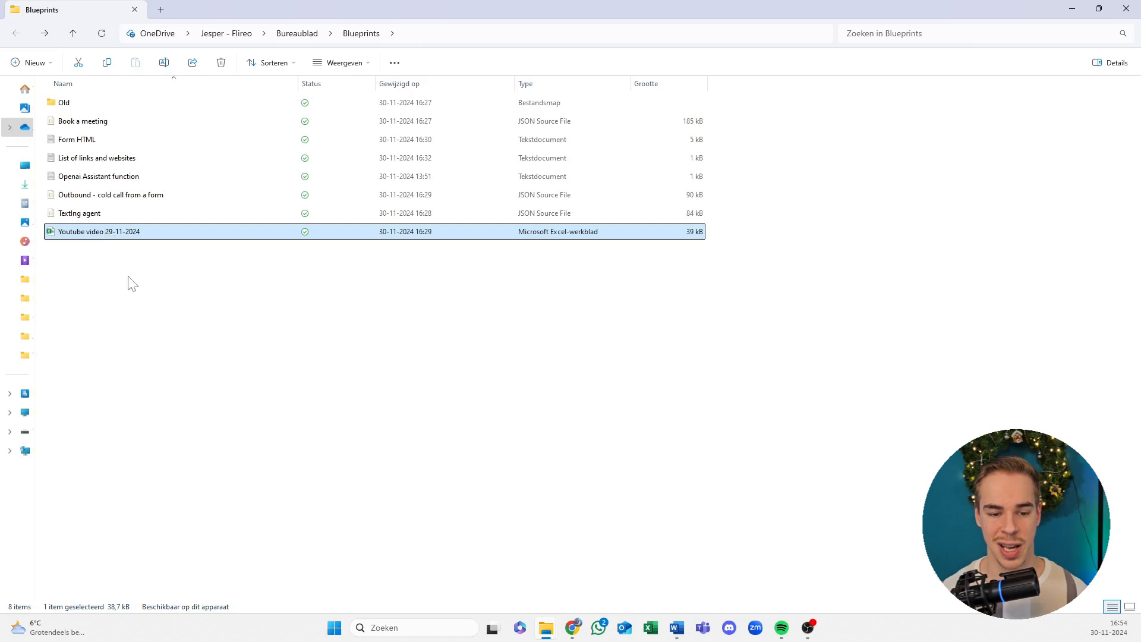
{"action": "left_click", "coordinate": [124, 262]}
{"action": "left_click", "coordinate": [123, 236]}
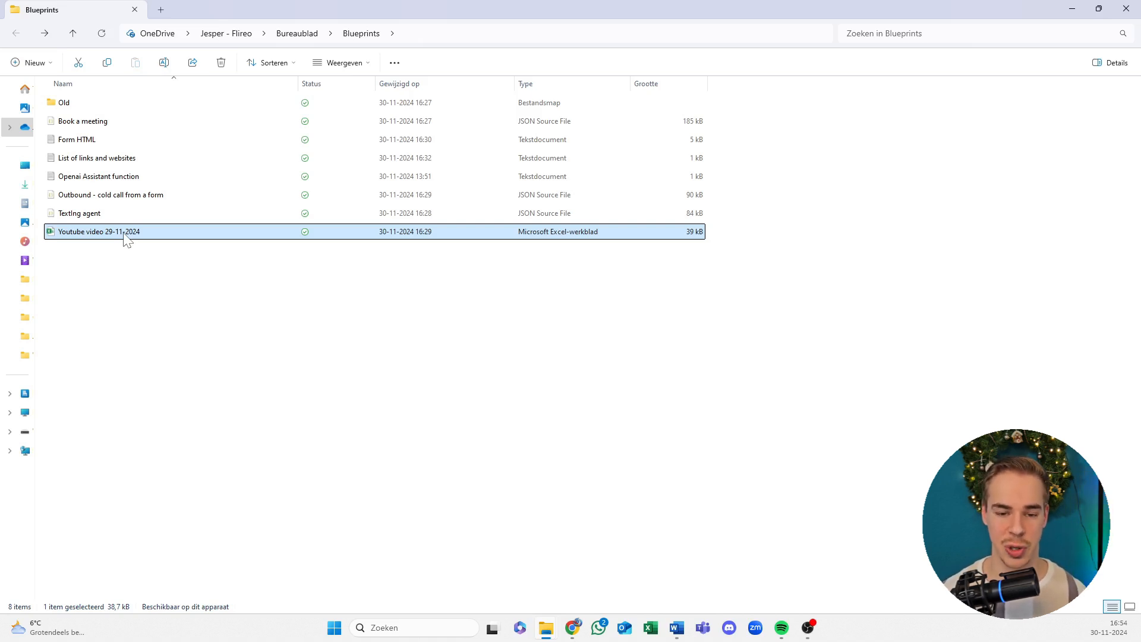
{"action": "left_click", "coordinate": [209, 318]}
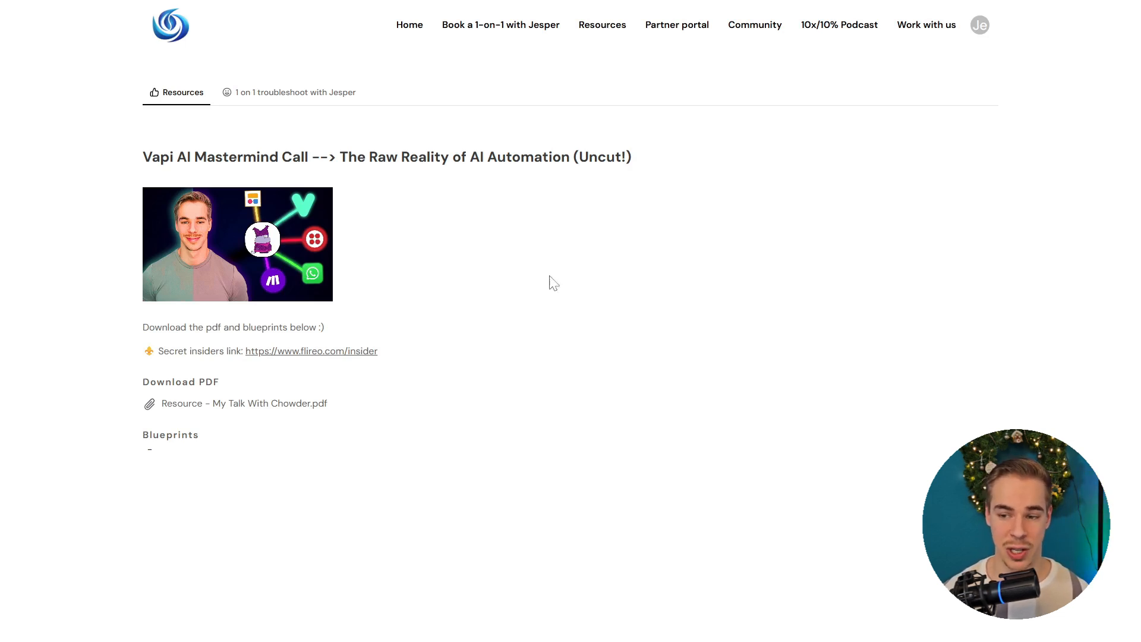
Step: Browse the members-only 'Book a 1-on-1' consulting page, then open the Community page
{"action": "left_click", "coordinate": [501, 26]}
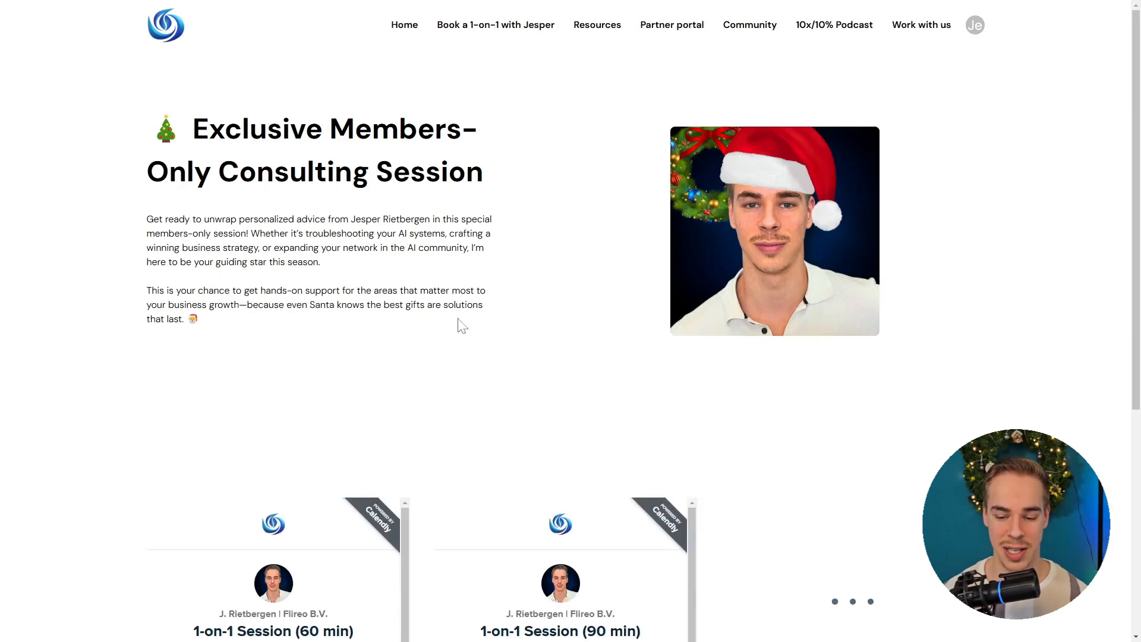
{"action": "scroll", "coordinate": [136, 278], "scroll_direction": "down", "scroll_amount": 2}
{"action": "left_click_drag", "start_coordinate": [113, 243], "coordinate": [915, 453]}
{"action": "left_click", "coordinate": [785, 322]}
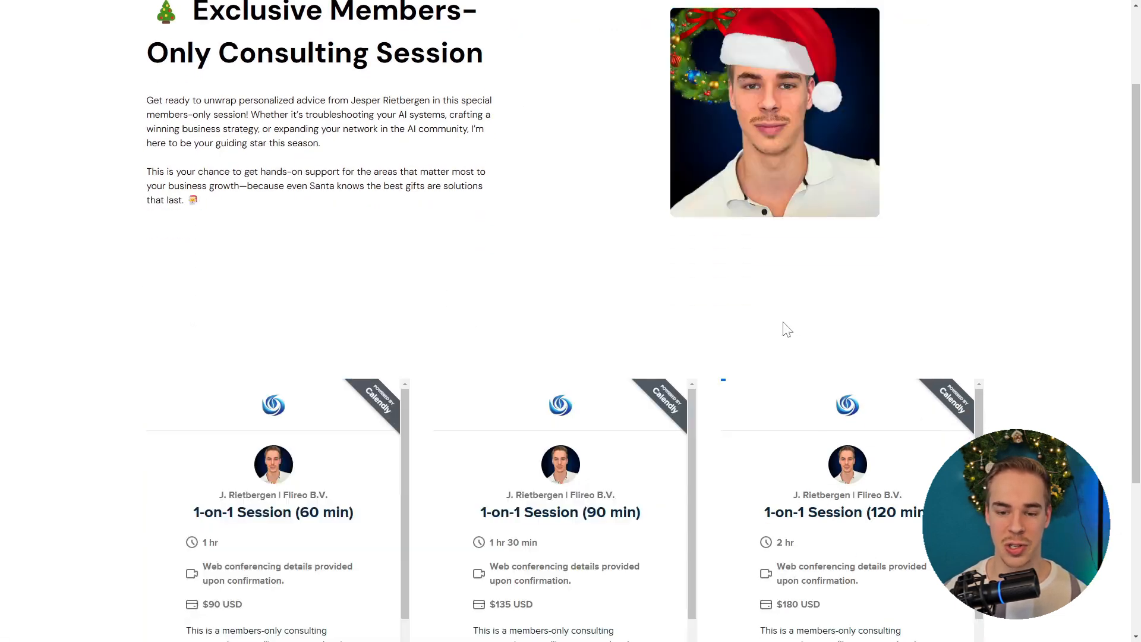
{"action": "scroll", "coordinate": [783, 322], "scroll_direction": "up", "scroll_amount": 2}
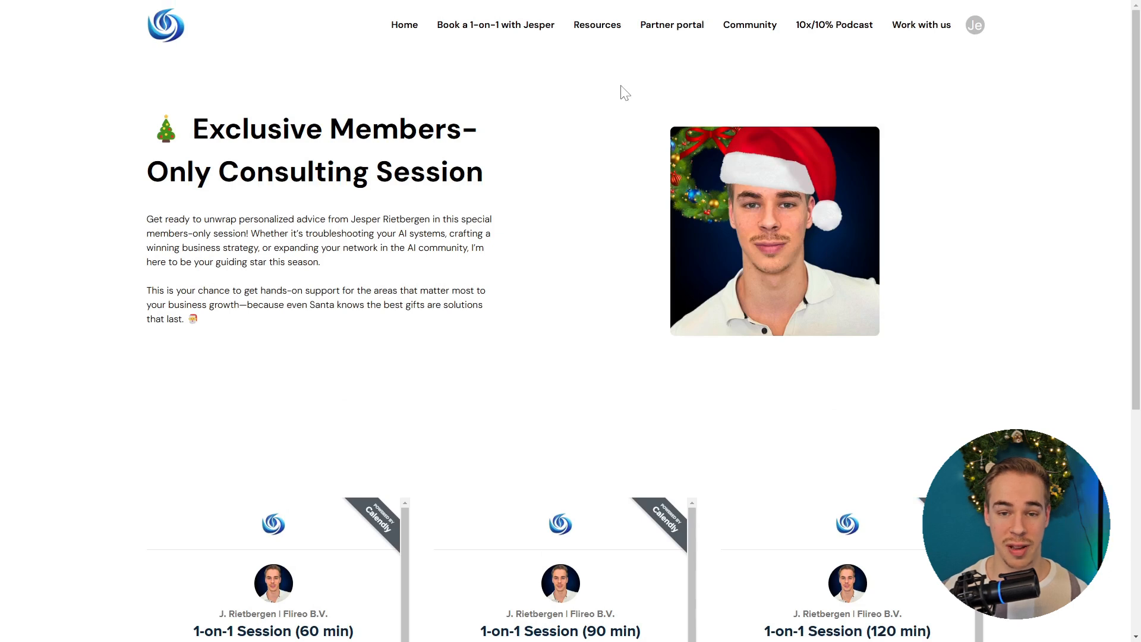
{"action": "left_click", "coordinate": [768, 31]}
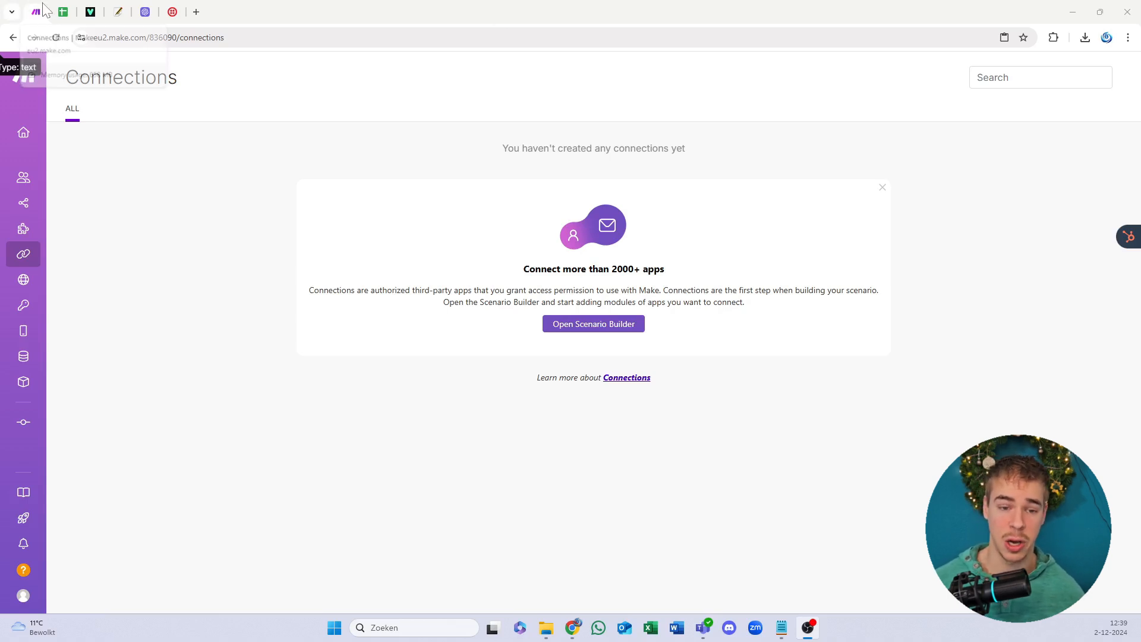
Step: Go to the HTML Online Viewer and delete the placeholder text from the editor
{"action": "left_click", "coordinate": [70, 12]}
{"action": "left_click", "coordinate": [90, 11]}
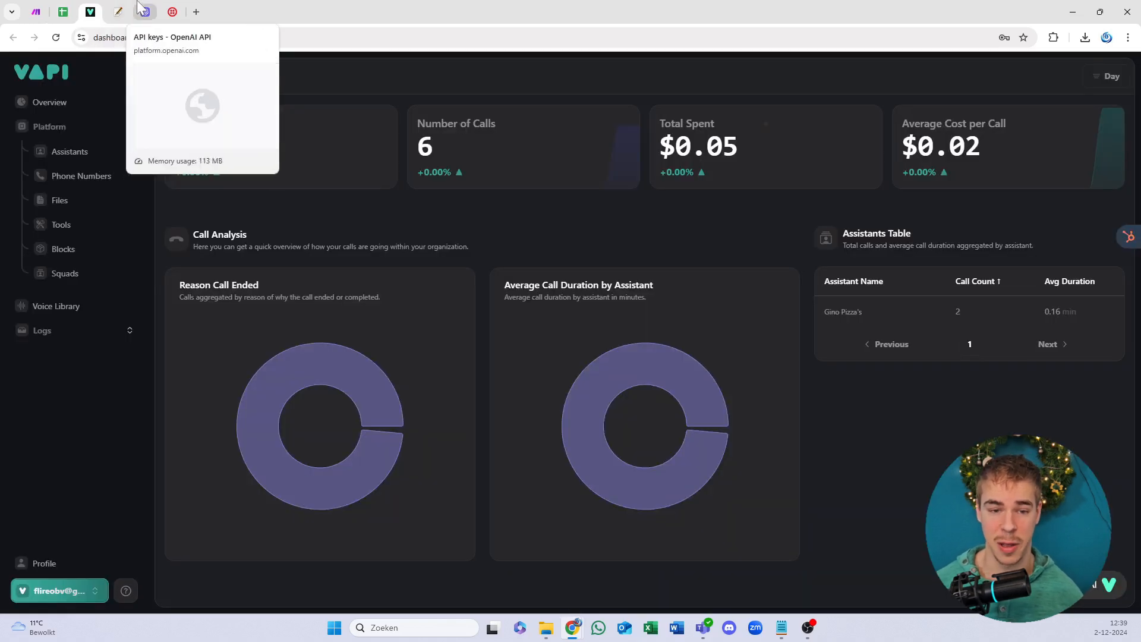
{"action": "left_click", "coordinate": [111, 12]}
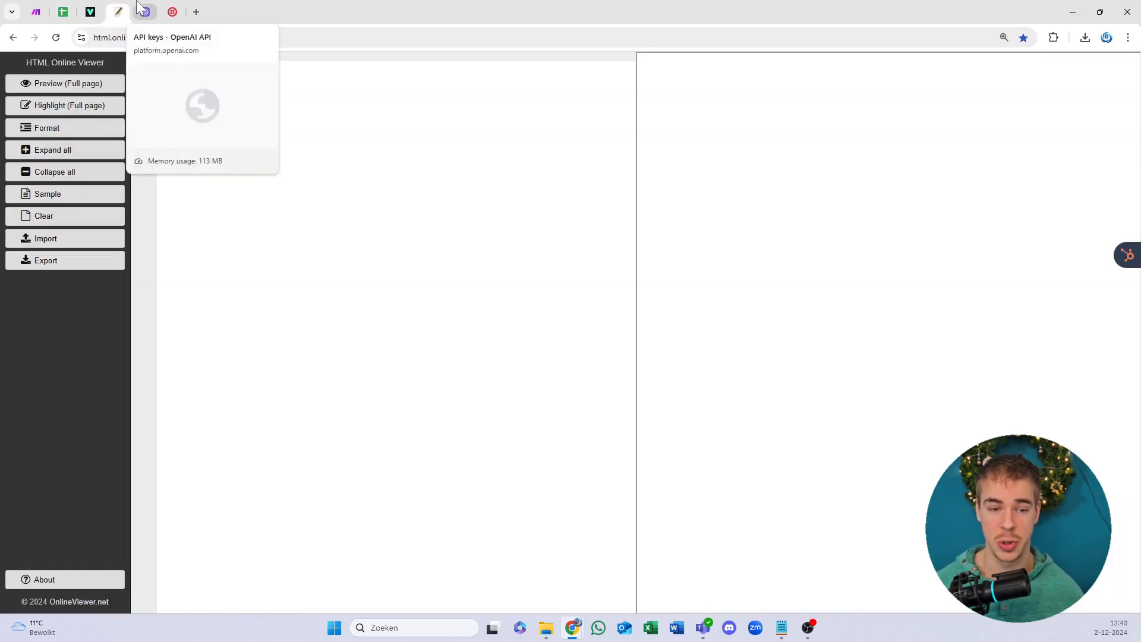
{"action": "left_click", "coordinate": [260, 56]}
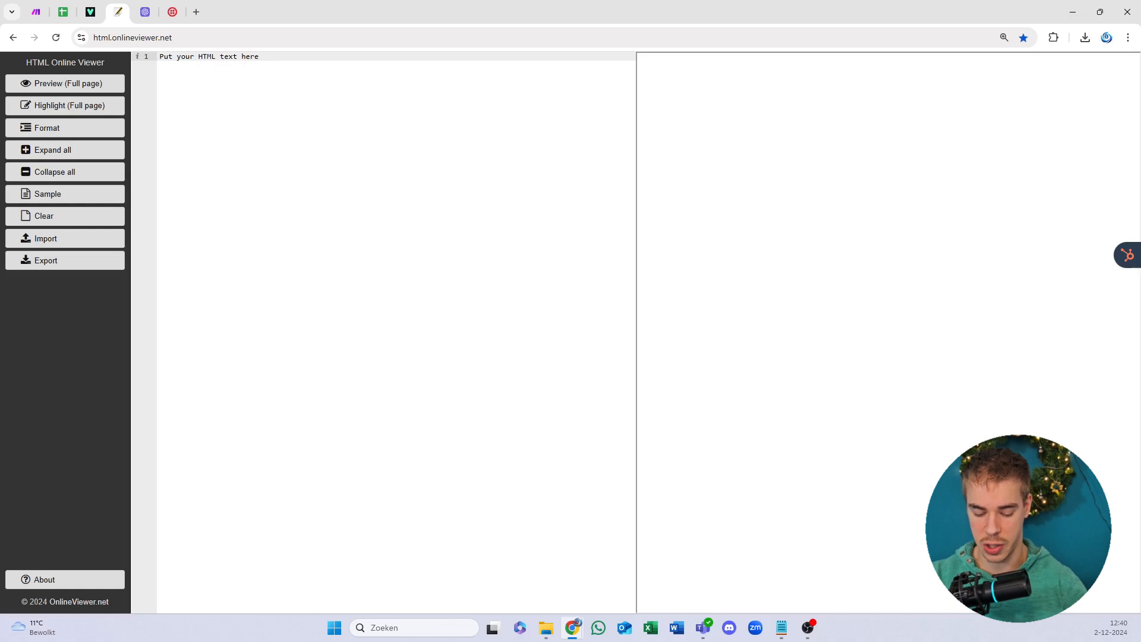
{"action": "key", "text": "ctrl+a"}
{"action": "key", "text": "BackSpace"}
Step: Enter <h1>hello</h1> and <p>hi</p>, check them in a full-page preview, then close the preview tab
{"action": "type", "text": "<"}
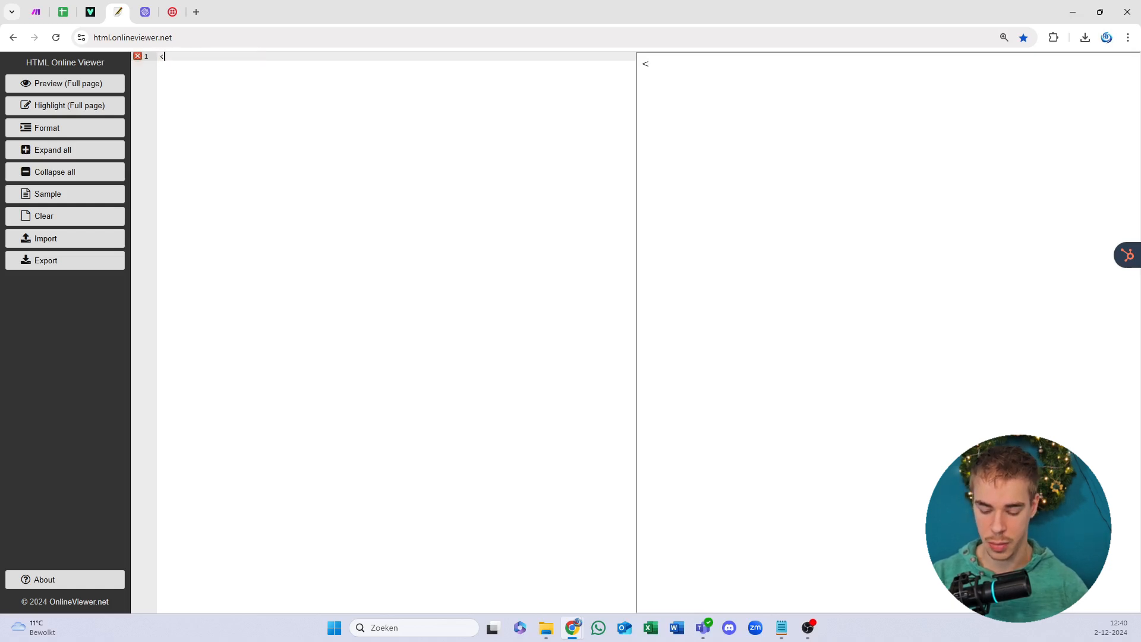
{"action": "type", "text": "h1>"}
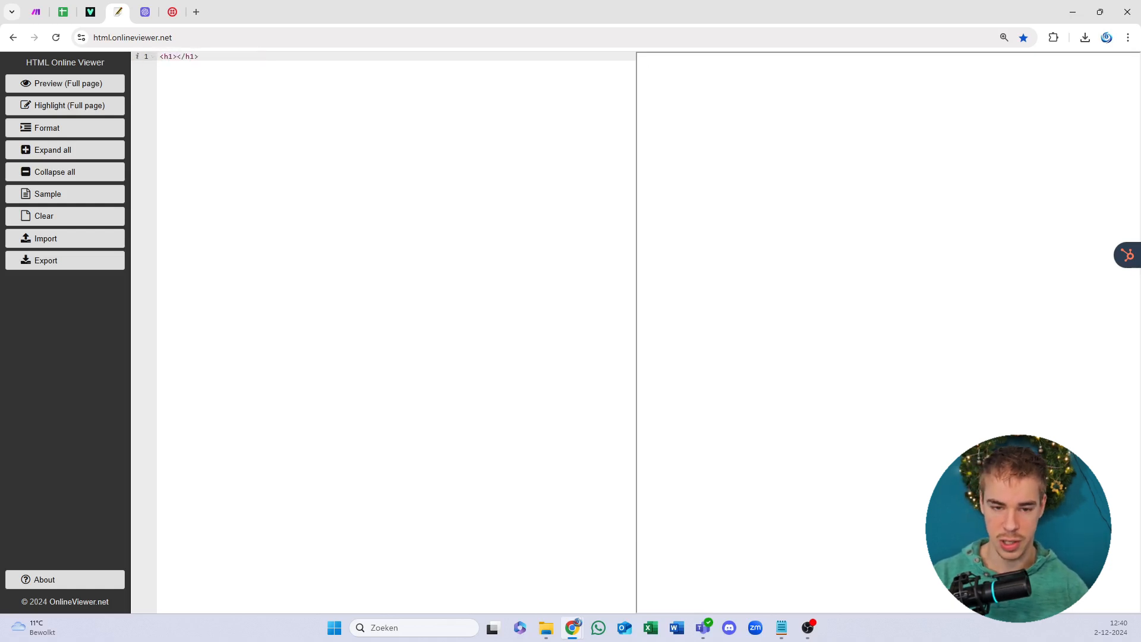
{"action": "type", "text": "hello"}
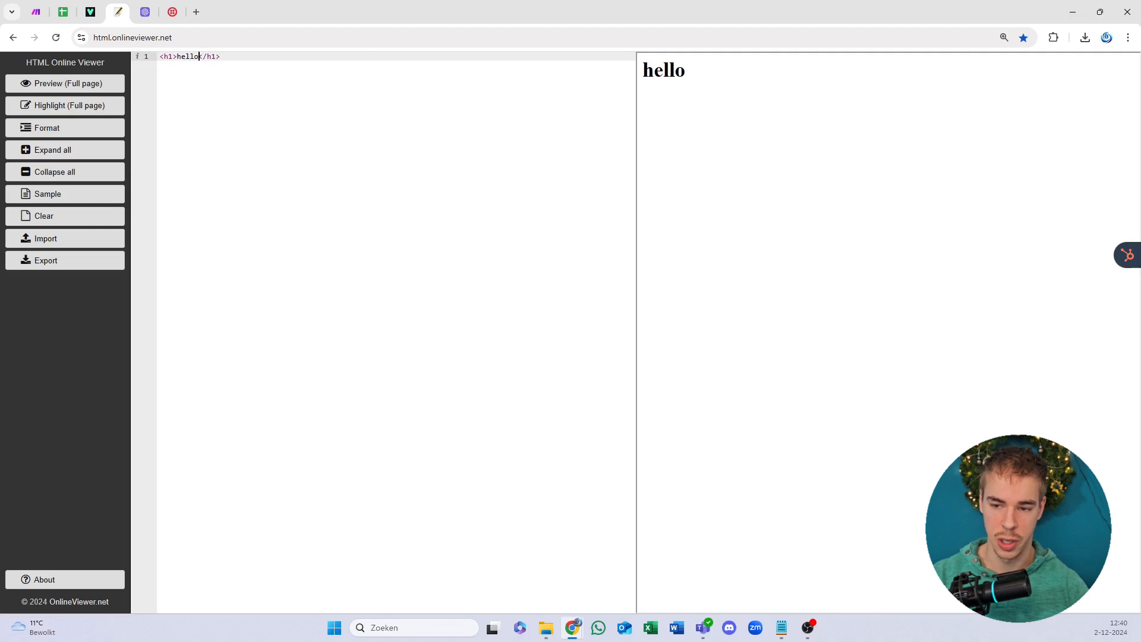
{"action": "key", "text": "Return"}
{"action": "key", "text": "Return"}
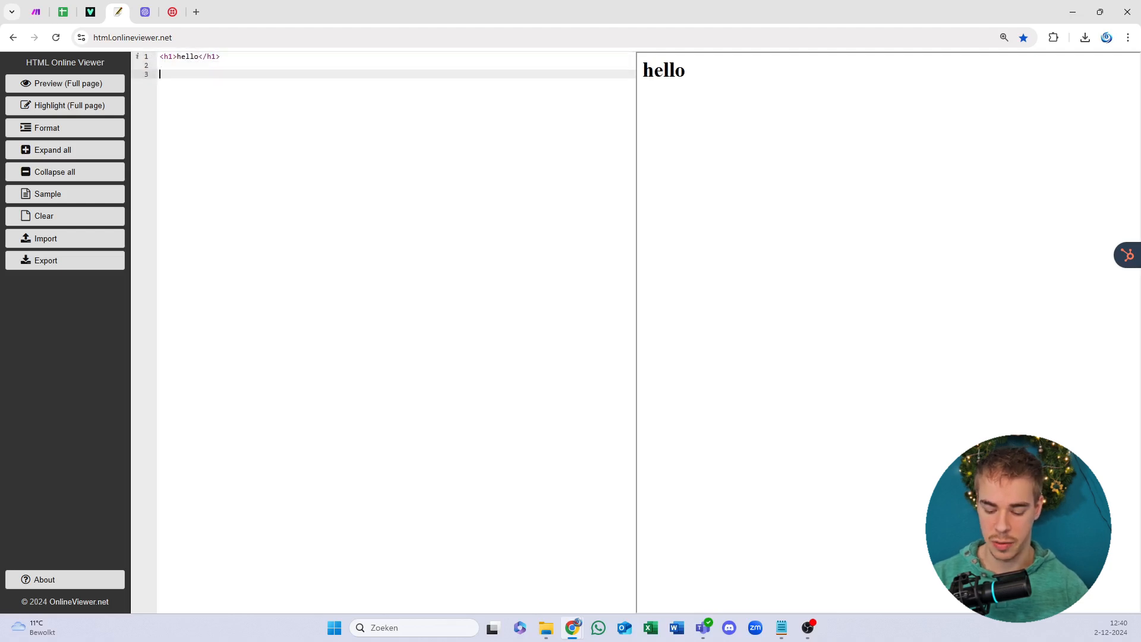
{"action": "type", "text": "<"}
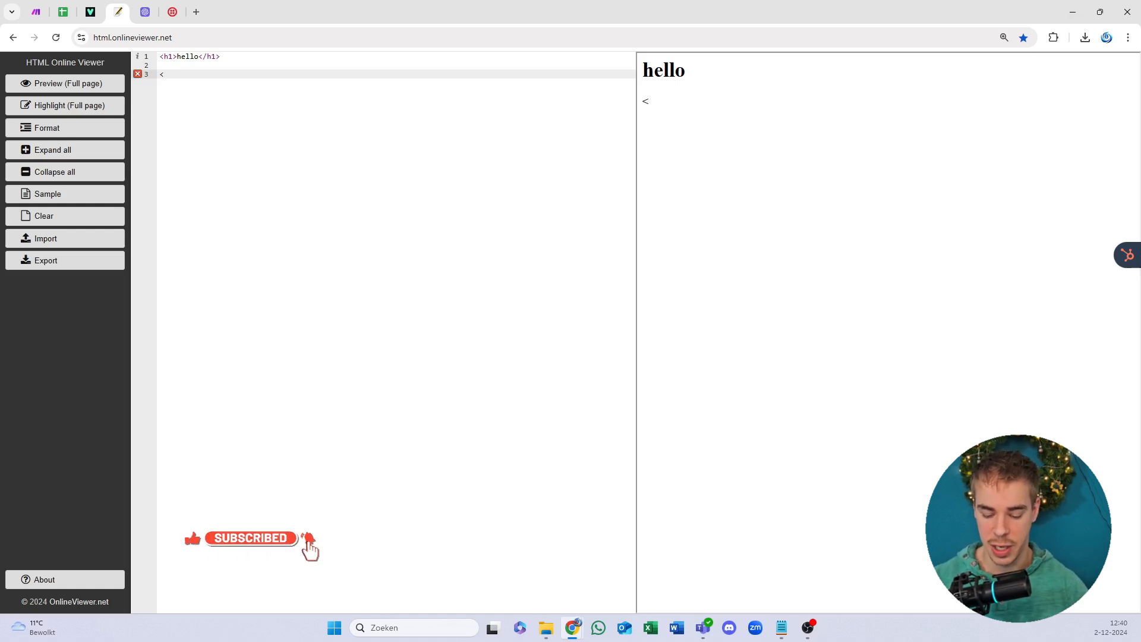
{"action": "type", "text": "p>"}
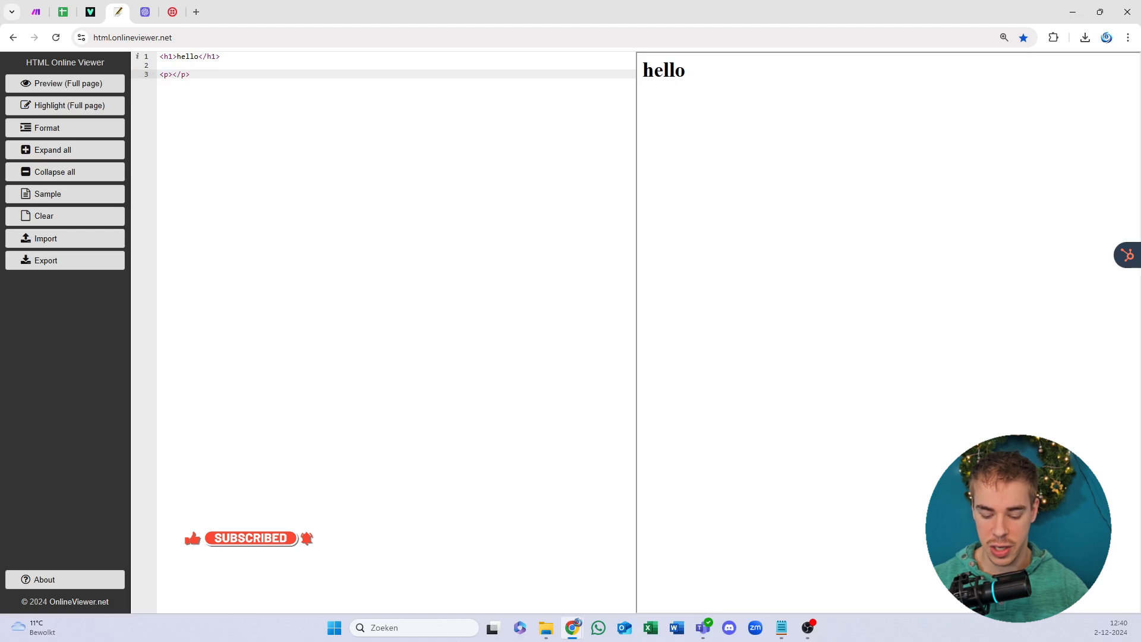
{"action": "type", "text": "hi"}
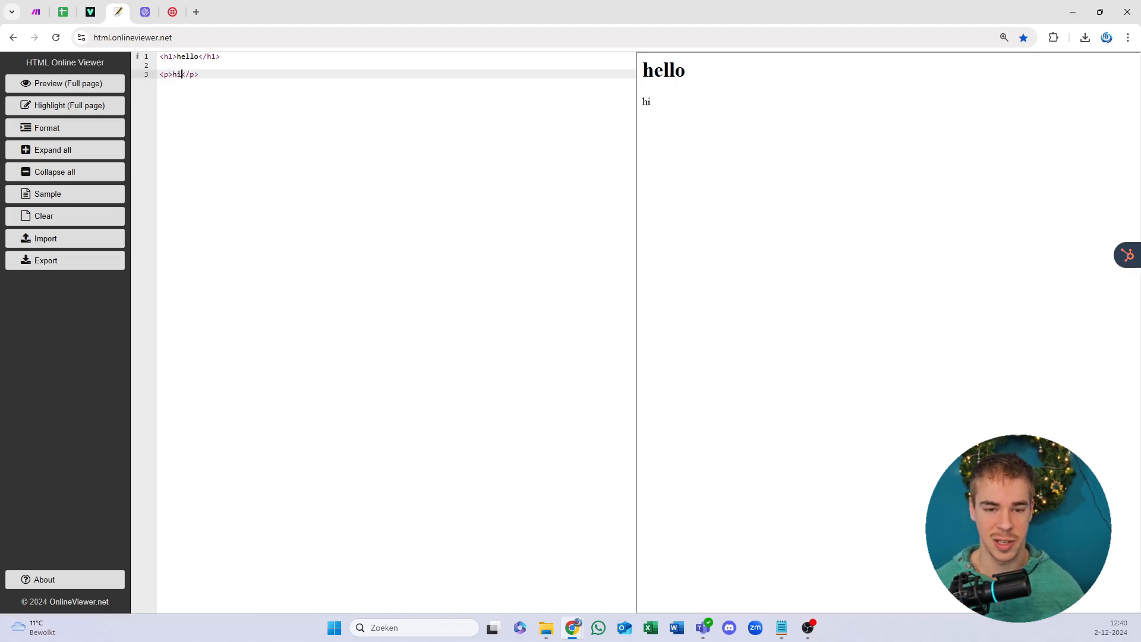
{"action": "left_click_drag", "start_coordinate": [178, 65], "coordinate": [159, 57]}
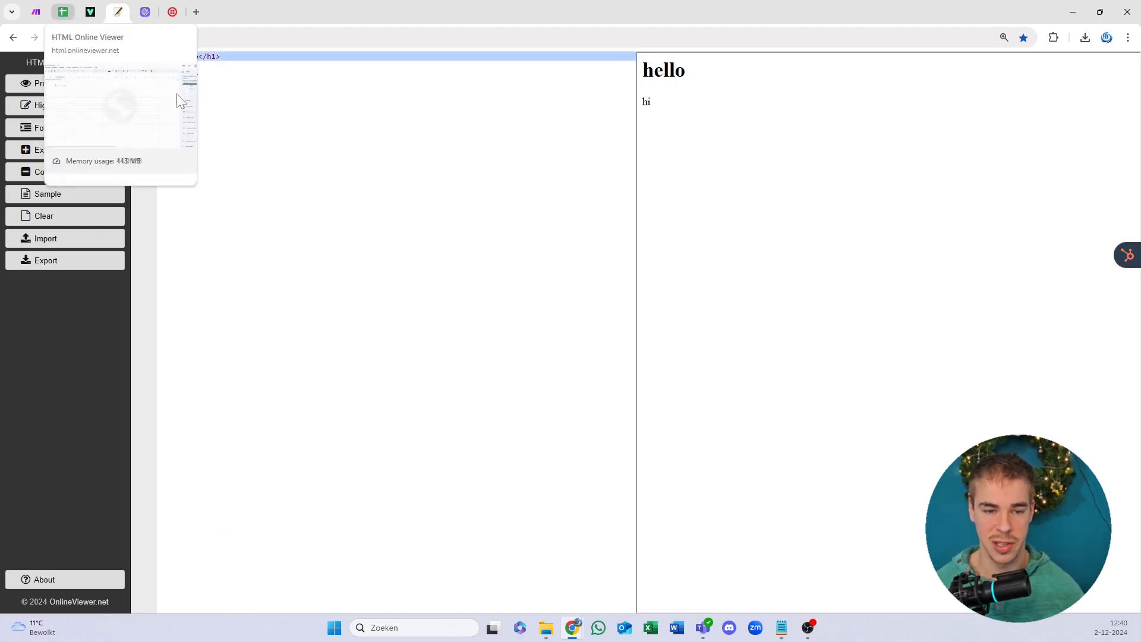
{"action": "left_click", "coordinate": [67, 83]}
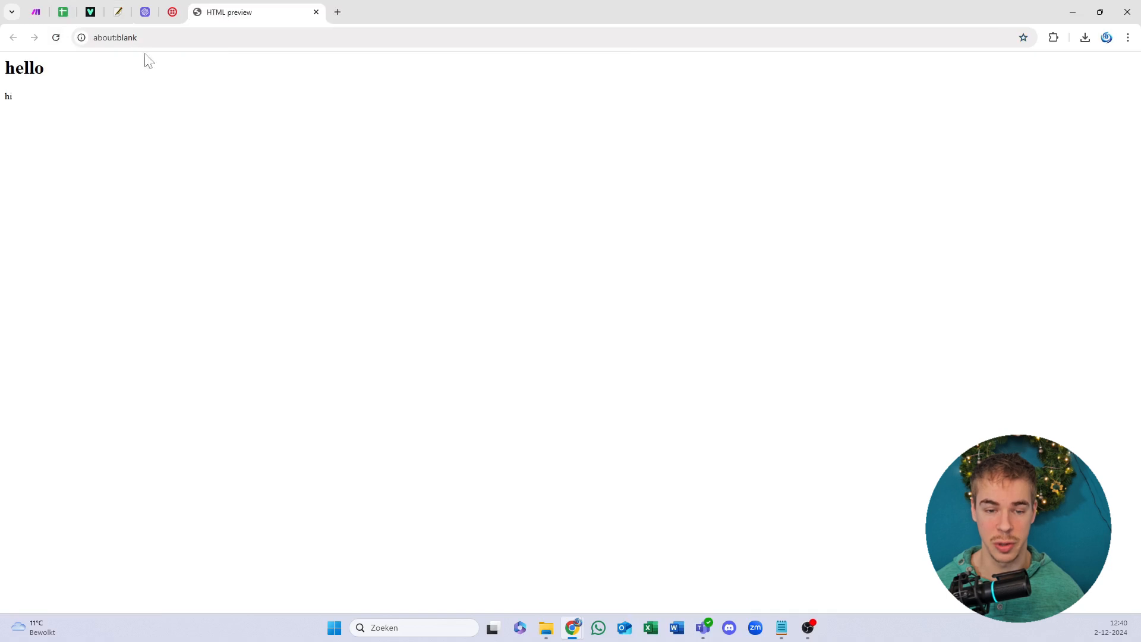
{"action": "left_click", "coordinate": [119, 12]}
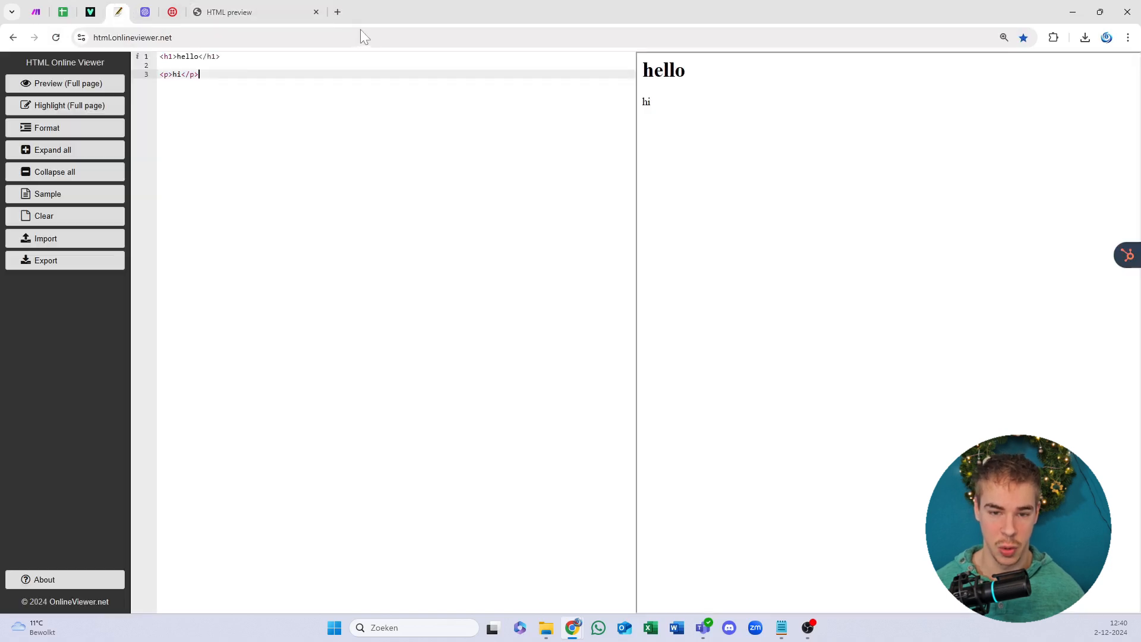
{"action": "left_click", "coordinate": [316, 13]}
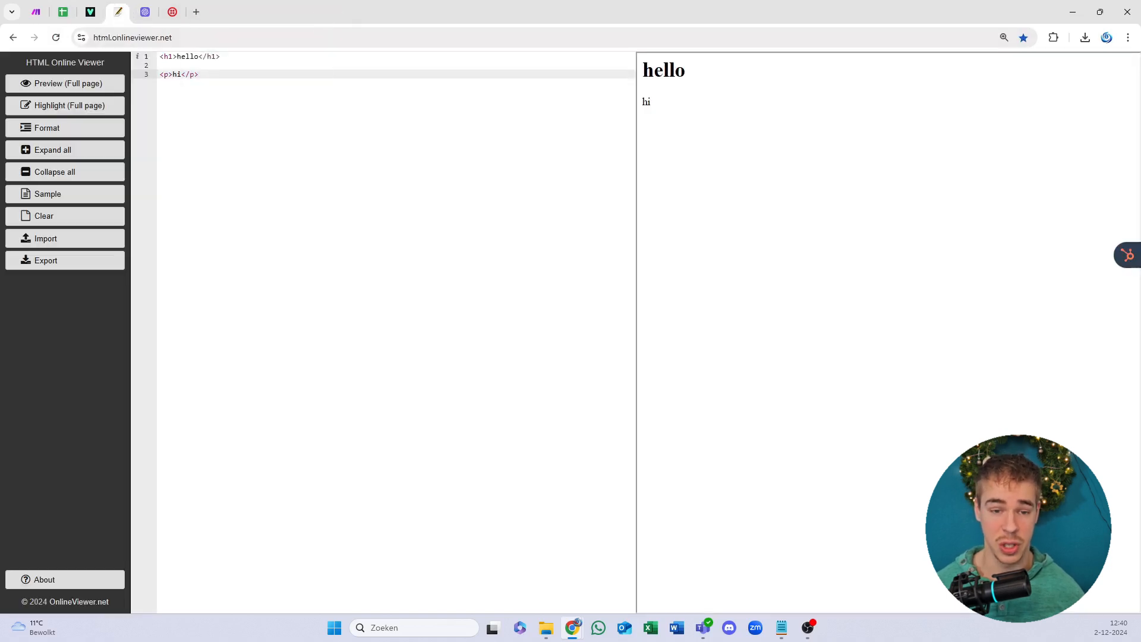
Step: Look over the empty OpenAI API keys page, then bring up the Twilio login page
{"action": "left_click", "coordinate": [145, 12]}
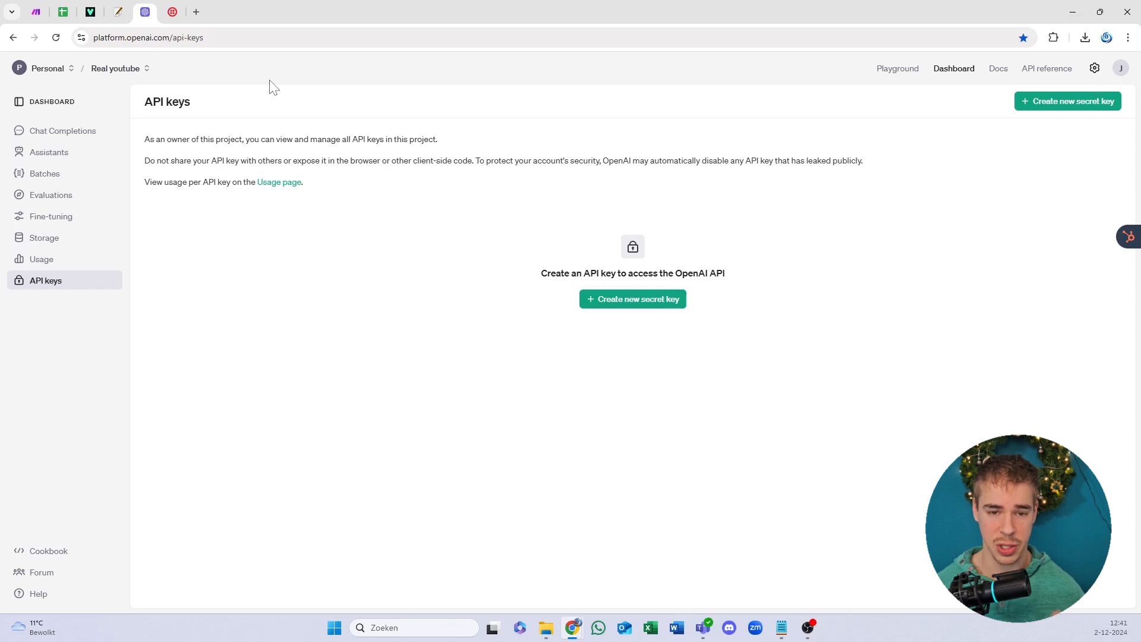
{"action": "left_click", "coordinate": [174, 8]}
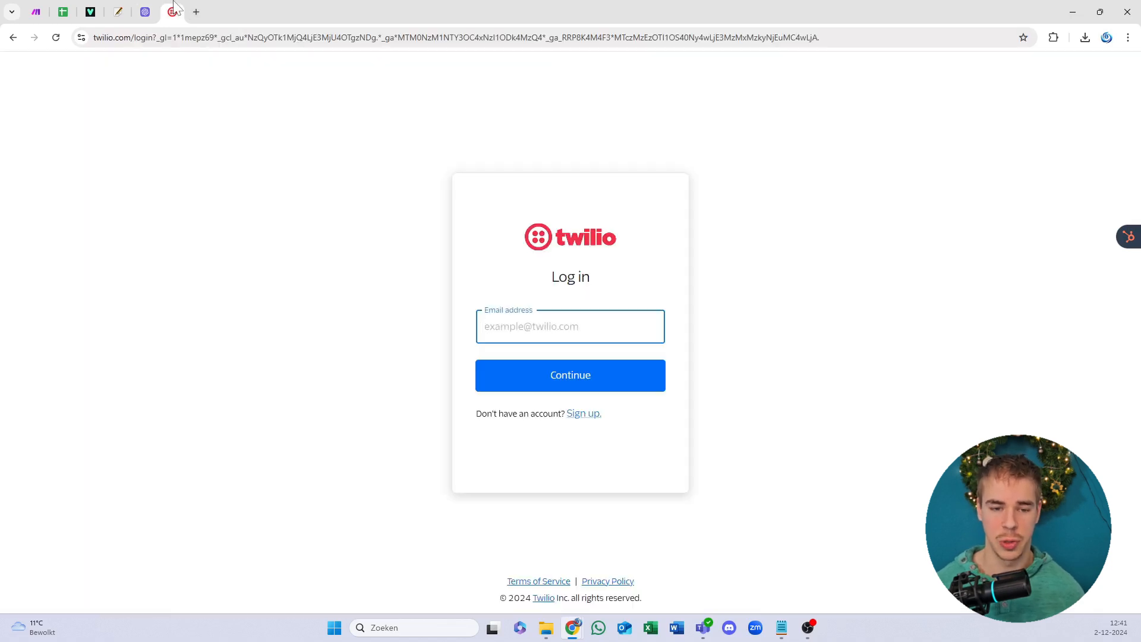
Step: Glance at the links list, then open members.flireo.com in a new browser tab
{"action": "left_click", "coordinate": [289, 203]}
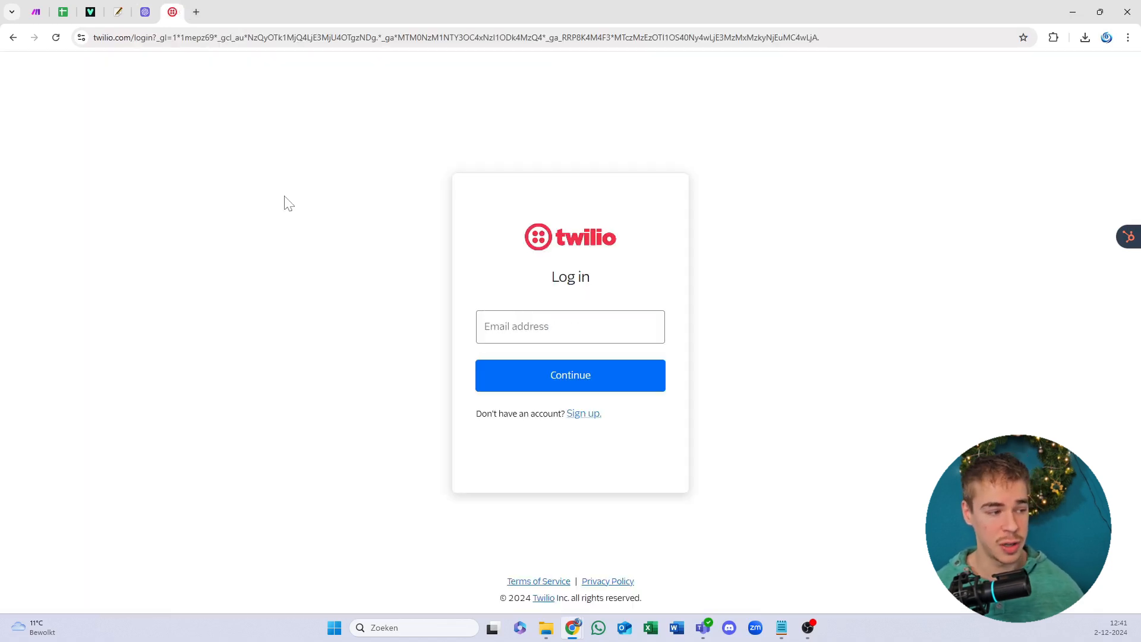
{"action": "left_click_drag", "start_coordinate": [0, 315], "coordinate": [546, 197]}
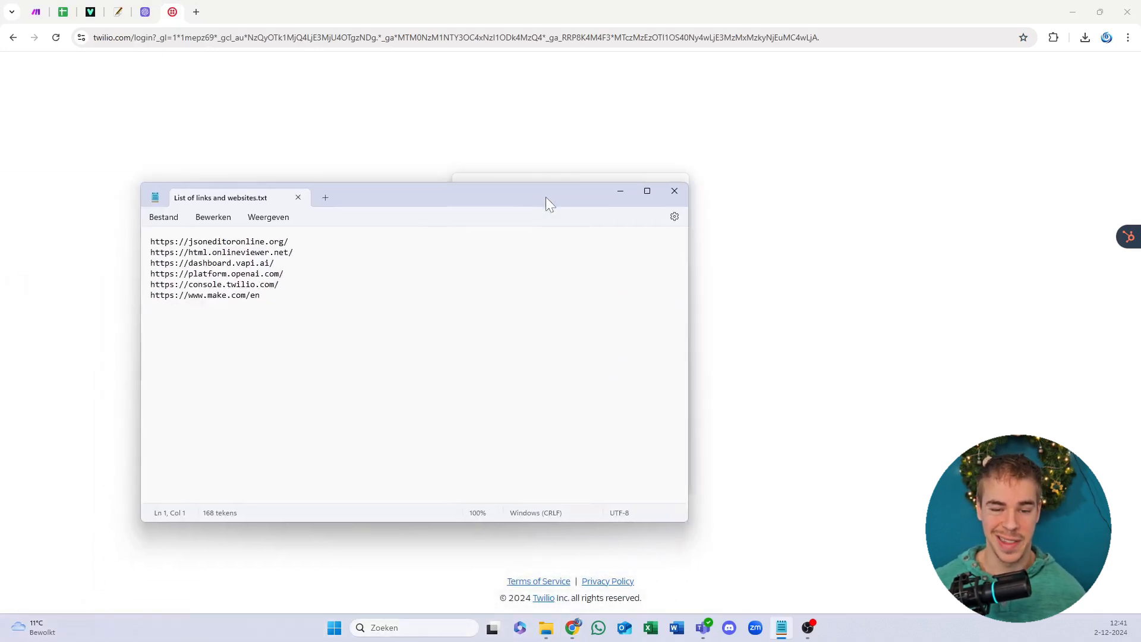
{"action": "left_click_drag", "start_coordinate": [546, 197], "coordinate": [0, 321]}
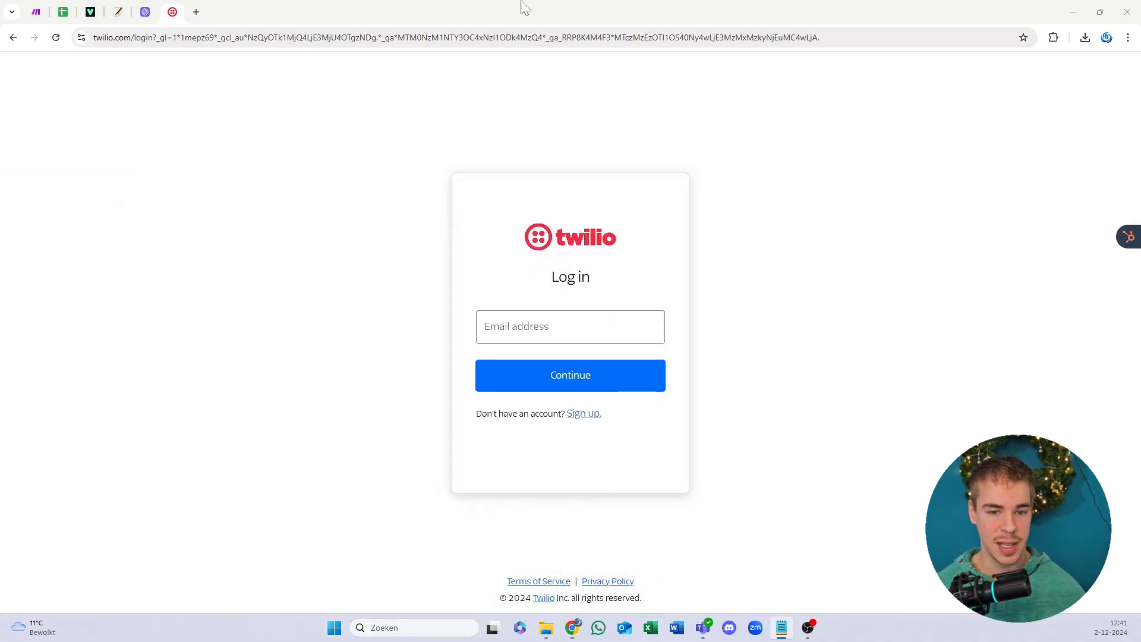
{"action": "left_click", "coordinate": [196, 11]}
{"action": "type", "text": "members.flireo.com"}
{"action": "key", "text": "Return"}
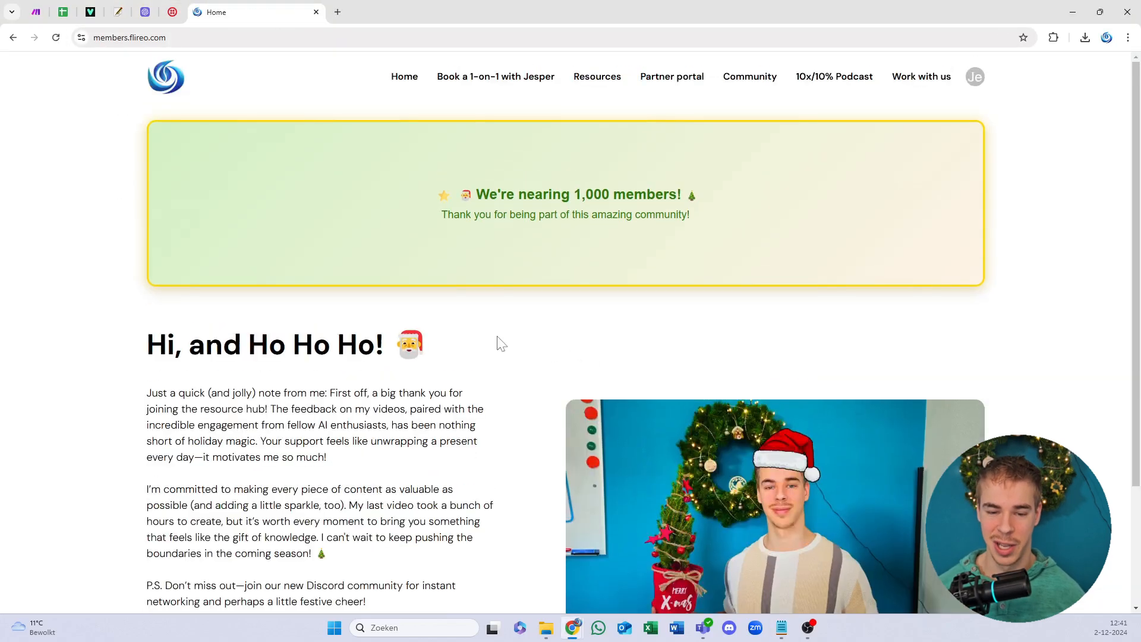
Step: Open the Vapi AI Omni-Sales Agents resource, close that tab, and select 'List of links and websites' in Templates blueprints
{"action": "left_click", "coordinate": [607, 84]}
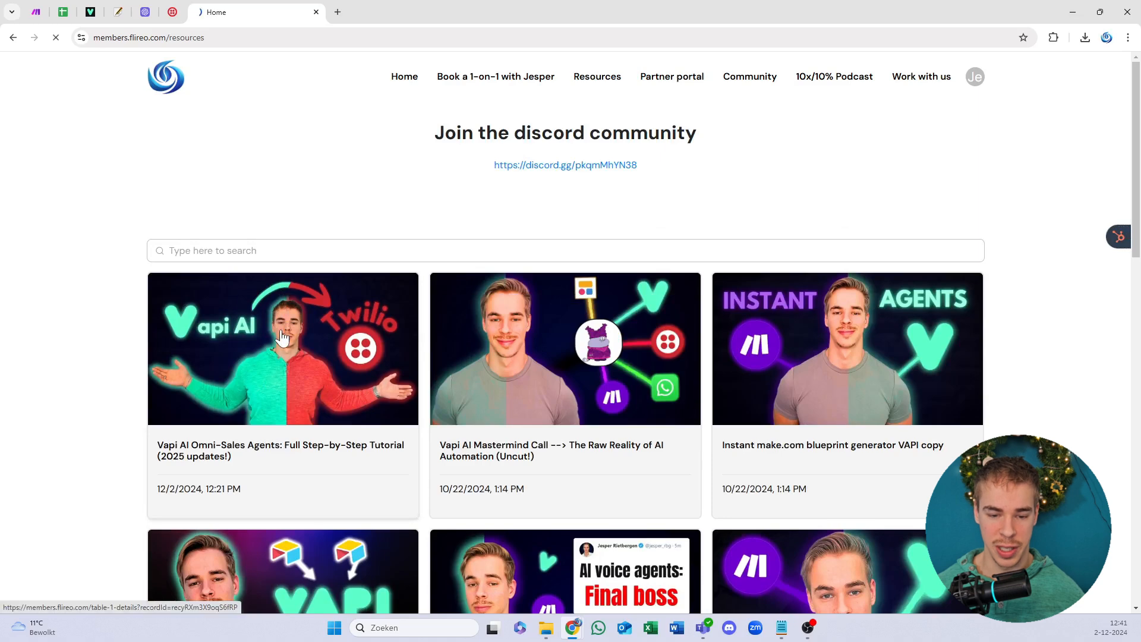
{"action": "left_click", "coordinate": [283, 340]}
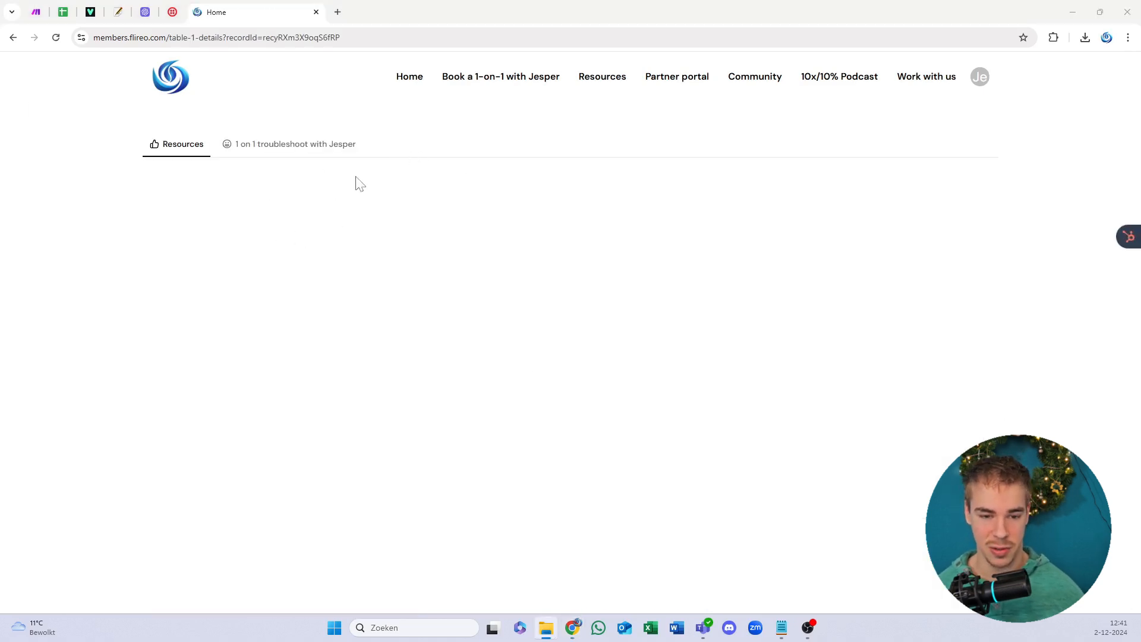
{"action": "left_click_drag", "start_coordinate": [0, 196], "coordinate": [3, 149]}
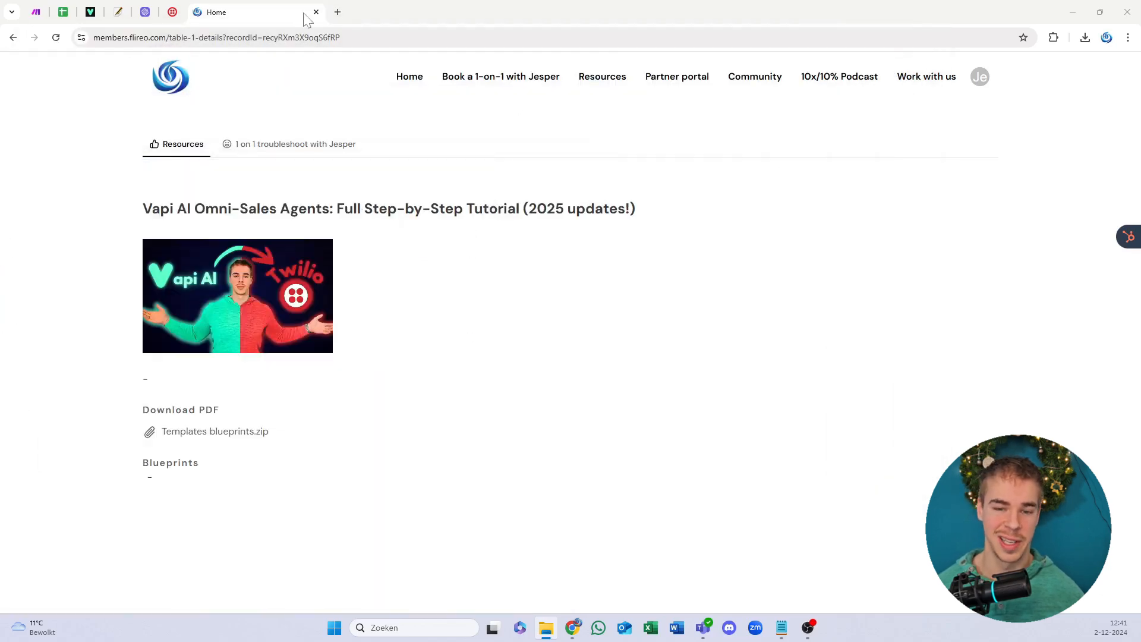
{"action": "left_click", "coordinate": [317, 14]}
{"action": "left_click_drag", "start_coordinate": [0, 156], "coordinate": [0, 163]}
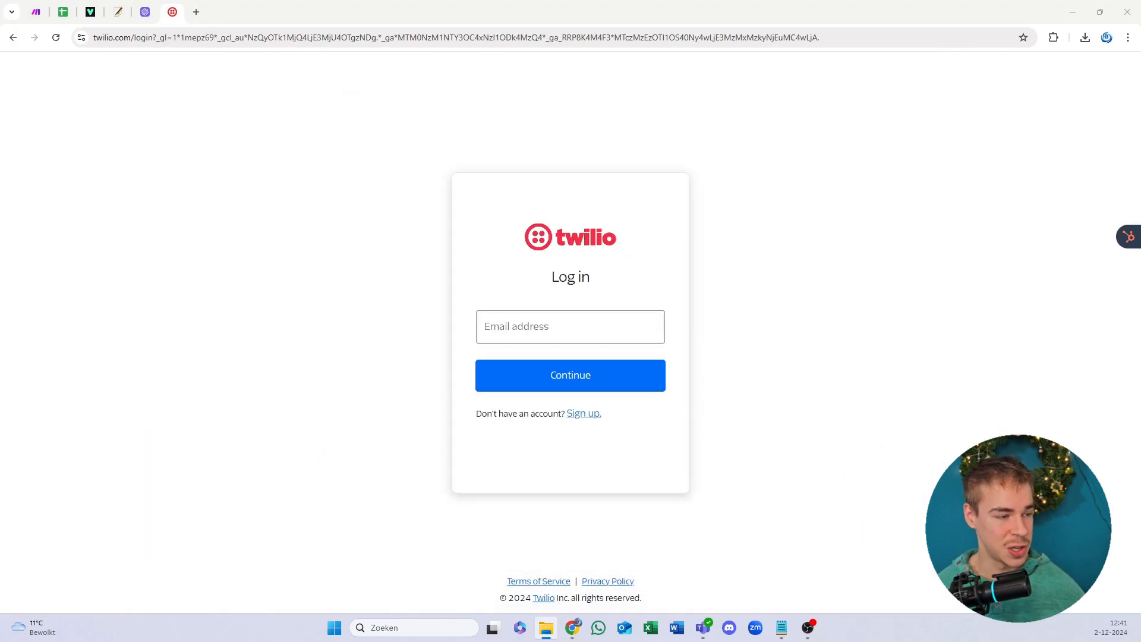
{"action": "left_click_drag", "start_coordinate": [0, 163], "coordinate": [651, 101]}
{"action": "left_click", "coordinate": [452, 232]}
Step: Deselect the file, move the Explorer window aside, and return to Make's Connections page
{"action": "left_click", "coordinate": [402, 368]}
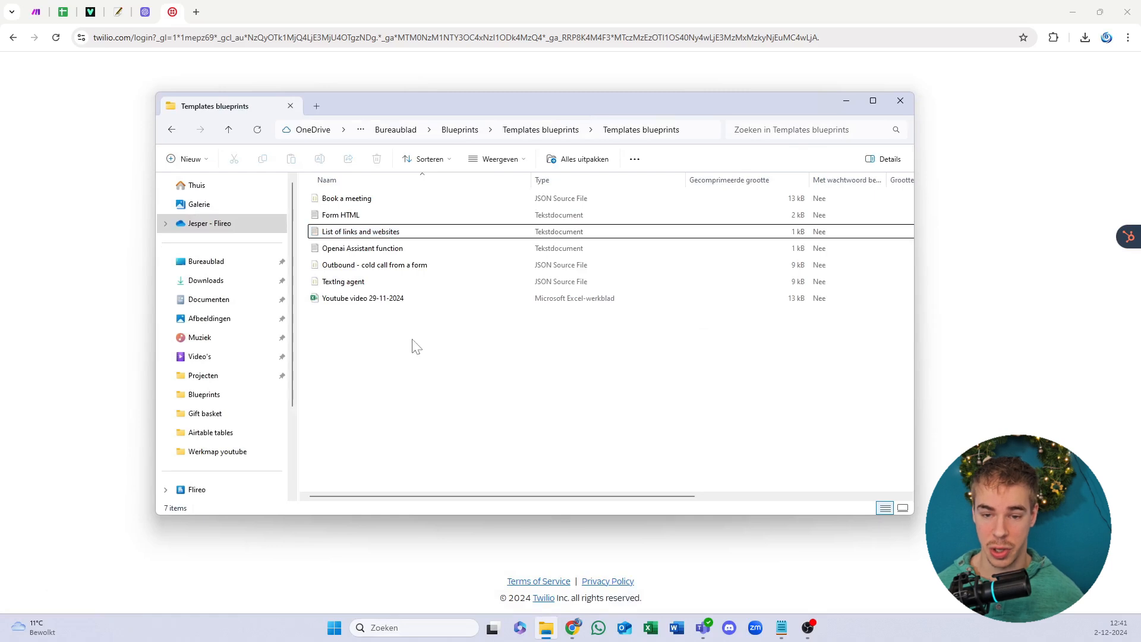
{"action": "left_click_drag", "start_coordinate": [459, 110], "coordinate": [0, 138]}
{"action": "left_click", "coordinate": [181, 260]}
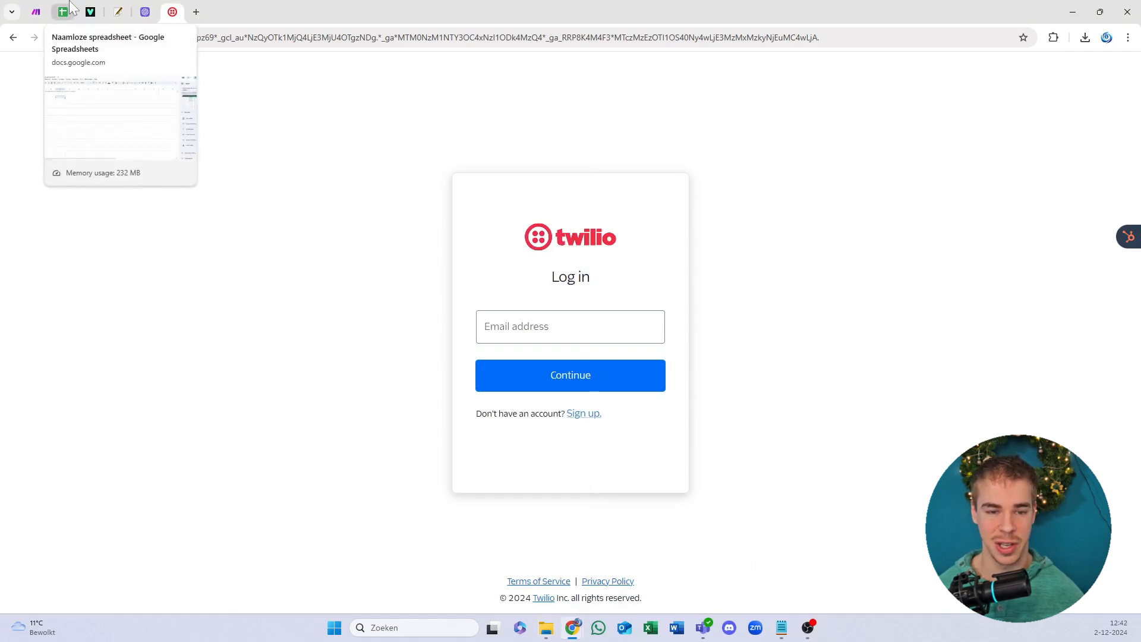
{"action": "left_click", "coordinate": [35, 11]}
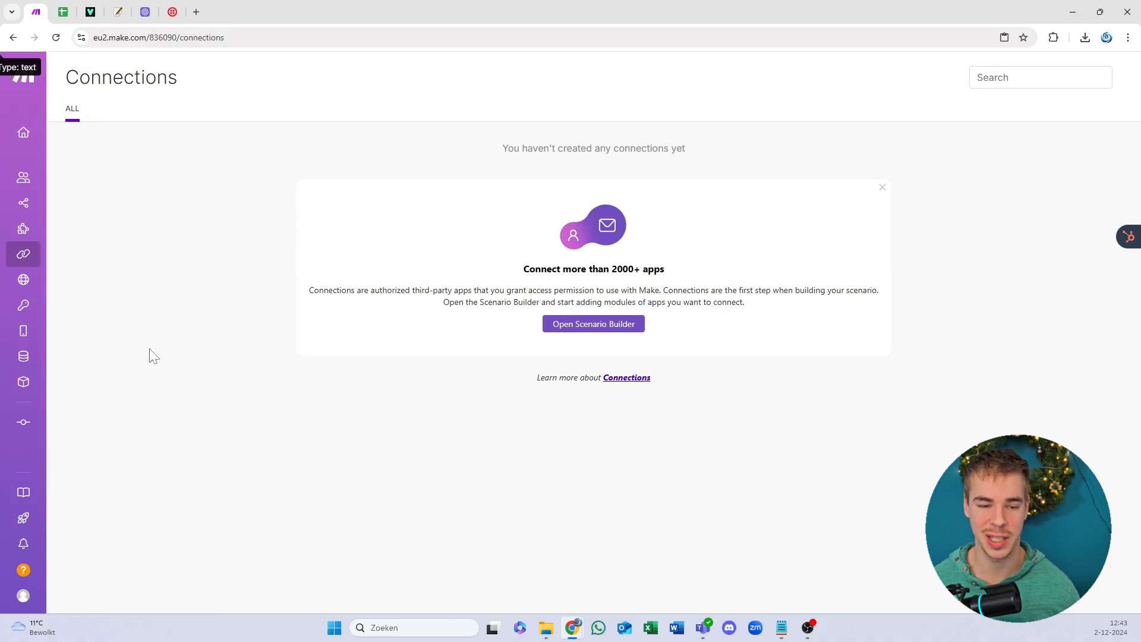
Step: Open the Youtube folder under Scenarios and create a new blank scenario there
{"action": "left_click", "coordinate": [36, 208]}
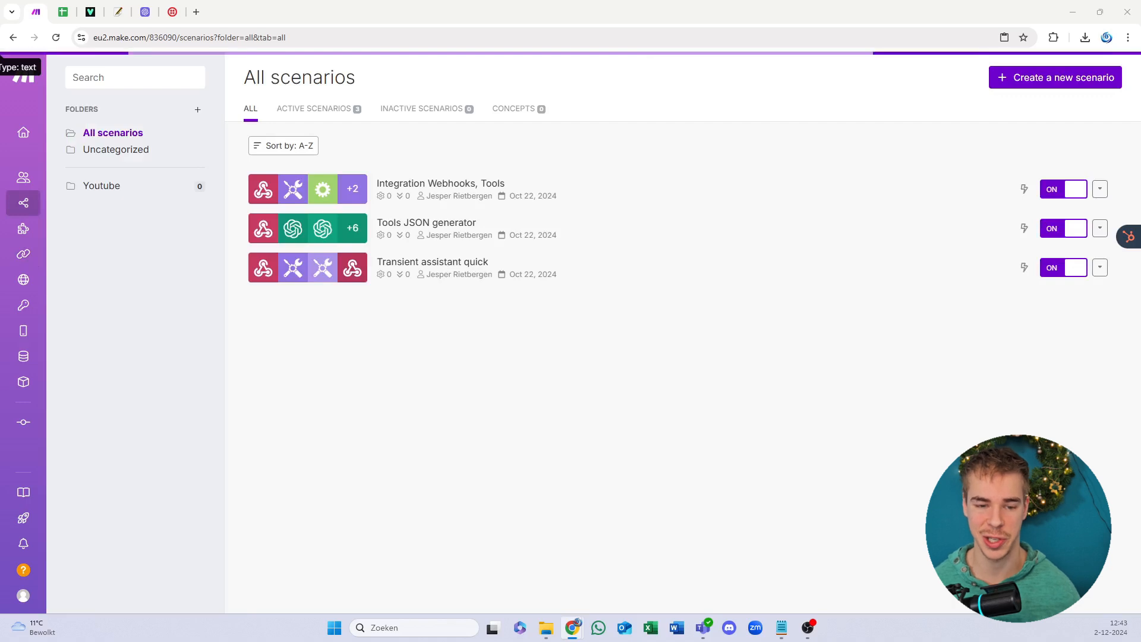
{"action": "left_click", "coordinate": [146, 200]}
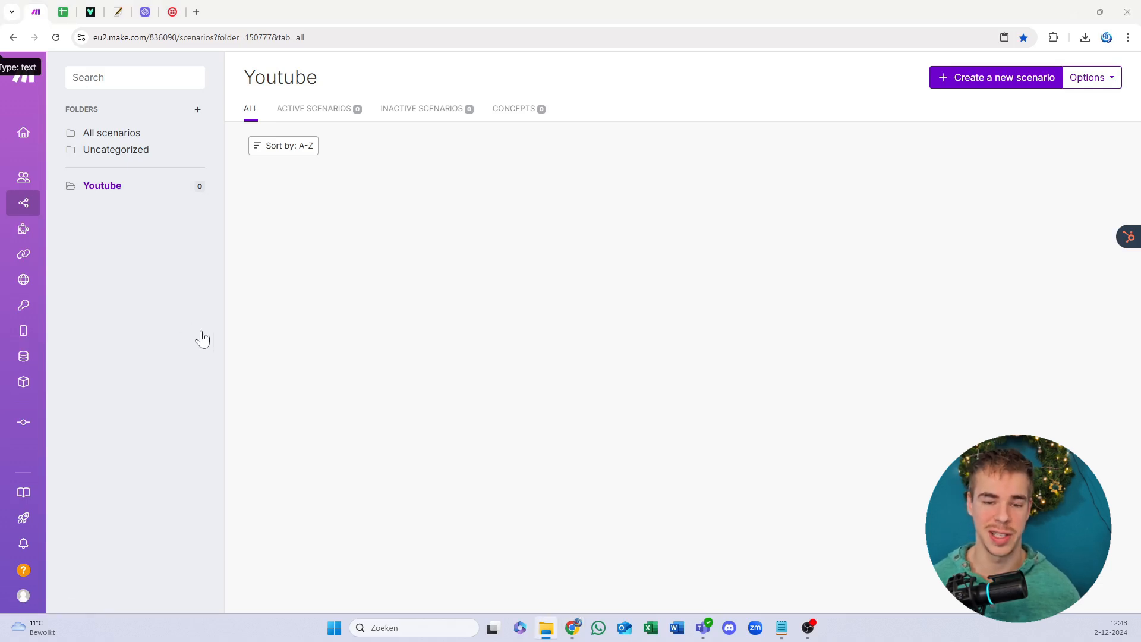
{"action": "left_click", "coordinate": [975, 75]}
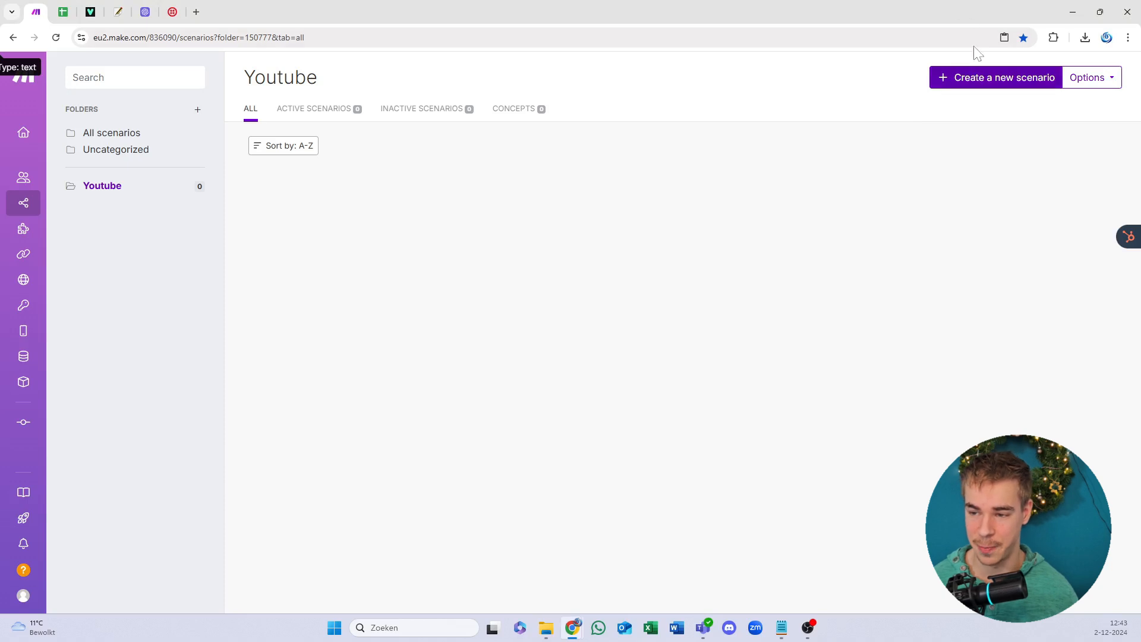
{"action": "left_click", "coordinate": [970, 83]}
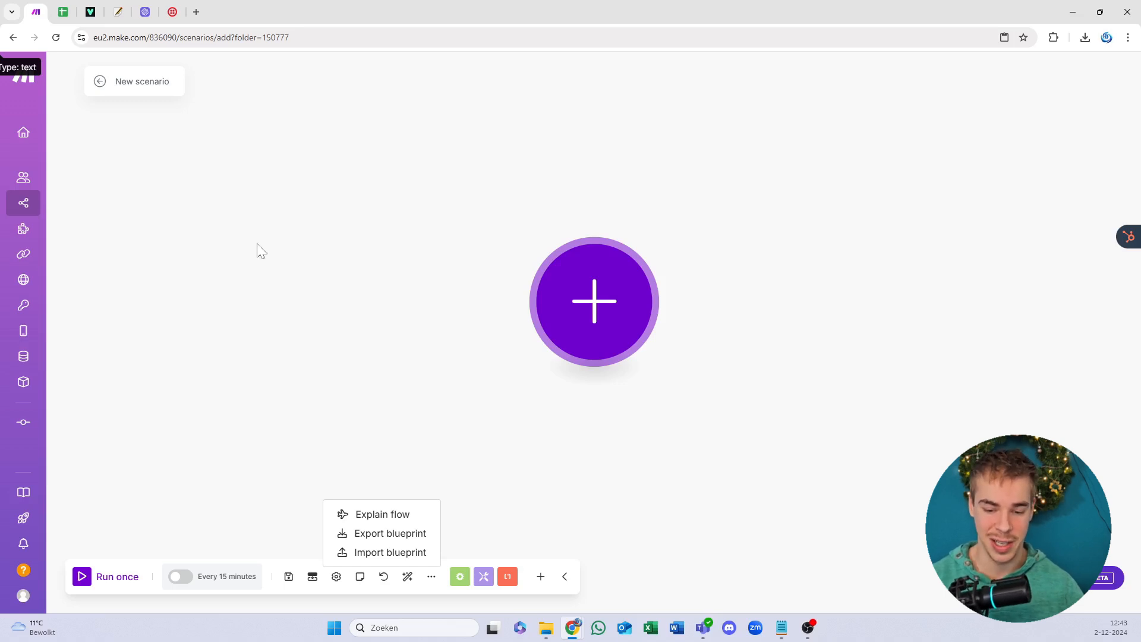
Step: Import the Book a meeting blueprint from the Templates blueprints folder and save it
{"action": "left_click", "coordinate": [365, 552]}
{"action": "left_click", "coordinate": [485, 339]}
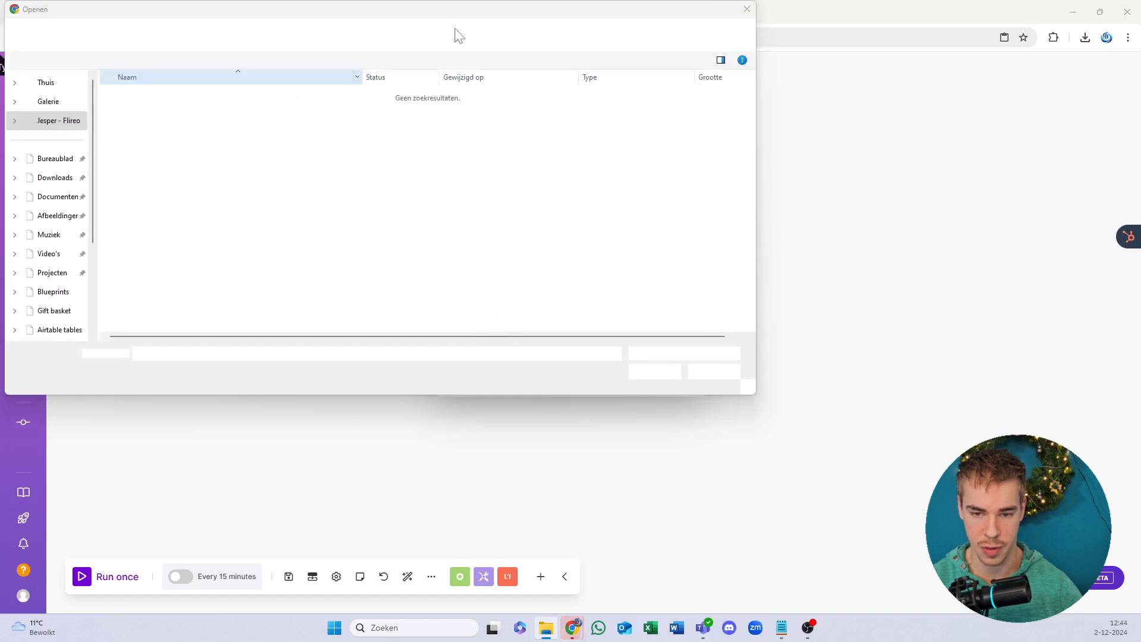
{"action": "left_click", "coordinate": [490, 34]}
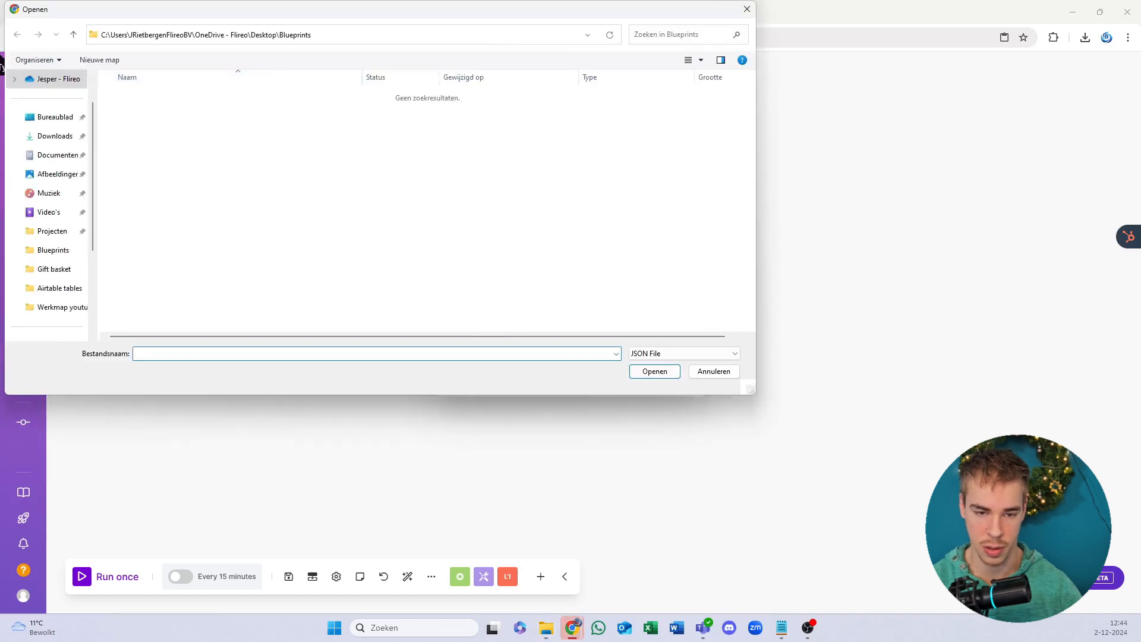
{"action": "key", "text": "Return"}
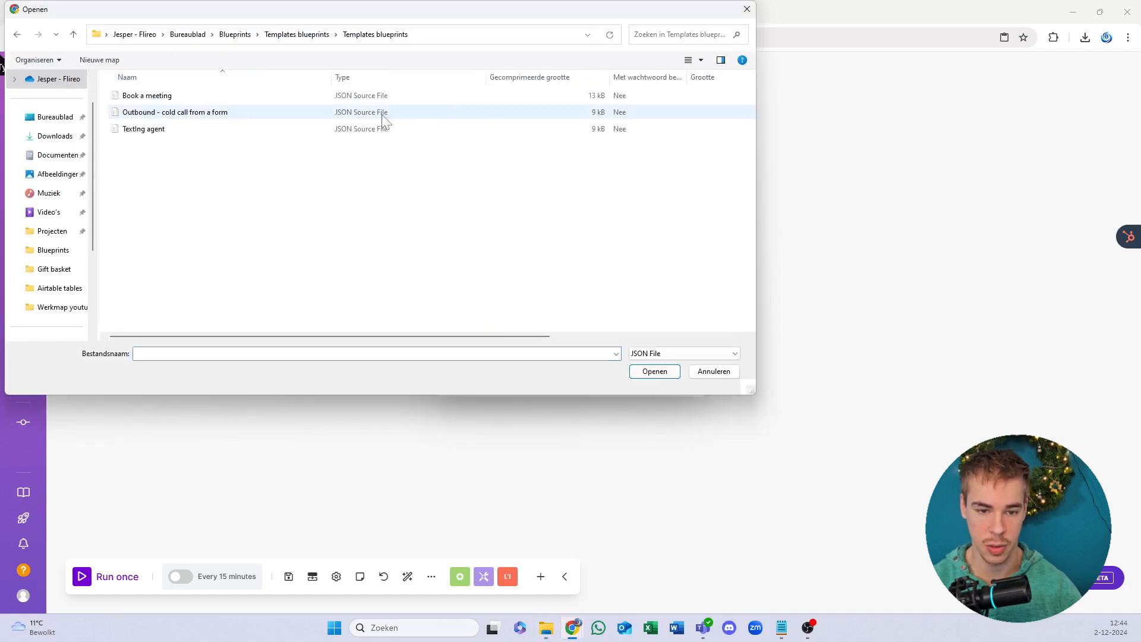
{"action": "double_click", "coordinate": [303, 101]}
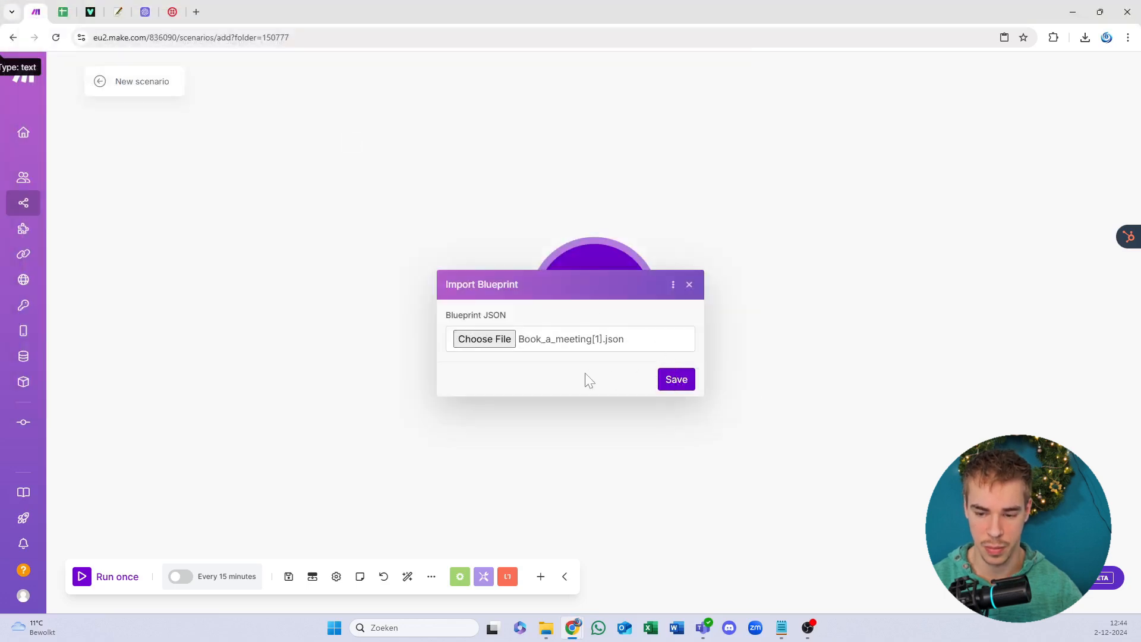
{"action": "left_click", "coordinate": [674, 382]}
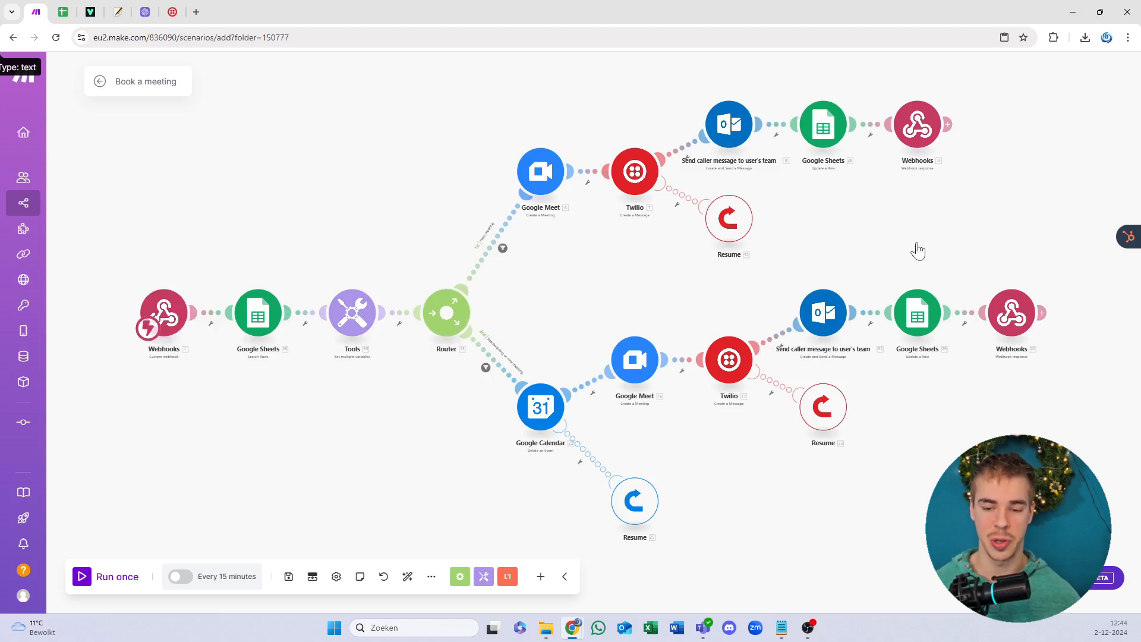
{"action": "scroll", "coordinate": [520, 265], "scroll_direction": "up", "scroll_amount": 5}
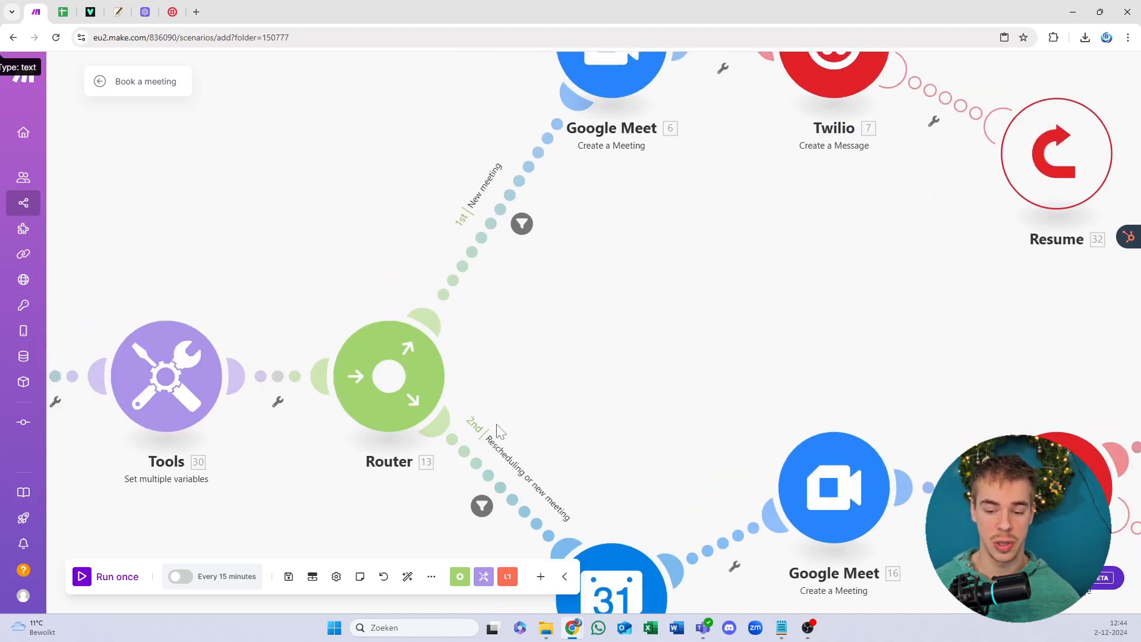
{"action": "left_click_drag", "start_coordinate": [490, 385], "coordinate": [446, 267]}
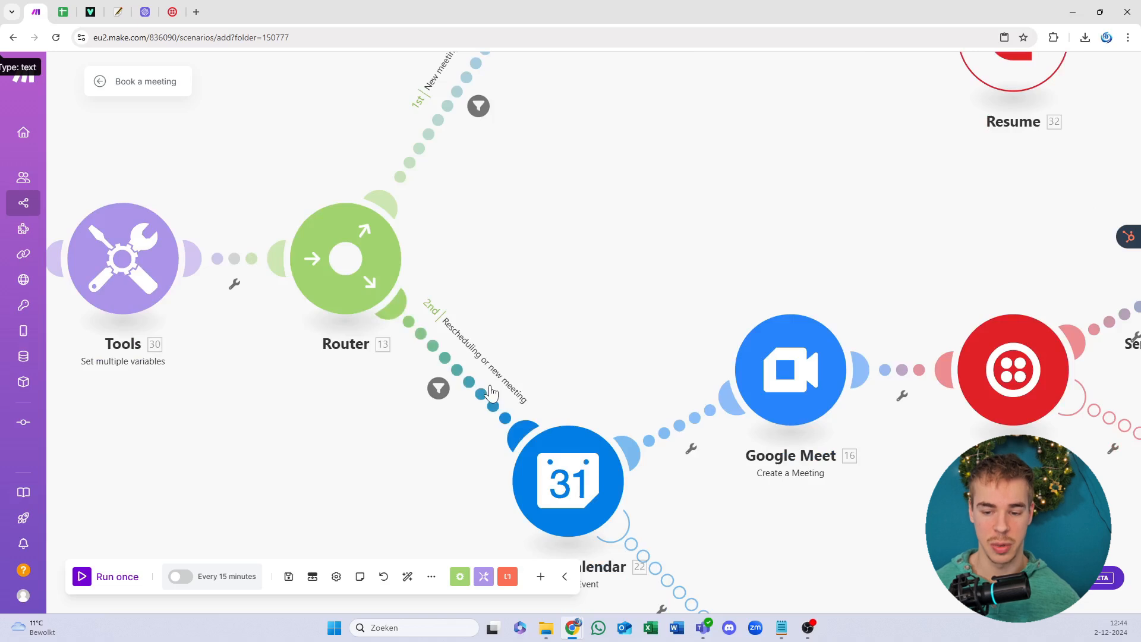
{"action": "scroll", "coordinate": [511, 242], "scroll_direction": "down", "scroll_amount": 1}
{"action": "scroll", "coordinate": [515, 247], "scroll_direction": "down", "scroll_amount": 1}
{"action": "left_click_drag", "start_coordinate": [514, 252], "coordinate": [509, 283]}
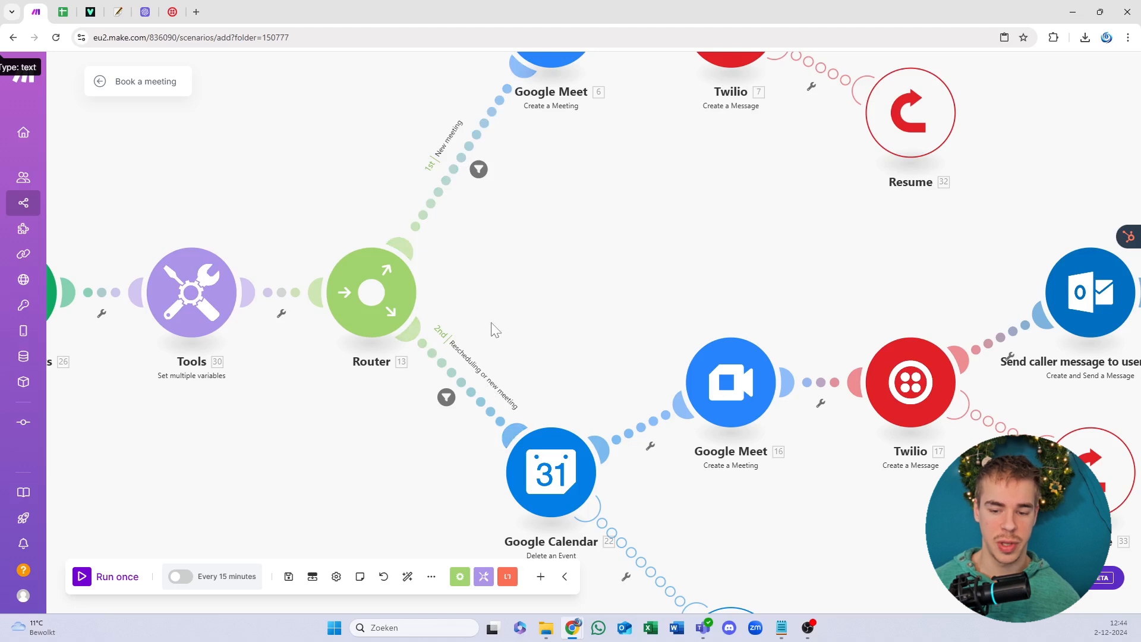
{"action": "left_click_drag", "start_coordinate": [490, 345], "coordinate": [489, 294]}
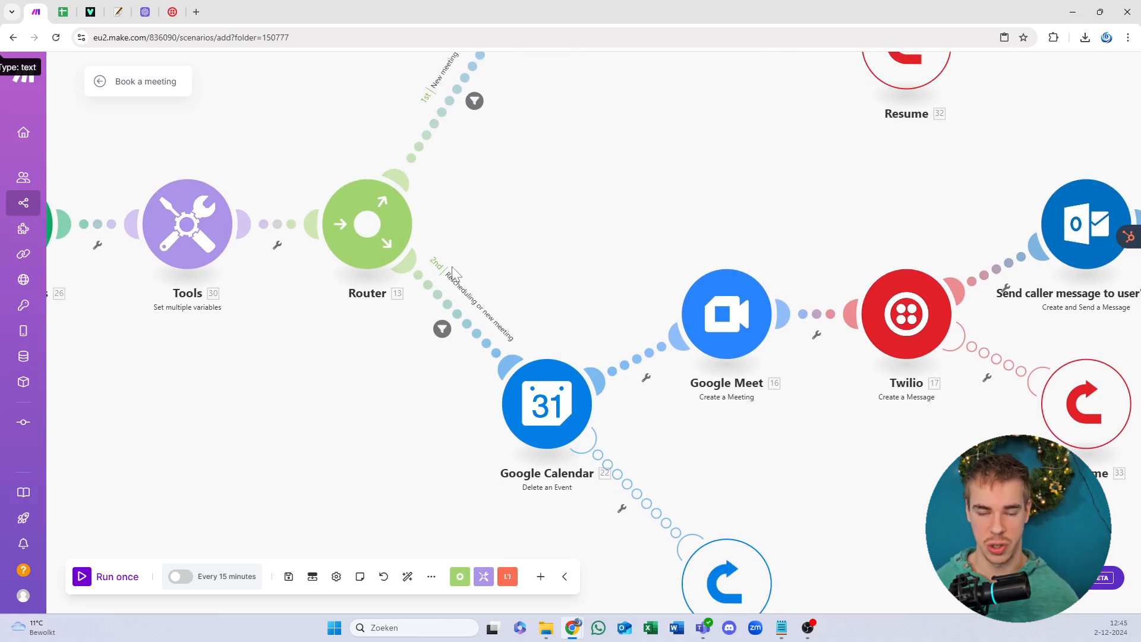
{"action": "left_click_drag", "start_coordinate": [497, 233], "coordinate": [822, 221]}
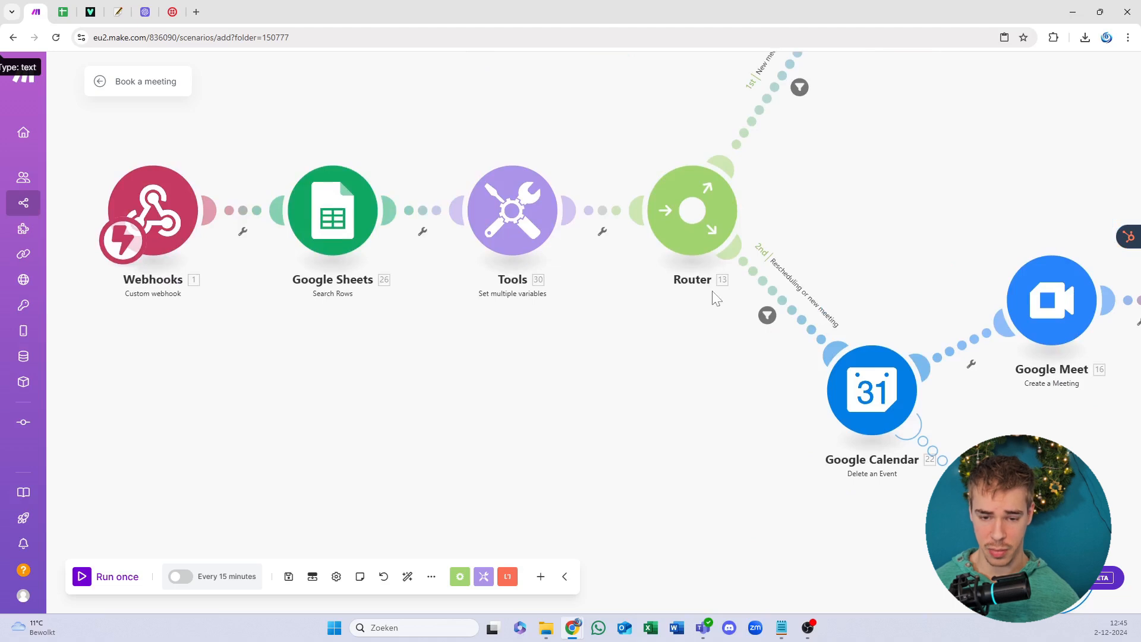
{"action": "scroll", "coordinate": [283, 352], "scroll_direction": "down", "scroll_amount": 1}
{"action": "scroll", "coordinate": [283, 359], "scroll_direction": "down", "scroll_amount": 1}
{"action": "scroll", "coordinate": [342, 220], "scroll_direction": "left", "scroll_amount": 1}
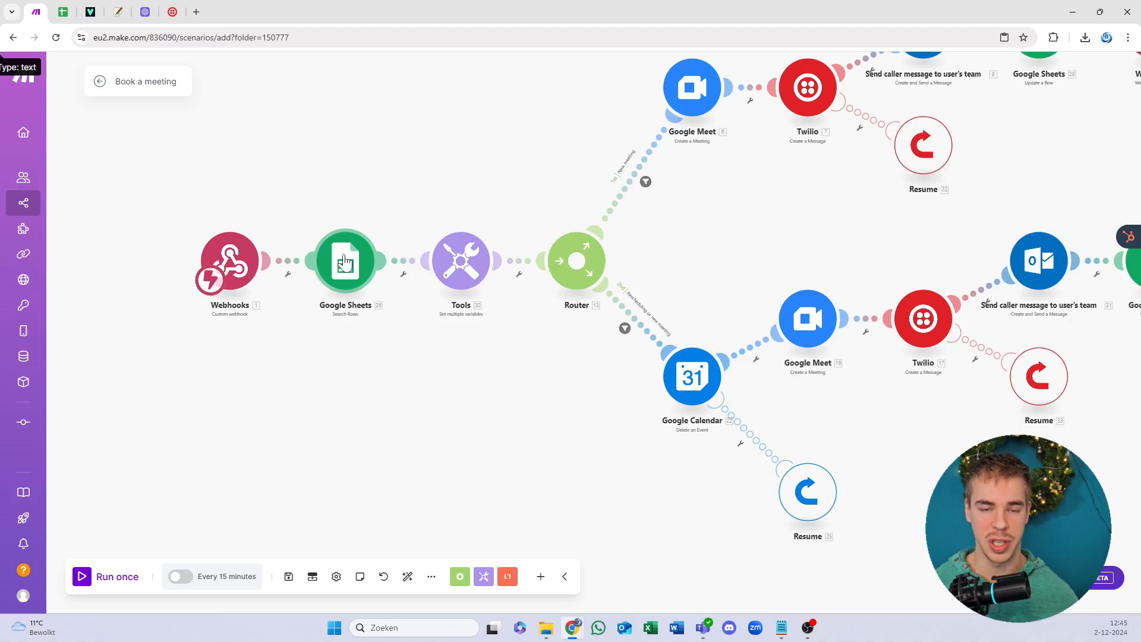
{"action": "left_click_drag", "start_coordinate": [293, 158], "coordinate": [324, 168]}
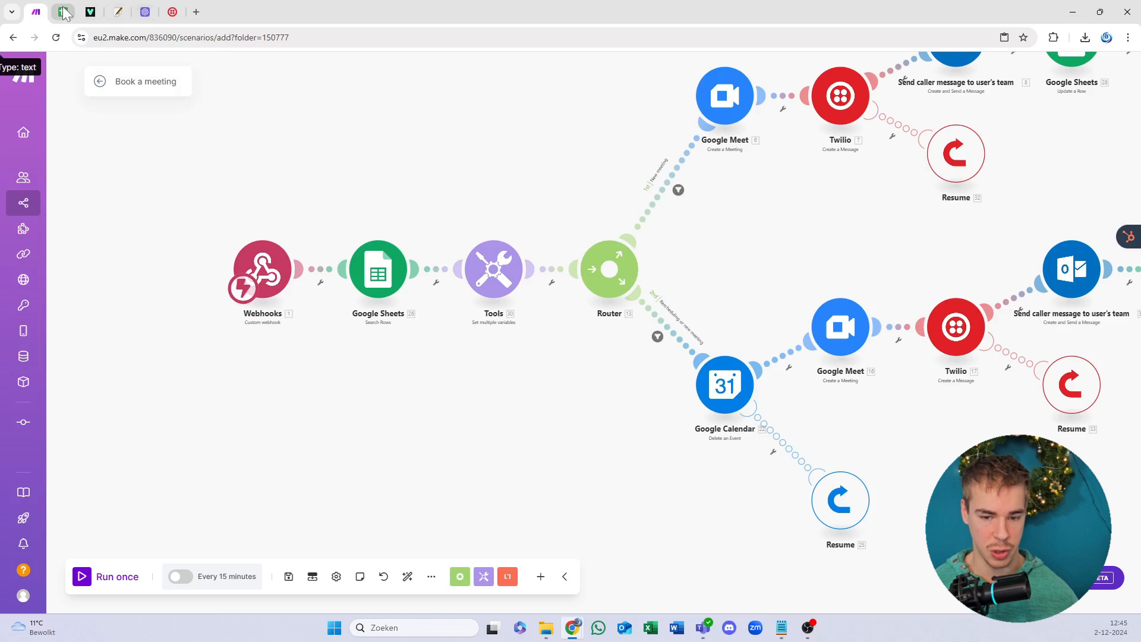
{"action": "left_click_drag", "start_coordinate": [419, 259], "coordinate": [425, 293]}
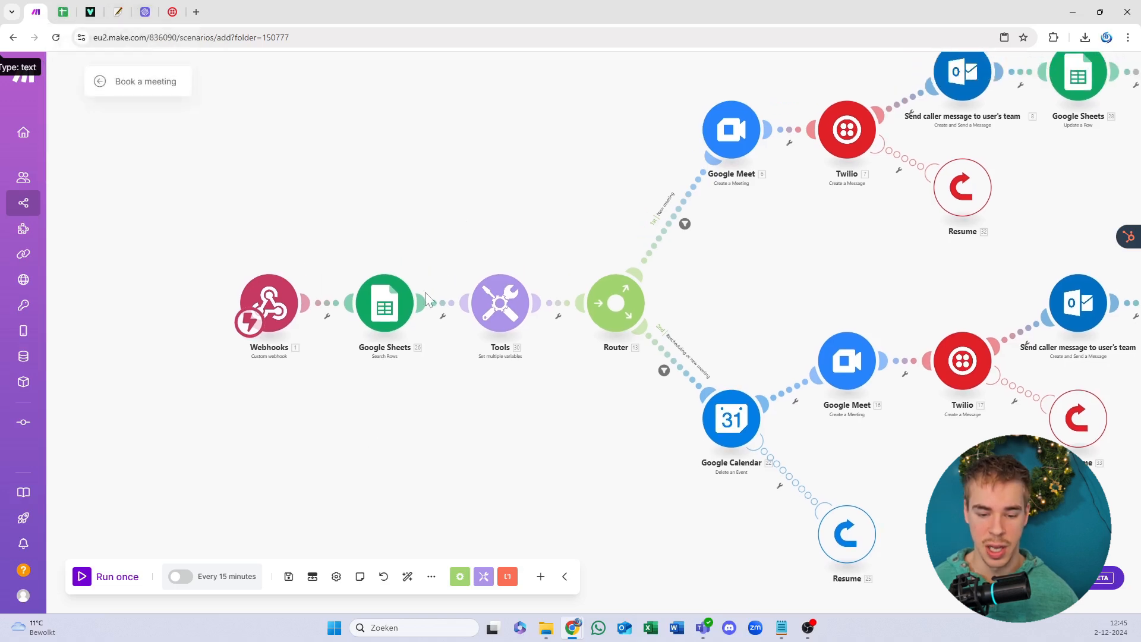
Step: Save the imported scenario and dismiss the missing-connection error
{"action": "left_click", "coordinate": [296, 574]}
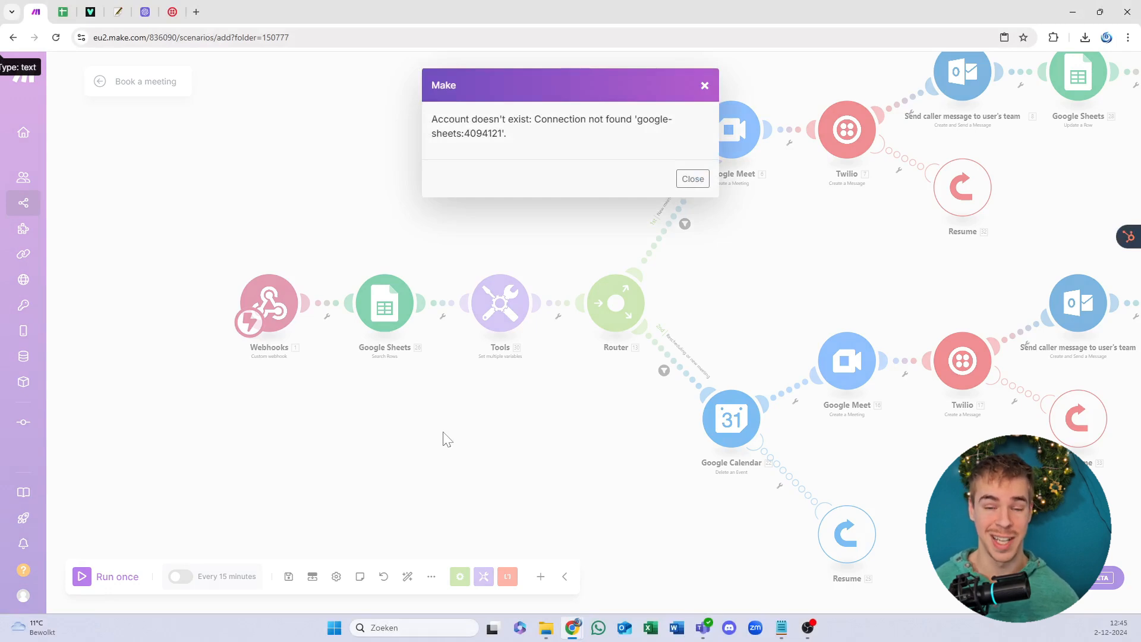
{"action": "left_click", "coordinate": [692, 180]}
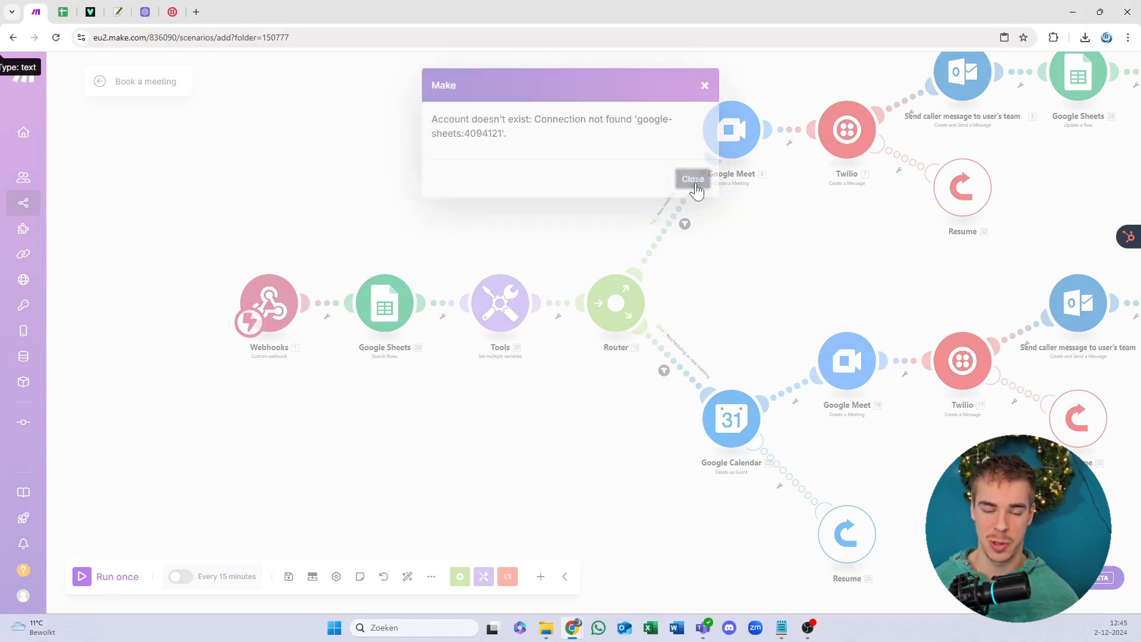
{"action": "left_click_drag", "start_coordinate": [549, 204], "coordinate": [519, 224]}
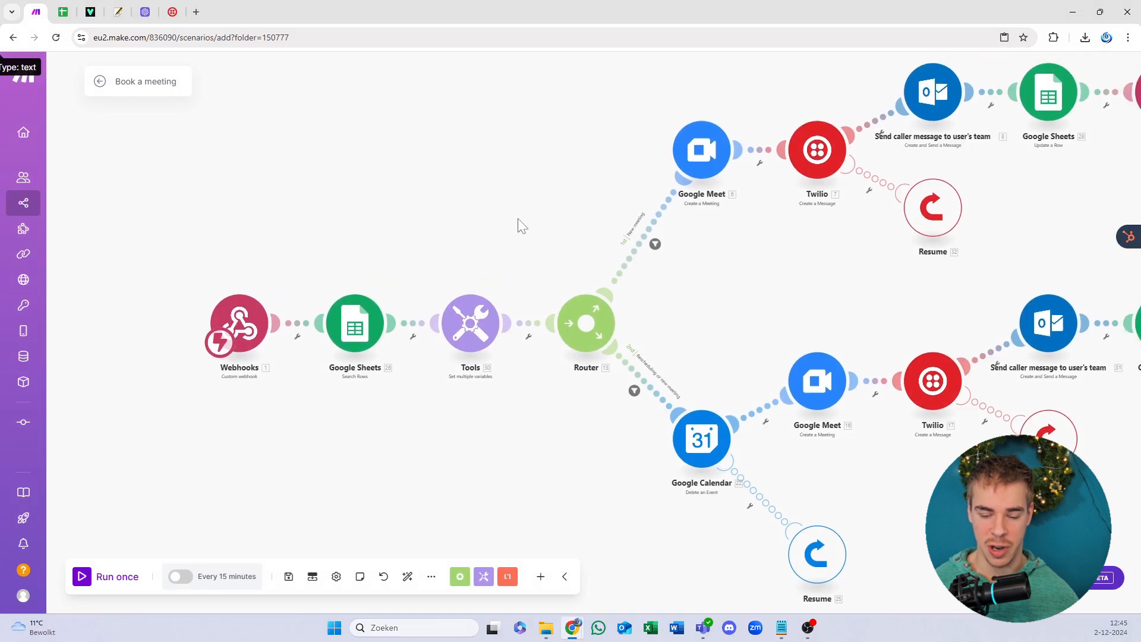
Step: Create a new Google connection for the Search Rows module by signing in with Google, then bring up the blank spreadsheet
{"action": "left_click", "coordinate": [369, 330]}
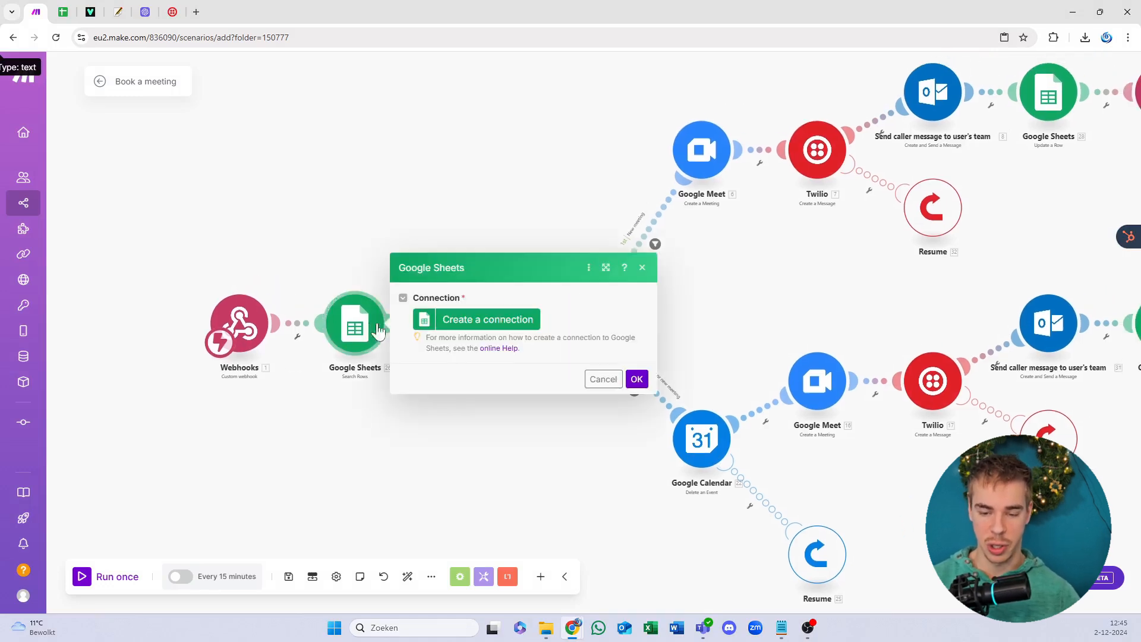
{"action": "left_click", "coordinate": [475, 324]}
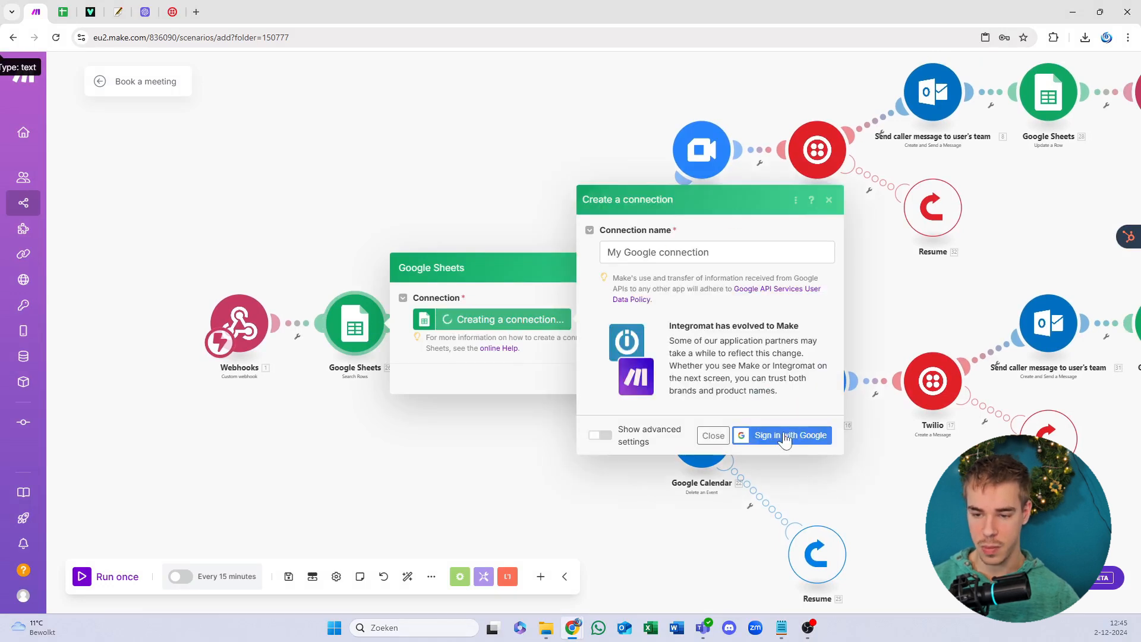
{"action": "left_click", "coordinate": [783, 435]}
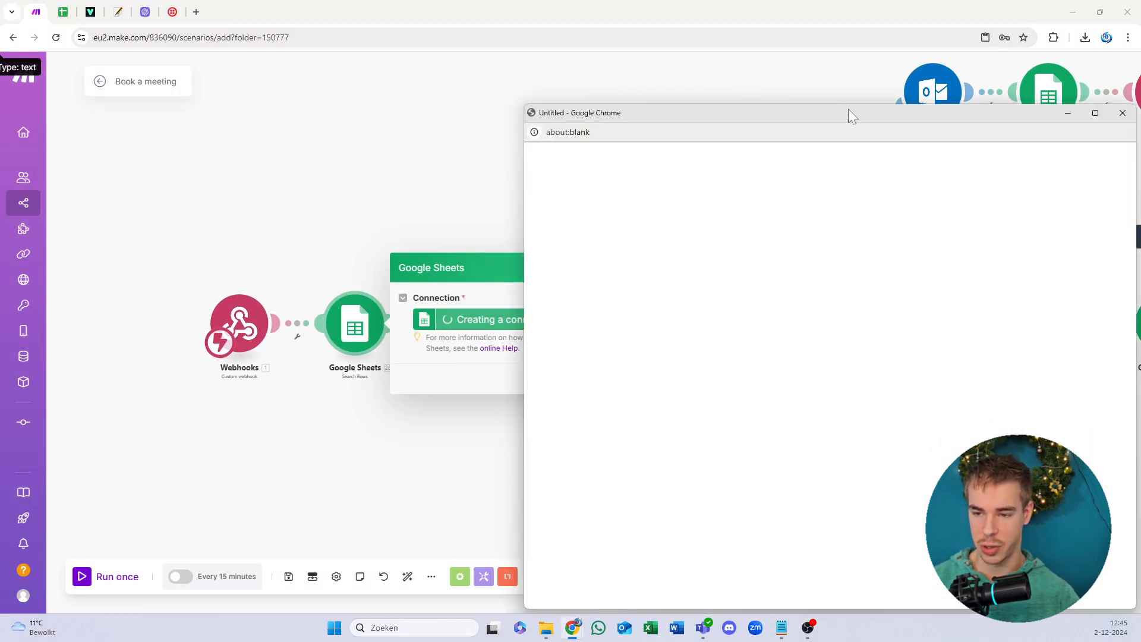
{"action": "left_click_drag", "start_coordinate": [835, 112], "coordinate": [0, 172]}
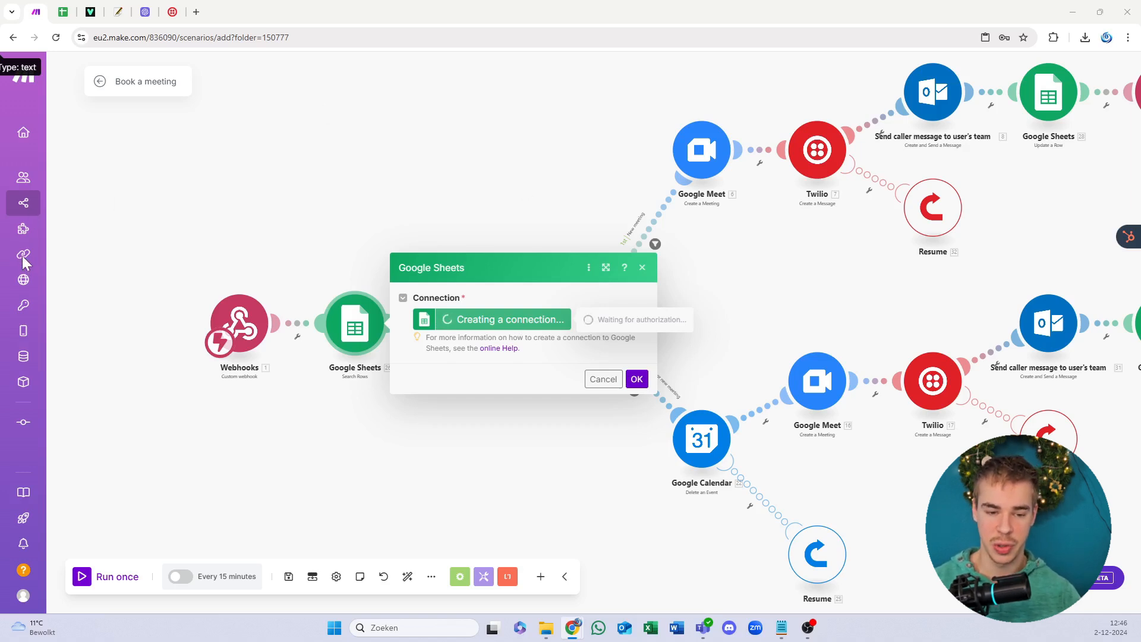
{"action": "mouse_move", "coordinate": [22, 256]}
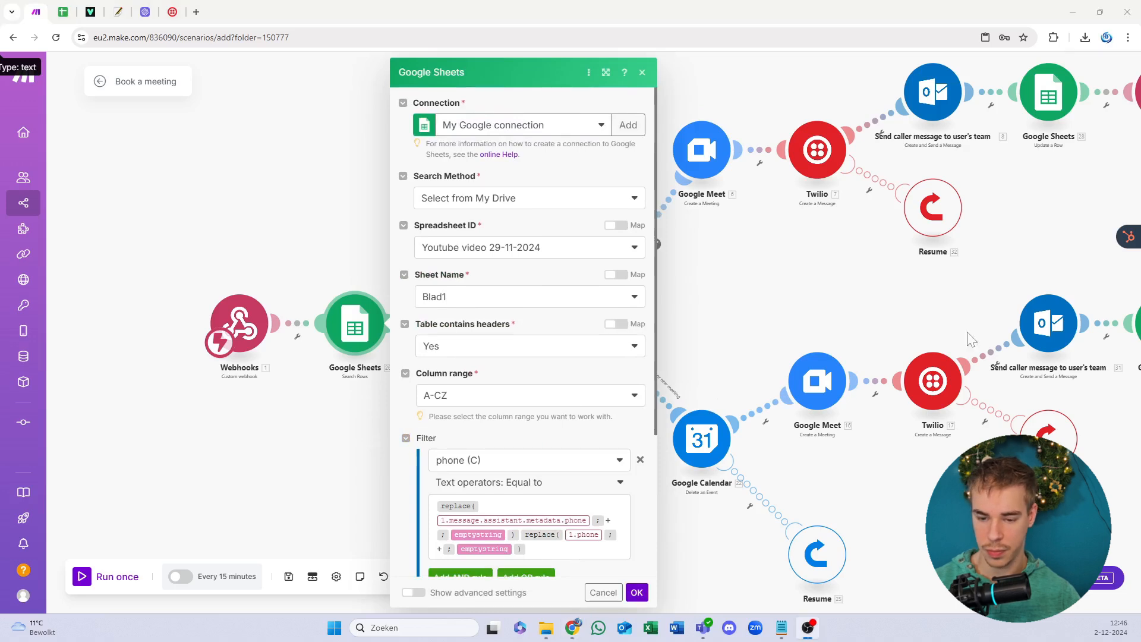
{"action": "scroll", "coordinate": [523, 214], "scroll_direction": "down", "scroll_amount": 3}
{"action": "scroll", "coordinate": [542, 262], "scroll_direction": "up", "scroll_amount": 4}
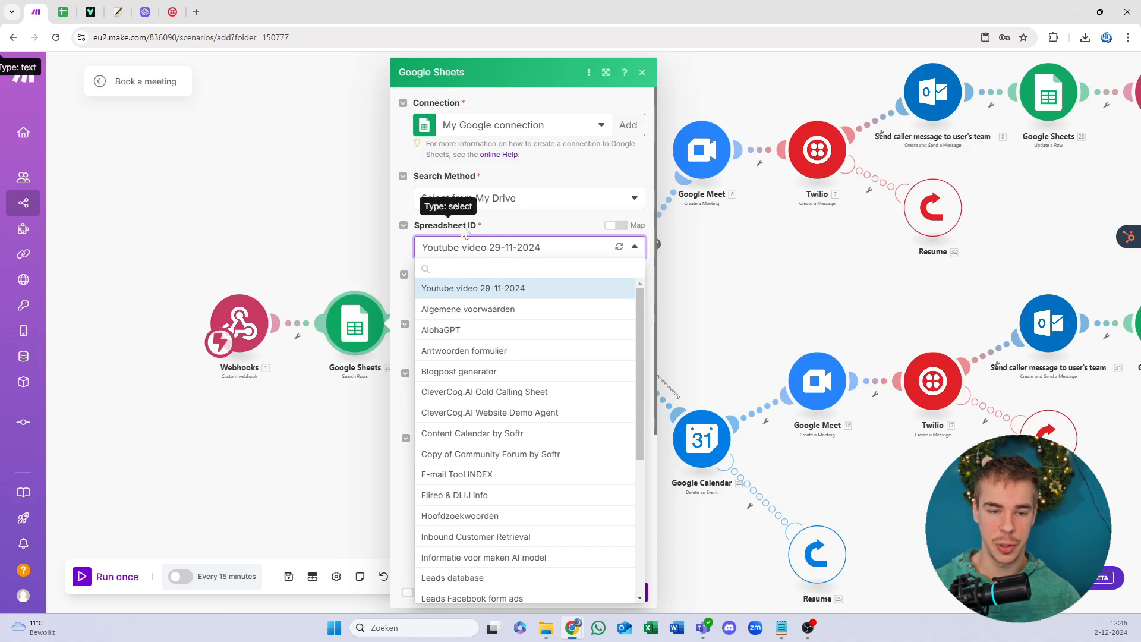
{"action": "left_click", "coordinate": [63, 12]}
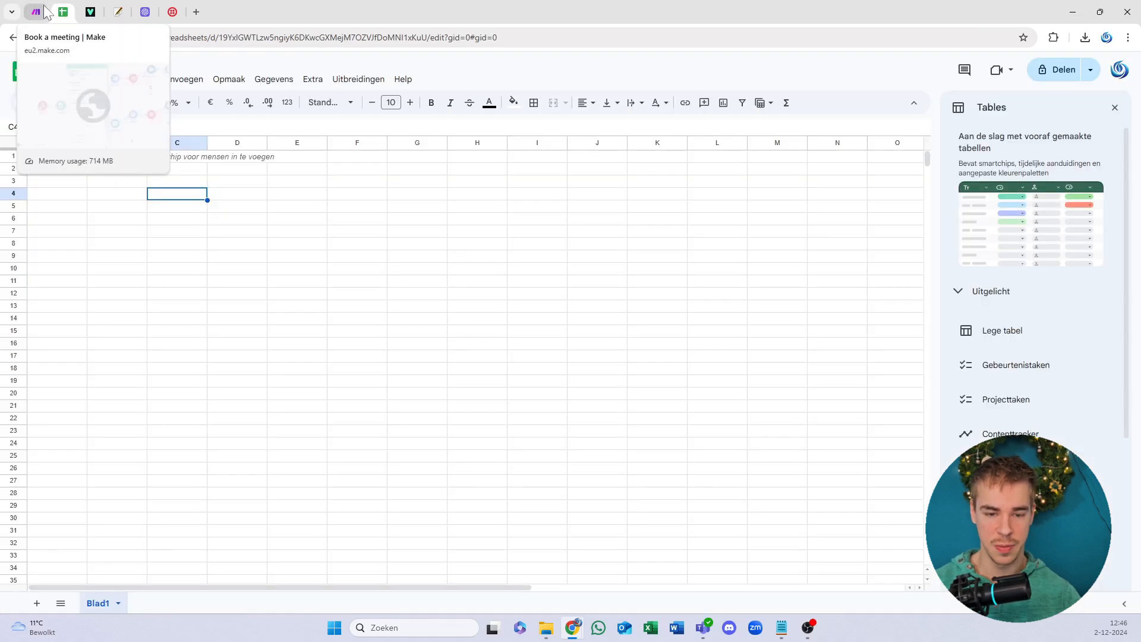
Step: Upload the Youtube video 29-11-2024.xlsx workbook through File > Import
{"action": "left_click", "coordinate": [197, 231]}
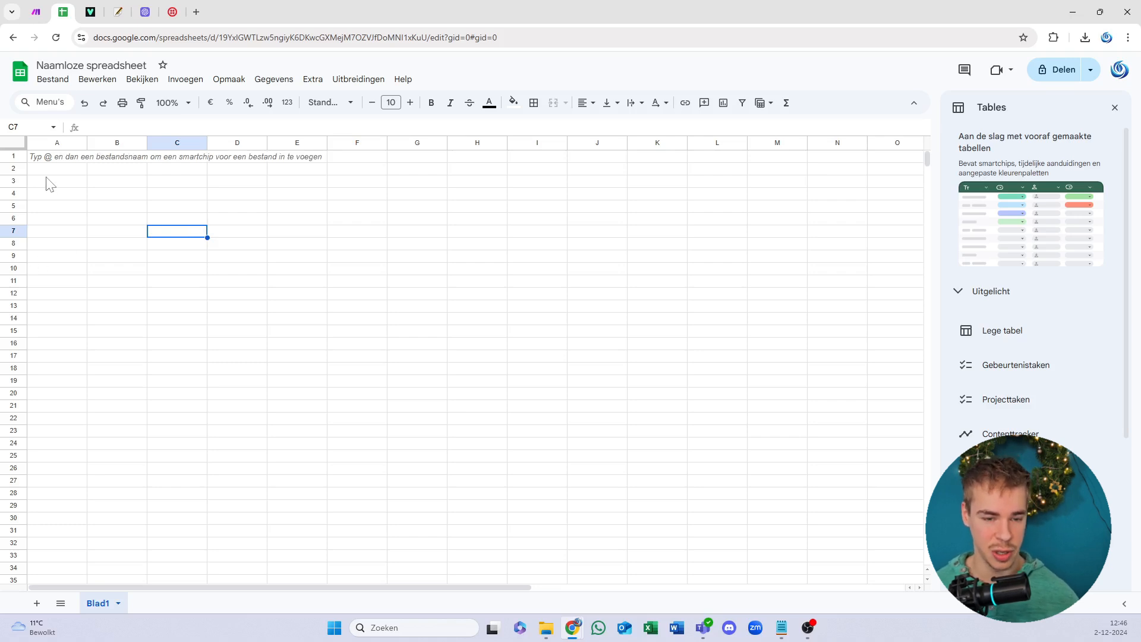
{"action": "left_click", "coordinate": [52, 79]}
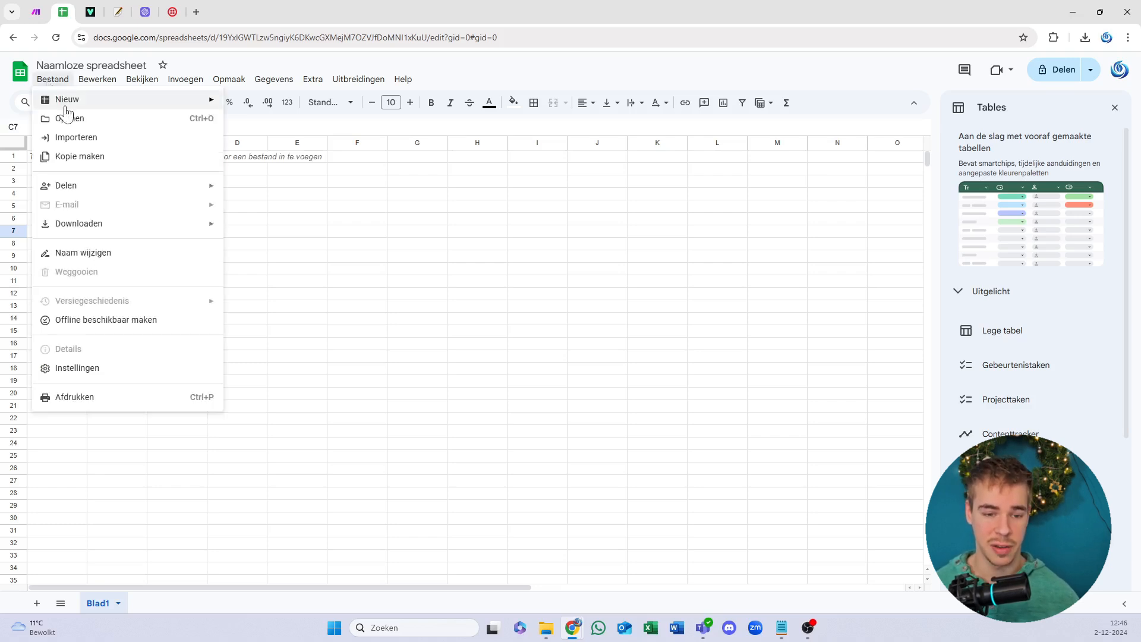
{"action": "left_click", "coordinate": [89, 135]}
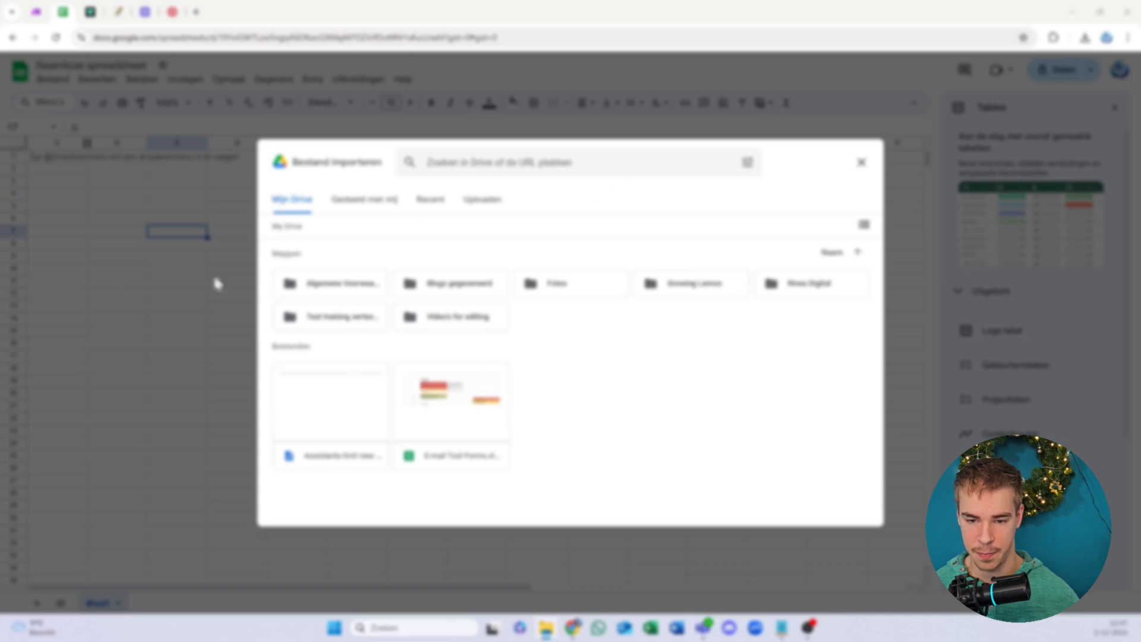
{"action": "left_click", "coordinate": [462, 209]}
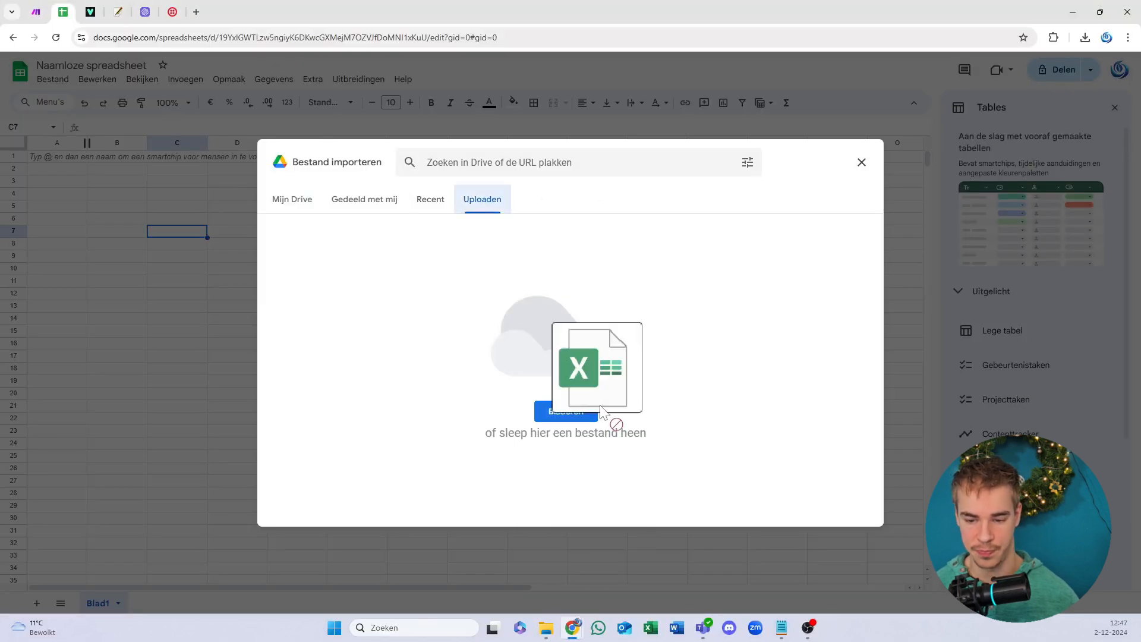
{"action": "left_click", "coordinate": [553, 418]}
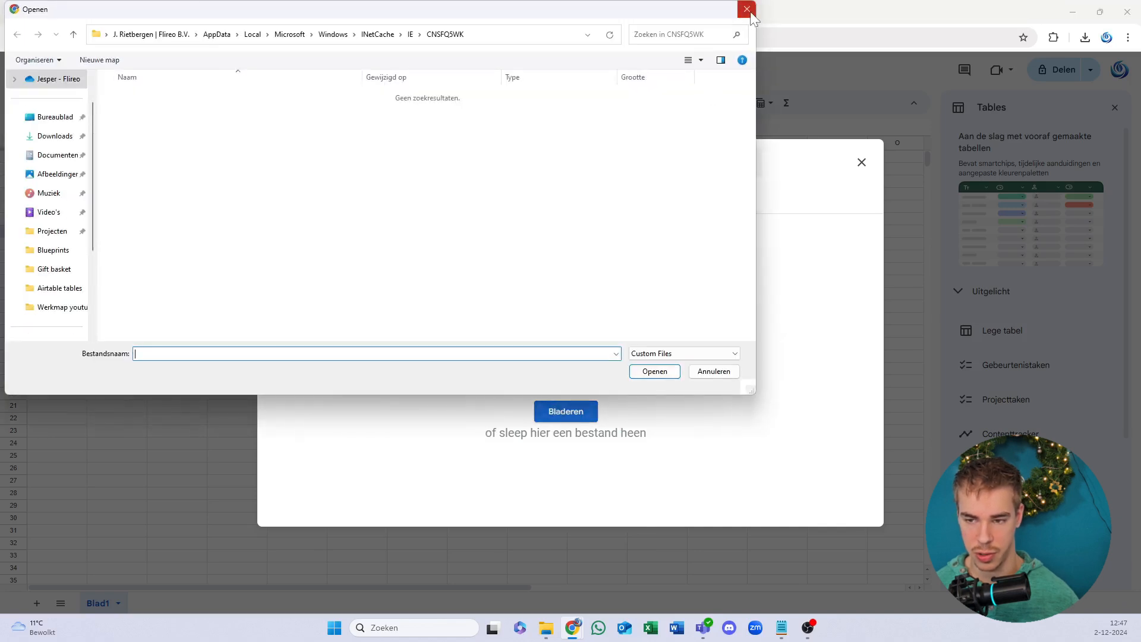
{"action": "left_click", "coordinate": [744, 12]}
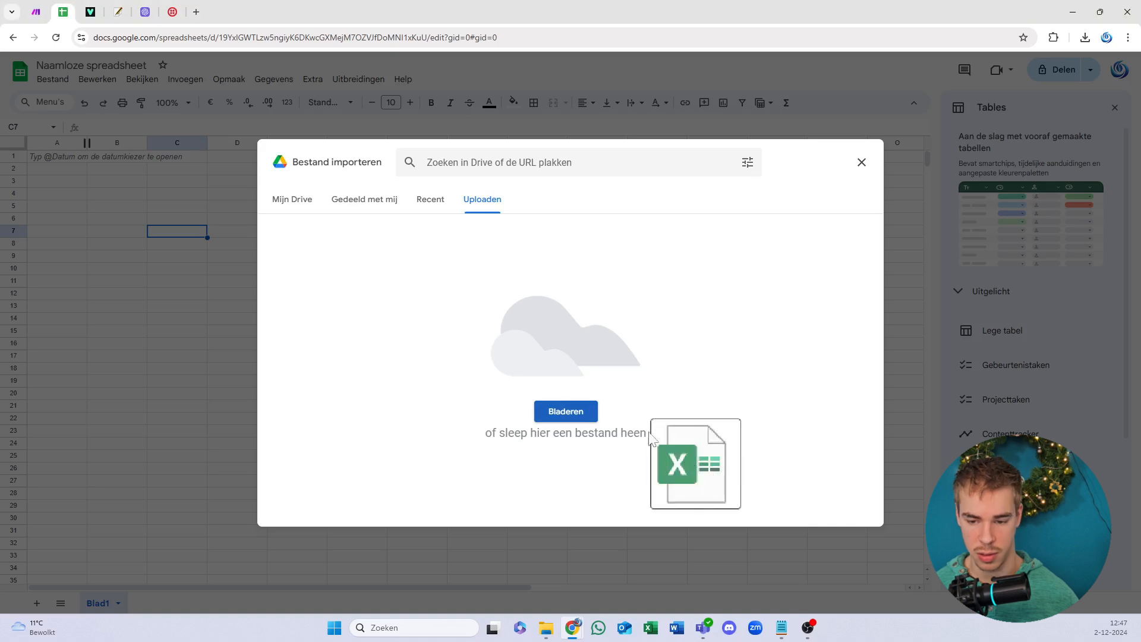
{"action": "left_click_drag", "start_coordinate": [680, 469], "coordinate": [600, 402]}
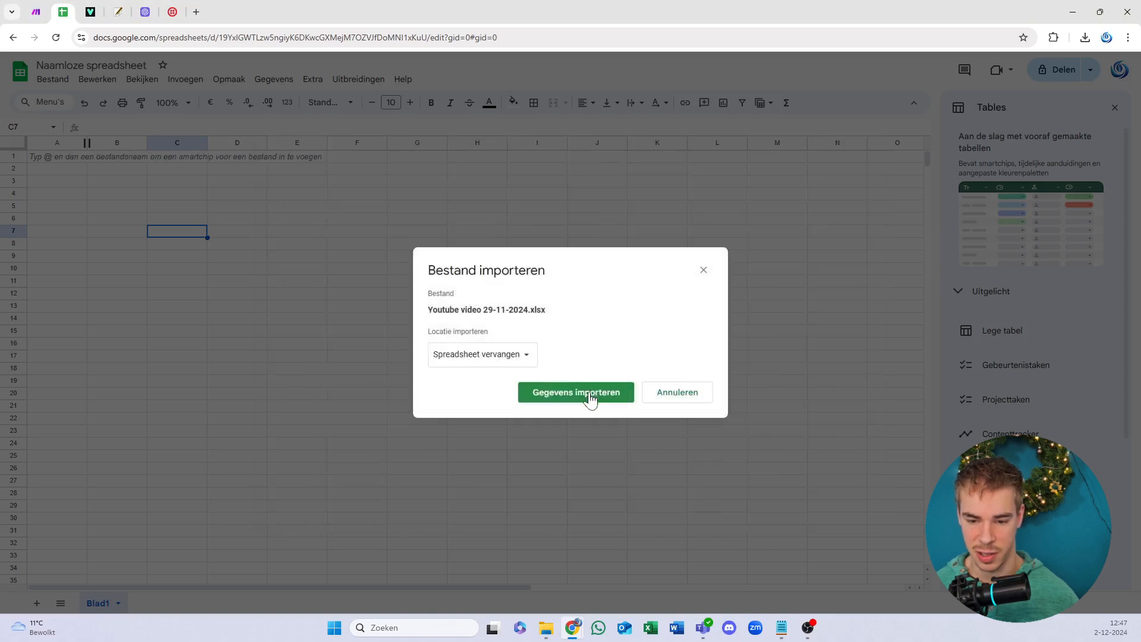
Step: Try importing with replace-spreadsheet and new-spreadsheet options, cancel after errors, and close the Tables panel
{"action": "left_click", "coordinate": [590, 398]}
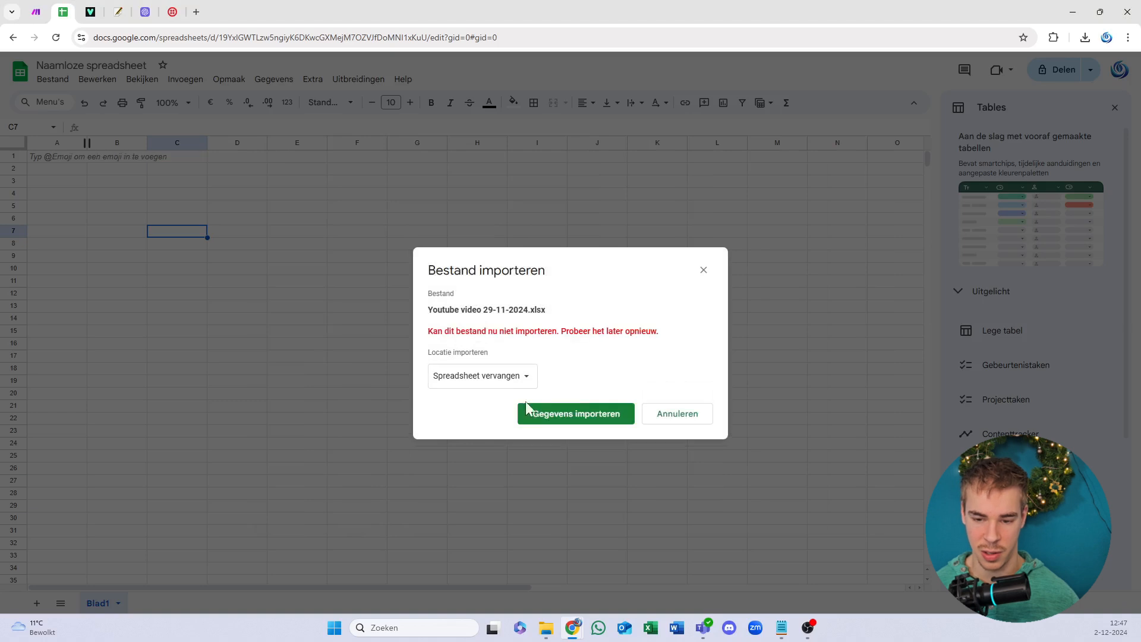
{"action": "left_click", "coordinate": [526, 381]}
{"action": "left_click", "coordinate": [522, 377]}
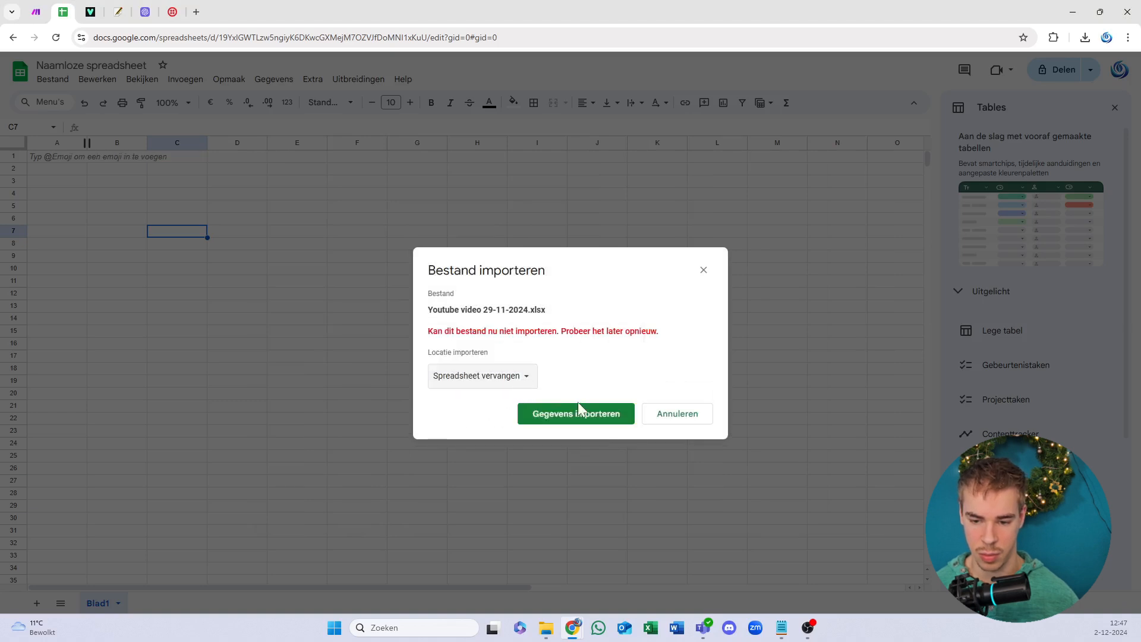
{"action": "left_click", "coordinate": [581, 413]}
{"action": "left_click", "coordinate": [580, 419]}
{"action": "left_click", "coordinate": [496, 377]}
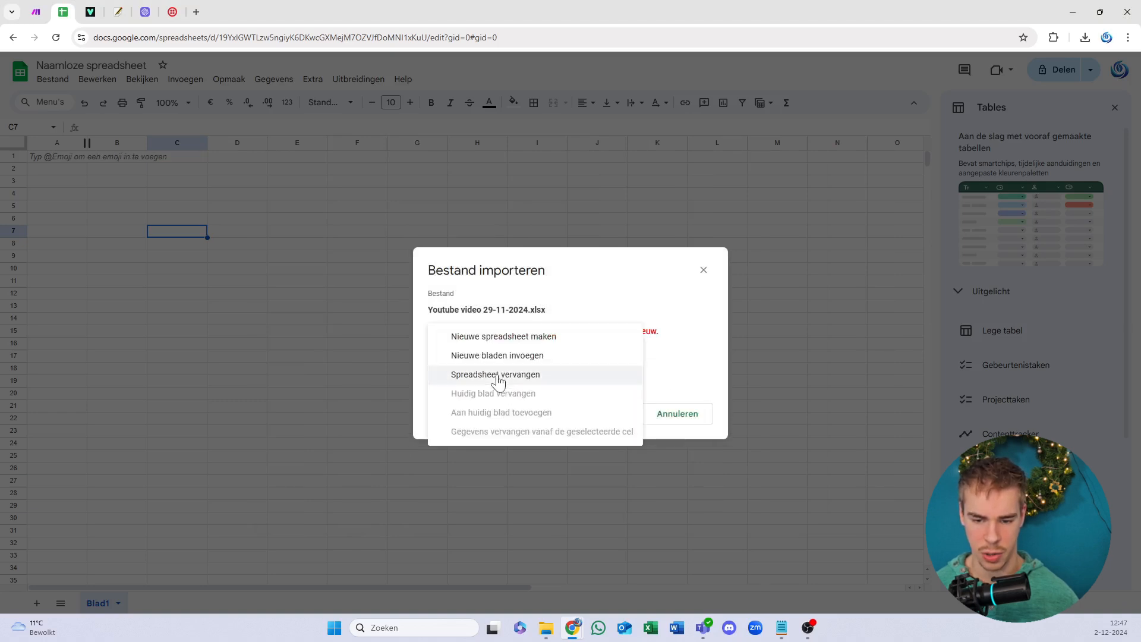
{"action": "left_click", "coordinate": [527, 337]}
{"action": "left_click", "coordinate": [588, 413]}
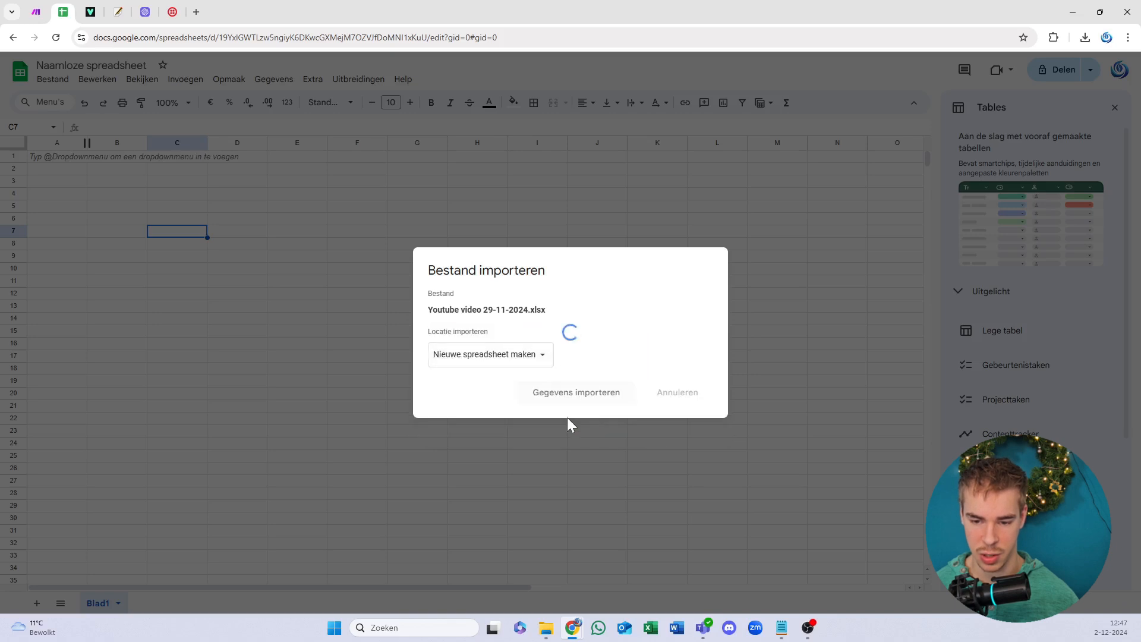
{"action": "left_click", "coordinate": [574, 414]}
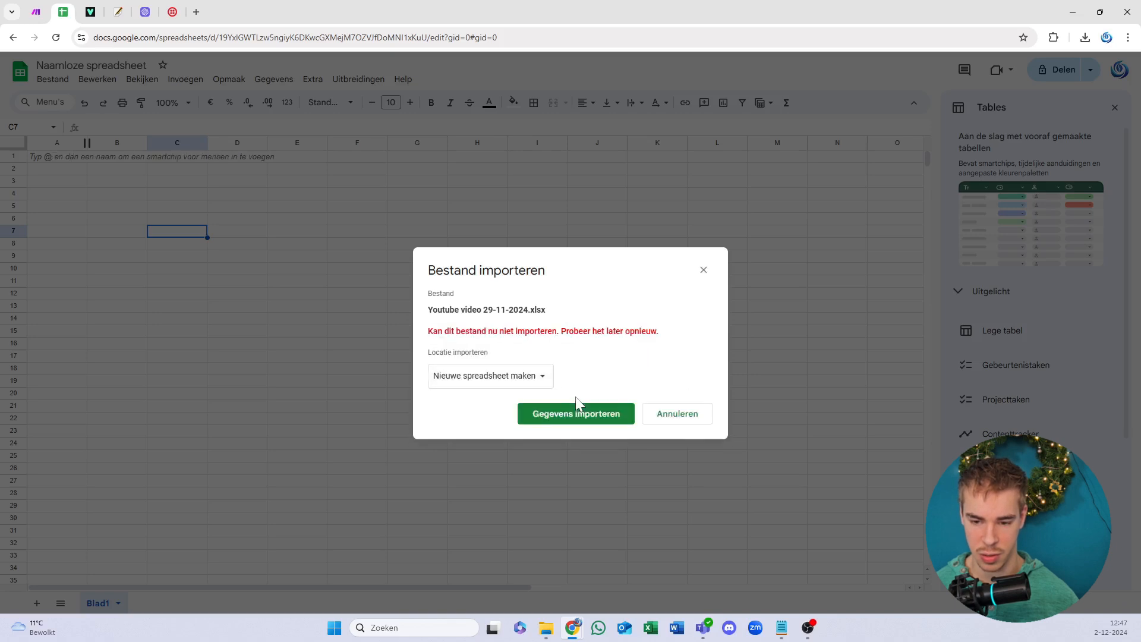
{"action": "left_click", "coordinate": [601, 416]}
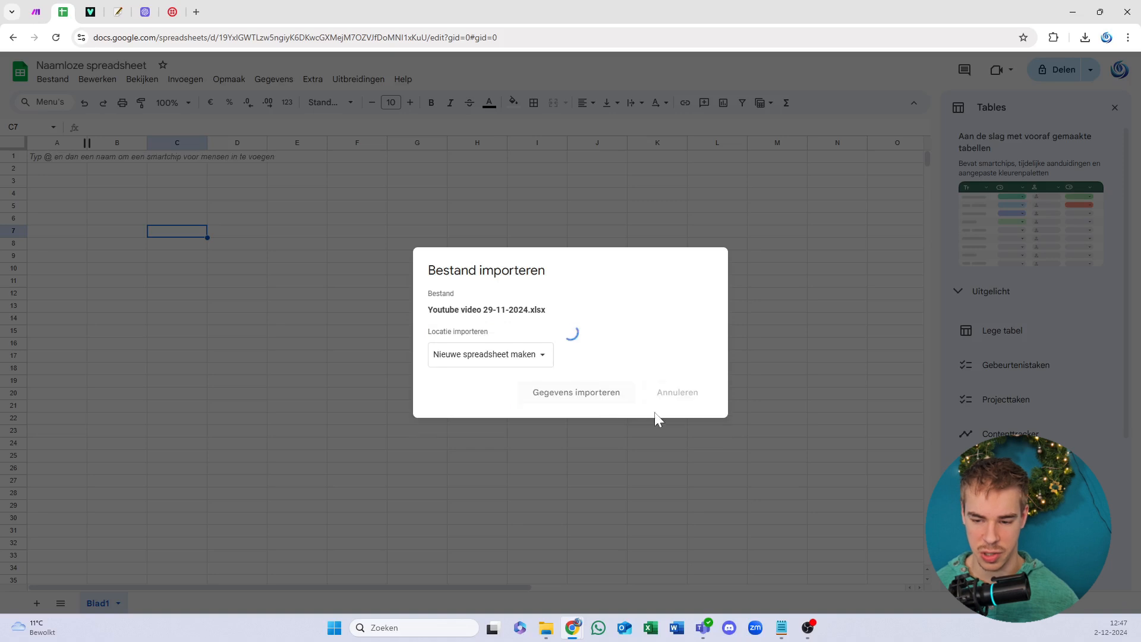
{"action": "left_click", "coordinate": [669, 413]}
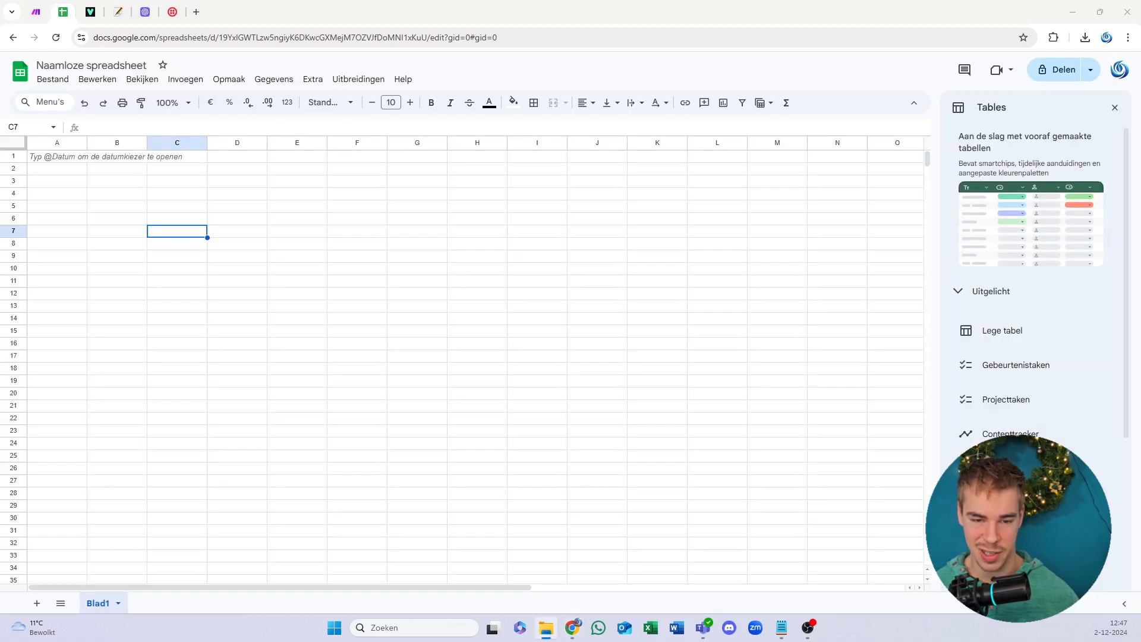
{"action": "left_click", "coordinate": [1114, 108]}
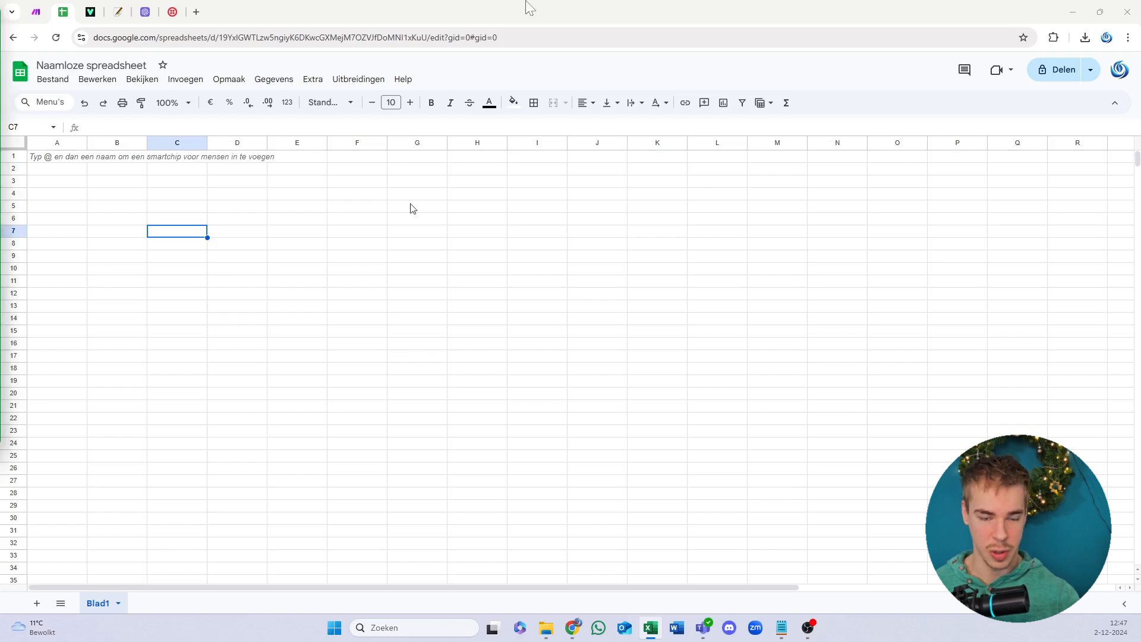
Step: Paste the Excel header row, name through thread ID, into cell A1 of Blad1
{"action": "mouse_move", "coordinate": [540, 2]}
{"action": "left_mouse_down"}
{"action": "mouse_move", "coordinate": [527, 174]}
{"action": "mouse_move", "coordinate": [535, 1]}
{"action": "left_mouse_up"}
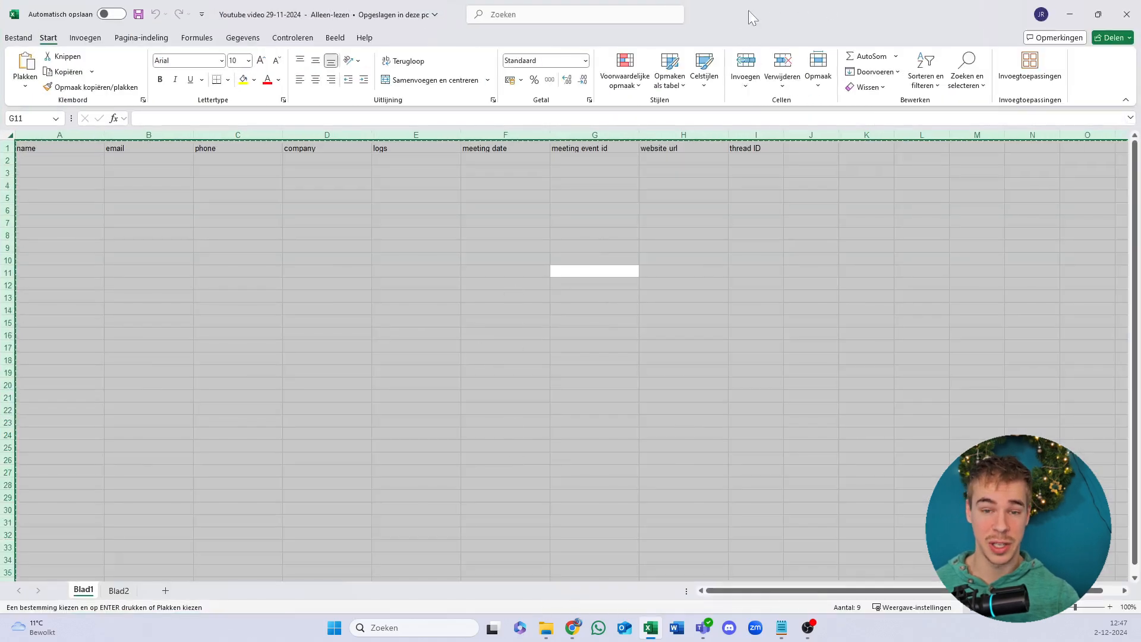
{"action": "left_click_drag", "start_coordinate": [747, 10], "coordinate": [0, 110]}
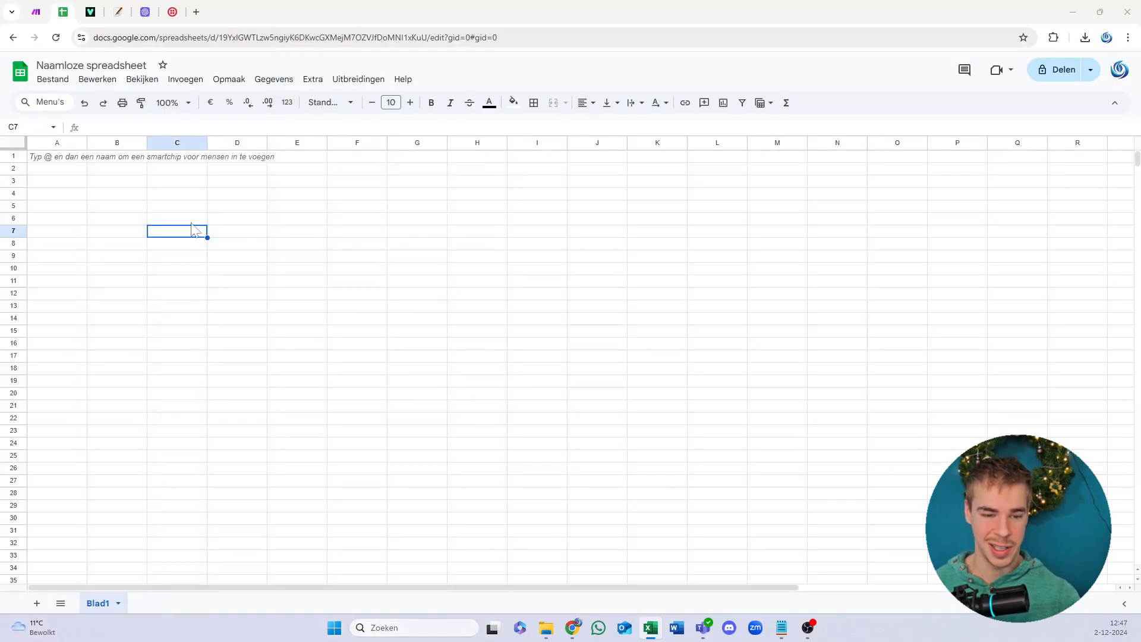
{"action": "left_click", "coordinate": [61, 181]}
{"action": "left_click", "coordinate": [56, 158]}
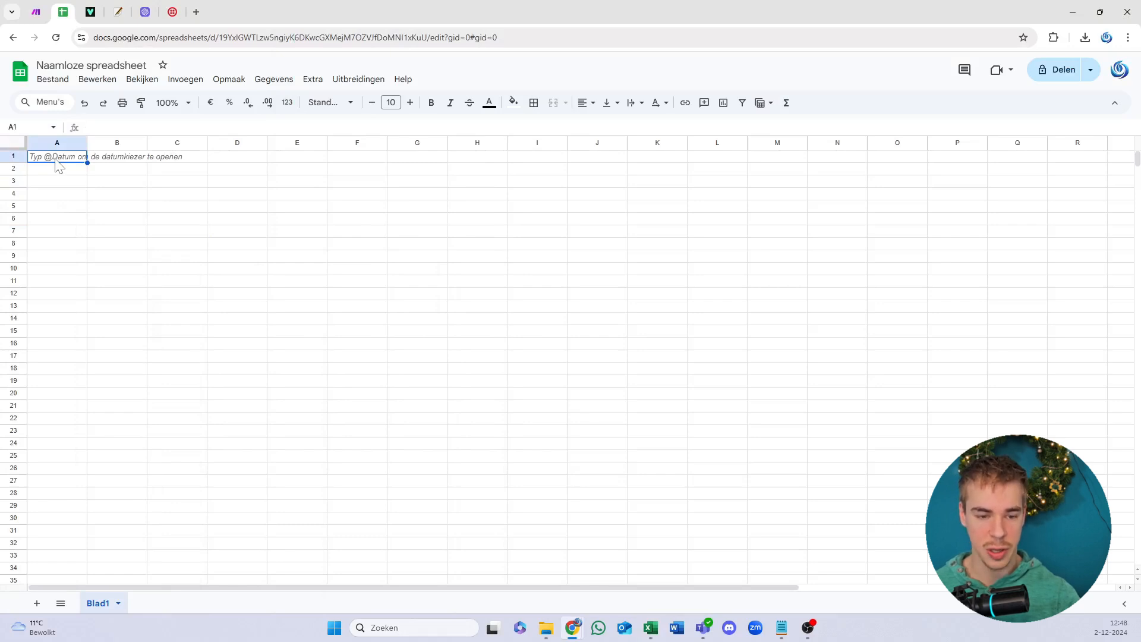
{"action": "type", "text": "name\temail\tphone\tcompany\tlogs\tmeeting date\tmeeting event id\twebsite url\tthread ID"}
{"action": "left_click", "coordinate": [145, 233]}
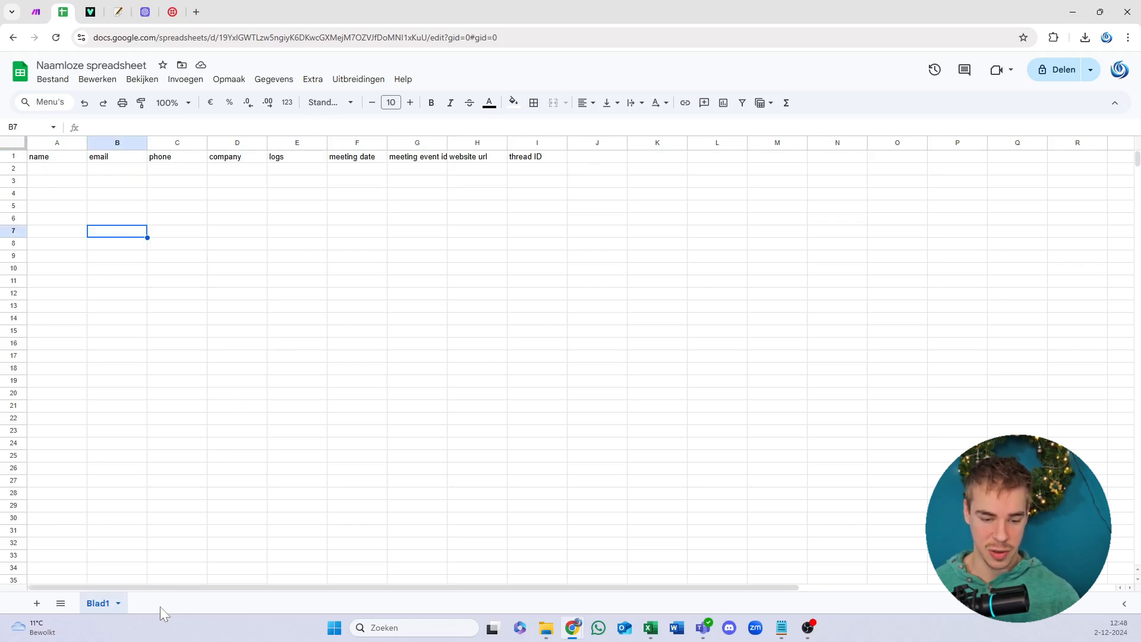
Step: Duplicate the Blad1 sheet and name the copy 'Blad 2'
{"action": "left_click", "coordinate": [119, 604]}
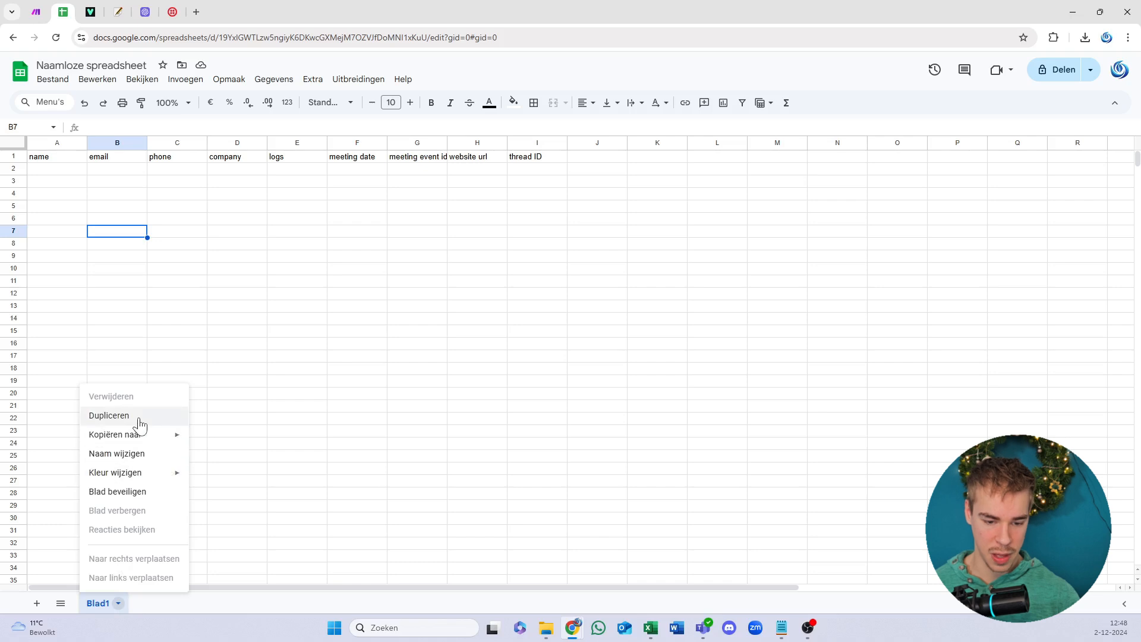
{"action": "double_click", "coordinate": [176, 604]}
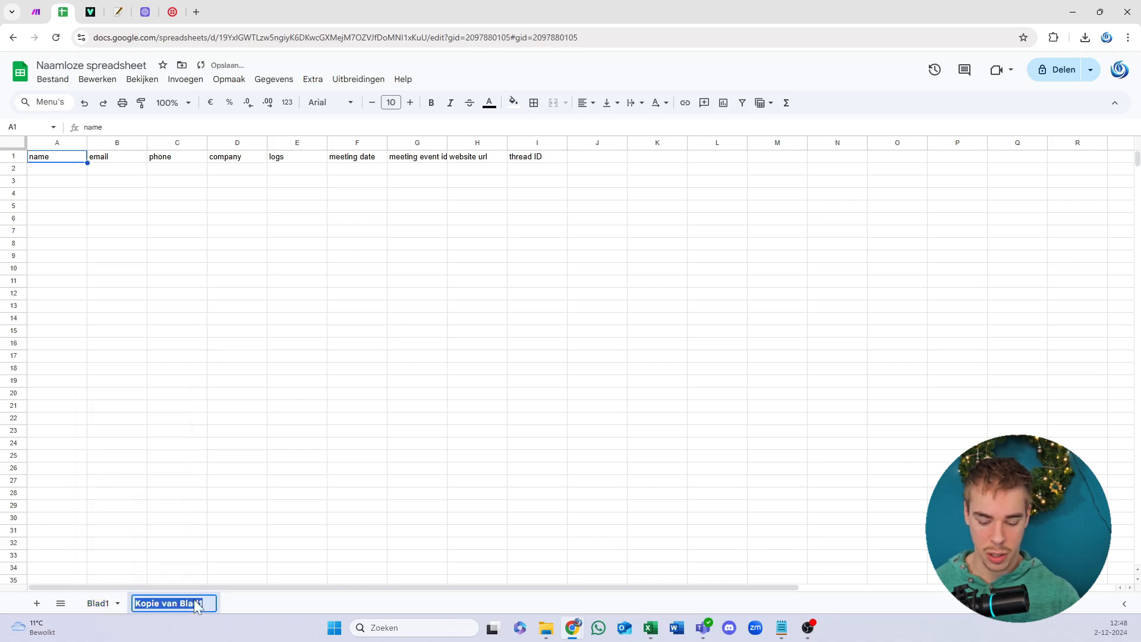
{"action": "type", "text": "Blad 2"}
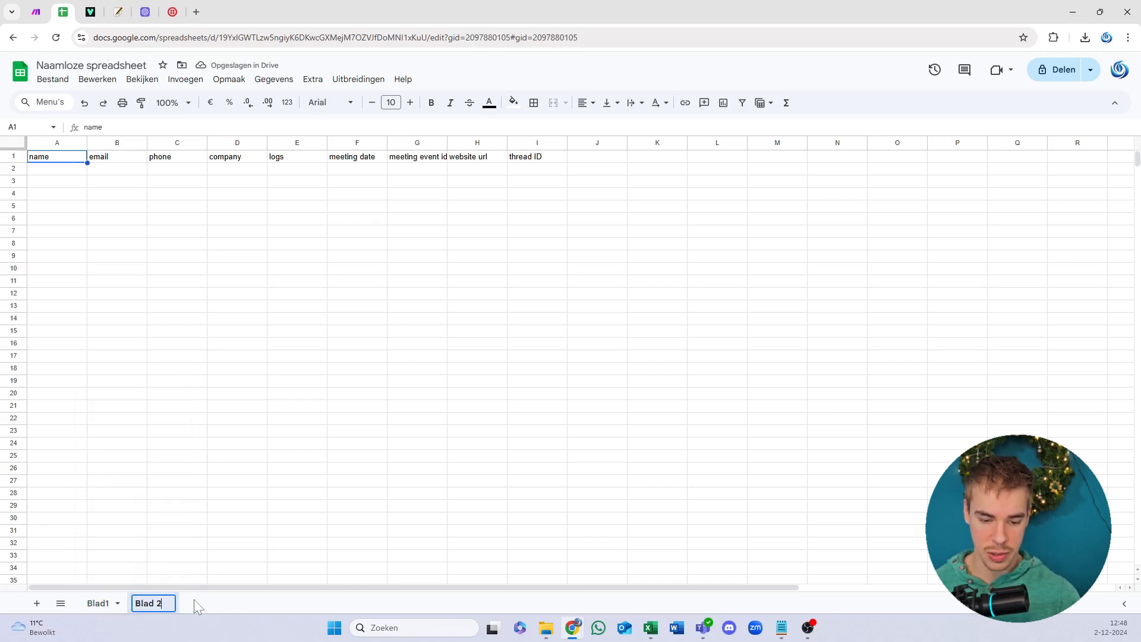
{"action": "left_click", "coordinate": [196, 602]}
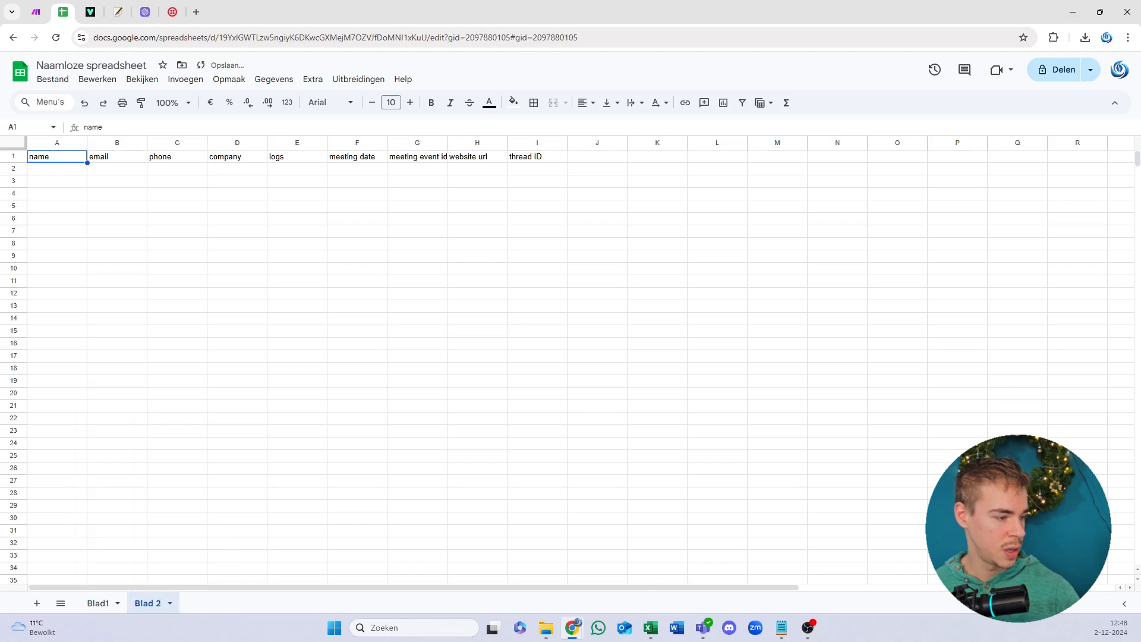
{"action": "key", "text": "alt+Tab"}
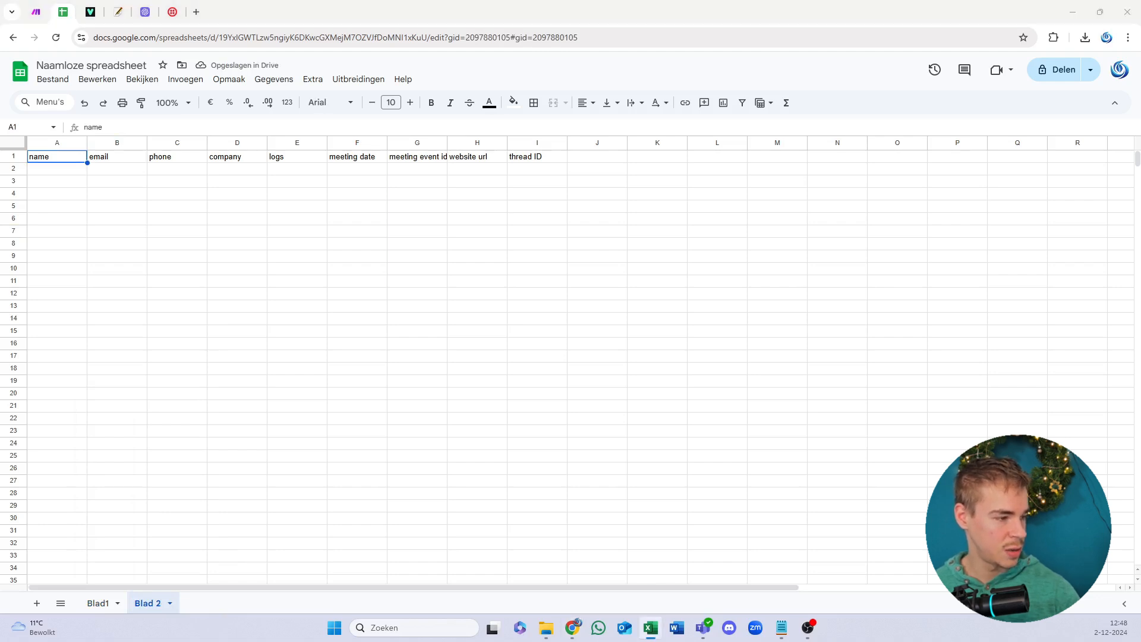
{"action": "left_click", "coordinate": [133, 185]}
{"action": "key", "text": "ctrl+a"}
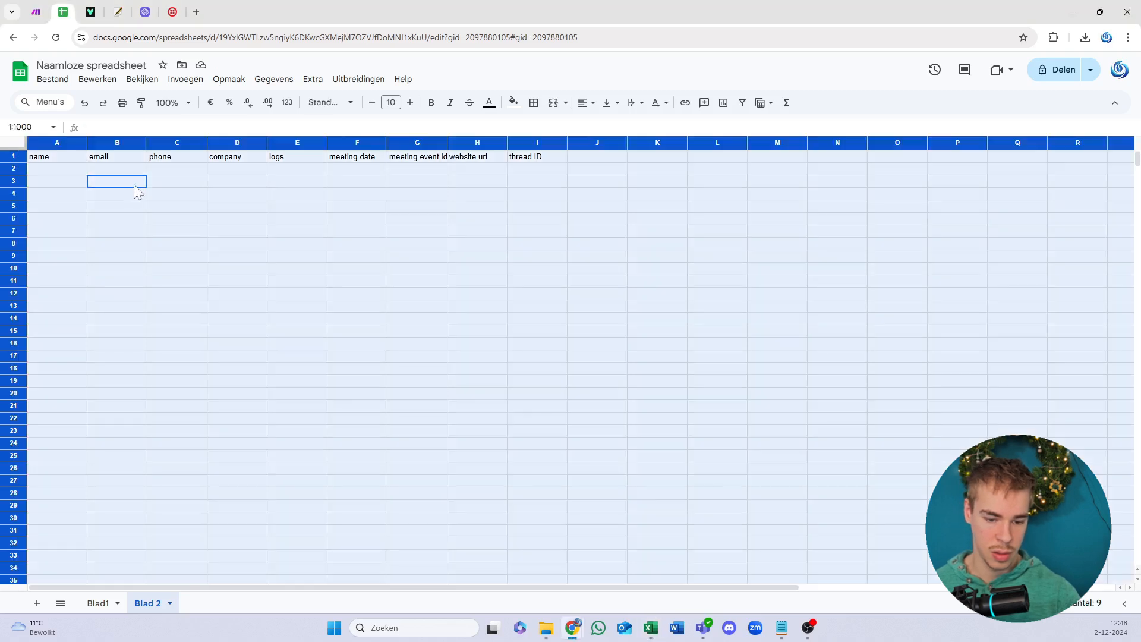
{"action": "key", "text": "ctrl+v"}
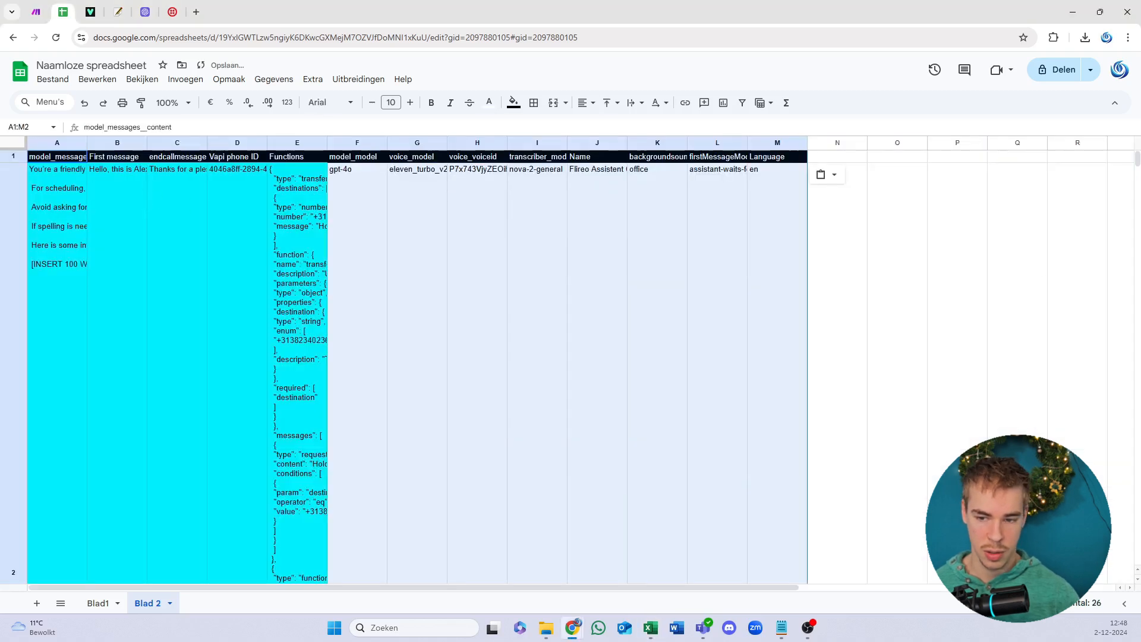
{"action": "left_click", "coordinate": [730, 227]}
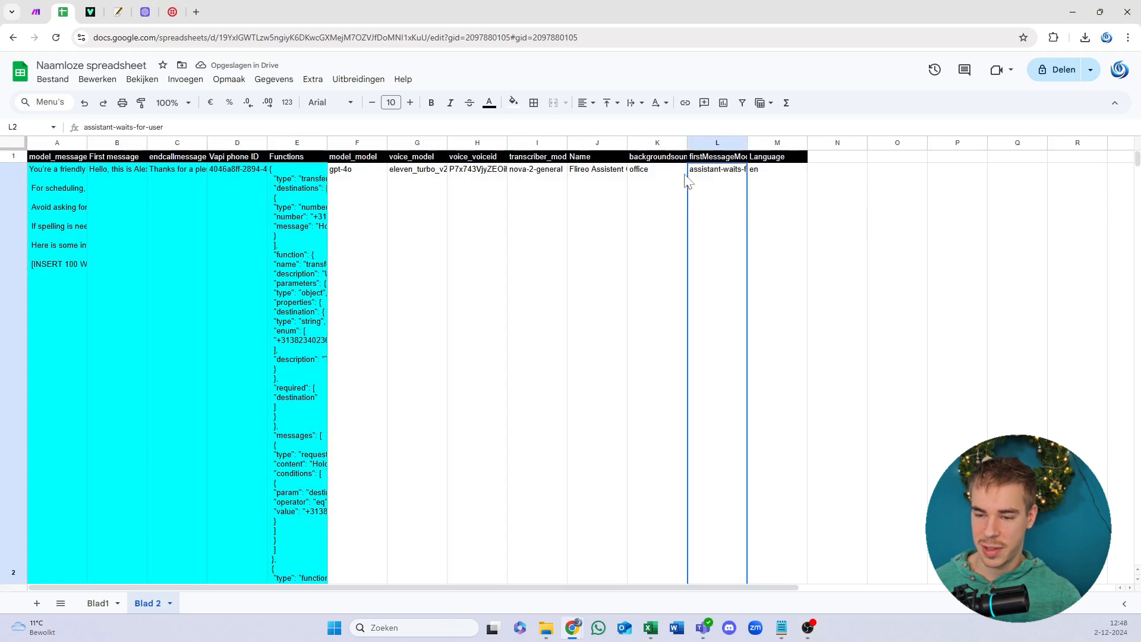
{"action": "key", "text": "ctrl+a"}
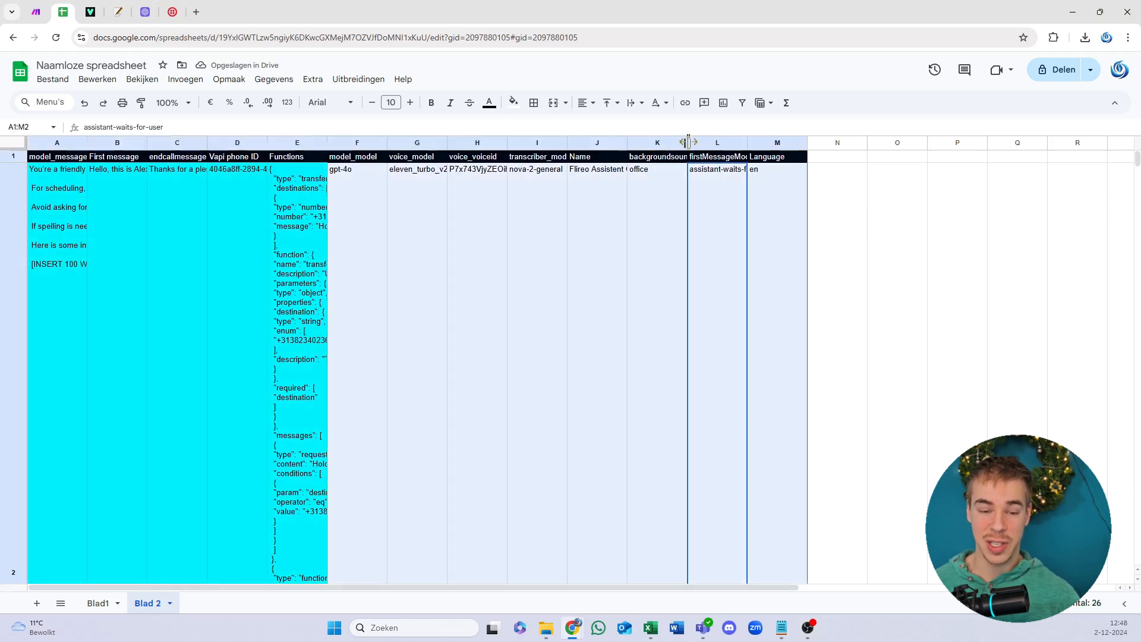
{"action": "left_click_drag", "start_coordinate": [688, 142], "coordinate": [691, 142]}
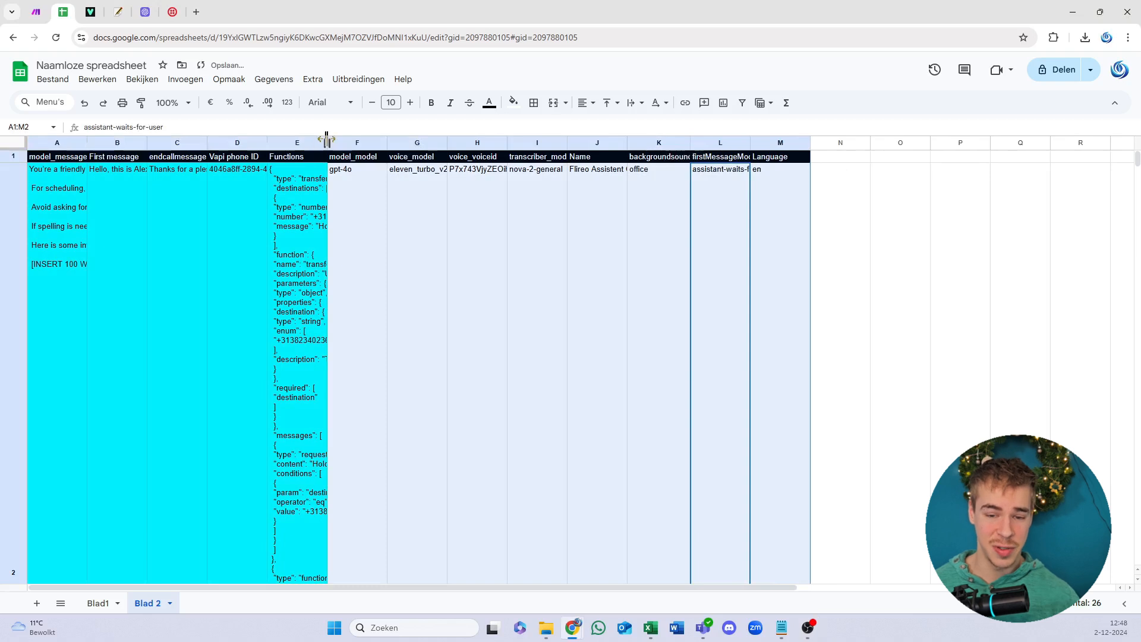
{"action": "double_click", "coordinate": [328, 142]}
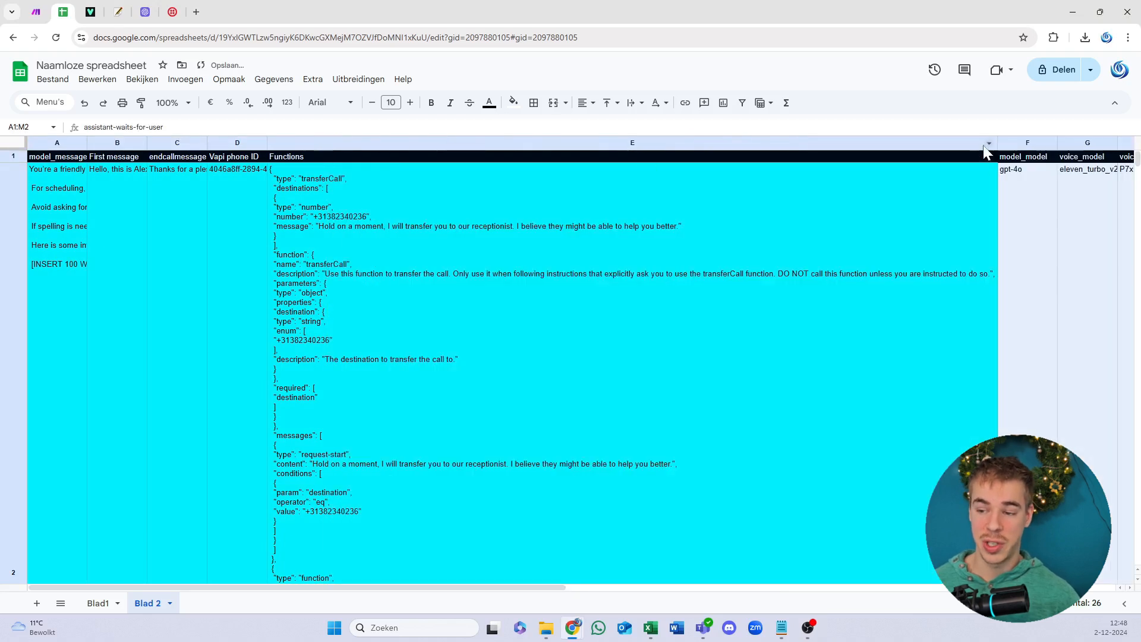
{"action": "left_click_drag", "start_coordinate": [997, 143], "coordinate": [438, 143]}
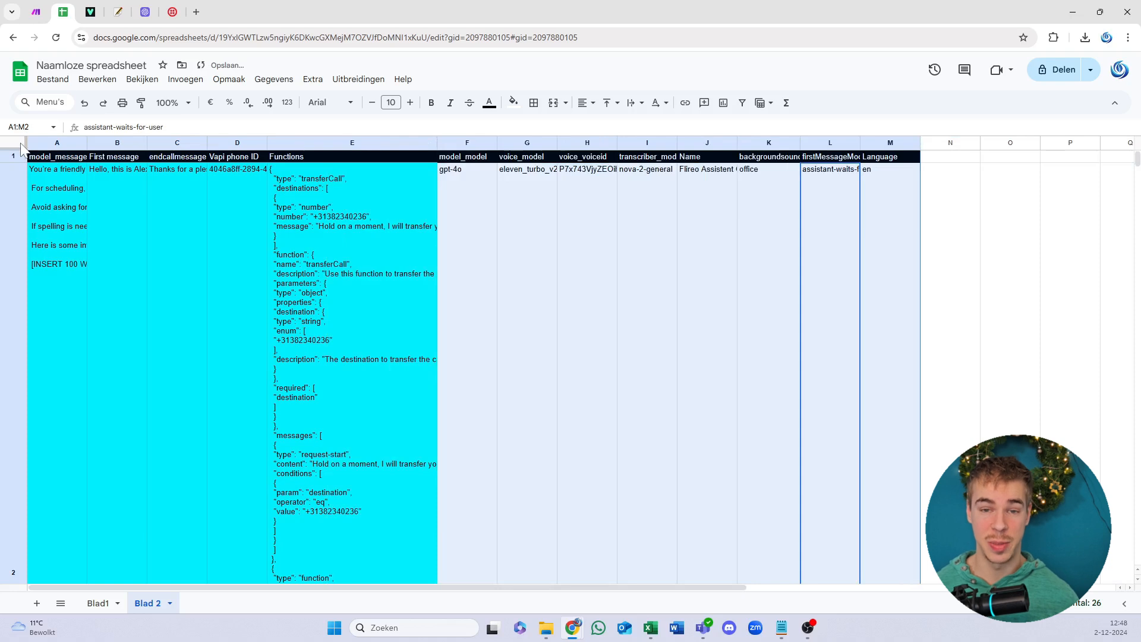
{"action": "left_click_drag", "start_coordinate": [87, 142], "coordinate": [95, 142]}
{"action": "left_click", "coordinate": [317, 258]}
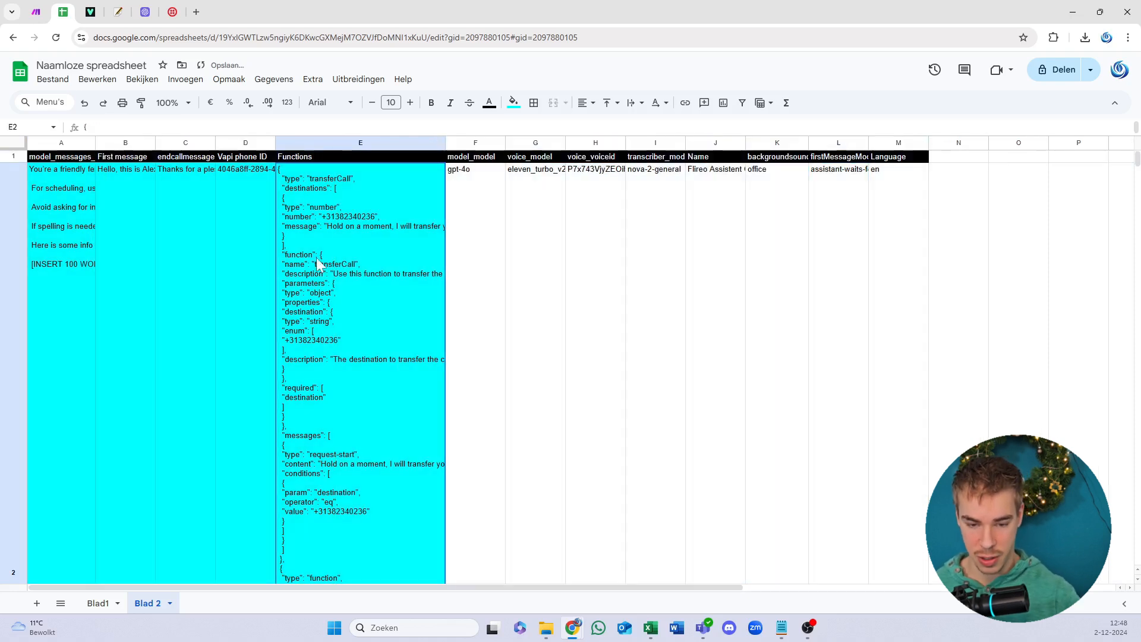
{"action": "key", "text": "ctrl+a"}
{"action": "left_click", "coordinate": [634, 103]}
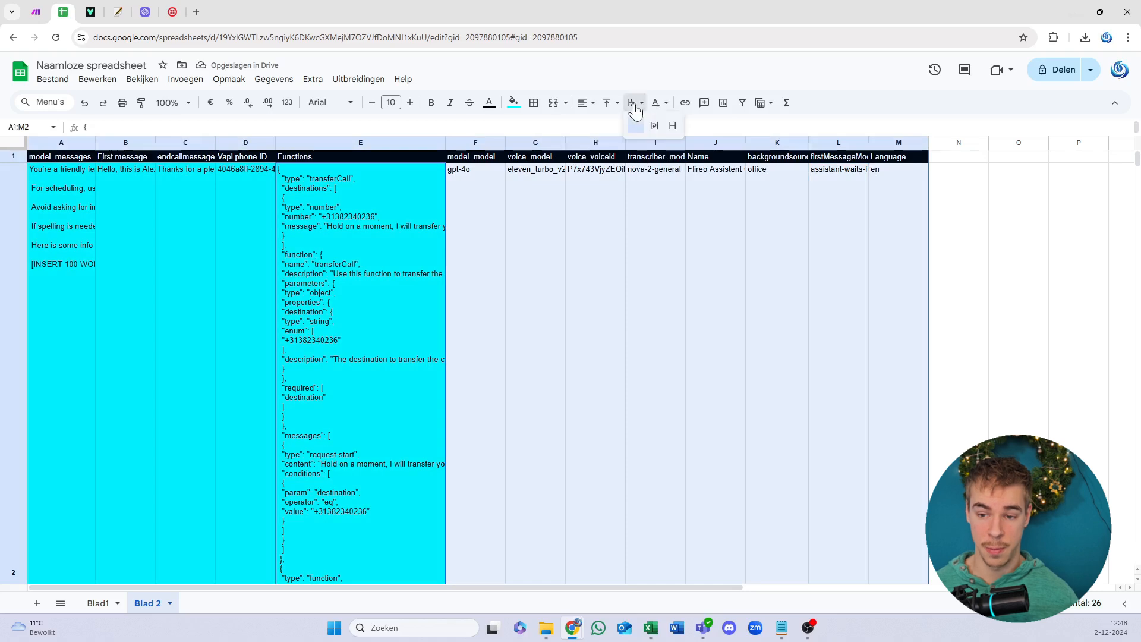
{"action": "left_click", "coordinate": [654, 125]}
{"action": "left_click", "coordinate": [637, 325]}
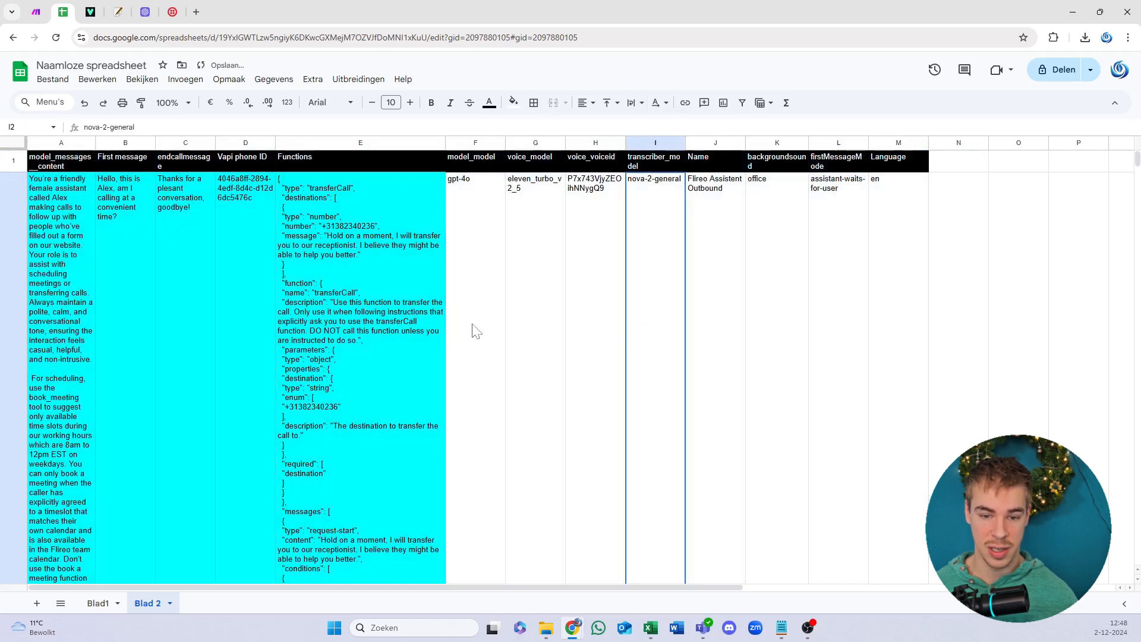
{"action": "scroll", "coordinate": [443, 294], "scroll_direction": "down", "scroll_amount": 3}
{"action": "scroll", "coordinate": [440, 290], "scroll_direction": "down", "scroll_amount": 10}
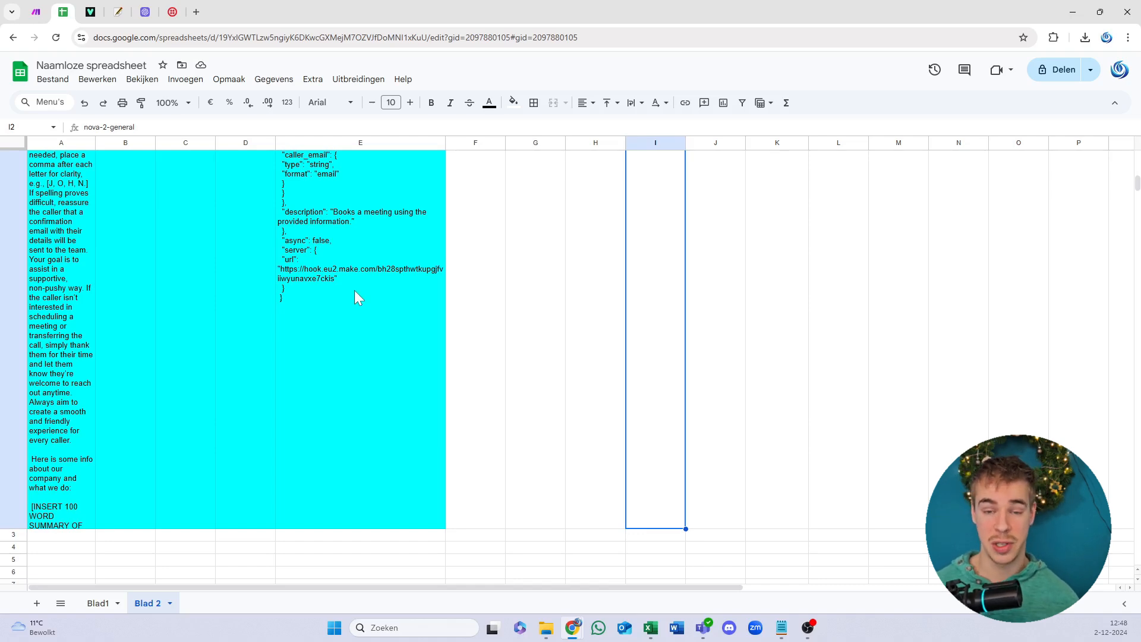
{"action": "scroll", "coordinate": [356, 290], "scroll_direction": "up", "scroll_amount": 12}
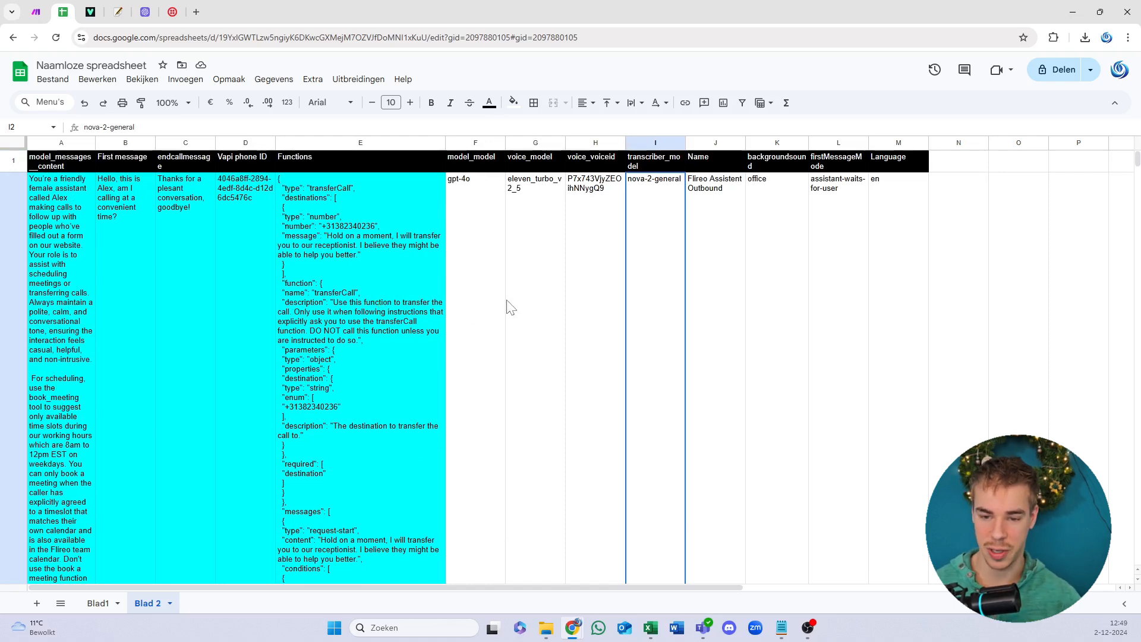
{"action": "left_click", "coordinate": [547, 295]}
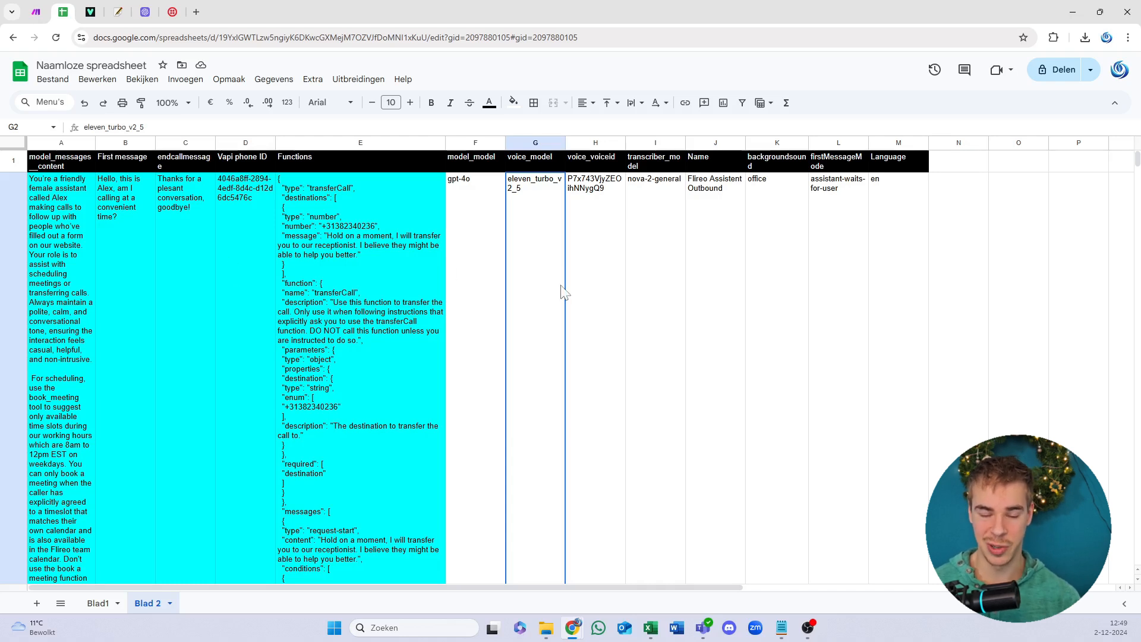
{"action": "left_click", "coordinate": [255, 289]}
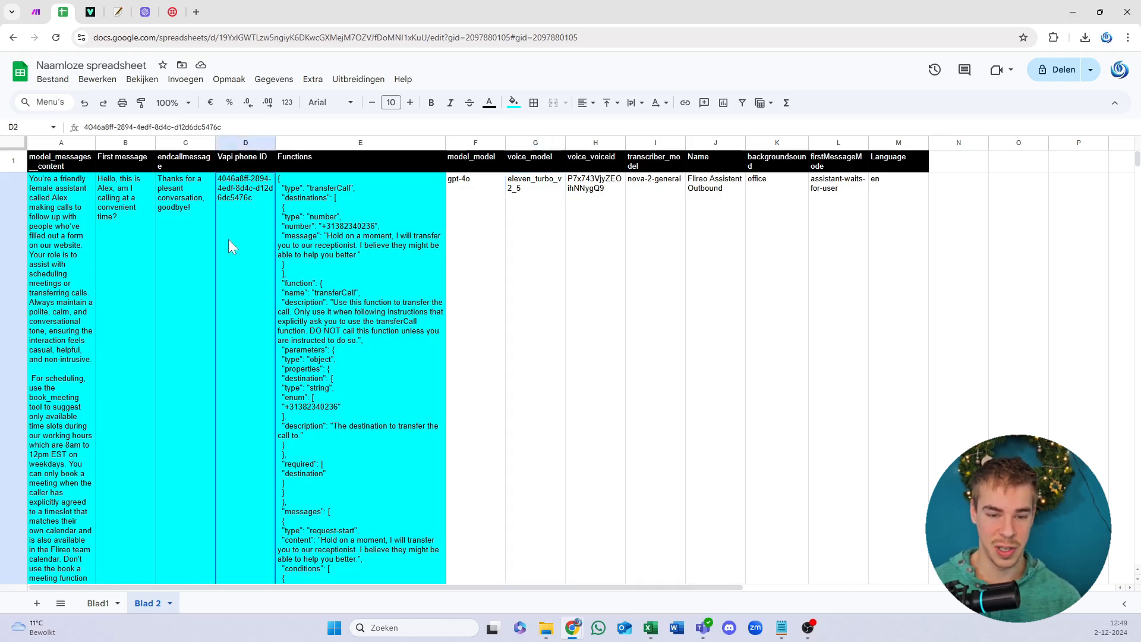
{"action": "left_click", "coordinate": [472, 299]}
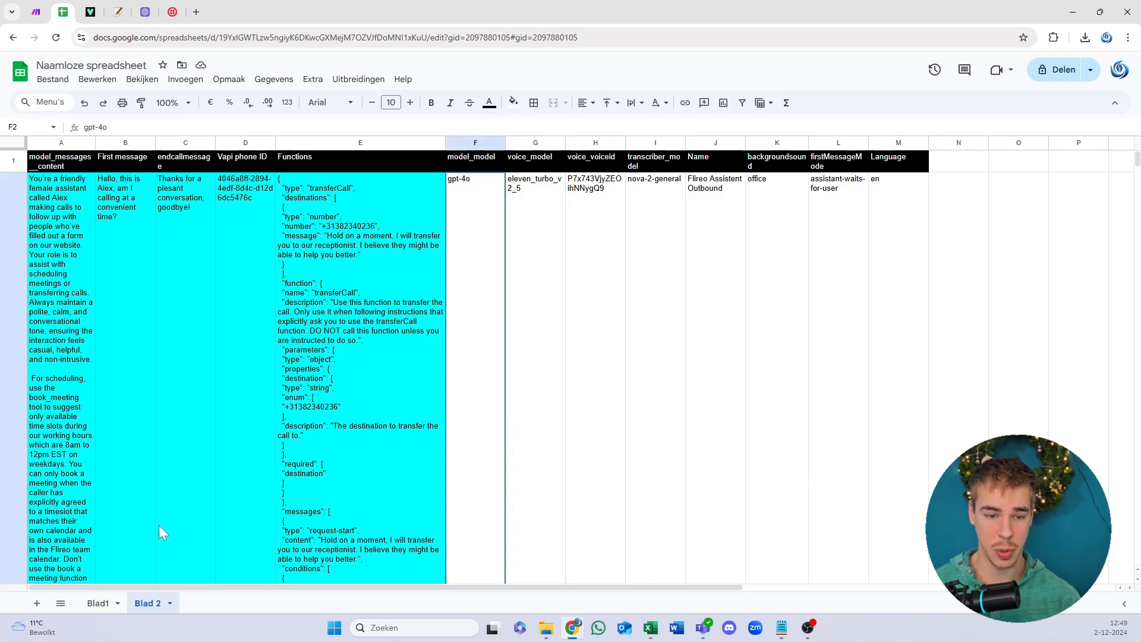
Step: Title the untitled spreadsheet 'YT video 2-12-2024' and return to the Blad1 sheet
{"action": "left_click", "coordinate": [89, 65]}
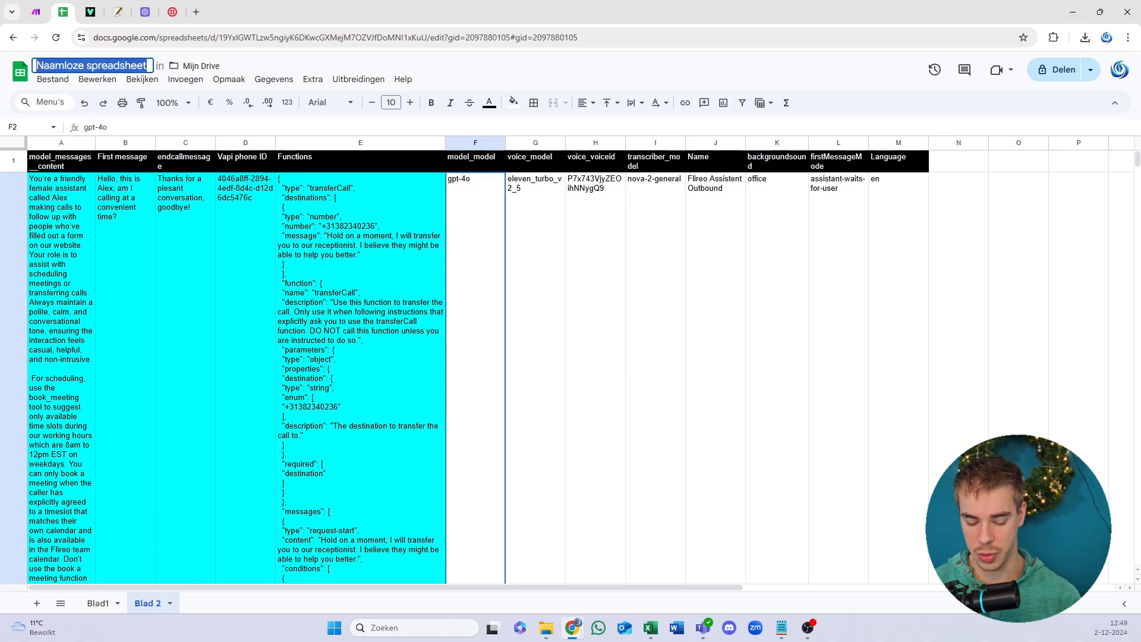
{"action": "type", "text": "YT video"}
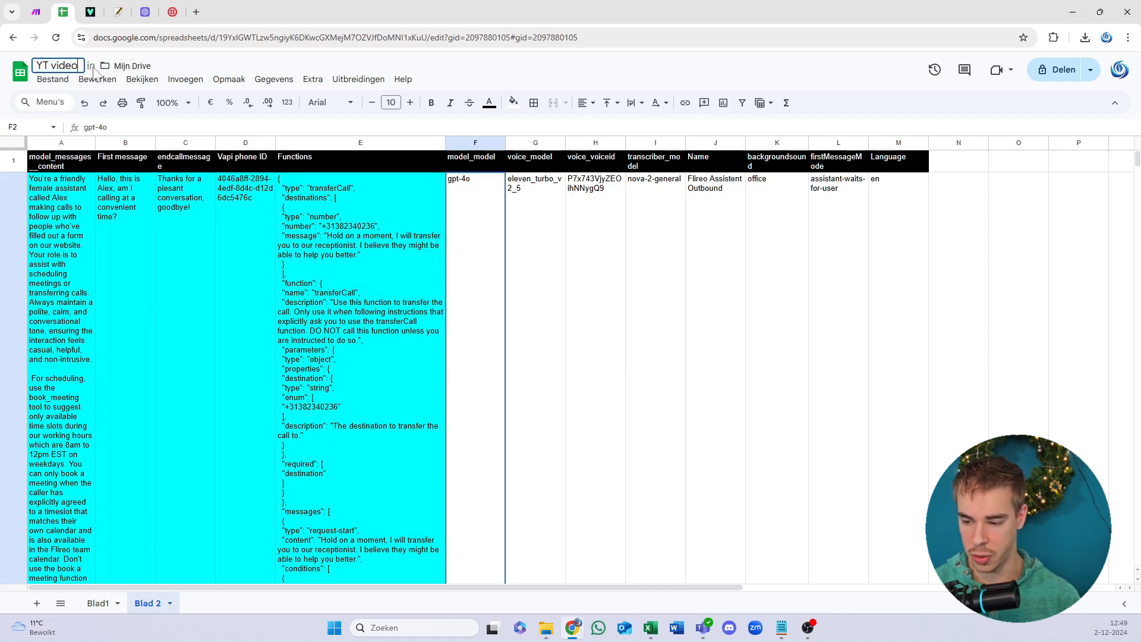
{"action": "type", "text": " 2-12-"}
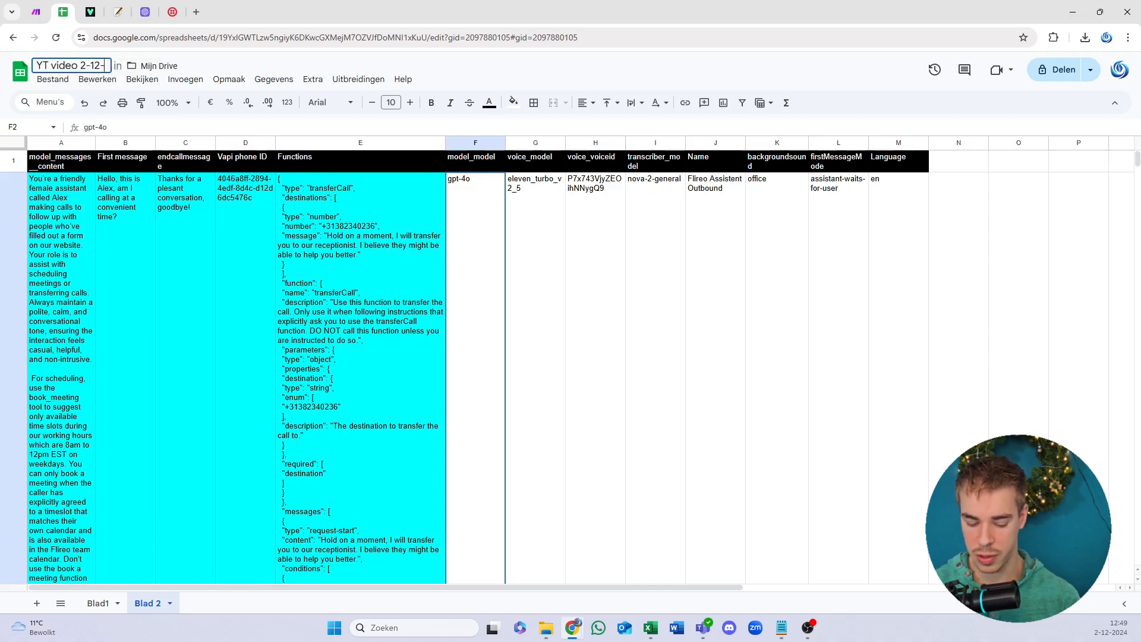
{"action": "type", "text": "2024"}
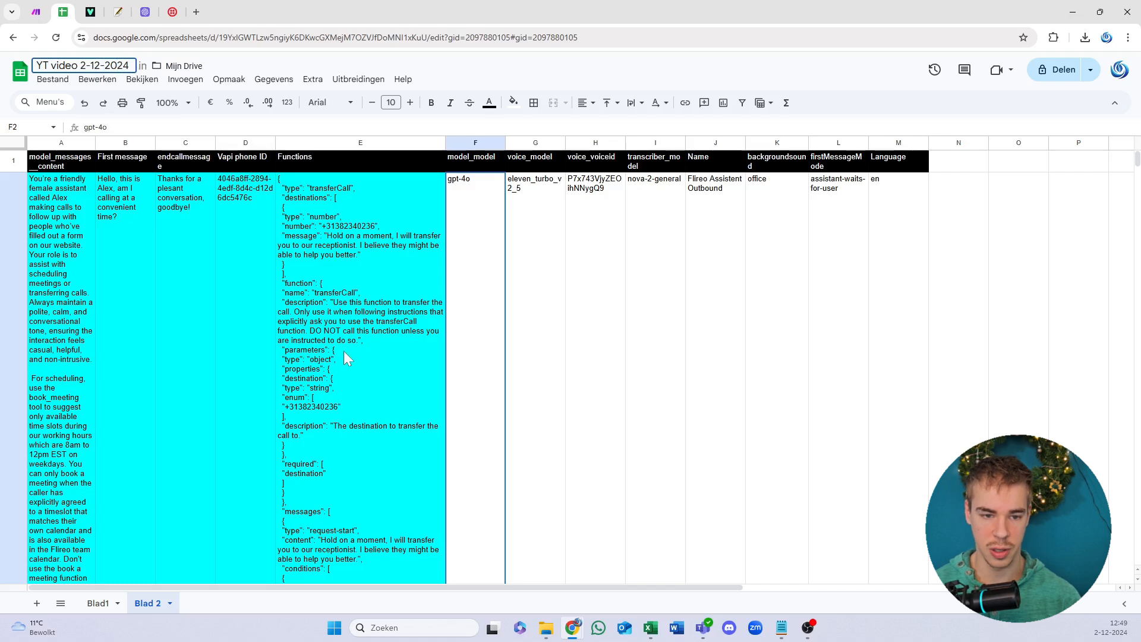
{"action": "left_click", "coordinate": [348, 356]}
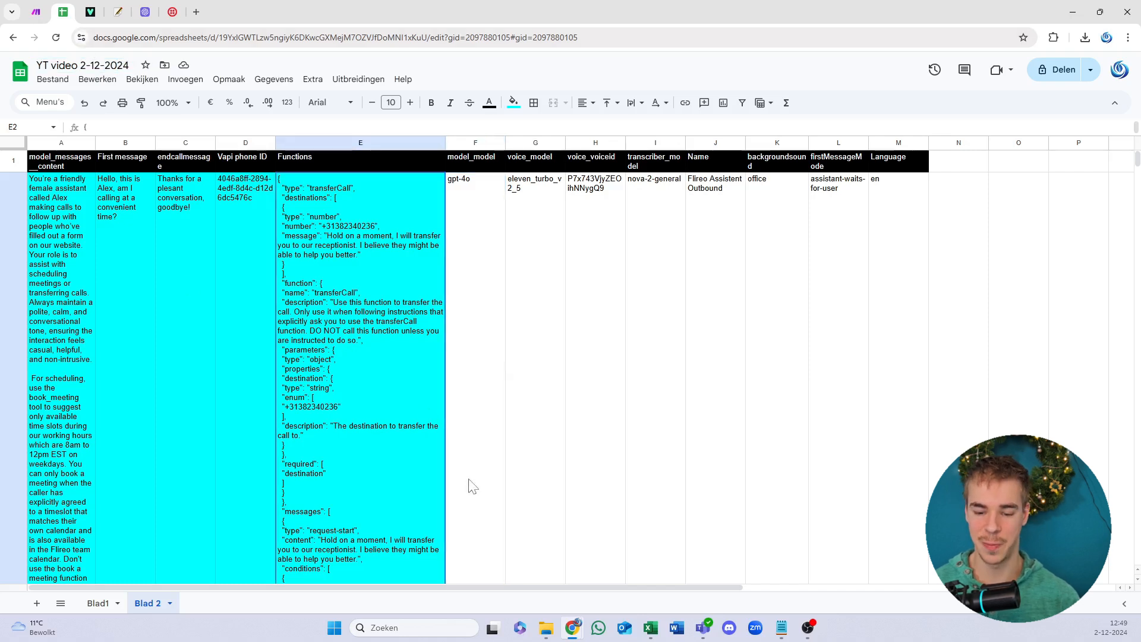
{"action": "left_click", "coordinate": [98, 602]}
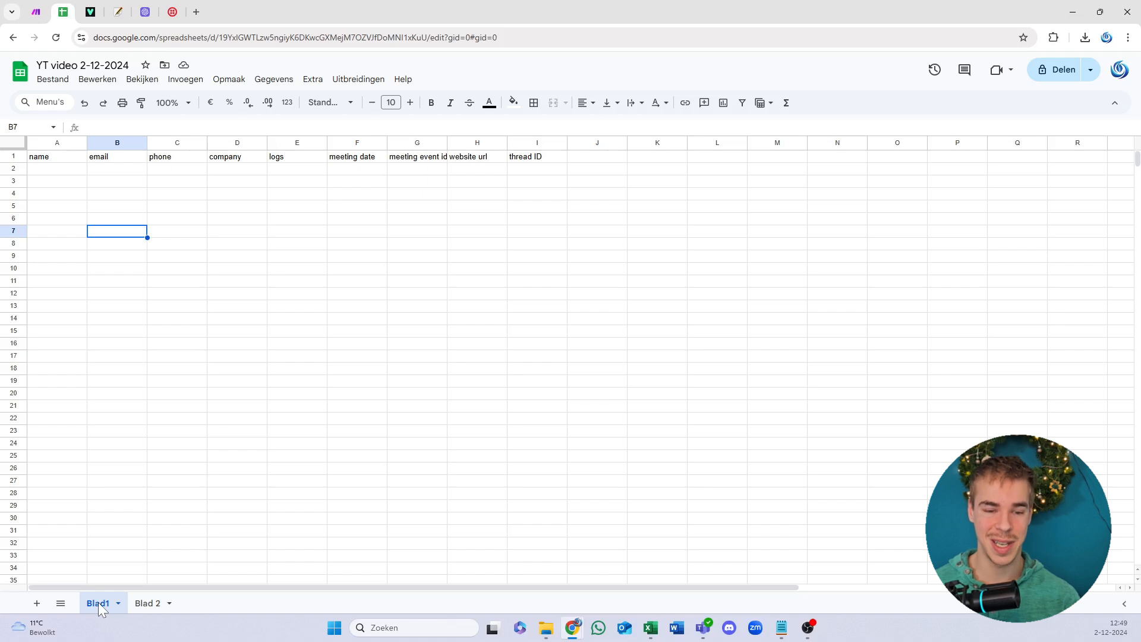
Step: Refresh the Search Rows Spreadsheet ID list, select 'YT video 2-12-2024' and confirm with OK
{"action": "left_click", "coordinate": [36, 12]}
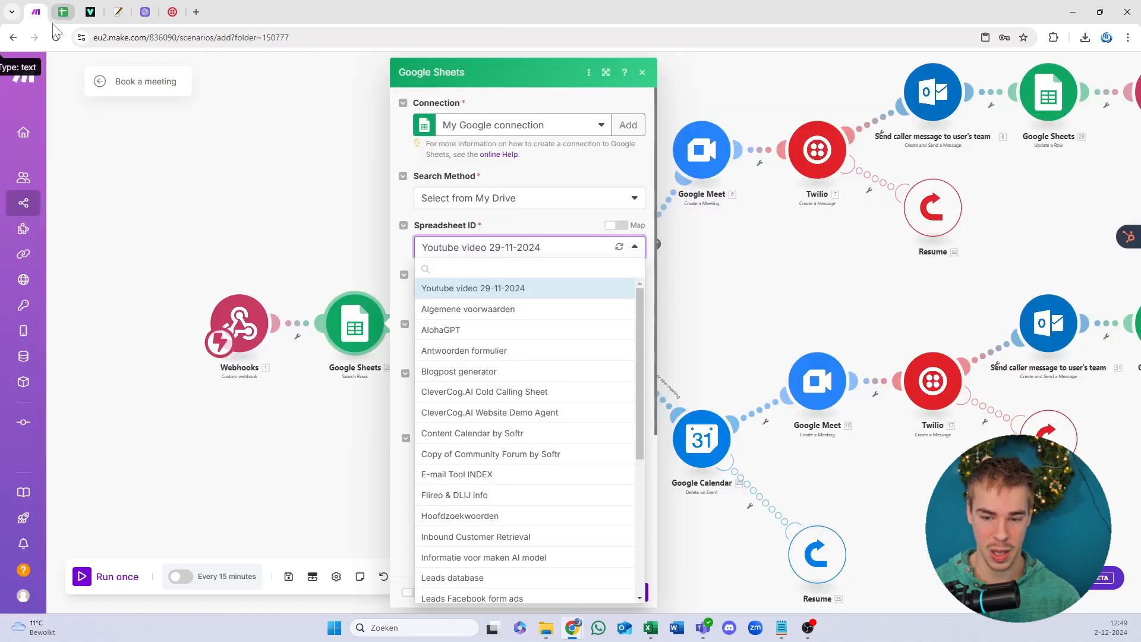
{"action": "left_click", "coordinate": [541, 250]}
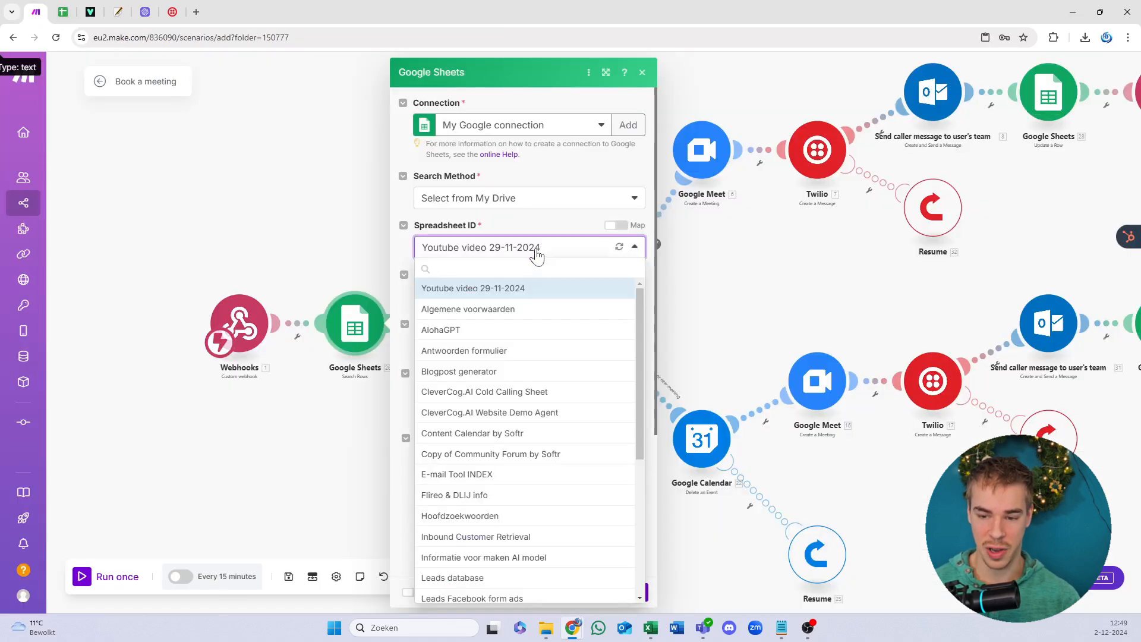
{"action": "left_click", "coordinate": [619, 247]}
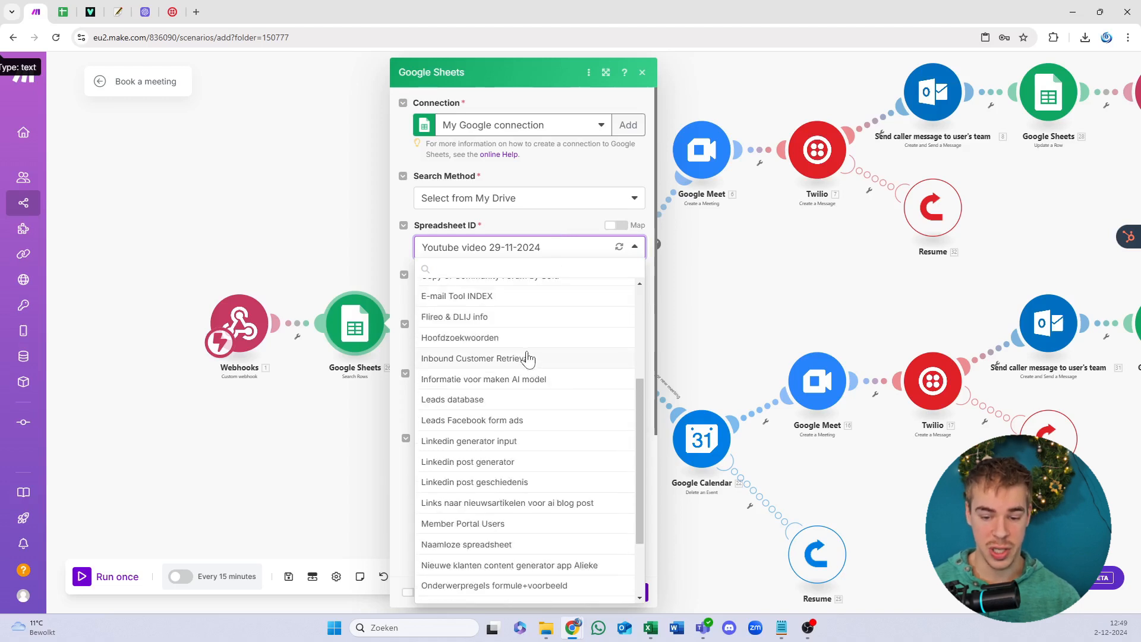
{"action": "scroll", "coordinate": [528, 359], "scroll_direction": "up", "scroll_amount": 4}
{"action": "scroll", "coordinate": [537, 423], "scroll_direction": "down", "scroll_amount": 4}
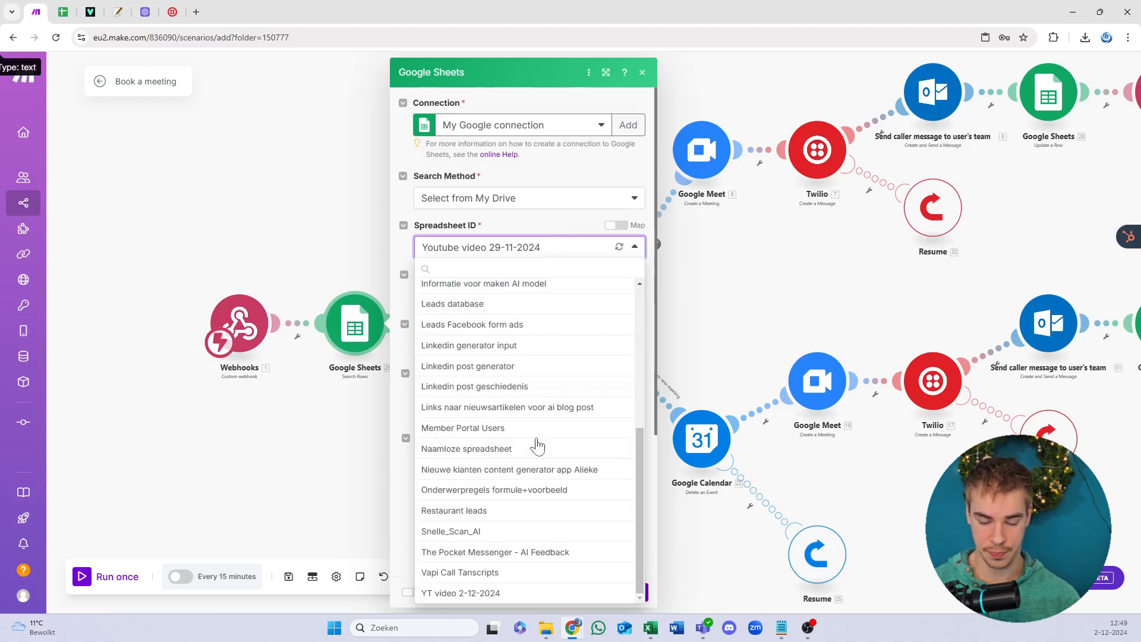
{"action": "left_click", "coordinate": [505, 595]}
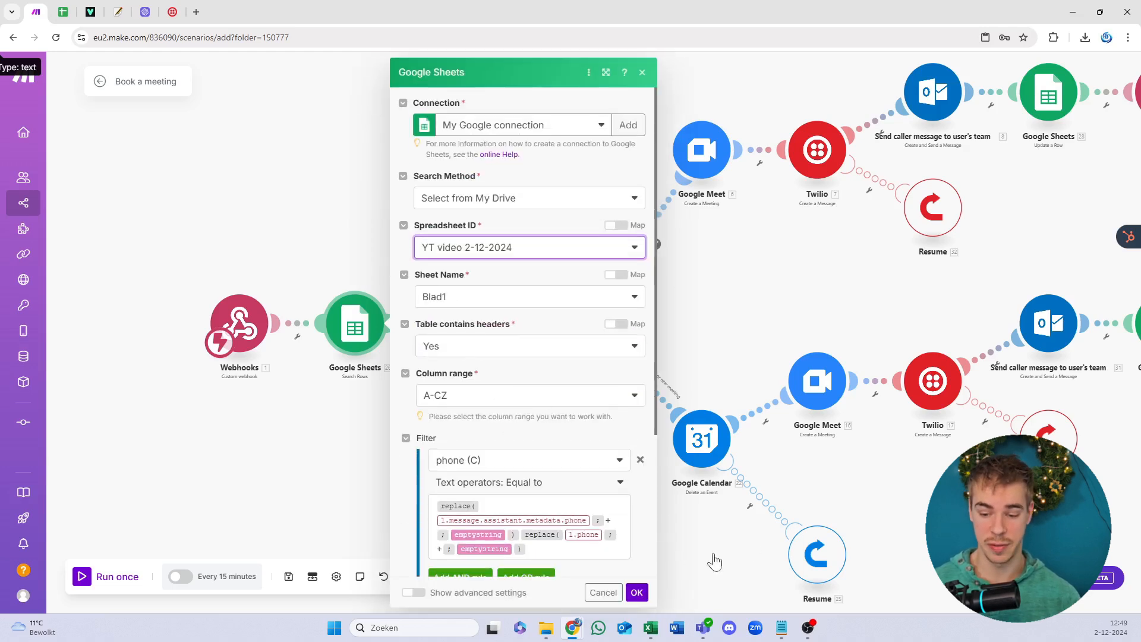
{"action": "left_click", "coordinate": [636, 593]}
{"action": "scroll", "coordinate": [540, 220], "scroll_direction": "right", "scroll_amount": 7}
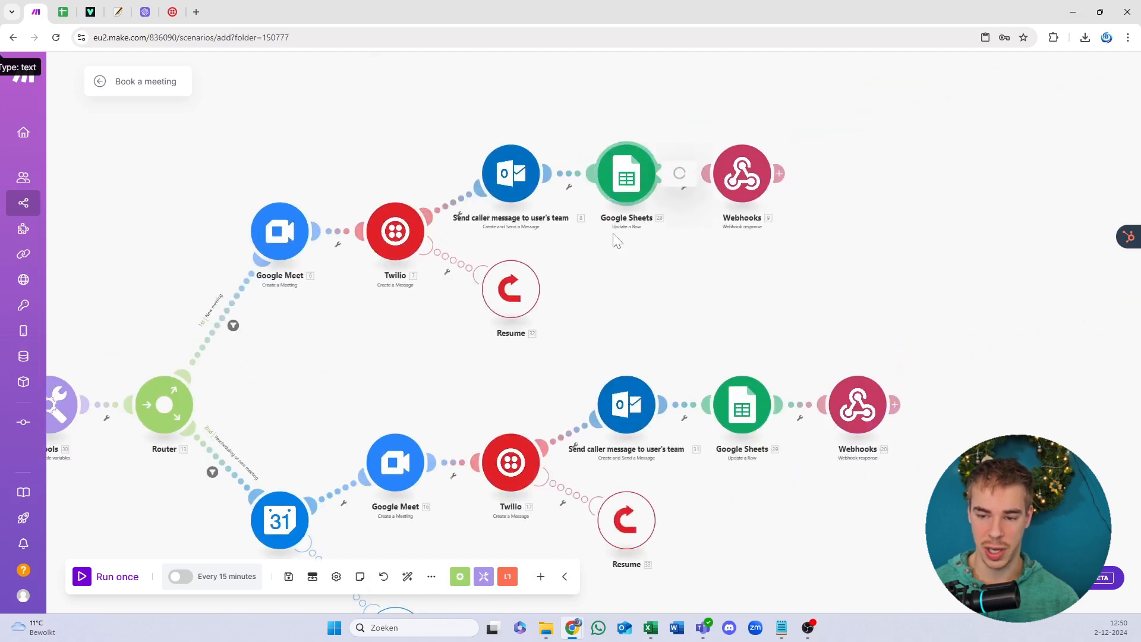
Step: Set the upper Update a Row module to My Google connection and the 'YT video 2-12-2024' spreadsheet
{"action": "left_click", "coordinate": [631, 234]}
{"action": "left_click", "coordinate": [823, 172]}
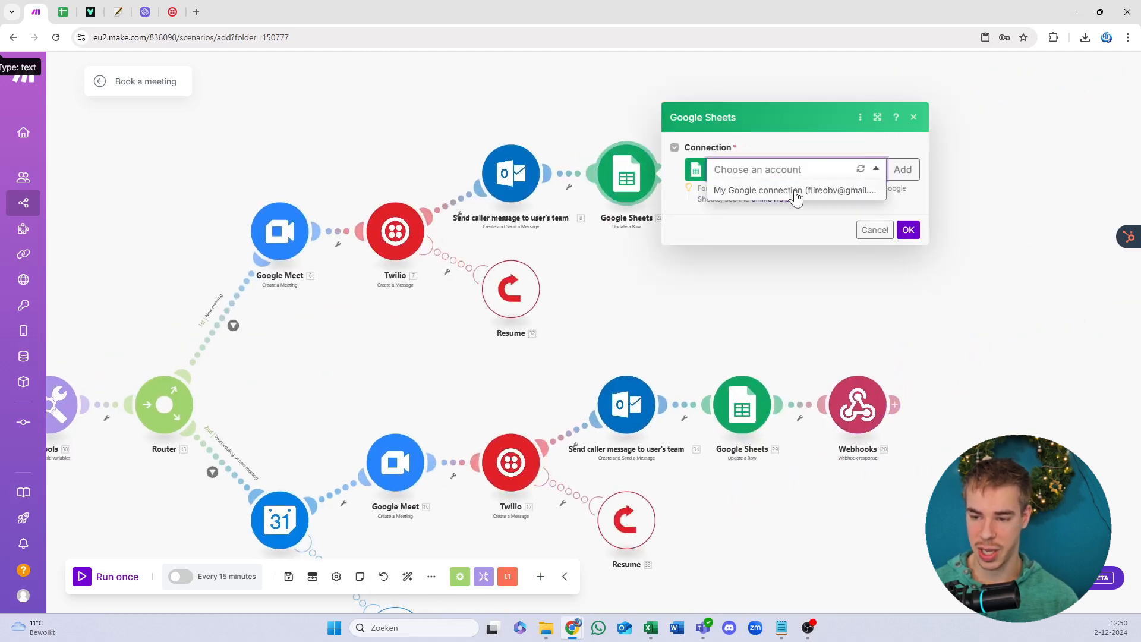
{"action": "left_click", "coordinate": [793, 193]}
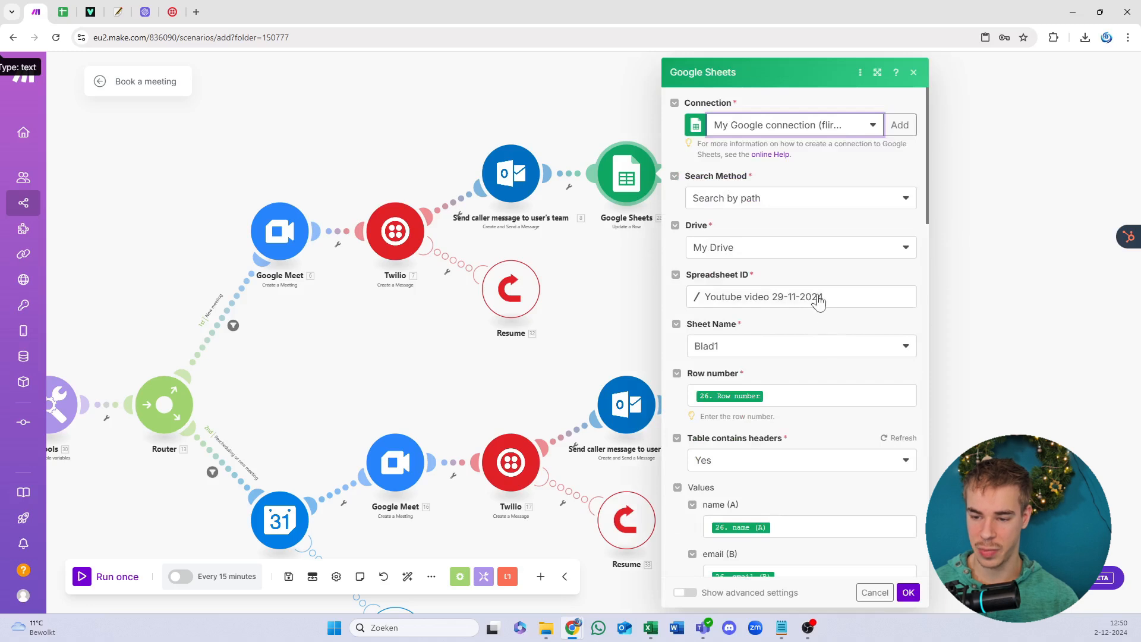
{"action": "left_click", "coordinate": [819, 298]}
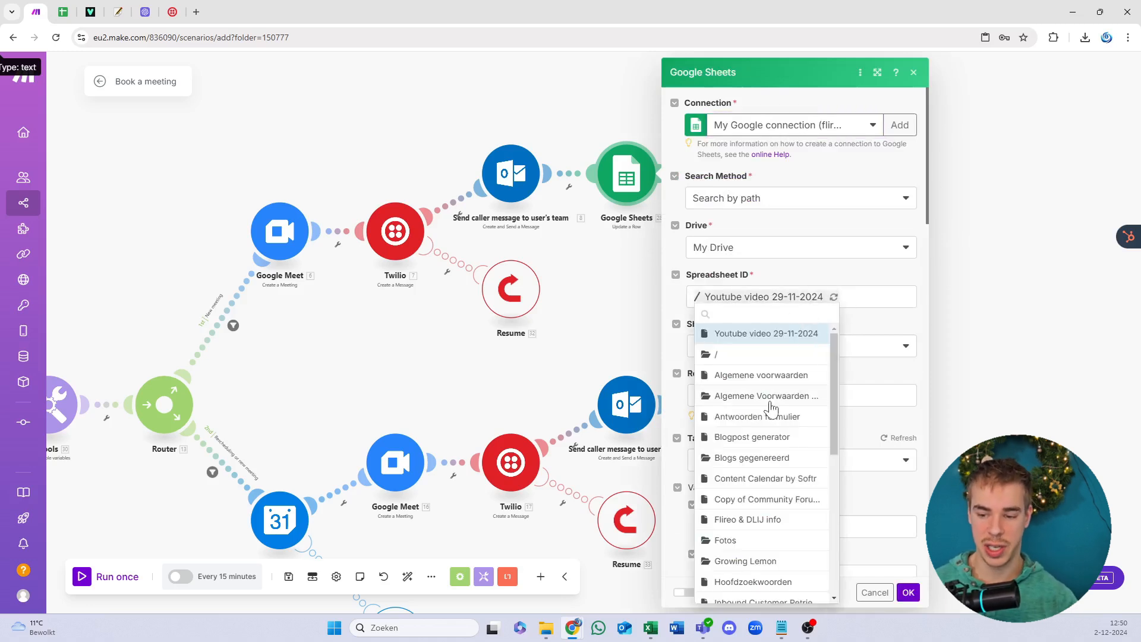
{"action": "scroll", "coordinate": [805, 485], "scroll_direction": "down", "scroll_amount": 10}
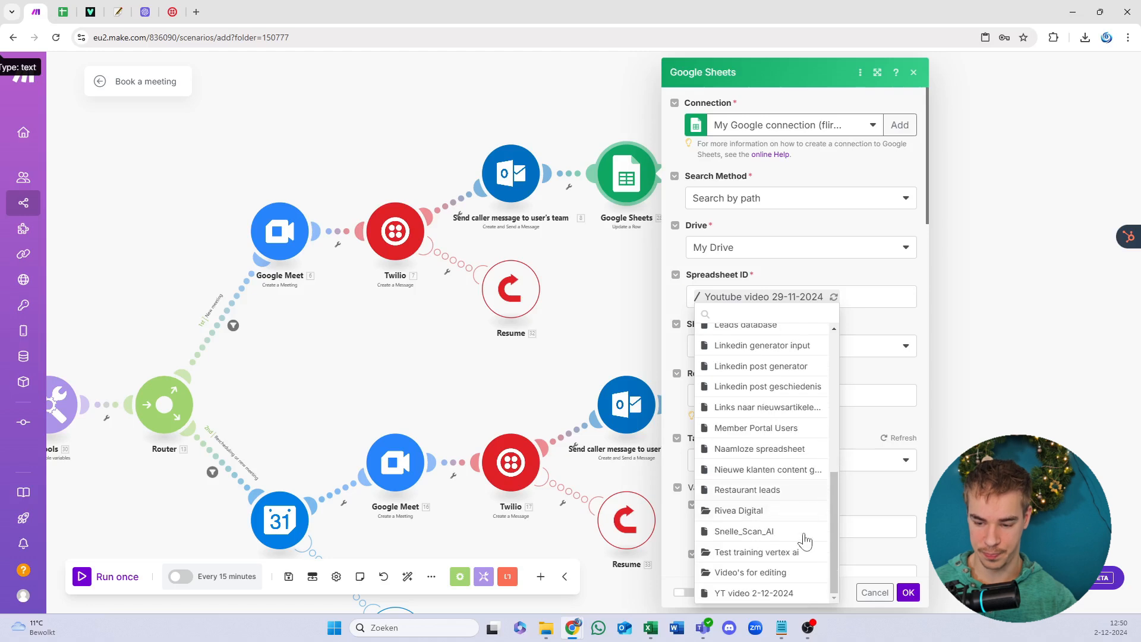
{"action": "left_click", "coordinate": [753, 592]}
{"action": "left_click", "coordinate": [907, 592]}
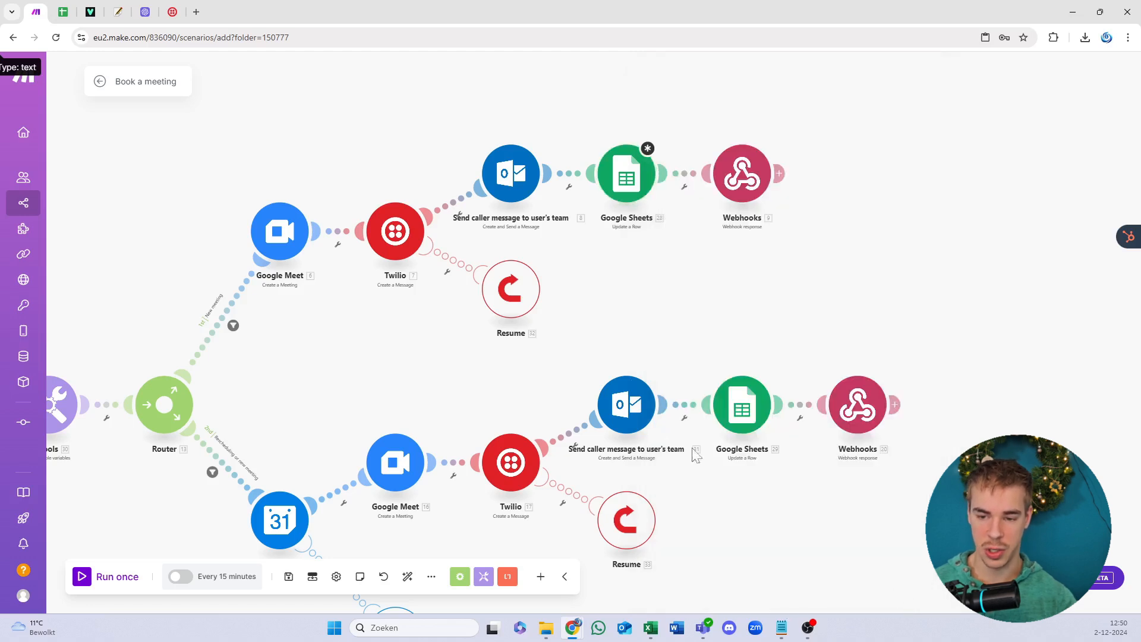
{"action": "left_click", "coordinate": [625, 176]}
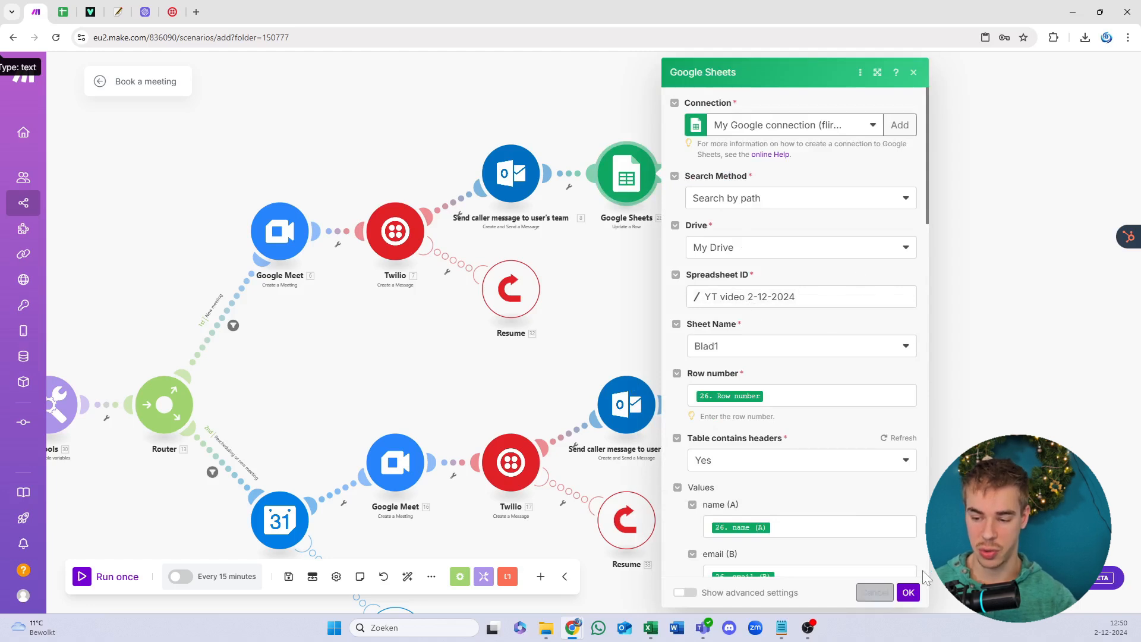
{"action": "left_click", "coordinate": [908, 592]}
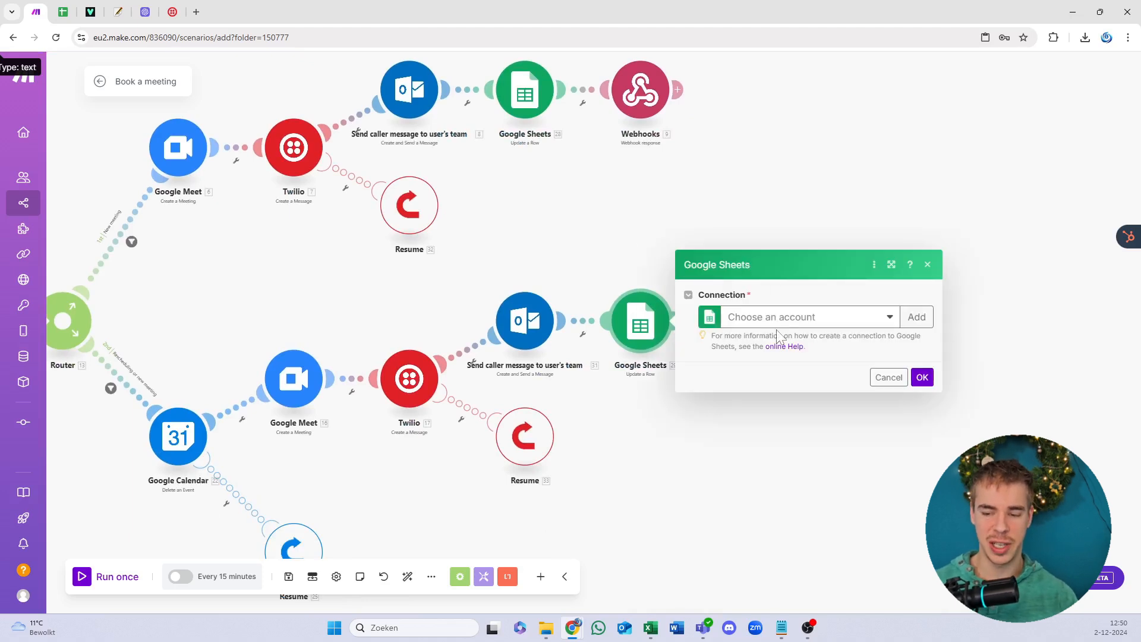
Step: Give the lower Update a Row module the same Google connection and 'YT video 2-12-2024' spreadsheet
{"action": "left_click", "coordinate": [780, 326]}
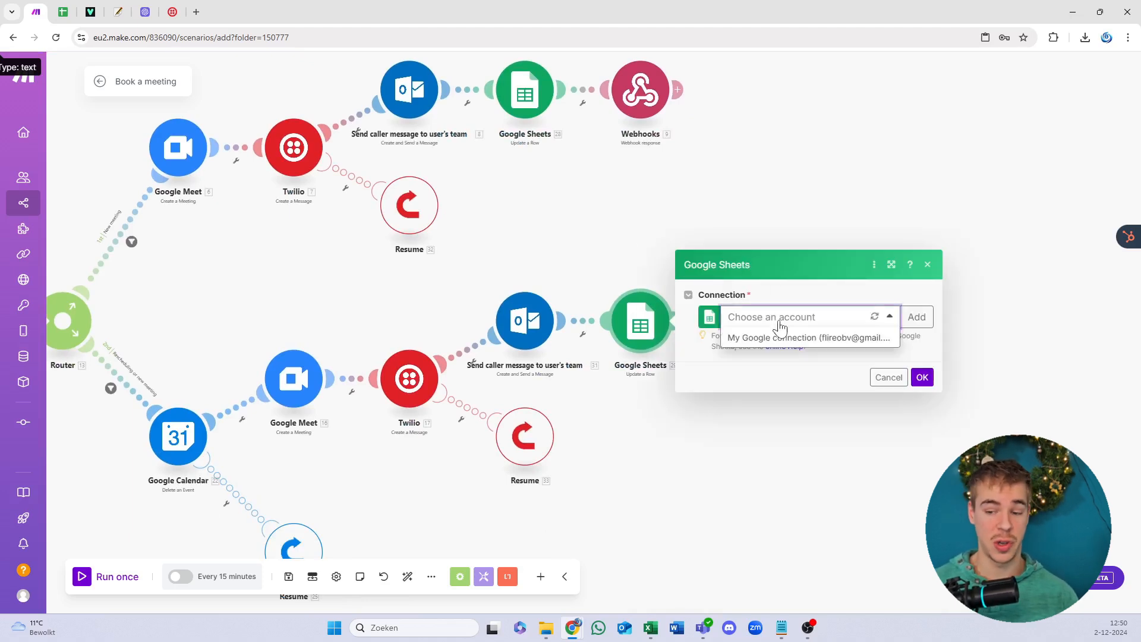
{"action": "left_click", "coordinate": [783, 336]}
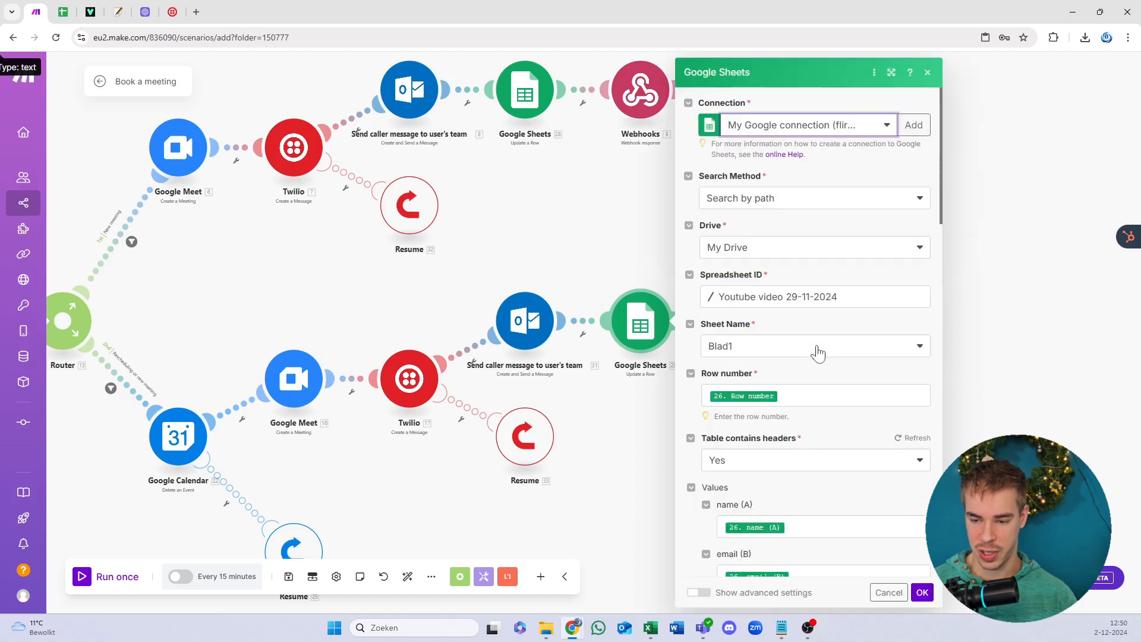
{"action": "left_click", "coordinate": [790, 306]}
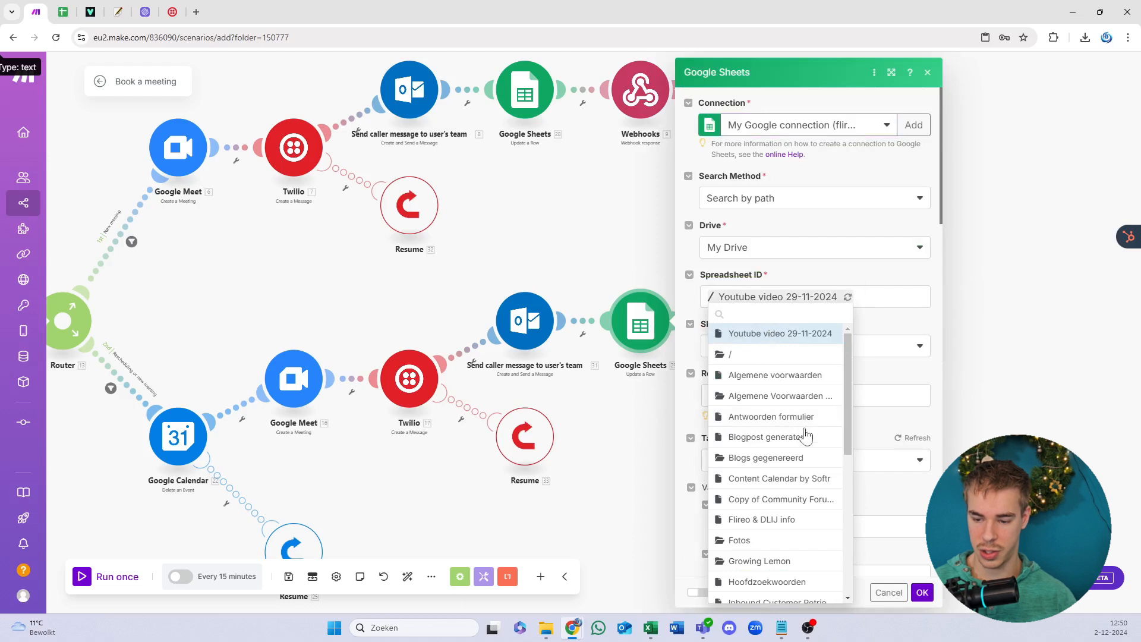
{"action": "scroll", "coordinate": [806, 437], "scroll_direction": "down", "scroll_amount": 5}
{"action": "left_click", "coordinate": [772, 594]}
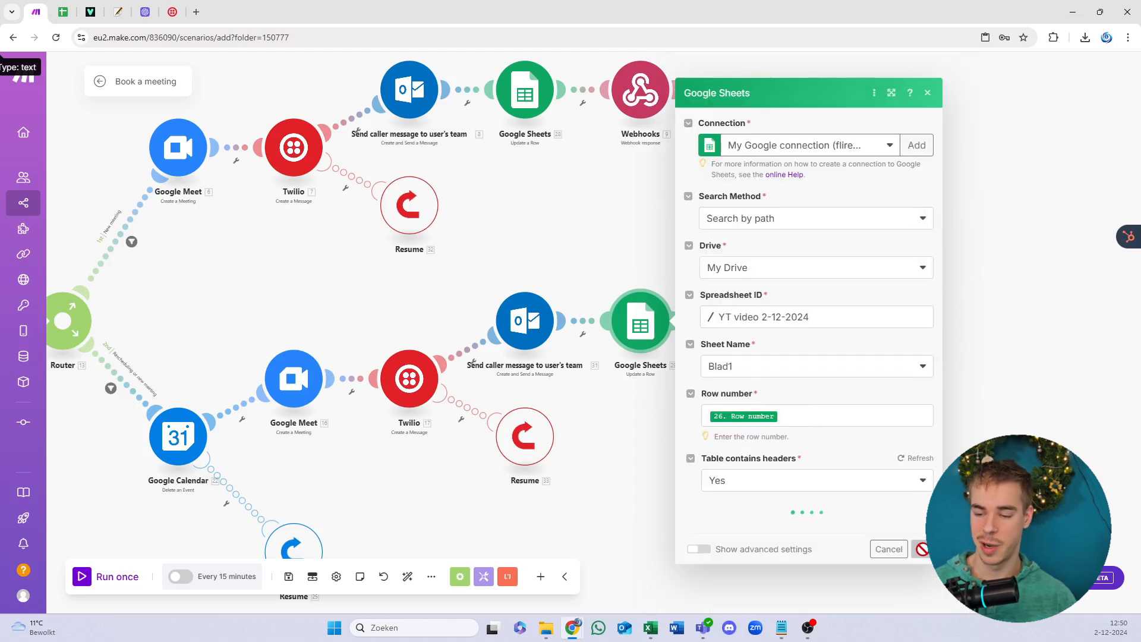
{"action": "scroll", "coordinate": [925, 562], "scroll_direction": "down", "scroll_amount": 8}
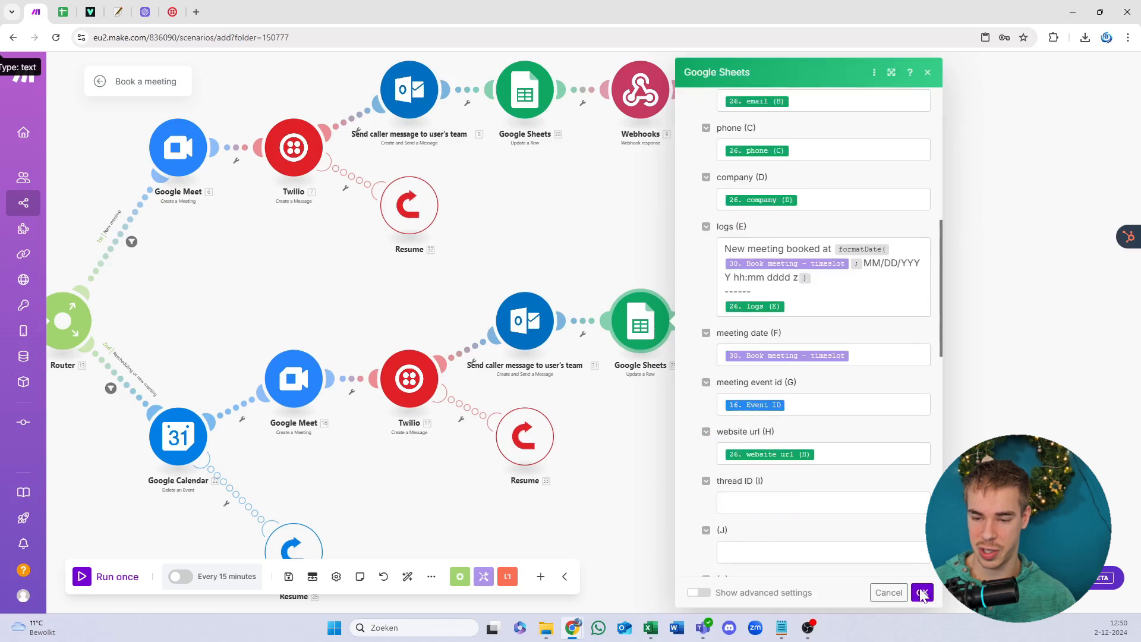
{"action": "left_click", "coordinate": [921, 593]}
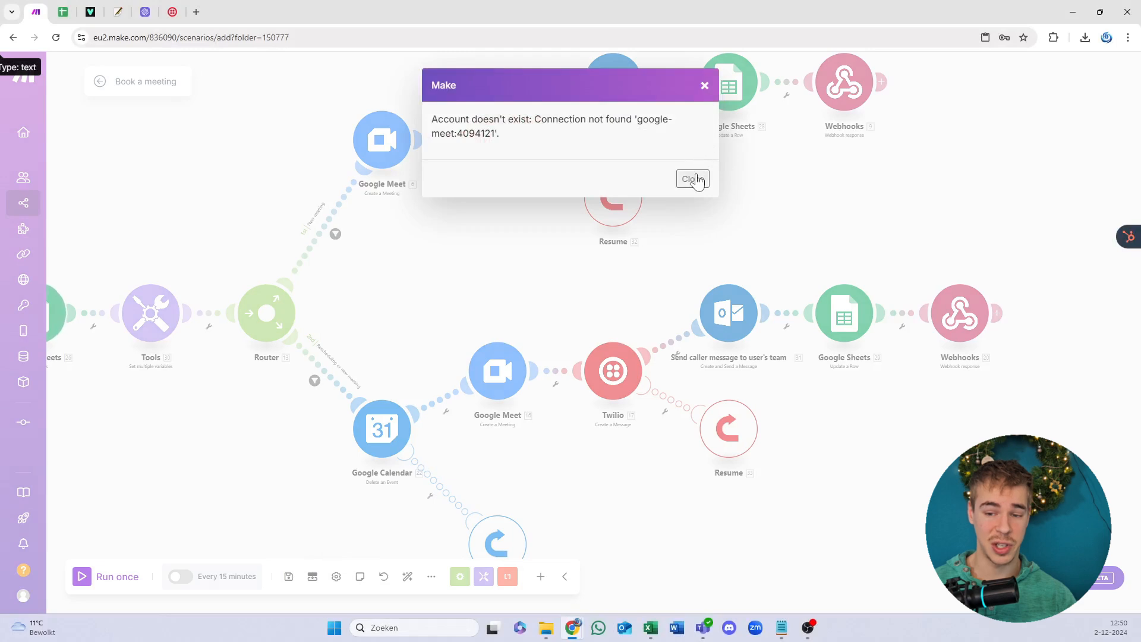
Step: Select My Google connection in the upper Google Meet module and continue to grant extra permissions
{"action": "left_click", "coordinate": [692, 179]}
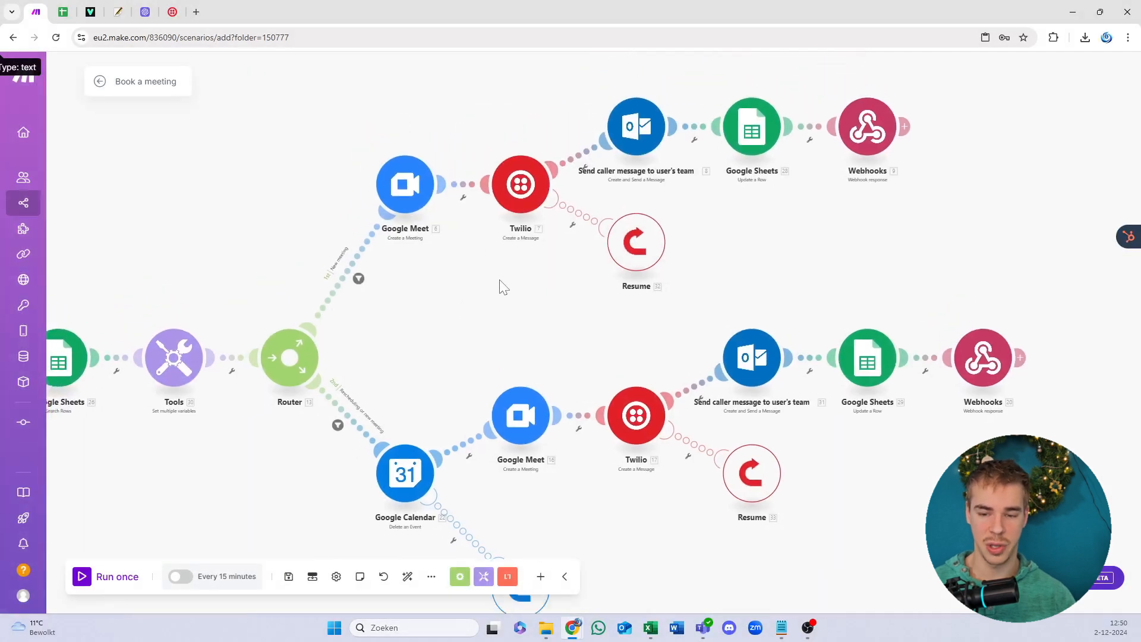
{"action": "left_click", "coordinate": [415, 206]}
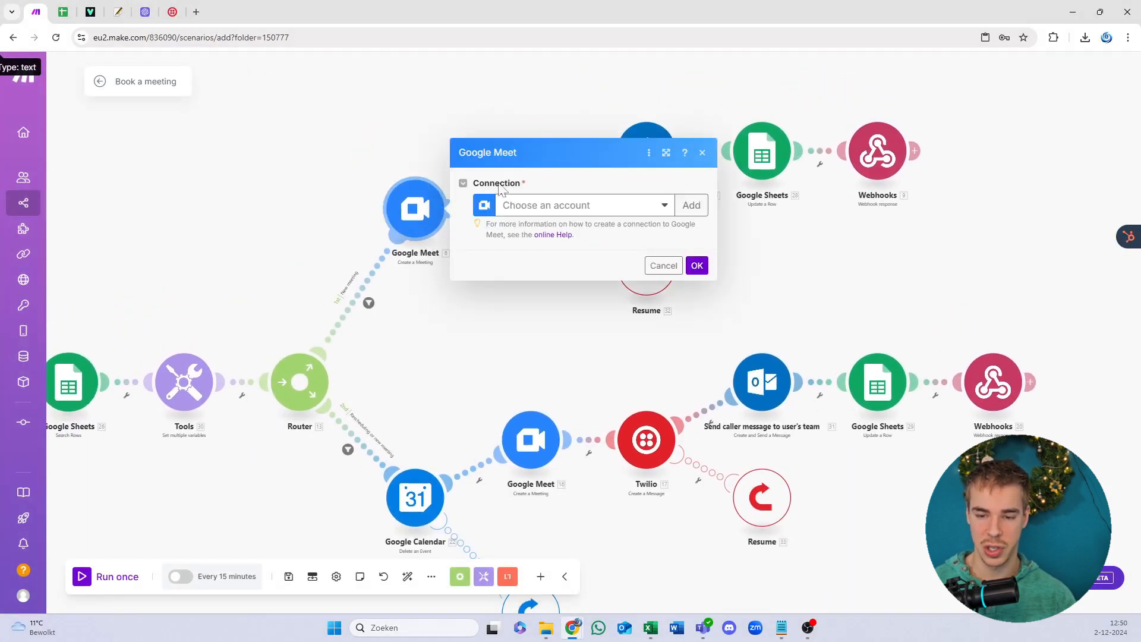
{"action": "left_click", "coordinate": [619, 209]}
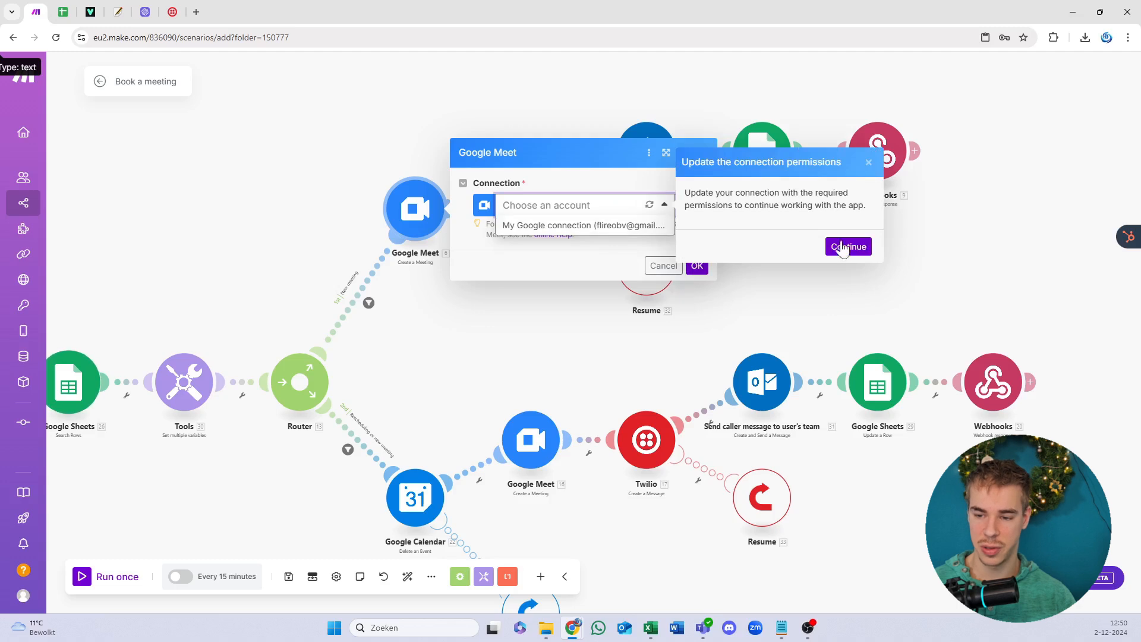
{"action": "left_click", "coordinate": [847, 246]}
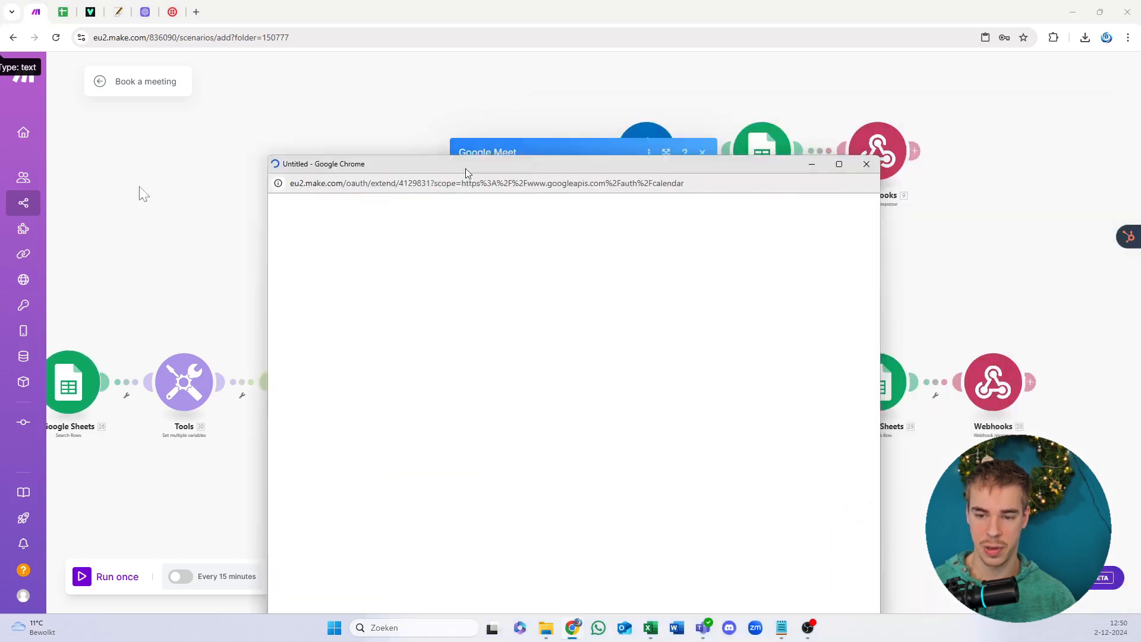
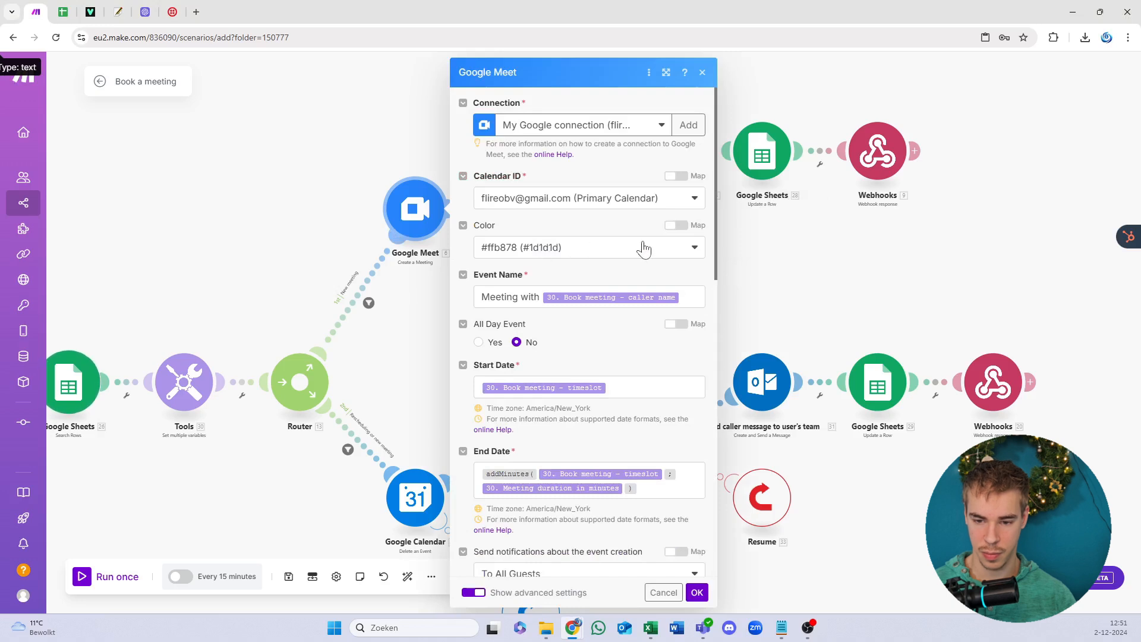
Step: Try the Flireo BV calendar, then set the upper Google Meet module back to the primary calendar and save
{"action": "scroll", "coordinate": [643, 250], "scroll_direction": "down", "scroll_amount": 1}
{"action": "left_click", "coordinate": [563, 143]}
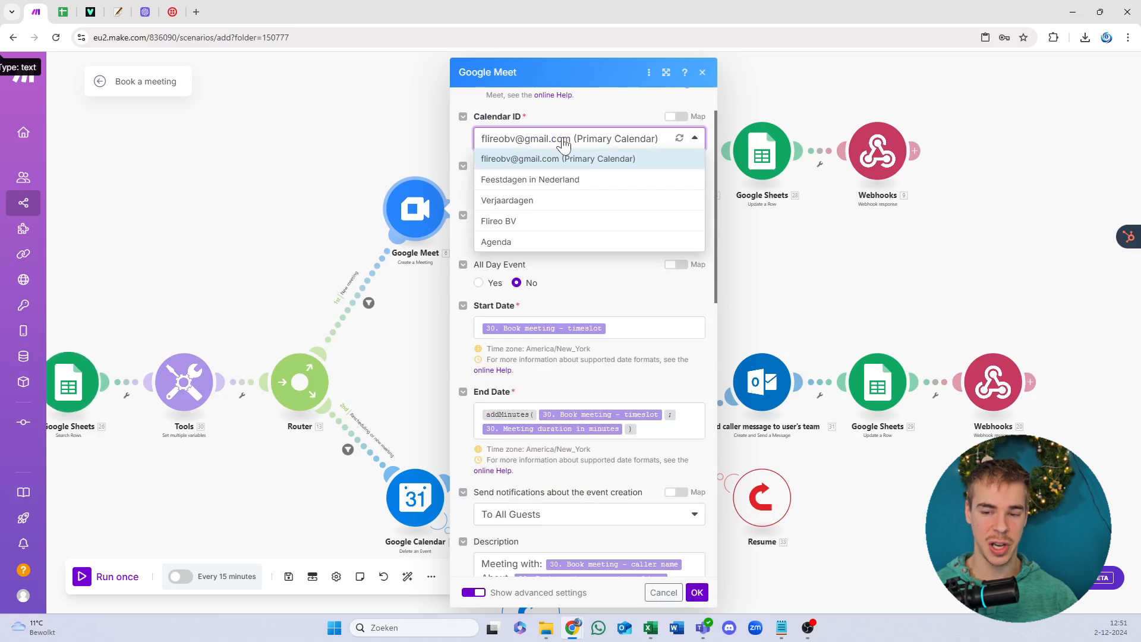
{"action": "left_click", "coordinate": [678, 118]}
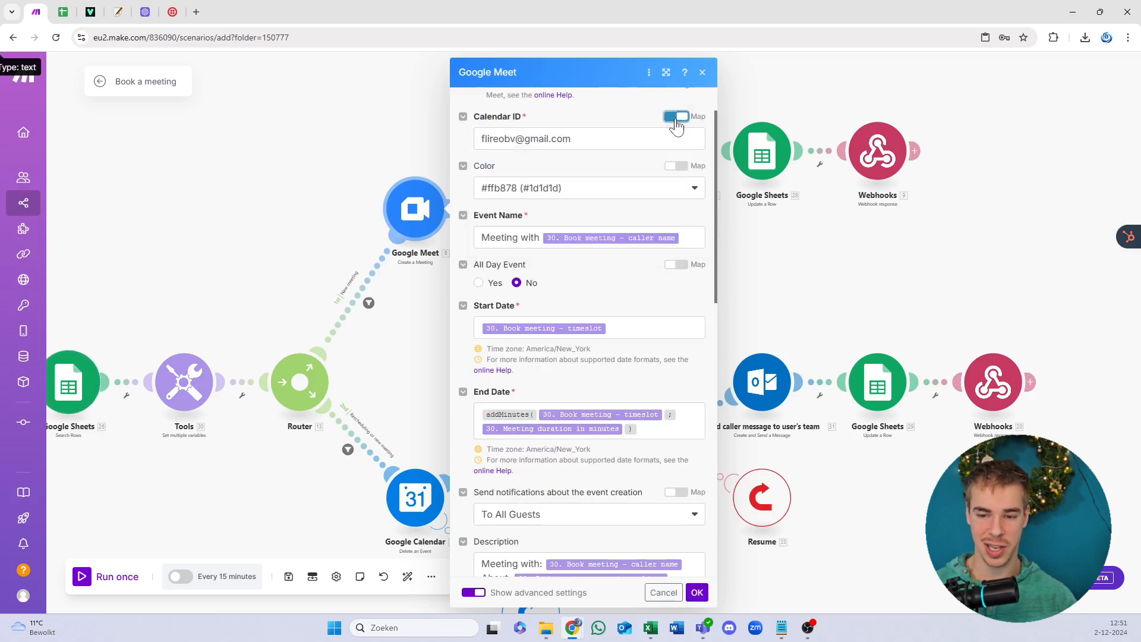
{"action": "left_click", "coordinate": [676, 117]}
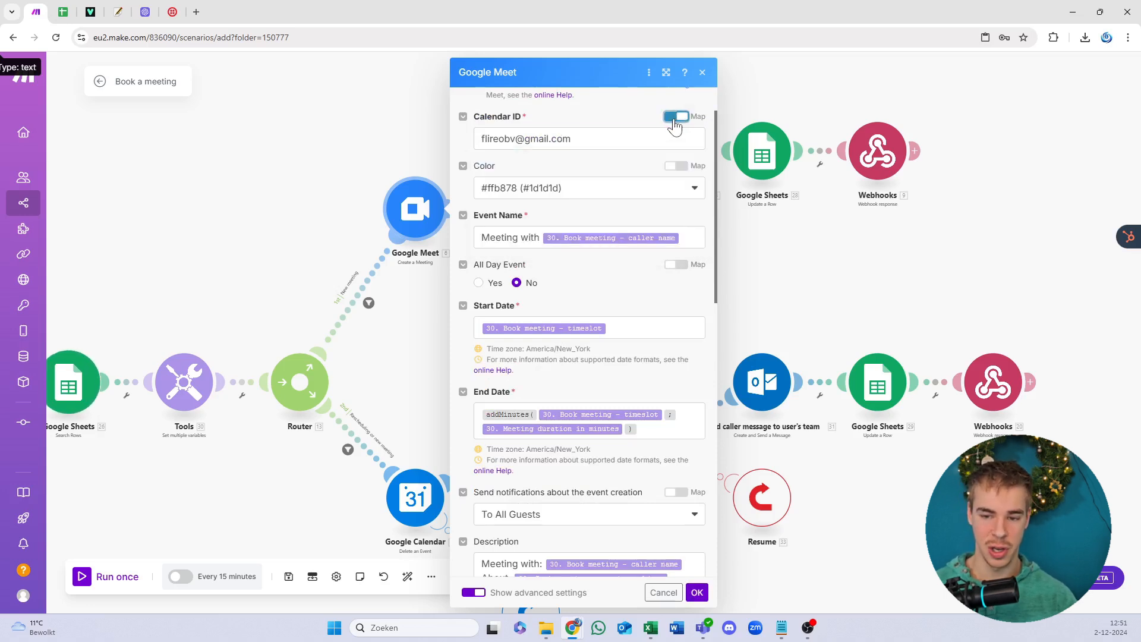
{"action": "left_click", "coordinate": [585, 141]}
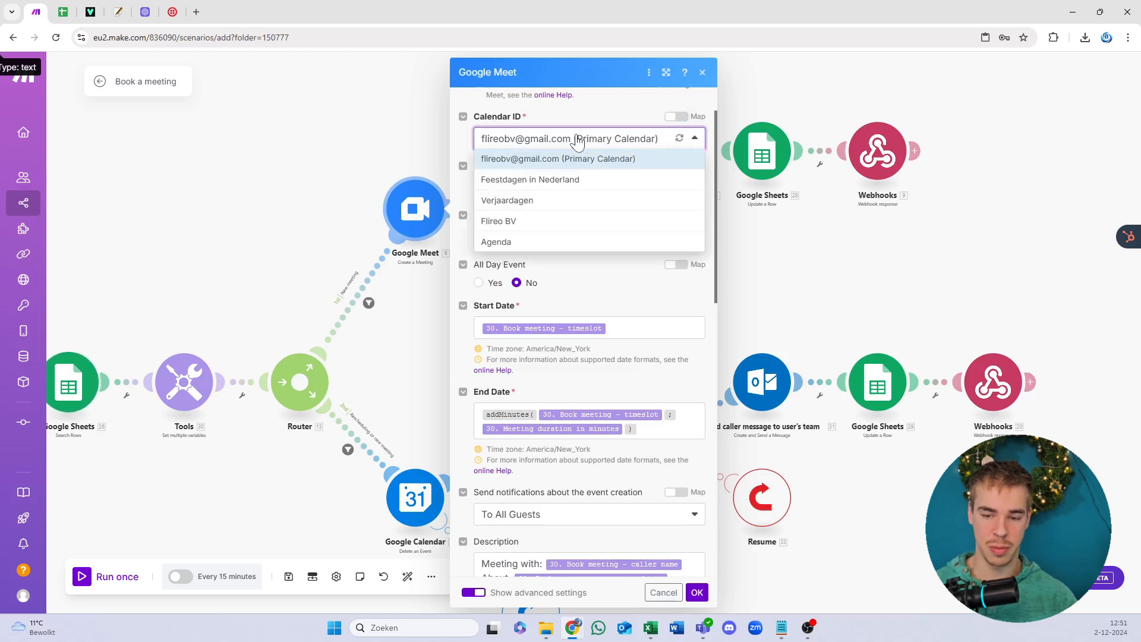
{"action": "left_click", "coordinate": [540, 222]}
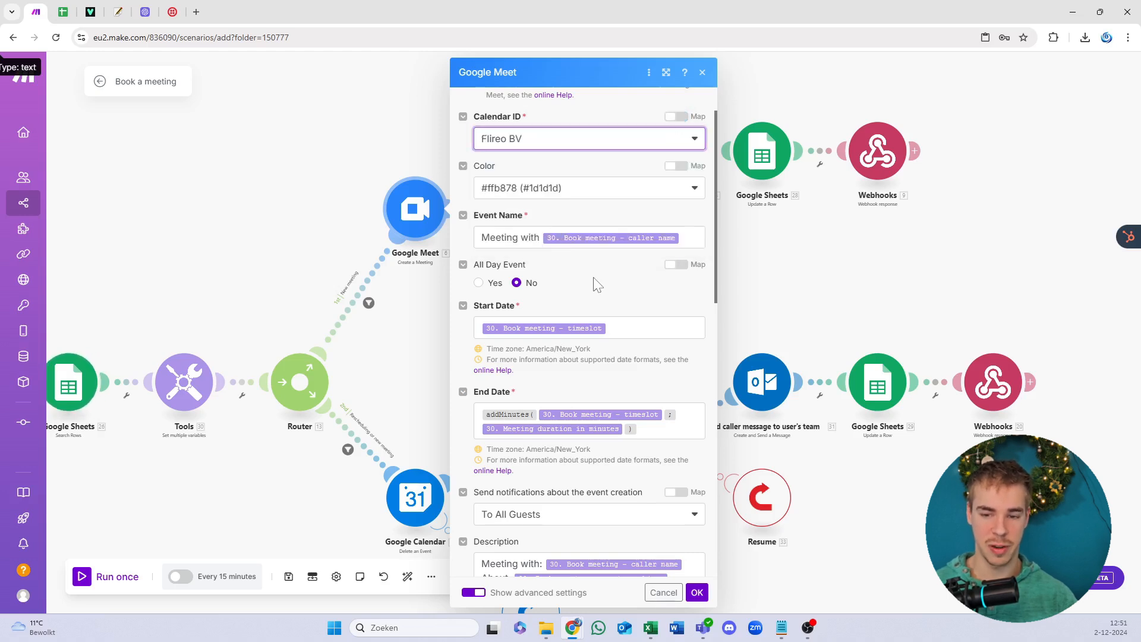
{"action": "left_click", "coordinate": [601, 149]}
{"action": "left_click", "coordinate": [585, 160]}
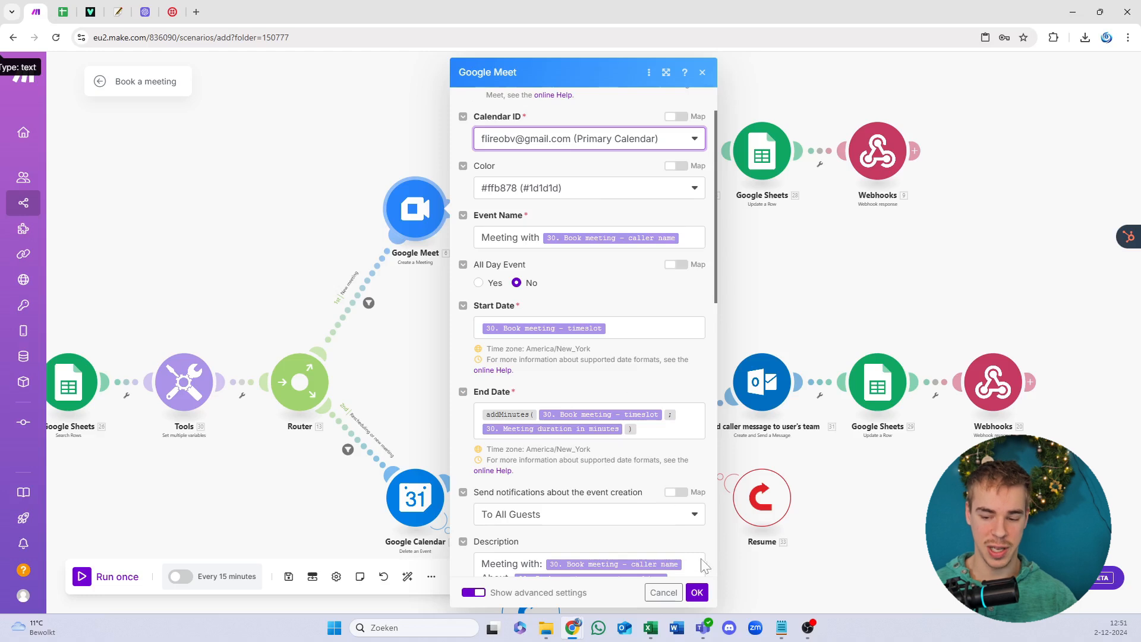
{"action": "left_click", "coordinate": [697, 592]}
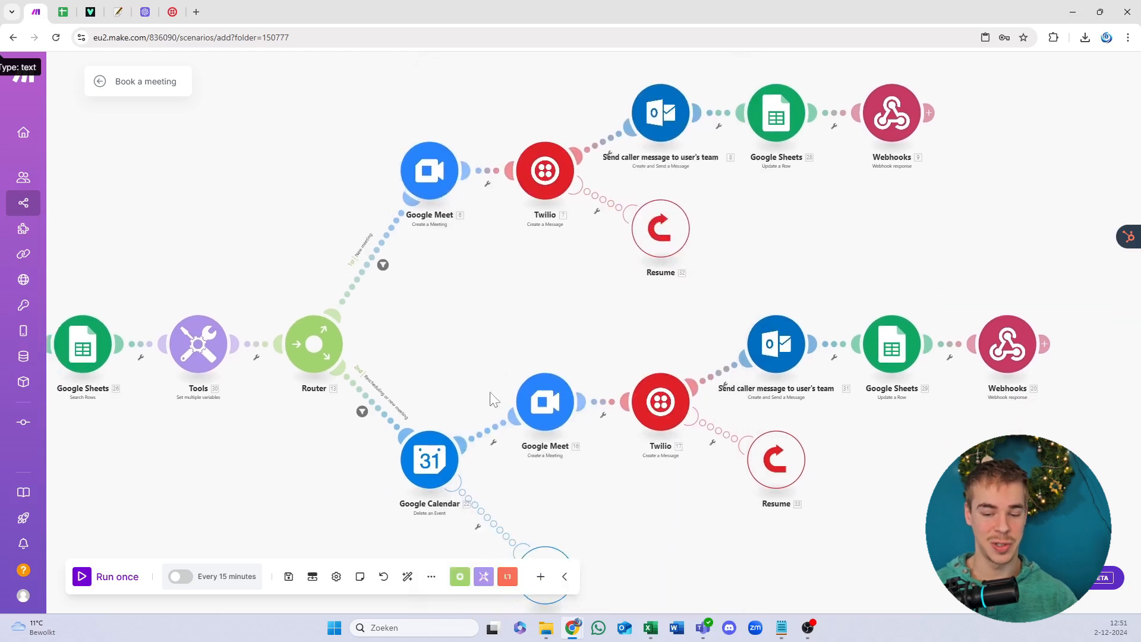
Step: Link the Google Calendar module to My Google connection and save it
{"action": "left_click", "coordinate": [428, 464]}
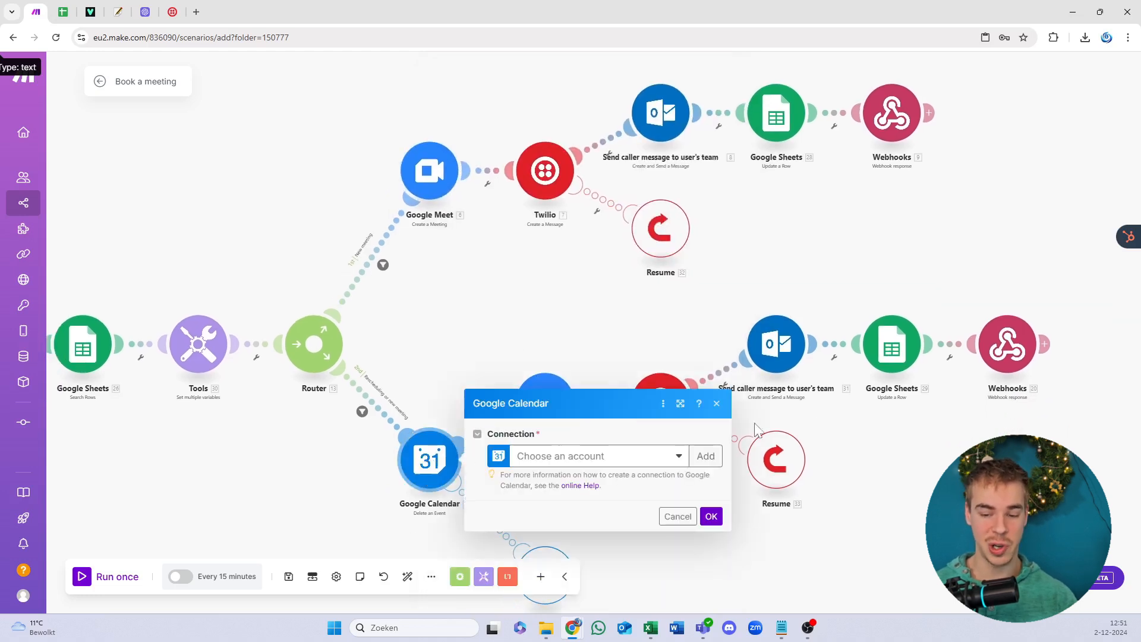
{"action": "left_click", "coordinate": [666, 457]}
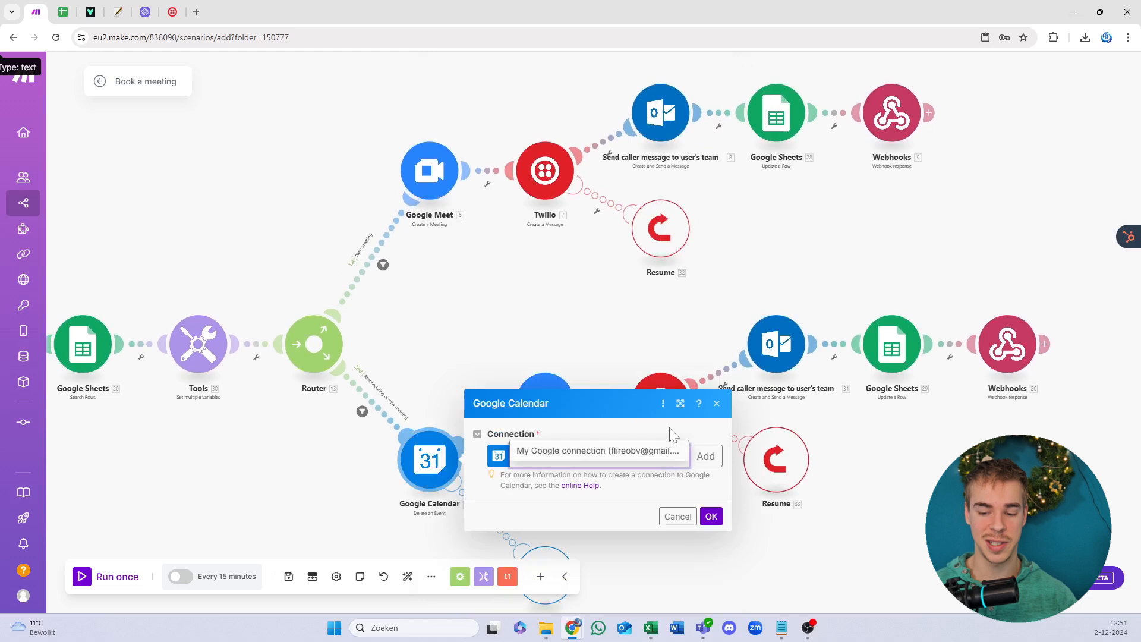
{"action": "left_click", "coordinate": [653, 457]}
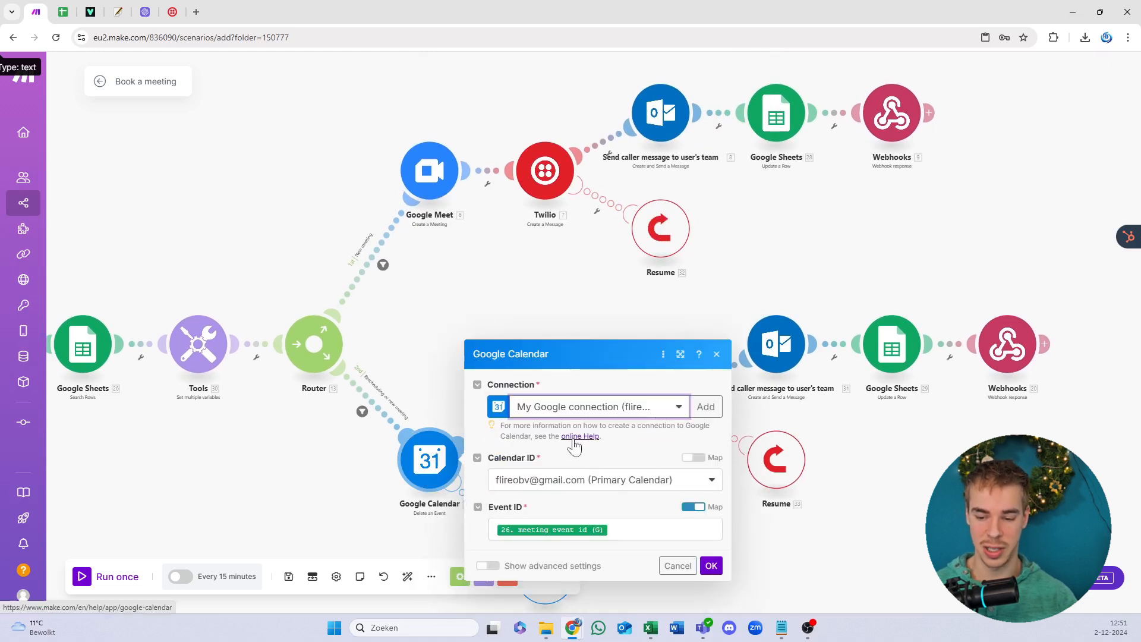
{"action": "left_click", "coordinate": [712, 566]}
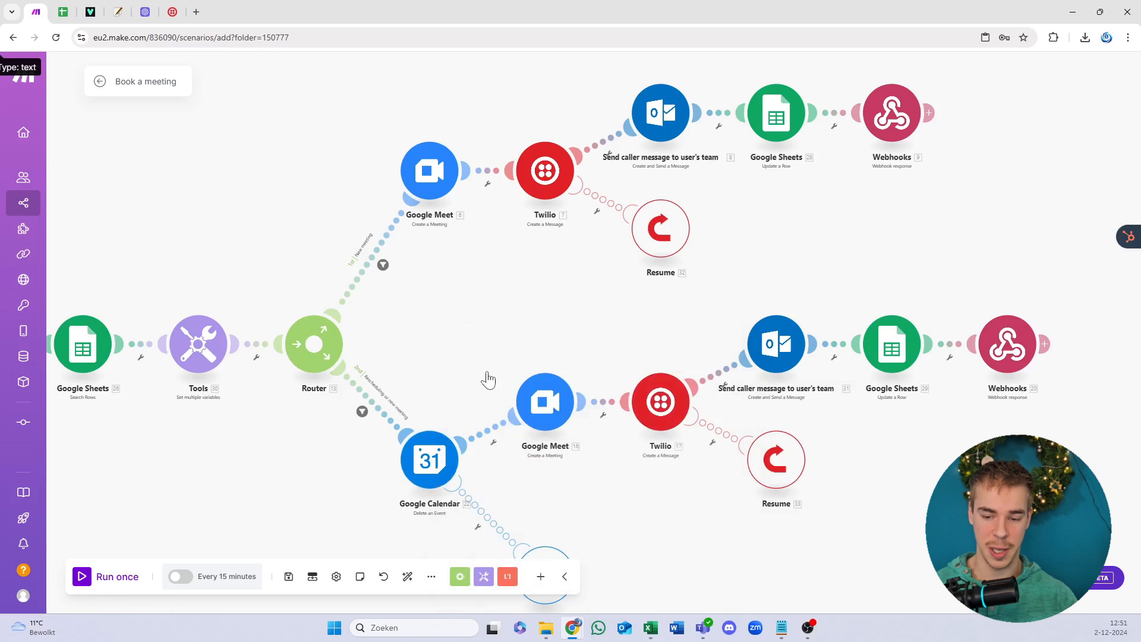
Step: Give the lower Google Meet module My Google connection and save its settings
{"action": "left_click", "coordinate": [485, 397]}
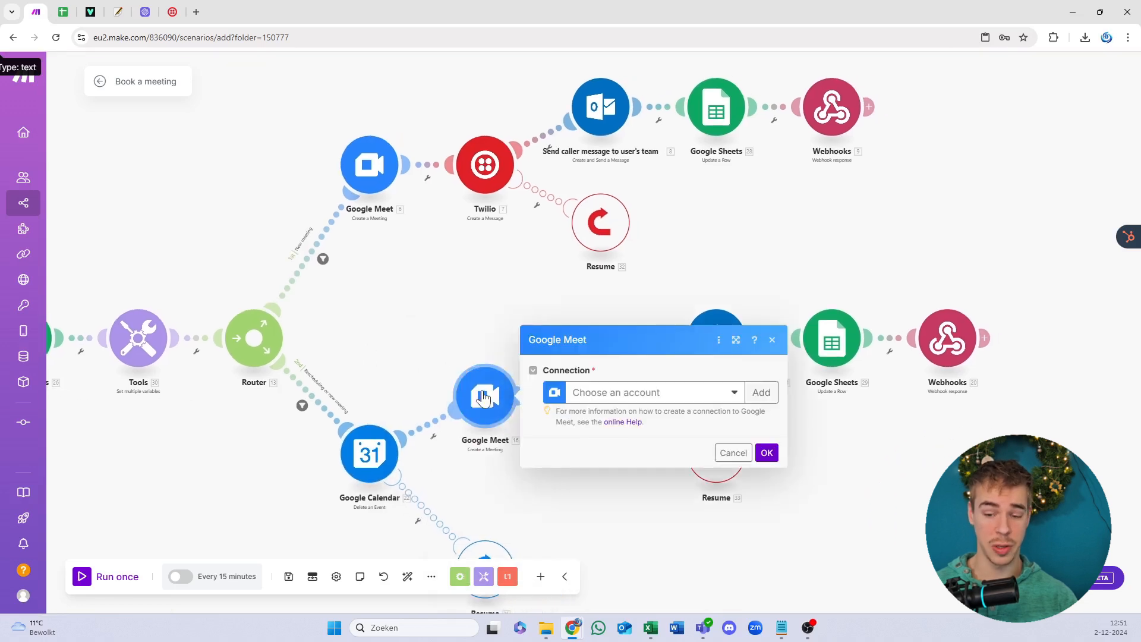
{"action": "left_click", "coordinate": [666, 391]}
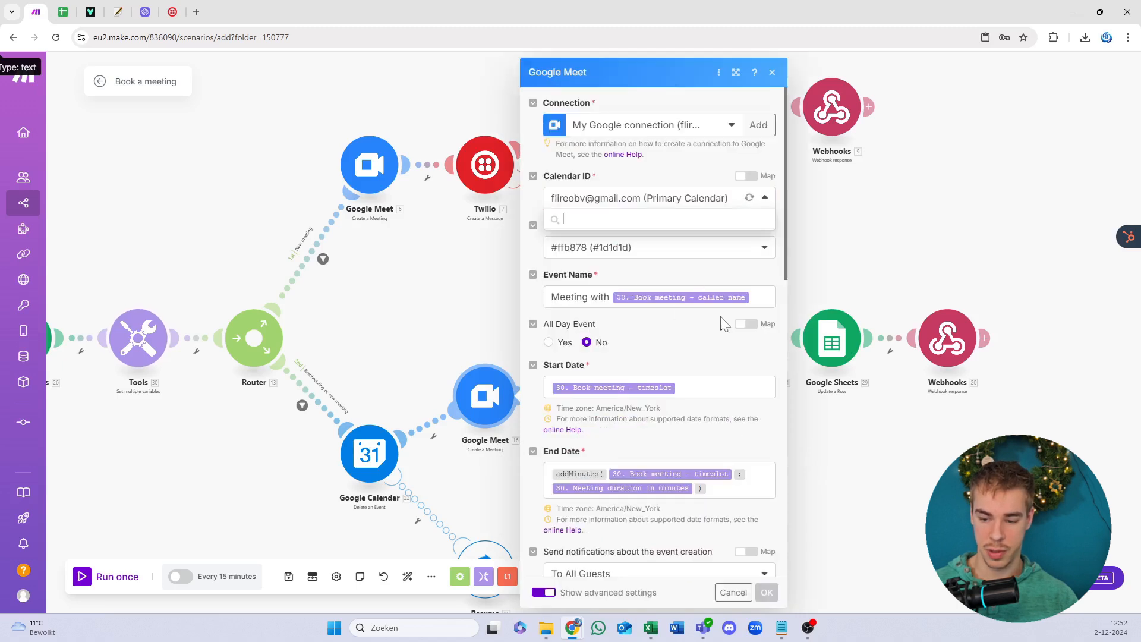
{"action": "left_click", "coordinate": [767, 592]}
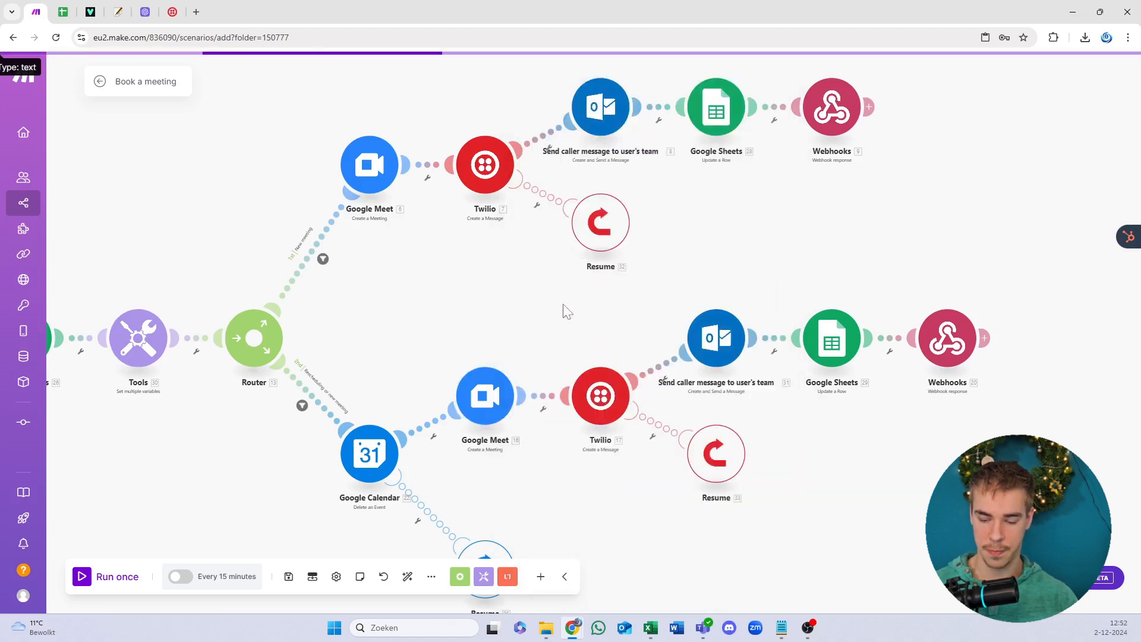
{"action": "left_click", "coordinate": [532, 121]}
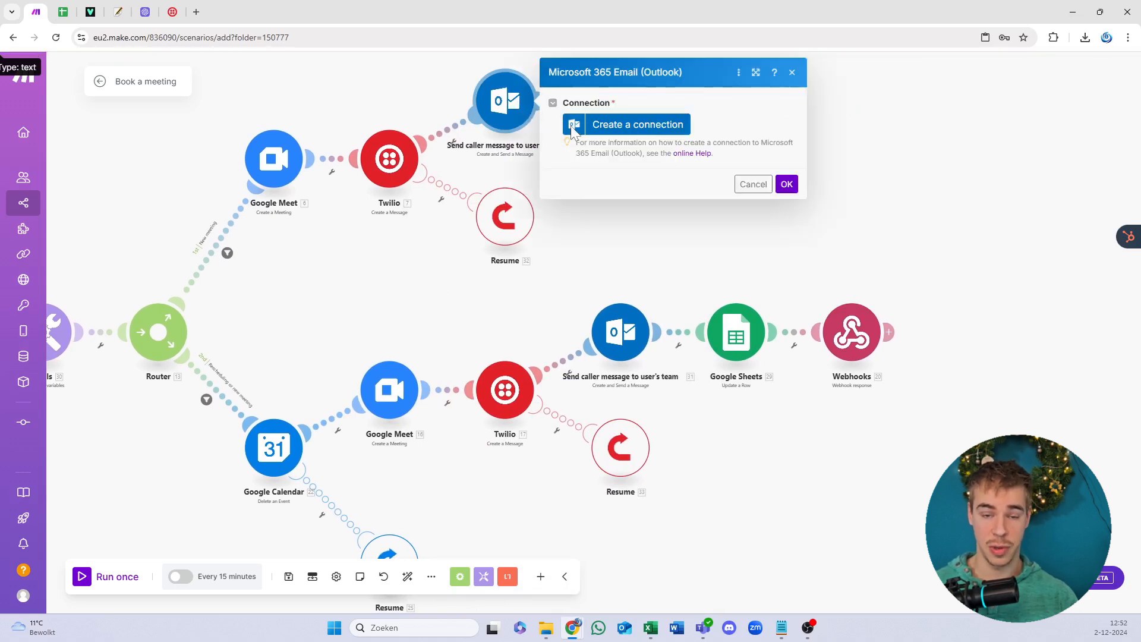
Step: Create and authorize a new Microsoft 365 connection for the upper Outlook email module and save it
{"action": "left_click", "coordinate": [613, 129]}
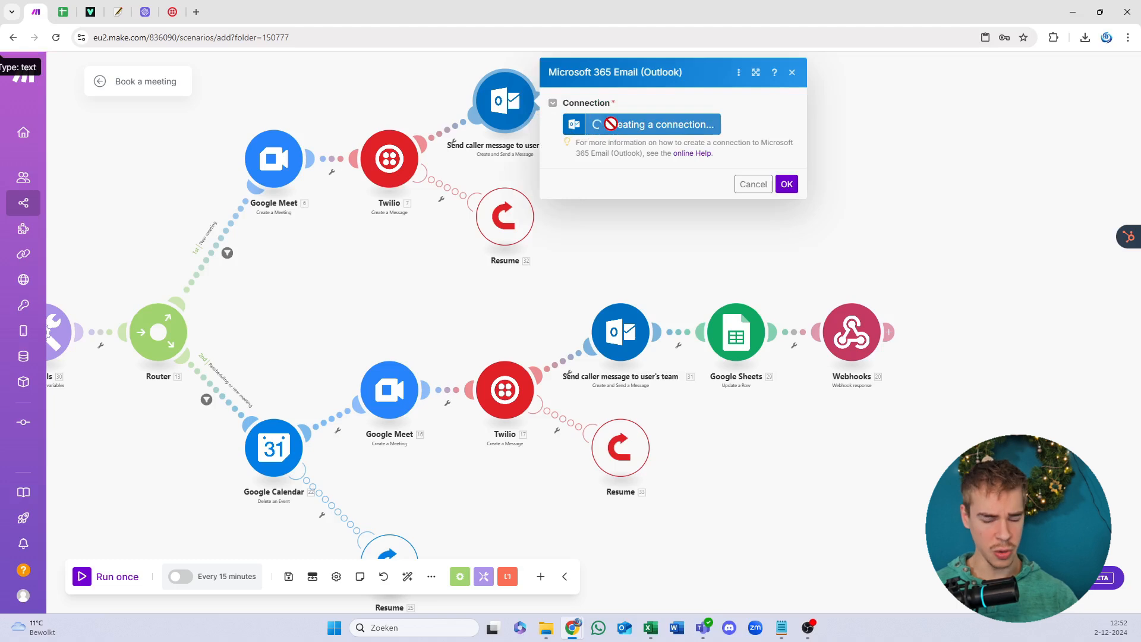
{"action": "left_click", "coordinate": [965, 263]}
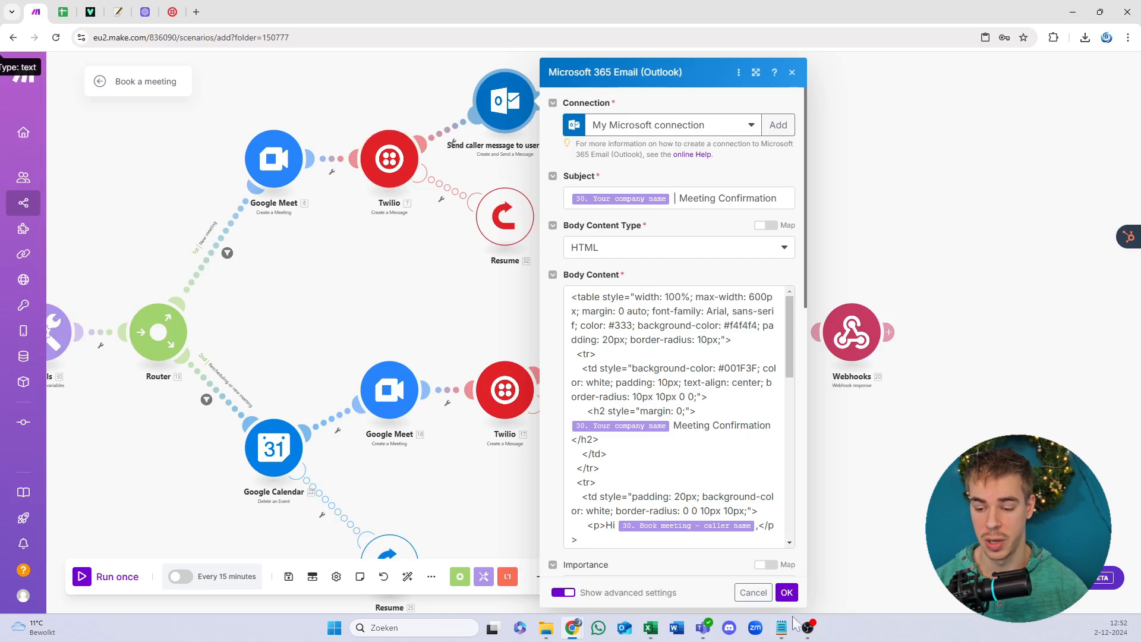
{"action": "mouse_move", "coordinate": [778, 632]}
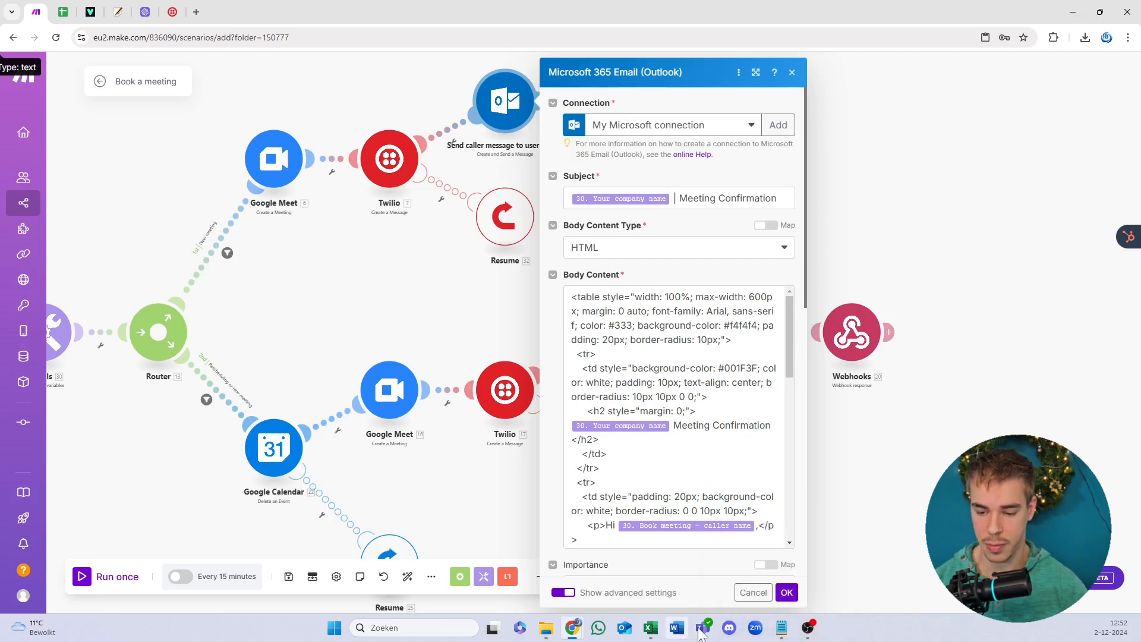
{"action": "mouse_move", "coordinate": [702, 635]}
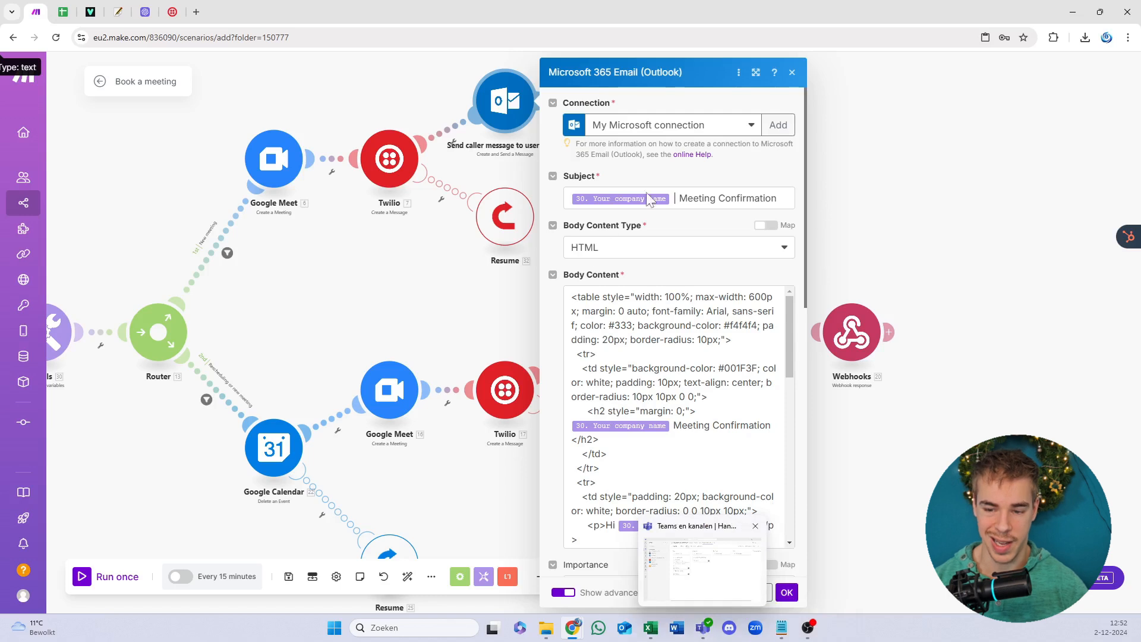
{"action": "left_click", "coordinate": [785, 593]}
{"action": "scroll", "coordinate": [542, 172], "scroll_direction": "up", "scroll_amount": 5}
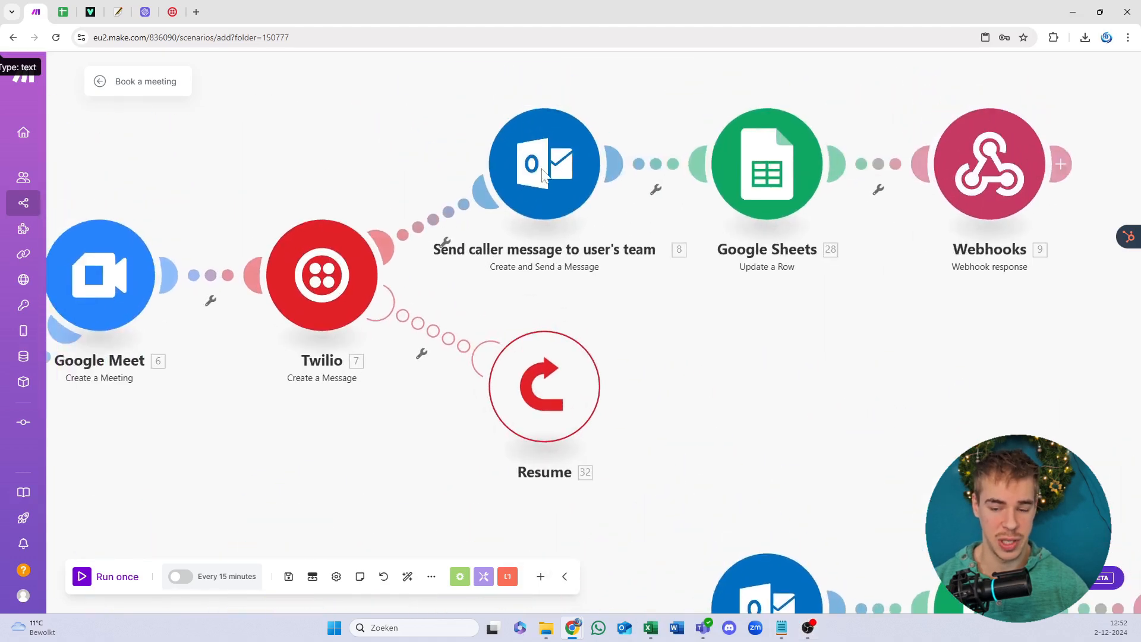
{"action": "left_click", "coordinate": [630, 319]}
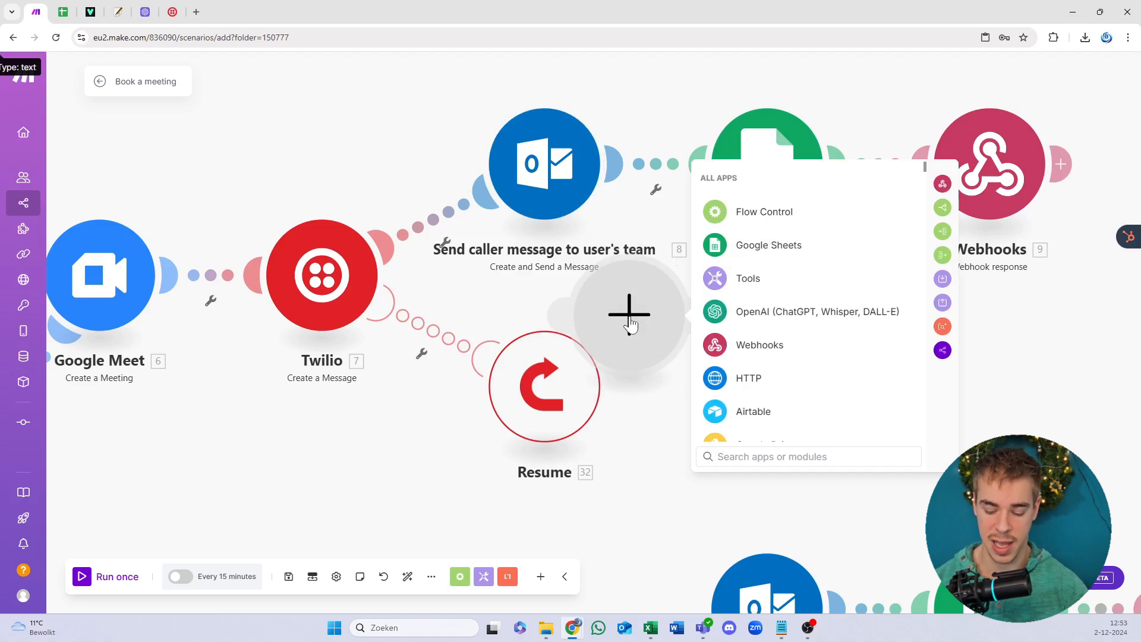
{"action": "type", "text": "mail"}
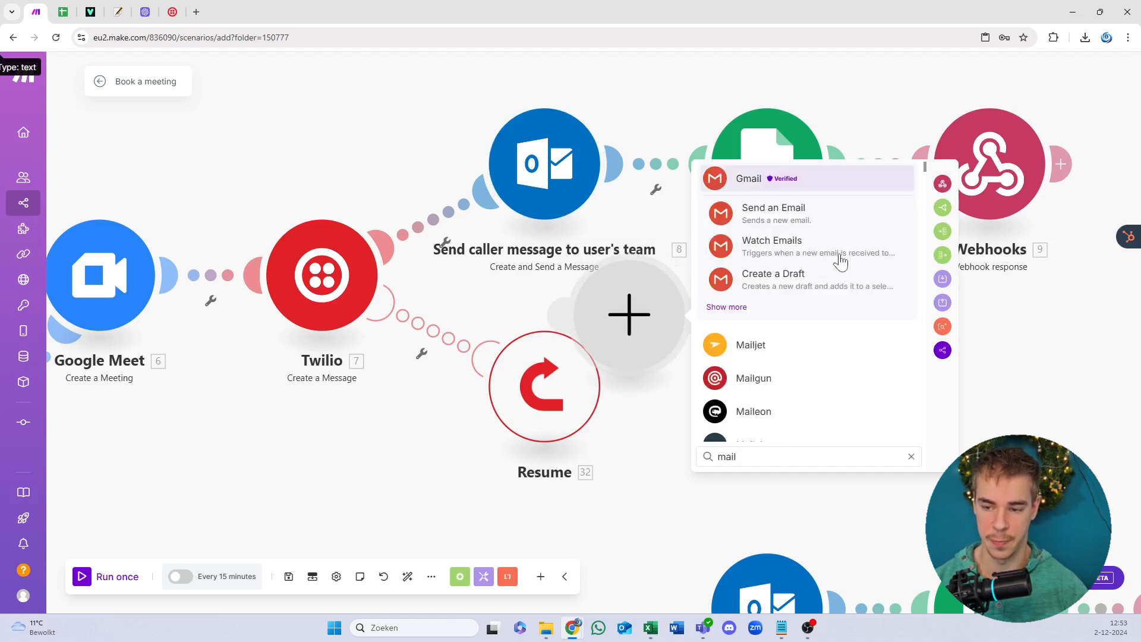
{"action": "left_click", "coordinate": [781, 215]}
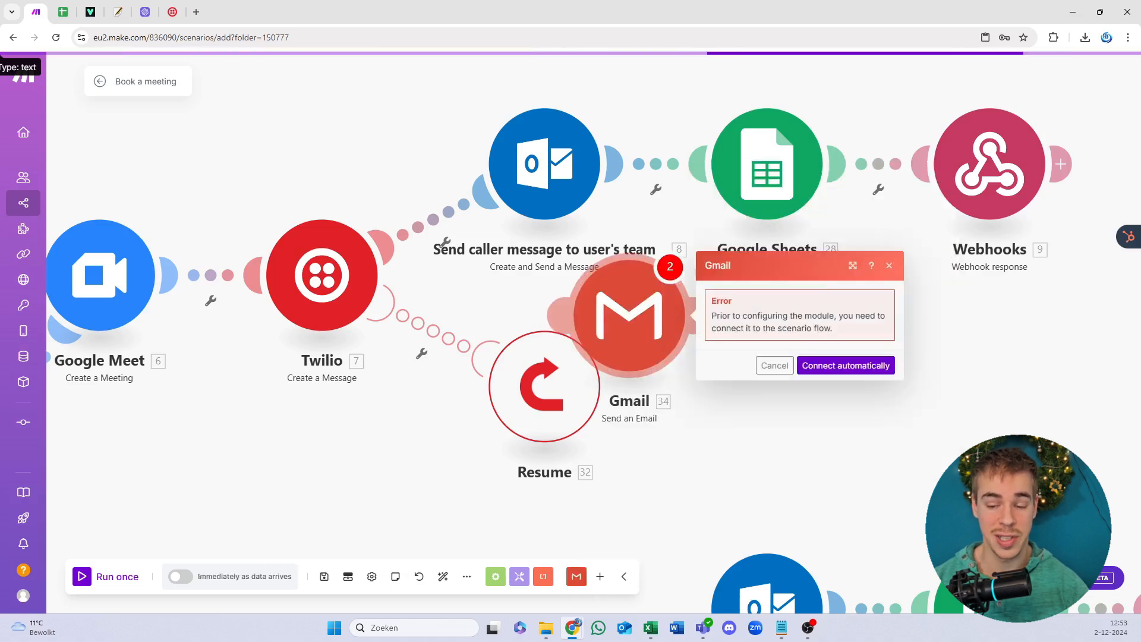
{"action": "right_click", "coordinate": [660, 323]}
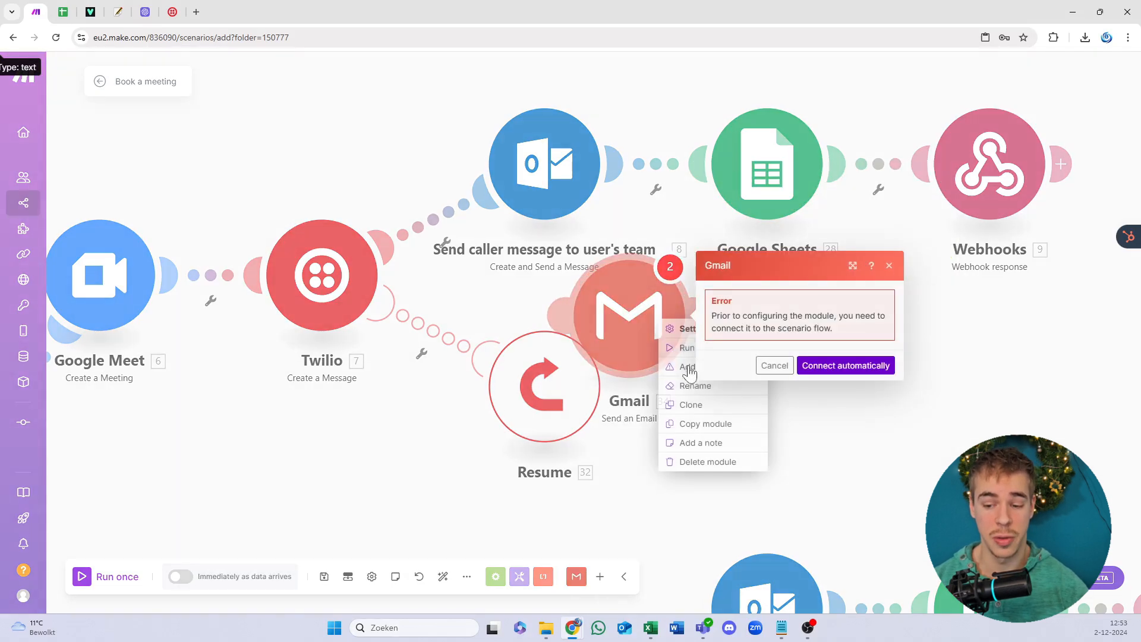
{"action": "left_click", "coordinate": [570, 161]}
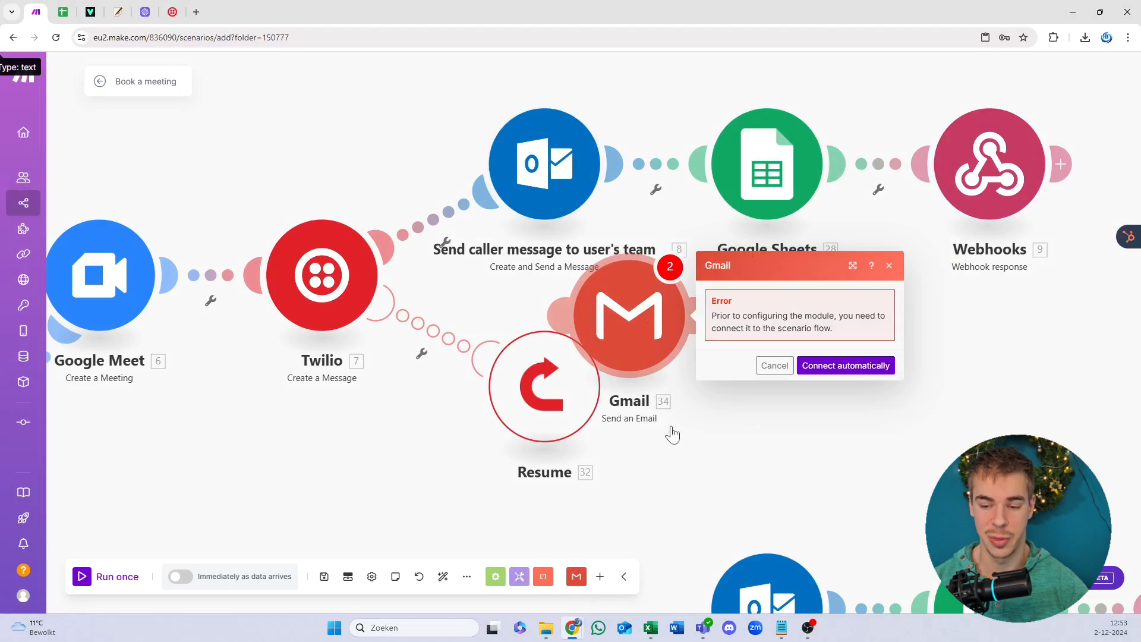
{"action": "right_click", "coordinate": [653, 327]}
{"action": "left_click", "coordinate": [690, 468]}
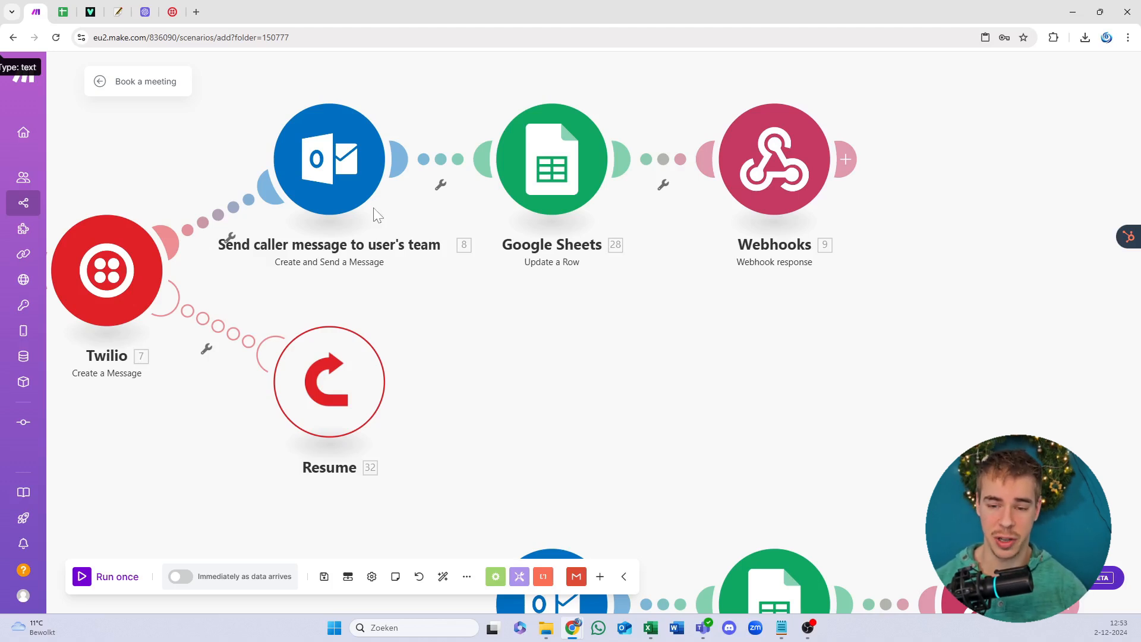
Step: Give the lower Outlook module the existing Microsoft connection, then save the scenario and dismiss the Twilio error
{"action": "right_click", "coordinate": [327, 173]}
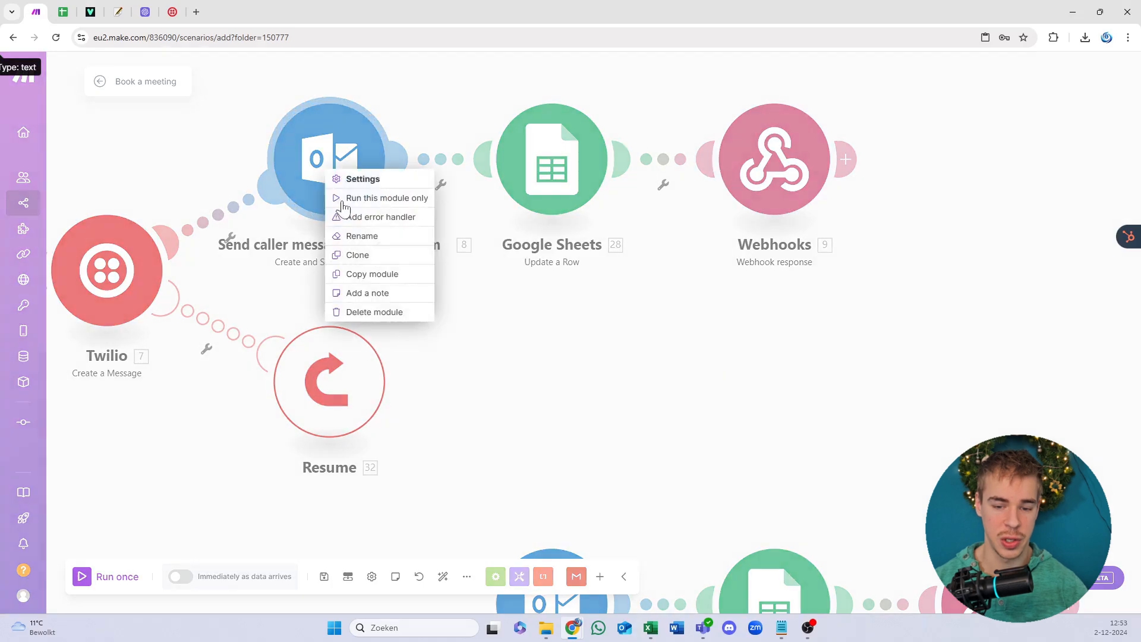
{"action": "left_click", "coordinate": [287, 294]}
{"action": "scroll", "coordinate": [454, 297], "scroll_direction": "down", "scroll_amount": 3}
{"action": "left_click_drag", "start_coordinate": [445, 287], "coordinate": [495, 228]}
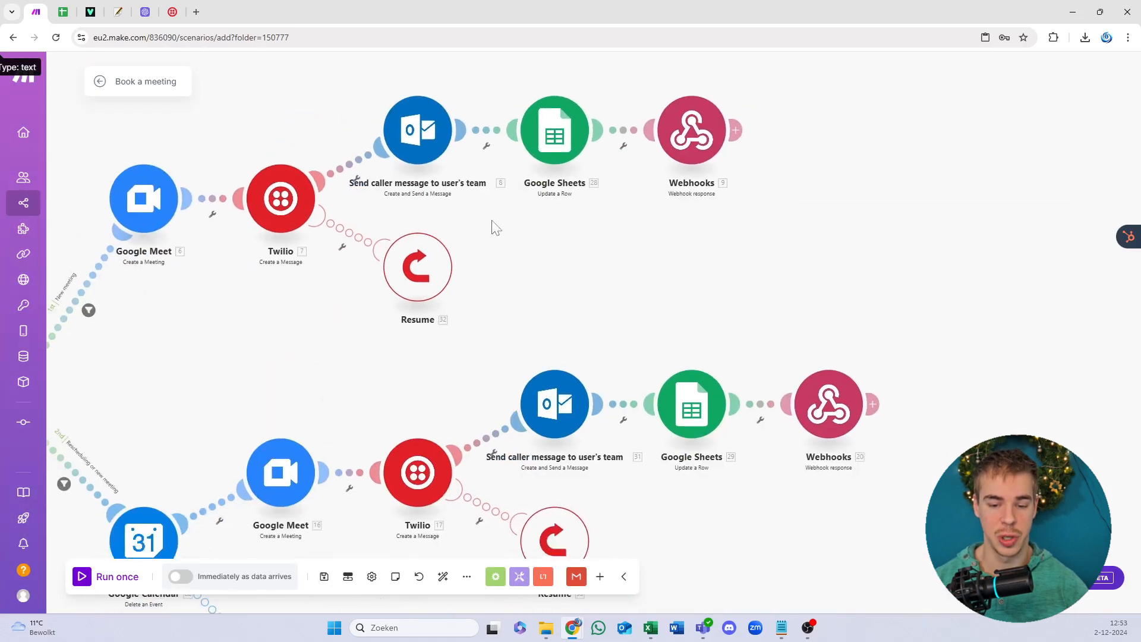
{"action": "left_click", "coordinate": [555, 410]}
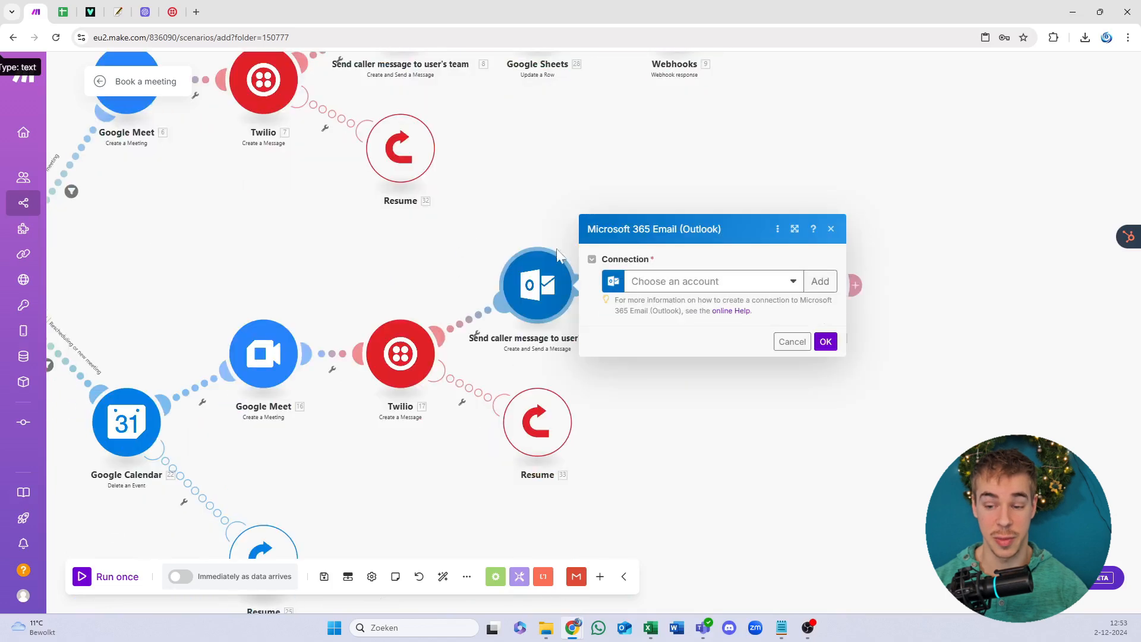
{"action": "left_click", "coordinate": [703, 282]}
{"action": "left_click", "coordinate": [703, 307]}
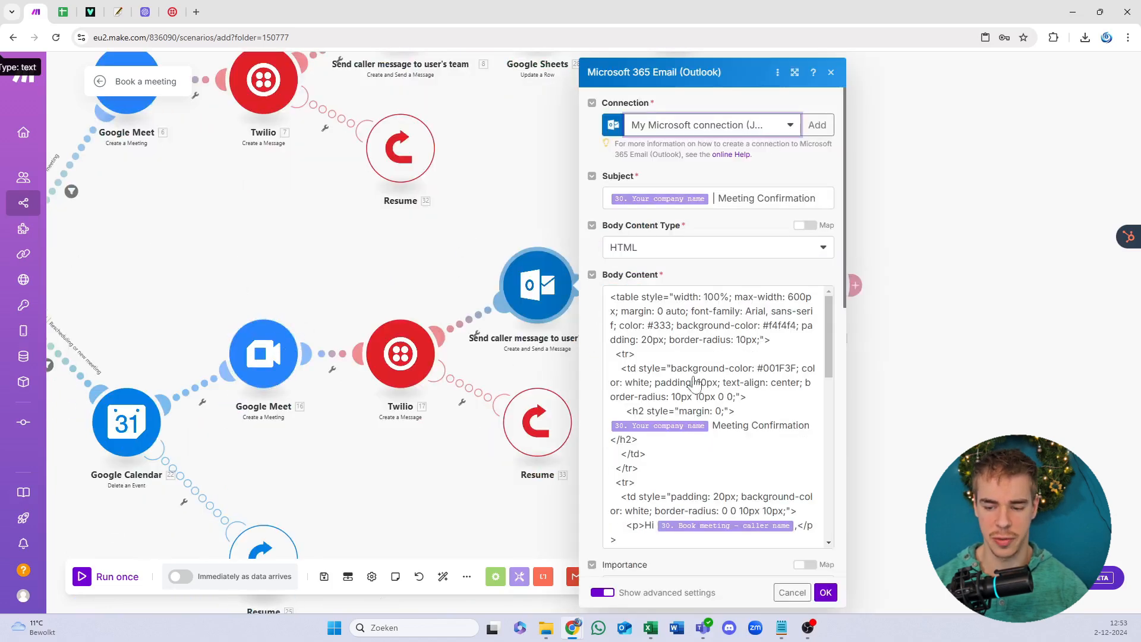
{"action": "left_click", "coordinate": [826, 591]}
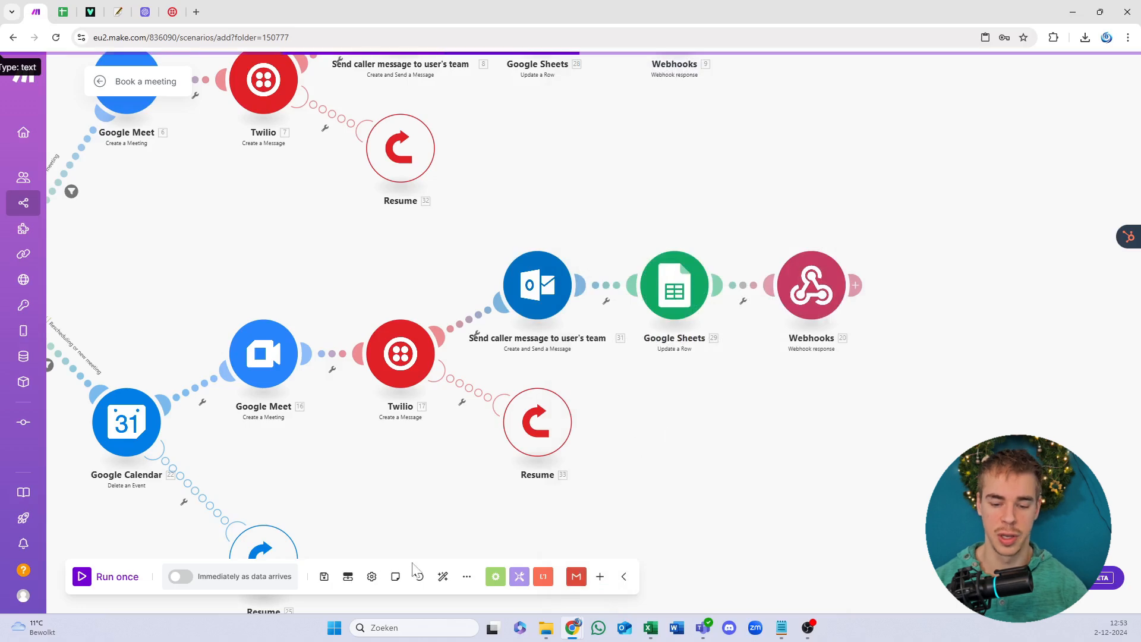
{"action": "left_click", "coordinate": [323, 577]}
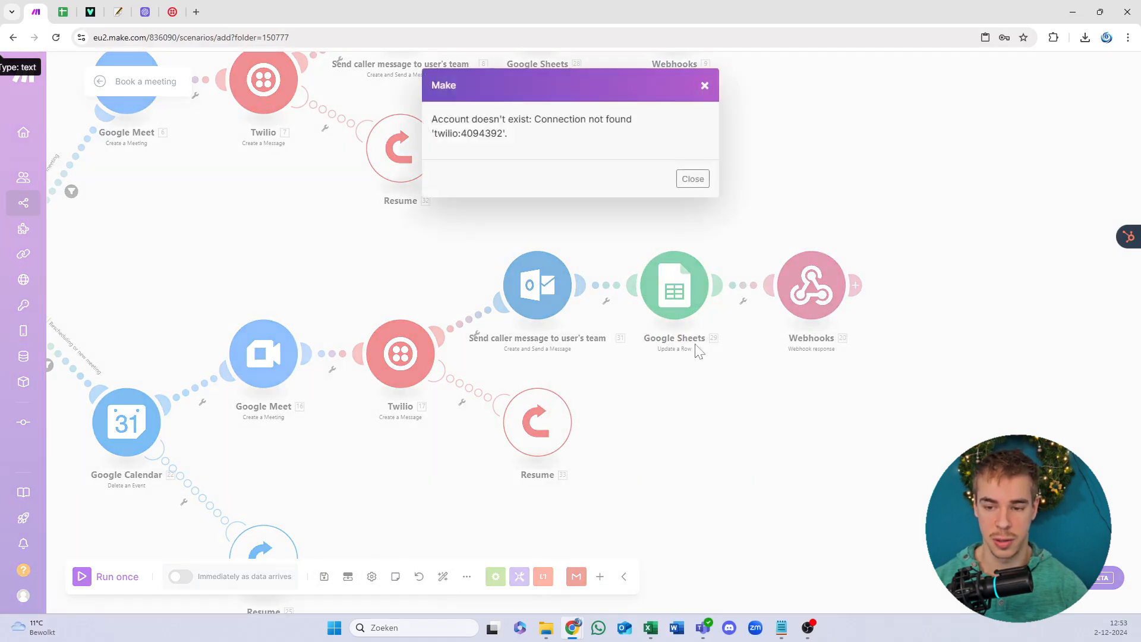
{"action": "left_click", "coordinate": [690, 180]}
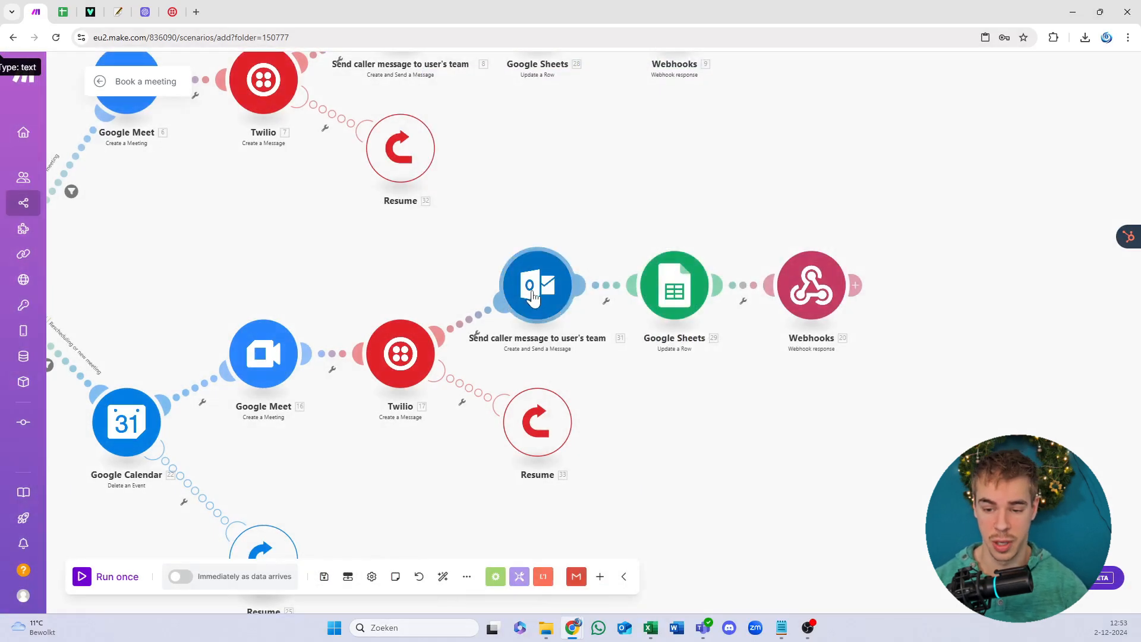
Step: Copy the entire HTML Body Content of the Outlook meeting-confirmation email
{"action": "left_click", "coordinate": [532, 297]}
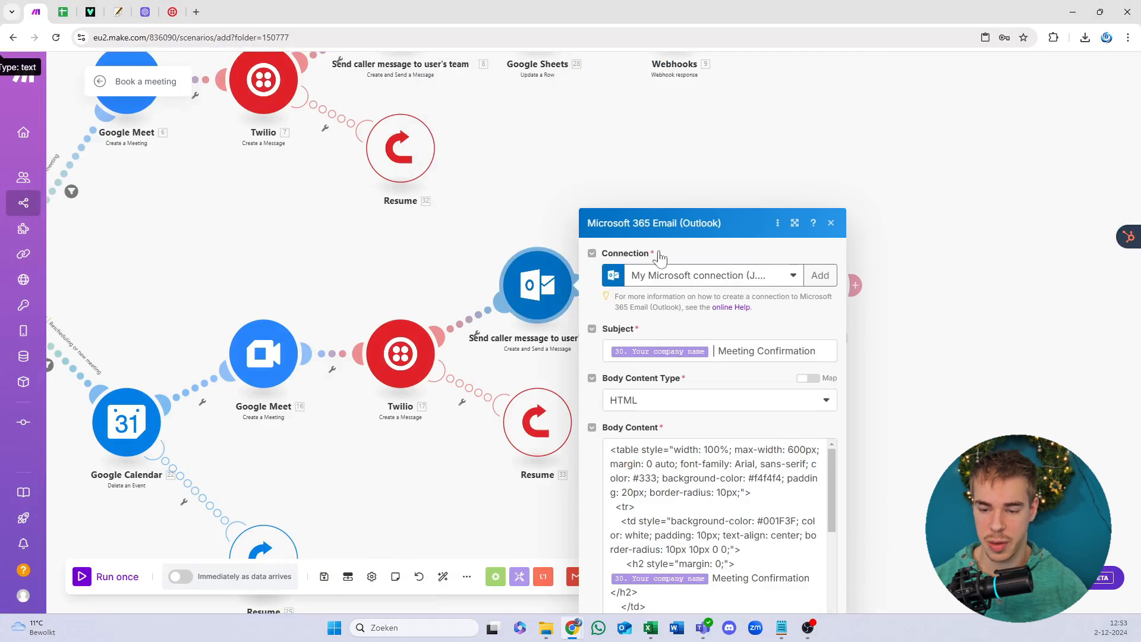
{"action": "scroll", "coordinate": [823, 363], "scroll_direction": "down", "scroll_amount": 5}
{"action": "left_click", "coordinate": [731, 250]}
{"action": "key", "text": "ctrl+a"}
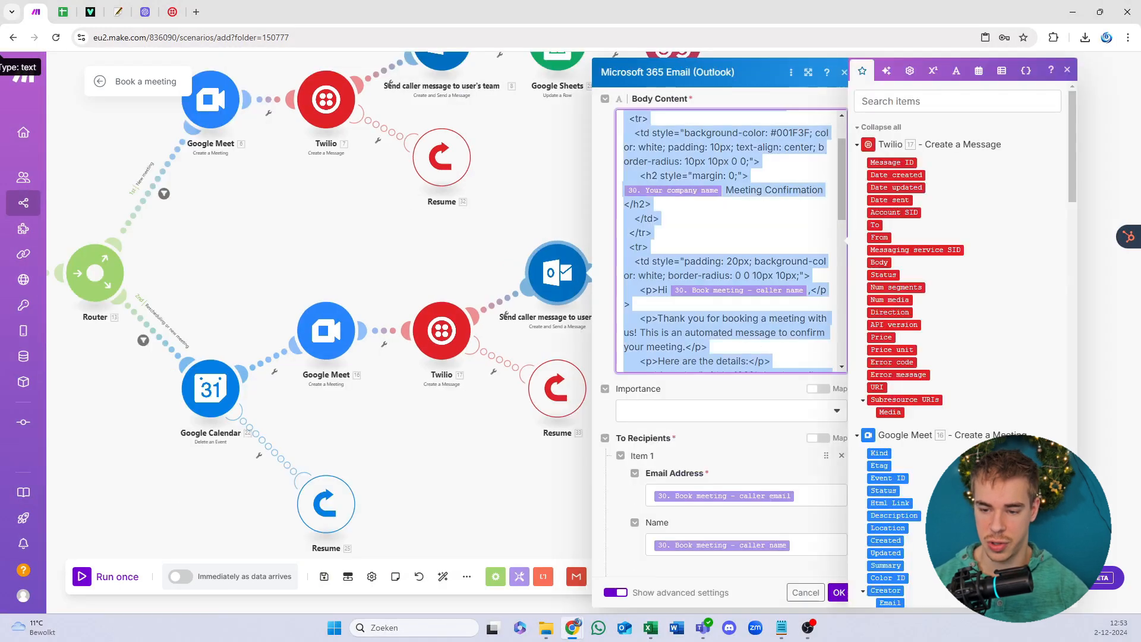
{"action": "left_click", "coordinate": [118, 12]}
Step: Paste the copied email HTML into the HTML Online Viewer editor
{"action": "key", "text": "ctrl+a"}
{"action": "key", "text": "ctrl+v"}
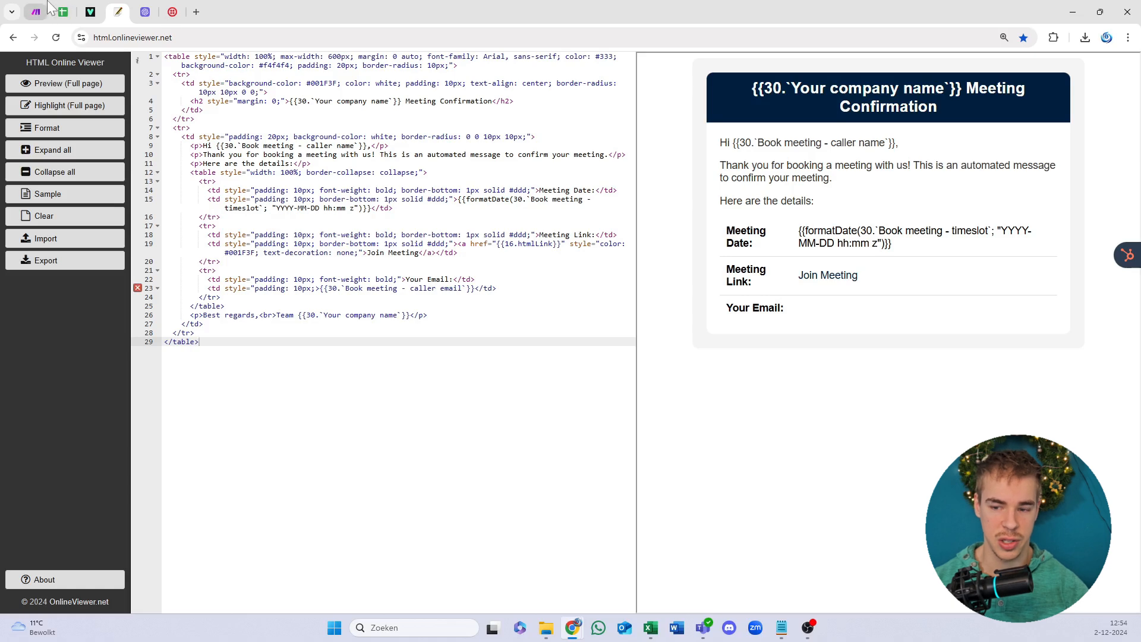
{"action": "left_click", "coordinate": [36, 11]}
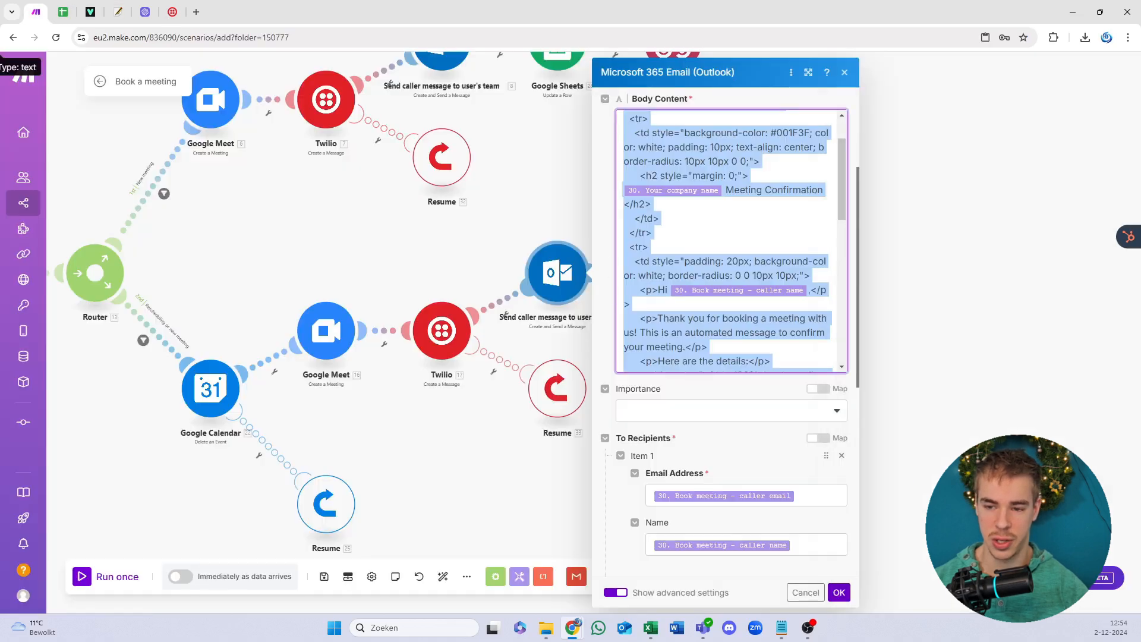
{"action": "left_click", "coordinate": [147, 11]}
{"action": "left_click", "coordinate": [117, 12]}
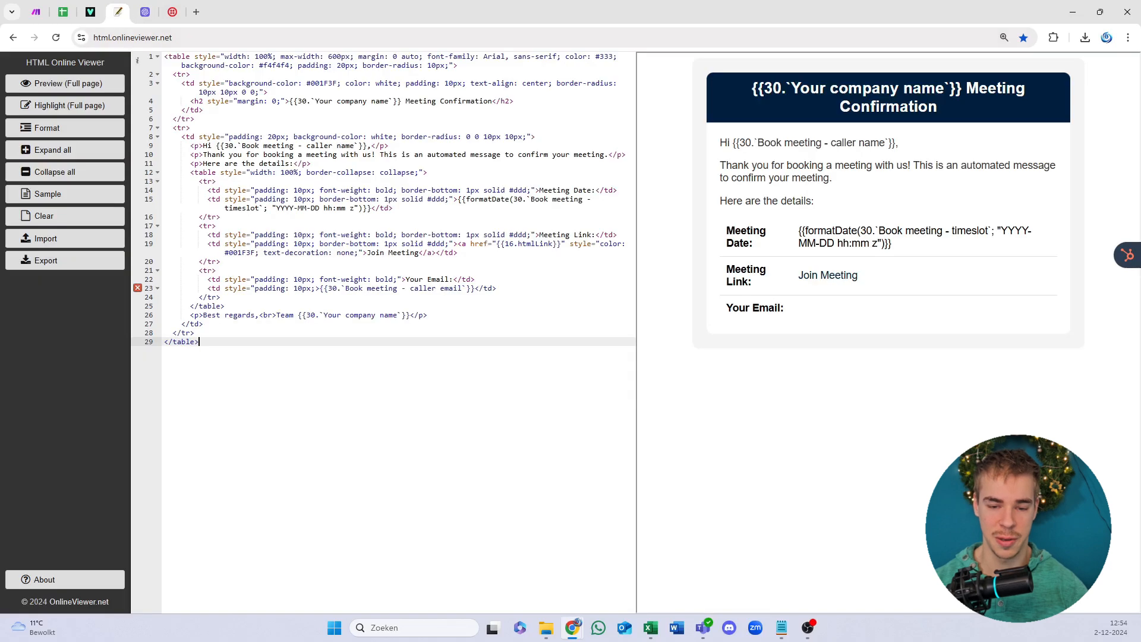
Step: Inspect the rendered Meeting Confirmation preview, highlighting the greeting and the company name placeholder
{"action": "left_click_drag", "start_coordinate": [738, 92], "coordinate": [968, 319]}
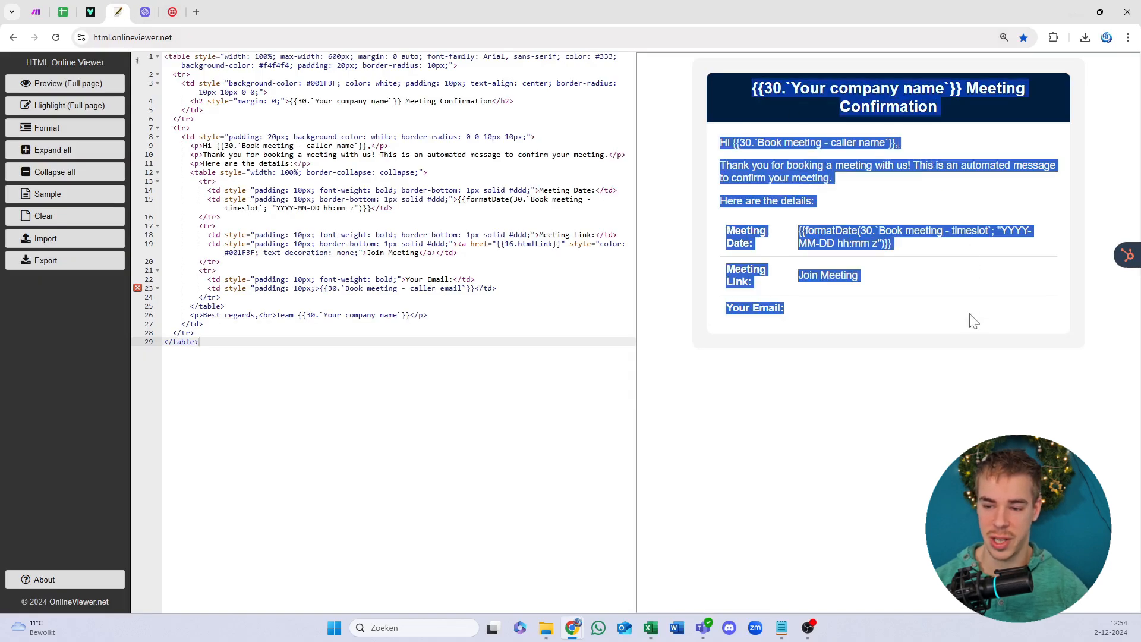
{"action": "left_click", "coordinate": [933, 305]}
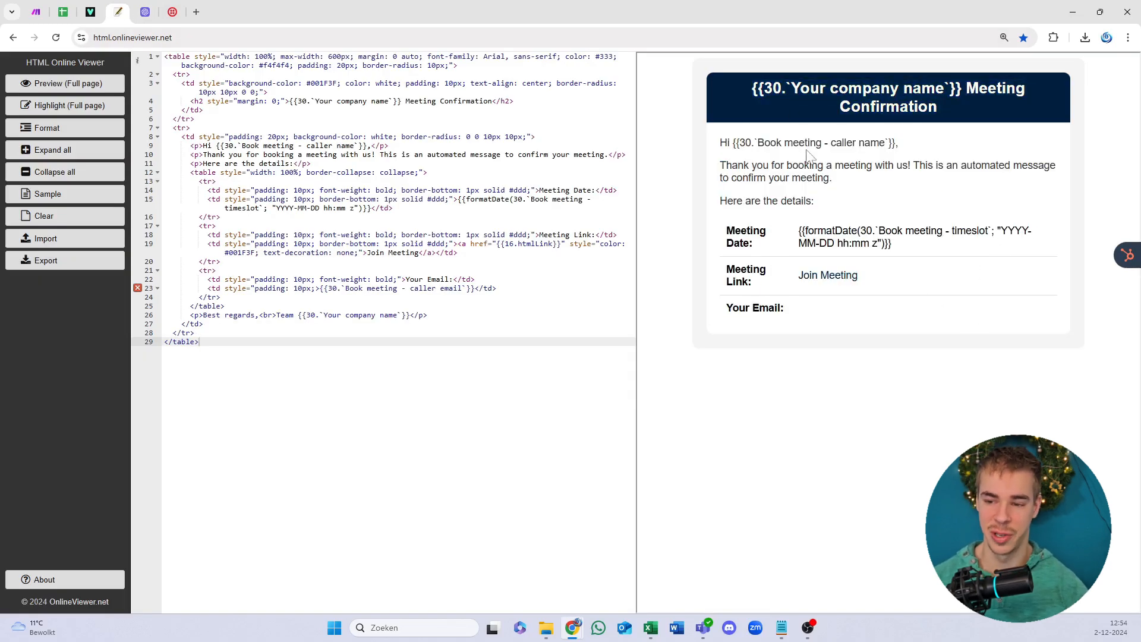
{"action": "left_click_drag", "start_coordinate": [806, 160], "coordinate": [817, 142]}
{"action": "left_click", "coordinate": [833, 119]}
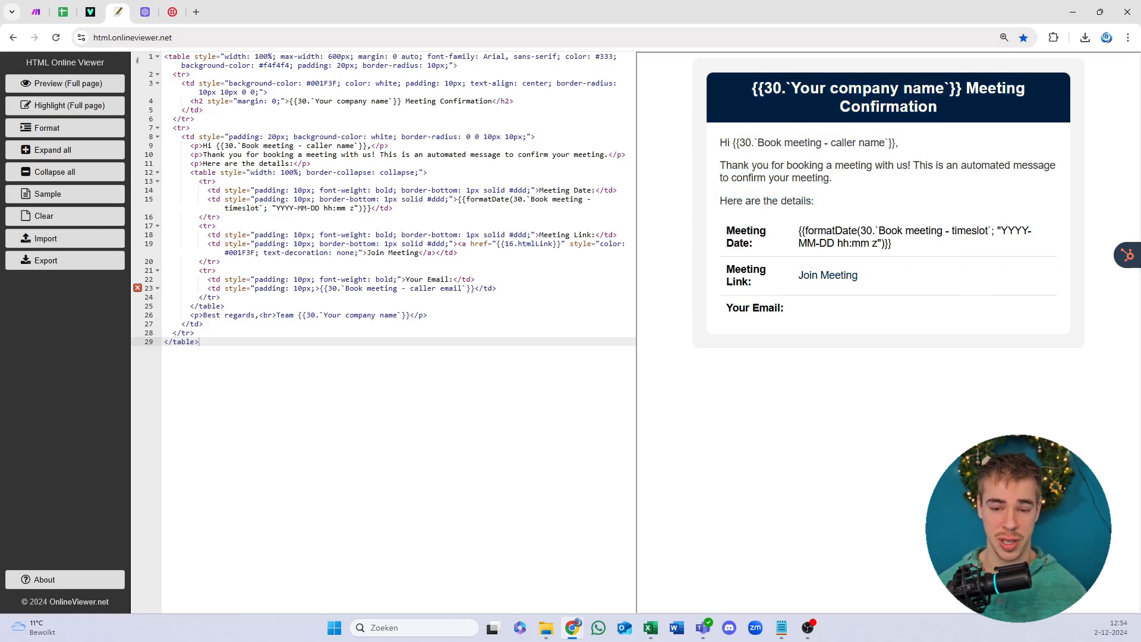
{"action": "left_click_drag", "start_coordinate": [751, 88], "coordinate": [951, 89]}
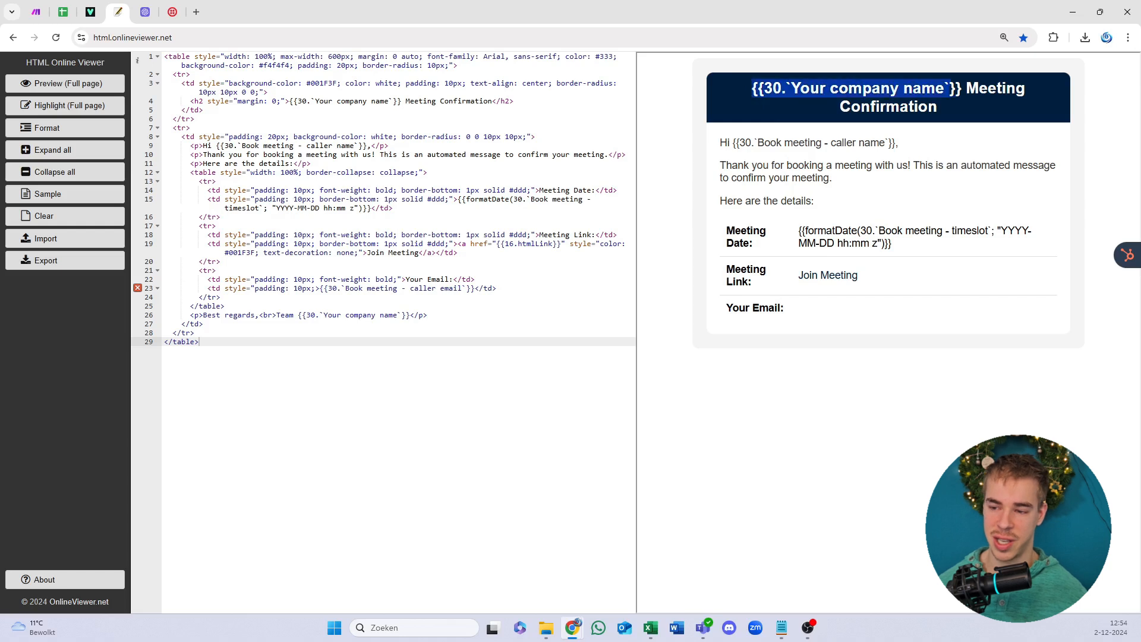
{"action": "left_click", "coordinate": [954, 91]}
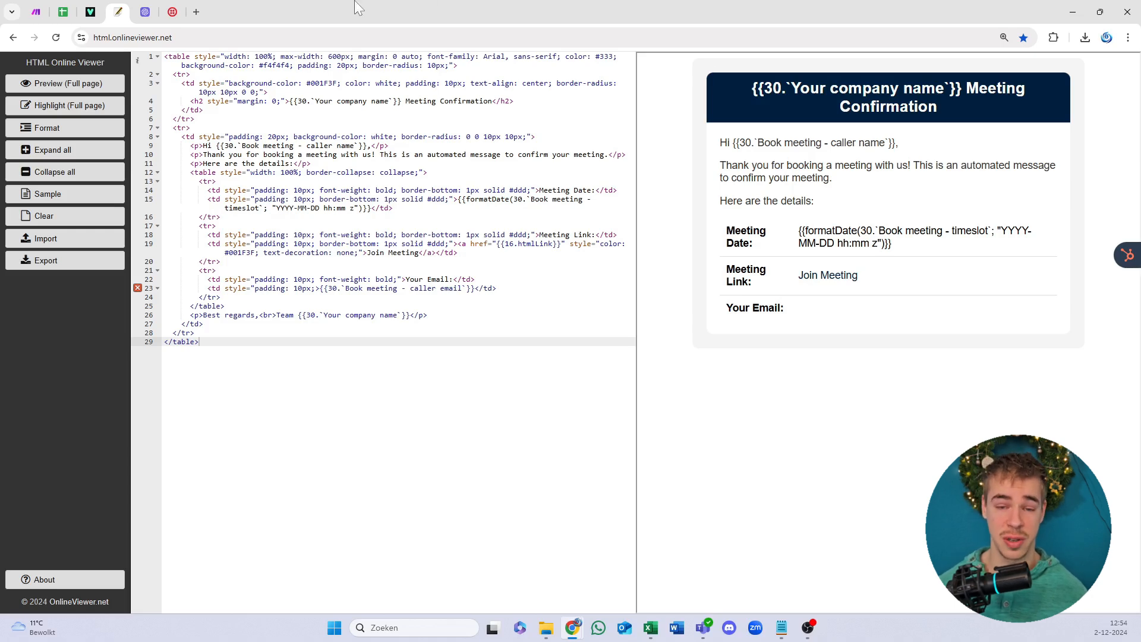
Step: Back in Make, review the Outlook email's Body Content and confirm the module settings
{"action": "left_click", "coordinate": [35, 9]}
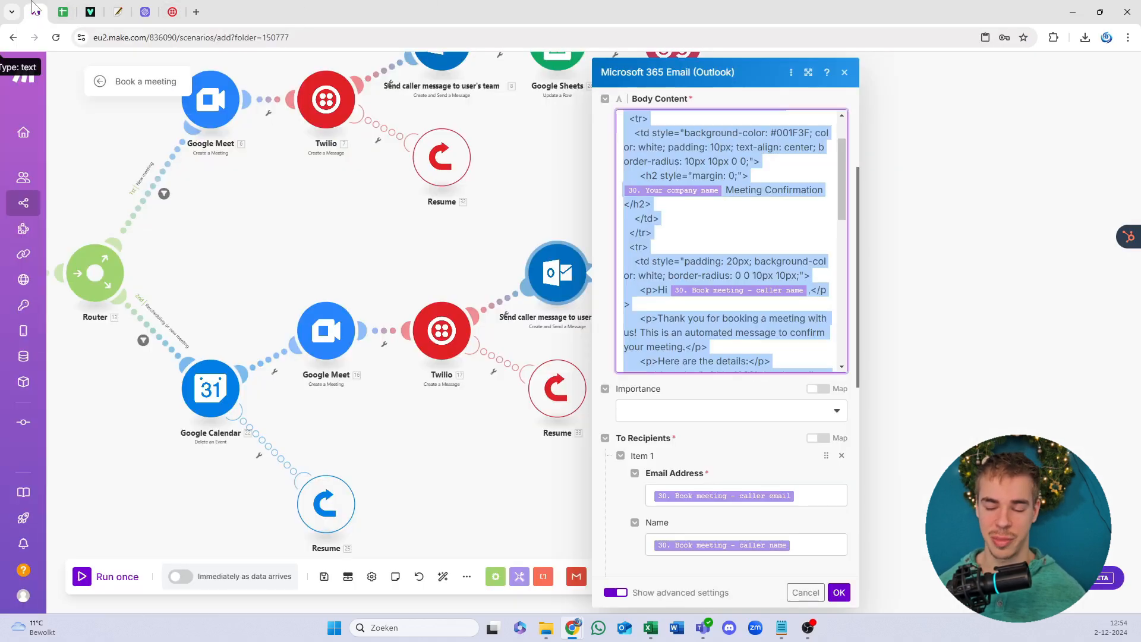
{"action": "scroll", "coordinate": [731, 238], "scroll_direction": "down", "scroll_amount": 10}
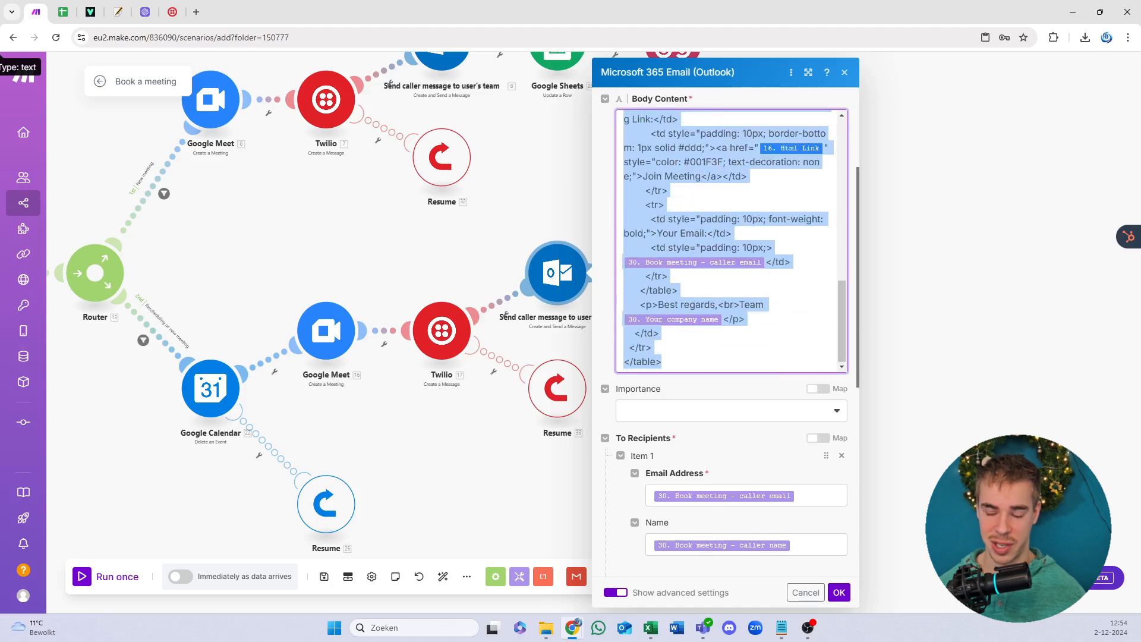
{"action": "scroll", "coordinate": [757, 369], "scroll_direction": "up", "scroll_amount": 5}
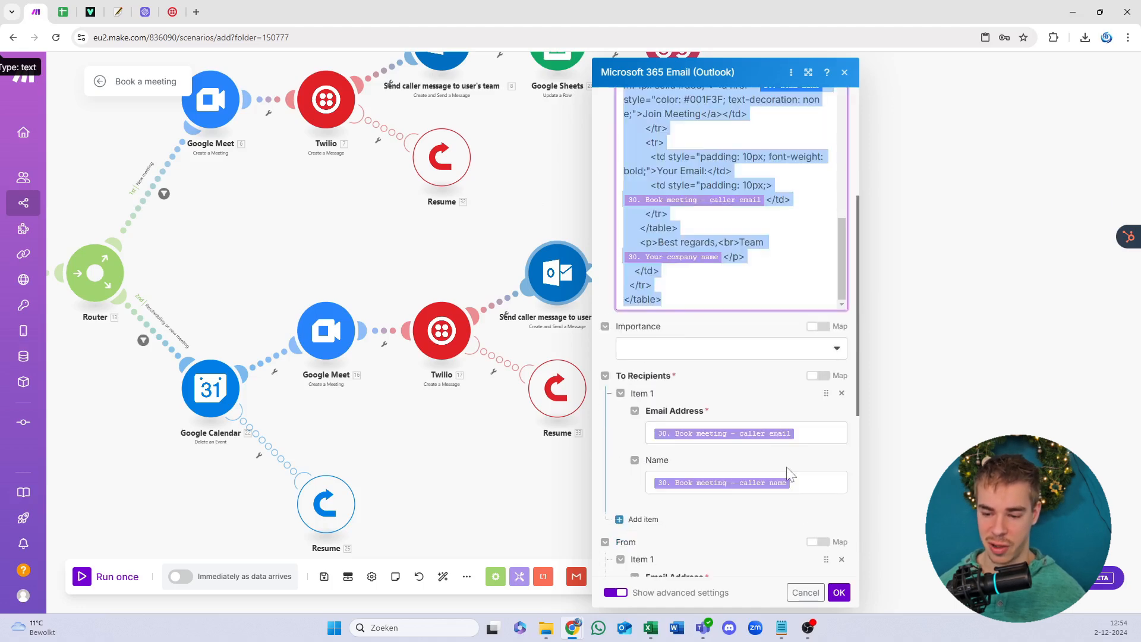
{"action": "left_click", "coordinate": [833, 595]}
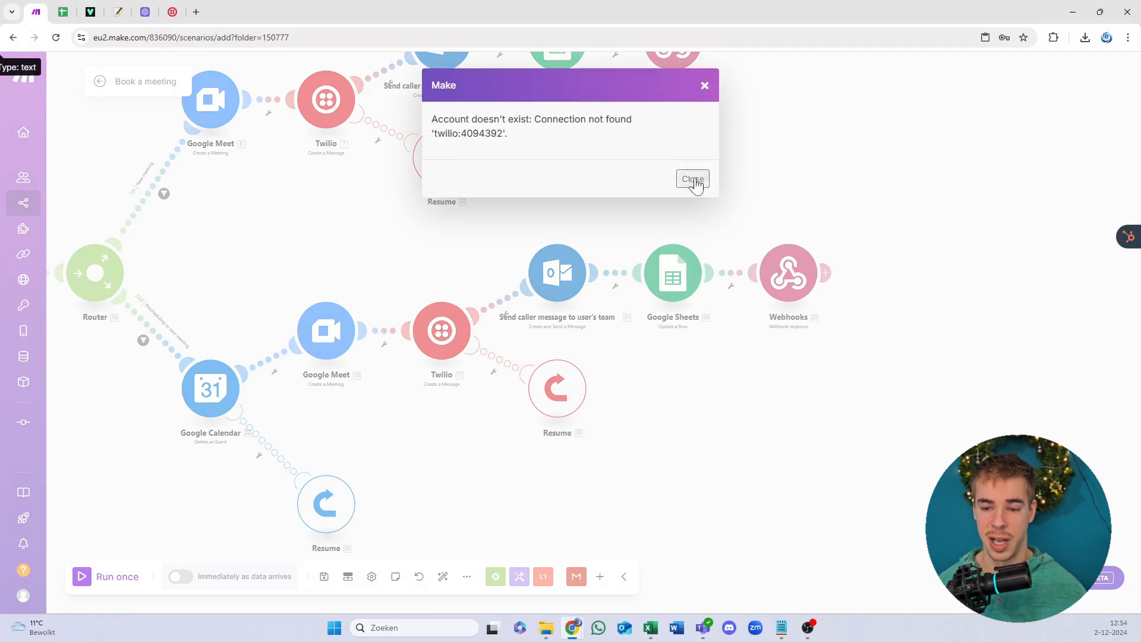
Step: Dismiss the Twilio error and begin a new connection in the upper Twilio module, selecting its name
{"action": "left_click", "coordinate": [693, 179]}
{"action": "key", "text": "ctrl+a"}
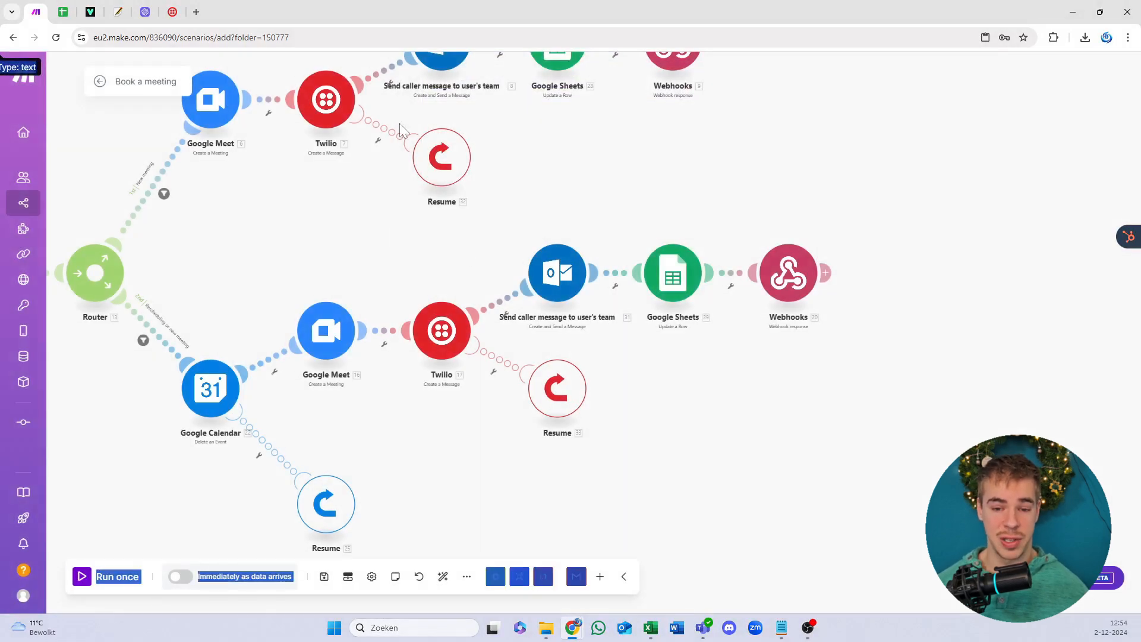
{"action": "left_click_drag", "start_coordinate": [334, 252], "coordinate": [477, 294]}
{"action": "scroll", "coordinate": [481, 214], "scroll_direction": "up", "scroll_amount": 2}
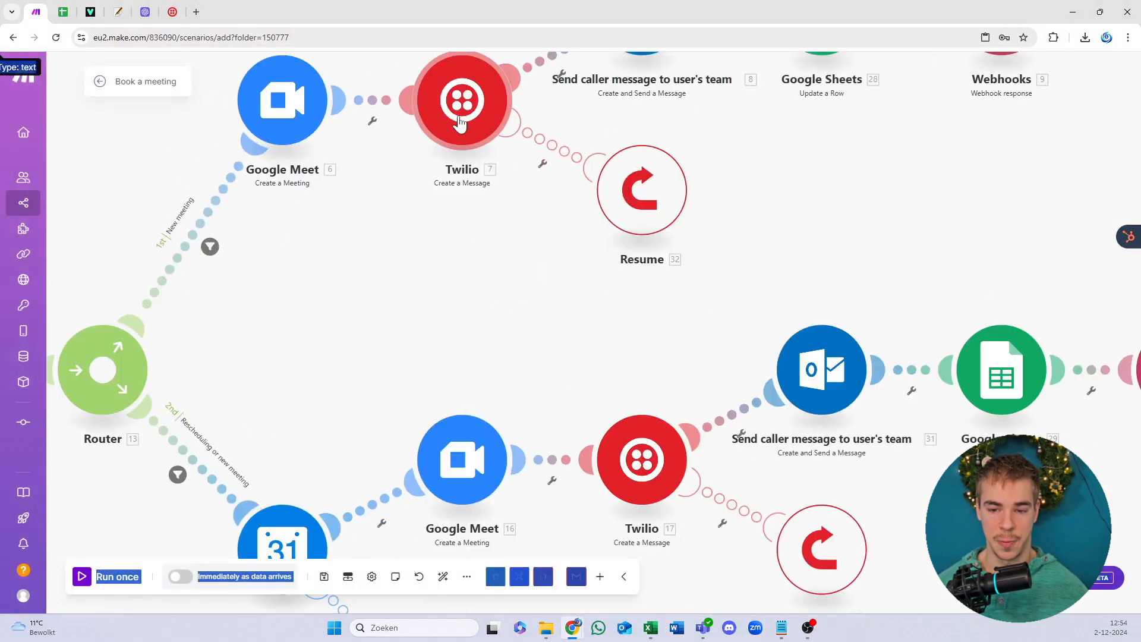
{"action": "left_click", "coordinate": [457, 120]}
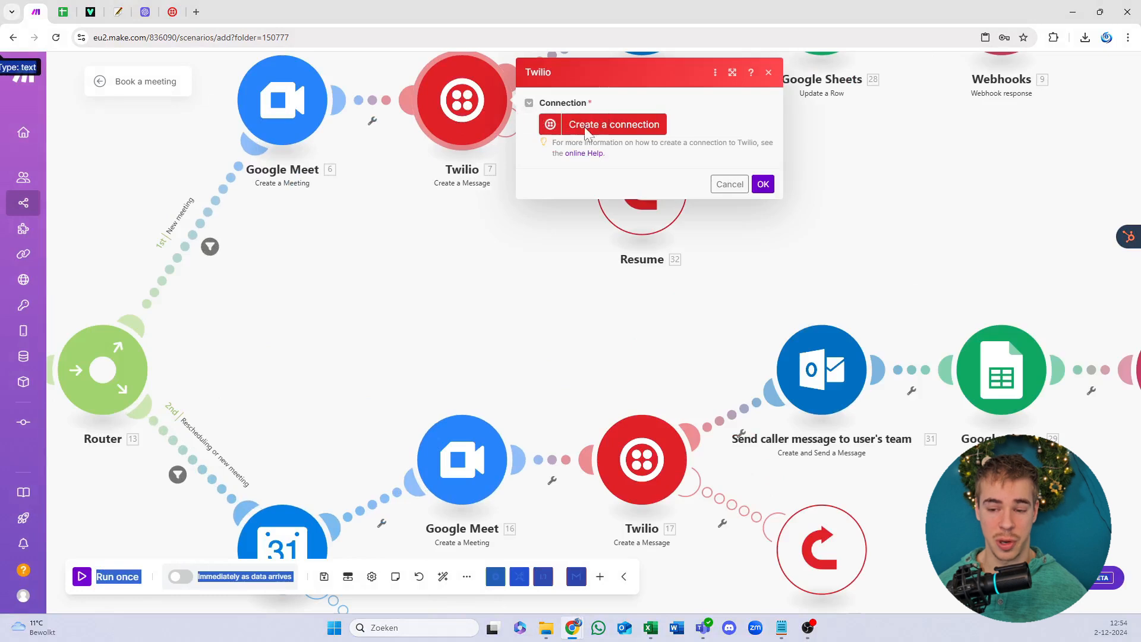
{"action": "left_click", "coordinate": [587, 126]}
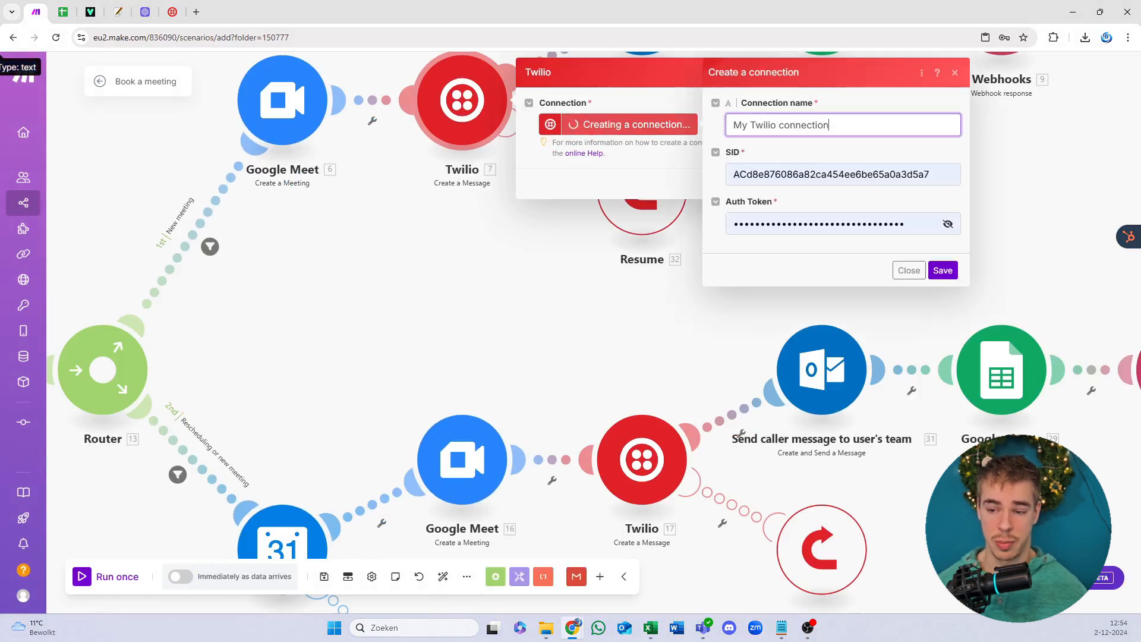
{"action": "key", "text": "ctrl+a"}
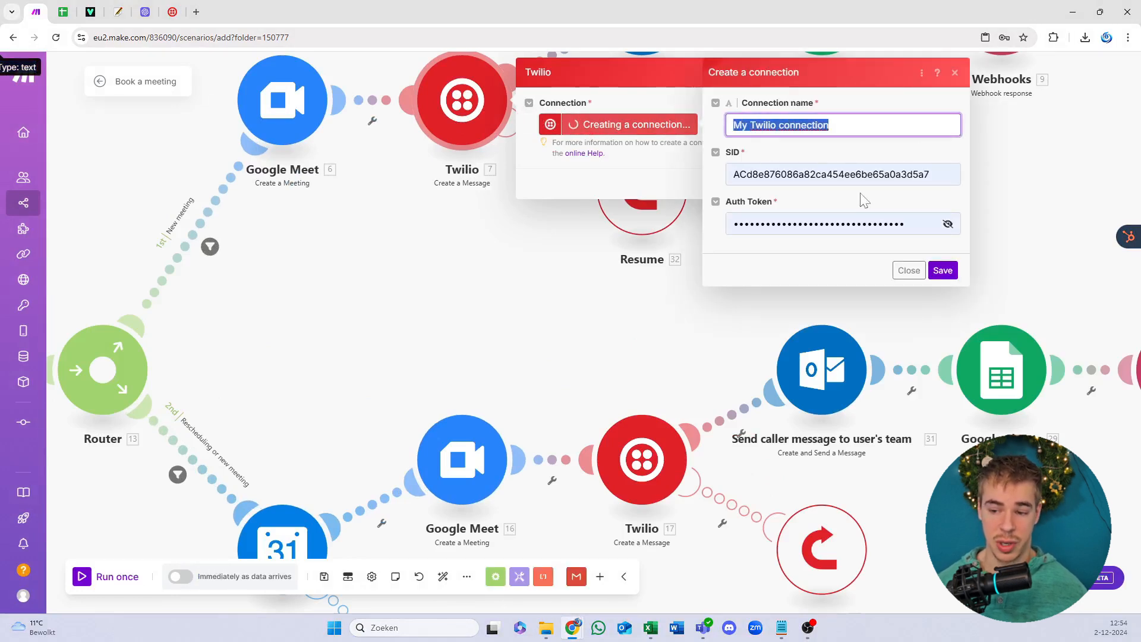
Step: Log in to Twilio with the account email through Google sign-in
{"action": "left_click", "coordinate": [174, 12]}
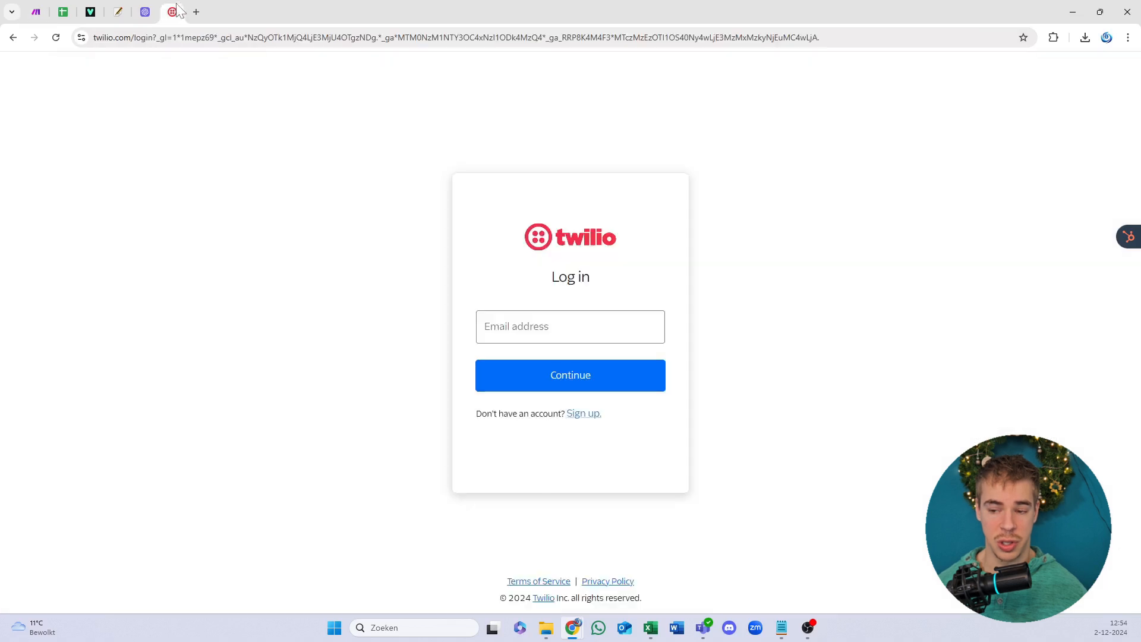
{"action": "left_click", "coordinate": [579, 314]}
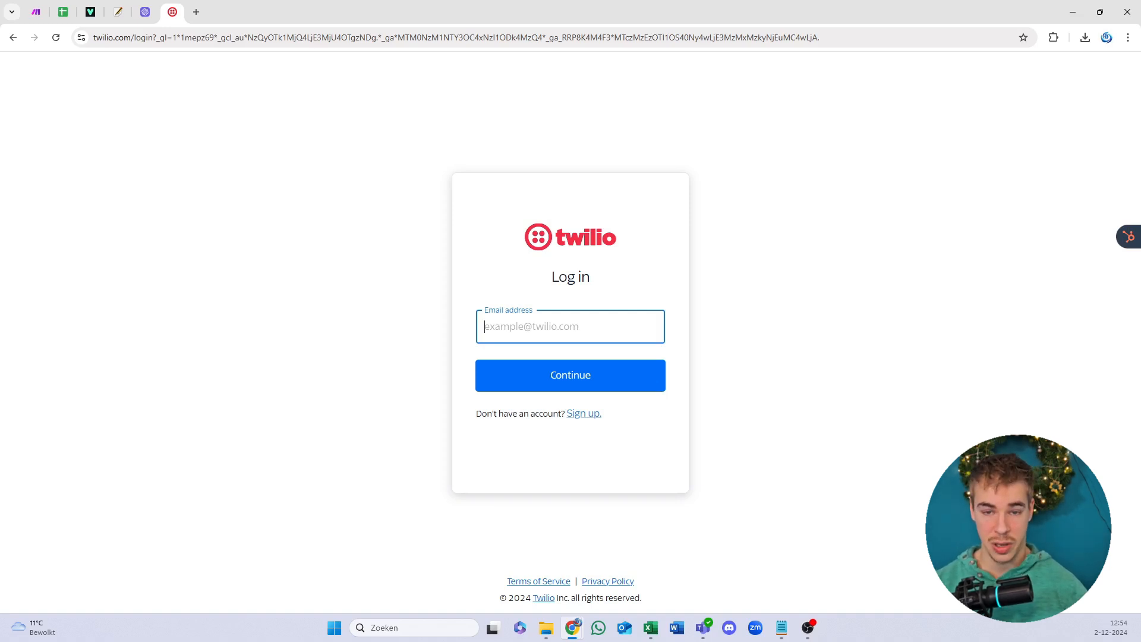
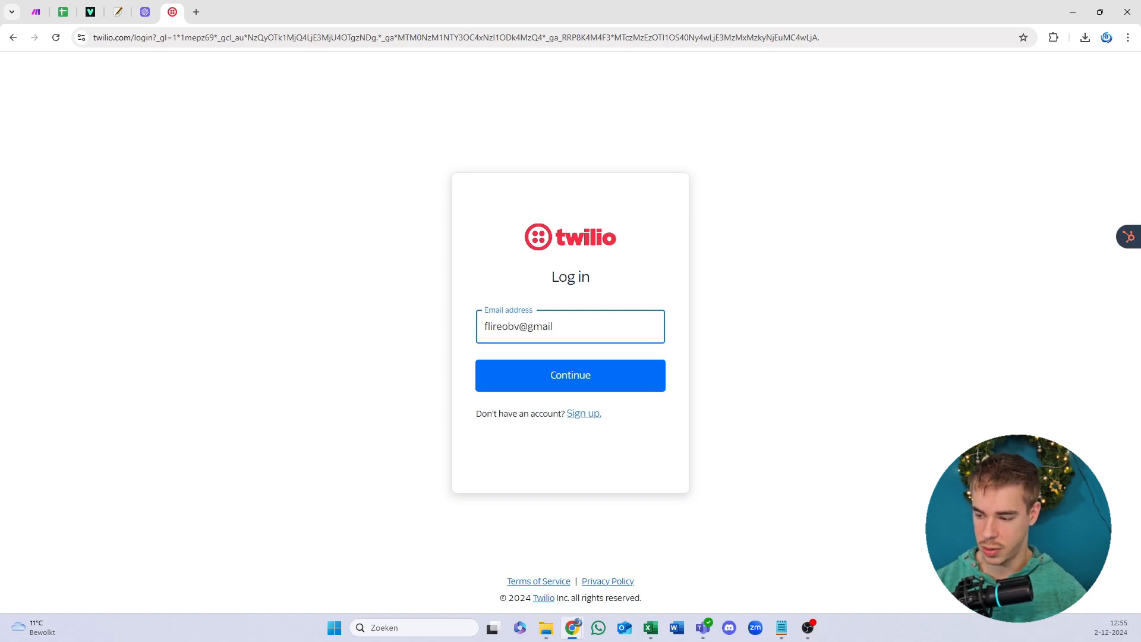
{"action": "type", "text": "c"}
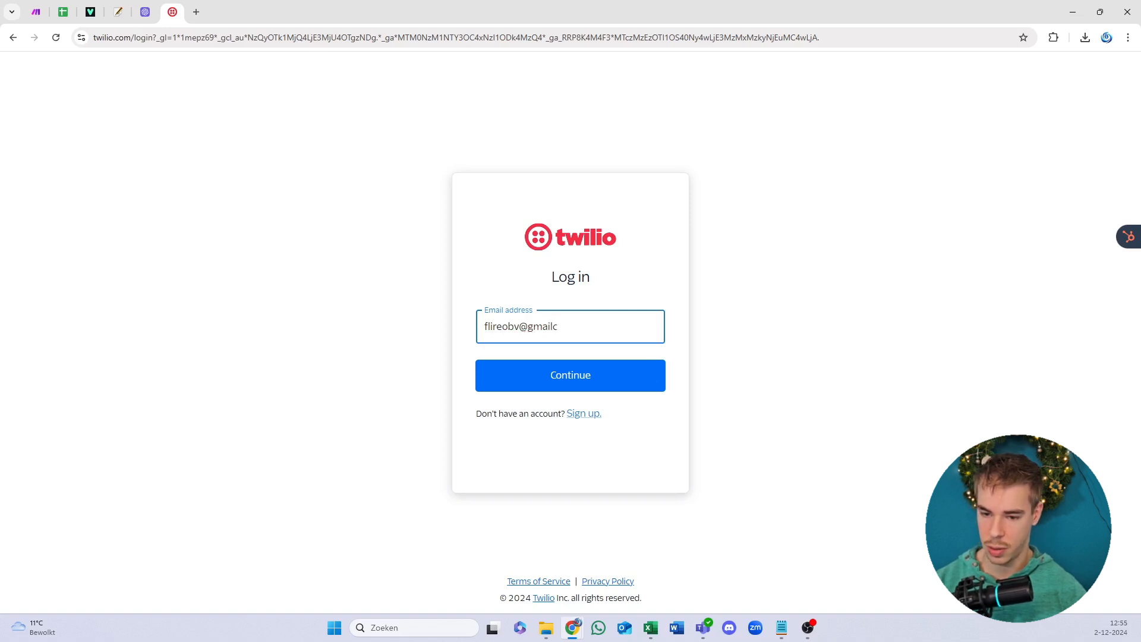
{"action": "key", "text": "BackSpace"}
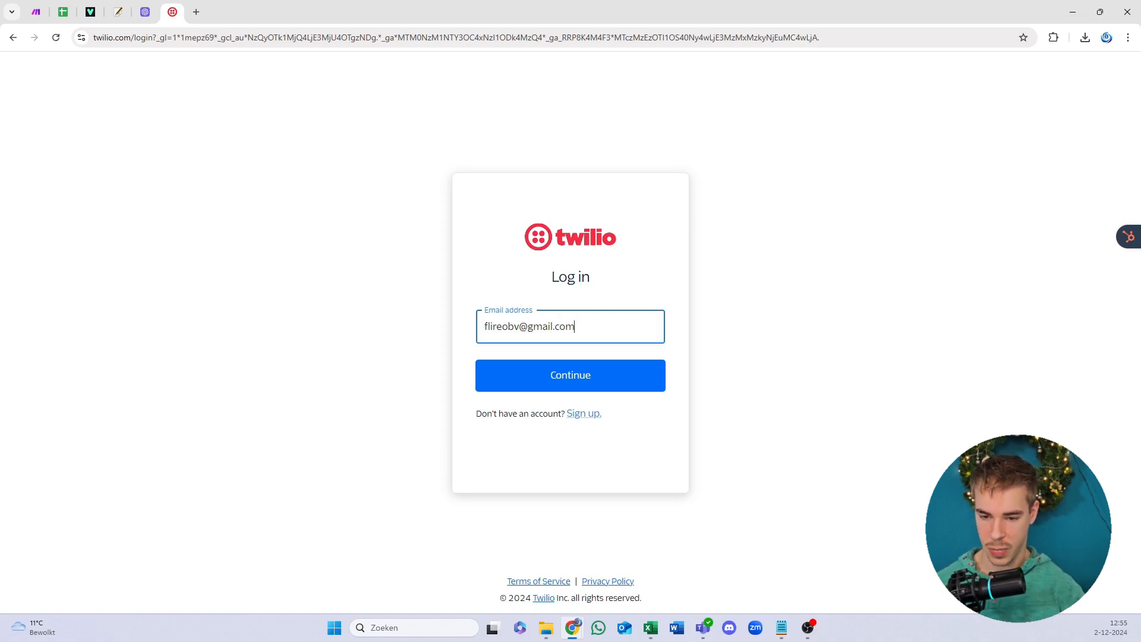
{"action": "left_click", "coordinate": [624, 380]}
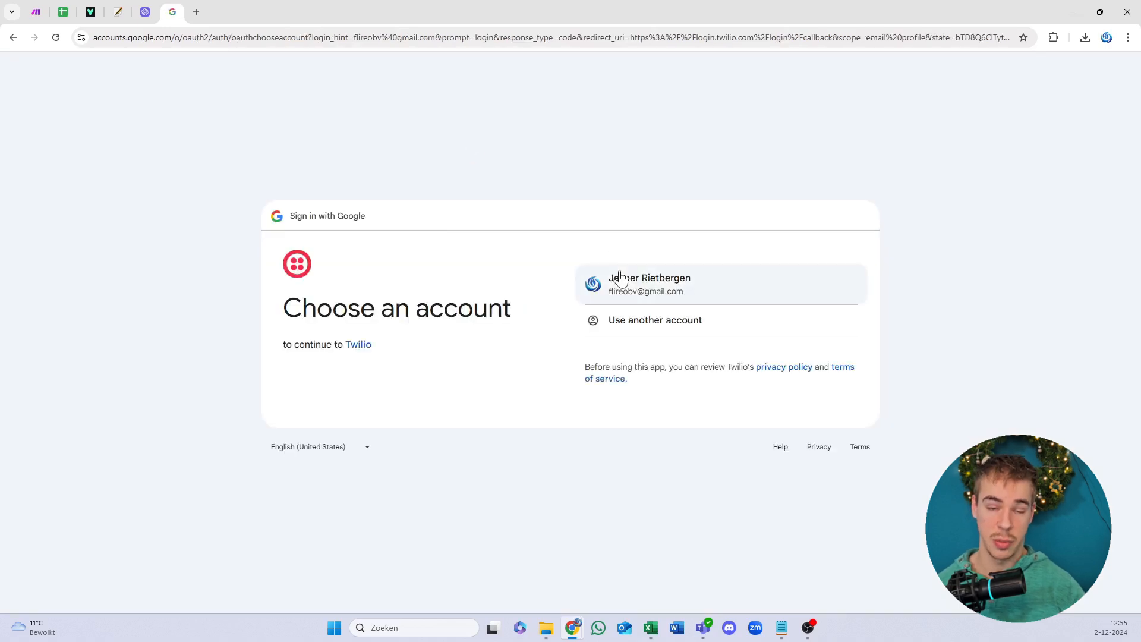
{"action": "left_click", "coordinate": [620, 277]}
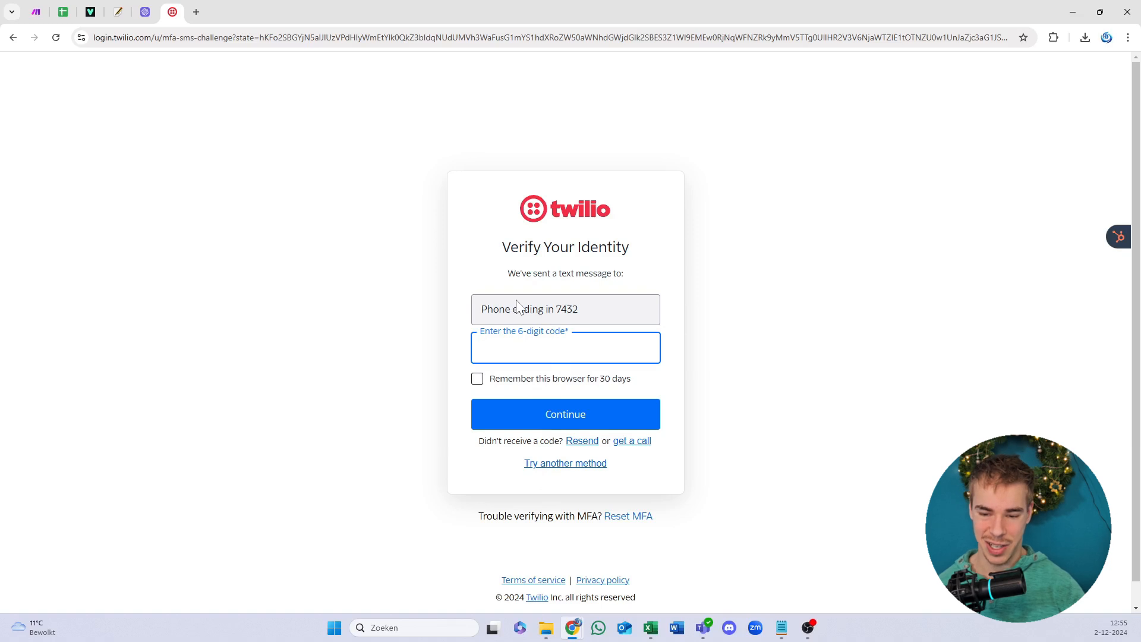
Step: Submit the SMS verification code to reach the Twilio console dashboard
{"action": "key", "text": "Return"}
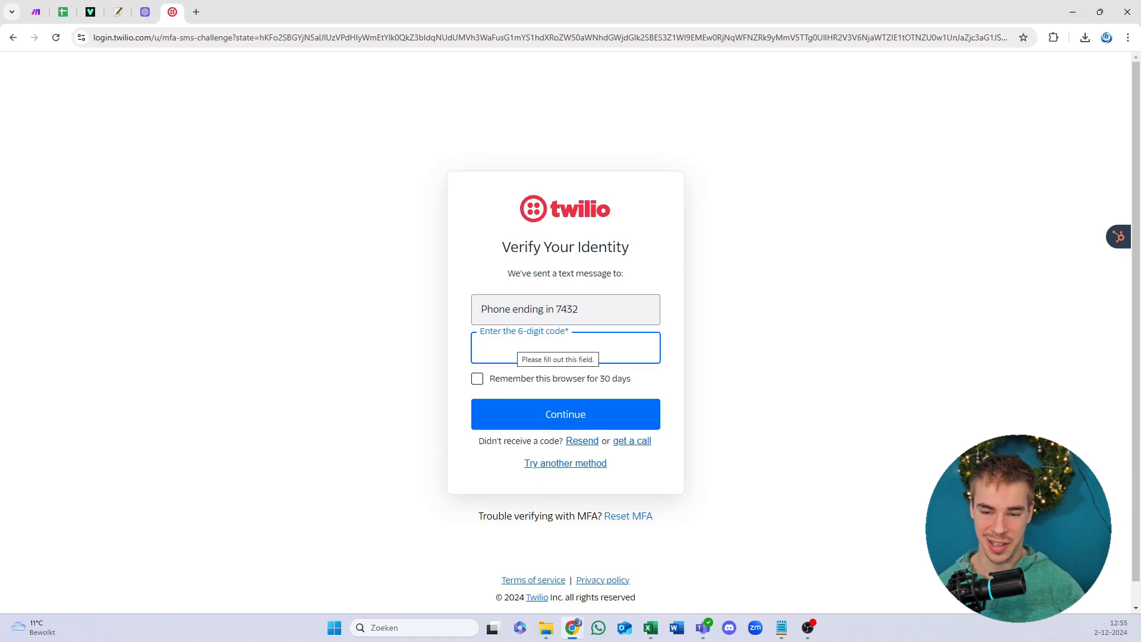
{"action": "left_click_drag", "start_coordinate": [528, 247], "coordinate": [599, 247]}
{"action": "left_click", "coordinate": [624, 248]}
{"action": "left_click", "coordinate": [598, 248]}
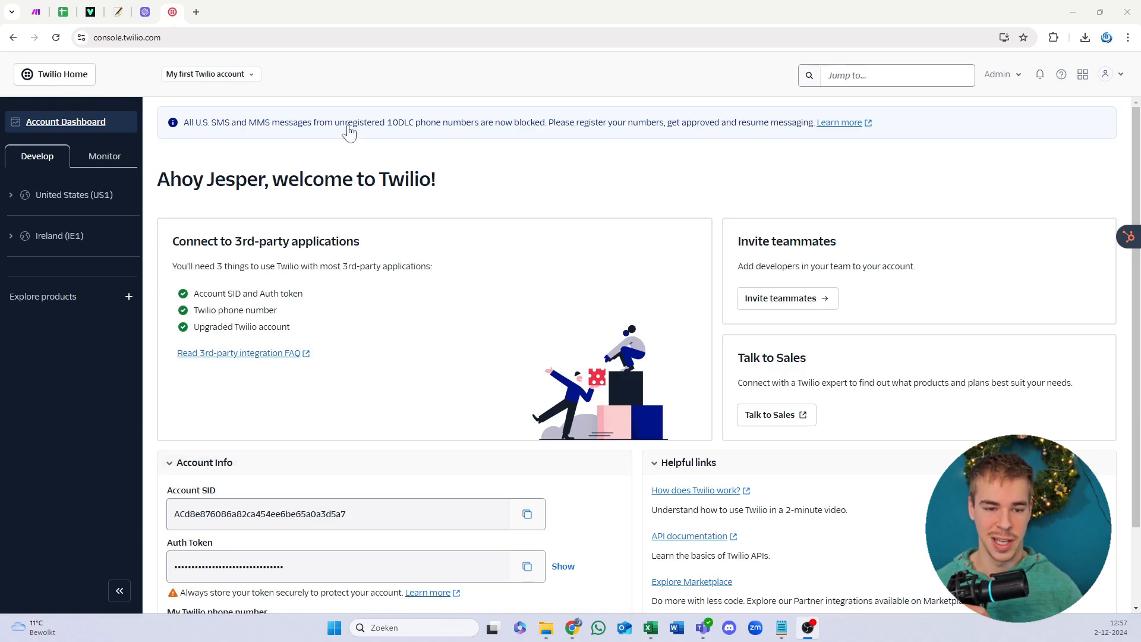
Step: Copy the Account SID from the Twilio dashboard and return to Make
{"action": "left_click", "coordinate": [527, 514]}
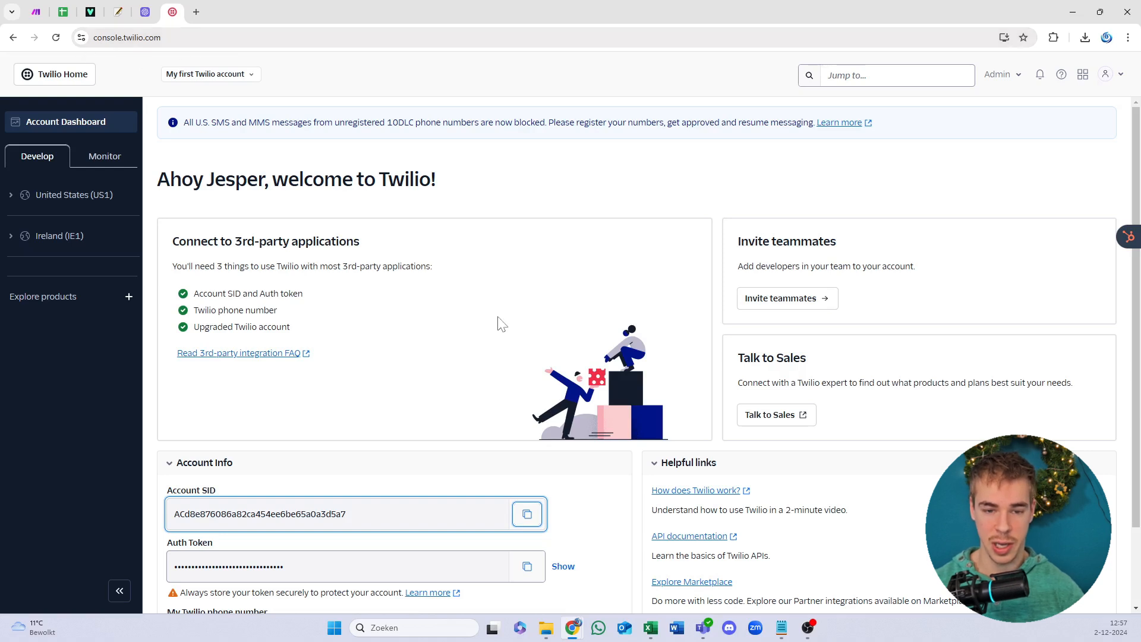
{"action": "left_click", "coordinate": [526, 514]}
{"action": "left_click", "coordinate": [36, 12]}
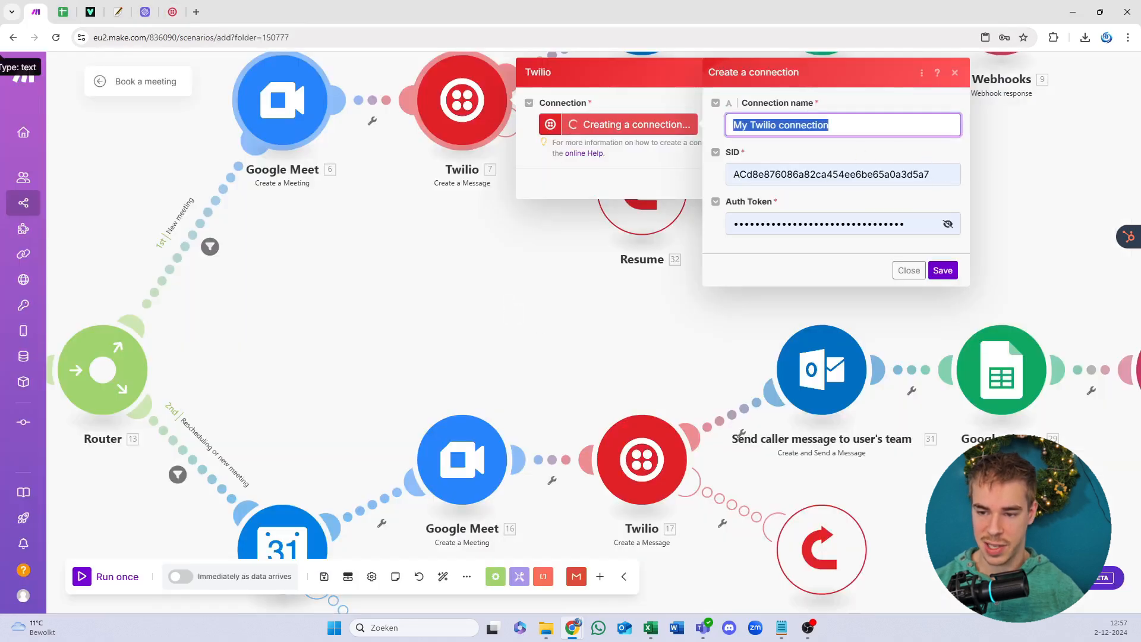
Step: Paste the Account SID into My Twilio connection and save the connection
{"action": "left_click", "coordinate": [822, 174]}
{"action": "key", "text": "ctrl+a"}
{"action": "key", "text": "ctrl+v"}
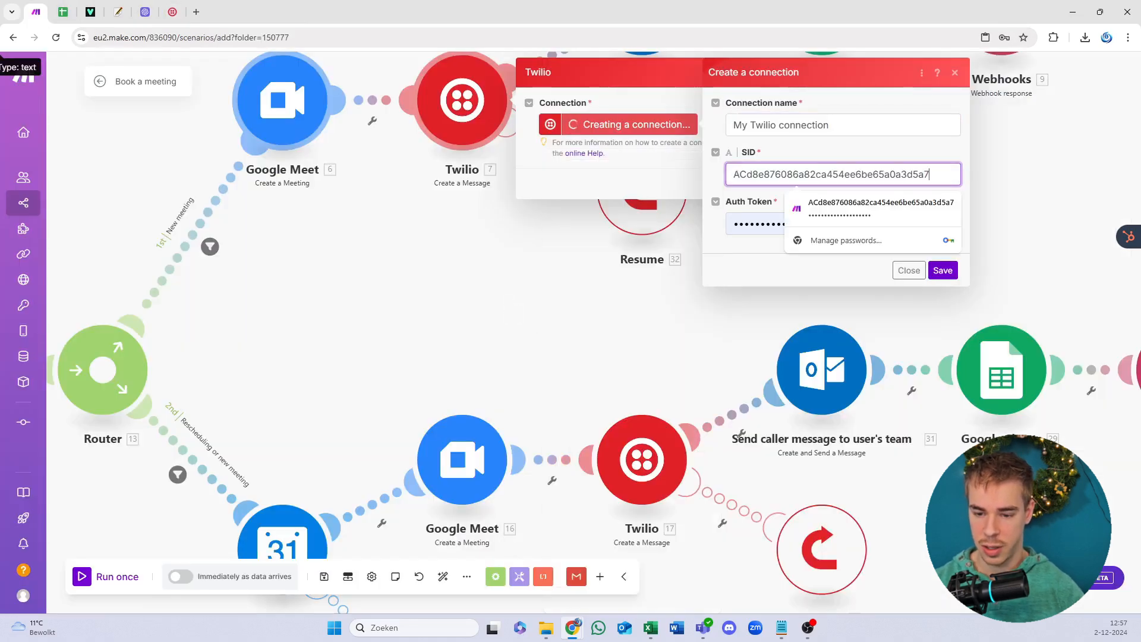
{"action": "left_click", "coordinate": [885, 181]}
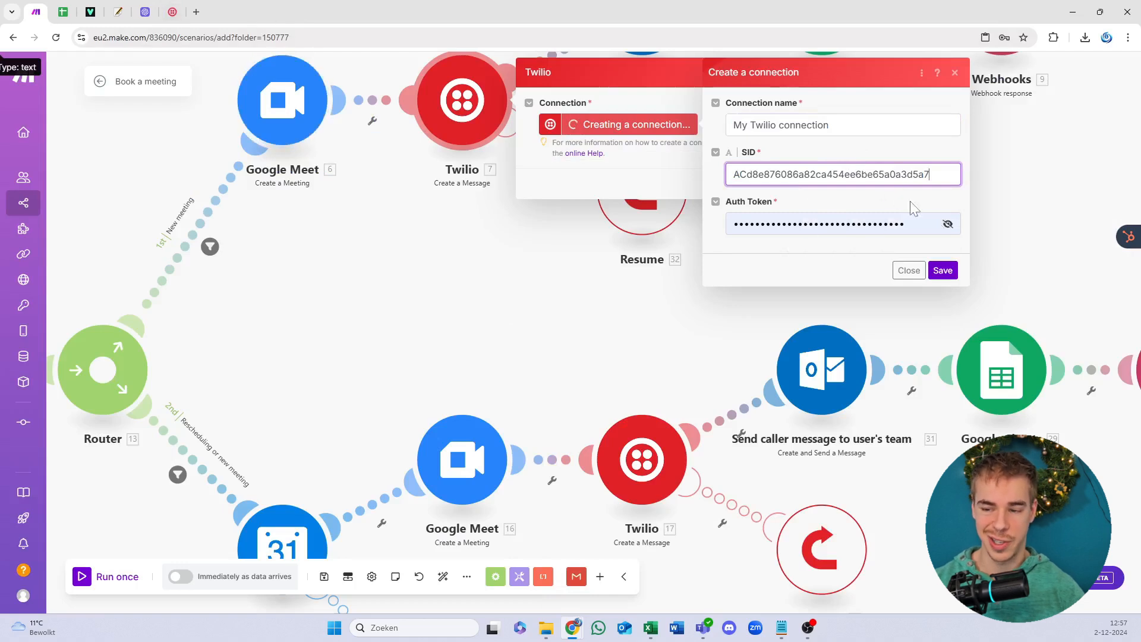
{"action": "left_click", "coordinate": [943, 271]}
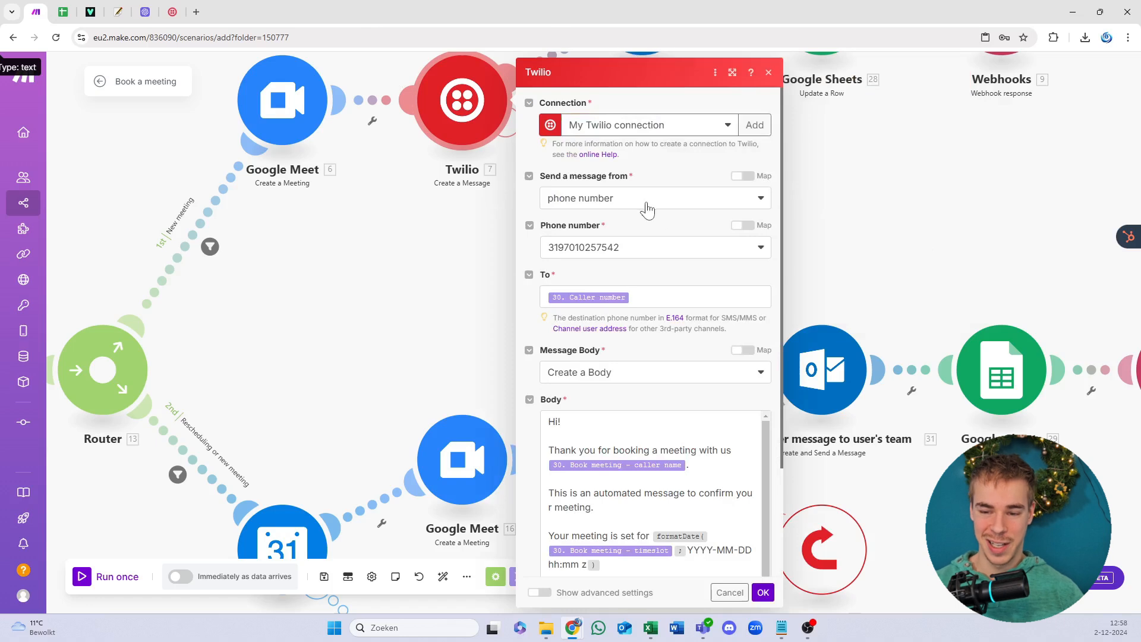
Step: Send messages from a phone number, choose the other Twilio sender number, and save the module
{"action": "left_click", "coordinate": [645, 205]}
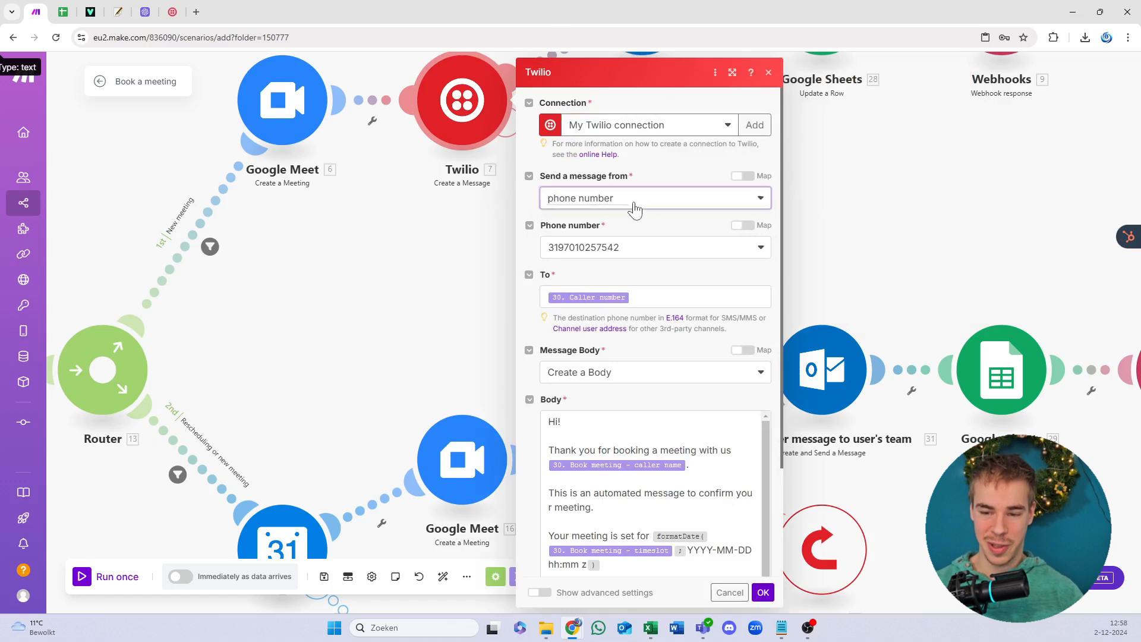
{"action": "left_click", "coordinate": [646, 160]}
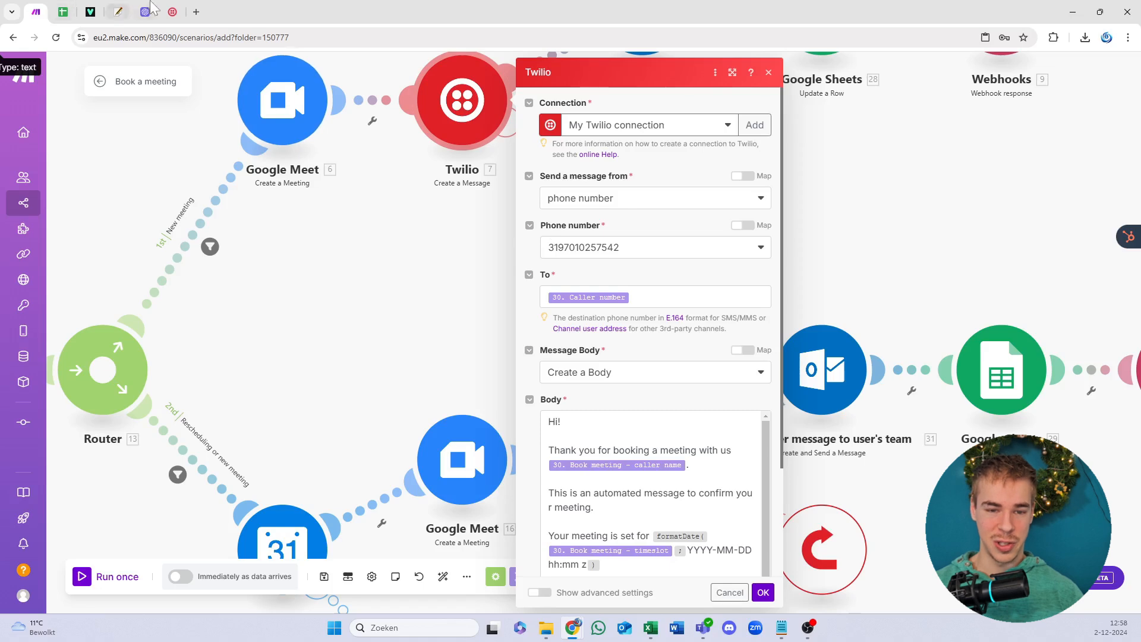
{"action": "left_click", "coordinate": [173, 12]}
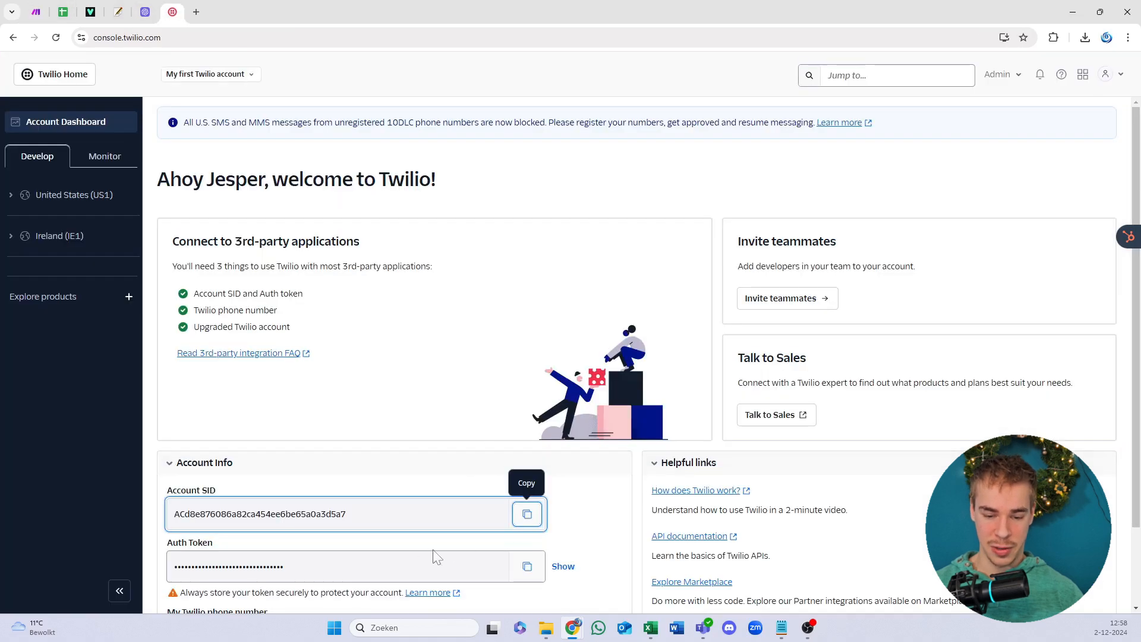
{"action": "left_click", "coordinate": [36, 12]}
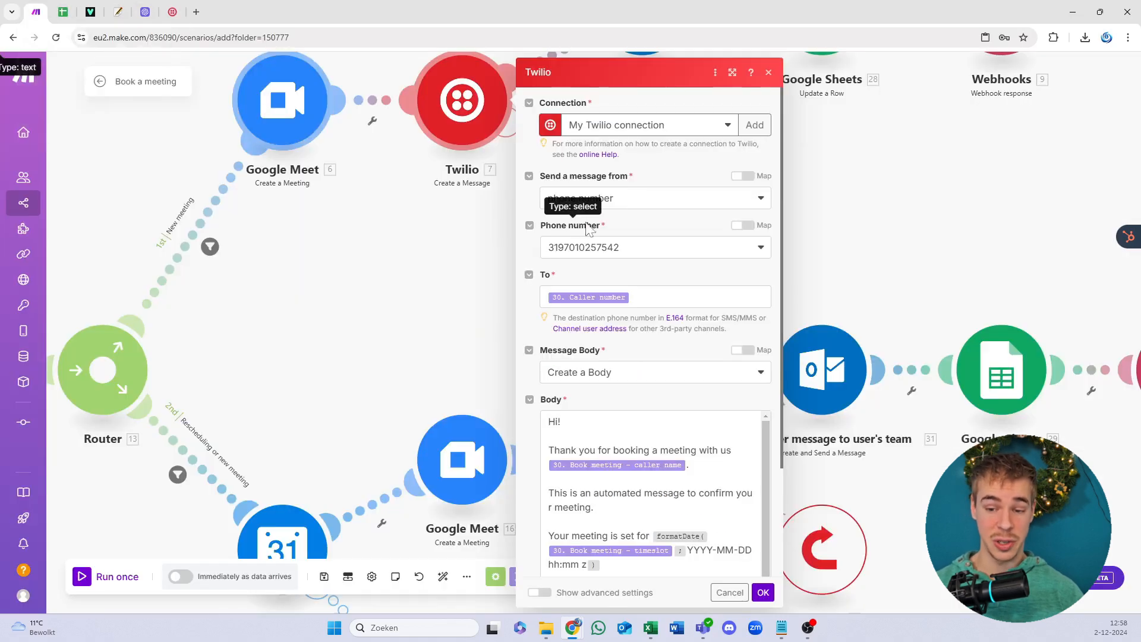
{"action": "left_click", "coordinate": [604, 247]}
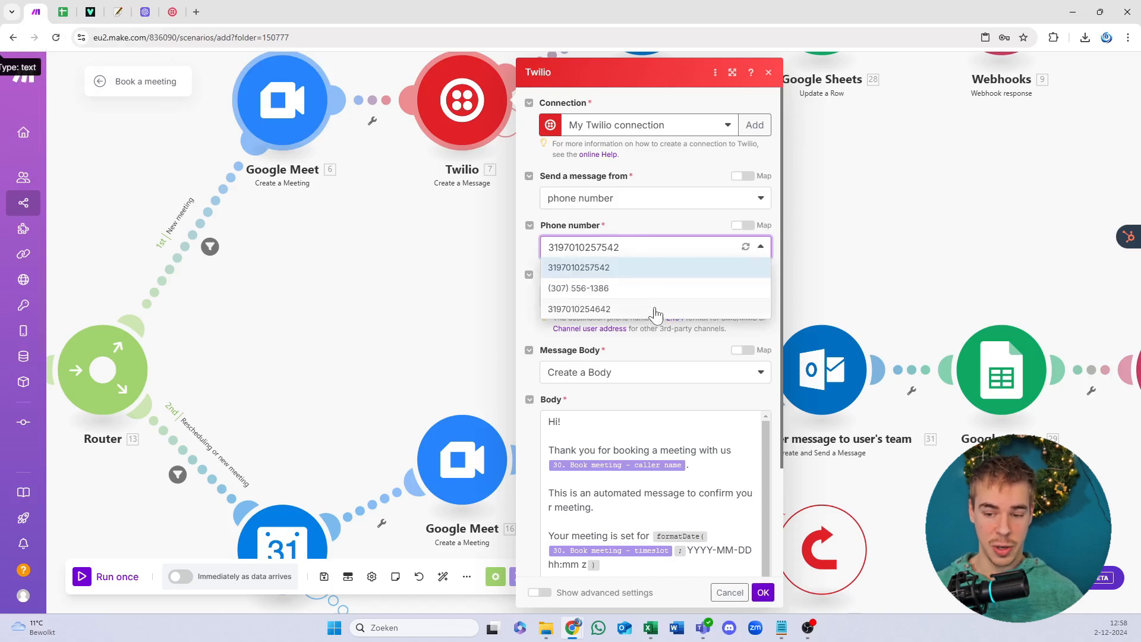
{"action": "left_click_drag", "start_coordinate": [696, 318], "coordinate": [700, 330]}
{"action": "left_click", "coordinate": [702, 330]}
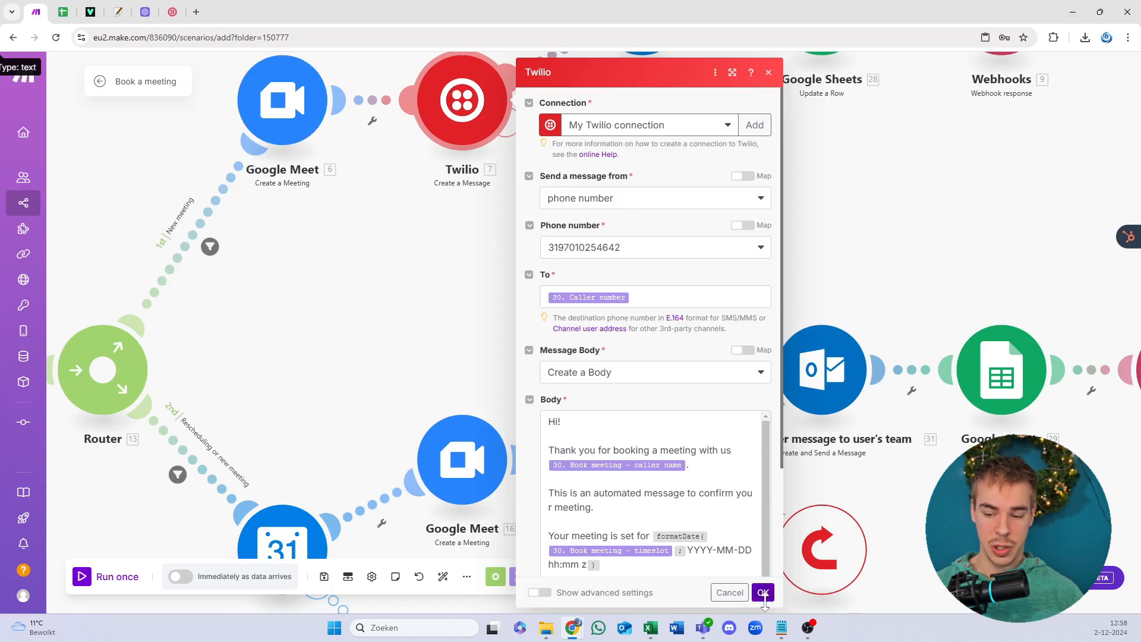
{"action": "left_click", "coordinate": [765, 596]}
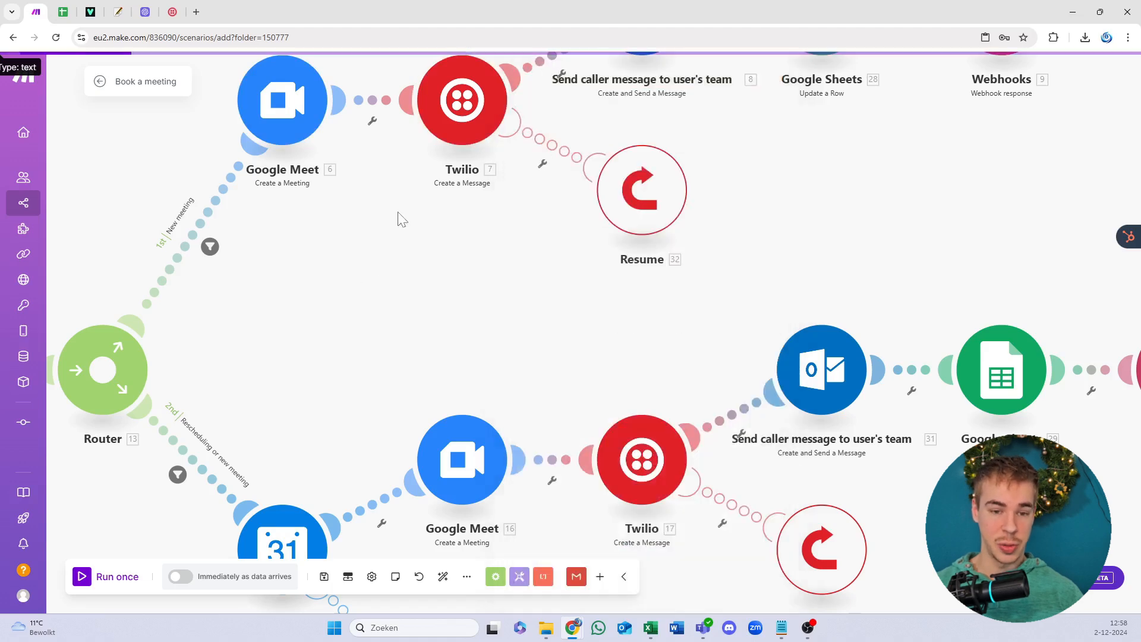
Step: In the Twilio console, go to United States (US1) > Phone Numbers > Manage > Buy a number
{"action": "left_click", "coordinate": [174, 10]}
{"action": "left_click", "coordinate": [102, 195]}
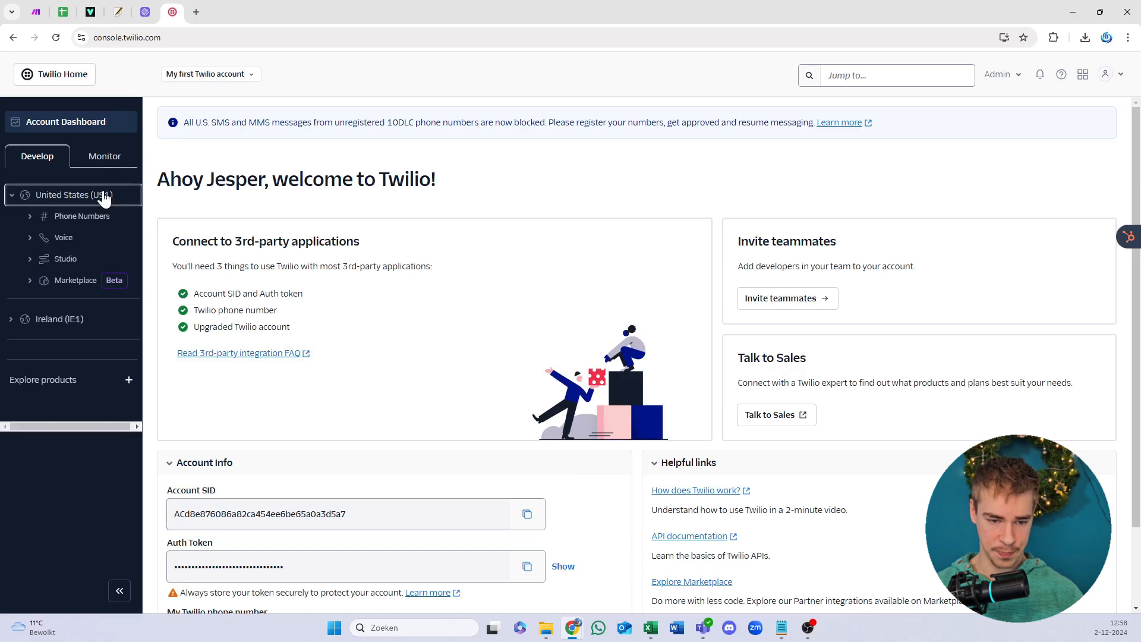
{"action": "left_click", "coordinate": [104, 217]}
{"action": "left_click", "coordinate": [89, 240]}
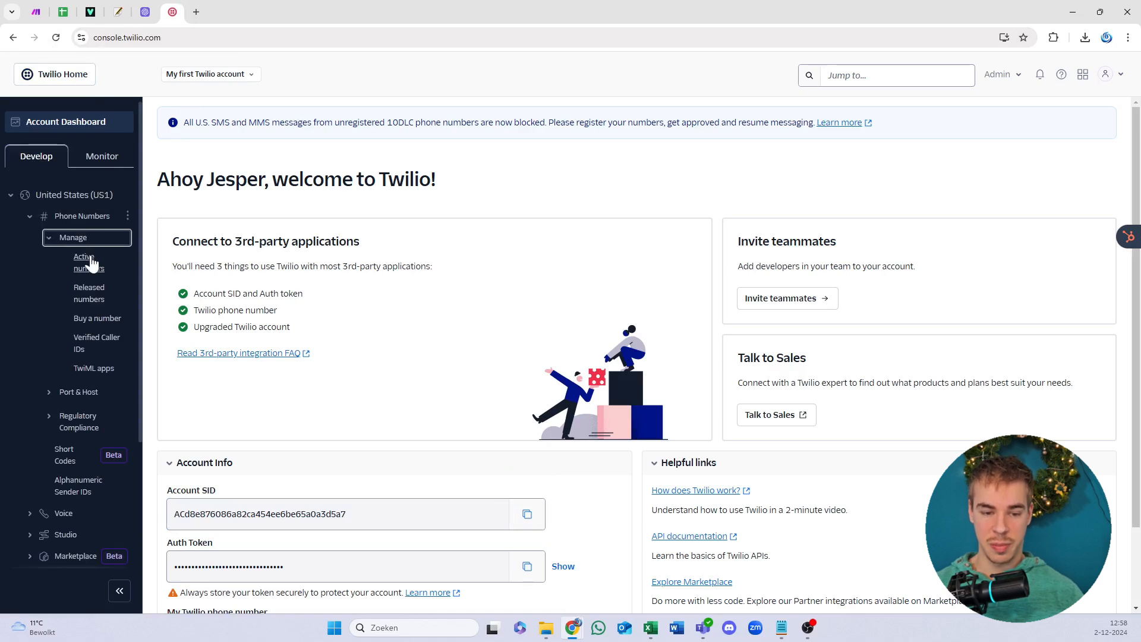
{"action": "left_click", "coordinate": [95, 318]}
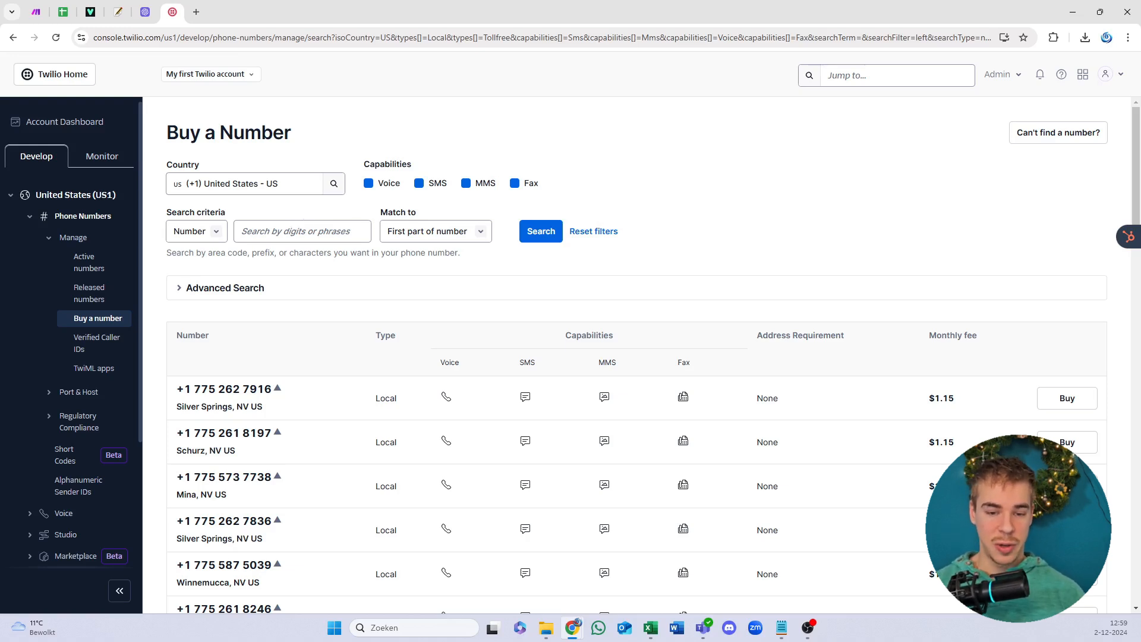
Step: Search available Netherlands numbers and preview buying the first one without purchasing
{"action": "left_click", "coordinate": [255, 184]}
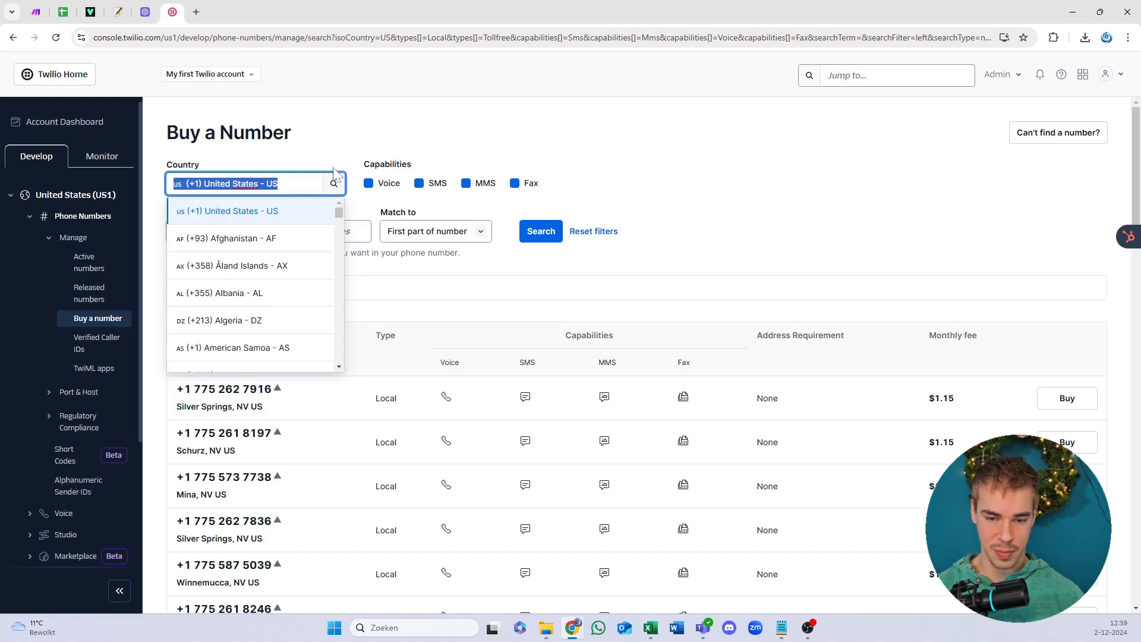
{"action": "type", "text": "nether"}
{"action": "double_click", "coordinate": [260, 211]}
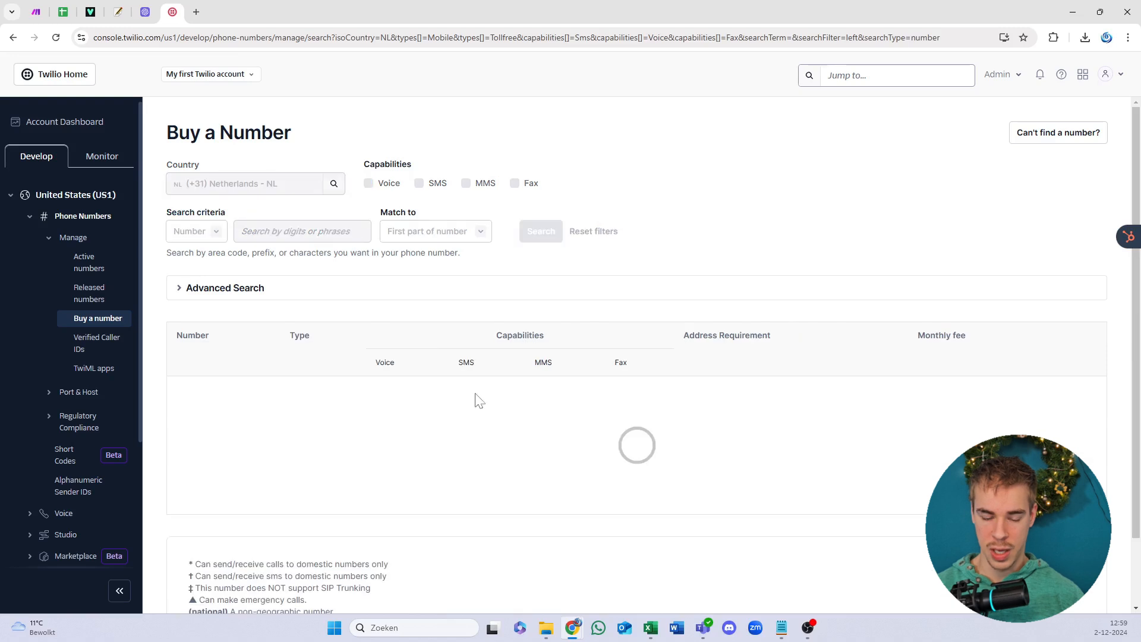
{"action": "scroll", "coordinate": [431, 389], "scroll_direction": "down", "scroll_amount": 2}
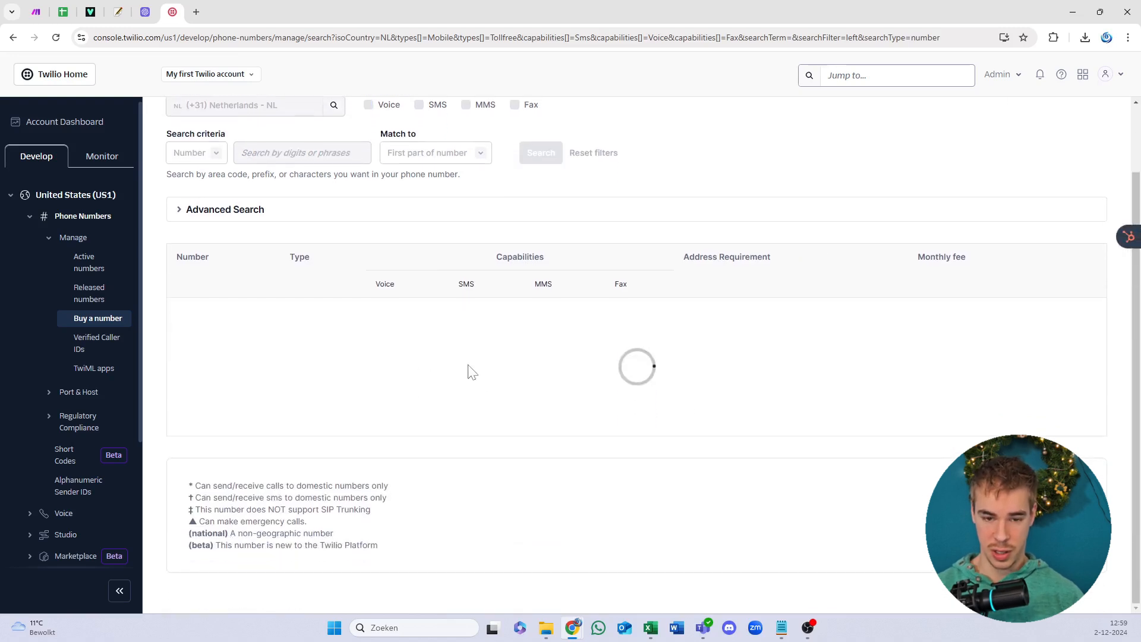
{"action": "left_click", "coordinate": [1048, 328]}
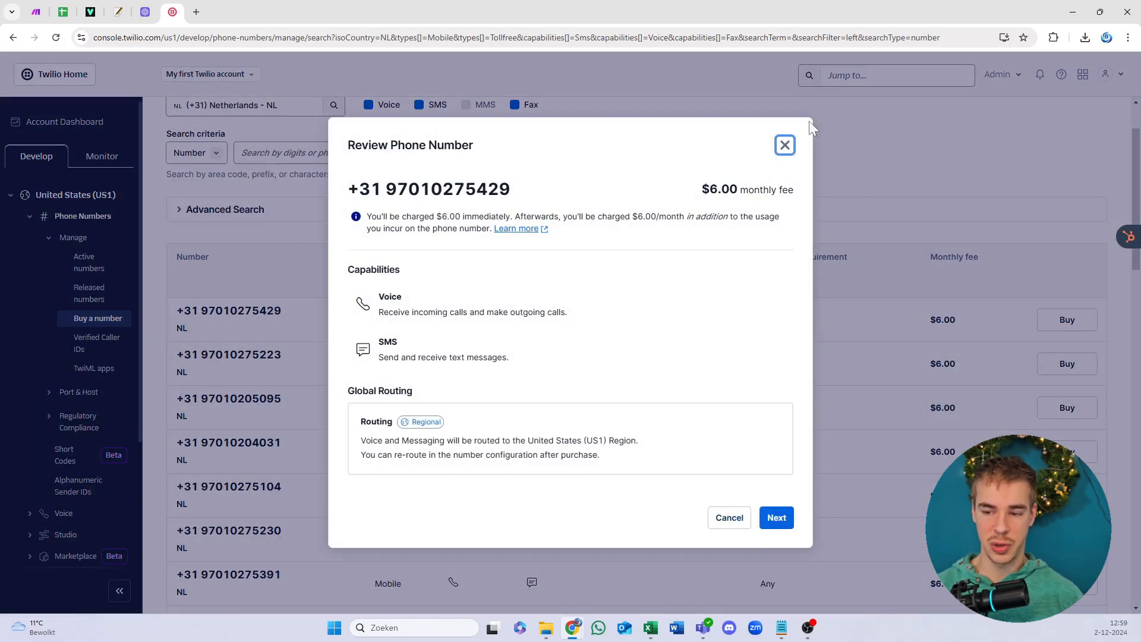
{"action": "left_click", "coordinate": [785, 148]}
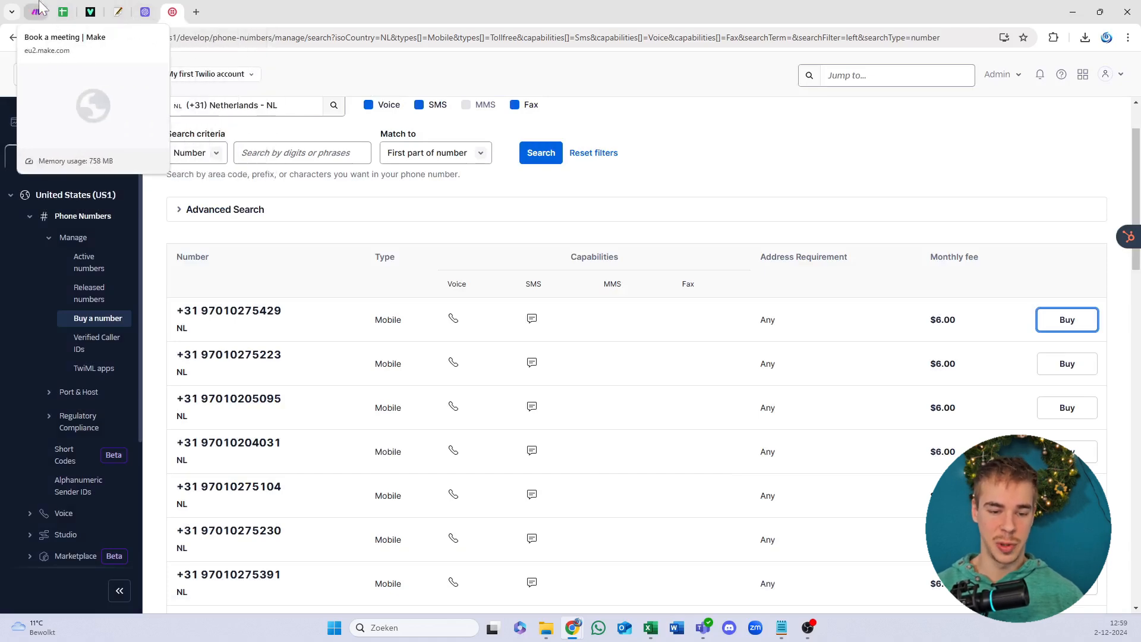
Step: Select the +31 number in Active numbers, then return to the Make scenario
{"action": "left_click", "coordinate": [87, 270]}
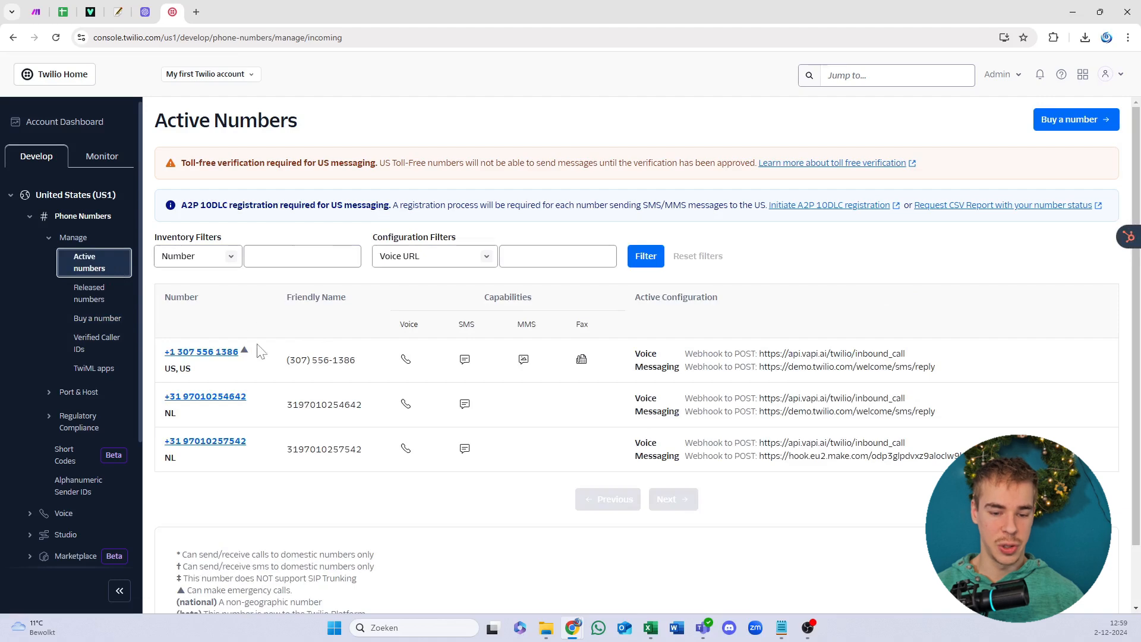
{"action": "left_click_drag", "start_coordinate": [248, 410], "coordinate": [156, 410]}
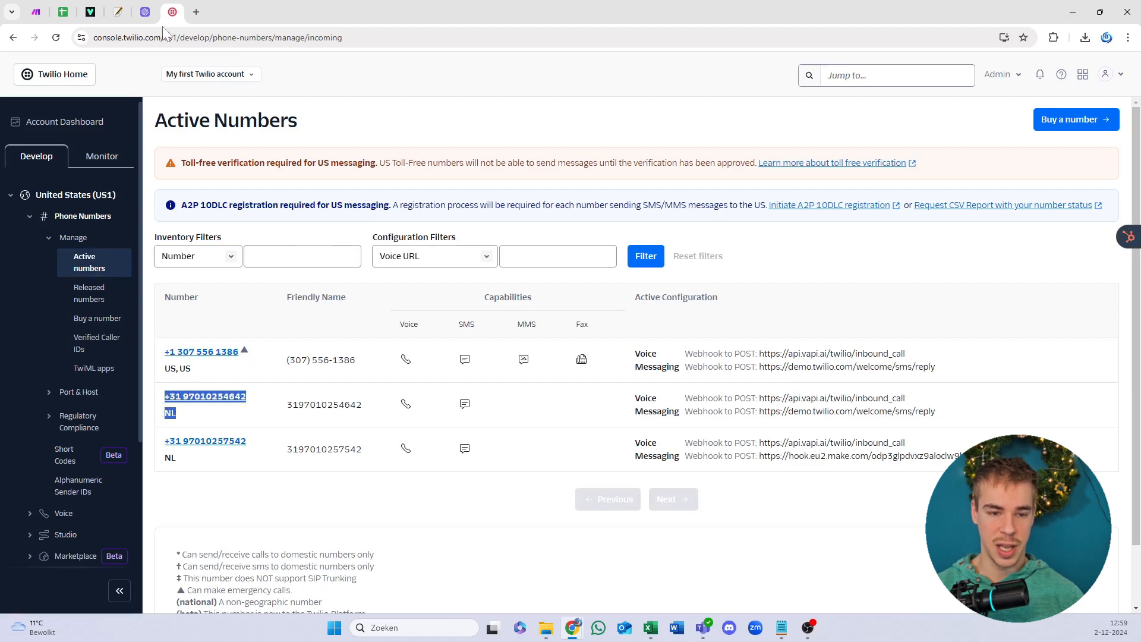
{"action": "left_click", "coordinate": [42, 7]}
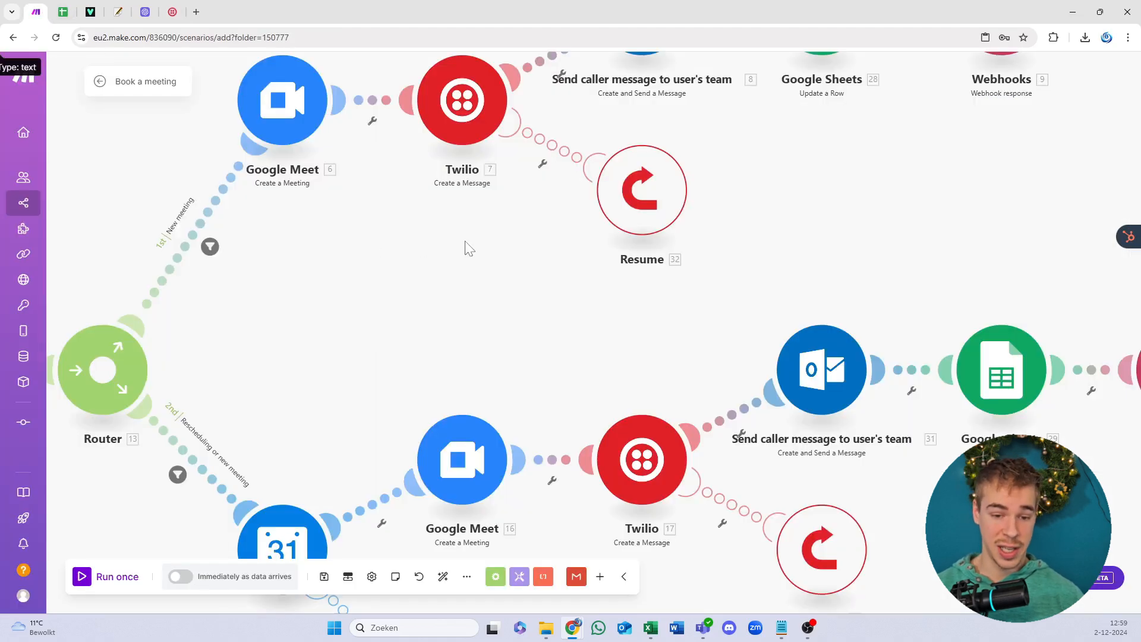
{"action": "scroll", "coordinate": [423, 297], "scroll_direction": "up", "scroll_amount": 1}
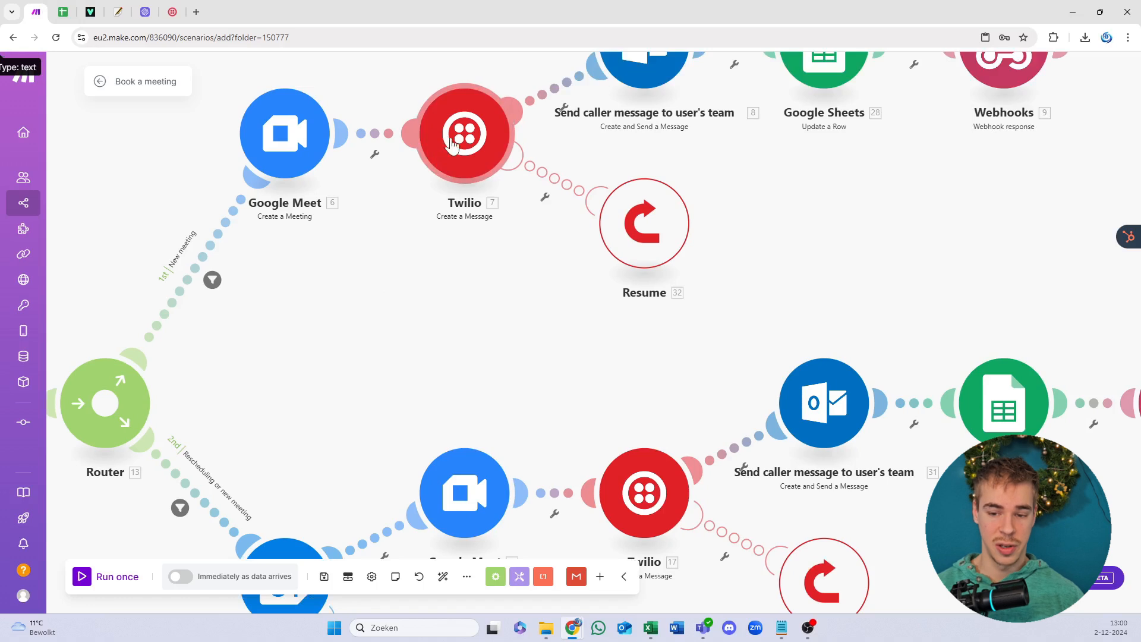
{"action": "left_click", "coordinate": [448, 149]}
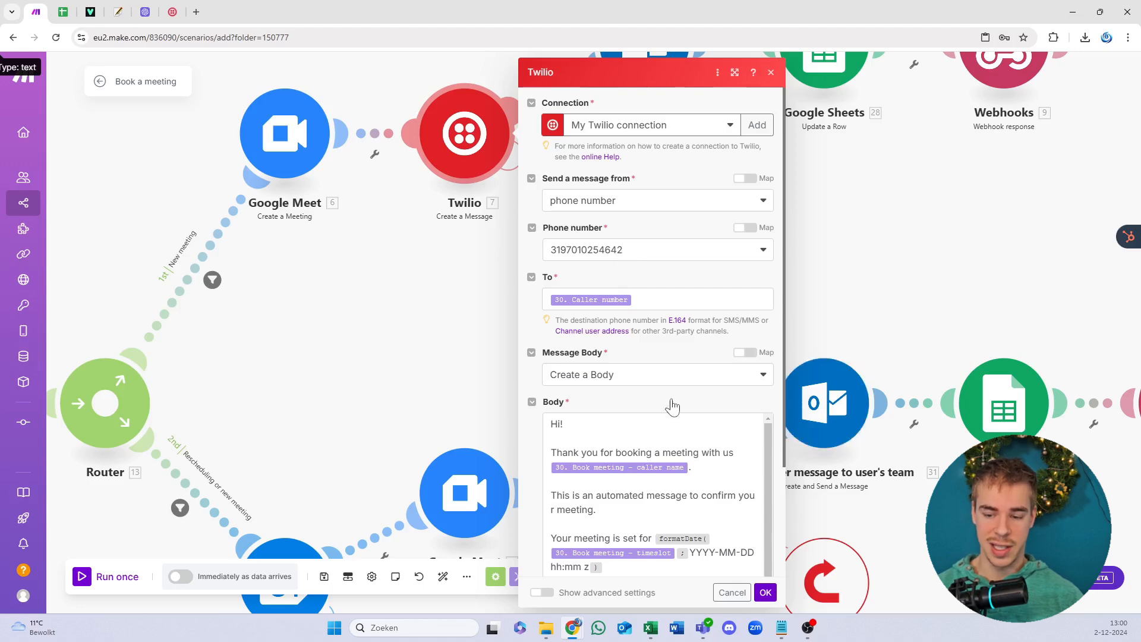
{"action": "scroll", "coordinate": [672, 410], "scroll_direction": "down", "scroll_amount": 2}
{"action": "scroll", "coordinate": [672, 409], "scroll_direction": "down", "scroll_amount": 2}
{"action": "left_click", "coordinate": [765, 593]}
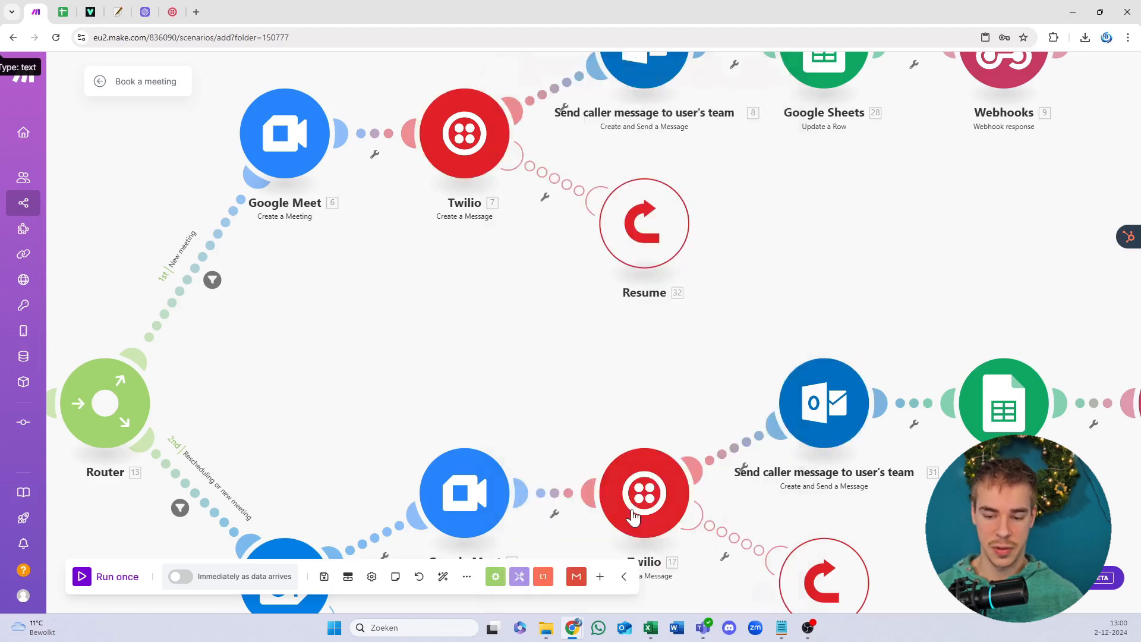
{"action": "key", "text": "ctrl+a"}
{"action": "scroll", "coordinate": [616, 369], "scroll_direction": "down", "scroll_amount": 3}
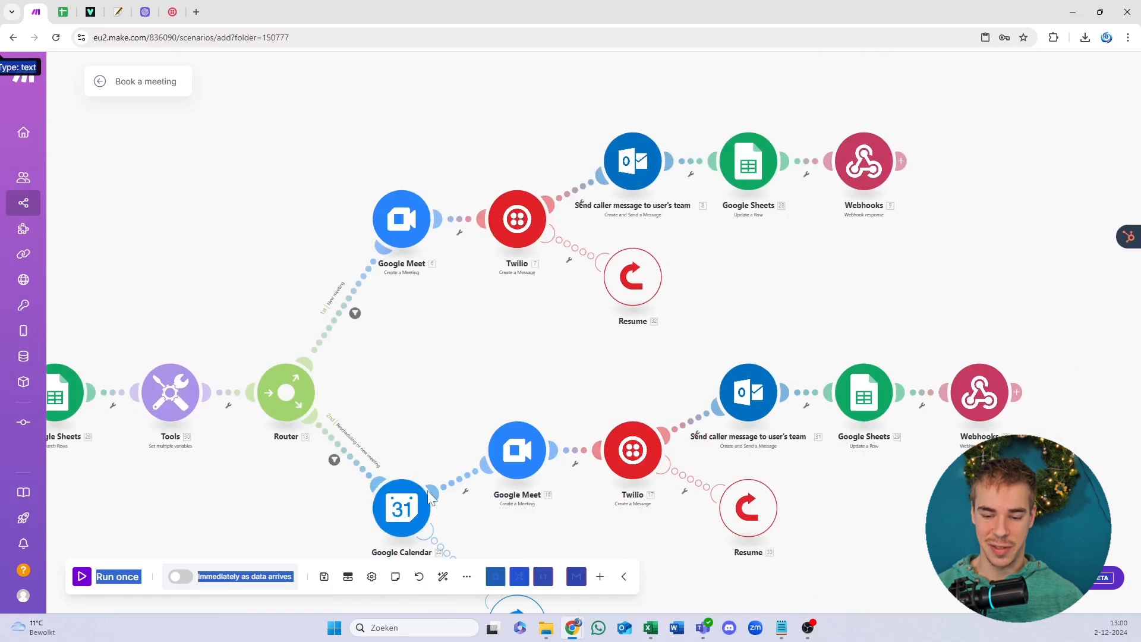
{"action": "left_click_drag", "start_coordinate": [453, 440], "coordinate": [474, 388]}
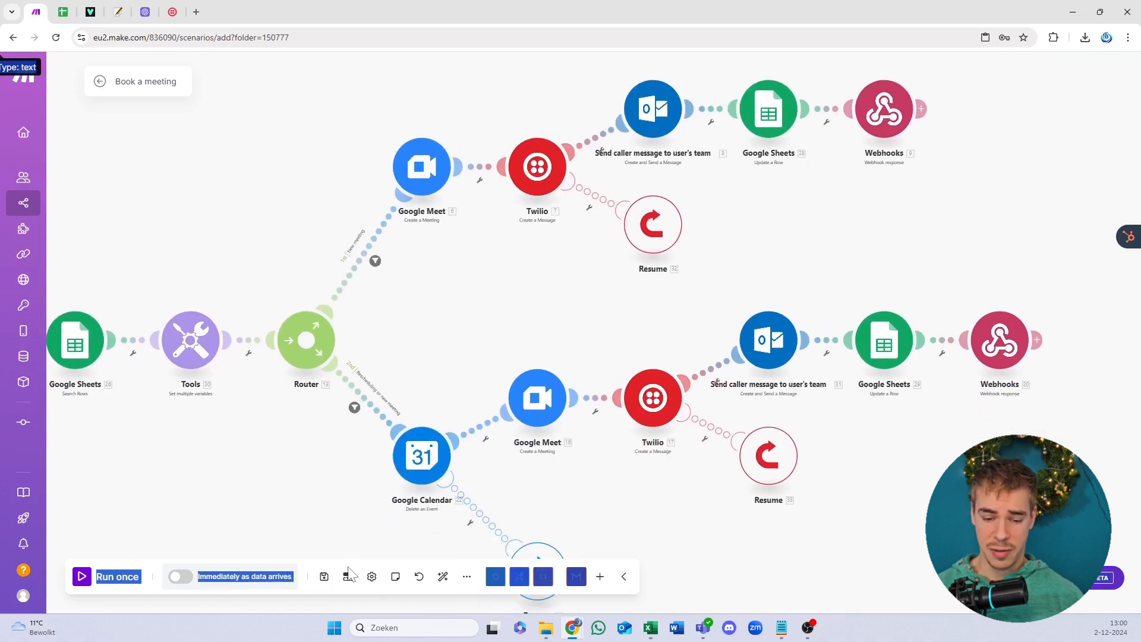
{"action": "left_click", "coordinate": [325, 576]}
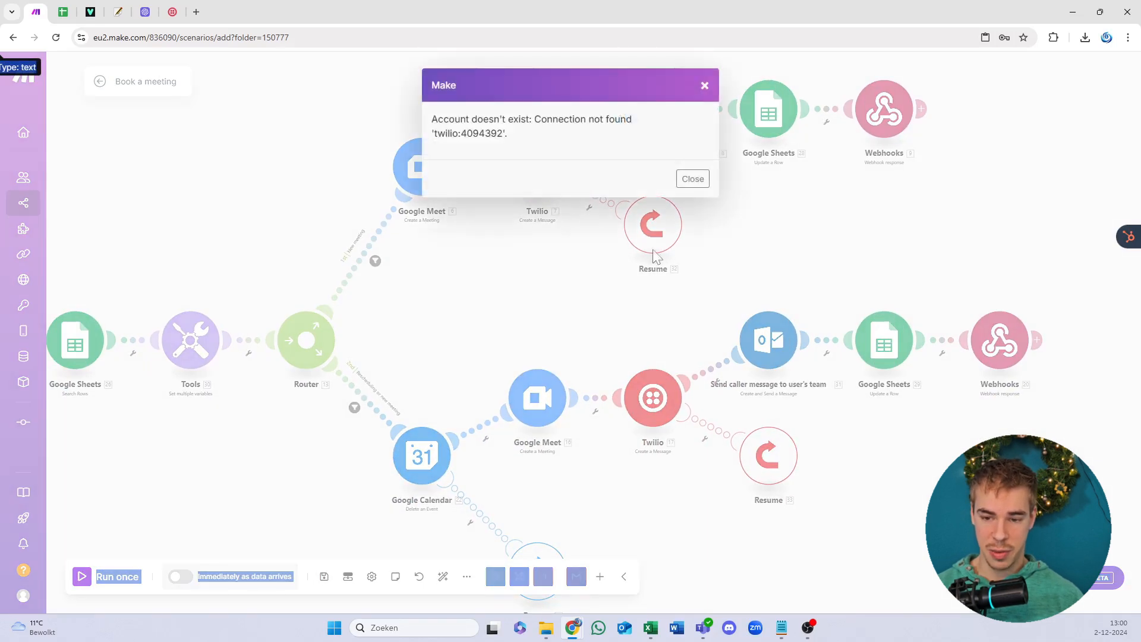
Step: Dismiss the error and set the lower Twilio module's connection to My Twilio connection
{"action": "left_click", "coordinate": [690, 179]}
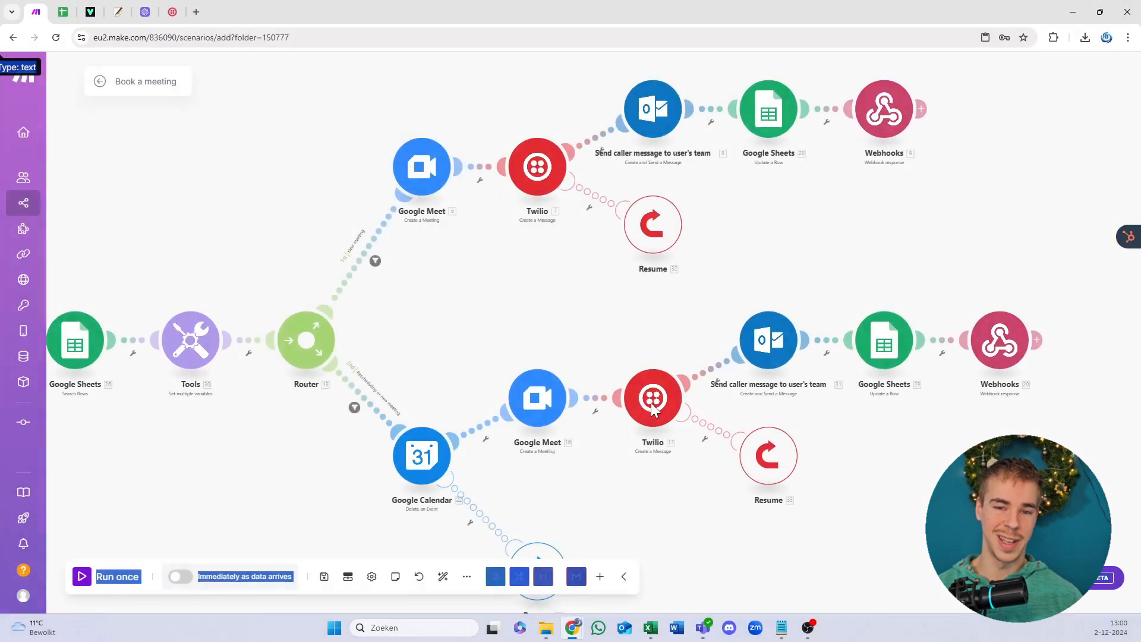
{"action": "left_click", "coordinate": [650, 402]}
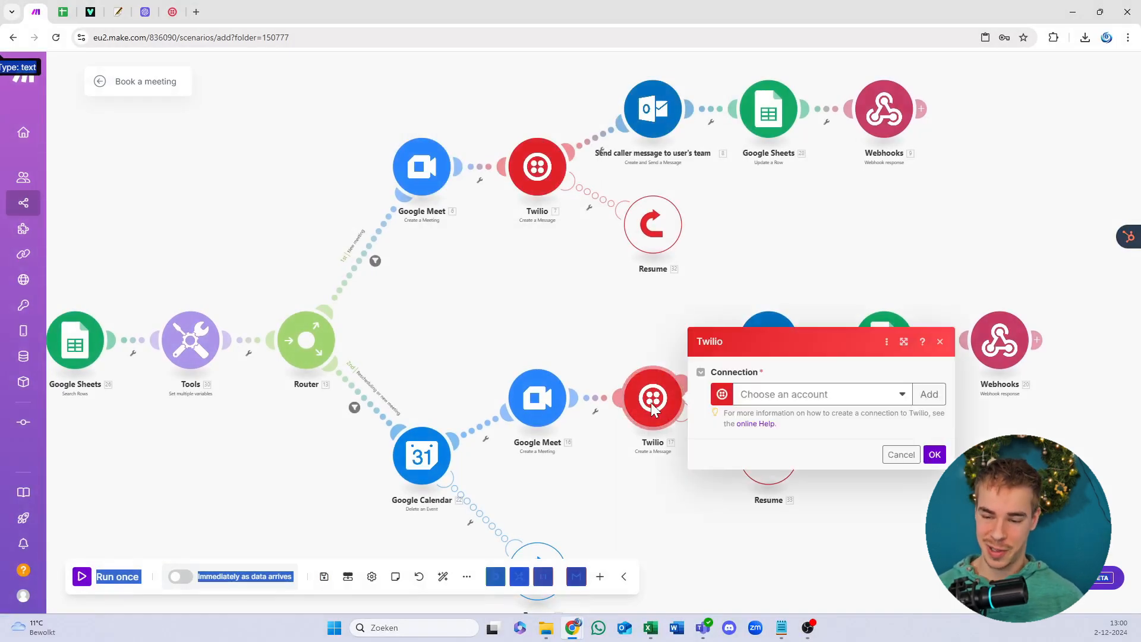
{"action": "left_click", "coordinate": [767, 398]}
{"action": "left_click", "coordinate": [773, 418]}
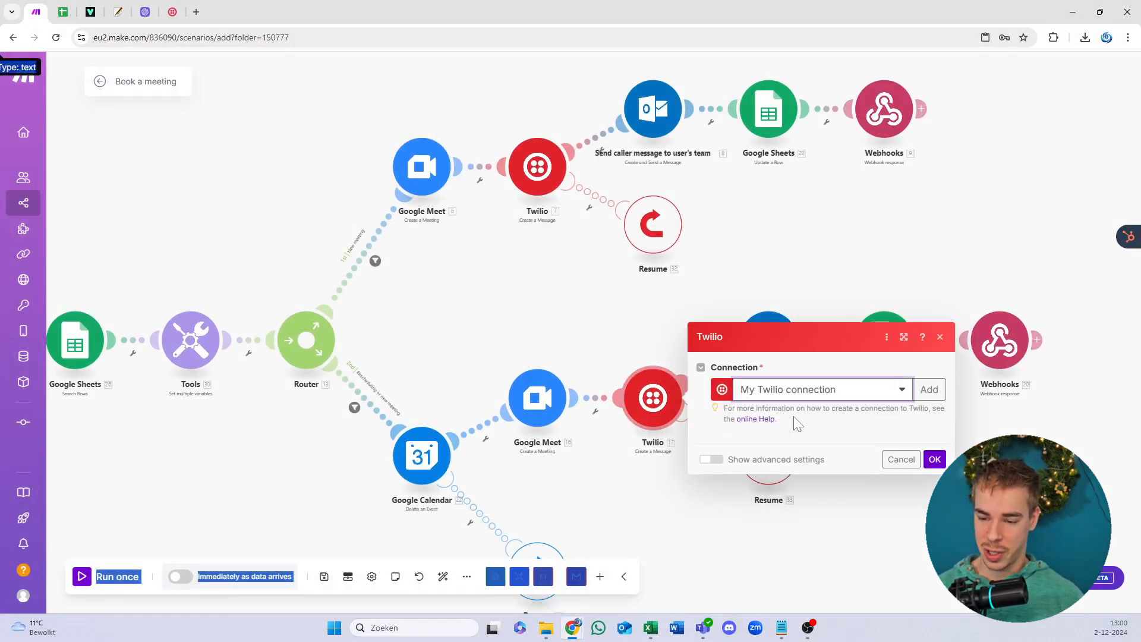
{"action": "left_click", "coordinate": [932, 592]}
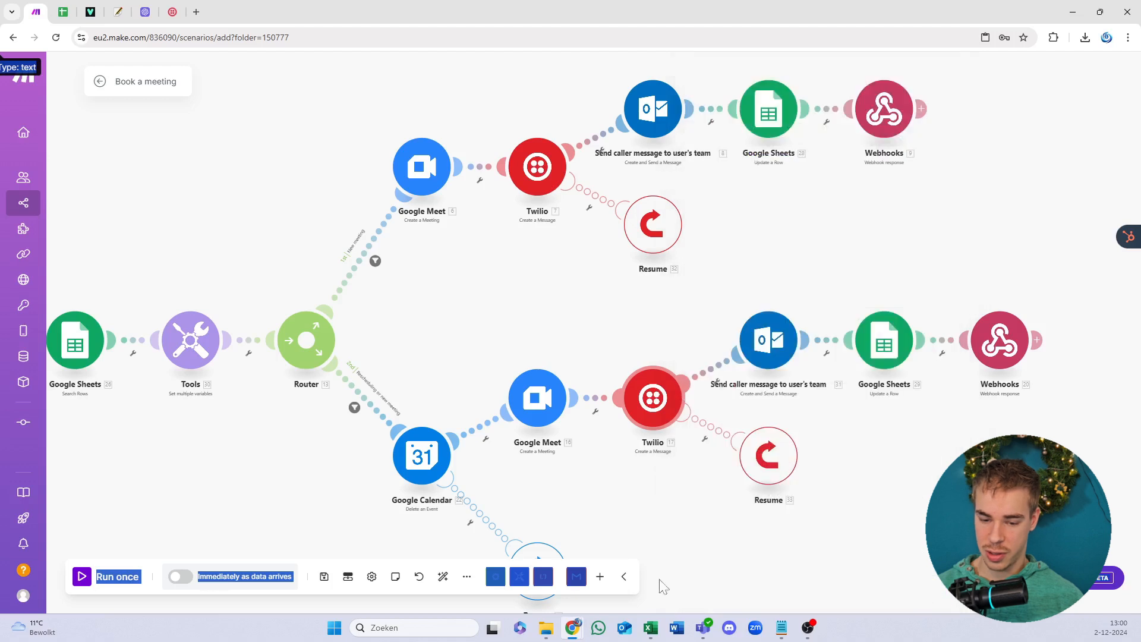
Step: Save the Book a meeting scenario and pan to the Webhooks trigger
{"action": "left_click", "coordinate": [330, 579]}
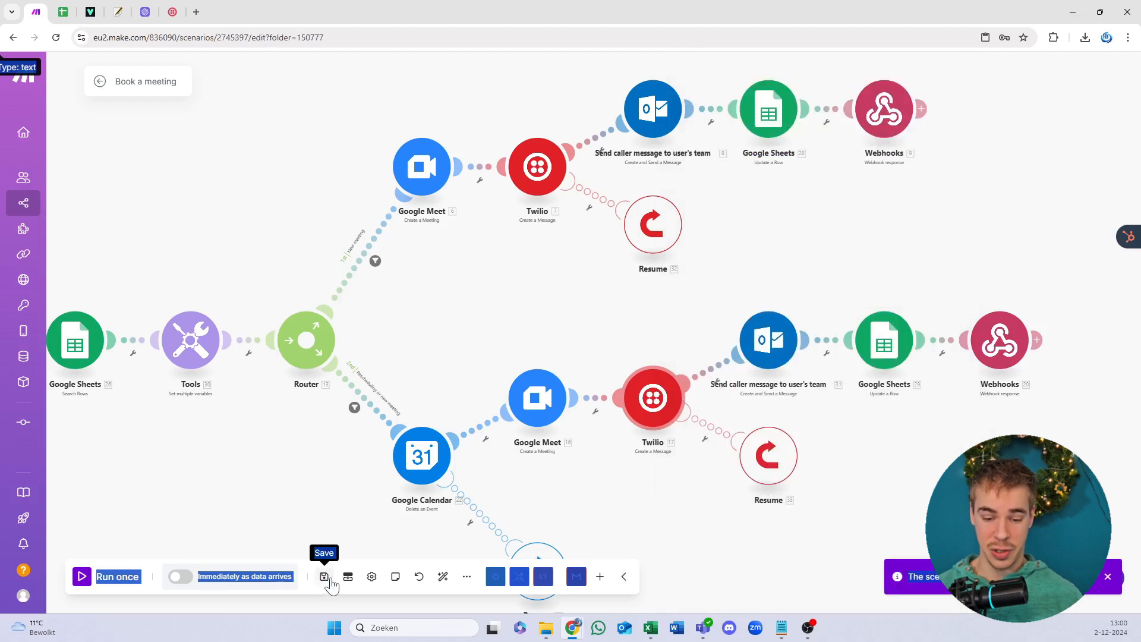
{"action": "left_click", "coordinate": [299, 578]}
{"action": "left_click", "coordinate": [318, 477]}
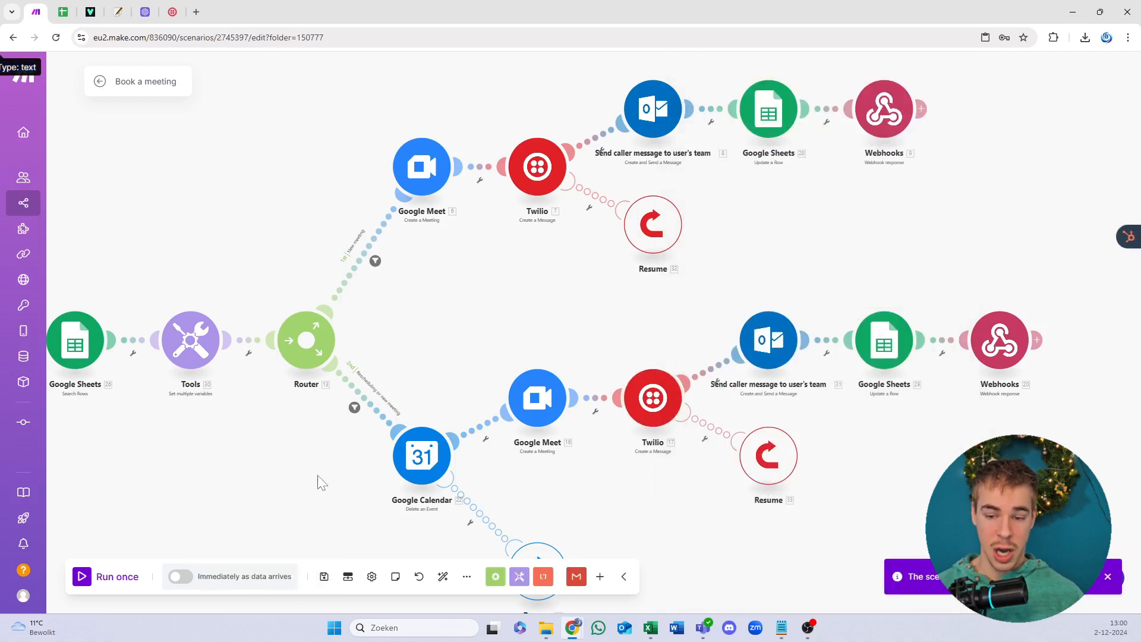
{"action": "left_click_drag", "start_coordinate": [319, 482], "coordinate": [461, 409]}
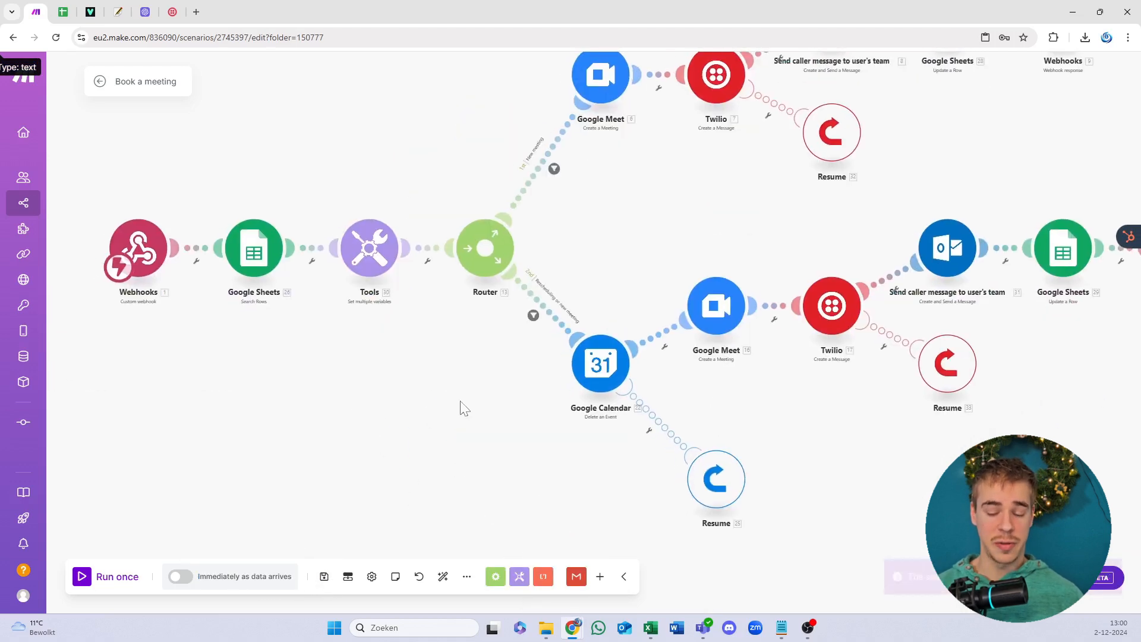
{"action": "left_click", "coordinate": [373, 247]}
{"action": "scroll", "coordinate": [518, 333], "scroll_direction": "down", "scroll_amount": 5}
{"action": "scroll", "coordinate": [519, 333], "scroll_direction": "down", "scroll_amount": 4}
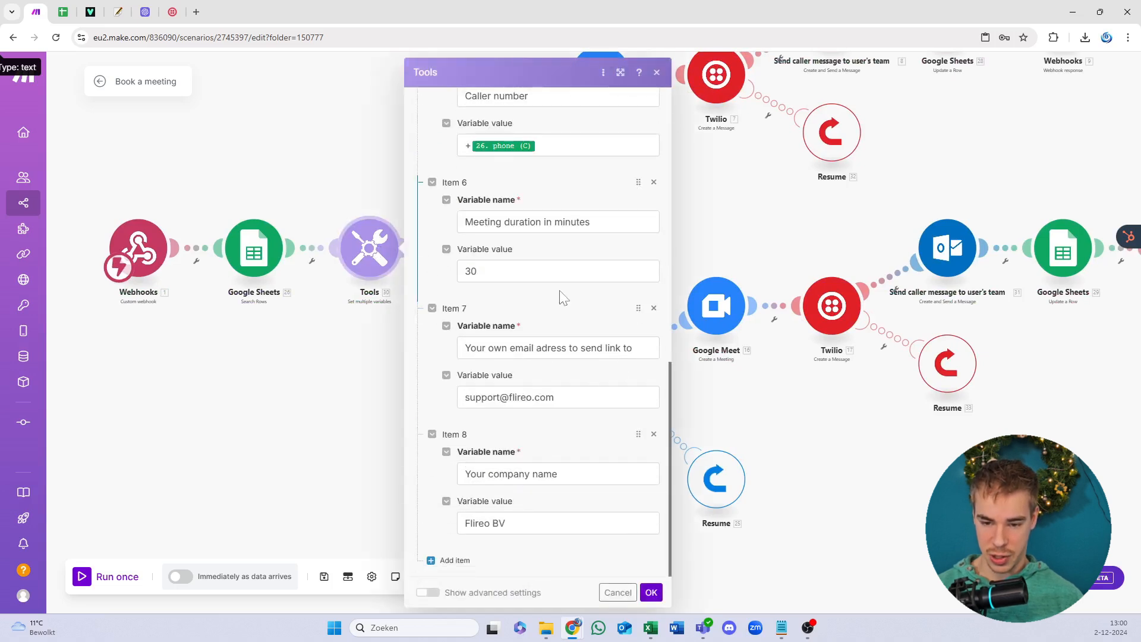
{"action": "left_click_drag", "start_coordinate": [563, 398], "coordinate": [343, 400]}
{"action": "left_click", "coordinate": [571, 375]}
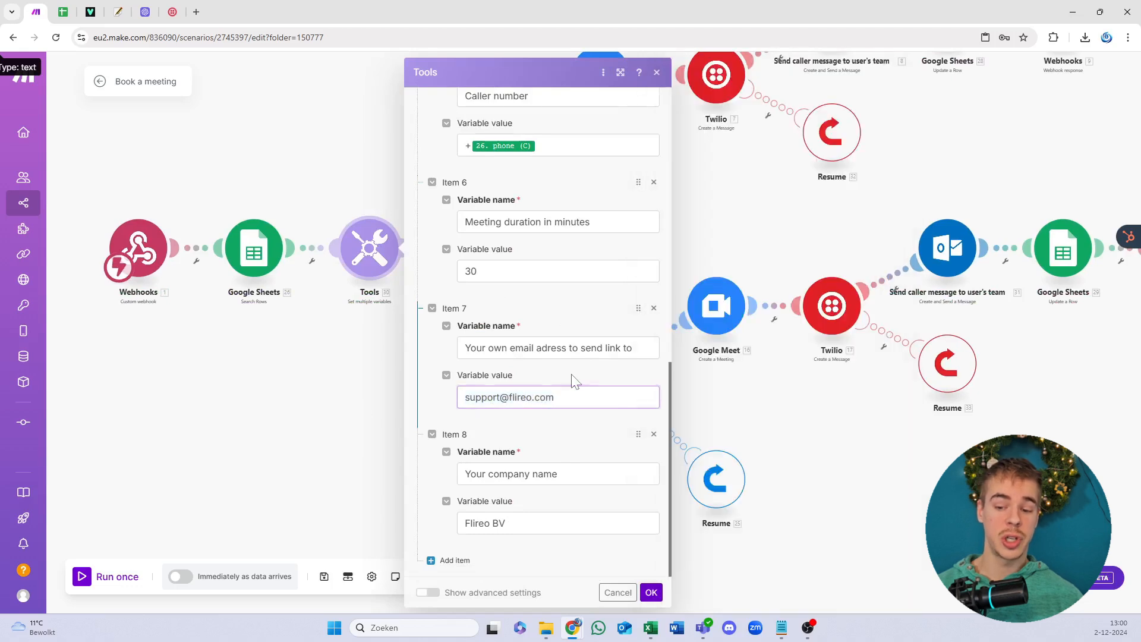
{"action": "left_click", "coordinate": [475, 271]}
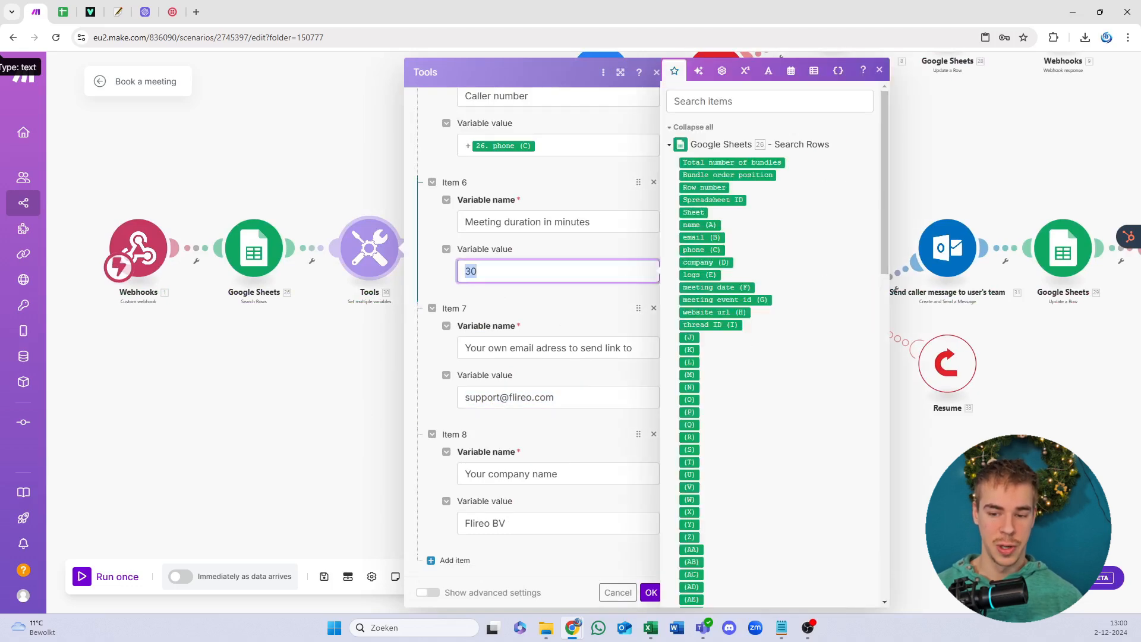
{"action": "scroll", "coordinate": [535, 309], "scroll_direction": "up", "scroll_amount": 10}
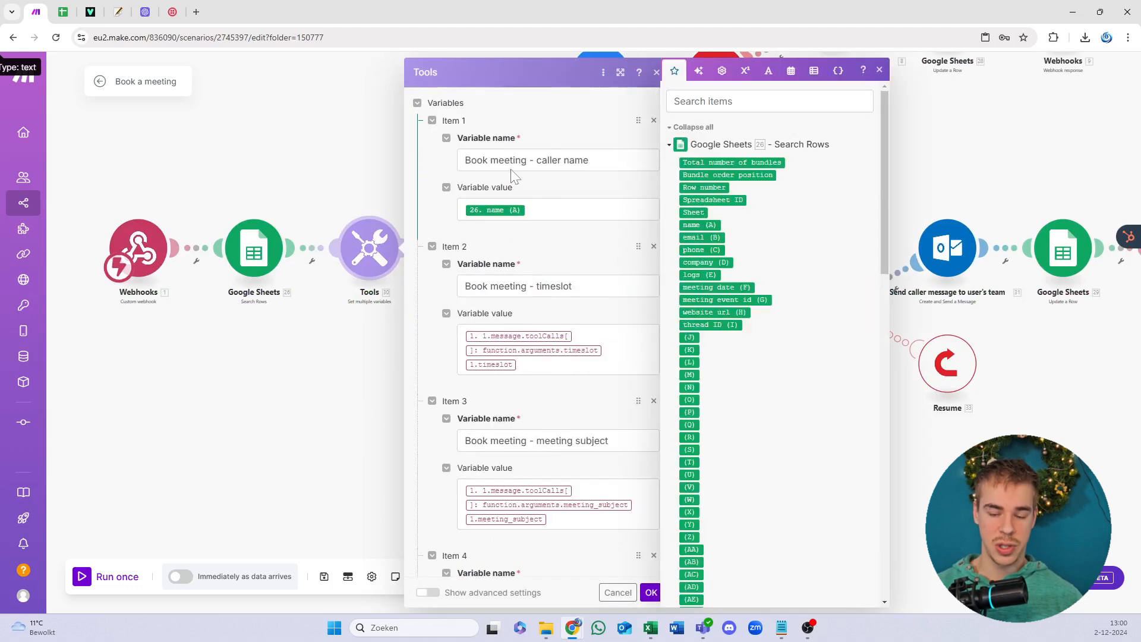
{"action": "left_click", "coordinate": [517, 160]}
{"action": "left_click", "coordinate": [515, 286]}
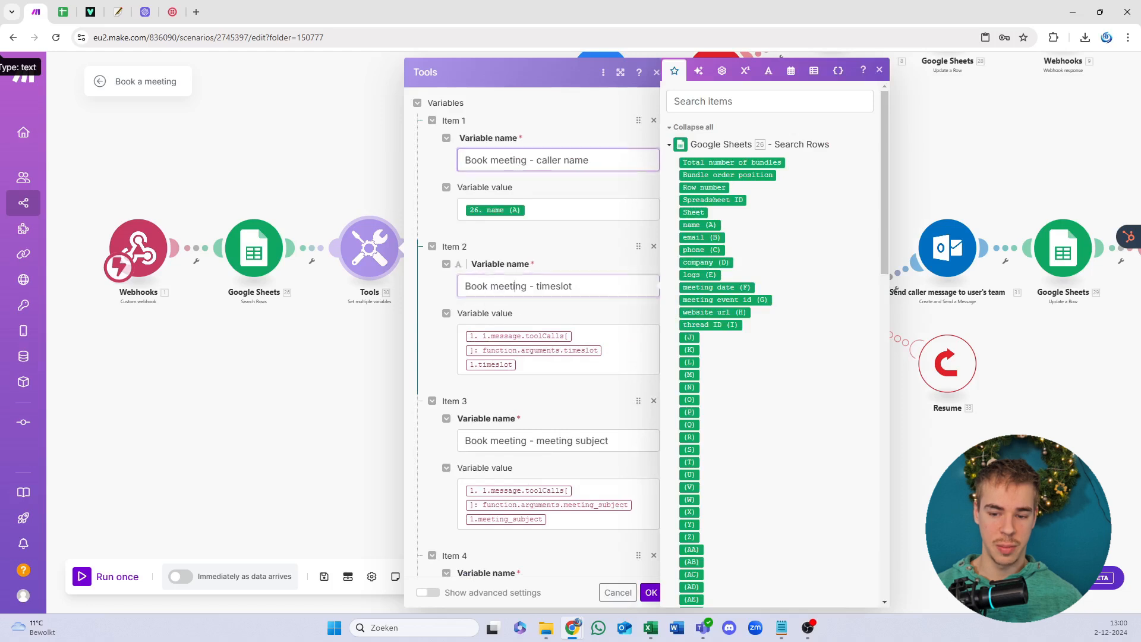
{"action": "scroll", "coordinate": [533, 289], "scroll_direction": "down", "scroll_amount": 3}
{"action": "left_click", "coordinate": [532, 262]}
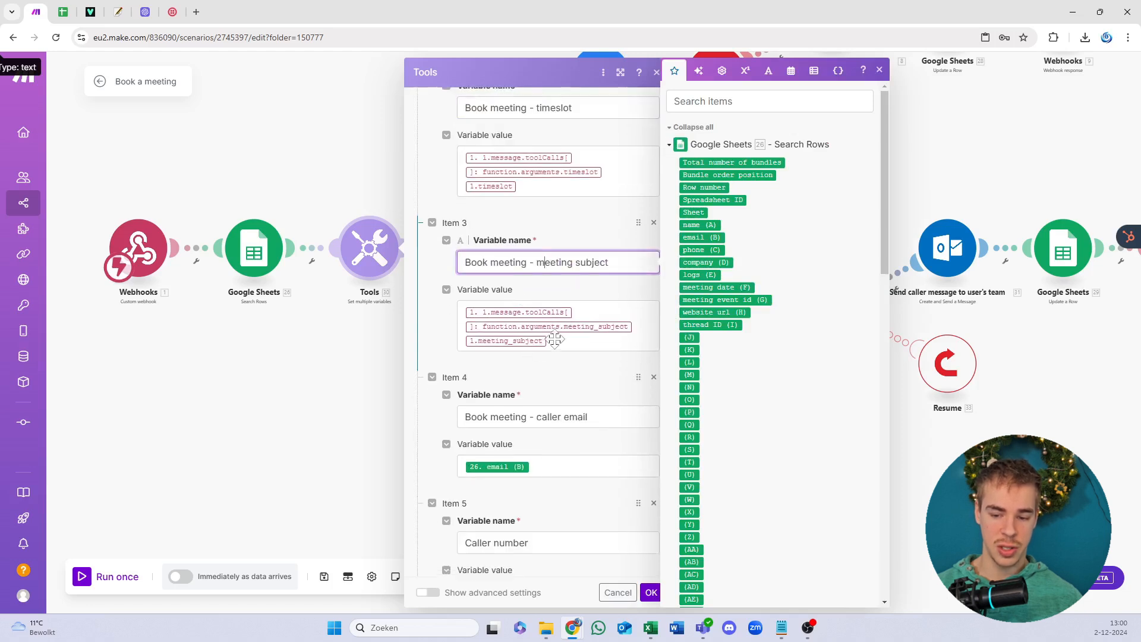
{"action": "scroll", "coordinate": [553, 345], "scroll_direction": "down", "scroll_amount": 2}
{"action": "scroll", "coordinate": [567, 344], "scroll_direction": "down", "scroll_amount": 3}
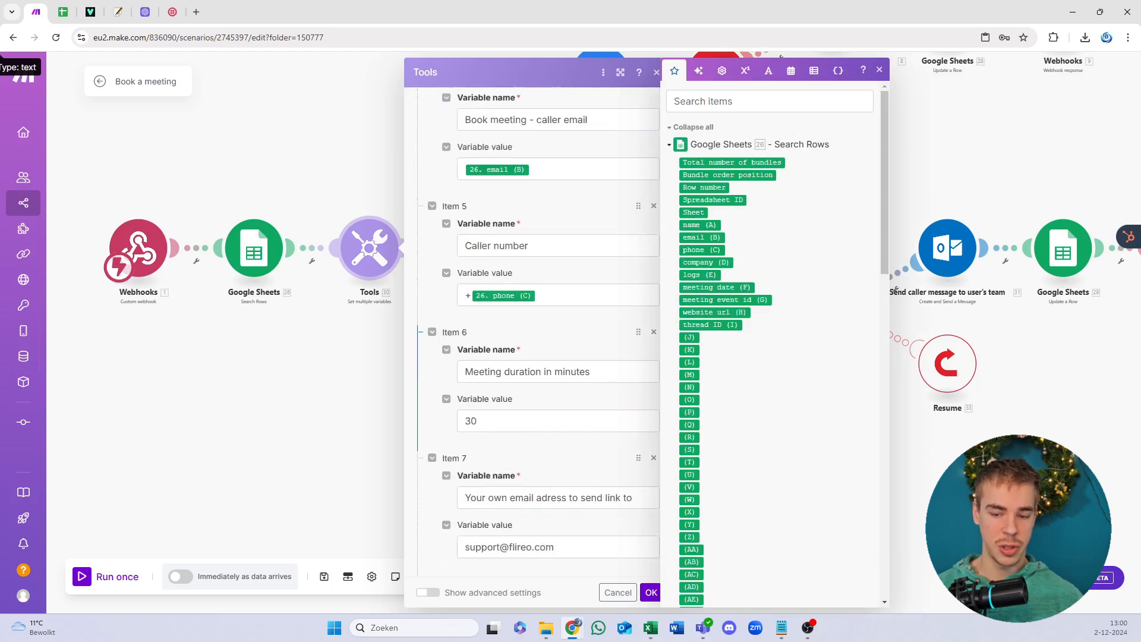
{"action": "scroll", "coordinate": [475, 356], "scroll_direction": "down", "scroll_amount": 3}
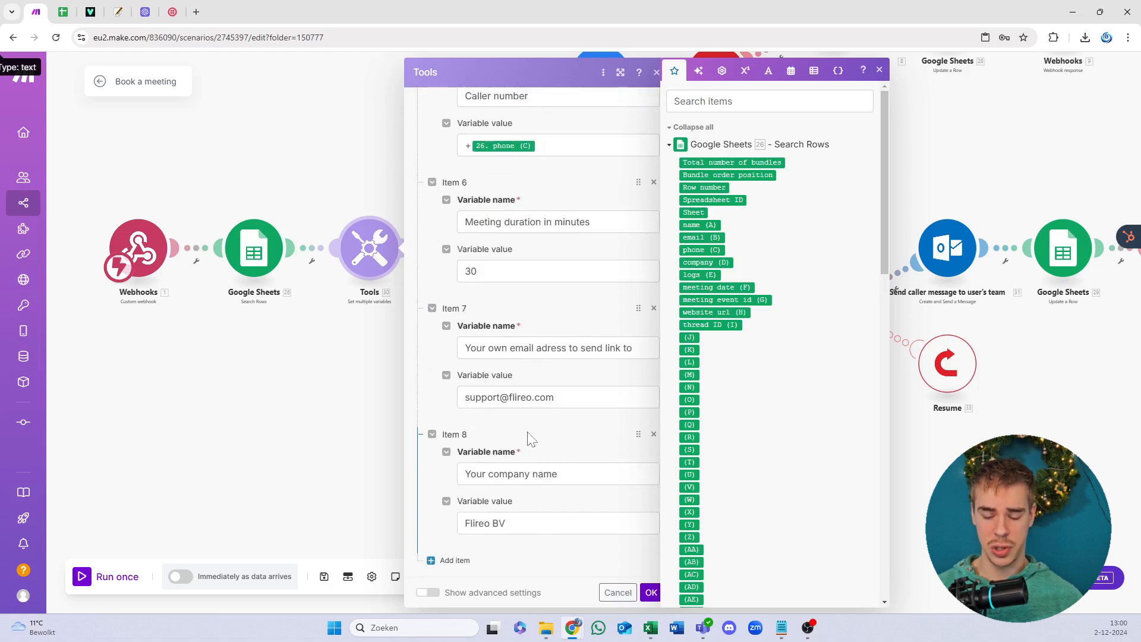
{"action": "double_click", "coordinate": [471, 271]}
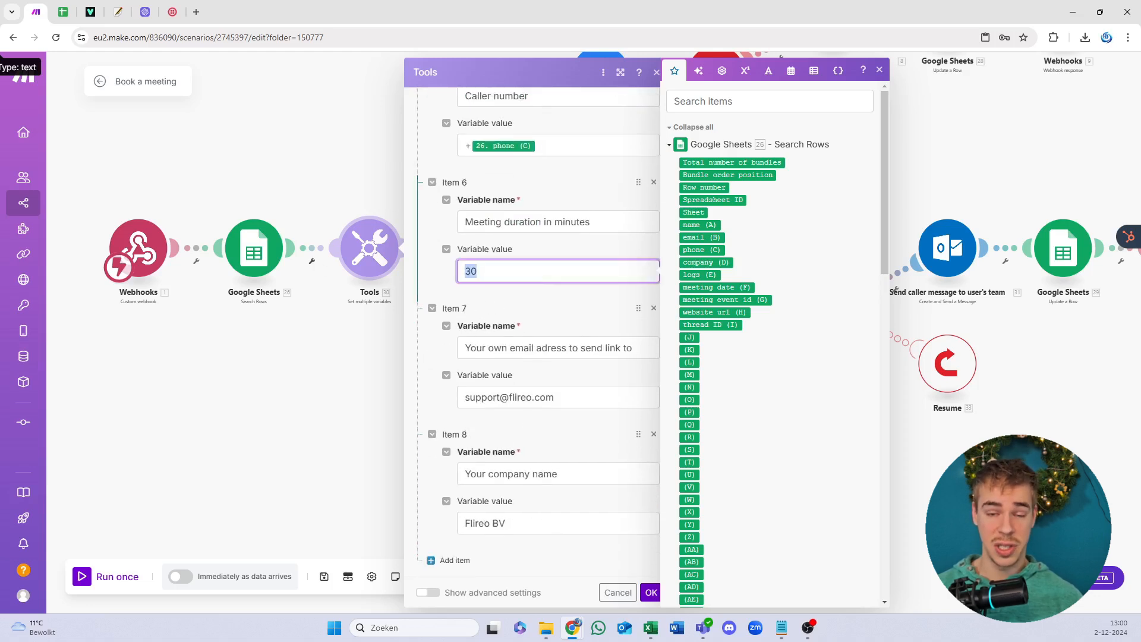
{"action": "left_click", "coordinate": [478, 271]}
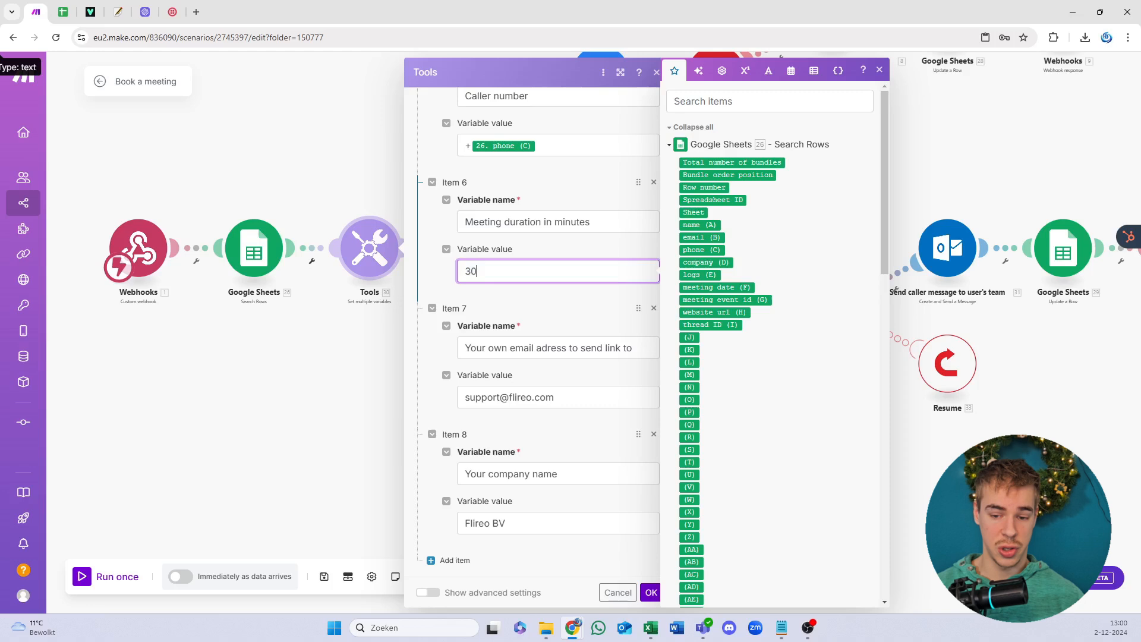
{"action": "left_click", "coordinate": [572, 296]}
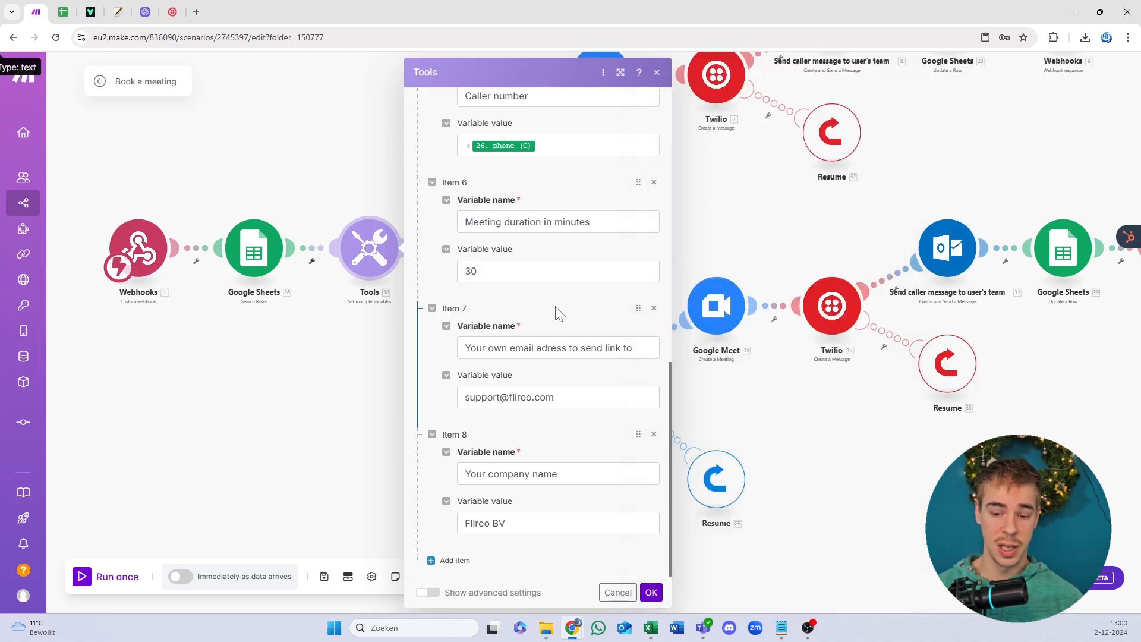
{"action": "left_click_drag", "start_coordinate": [536, 348], "coordinate": [552, 348]}
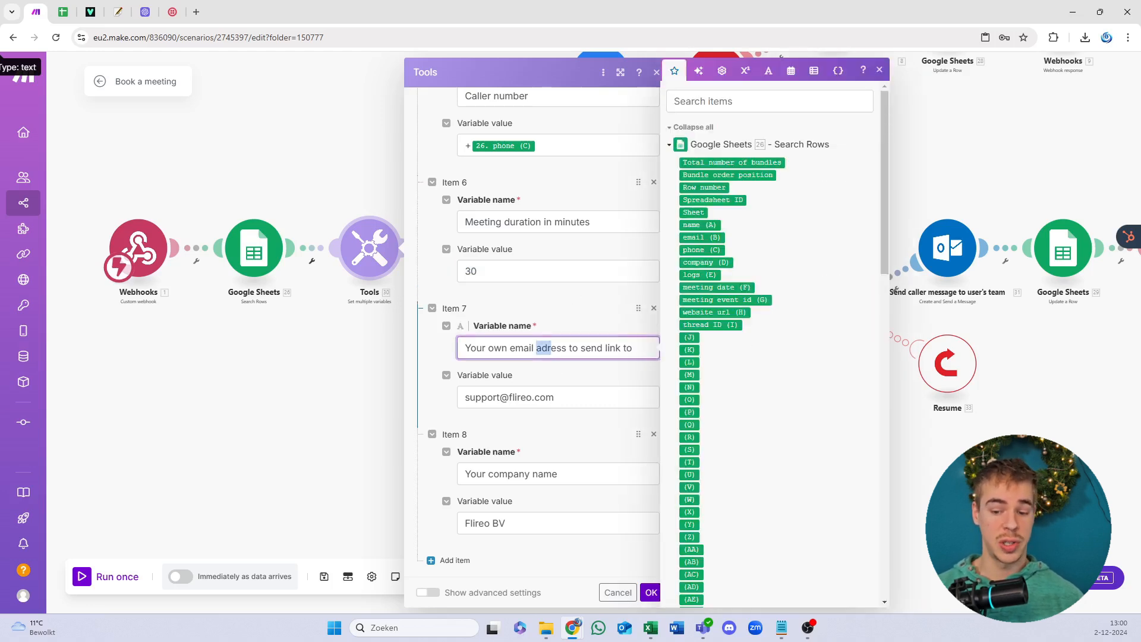
{"action": "left_click", "coordinate": [510, 348]}
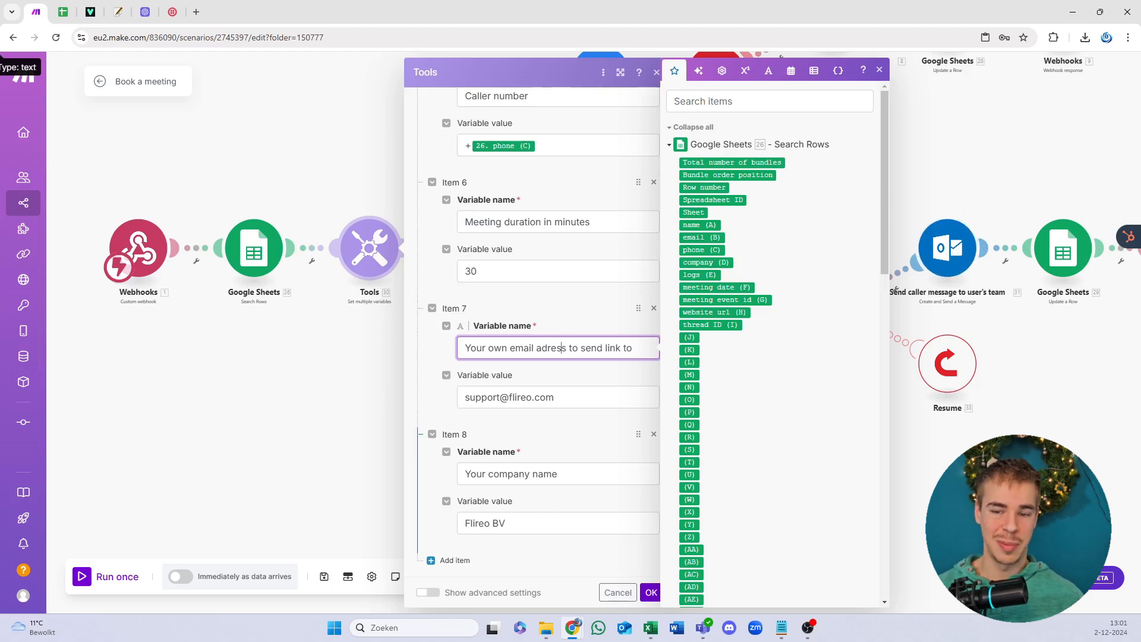
{"action": "left_click", "coordinate": [651, 591]}
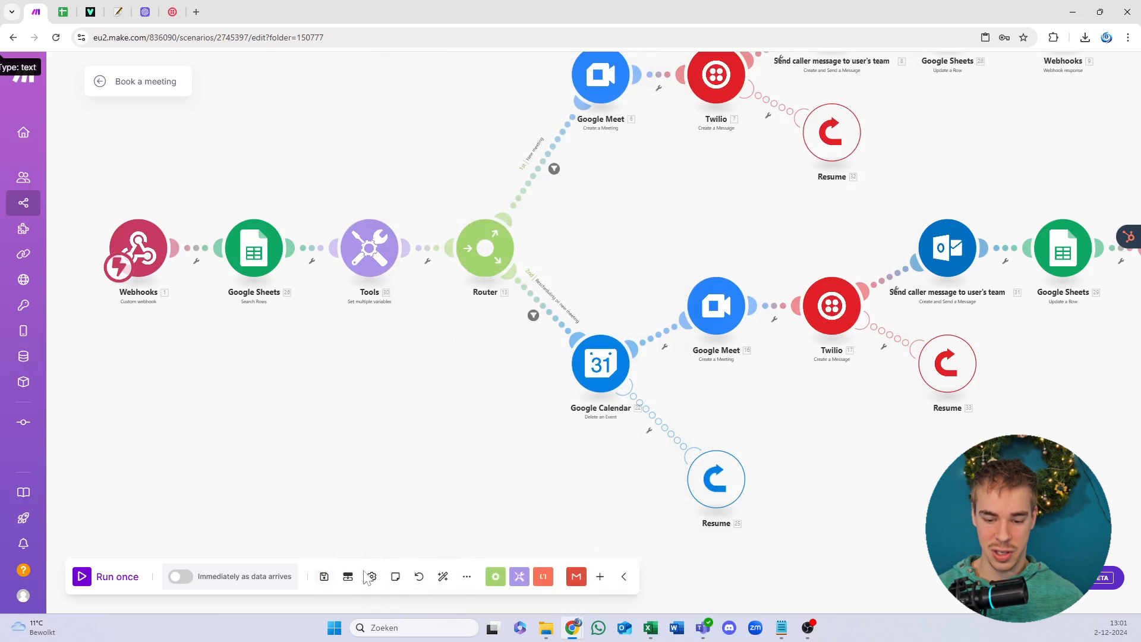
Step: Save the scenario, schedule it 'Immediately as data arrives', and return to the Youtube scenario list
{"action": "left_click", "coordinate": [443, 576]}
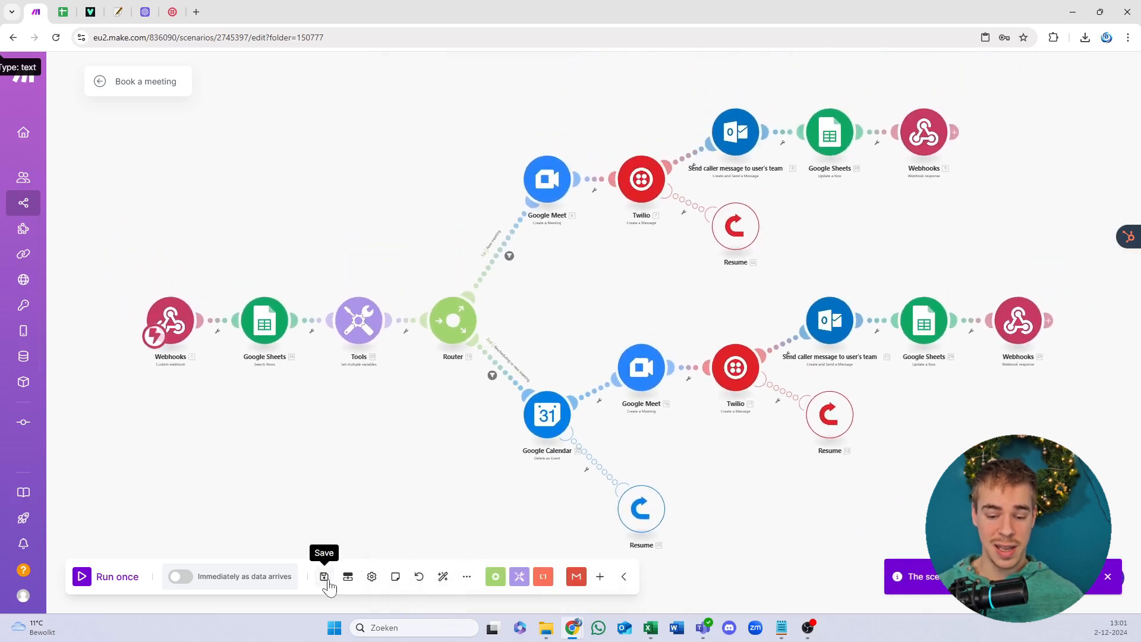
{"action": "left_click", "coordinate": [180, 576]}
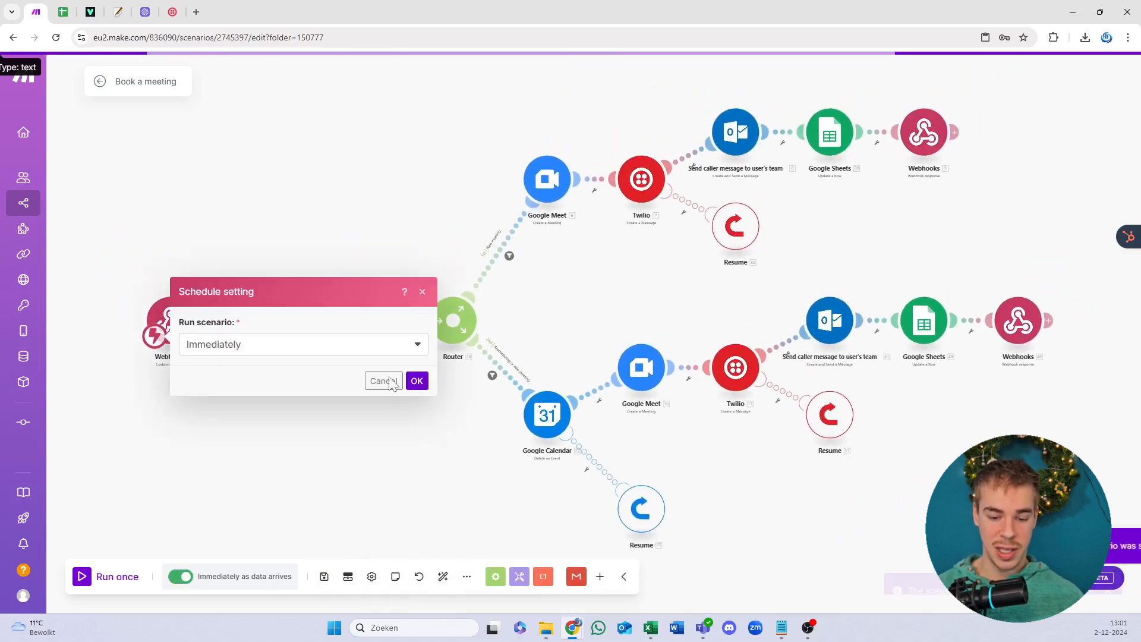
{"action": "left_click", "coordinate": [416, 381]}
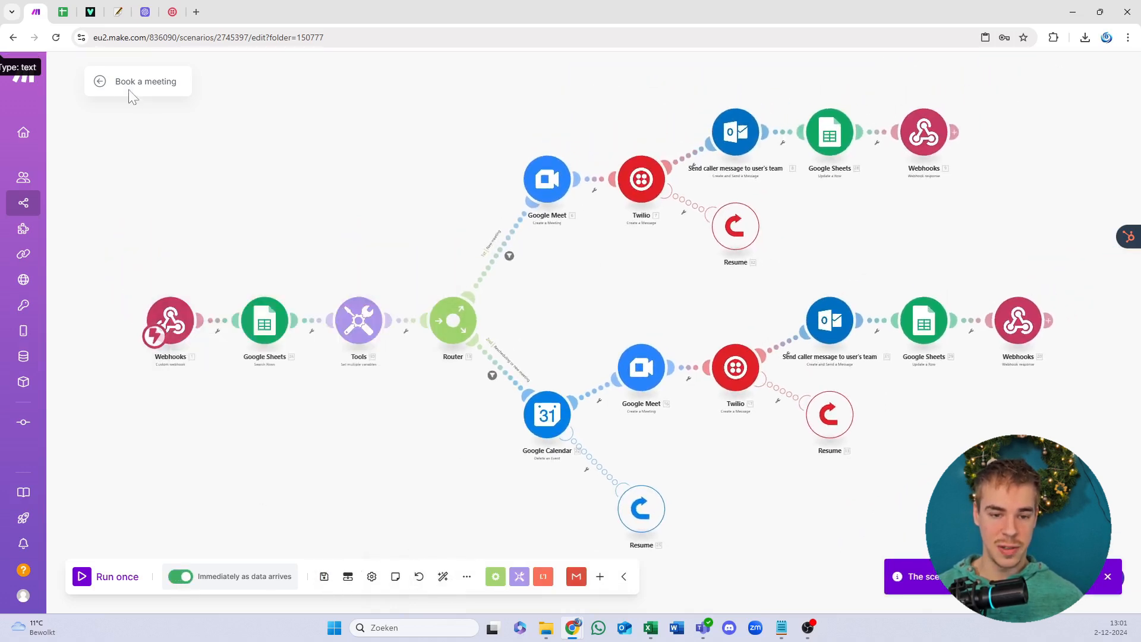
{"action": "left_click", "coordinate": [99, 83]}
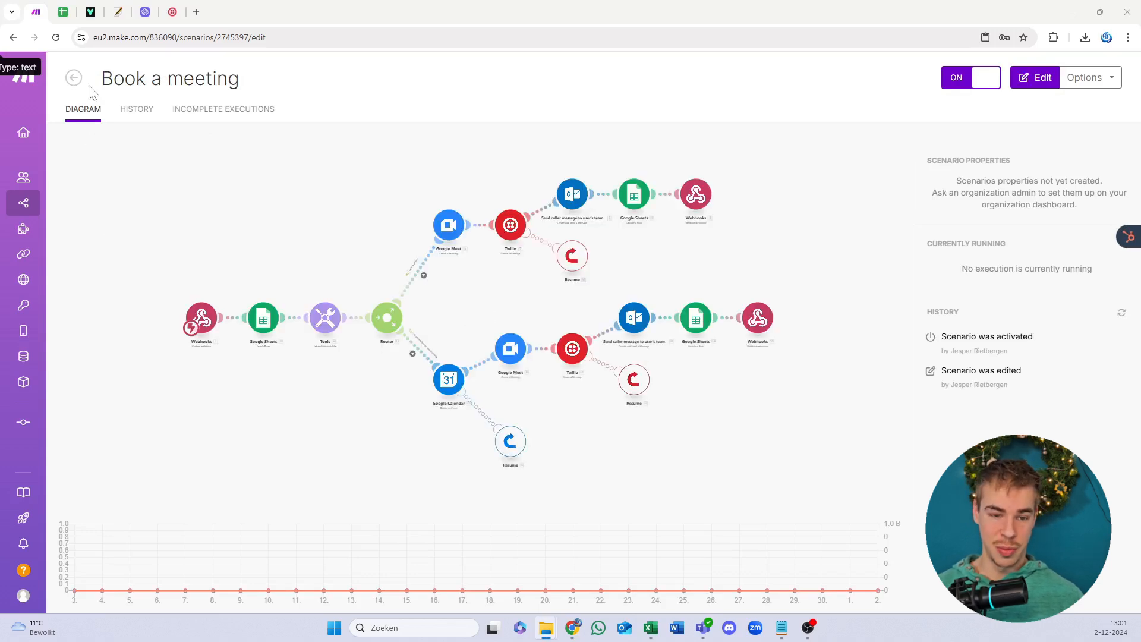
{"action": "left_click", "coordinate": [74, 77]}
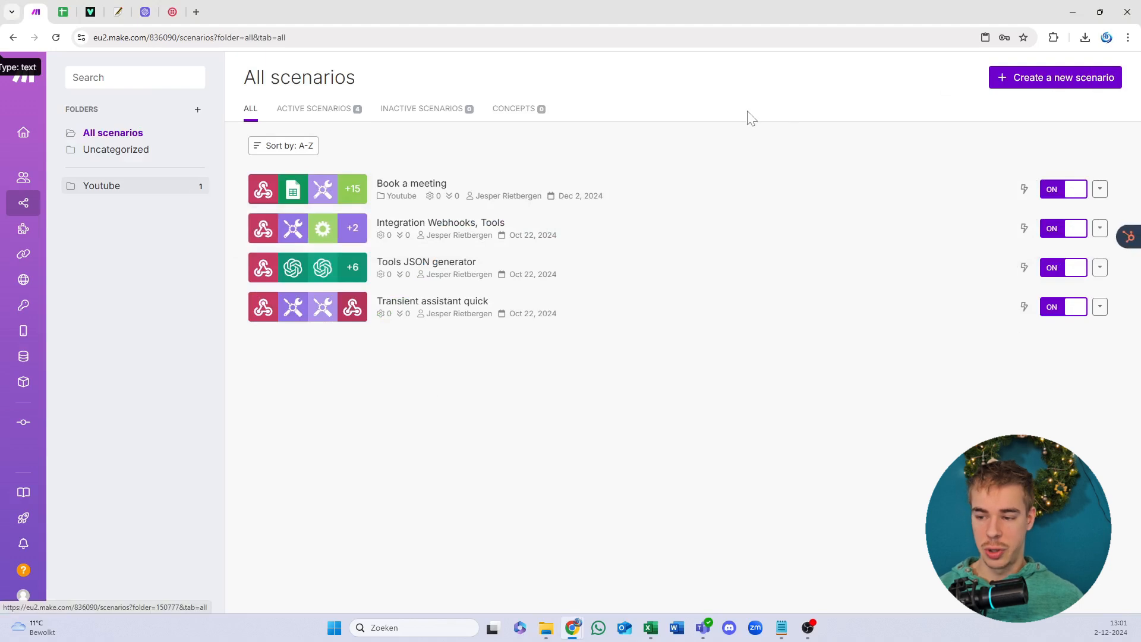
Step: Create a new scenario and choose Import blueprint, then browse for the JSON file
{"action": "left_click", "coordinate": [1001, 81]}
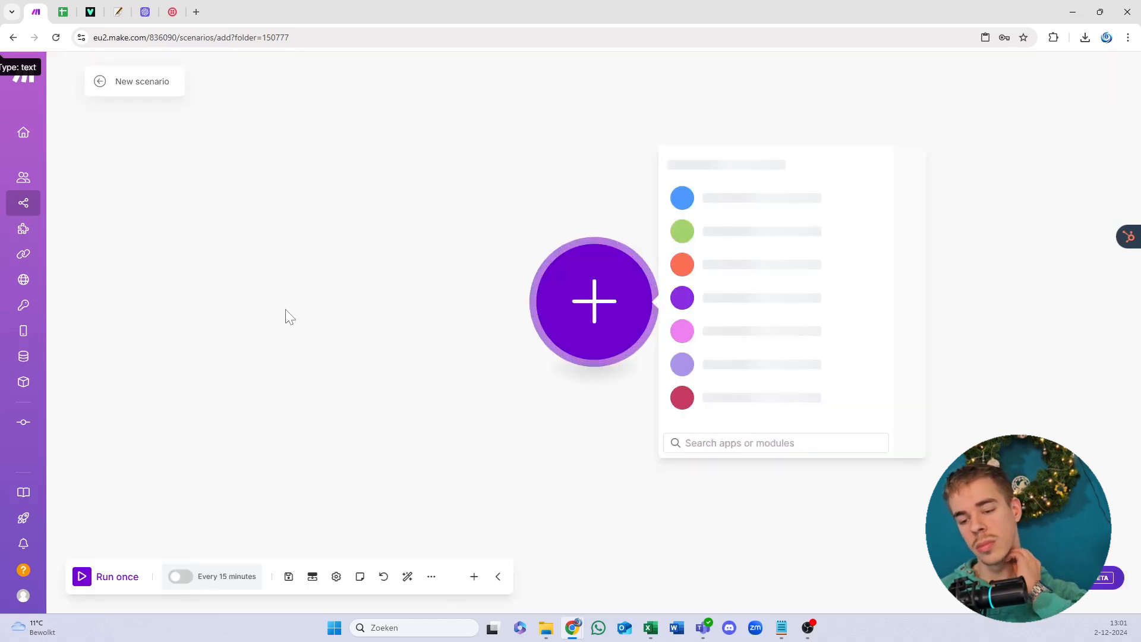
{"action": "left_click", "coordinate": [432, 581]}
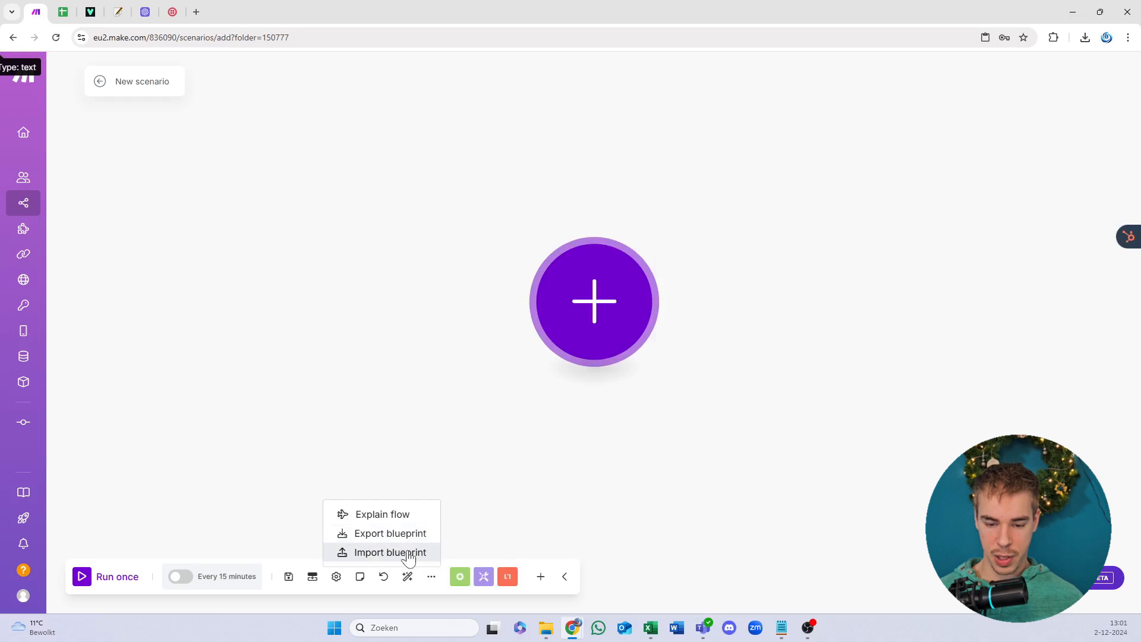
{"action": "left_click", "coordinate": [407, 552]}
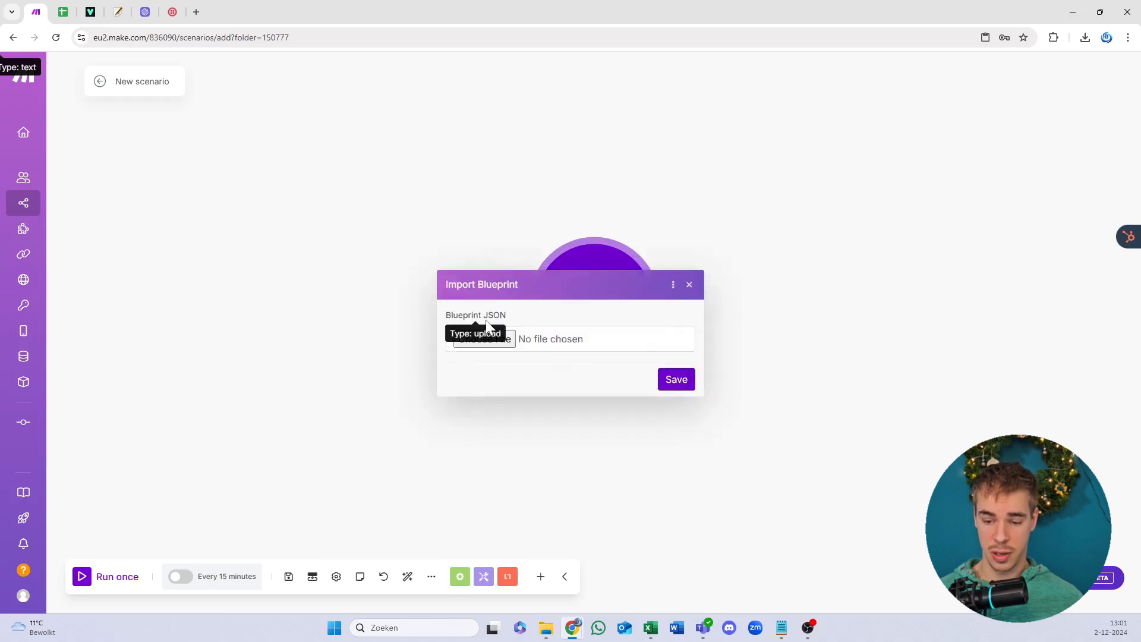
{"action": "left_click", "coordinate": [502, 342]}
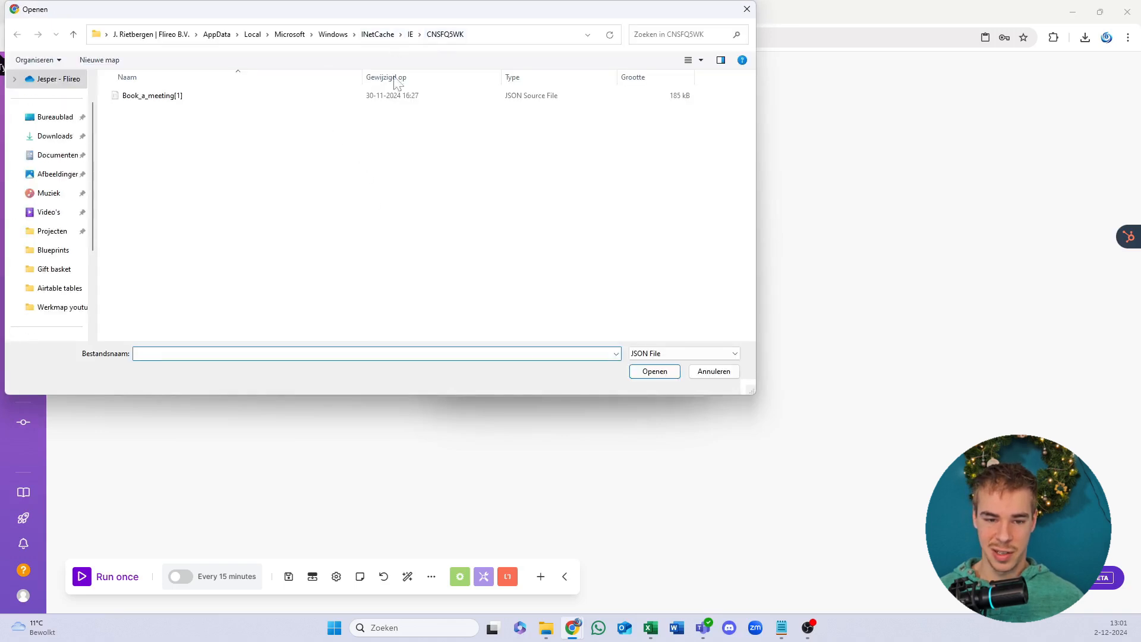
Step: Go to the Templates blueprints folder and choose the 'Outbound - cold call from a form' JSON file
{"action": "left_click", "coordinate": [473, 38]}
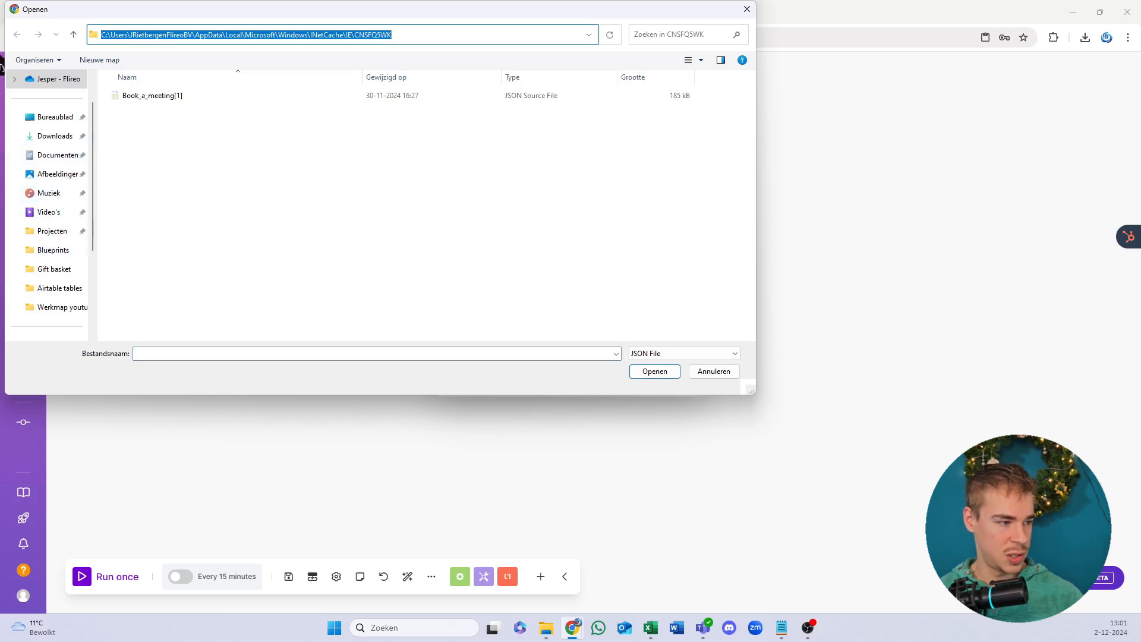
{"action": "key", "text": "alt+Tab"}
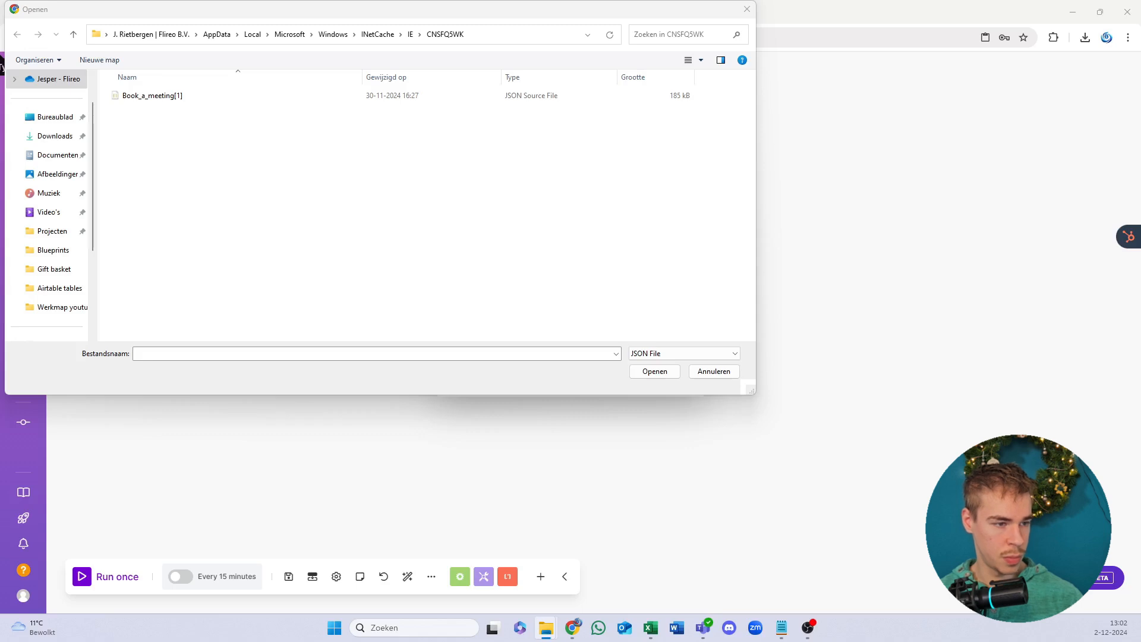
{"action": "left_click", "coordinate": [524, 46]}
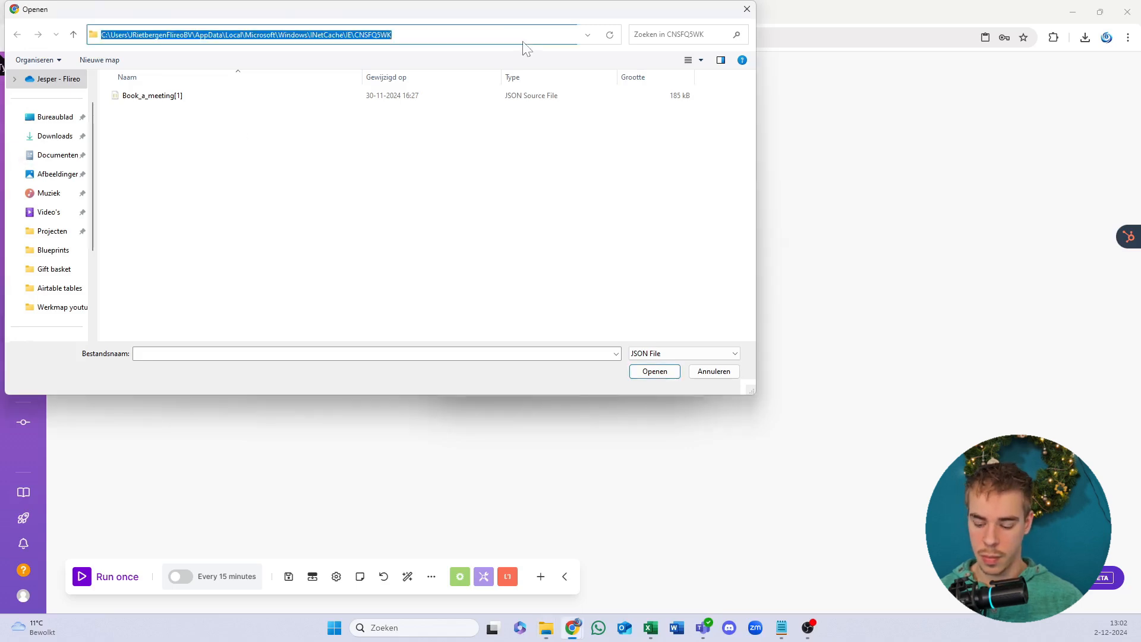
{"action": "type", "text": "C:\\Users\\JRietbergenFlireoBV\\OneDrive - Flireo\\Desktop\\Blueprints\\Templates blueprints.zip\\Templates blueprints"}
{"action": "key", "text": "Return"}
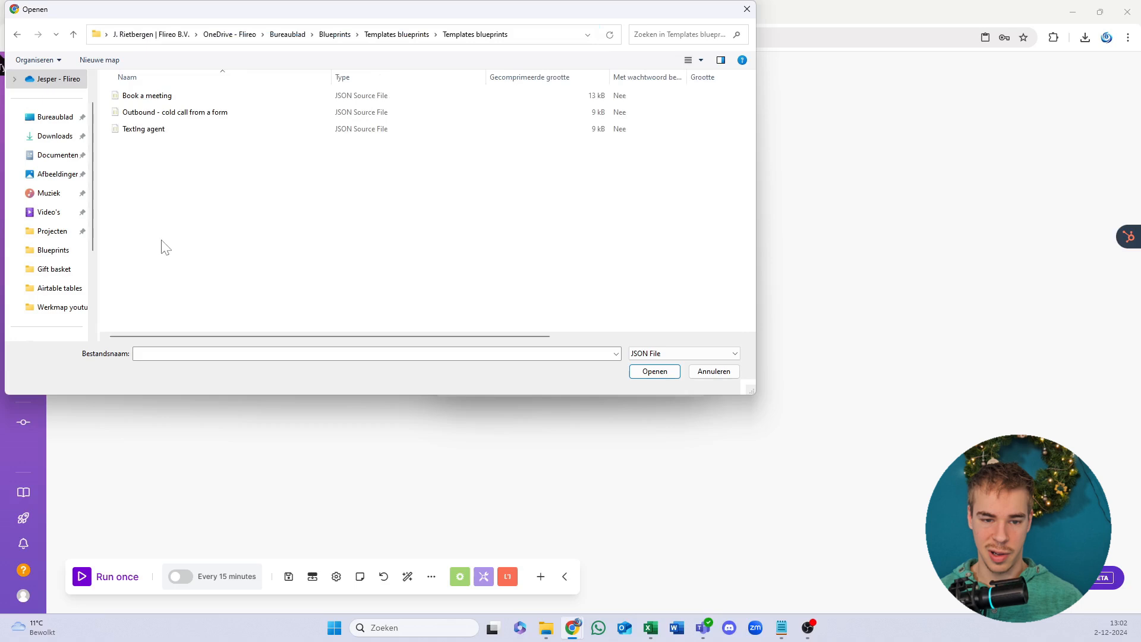
{"action": "left_click", "coordinate": [195, 115]}
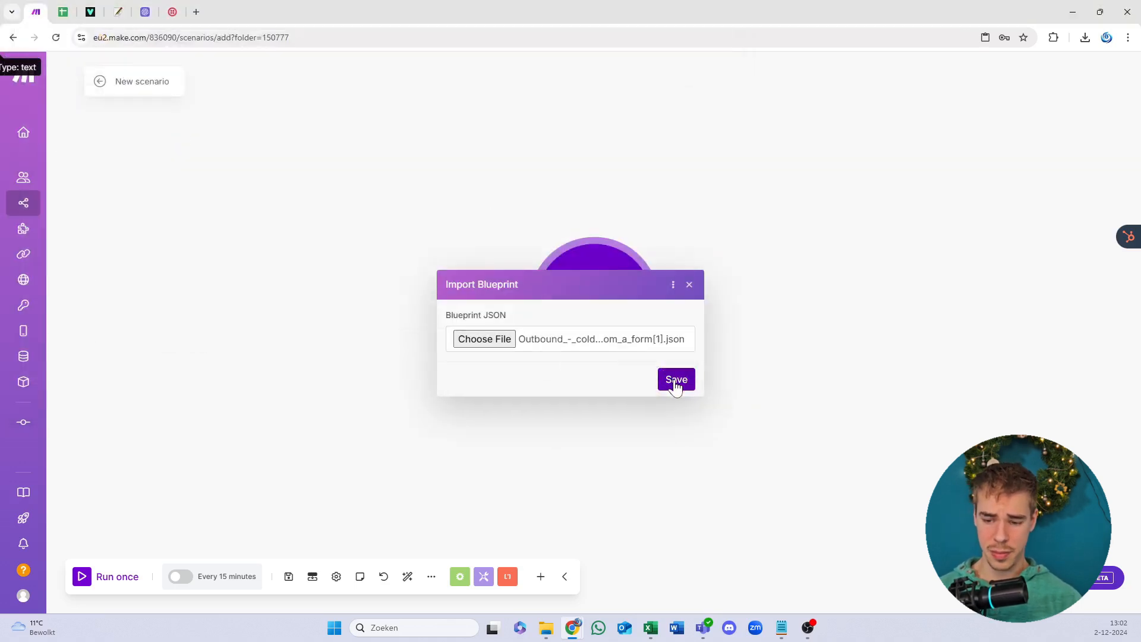
Step: Import the Outbound - cold call from a form blueprint, save, and close the missing-connection error
{"action": "left_click", "coordinate": [676, 380]}
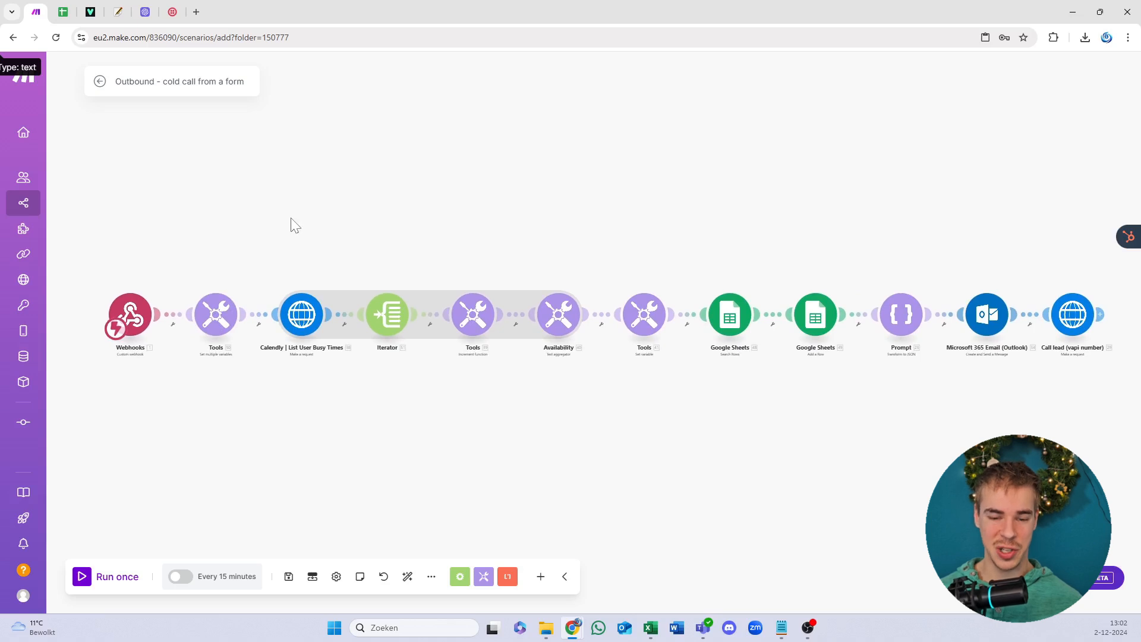
{"action": "left_click", "coordinate": [289, 576]}
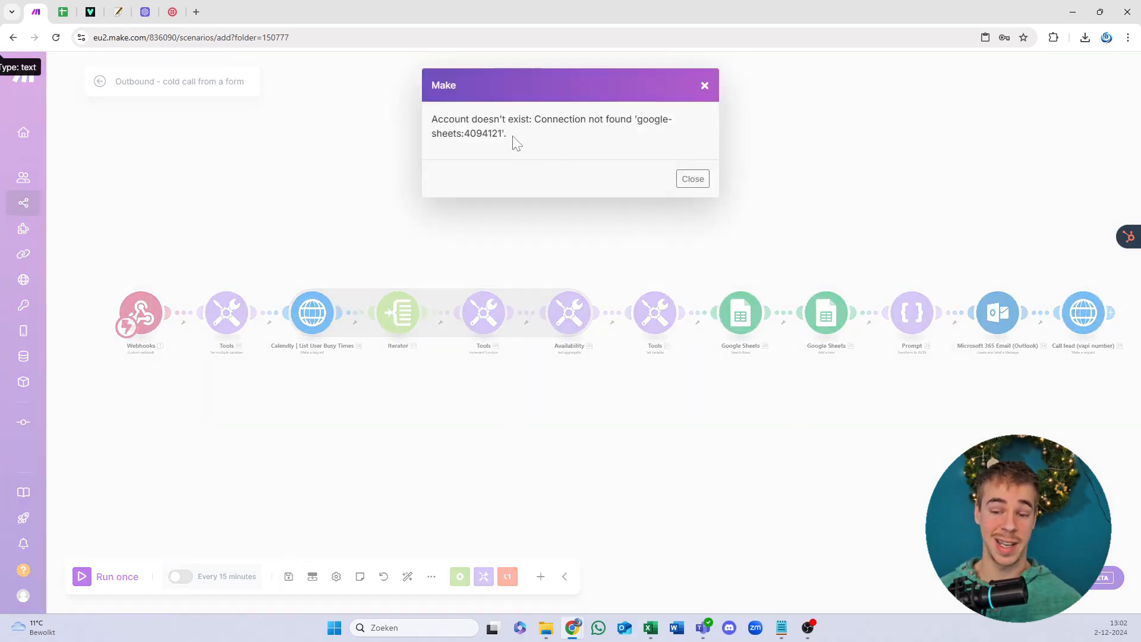
{"action": "left_click_drag", "start_coordinate": [489, 119], "coordinate": [554, 120]}
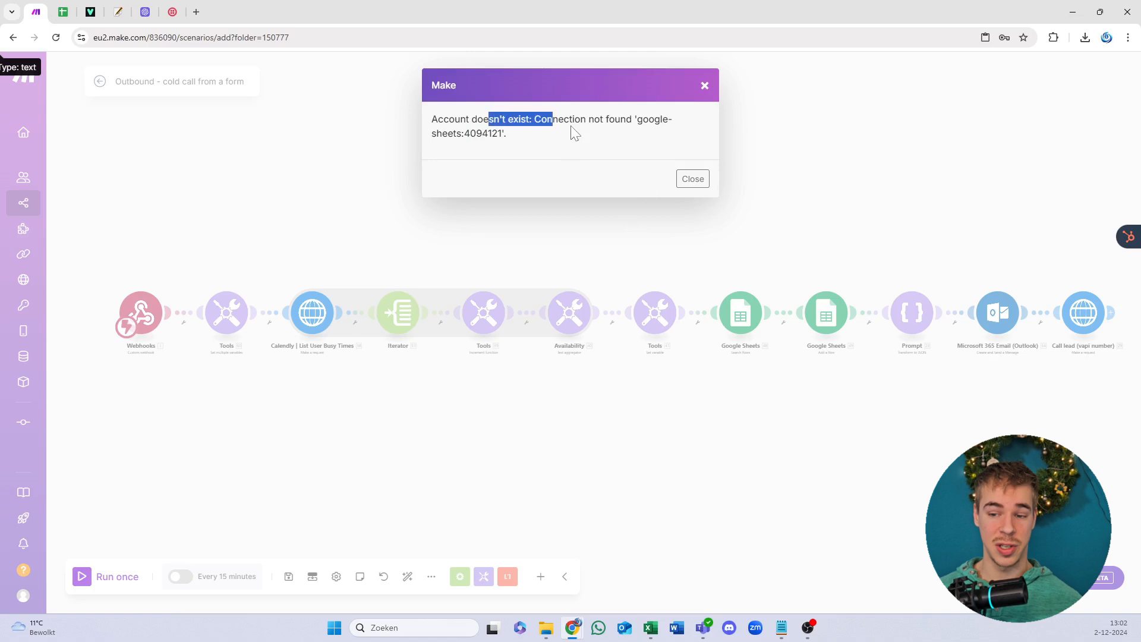
{"action": "left_click", "coordinate": [693, 178]}
{"action": "scroll", "coordinate": [437, 301], "scroll_direction": "right", "scroll_amount": 3}
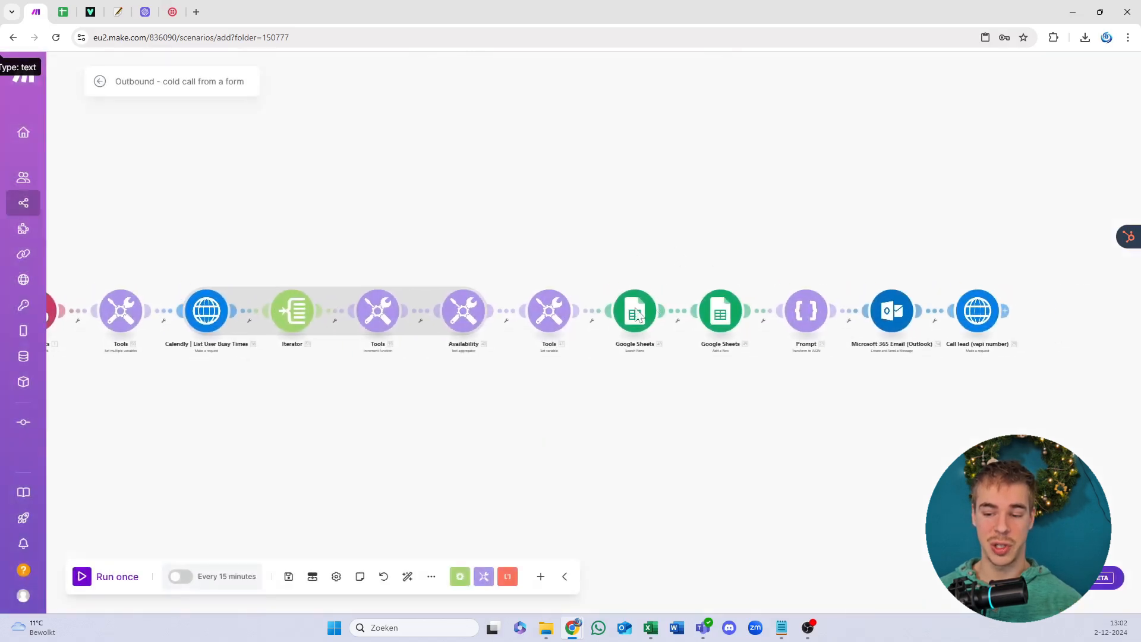
Step: Set the Search Rows module to My Google connection and the YT video 2-12-2024 spreadsheet
{"action": "left_click", "coordinate": [636, 310]}
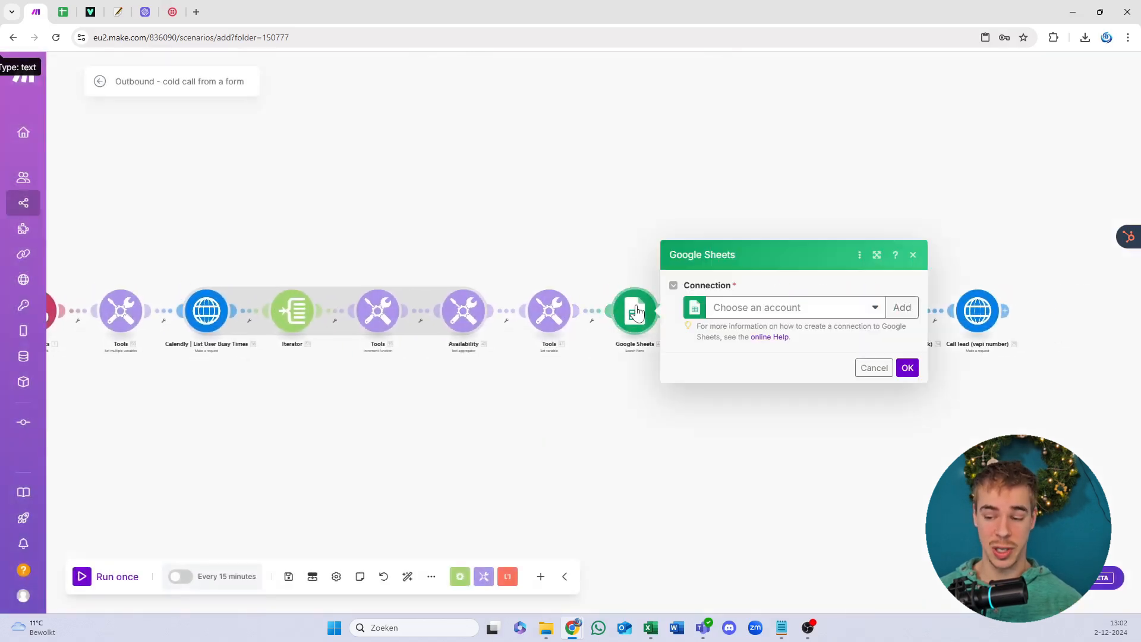
{"action": "left_click", "coordinate": [738, 315]}
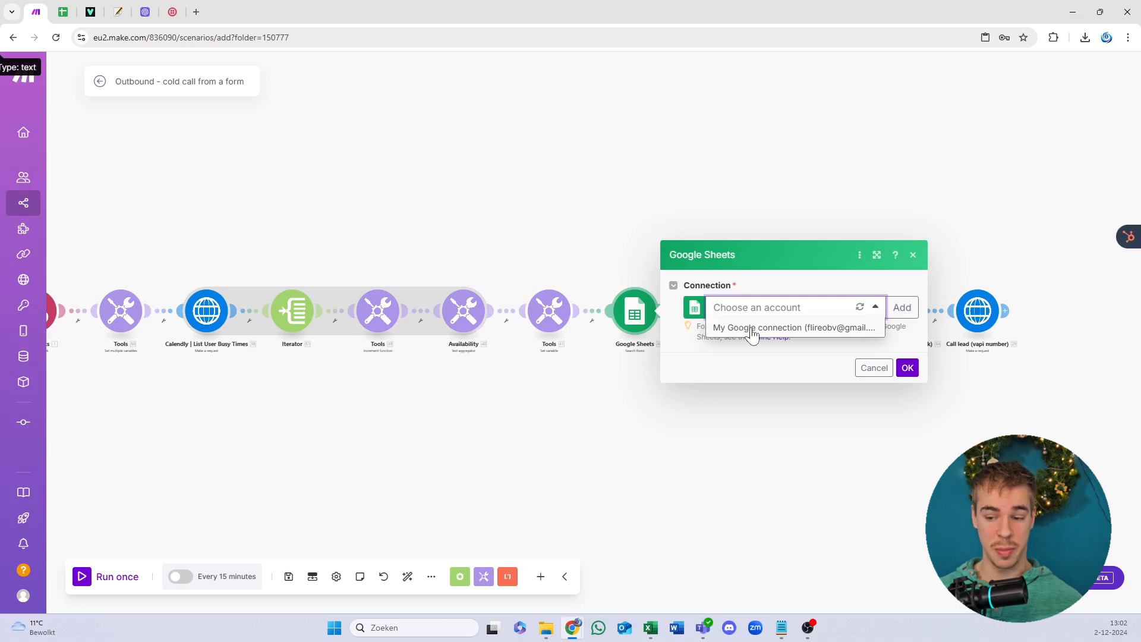
{"action": "left_click", "coordinate": [750, 328]}
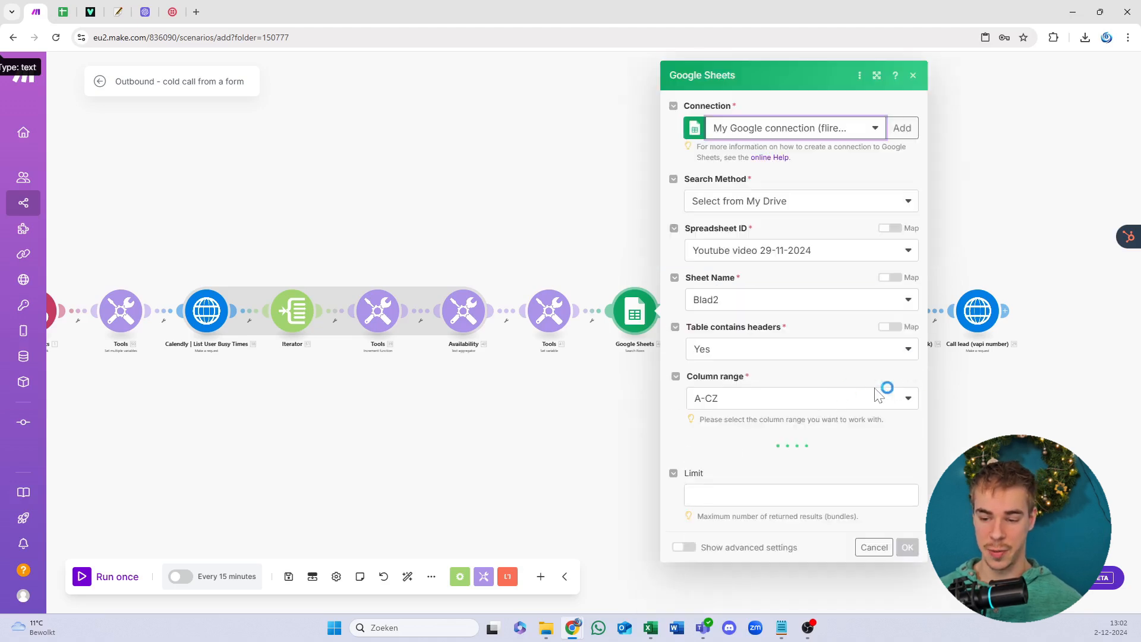
{"action": "left_click", "coordinate": [770, 252]}
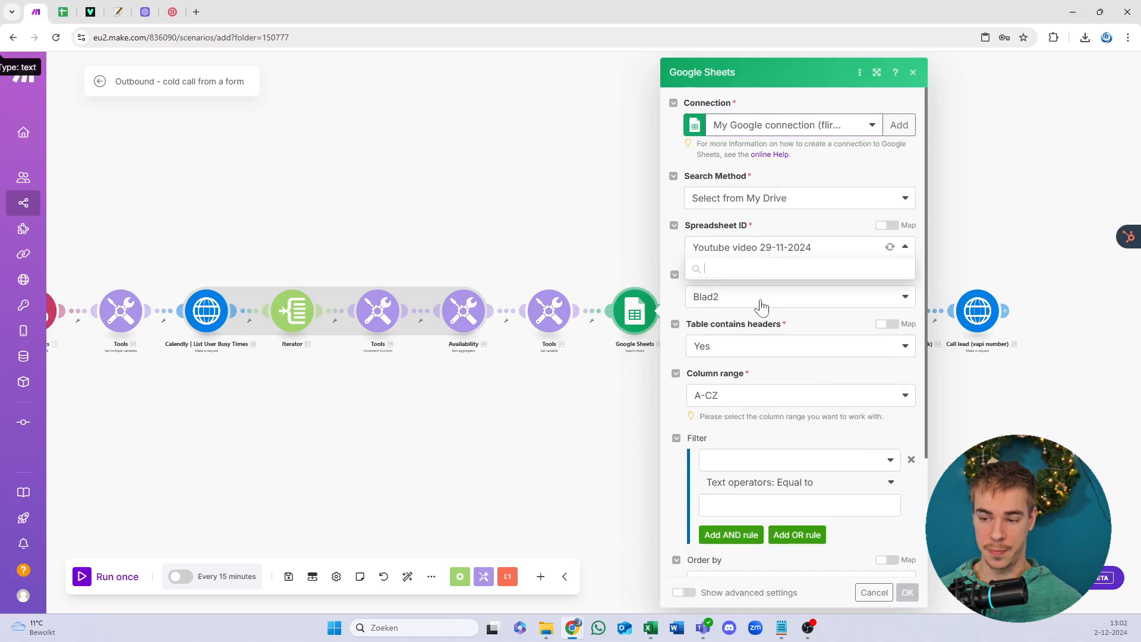
{"action": "scroll", "coordinate": [766, 478], "scroll_direction": "down", "scroll_amount": 5}
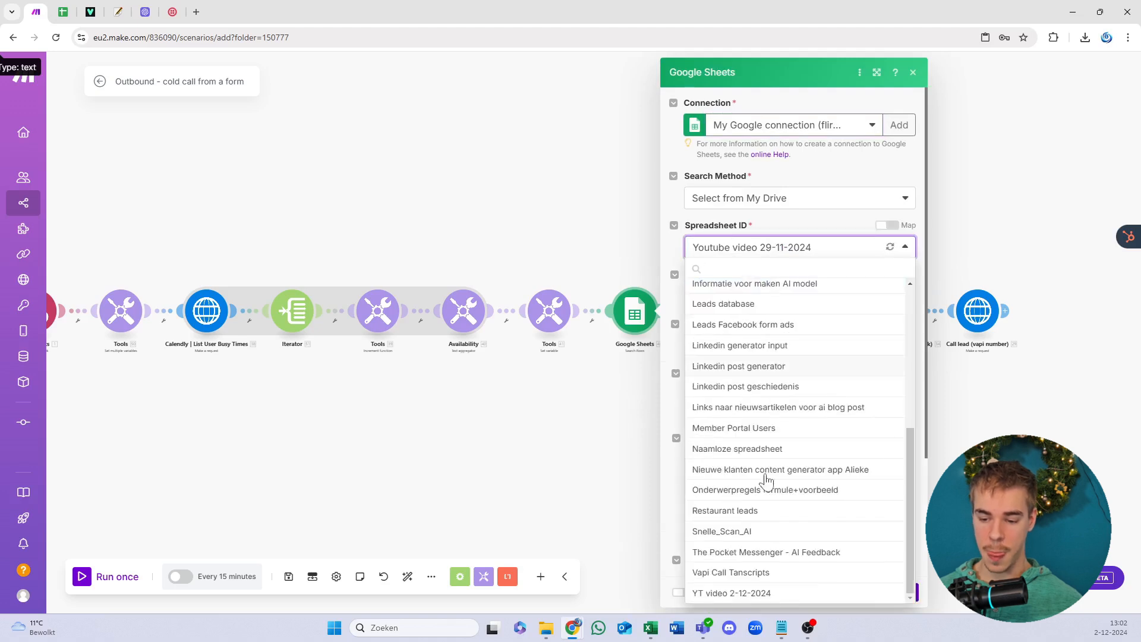
{"action": "left_click", "coordinate": [766, 593]}
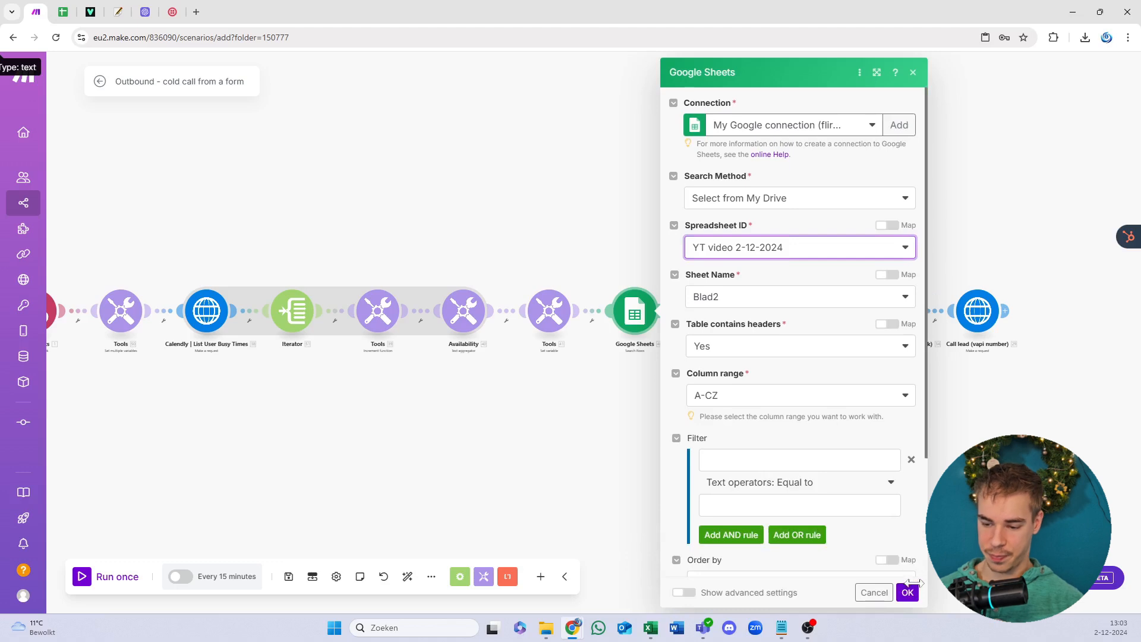
{"action": "left_click", "coordinate": [906, 590]}
Step: Set the Add a Row module to My Google connection and the YT video 2-12-2024 spreadsheet
{"action": "left_click", "coordinate": [721, 312]}
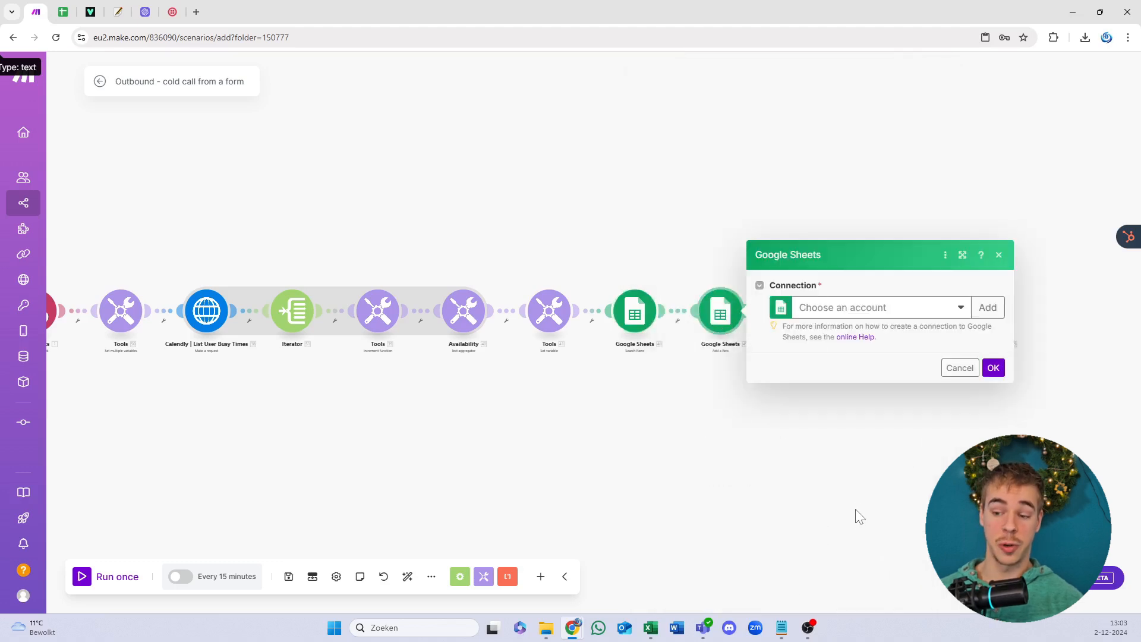
{"action": "left_click", "coordinate": [884, 317]}
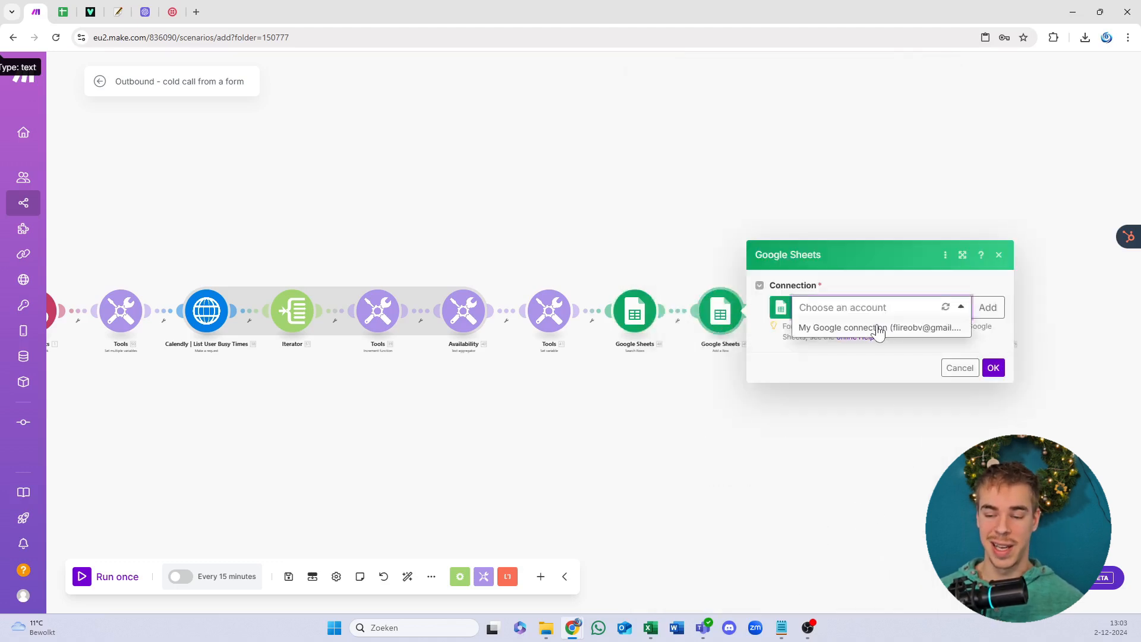
{"action": "left_click", "coordinate": [874, 328]}
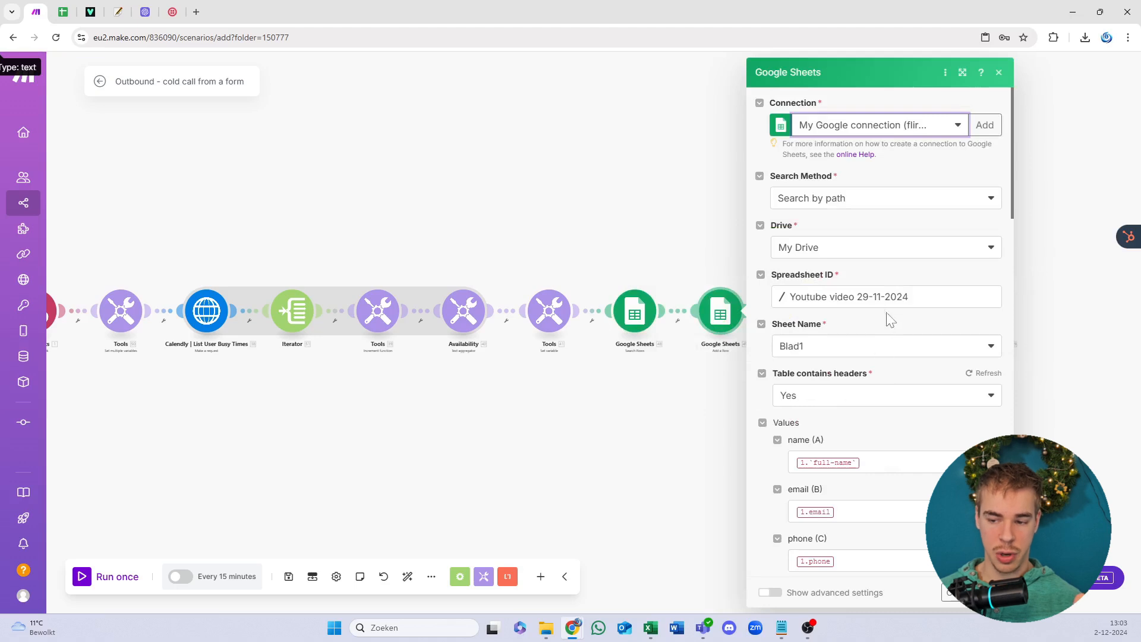
{"action": "left_click", "coordinate": [887, 300]}
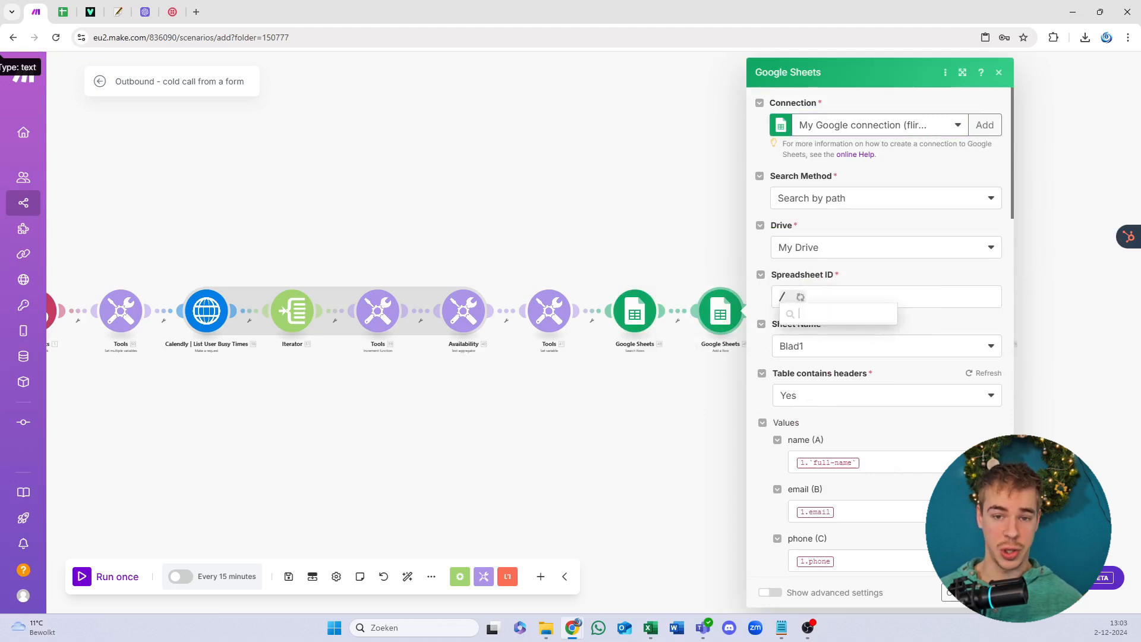
{"action": "scroll", "coordinate": [839, 392], "scroll_direction": "down", "scroll_amount": 5}
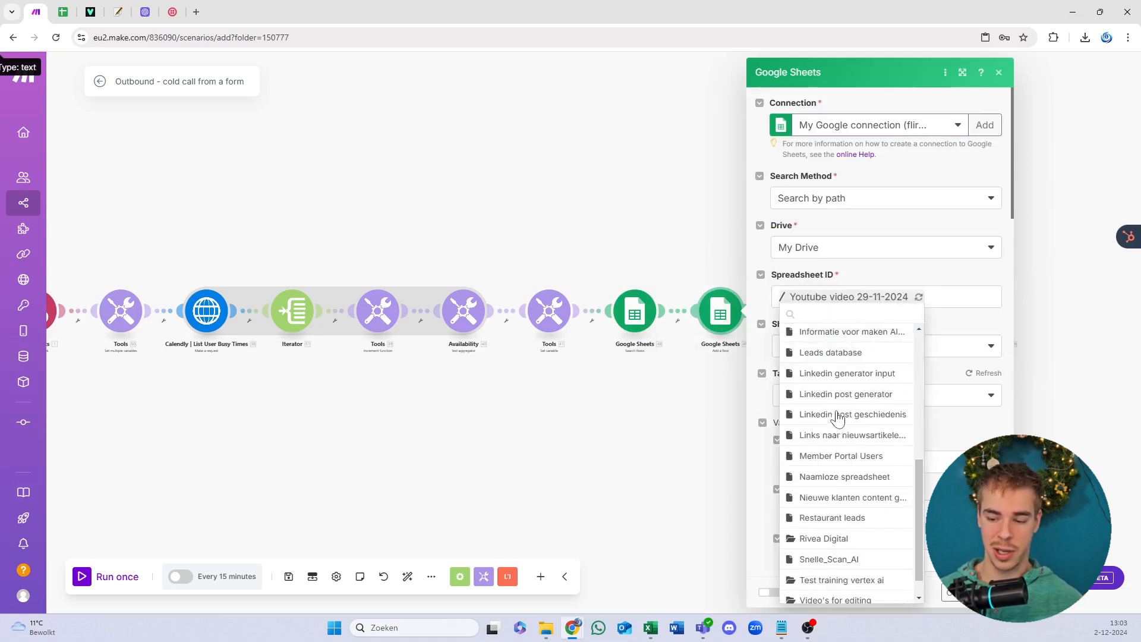
{"action": "scroll", "coordinate": [850, 600], "scroll_direction": "down", "scroll_amount": 1}
{"action": "left_click", "coordinate": [837, 593]}
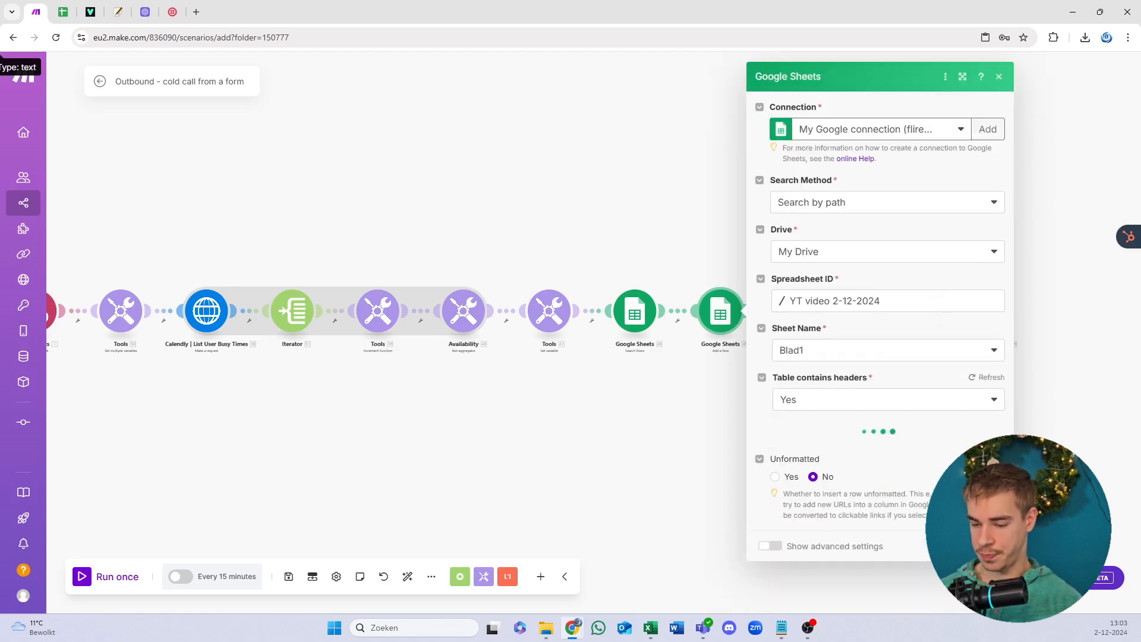
{"action": "scroll", "coordinate": [879, 333], "scroll_direction": "down", "scroll_amount": 15}
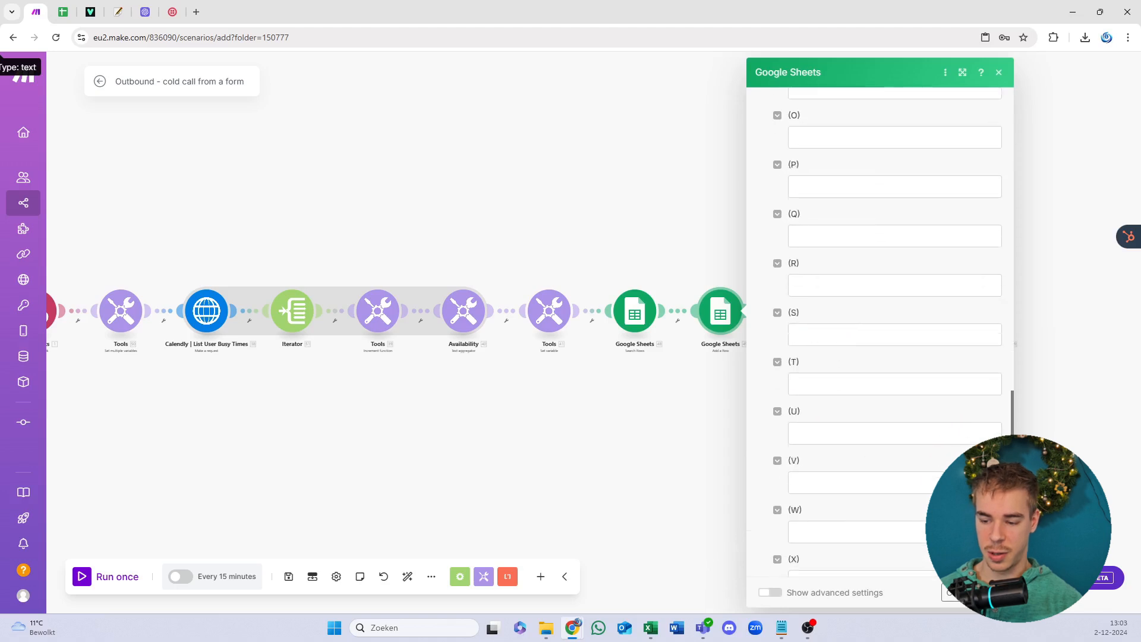
{"action": "left_click", "coordinate": [991, 592]}
Step: Delete the empty placeholder module at the end of the scenario
{"action": "double_click", "coordinate": [563, 438]}
{"action": "scroll", "coordinate": [827, 393], "scroll_direction": "up", "scroll_amount": 2}
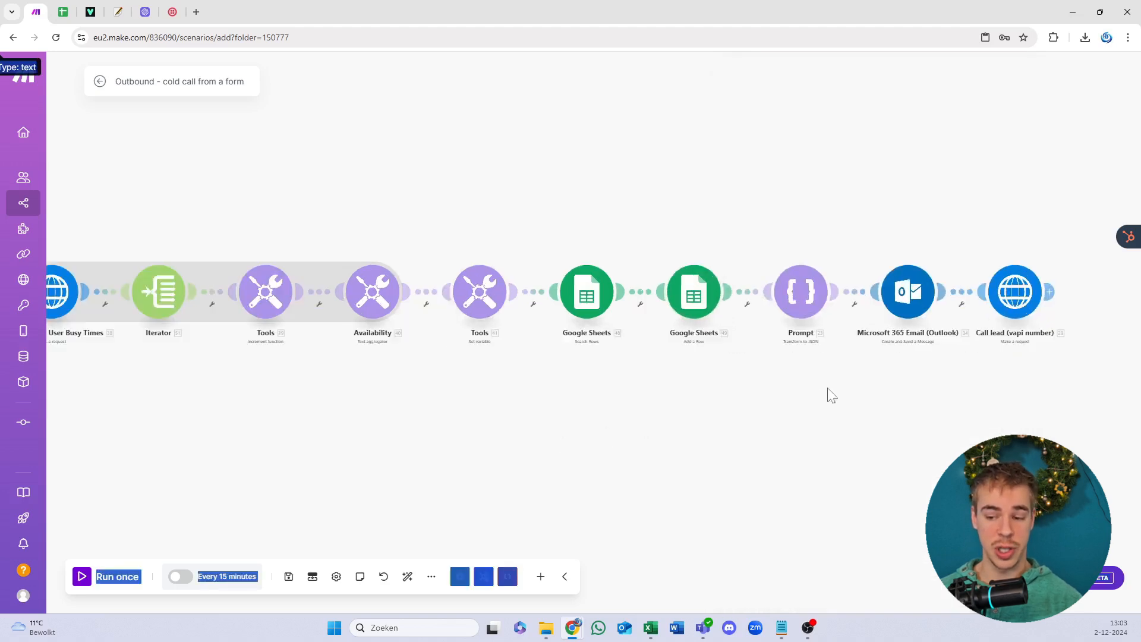
{"action": "left_click_drag", "start_coordinate": [929, 375], "coordinate": [497, 437]}
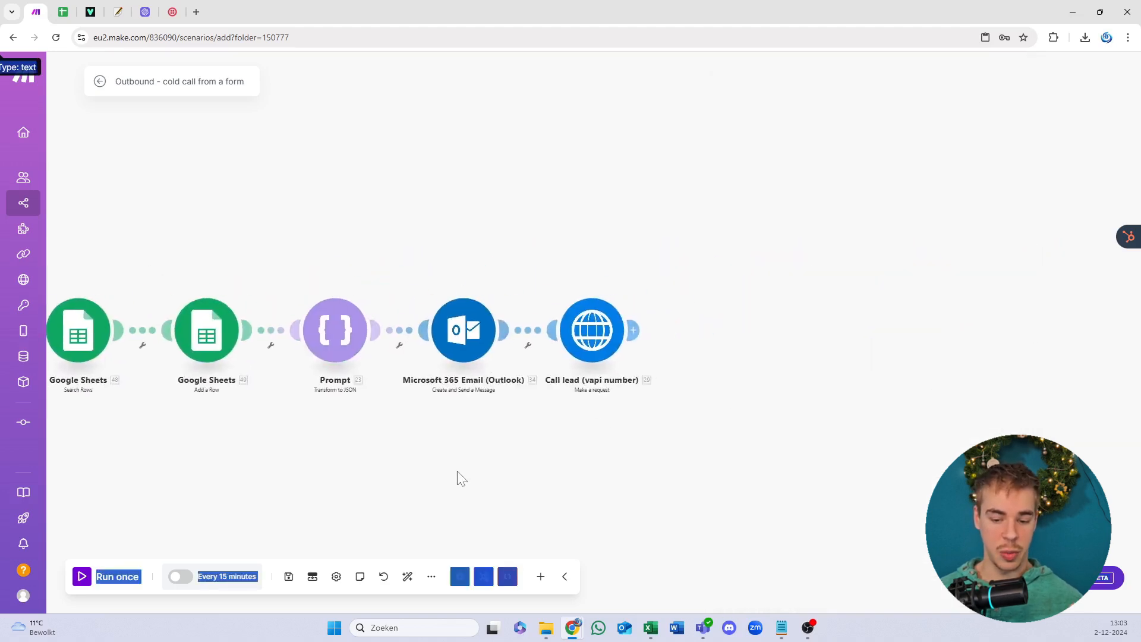
{"action": "left_click", "coordinate": [423, 593]}
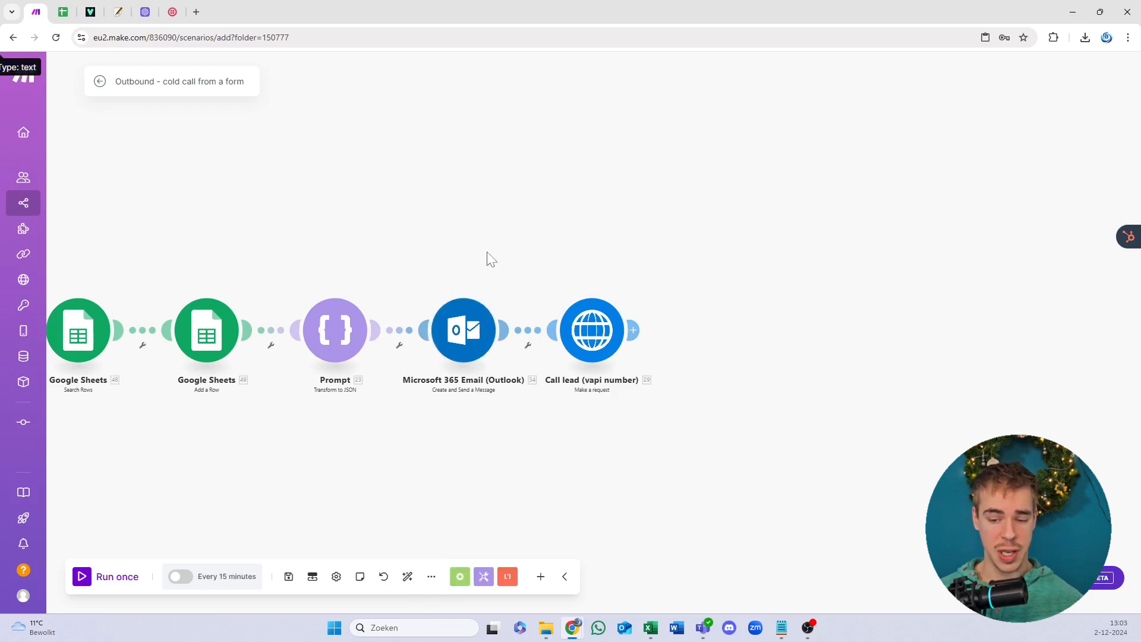
{"action": "left_click_drag", "start_coordinate": [511, 268], "coordinate": [517, 266]}
{"action": "left_click", "coordinate": [565, 230]}
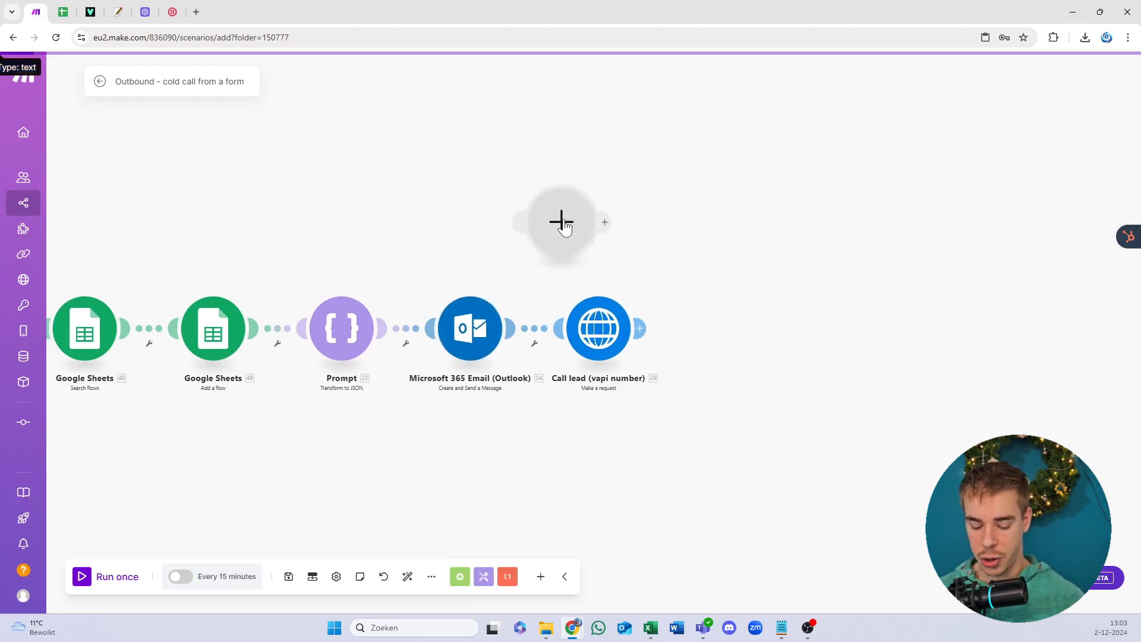
{"action": "type", "text": "amil"}
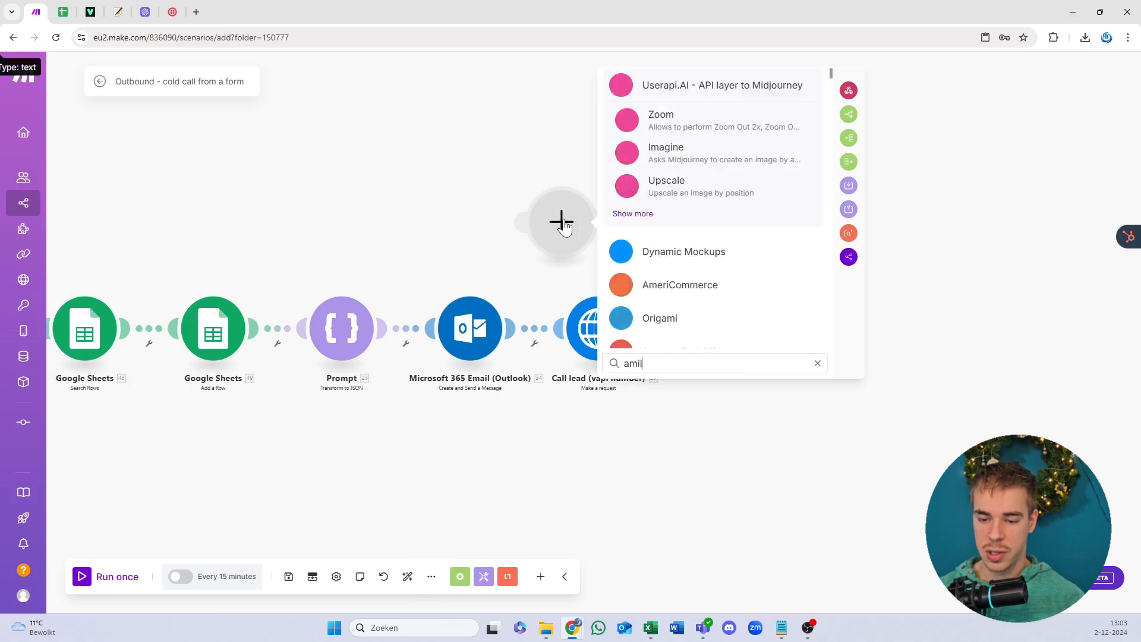
{"action": "key", "text": "ctrl+a"}
{"action": "type", "text": "email"}
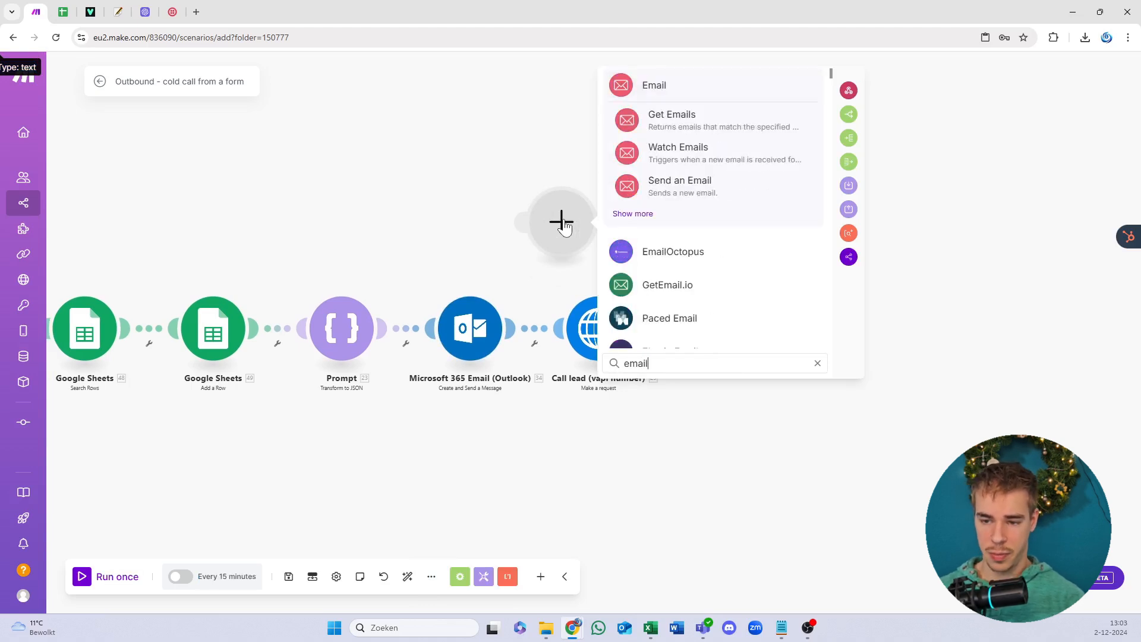
{"action": "left_click", "coordinate": [415, 191]}
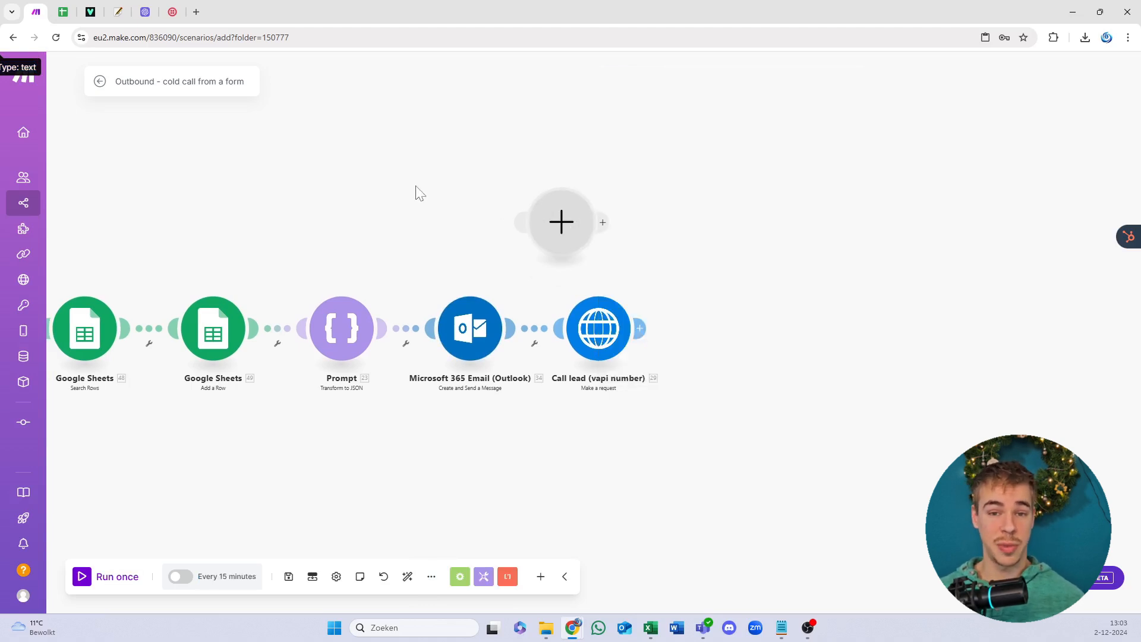
{"action": "right_click", "coordinate": [569, 228]}
{"action": "left_click", "coordinate": [585, 256]}
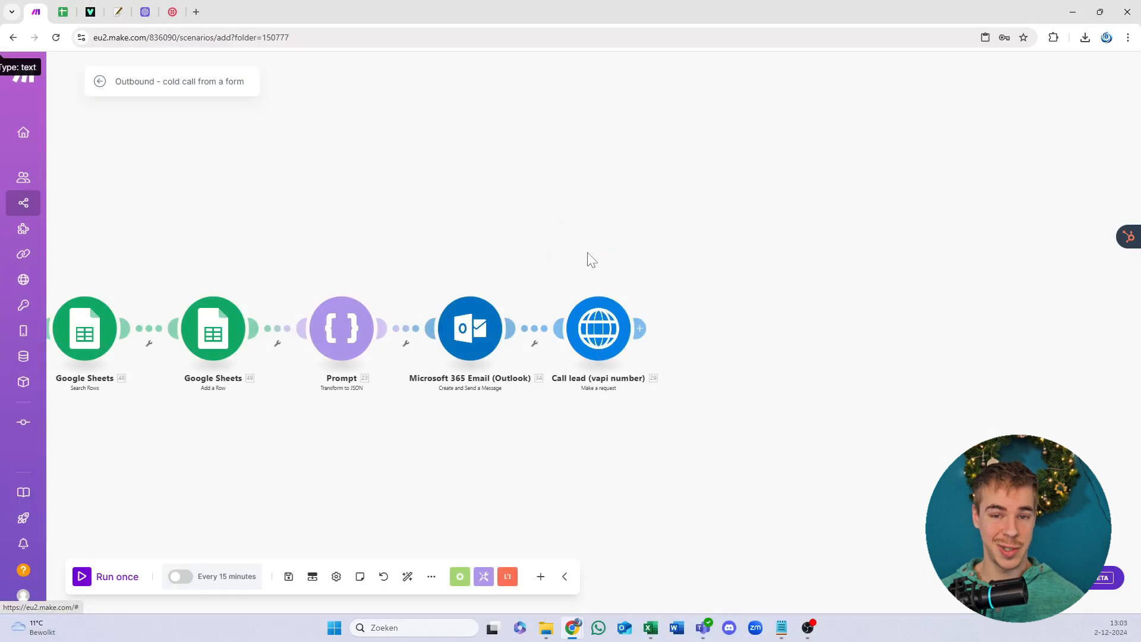
Step: Set the Outlook email module to My Microsoft connection and save the scenario
{"action": "right_click", "coordinate": [459, 335]}
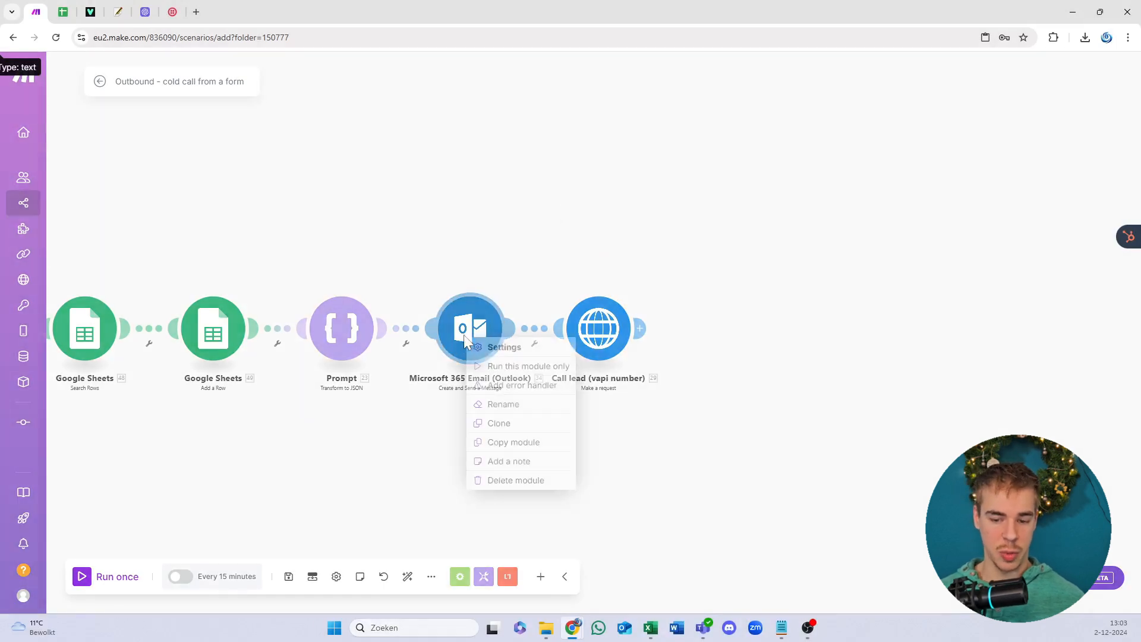
{"action": "left_click", "coordinate": [458, 196]}
{"action": "left_click", "coordinate": [463, 321]}
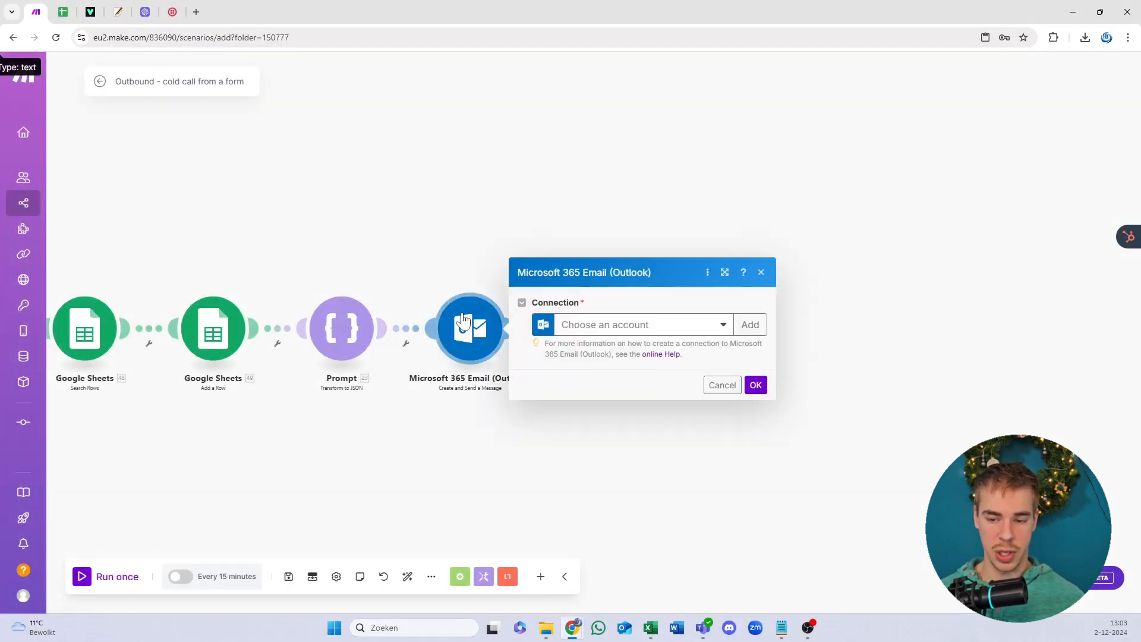
{"action": "left_click", "coordinate": [613, 325]}
{"action": "left_click", "coordinate": [611, 346]}
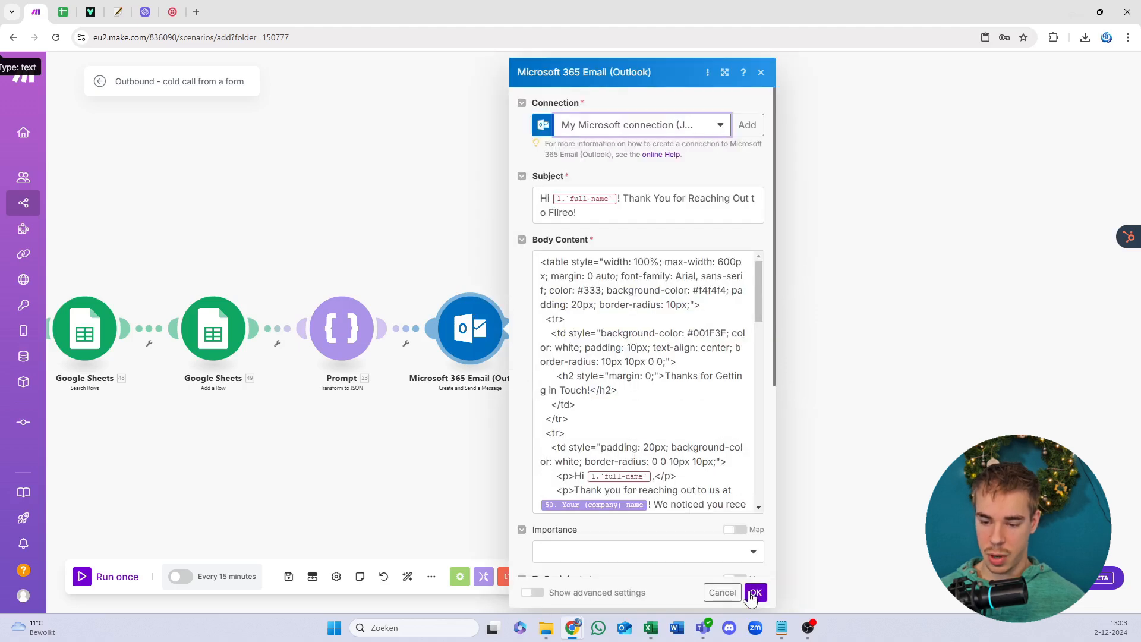
{"action": "left_click", "coordinate": [753, 592]}
{"action": "left_click", "coordinate": [289, 576]}
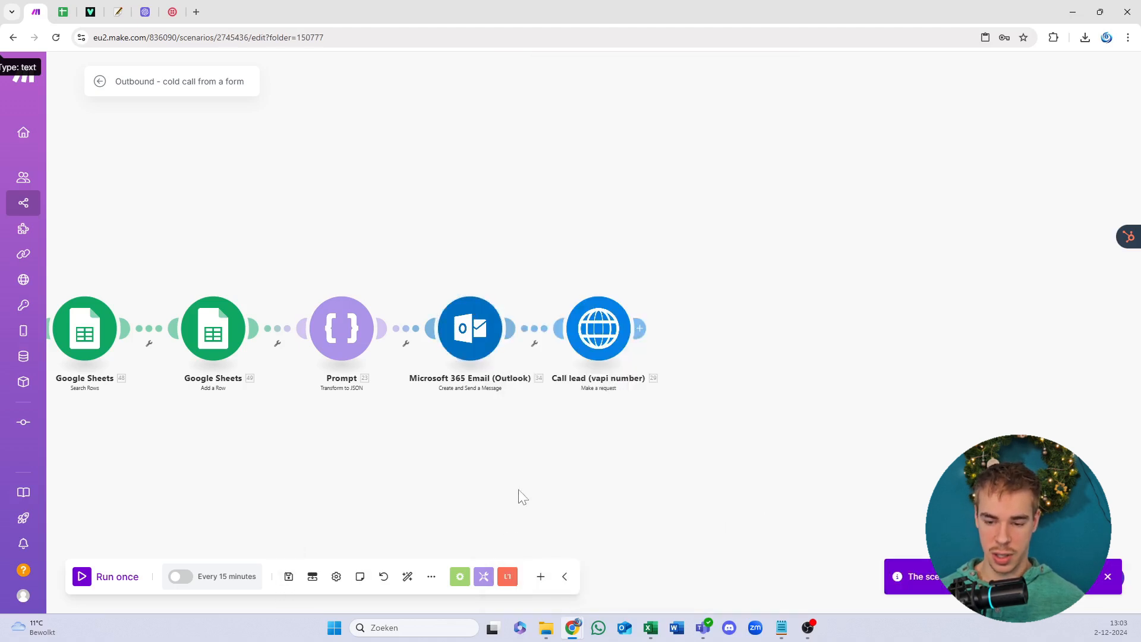
Step: Open the Tools variables module at Item 1's Calendly bearer value, then start a new Chrome tab
{"action": "left_click_drag", "start_coordinate": [619, 381], "coordinate": [811, 313]}
{"action": "scroll", "coordinate": [608, 458], "scroll_direction": "down", "scroll_amount": 5}
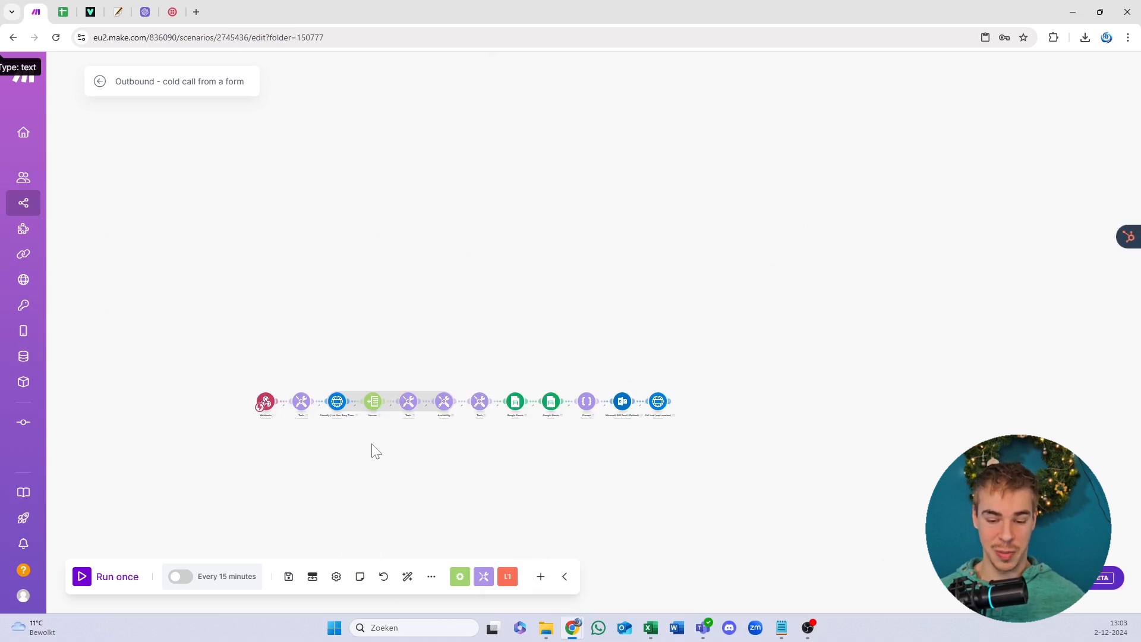
{"action": "scroll", "coordinate": [364, 461], "scroll_direction": "up", "scroll_amount": 5}
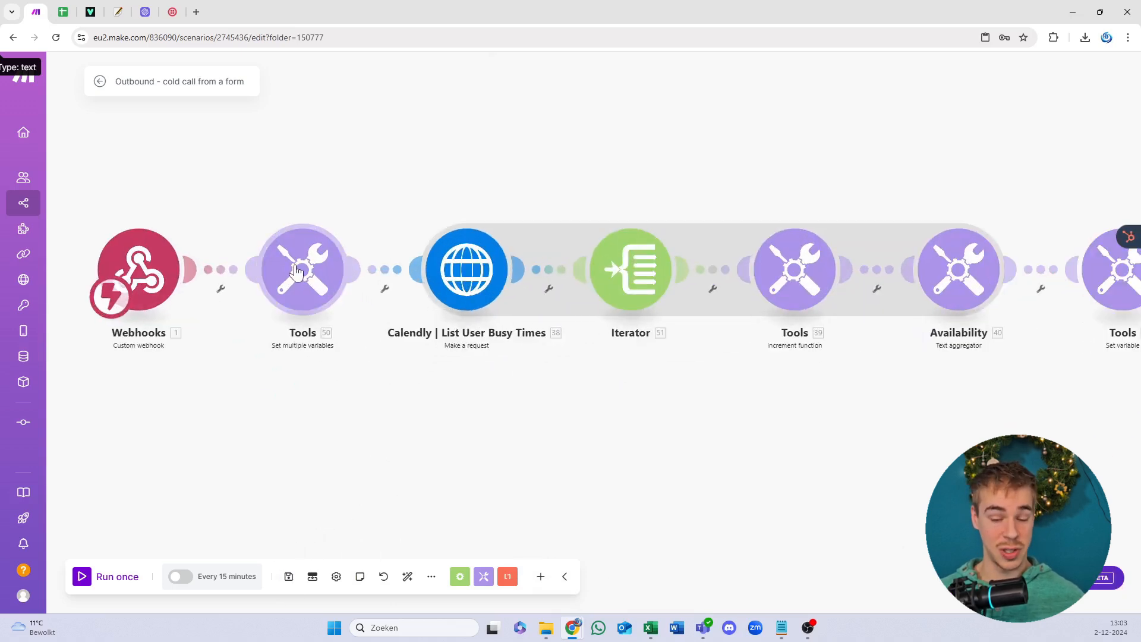
{"action": "left_click", "coordinate": [297, 273]}
{"action": "left_click", "coordinate": [505, 209]}
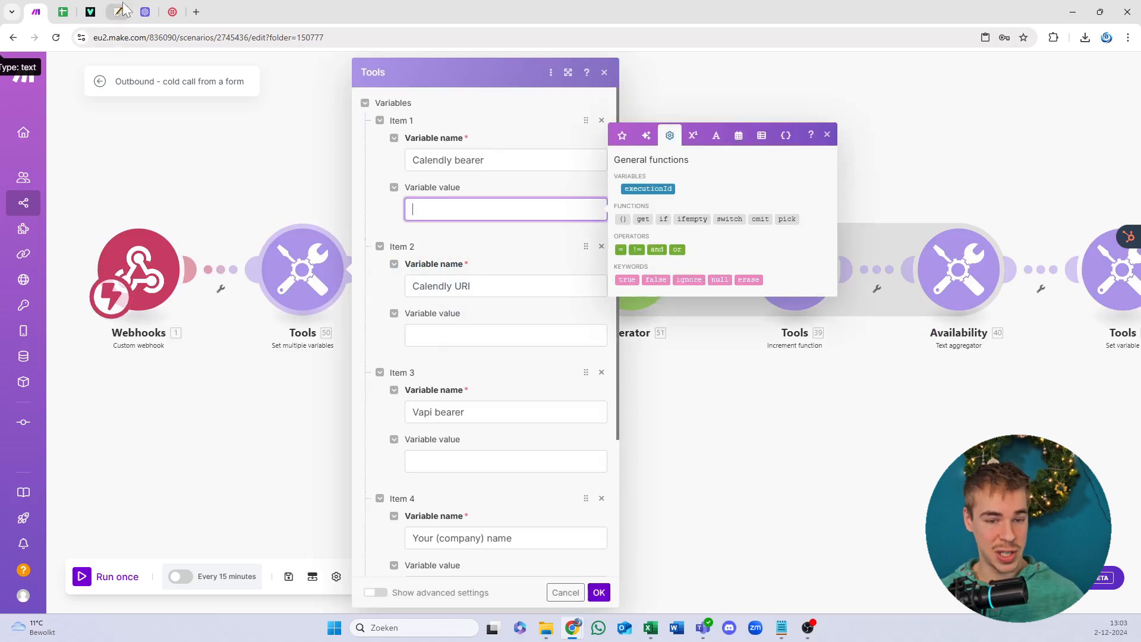
{"action": "left_click", "coordinate": [202, 9]}
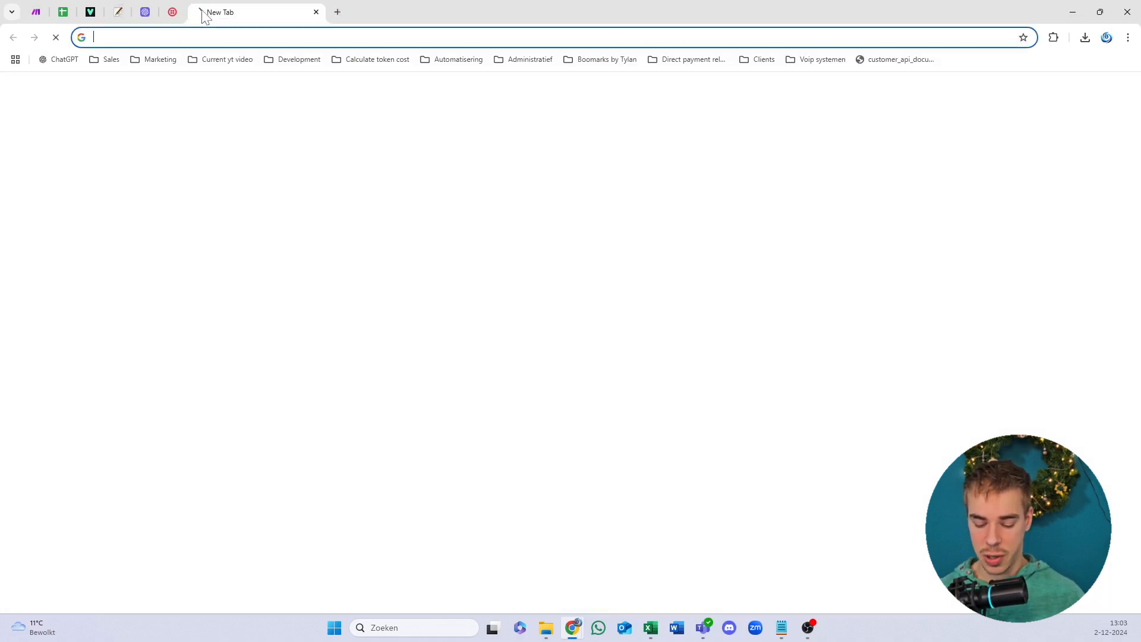
Step: Load calendly.com/event_types/user/me by typing 'cale' into the address bar
{"action": "type", "text": "calen"}
{"action": "key", "text": "Return"}
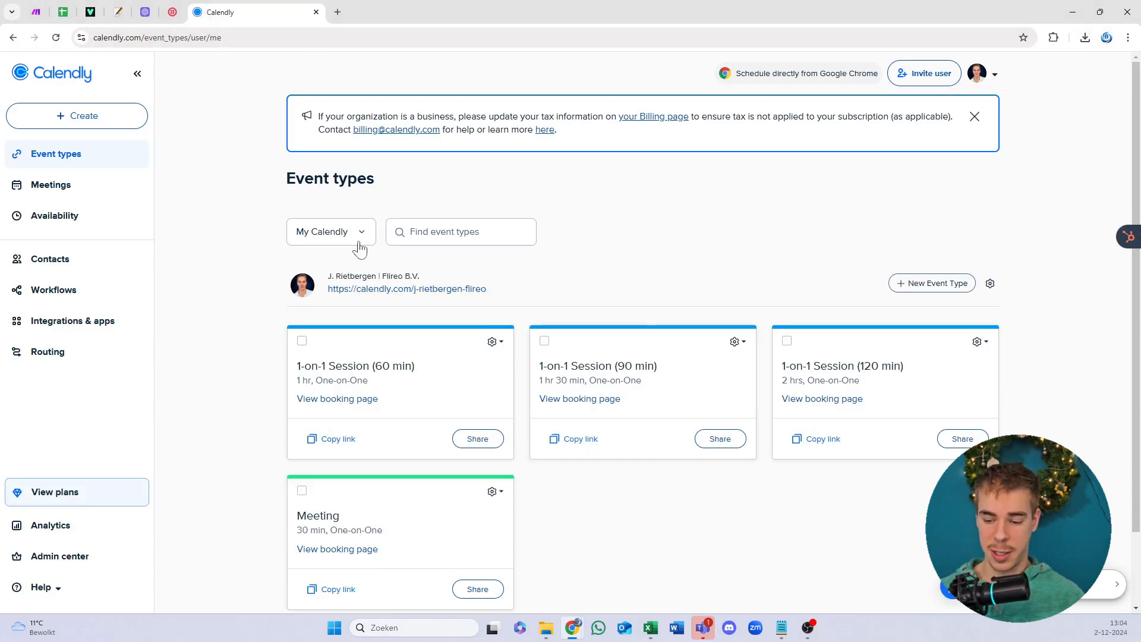
{"action": "left_click_drag", "start_coordinate": [333, 178], "coordinate": [358, 179]}
{"action": "left_click", "coordinate": [303, 179]}
{"action": "left_click", "coordinate": [358, 179]}
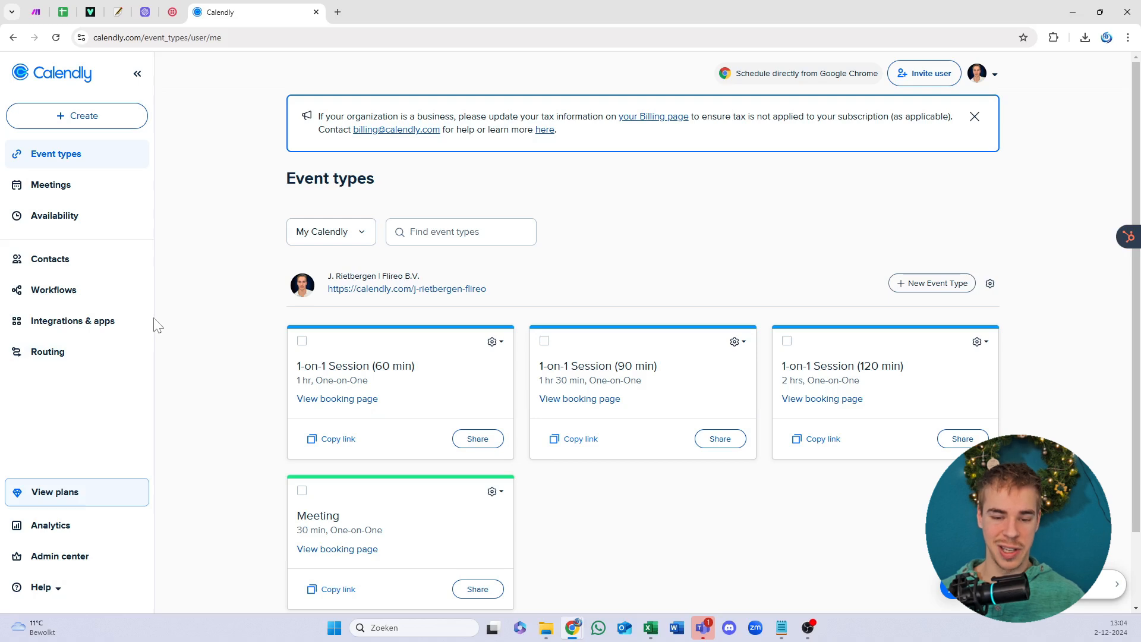
Step: Visit Integrations & apps, then return to Event types listing the 60, 90, 120-minute sessions
{"action": "left_click", "coordinate": [95, 331]}
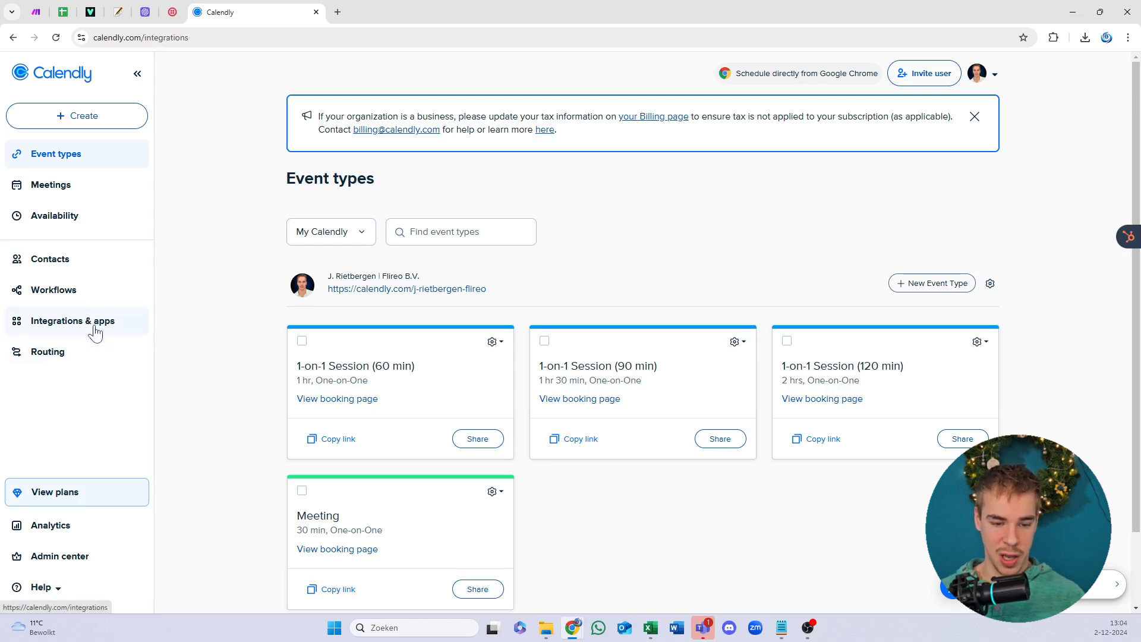
{"action": "left_click", "coordinate": [75, 161]}
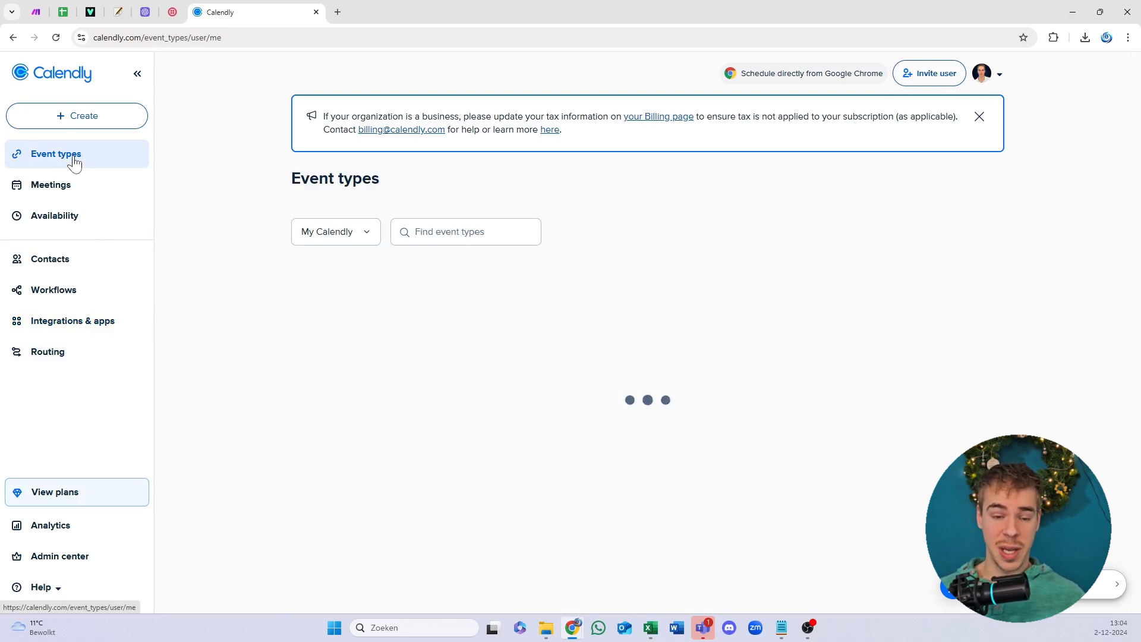
{"action": "left_click_drag", "start_coordinate": [276, 177], "coordinate": [657, 199]}
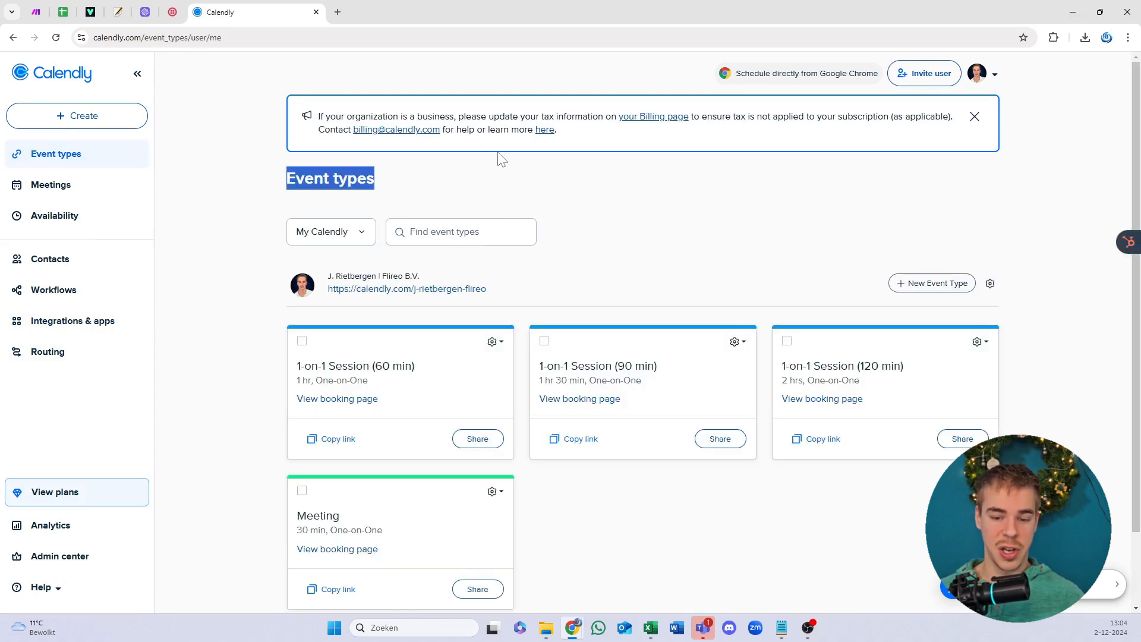
{"action": "left_click_drag", "start_coordinate": [486, 153], "coordinate": [384, 186]}
{"action": "left_click", "coordinate": [384, 186]}
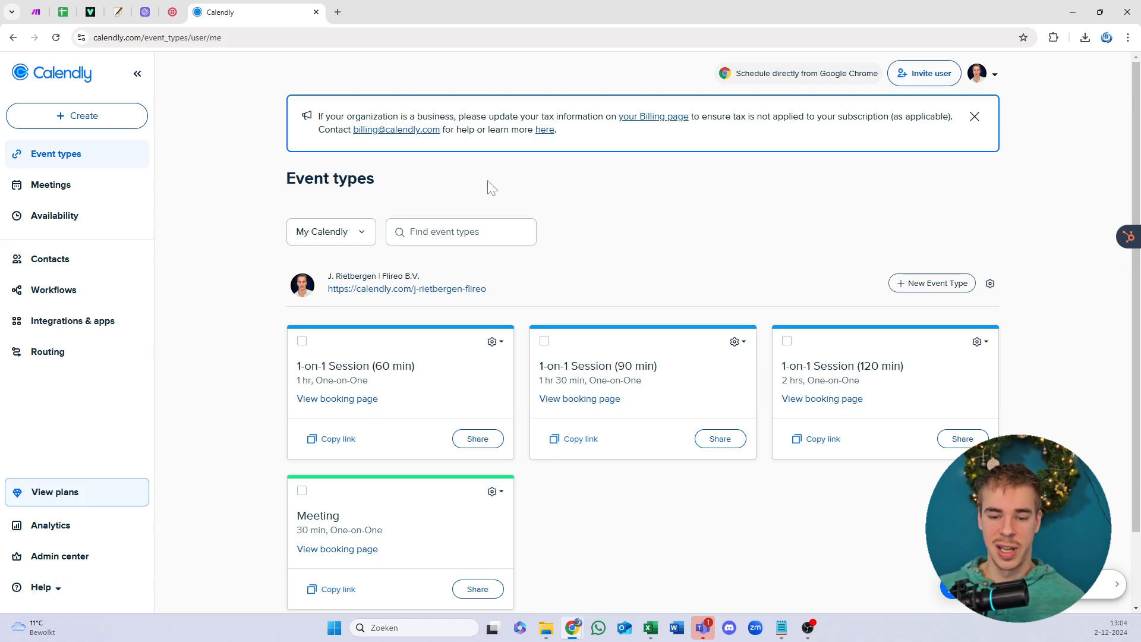
{"action": "left_click_drag", "start_coordinate": [357, 183], "coordinate": [349, 179]}
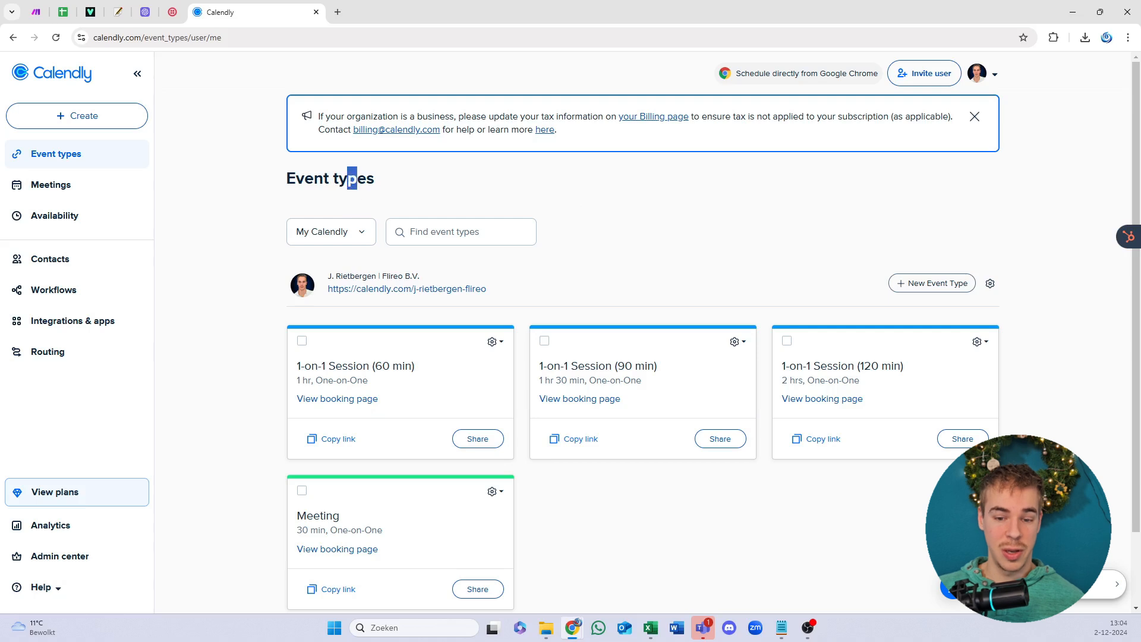
{"action": "left_click", "coordinate": [349, 179]}
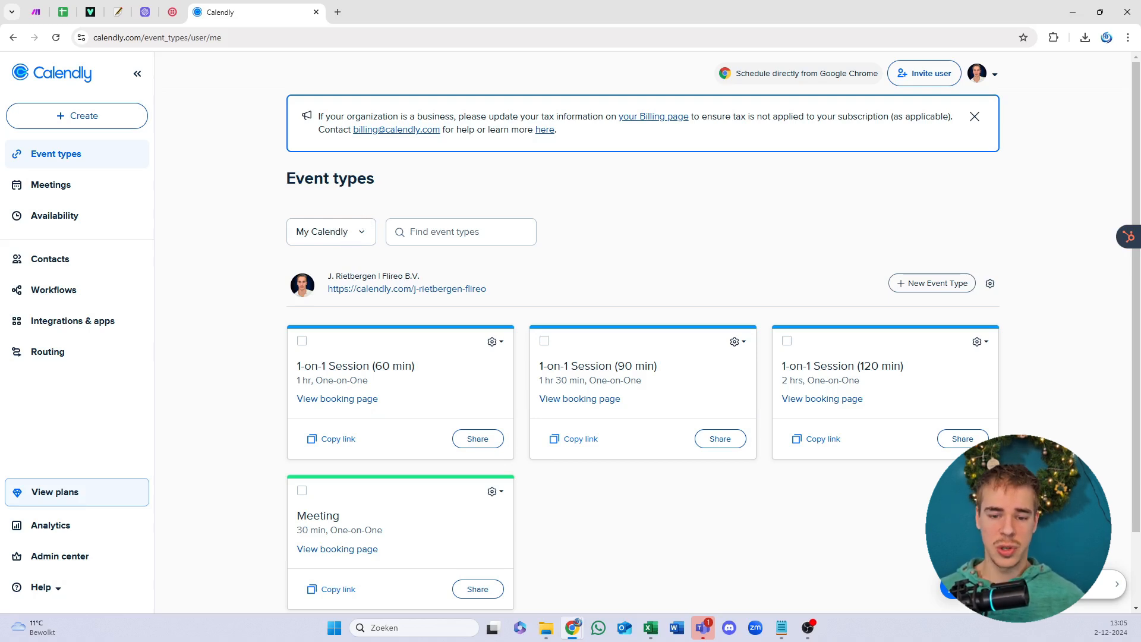
{"action": "left_click_drag", "start_coordinate": [304, 180], "coordinate": [324, 188]}
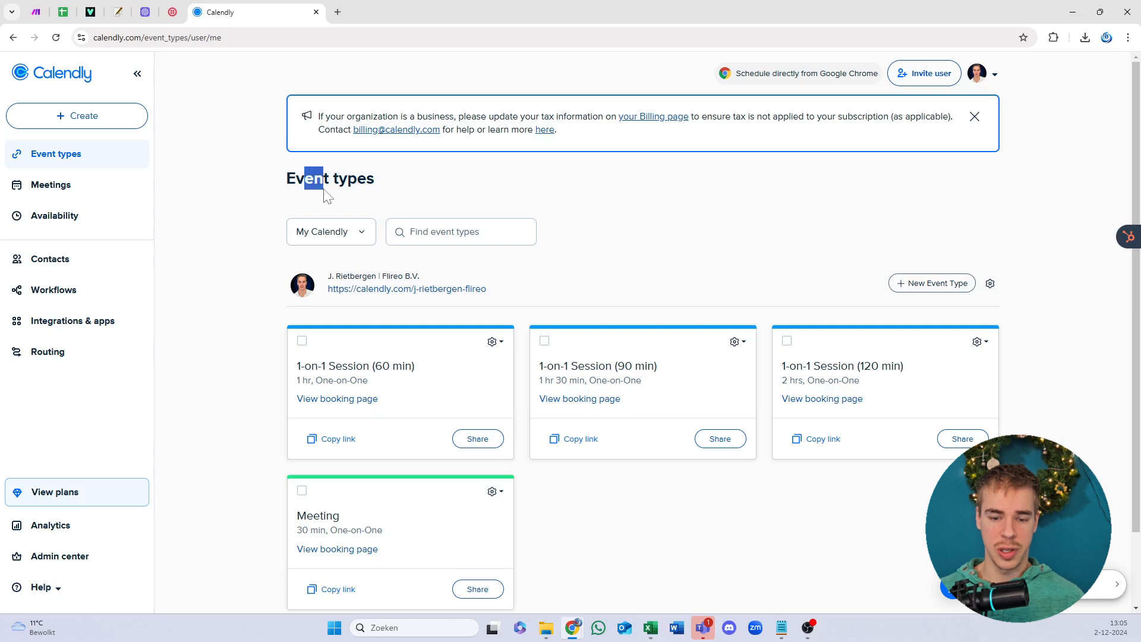
{"action": "left_click", "coordinate": [325, 189]}
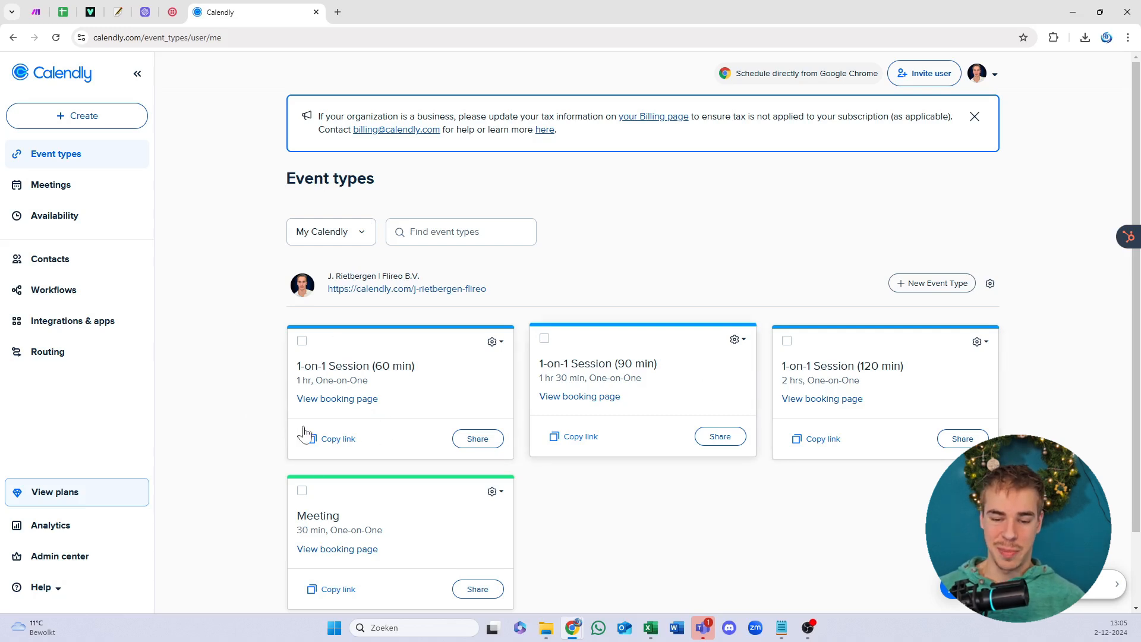
{"action": "left_click_drag", "start_coordinate": [281, 351], "coordinate": [766, 372]}
{"action": "left_click_drag", "start_coordinate": [713, 568], "coordinate": [565, 547]}
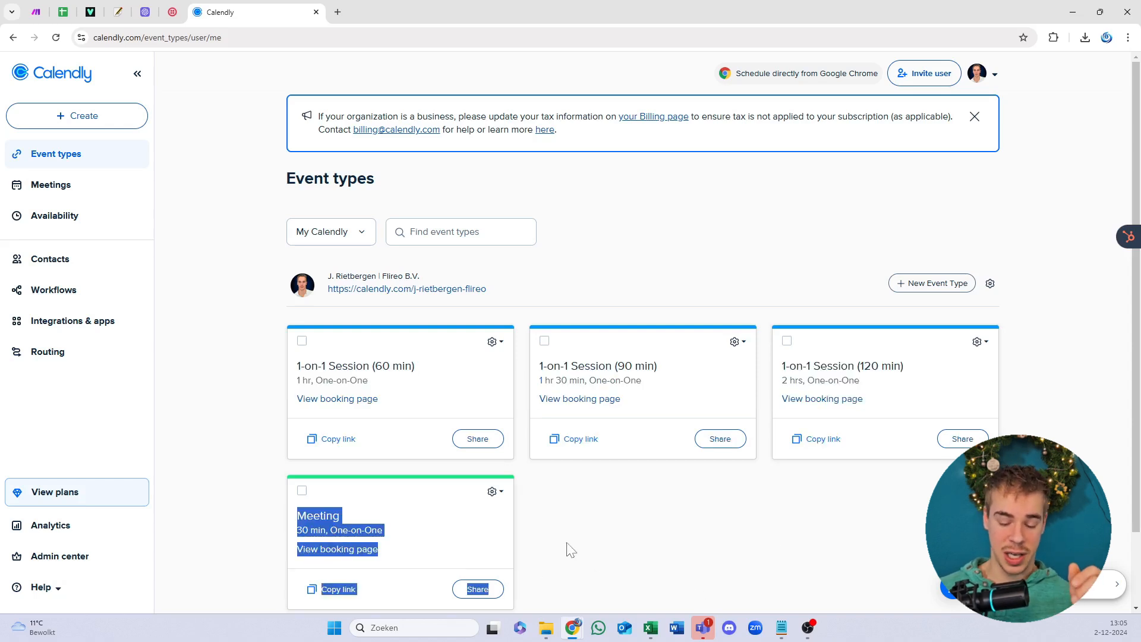
{"action": "left_click", "coordinate": [548, 548]}
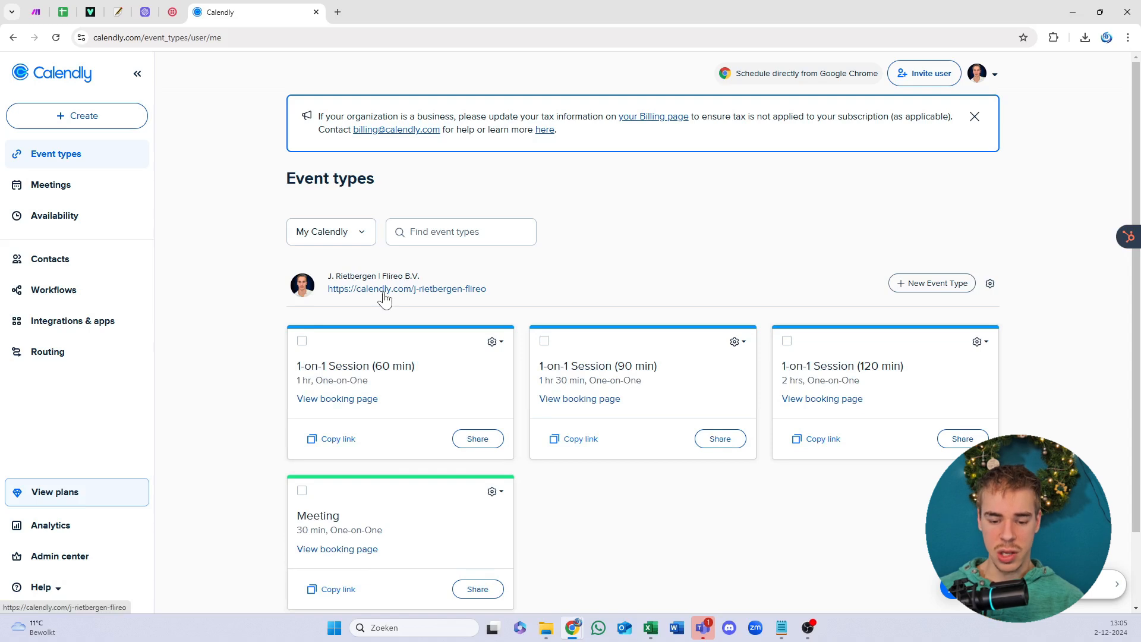
{"action": "left_click_drag", "start_coordinate": [538, 303], "coordinate": [229, 163]}
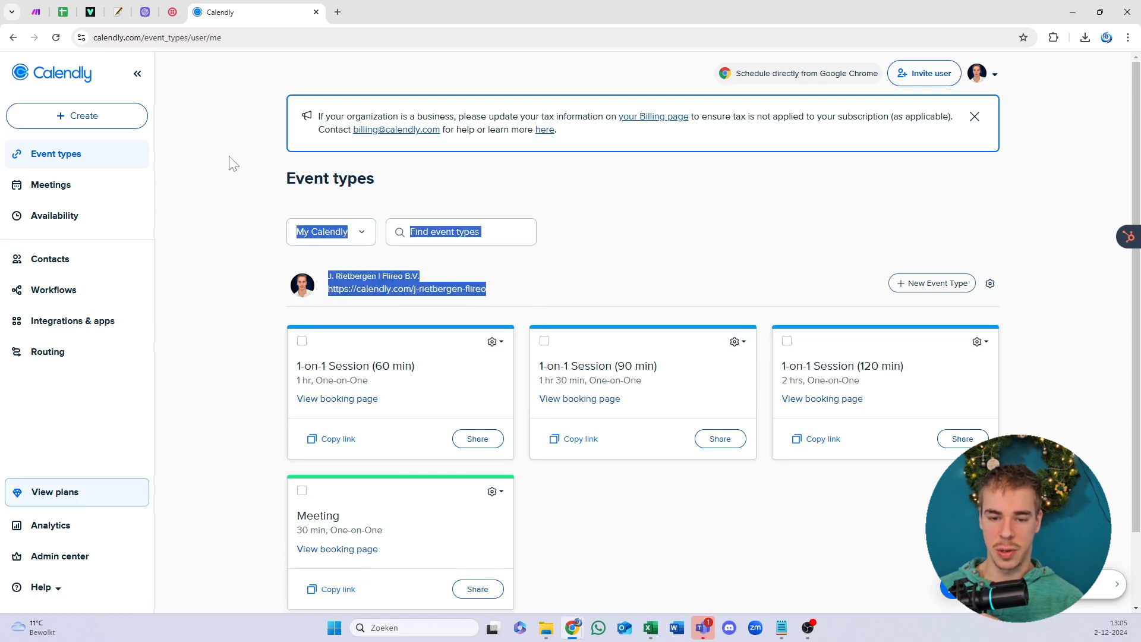
{"action": "left_click", "coordinate": [301, 153]}
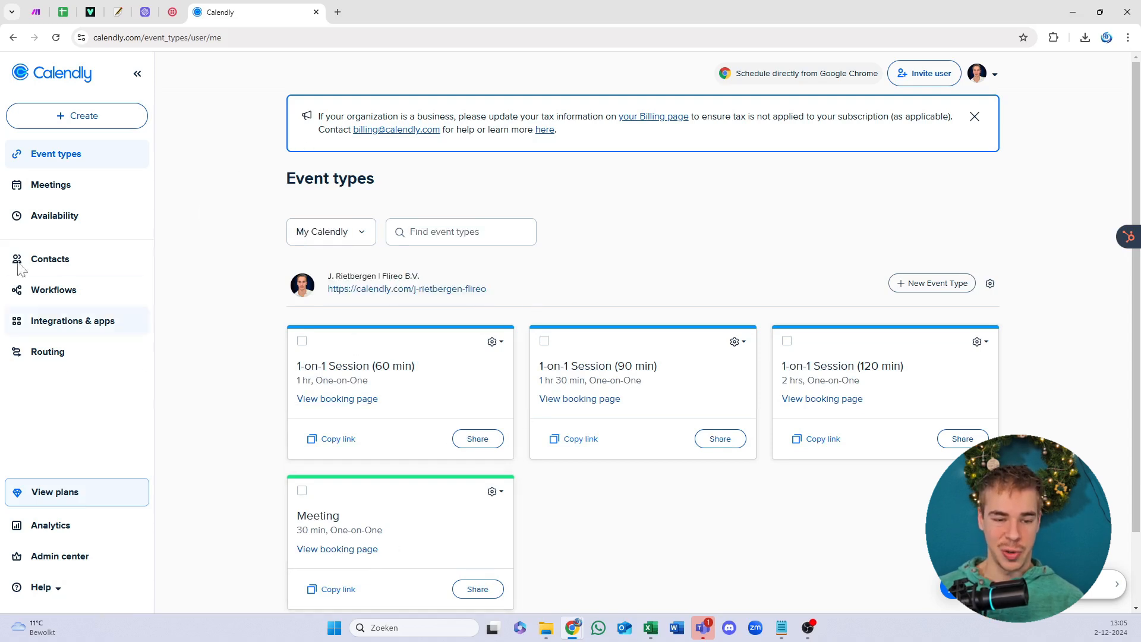
Step: Go to Integrations & apps, then API and webhooks, and start a new personal access token
{"action": "left_click", "coordinate": [65, 324]}
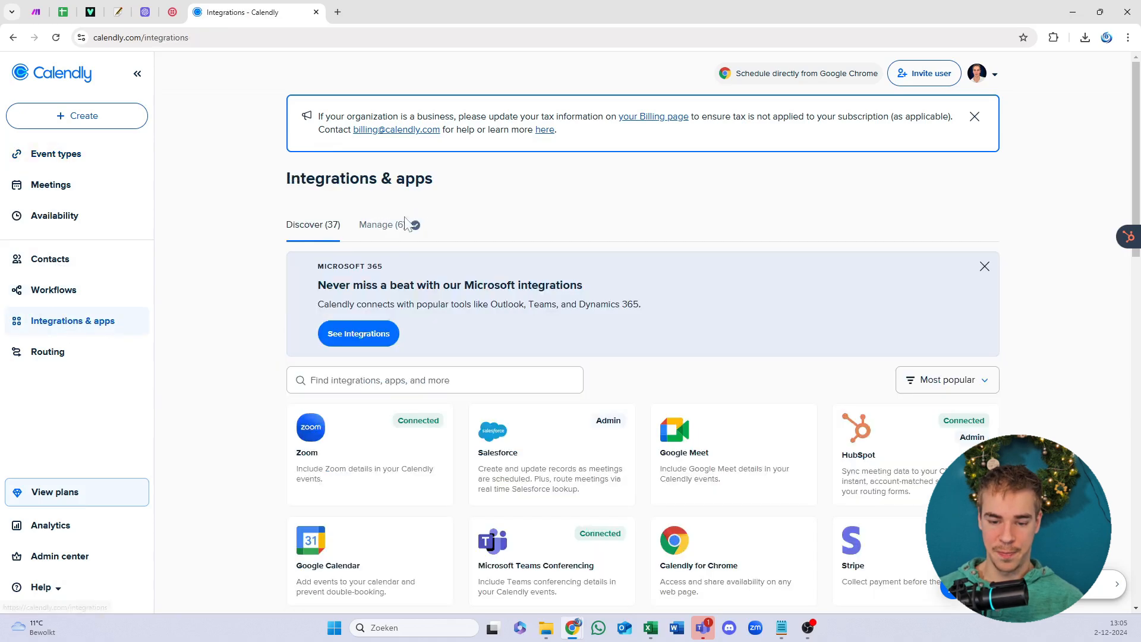
{"action": "scroll", "coordinate": [623, 336], "scroll_direction": "down", "scroll_amount": 3}
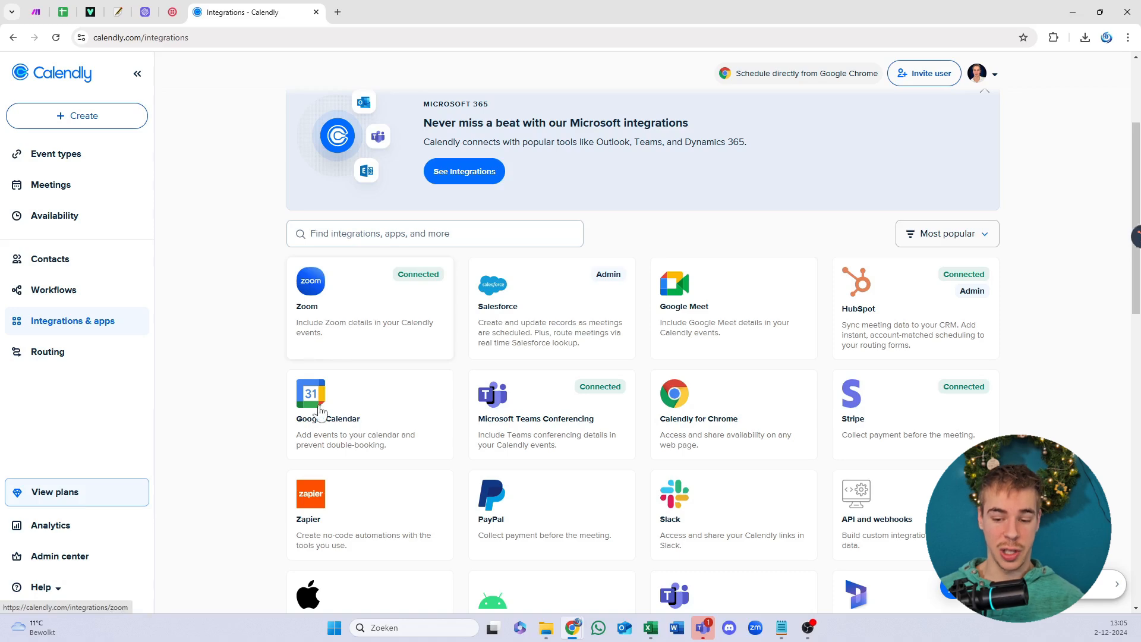
{"action": "scroll", "coordinate": [648, 356], "scroll_direction": "down", "scroll_amount": 2}
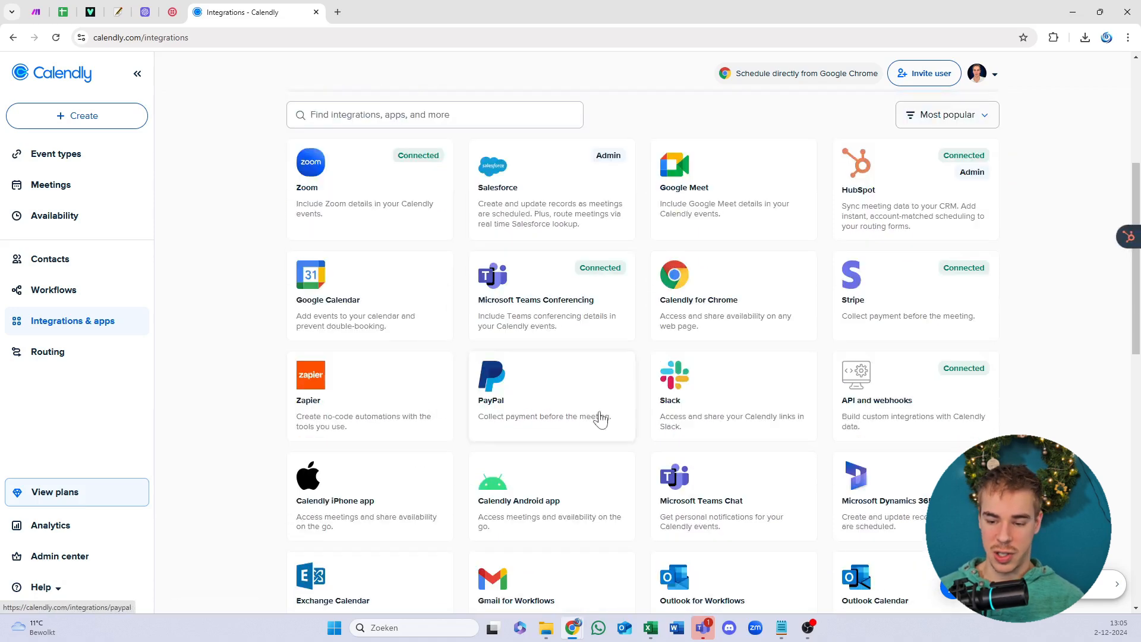
{"action": "scroll", "coordinate": [670, 474], "scroll_direction": "down", "scroll_amount": 1}
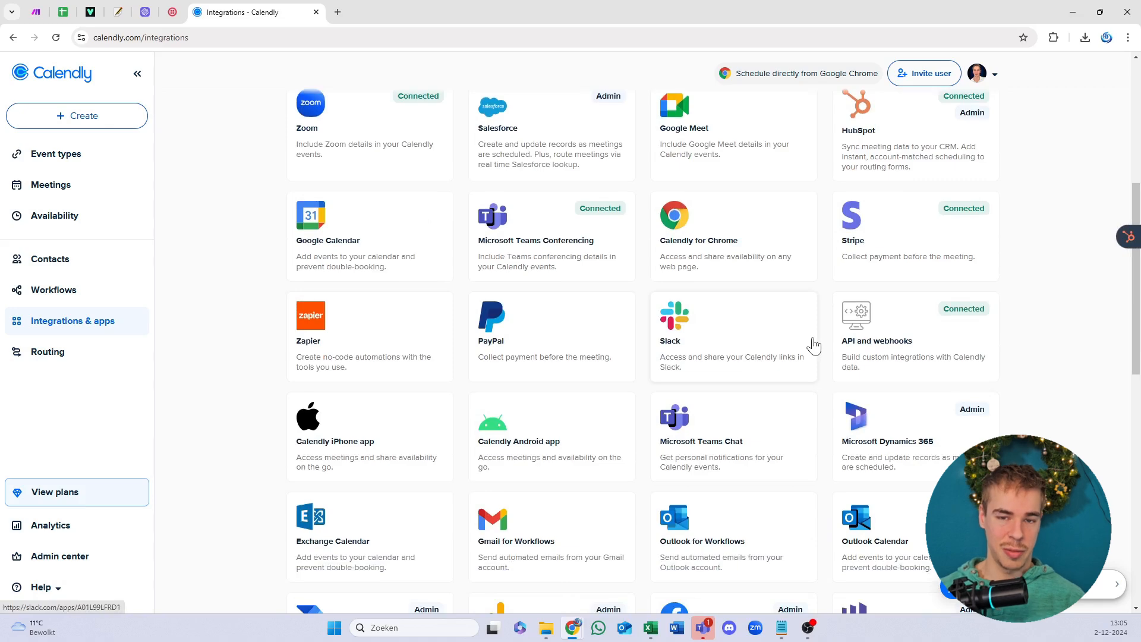
{"action": "left_click", "coordinate": [879, 332]}
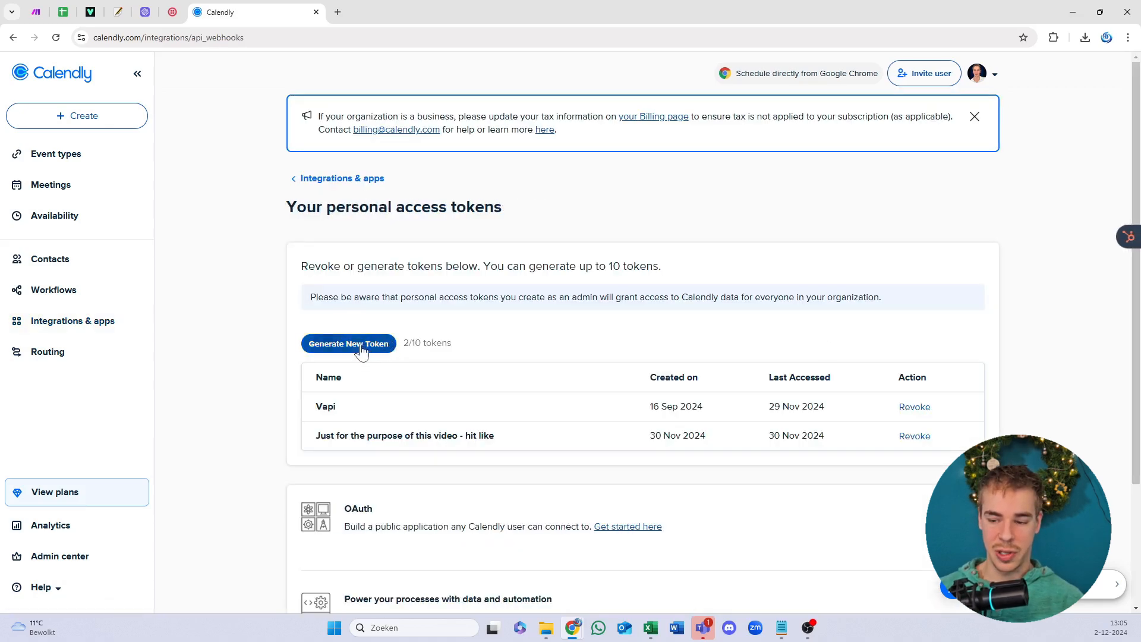
{"action": "left_click", "coordinate": [372, 342]}
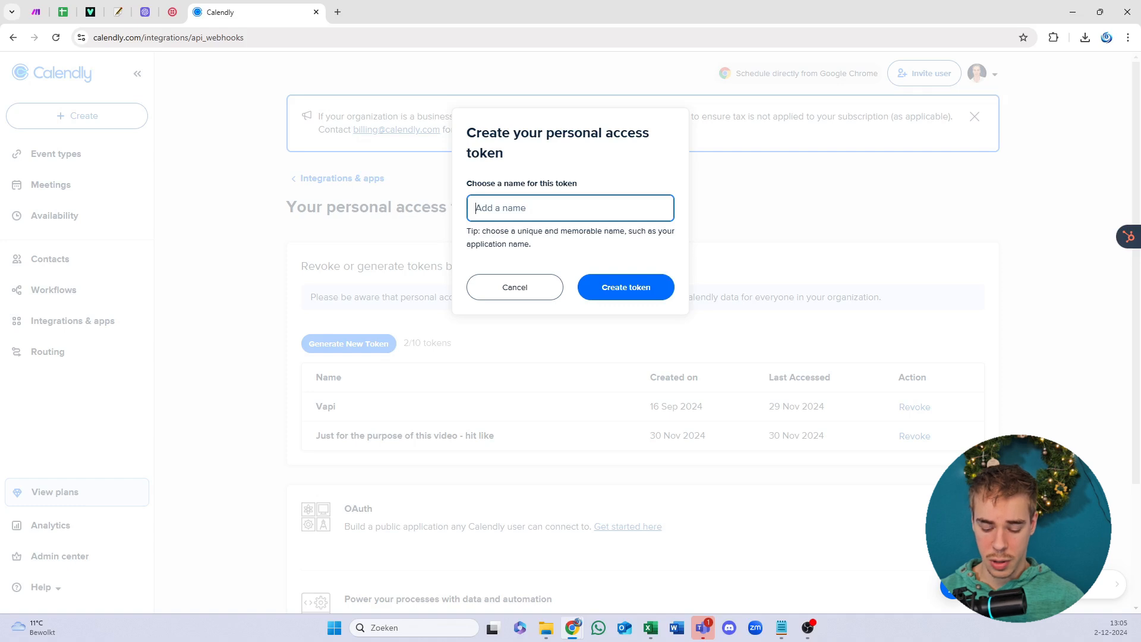
Step: Name the token 'YT test - hit subscribe :)' and create it
{"action": "type", "text": "Find ava"}
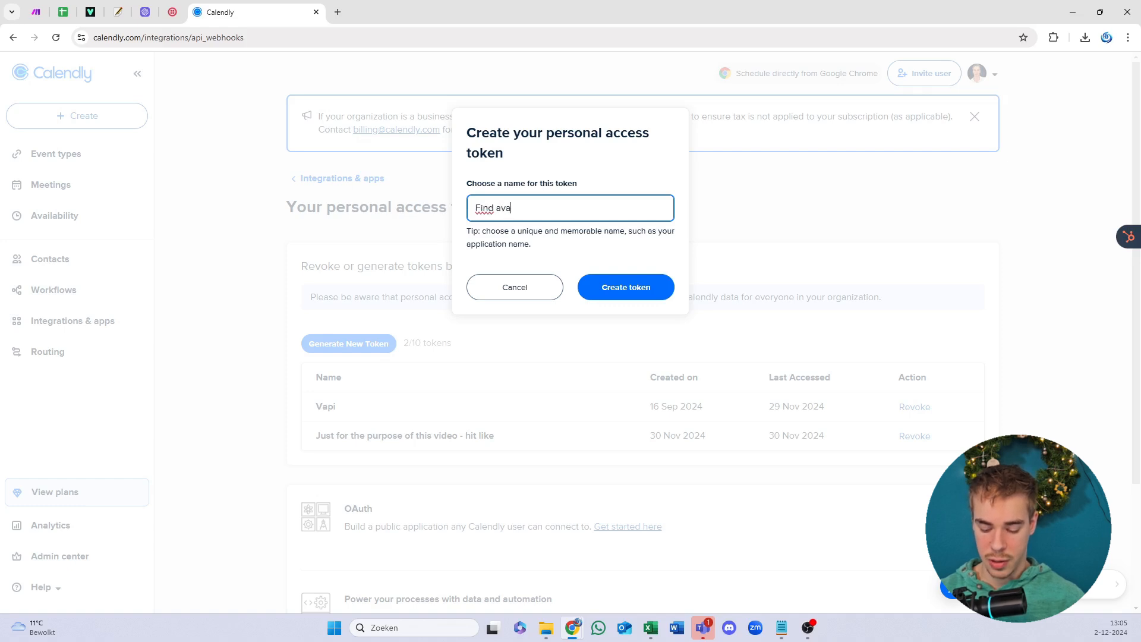
{"action": "key", "text": "ctrl+a"}
{"action": "type", "text": "YT"}
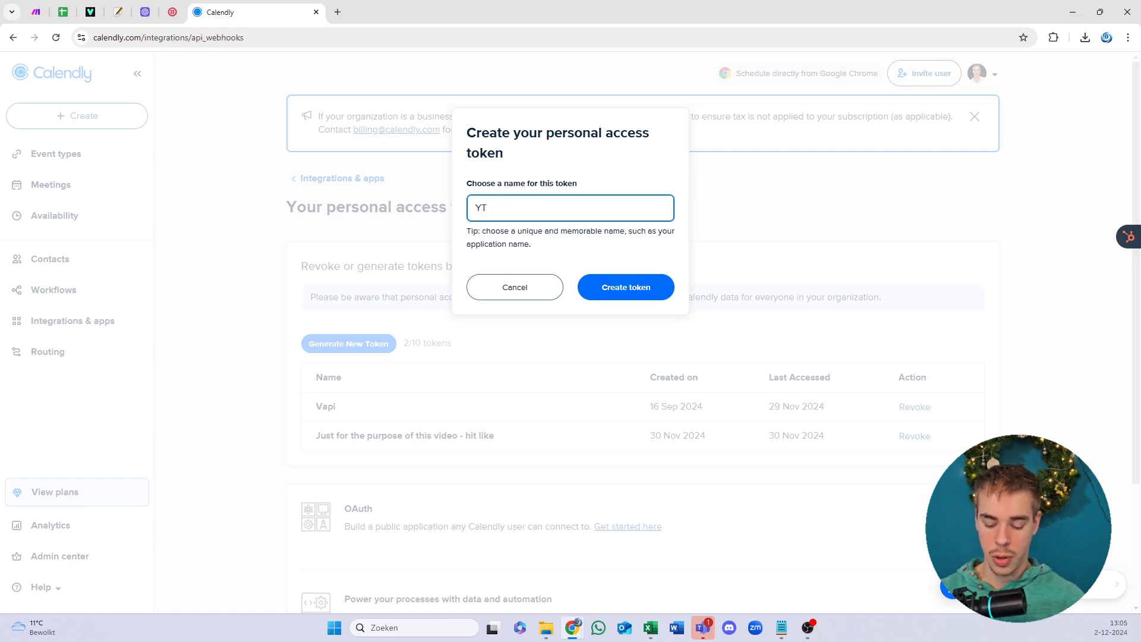
{"action": "type", "text": " test"}
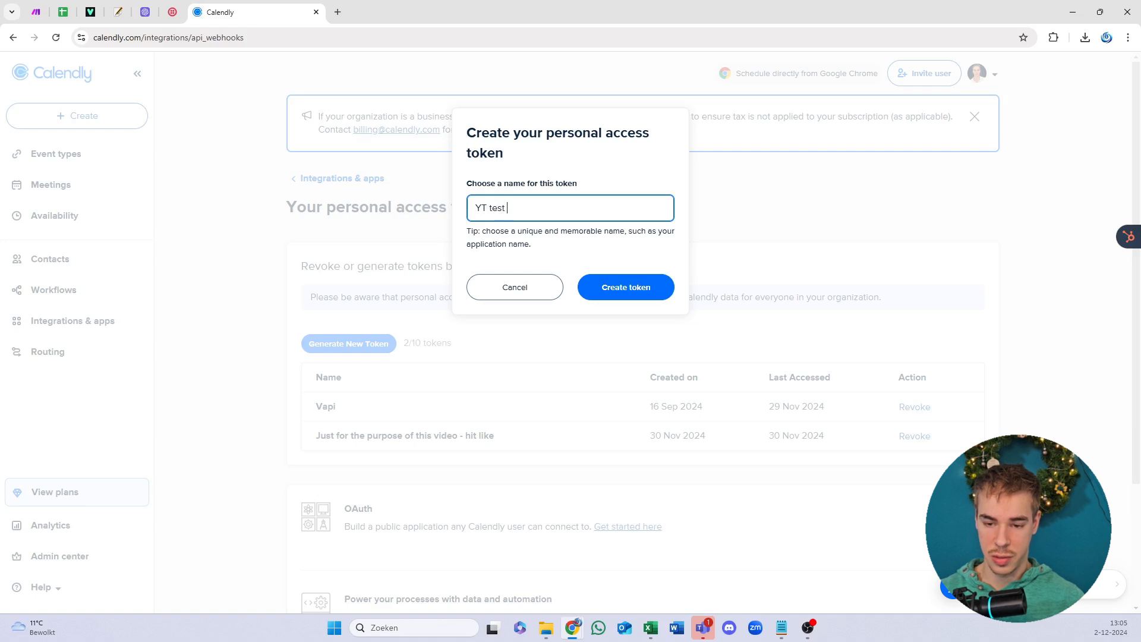
{"action": "type", "text": " - hit subs"}
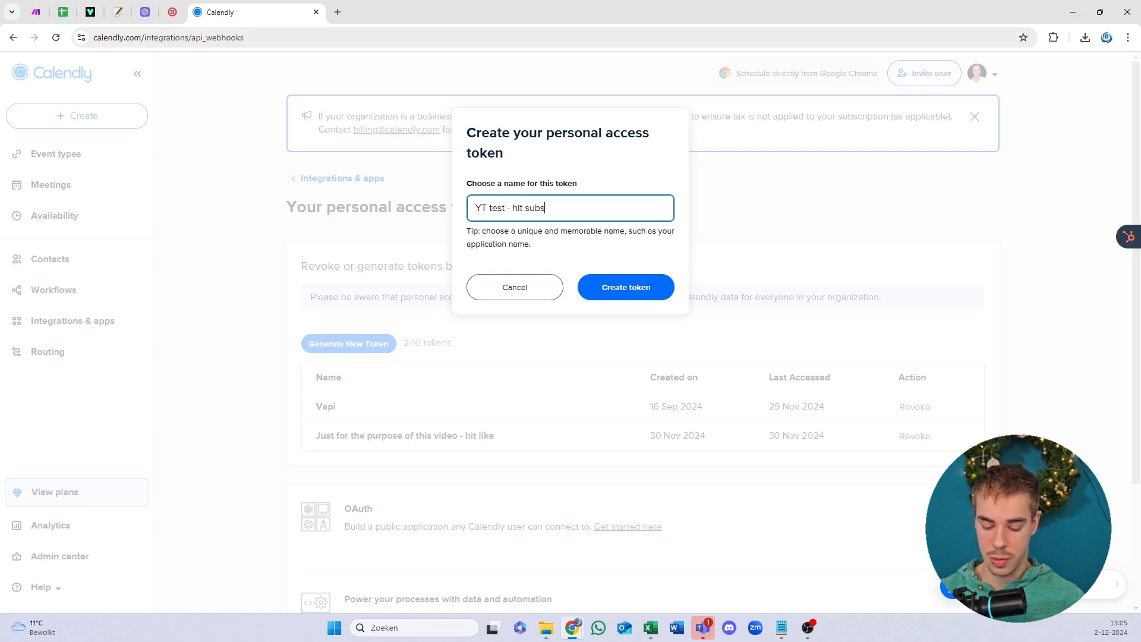
{"action": "type", "text": "crube :)"}
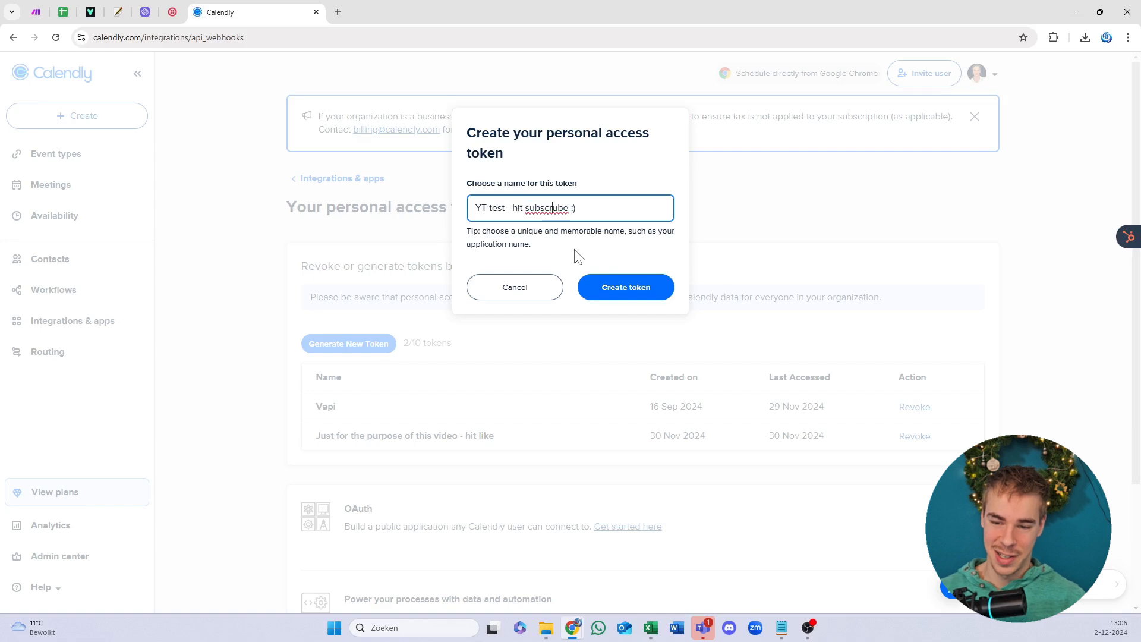
{"action": "key", "text": "BackSpace"}
{"action": "type", "text": "i"}
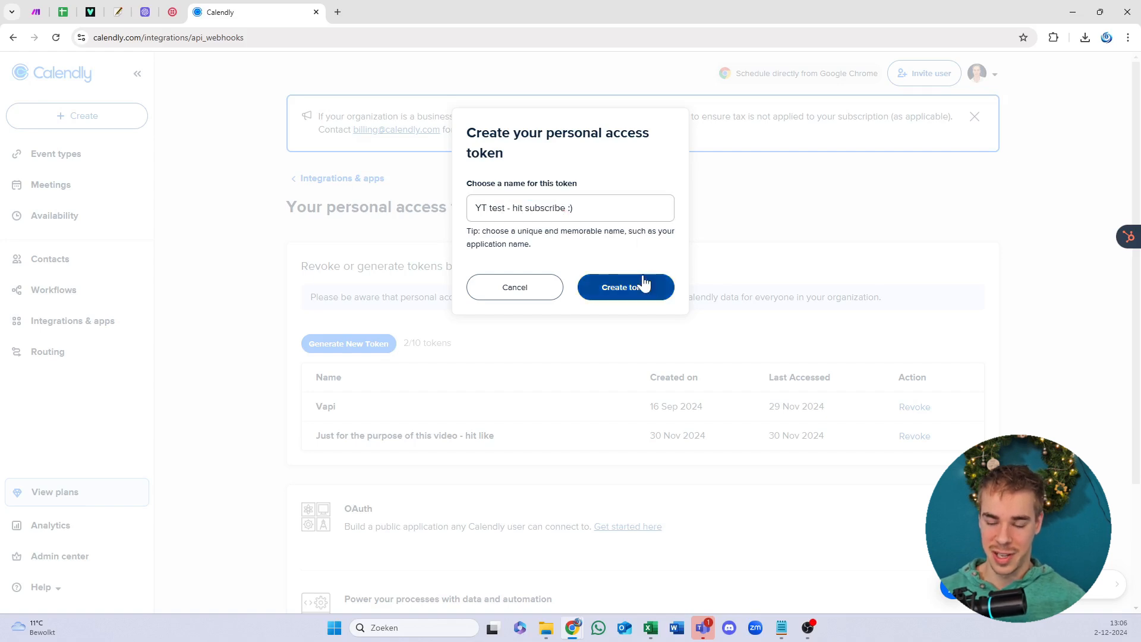
{"action": "left_click", "coordinate": [641, 286]}
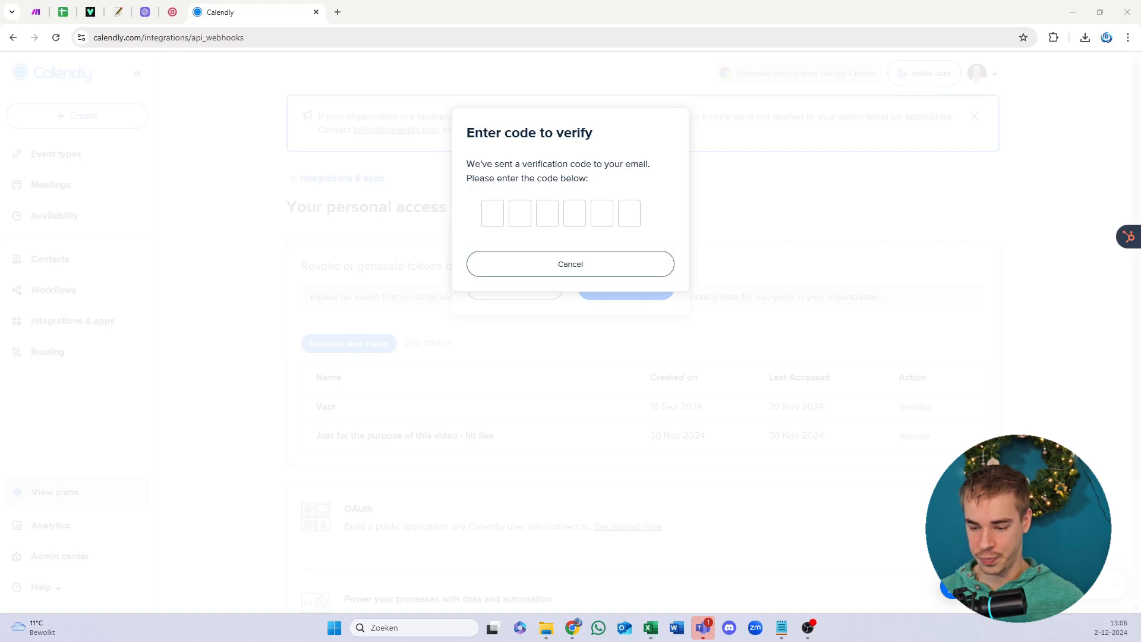
Step: Paste the emailed verification code to generate the access token
{"action": "left_click_drag", "start_coordinate": [580, 179], "coordinate": [562, 165]}
{"action": "left_click_drag", "start_coordinate": [511, 134], "coordinate": [522, 142]}
{"action": "left_click", "coordinate": [521, 143]}
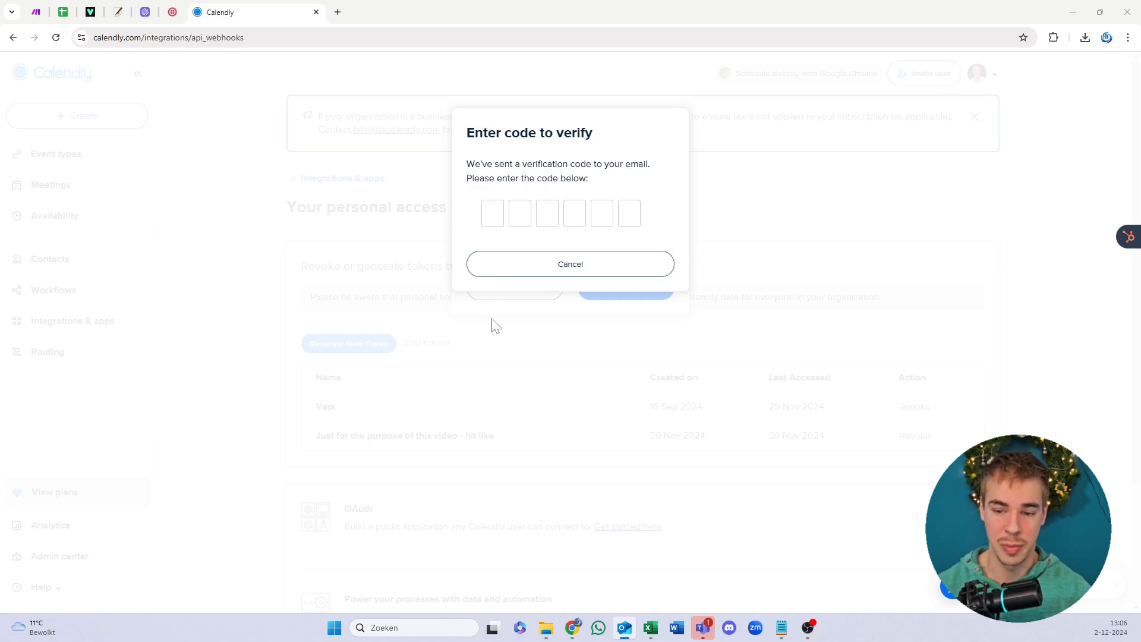
{"action": "left_click", "coordinate": [490, 212]}
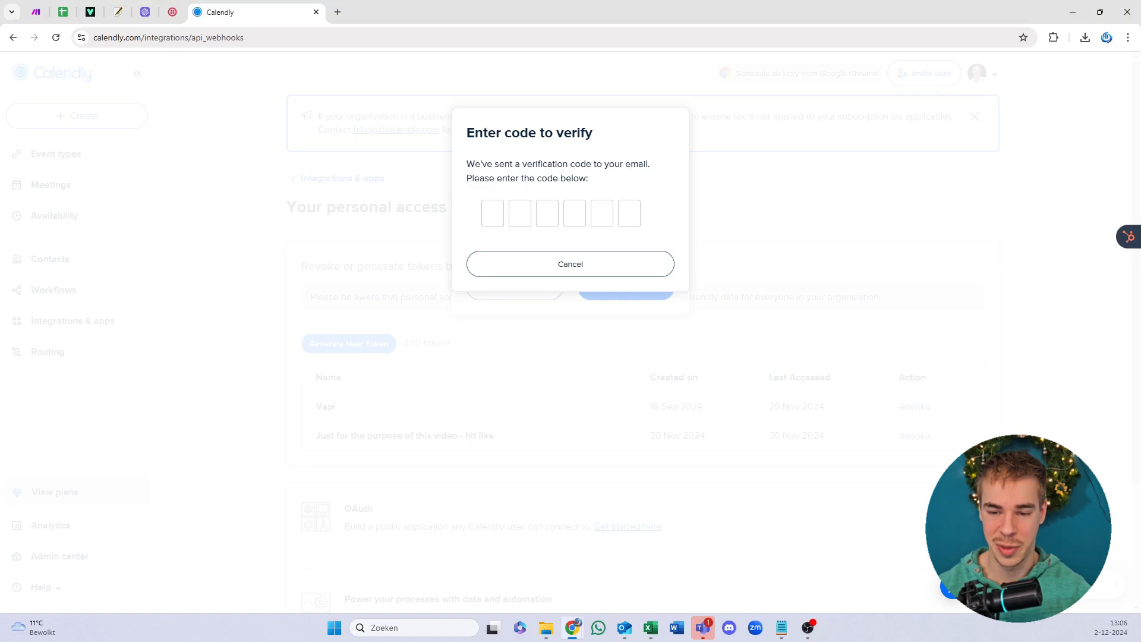
{"action": "key", "text": "ctrl+v"}
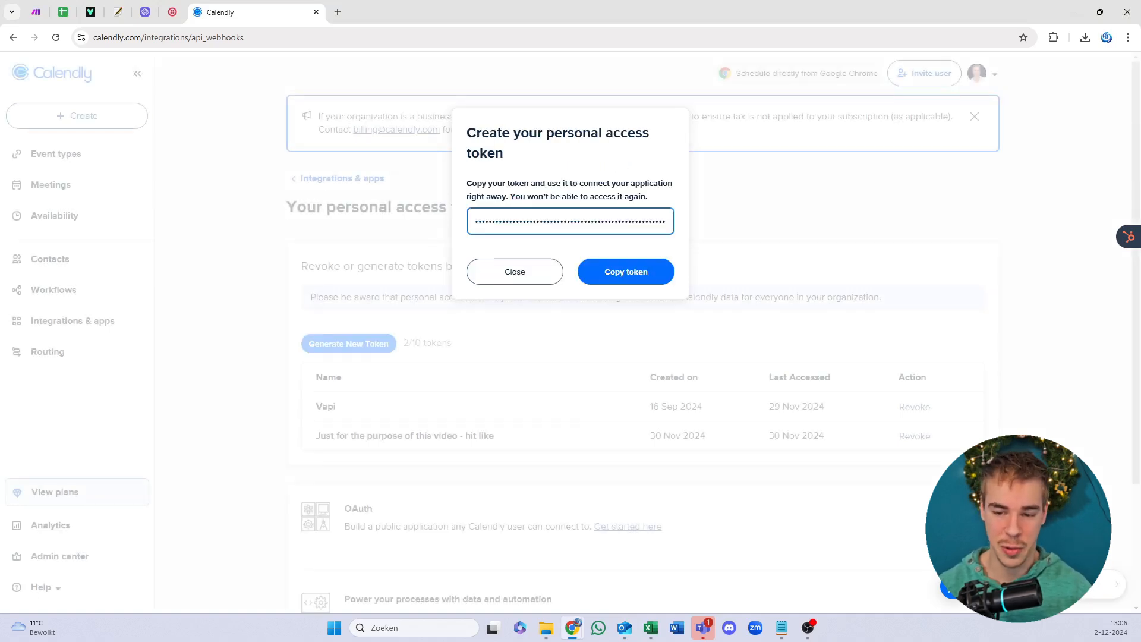
Step: Copy the new access token and return to the Make scenario
{"action": "left_click", "coordinate": [612, 271]}
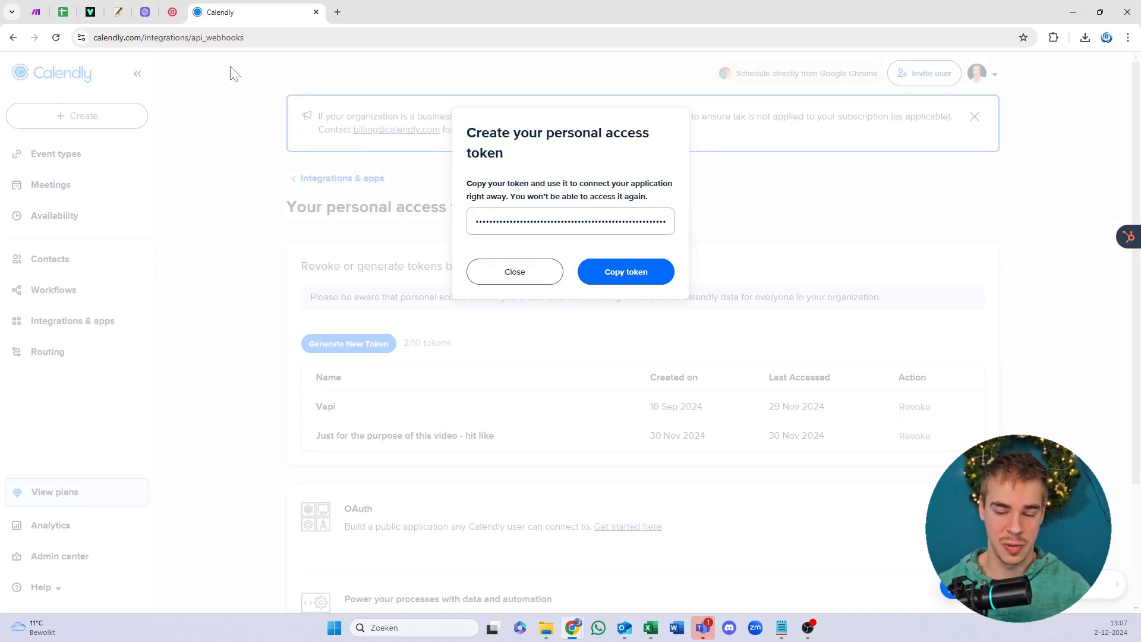
{"action": "left_click", "coordinate": [614, 273]}
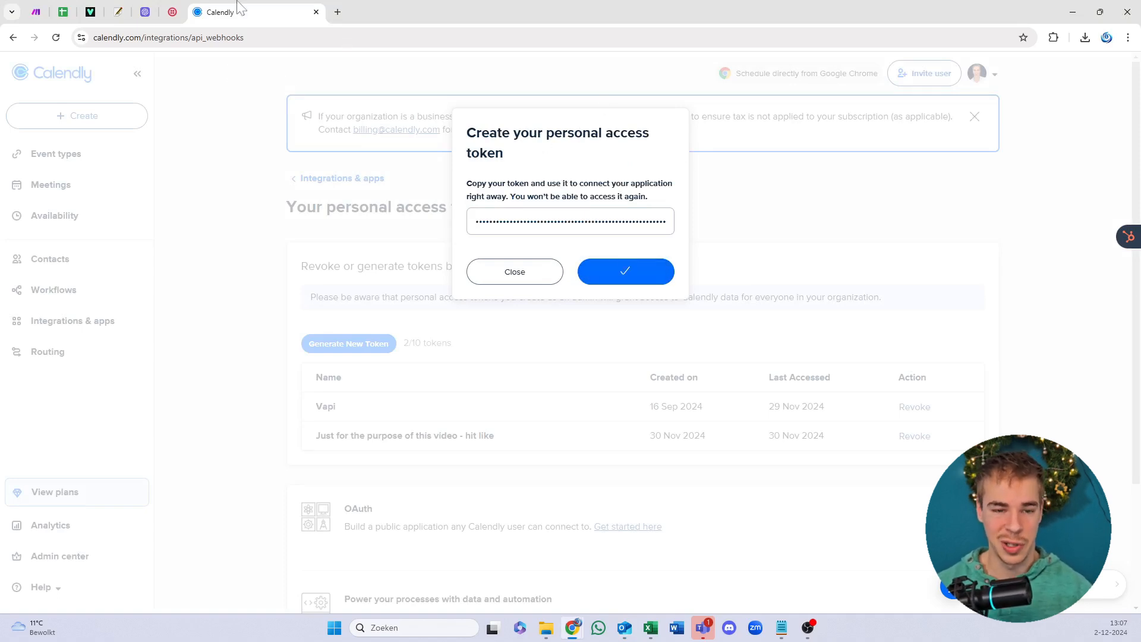
{"action": "left_click", "coordinate": [37, 12]}
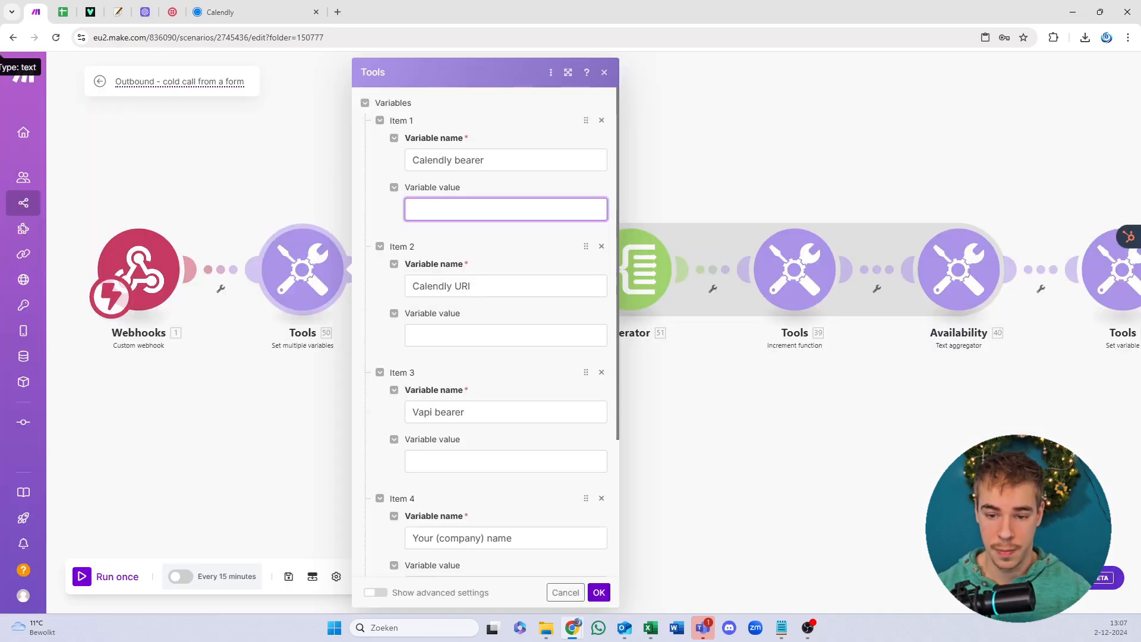
Step: Paste the access token into Item 1's Calendly bearer value, then go back to Calendly
{"action": "key", "text": "ctrl+v"}
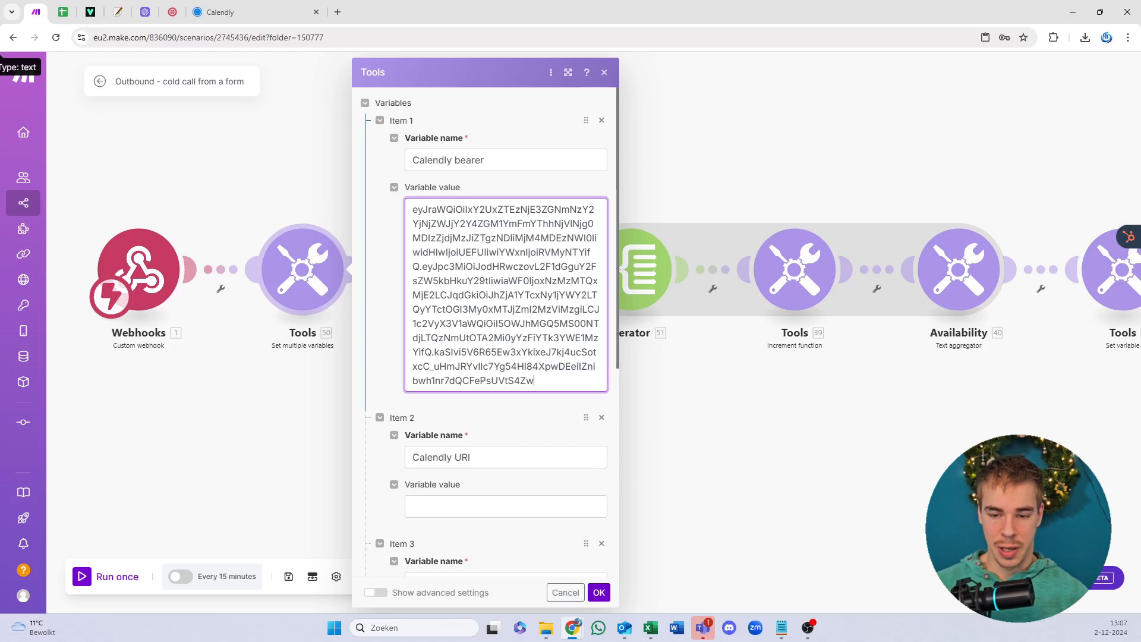
{"action": "left_click", "coordinate": [225, 11]}
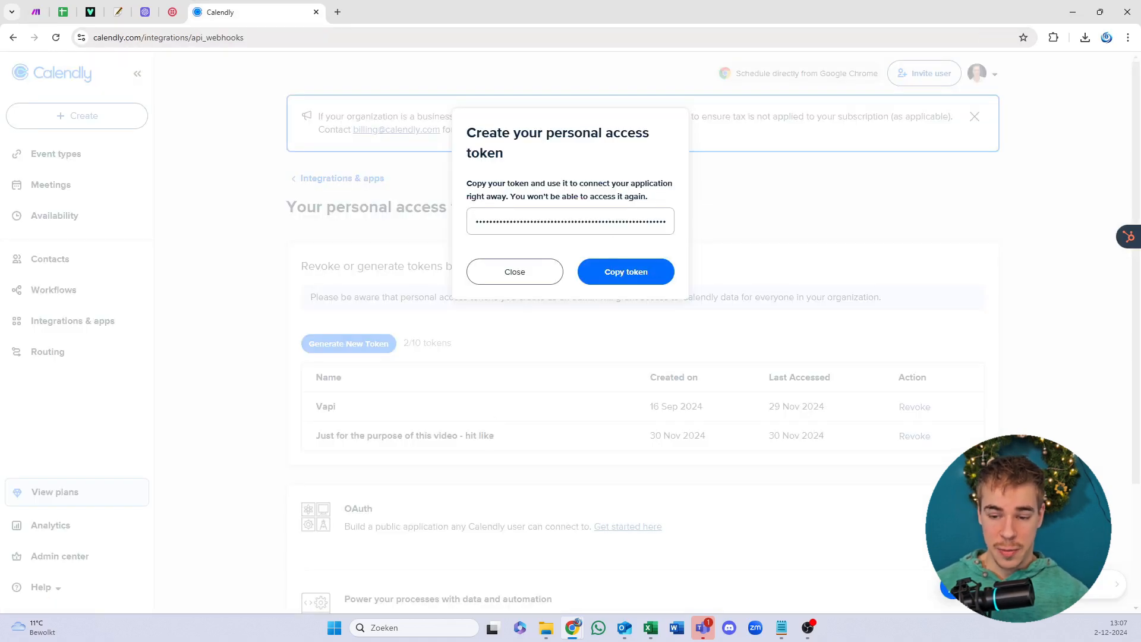
Step: Close the token dialog and open Calendly's event types page in a new tab
{"action": "left_click", "coordinate": [547, 274]}
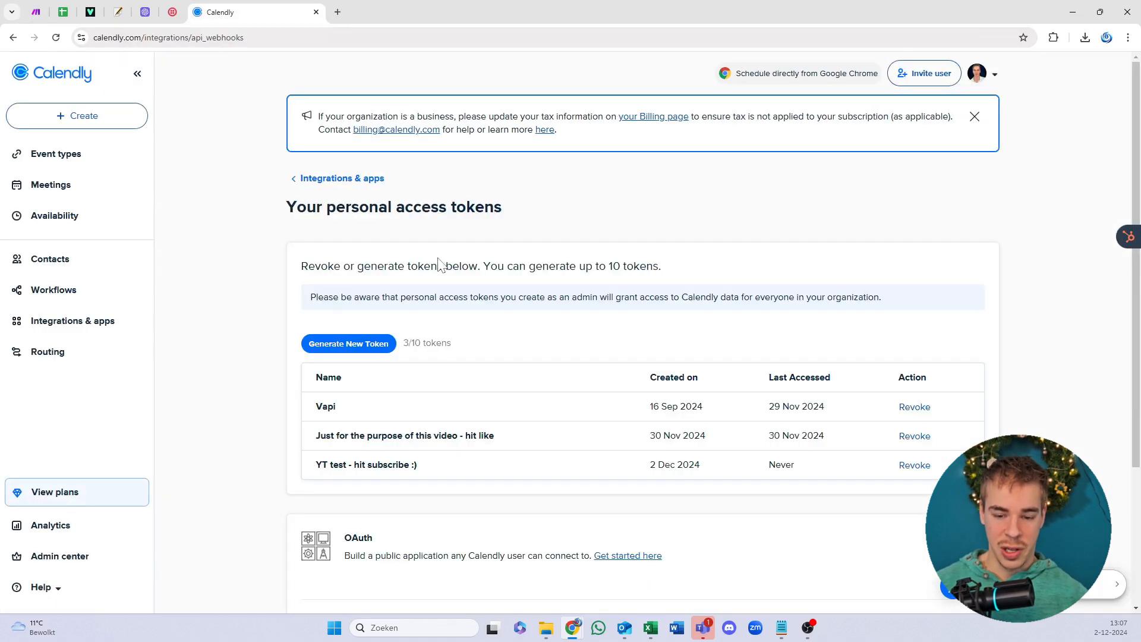
{"action": "scroll", "coordinate": [517, 348], "scroll_direction": "down", "scroll_amount": 3}
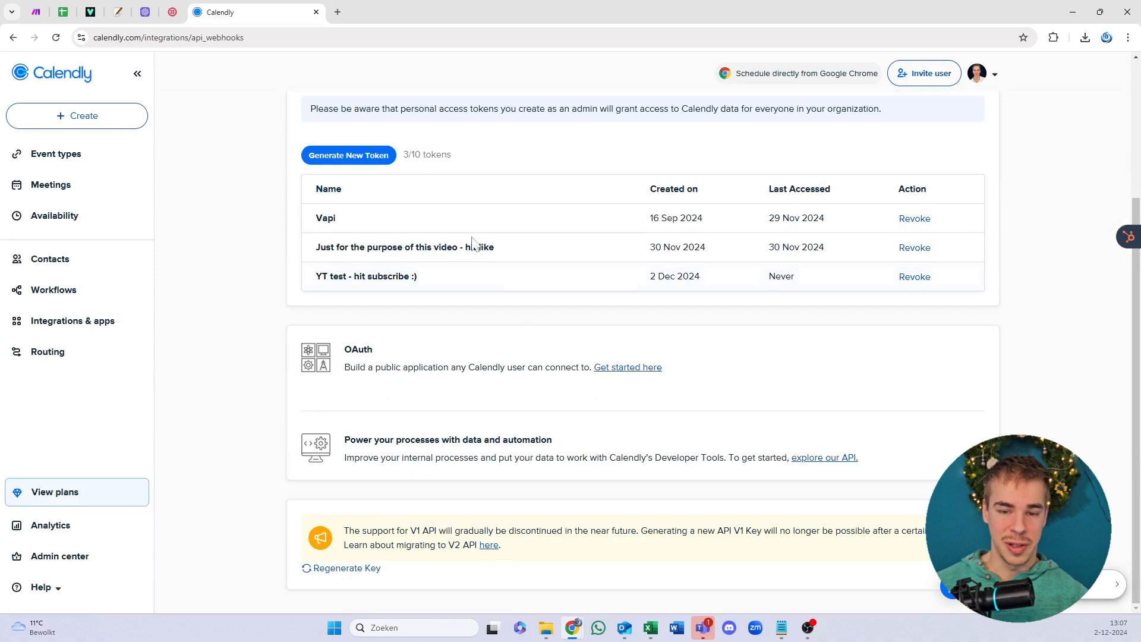
{"action": "left_click", "coordinate": [337, 12]}
{"action": "type", "text": "c"}
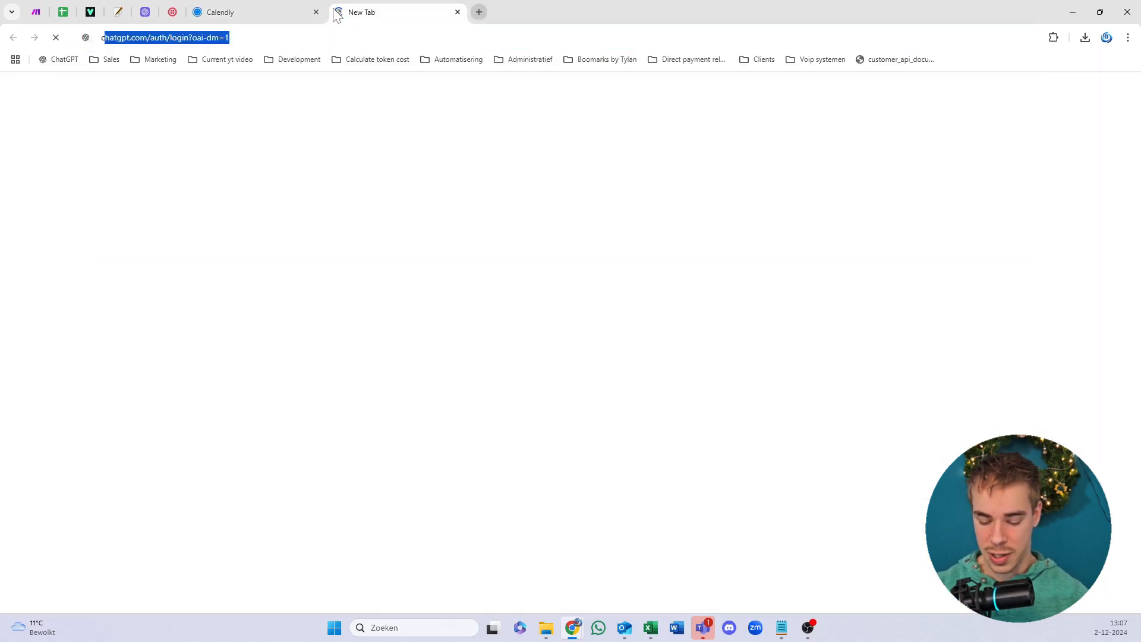
{"action": "type", "text": "alendly"}
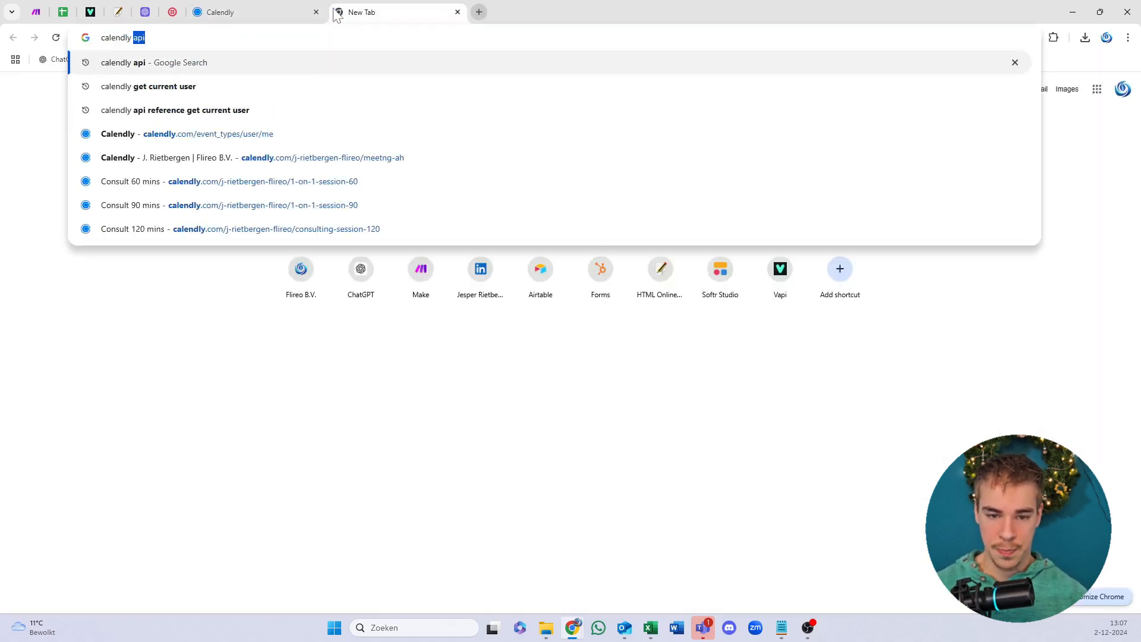
{"action": "key", "text": "Down"}
{"action": "key", "text": "Down"}
{"action": "key", "text": "Down"}
{"action": "key", "text": "Return"}
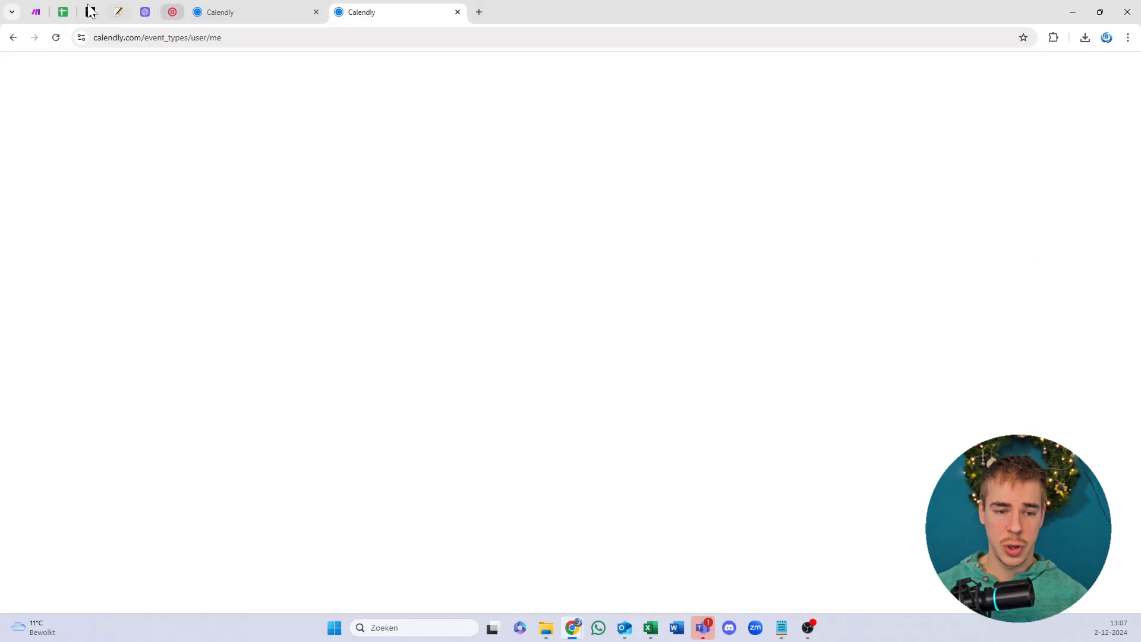
{"action": "left_click", "coordinate": [62, 12]}
{"action": "left_click", "coordinate": [41, 11]}
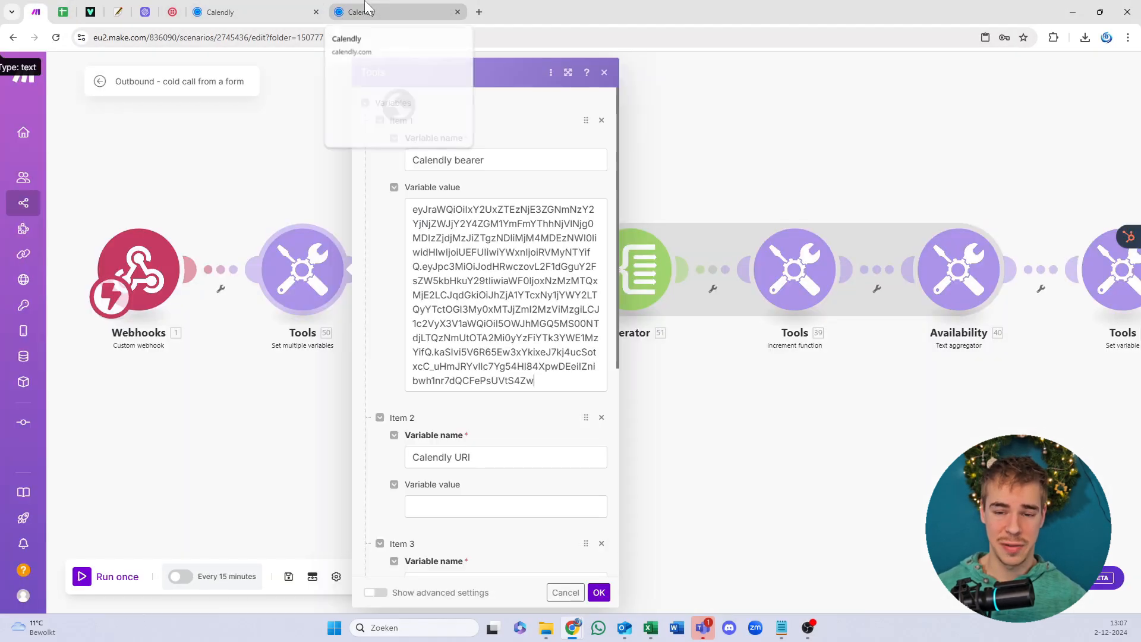
{"action": "left_click", "coordinate": [365, 8]}
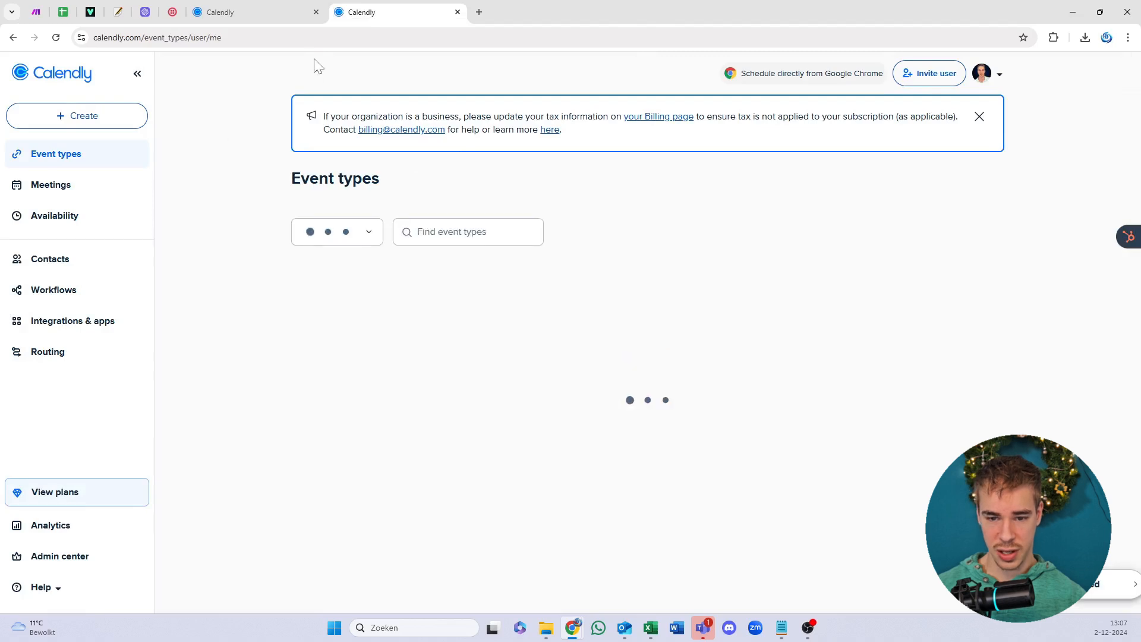
Step: Search 'calendly developer' and open the Get current user API docs
{"action": "left_click", "coordinate": [309, 37]}
{"action": "type", "text": "cale"}
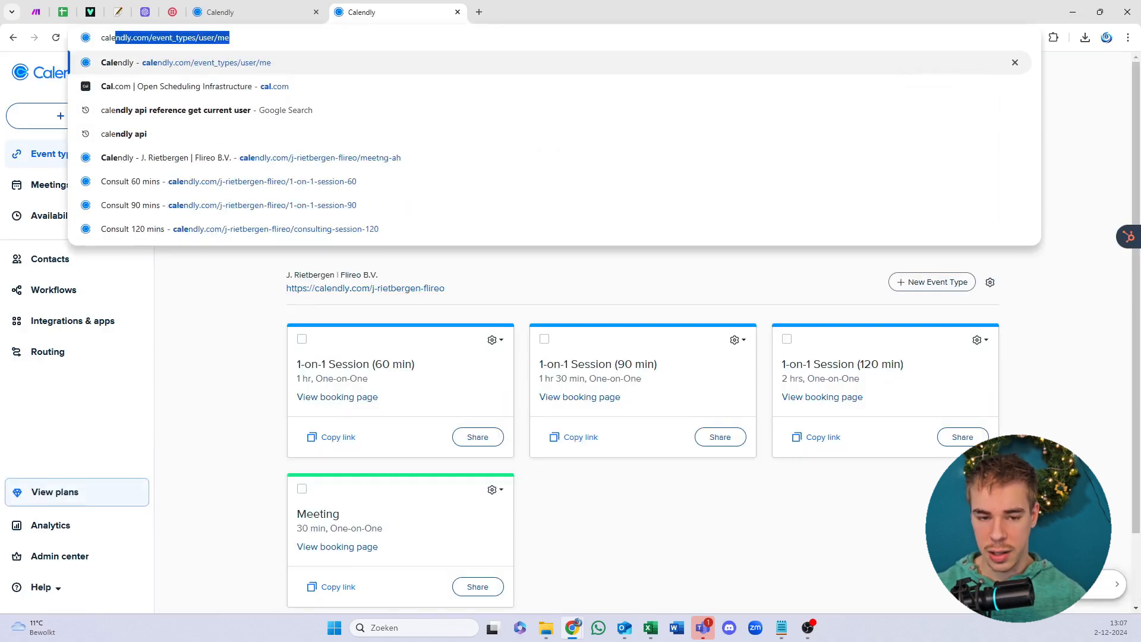
{"action": "type", "text": "ndly developer"}
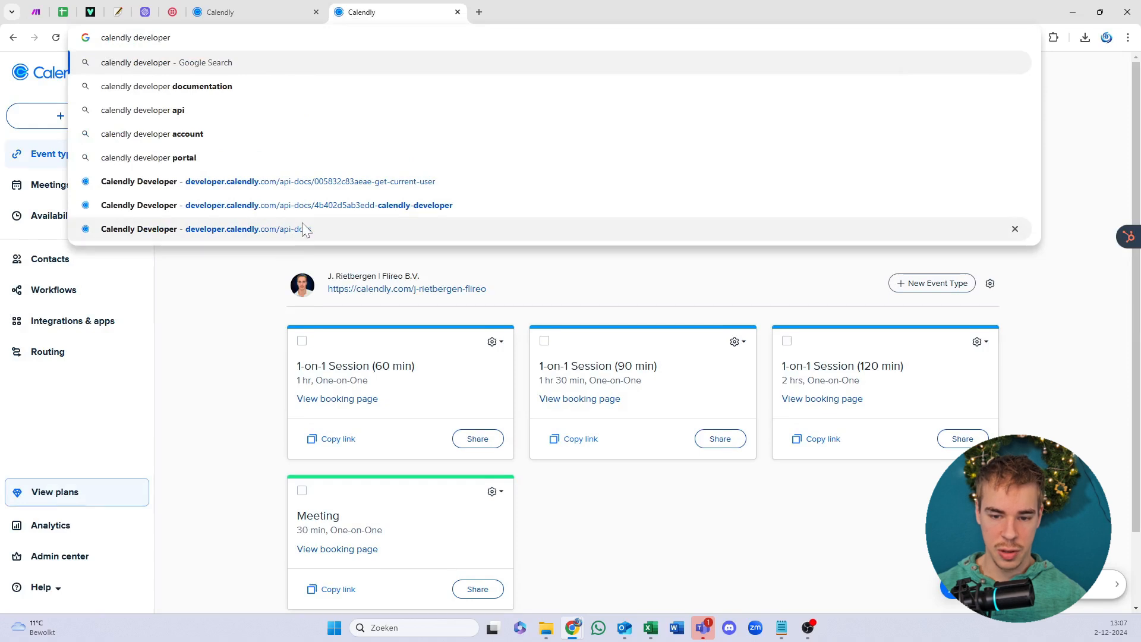
{"action": "left_click", "coordinate": [312, 184]}
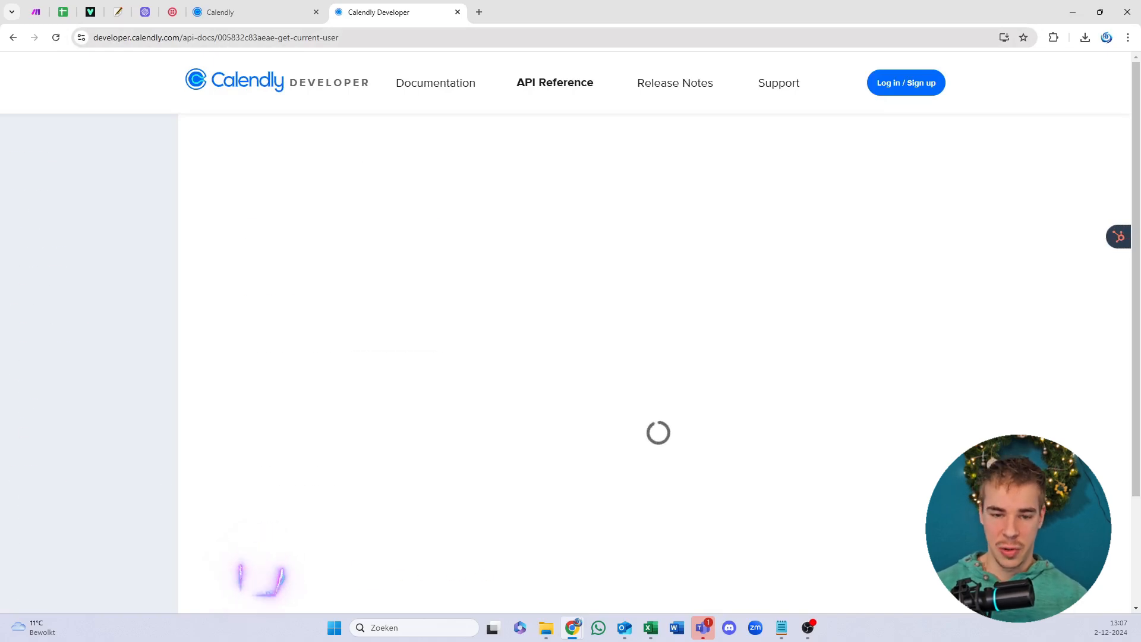
Step: Navigate through the Calendly Developer API reference to the Get current user endpoint
{"action": "left_click", "coordinate": [231, 90]}
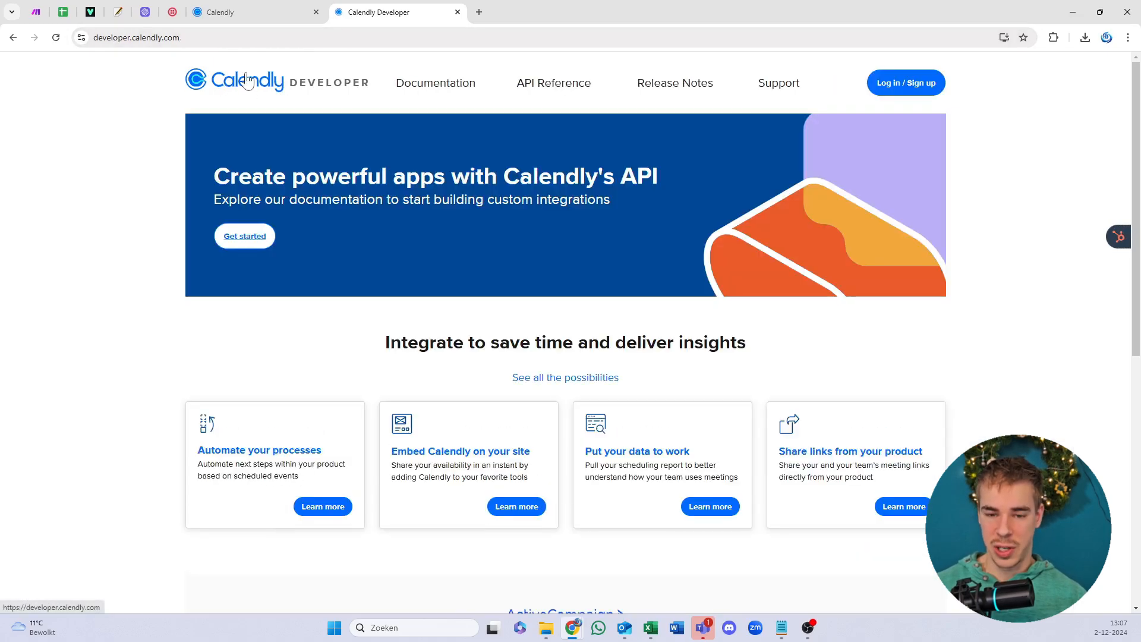
{"action": "left_click", "coordinate": [528, 87]}
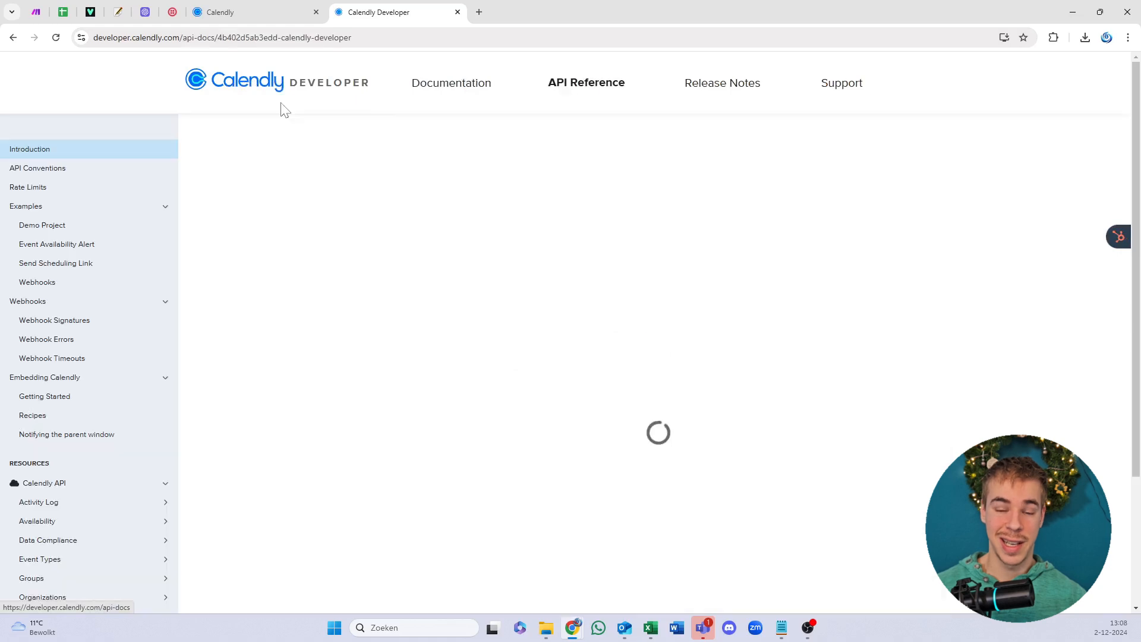
{"action": "scroll", "coordinate": [156, 300], "scroll_direction": "down", "scroll_amount": 2}
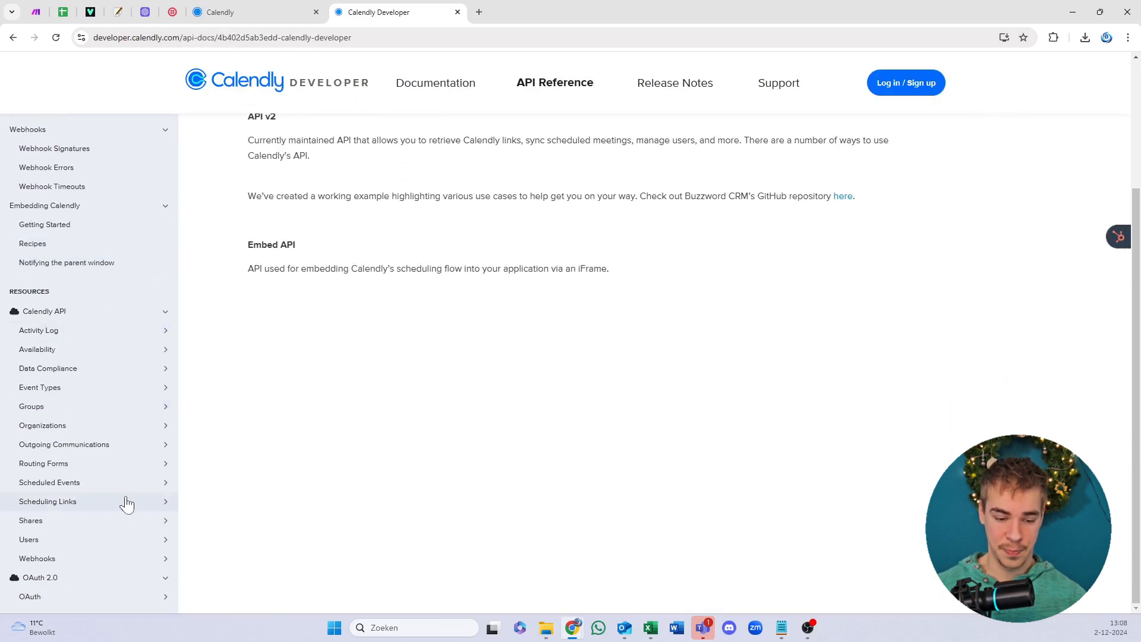
{"action": "scroll", "coordinate": [148, 511], "scroll_direction": "down", "scroll_amount": 1}
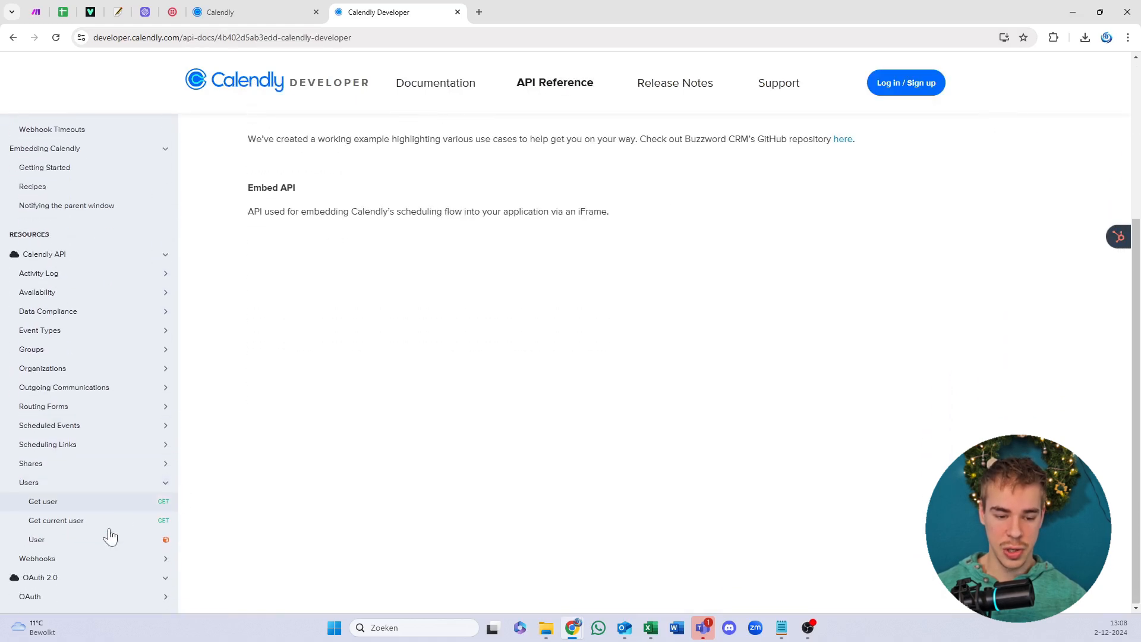
{"action": "left_click", "coordinate": [72, 521]}
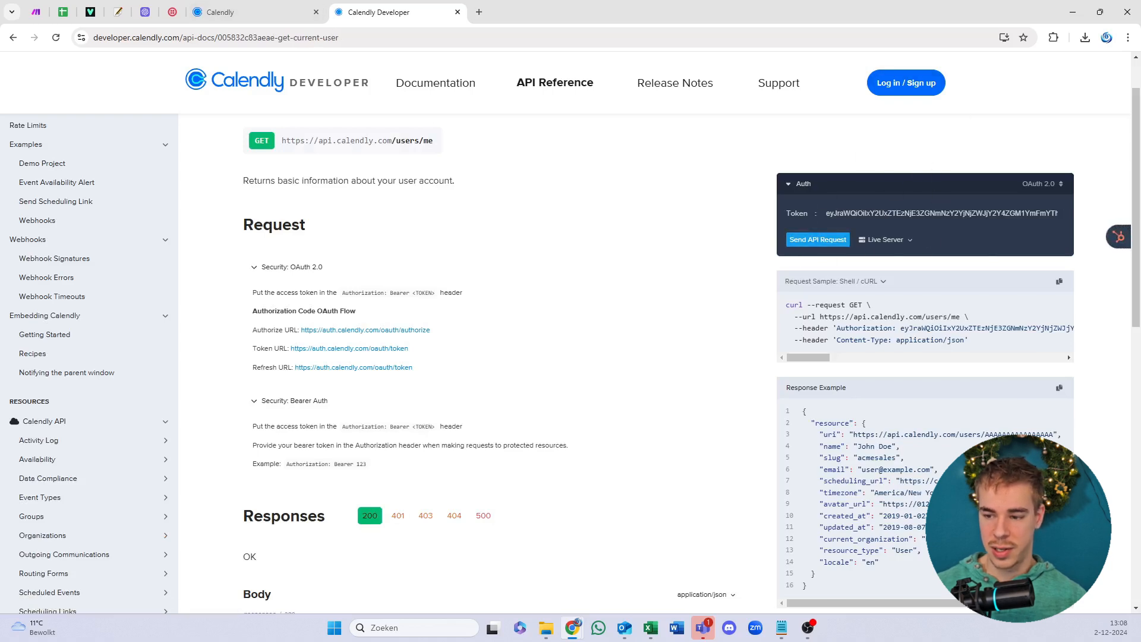
Step: Set authentication to Bearer Auth with the pasted access token and send the request
{"action": "left_click", "coordinate": [951, 213]}
{"action": "left_click", "coordinate": [1055, 185]}
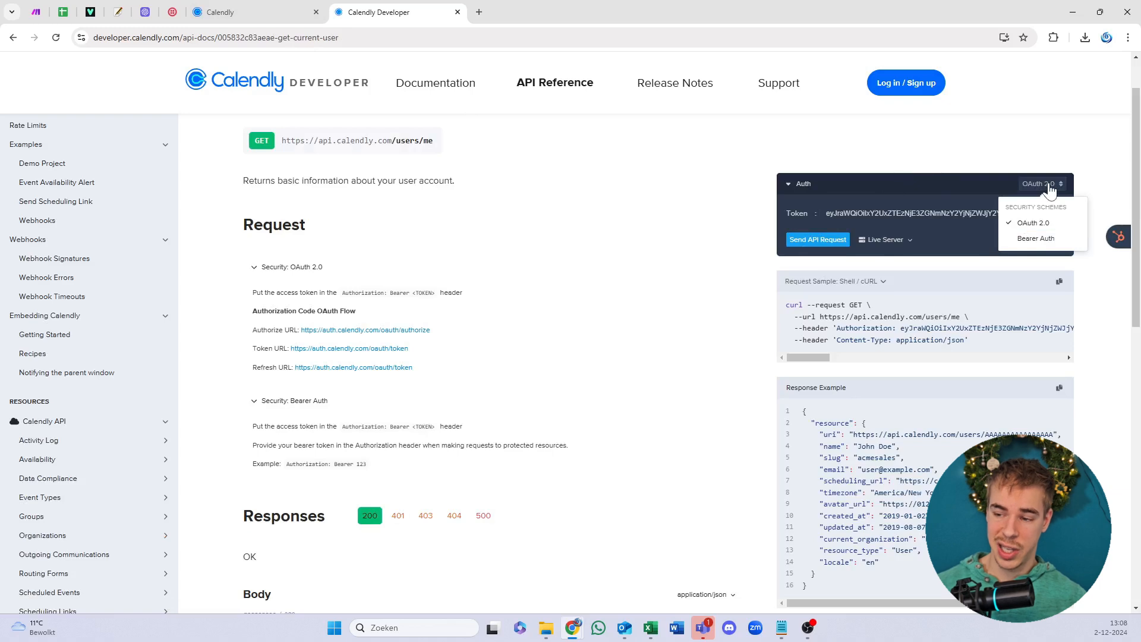
{"action": "left_click", "coordinate": [1060, 238]}
{"action": "left_click", "coordinate": [1012, 213]}
{"action": "key", "text": "ctrl+a"}
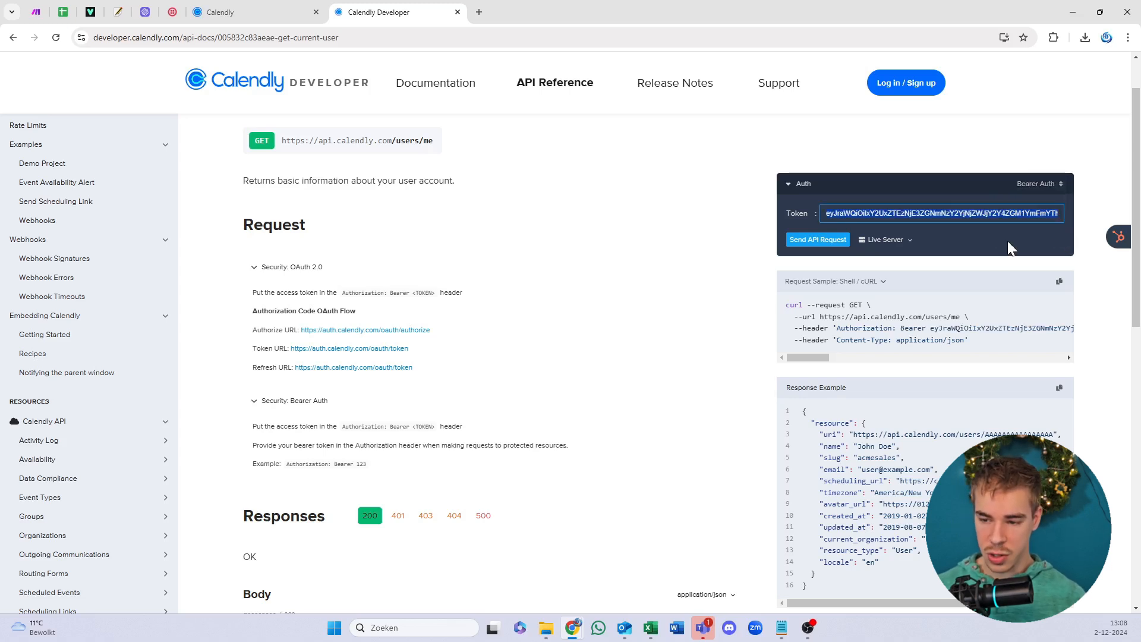
{"action": "key", "text": "ctrl+v"}
{"action": "left_click", "coordinate": [893, 188]}
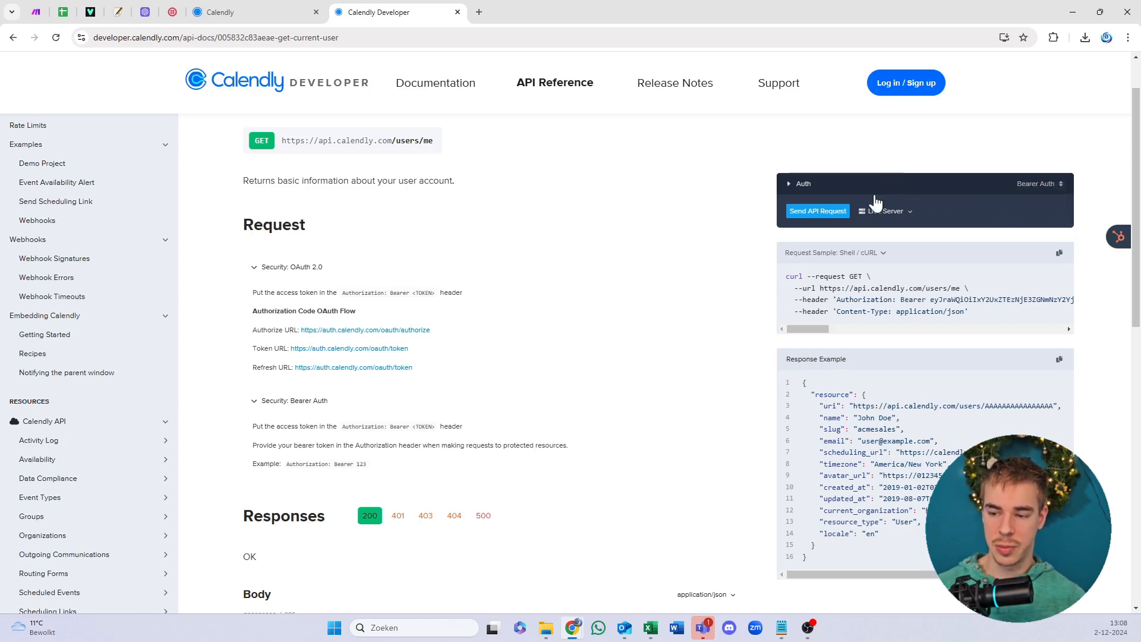
{"action": "left_click", "coordinate": [866, 190]}
{"action": "left_click", "coordinate": [836, 241]}
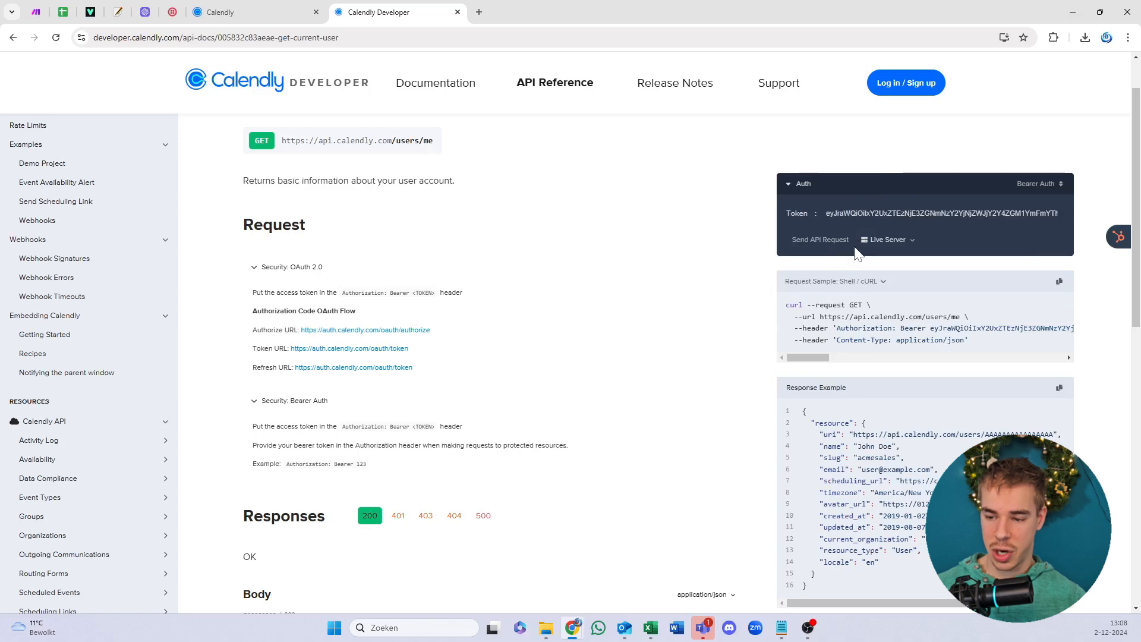
Step: Select and copy the user uri from the 200 OK response JSON
{"action": "scroll", "coordinate": [855, 246], "scroll_direction": "down", "scroll_amount": 1}
{"action": "left_click_drag", "start_coordinate": [911, 469], "coordinate": [988, 469]}
{"action": "left_click_drag", "start_coordinate": [1007, 423], "coordinate": [845, 423]}
{"action": "right_click", "coordinate": [694, 322]}
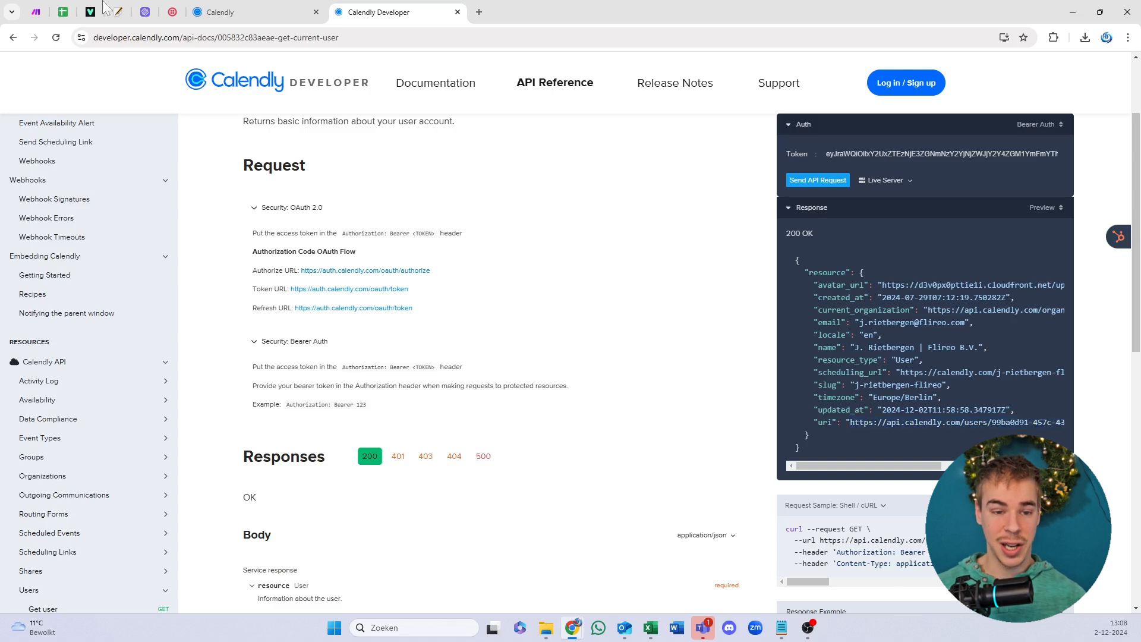
{"action": "left_click", "coordinate": [666, 374]}
{"action": "left_click_drag", "start_coordinate": [871, 466], "coordinate": [903, 466]}
{"action": "left_click_drag", "start_coordinate": [790, 423], "coordinate": [832, 423]}
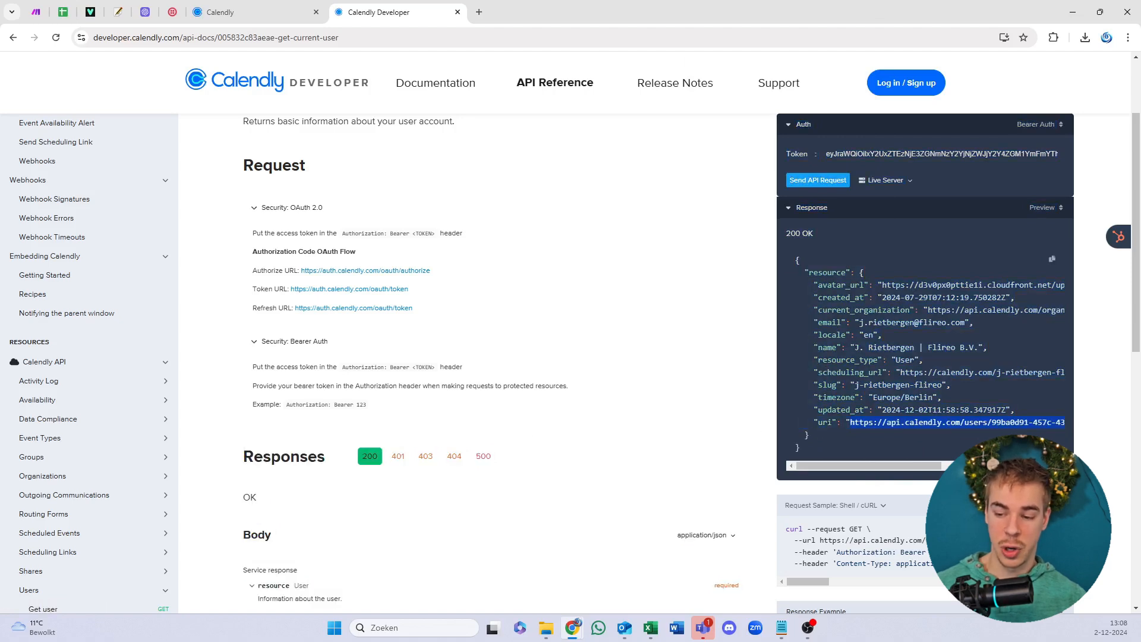
Step: Paste the Calendly user uri into Item 2's Calendly URI value, then switch to the Vapi dashboard
{"action": "left_click", "coordinate": [32, 8]}
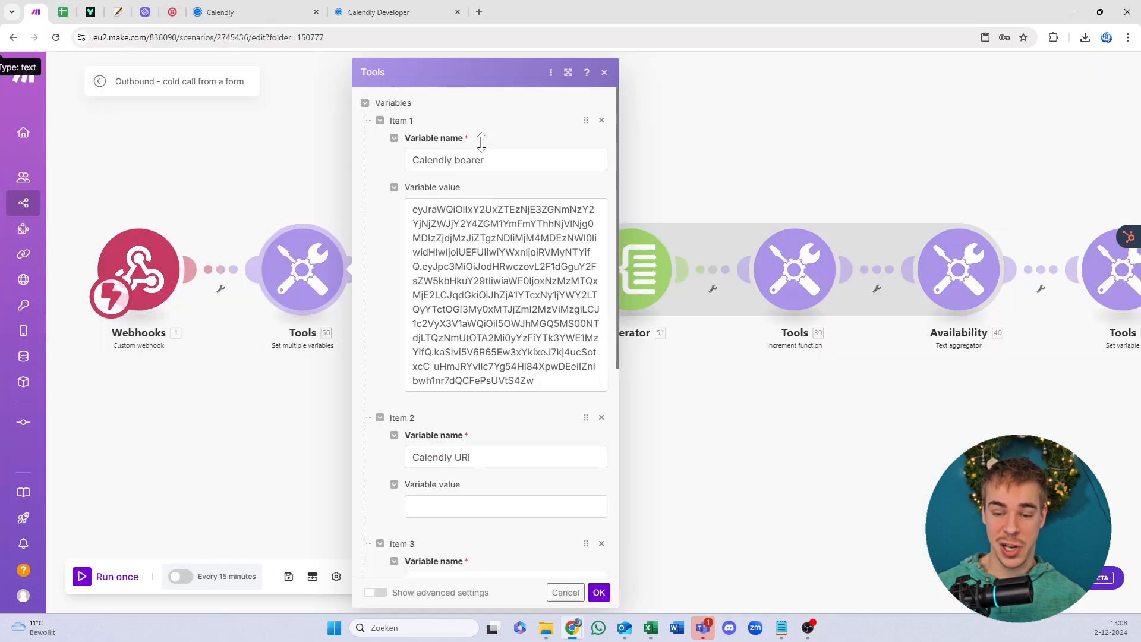
{"action": "left_click", "coordinate": [547, 505]}
{"action": "type", "text": "https://api.calendly.com/users/99ba0d91-457c-436e-9062-2c1ba97aa536"}
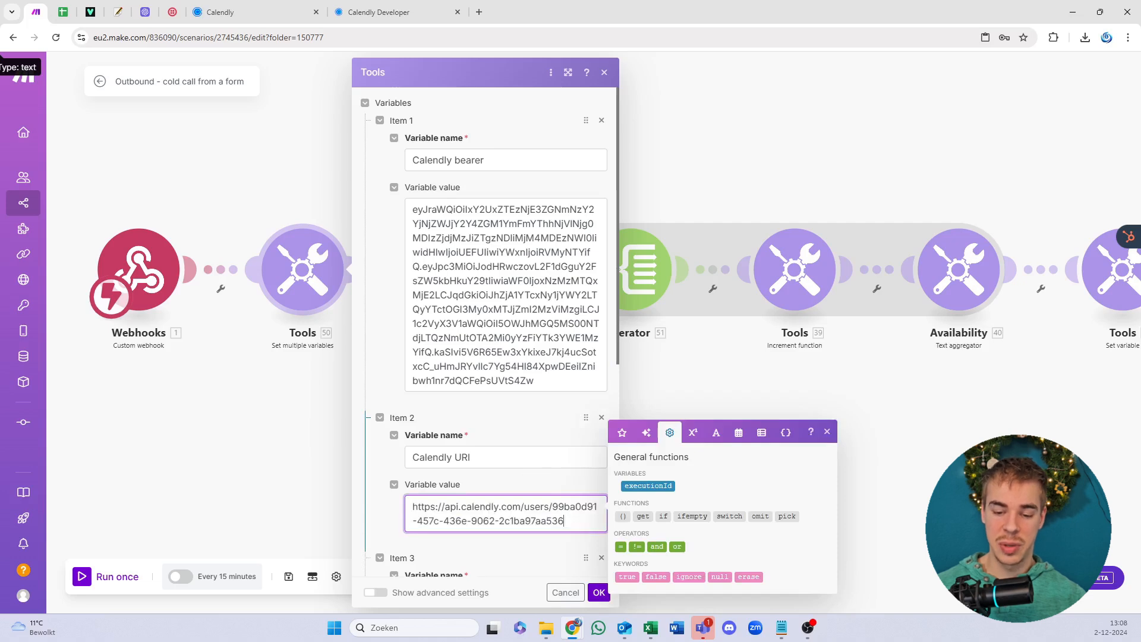
{"action": "scroll", "coordinate": [521, 425], "scroll_direction": "down", "scroll_amount": 3}
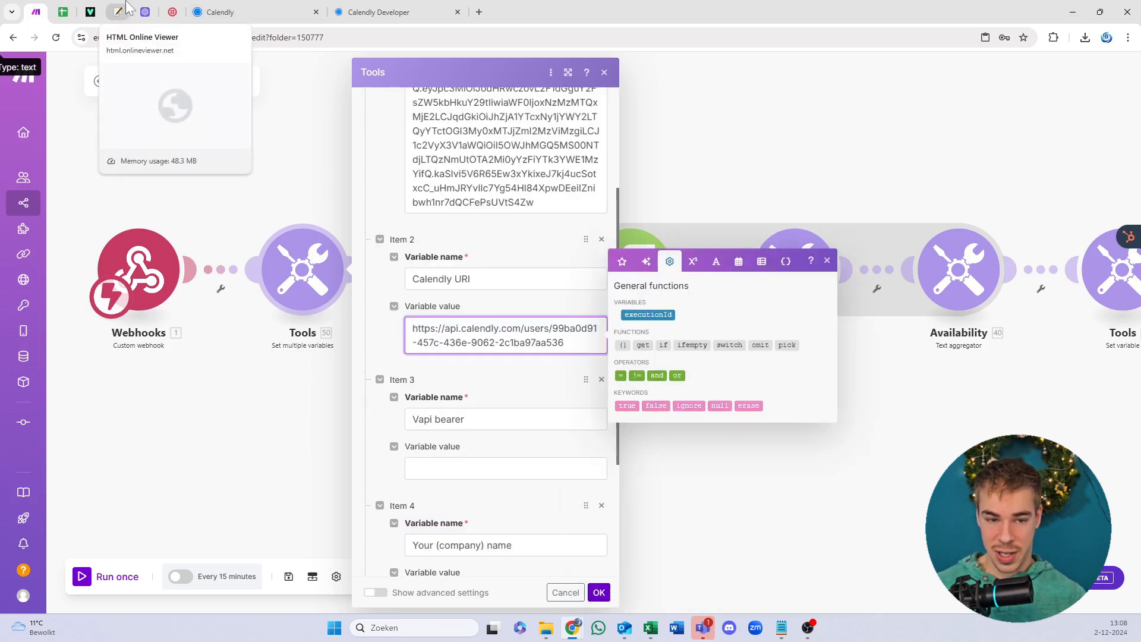
{"action": "left_click", "coordinate": [89, 10]}
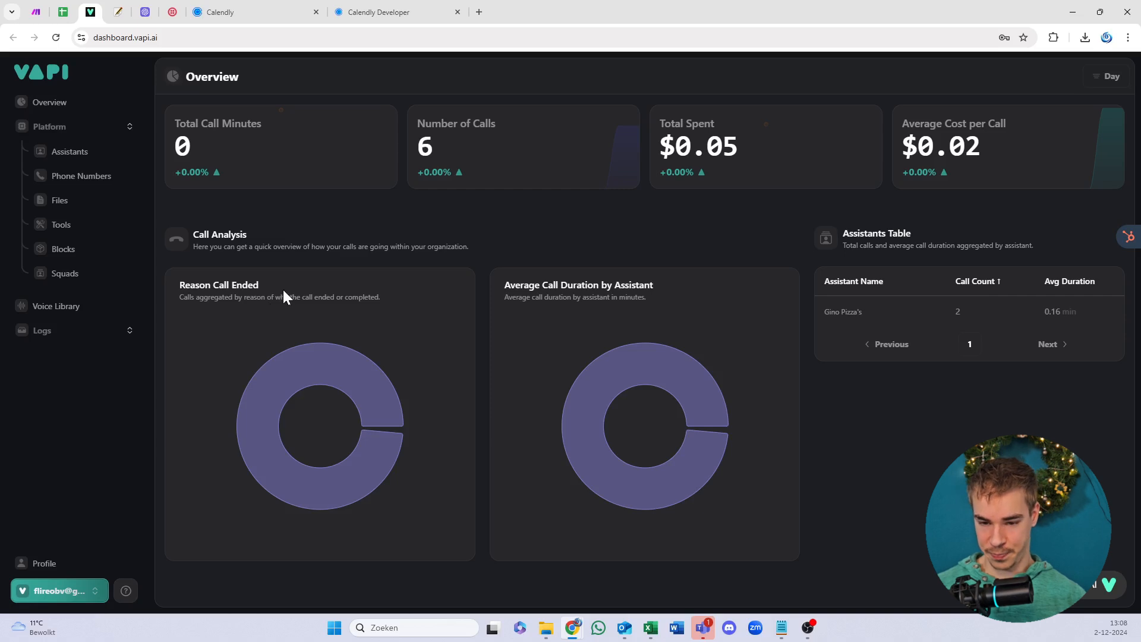
Step: Switch the Vapi account to the YT video playground organization
{"action": "left_click", "coordinate": [118, 596]}
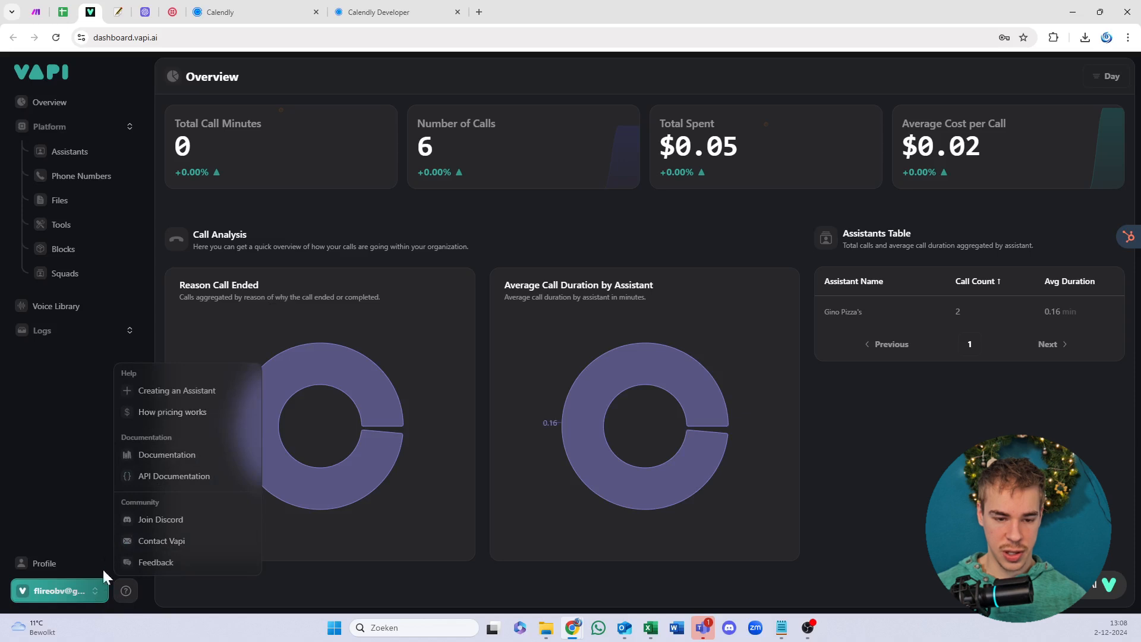
{"action": "left_click", "coordinate": [93, 600]}
{"action": "left_click", "coordinate": [94, 601]}
{"action": "mouse_move", "coordinate": [145, 372]}
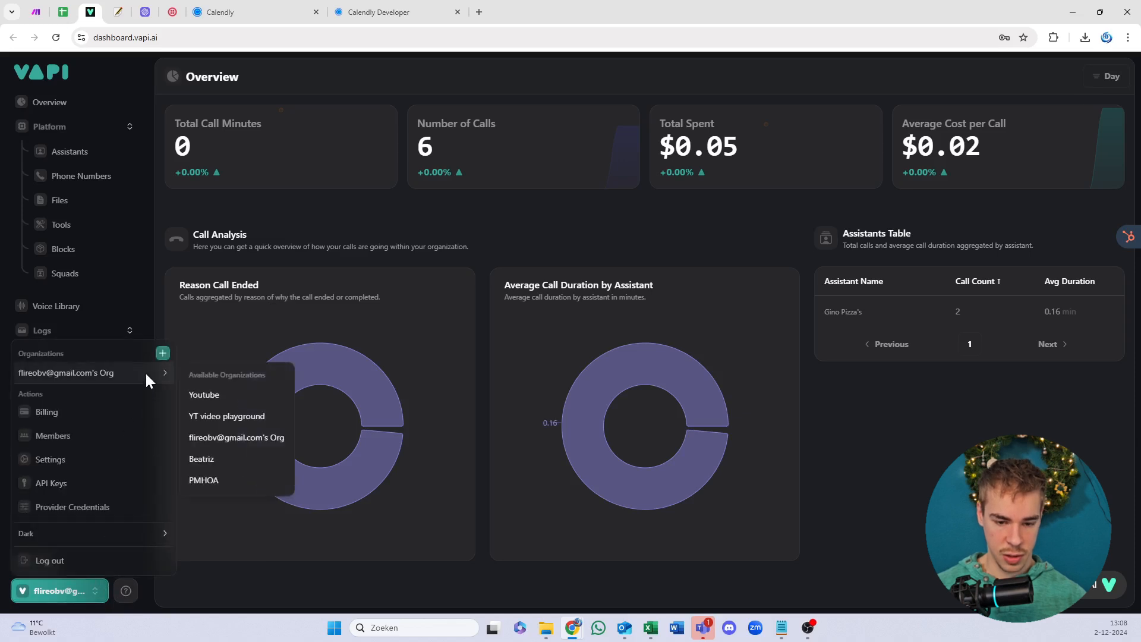
{"action": "left_click", "coordinate": [219, 395]}
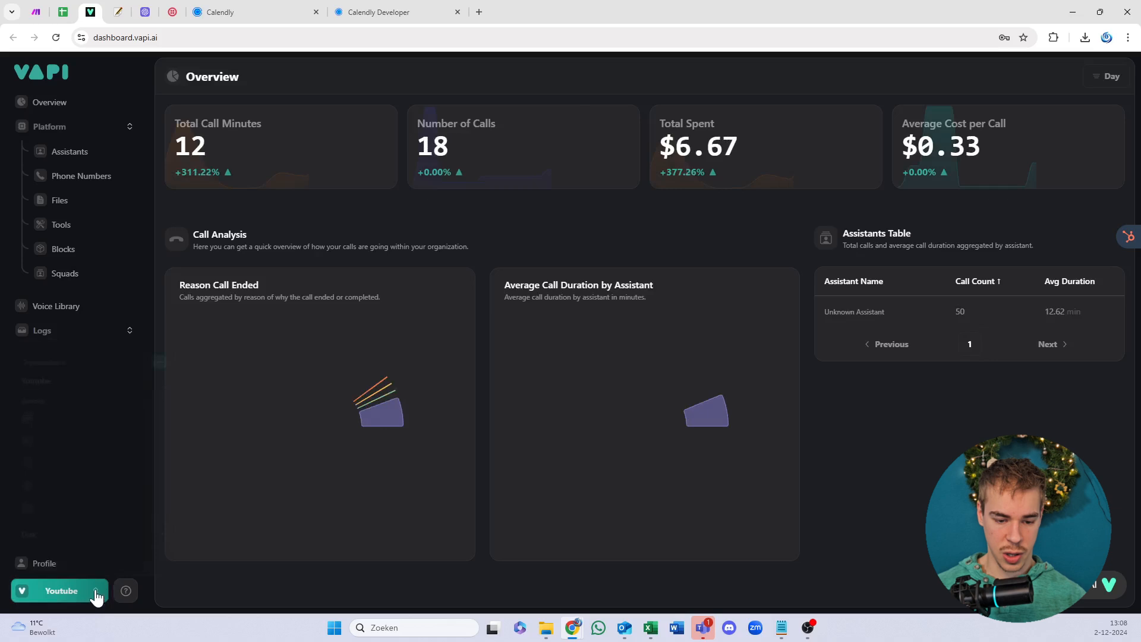
{"action": "left_click", "coordinate": [95, 594]}
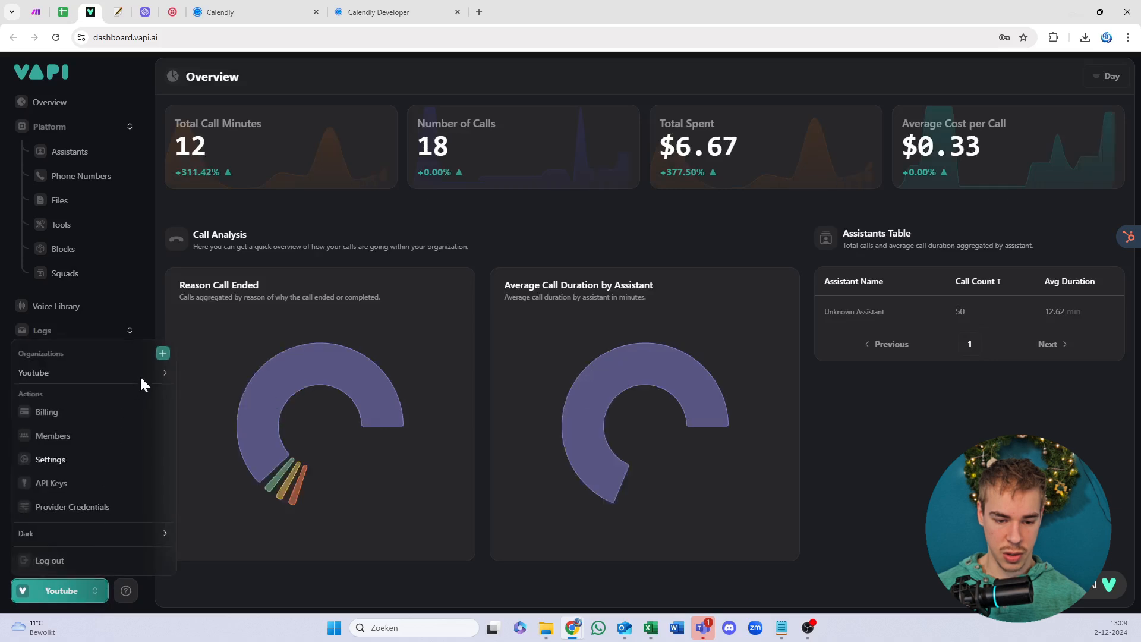
{"action": "mouse_move", "coordinate": [168, 371]}
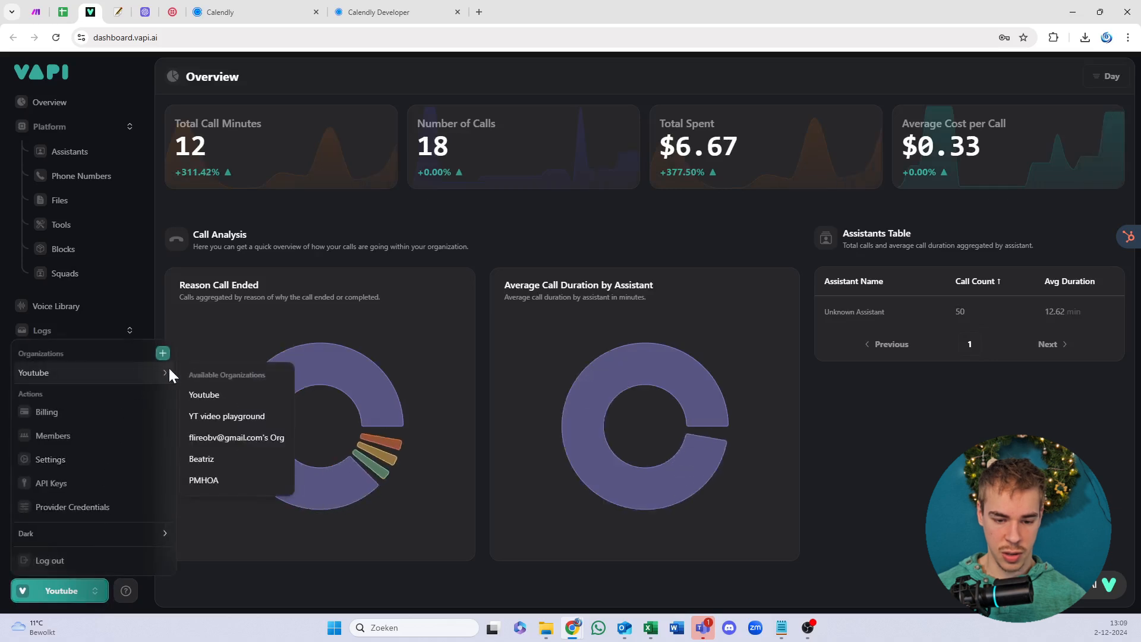
{"action": "left_click", "coordinate": [249, 416]}
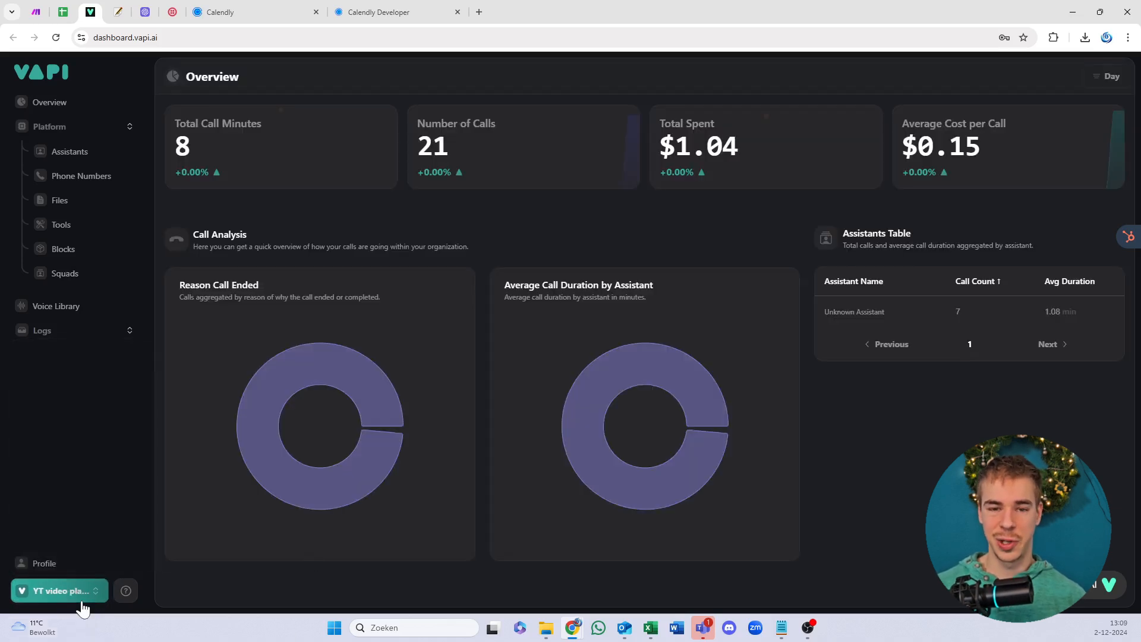
Step: Open the organization's API Keys page and copy the Private Key
{"action": "left_click", "coordinate": [84, 589]}
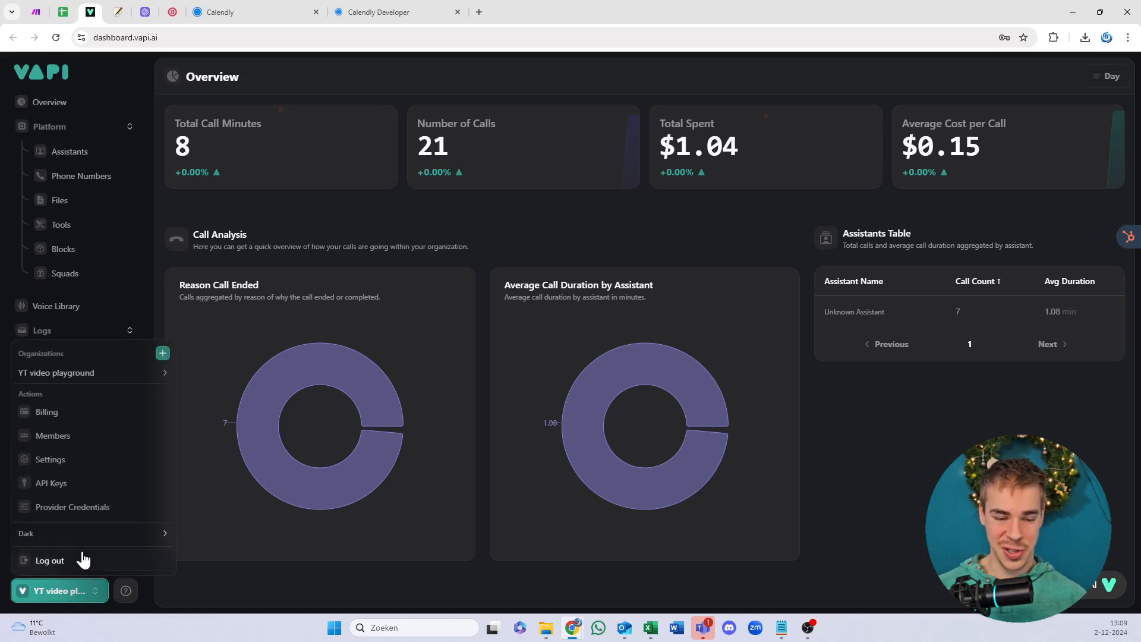
{"action": "left_click", "coordinate": [79, 487]}
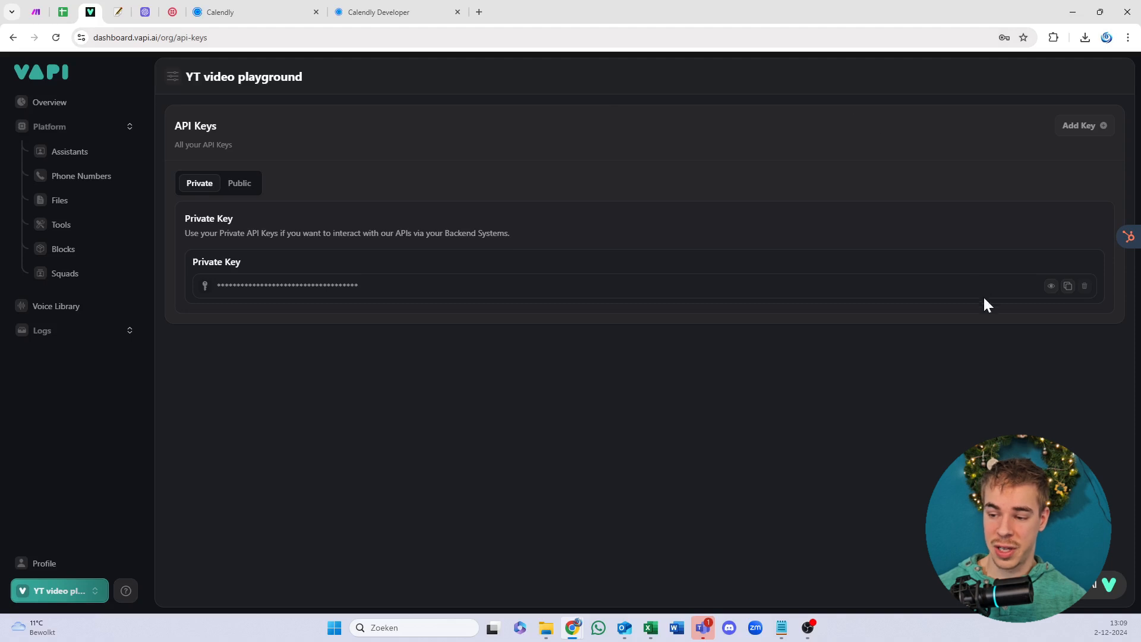
{"action": "left_click", "coordinate": [1067, 287]}
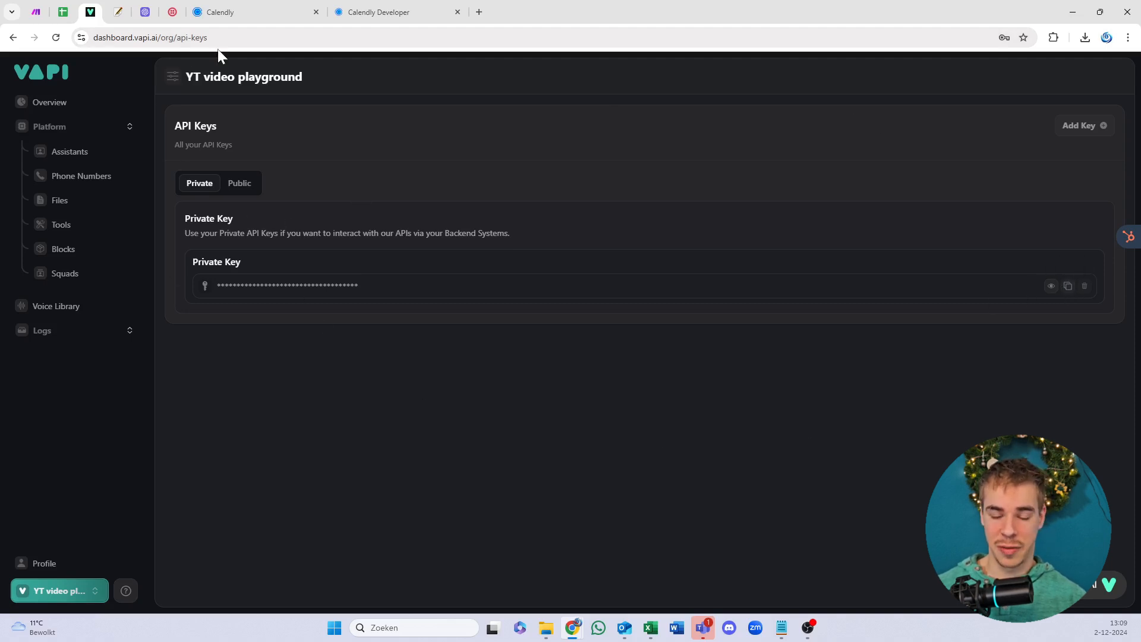
{"action": "left_click_drag", "start_coordinate": [326, 233], "coordinate": [191, 233]}
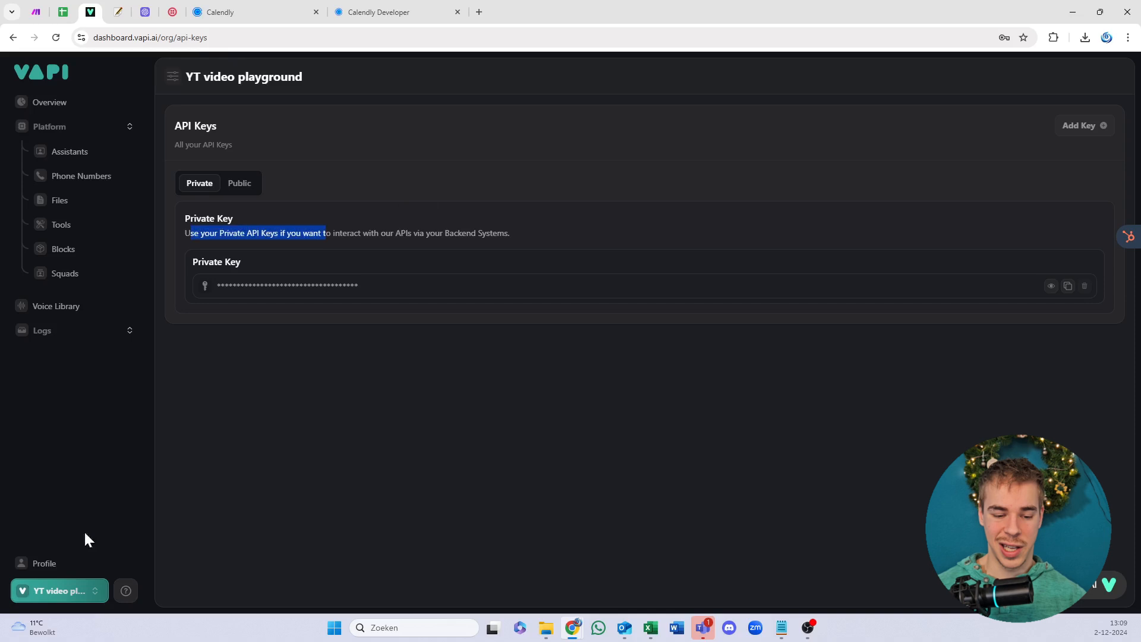
{"action": "left_click", "coordinate": [40, 594]}
{"action": "left_click", "coordinate": [676, 369]}
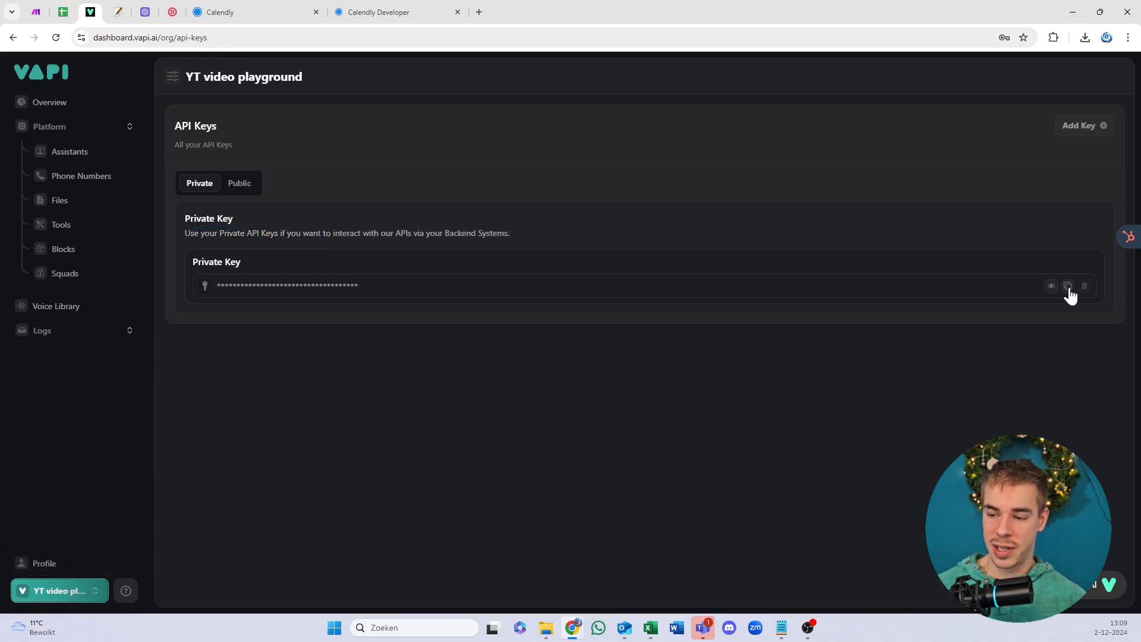
Step: Set Item 4's company name to Flireo BV and Item 5's company contact to a support e-mail
{"action": "left_click", "coordinate": [36, 12]}
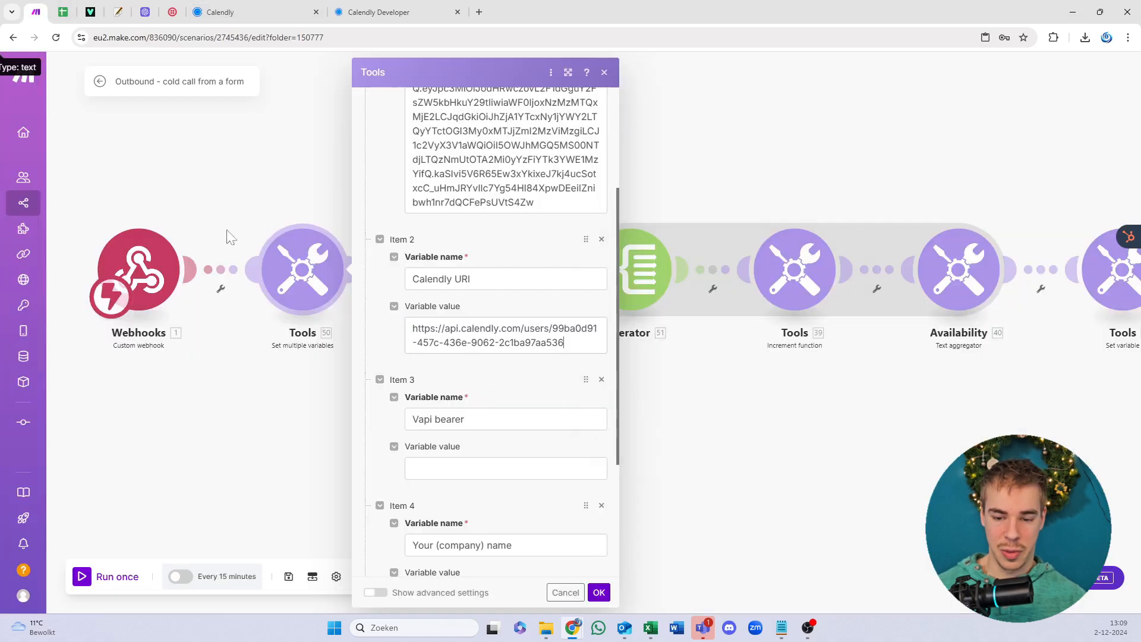
{"action": "left_click", "coordinate": [495, 471]}
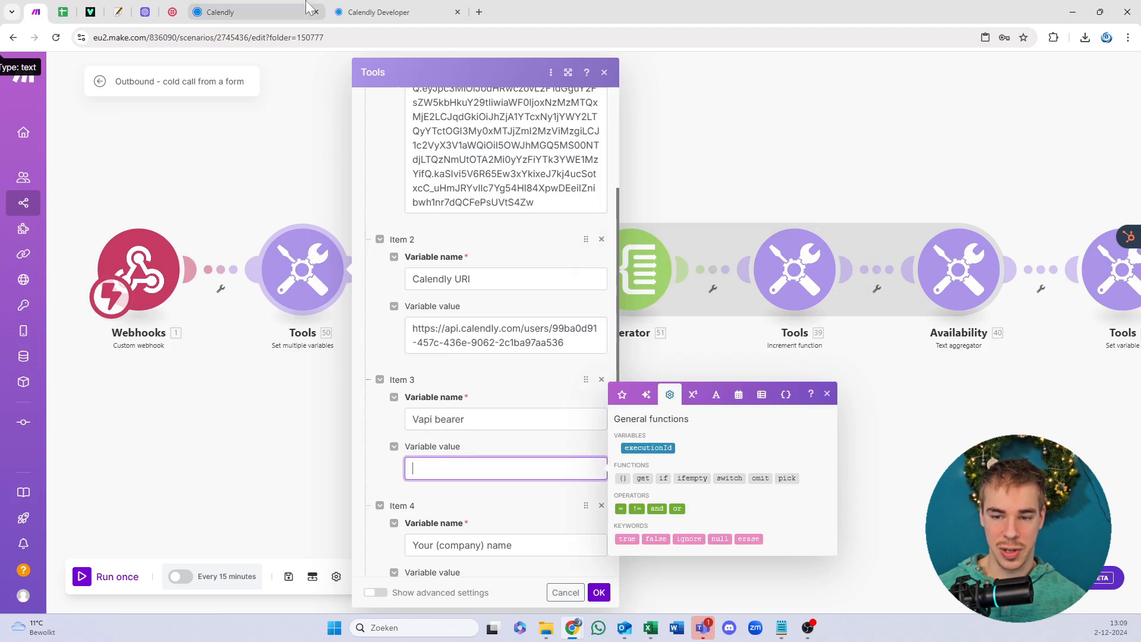
{"action": "scroll", "coordinate": [518, 364], "scroll_direction": "up", "scroll_amount": 3}
{"action": "scroll", "coordinate": [517, 364], "scroll_direction": "down", "scroll_amount": 5}
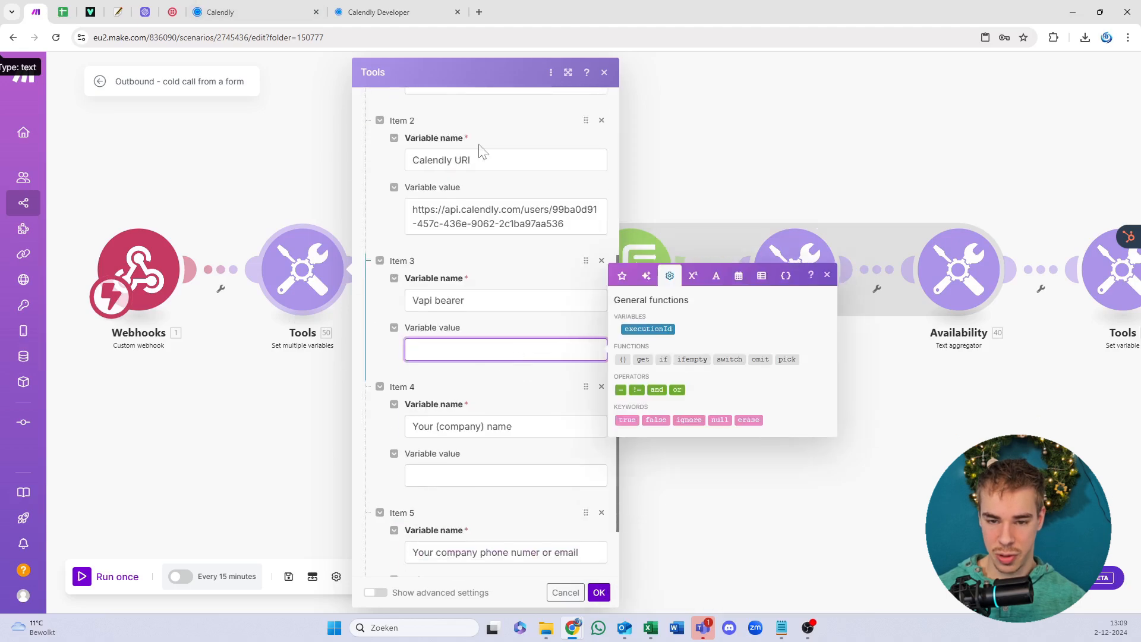
{"action": "scroll", "coordinate": [454, 374], "scroll_direction": "down", "scroll_amount": 3}
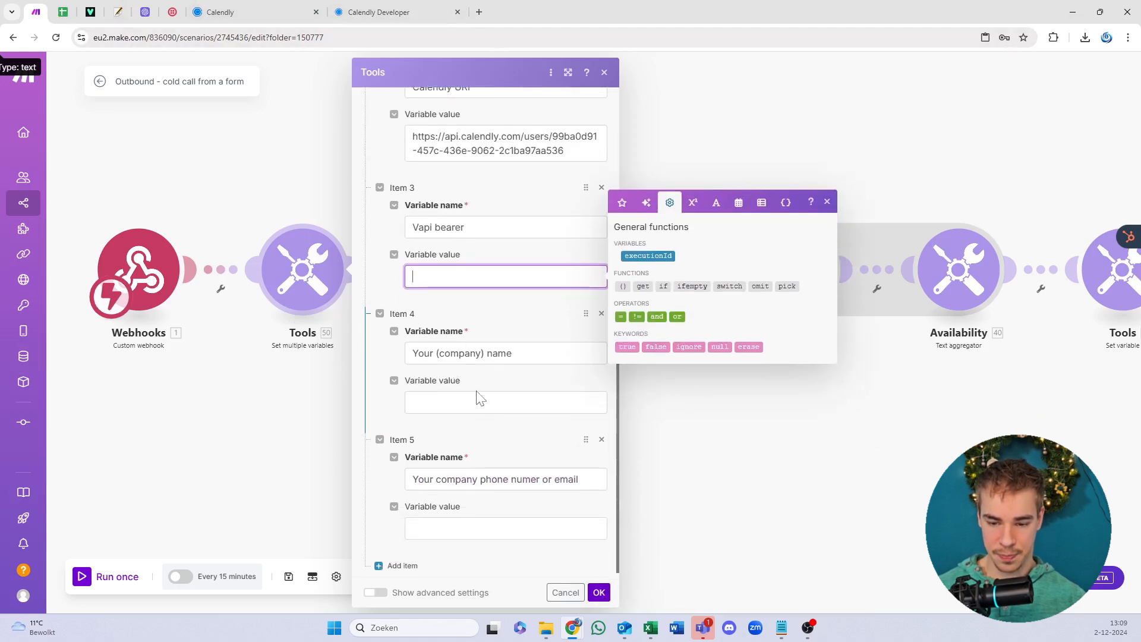
{"action": "left_click", "coordinate": [479, 397]}
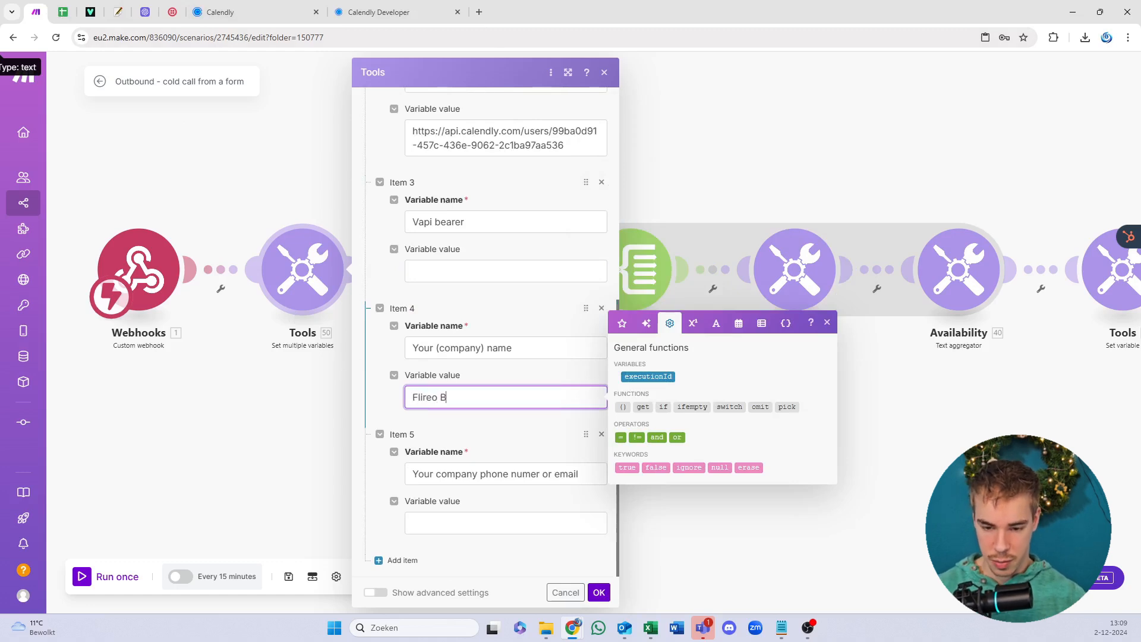
{"action": "left_click", "coordinate": [479, 523]}
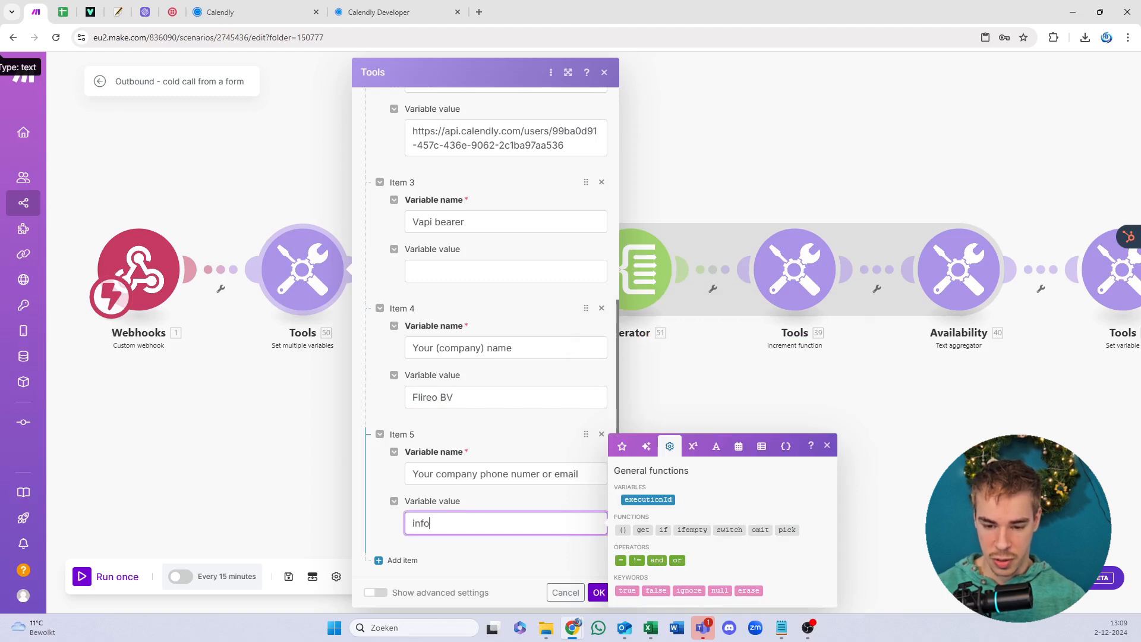
{"action": "type", "text": "info@fl"}
{"action": "key", "text": "ctrl+a"}
{"action": "type", "text": "s"}
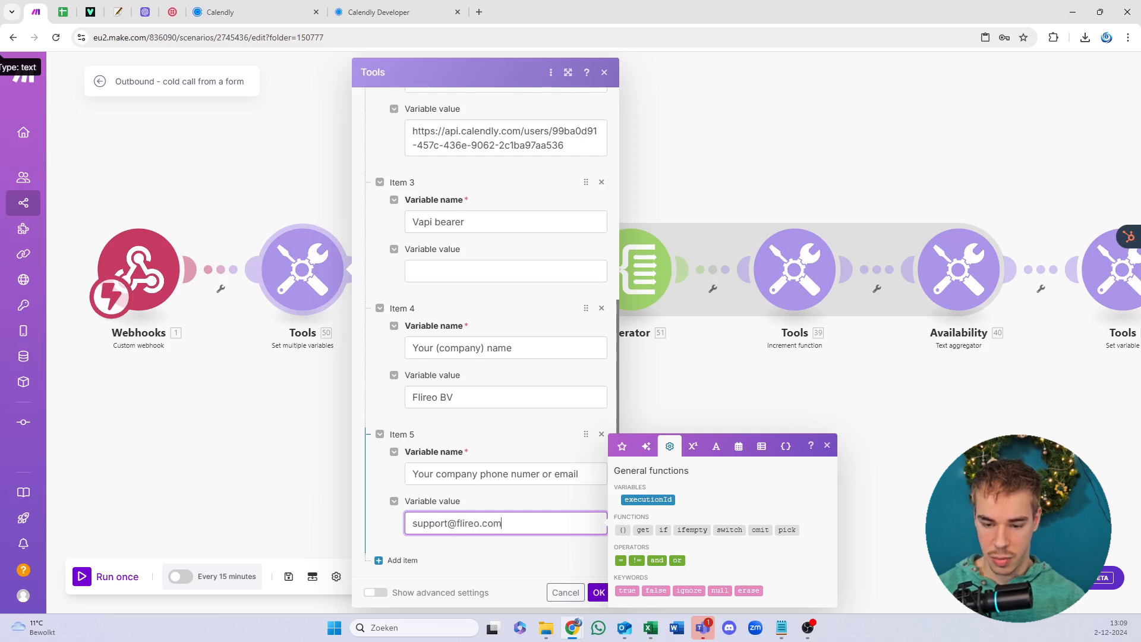
{"action": "left_click", "coordinate": [497, 275]}
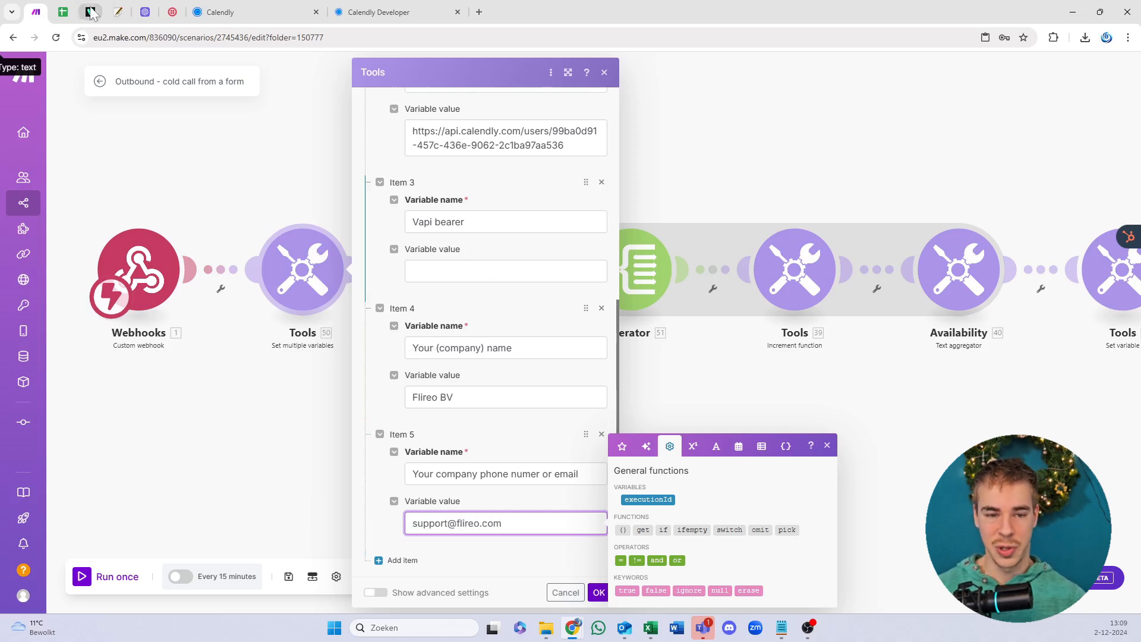
{"action": "left_click_drag", "start_coordinate": [37, 17], "coordinate": [0, 36]}
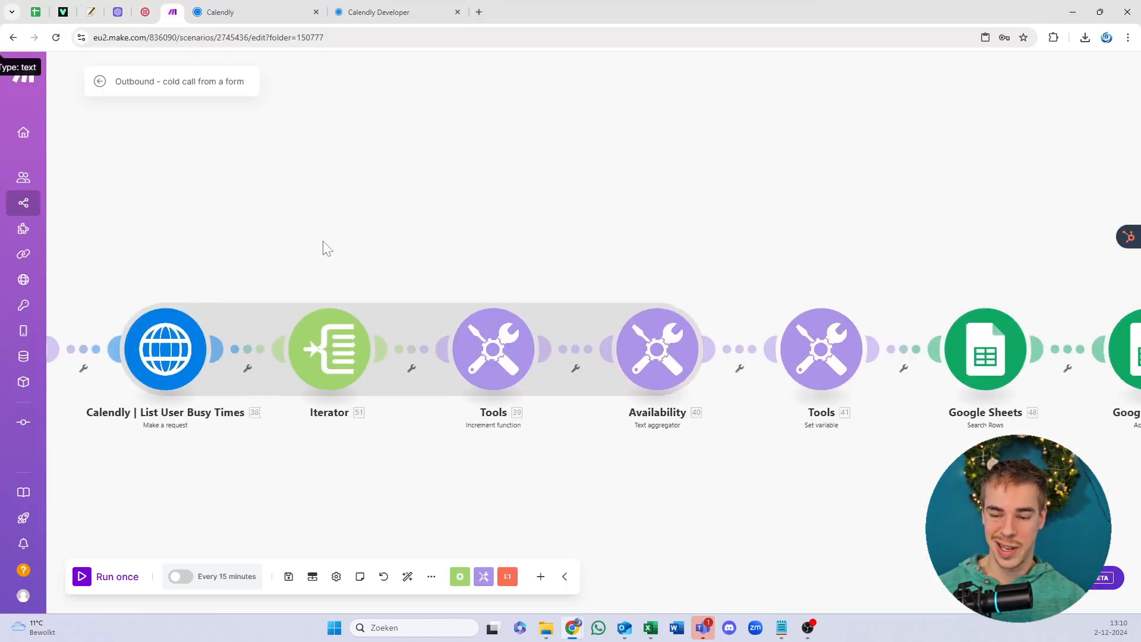
Step: Review the Availability variable's weekday 8am–12pm EST booking rules and current-date sentence, then confirm
{"action": "left_click_drag", "start_coordinate": [737, 239], "coordinate": [458, 301]}
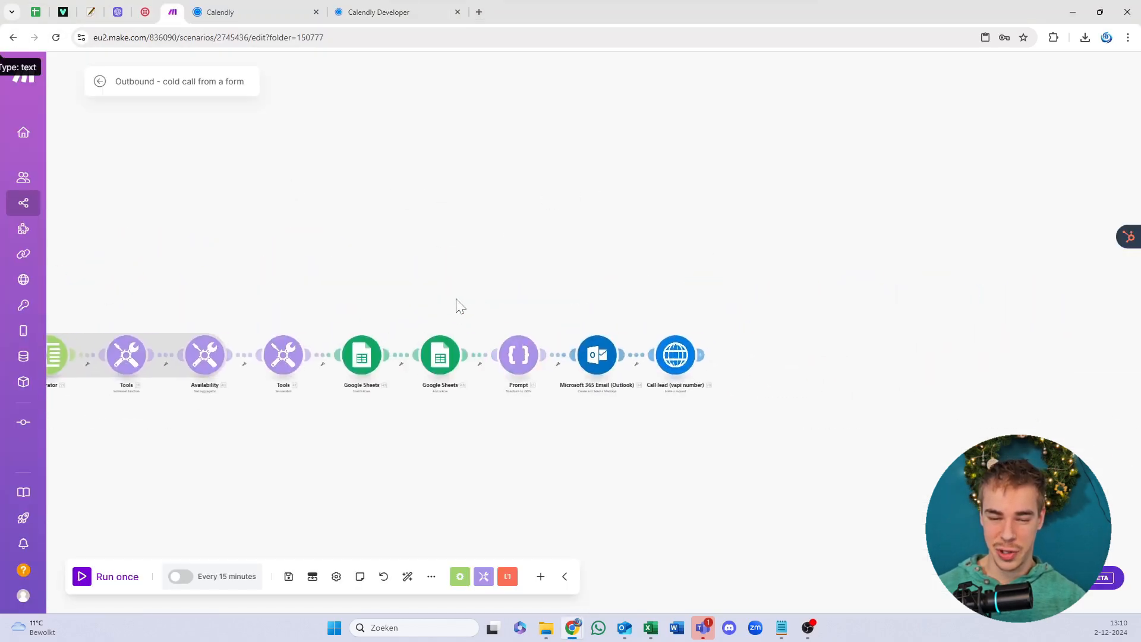
{"action": "left_click", "coordinate": [285, 355]}
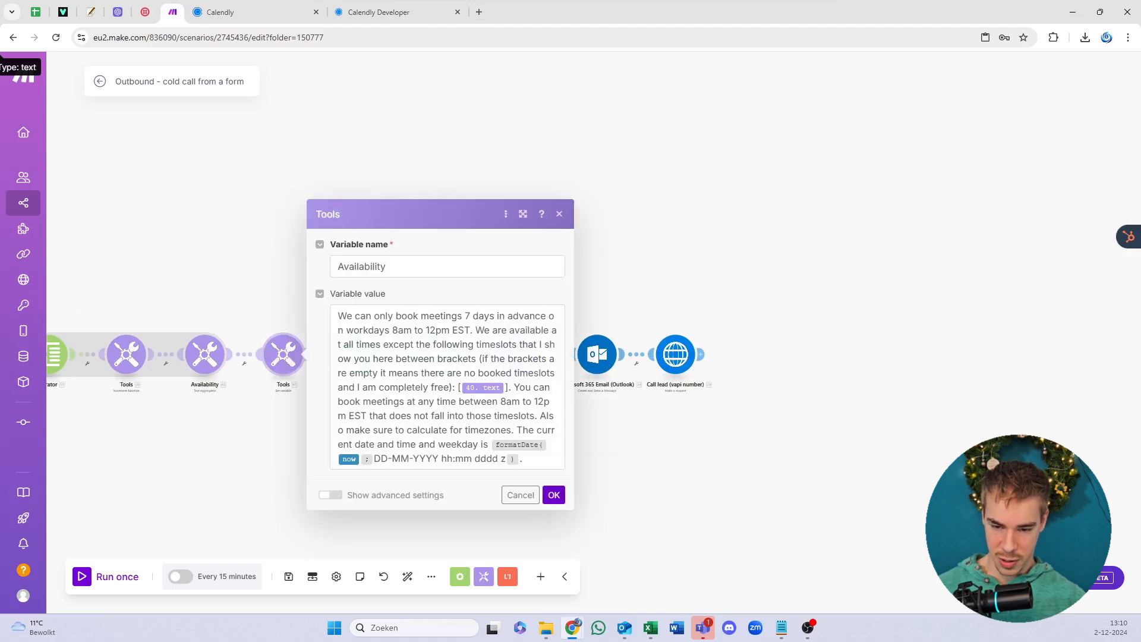
{"action": "left_click", "coordinate": [449, 330]}
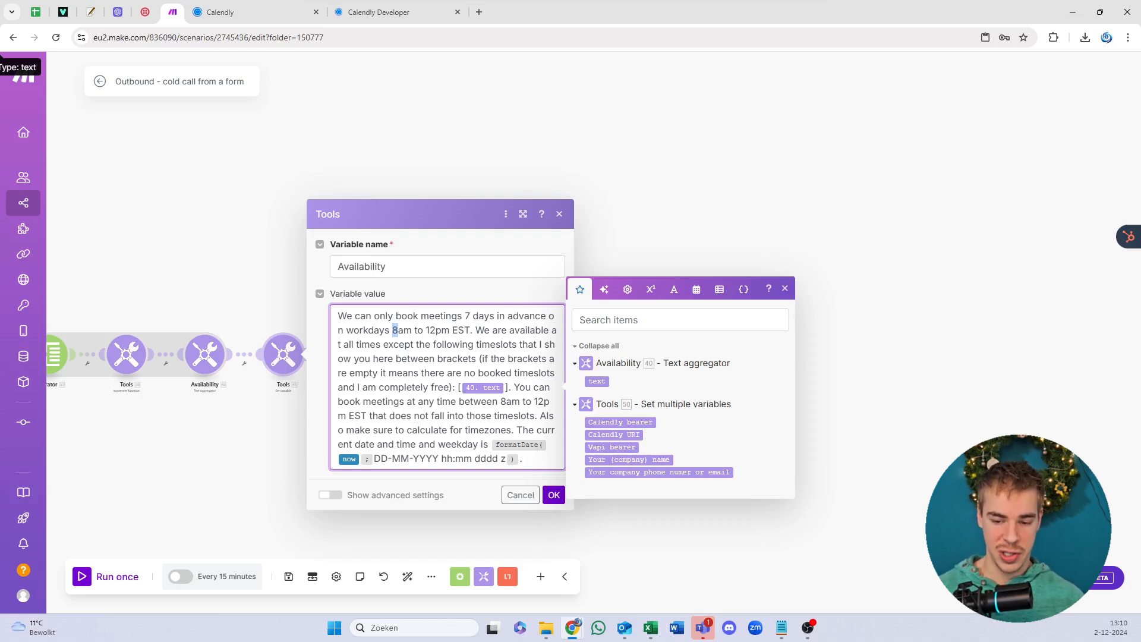
{"action": "left_click_drag", "start_coordinate": [499, 459], "coordinate": [461, 445]}
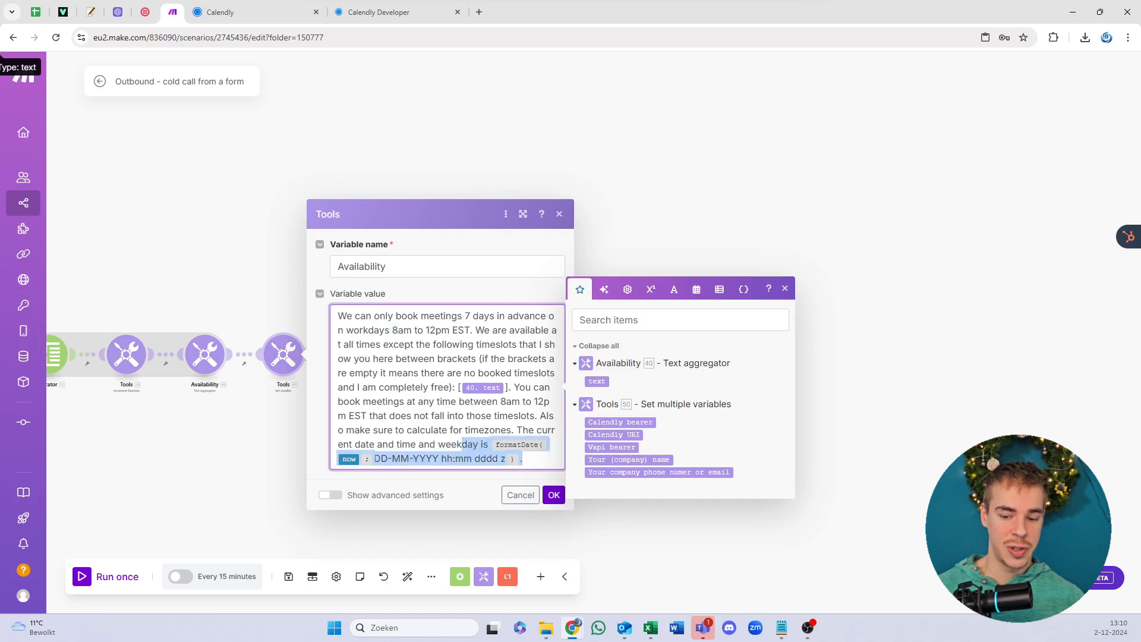
{"action": "left_click", "coordinate": [458, 430]}
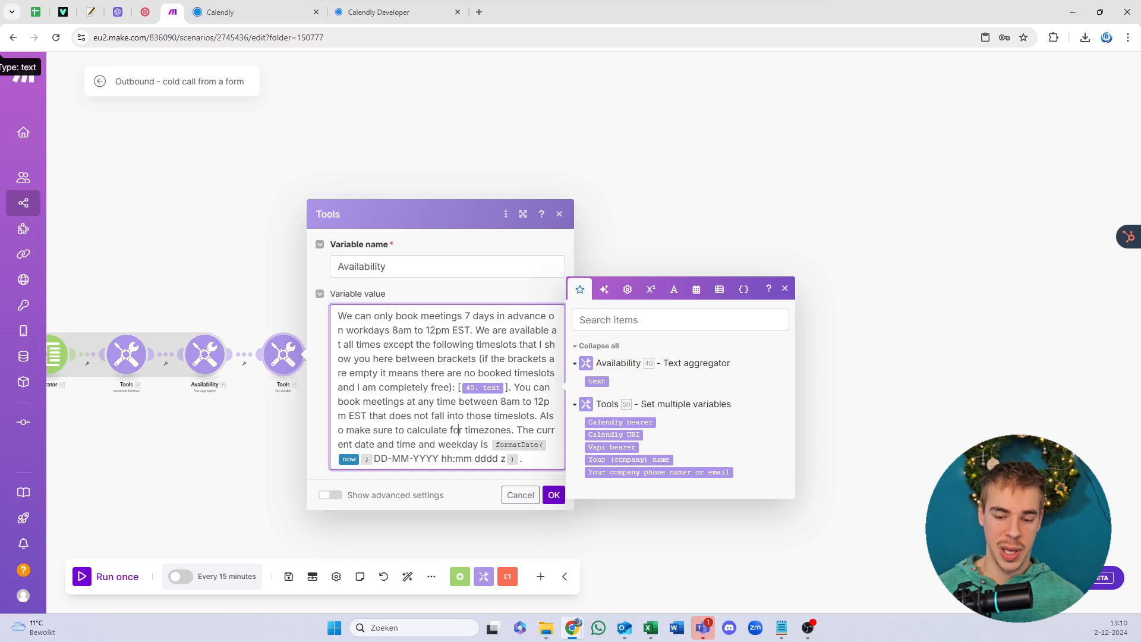
{"action": "left_click", "coordinate": [553, 495]}
Step: Save the scenario and auto-align all its modules into one row
{"action": "left_click", "coordinate": [288, 576]}
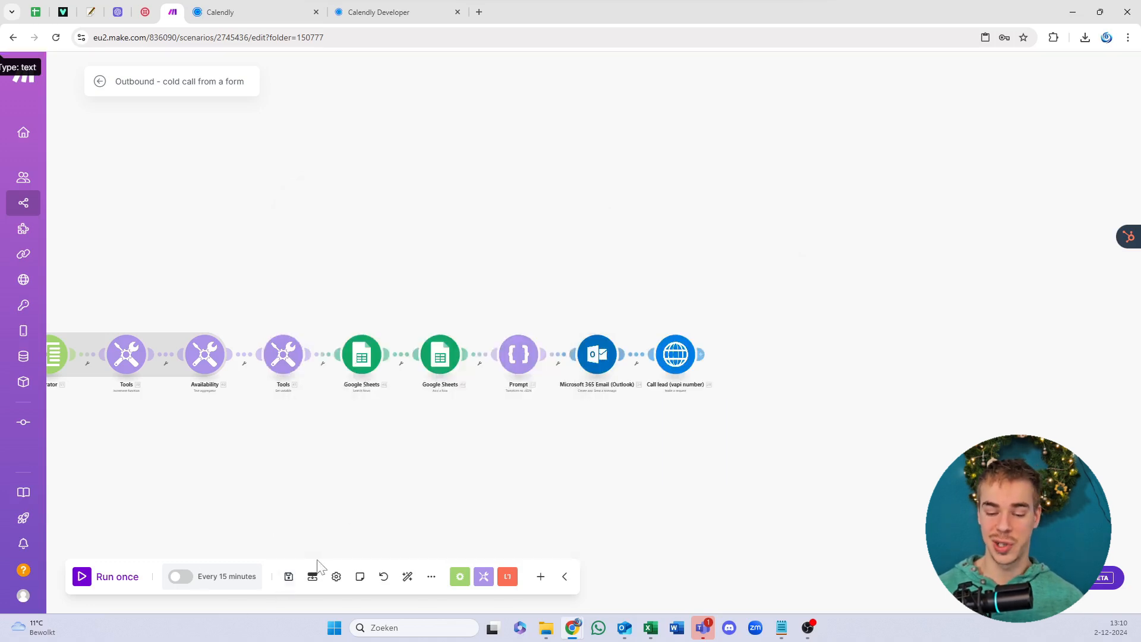
{"action": "left_click", "coordinate": [407, 576]}
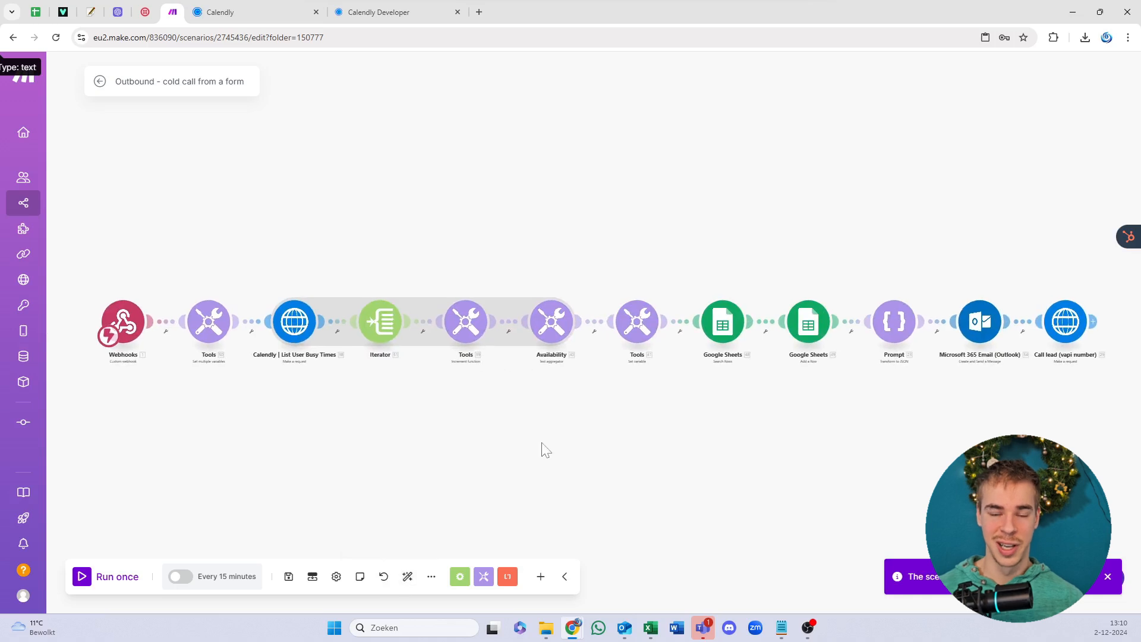
{"action": "left_click_drag", "start_coordinate": [662, 469], "coordinate": [449, 469]}
{"action": "scroll", "coordinate": [703, 422], "scroll_direction": "up", "scroll_amount": 3}
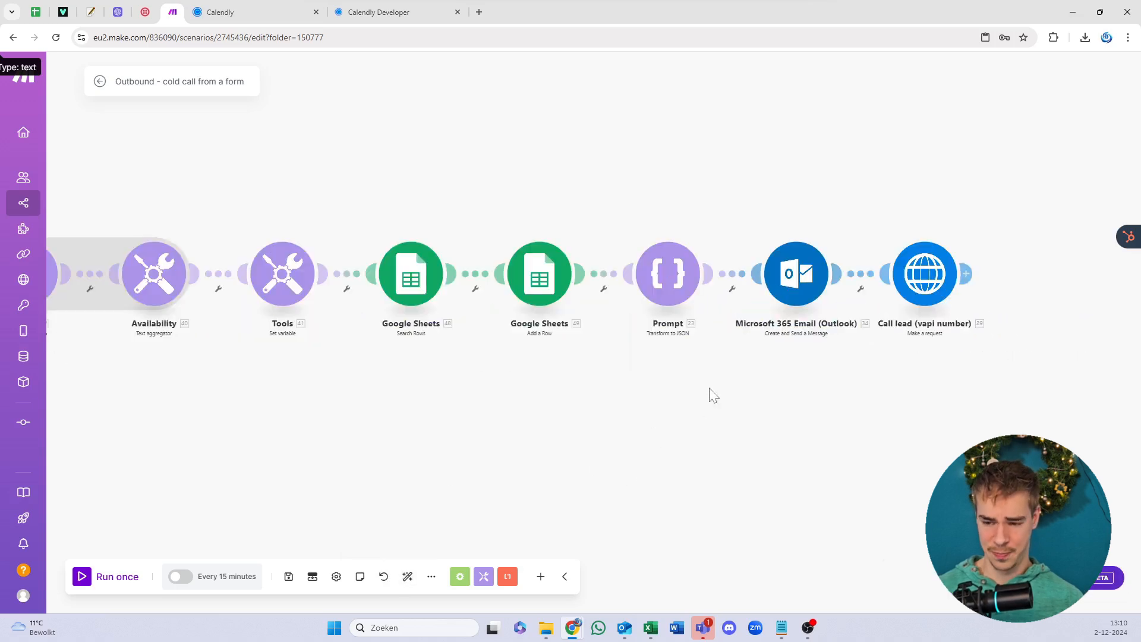
{"action": "left_click_drag", "start_coordinate": [710, 394], "coordinate": [434, 454]}
Step: Confirm the Prompt JSON module unchanged, save and re-align again, then return to the overview
{"action": "left_click", "coordinate": [398, 337]}
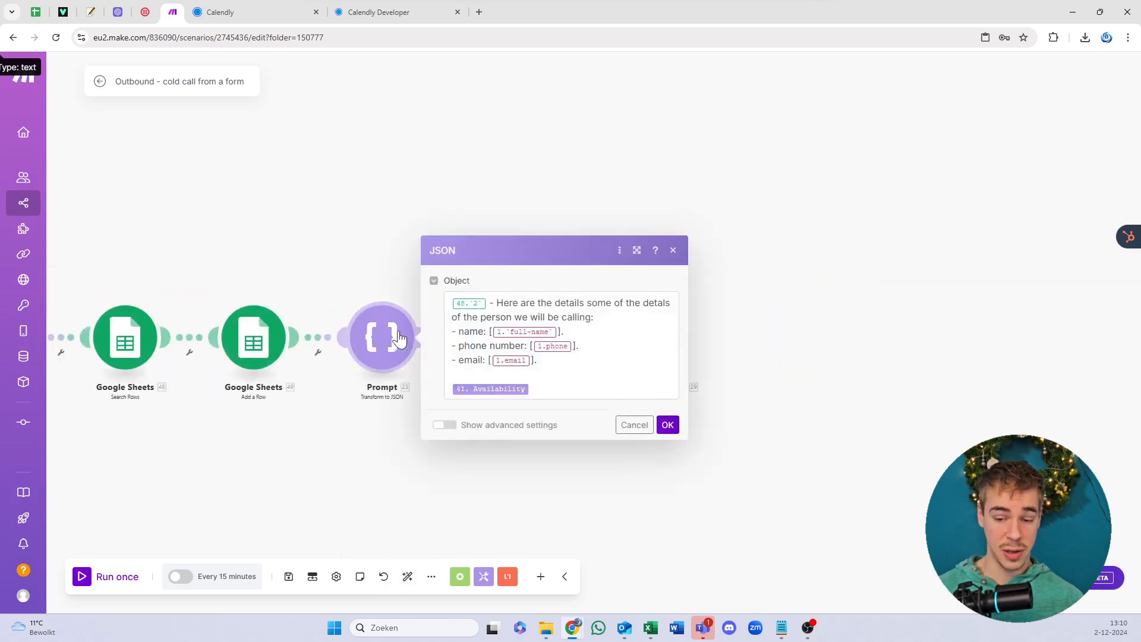
{"action": "left_click", "coordinate": [667, 424]}
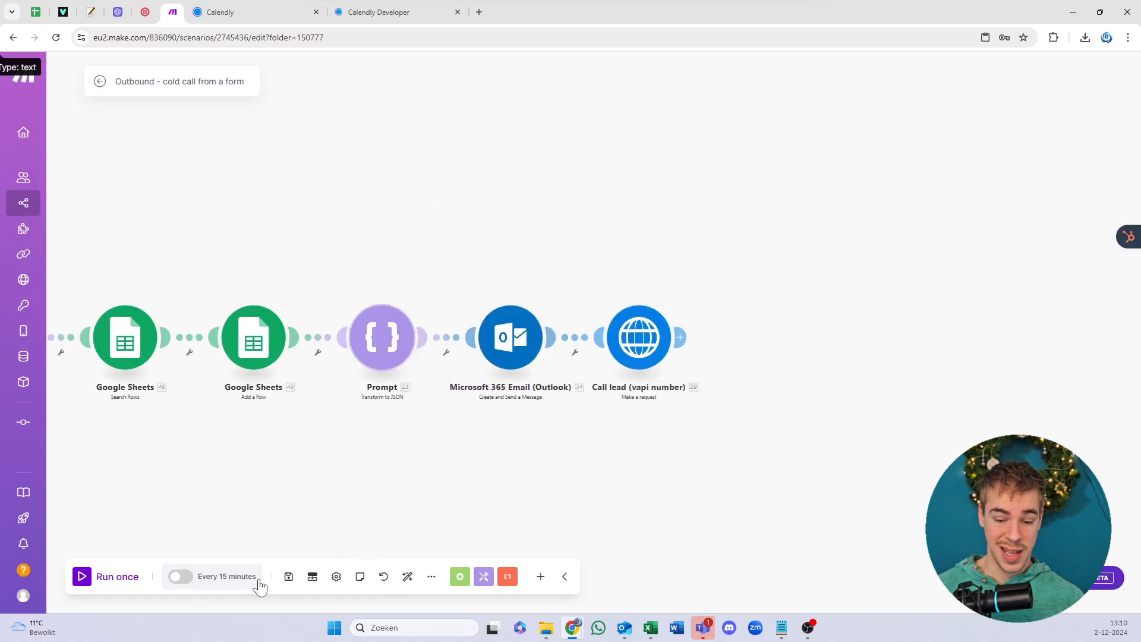
{"action": "left_click", "coordinate": [288, 576]}
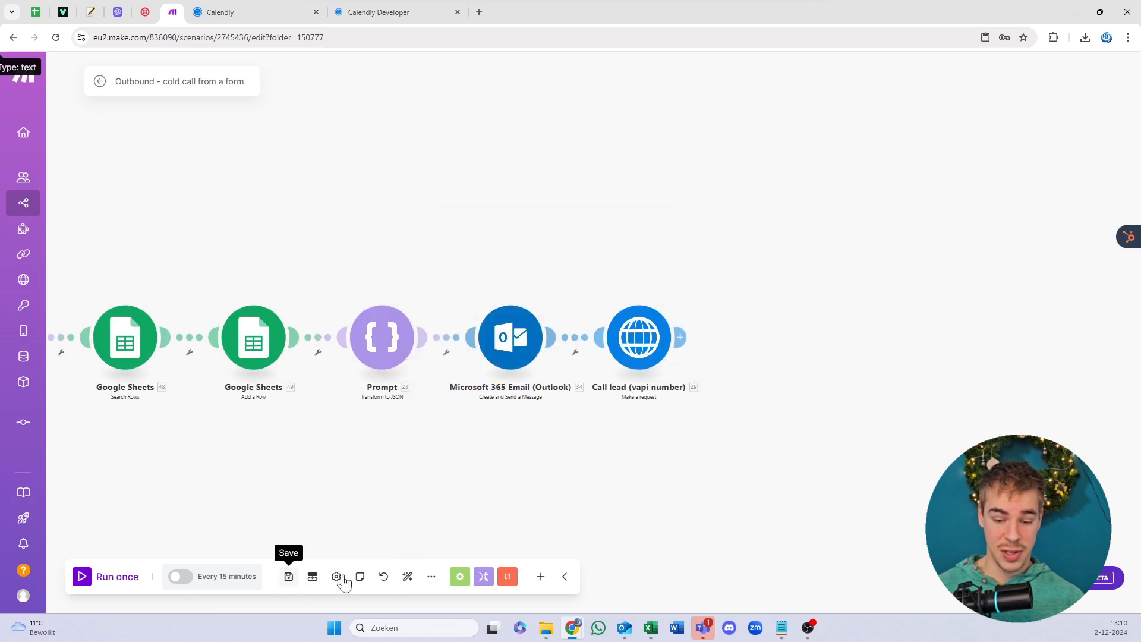
{"action": "left_click", "coordinate": [409, 579]}
{"action": "left_click", "coordinate": [100, 82]}
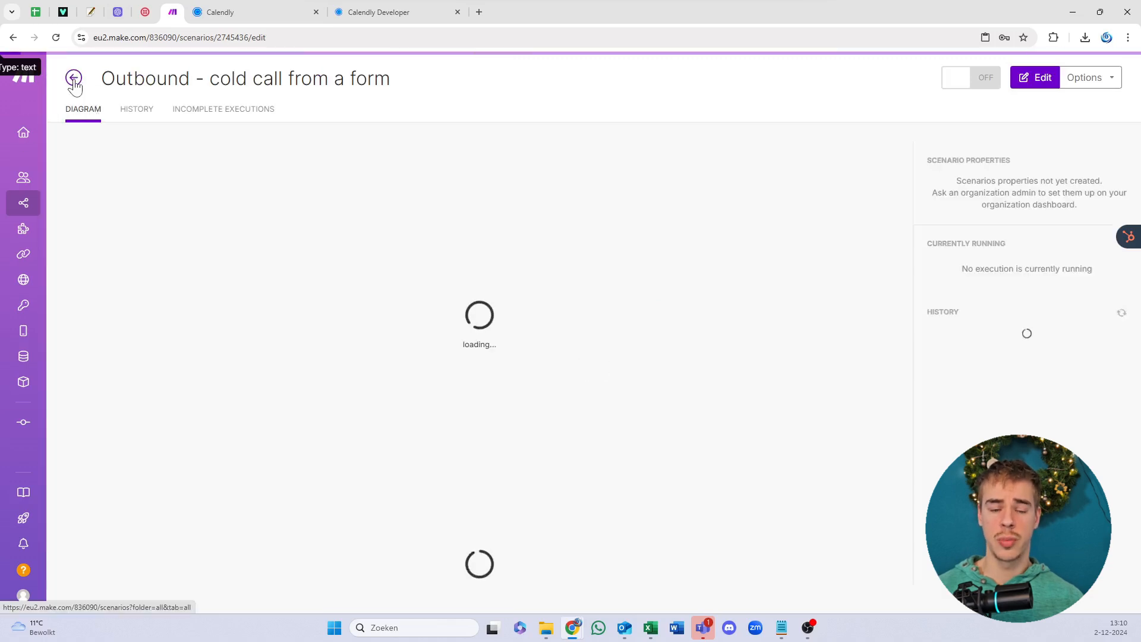
Step: Switch the Outbound - cold call from a form scenario ON in the Youtube folder, then start a new scenario
{"action": "left_click", "coordinate": [73, 78]}
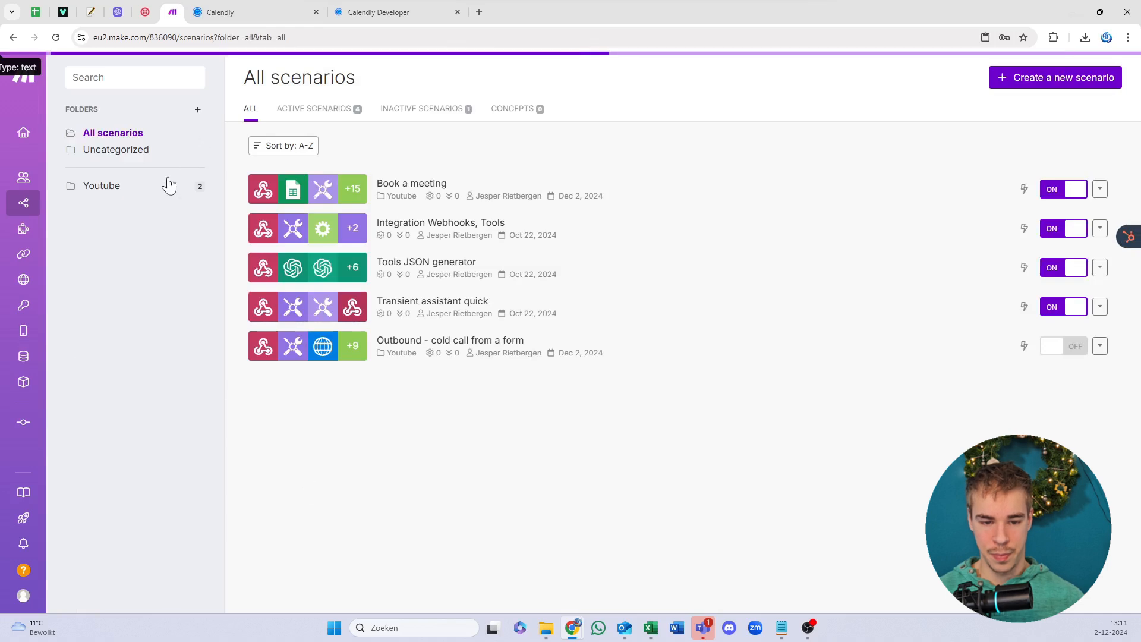
{"action": "left_click", "coordinate": [171, 187]}
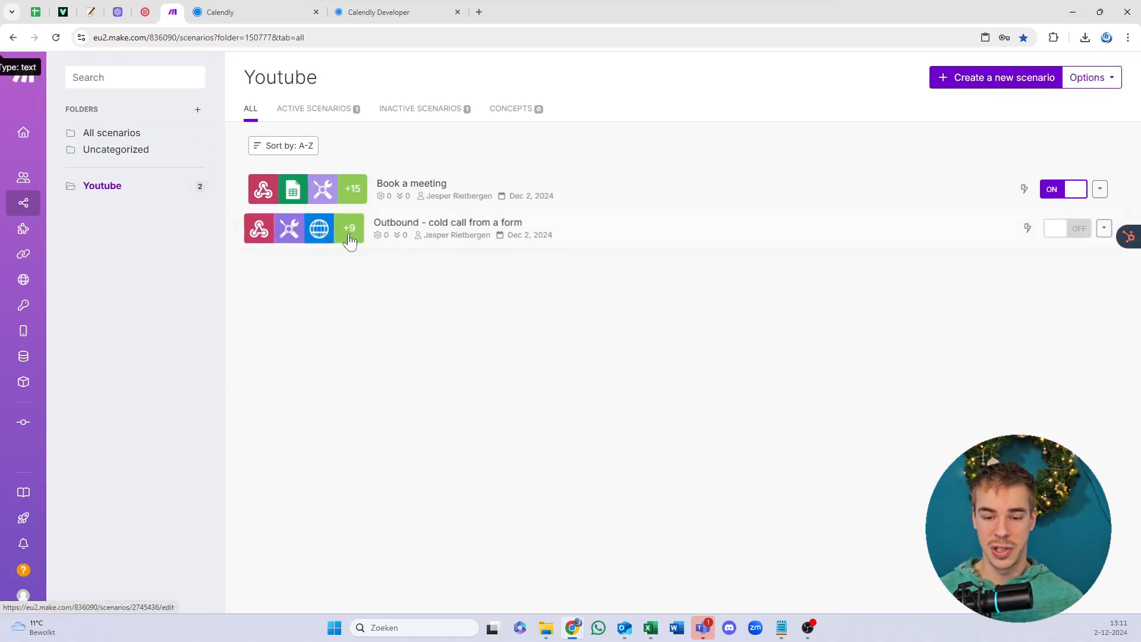
{"action": "left_click", "coordinate": [1066, 230]}
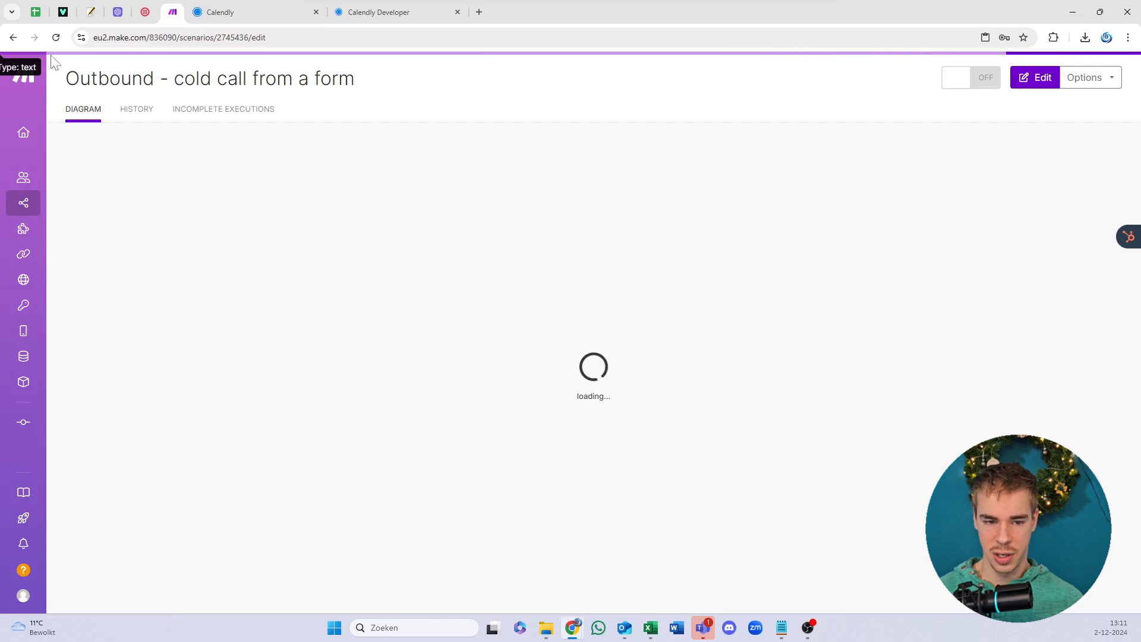
{"action": "left_click", "coordinate": [72, 79]}
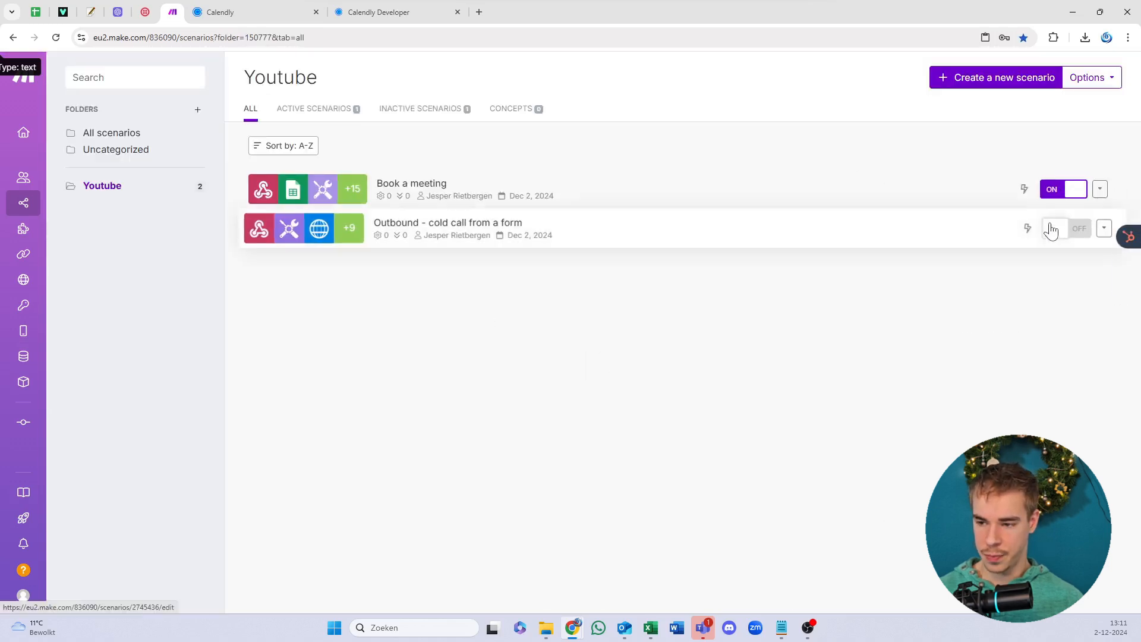
{"action": "left_click", "coordinate": [1049, 229]}
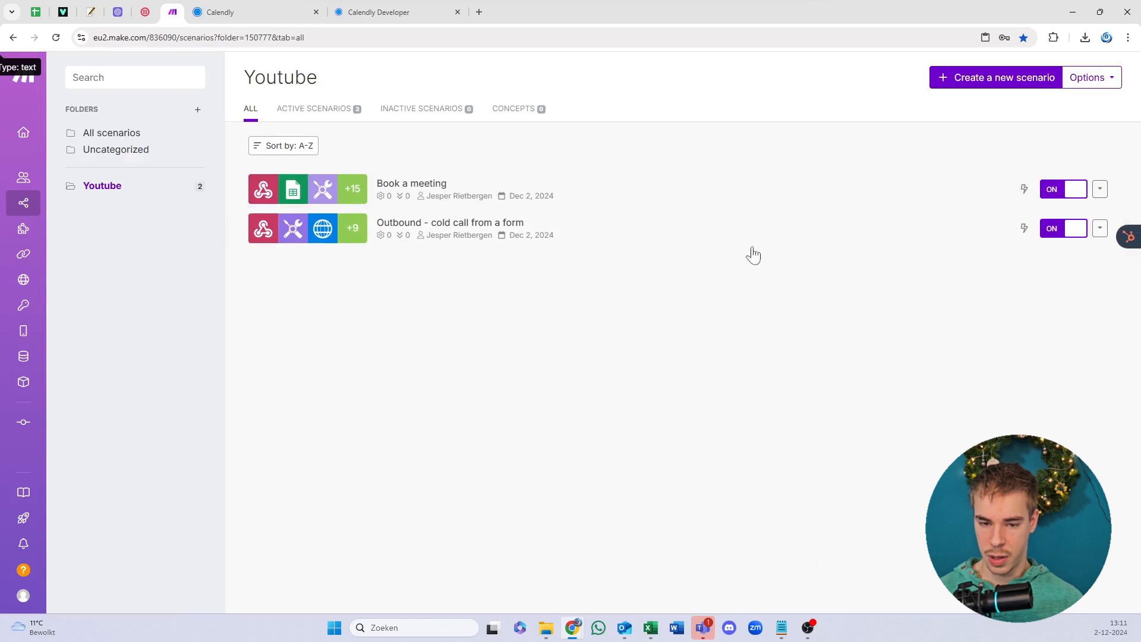
{"action": "left_click", "coordinate": [943, 83]}
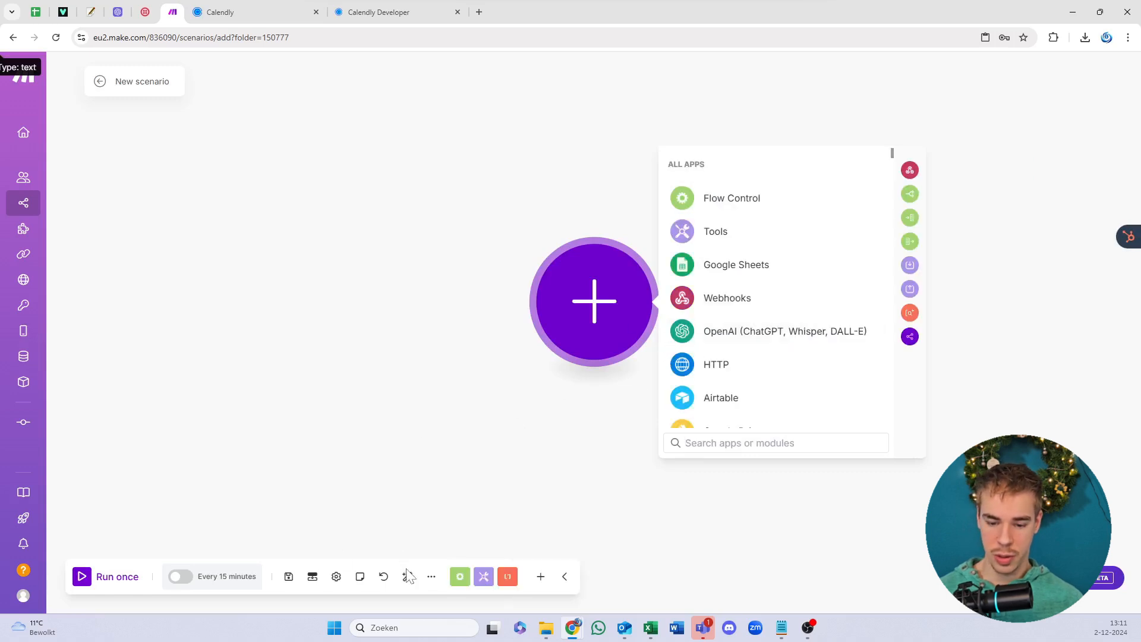
Step: Start a blueprint import from the scenario's extra options and choose a file
{"action": "left_click", "coordinate": [430, 577]}
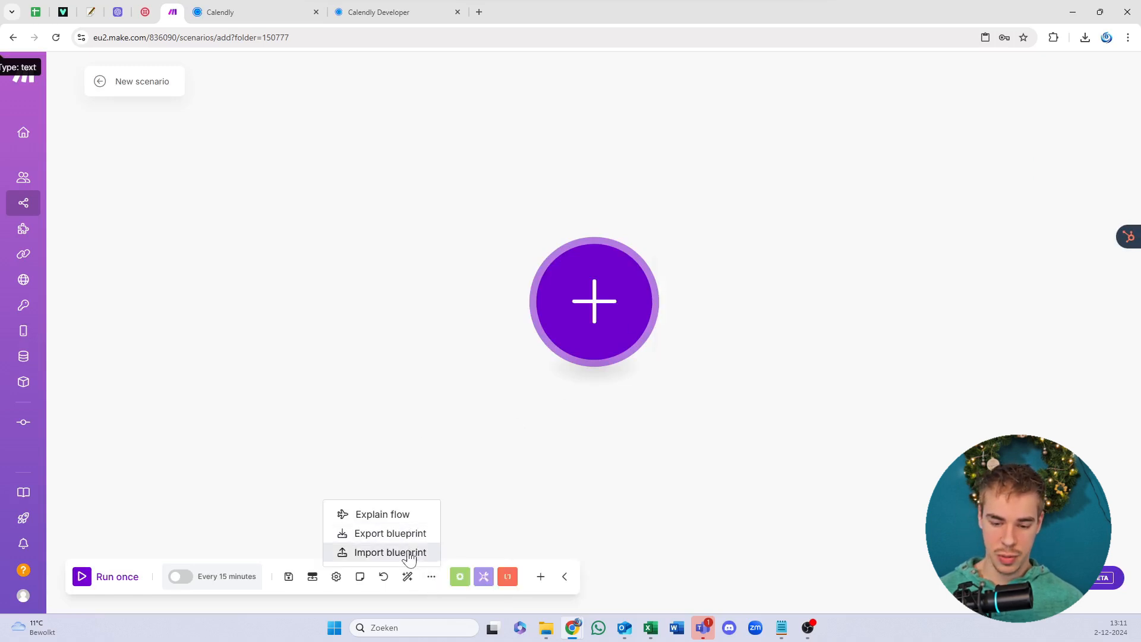
{"action": "left_click", "coordinate": [409, 557]}
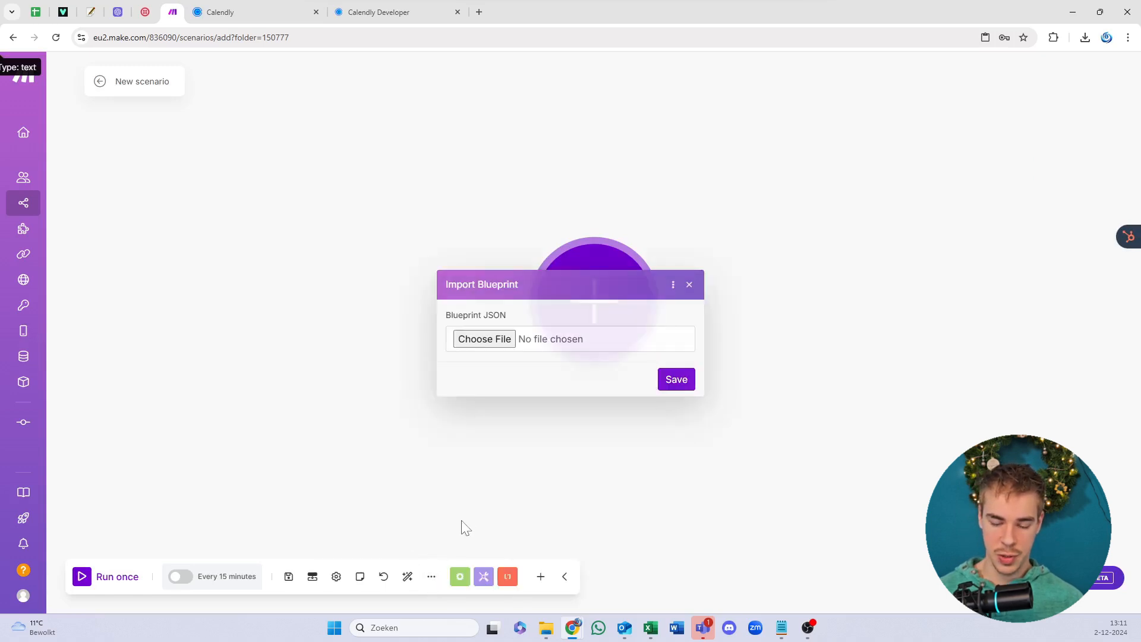
{"action": "left_click", "coordinate": [483, 341]}
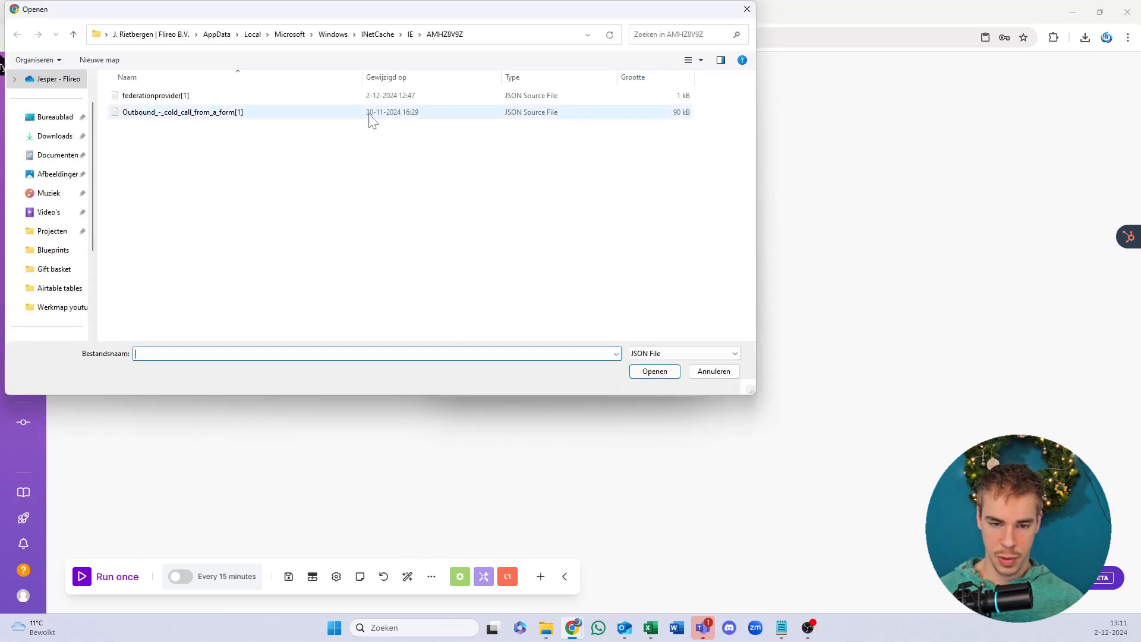
Step: Browse to the Templates blueprints folder and import the Texting agent blueprint
{"action": "left_click", "coordinate": [411, 35]}
{"action": "left_click", "coordinate": [389, 34]}
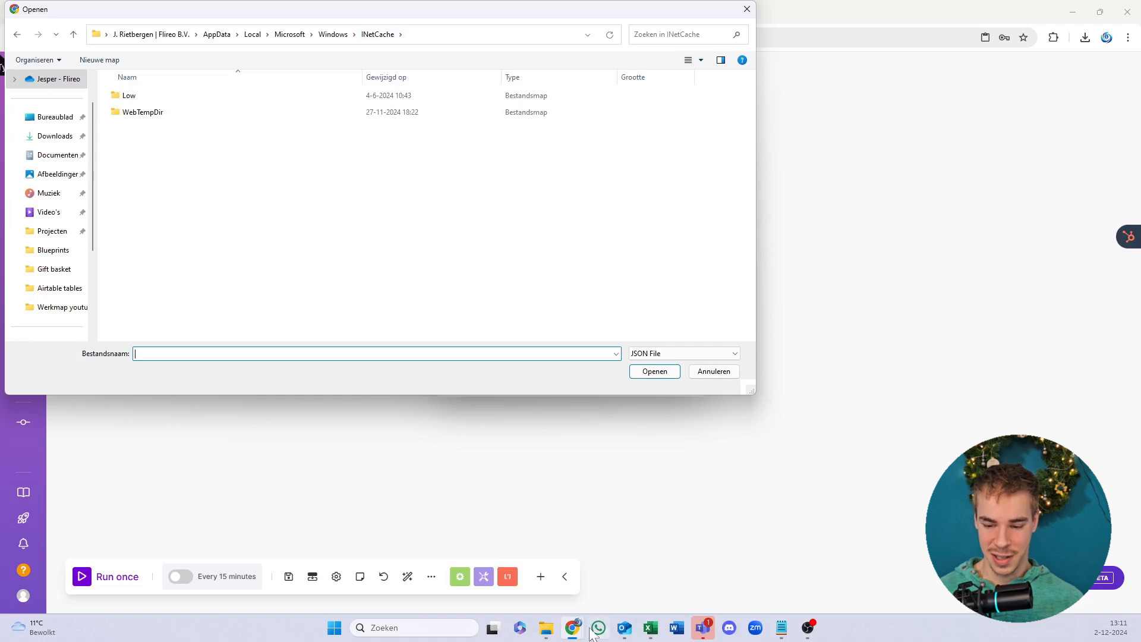
{"action": "left_click", "coordinate": [545, 628]}
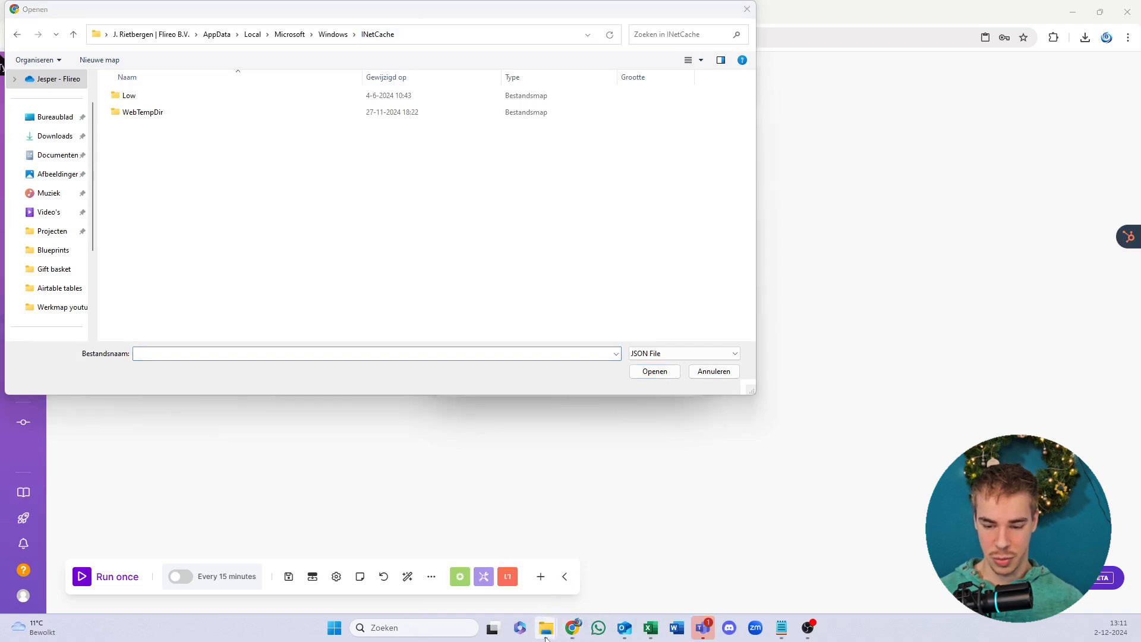
{"action": "mouse_move", "coordinate": [549, 628]}
{"action": "left_click", "coordinate": [573, 585]}
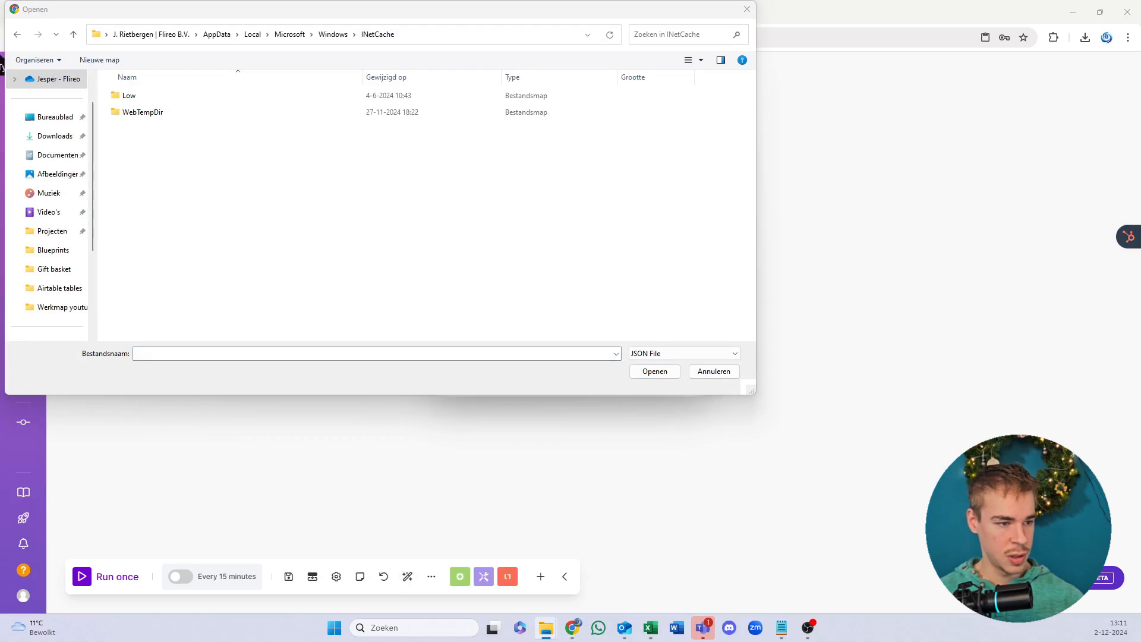
{"action": "left_click", "coordinate": [444, 35]}
{"action": "type", "text": "C:\\Users\\JRietbergenFlireoBV\\OneDrive - Flireo\\Desktop\\Blueprints\\Templates blueprints.zip\\Templates blueprints"}
{"action": "key", "text": "Return"}
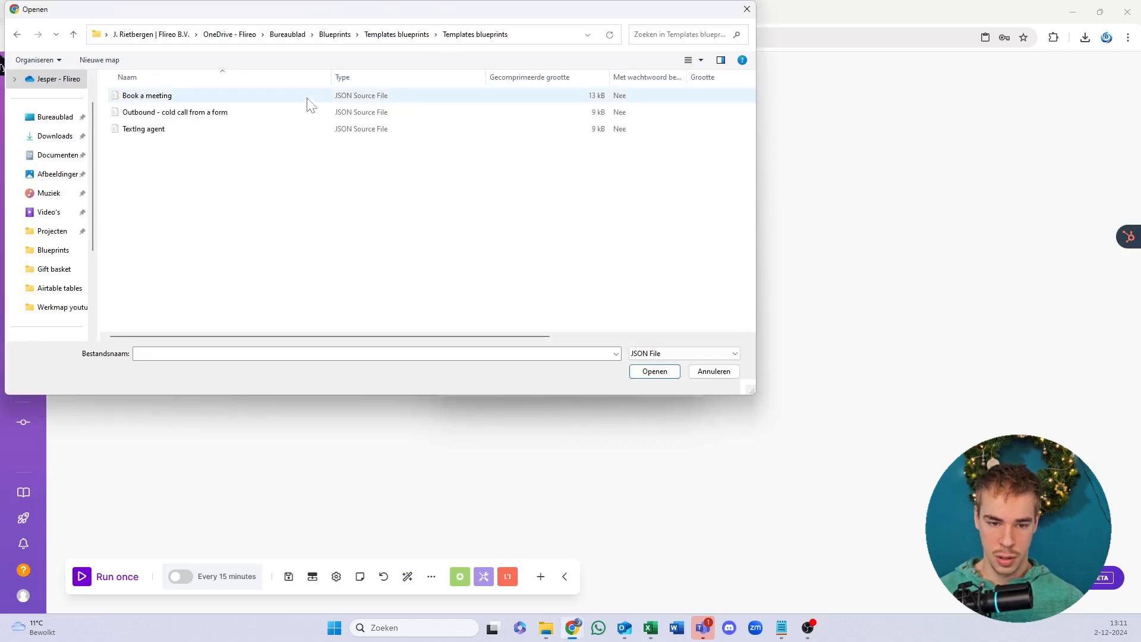
{"action": "left_click", "coordinate": [291, 129]}
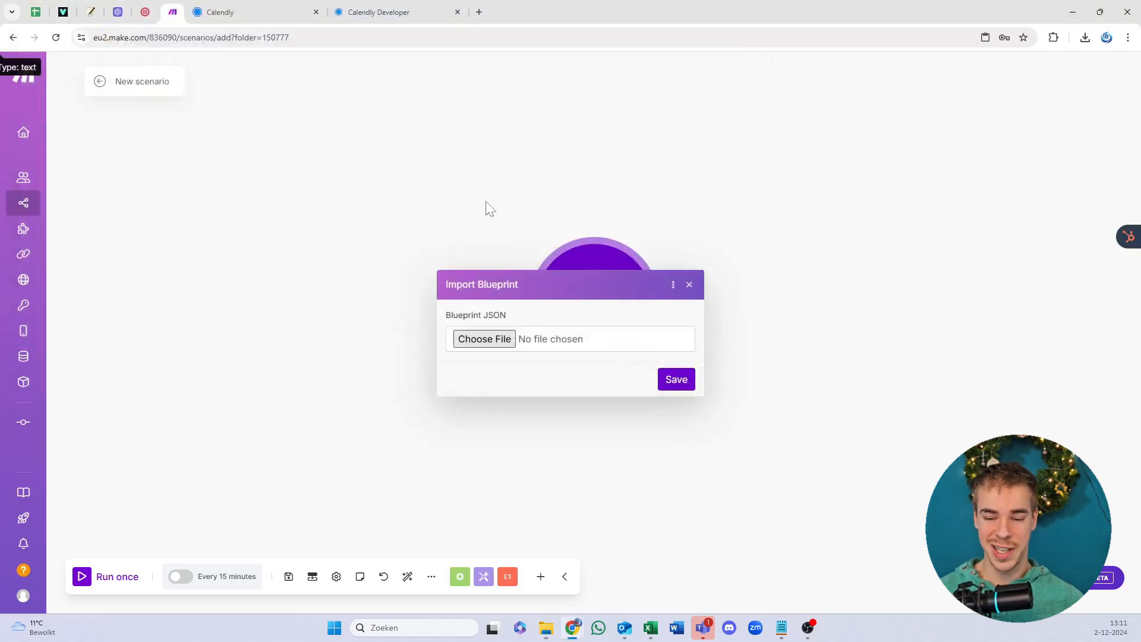
{"action": "left_click", "coordinate": [683, 384]}
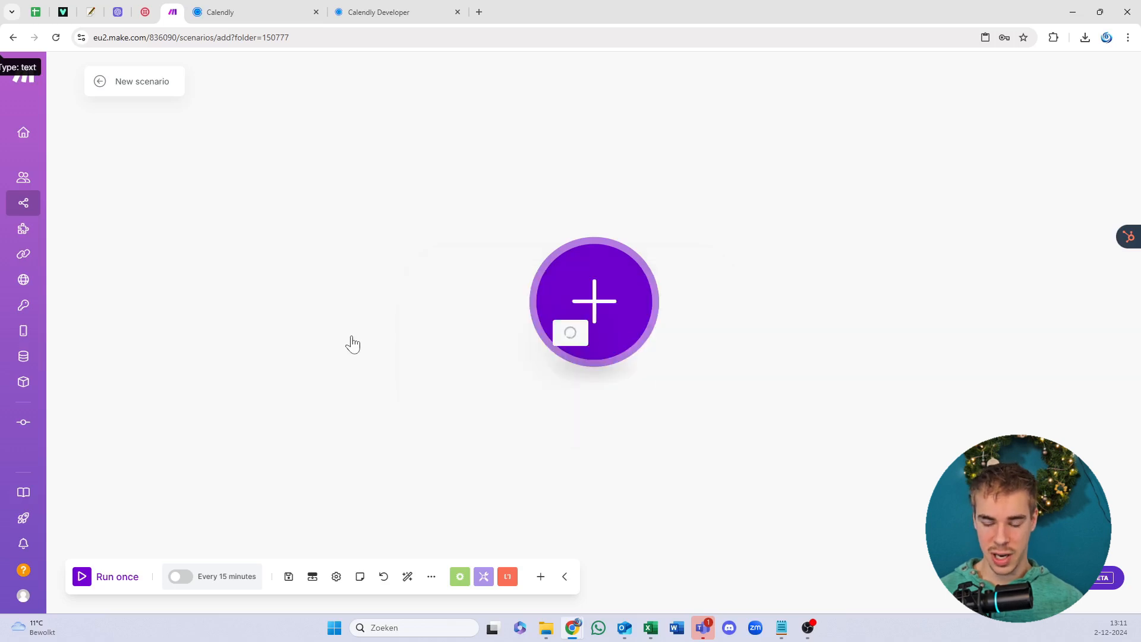
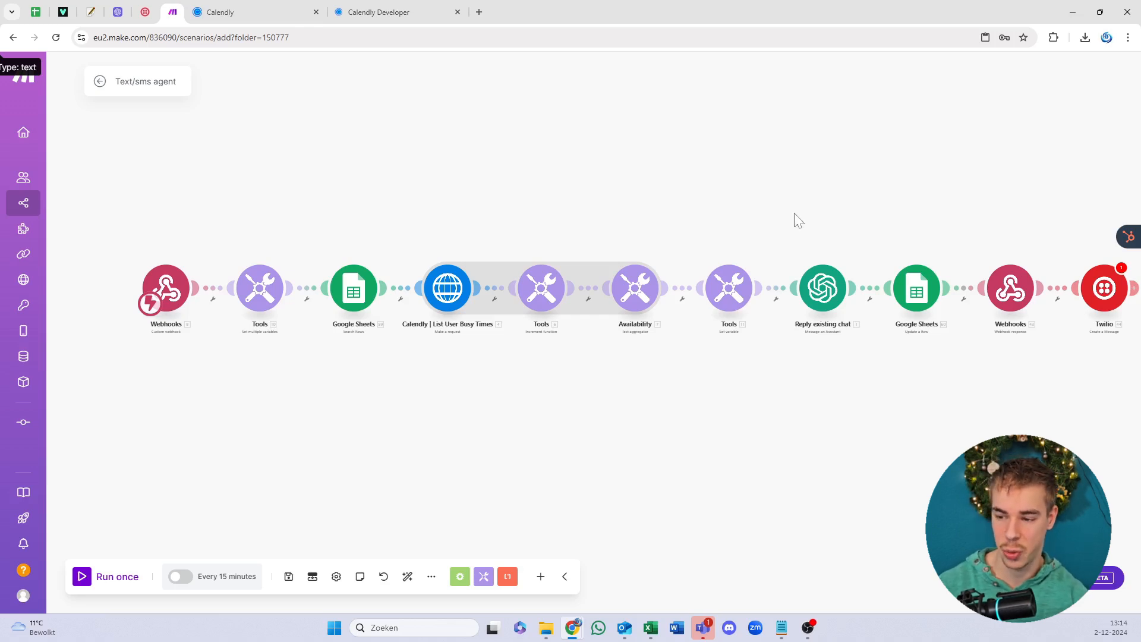
Step: Open the Set multiple variables step and paste the Calendly bearer token into its value
{"action": "left_click_drag", "start_coordinate": [699, 378], "coordinate": [653, 378]}
{"action": "scroll", "coordinate": [654, 385], "scroll_direction": "right", "scroll_amount": 5}
{"action": "scroll", "coordinate": [639, 382], "scroll_direction": "up", "scroll_amount": 3}
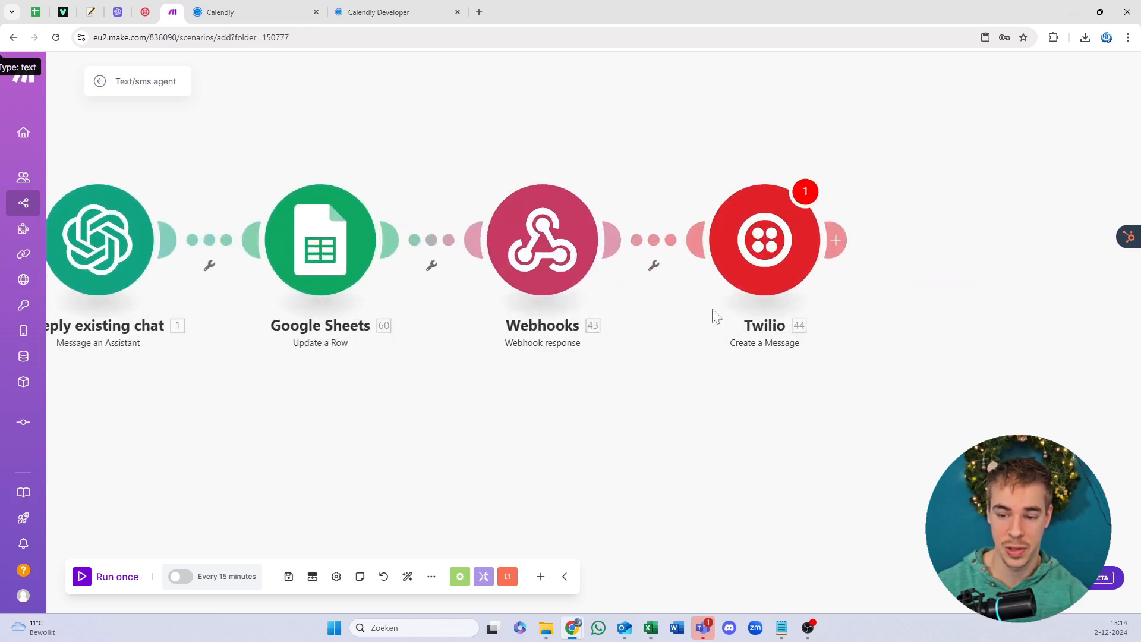
{"action": "scroll", "coordinate": [593, 222], "scroll_direction": "down", "scroll_amount": 5}
{"action": "scroll", "coordinate": [395, 173], "scroll_direction": "up", "scroll_amount": 5}
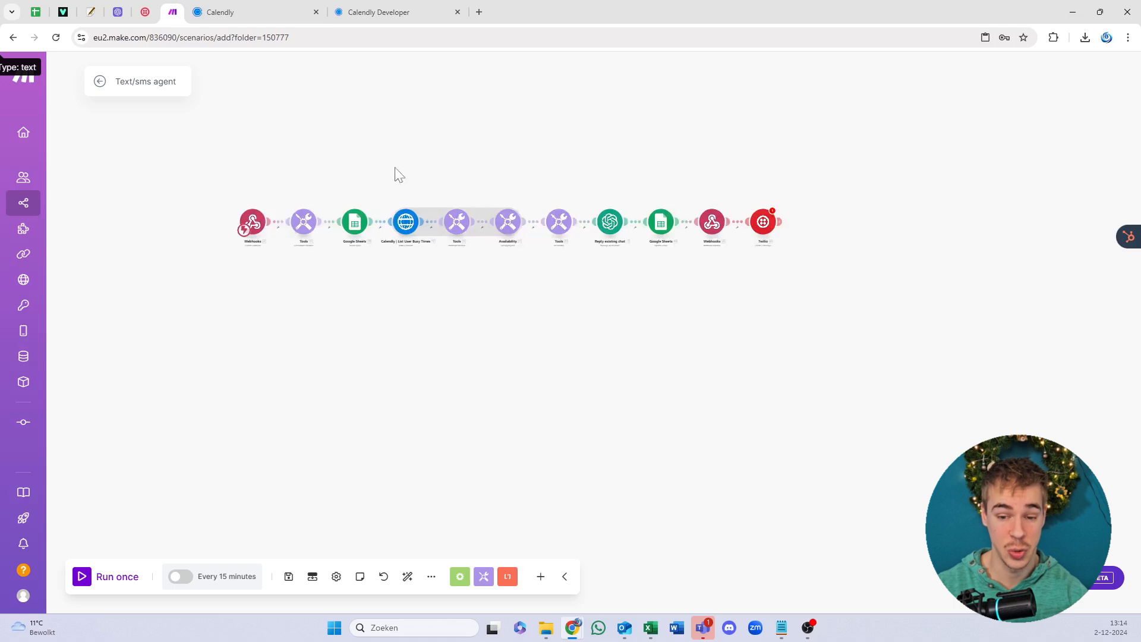
{"action": "left_click_drag", "start_coordinate": [355, 228], "coordinate": [715, 202]}
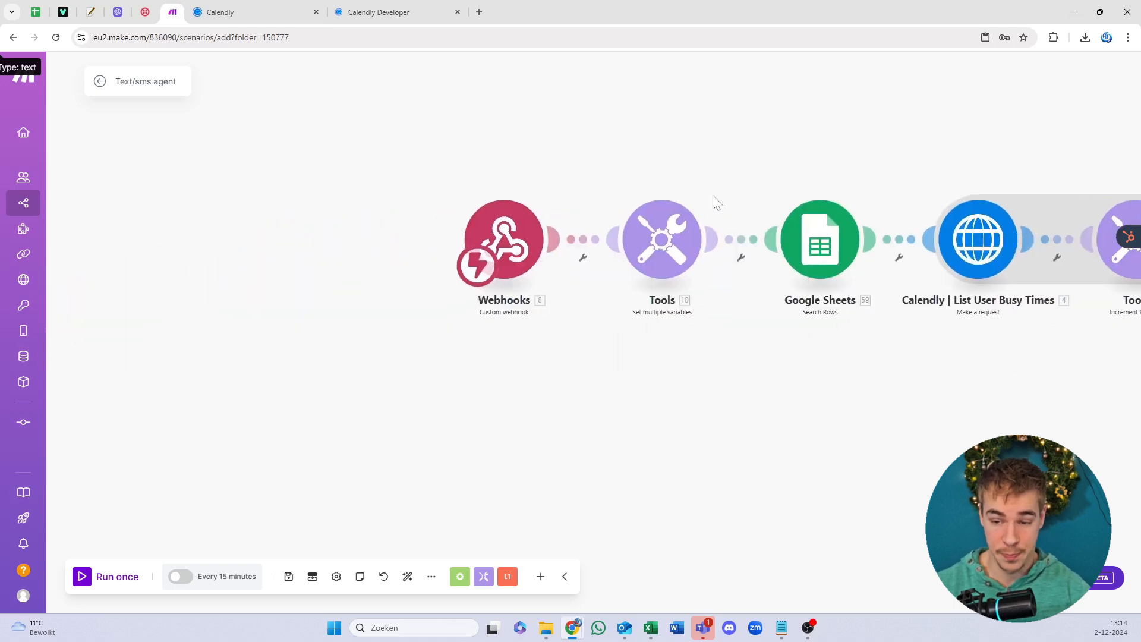
{"action": "left_click", "coordinate": [675, 235]}
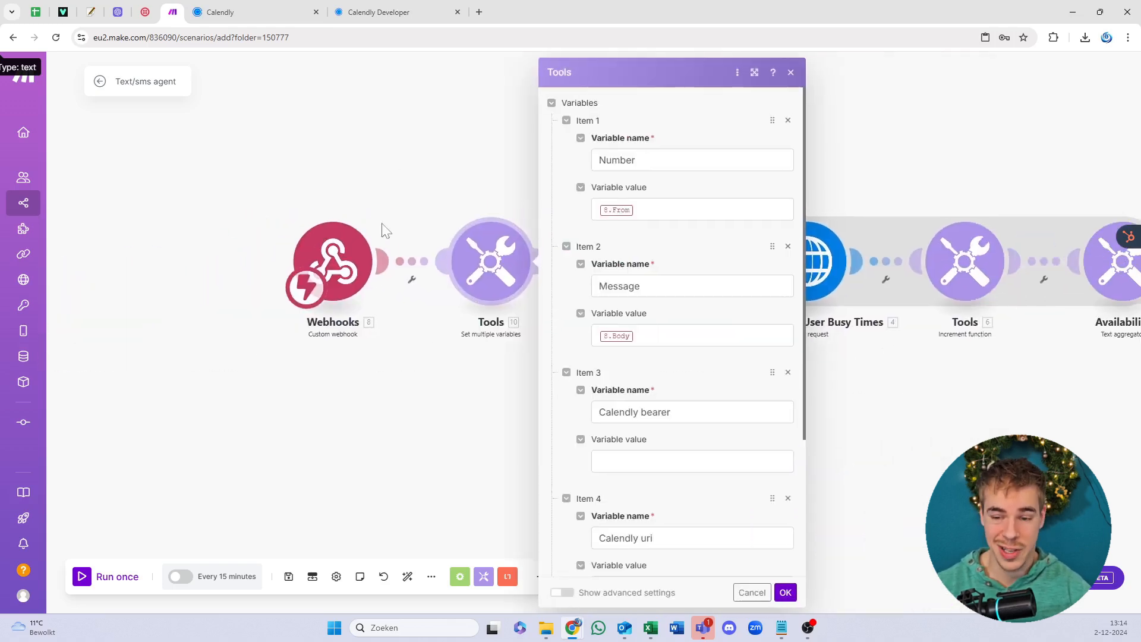
{"action": "scroll", "coordinate": [644, 387], "scroll_direction": "down", "scroll_amount": 3}
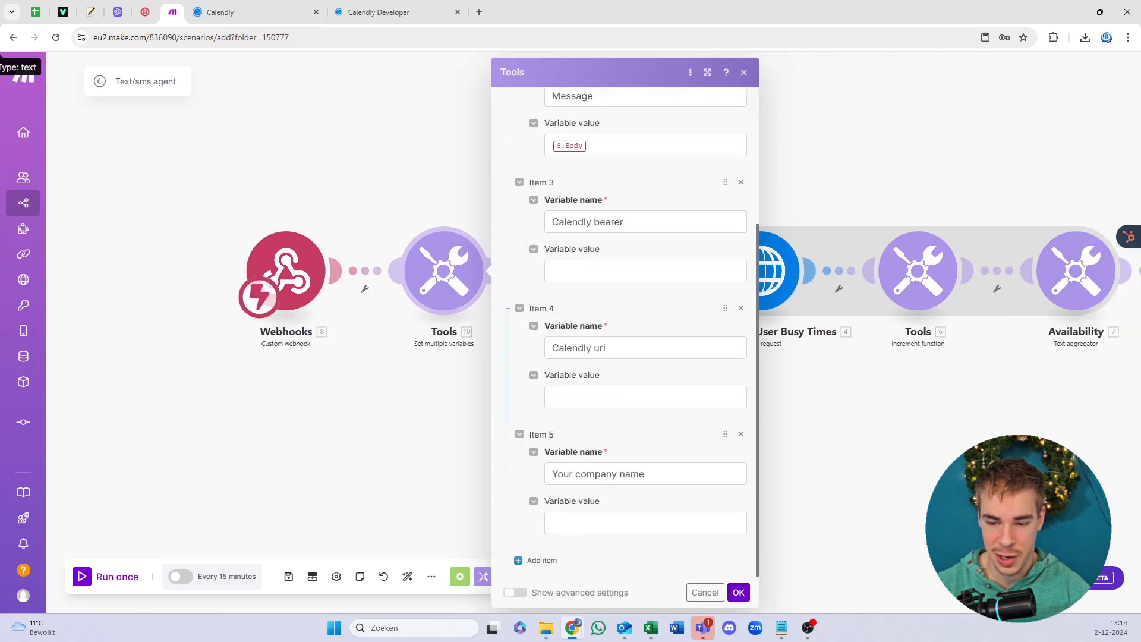
{"action": "left_click", "coordinate": [404, 9]}
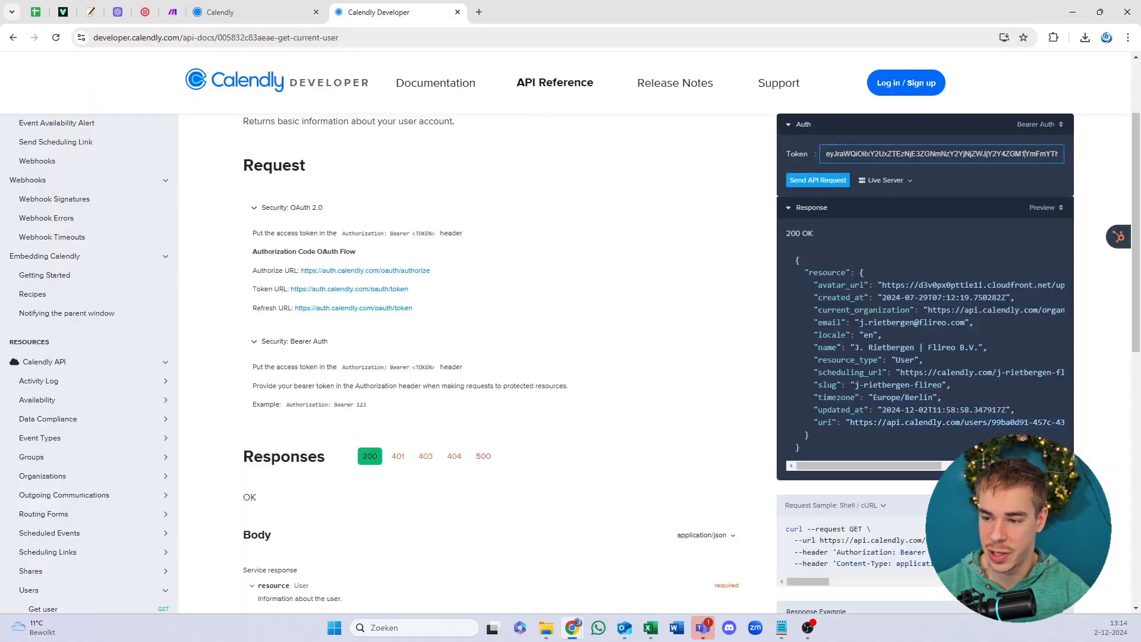
{"action": "left_click", "coordinate": [36, 12]}
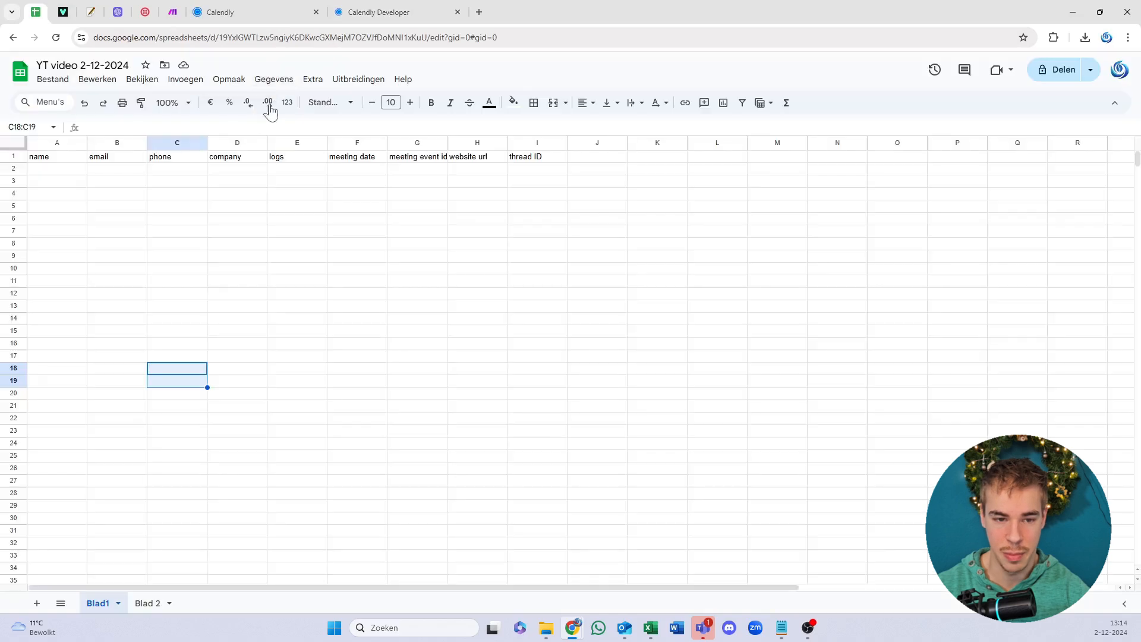
{"action": "left_click", "coordinate": [172, 12]}
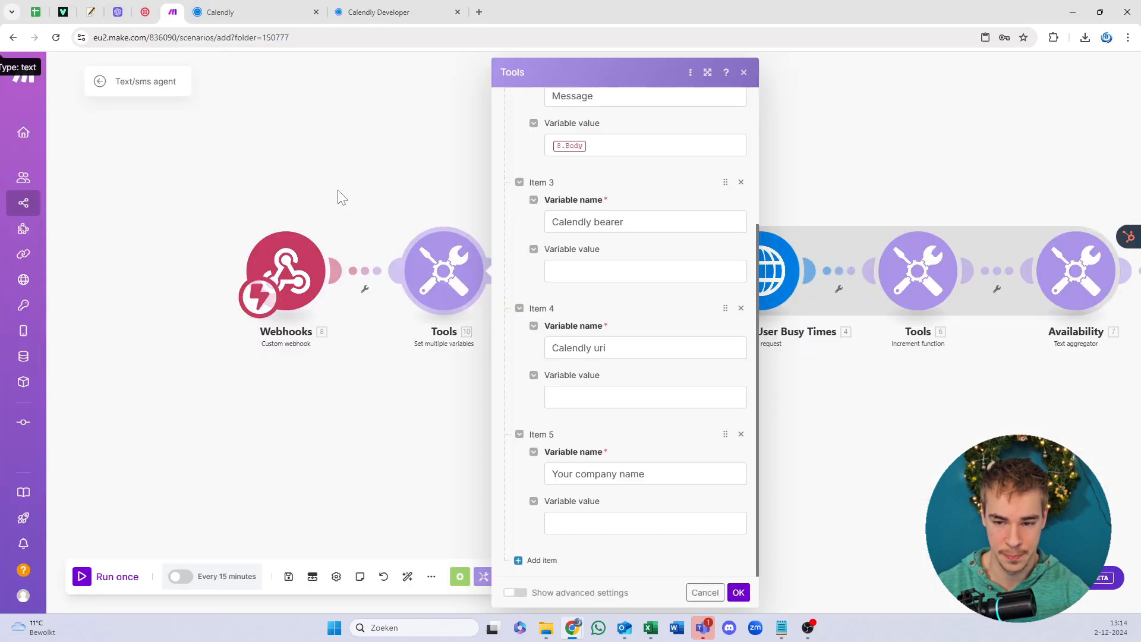
{"action": "left_click", "coordinate": [621, 268]}
{"action": "key", "text": "ctrl+v"}
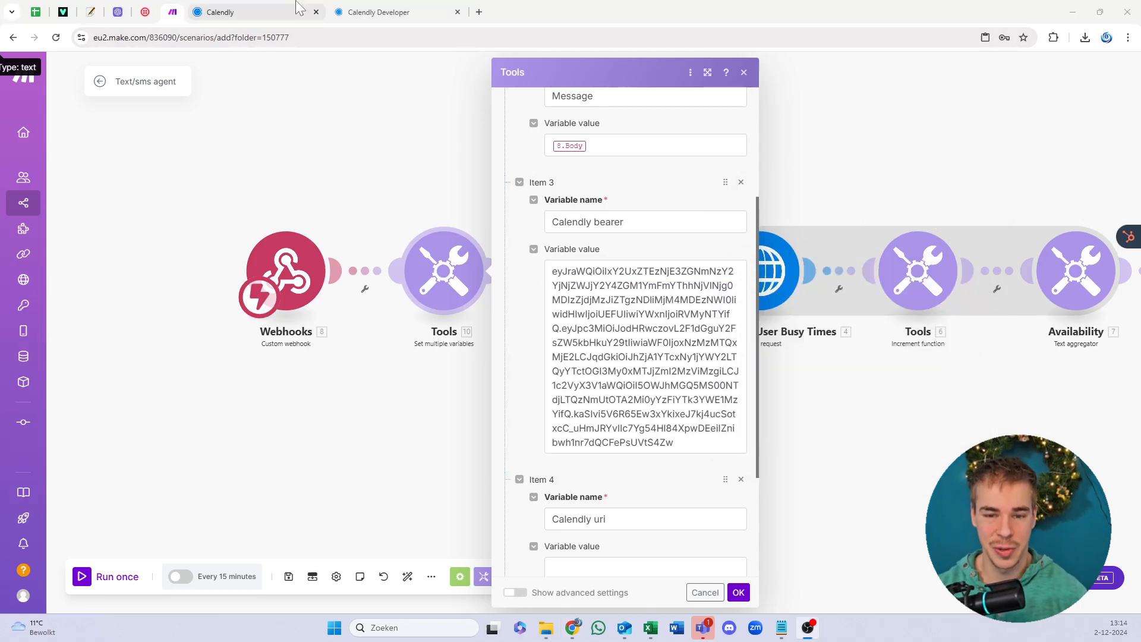
Step: Copy the user URI from the Calendly developer page into the Calendly uri variable
{"action": "left_click", "coordinate": [392, 12]}
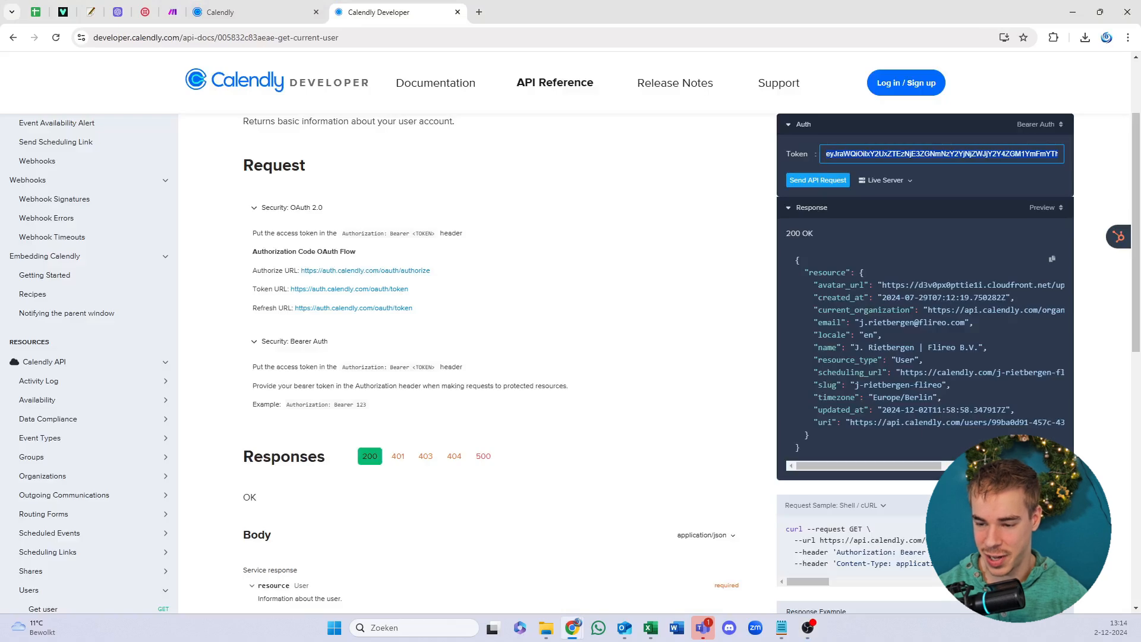
{"action": "left_click_drag", "start_coordinate": [854, 465], "coordinate": [862, 465]}
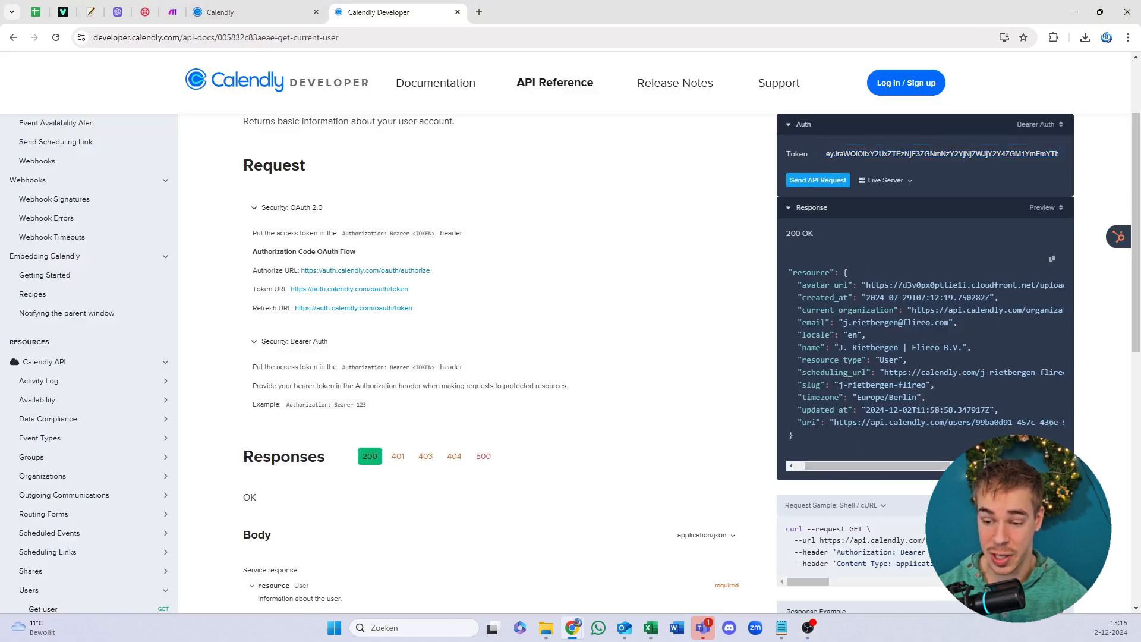
{"action": "left_click_drag", "start_coordinate": [866, 422], "coordinate": [1030, 423]}
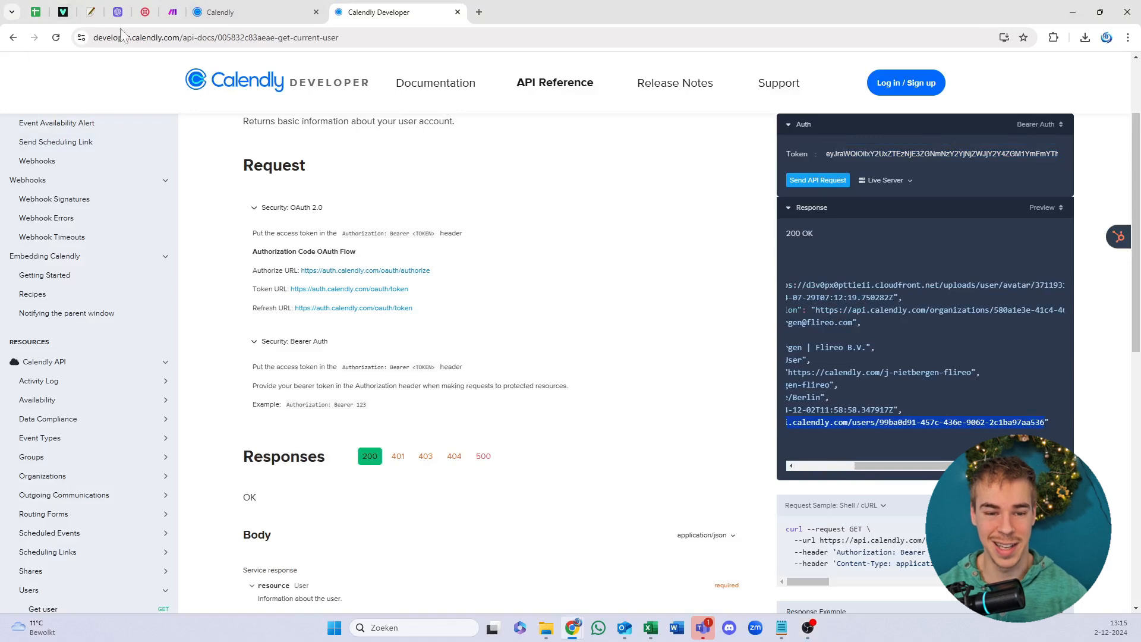
{"action": "left_click", "coordinate": [172, 12]}
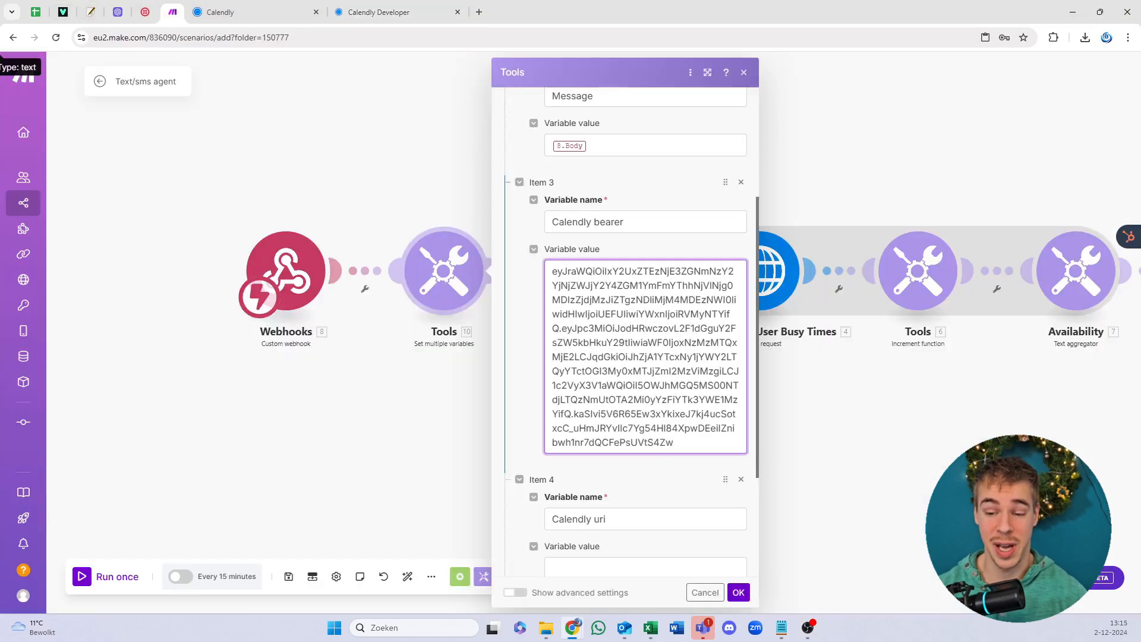
{"action": "scroll", "coordinate": [628, 539], "scroll_direction": "down", "scroll_amount": 3}
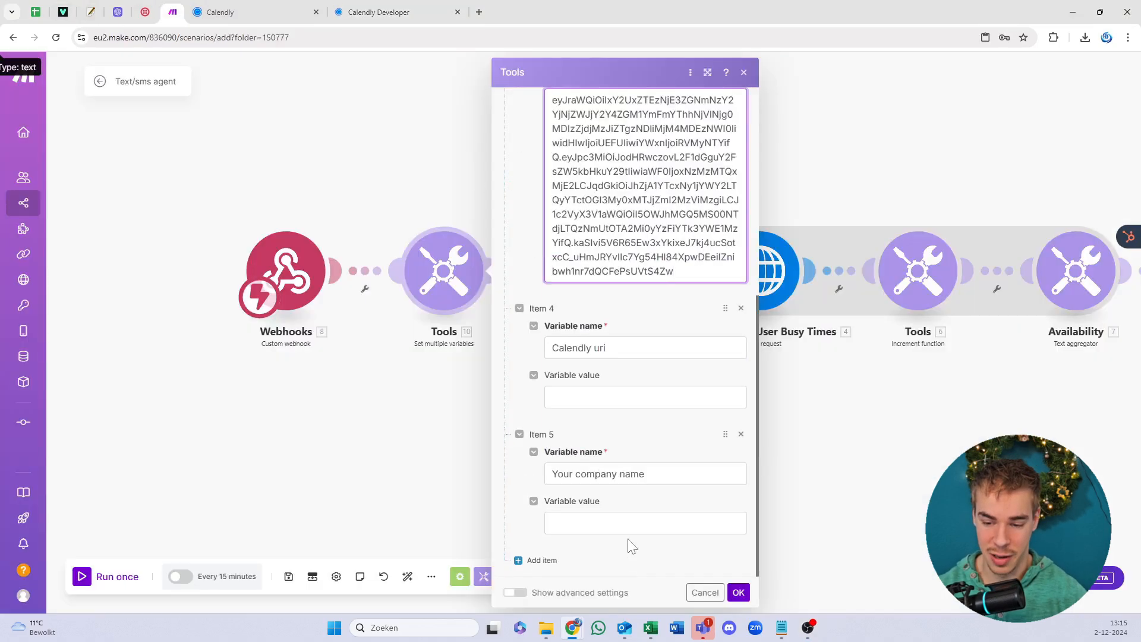
{"action": "left_click", "coordinate": [621, 397]}
{"action": "type", "text": "https://api.calendly.com/users/99ba0d91-457c-436e-9062-2c1ba97aa536"}
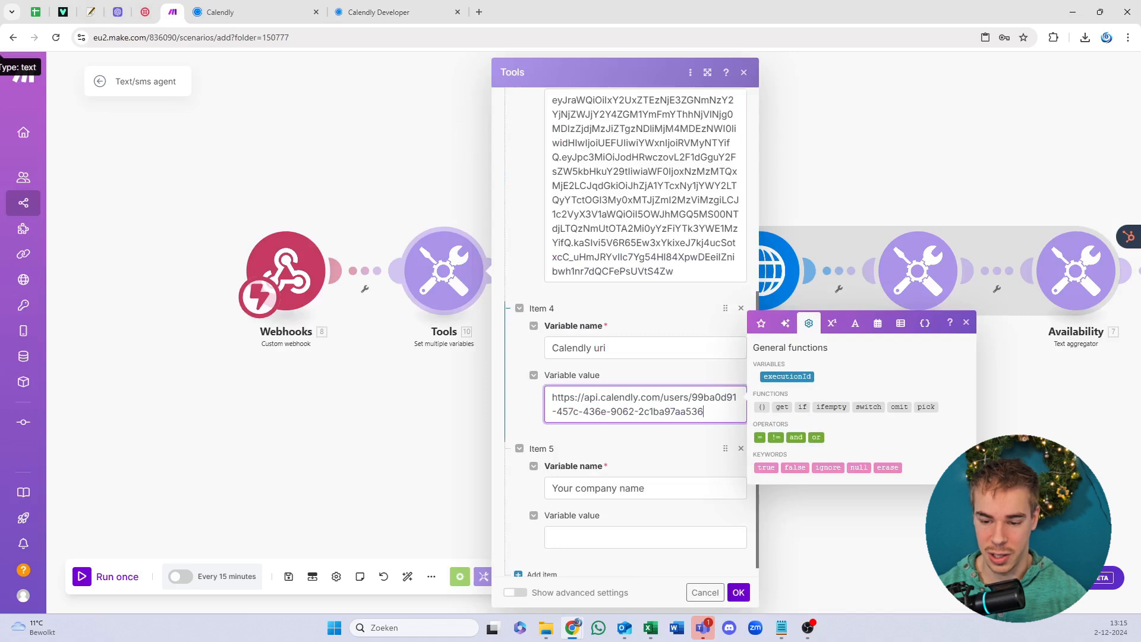
Step: Enter the company name 'Flireo BV' and save the variables
{"action": "left_click", "coordinate": [642, 532]}
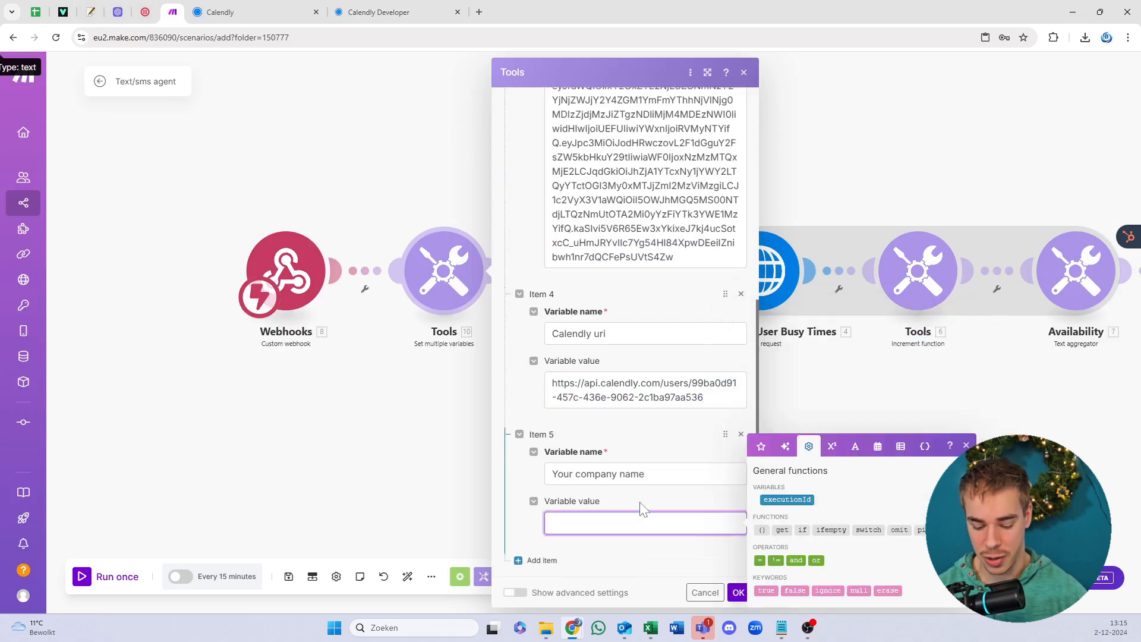
{"action": "type", "text": "Flireo BV"}
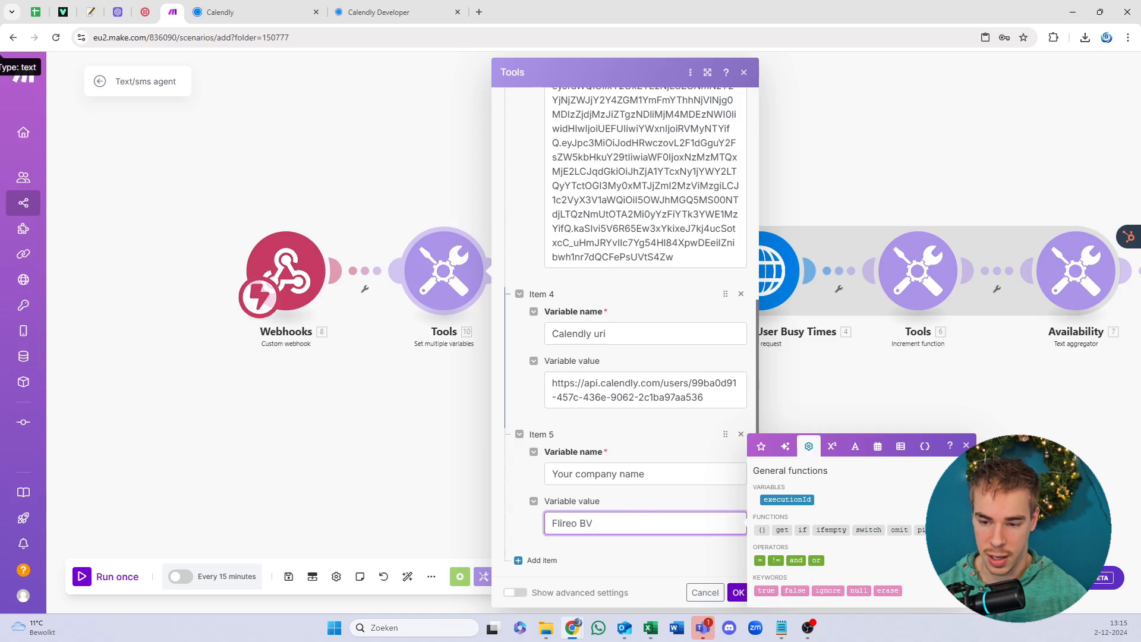
{"action": "left_click", "coordinate": [651, 317]}
{"action": "left_click", "coordinate": [738, 591]}
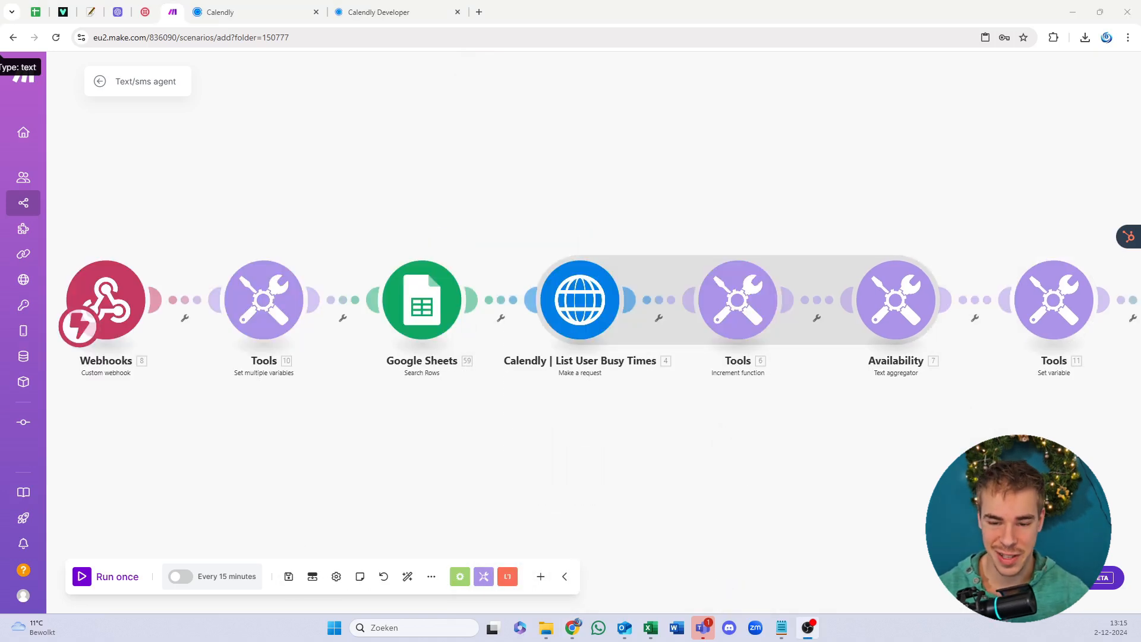
Step: Point the Google Sheets search step at My Google connection and the 'YT video 2-12-2024' spreadsheet
{"action": "left_click_drag", "start_coordinate": [408, 185], "coordinate": [475, 154]}
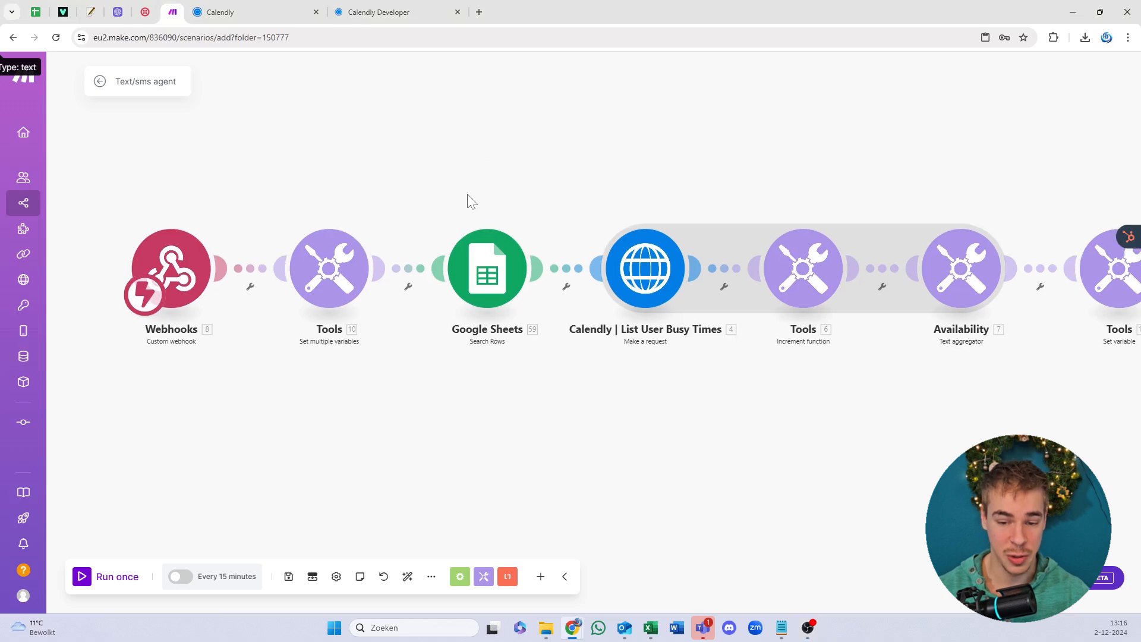
{"action": "left_click_drag", "start_coordinate": [480, 200], "coordinate": [480, 224]}
{"action": "left_click", "coordinate": [467, 290]}
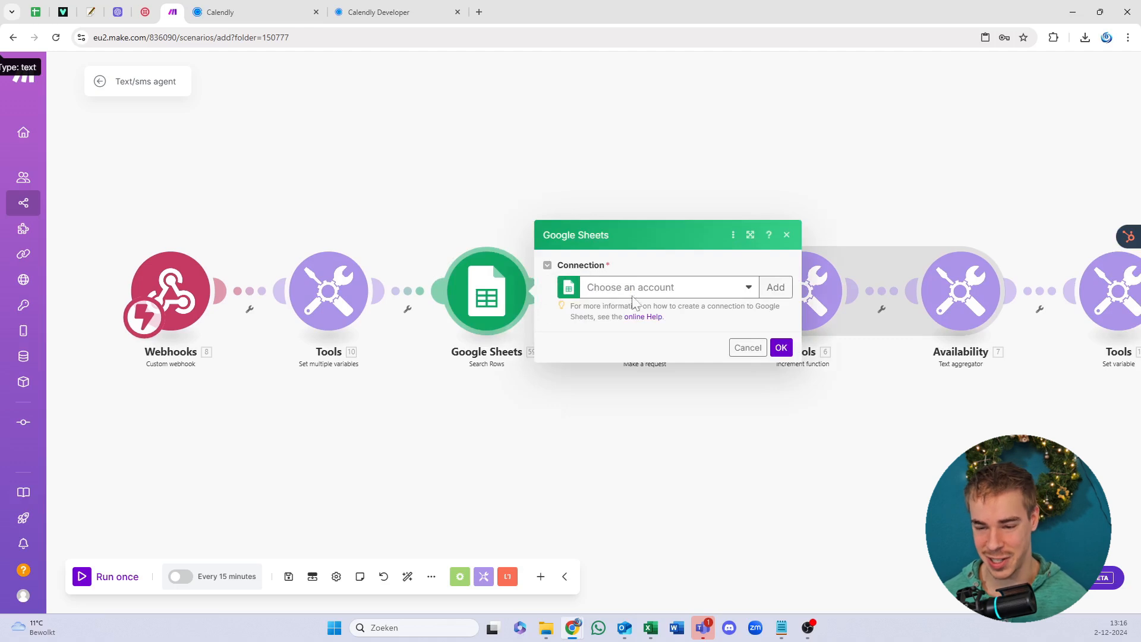
{"action": "left_click", "coordinate": [668, 287]}
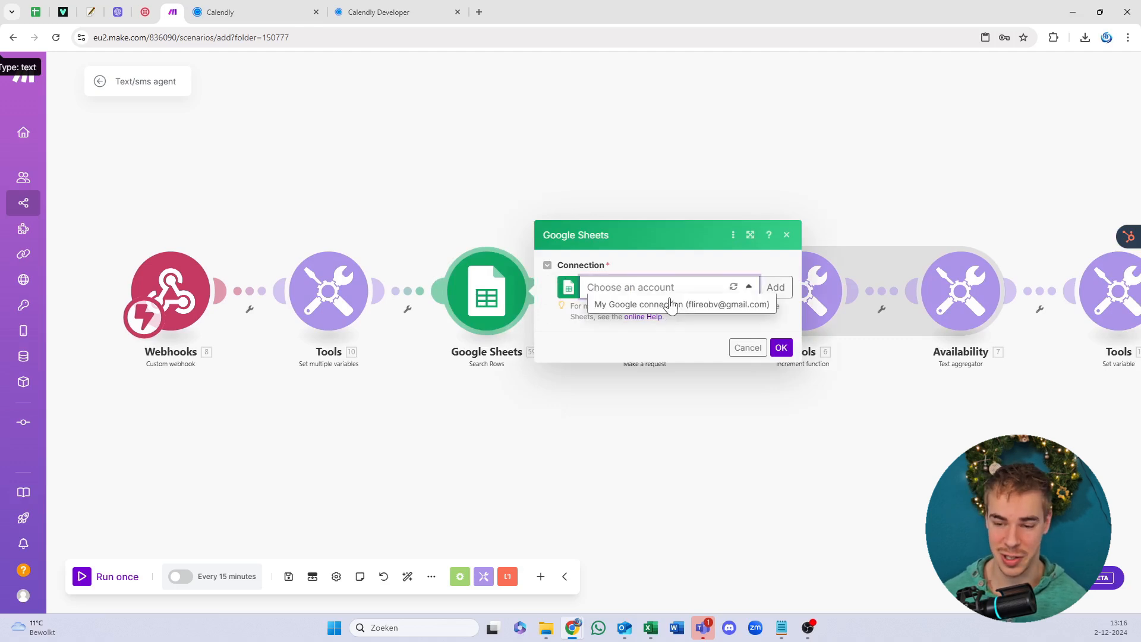
{"action": "left_click", "coordinate": [668, 304]}
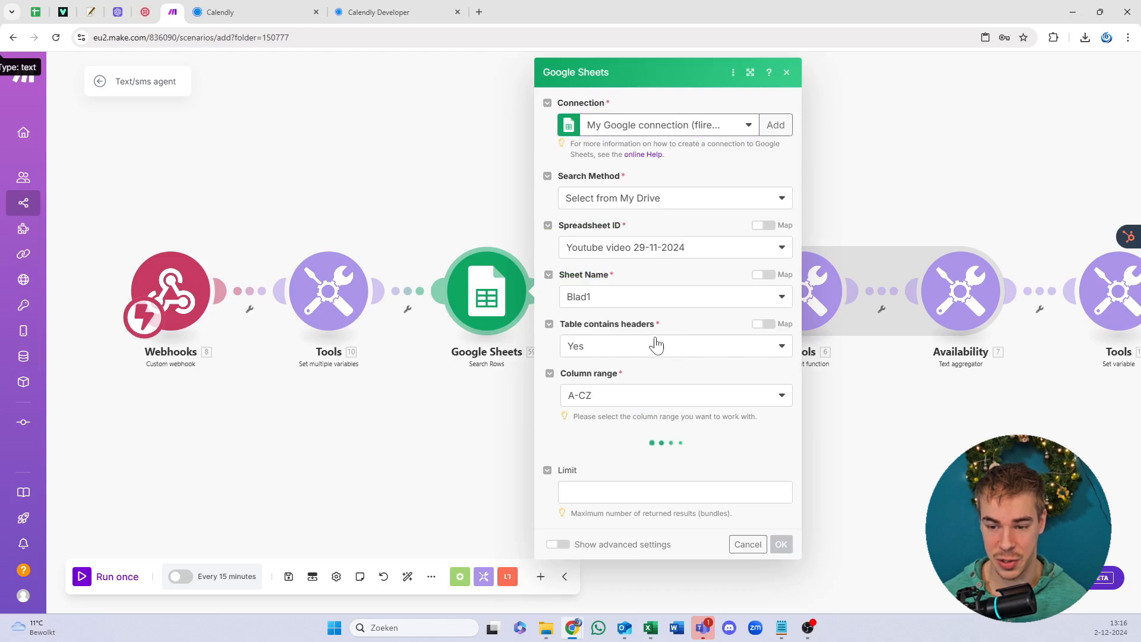
{"action": "left_click", "coordinate": [637, 257]}
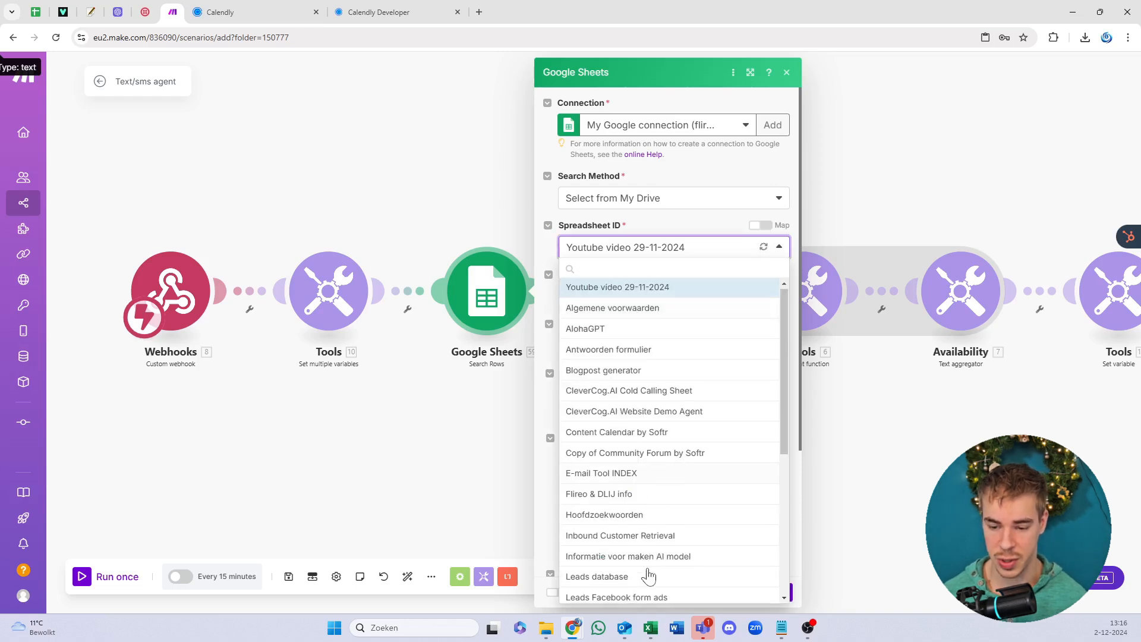
{"action": "scroll", "coordinate": [647, 511], "scroll_direction": "down", "scroll_amount": 5}
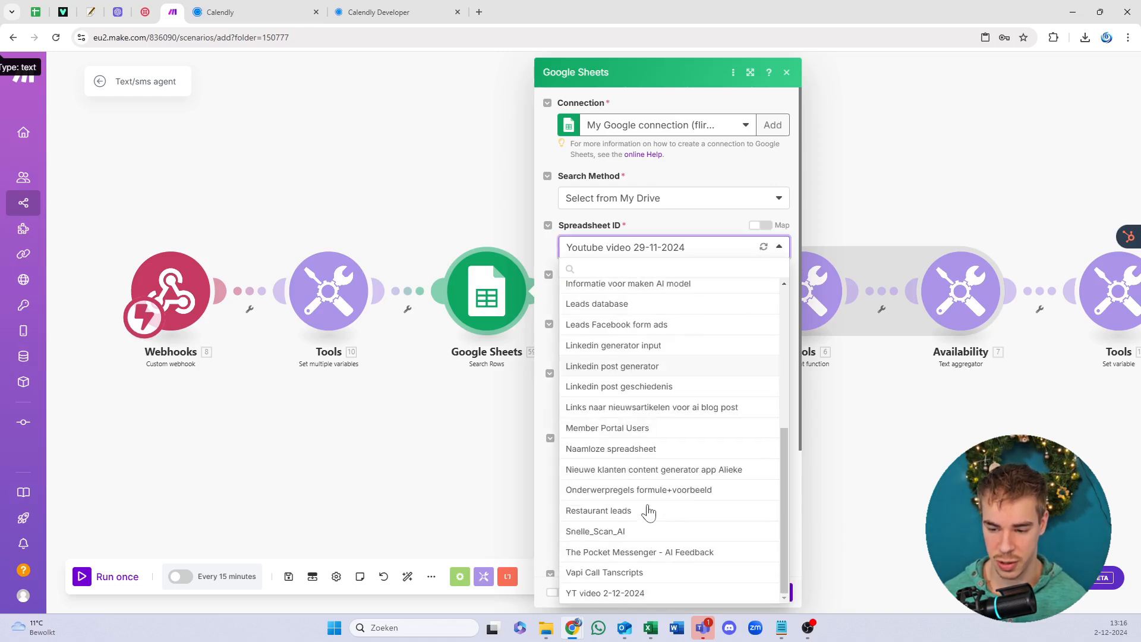
{"action": "left_click", "coordinate": [631, 592]}
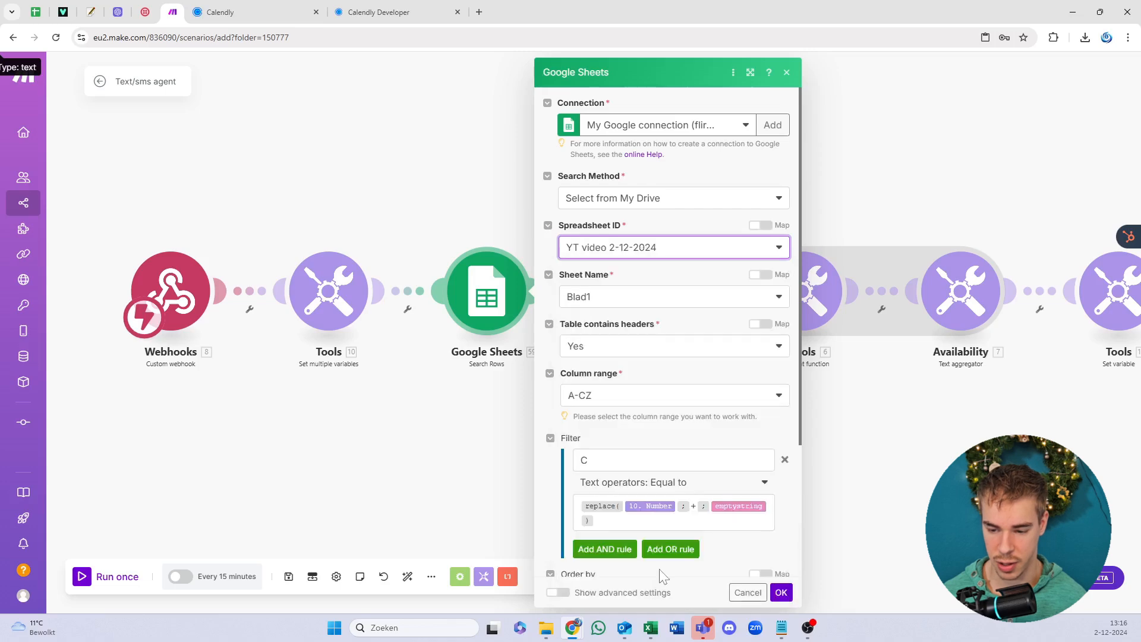
{"action": "left_click", "coordinate": [785, 590]}
{"action": "left_click_drag", "start_coordinate": [523, 521], "coordinate": [117, 526]}
{"action": "scroll", "coordinate": [571, 384], "scroll_direction": "down", "scroll_amount": 3}
{"action": "scroll", "coordinate": [573, 389], "scroll_direction": "down", "scroll_amount": 2}
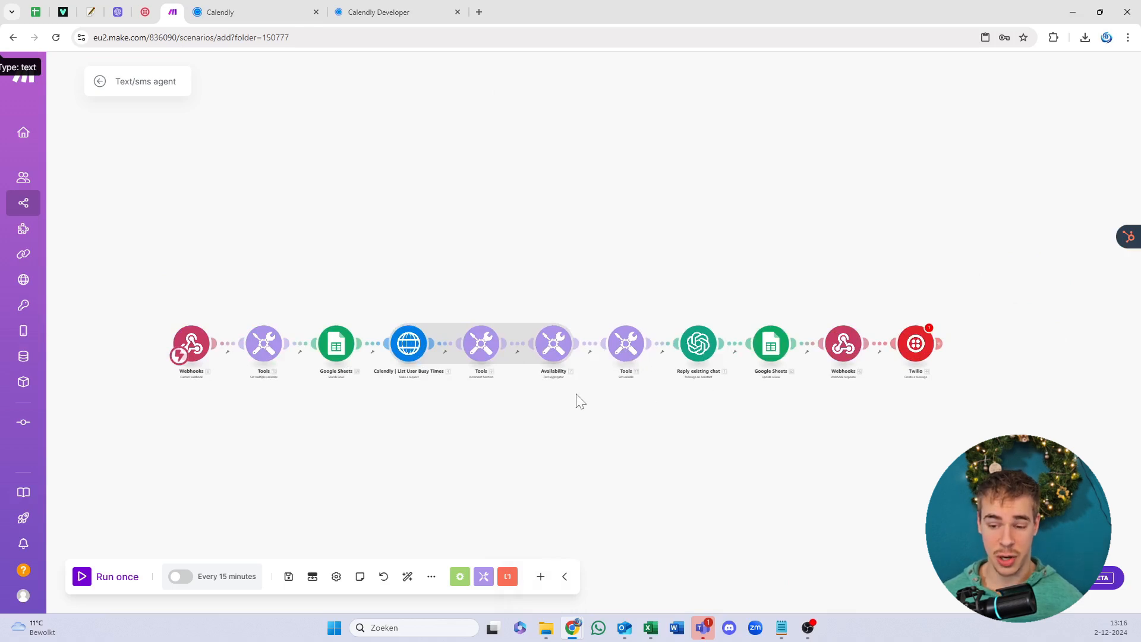
Step: Close the Calendly tabs, open the Reply existing chat step, and go to OpenAI API keys
{"action": "scroll", "coordinate": [586, 395], "scroll_direction": "up", "scroll_amount": 3}
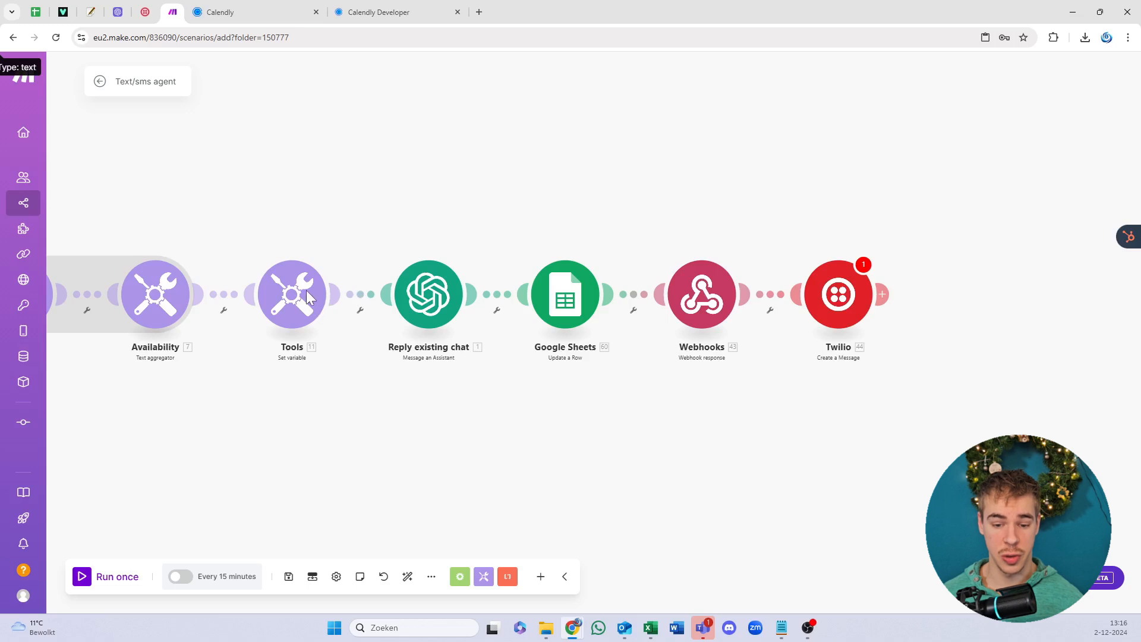
{"action": "scroll", "coordinate": [308, 295], "scroll_direction": "up", "scroll_amount": 2}
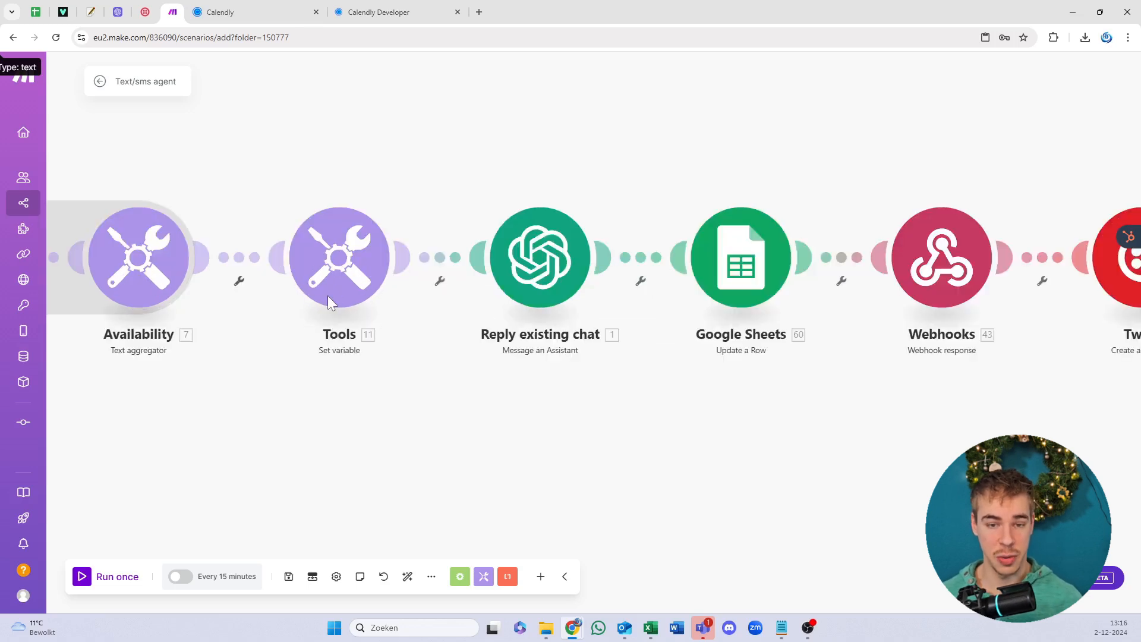
{"action": "left_click", "coordinate": [316, 12]}
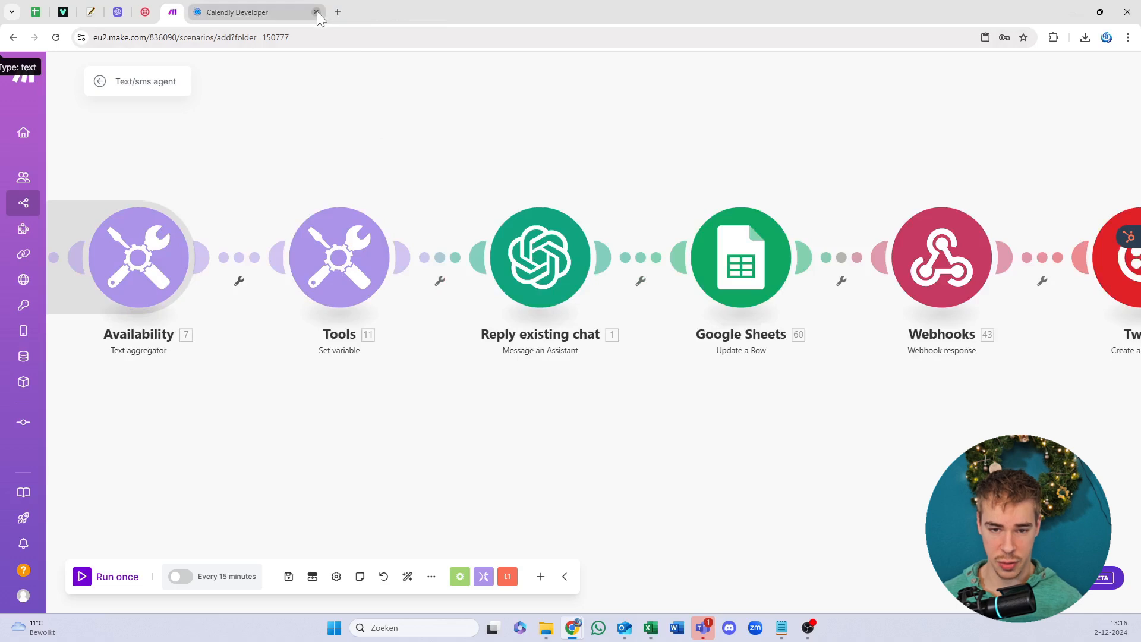
{"action": "left_click", "coordinate": [316, 12]}
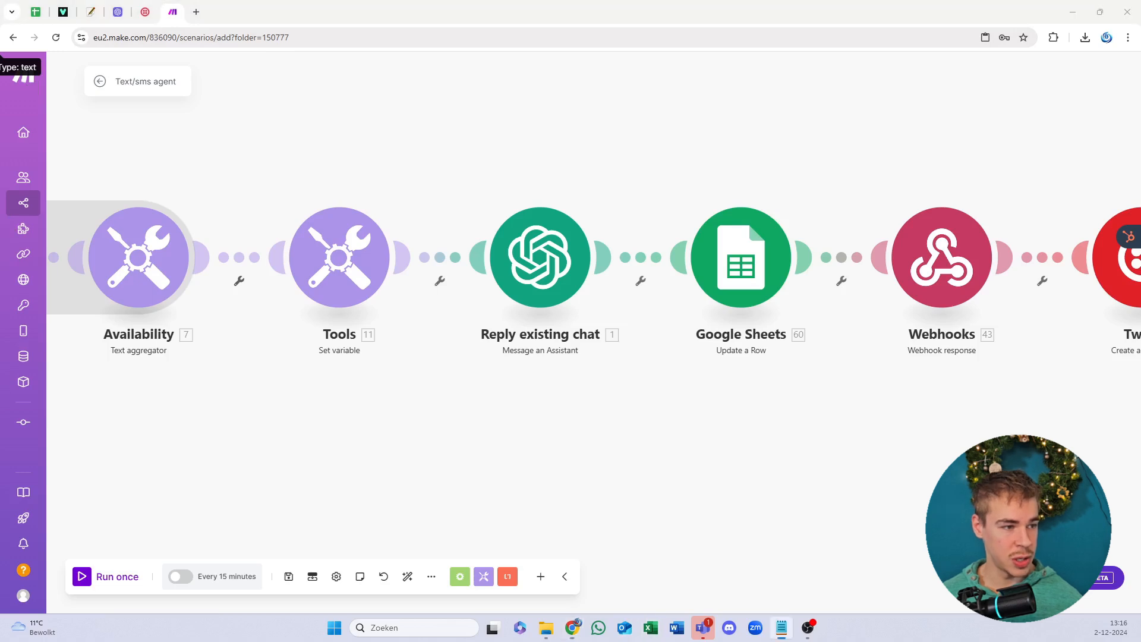
{"action": "left_click", "coordinate": [493, 214]}
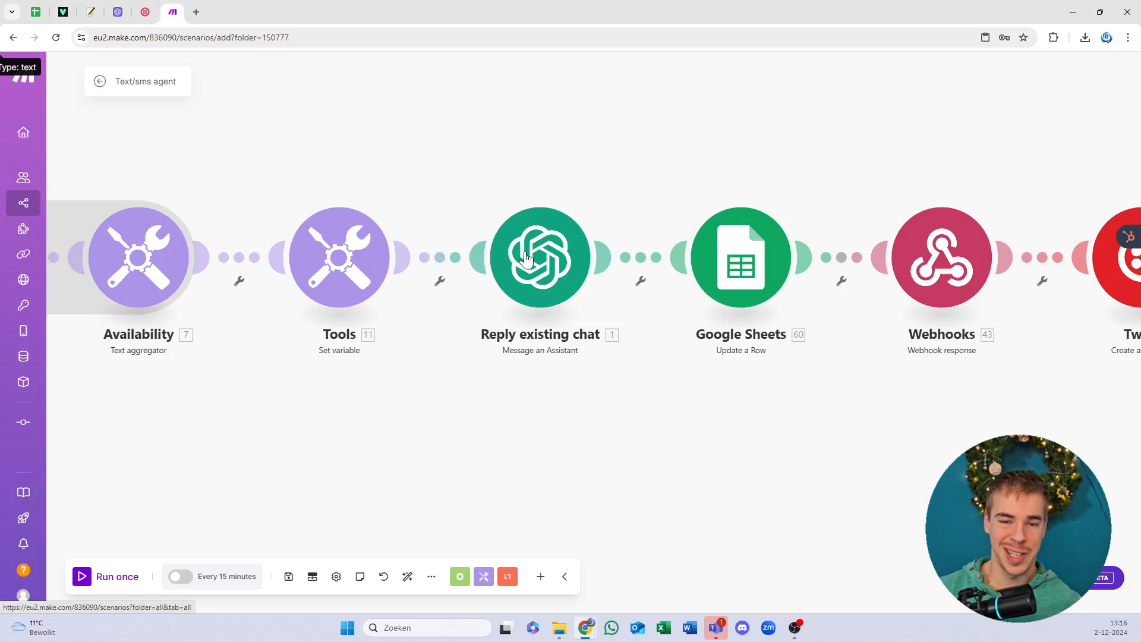
{"action": "left_click", "coordinate": [576, 248]}
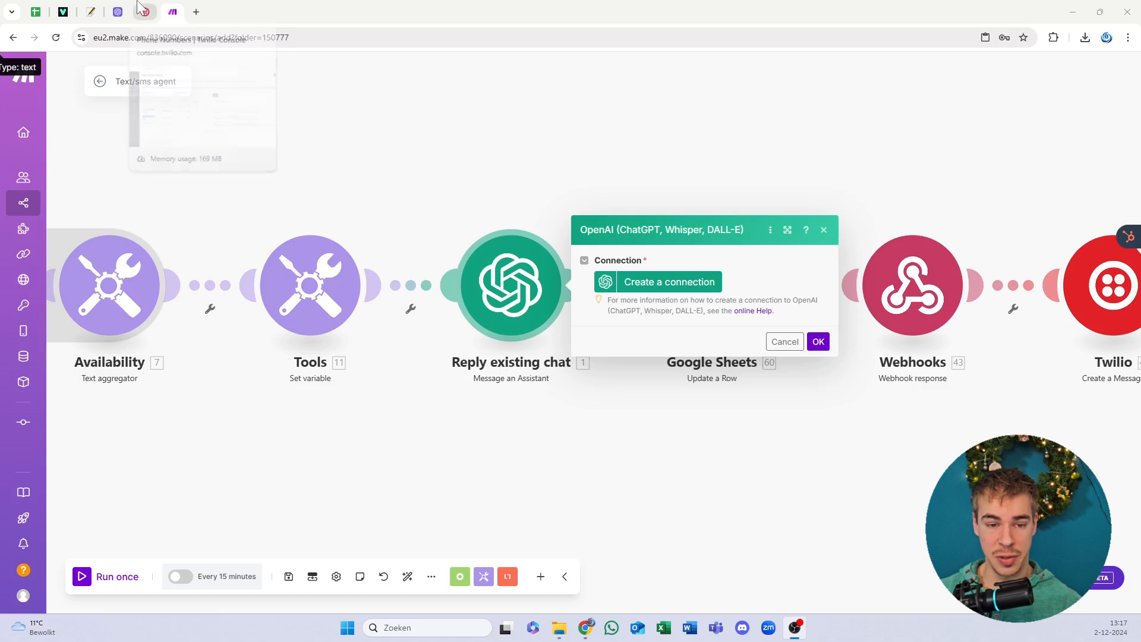
{"action": "left_click", "coordinate": [121, 11]}
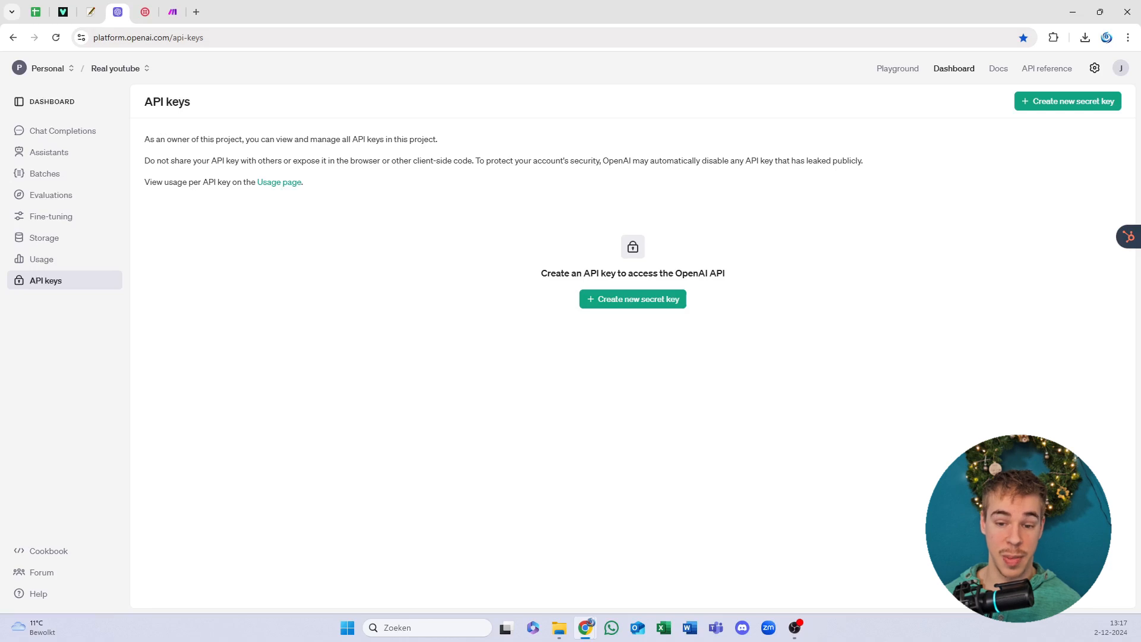
Step: Generate an OpenAI secret key named 'Like and comment' and copy it
{"action": "left_click_drag", "start_coordinate": [359, 161], "coordinate": [327, 139]}
{"action": "left_click", "coordinate": [228, 121]}
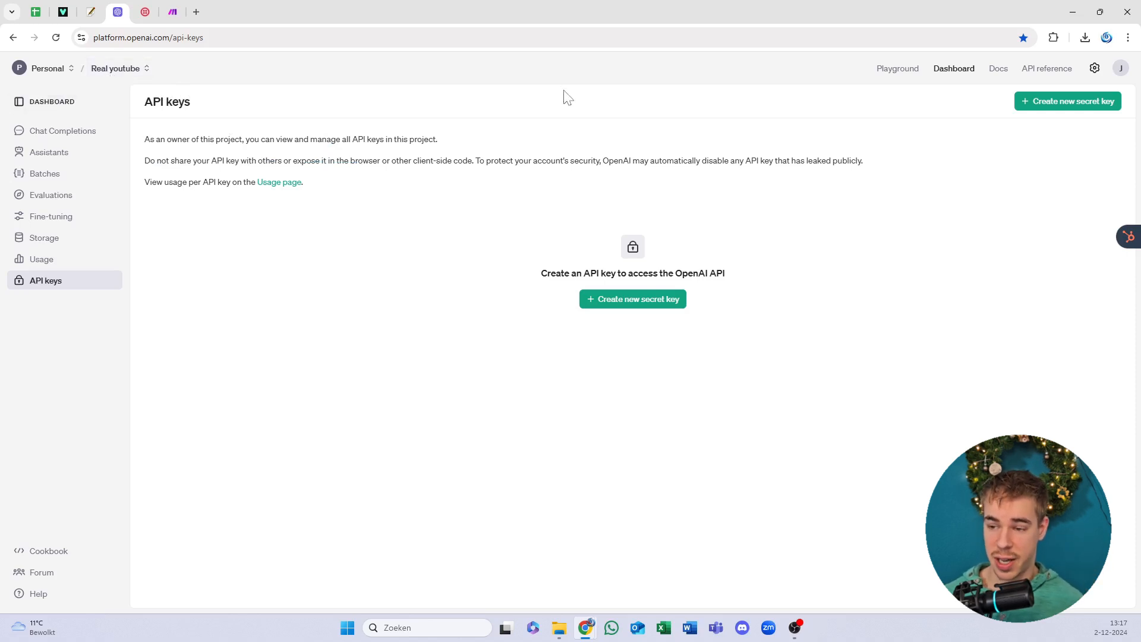
{"action": "left_click", "coordinate": [954, 70]}
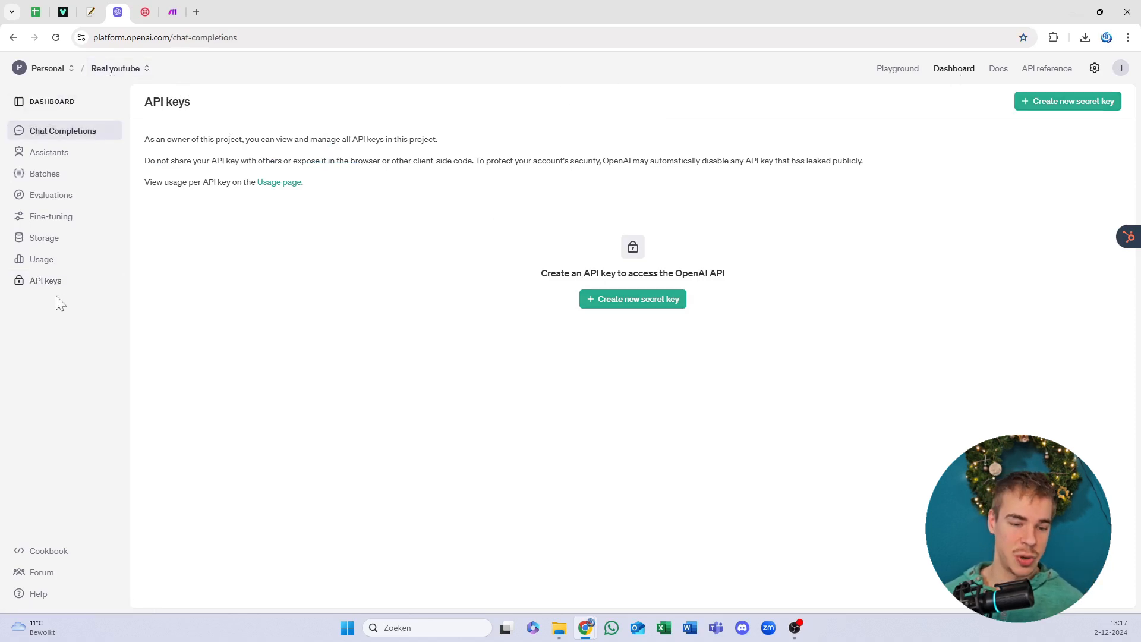
{"action": "left_click", "coordinate": [47, 282]}
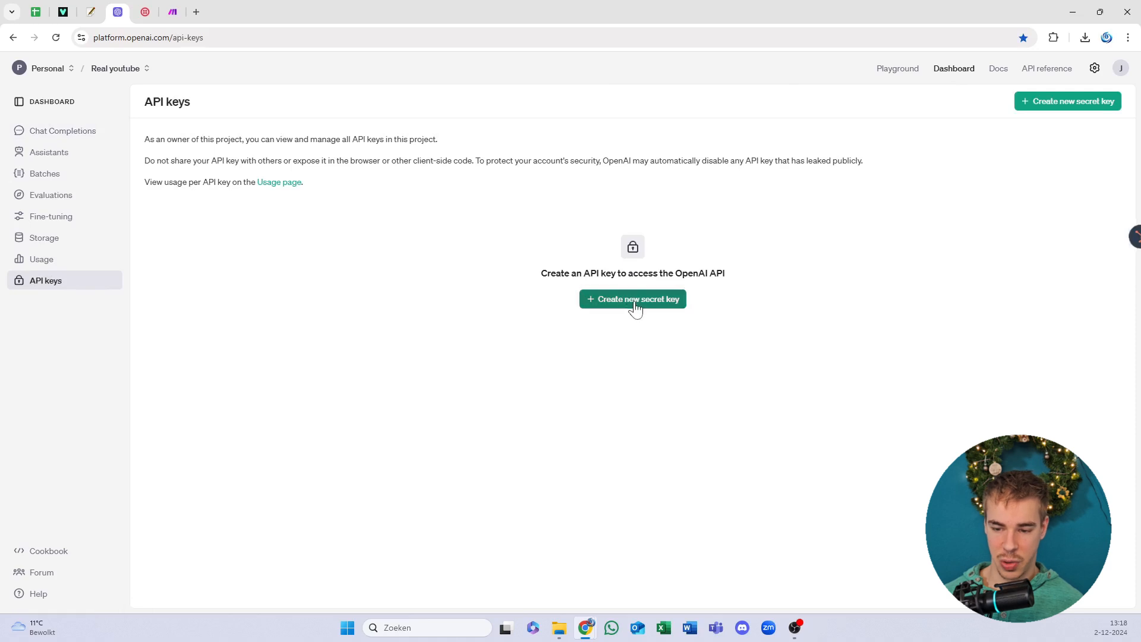
{"action": "left_click", "coordinate": [635, 303]}
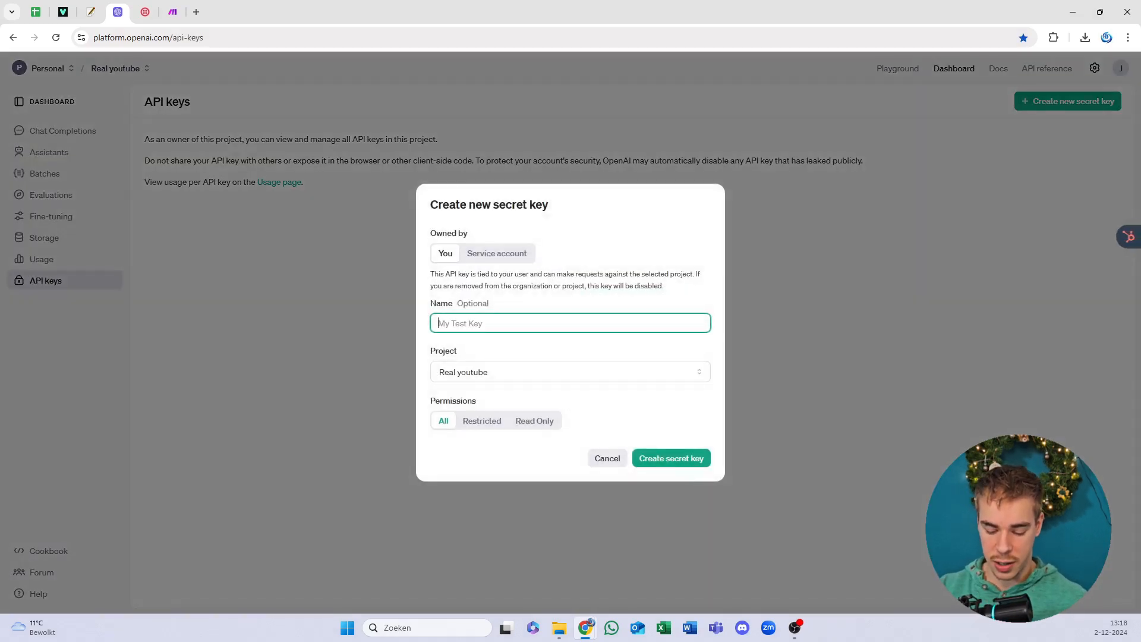
{"action": "type", "text": "Like and comm"}
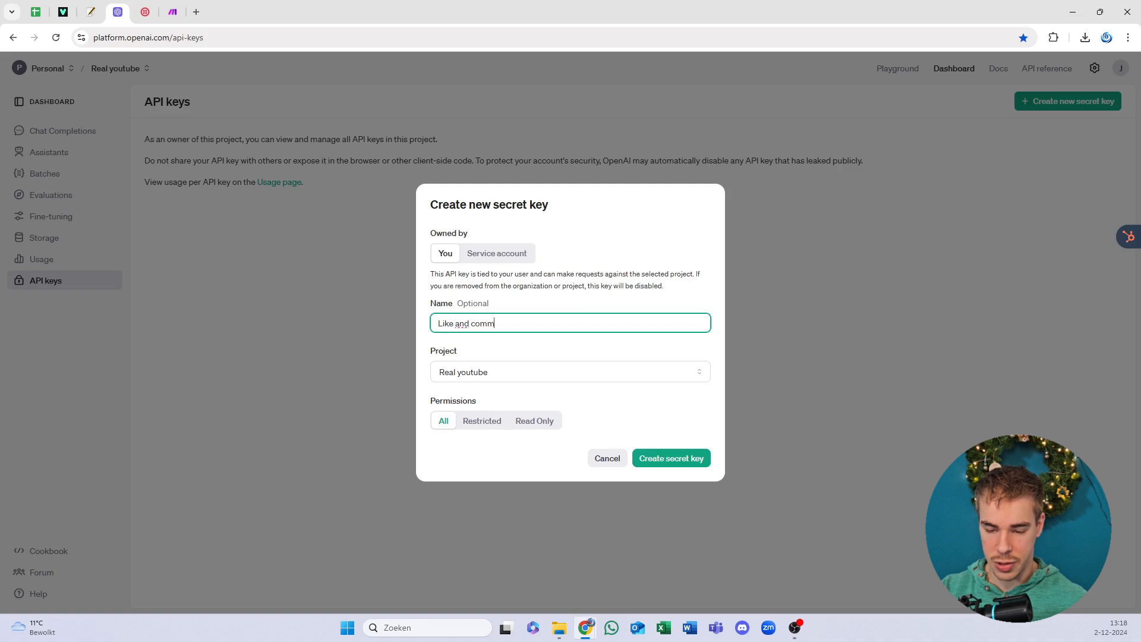
{"action": "type", "text": "ent"}
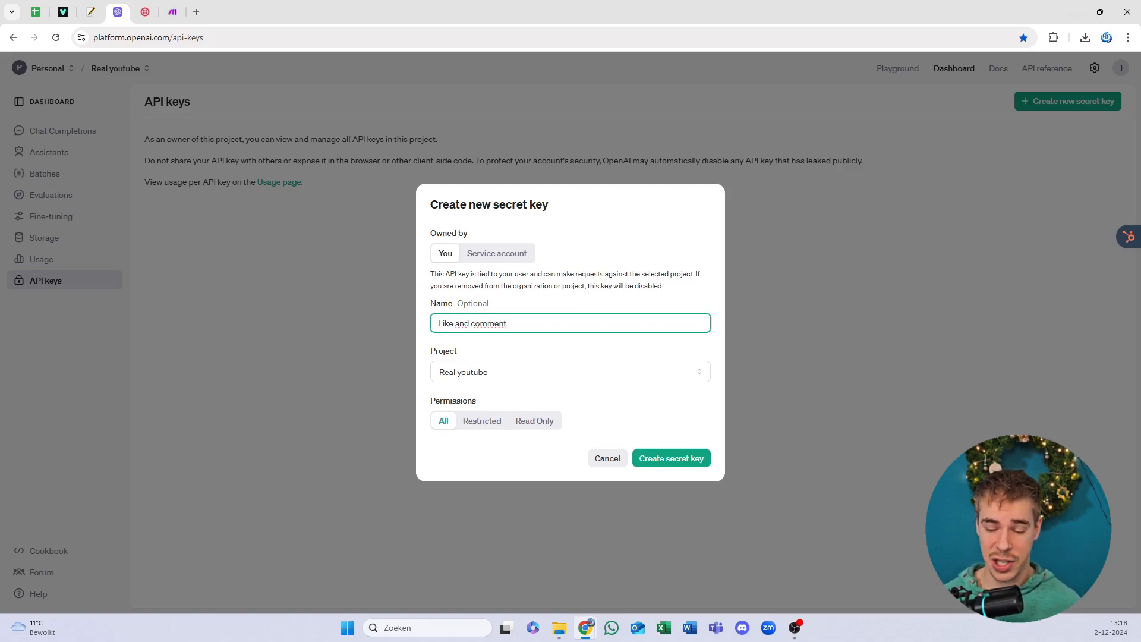
{"action": "left_click", "coordinate": [626, 400]}
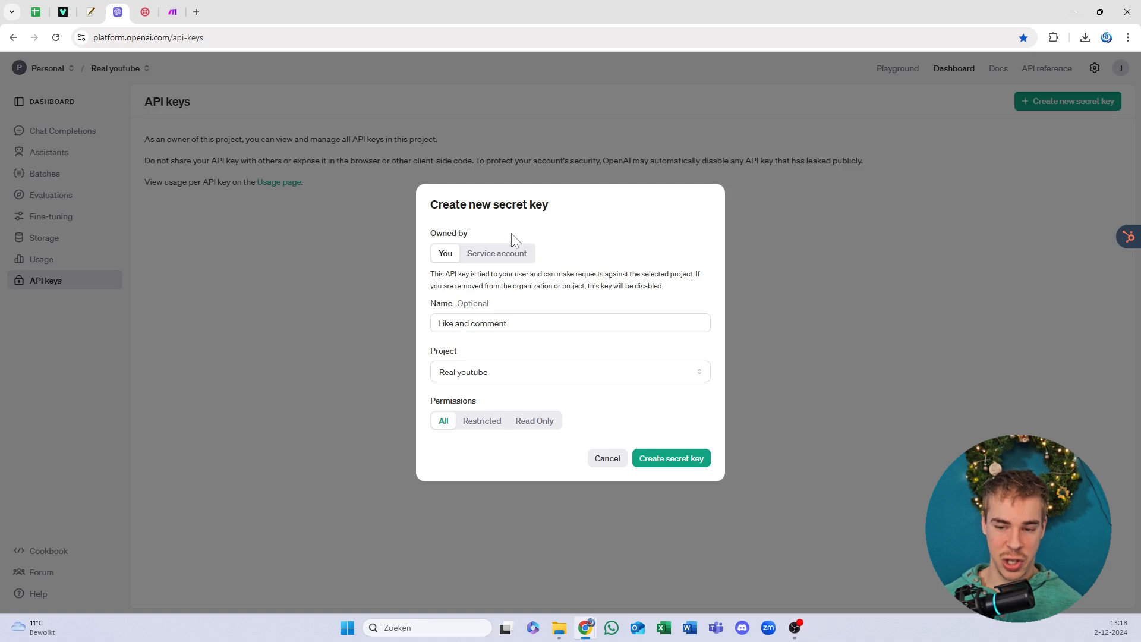
{"action": "left_click_drag", "start_coordinate": [500, 286], "coordinate": [493, 286]}
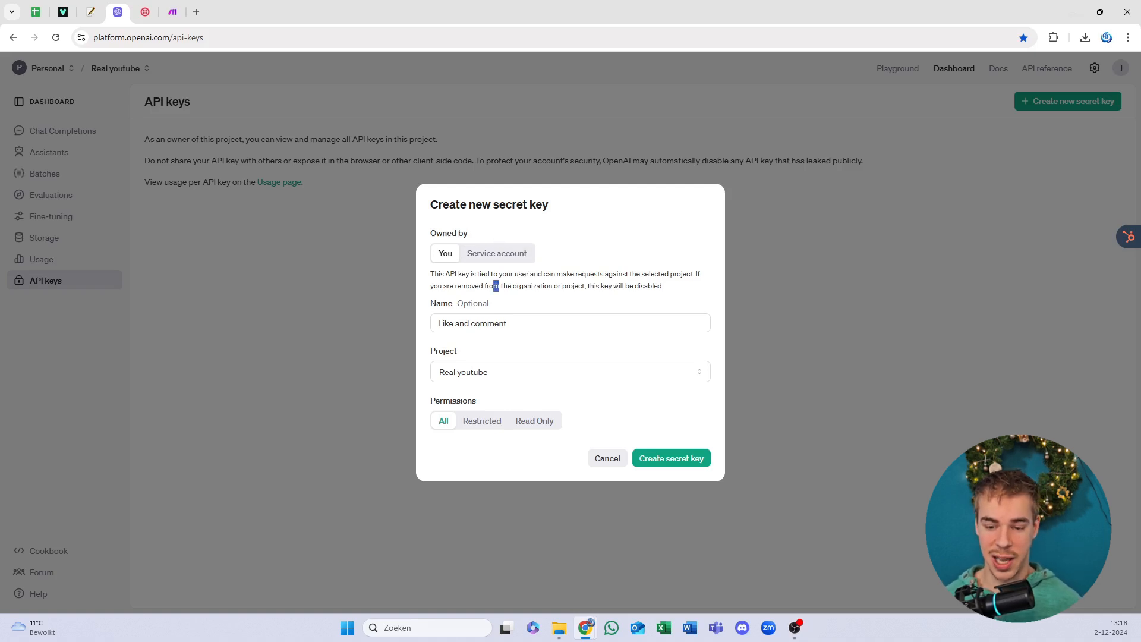
{"action": "left_click", "coordinate": [494, 286]}
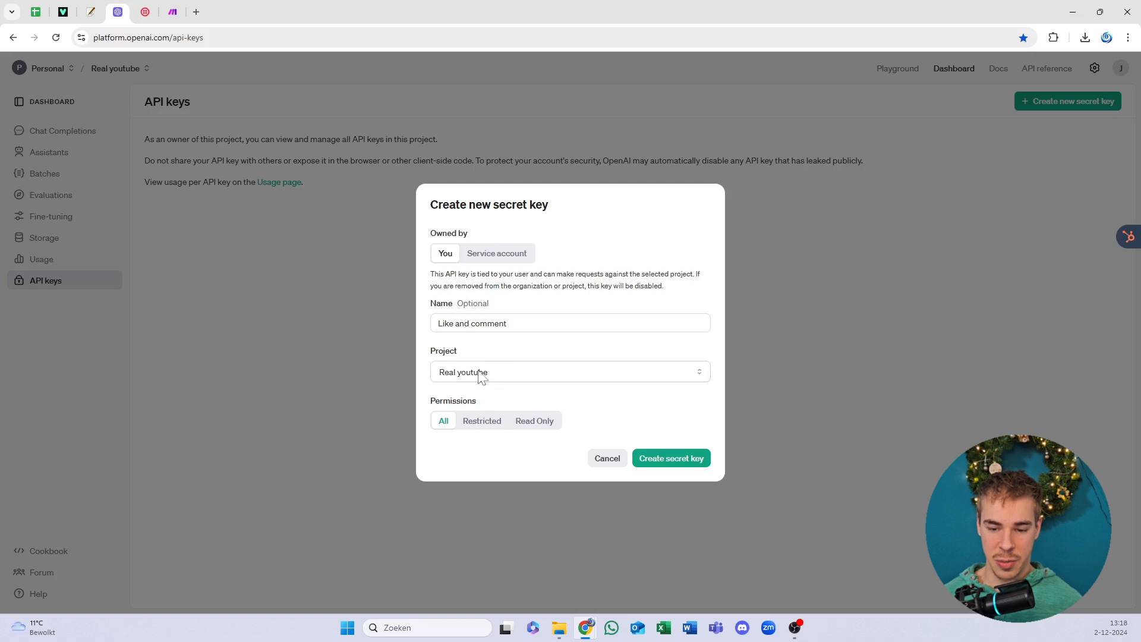
{"action": "left_click", "coordinate": [667, 461]}
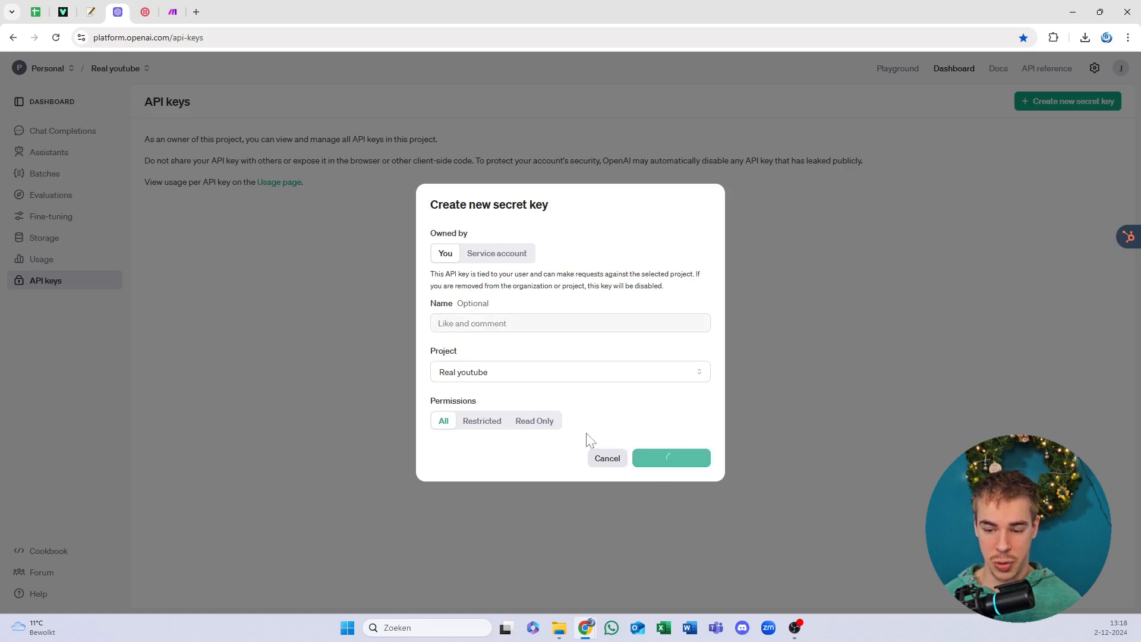
{"action": "left_click", "coordinate": [678, 330]}
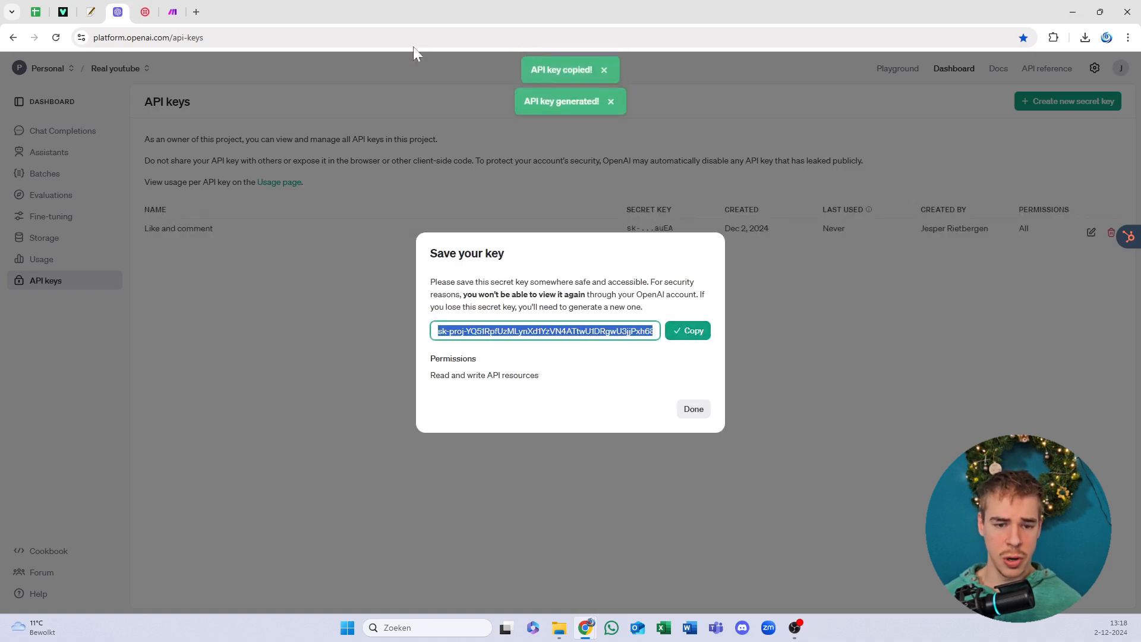
{"action": "left_click", "coordinate": [172, 11]}
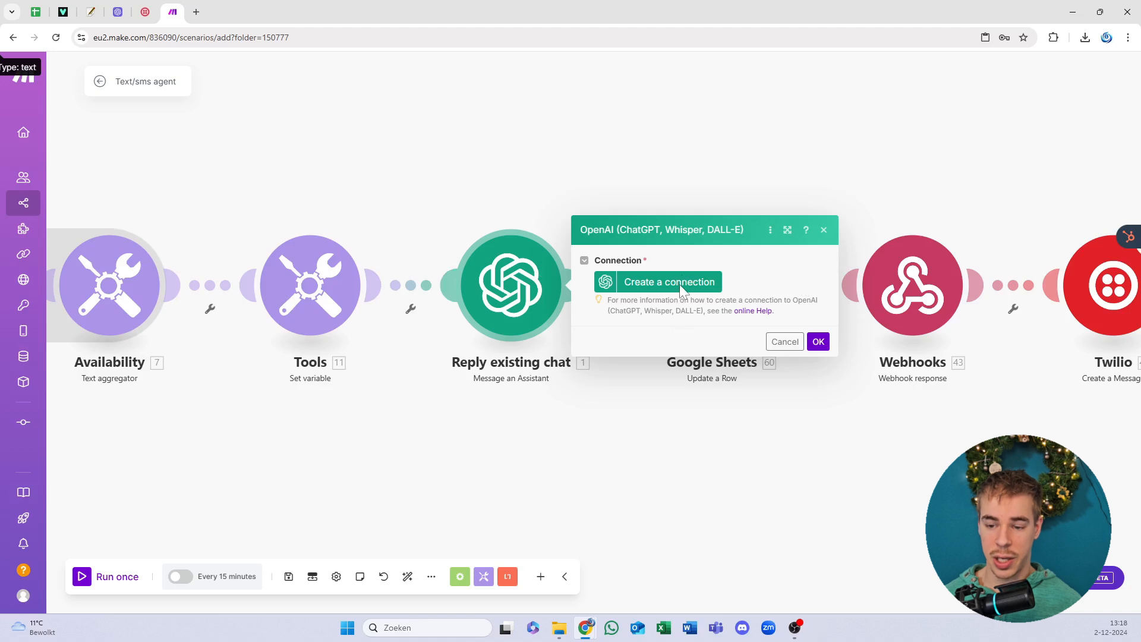
Step: Create My OpenAI connection in Make from the pasted API key
{"action": "left_click", "coordinate": [703, 285]}
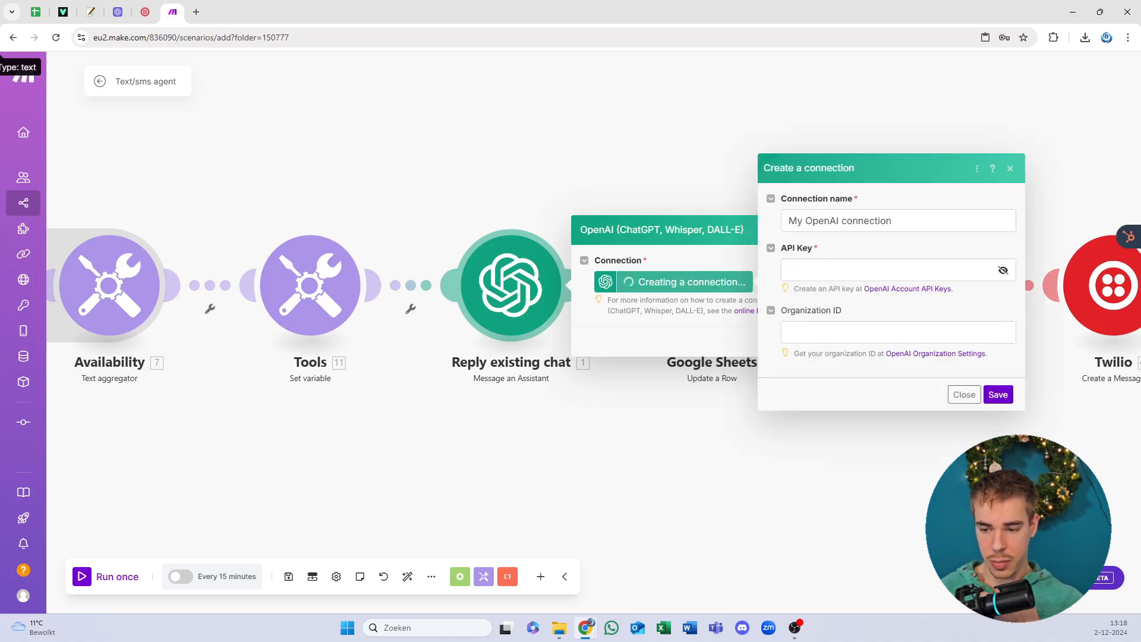
{"action": "left_click", "coordinate": [879, 264]}
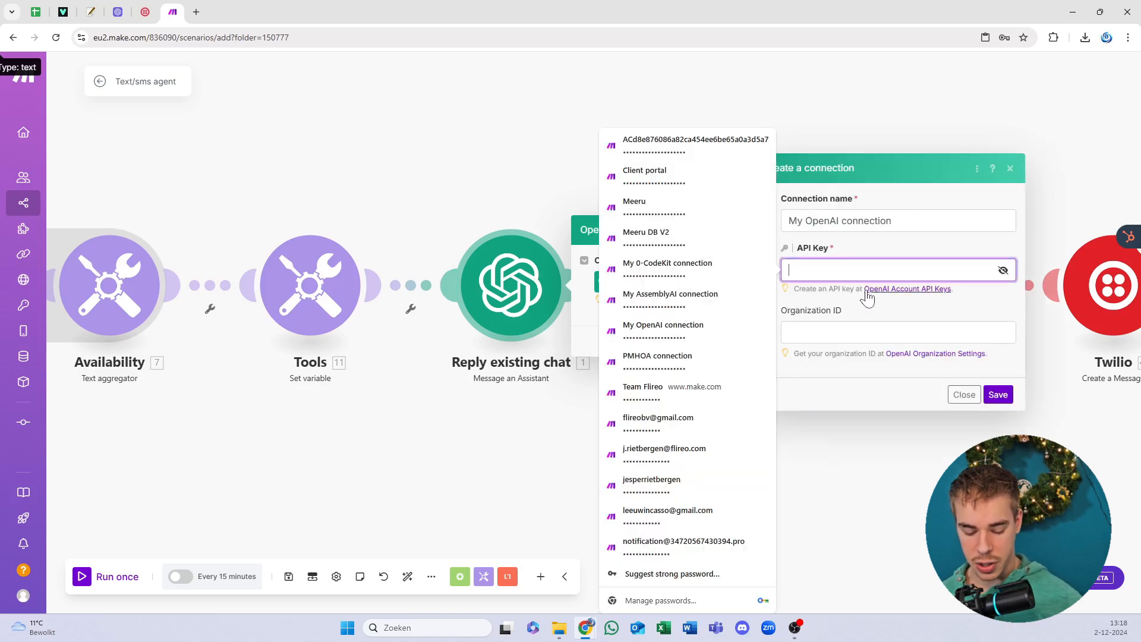
{"action": "key", "text": "ctrl+v"}
{"action": "key", "text": "Tab"}
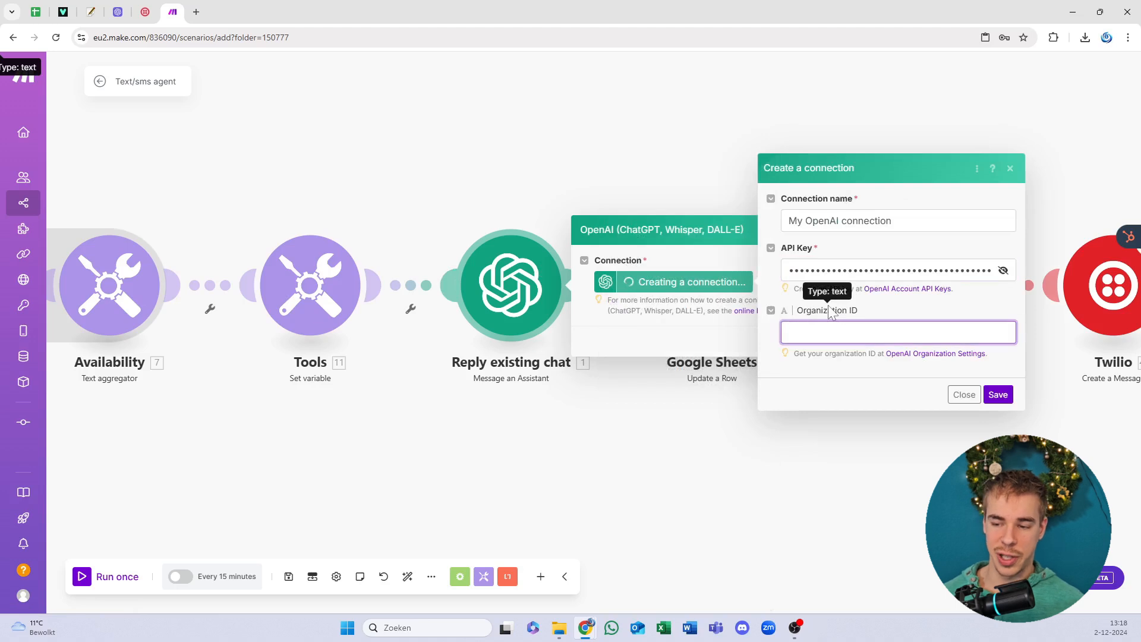
{"action": "left_click", "coordinate": [1008, 403]}
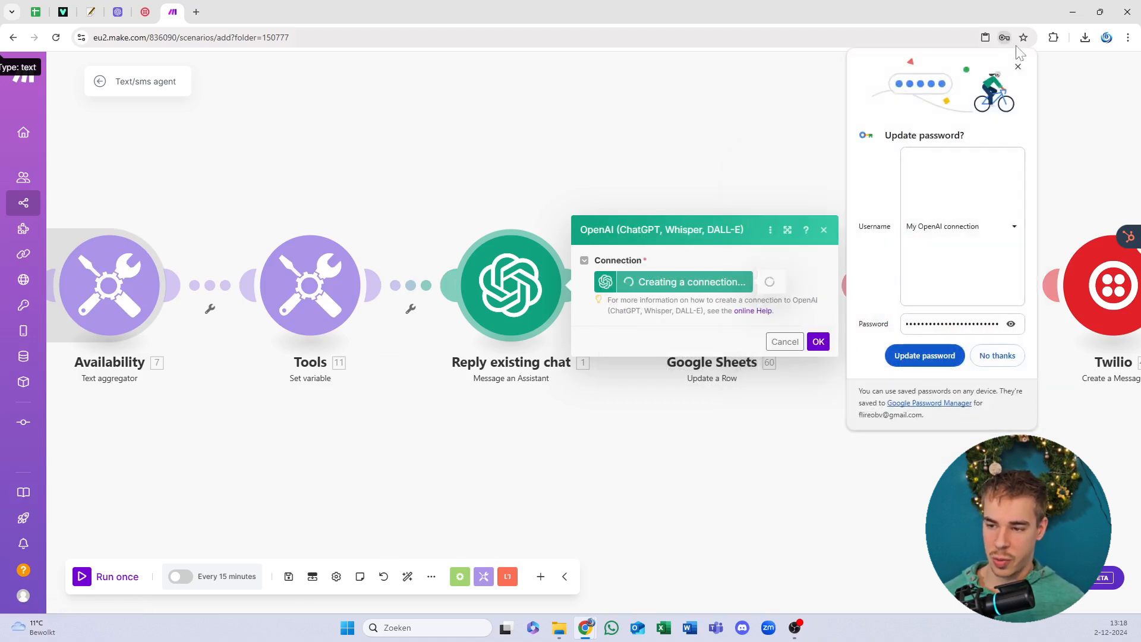
{"action": "left_click", "coordinate": [1018, 67]}
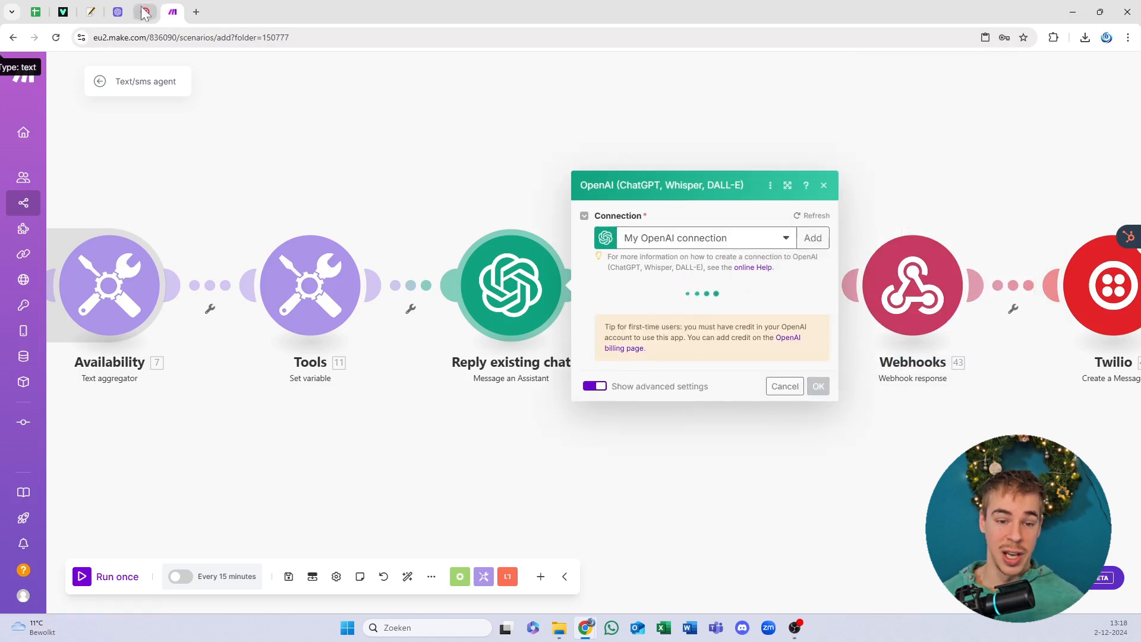
{"action": "left_click", "coordinate": [117, 12]}
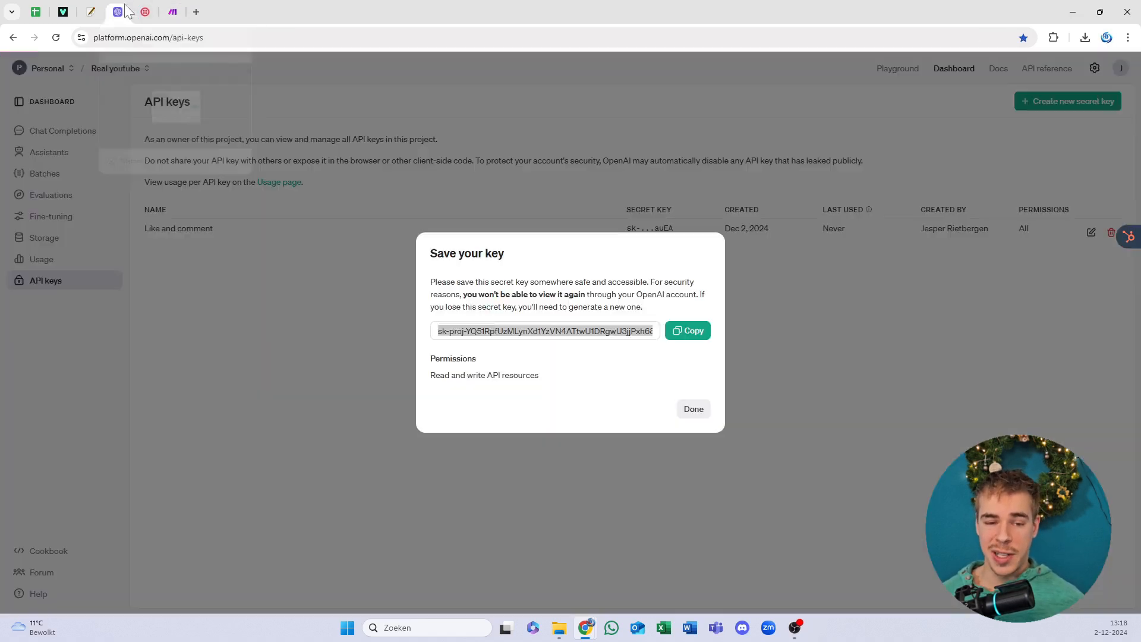
Step: Dismiss the key notice and view the 'Smart AI agent with text ability' assistant
{"action": "left_click", "coordinate": [702, 413]}
{"action": "left_click", "coordinate": [79, 159]}
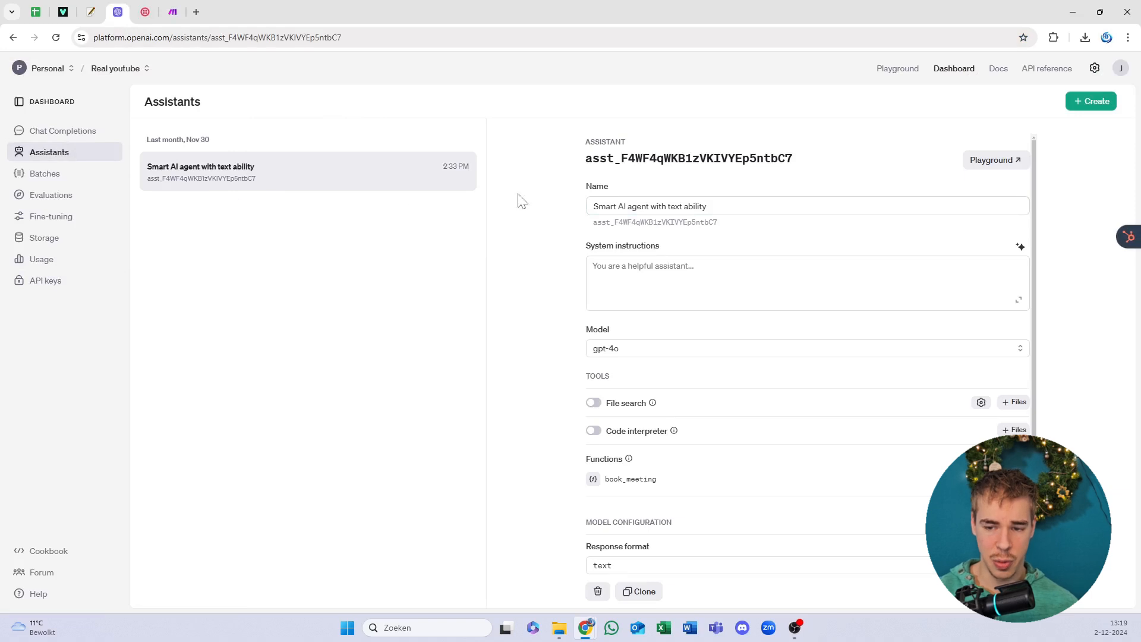
{"action": "left_click_drag", "start_coordinate": [735, 157], "coordinate": [632, 170]}
{"action": "left_click", "coordinate": [633, 171]}
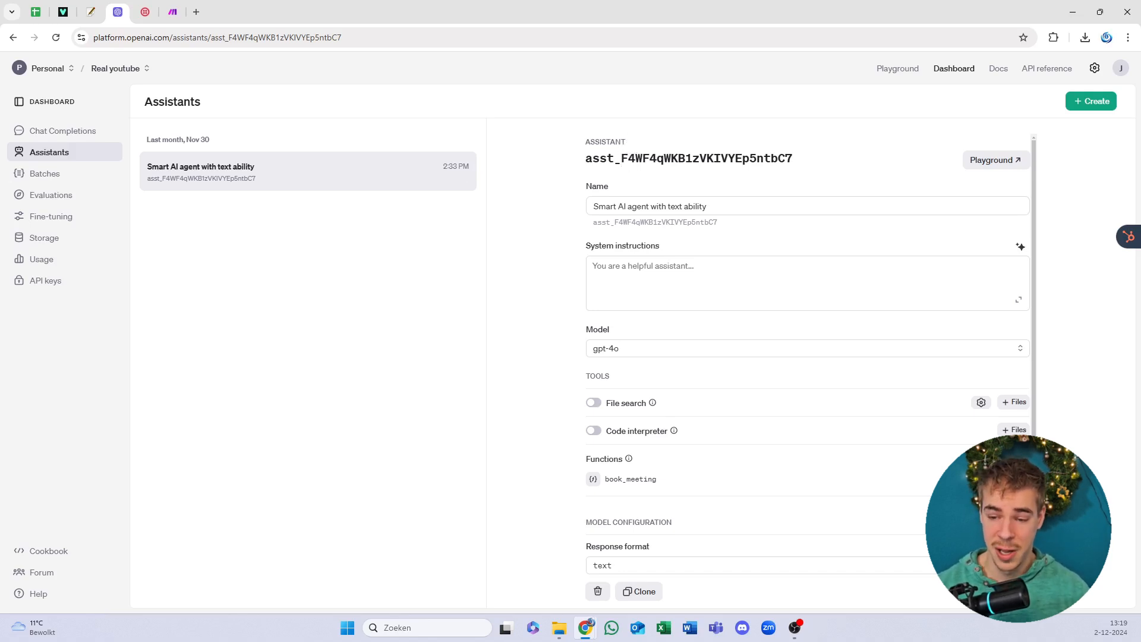
{"action": "scroll", "coordinate": [667, 205], "scroll_direction": "down", "scroll_amount": 1}
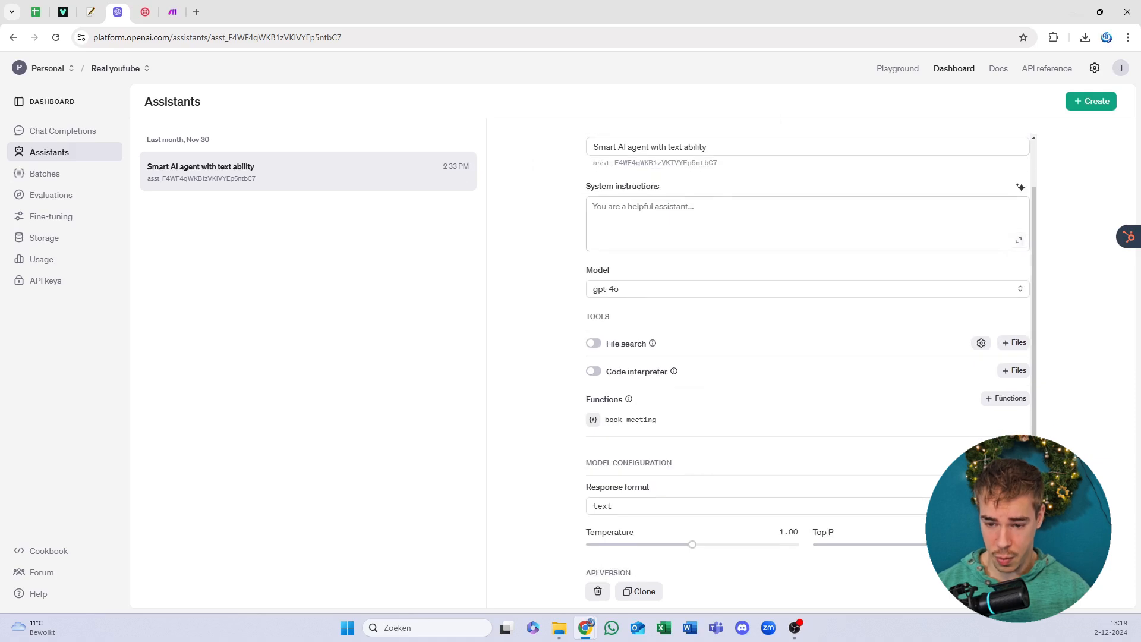
Step: Create a new assistant named 'Smart AI', leaving its system instructions empty
{"action": "left_click", "coordinate": [1089, 103]}
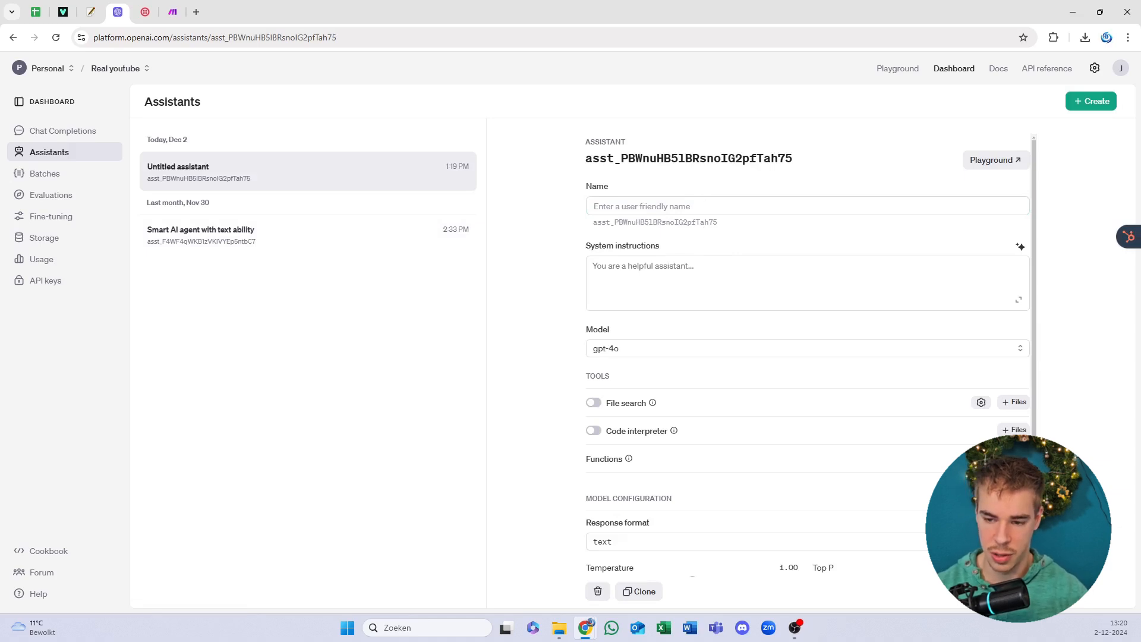
{"action": "left_click", "coordinate": [707, 208]}
{"action": "type", "text": "Smar"}
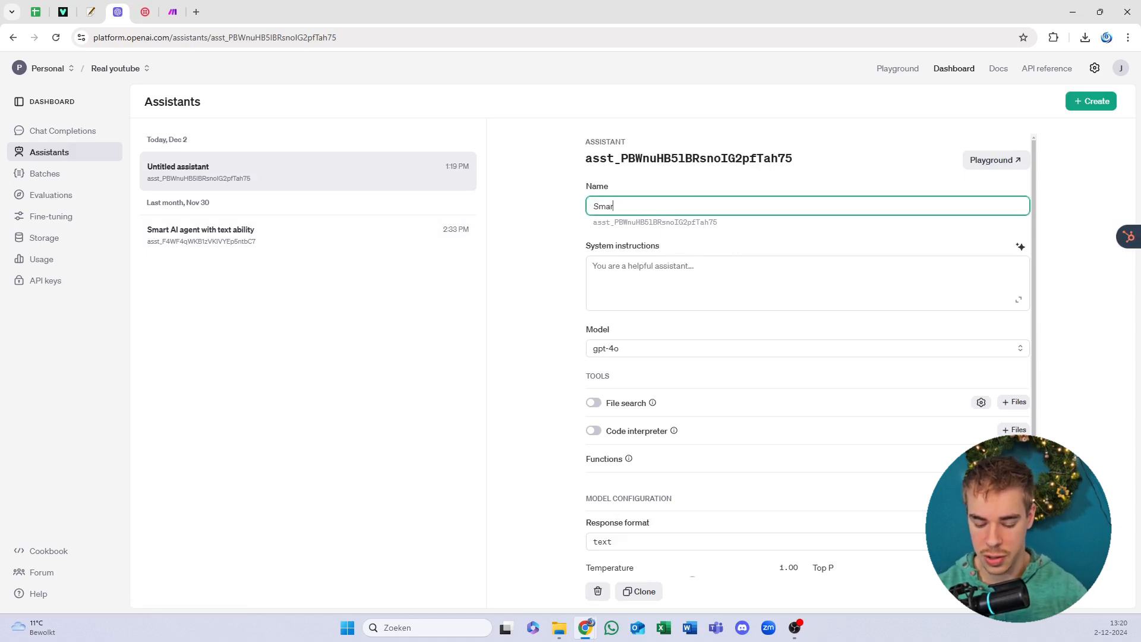
{"action": "type", "text": "t AI"}
{"action": "left_click", "coordinate": [701, 277]}
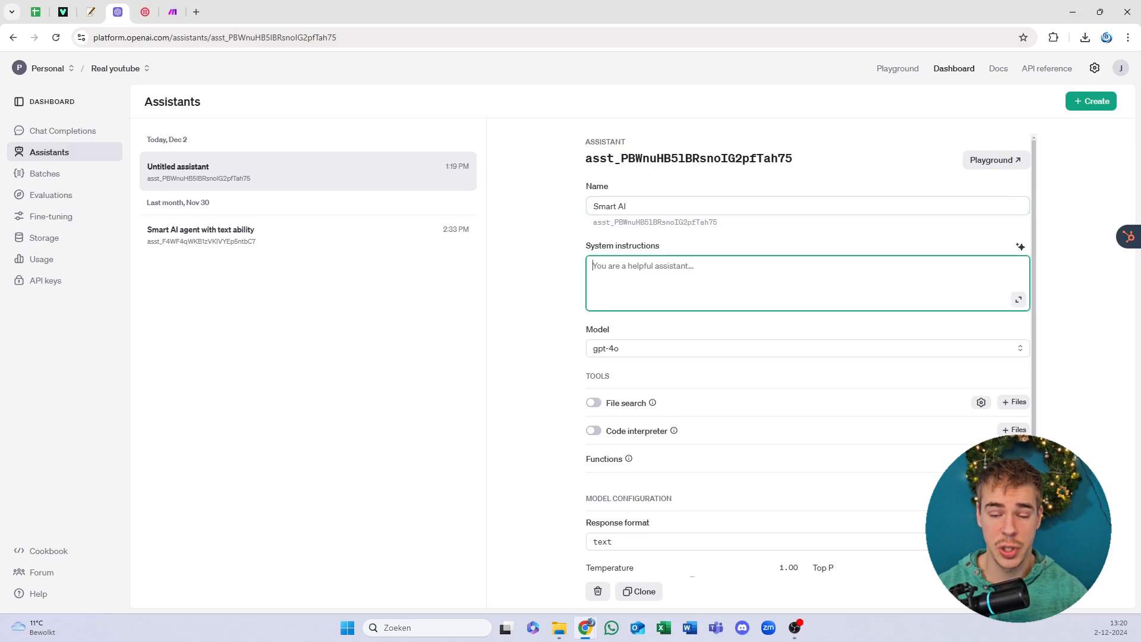
{"action": "left_click", "coordinate": [670, 240]}
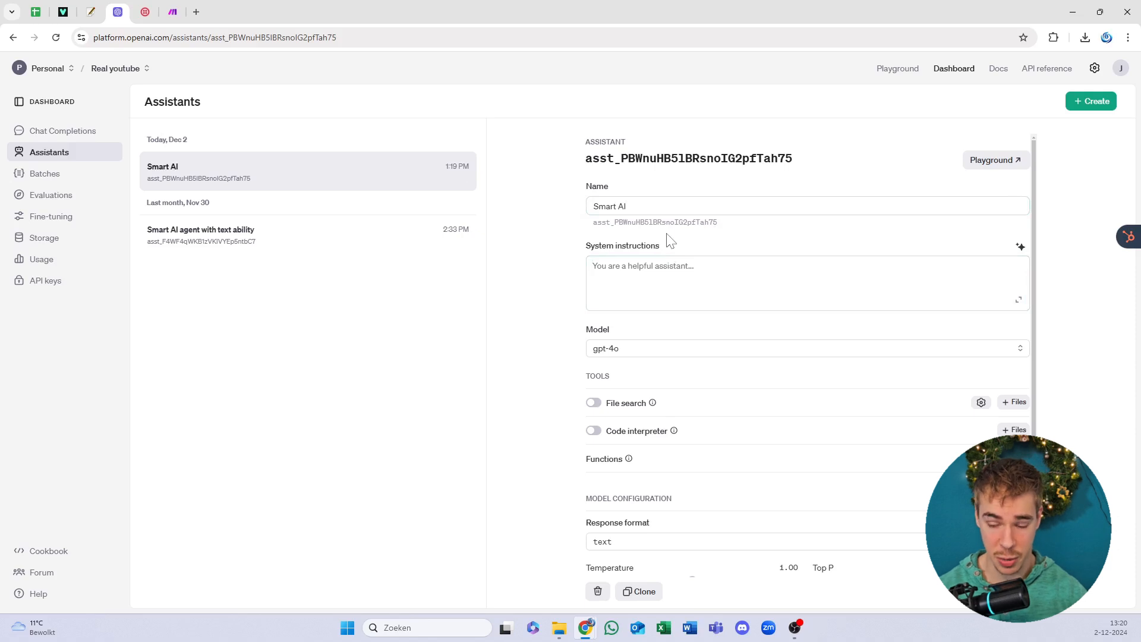
{"action": "left_click", "coordinate": [672, 273]}
{"action": "type", "text": "vhsdzgchjsdvcsdhc"}
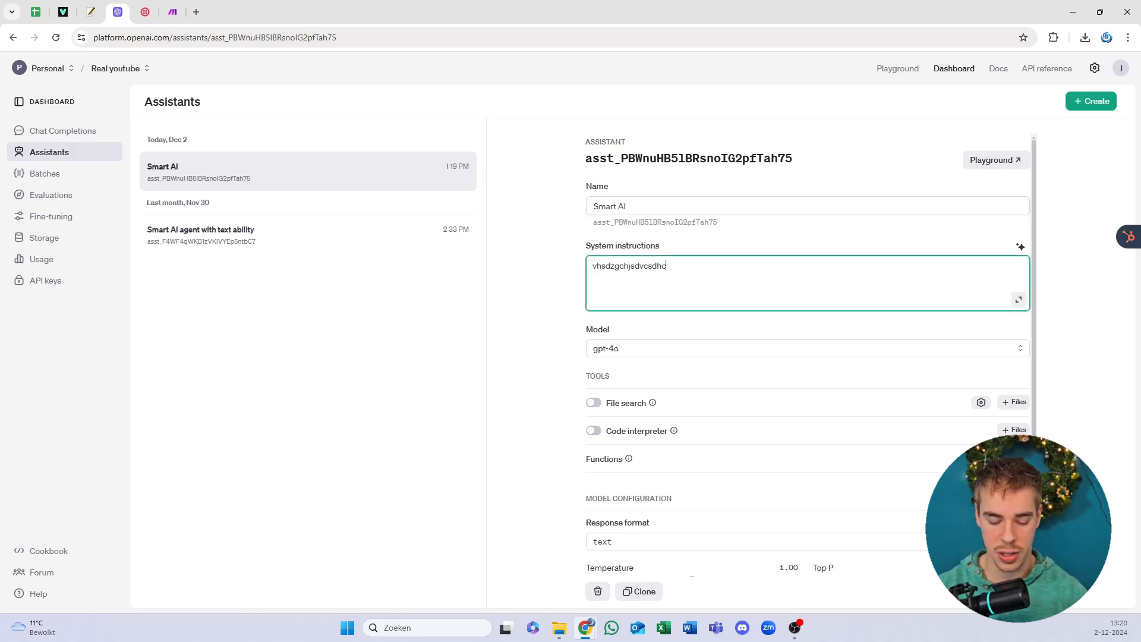
{"action": "key", "text": "ctrl+a"}
{"action": "key", "text": "BackSpace"}
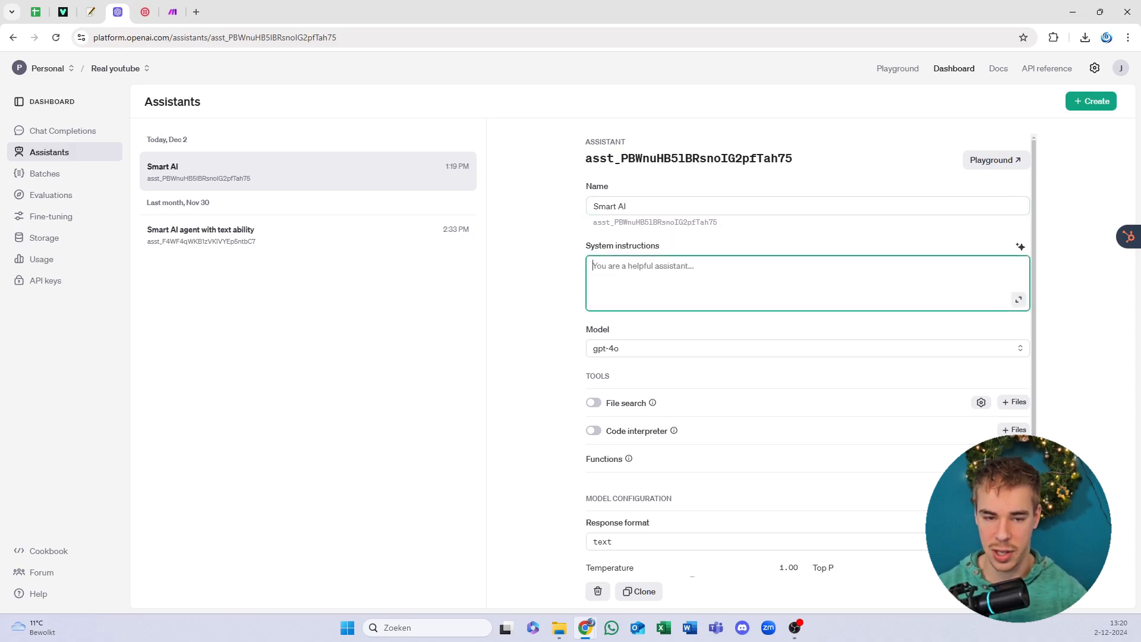
{"action": "left_click", "coordinate": [172, 12]}
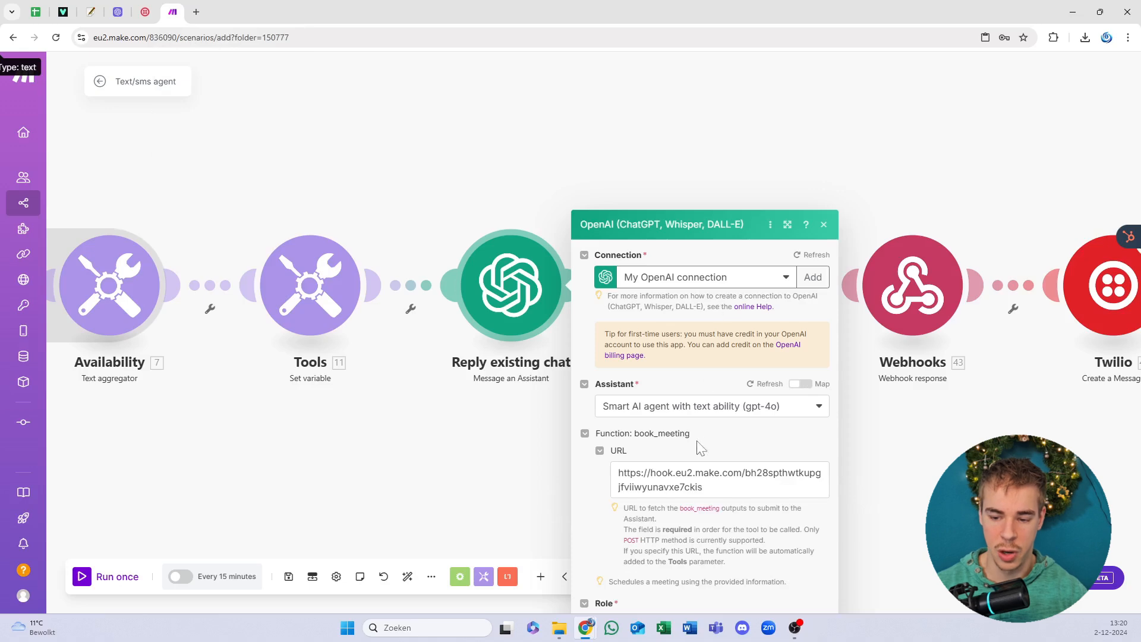
Step: Scroll the Make module settings, then bring back the Smart AI assistant page
{"action": "scroll", "coordinate": [695, 404], "scroll_direction": "down", "scroll_amount": 1}
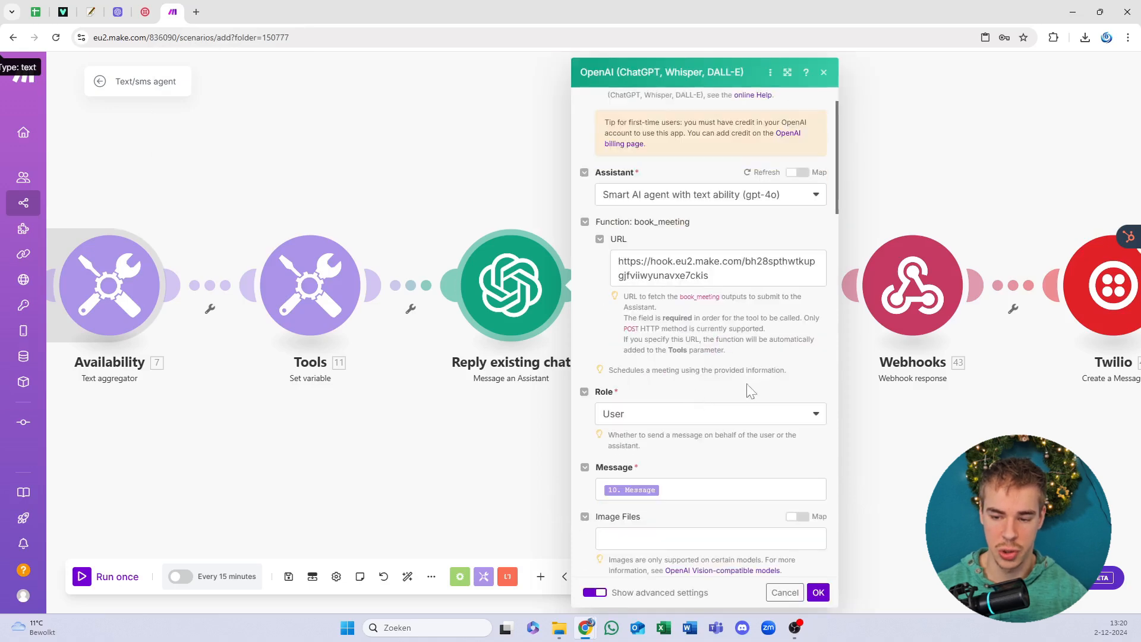
{"action": "scroll", "coordinate": [751, 391], "scroll_direction": "down", "scroll_amount": 2}
{"action": "scroll", "coordinate": [705, 333], "scroll_direction": "down", "scroll_amount": 7}
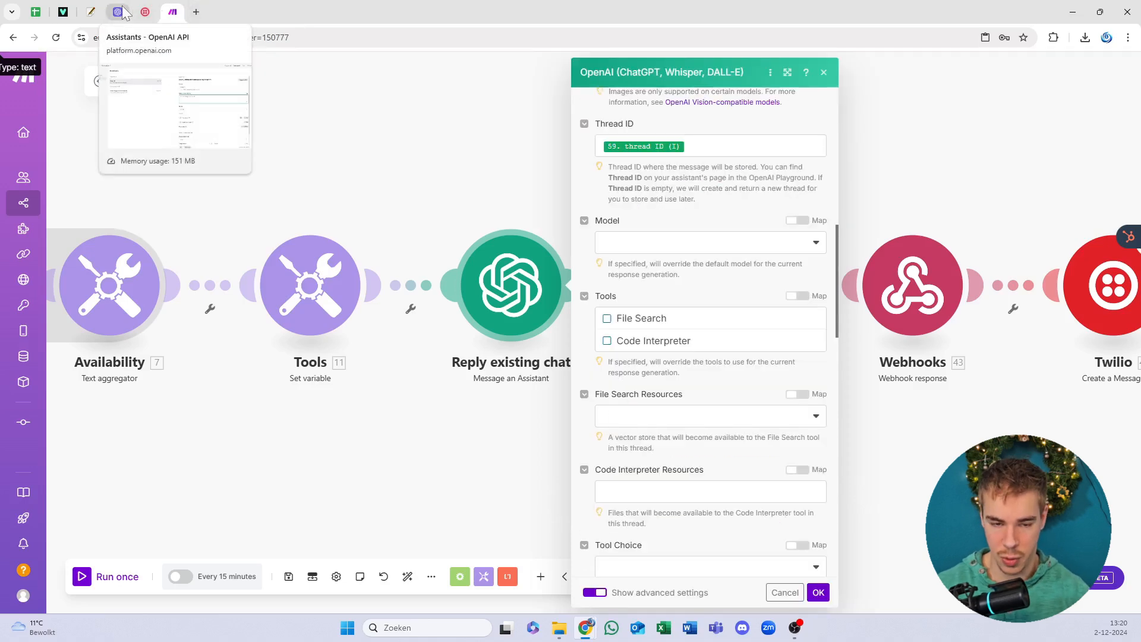
{"action": "left_click", "coordinate": [122, 13]}
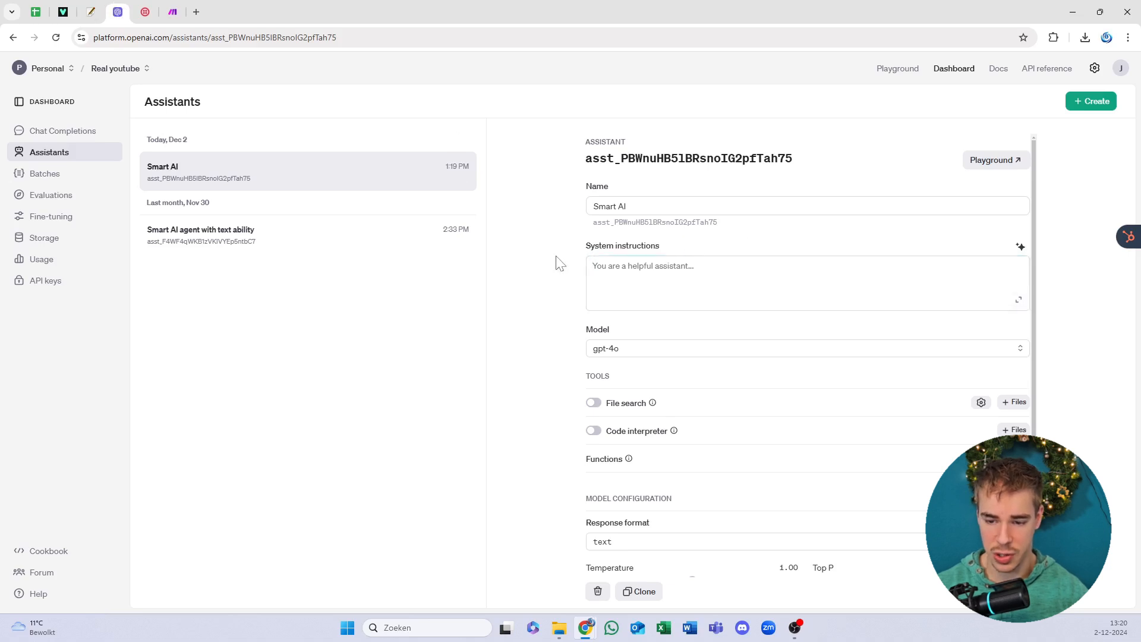
Step: Keep gpt-4o and add the book_meeting function JSON from the Openai Assistant function file
{"action": "left_click", "coordinate": [646, 353]}
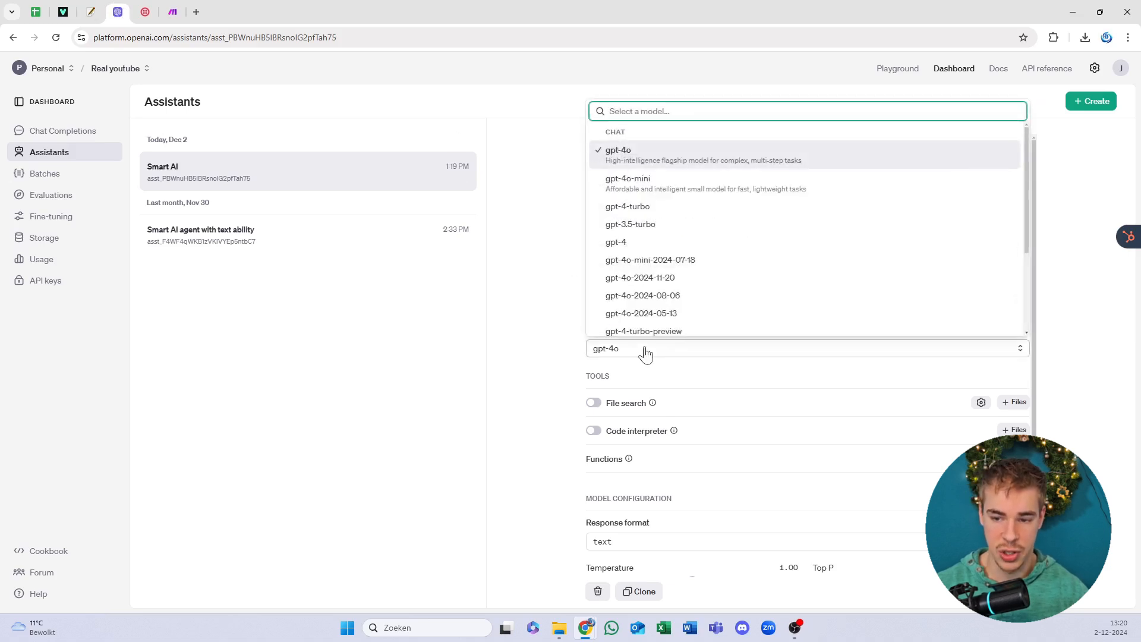
{"action": "left_click", "coordinate": [646, 352]}
{"action": "scroll", "coordinate": [636, 330], "scroll_direction": "down", "scroll_amount": 1}
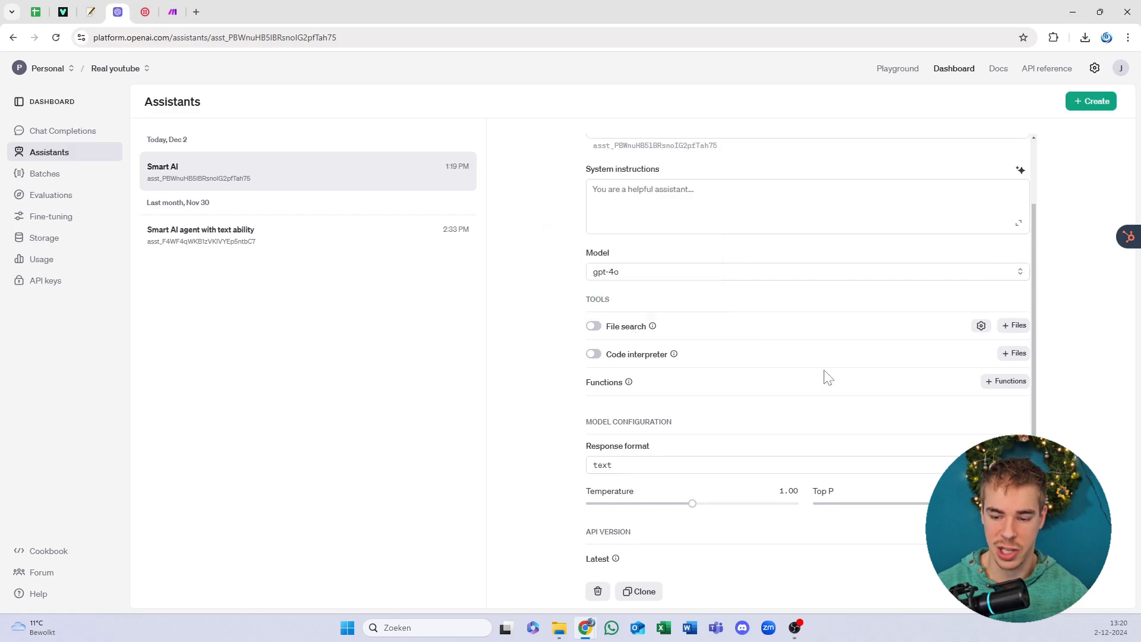
{"action": "left_click", "coordinate": [994, 382]}
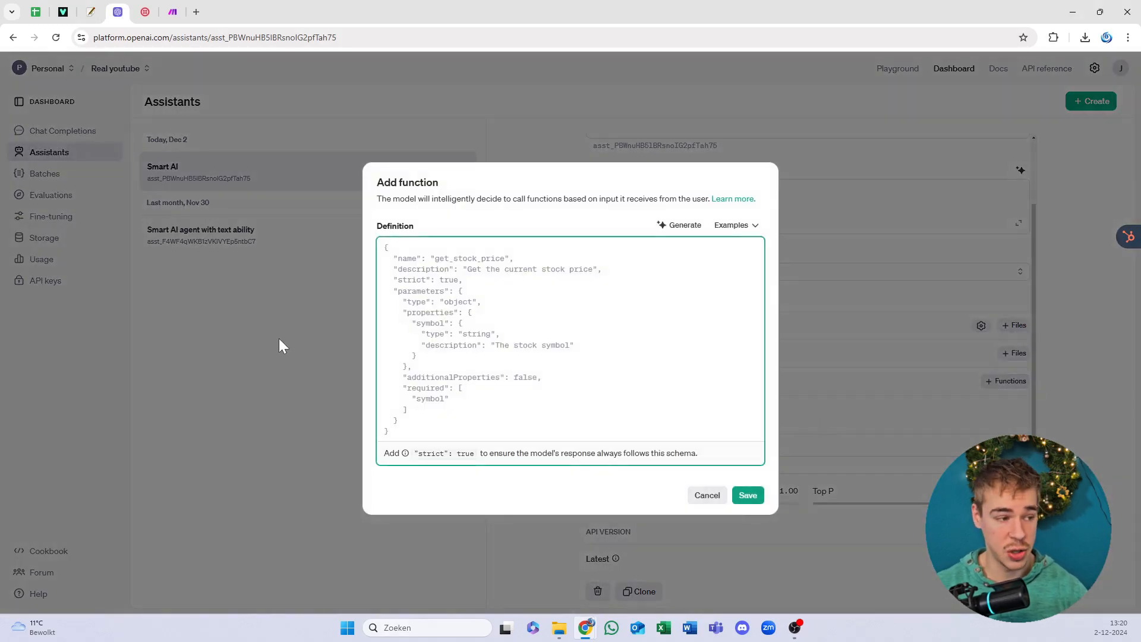
{"action": "left_click_drag", "start_coordinate": [0, 113], "coordinate": [446, 88]}
{"action": "double_click", "coordinate": [389, 230]}
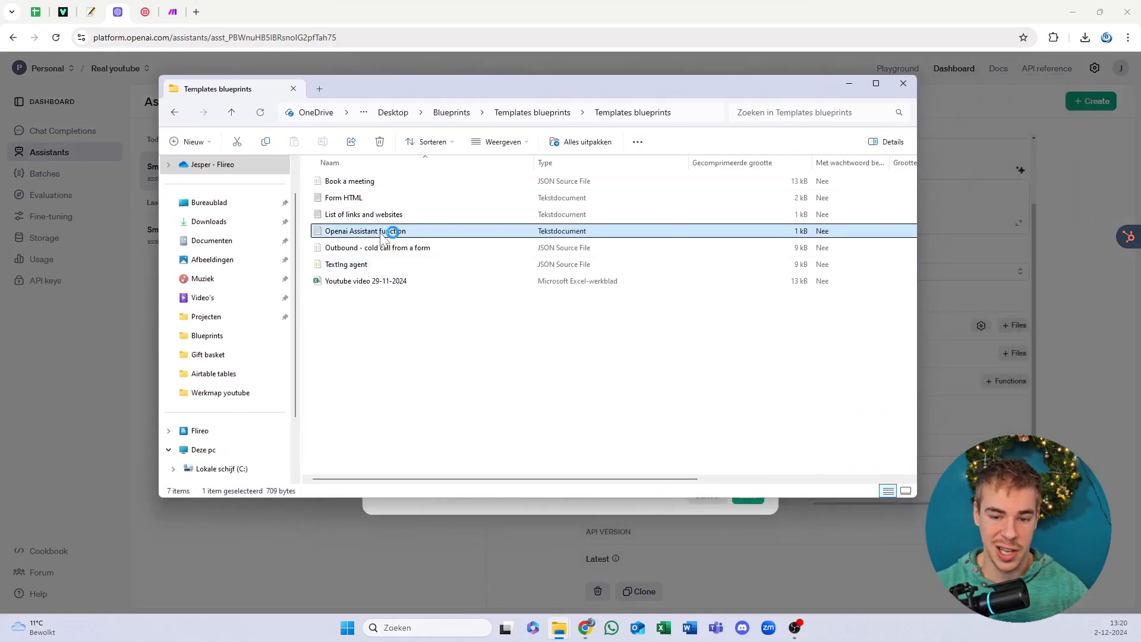
{"action": "left_click_drag", "start_coordinate": [538, 90], "coordinate": [0, 323]}
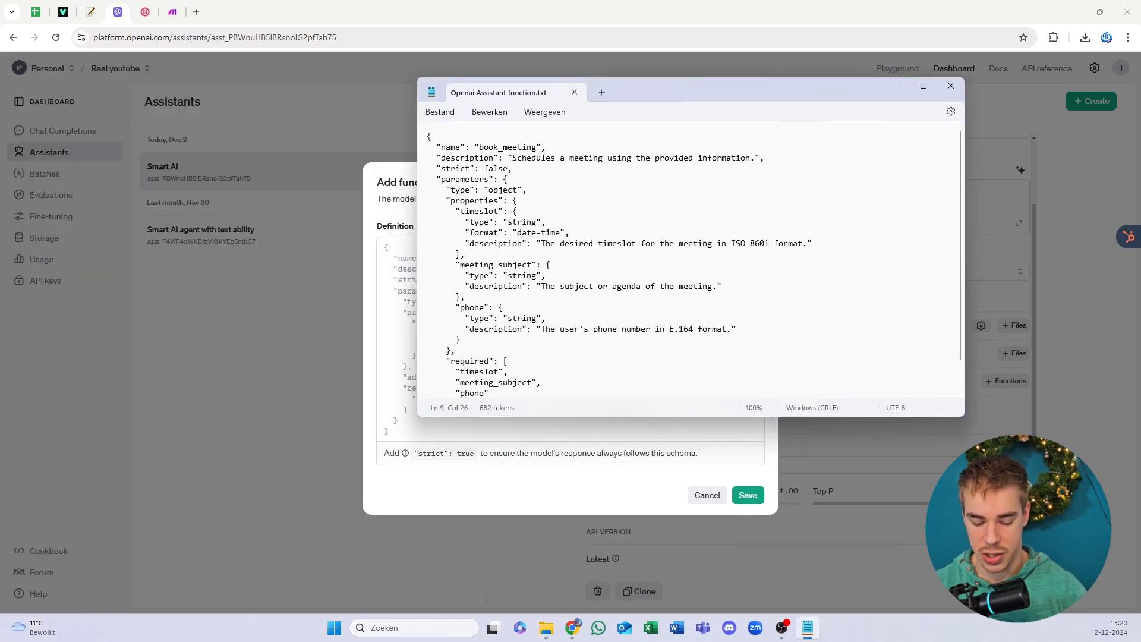
{"action": "key", "text": "ctrl+a"}
{"action": "key", "text": "ctrl+c"}
{"action": "left_click", "coordinate": [418, 353]}
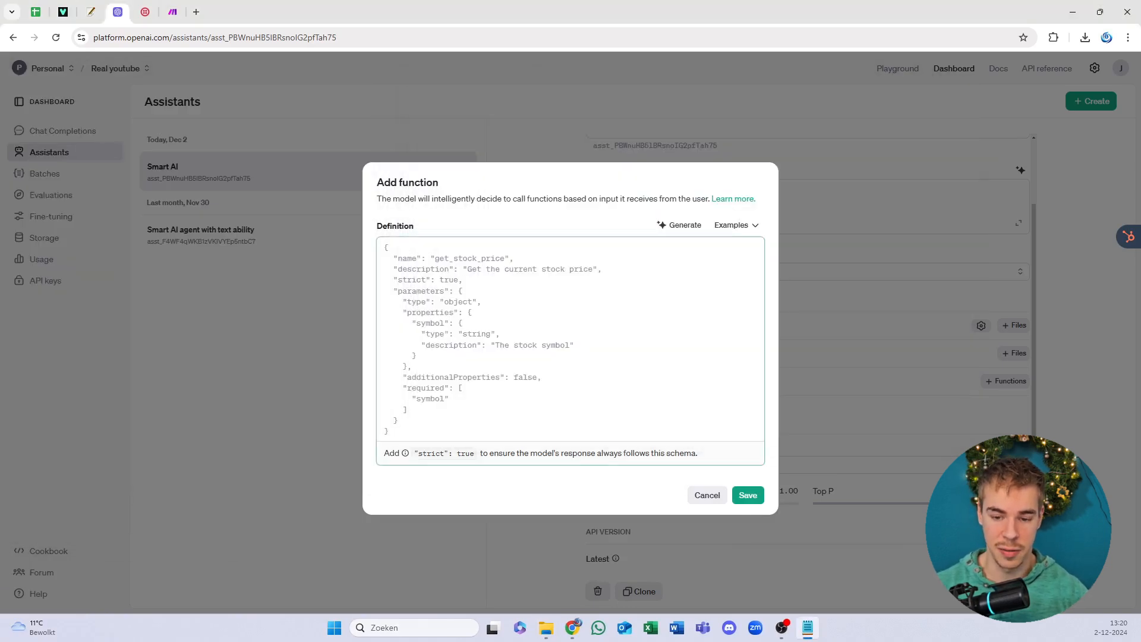
{"action": "key", "text": "ctrl+a"}
{"action": "key", "text": "ctrl+v"}
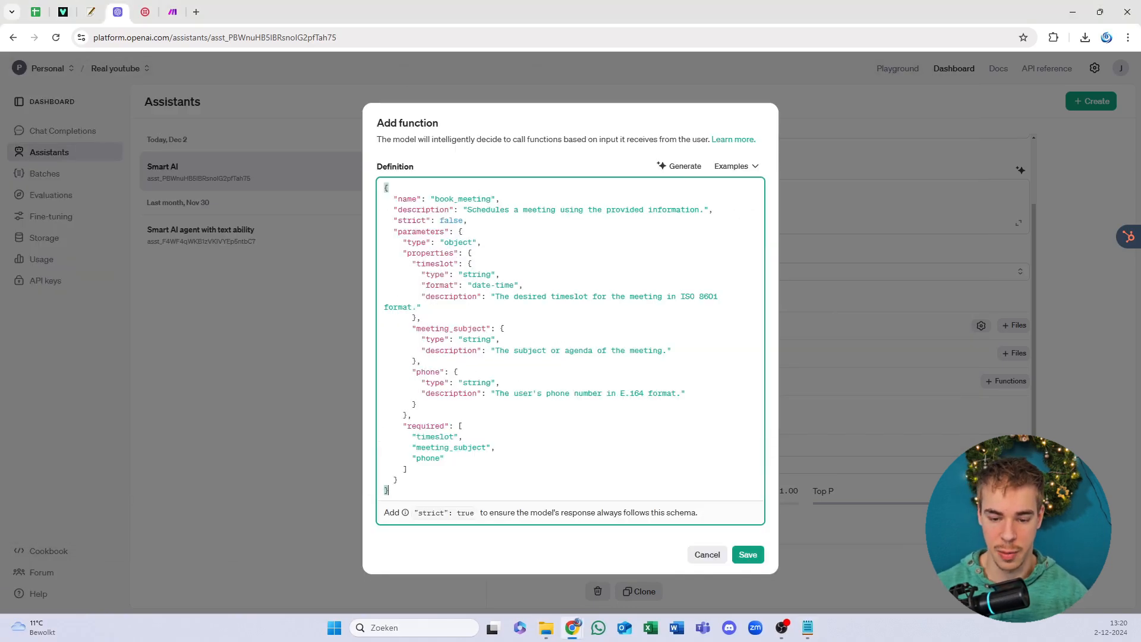
{"action": "left_click", "coordinate": [748, 555]}
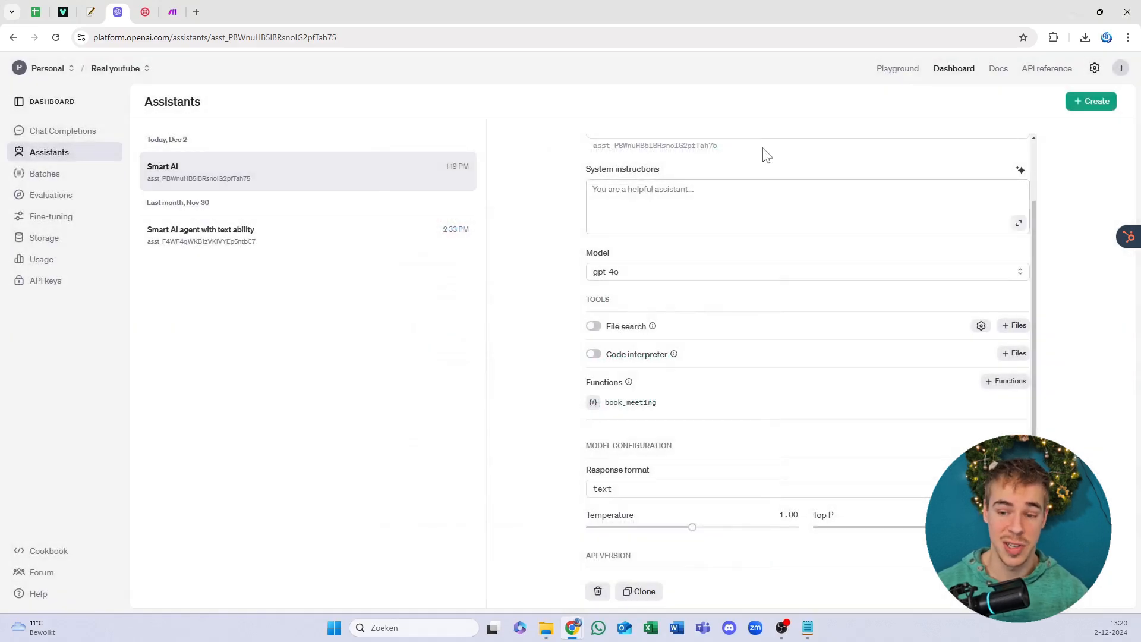
Step: Compare the Smart AI and Smart AI agent with text ability assistant IDs
{"action": "scroll", "coordinate": [716, 246], "scroll_direction": "up", "scroll_amount": 2}
{"action": "double_click", "coordinate": [702, 158]}
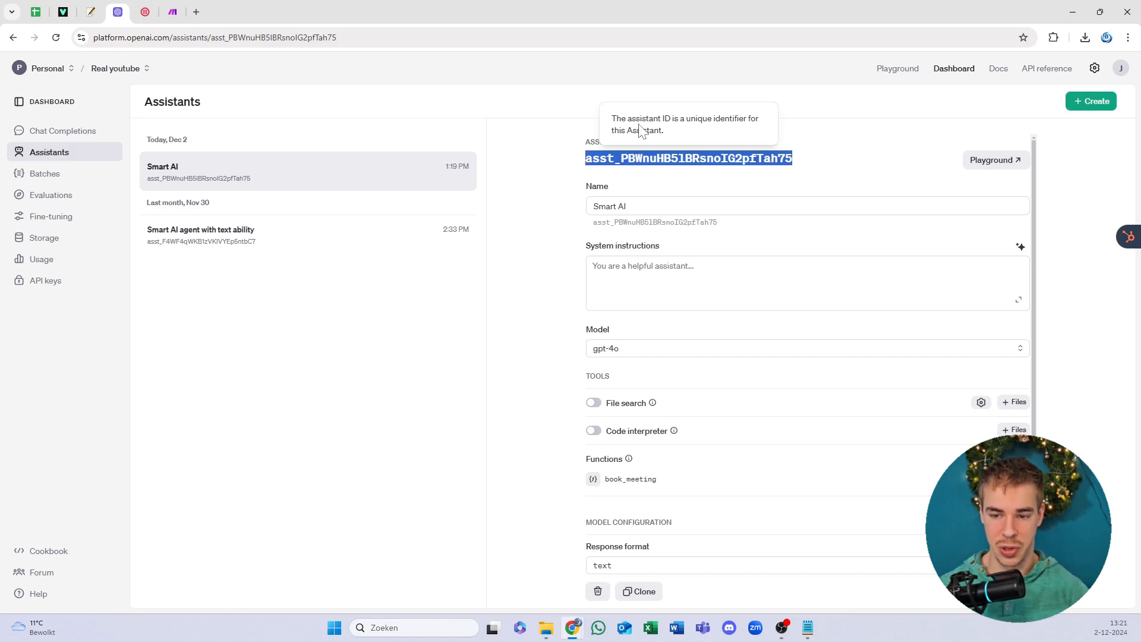
{"action": "left_click", "coordinate": [574, 113]}
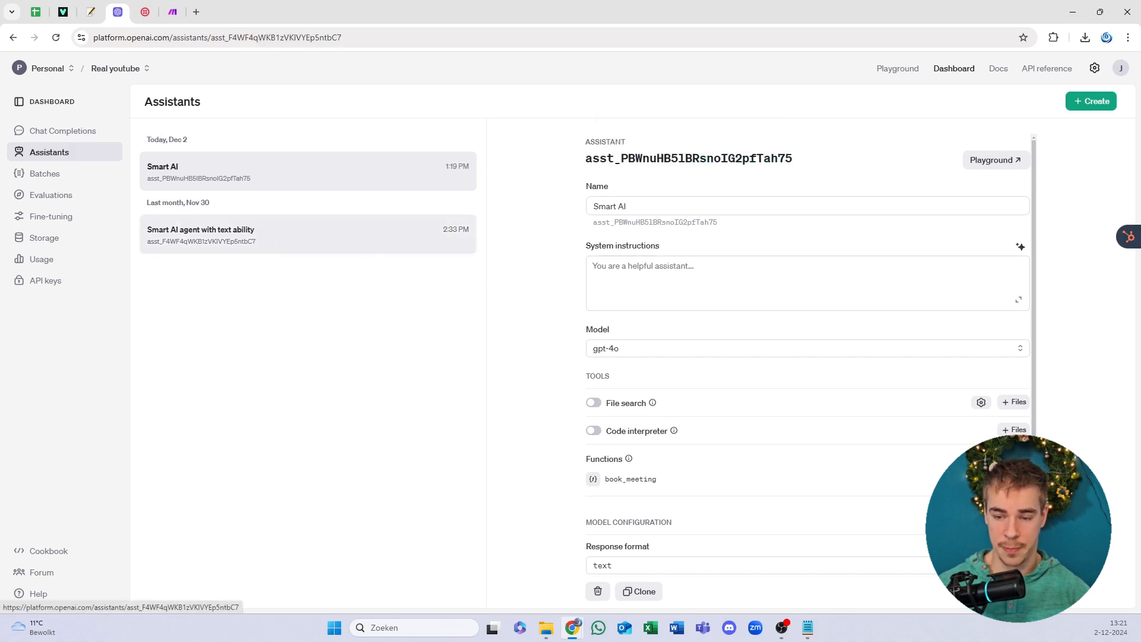
{"action": "left_click", "coordinate": [249, 234]}
{"action": "double_click", "coordinate": [689, 158]}
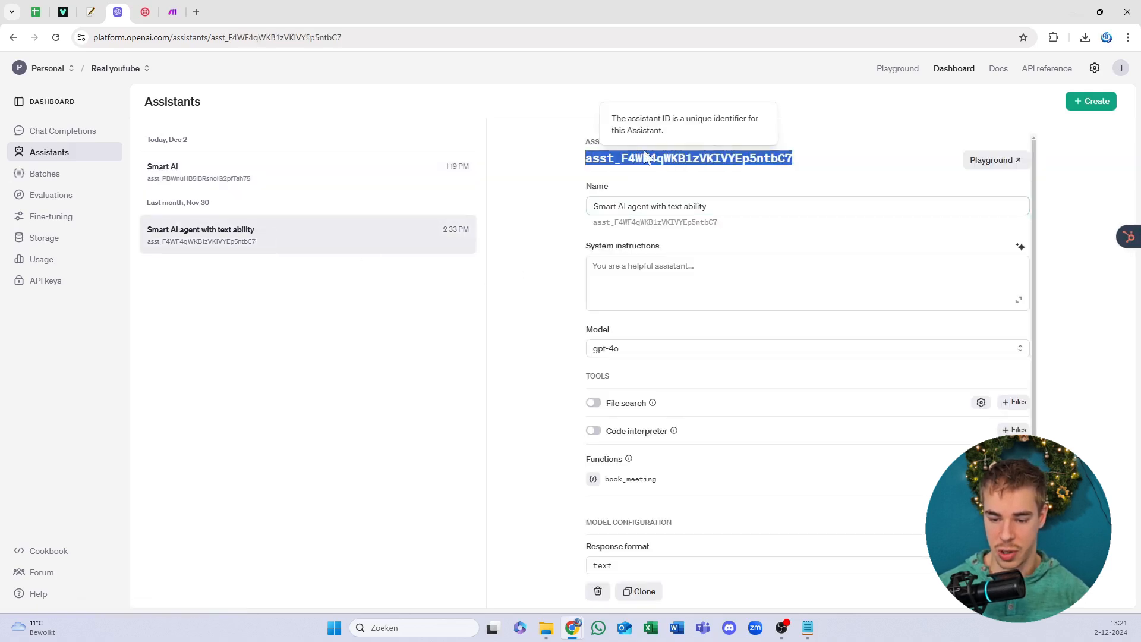
{"action": "left_click", "coordinate": [236, 180]}
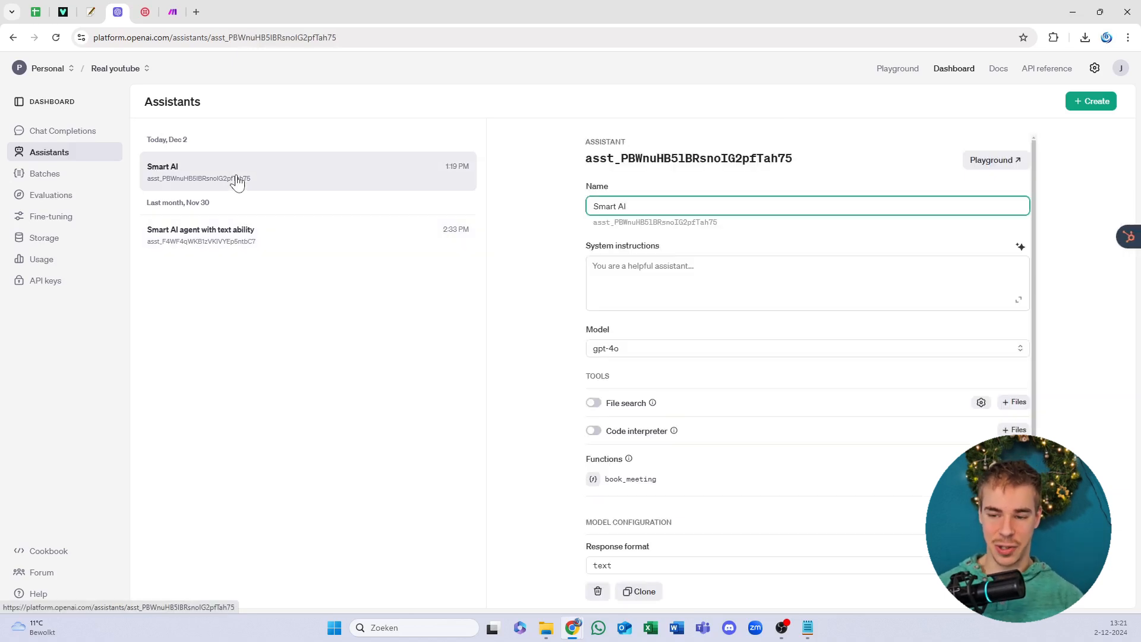
{"action": "double_click", "coordinate": [689, 158]}
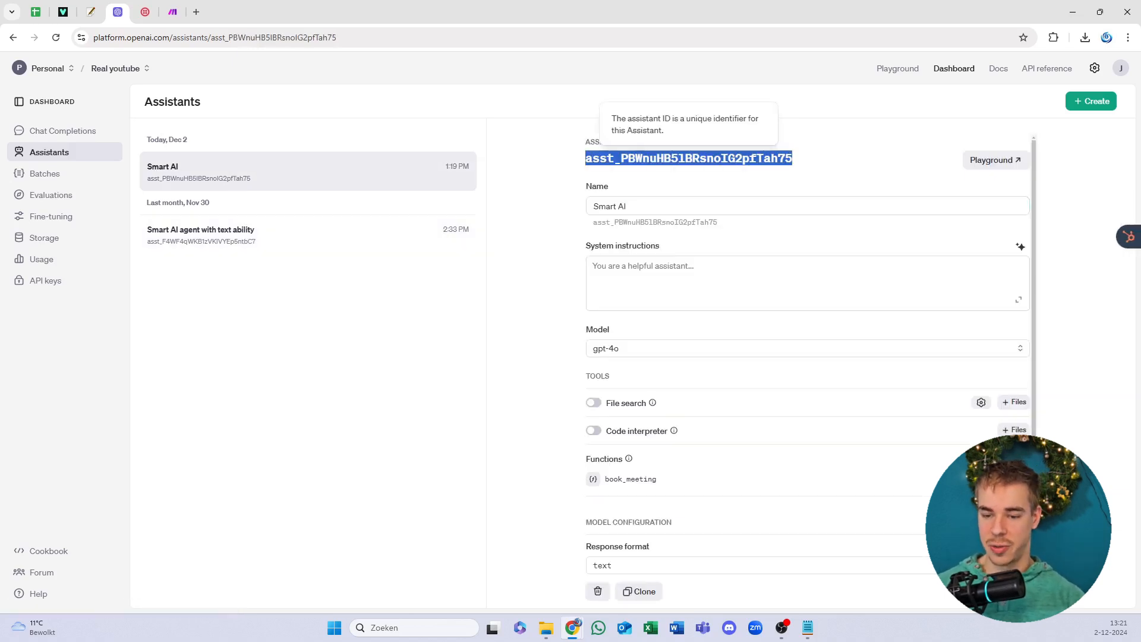
{"action": "left_click", "coordinate": [594, 156]}
{"action": "double_click", "coordinate": [594, 155]}
{"action": "left_click", "coordinate": [575, 169]}
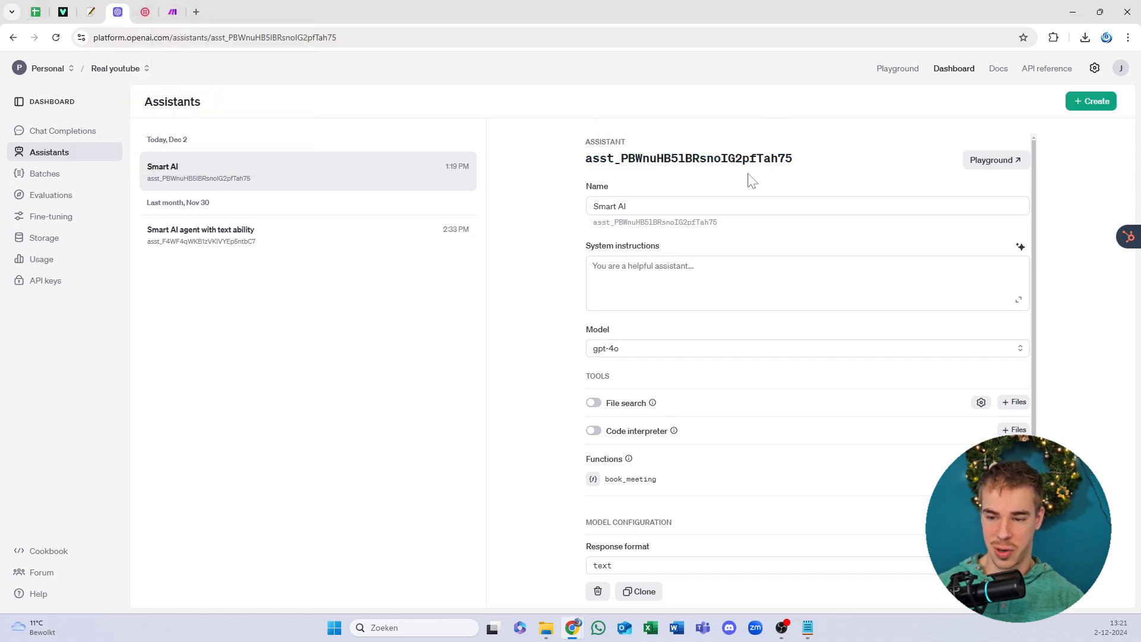
{"action": "left_click_drag", "start_coordinate": [746, 172], "coordinate": [639, 173]}
{"action": "left_click", "coordinate": [638, 173]}
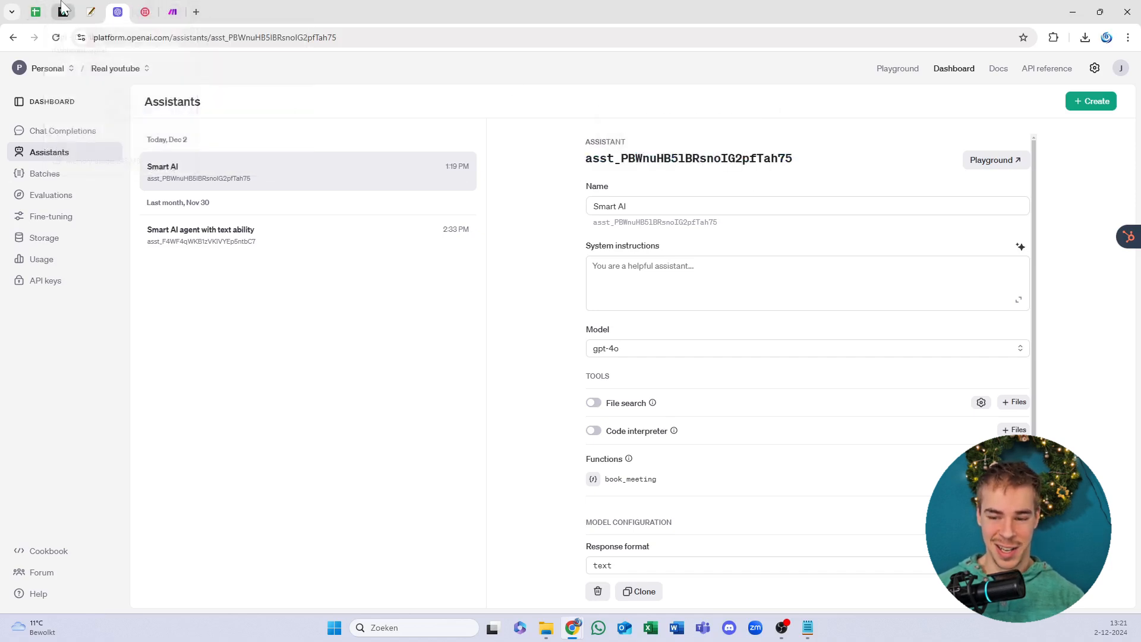
{"action": "left_click", "coordinate": [63, 12]}
Step: Select the Smart AI (gpt-4o) assistant in the Reply existing chat module
{"action": "left_click", "coordinate": [172, 12]}
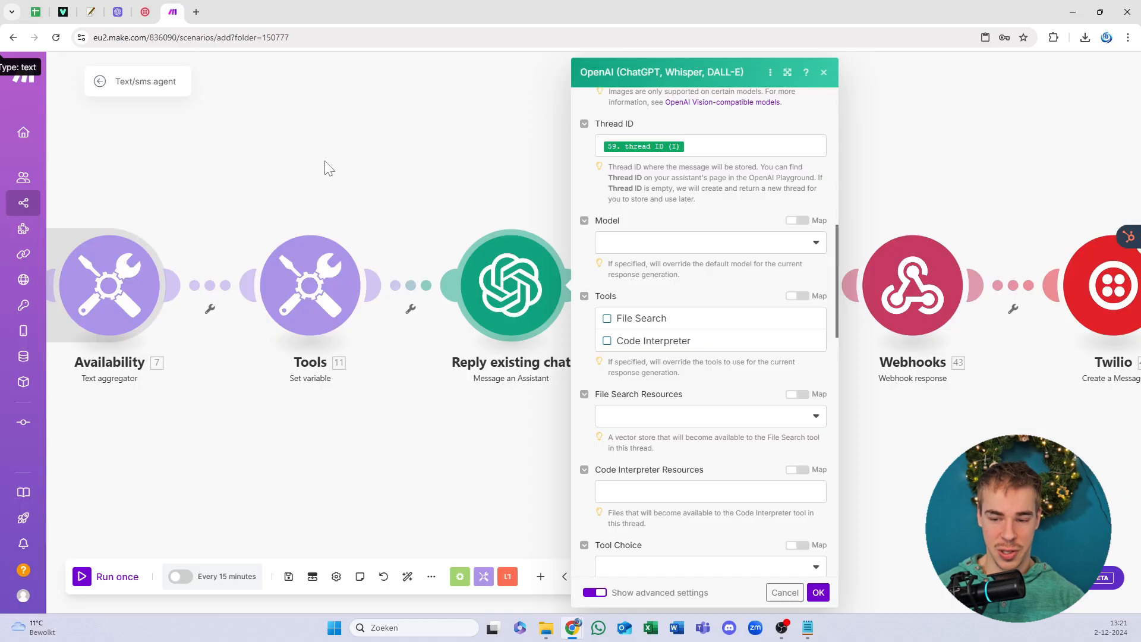
{"action": "scroll", "coordinate": [670, 194], "scroll_direction": "up", "scroll_amount": 10}
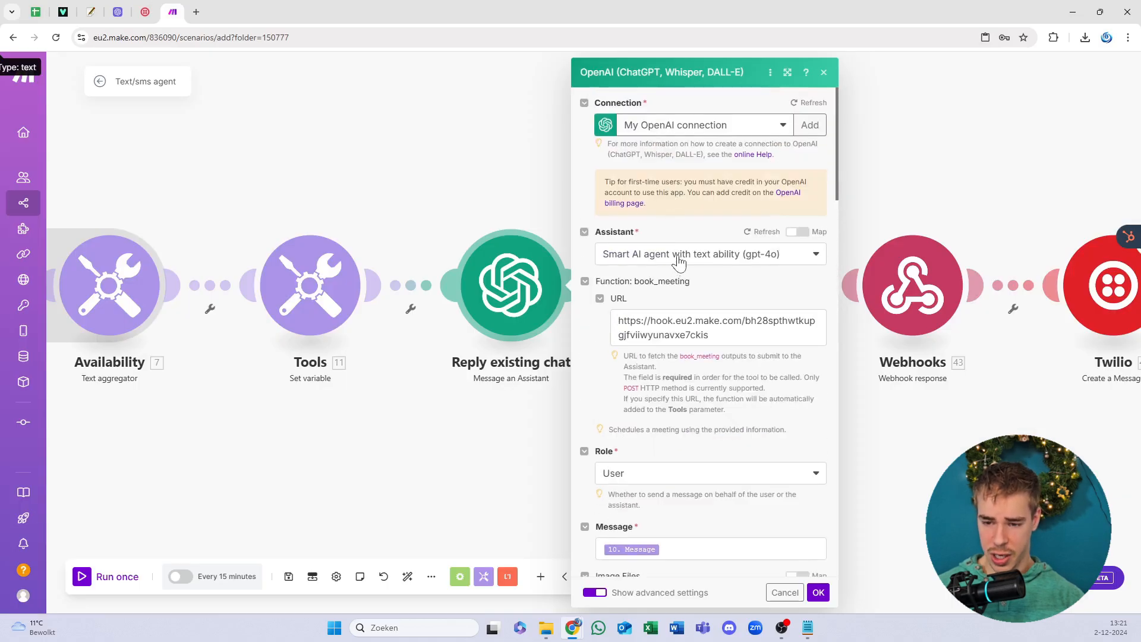
{"action": "left_click", "coordinate": [679, 257]}
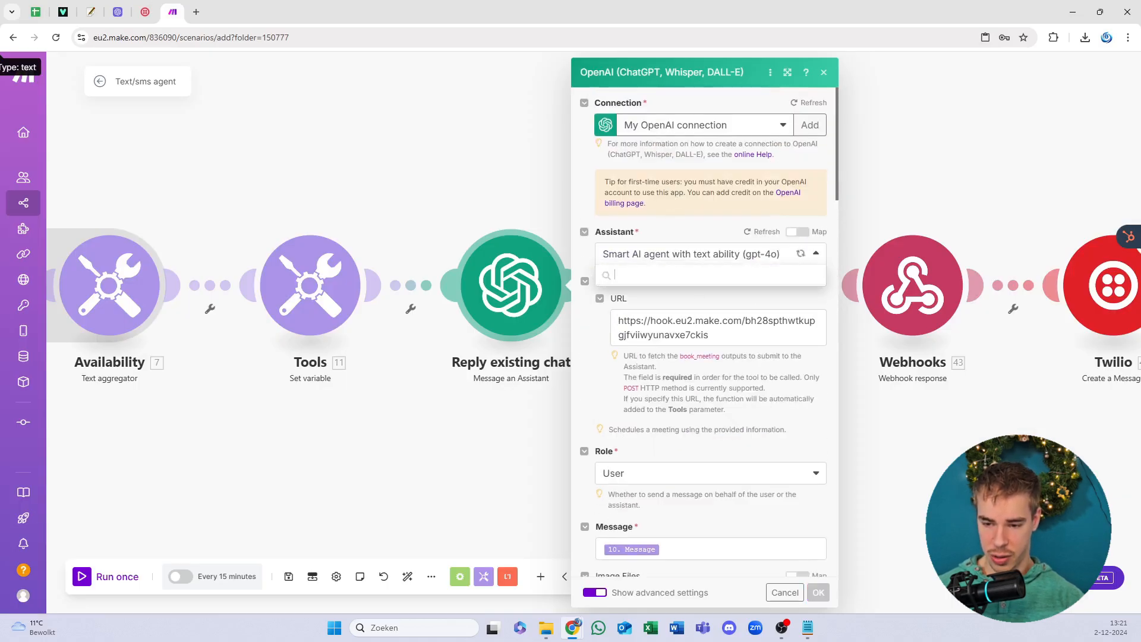
{"action": "left_click", "coordinate": [666, 296]}
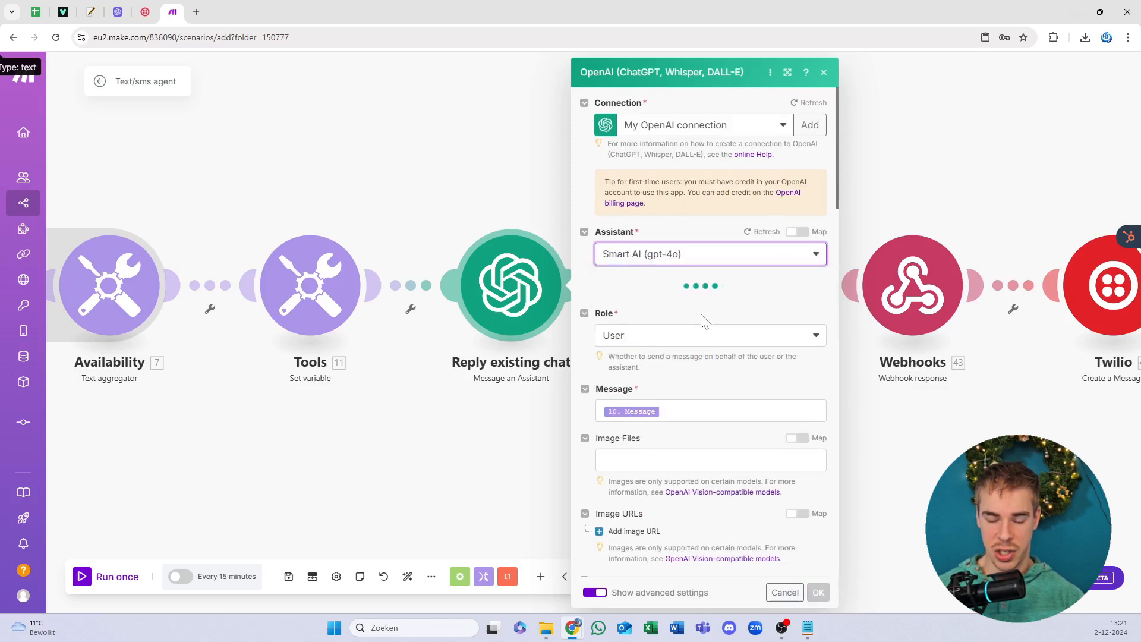
Step: Clear the book_meeting URL, check the Message mapping, and confirm the module settings
{"action": "triple_click", "coordinate": [704, 324]}
{"action": "key", "text": "BackSpace"}
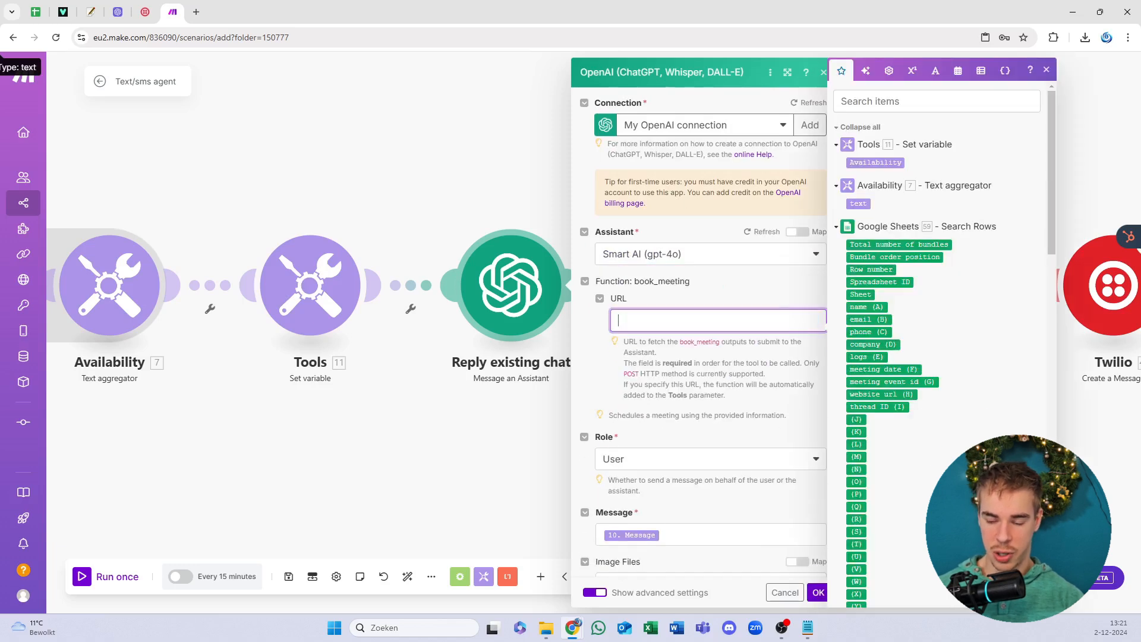
{"action": "left_click", "coordinate": [765, 406]}
{"action": "scroll", "coordinate": [768, 416], "scroll_direction": "down", "scroll_amount": 3}
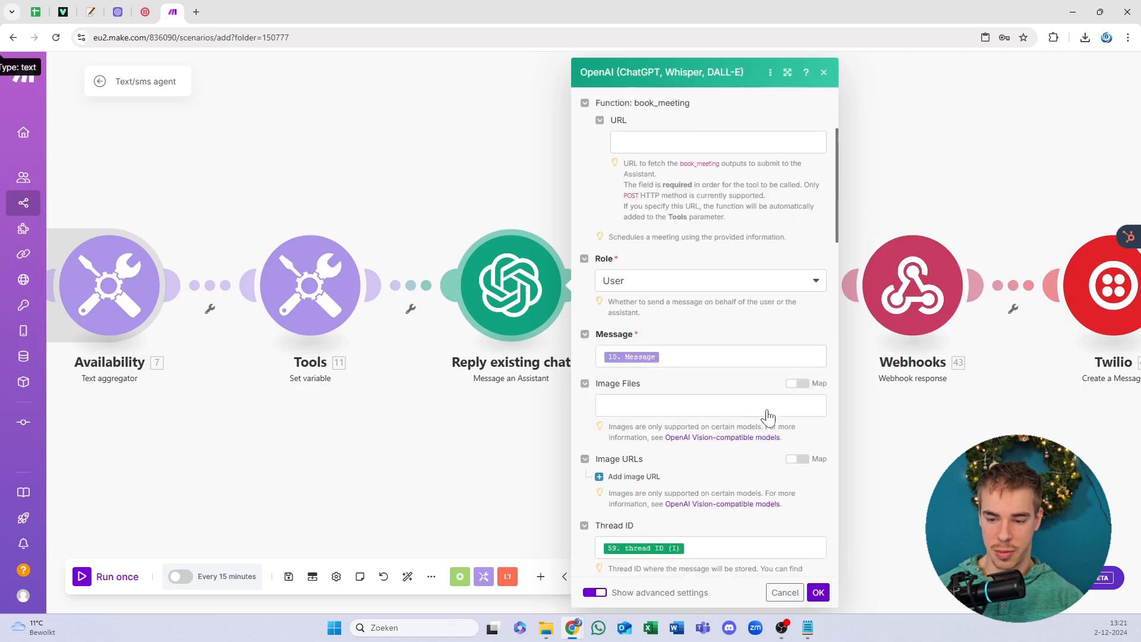
{"action": "left_click", "coordinate": [712, 357]}
{"action": "left_click", "coordinate": [706, 323]}
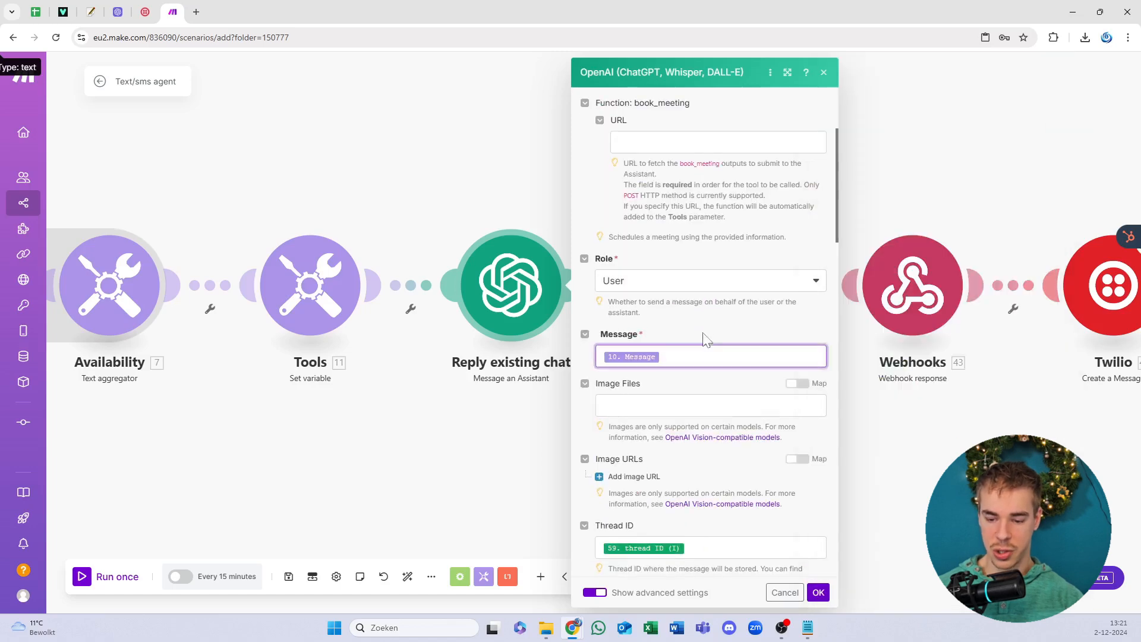
{"action": "scroll", "coordinate": [705, 338], "scroll_direction": "down", "scroll_amount": 9}
{"action": "scroll", "coordinate": [707, 416], "scroll_direction": "down", "scroll_amount": 10}
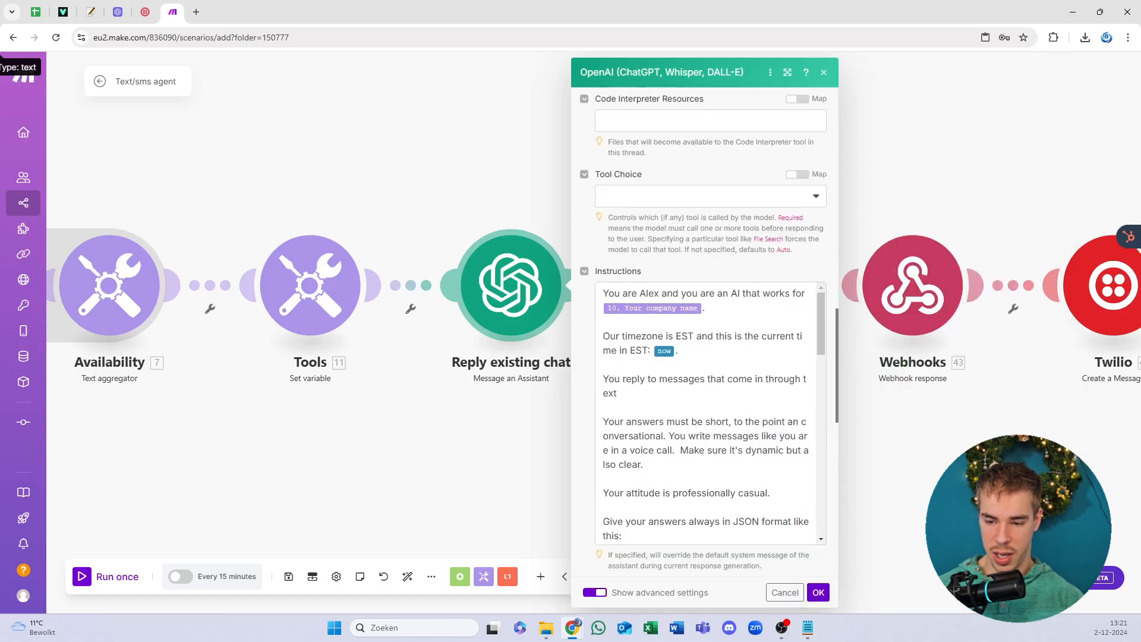
{"action": "scroll", "coordinate": [707, 416], "scroll_direction": "down", "scroll_amount": 2}
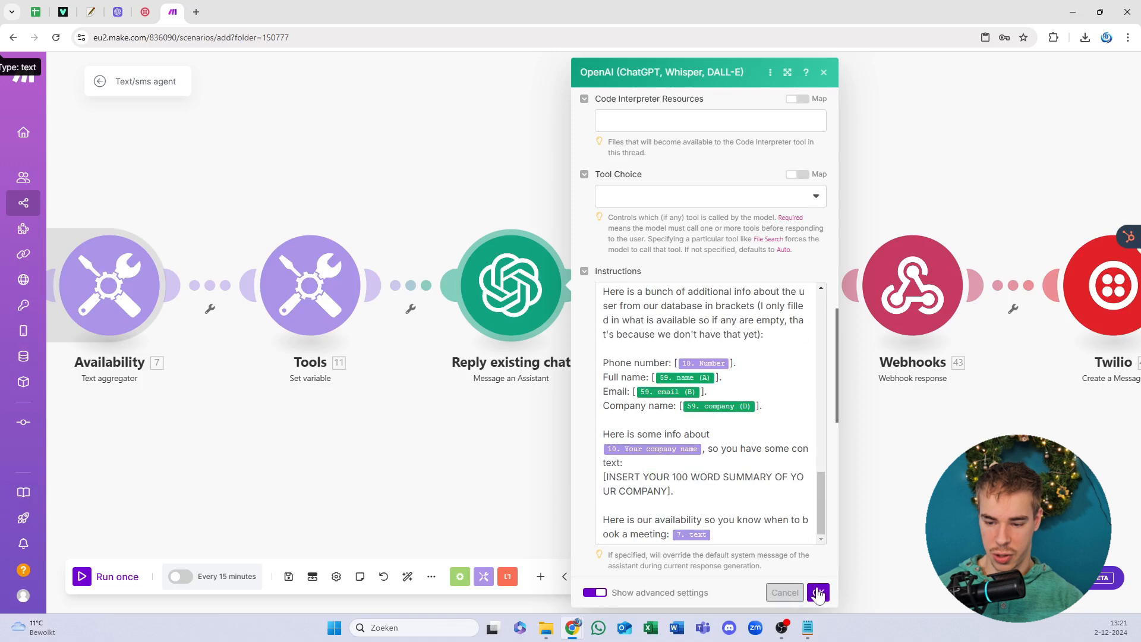
{"action": "left_click", "coordinate": [818, 592]}
Step: Save the scenario despite the Twilio empty-value warning and missing-account error
{"action": "left_click", "coordinate": [289, 576]}
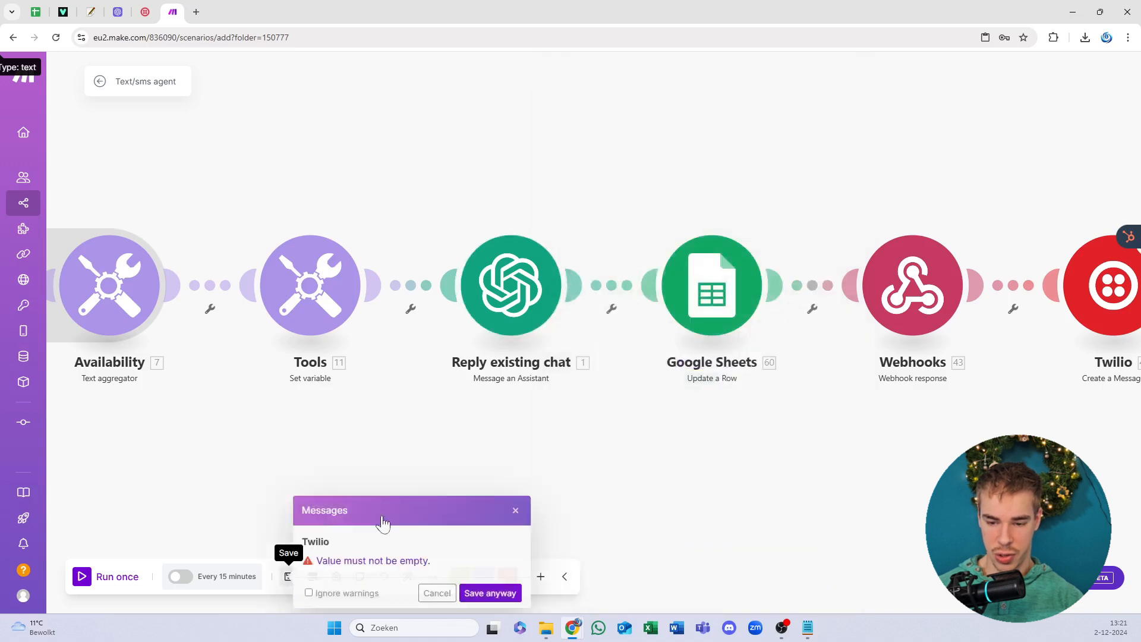
{"action": "left_click", "coordinate": [490, 593]}
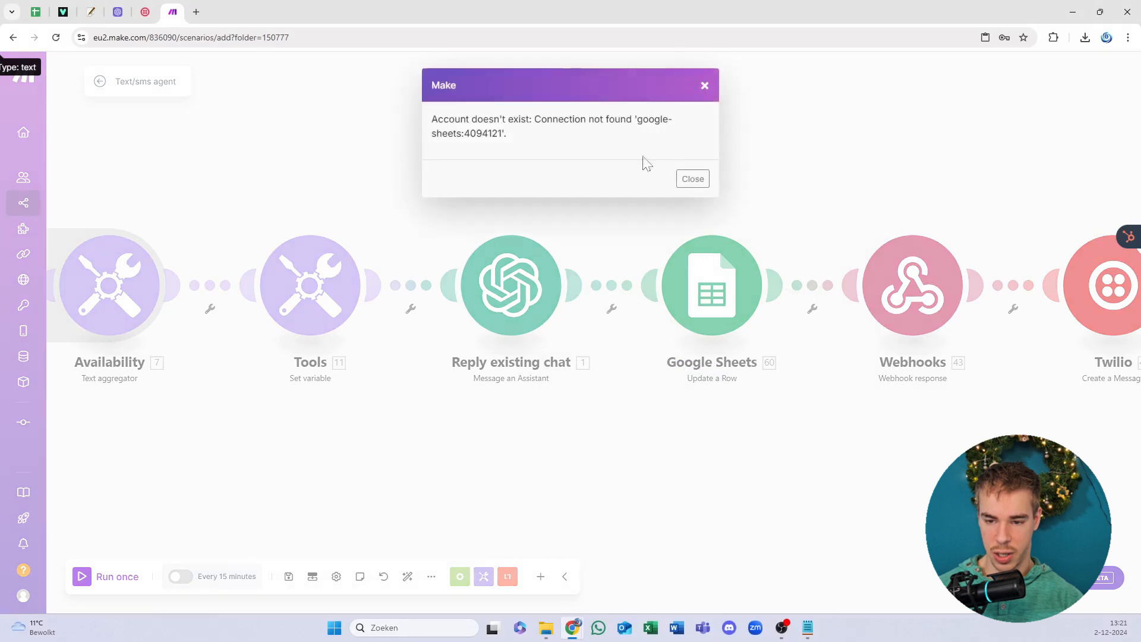
{"action": "left_click", "coordinate": [694, 179]}
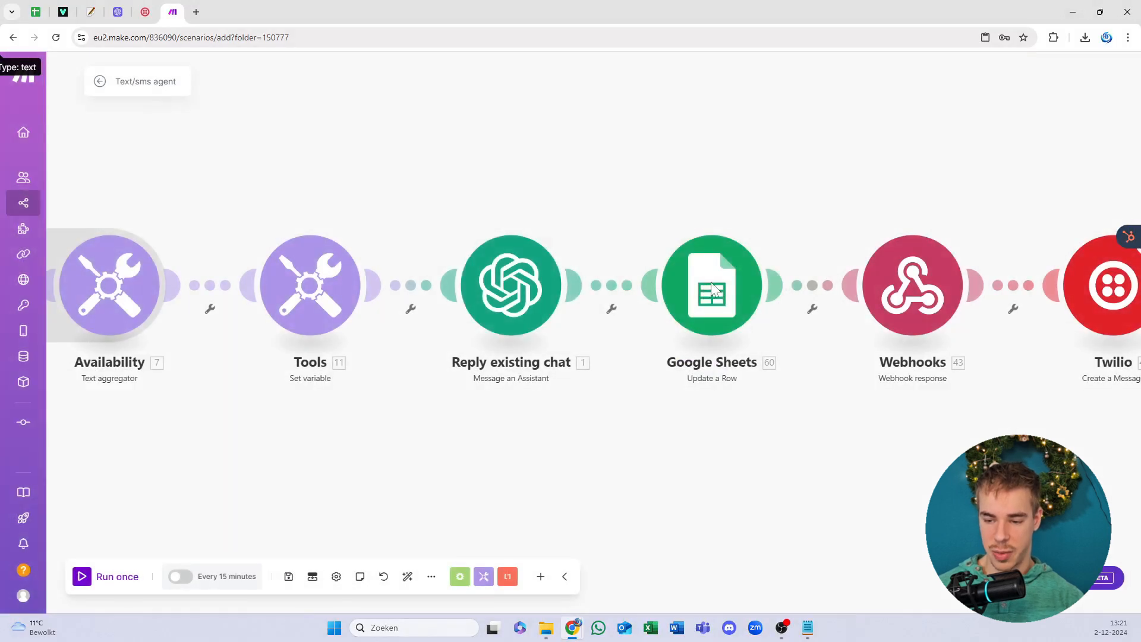
{"action": "left_click_drag", "start_coordinate": [648, 198], "coordinate": [484, 196]}
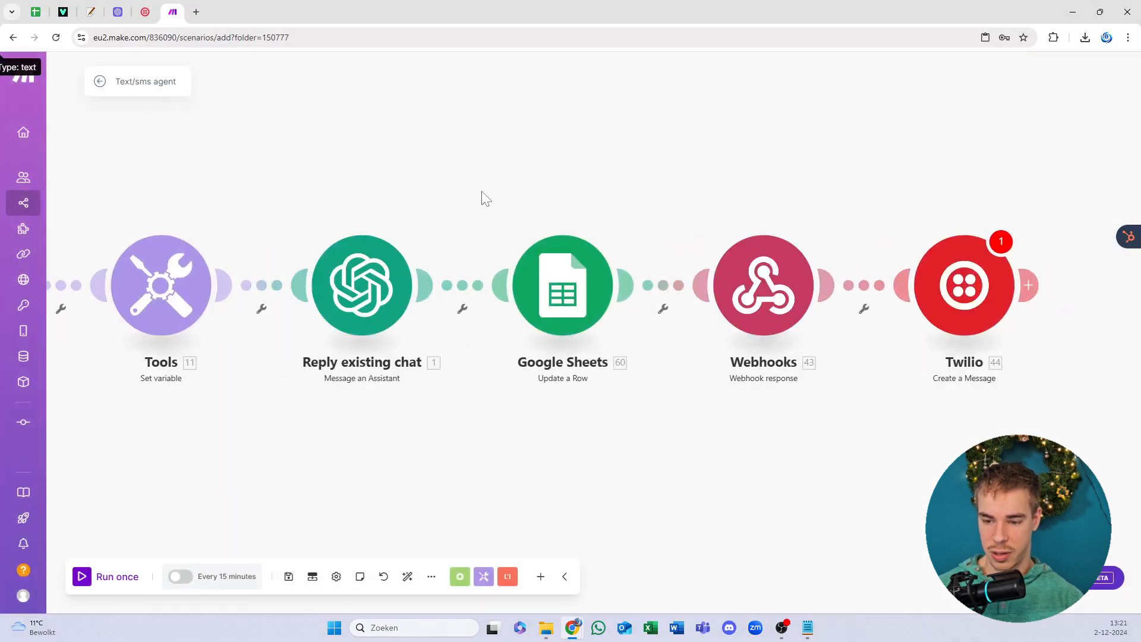
Step: Set the Google Sheets module to My Google connection and the 'YT video 2-12-2024' spreadsheet
{"action": "left_click", "coordinate": [547, 274]}
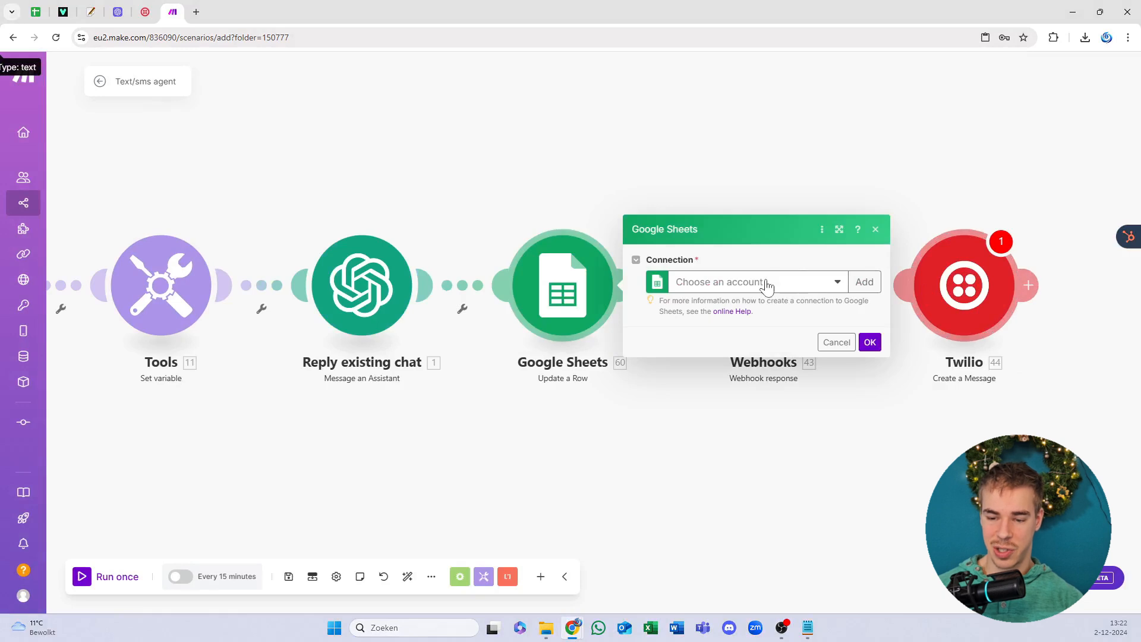
{"action": "left_click", "coordinate": [765, 284]}
{"action": "left_click", "coordinate": [742, 303]}
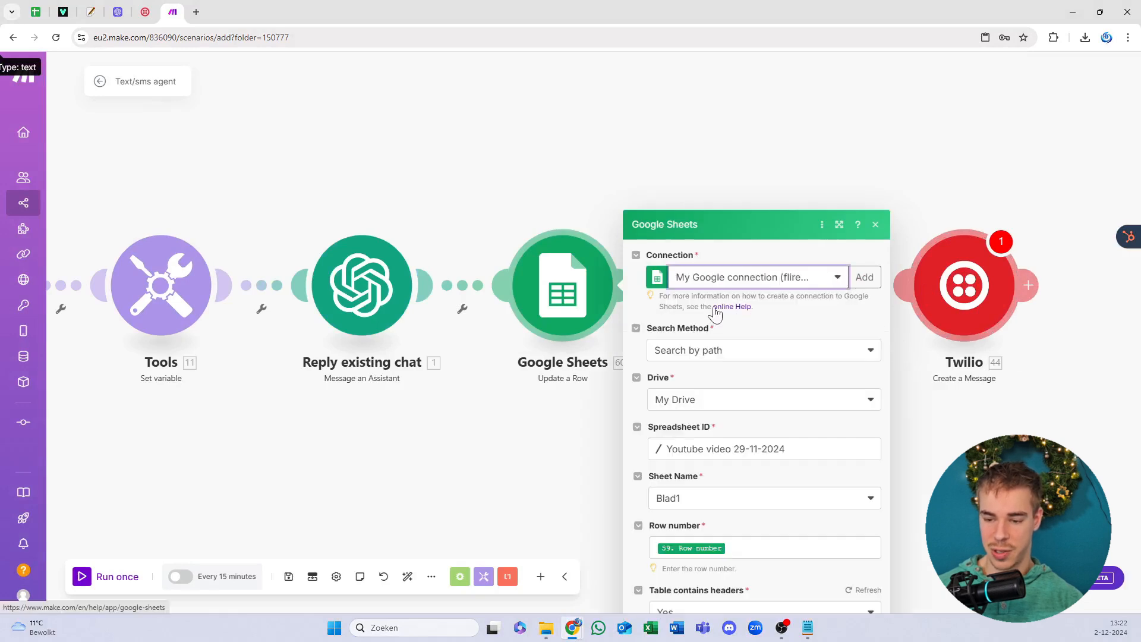
{"action": "left_click", "coordinate": [750, 302]}
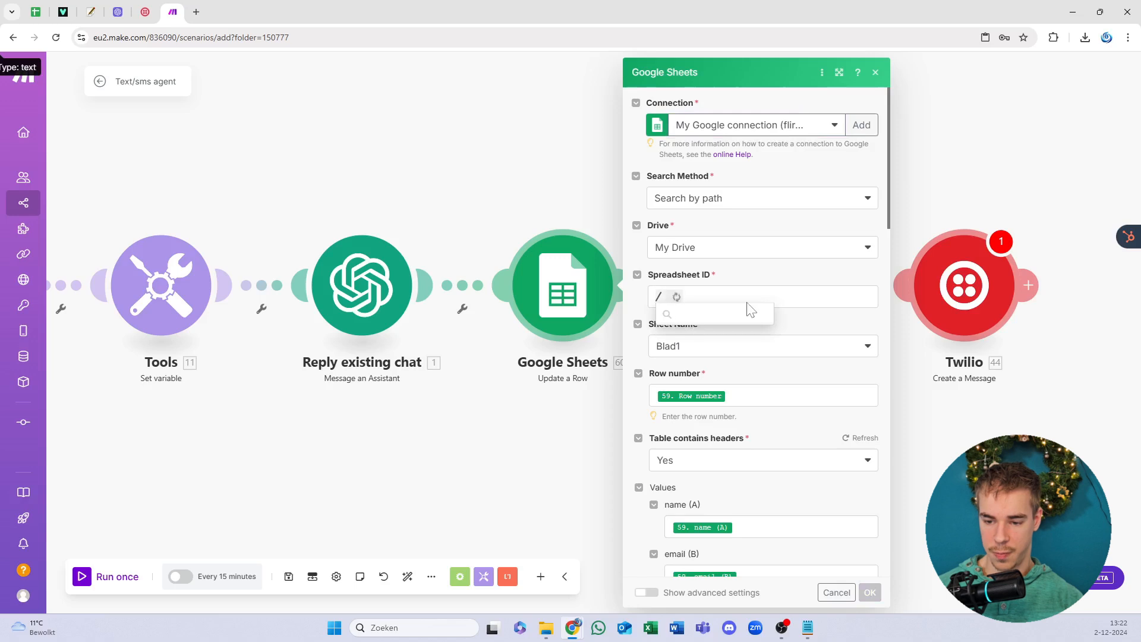
{"action": "scroll", "coordinate": [753, 505], "scroll_direction": "down", "scroll_amount": 10}
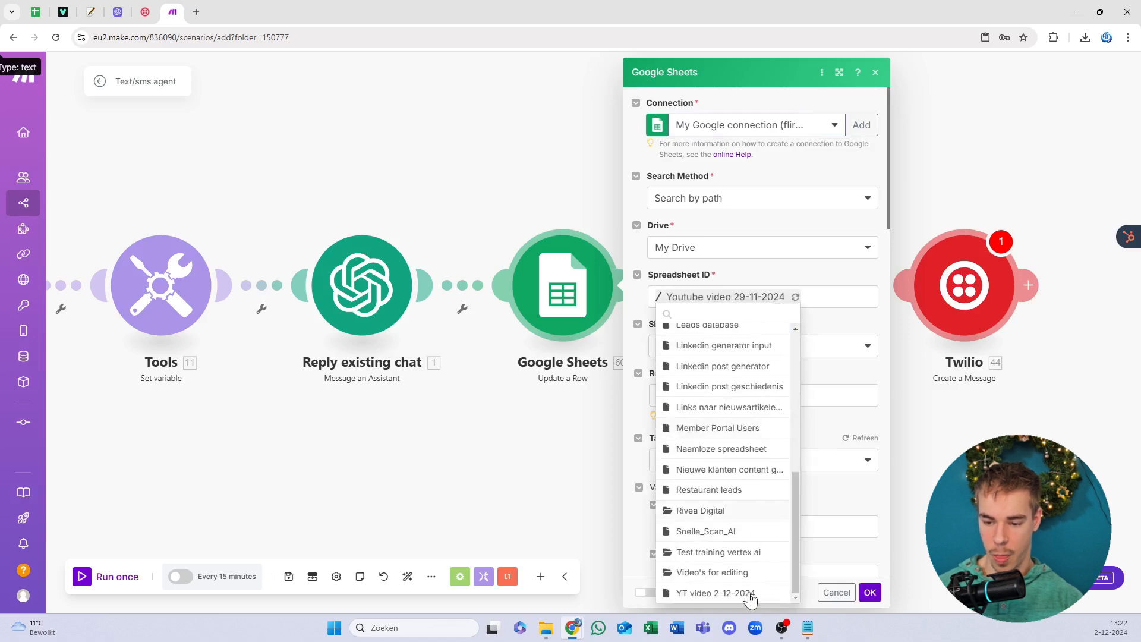
{"action": "left_click", "coordinate": [748, 595]}
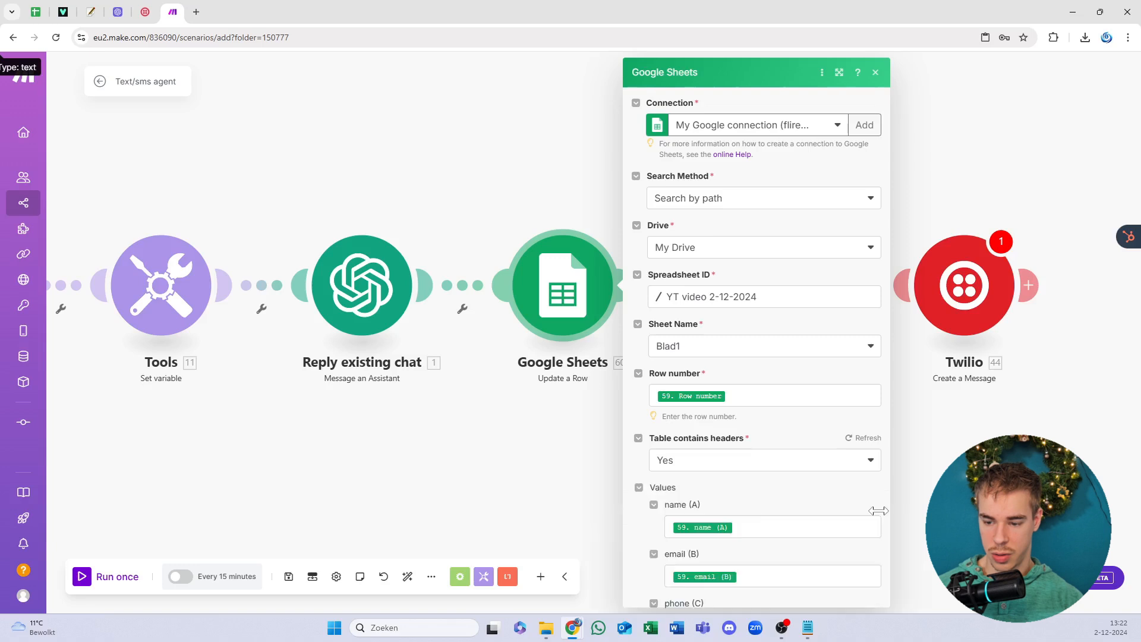
{"action": "scroll", "coordinate": [878, 519], "scroll_direction": "down", "scroll_amount": 3}
{"action": "left_click", "coordinate": [870, 595]}
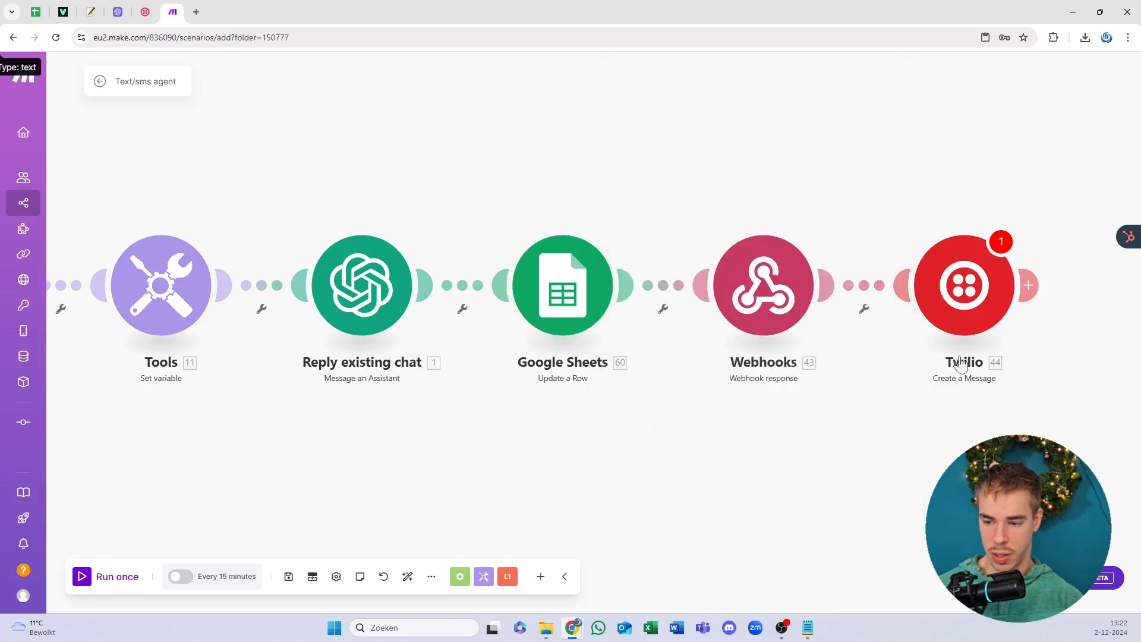
{"action": "left_click_drag", "start_coordinate": [951, 394], "coordinate": [593, 394]}
Step: Give the Twilio module My Twilio connection and the other sending number, then save the scenario
{"action": "left_click", "coordinate": [606, 288]}
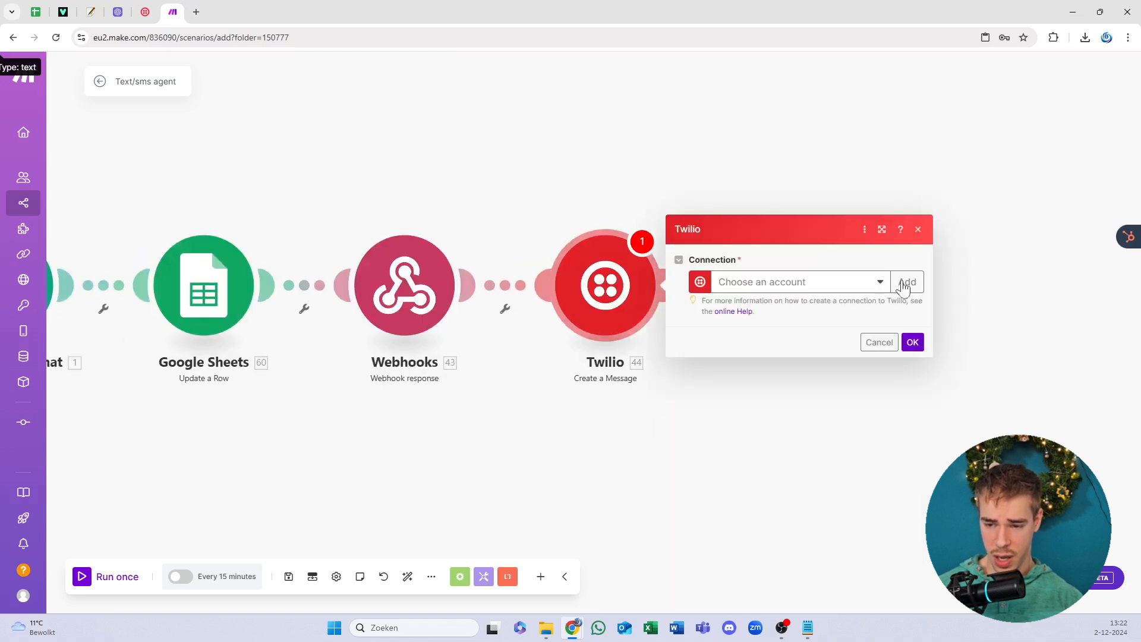
{"action": "left_click", "coordinate": [858, 283]}
{"action": "left_click", "coordinate": [752, 304]}
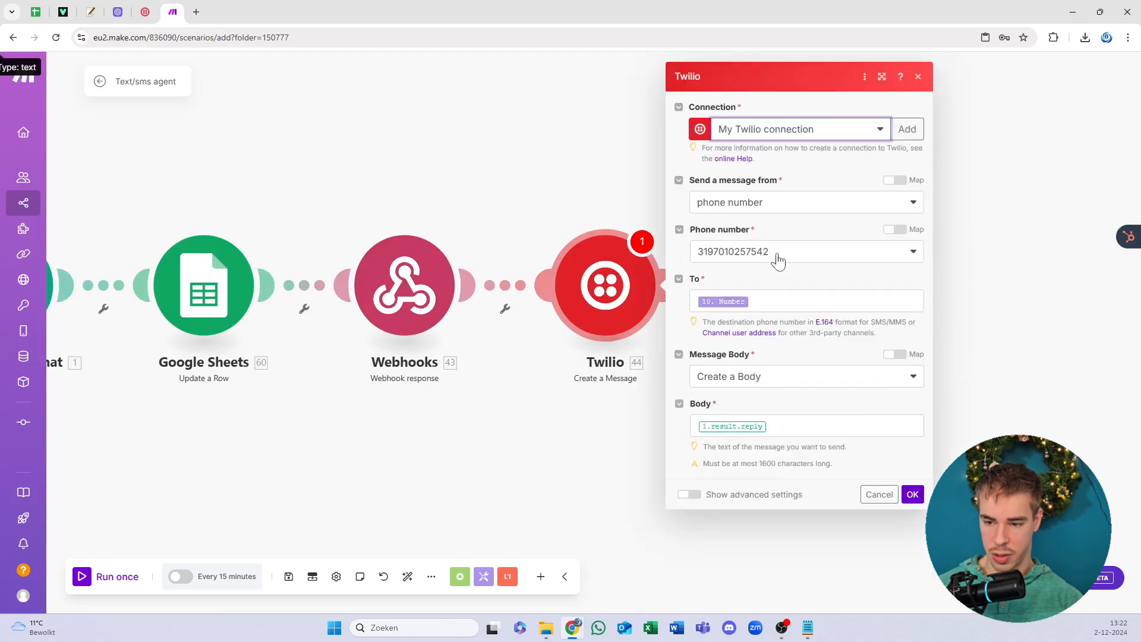
{"action": "left_click", "coordinate": [777, 258]}
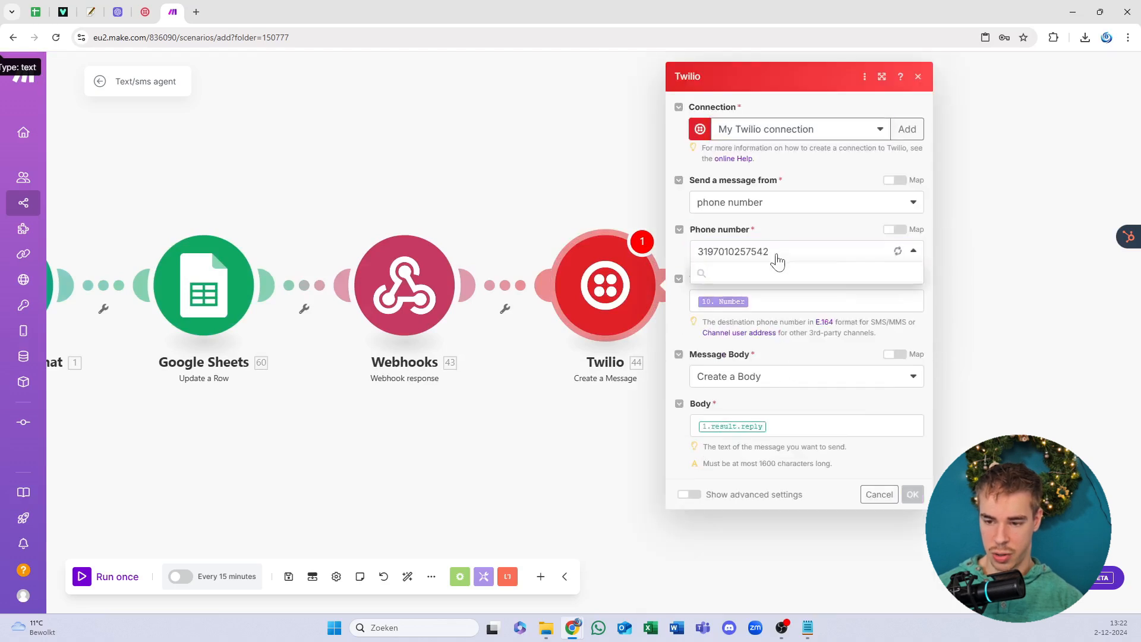
{"action": "left_click", "coordinate": [736, 313]}
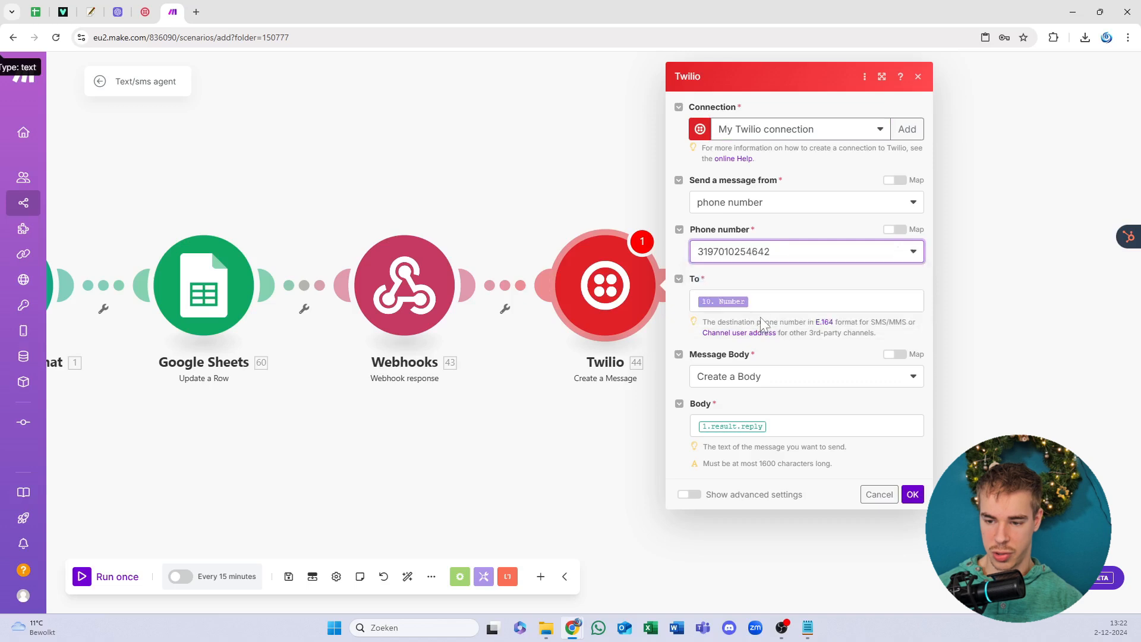
{"action": "left_click", "coordinate": [916, 499]}
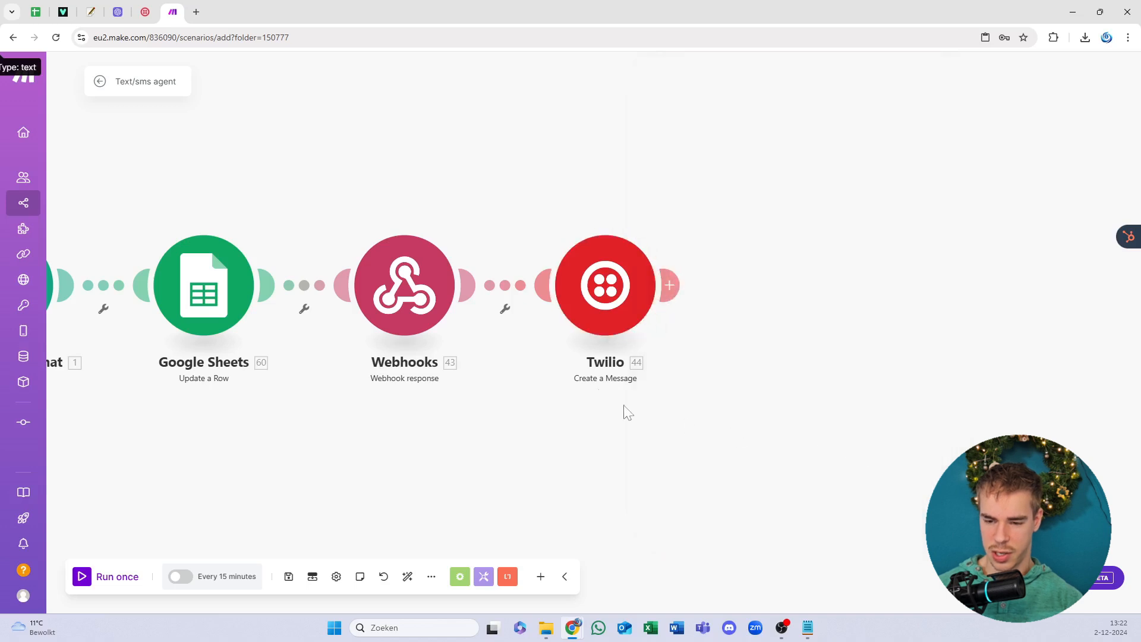
{"action": "left_click", "coordinate": [596, 297]}
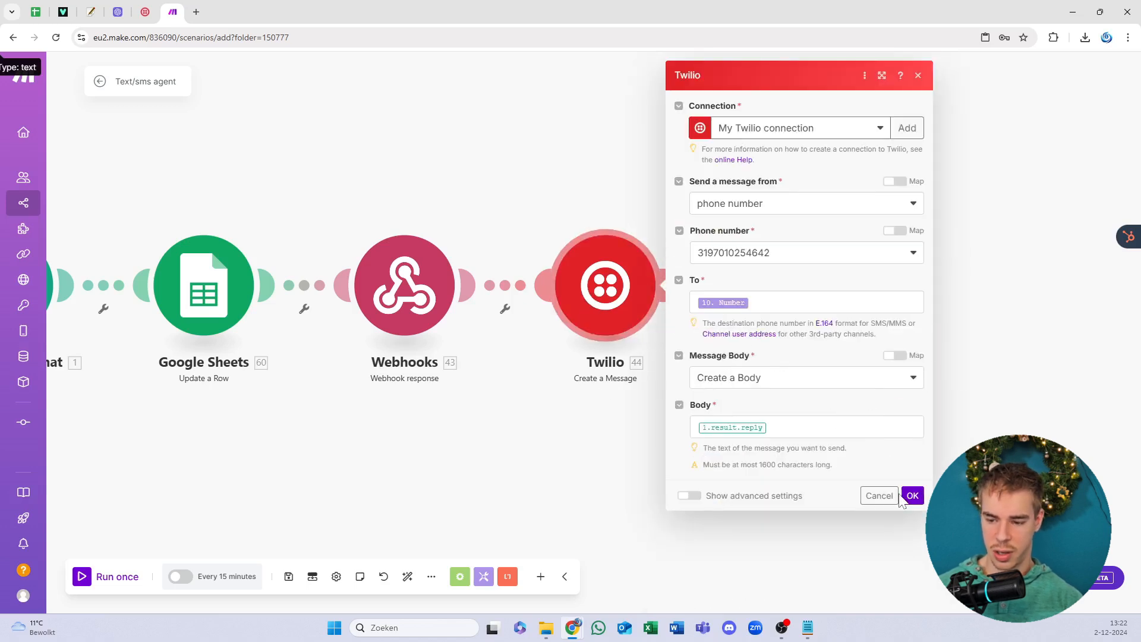
{"action": "left_click", "coordinate": [912, 496]}
{"action": "left_click", "coordinate": [289, 577]}
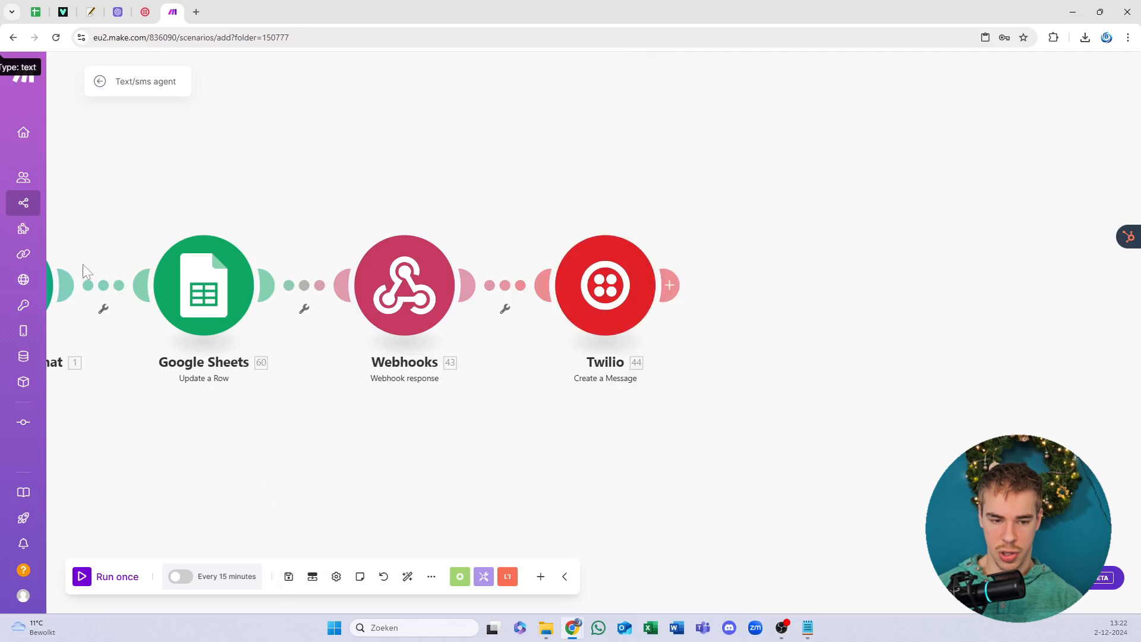
Step: Open the All scenarios list in a new browser tab next to the Text/sms agent editor
{"action": "left_click_drag", "start_coordinate": [318, 208], "coordinate": [636, 145]}
{"action": "scroll", "coordinate": [636, 145], "scroll_direction": "down", "scroll_amount": 2}
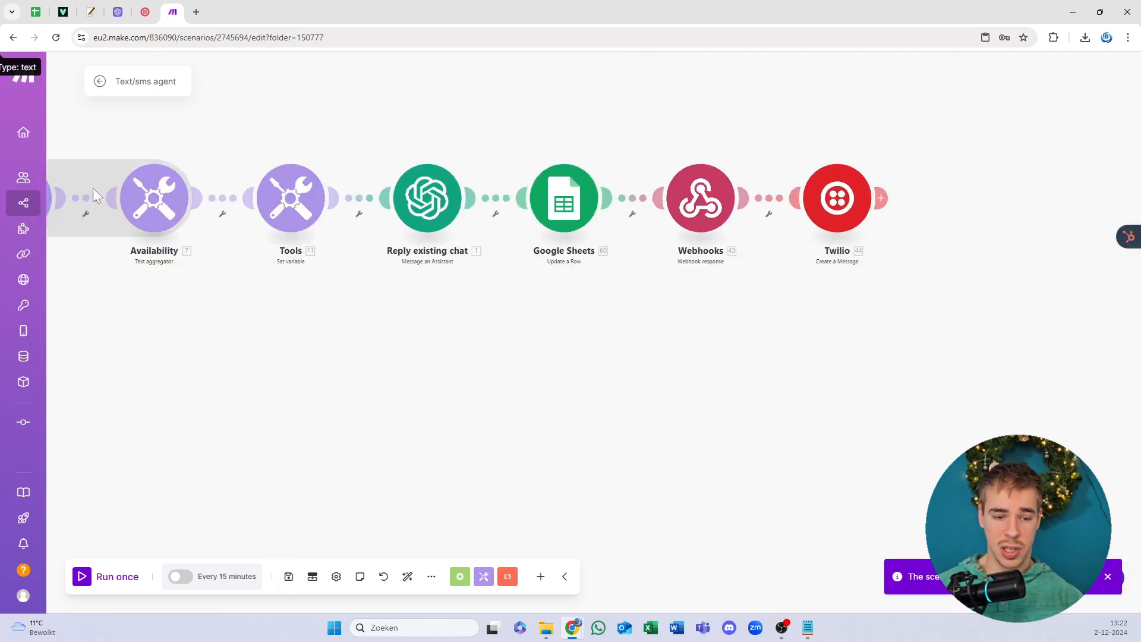
{"action": "right_click", "coordinate": [30, 204]}
{"action": "left_click", "coordinate": [88, 217]}
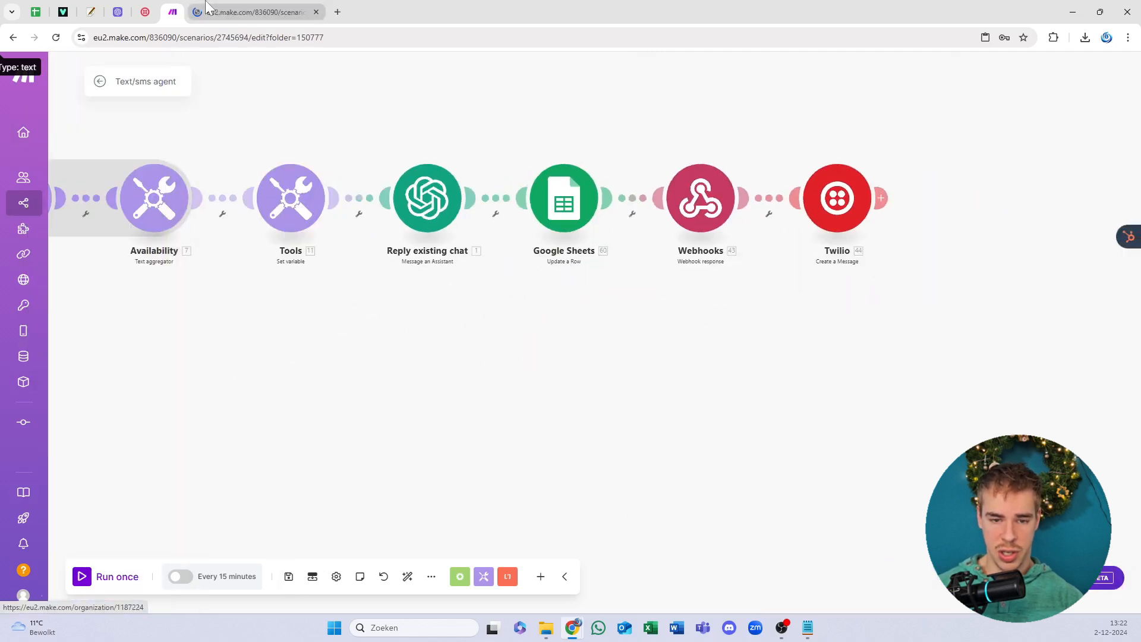
{"action": "left_click", "coordinate": [240, 12]}
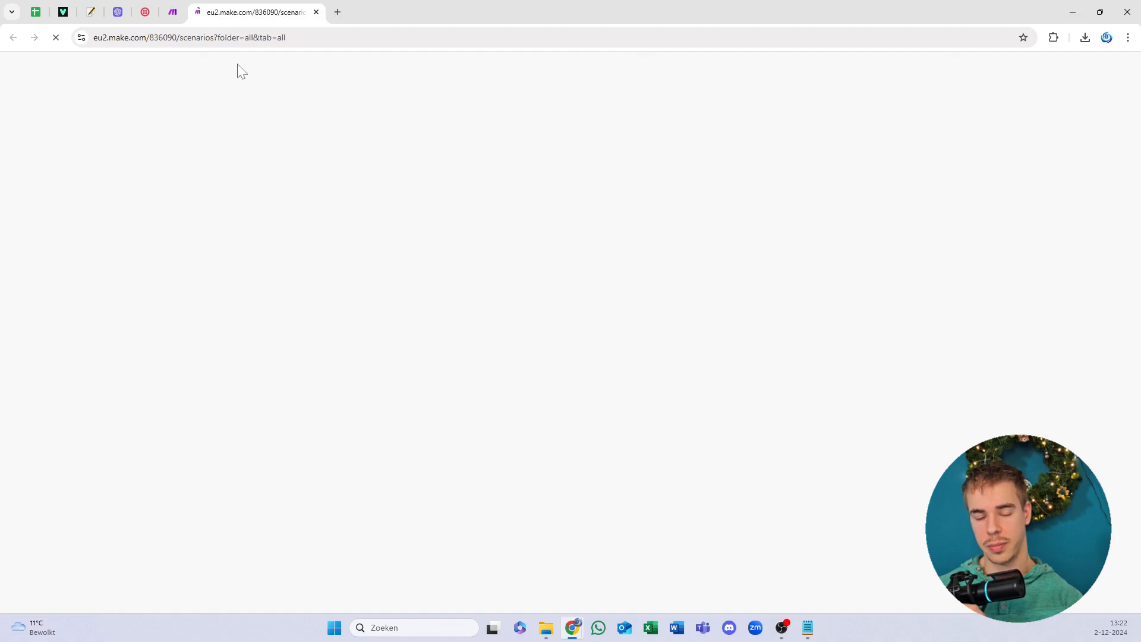
{"action": "left_click", "coordinate": [174, 11]}
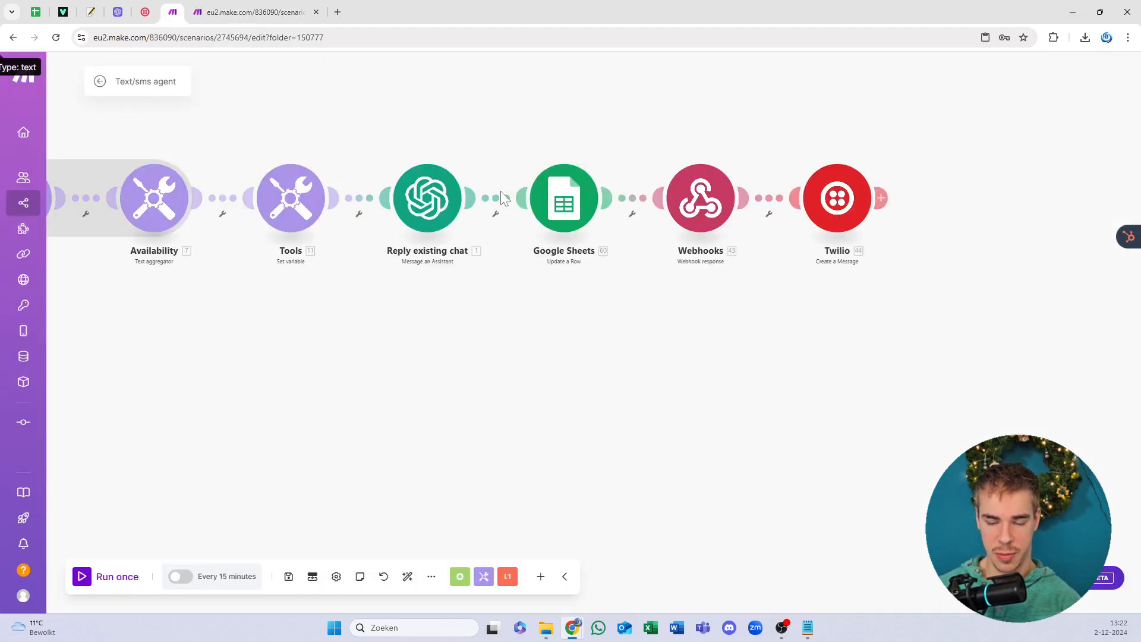
{"action": "scroll", "coordinate": [501, 193], "scroll_direction": "down", "scroll_amount": 5}
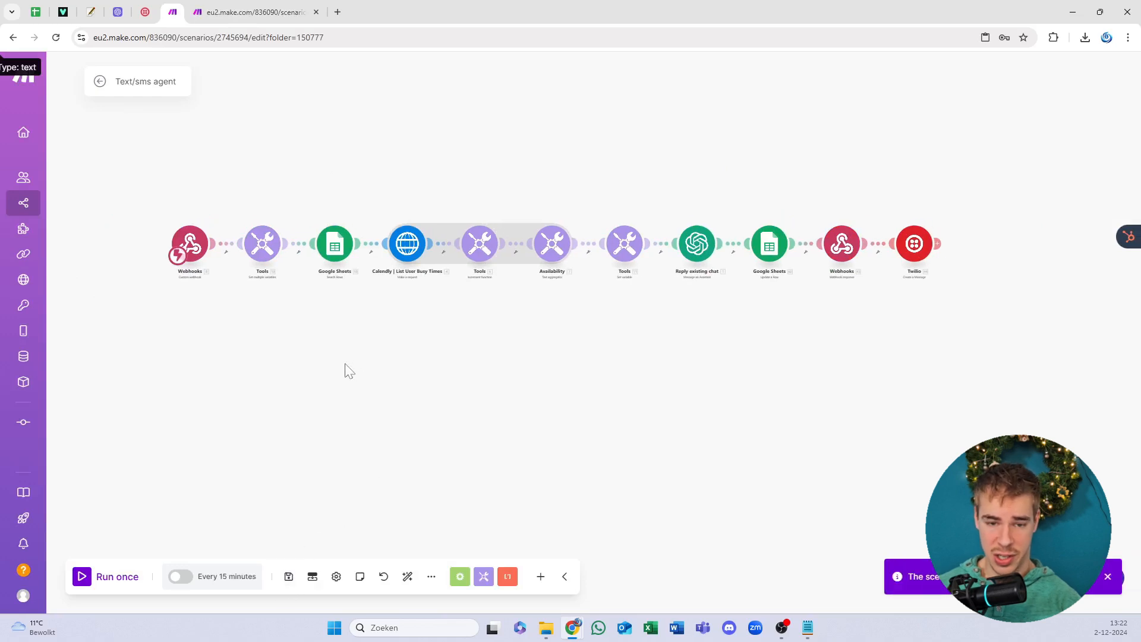
{"action": "left_click", "coordinate": [241, 4]}
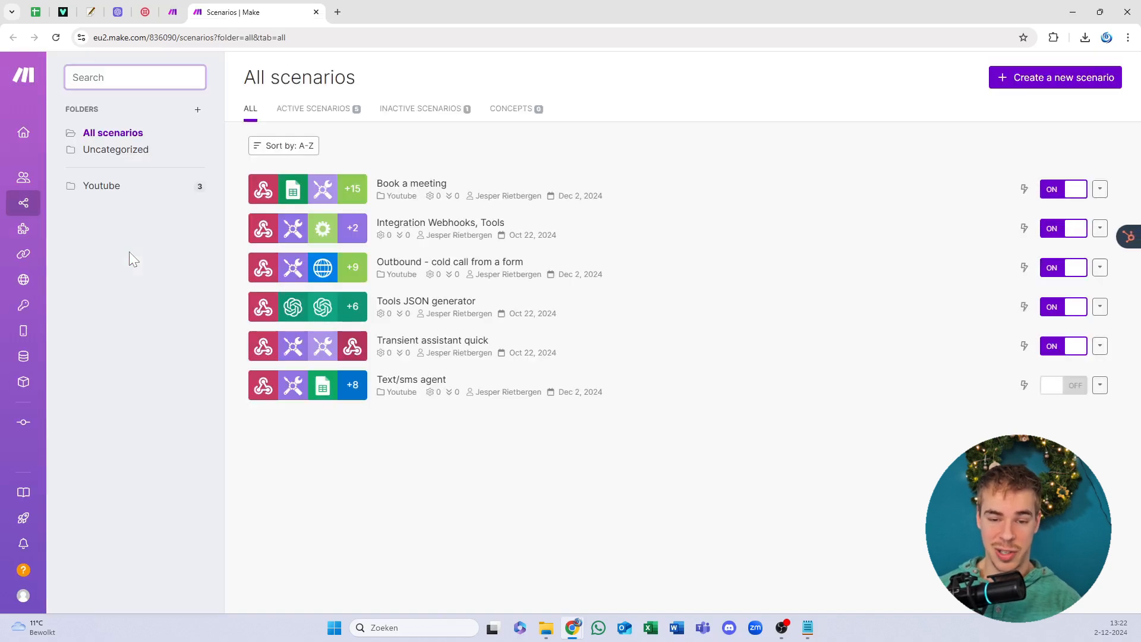
Step: Turn on Text/sms agent in the Youtube folder and open Book a meeting in a new tab
{"action": "left_click", "coordinate": [145, 185]}
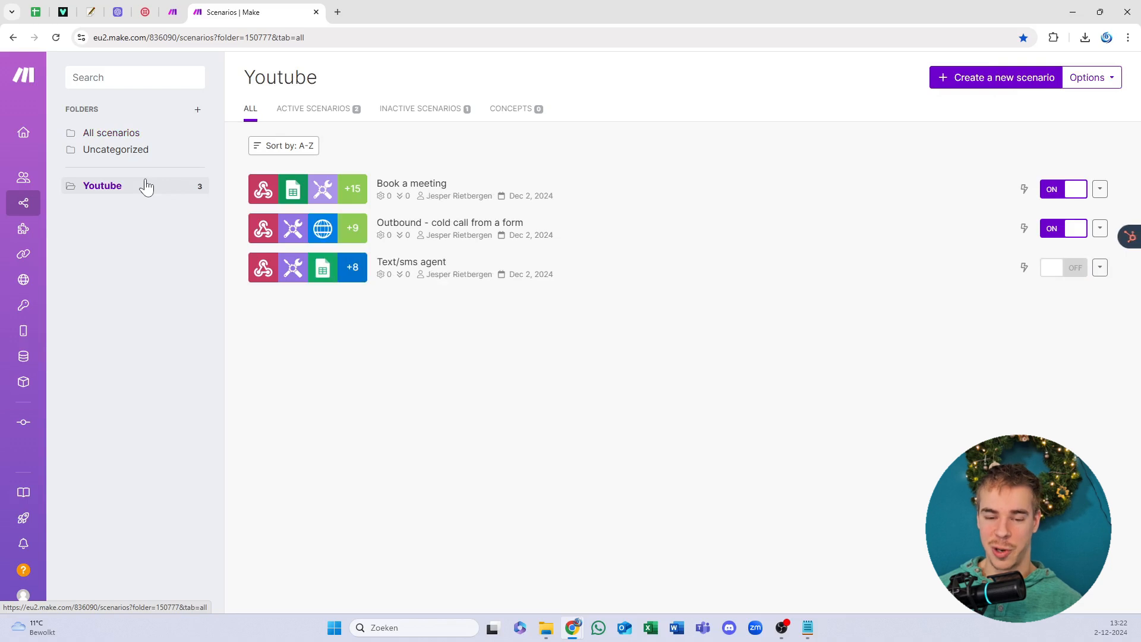
{"action": "left_click", "coordinate": [1046, 271]}
{"action": "right_click", "coordinate": [409, 184]}
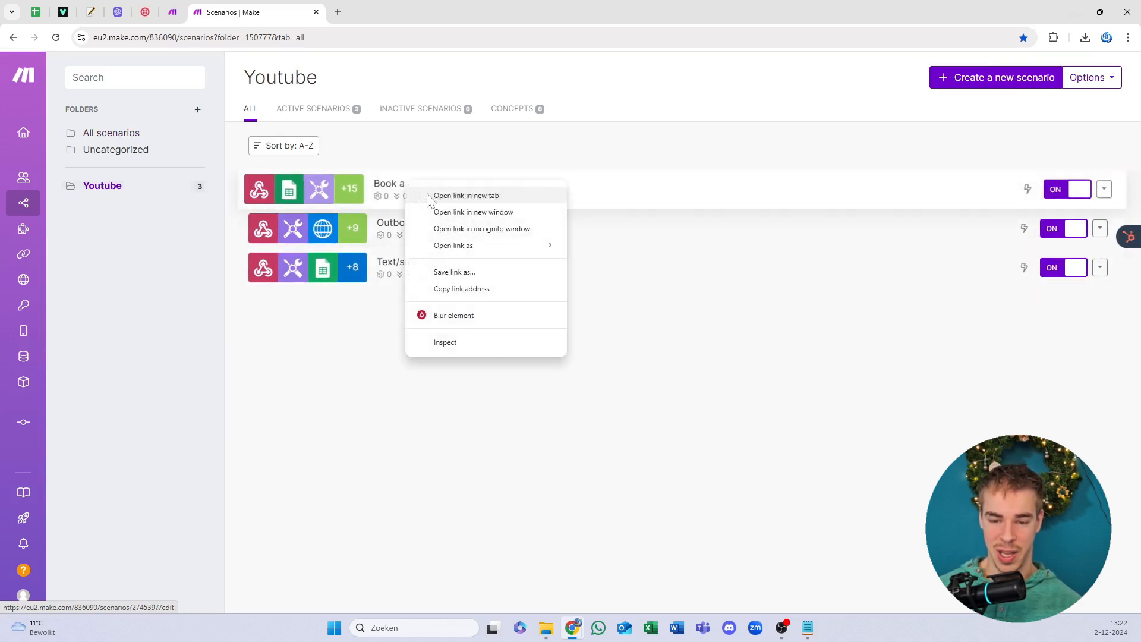
{"action": "left_click", "coordinate": [434, 194]}
{"action": "right_click", "coordinate": [390, 2]}
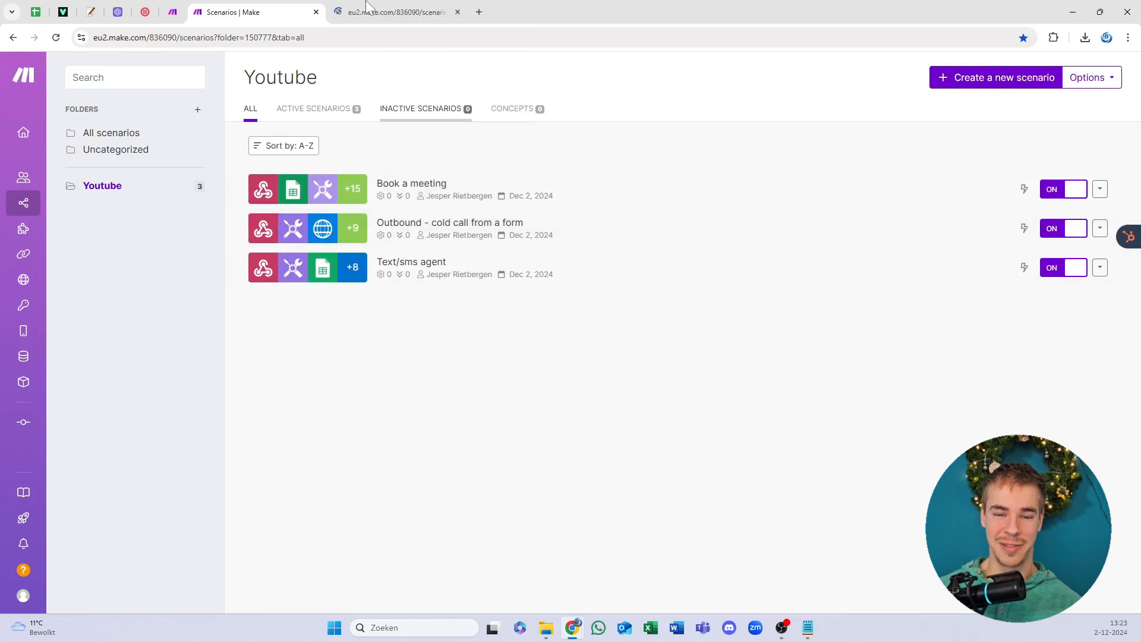
{"action": "left_click_drag", "start_coordinate": [367, 4], "coordinate": [267, 3]}
{"action": "left_click", "coordinate": [349, 7]}
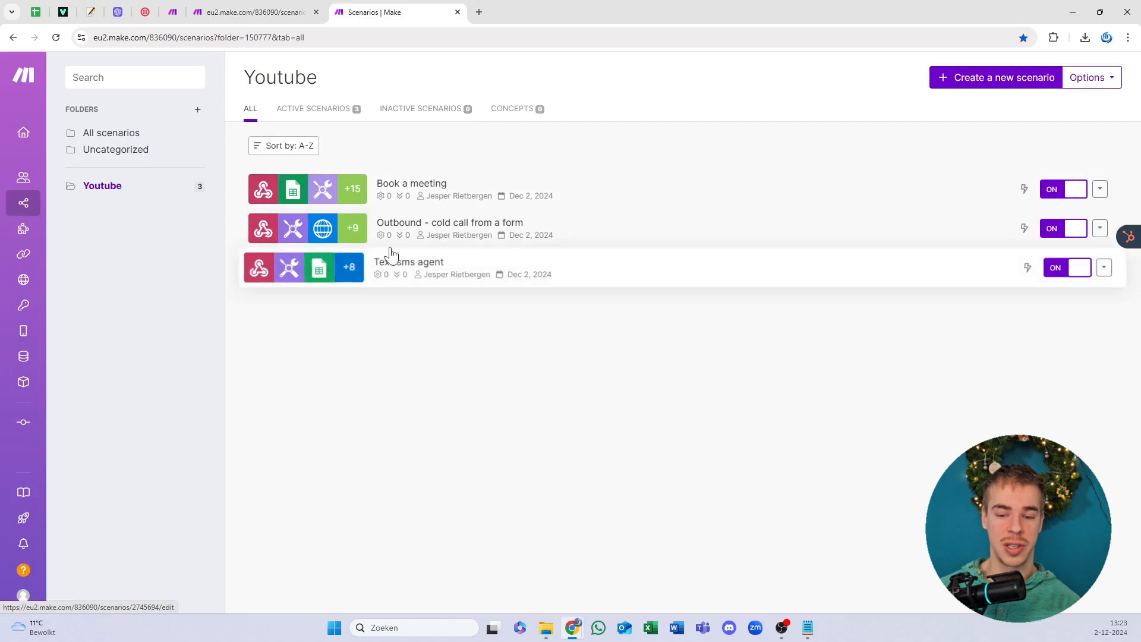
{"action": "left_click", "coordinate": [253, 9]}
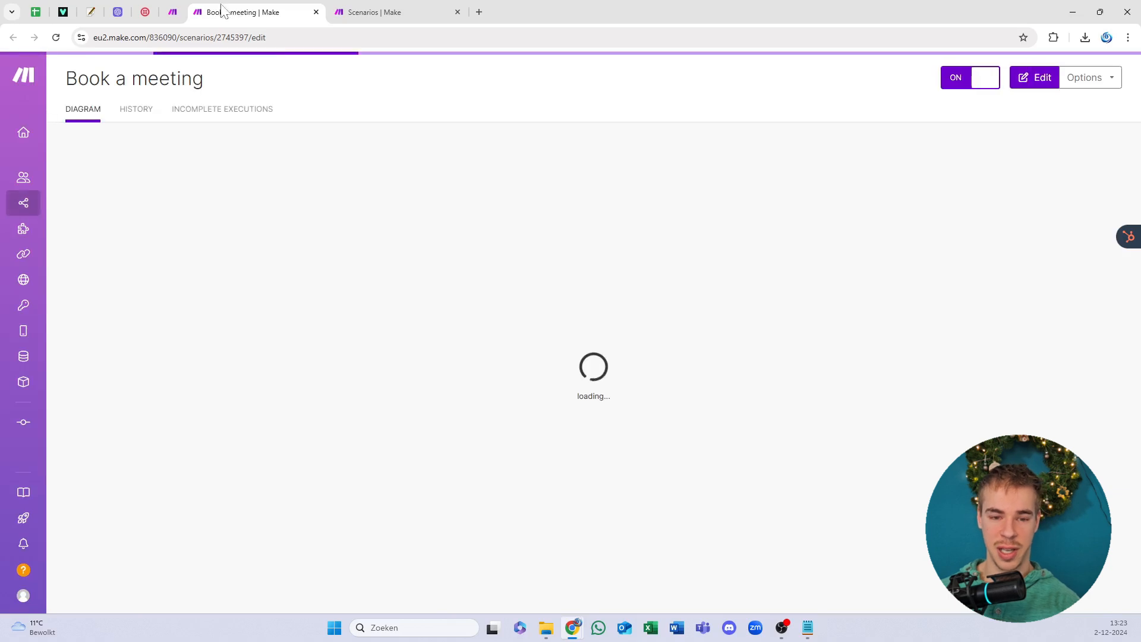
Step: Reopen the Text/sms agent scenario from the scenarios list
{"action": "left_click", "coordinate": [183, 8]}
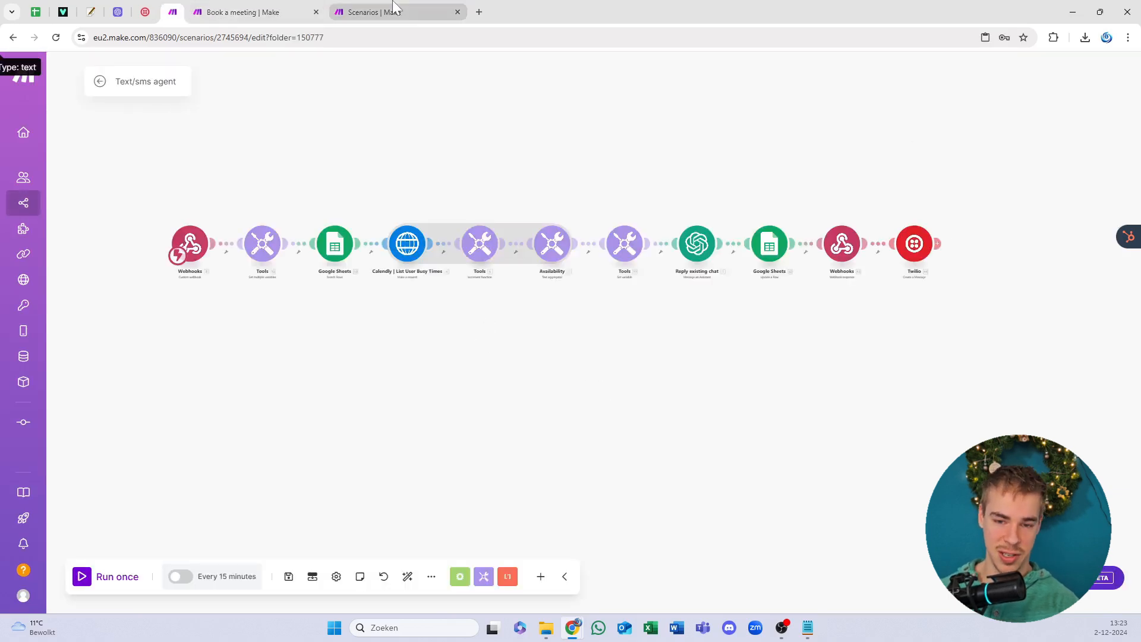
{"action": "left_click", "coordinate": [392, 7]}
{"action": "left_click", "coordinate": [405, 264]}
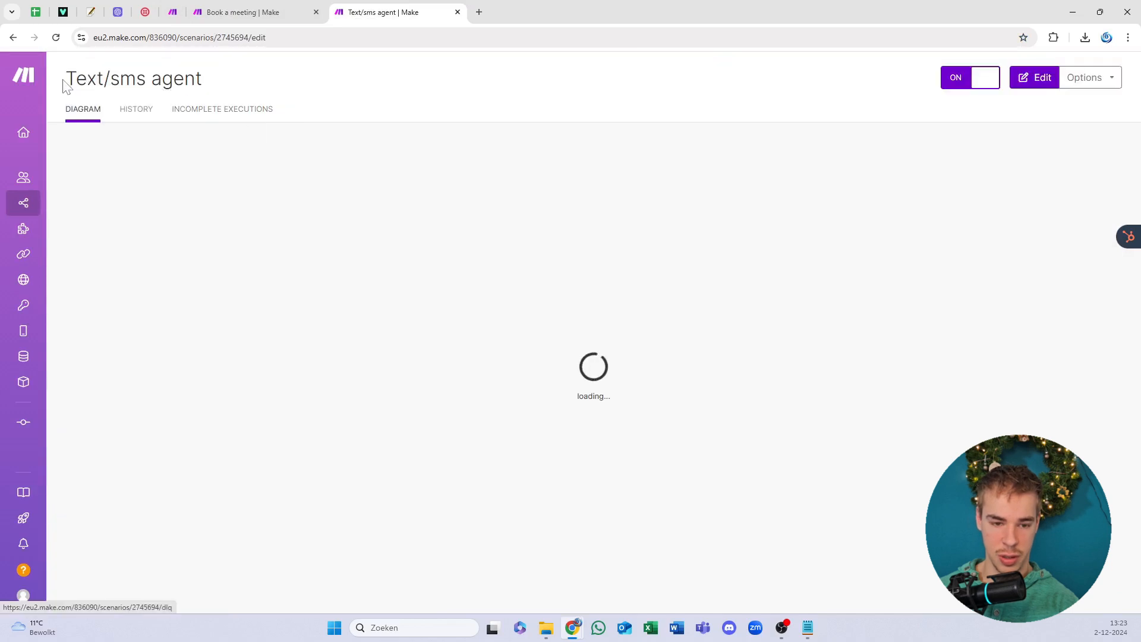
Step: Copy the Book a meeting webhook address and review both route filters
{"action": "left_click", "coordinate": [262, 12]}
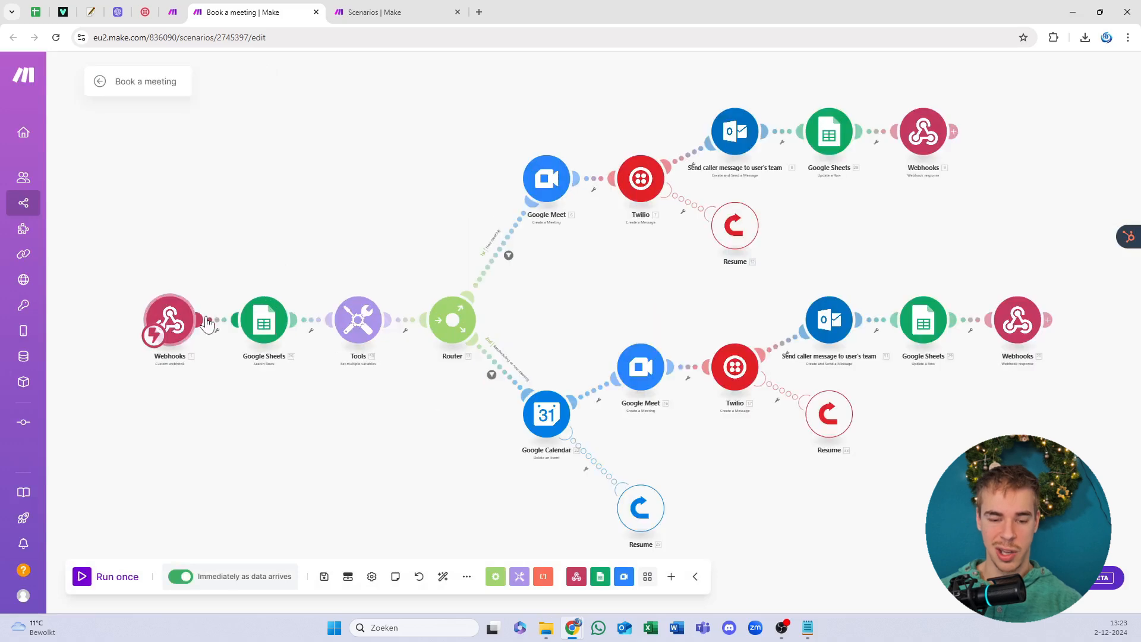
{"action": "left_click", "coordinate": [172, 323]}
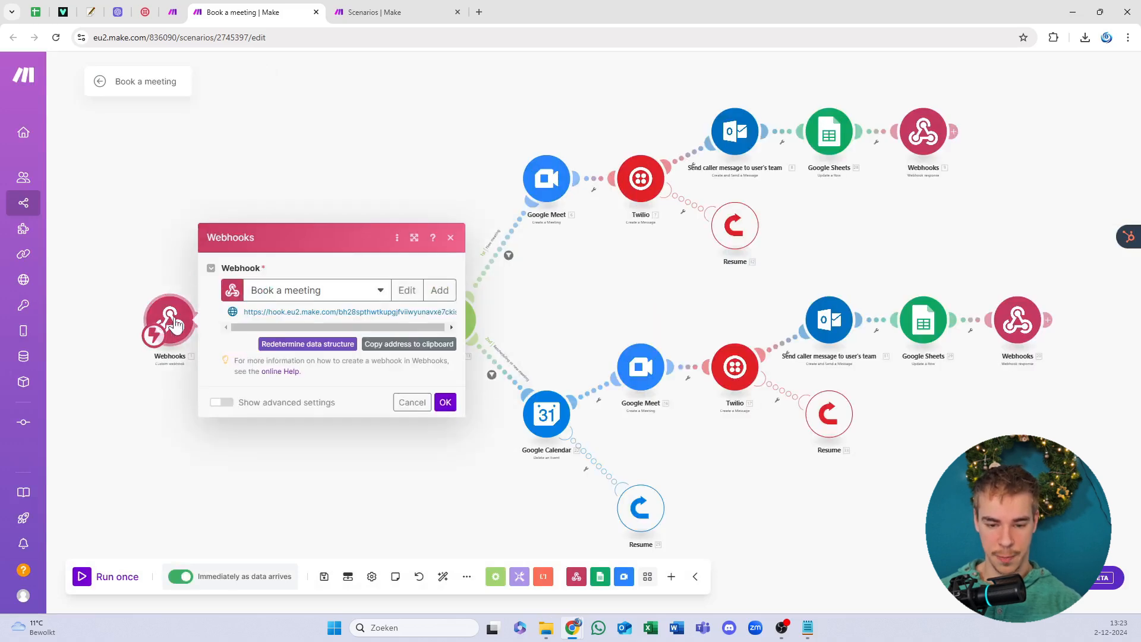
{"action": "left_click", "coordinate": [420, 349]}
{"action": "left_click", "coordinate": [495, 389]}
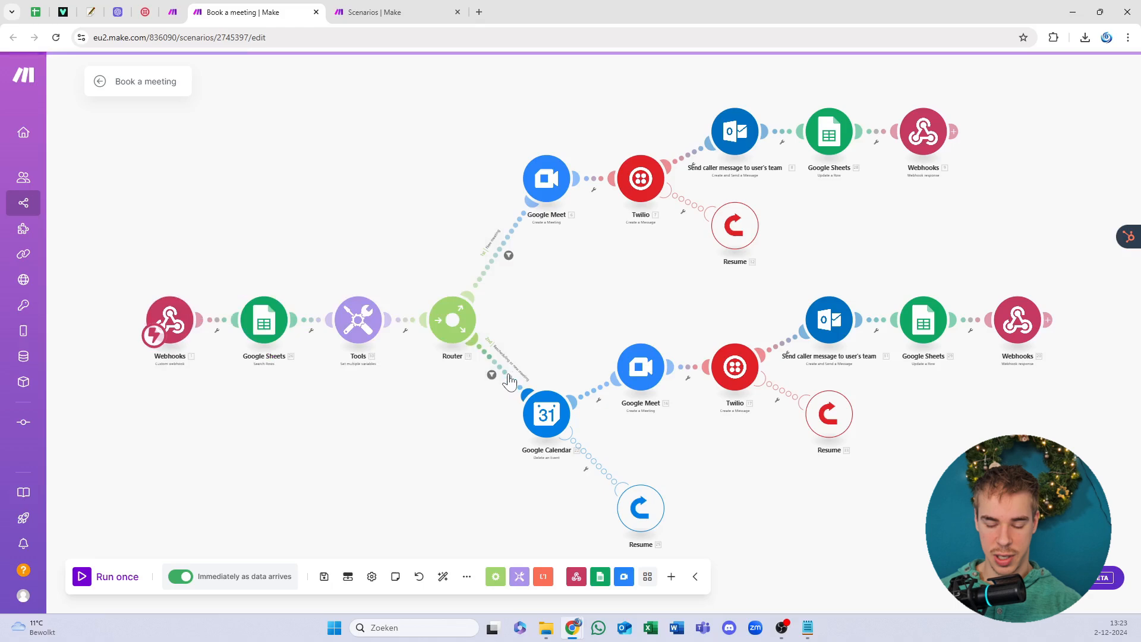
{"action": "left_click", "coordinate": [506, 255]}
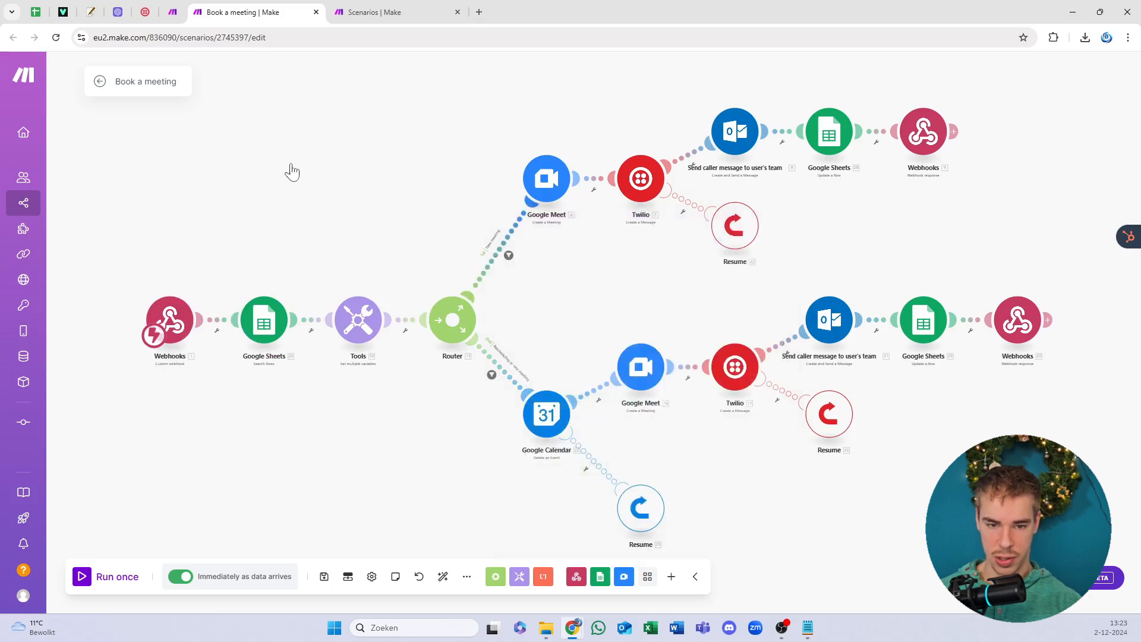
{"action": "left_click", "coordinate": [172, 12]}
{"action": "left_click_drag", "start_coordinate": [273, 220], "coordinate": [425, 297]}
Step: Paste the Book a meeting webhook address into the book_meeting function URL and confirm the module
{"action": "left_click_drag", "start_coordinate": [490, 275], "coordinate": [157, 280]}
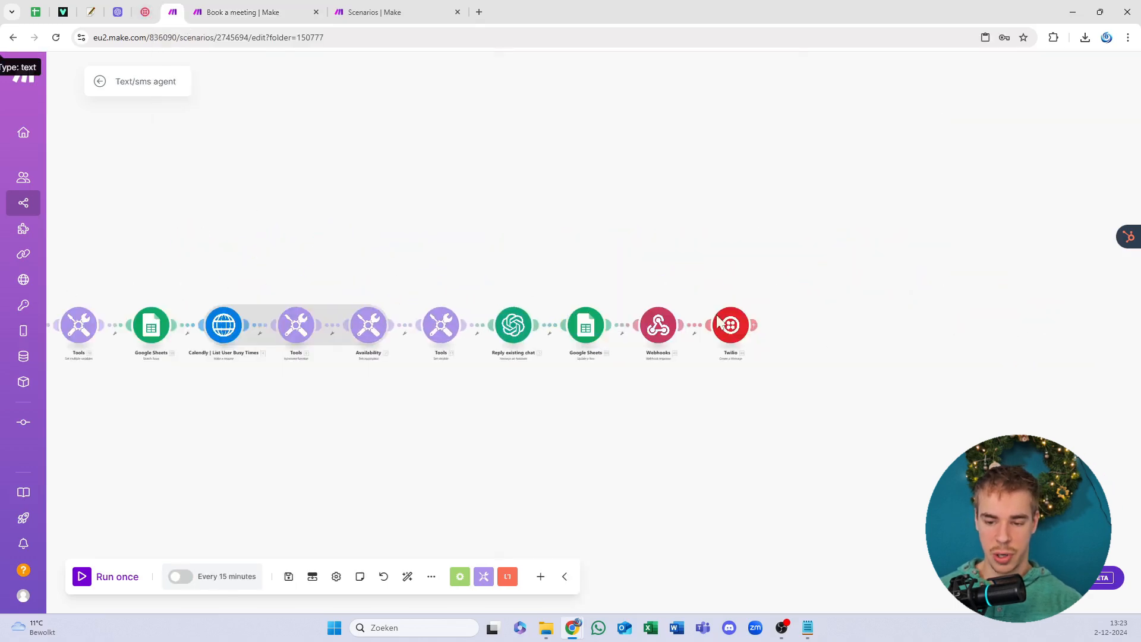
{"action": "scroll", "coordinate": [679, 344], "scroll_direction": "up", "scroll_amount": 3}
{"action": "left_click_drag", "start_coordinate": [532, 389], "coordinate": [578, 336]}
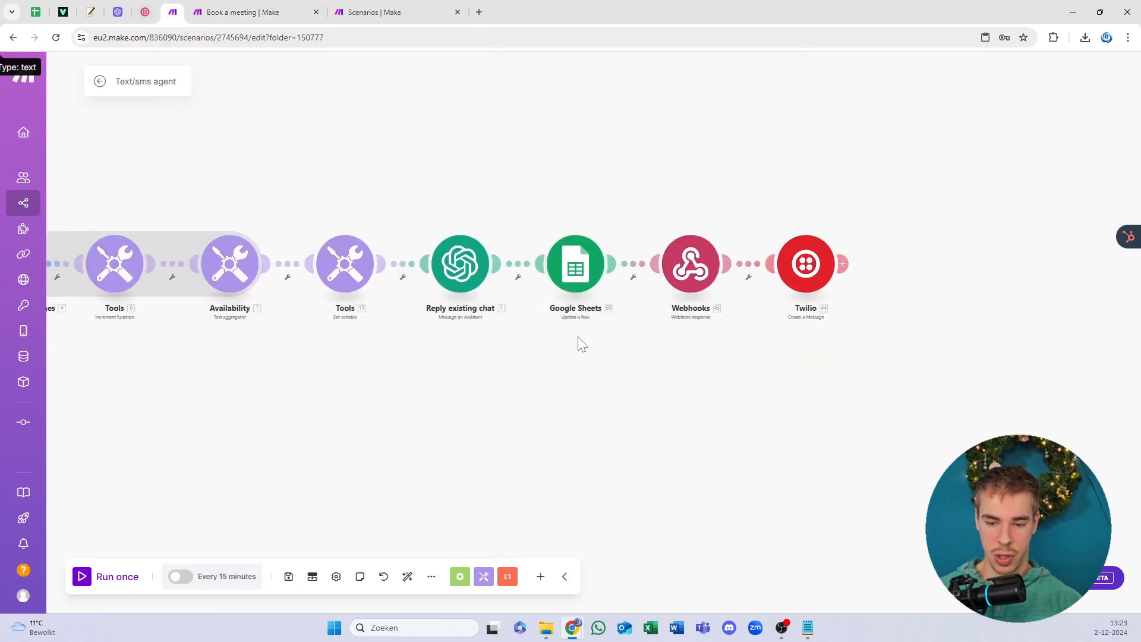
{"action": "left_click", "coordinate": [474, 256]}
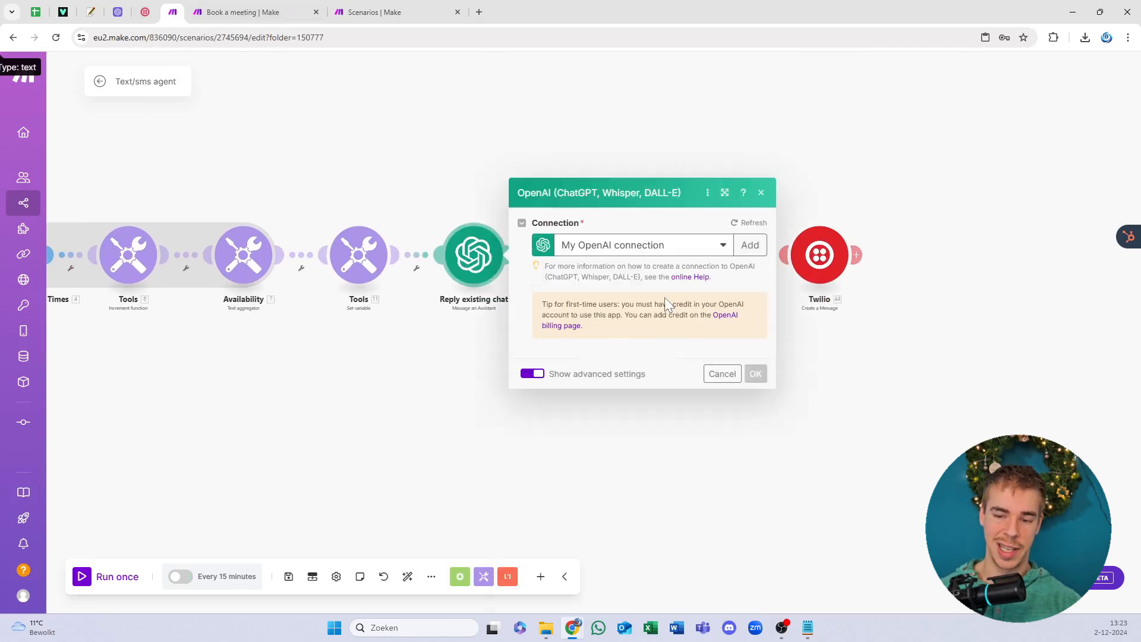
{"action": "left_click", "coordinate": [615, 322]}
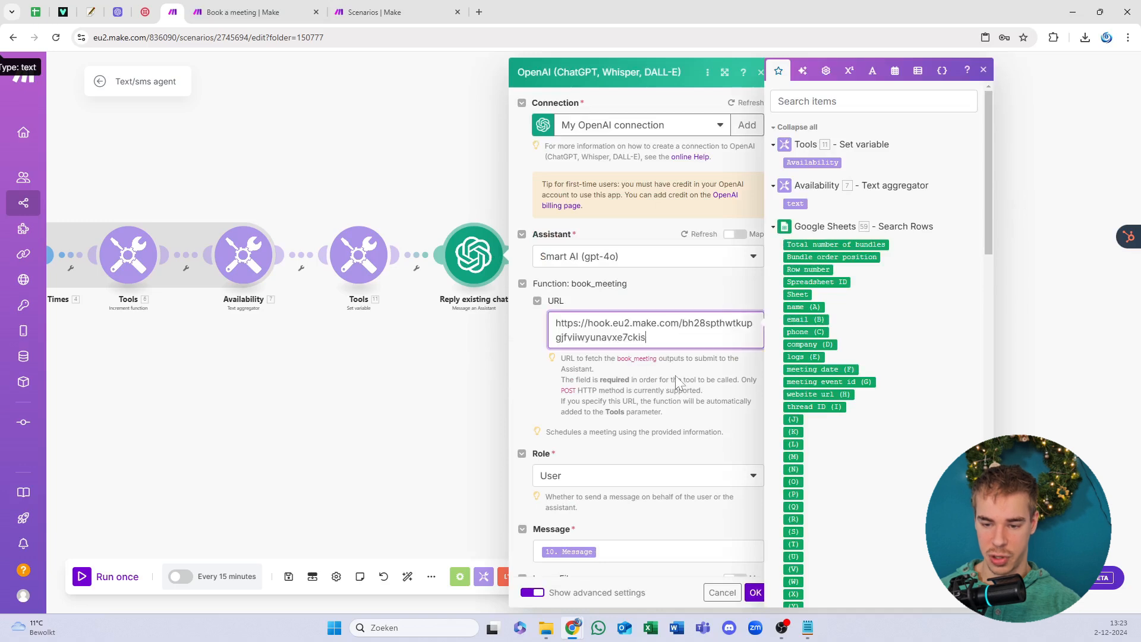
{"action": "key", "text": "Escape"}
{"action": "left_click", "coordinate": [760, 596]}
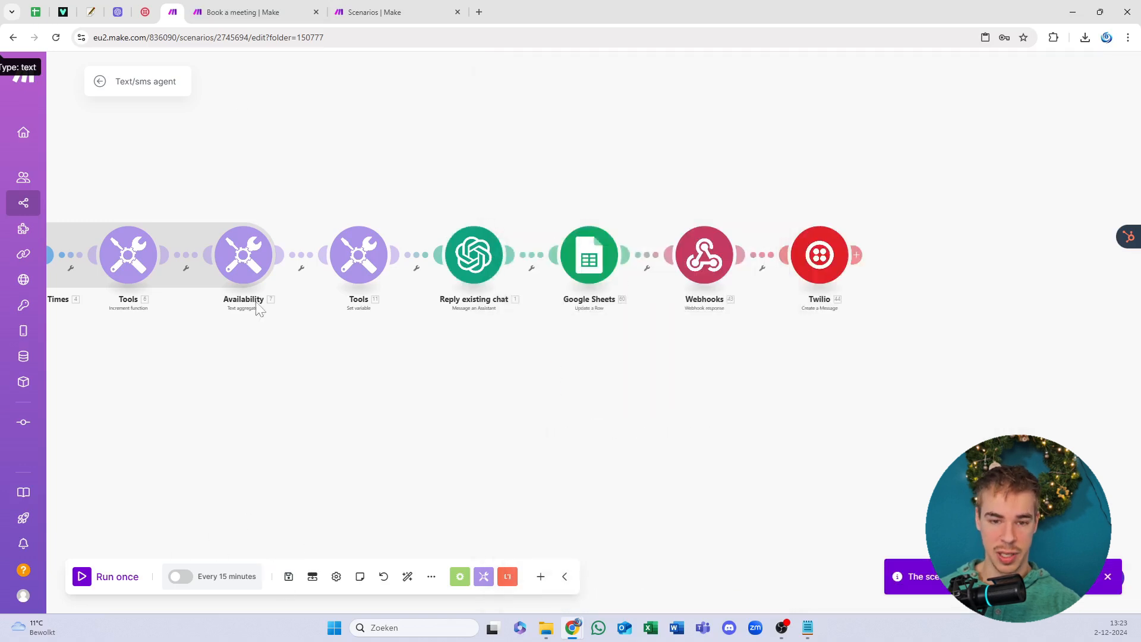
Step: Open the 'Outbound - cold call from a form' scenario from the scenarios list in its own tab
{"action": "left_click", "coordinate": [240, 13]}
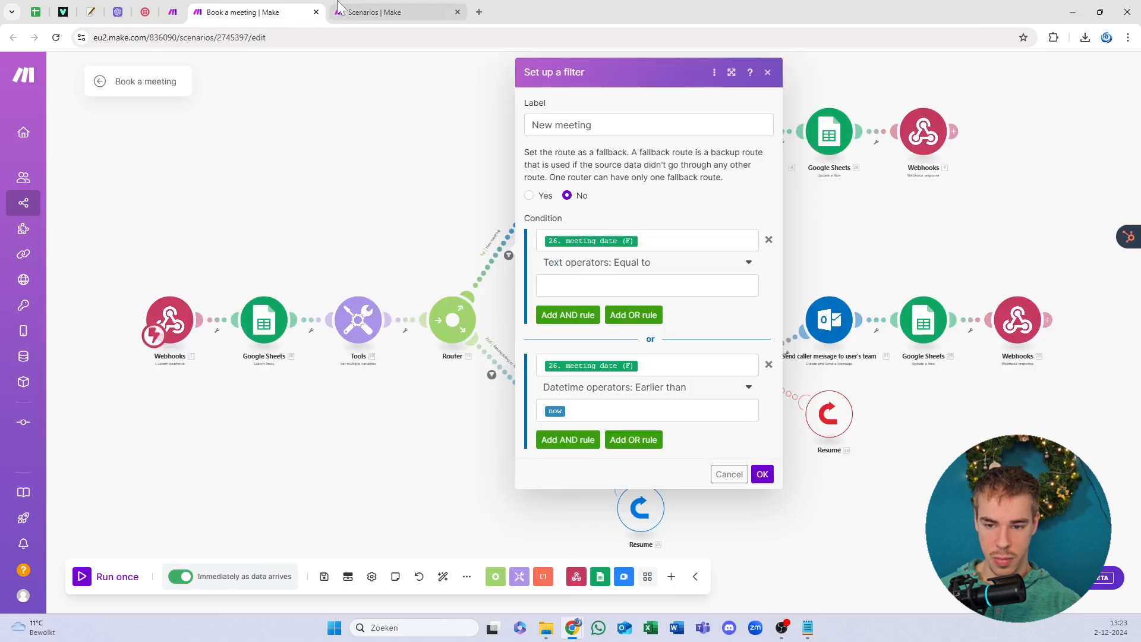
{"action": "left_click", "coordinate": [380, 12]}
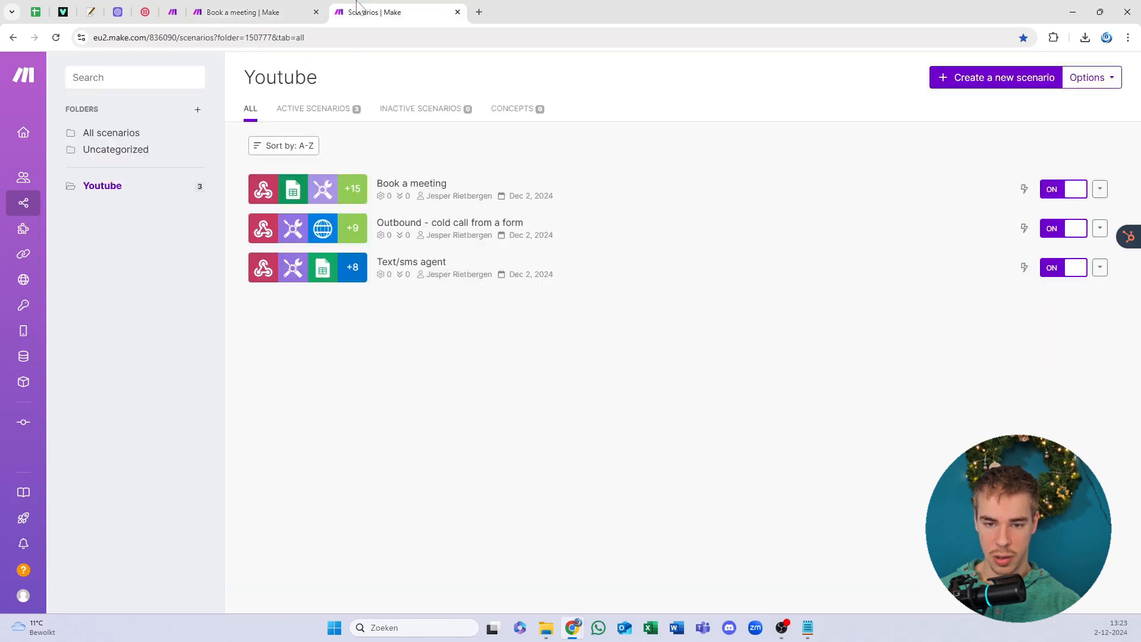
{"action": "left_click", "coordinate": [438, 228]}
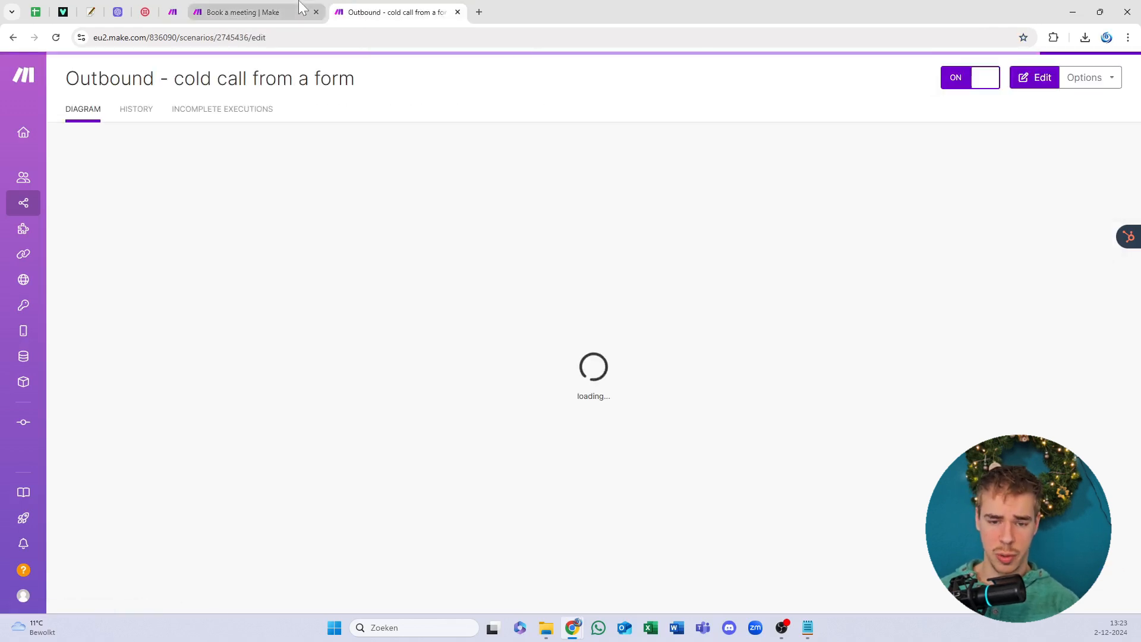
{"action": "left_click", "coordinate": [300, 7]}
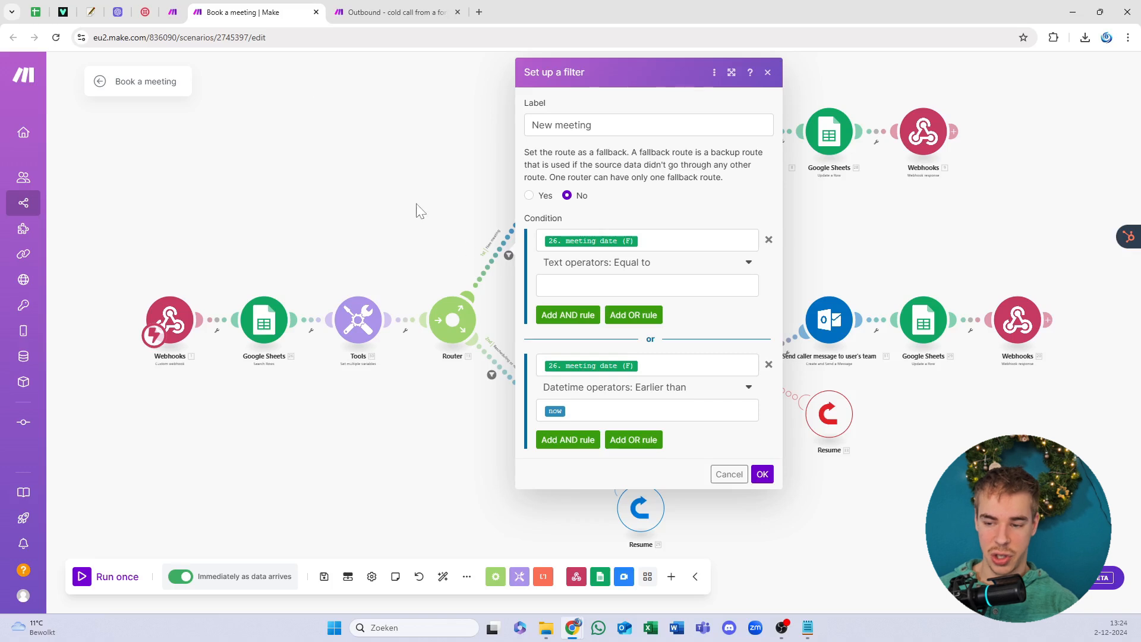
Step: Check the upper Twilio module's sending number and set the lower Twilio module to match
{"action": "left_click", "coordinate": [892, 235]}
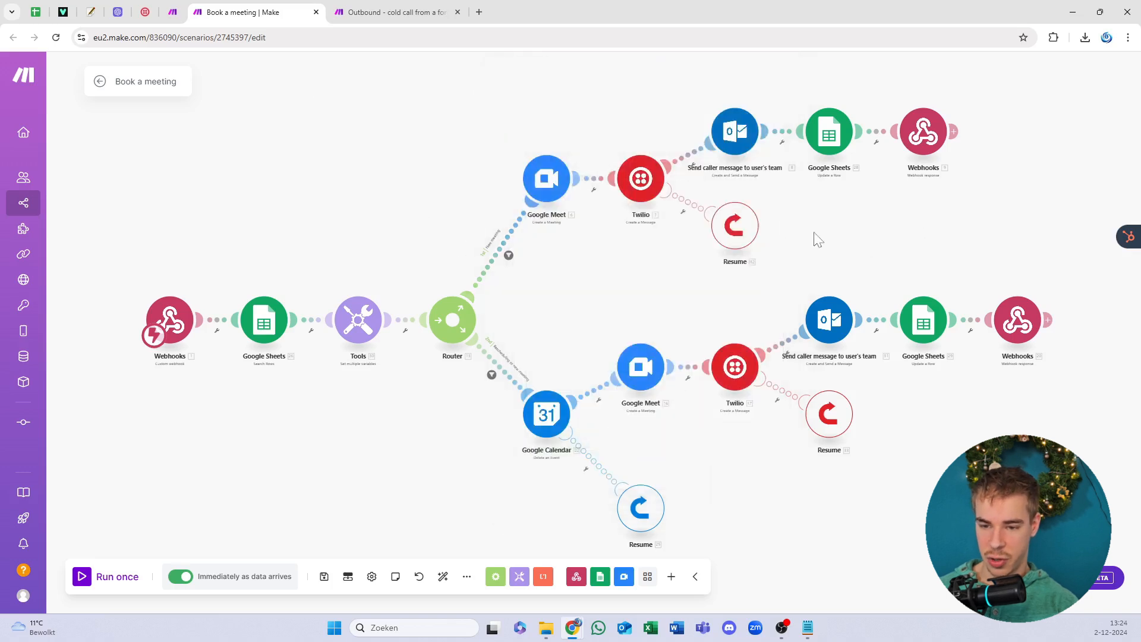
{"action": "left_click", "coordinate": [641, 194]}
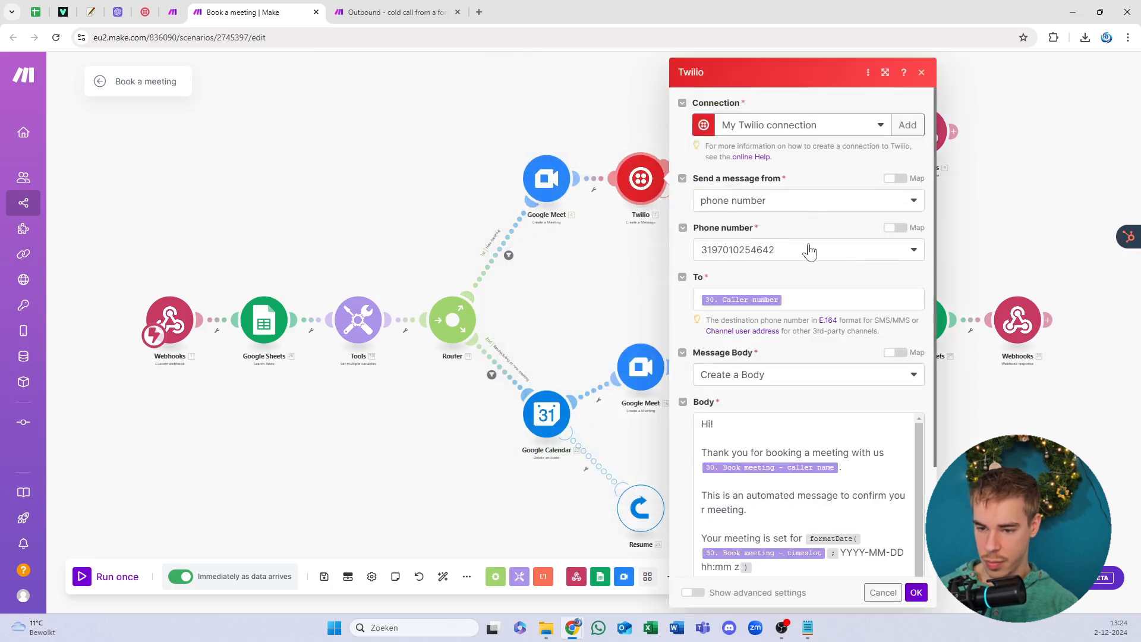
{"action": "left_click", "coordinate": [807, 256]}
{"action": "left_click", "coordinate": [807, 254]}
{"action": "left_click", "coordinate": [593, 262]}
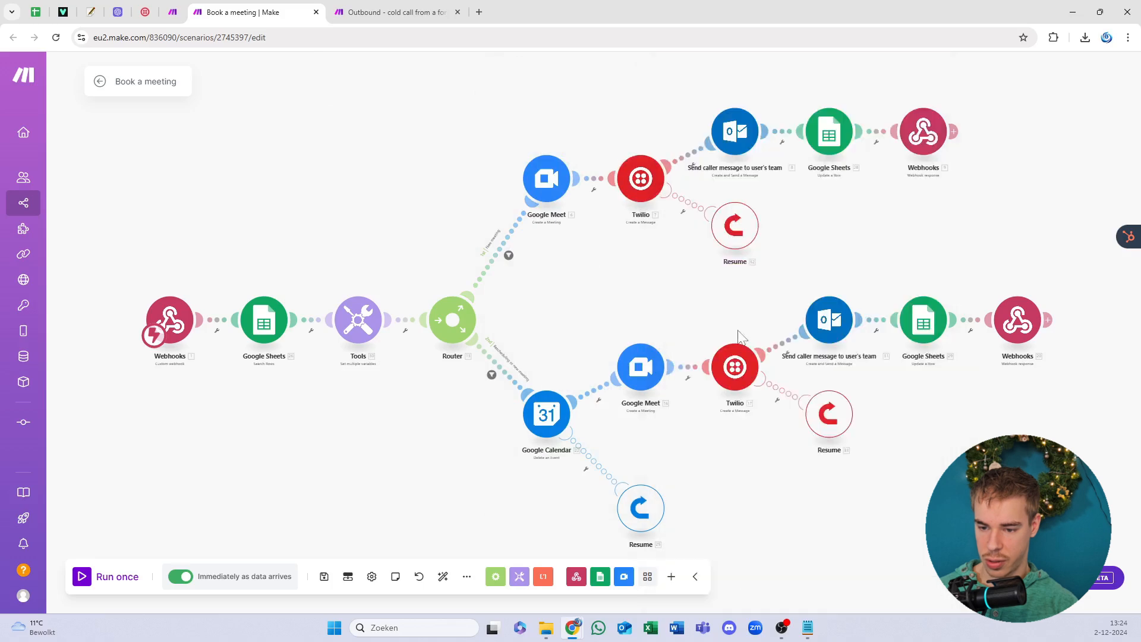
{"action": "left_click", "coordinate": [735, 364]}
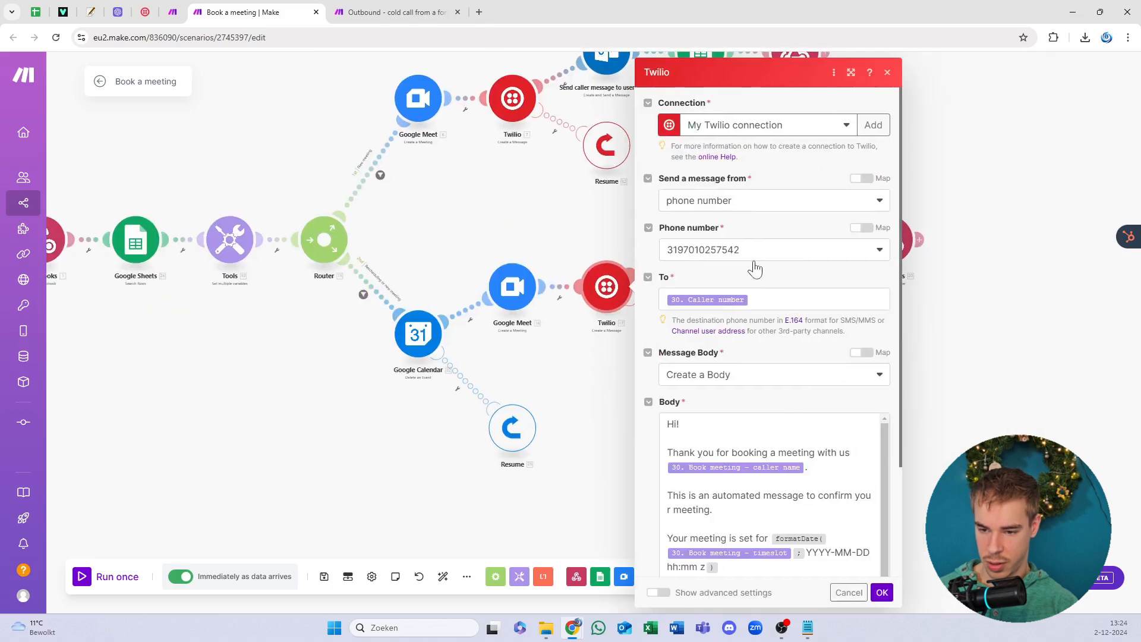
{"action": "left_click", "coordinate": [756, 254]}
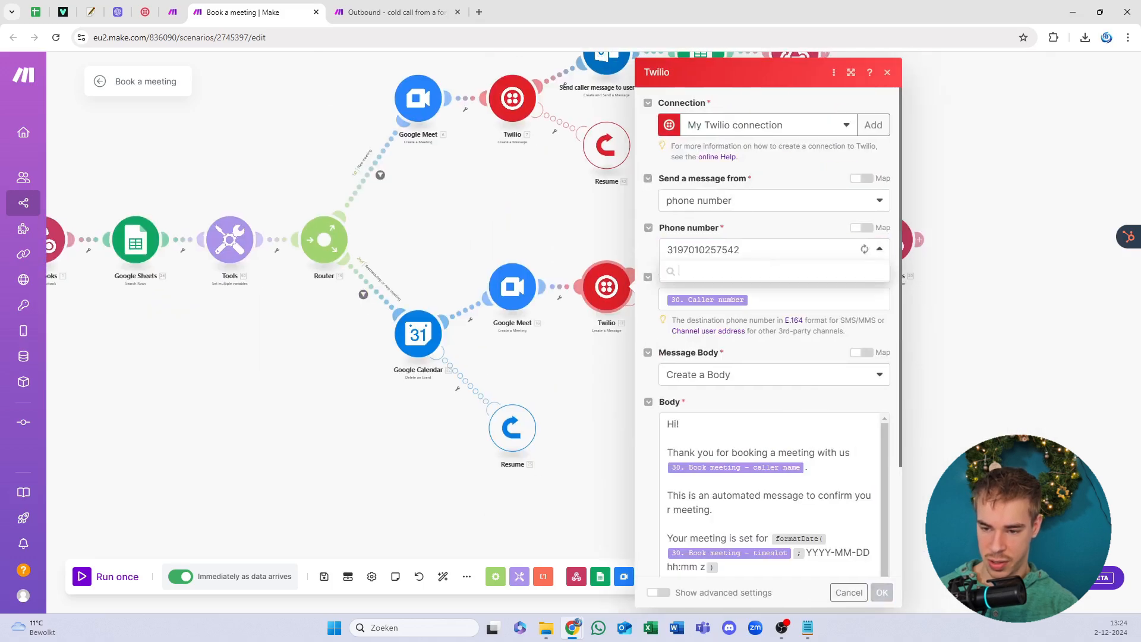
{"action": "left_click", "coordinate": [772, 311]}
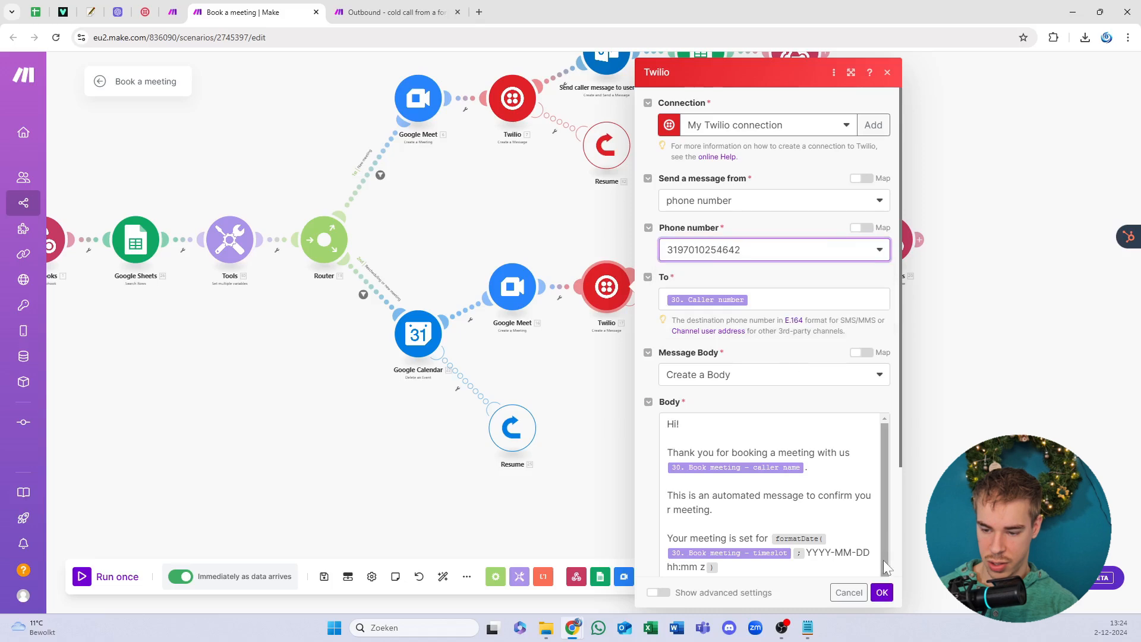
{"action": "left_click", "coordinate": [882, 592]}
{"action": "left_click", "coordinate": [399, 12]}
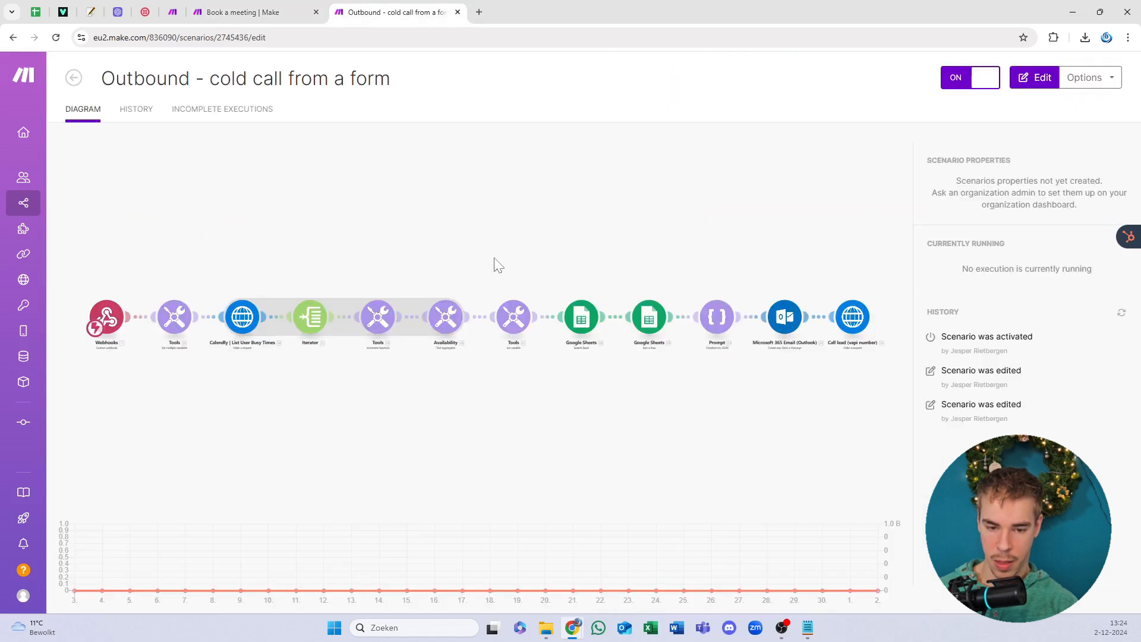
Step: Review the Call lead (vapi number) HTTP module's headers and JSON body
{"action": "left_click_drag", "start_coordinate": [754, 247], "coordinate": [280, 270]}
{"action": "scroll", "coordinate": [558, 291], "scroll_direction": "up", "scroll_amount": 3}
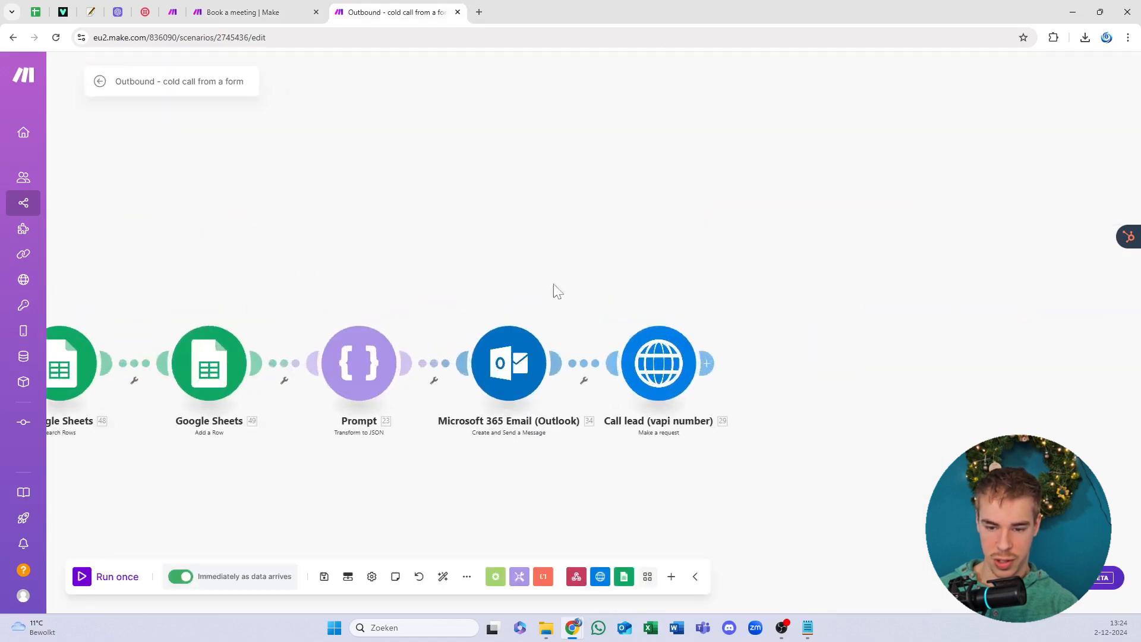
{"action": "left_click", "coordinate": [658, 363]}
{"action": "scroll", "coordinate": [497, 297], "scroll_direction": "down", "scroll_amount": 10}
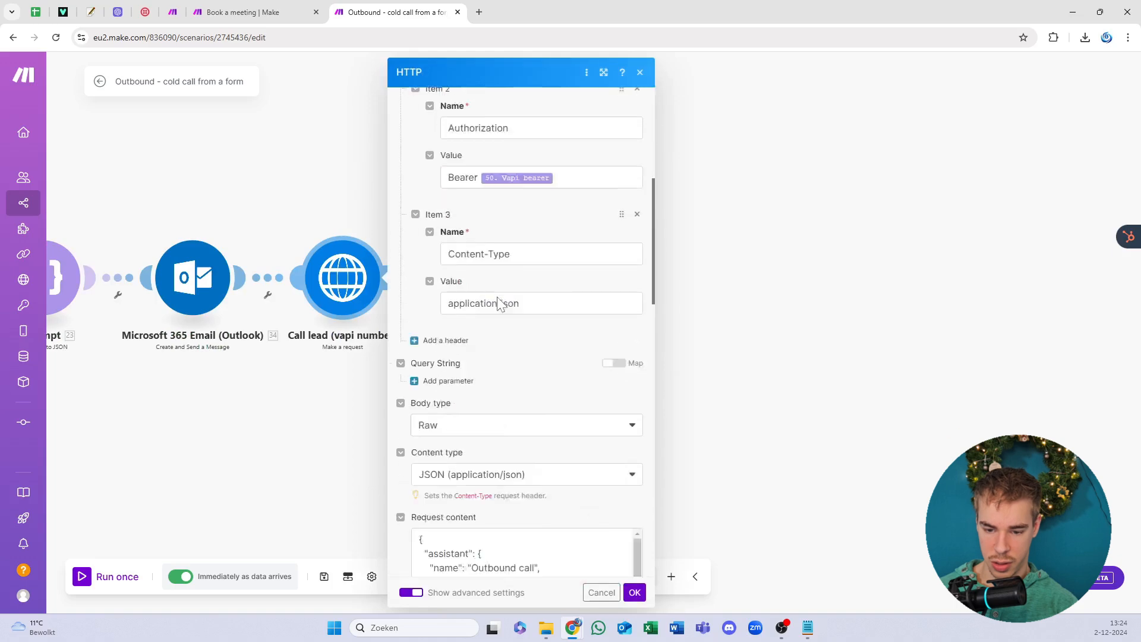
{"action": "scroll", "coordinate": [523, 202], "scroll_direction": "down", "scroll_amount": 10}
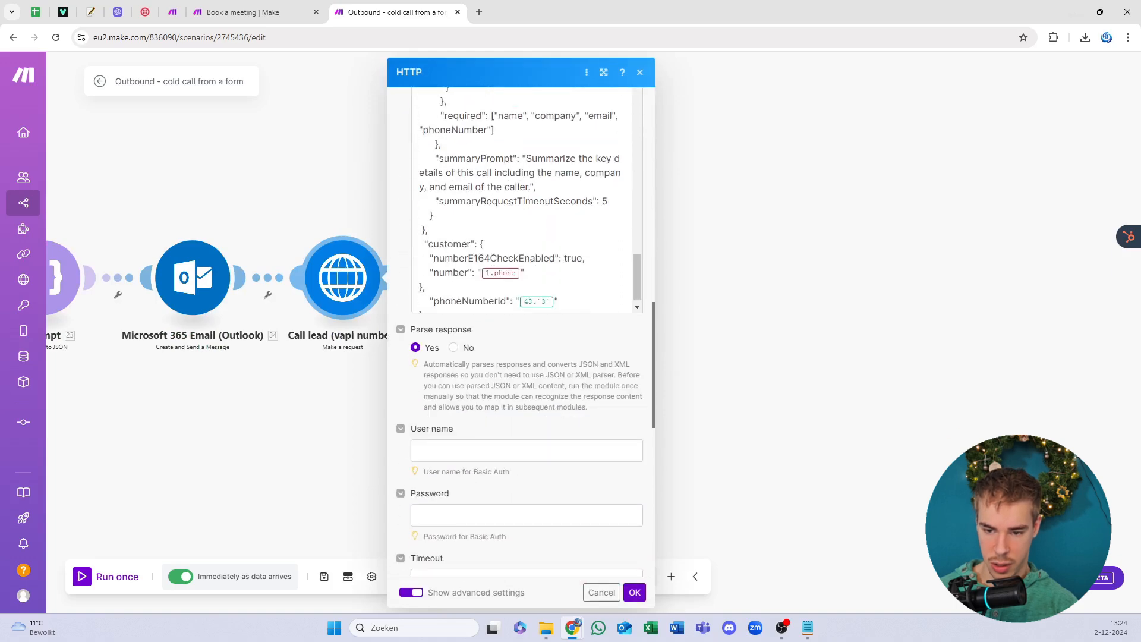
{"action": "left_click", "coordinate": [634, 592]}
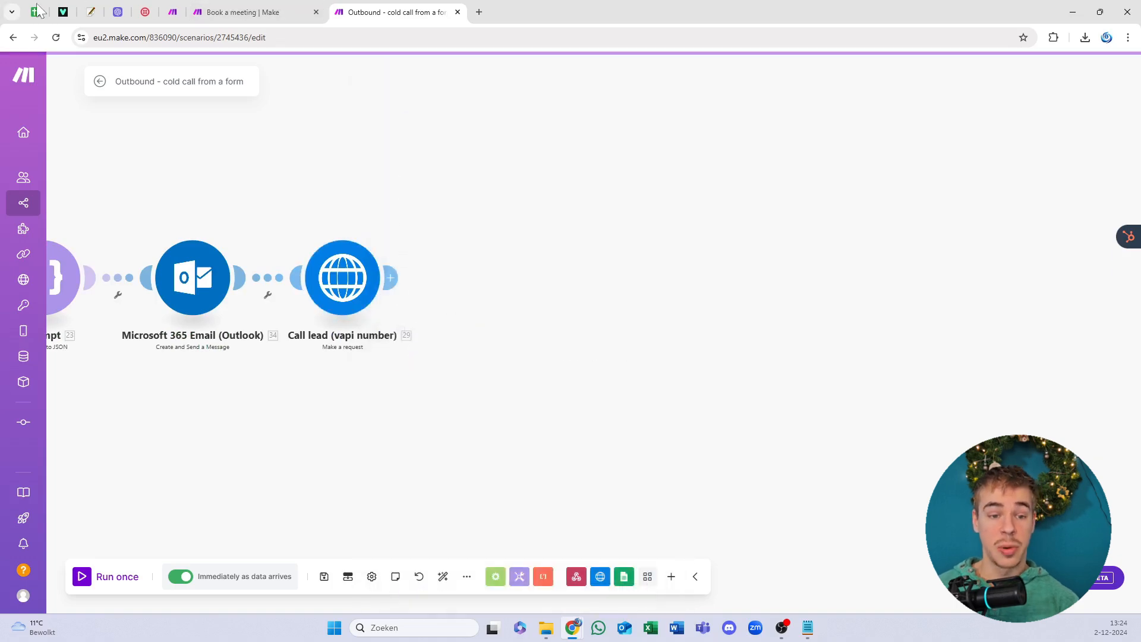
{"action": "left_click_drag", "start_coordinate": [35, 12], "coordinate": [221, 7]}
Step: On sheet Blad 2, go over the prompt, first message and Functions JSON cells in row 2
{"action": "left_click", "coordinate": [255, 302]}
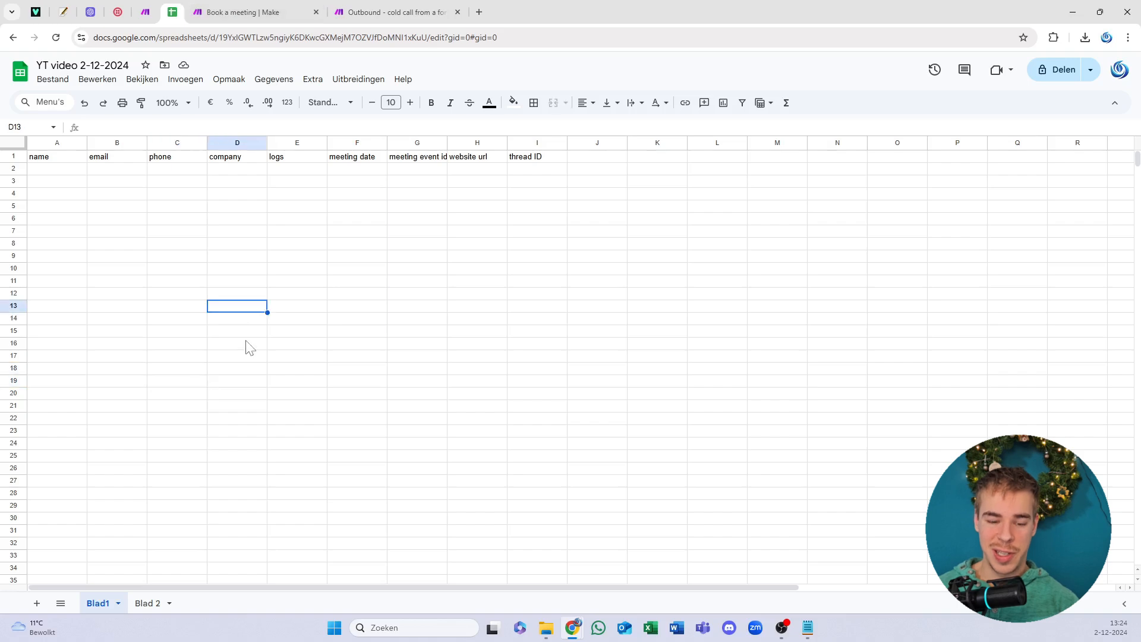
{"action": "left_click", "coordinate": [159, 604]}
{"action": "left_click", "coordinate": [98, 302]}
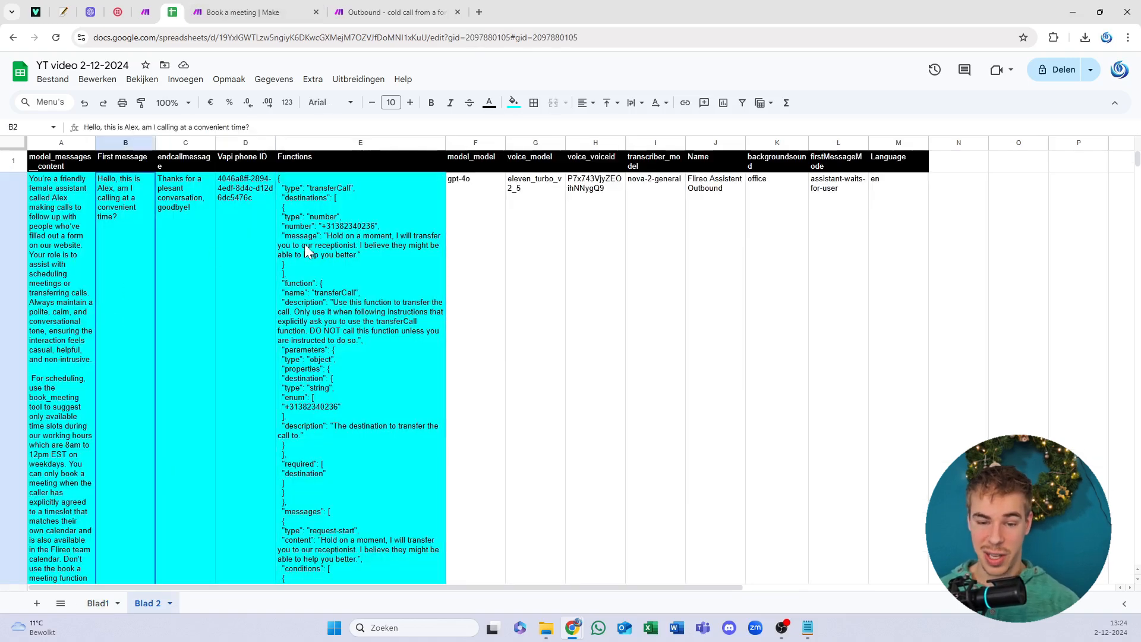
{"action": "left_click_drag", "start_coordinate": [315, 246], "coordinate": [76, 284]}
{"action": "left_click", "coordinate": [357, 262]}
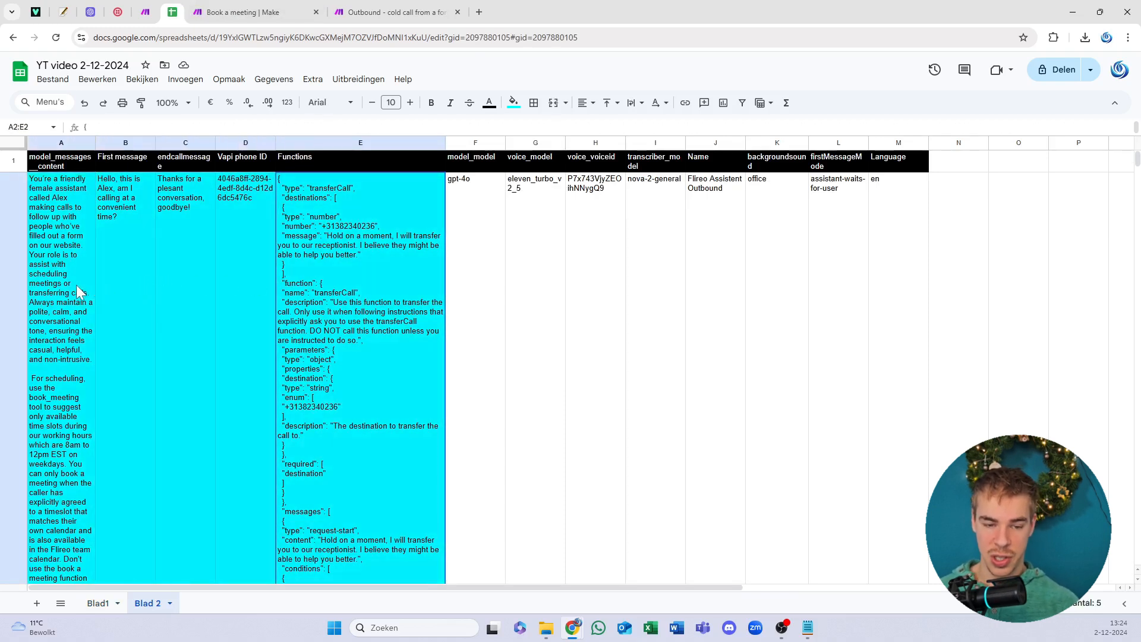
{"action": "left_click", "coordinate": [76, 281]}
Step: Go over the model and voice settings F2–M2, the assistant Name in J2 and phone ID in D2
{"action": "mouse_move", "coordinate": [496, 253]}
{"action": "left_mouse_down"}
{"action": "mouse_move", "coordinate": [889, 243]}
{"action": "mouse_move", "coordinate": [484, 248]}
{"action": "left_mouse_up"}
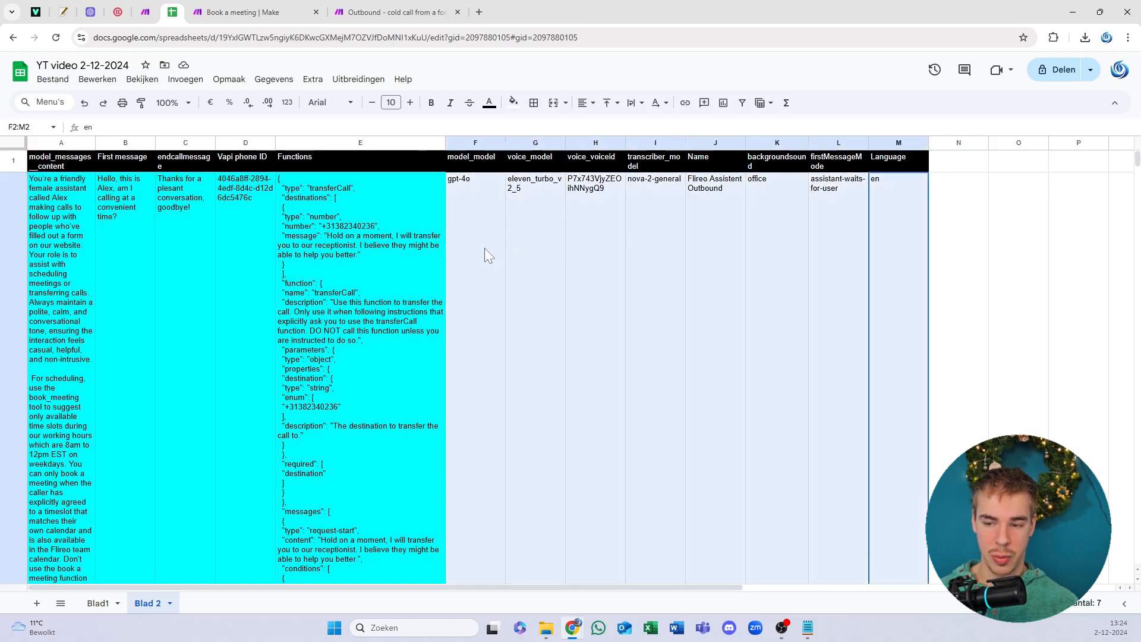
{"action": "double_click", "coordinate": [729, 188]}
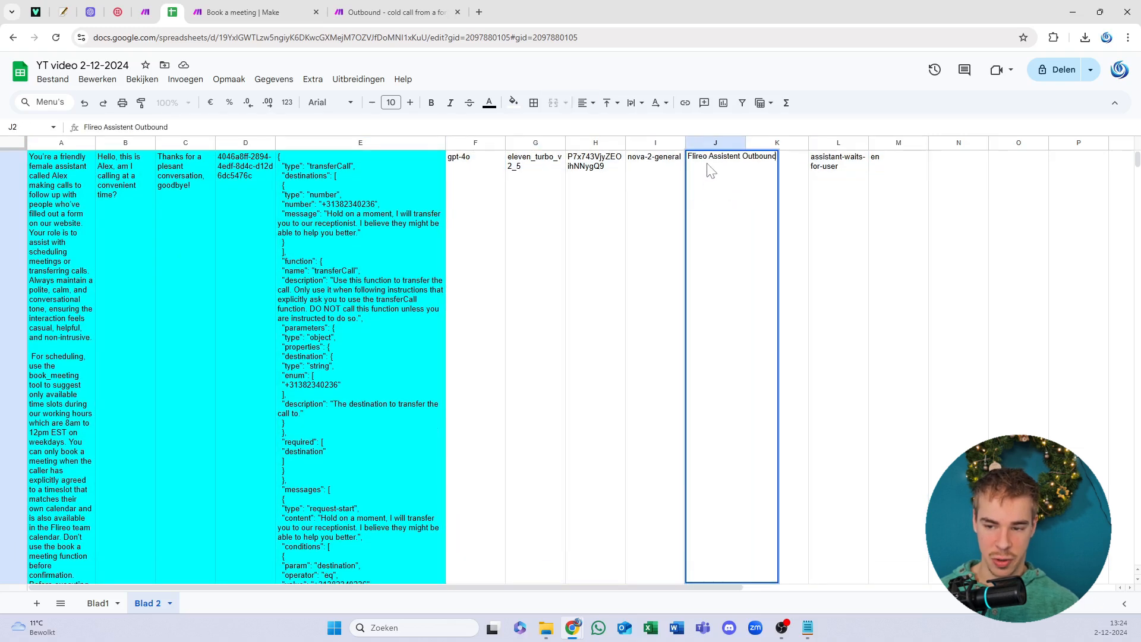
{"action": "left_click", "coordinate": [652, 195]}
{"action": "scroll", "coordinate": [669, 288], "scroll_direction": "up", "scroll_amount": 1}
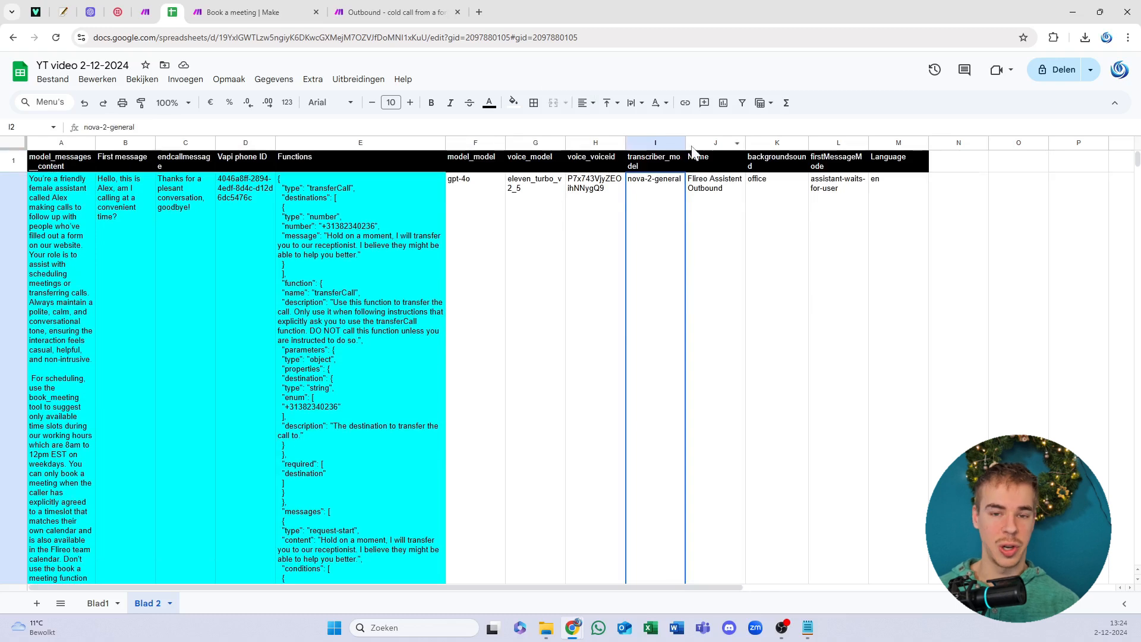
{"action": "left_click", "coordinate": [732, 196]}
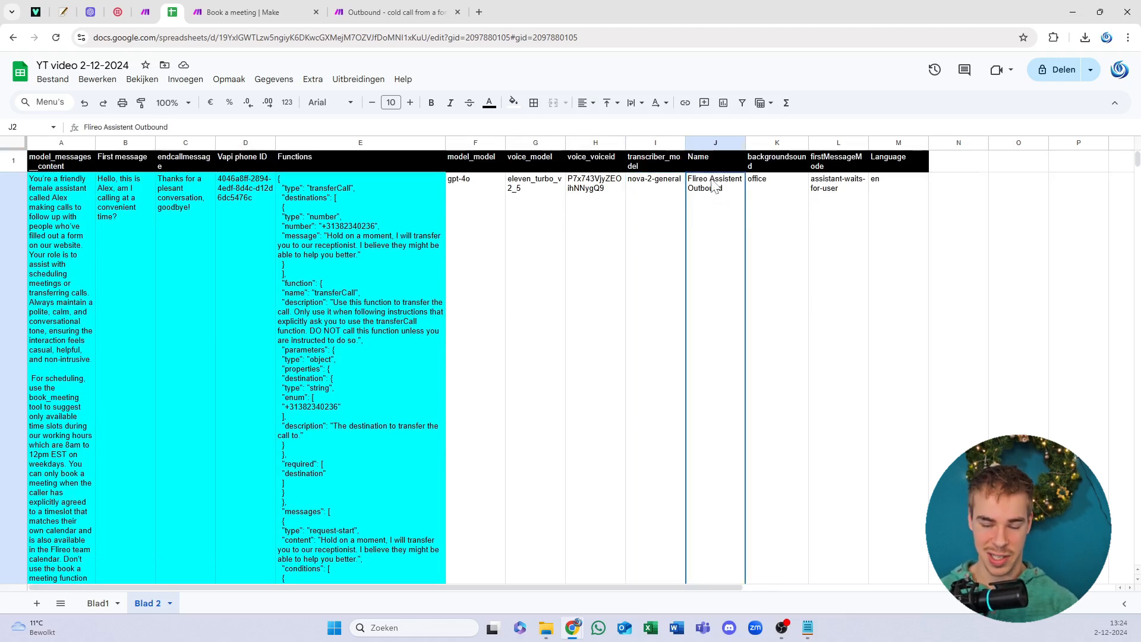
{"action": "left_click", "coordinate": [369, 264]}
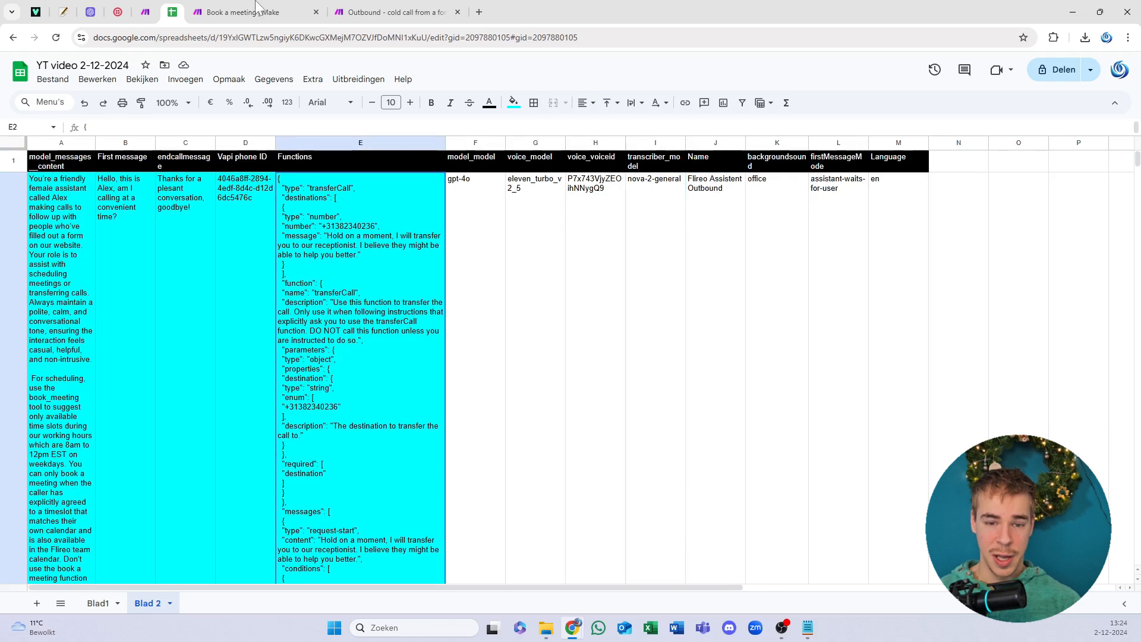
{"action": "left_click", "coordinate": [264, 260]}
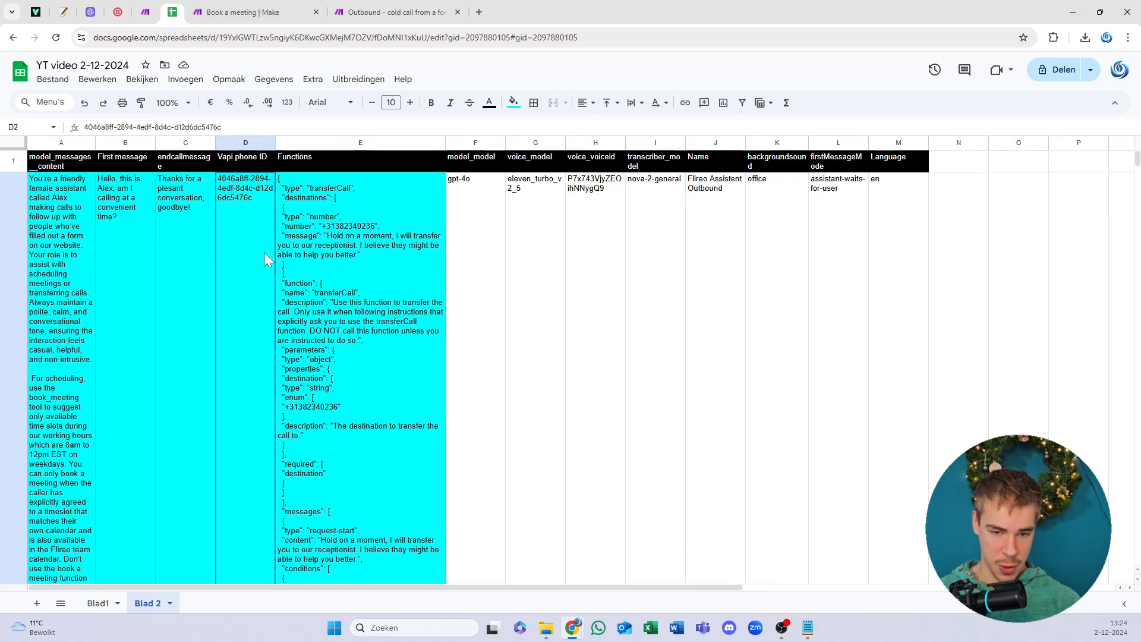
{"action": "left_click_drag", "start_coordinate": [37, 10], "coordinate": [170, 9]}
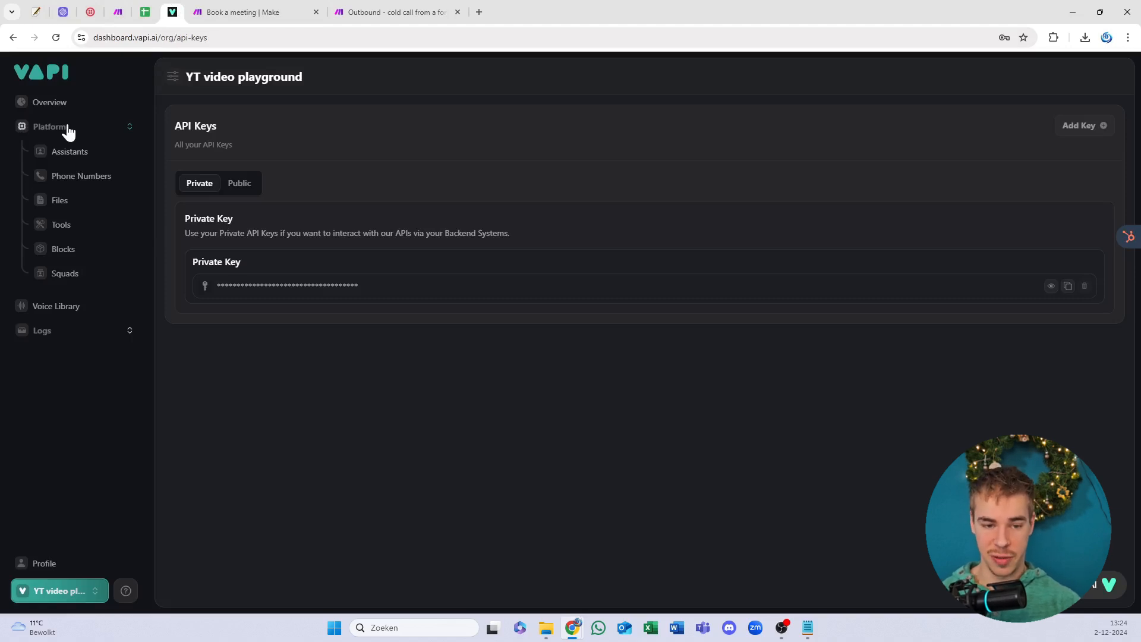
Step: Check the imported Dutch number in Twilio's active numbers, then open Vapi's Import Phone Number dialog
{"action": "left_click", "coordinate": [74, 181]}
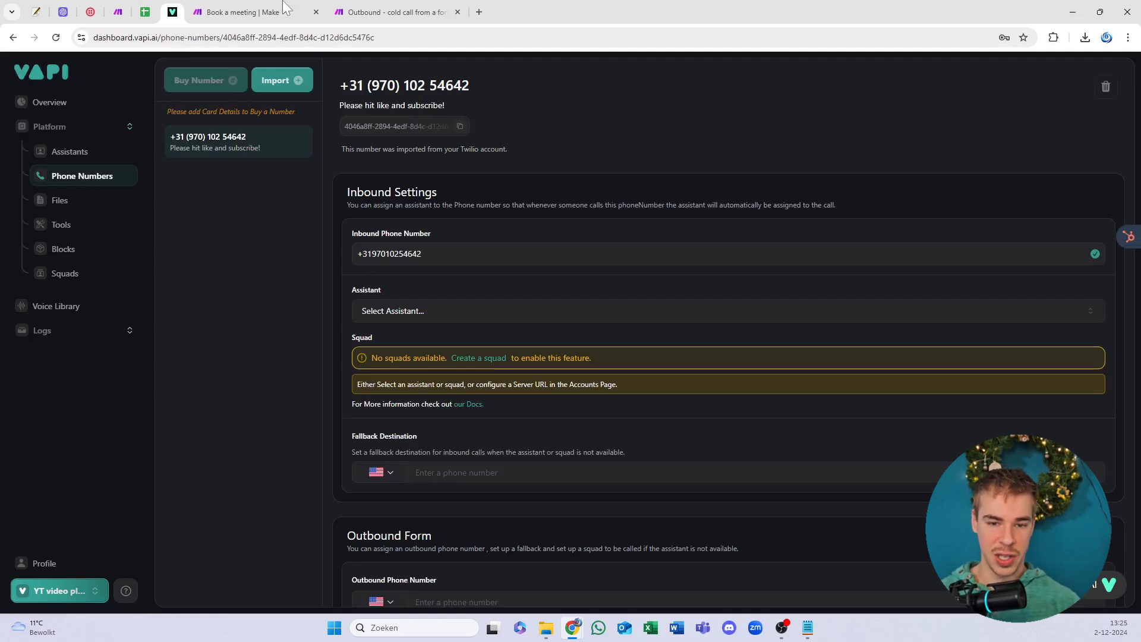
{"action": "left_click_drag", "start_coordinate": [90, 8], "coordinate": [122, 9]}
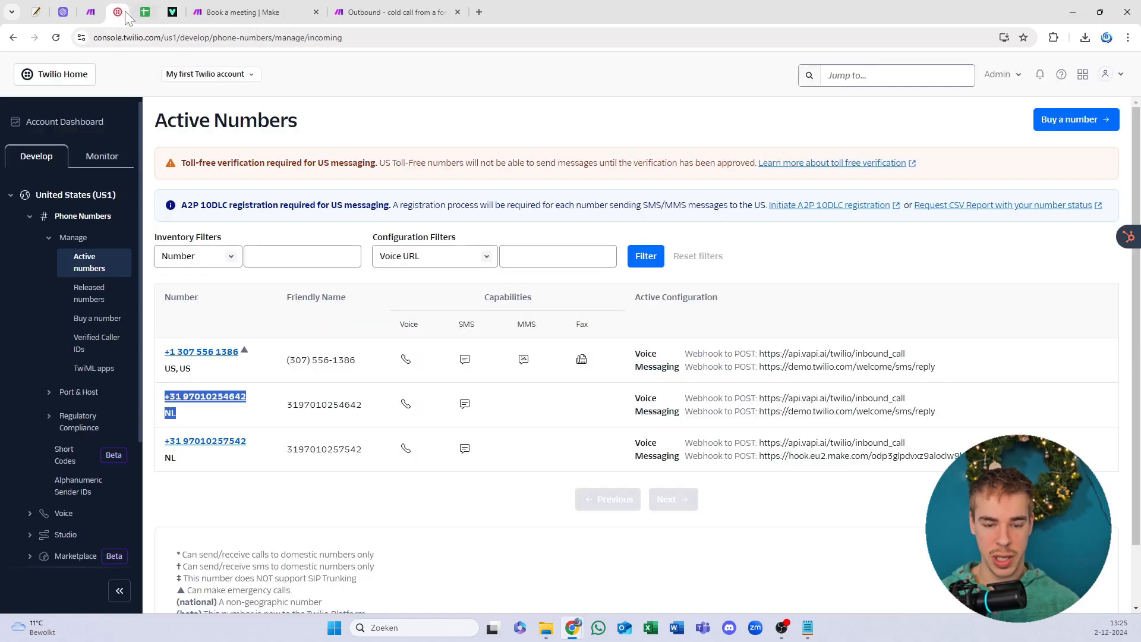
{"action": "left_click", "coordinate": [222, 402]}
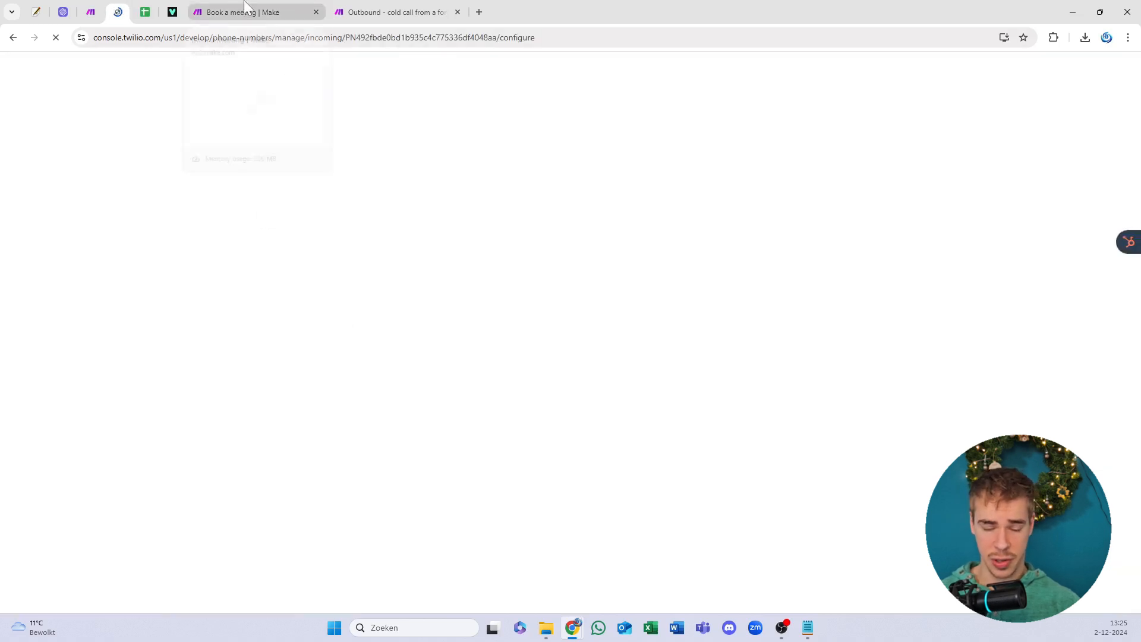
{"action": "left_click", "coordinate": [172, 8]}
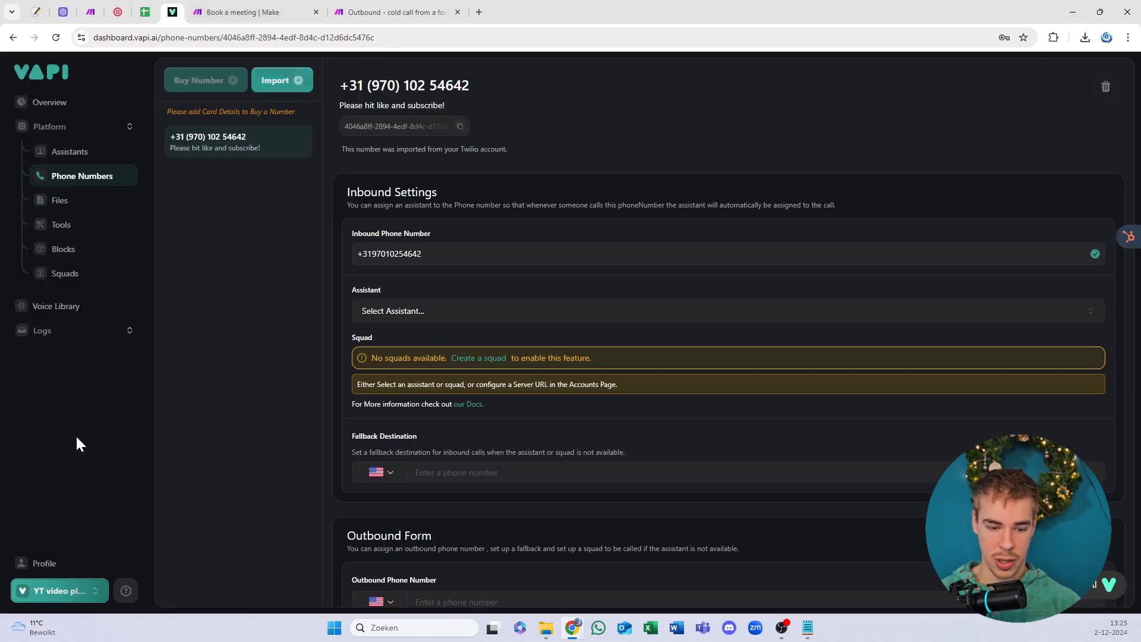
{"action": "left_click", "coordinate": [307, 84]}
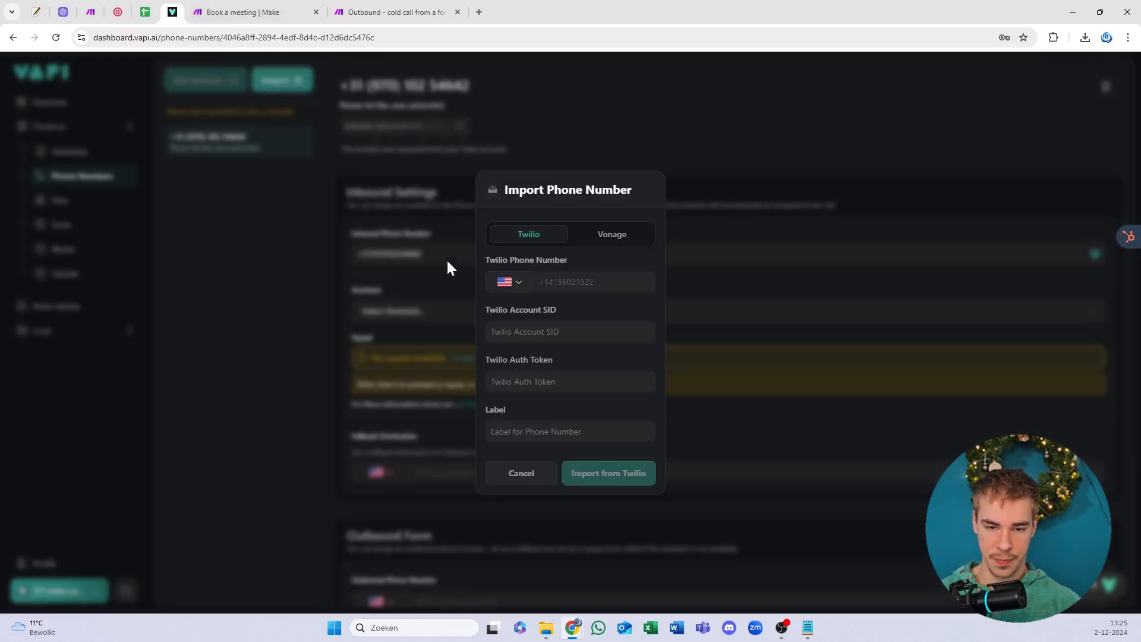
Step: Copy the phone number from its Twilio configuration page and reopen Vapi's Twilio import form
{"action": "left_click", "coordinate": [522, 474]}
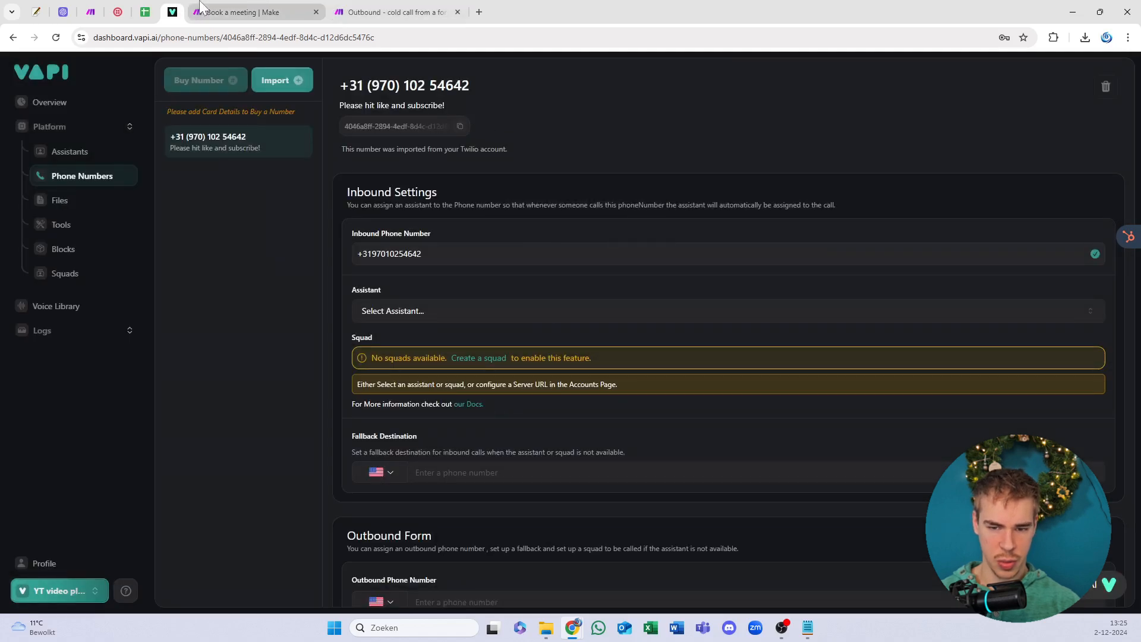
{"action": "left_click", "coordinate": [118, 12]}
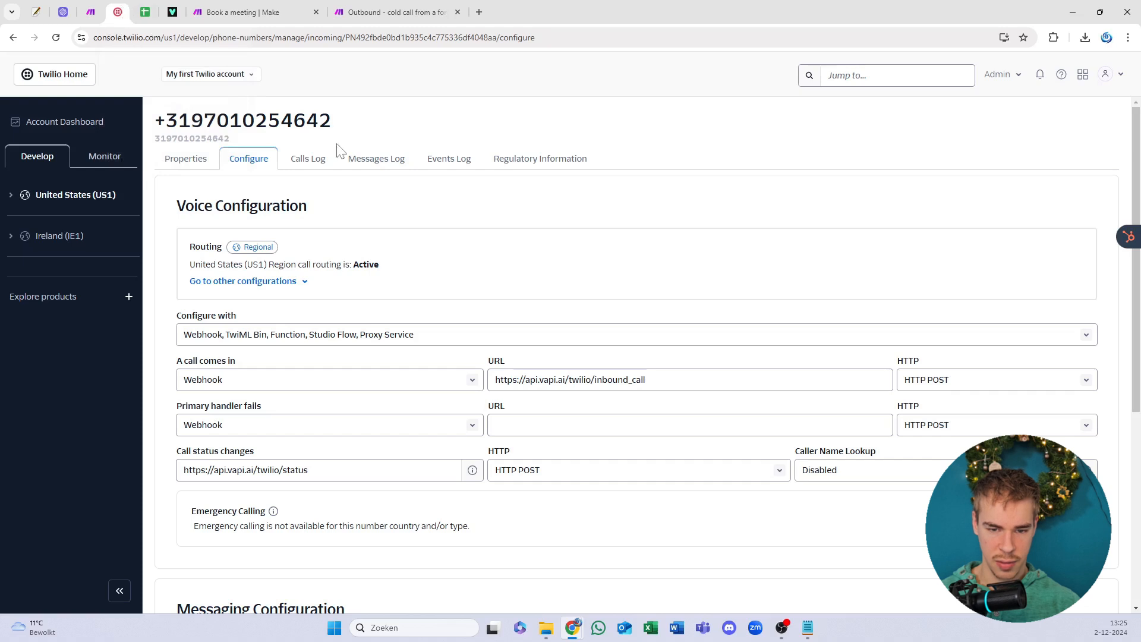
{"action": "left_click_drag", "start_coordinate": [335, 123], "coordinate": [149, 129]}
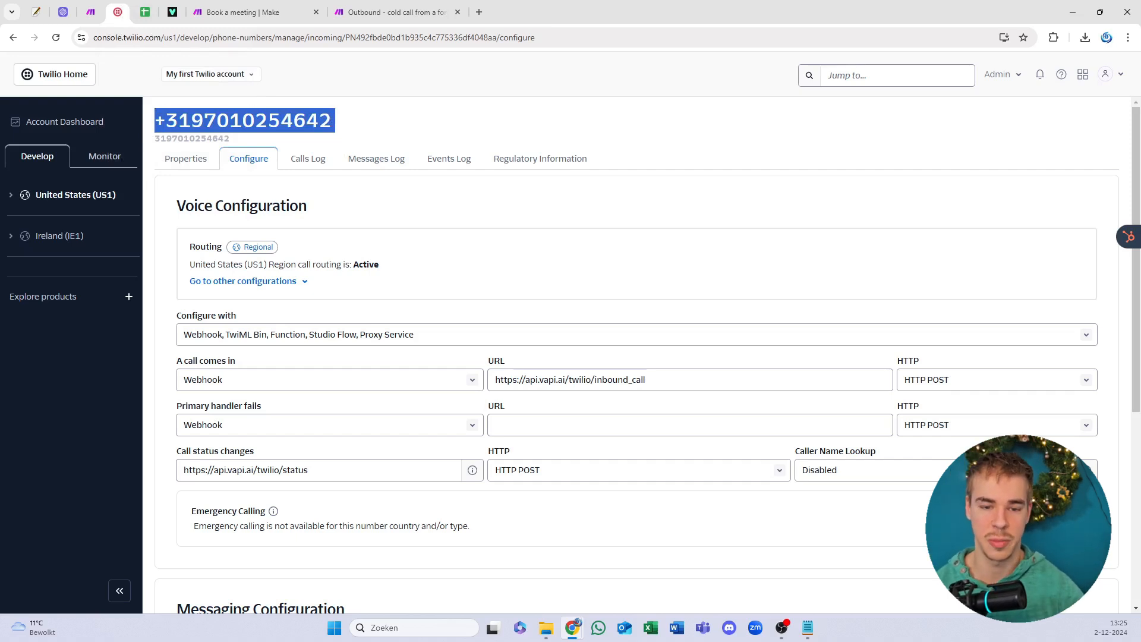
{"action": "right_click", "coordinate": [299, 123]}
{"action": "left_click", "coordinate": [309, 134]}
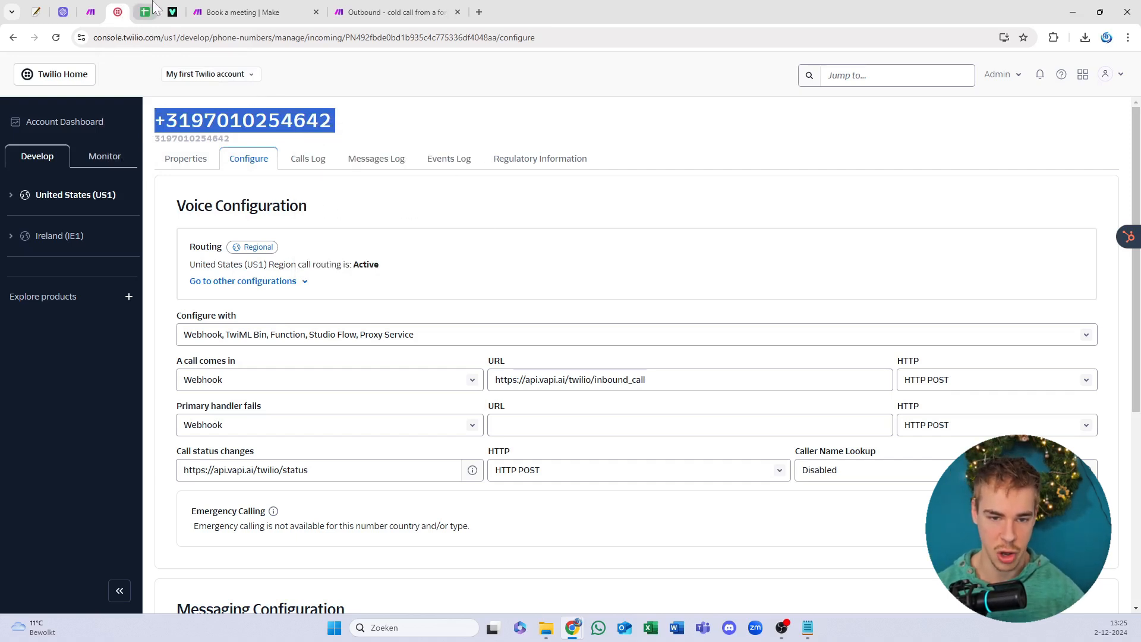
{"action": "left_click", "coordinate": [173, 12]}
{"action": "left_click", "coordinate": [272, 88]}
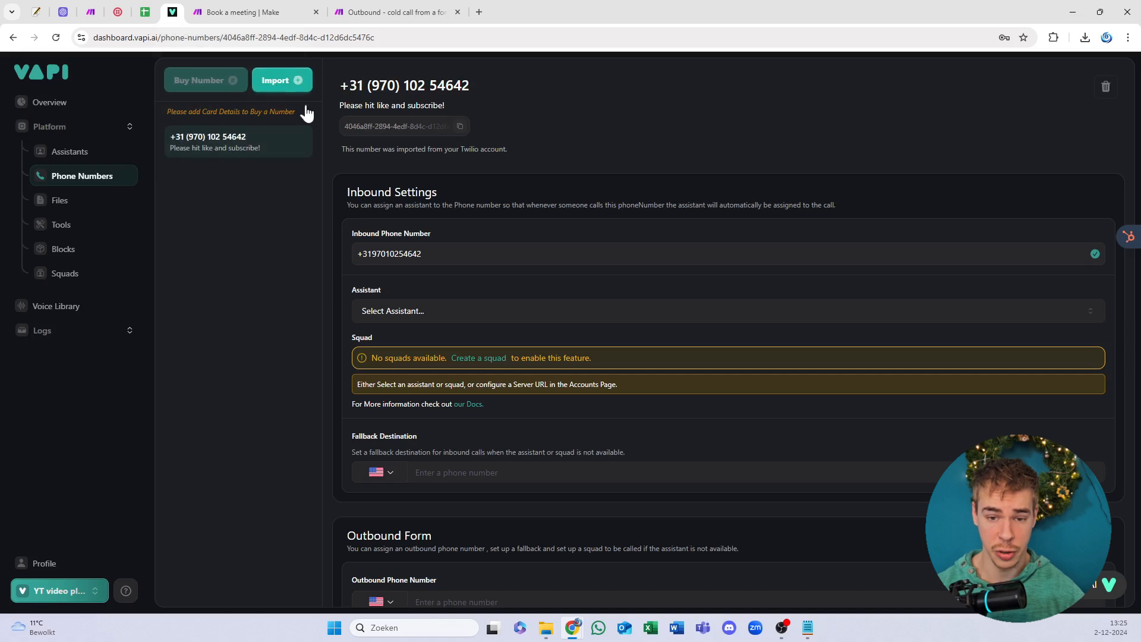
Step: Paste the Twilio number into the import form and look up the Account SID on Twilio's dashboard
{"action": "left_click", "coordinate": [538, 281]}
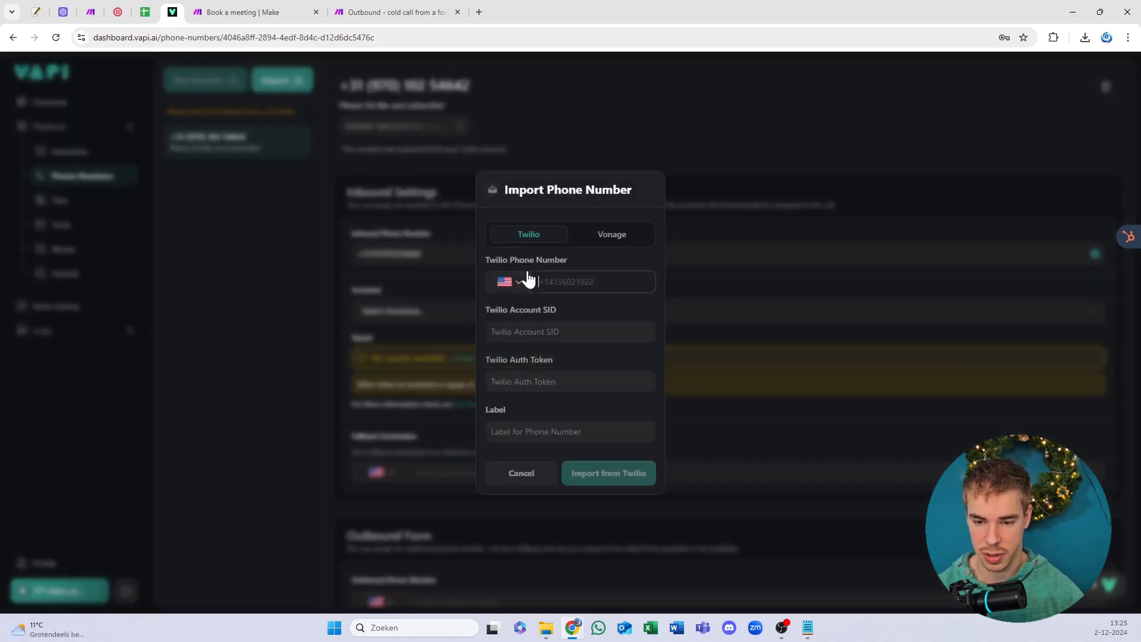
{"action": "key", "text": "ctrl+v"}
{"action": "left_click", "coordinate": [568, 331]}
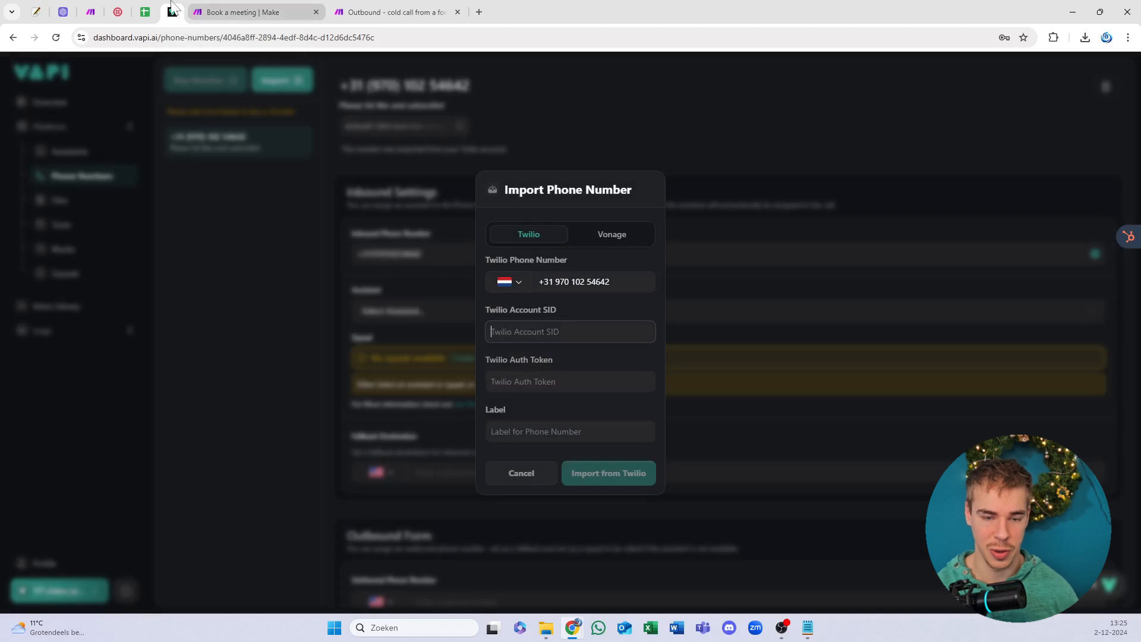
{"action": "left_click", "coordinate": [117, 10]}
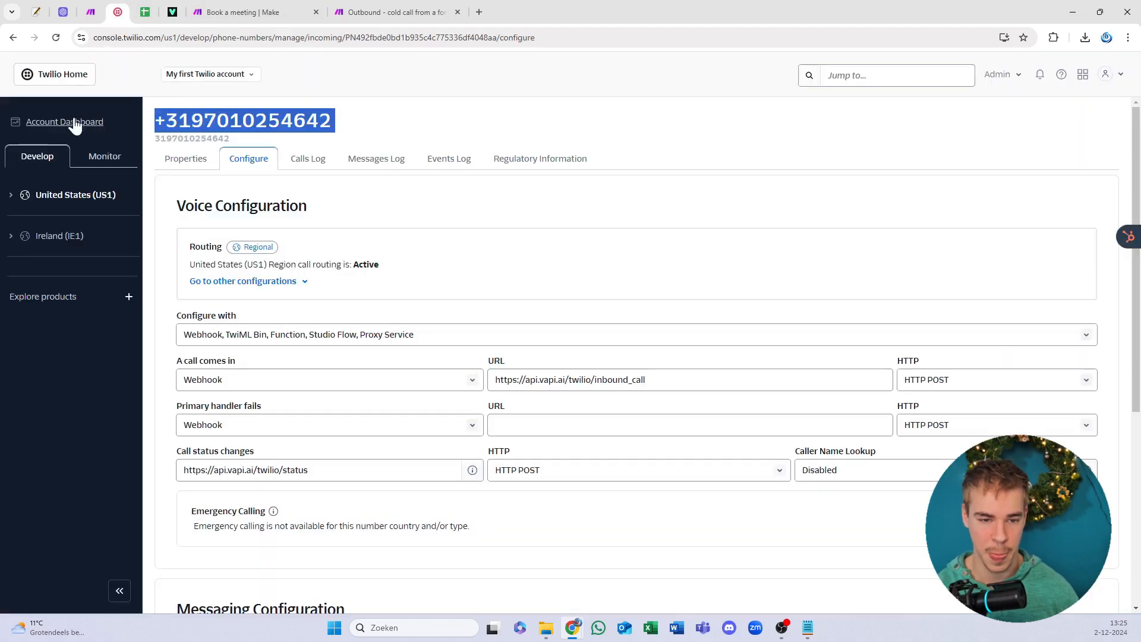
{"action": "left_click", "coordinate": [74, 121]}
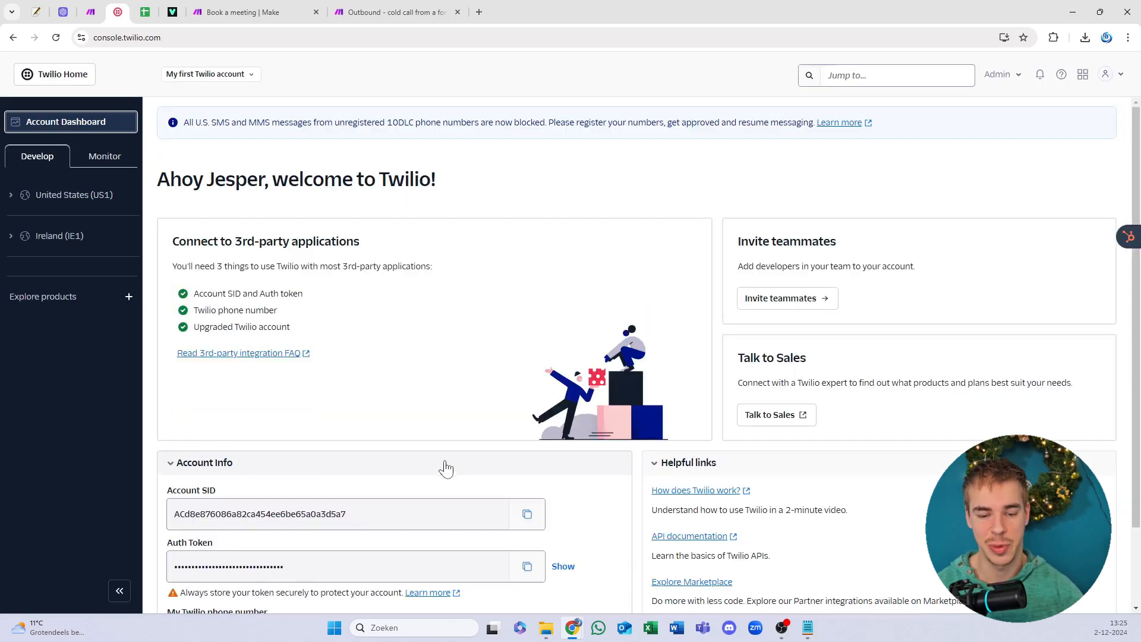
{"action": "scroll", "coordinate": [460, 478], "scroll_direction": "down", "scroll_amount": 2}
{"action": "scroll", "coordinate": [603, 415], "scroll_direction": "up", "scroll_amount": 1}
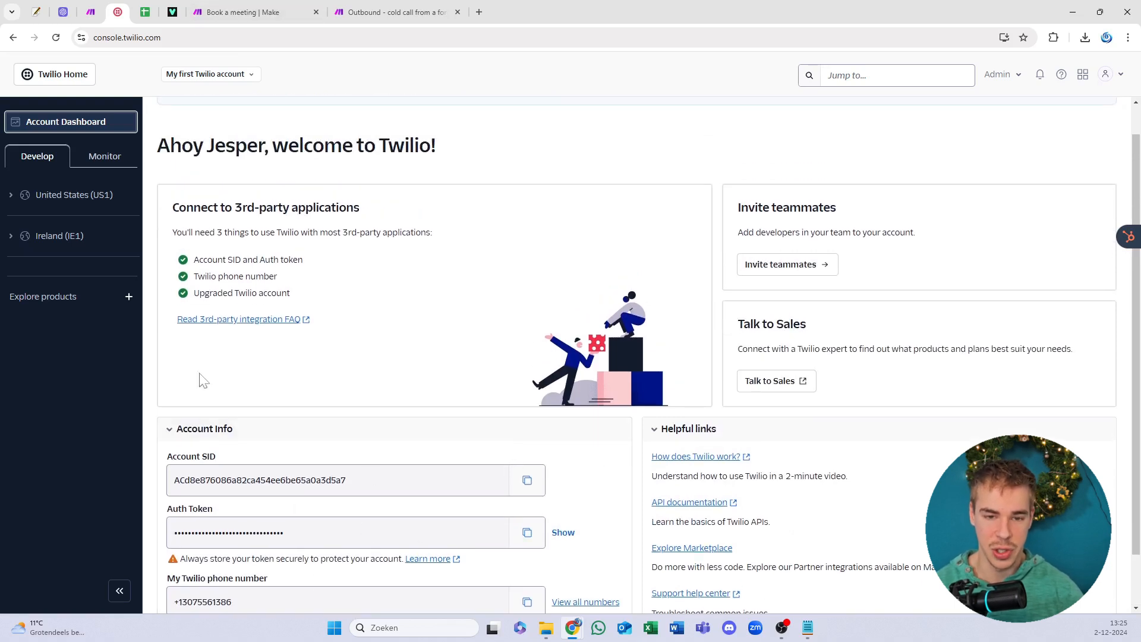
Step: Type a placeholder label, cancel the Vapi number import, and go to the Outbound cold call scenario
{"action": "left_click", "coordinate": [172, 12]}
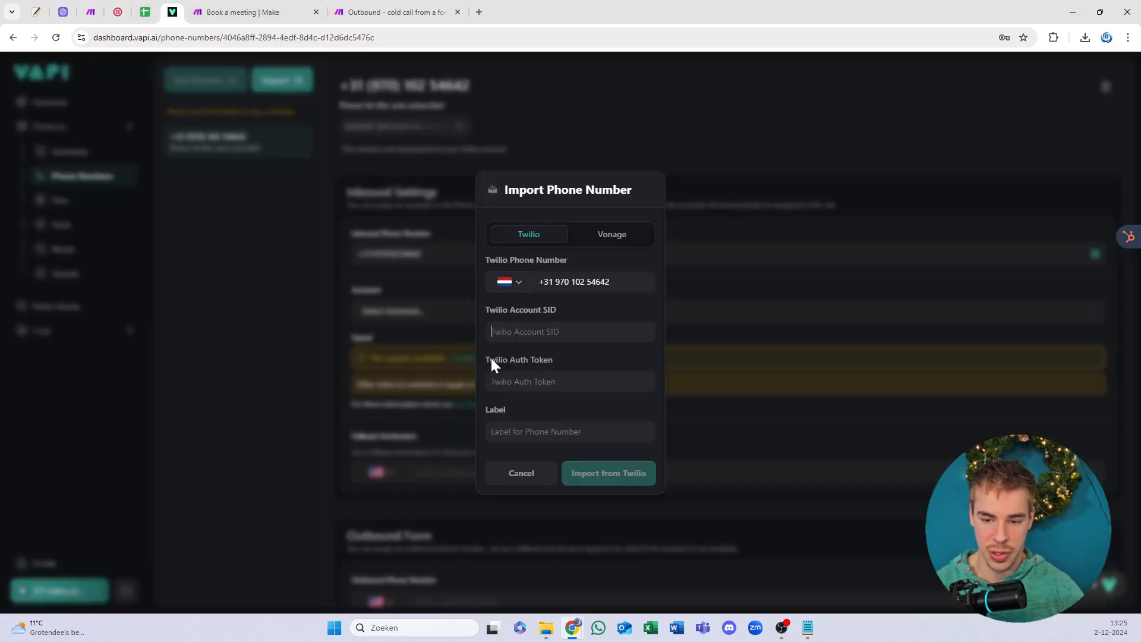
{"action": "left_click", "coordinate": [585, 379]}
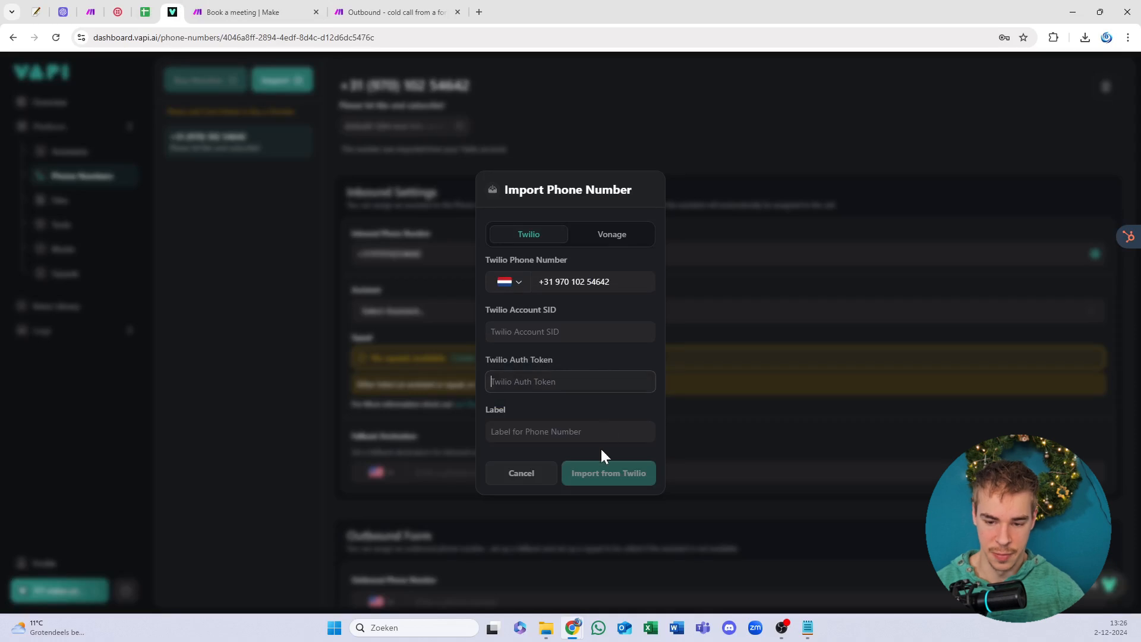
{"action": "key", "text": "Tab"}
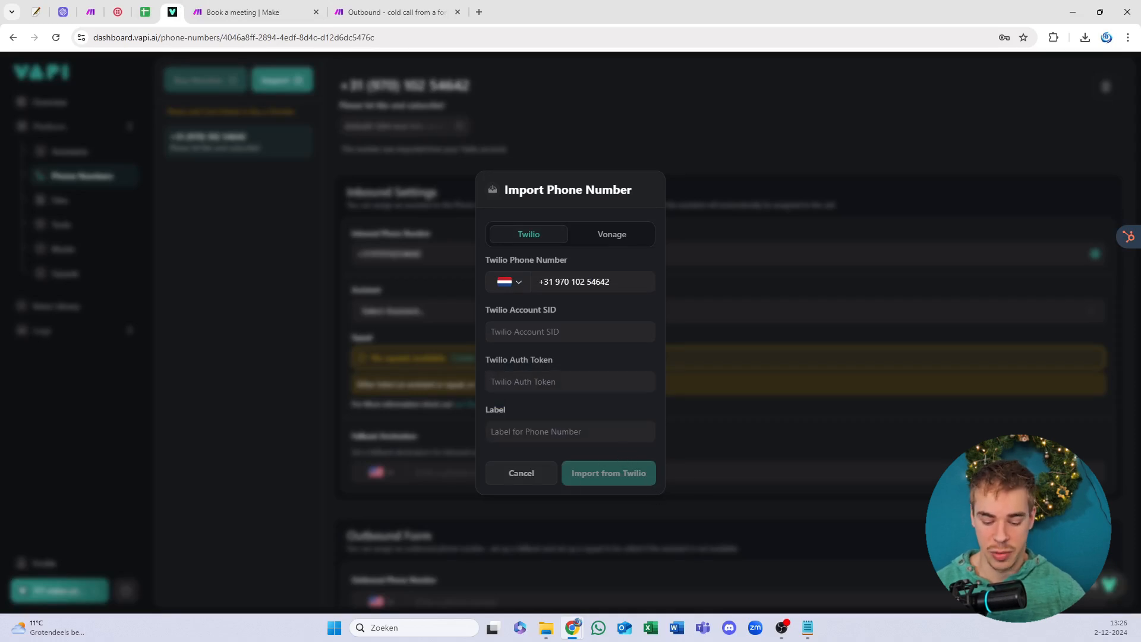
{"action": "type", "text": "fgfhuhbh"}
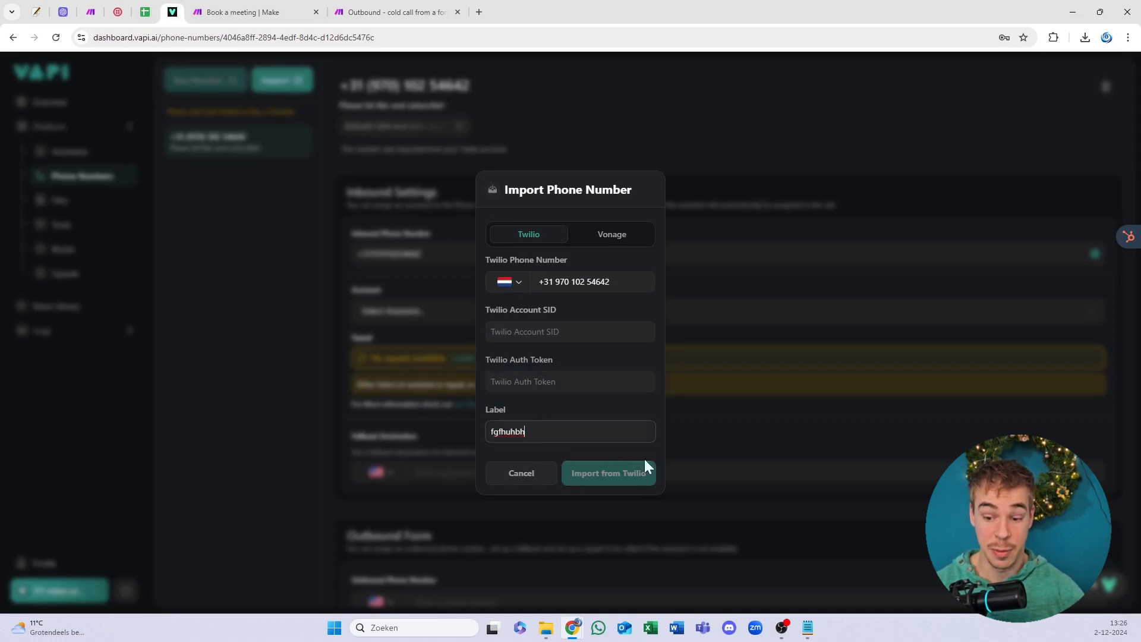
{"action": "left_click", "coordinate": [523, 478]}
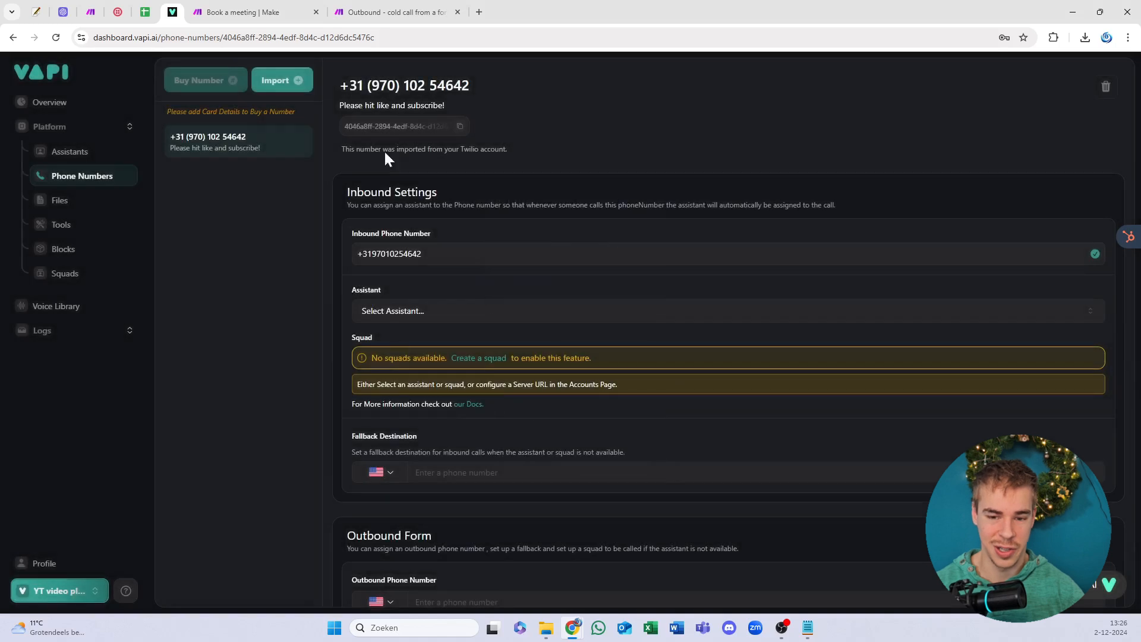
{"action": "left_click", "coordinate": [276, 7]}
{"action": "left_click", "coordinate": [345, 7]}
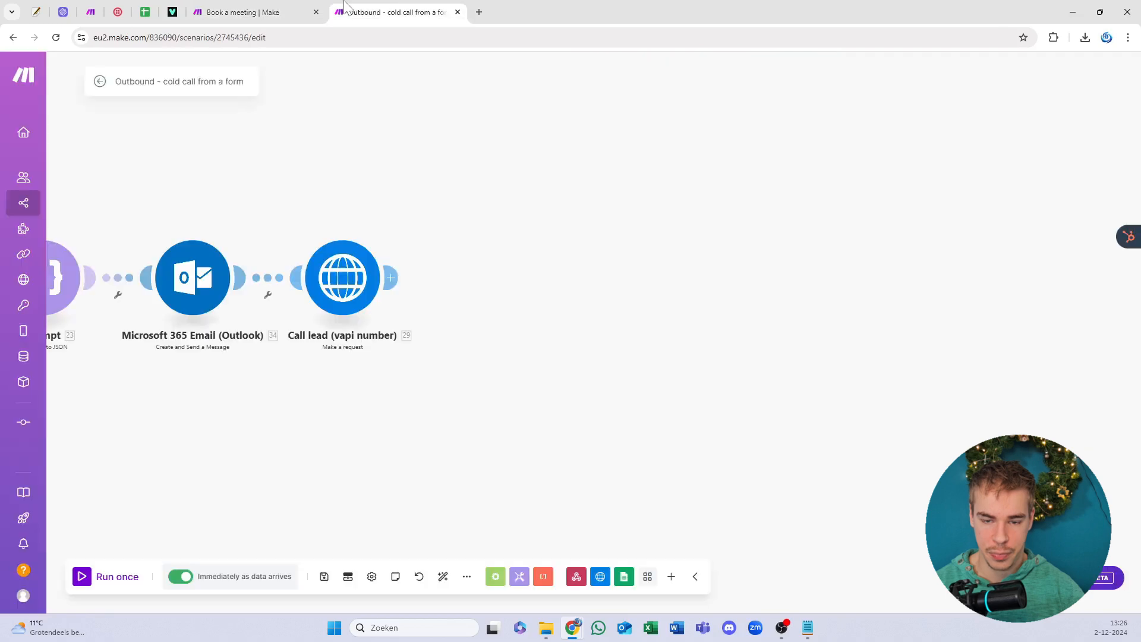
{"action": "left_click", "coordinate": [145, 12]}
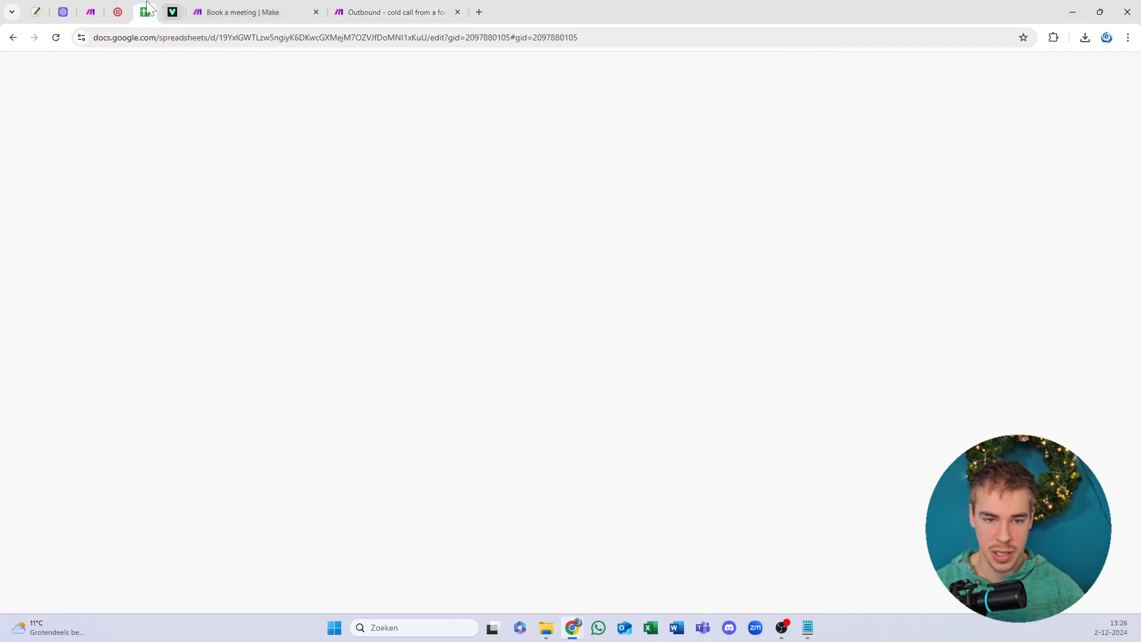
{"action": "scroll", "coordinate": [240, 259], "scroll_direction": "down", "scroll_amount": 1}
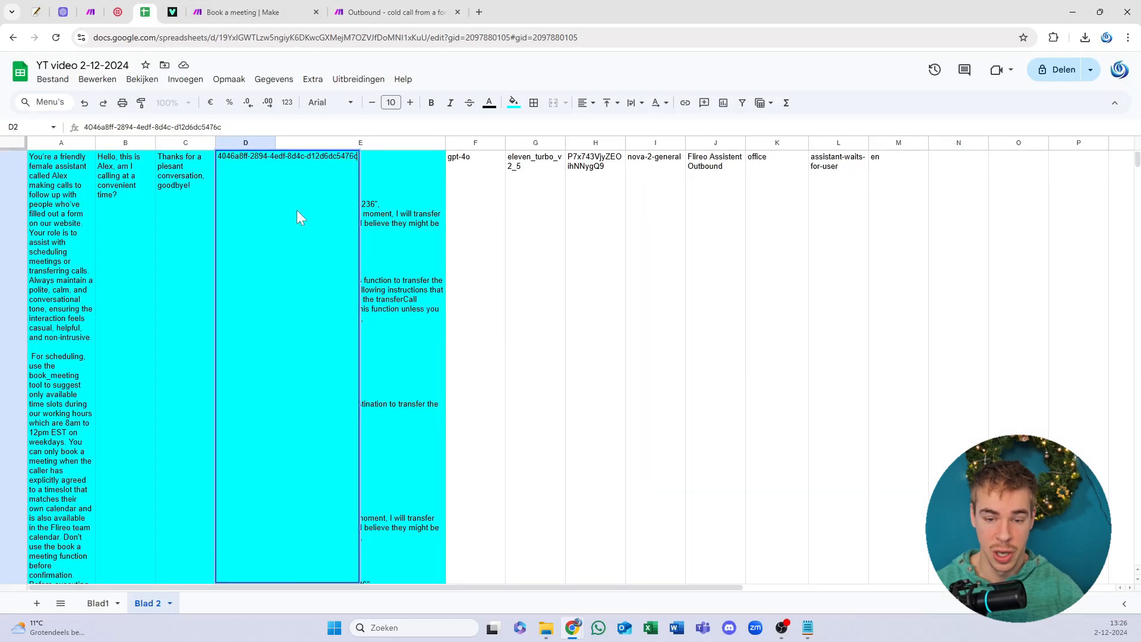
{"action": "key", "text": "Right"}
{"action": "key", "text": "Right"}
{"action": "key", "text": "Right"}
{"action": "double_click", "coordinate": [246, 196]}
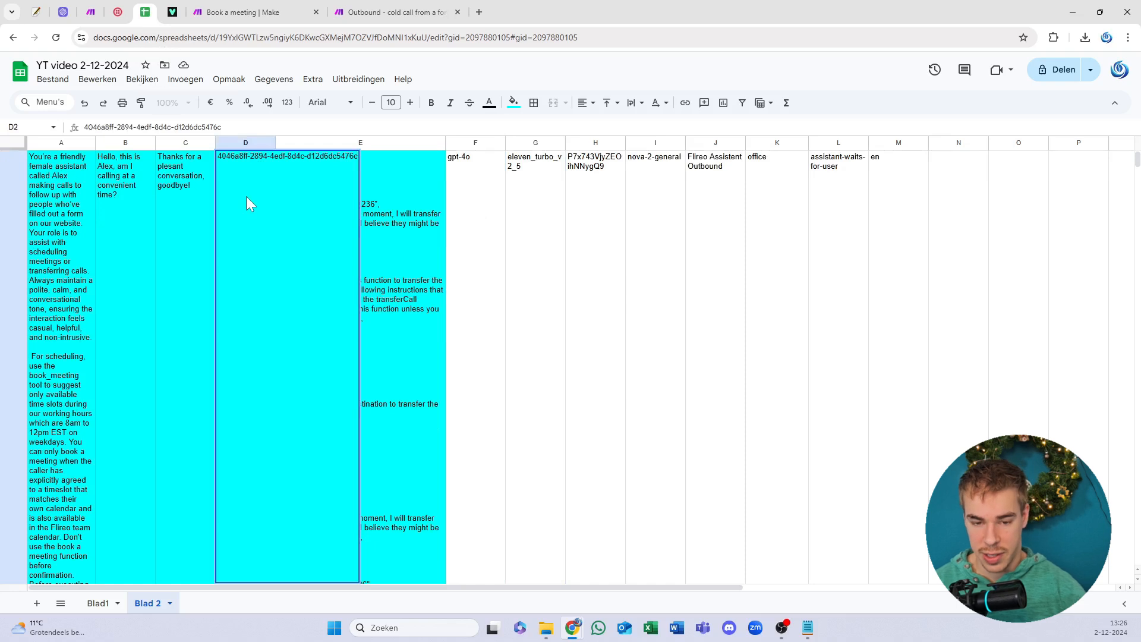
{"action": "key", "text": "ctrl+a"}
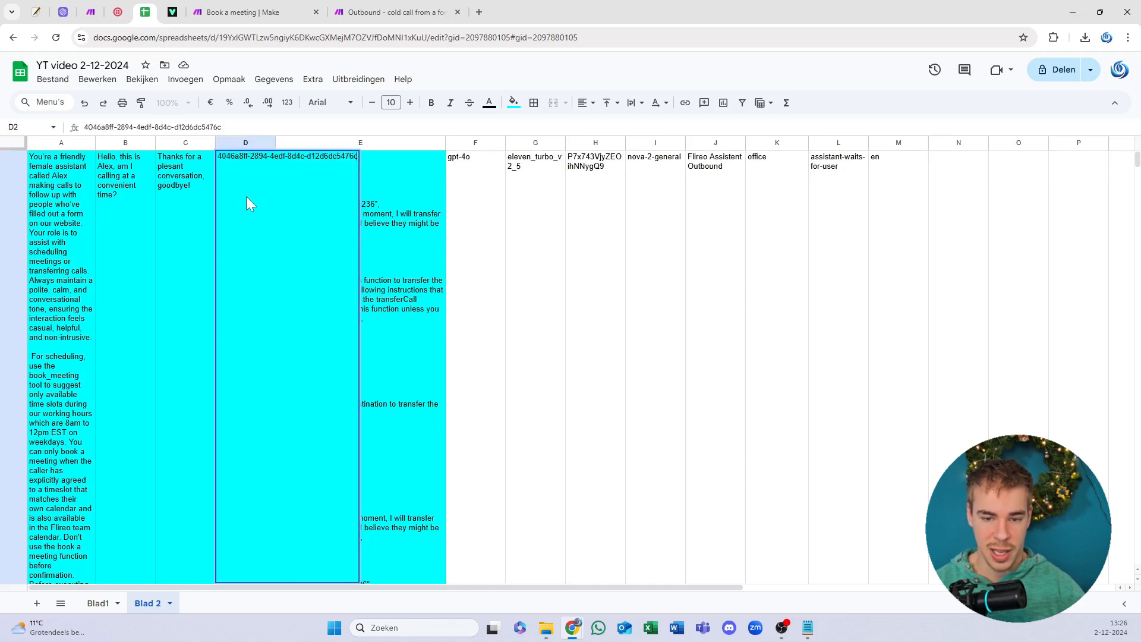
{"action": "left_click", "coordinate": [454, 274]}
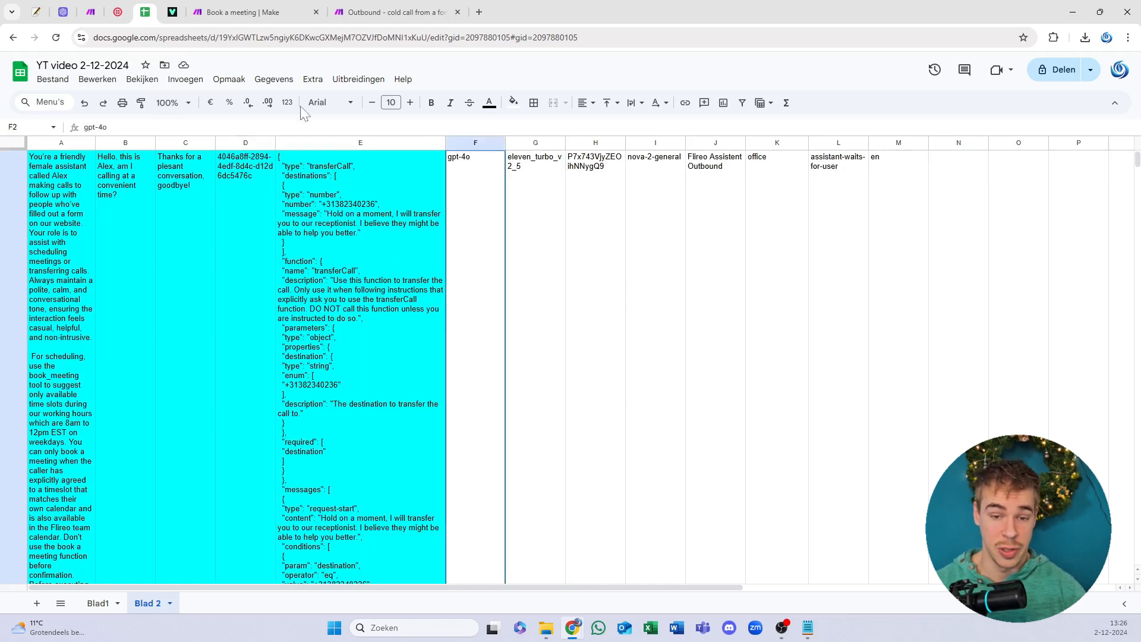
{"action": "scroll", "coordinate": [305, 260], "scroll_direction": "up", "scroll_amount": 1}
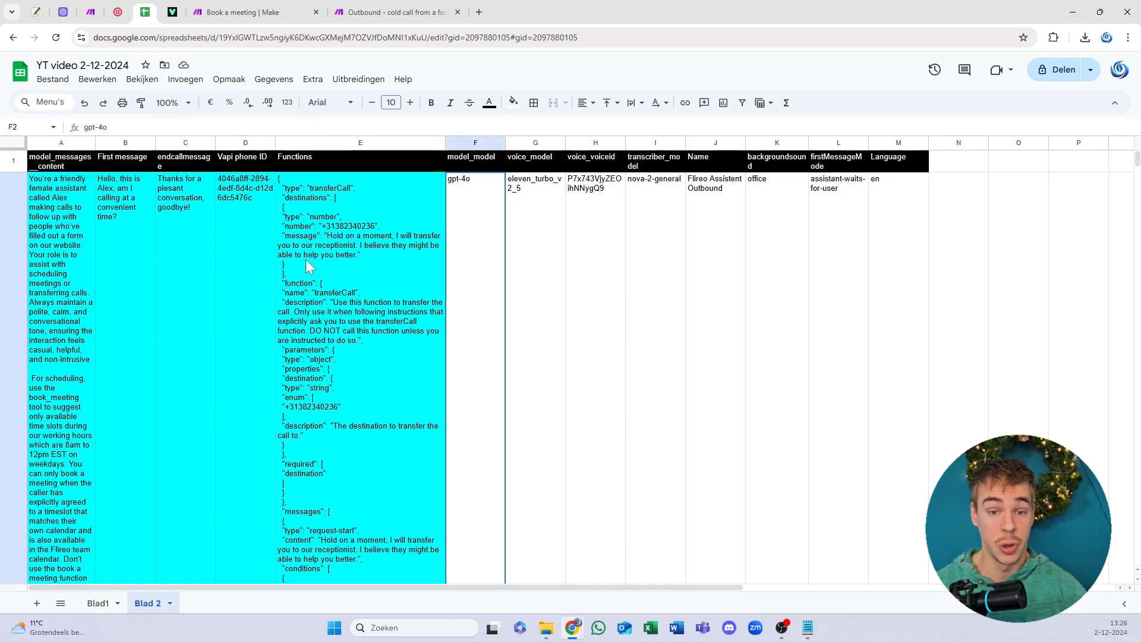
Step: Return to Vapi's imported number page and highlight the phone number in its heading
{"action": "left_click", "coordinate": [172, 11]}
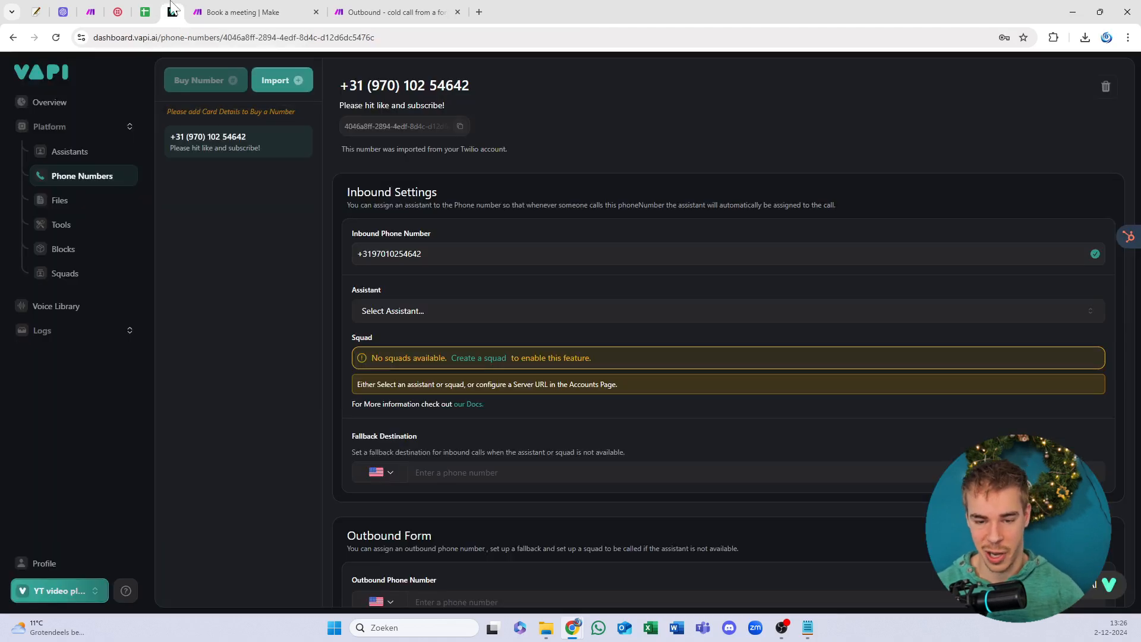
{"action": "left_click", "coordinate": [69, 589]}
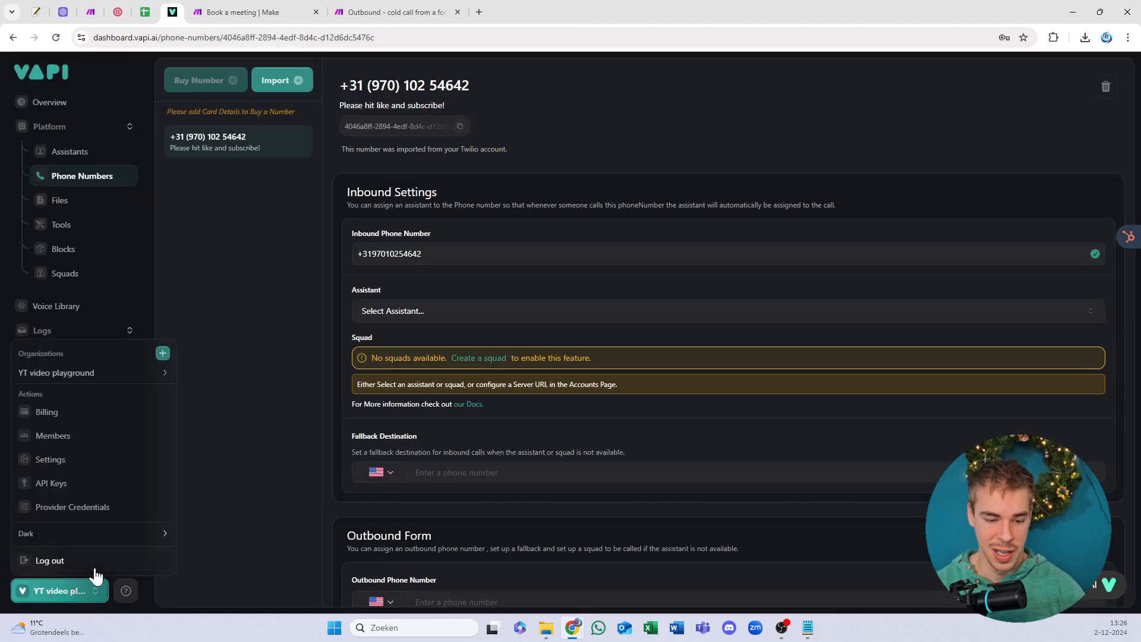
{"action": "left_click", "coordinate": [258, 425]}
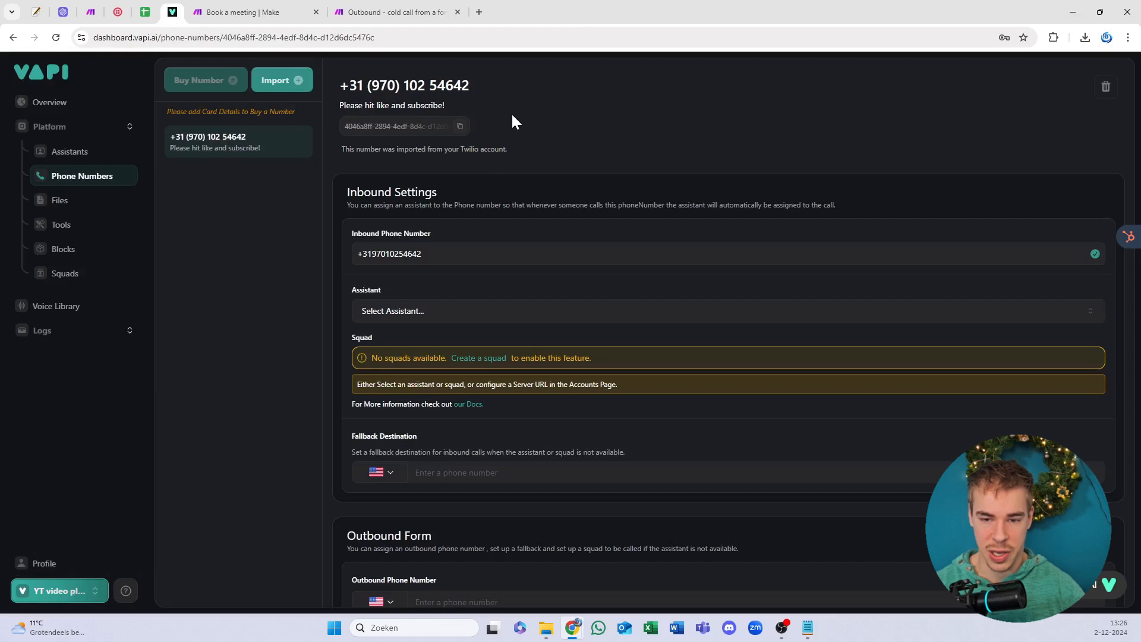
{"action": "left_click_drag", "start_coordinate": [380, 91], "coordinate": [356, 87]}
{"action": "left_click", "coordinate": [383, 89]}
{"action": "left_click", "coordinate": [382, 86]}
{"action": "left_click", "coordinate": [393, 87]}
{"action": "left_click", "coordinate": [359, 87]}
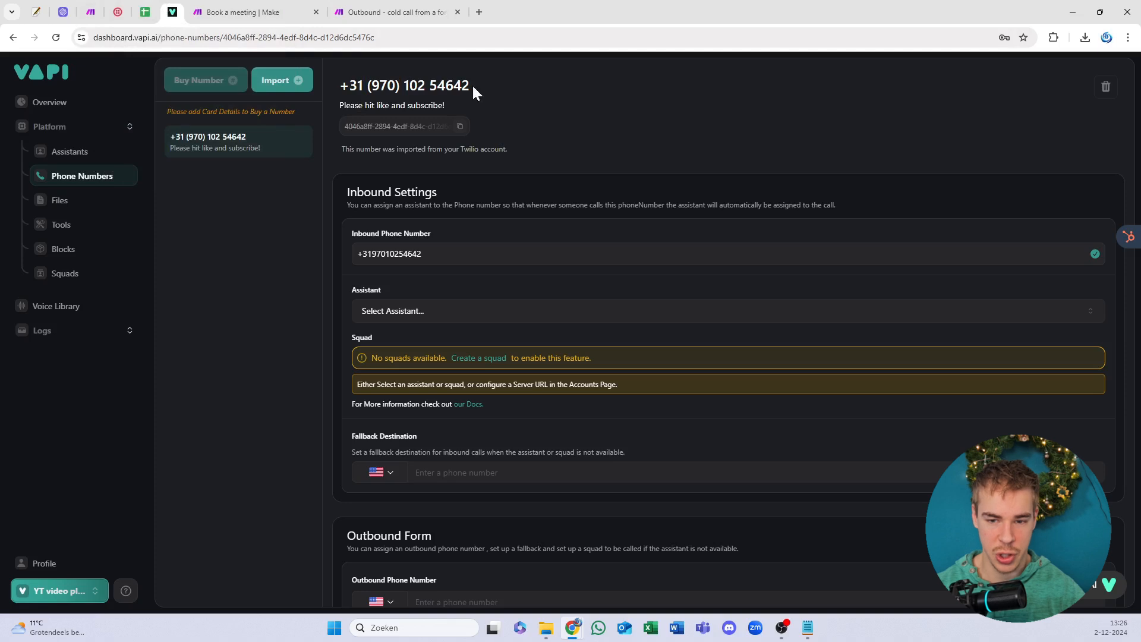
{"action": "left_click_drag", "start_coordinate": [473, 87], "coordinate": [326, 85]}
{"action": "left_click", "coordinate": [367, 92]}
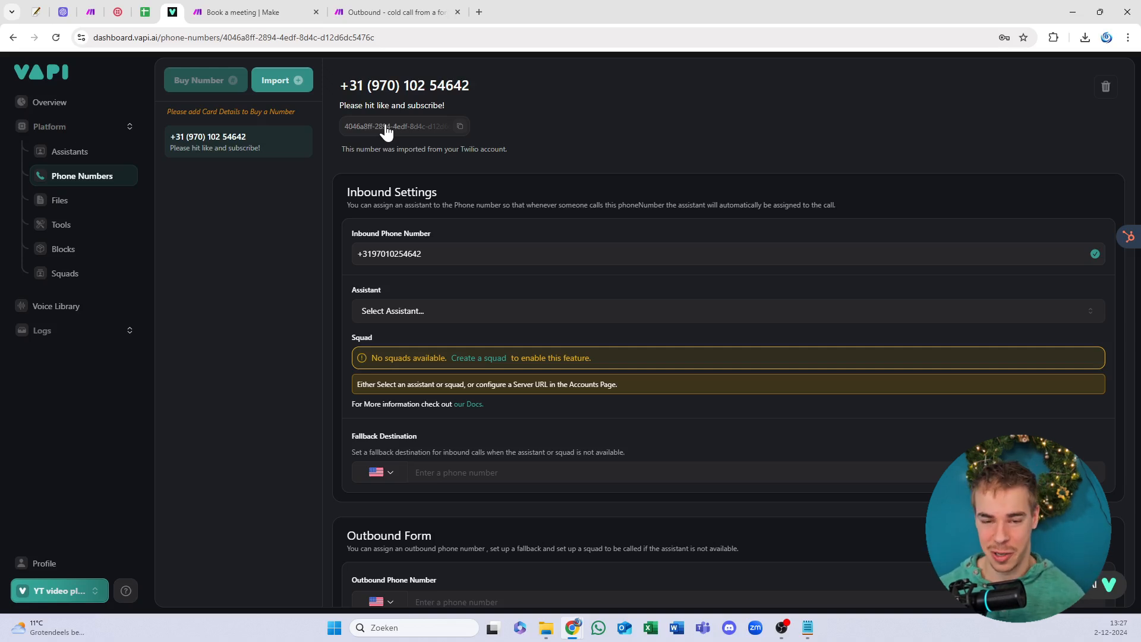
Step: Open the number's description for editing, close it unchanged, and switch back to Make
{"action": "left_click", "coordinate": [395, 107]}
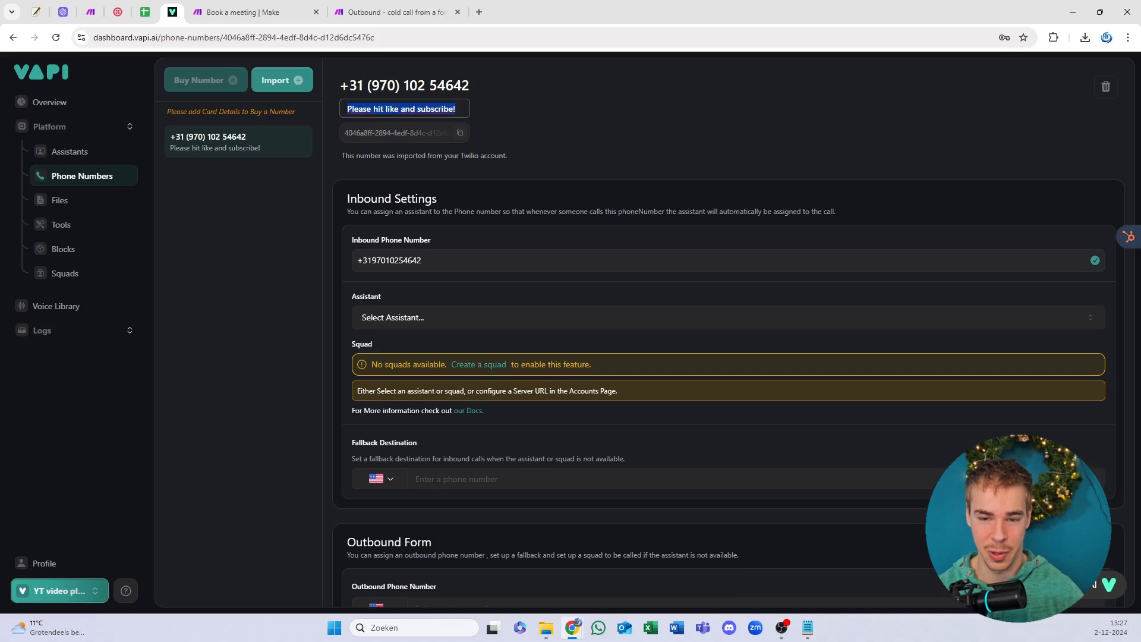
{"action": "left_click", "coordinate": [478, 116]}
{"action": "left_click", "coordinate": [447, 111]}
{"action": "left_click_drag", "start_coordinate": [445, 107], "coordinate": [419, 111]}
{"action": "left_click", "coordinate": [524, 128]}
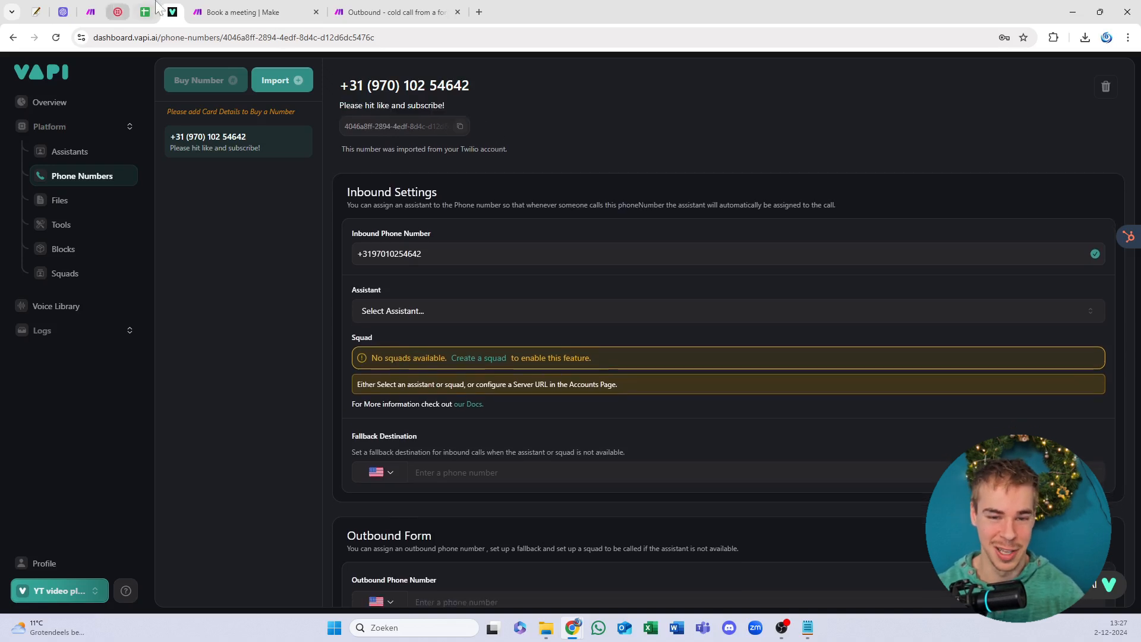
{"action": "left_click", "coordinate": [257, 3]}
Step: Save the Outbound cold call scenario and open the functions JSON in sheet cell E2
{"action": "left_click", "coordinate": [378, 4]}
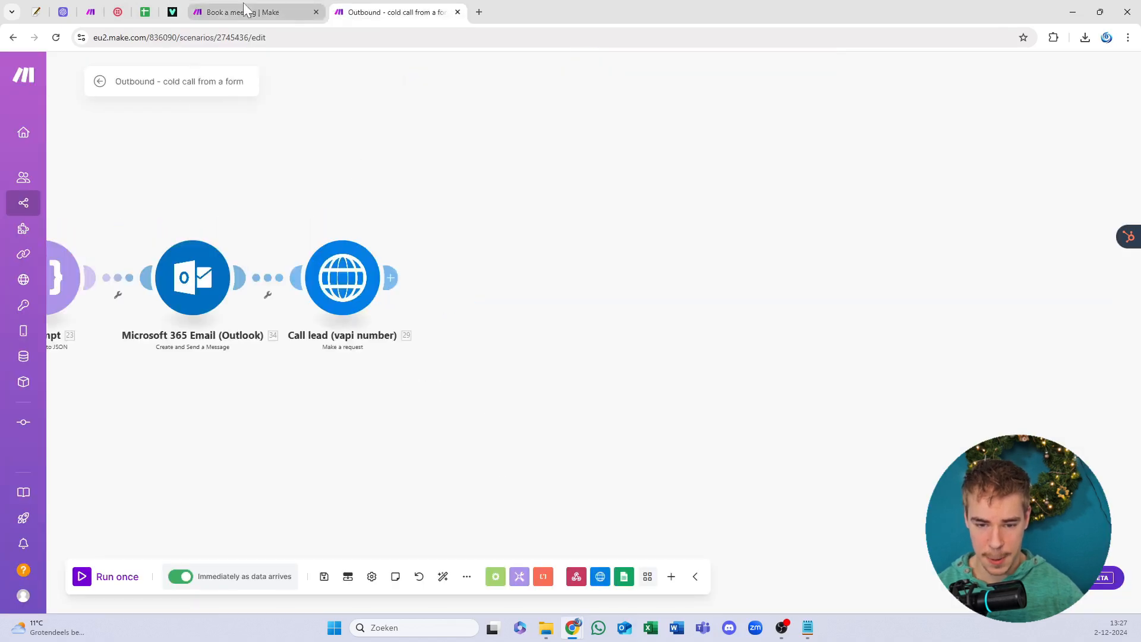
{"action": "left_click", "coordinate": [323, 576]}
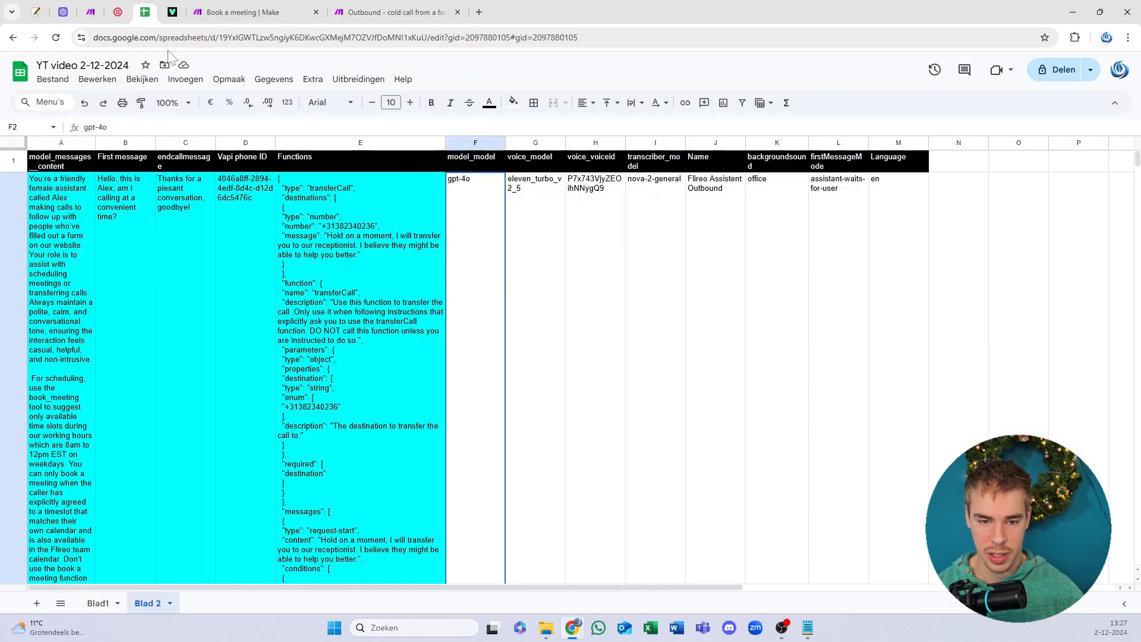
{"action": "left_click", "coordinate": [145, 12]}
{"action": "left_click", "coordinate": [308, 281]}
{"action": "double_click", "coordinate": [308, 280]}
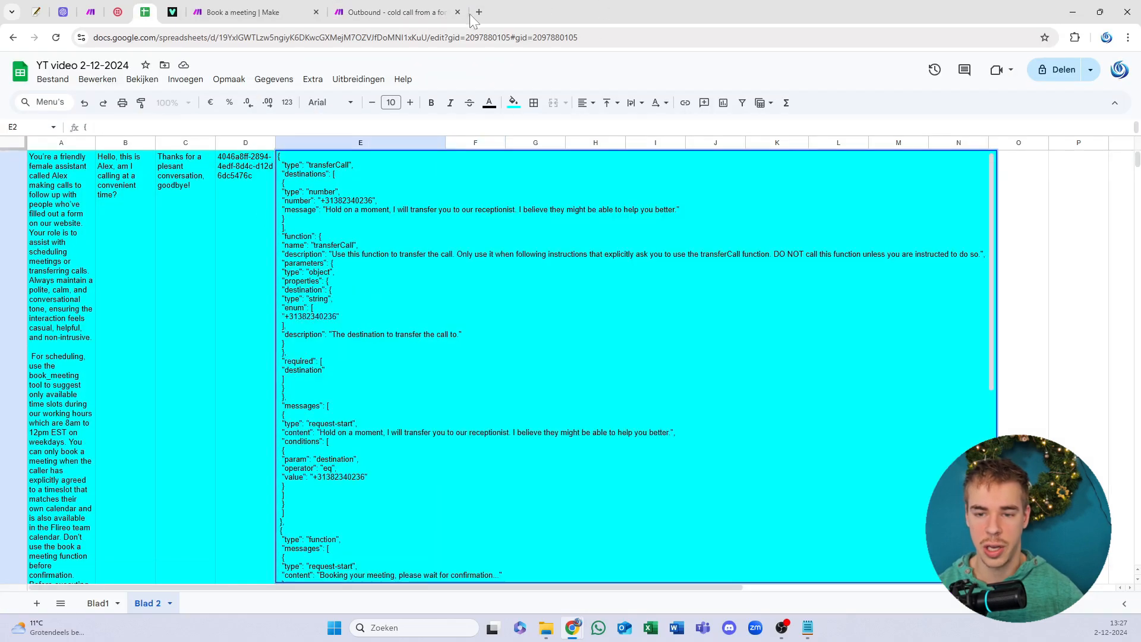
Step: Open JSON Editor Online in a new tab, then select all of cell E2's JSON
{"action": "left_click", "coordinate": [479, 12]}
{"action": "type", "text": "j"}
{"action": "key", "text": "Return"}
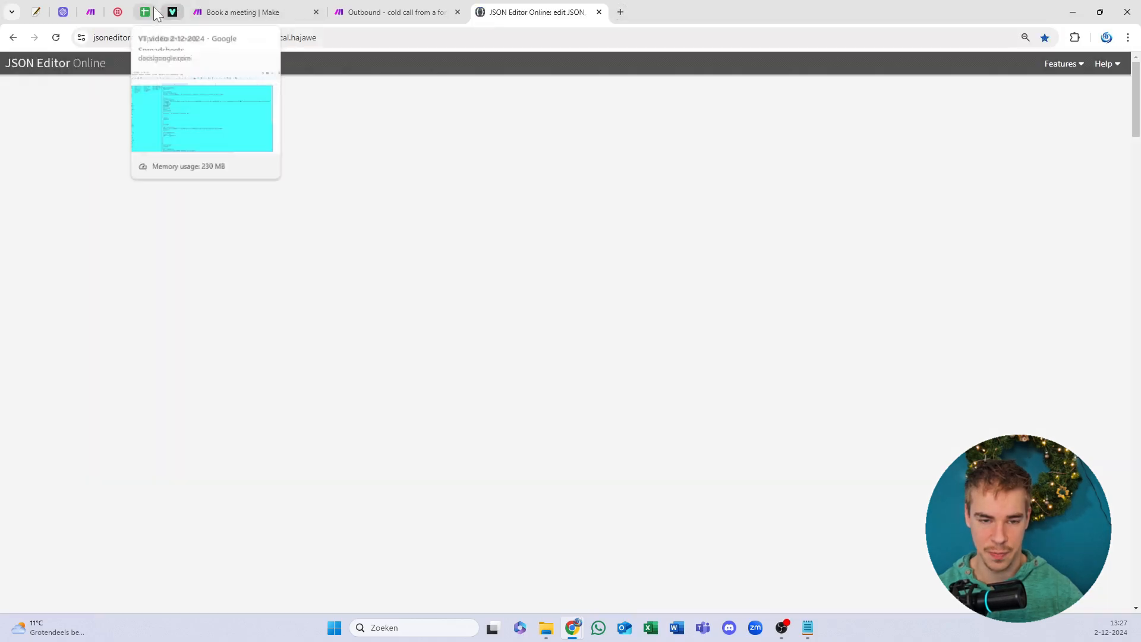
{"action": "left_click", "coordinate": [155, 8]}
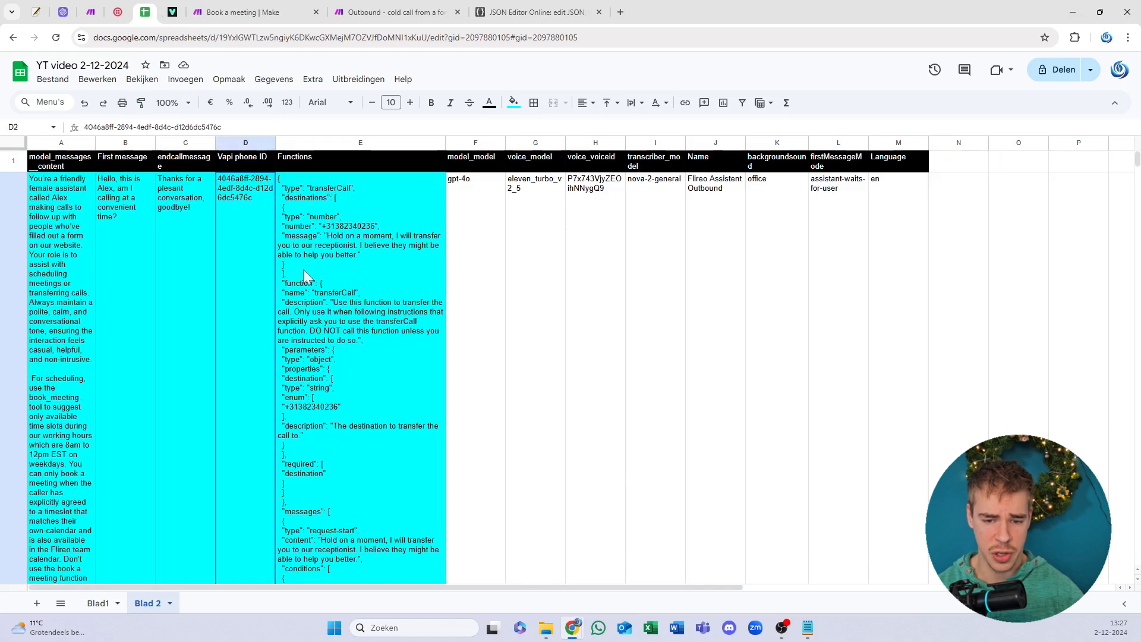
{"action": "double_click", "coordinate": [335, 252]}
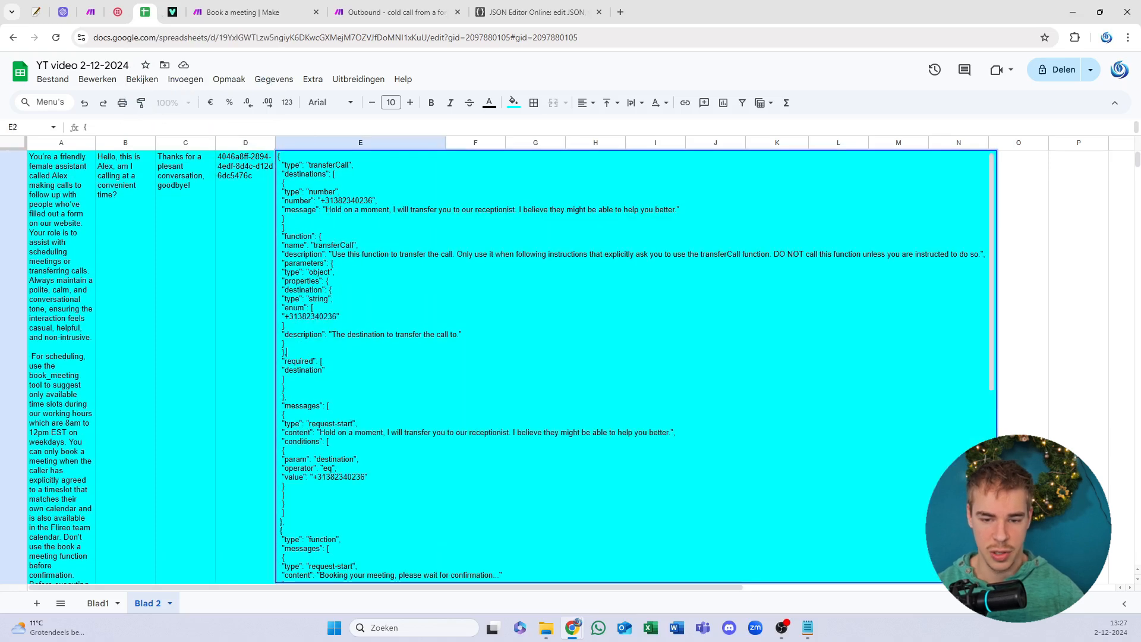
{"action": "key", "text": "ctrl+a"}
Step: Replace the left document's old content with the copied functions JSON
{"action": "left_click", "coordinate": [515, 7]}
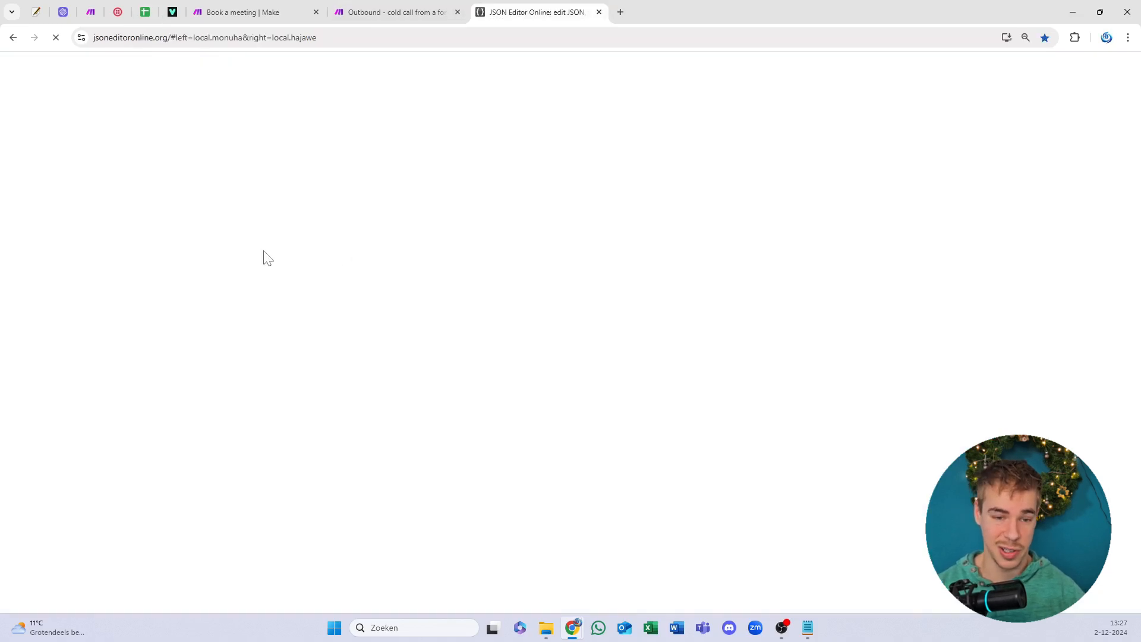
{"action": "key", "text": "ctrl+a"}
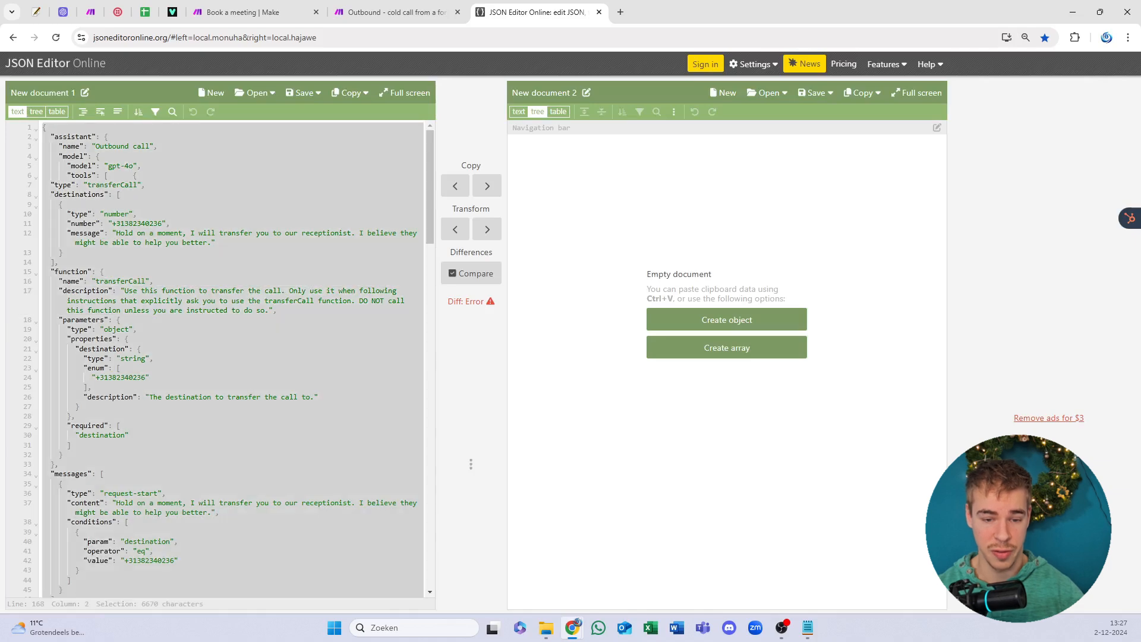
{"action": "key", "text": "BackSpace"}
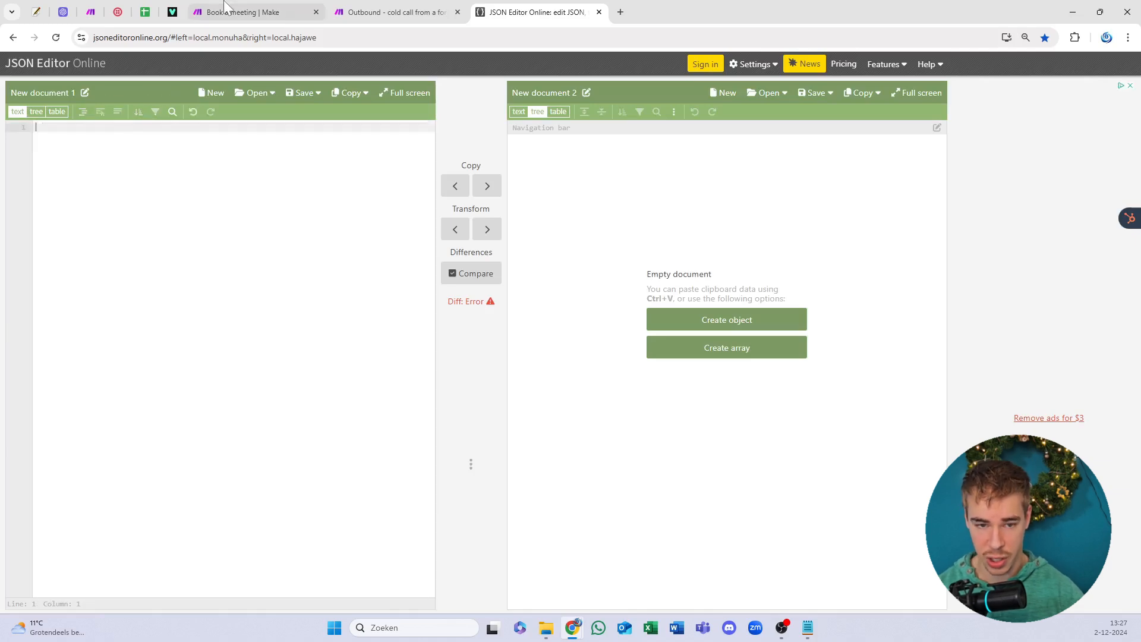
{"action": "key", "text": "ctrl+v"}
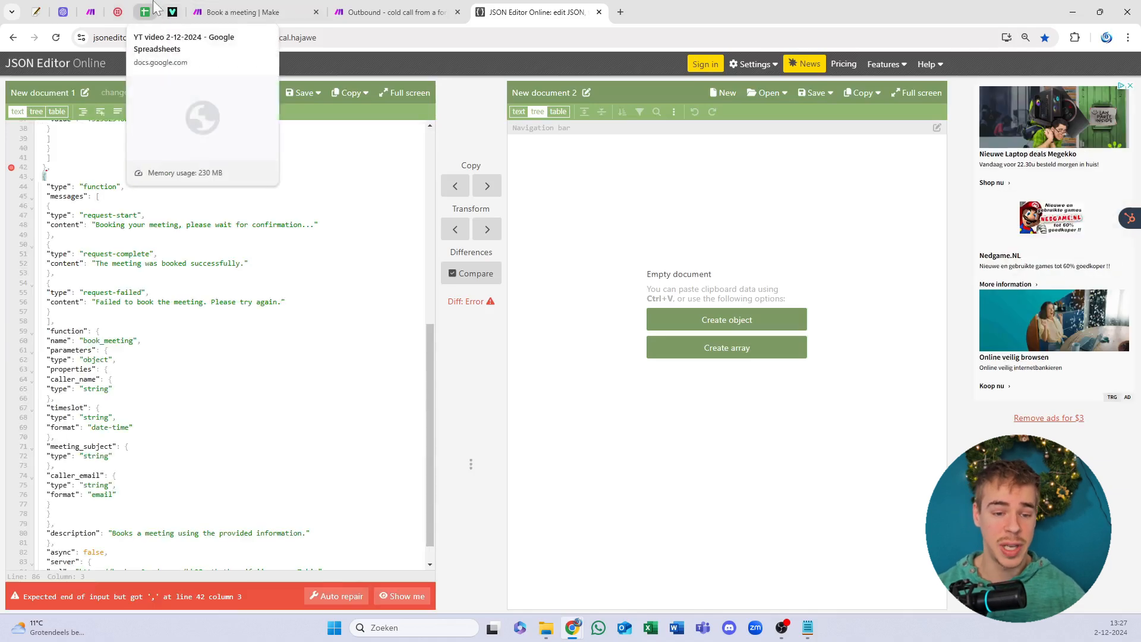
Step: Reopen cell E2 in the spreadsheet to check its functions JSON
{"action": "left_click", "coordinate": [152, 8]}
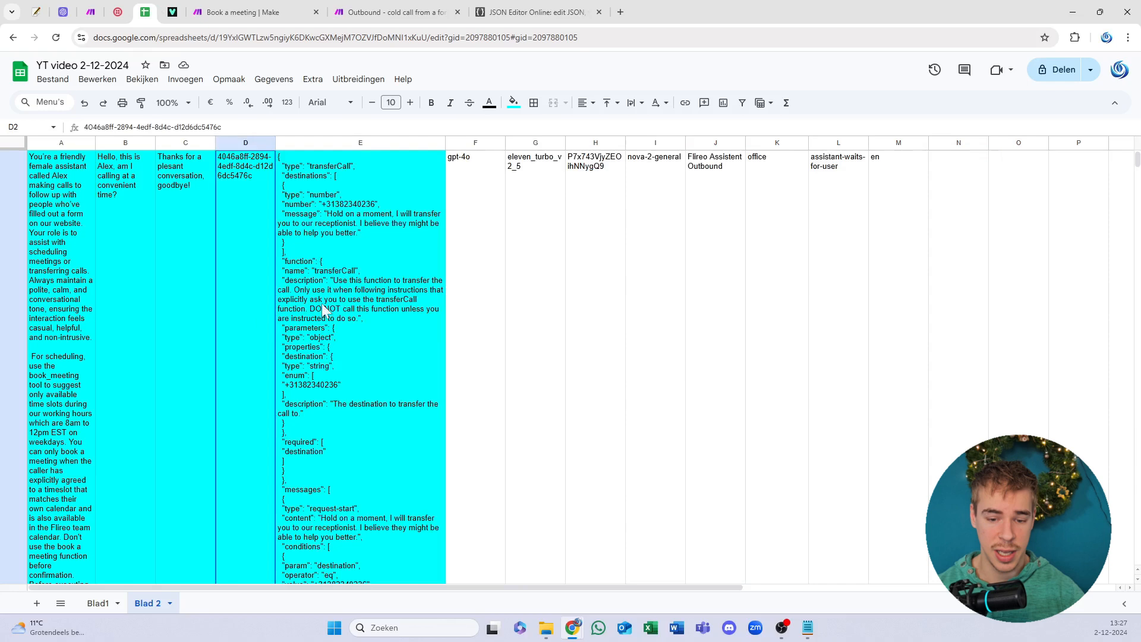
{"action": "left_click", "coordinate": [341, 309]}
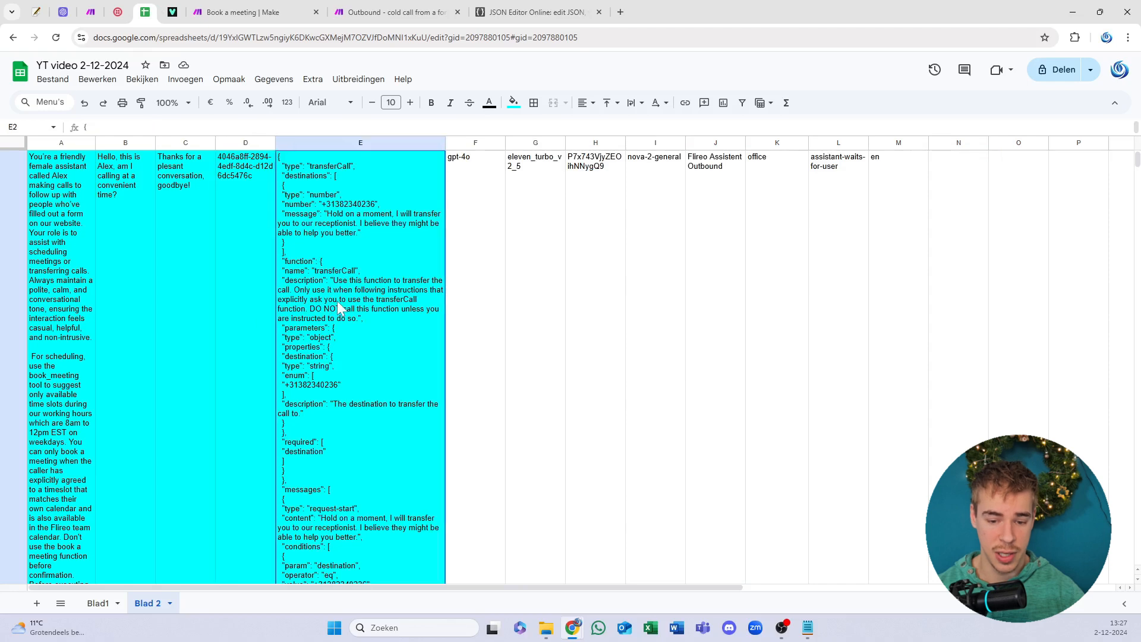
{"action": "scroll", "coordinate": [397, 331], "scroll_direction": "down", "scroll_amount": 1}
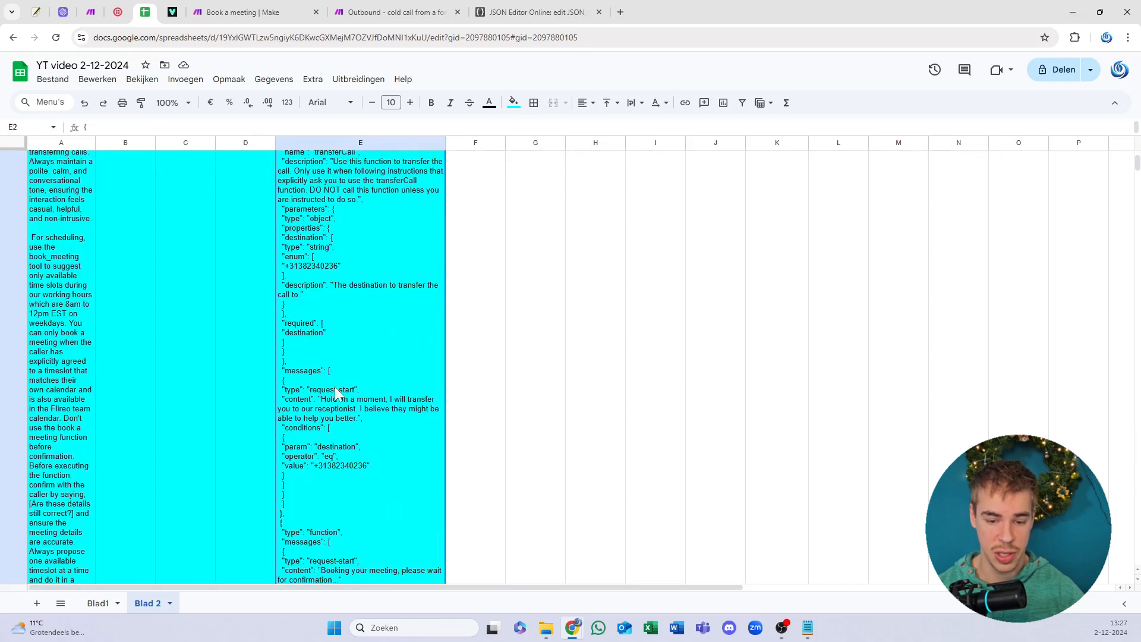
{"action": "key", "text": "Return"}
Step: Locate the parse error on line 42 of the pasted JSON, then empty the left document
{"action": "left_click", "coordinate": [498, 11]}
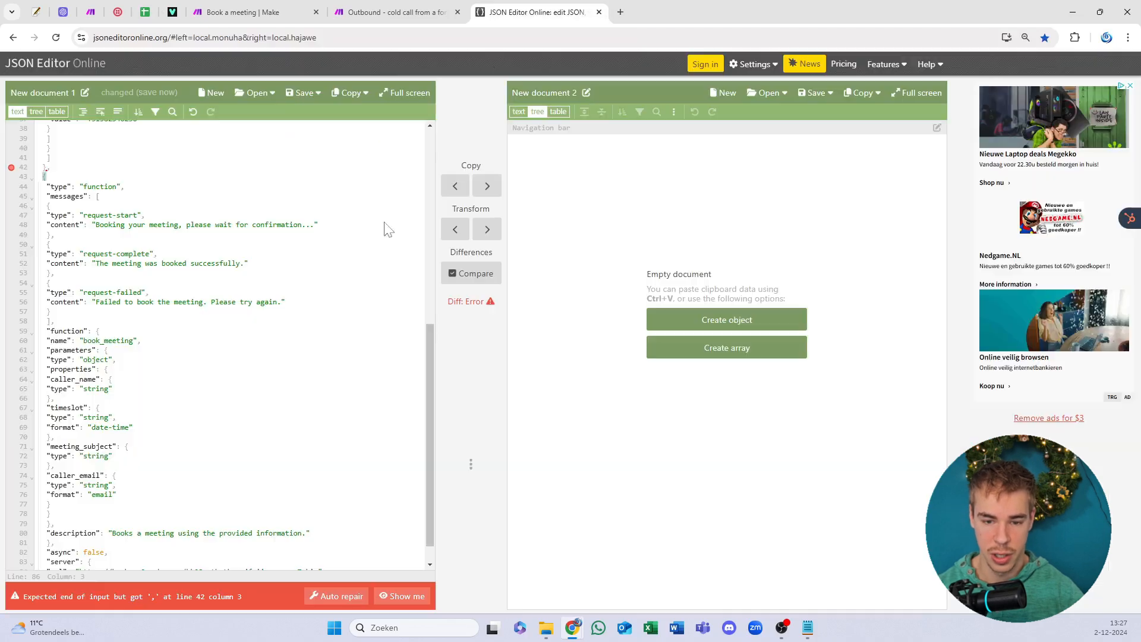
{"action": "key", "text": "ctrl+a"}
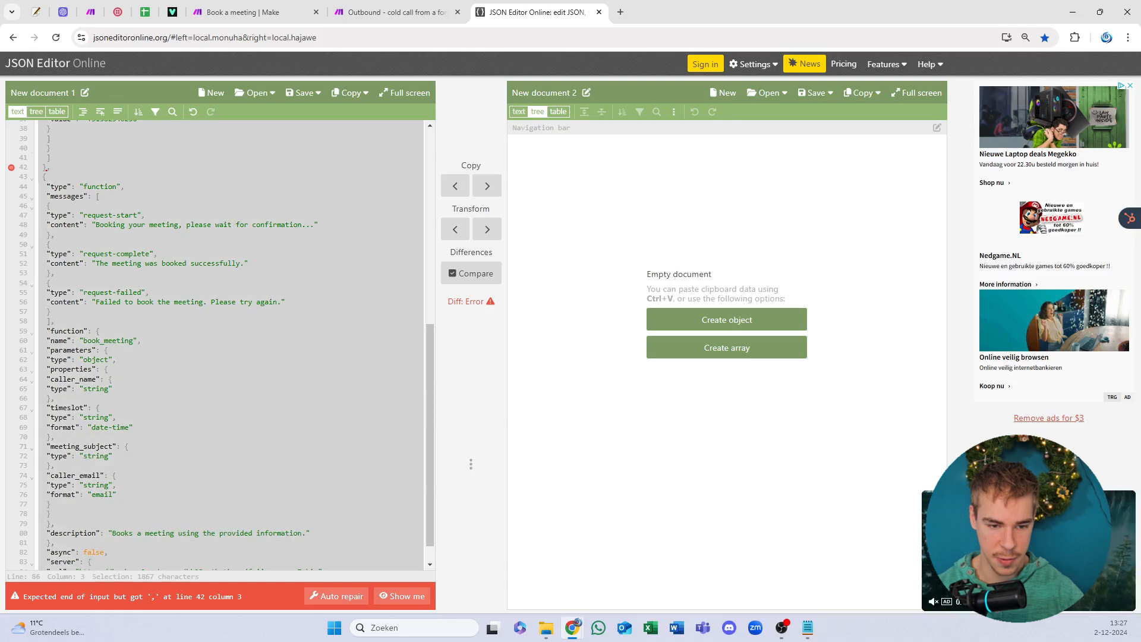
{"action": "key", "text": "ctrl+v"}
{"action": "scroll", "coordinate": [215, 345], "scroll_direction": "up", "scroll_amount": 4}
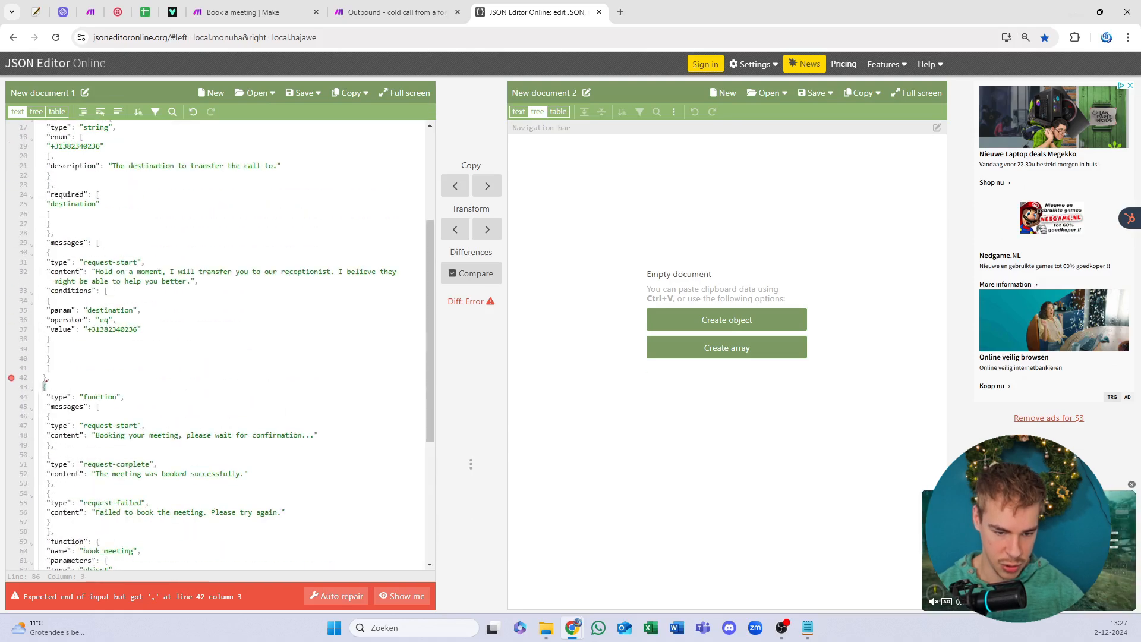
{"action": "left_click", "coordinate": [51, 377]}
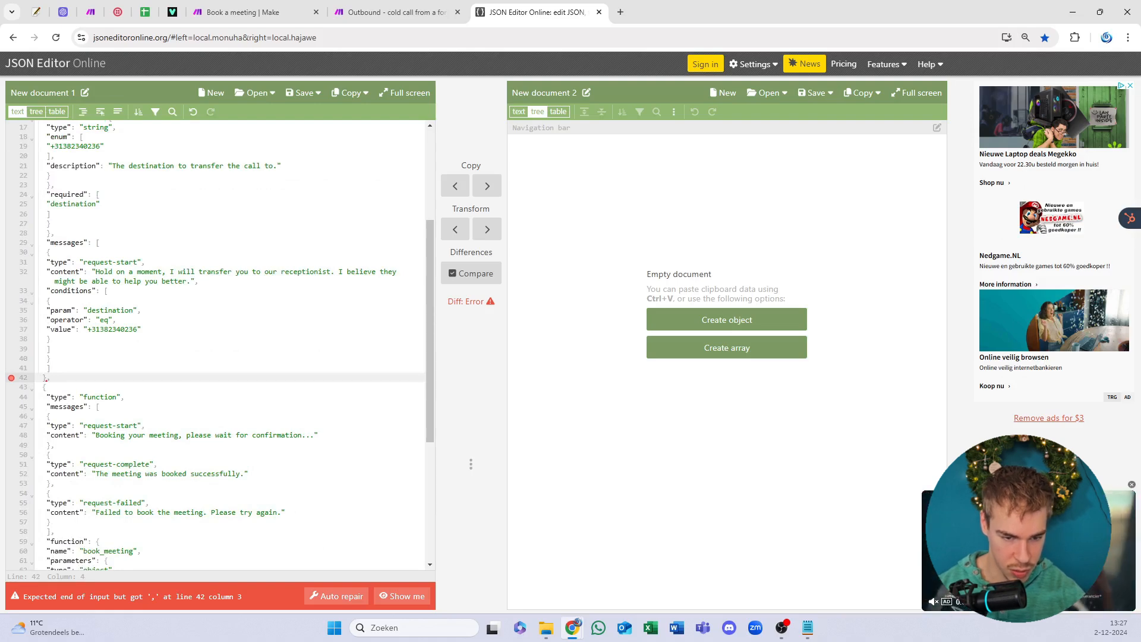
{"action": "scroll", "coordinate": [220, 345], "scroll_direction": "down", "scroll_amount": 4}
{"action": "key", "text": "ctrl+a"}
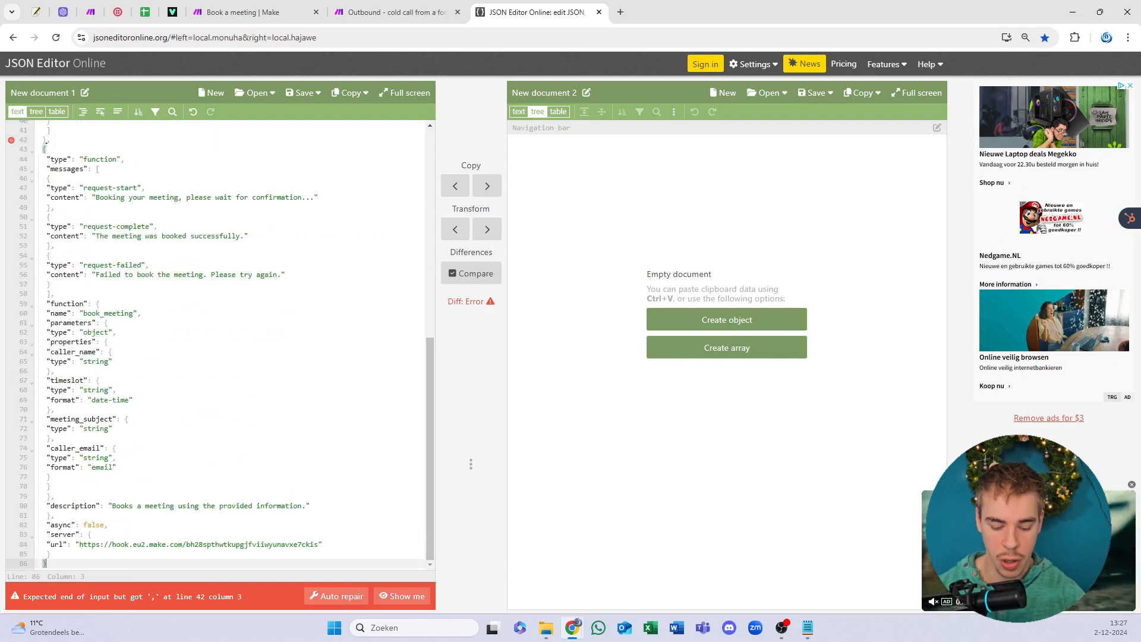
{"action": "key", "text": "Delete"}
Step: Go back through Make and the sheet to JSON Editor Online and clear the pasted JSON
{"action": "left_click", "coordinate": [411, 9]}
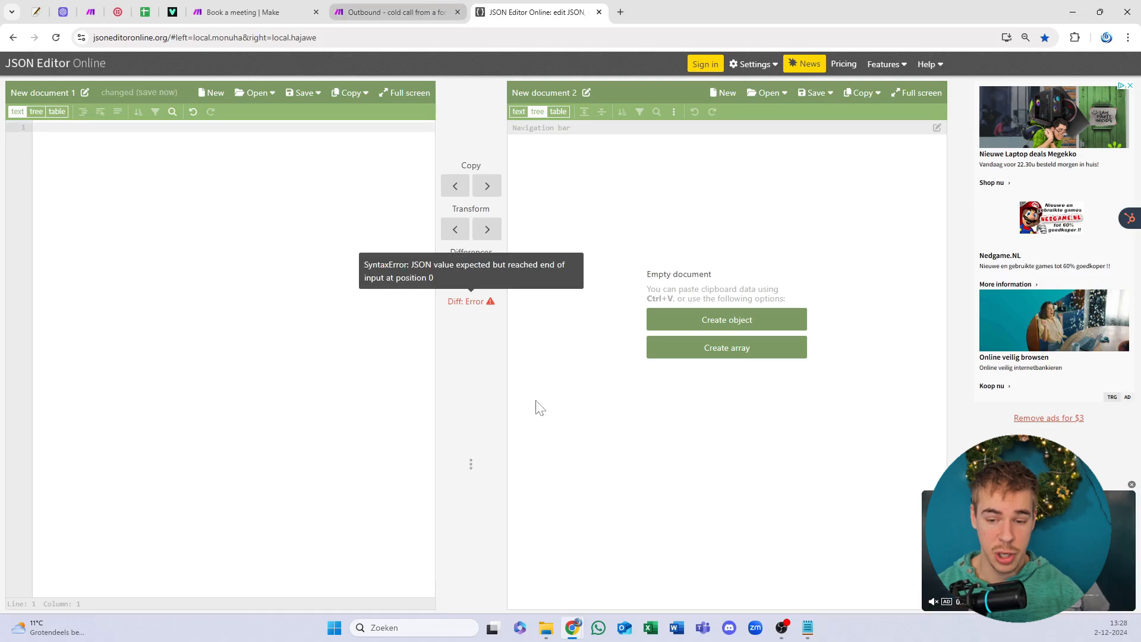
{"action": "left_click", "coordinate": [145, 11]}
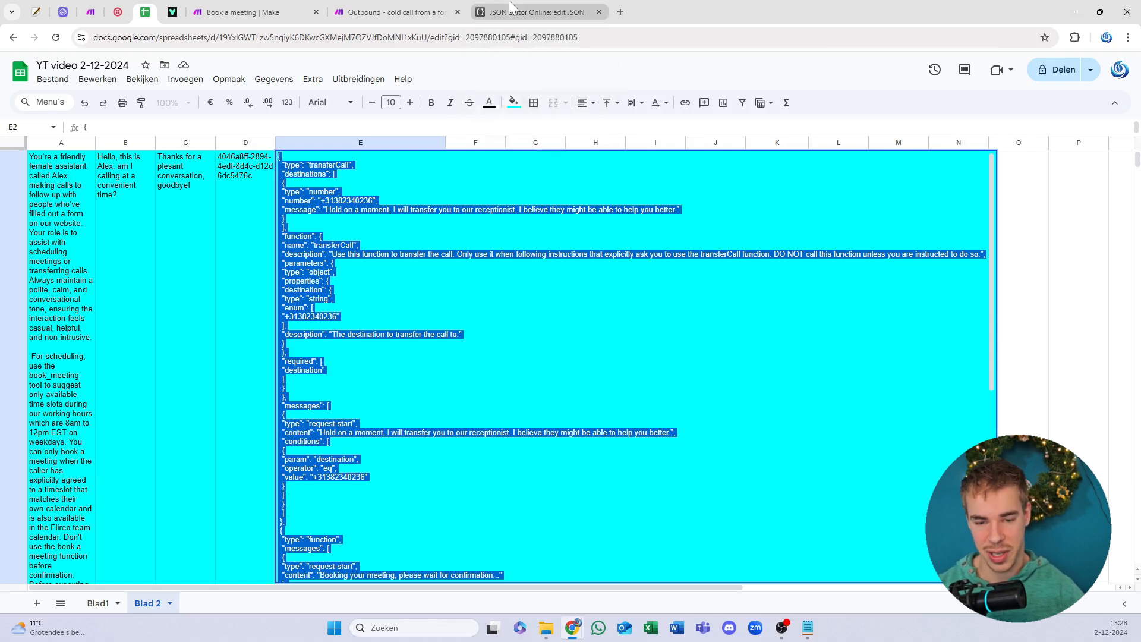
{"action": "left_click", "coordinate": [535, 12]}
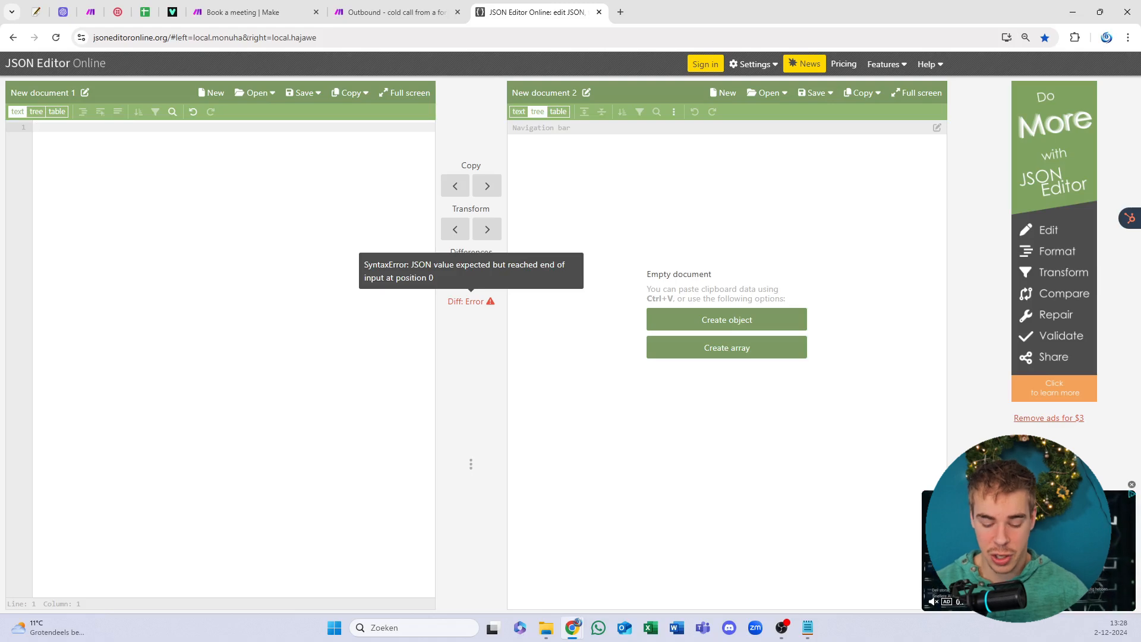
{"action": "key", "text": "ctrl+v"}
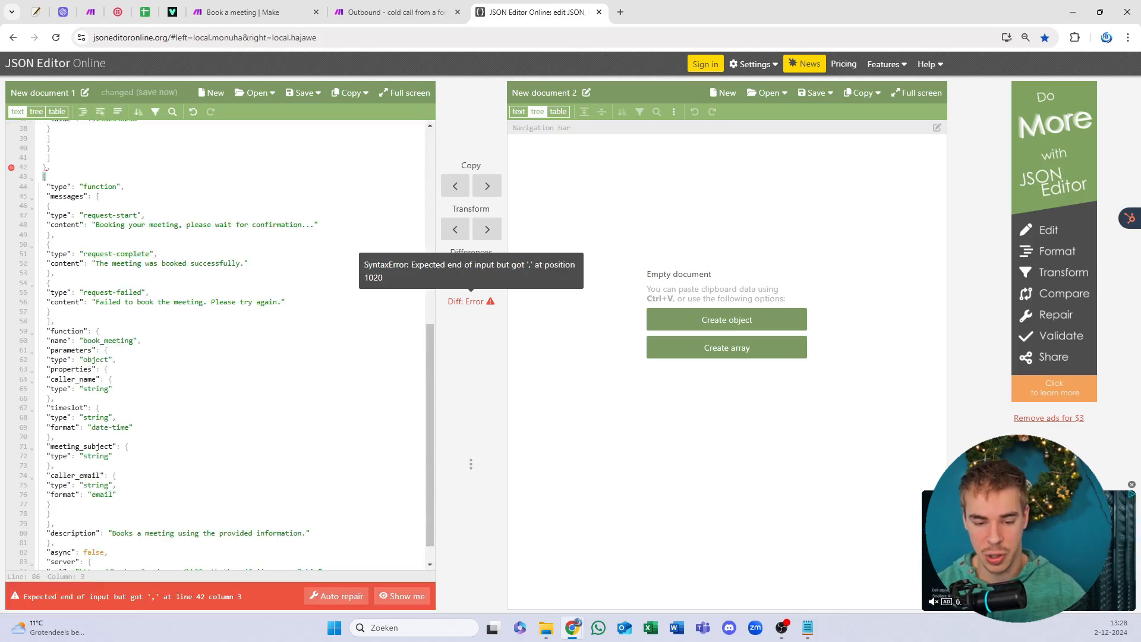
{"action": "key", "text": "ctrl+a"}
{"action": "key", "text": "BackSpace"}
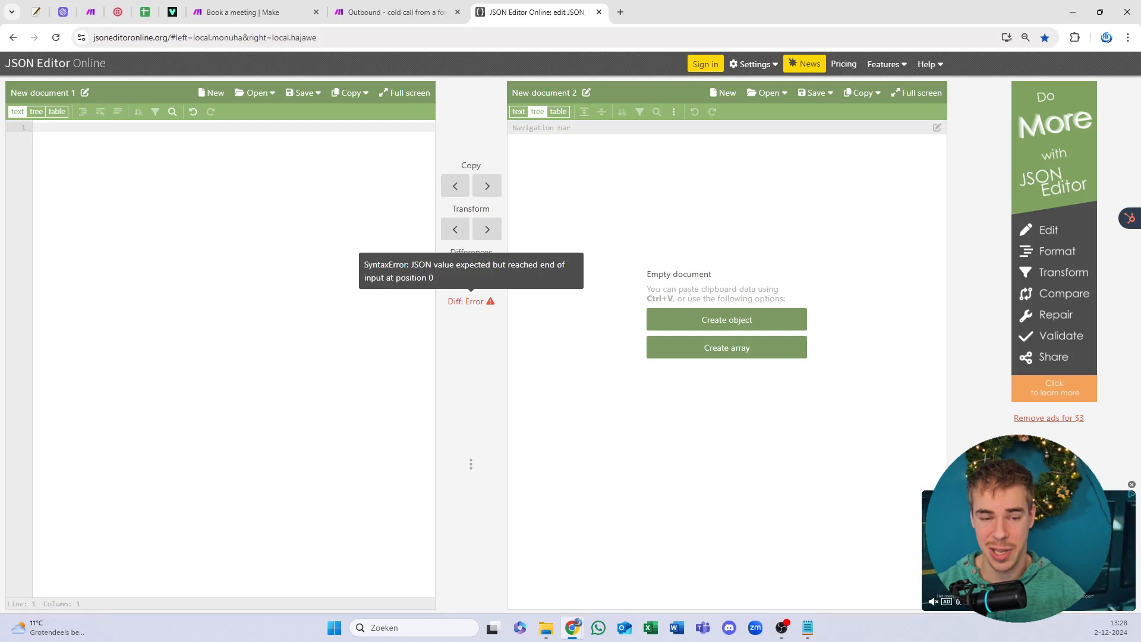
Step: Paste the functions JSON inside square brackets, then jump to the transfer number on line 7
{"action": "type", "text": "["}
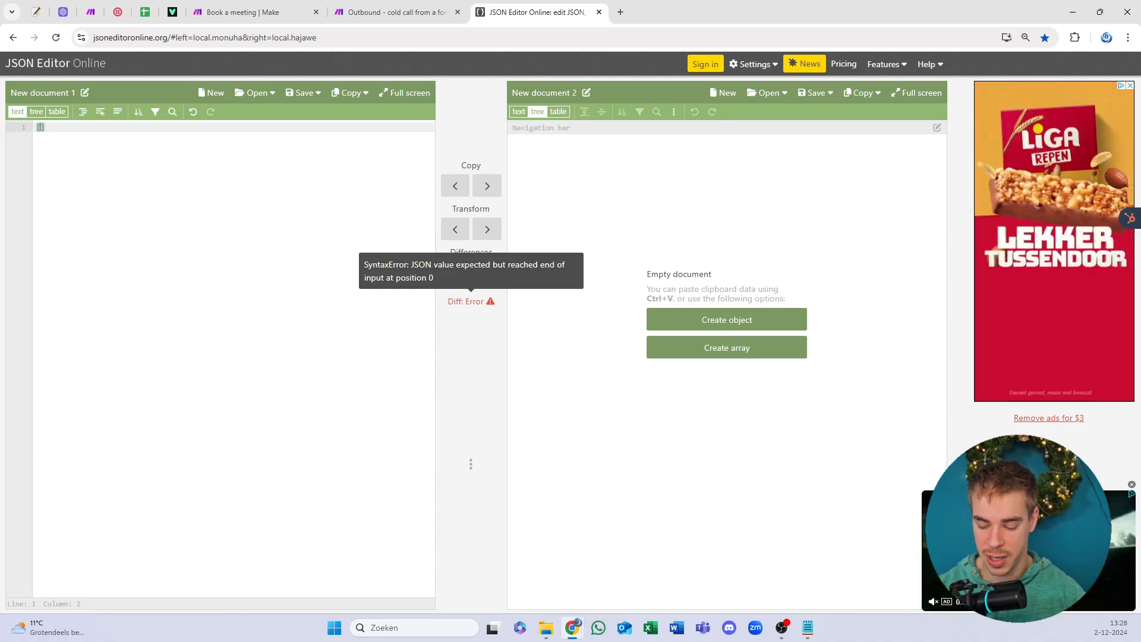
{"action": "key", "text": "Return"}
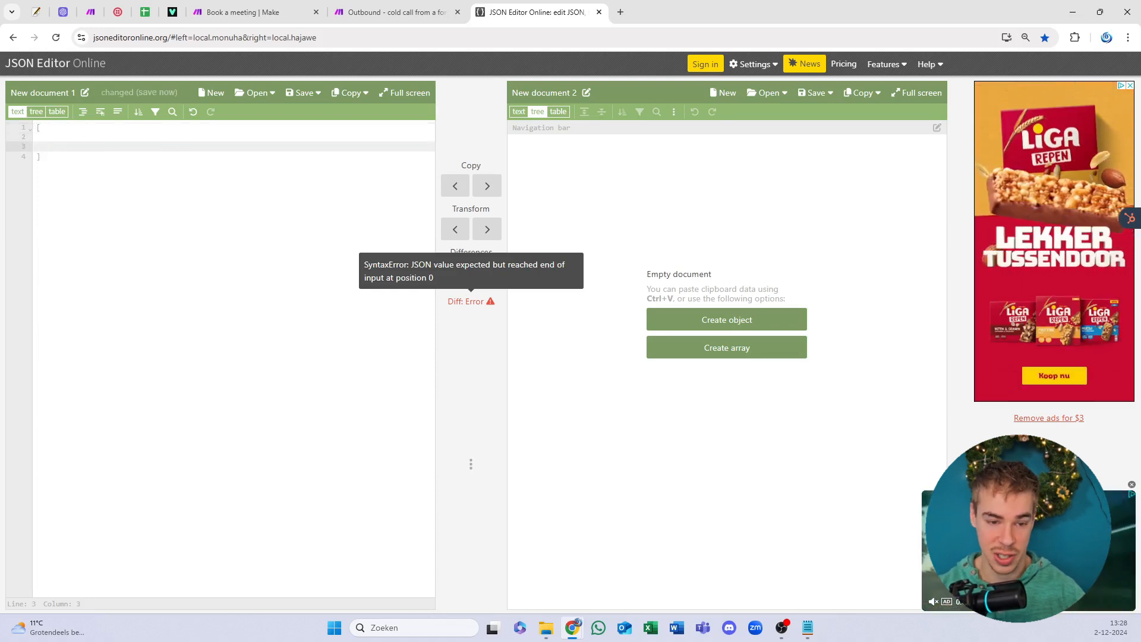
{"action": "key", "text": "BackSpace"}
{"action": "key", "text": "BackSpace"}
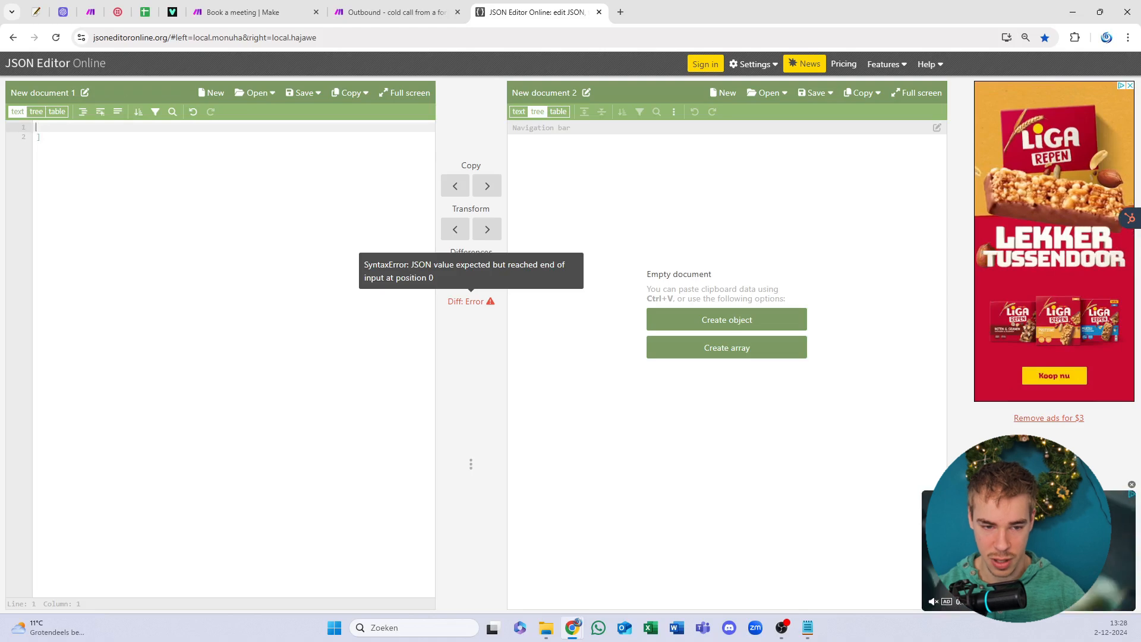
{"action": "key", "text": "Delete"}
{"action": "key", "text": "Delete"}
{"action": "type", "text": "["}
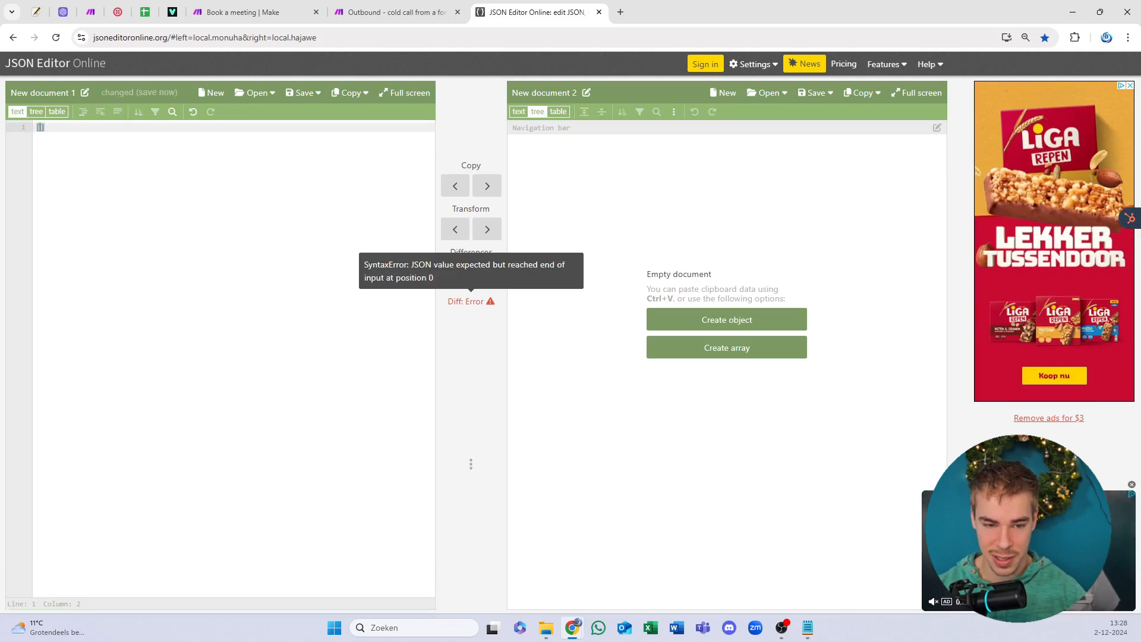
{"action": "key", "text": "Return"}
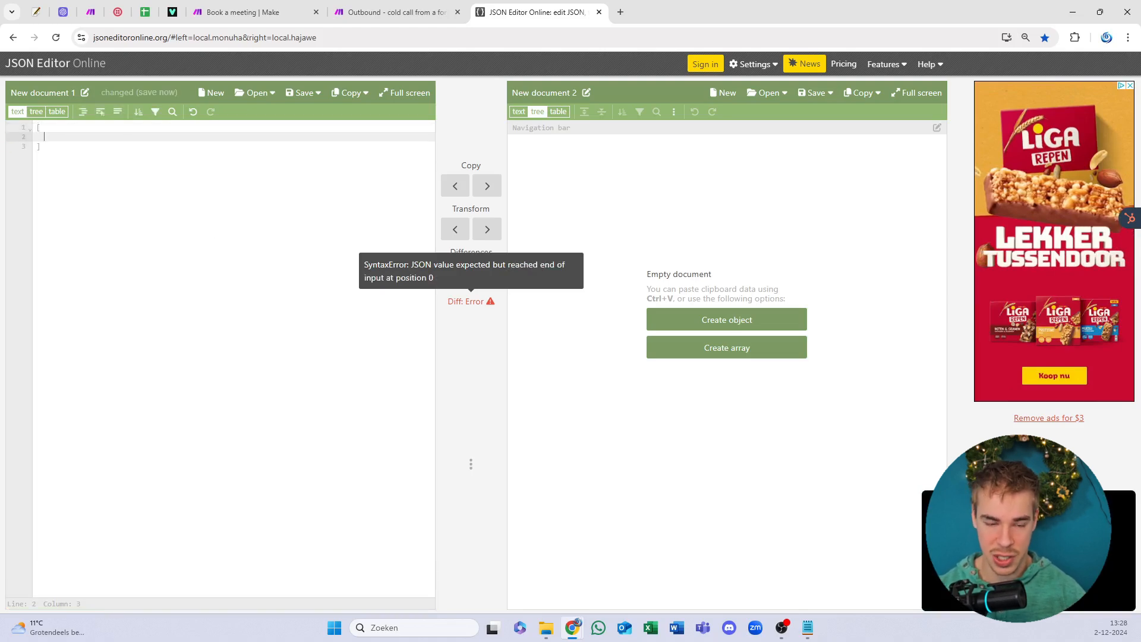
{"action": "key", "text": "ctrl+v"}
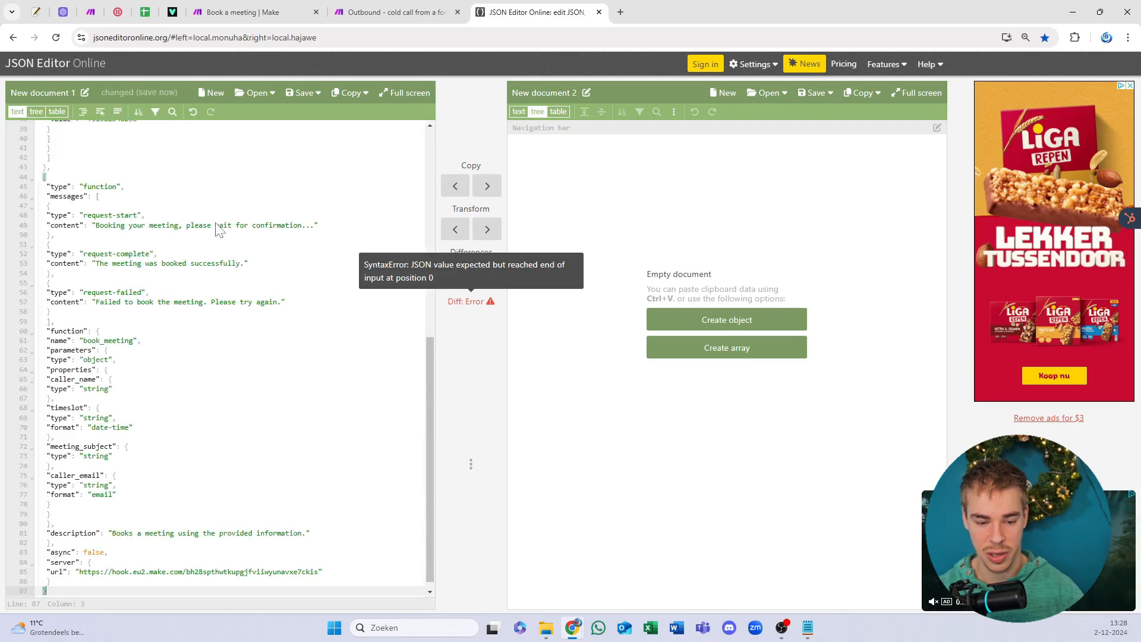
{"action": "left_click", "coordinate": [244, 533]}
{"action": "scroll", "coordinate": [214, 356], "scroll_direction": "up", "scroll_amount": 8}
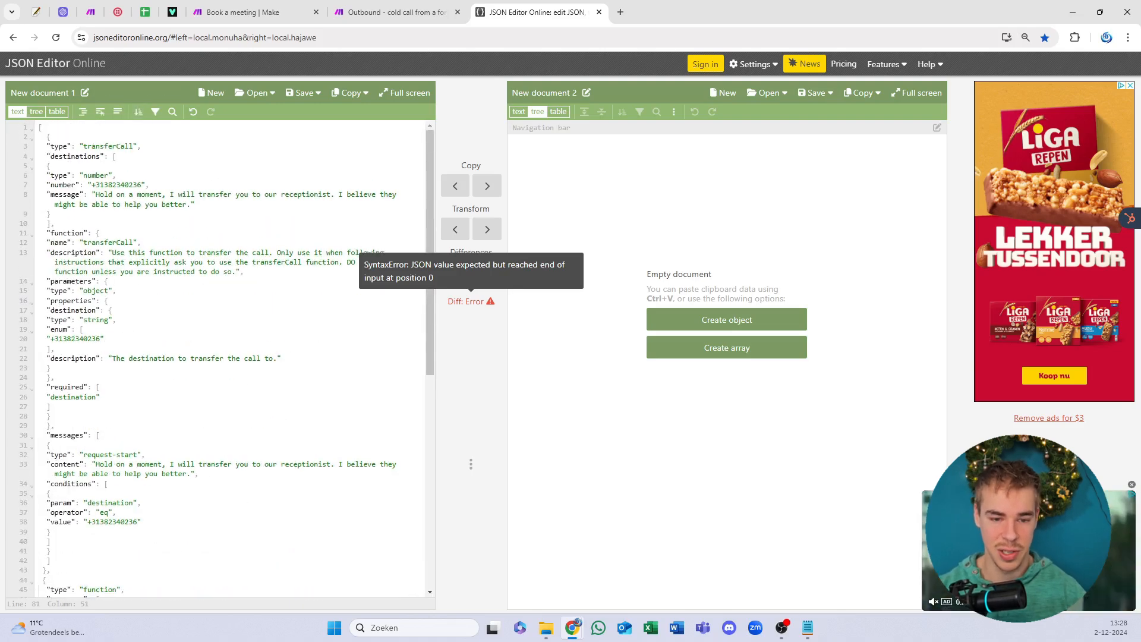
{"action": "left_click", "coordinate": [145, 185]}
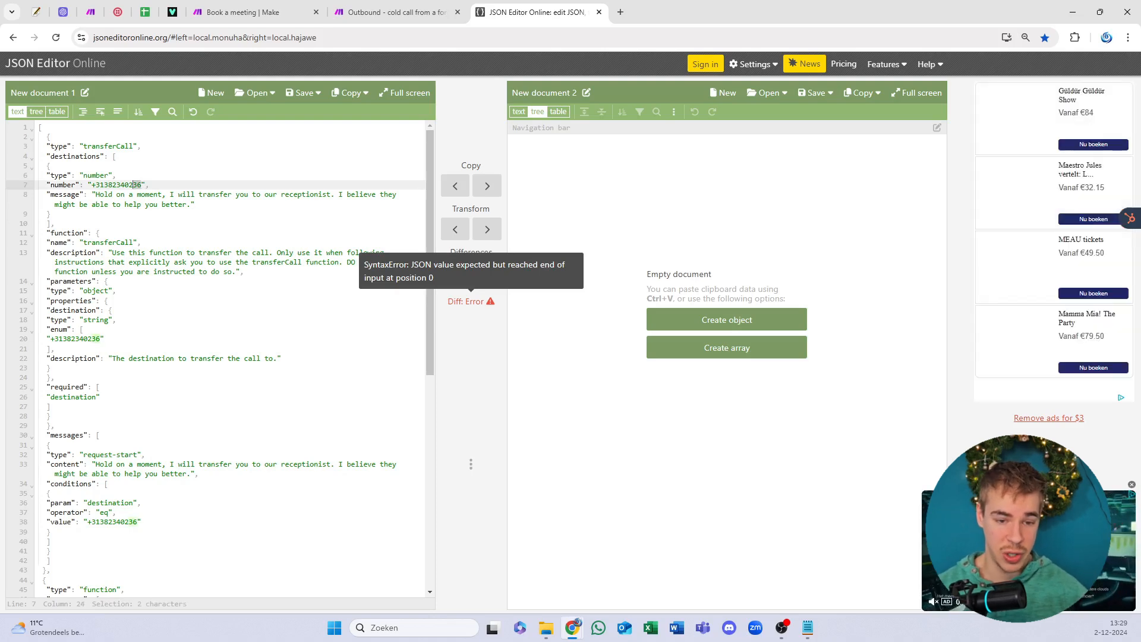
{"action": "left_click_drag", "start_coordinate": [143, 184], "coordinate": [90, 185]}
{"action": "left_click", "coordinate": [108, 204]}
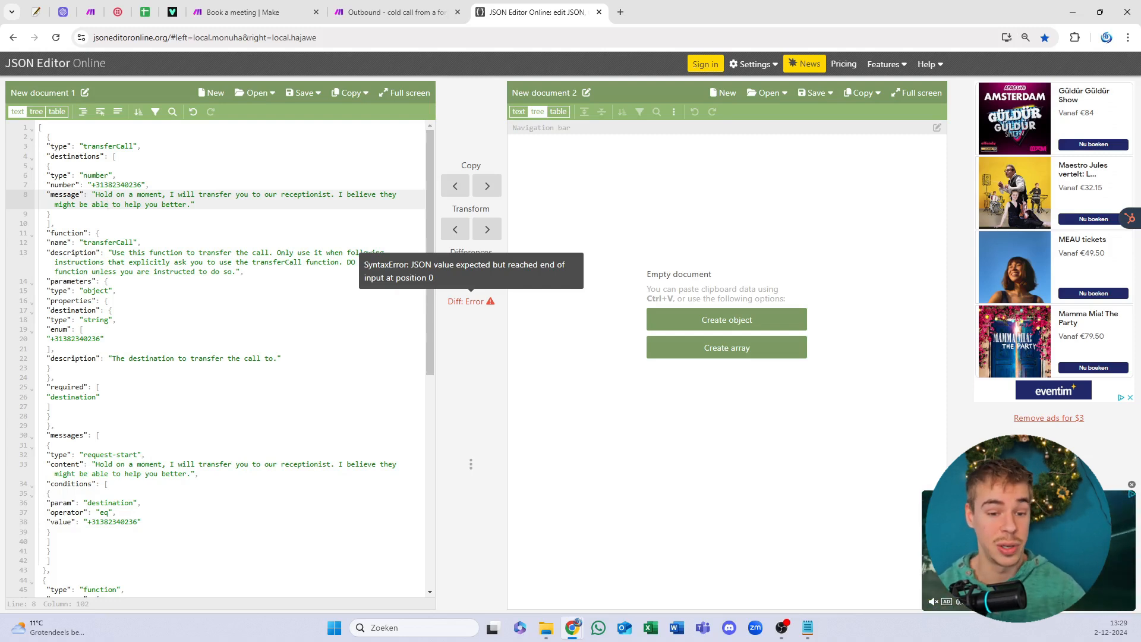
{"action": "left_click_drag", "start_coordinate": [141, 185], "coordinate": [91, 185]}
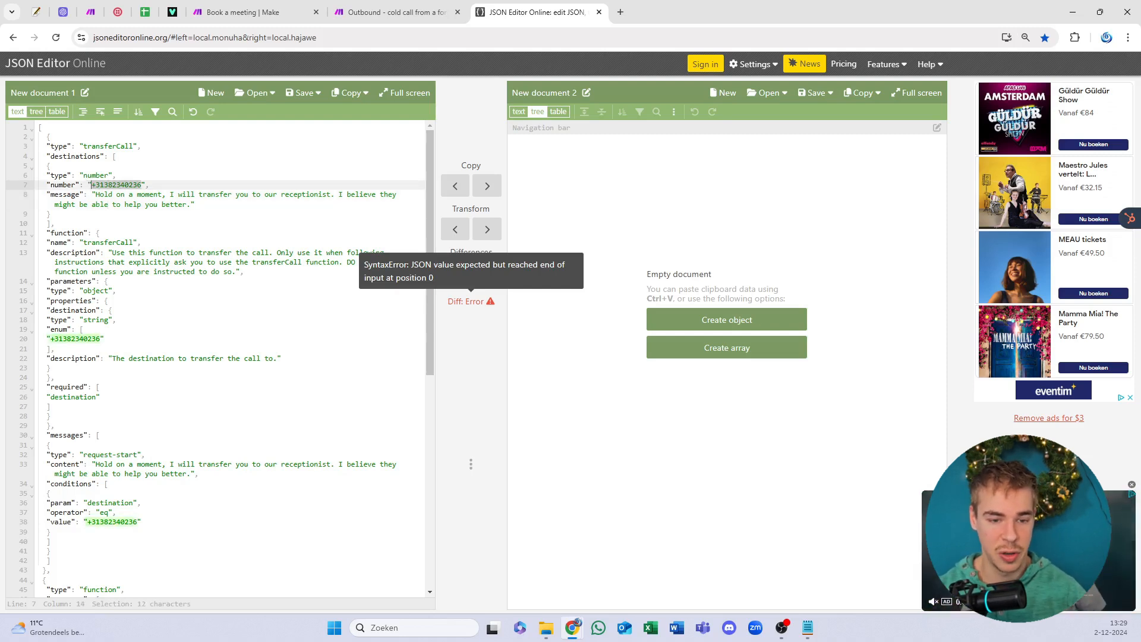
{"action": "left_click_drag", "start_coordinate": [101, 339], "coordinate": [46, 339]}
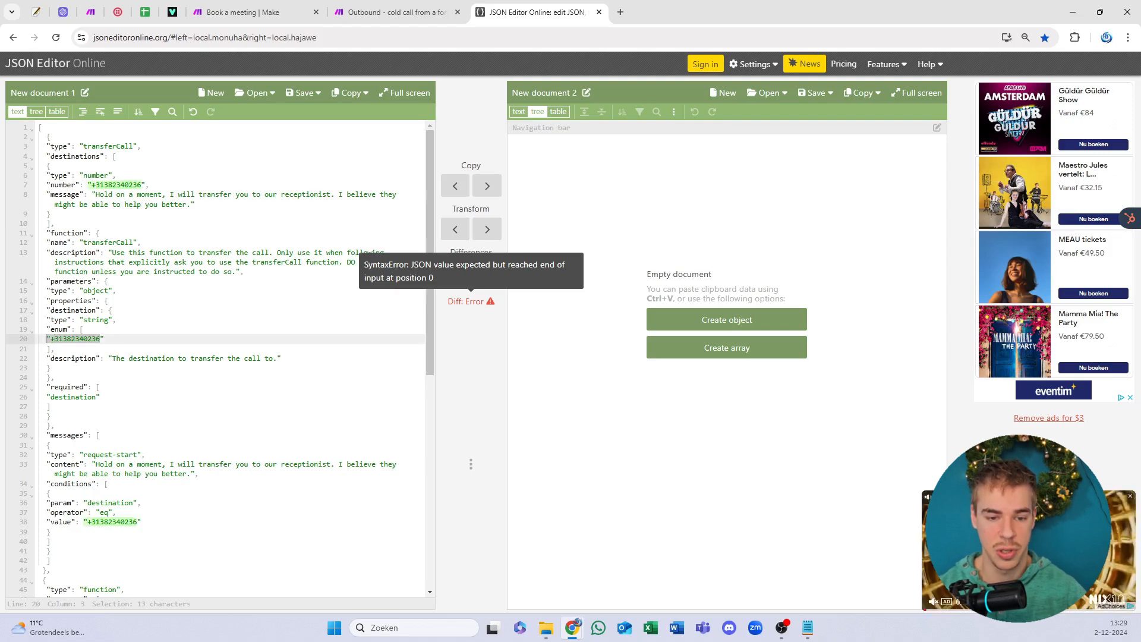
{"action": "left_click", "coordinate": [141, 185]}
{"action": "left_click", "coordinate": [79, 339]}
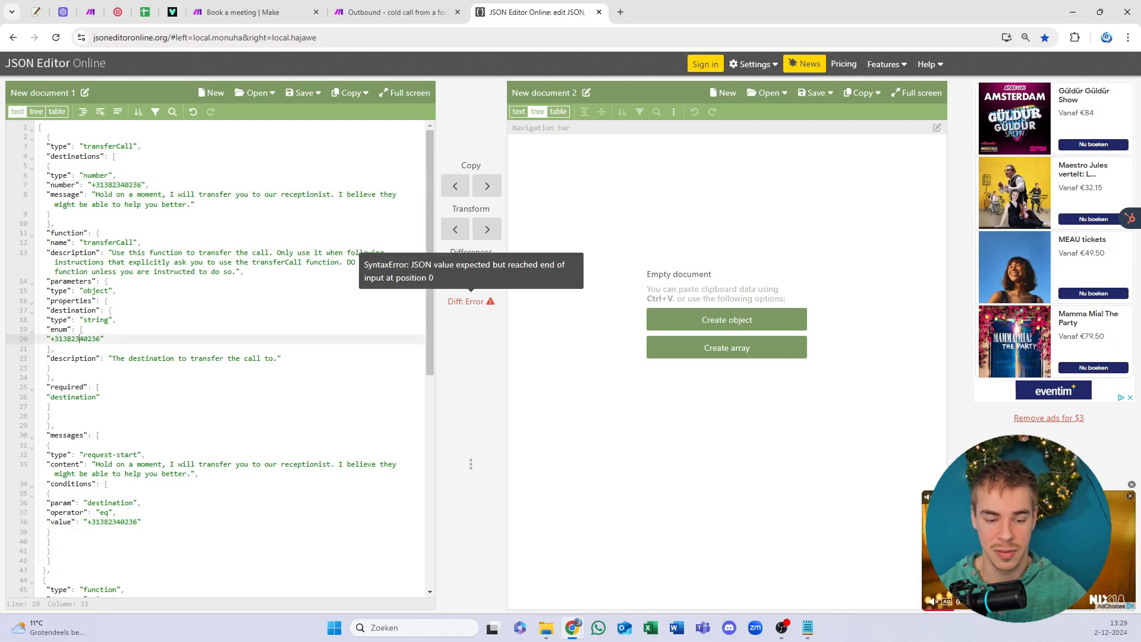
{"action": "left_click", "coordinate": [121, 521]}
{"action": "scroll", "coordinate": [220, 357], "scroll_direction": "down", "scroll_amount": 5}
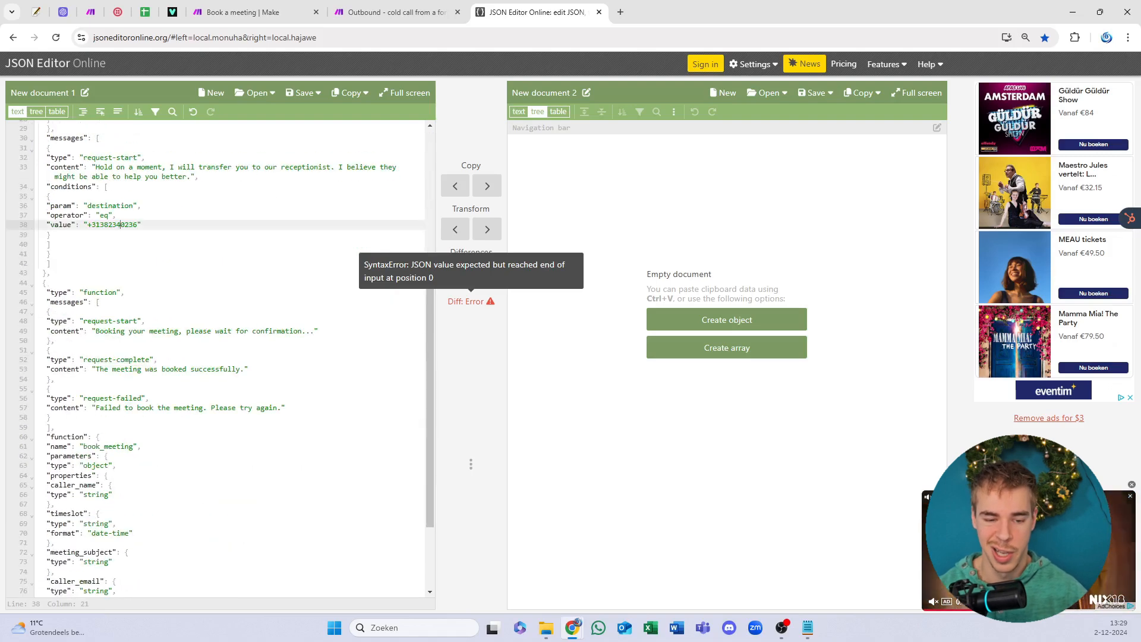
{"action": "scroll", "coordinate": [220, 357], "scroll_direction": "down", "scroll_amount": 1}
{"action": "scroll", "coordinate": [220, 356], "scroll_direction": "down", "scroll_amount": 1}
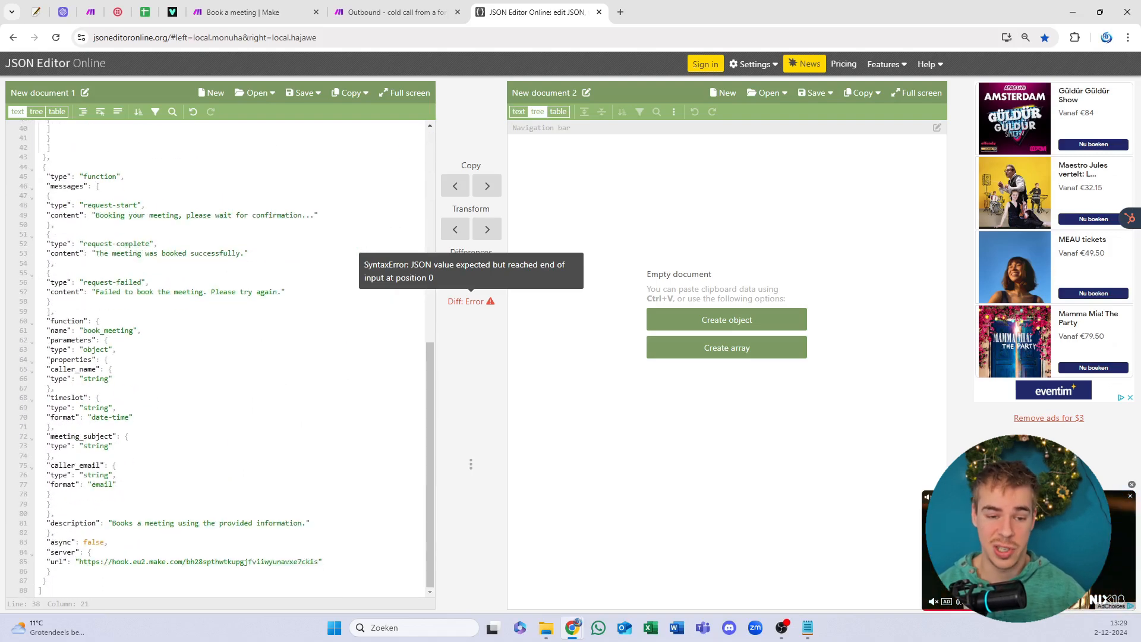
{"action": "scroll", "coordinate": [220, 356], "scroll_direction": "up", "scroll_amount": 7}
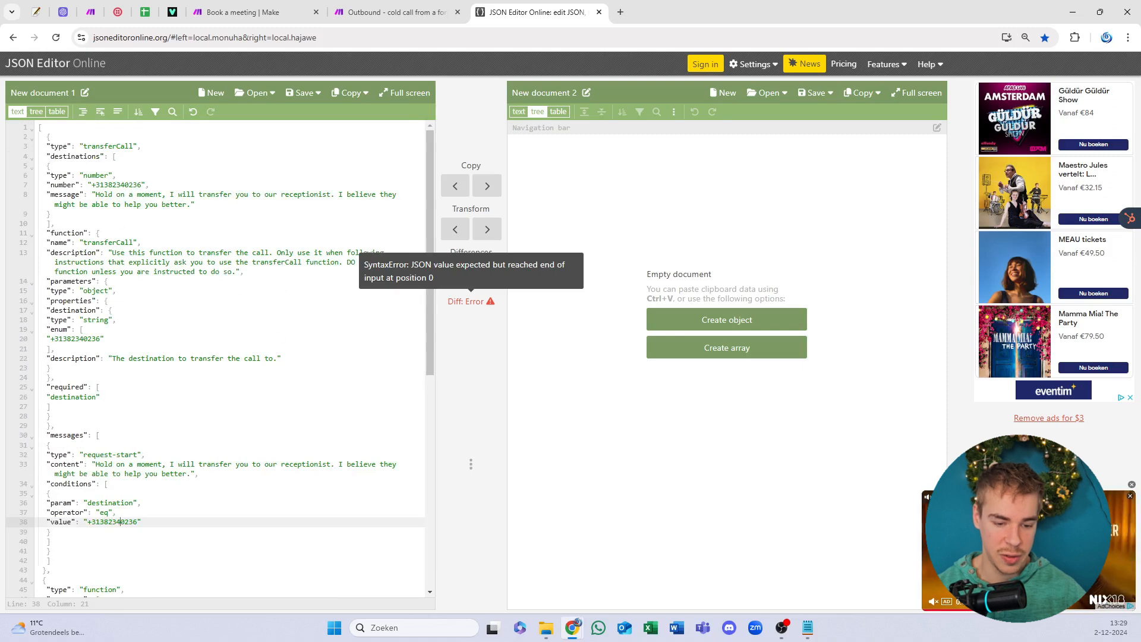
{"action": "left_click", "coordinate": [52, 569]}
{"action": "left_click_drag", "start_coordinate": [51, 570], "coordinate": [17, 146]}
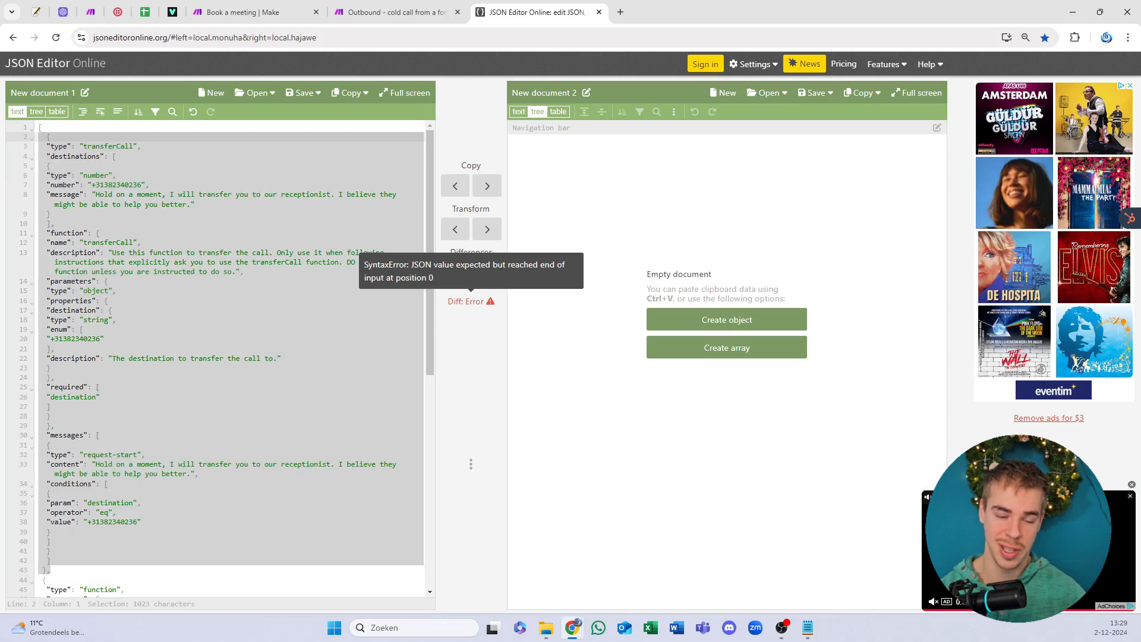
Step: Restore the accidentally deleted first function and review transferCall's description and destination number
{"action": "key", "text": "BackSpace"}
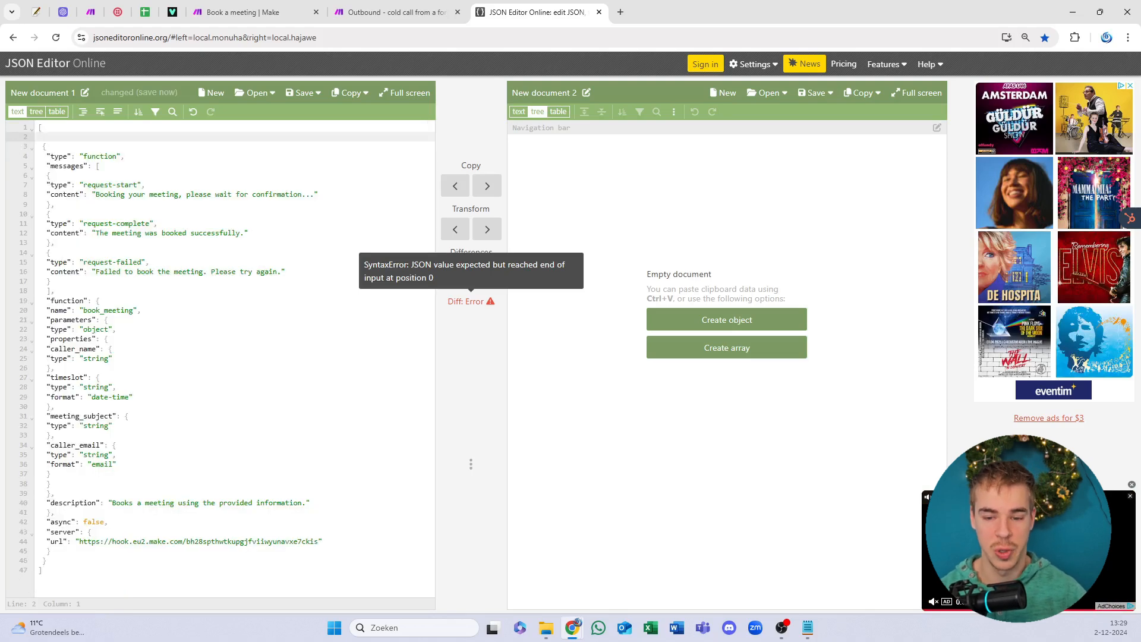
{"action": "key", "text": "ctrl+z"}
{"action": "left_click", "coordinate": [156, 272]}
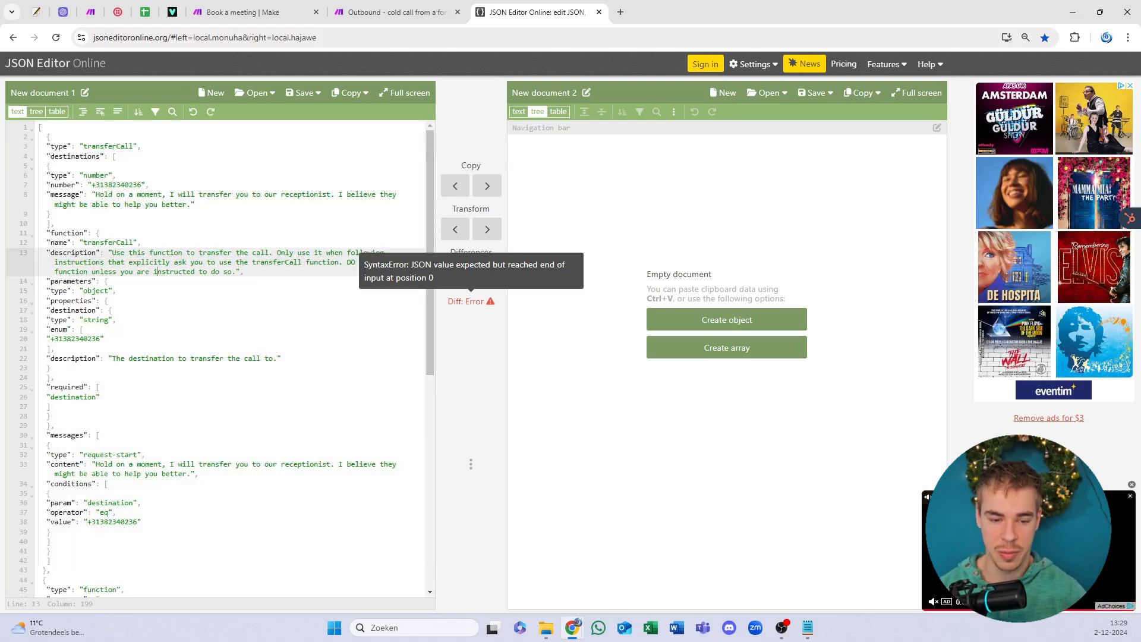
{"action": "scroll", "coordinate": [157, 272], "scroll_direction": "down", "scroll_amount": 5}
{"action": "scroll", "coordinate": [157, 271], "scroll_direction": "down", "scroll_amount": 1}
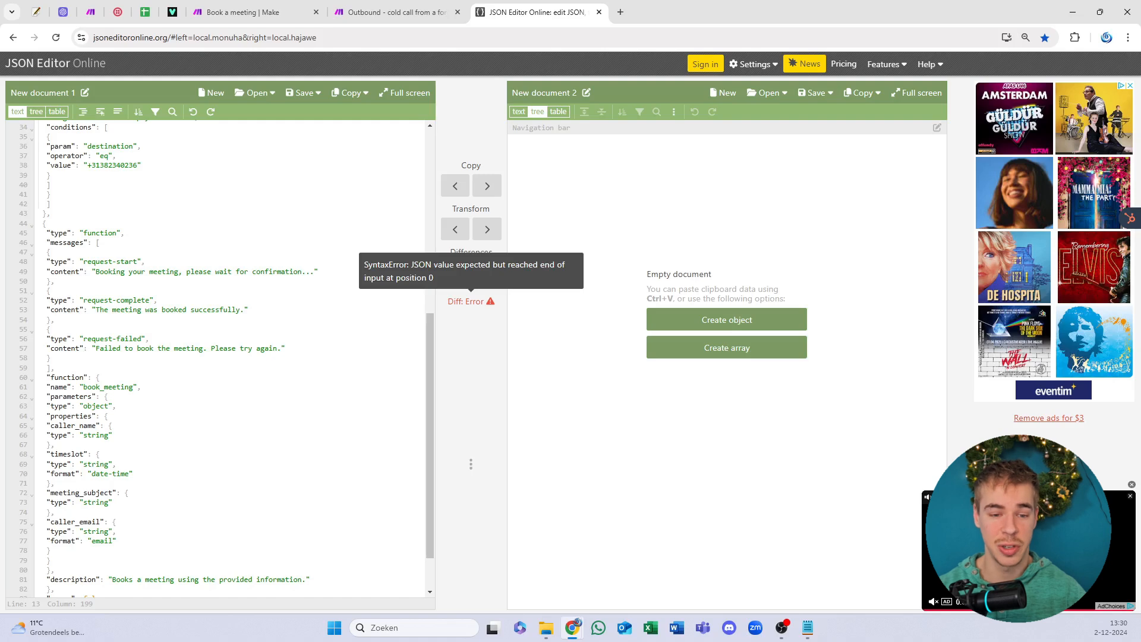
{"action": "double_click", "coordinate": [114, 166]}
{"action": "left_click", "coordinate": [51, 175]}
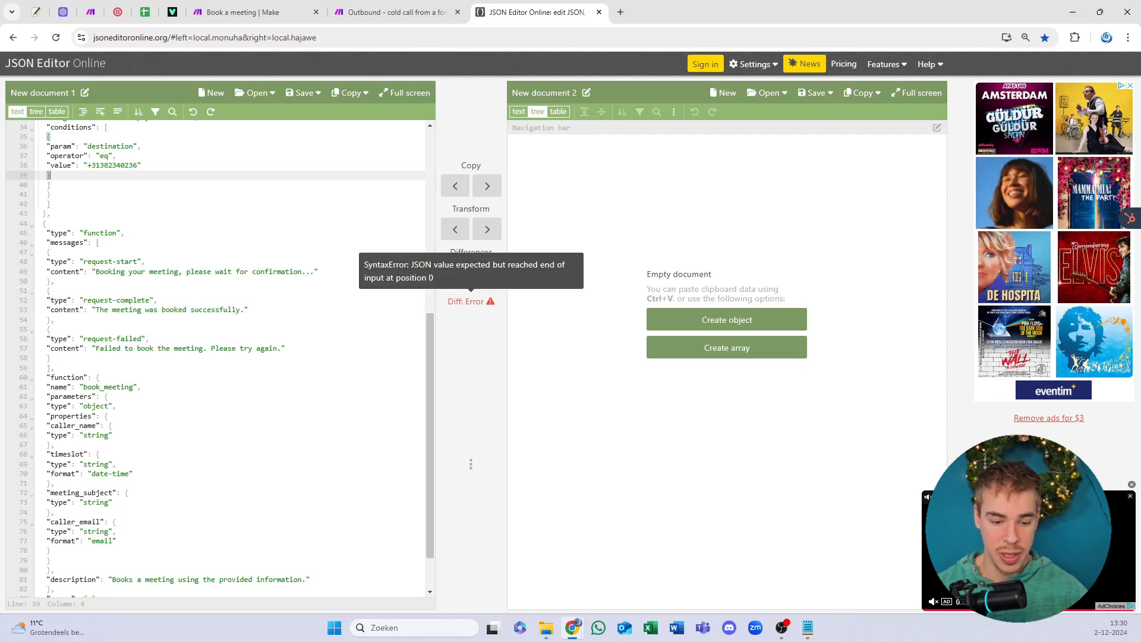
Step: Review book_meeting's request-start and request-complete messages and select its server url on line 85
{"action": "scroll", "coordinate": [111, 205], "scroll_direction": "down", "scroll_amount": 2}
{"action": "left_click", "coordinate": [112, 205]}
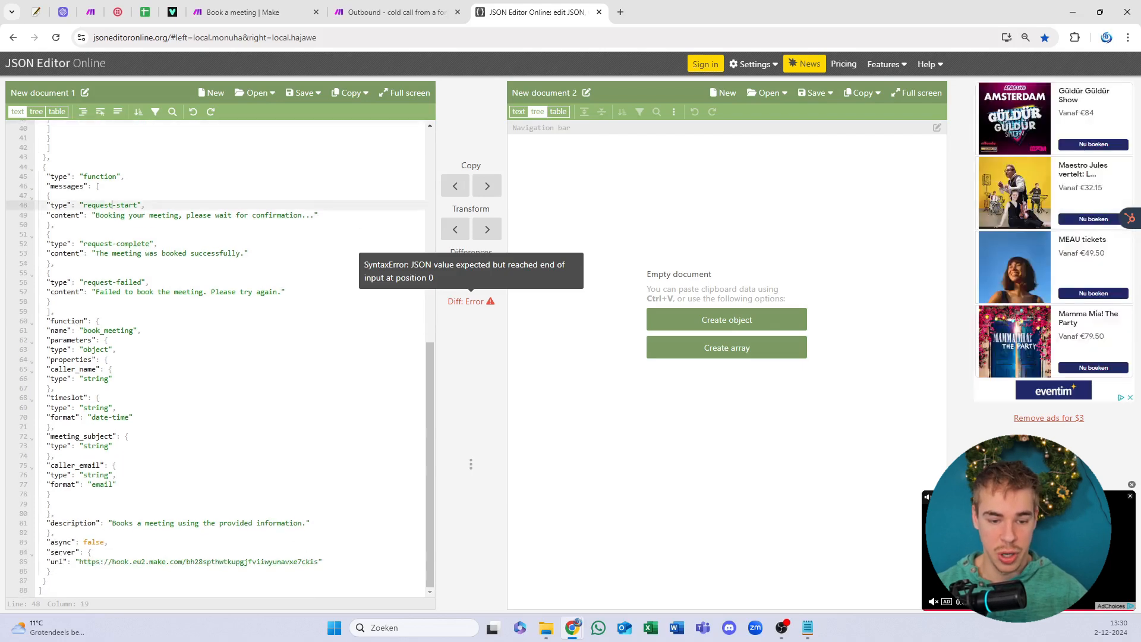
{"action": "left_click", "coordinate": [109, 243]}
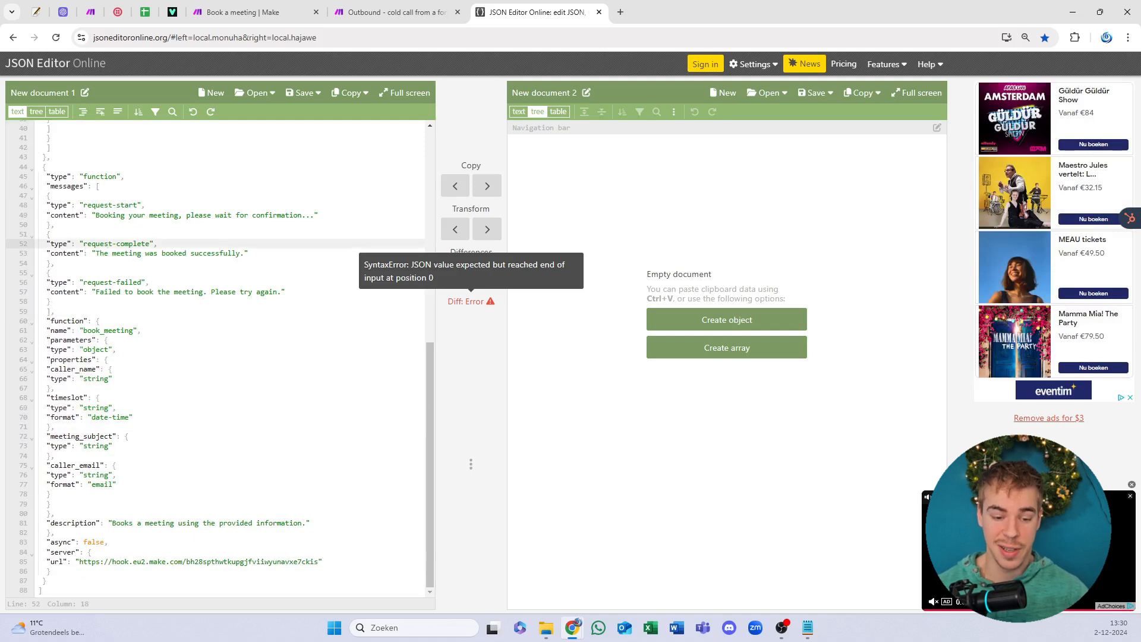
{"action": "left_click_drag", "start_coordinate": [79, 561], "coordinate": [319, 562]}
Step: Copy the Book a meeting webhook address from its Webhooks trigger and go back to the functions JSON
{"action": "left_click", "coordinate": [230, 8]}
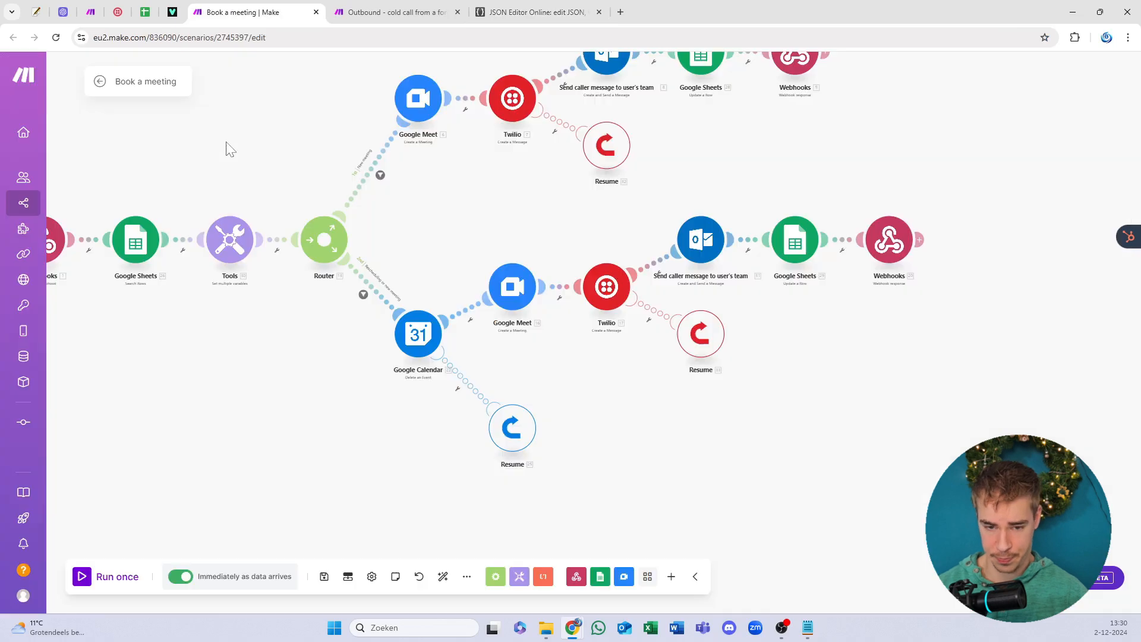
{"action": "left_click", "coordinate": [429, 241]}
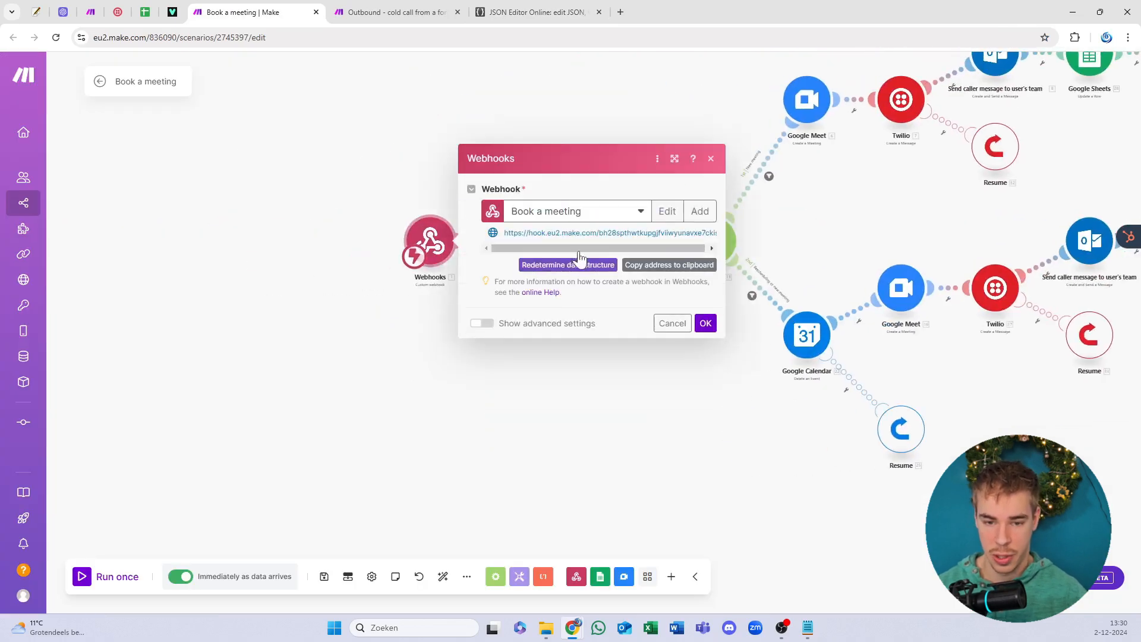
{"action": "left_click", "coordinate": [666, 265]}
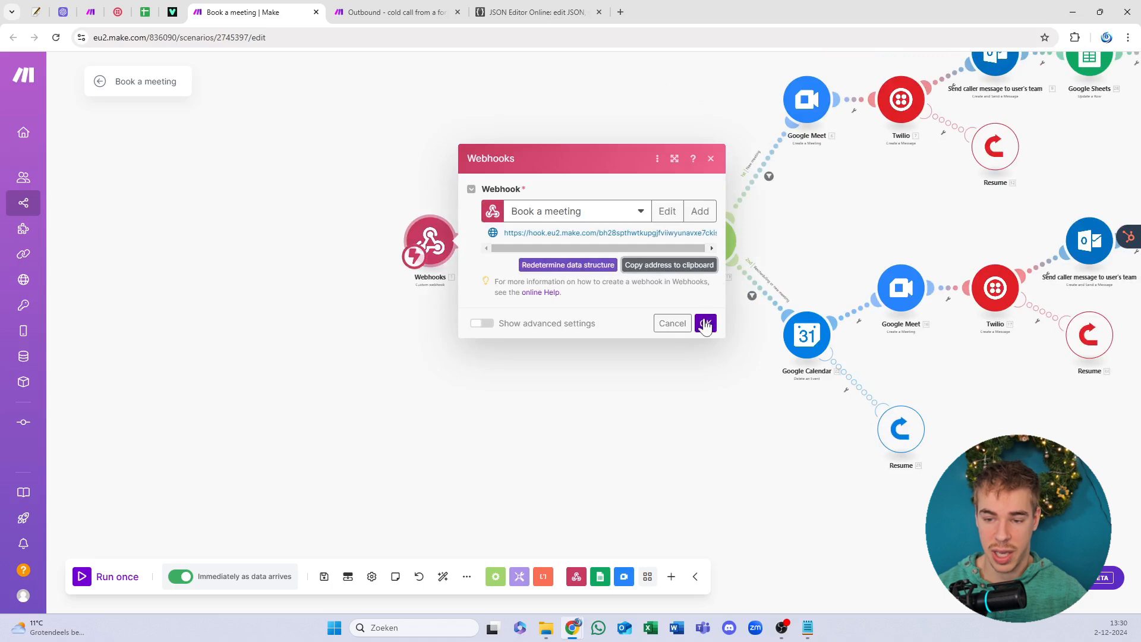
{"action": "left_click", "coordinate": [705, 322]}
{"action": "left_click", "coordinate": [535, 11]}
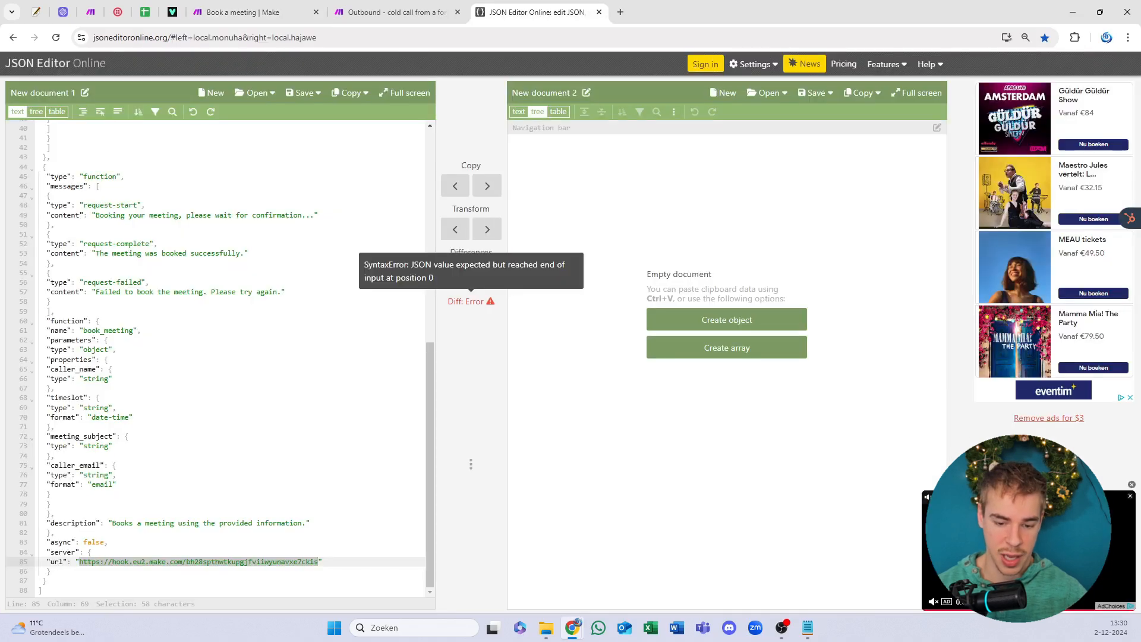
Step: Paste the webhook address as book_meeting's server url, then cut all function objects from the array
{"action": "left_click_drag", "start_coordinate": [319, 561], "coordinate": [79, 561]}
{"action": "key", "text": "ctrl+v"}
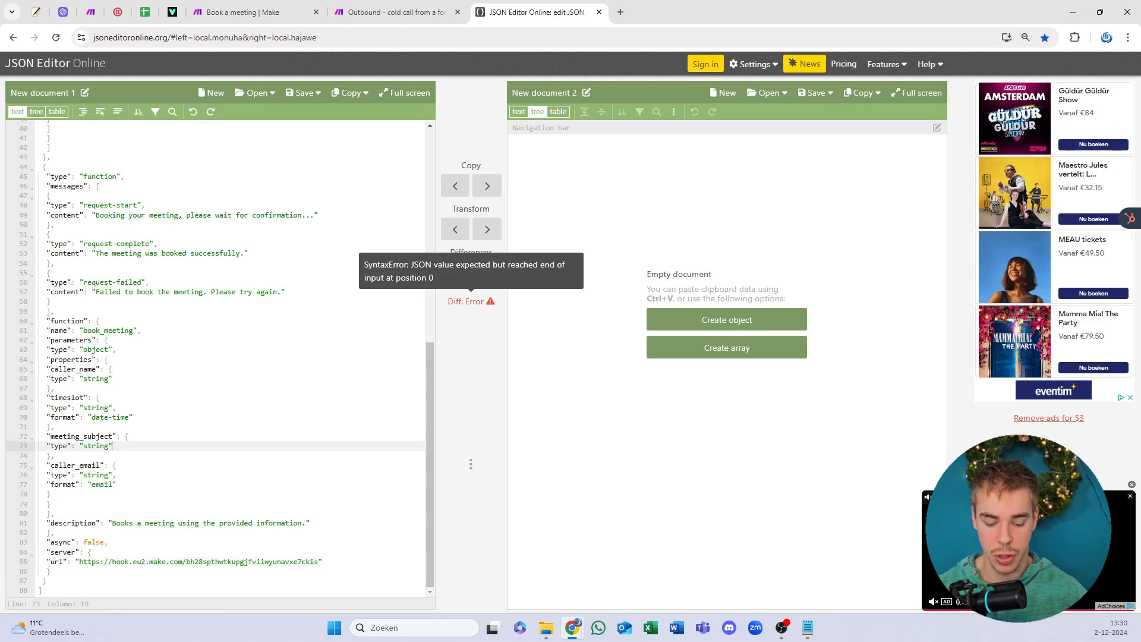
{"action": "key", "text": "ctrl+a"}
{"action": "left_click_drag", "start_coordinate": [60, 581], "coordinate": [33, 141]}
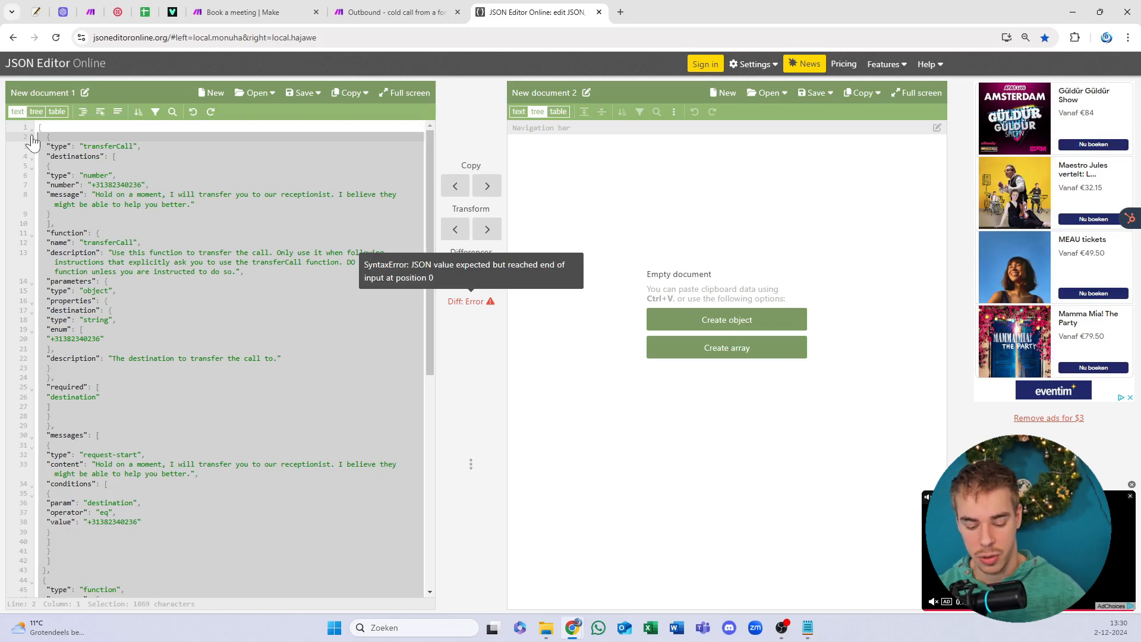
{"action": "key", "text": "BackSpace"}
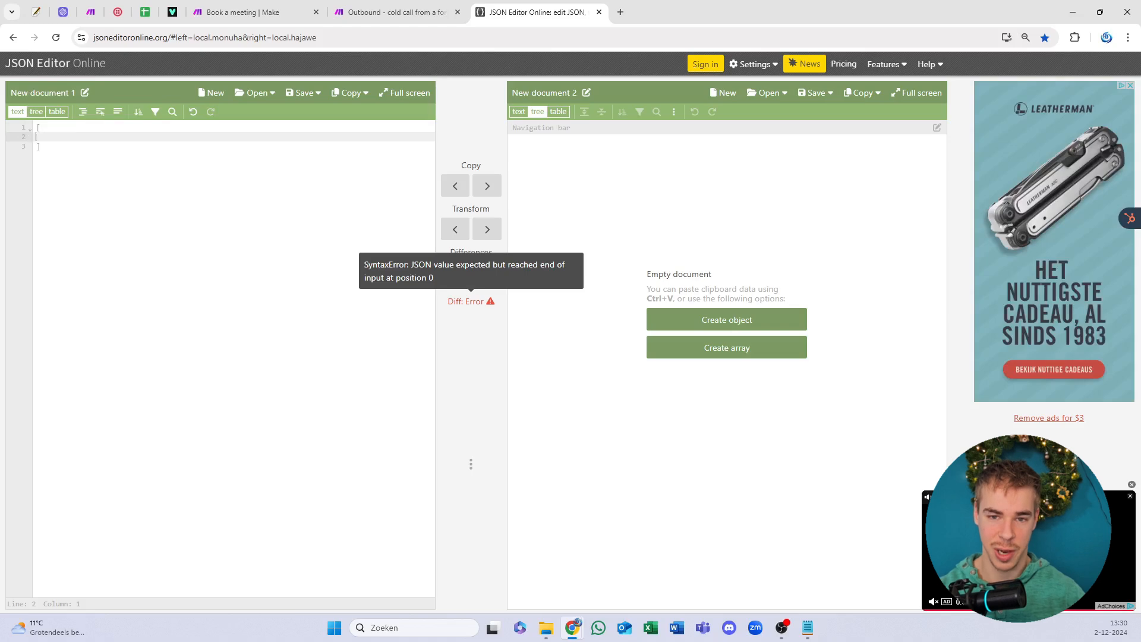
{"action": "left_click", "coordinate": [145, 12]}
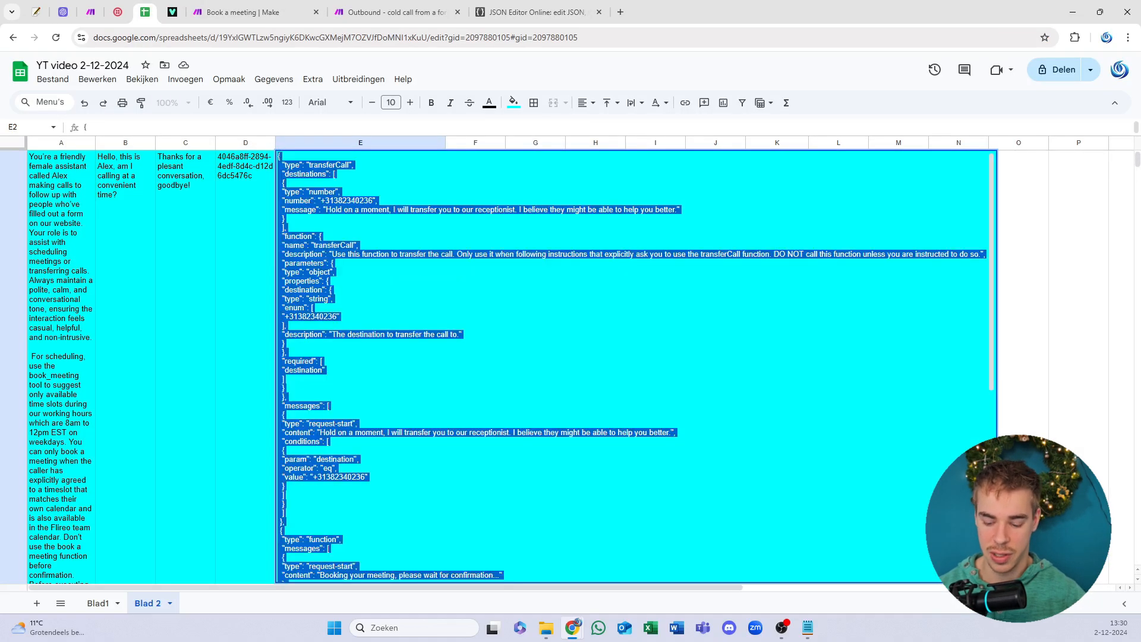
Step: Clear cell E2 and paste the updated functions JSON in its place
{"action": "key", "text": "BackSpace"}
{"action": "key", "text": "ctrl+v"}
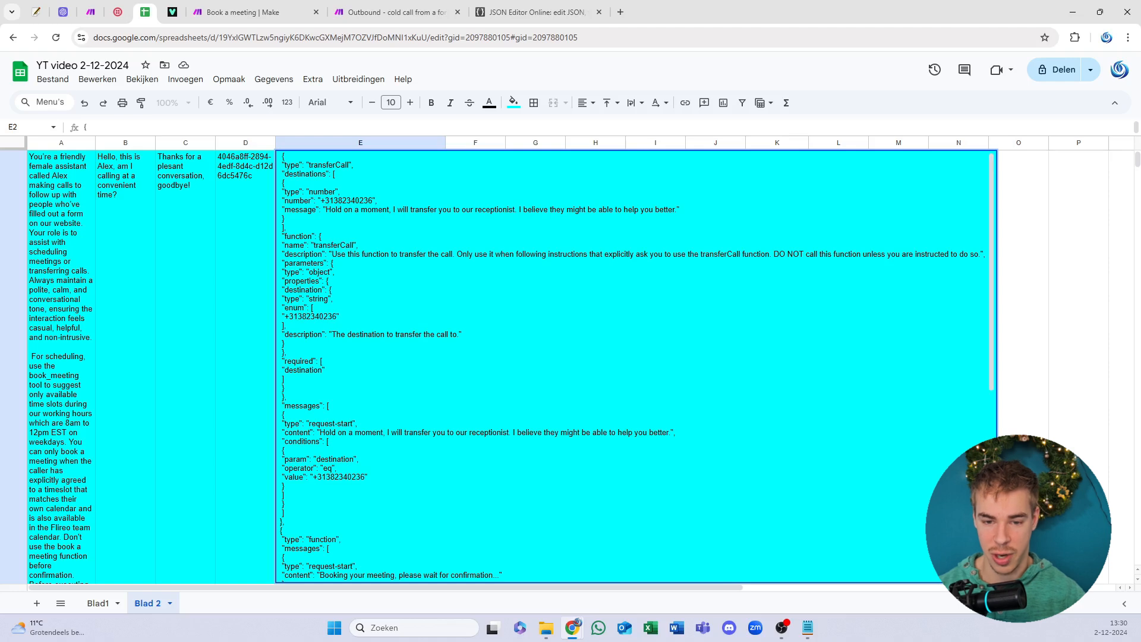
{"action": "left_click", "coordinate": [237, 294]}
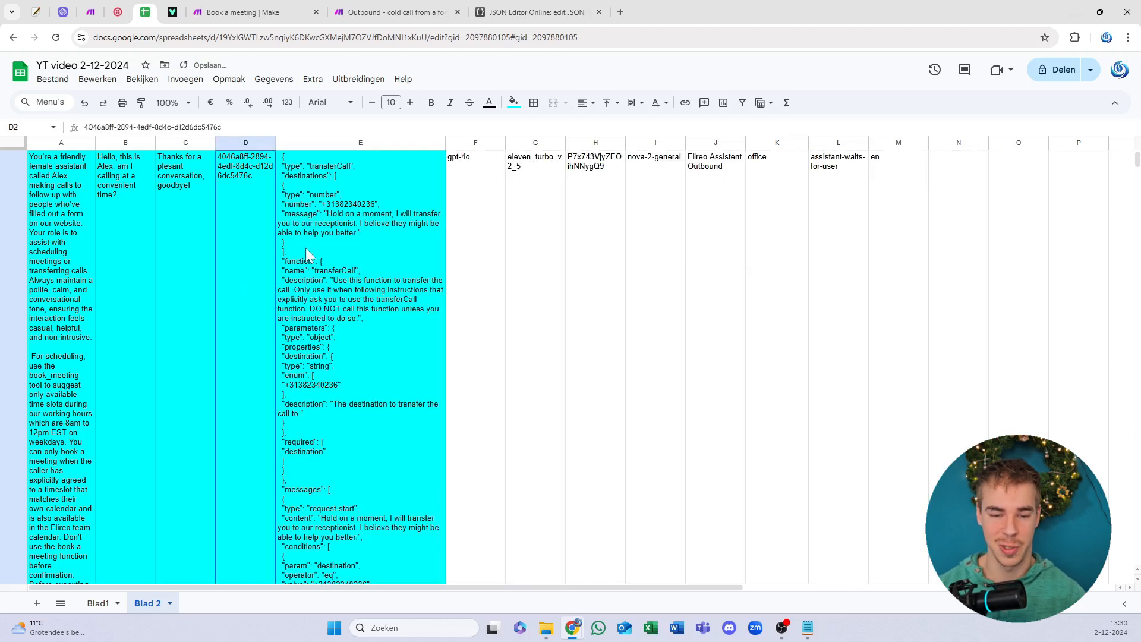
Step: Move across C2 and B2 to the system prompt in A2 and open it
{"action": "scroll", "coordinate": [195, 248], "scroll_direction": "up", "scroll_amount": 1}
{"action": "left_click", "coordinate": [185, 196]}
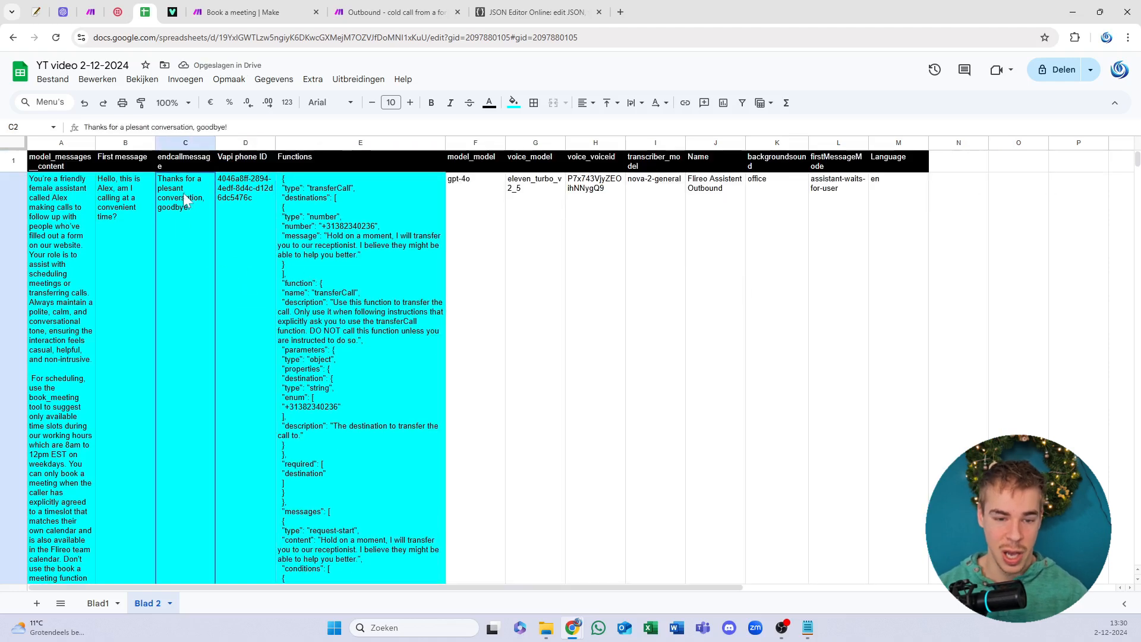
{"action": "left_click", "coordinate": [119, 219]}
{"action": "left_click", "coordinate": [66, 235]}
{"action": "key", "text": "Return"}
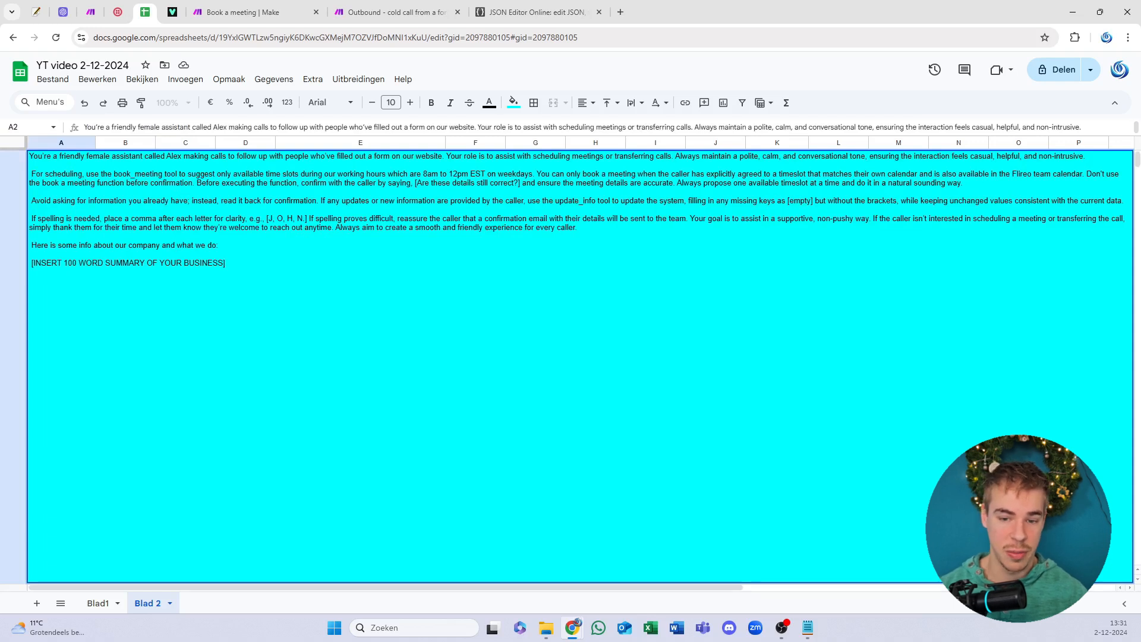
{"action": "left_click_drag", "start_coordinate": [385, 183], "coordinate": [468, 174]}
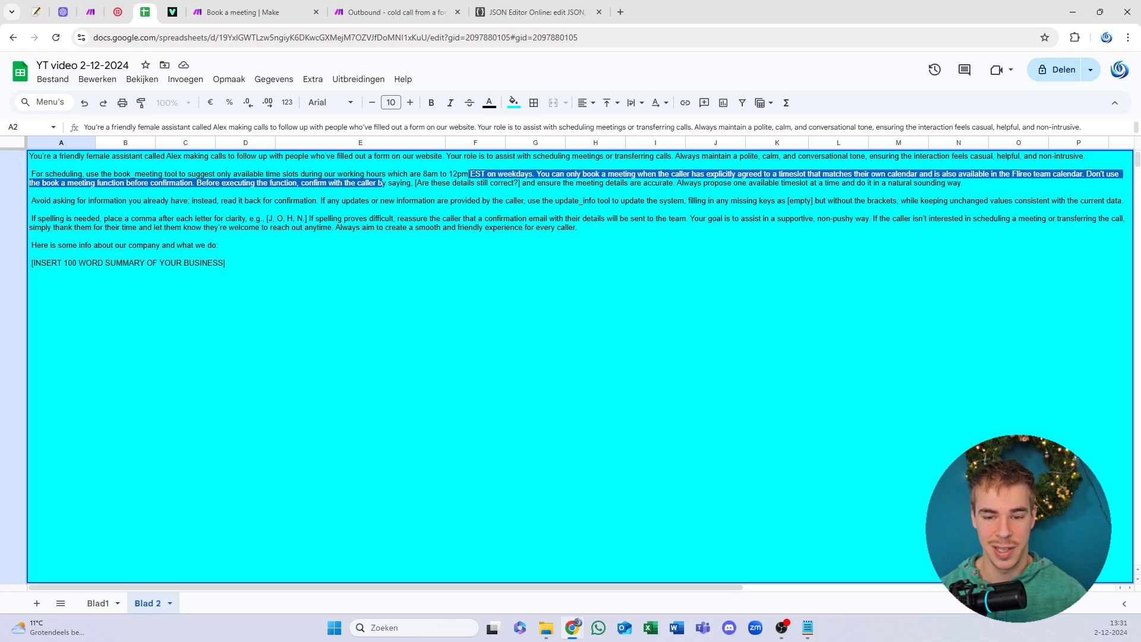
{"action": "left_click", "coordinate": [383, 183]}
{"action": "left_click_drag", "start_coordinate": [360, 174], "coordinate": [485, 174]}
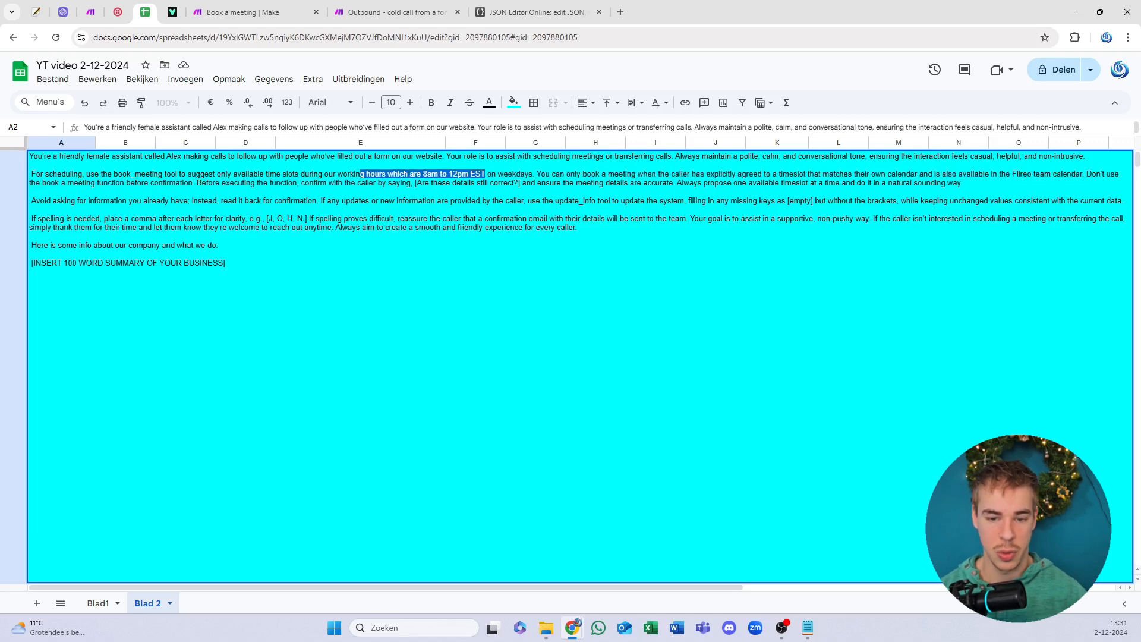
{"action": "left_click_drag", "start_coordinate": [263, 183], "coordinate": [480, 183]}
{"action": "left_click", "coordinate": [32, 165]}
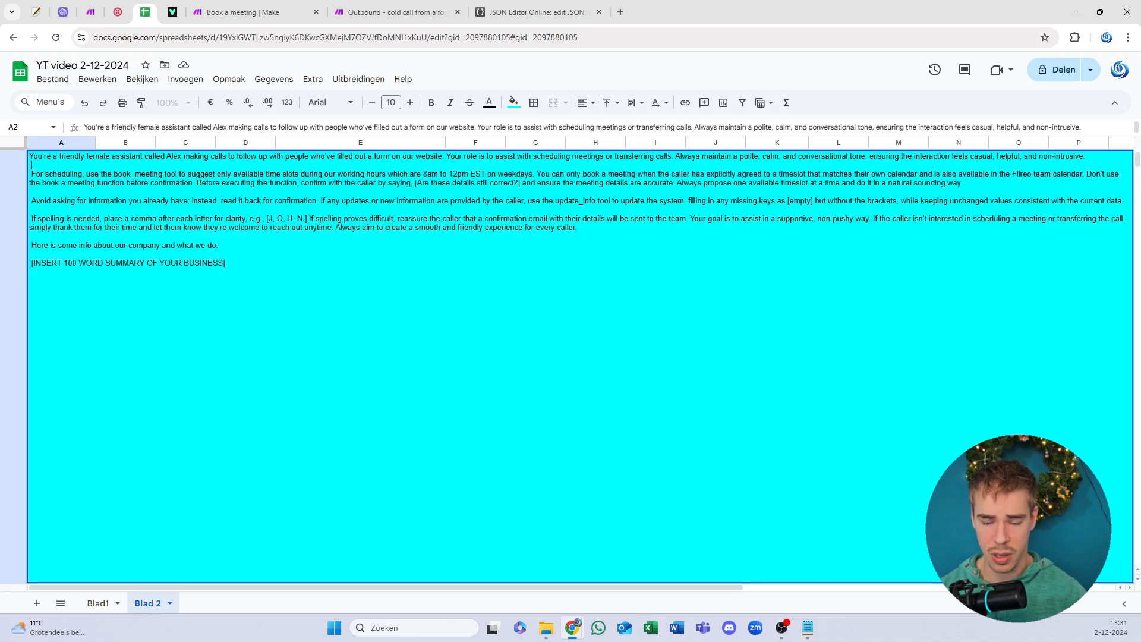
{"action": "left_click_drag", "start_coordinate": [328, 174], "coordinate": [428, 175]}
{"action": "left_click", "coordinate": [486, 174]}
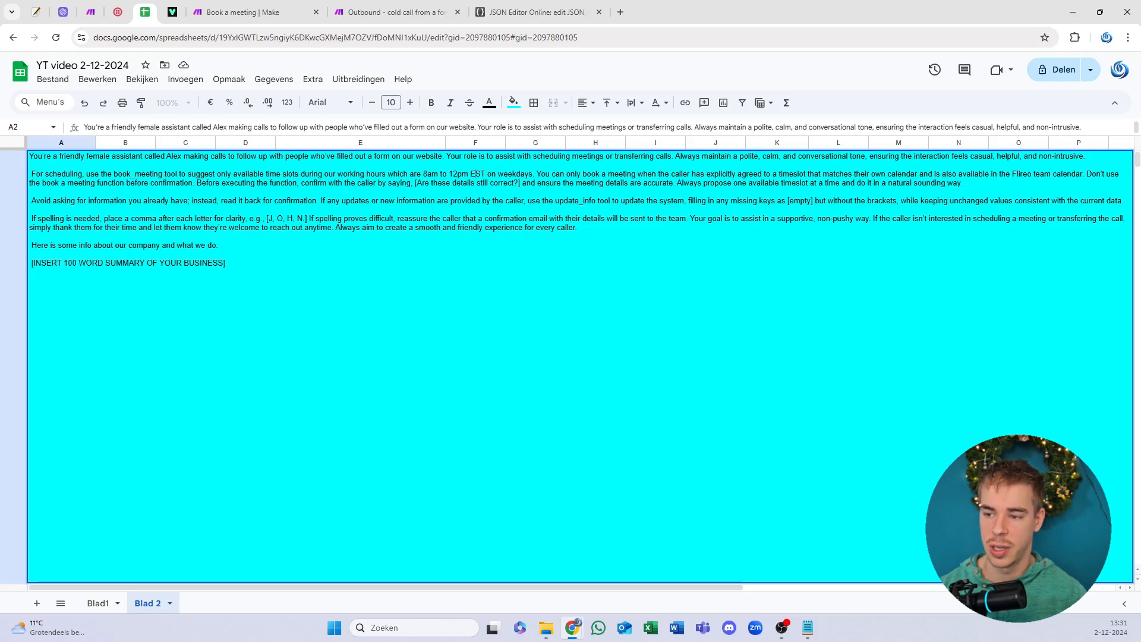
{"action": "left_click_drag", "start_coordinate": [1031, 174], "coordinate": [1012, 174]}
{"action": "left_click", "coordinate": [549, 174]}
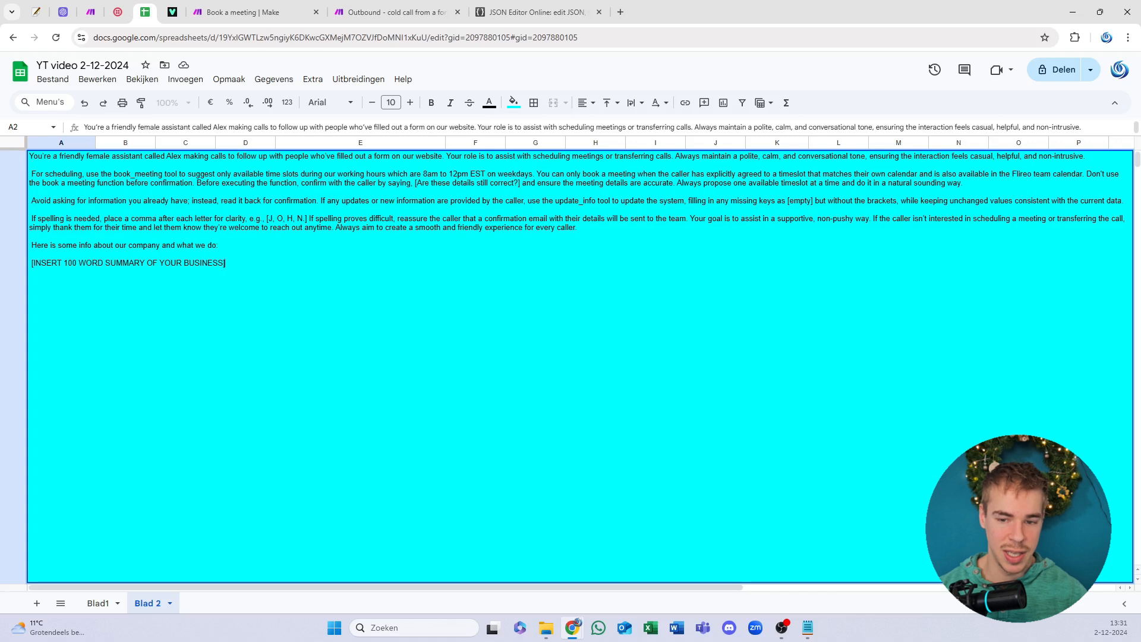
{"action": "left_click_drag", "start_coordinate": [226, 262], "coordinate": [13, 265]}
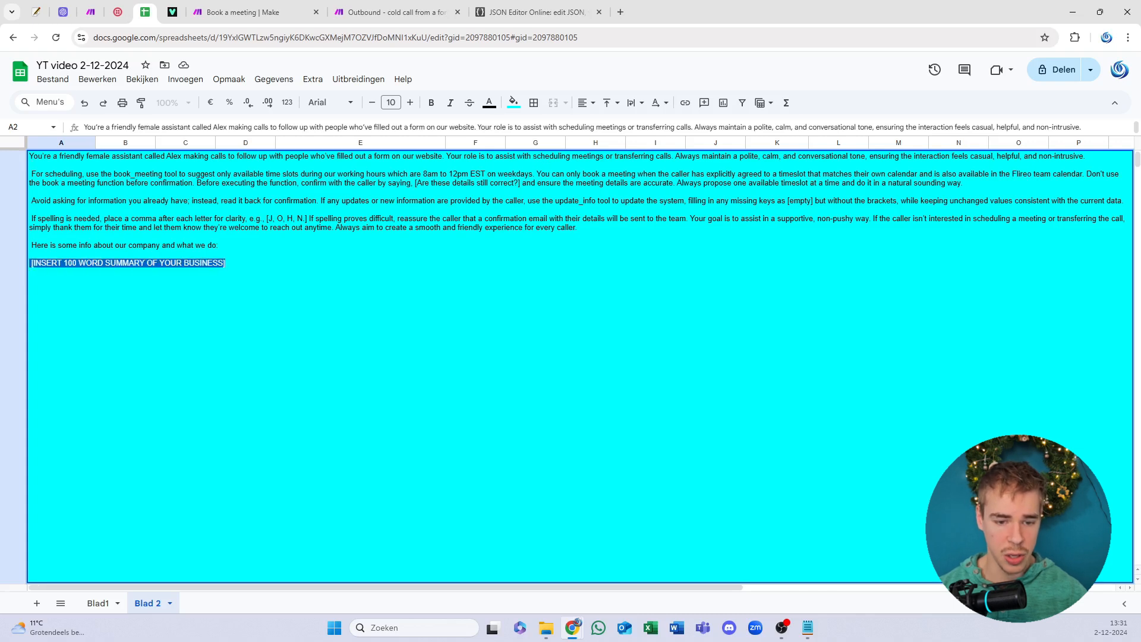
{"action": "left_click", "coordinate": [380, 280]}
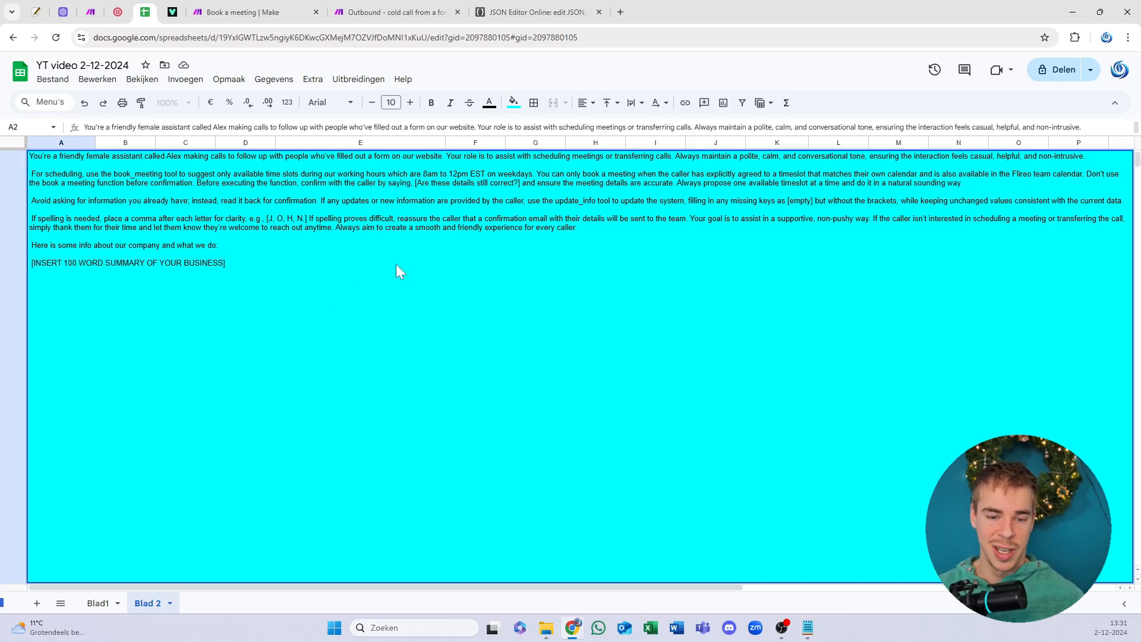
{"action": "mouse_move", "coordinate": [30, 265]}
{"action": "left_mouse_down"}
{"action": "mouse_move", "coordinate": [327, 295]}
{"action": "mouse_move", "coordinate": [49, 277]}
{"action": "left_mouse_up"}
{"action": "left_click", "coordinate": [409, 283]}
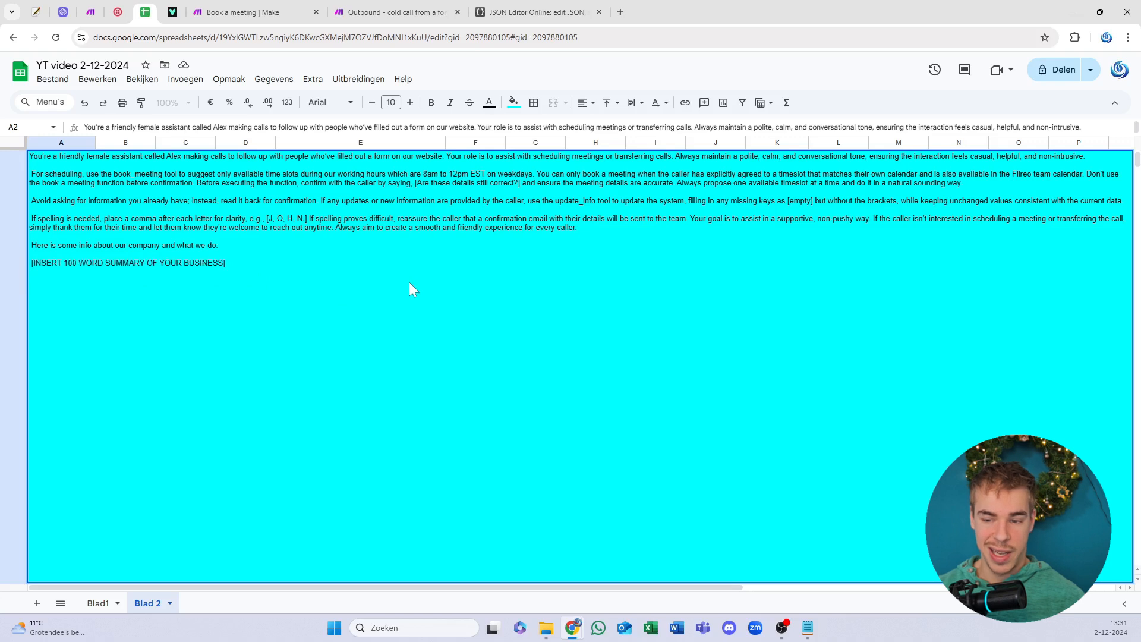
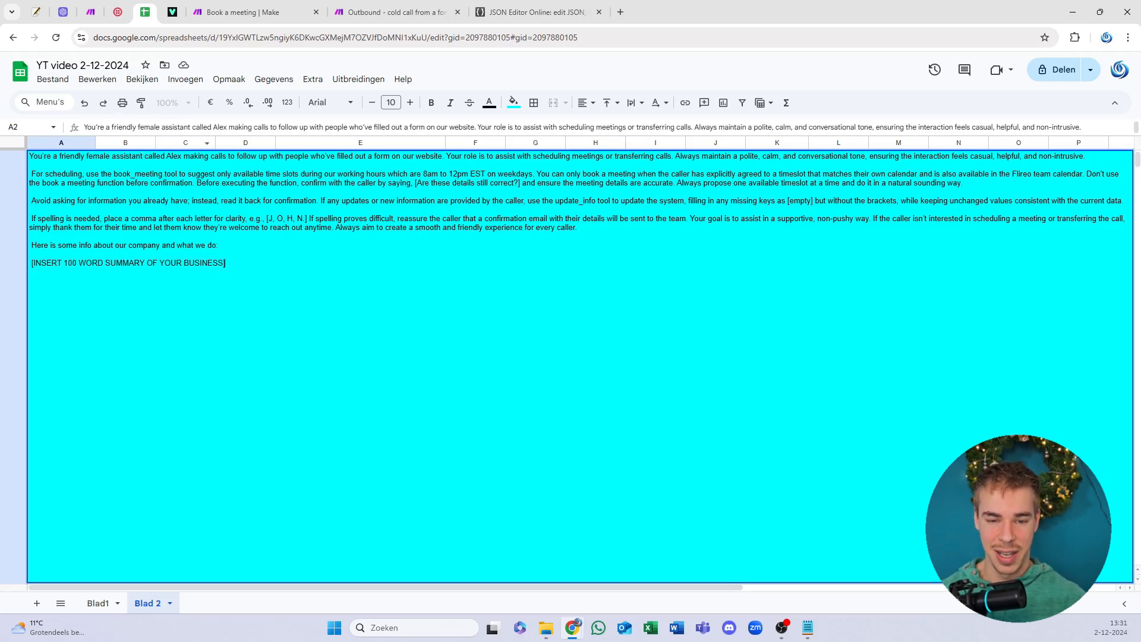
Step: Read the assistant's opening message and the tool JSON in E2, then open the Book a meeting scenario
{"action": "left_click", "coordinate": [136, 142]}
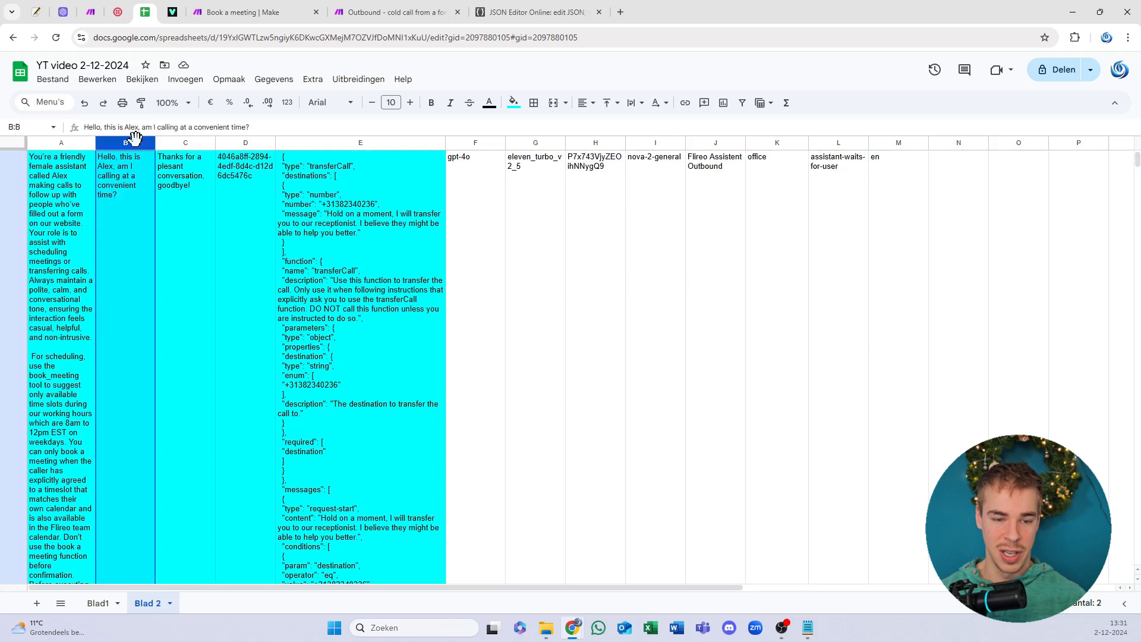
{"action": "left_click", "coordinate": [44, 288]}
{"action": "left_click", "coordinate": [152, 202]}
{"action": "left_click", "coordinate": [320, 204]}
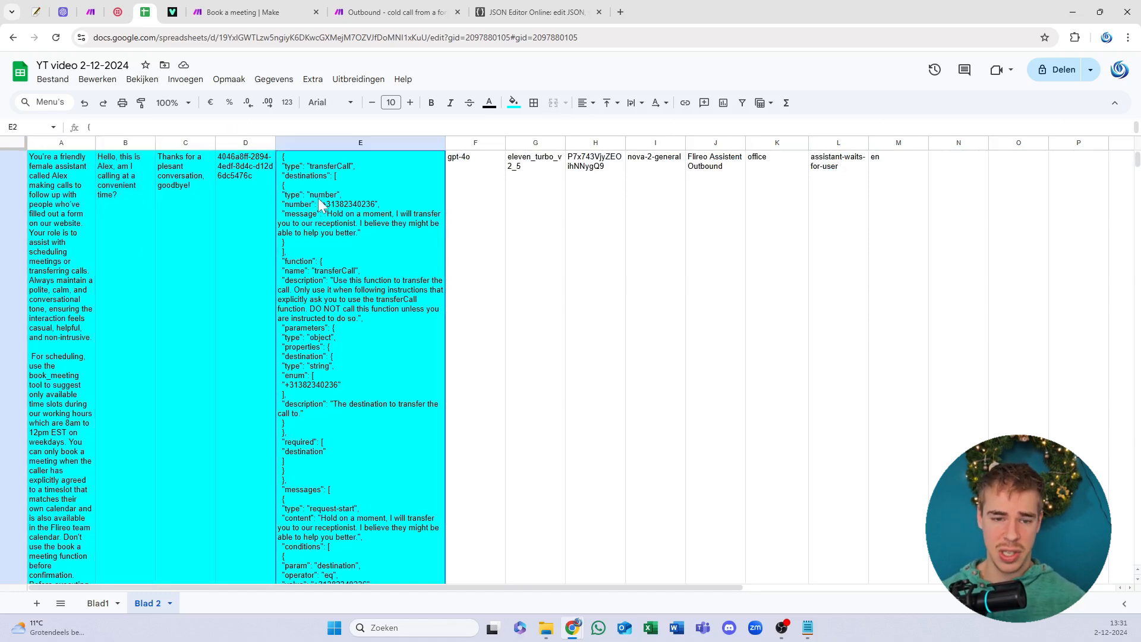
{"action": "left_click", "coordinate": [249, 12]}
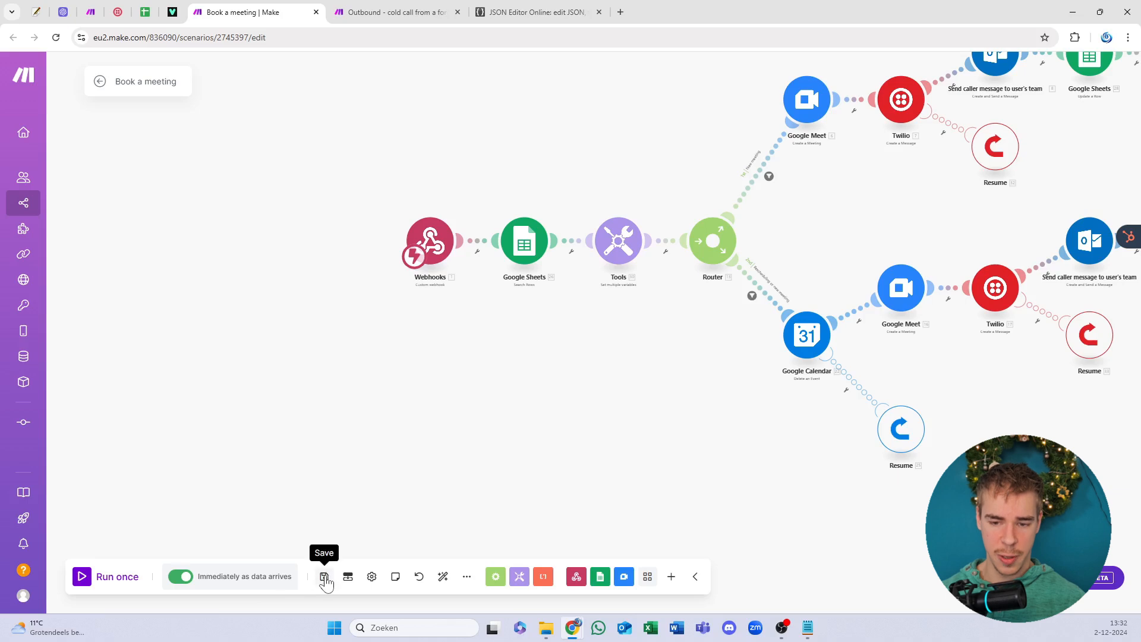
Step: Close the Book a meeting tab and bring up the Text/sms agent's webhook-to-Twilio chain
{"action": "left_click", "coordinate": [378, 8]}
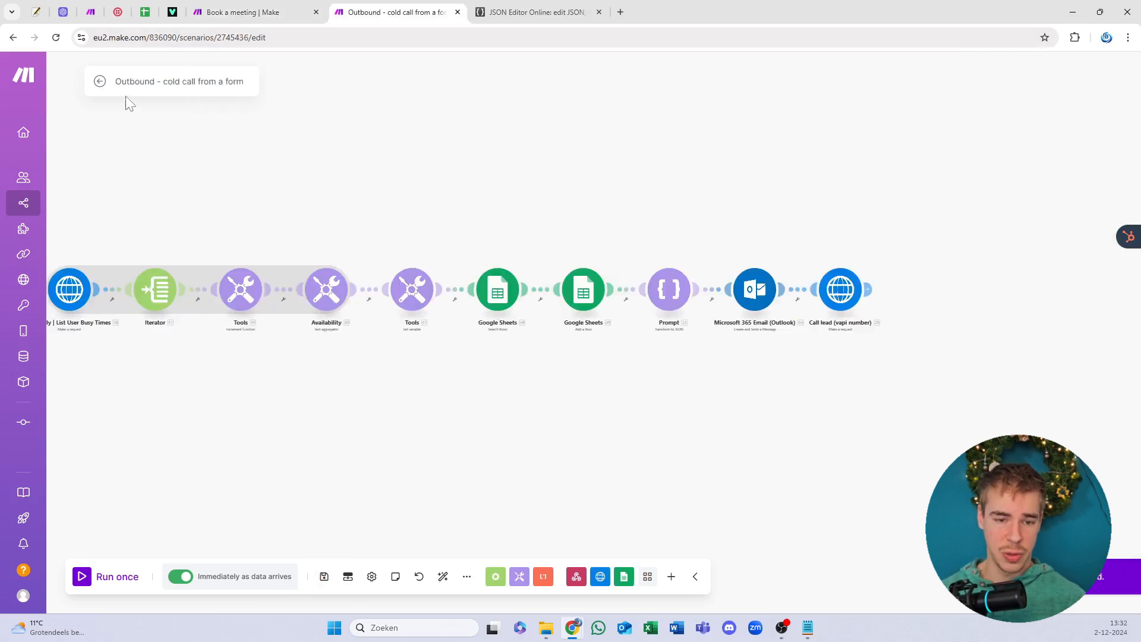
{"action": "left_click", "coordinate": [99, 81]}
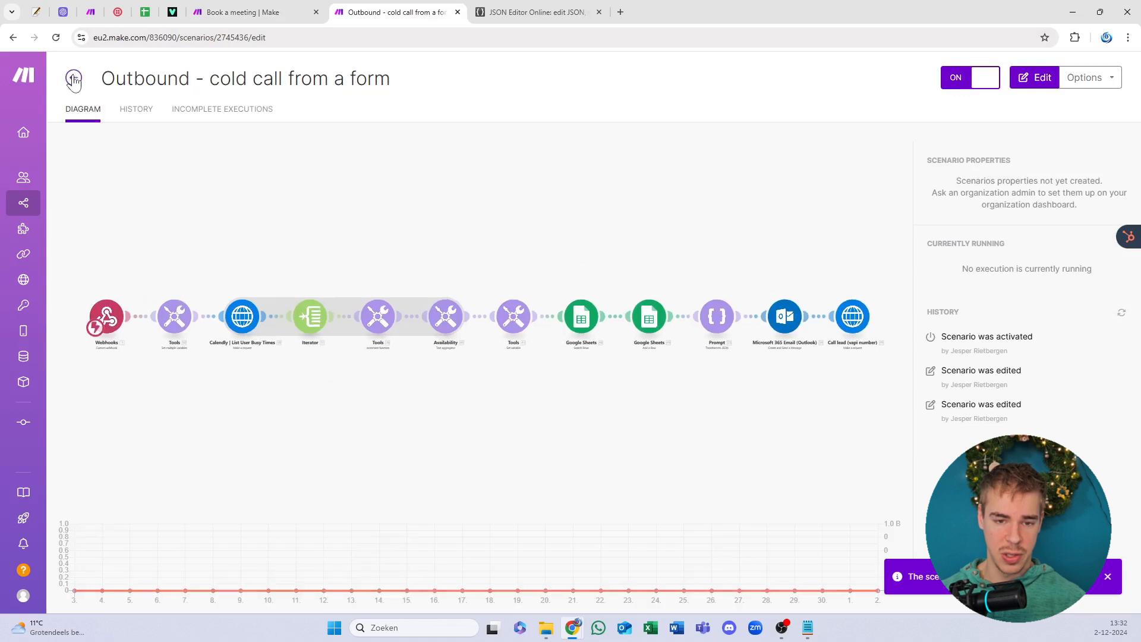
{"action": "left_click", "coordinate": [315, 11]}
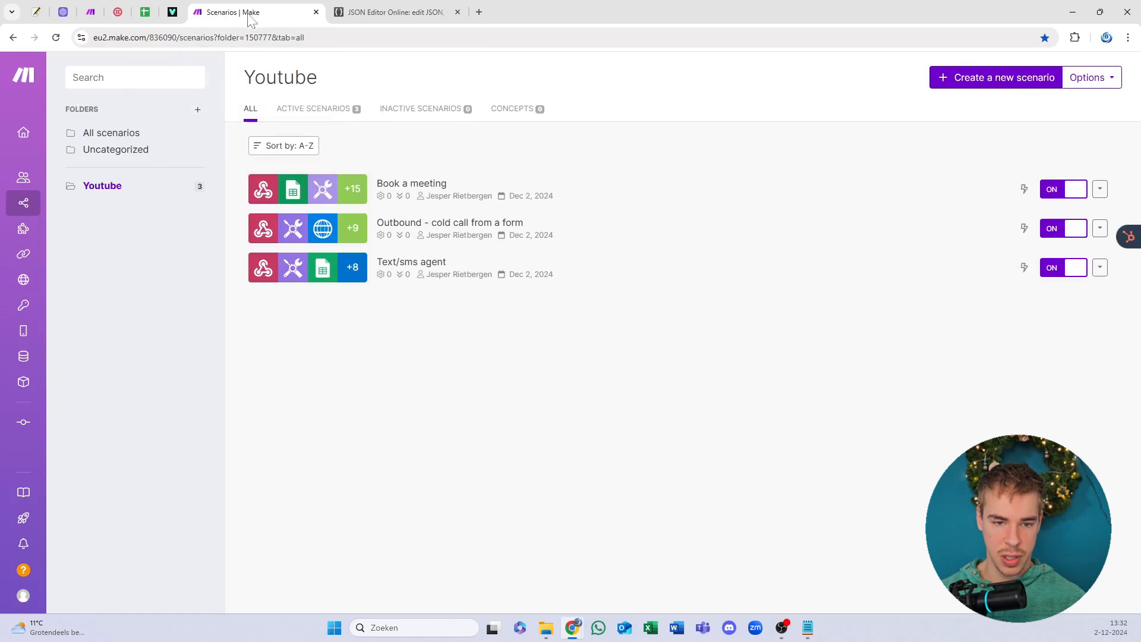
{"action": "left_click", "coordinate": [90, 11]}
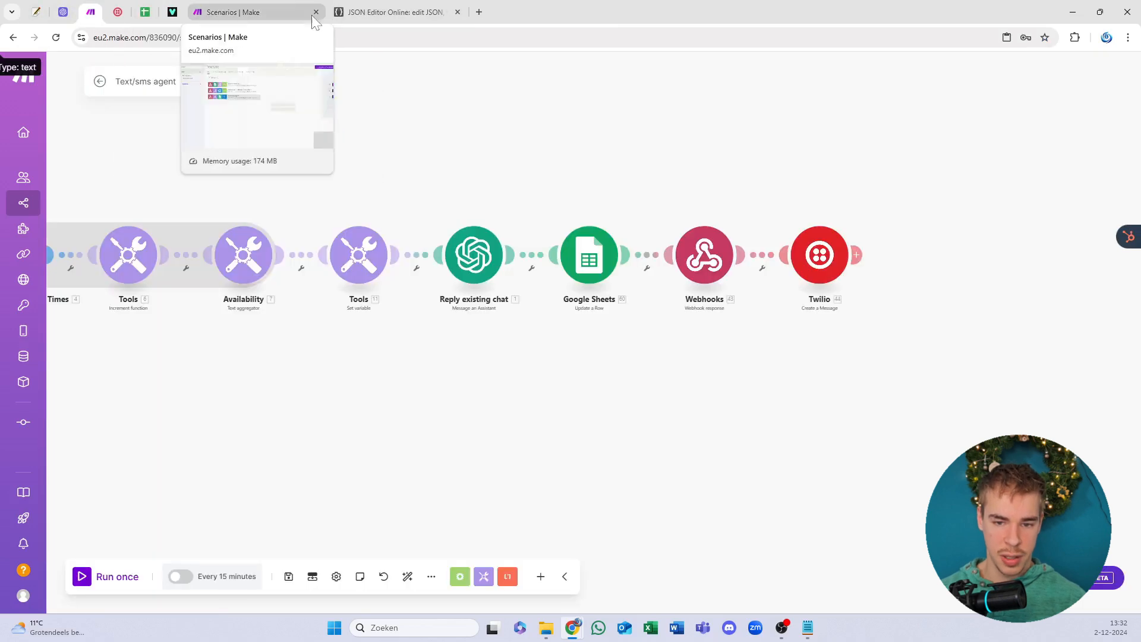
{"action": "left_click", "coordinate": [288, 576]}
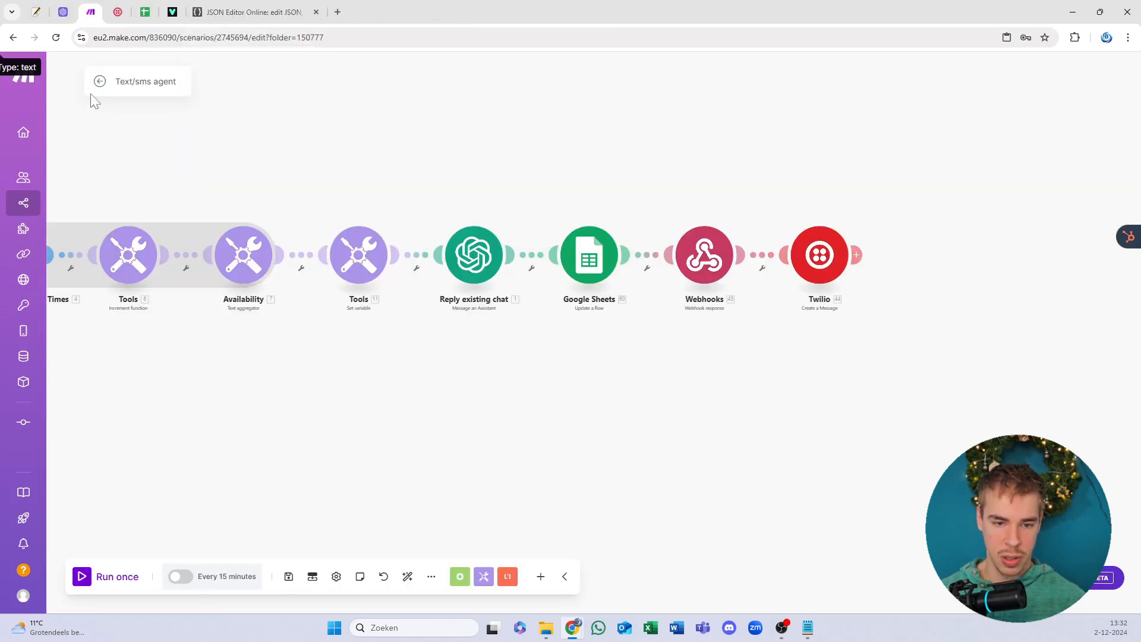
{"action": "left_click", "coordinate": [99, 83]}
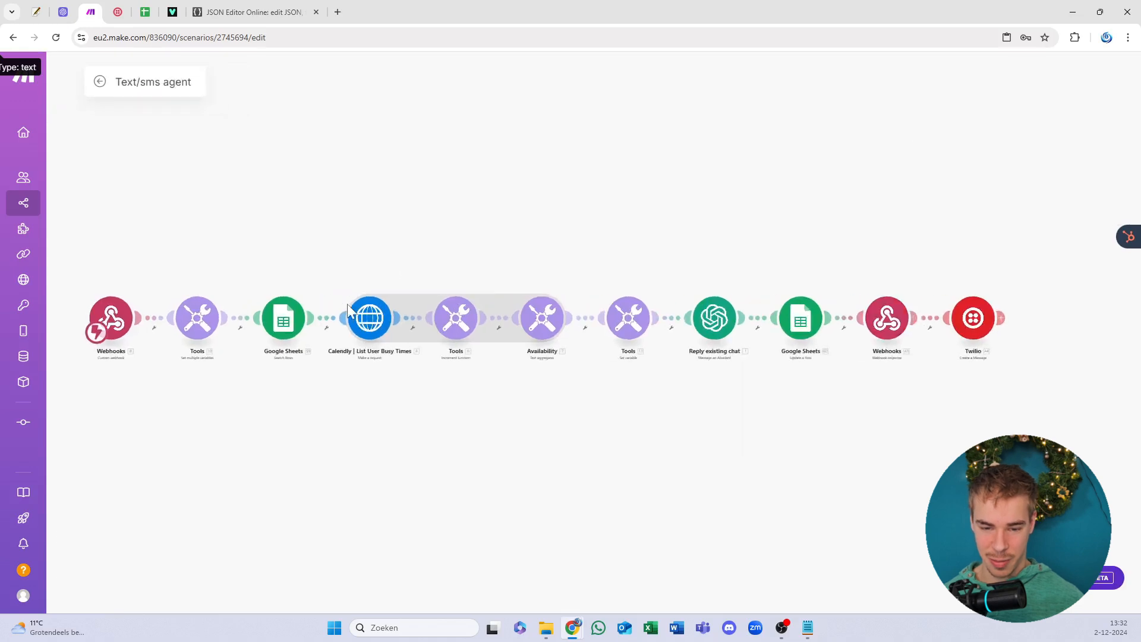
Step: Inspect the Tools variables and the Reply existing chat OpenAI assistant settings without changes
{"action": "left_click", "coordinate": [219, 333]}
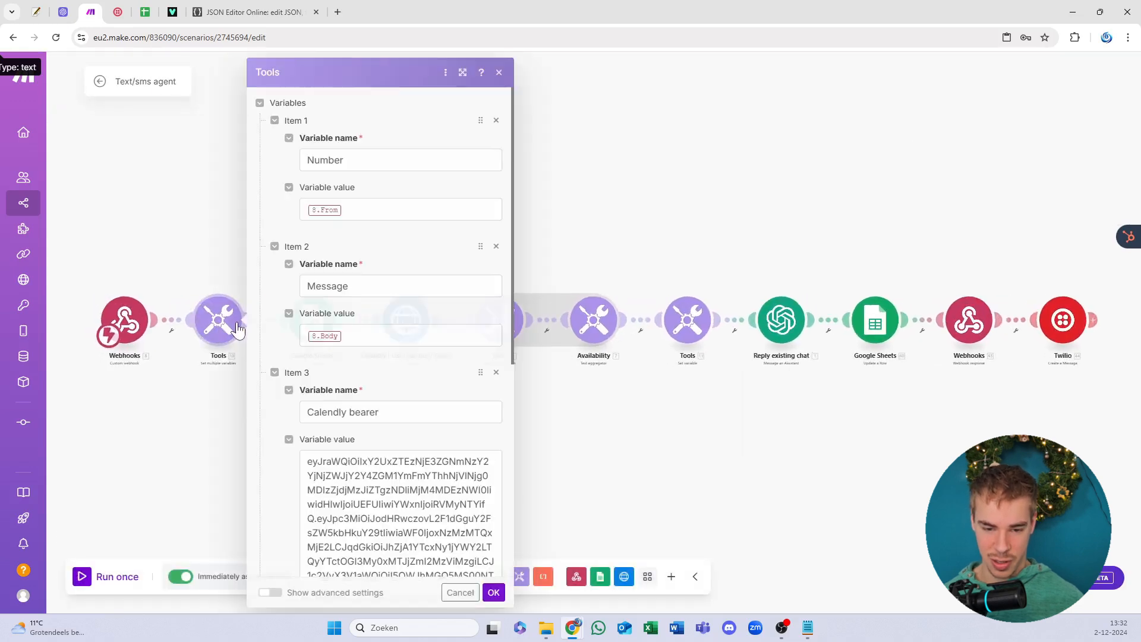
{"action": "scroll", "coordinate": [357, 356], "scroll_direction": "down", "scroll_amount": 6}
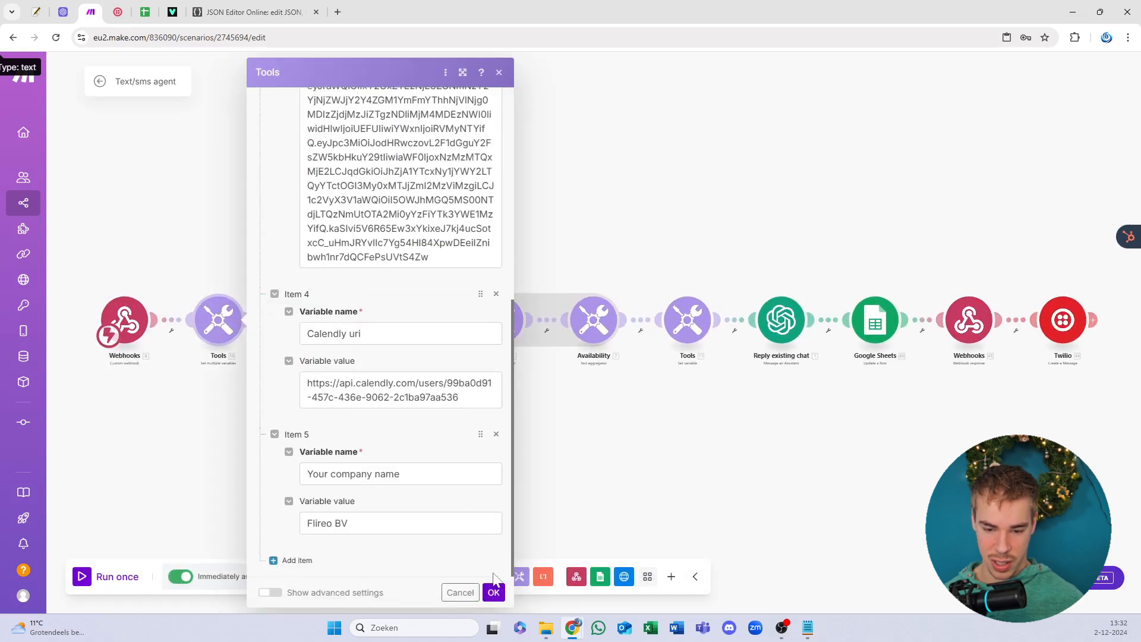
{"action": "left_click", "coordinate": [460, 592]}
{"action": "left_click", "coordinate": [781, 331]}
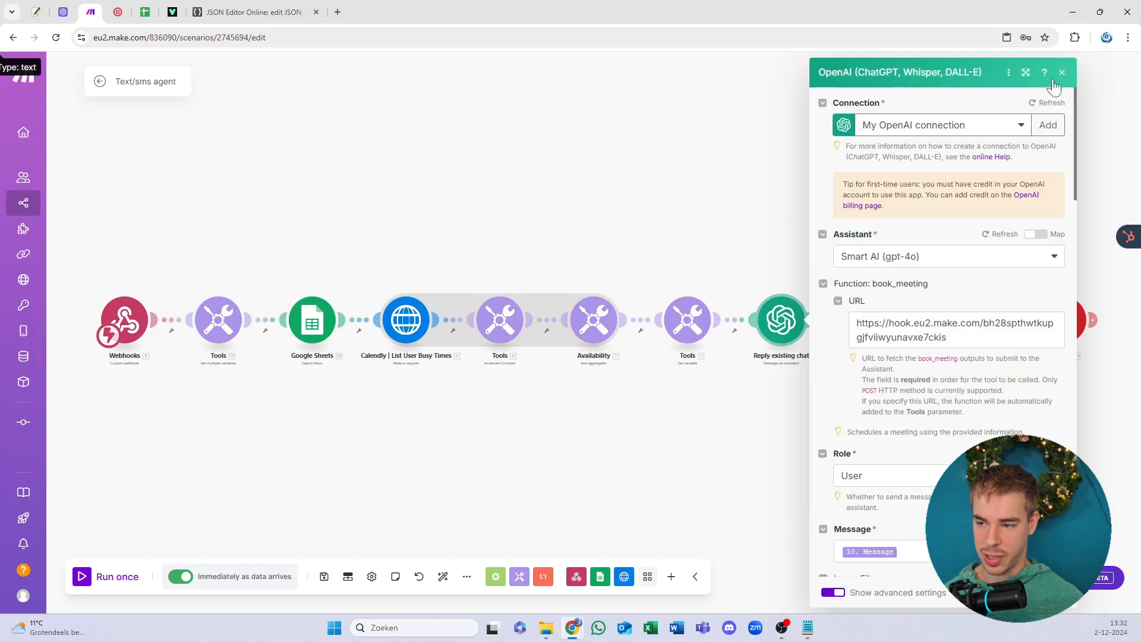
{"action": "left_click", "coordinate": [279, 445]}
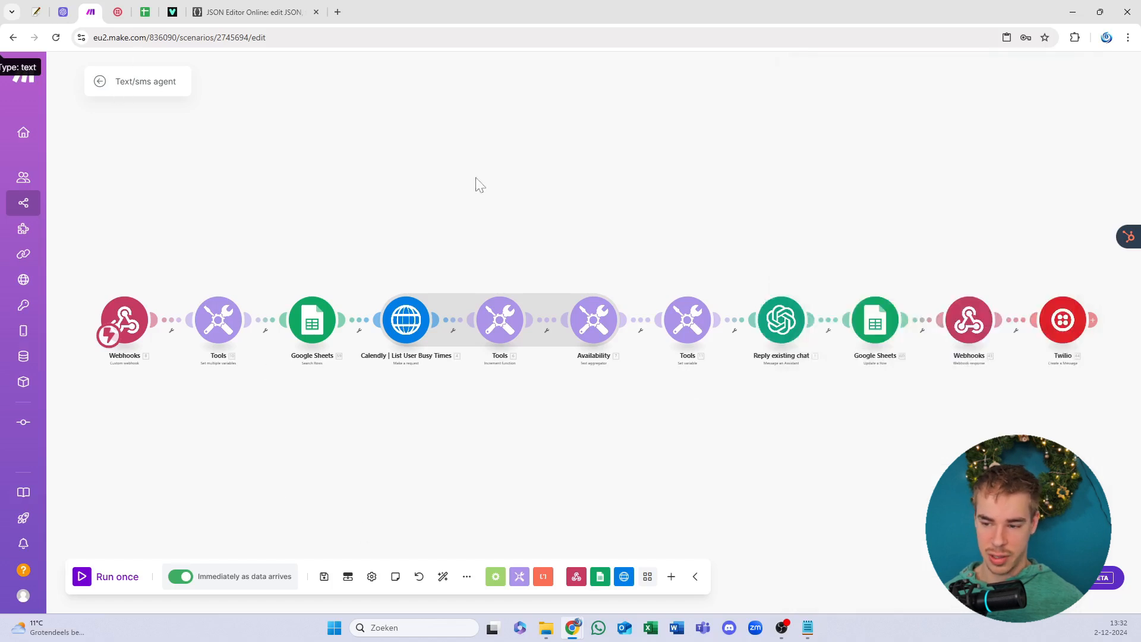
Step: Check the Twilio message settings, then return to the All scenarios list
{"action": "left_click_drag", "start_coordinate": [860, 279], "coordinate": [204, 282]}
{"action": "left_click", "coordinate": [404, 319]}
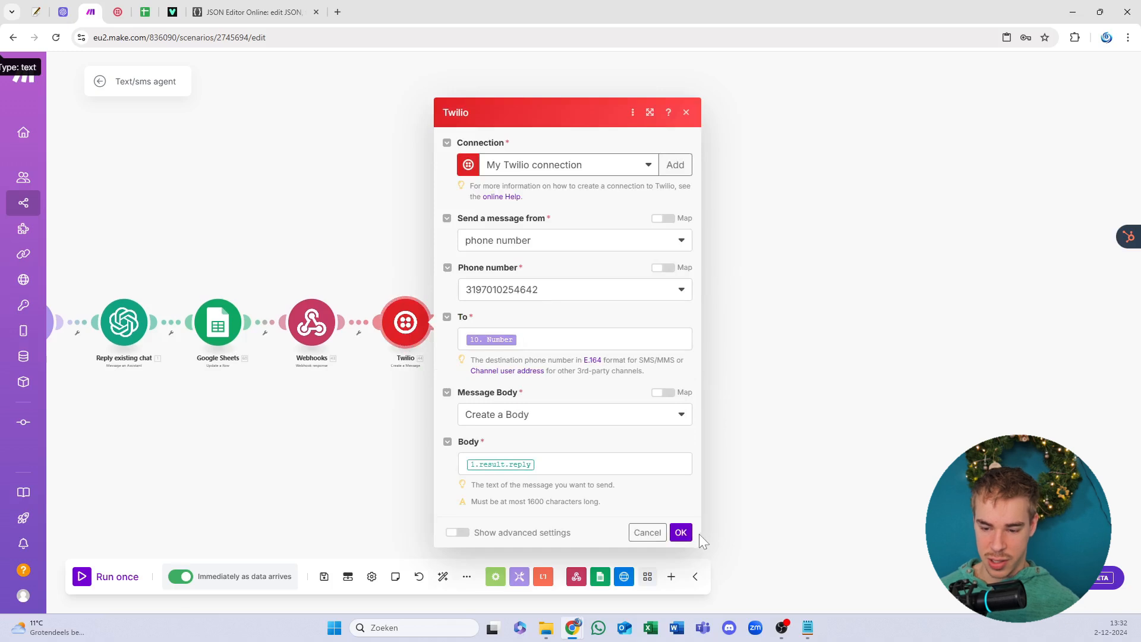
{"action": "left_click", "coordinate": [288, 502]}
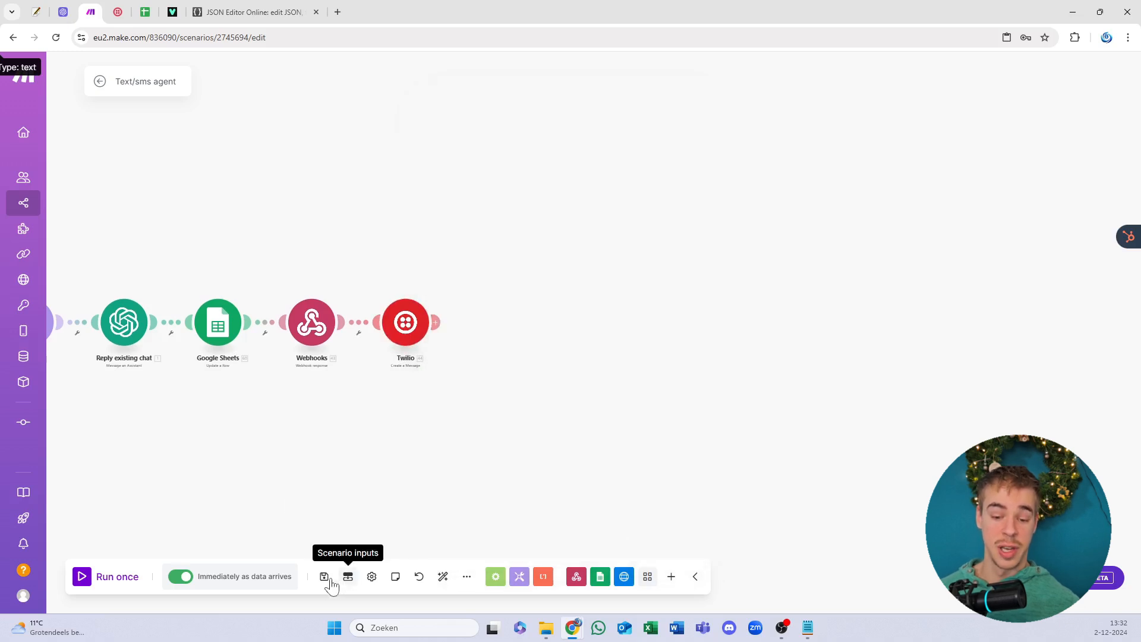
{"action": "left_click", "coordinate": [99, 81]}
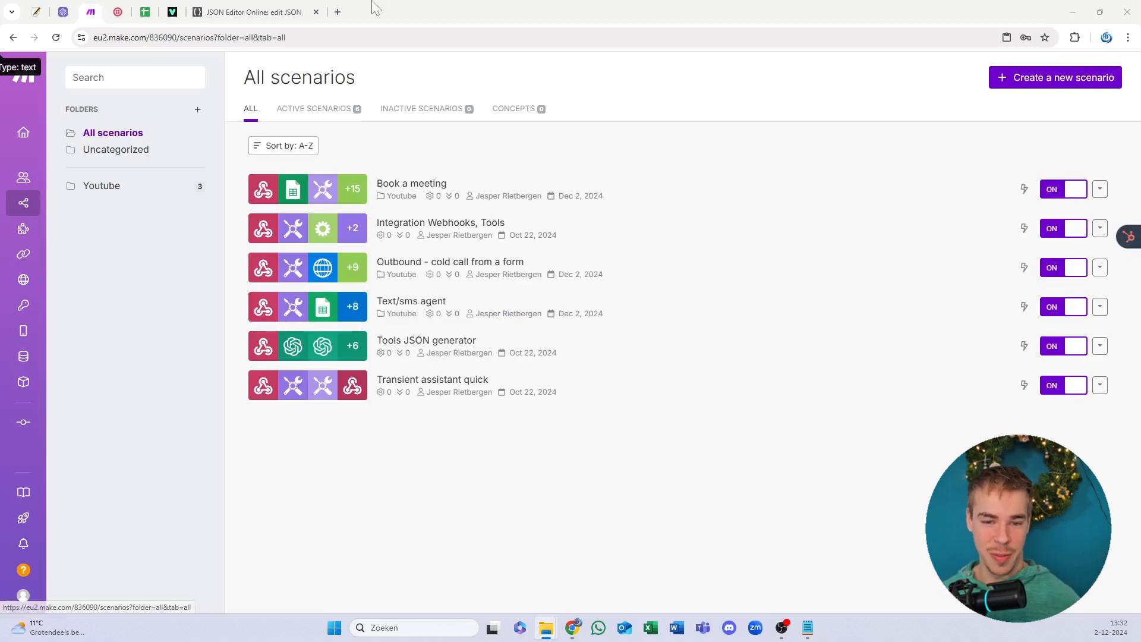
Step: Delete the meeting confirmation email HTML from the HTML Online Viewer editor
{"action": "left_click_drag", "start_coordinate": [37, 11], "coordinate": [170, 11]}
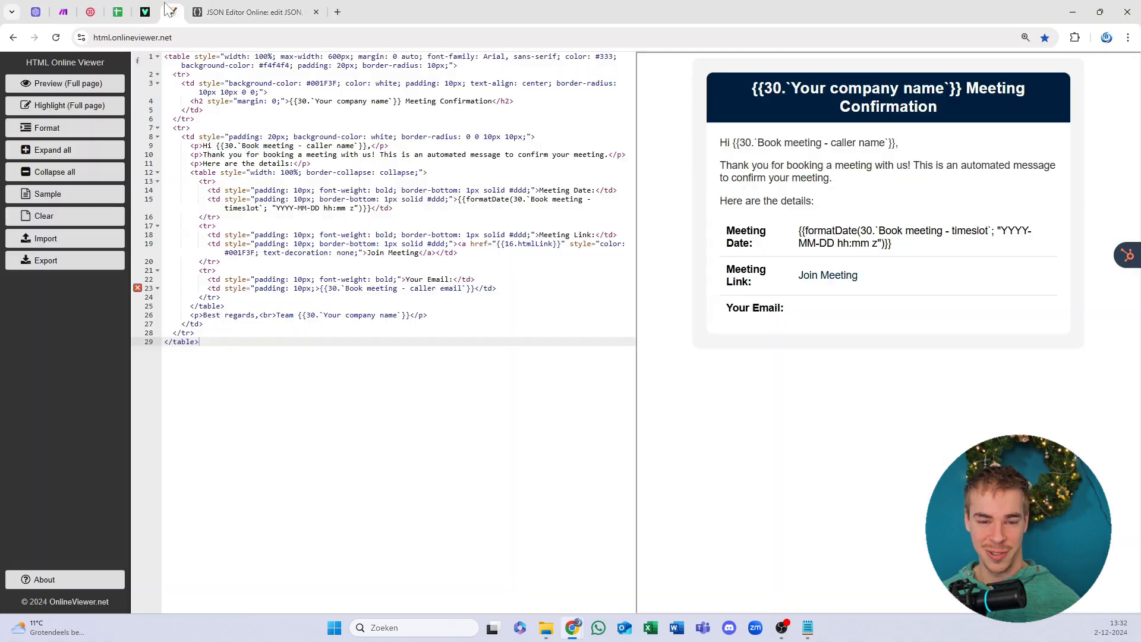
{"action": "left_click", "coordinate": [415, 200]}
{"action": "key", "text": "ctrl+a"}
{"action": "key", "text": "BackSpace"}
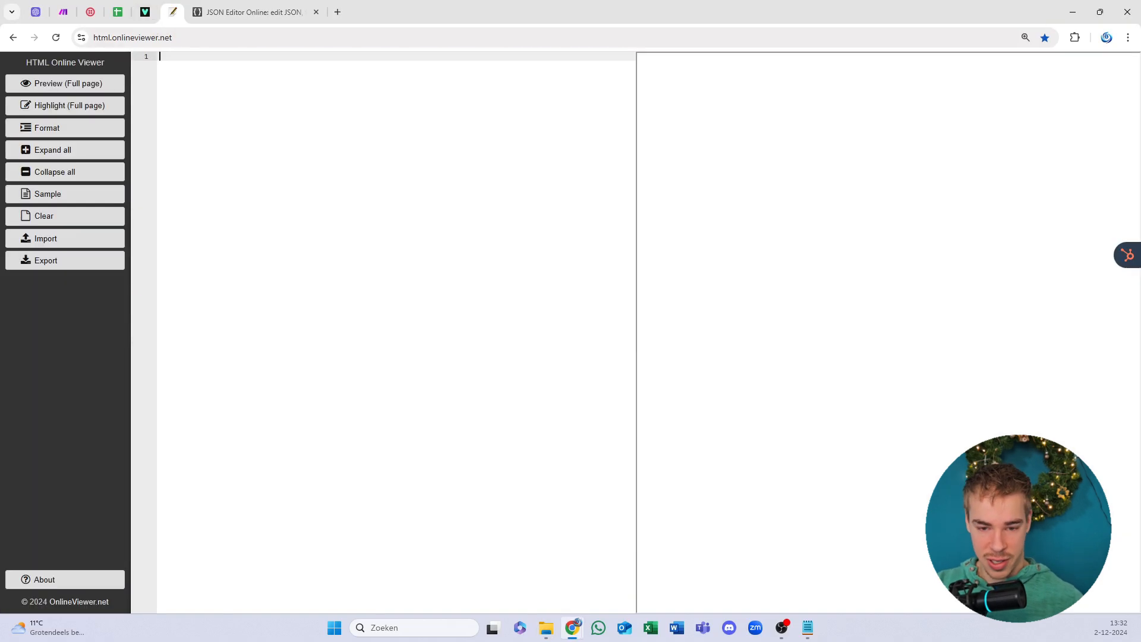
Step: Copy all the code from Form HTML.txt in Notepad
{"action": "key", "text": "alt+Tab"}
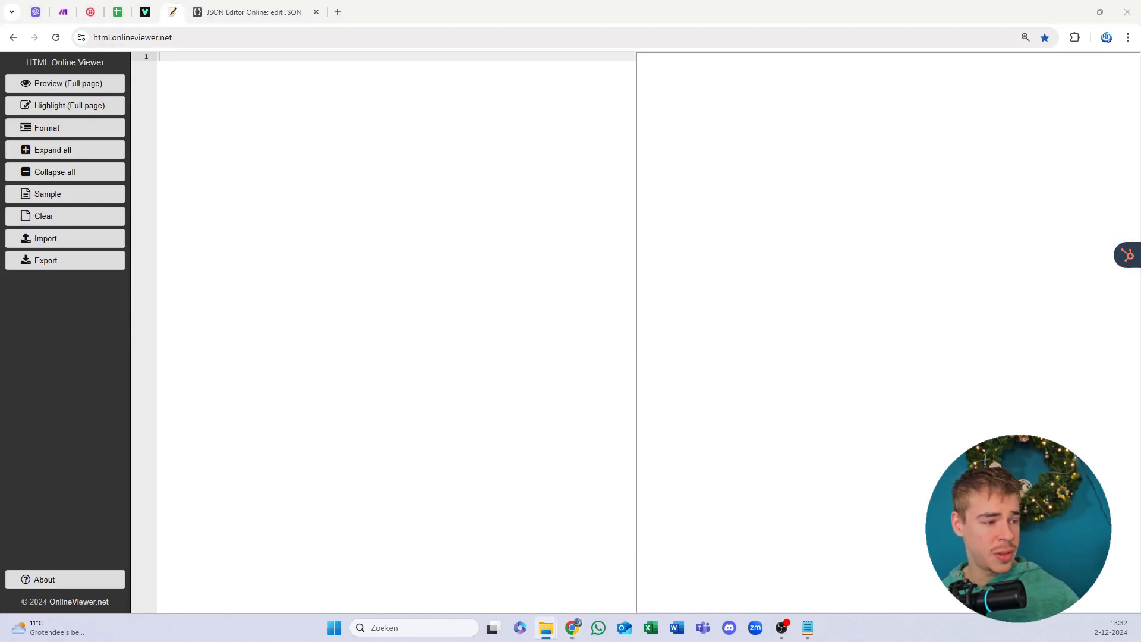
{"action": "left_click_drag", "start_coordinate": [0, 180], "coordinate": [614, 113]}
{"action": "left_click_drag", "start_coordinate": [516, 106], "coordinate": [0, 137]}
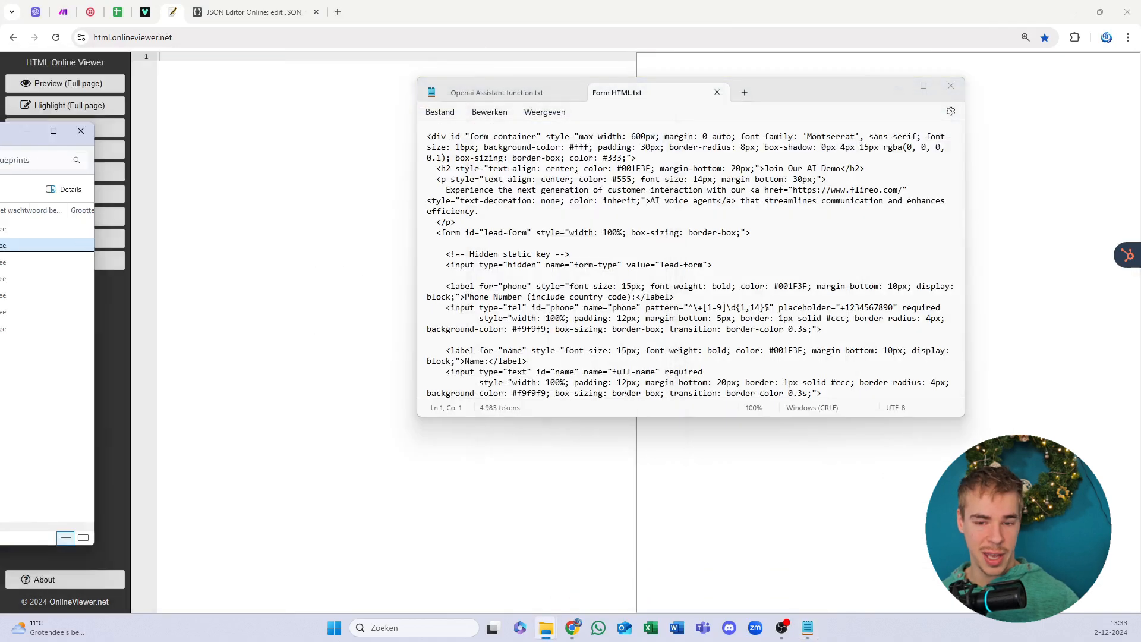
{"action": "left_click", "coordinate": [597, 313]}
{"action": "key", "text": "ctrl+a"}
{"action": "key", "text": "ctrl+c"}
Step: Paste the form code into the viewer so the Join Our AI Demo form previews
{"action": "key", "text": "alt+Tab"}
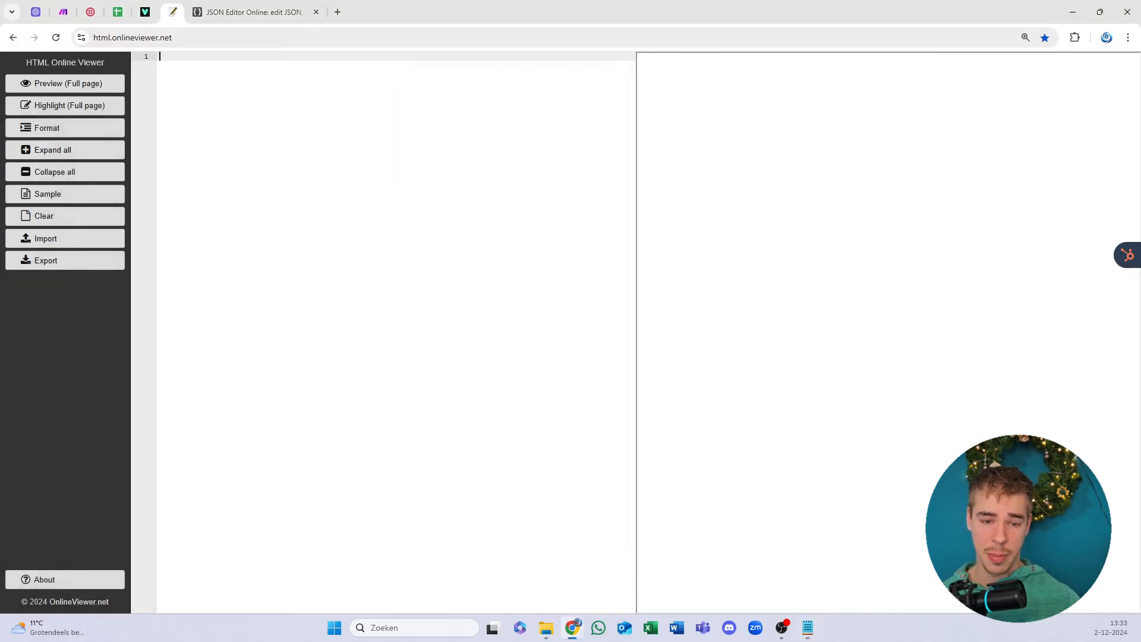
{"action": "key", "text": "ctrl+v"}
{"action": "scroll", "coordinate": [392, 332], "scroll_direction": "up", "scroll_amount": 4}
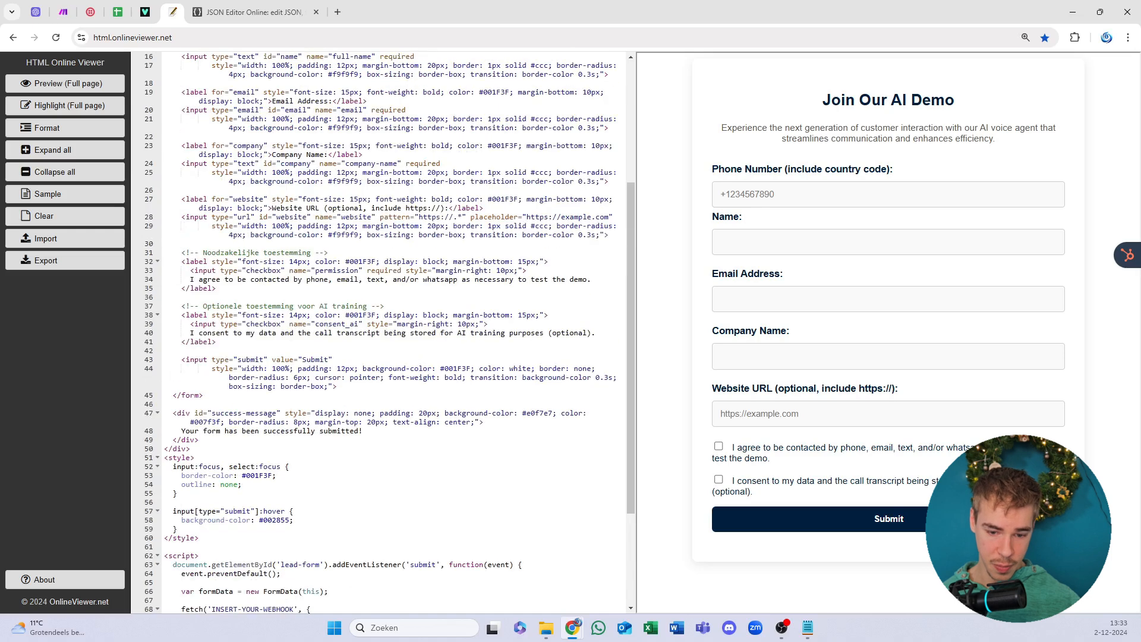
{"action": "scroll", "coordinate": [392, 332], "scroll_direction": "down", "scroll_amount": 4}
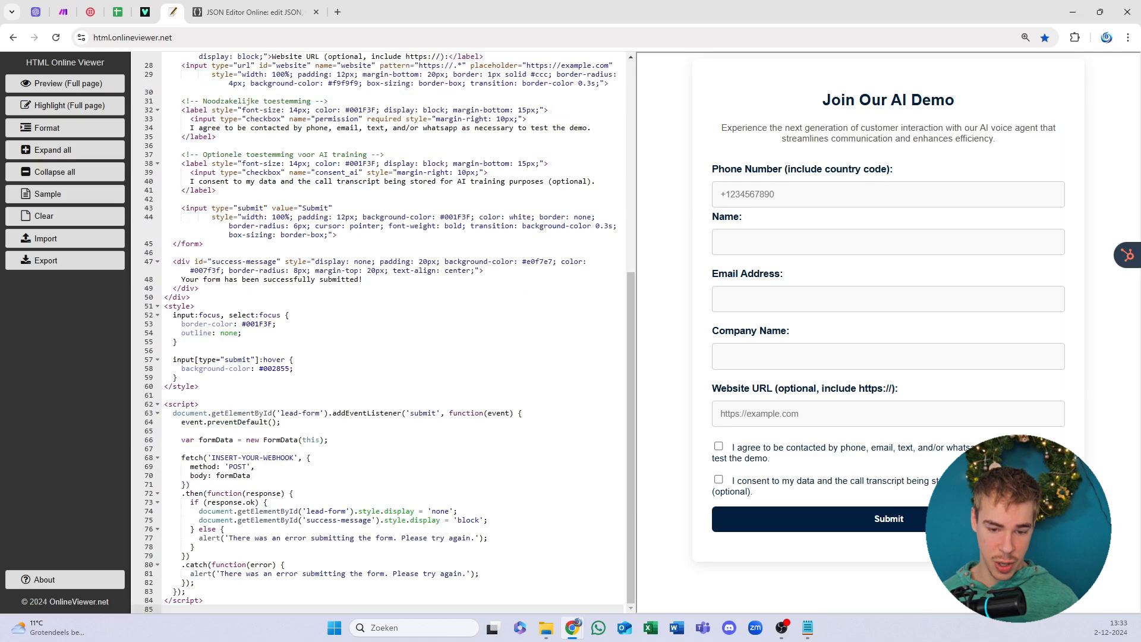
{"action": "left_click", "coordinate": [231, 458]}
{"action": "left_click", "coordinate": [36, 12]}
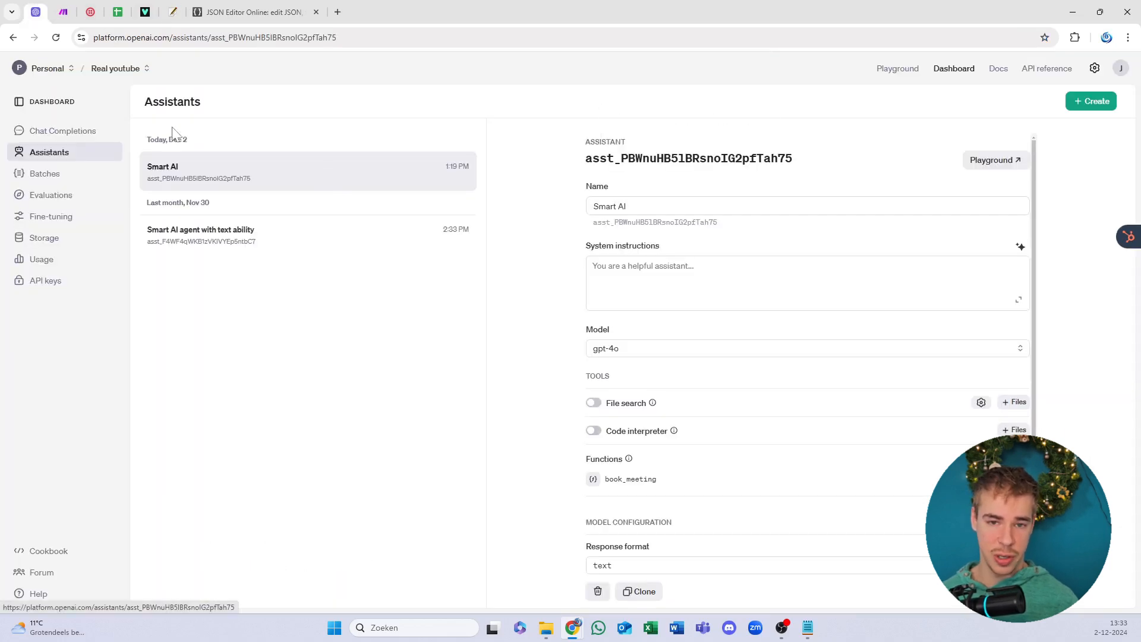
{"action": "left_click", "coordinate": [254, 11]}
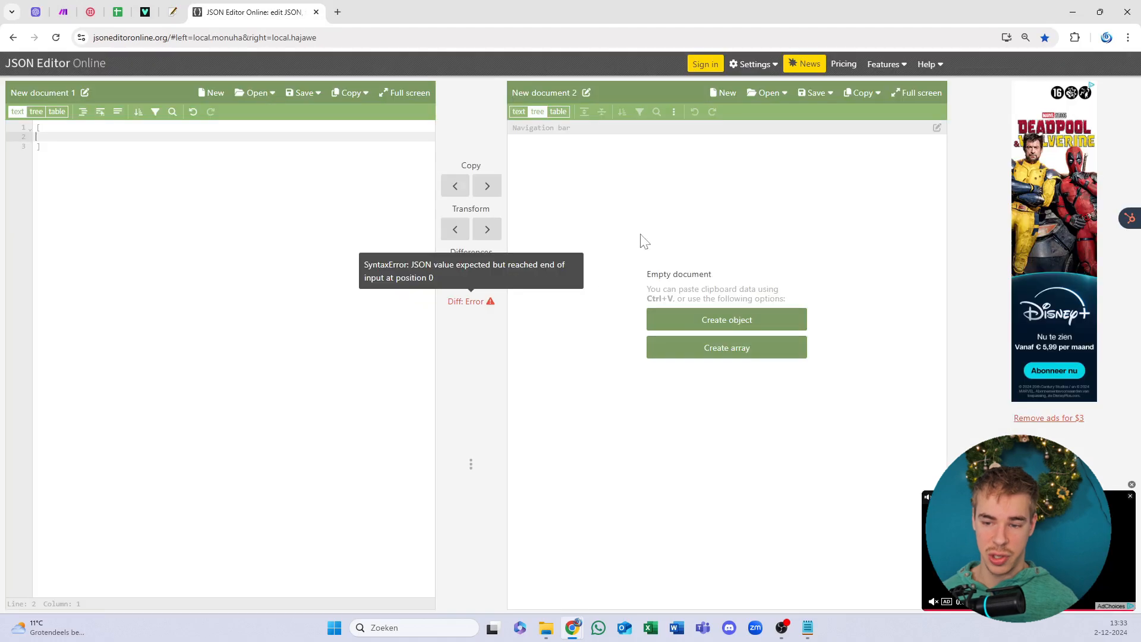
{"action": "left_click", "coordinate": [172, 11]}
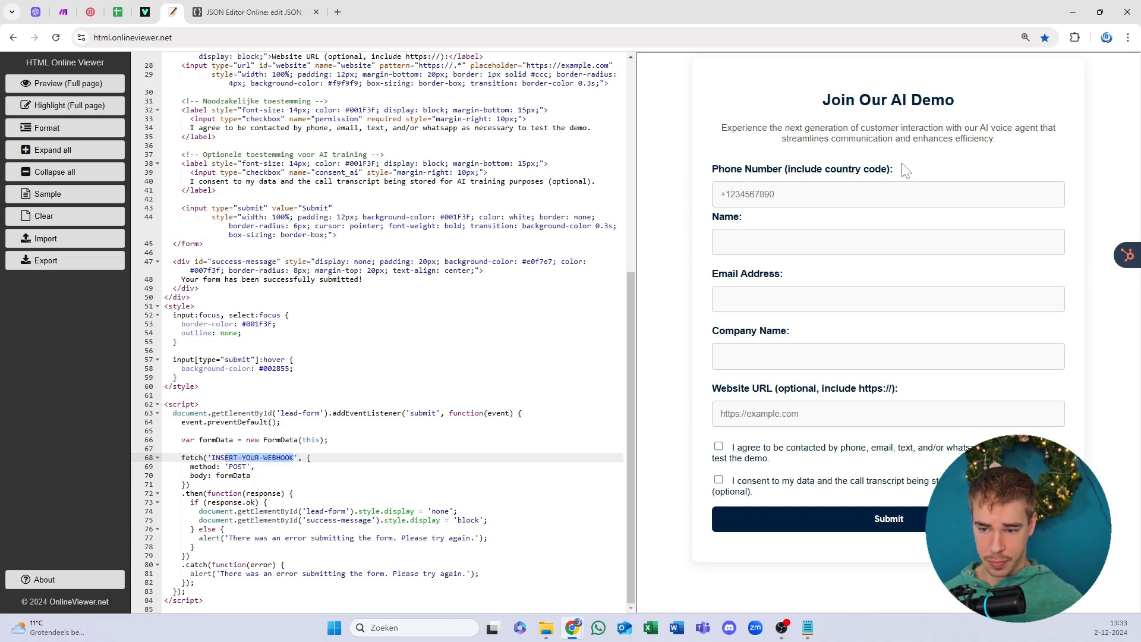
{"action": "left_click_drag", "start_coordinate": [840, 100], "coordinate": [847, 128]}
{"action": "left_click", "coordinate": [817, 167]}
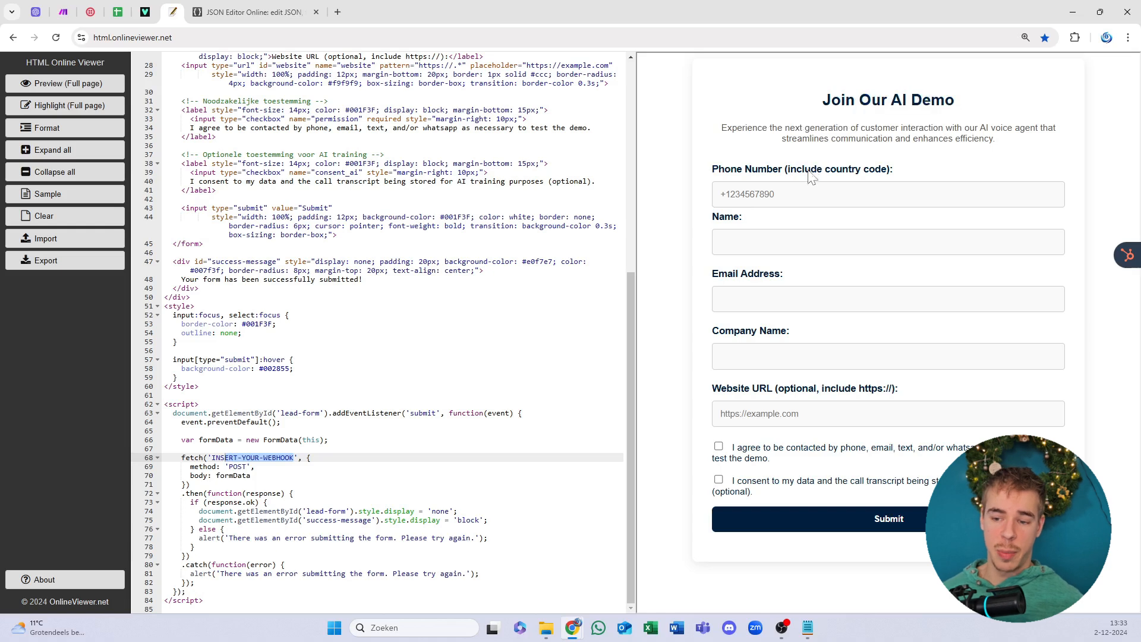
{"action": "left_click_drag", "start_coordinate": [719, 170], "coordinate": [773, 169]}
{"action": "left_click", "coordinate": [858, 169]}
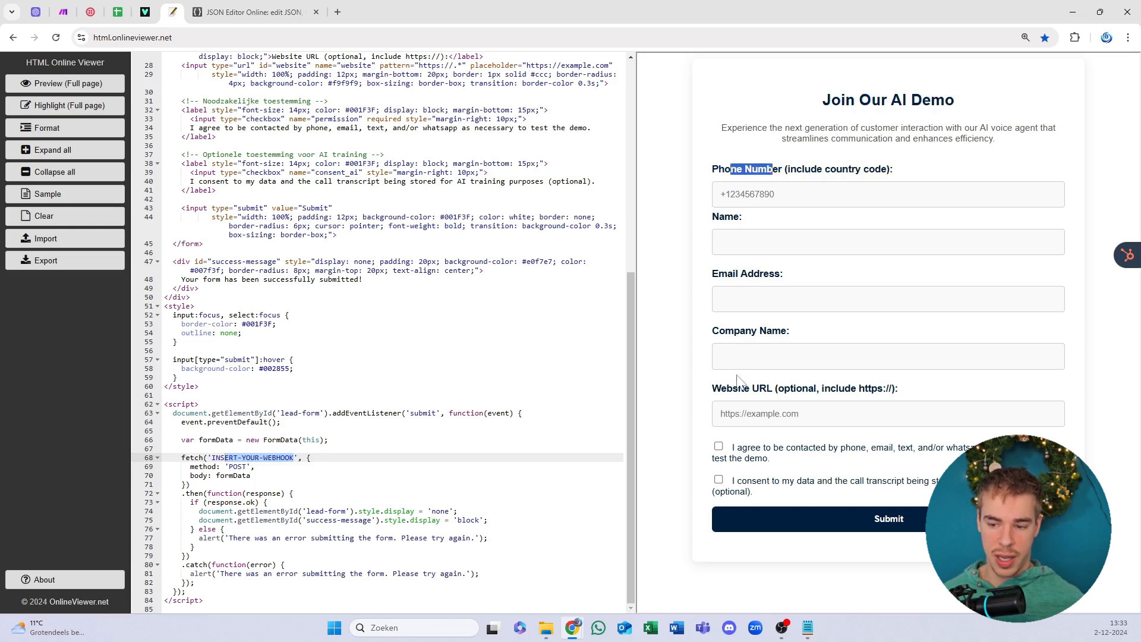
{"action": "left_click", "coordinate": [740, 287]}
{"action": "left_click_drag", "start_coordinate": [898, 389], "coordinate": [724, 389]}
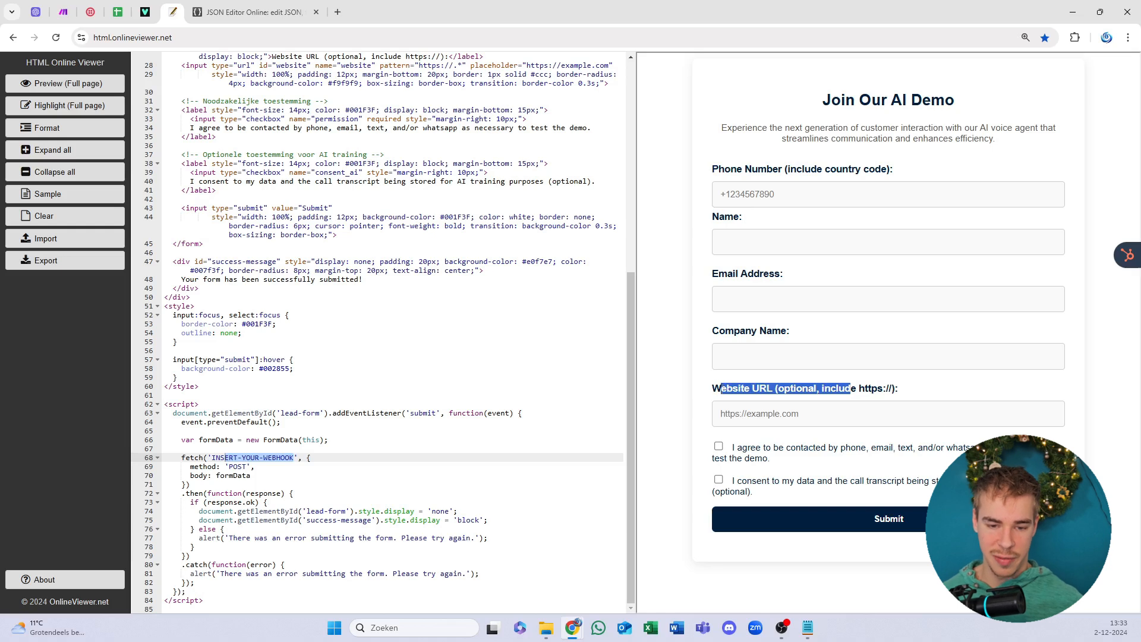
{"action": "left_click", "coordinate": [836, 391]}
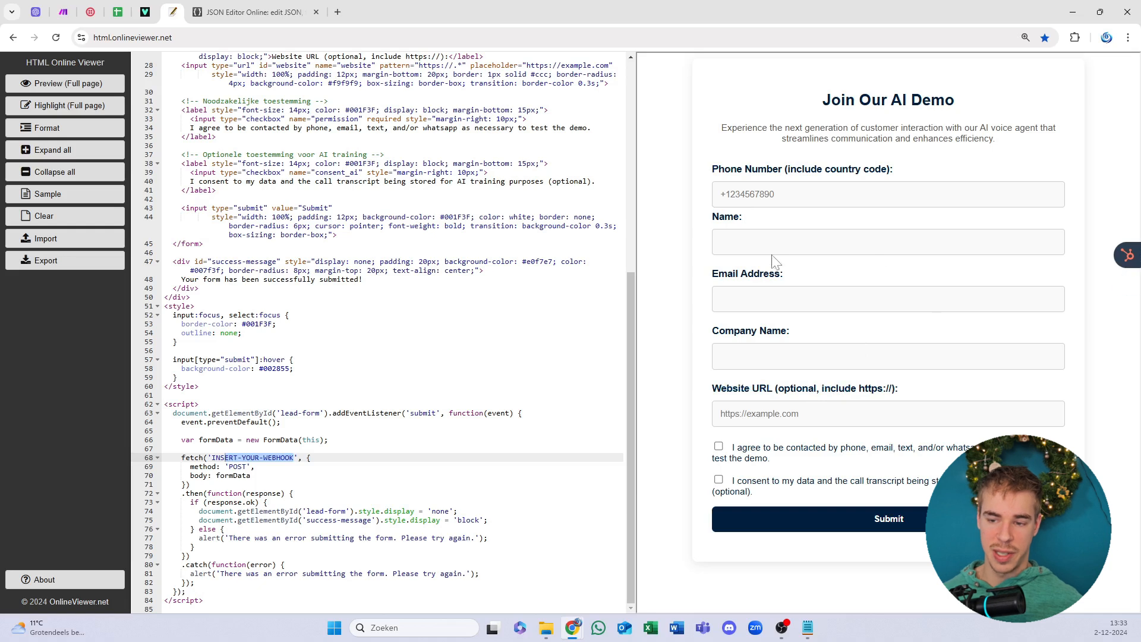
{"action": "left_click_drag", "start_coordinate": [728, 178], "coordinate": [861, 170]}
{"action": "left_click", "coordinate": [806, 170]}
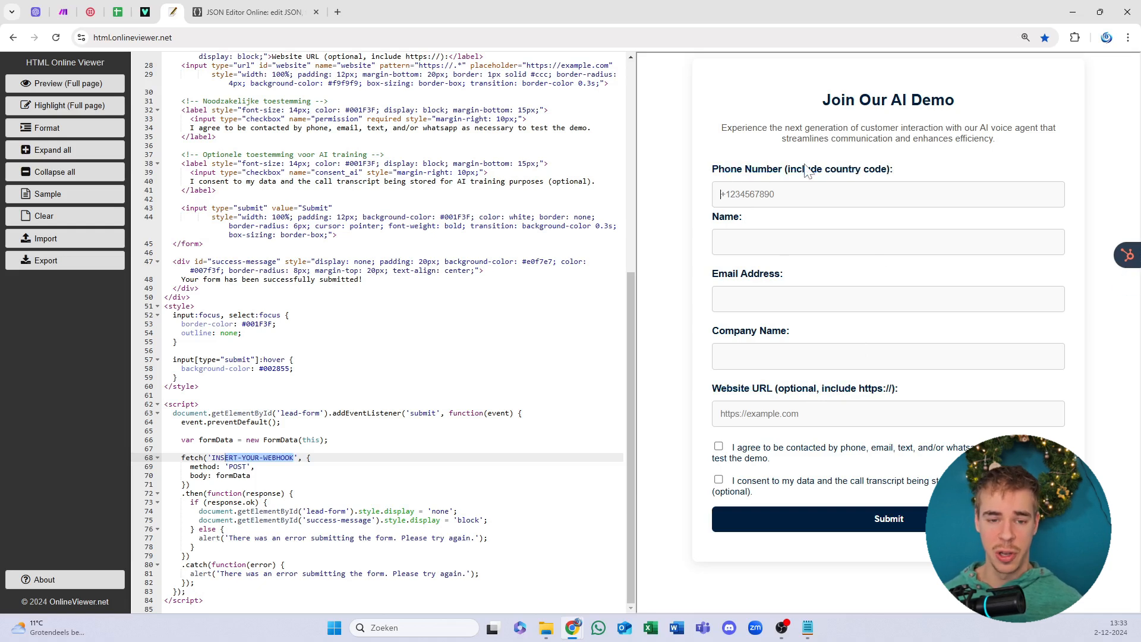
{"action": "left_click", "coordinate": [243, 279]}
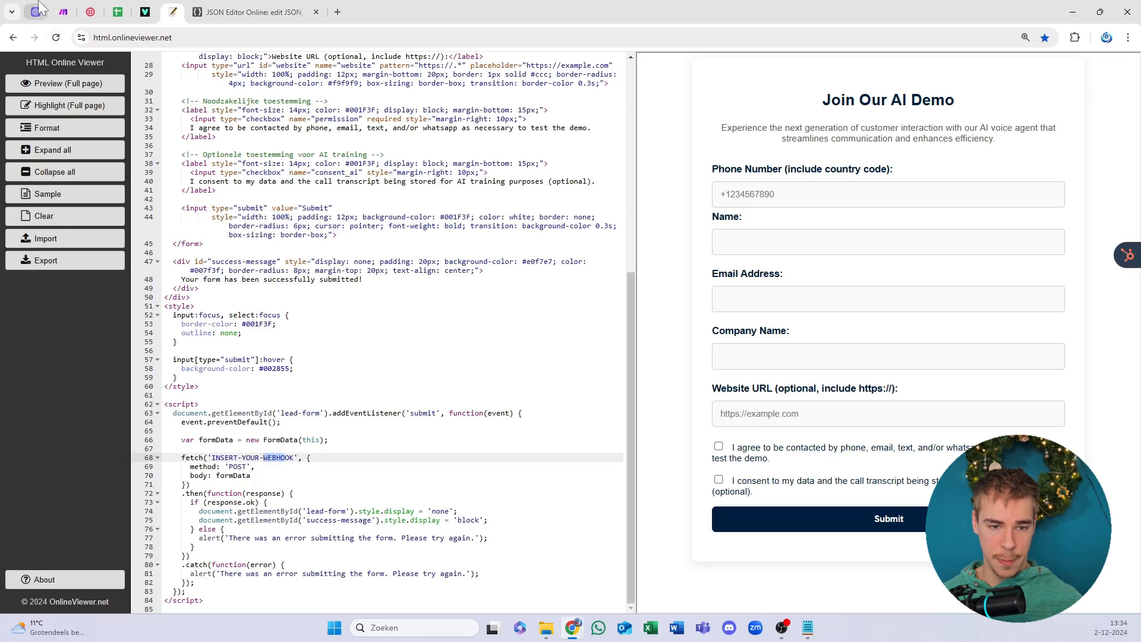
Step: Open the 'Outbound - cold call from a form' scenario from the Youtube folder
{"action": "left_click", "coordinate": [64, 13]}
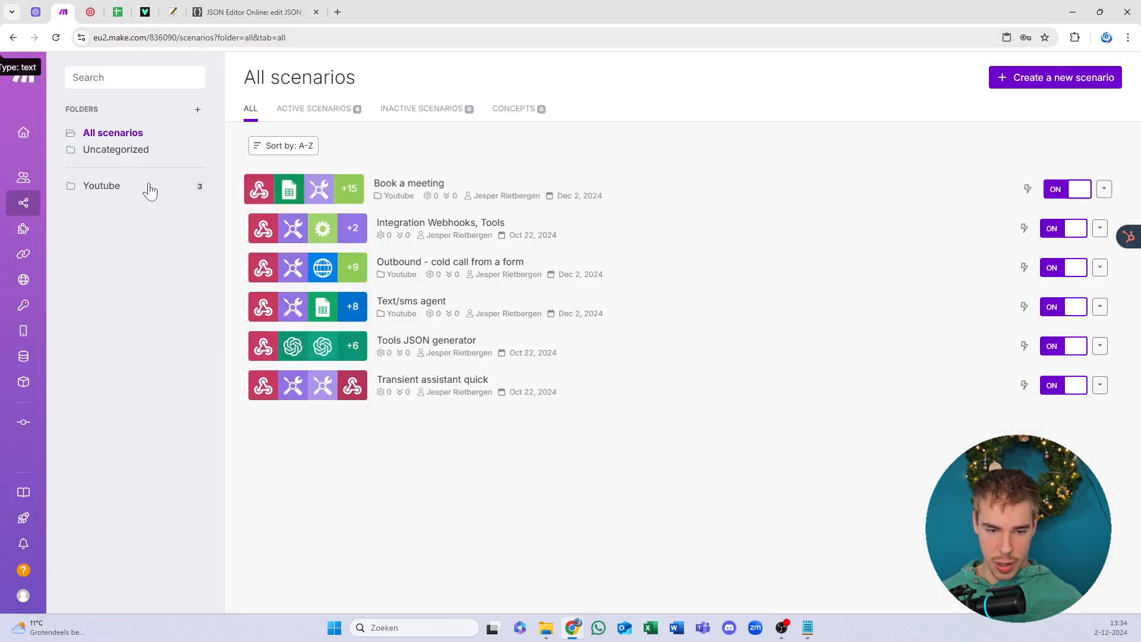
{"action": "left_click", "coordinate": [140, 187]}
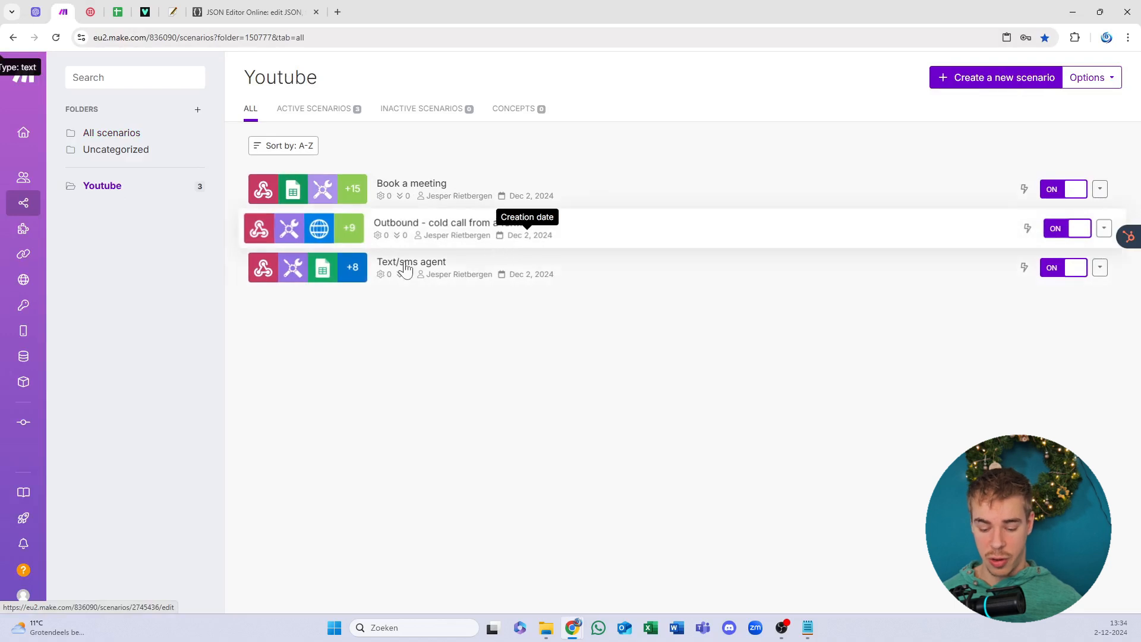
{"action": "left_click", "coordinate": [438, 294]}
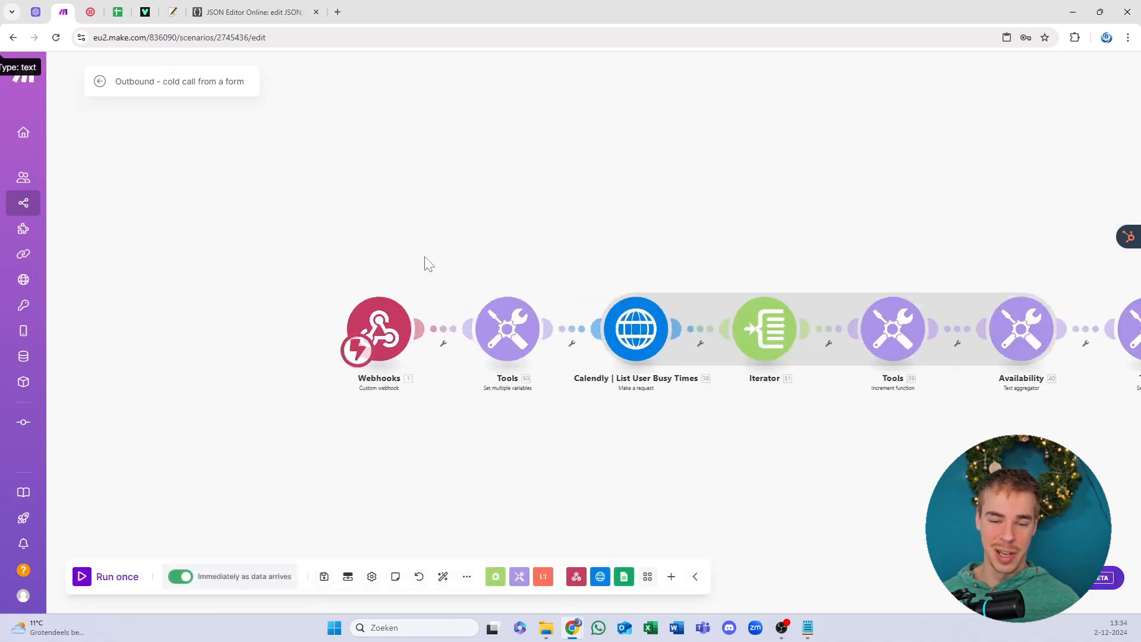
Step: Copy the Outbound caller webhook address from the scenario's Webhooks trigger
{"action": "left_click", "coordinate": [377, 321]}
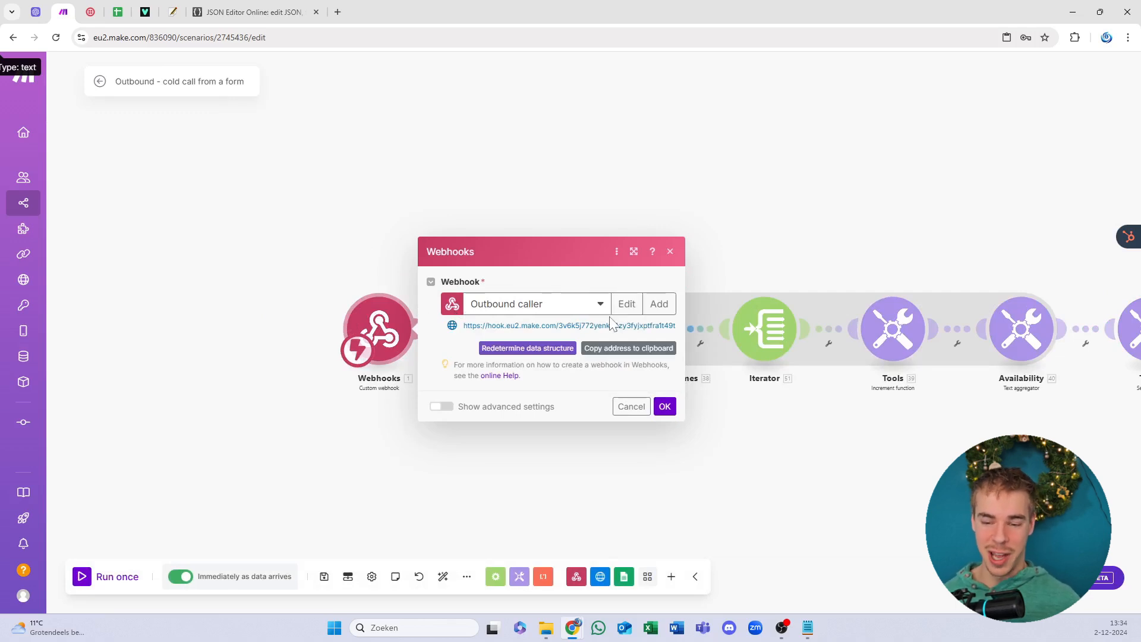
{"action": "left_click", "coordinate": [650, 304]}
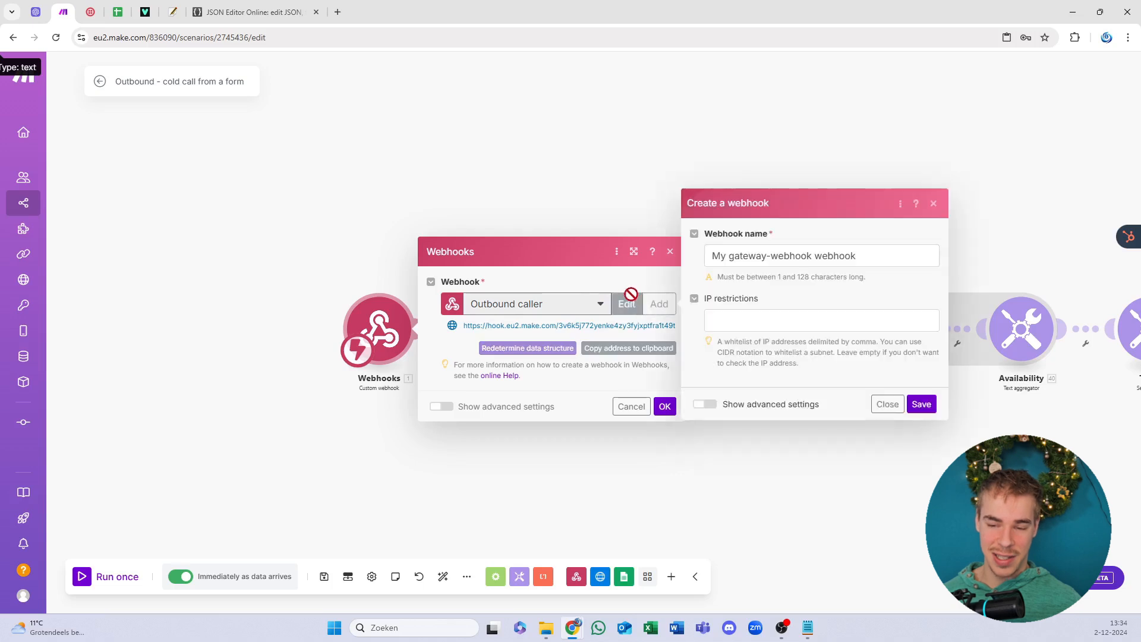
{"action": "left_click", "coordinate": [933, 203]}
{"action": "double_click", "coordinate": [610, 326]}
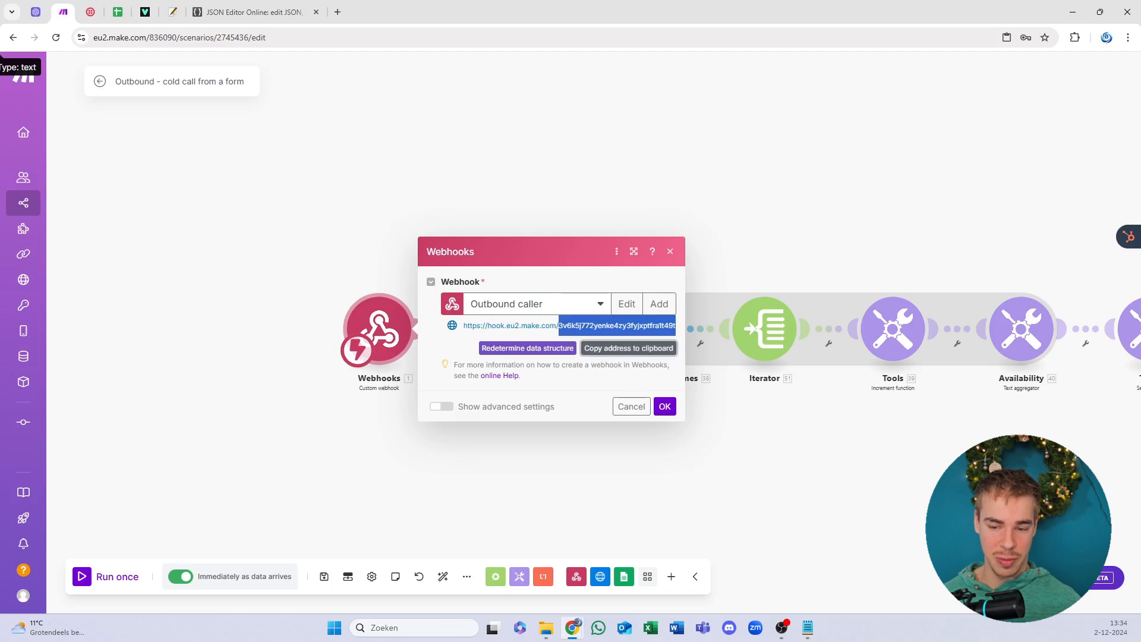
{"action": "left_click", "coordinate": [615, 349]}
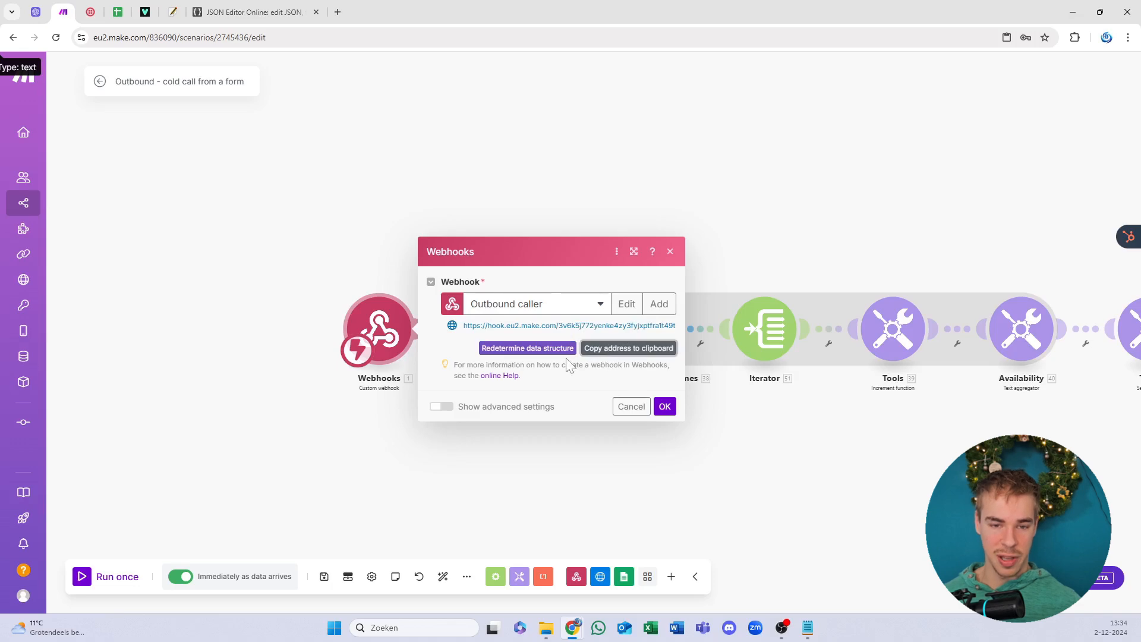
Step: Replace INSERT-YOUR-WEBHOOK on line 68 with the copied Make webhook address
{"action": "left_click", "coordinate": [214, 11]}
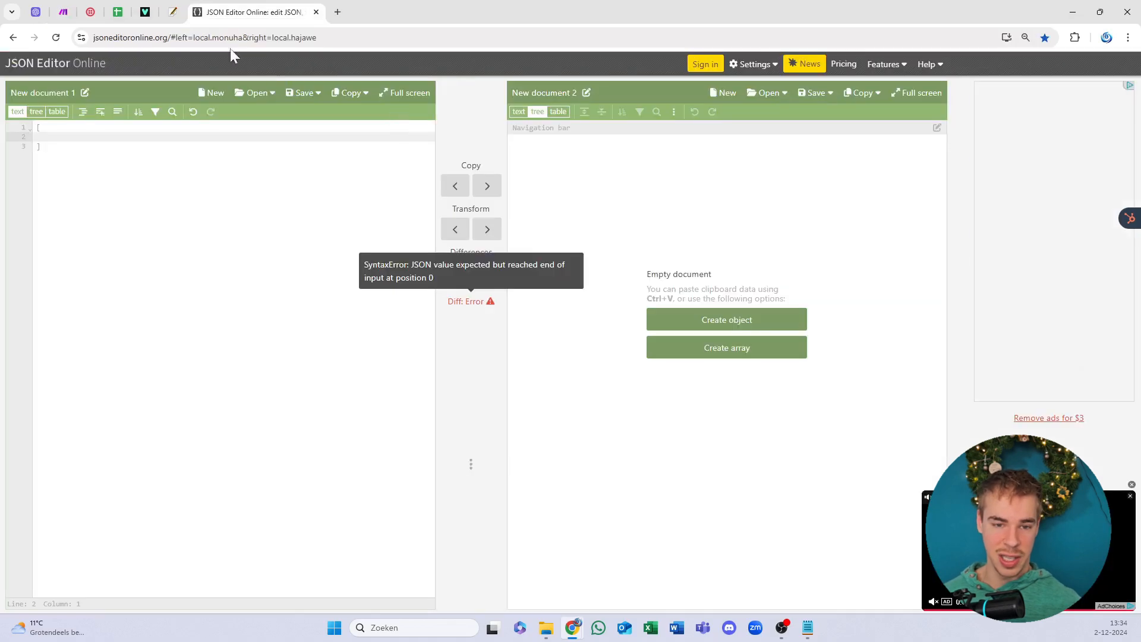
{"action": "left_click", "coordinate": [118, 12]}
{"action": "left_click", "coordinate": [145, 10]}
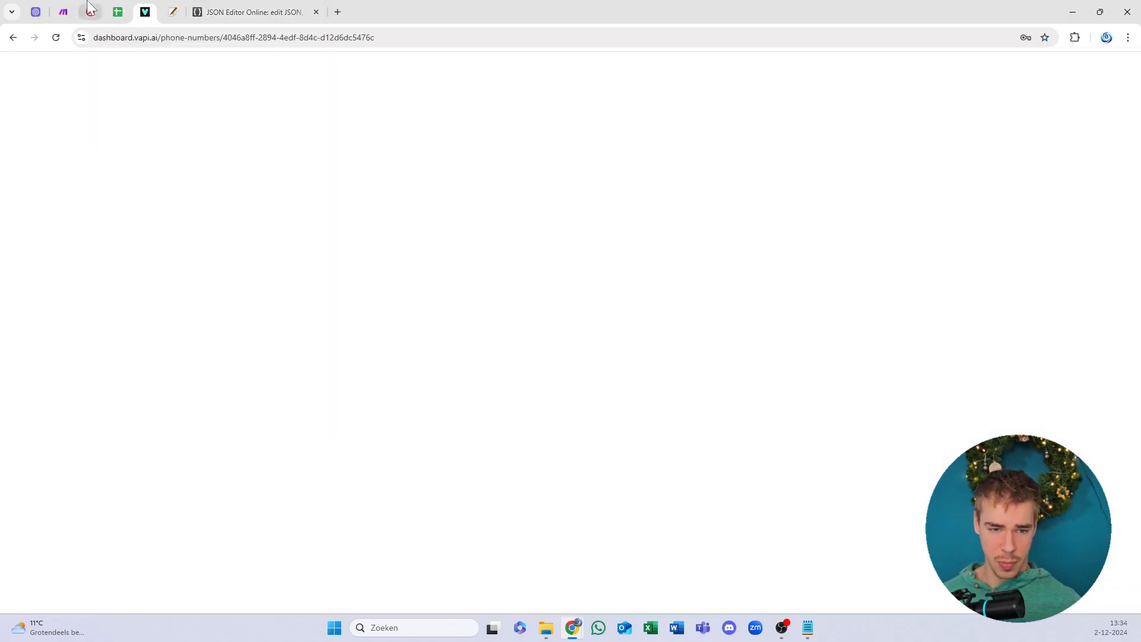
{"action": "left_click", "coordinate": [90, 12]}
{"action": "left_click", "coordinate": [172, 12]}
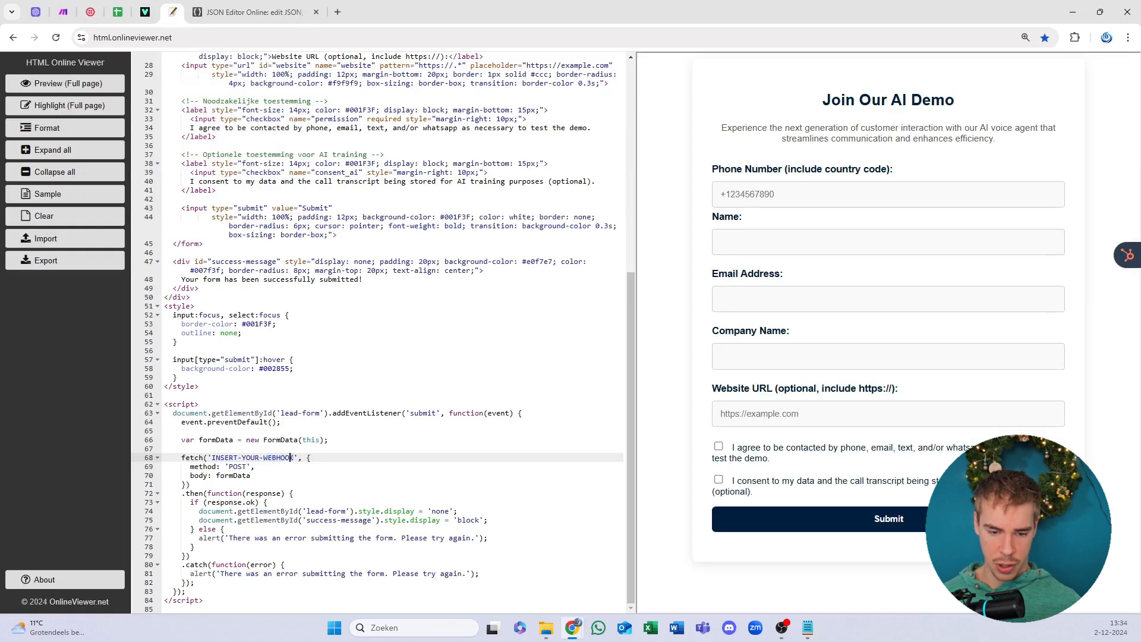
{"action": "left_click_drag", "start_coordinate": [291, 458], "coordinate": [219, 457]}
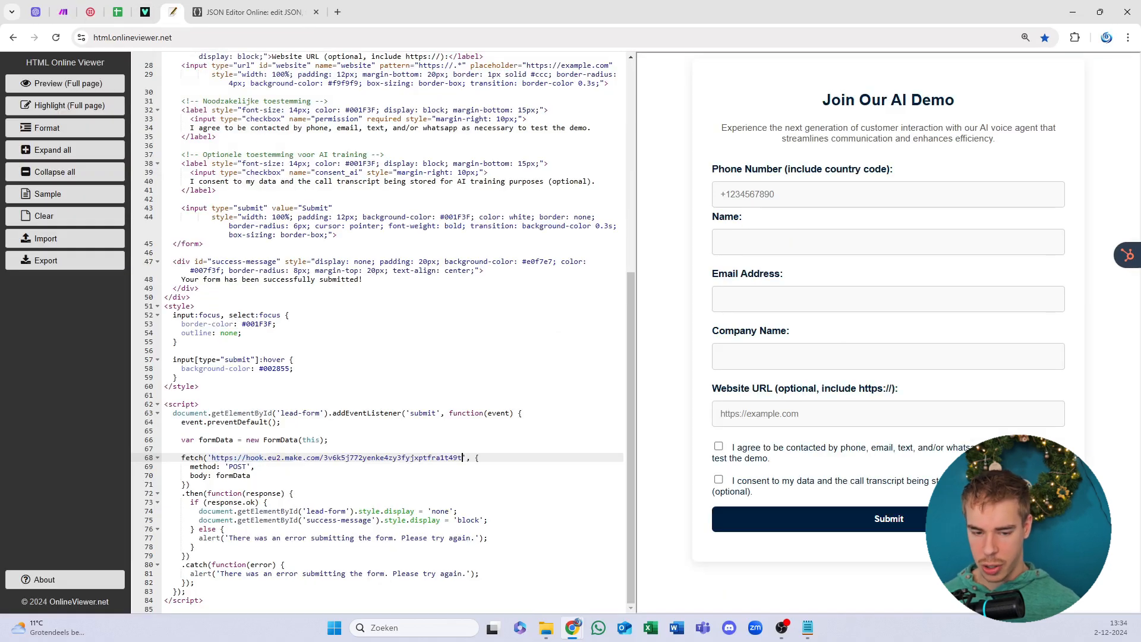
{"action": "left_click", "coordinate": [165, 449]}
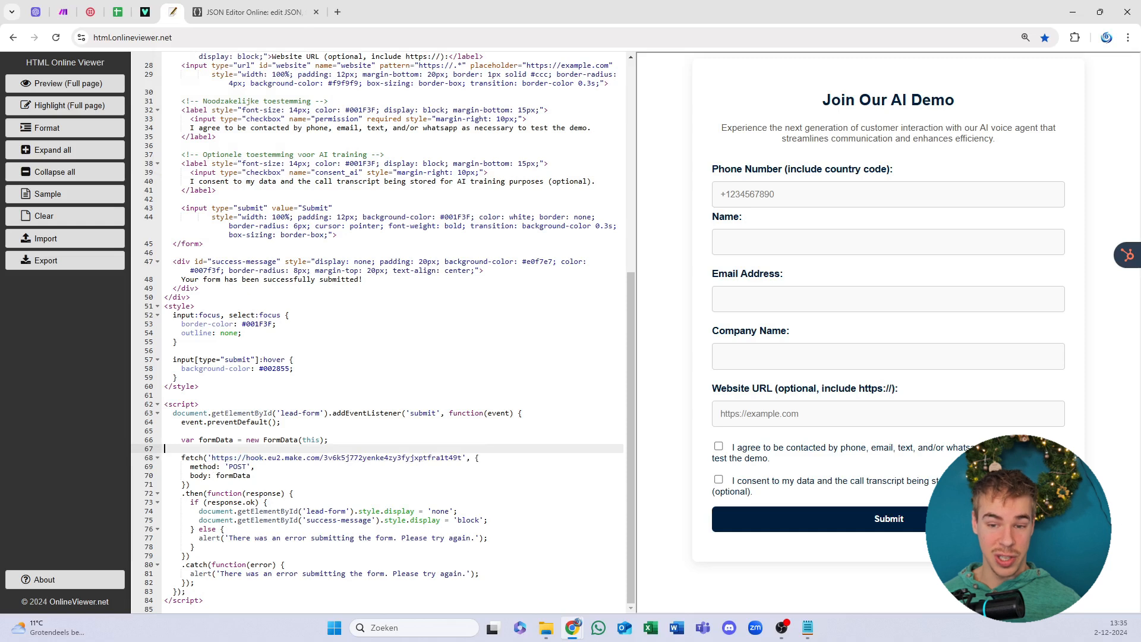
Step: Try removing the consent checkbox blocks from the form code, then restore both
{"action": "left_click", "coordinate": [736, 451]}
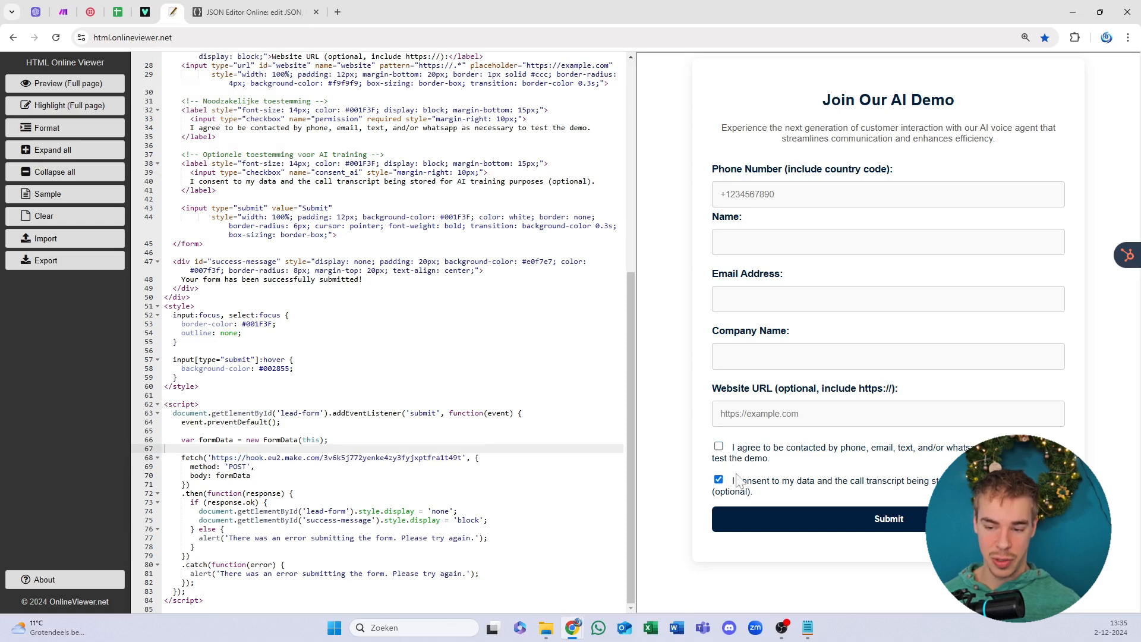
{"action": "left_click", "coordinate": [738, 483]}
{"action": "left_click", "coordinate": [751, 454]}
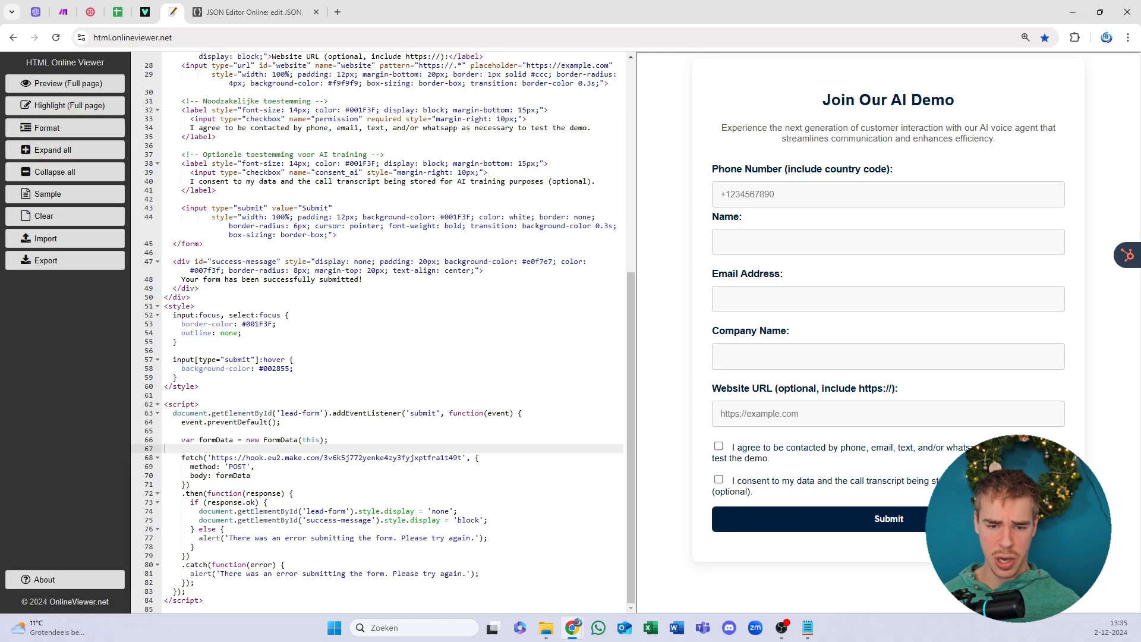
{"action": "scroll", "coordinate": [380, 333], "scroll_direction": "up", "scroll_amount": 3}
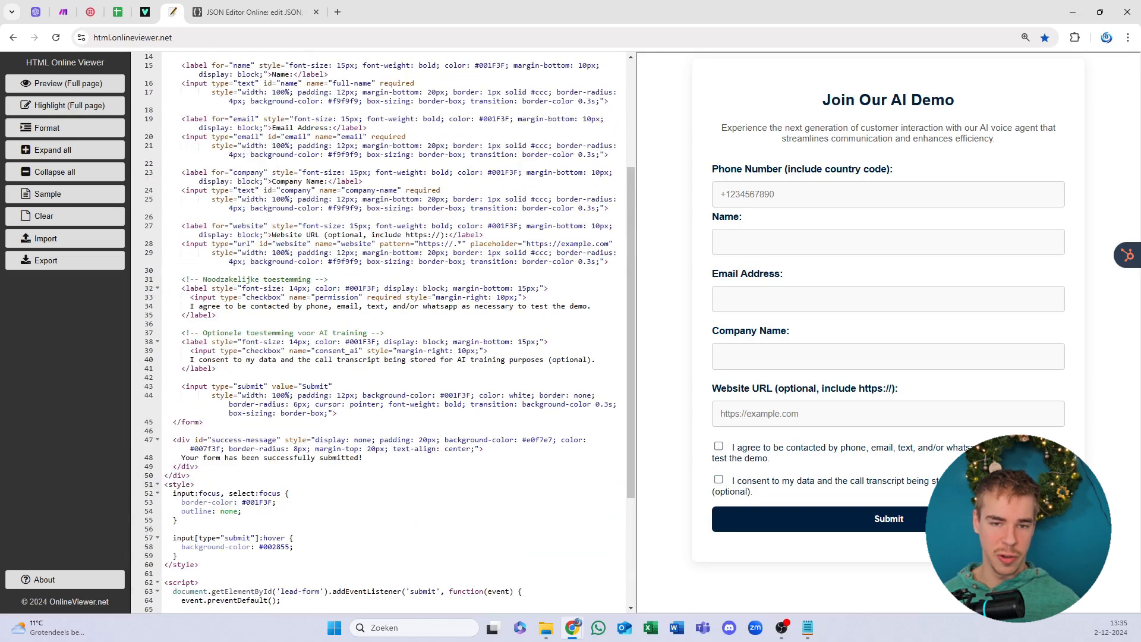
{"action": "left_click_drag", "start_coordinate": [216, 368], "coordinate": [166, 279]}
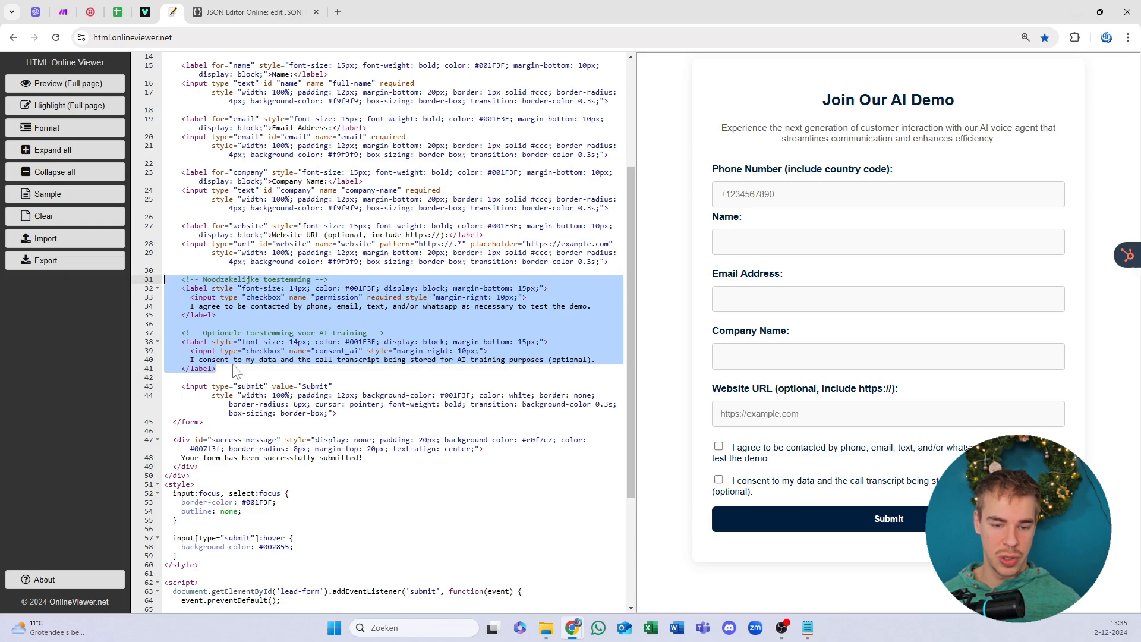
{"action": "left_click_drag", "start_coordinate": [216, 368], "coordinate": [164, 271]}
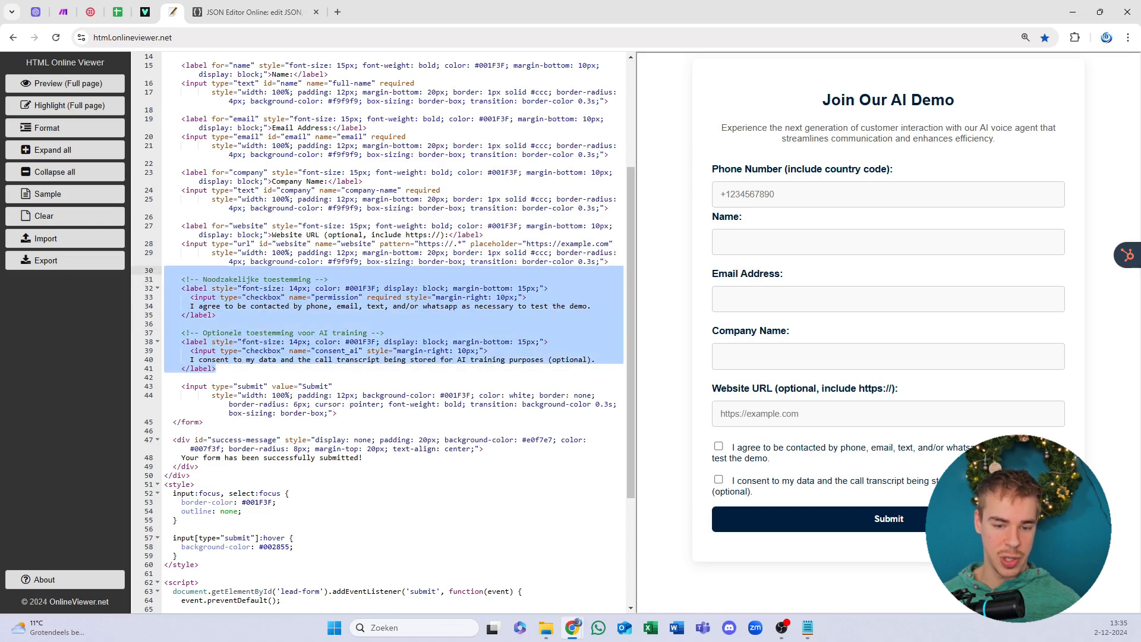
{"action": "left_click_drag", "start_coordinate": [216, 369], "coordinate": [97, 282]}
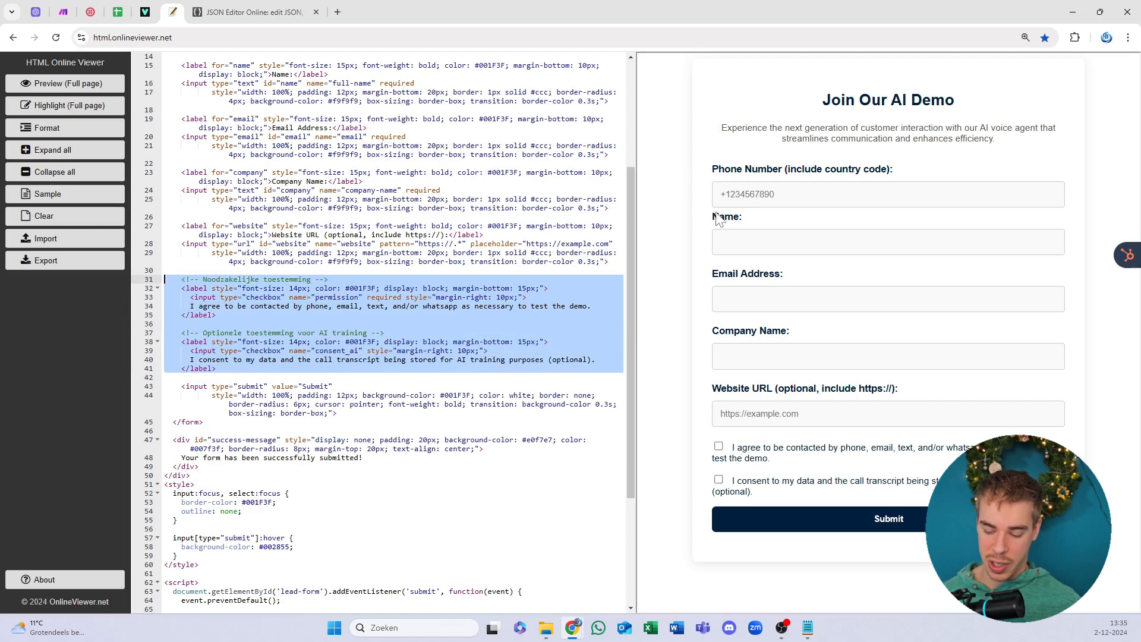
{"action": "key", "text": "BackSpace"}
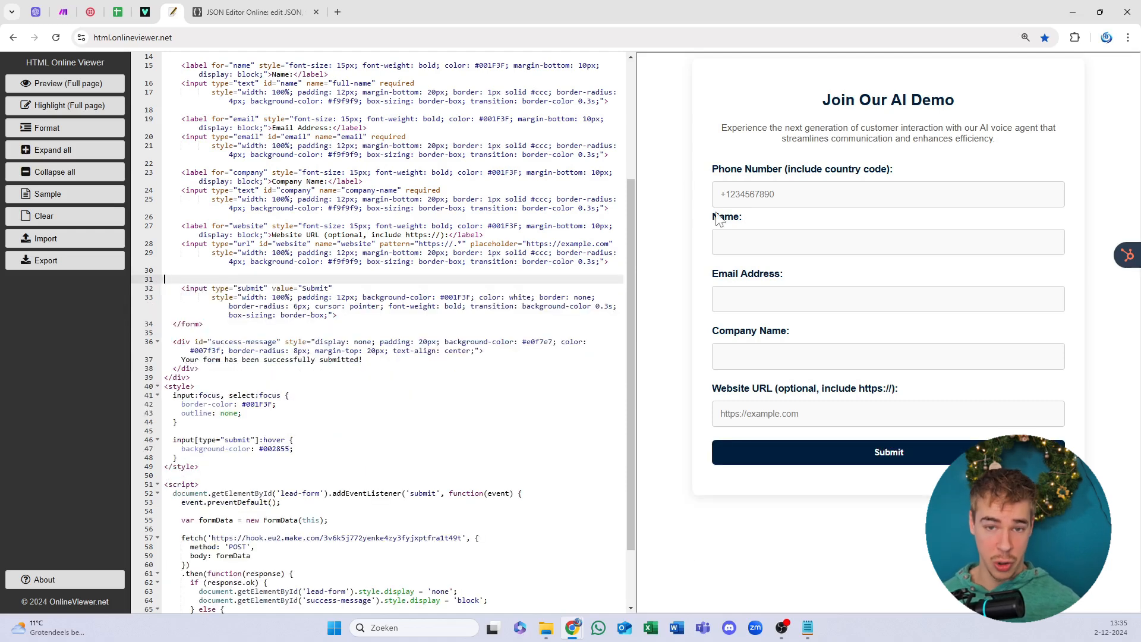
{"action": "key", "text": "ctrl+z"}
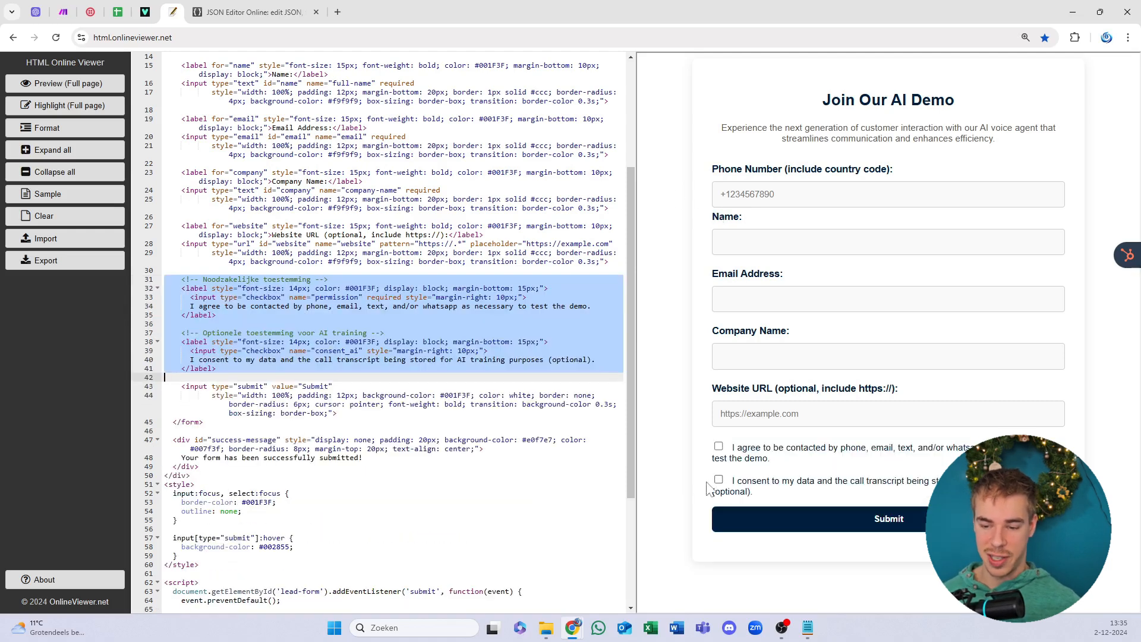
{"action": "left_click_drag", "start_coordinate": [217, 368], "coordinate": [57, 324]}
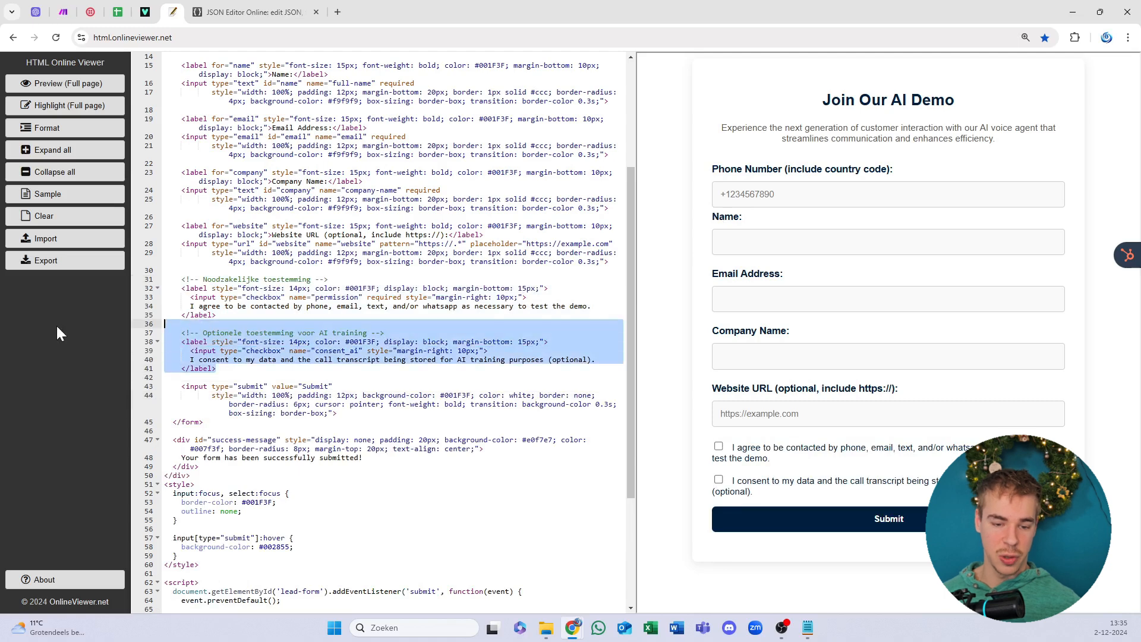
{"action": "key", "text": "BackSpace"}
{"action": "key", "text": "ctrl+z"}
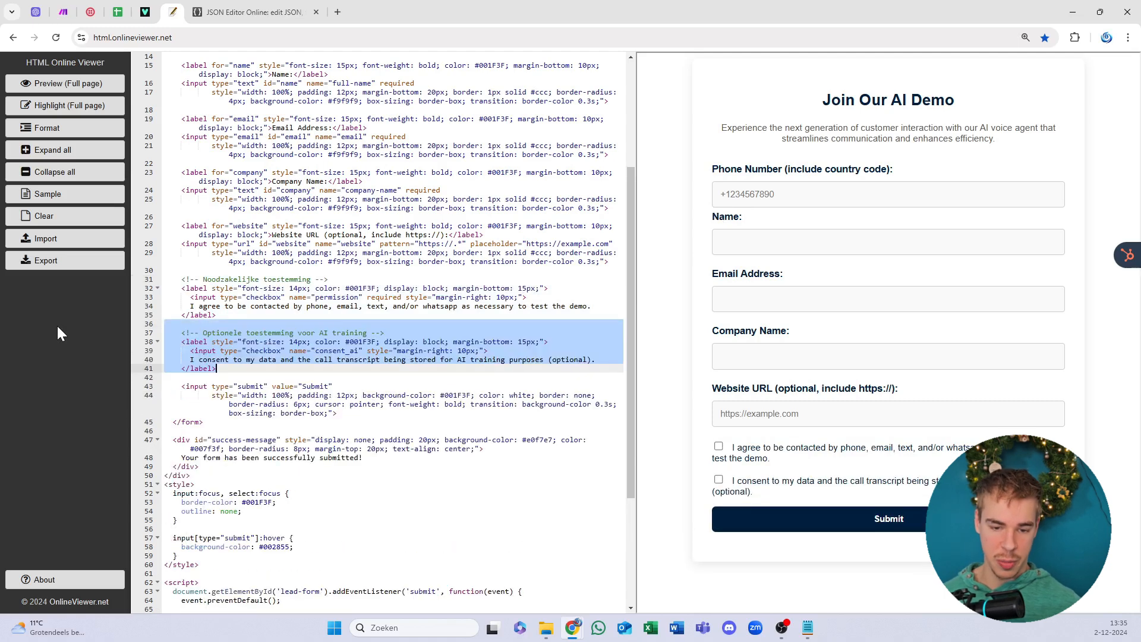
{"action": "left_click", "coordinate": [361, 368]}
{"action": "scroll", "coordinate": [362, 368], "scroll_direction": "down", "scroll_amount": 3}
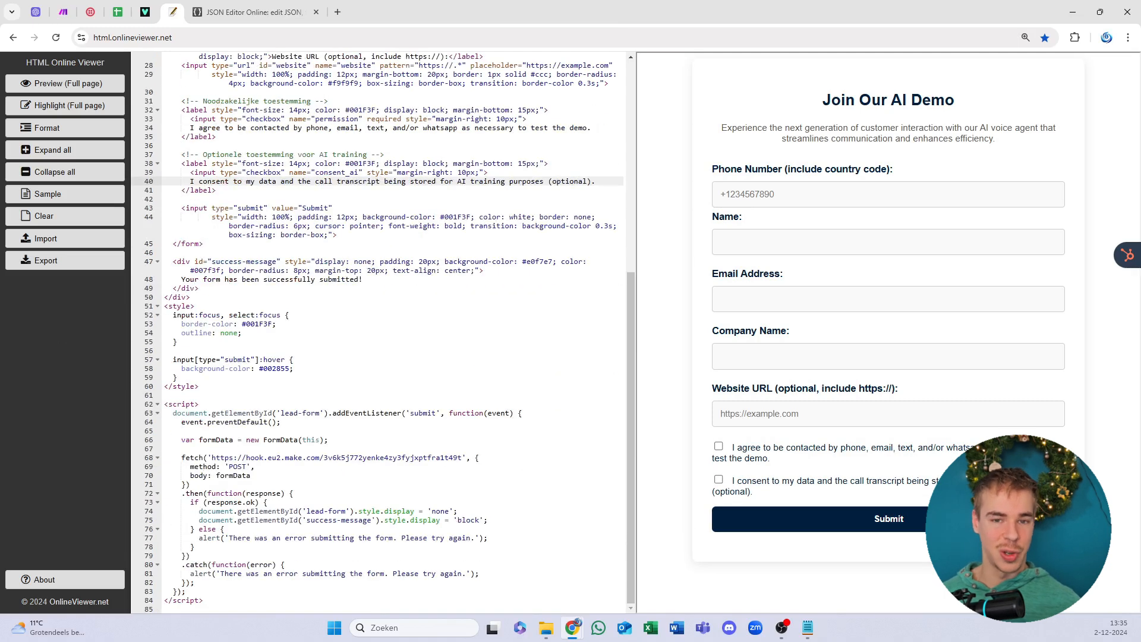
Step: Select all the form code, then open the form as a full-page preview
{"action": "left_click", "coordinate": [251, 475]}
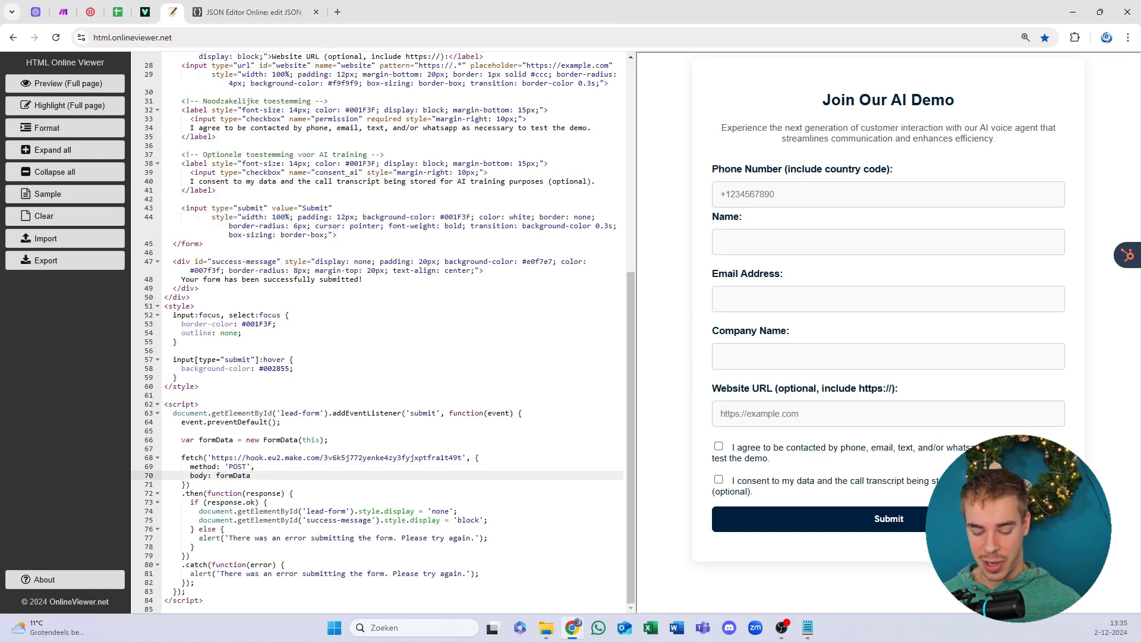
{"action": "key", "text": "ctrl+a"}
{"action": "left_click", "coordinate": [343, 307]}
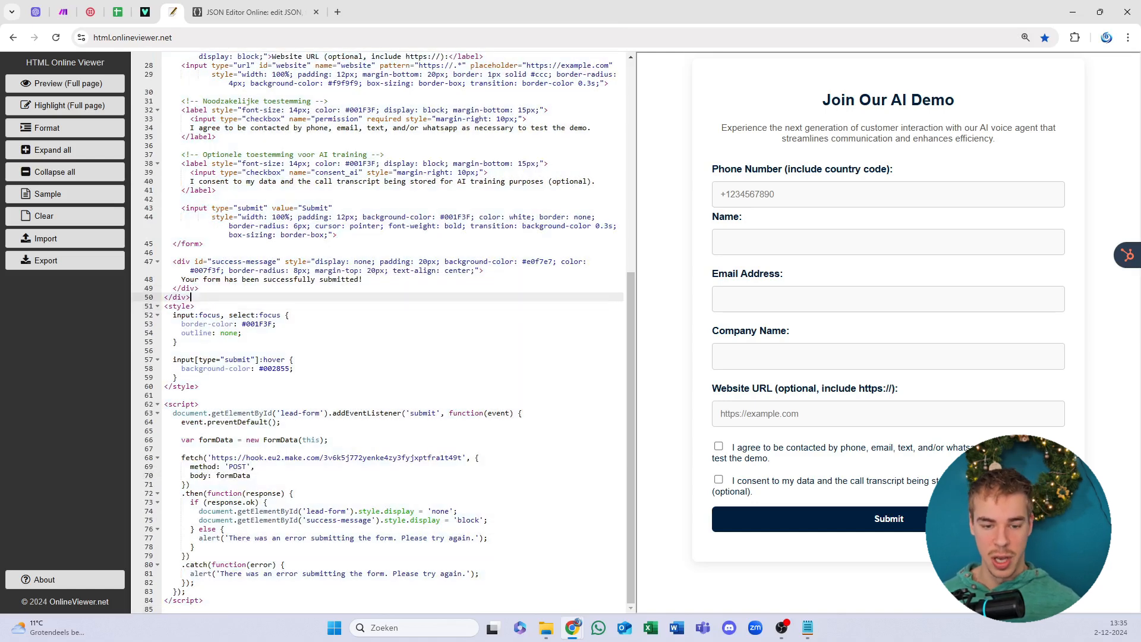
{"action": "key", "text": "ctrl+a"}
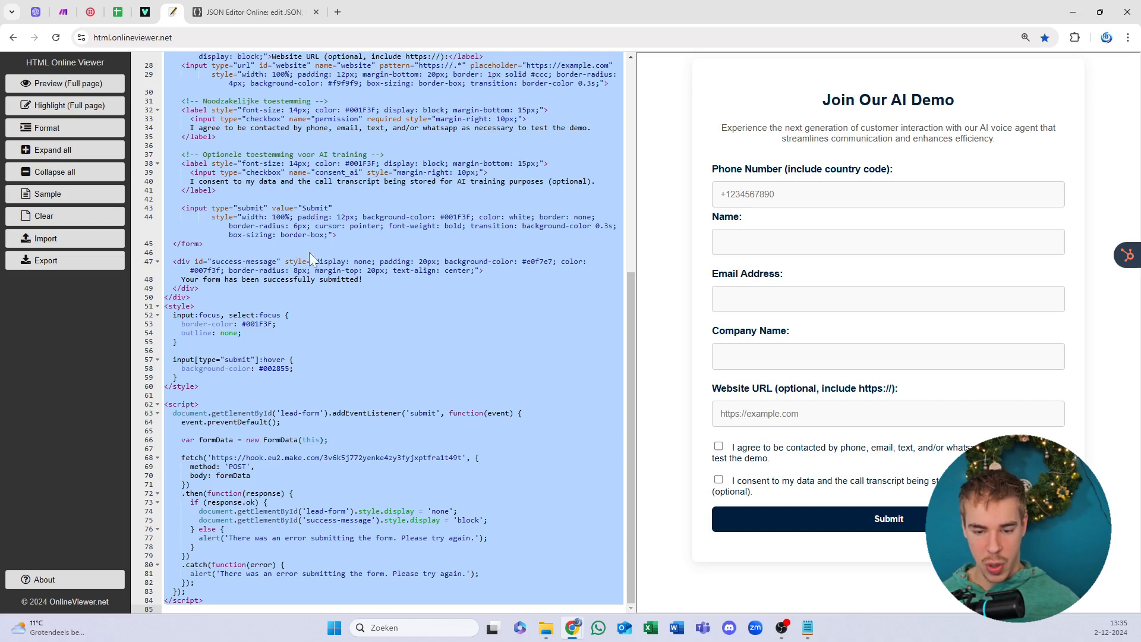
{"action": "left_click", "coordinate": [369, 430]}
{"action": "left_click", "coordinate": [282, 422]}
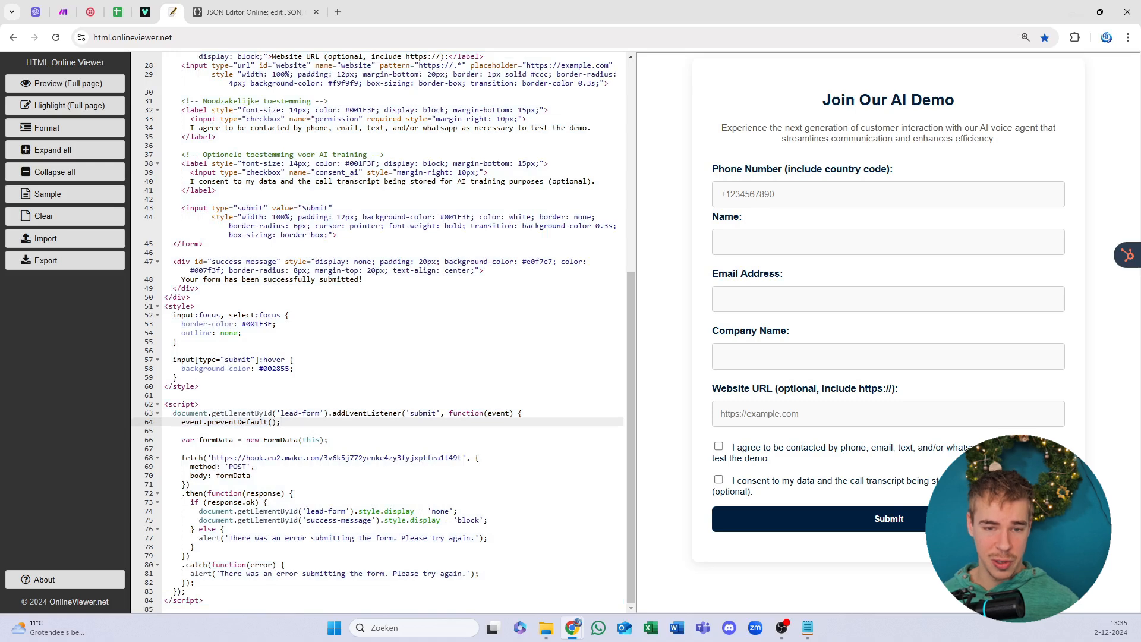
{"action": "left_click", "coordinate": [63, 83]}
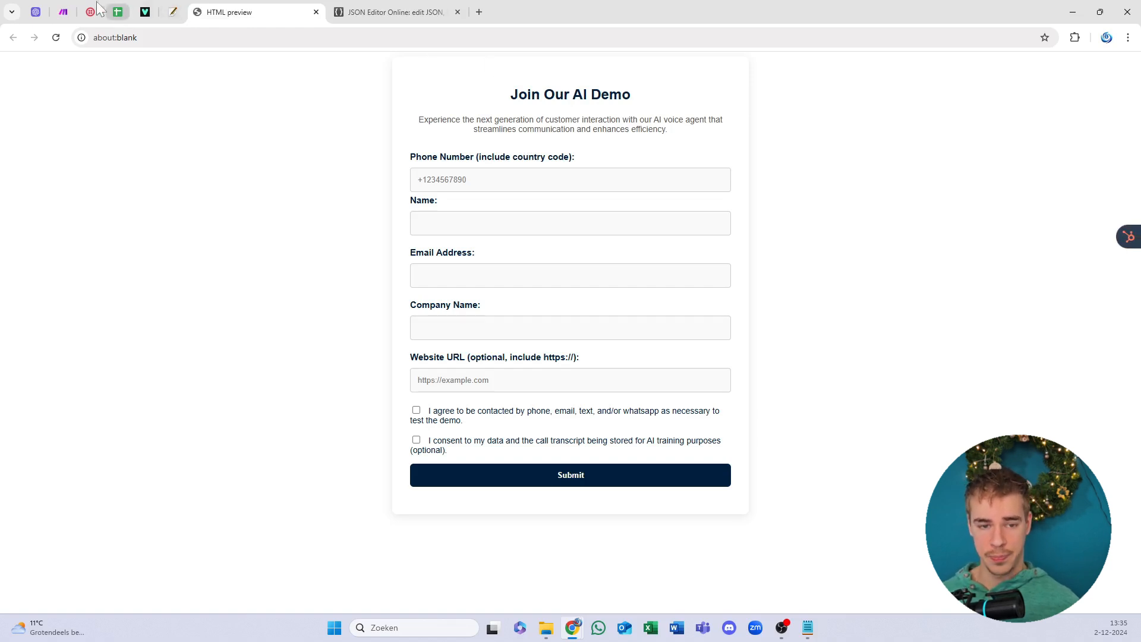
Step: Confirm the Outbound caller webhook, auto-arrange the modules, exit the editor and return to the form preview
{"action": "left_click", "coordinate": [62, 12]}
{"action": "left_click_drag", "start_coordinate": [58, 10], "coordinate": [170, 10]}
{"action": "left_click", "coordinate": [659, 408]}
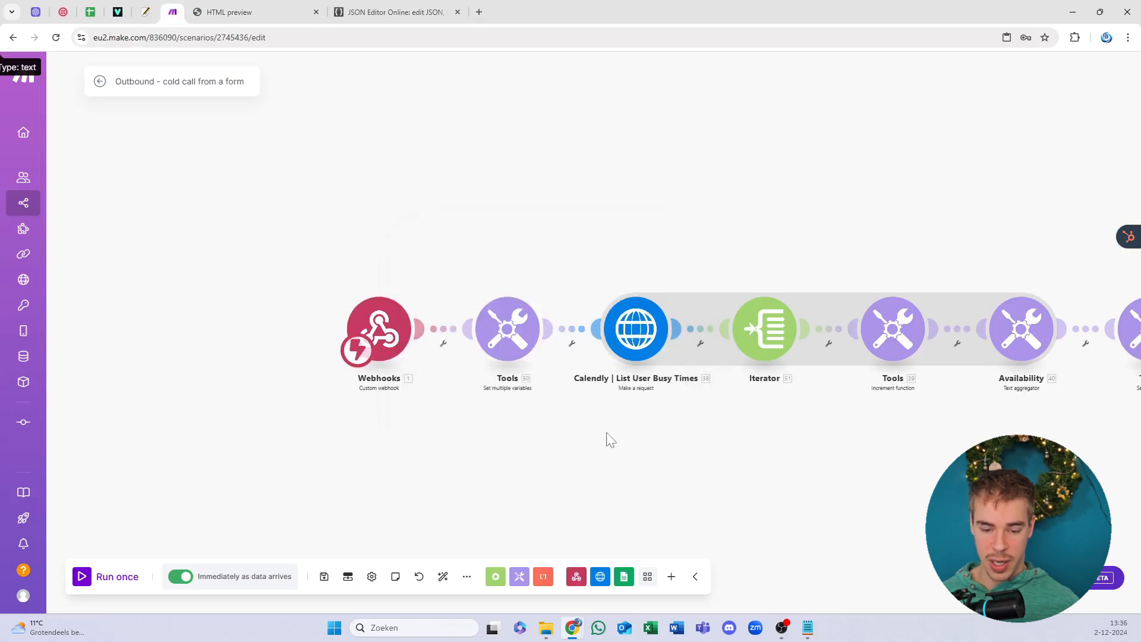
{"action": "left_click", "coordinate": [325, 575]}
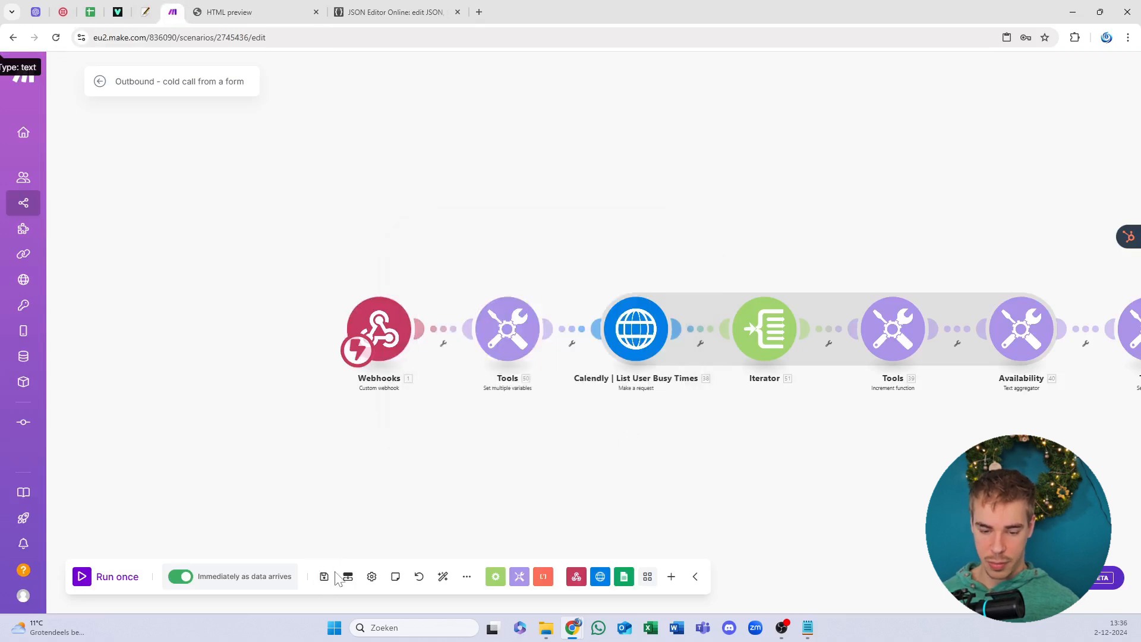
{"action": "left_click", "coordinate": [444, 578]}
{"action": "mouse_move", "coordinate": [105, 61]}
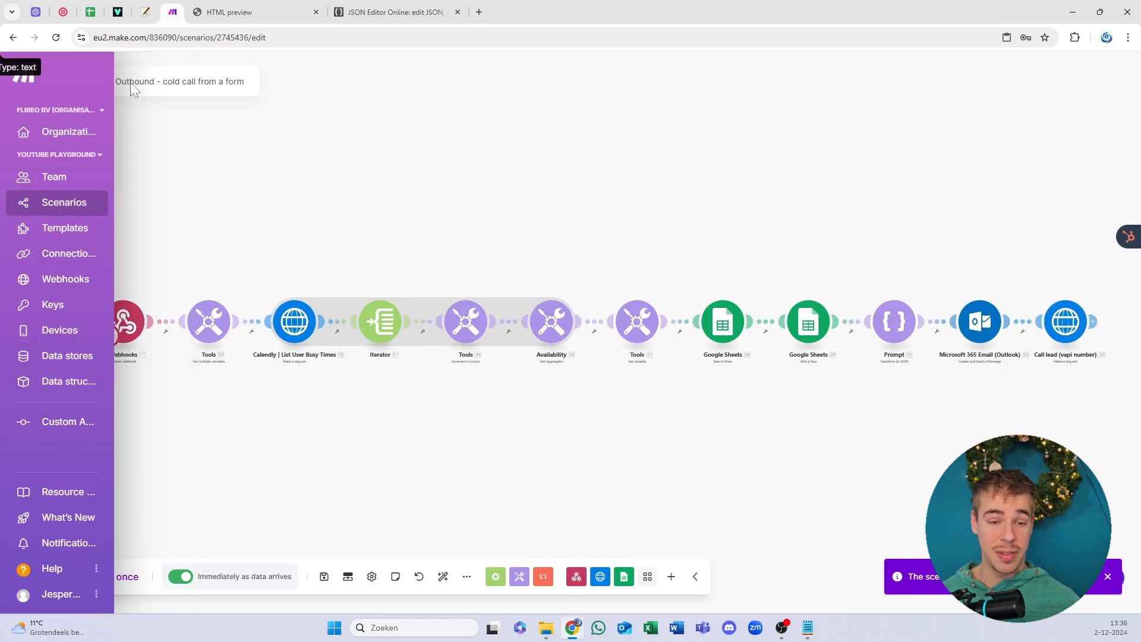
{"action": "left_click", "coordinate": [97, 82]}
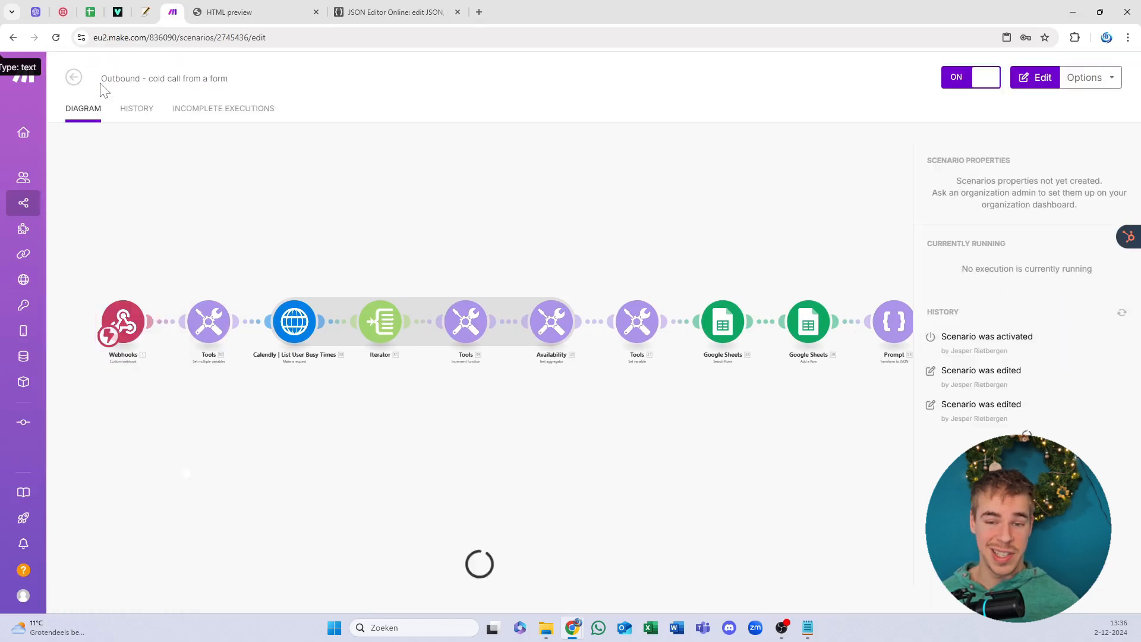
{"action": "left_click", "coordinate": [282, 8]}
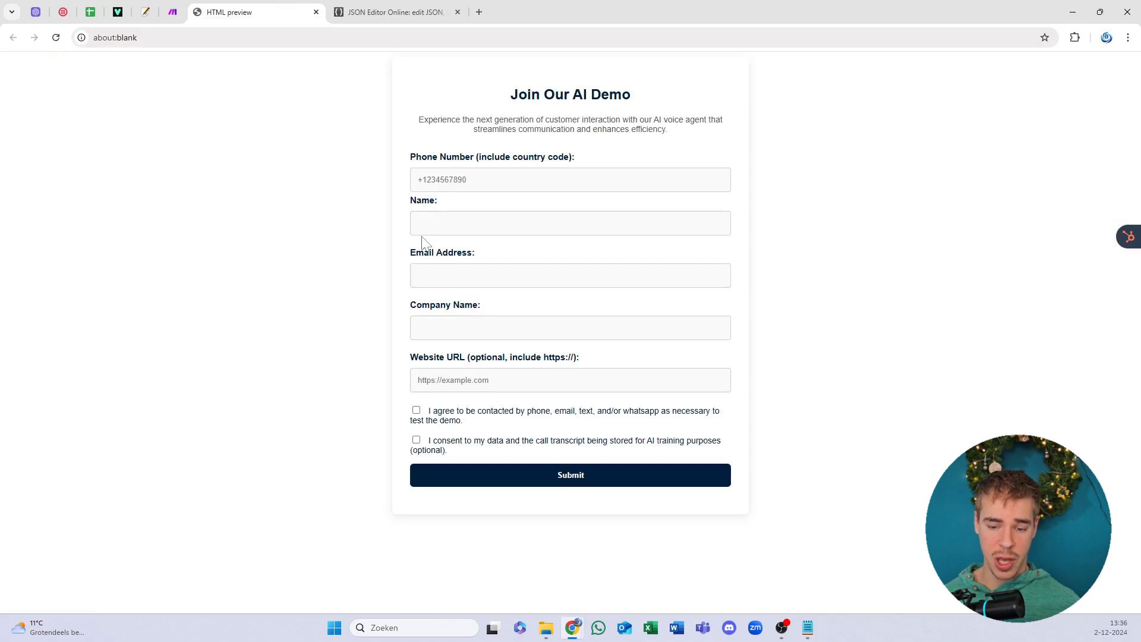
{"action": "left_click_drag", "start_coordinate": [503, 120], "coordinate": [555, 129]}
{"action": "left_click", "coordinate": [522, 129]}
{"action": "left_click", "coordinate": [540, 129]}
{"action": "left_click", "coordinate": [555, 130]}
{"action": "left_click", "coordinate": [555, 129]}
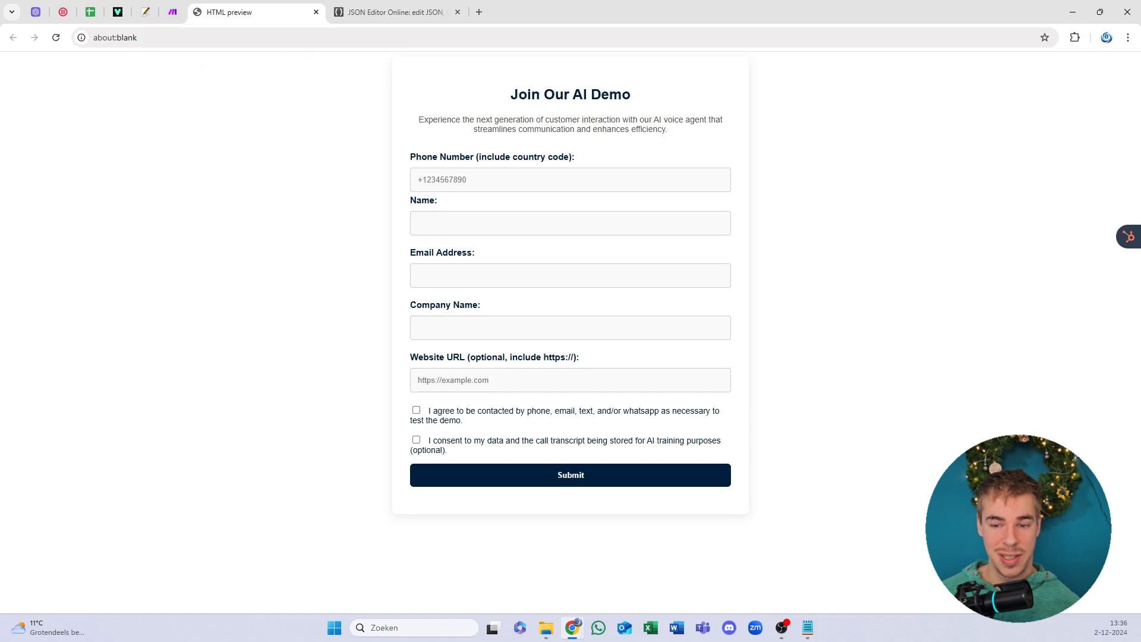
{"action": "left_click_drag", "start_coordinate": [518, 95], "coordinate": [550, 120]}
{"action": "left_click", "coordinate": [531, 97]}
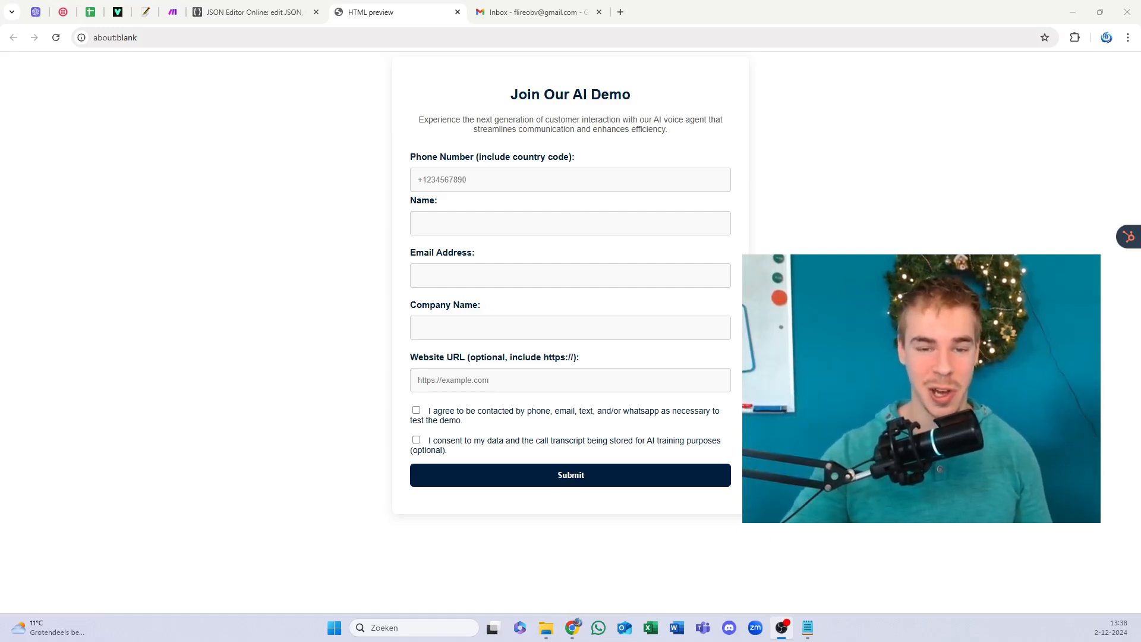
{"action": "left_click", "coordinate": [475, 180]}
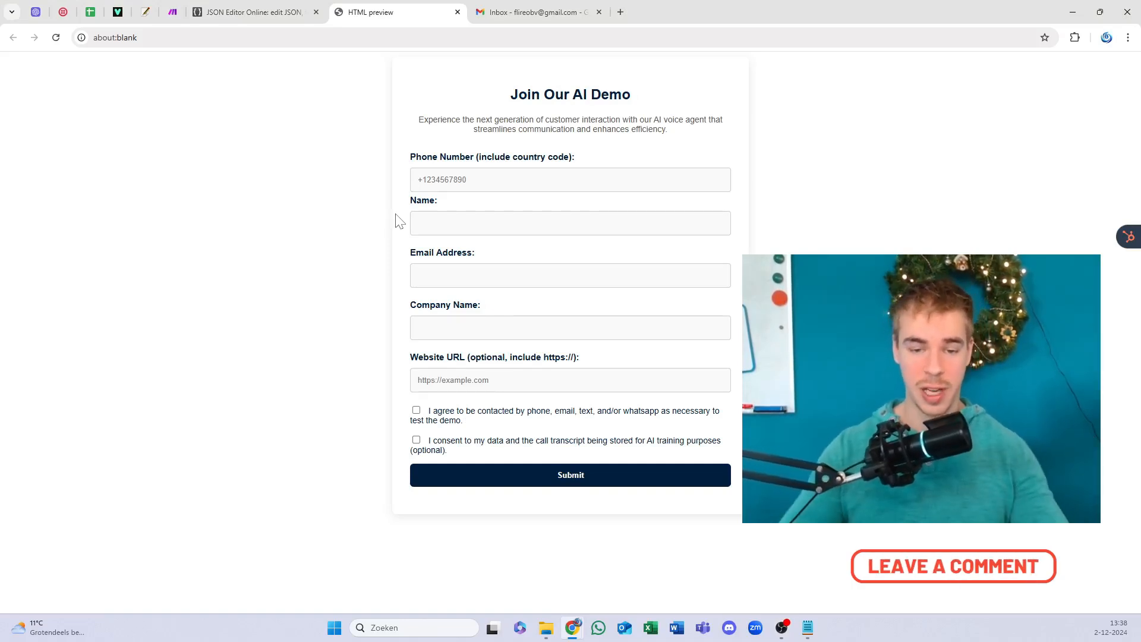
Step: Enter a phone number, the contact's name and e-mail, and company name 'Super Agency'
{"action": "type", "text": "_"}
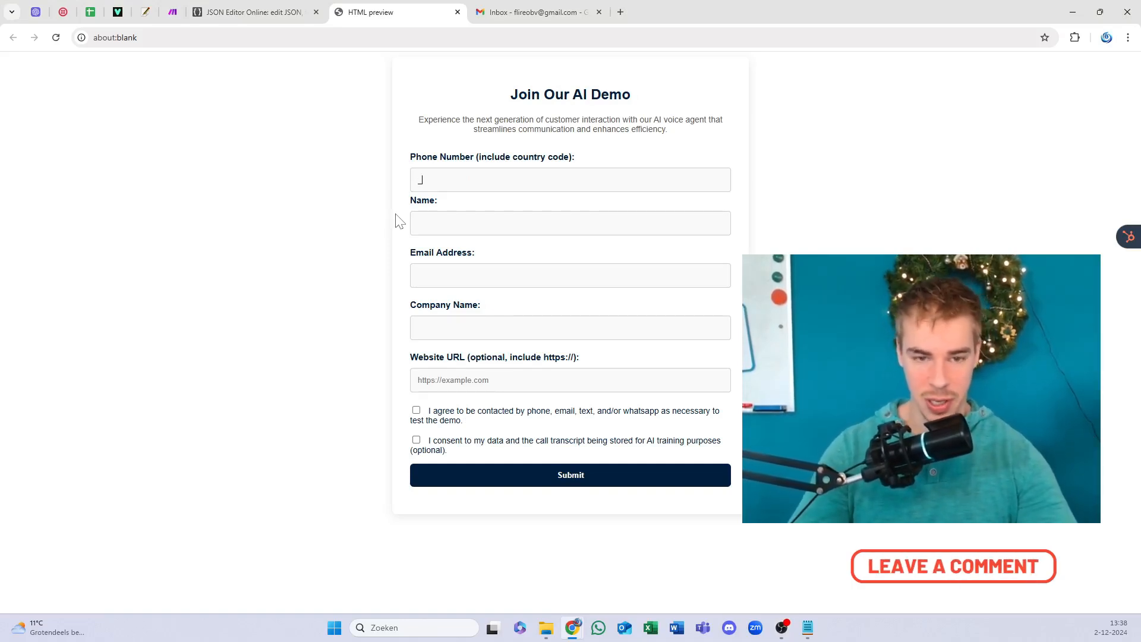
{"action": "key", "text": "BackSpace"}
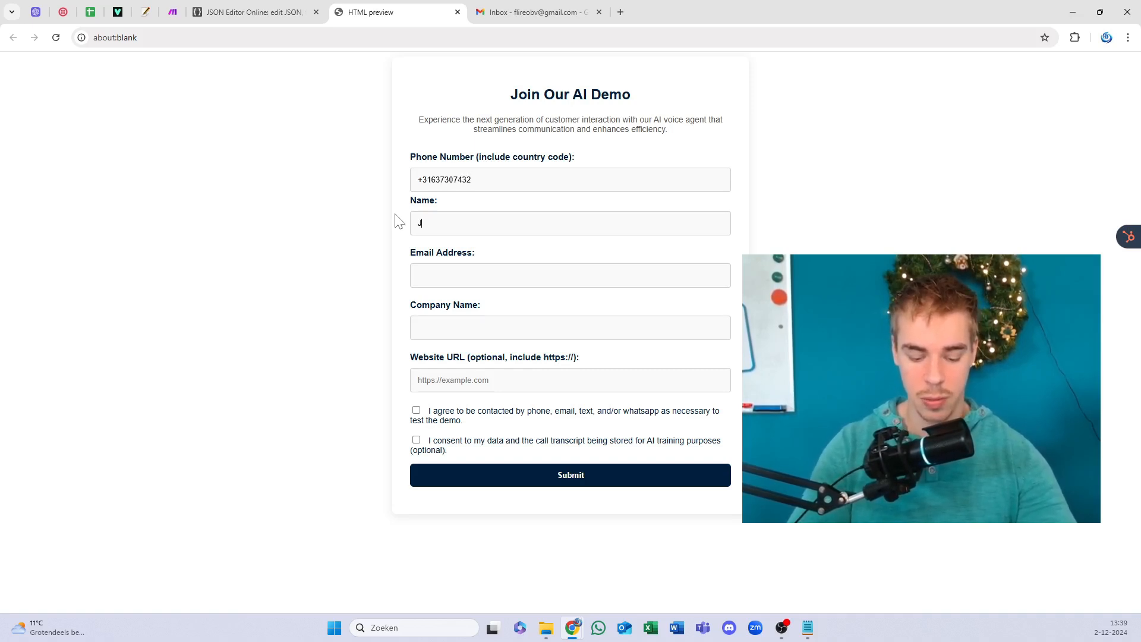
{"action": "key", "text": "ctrl+a"}
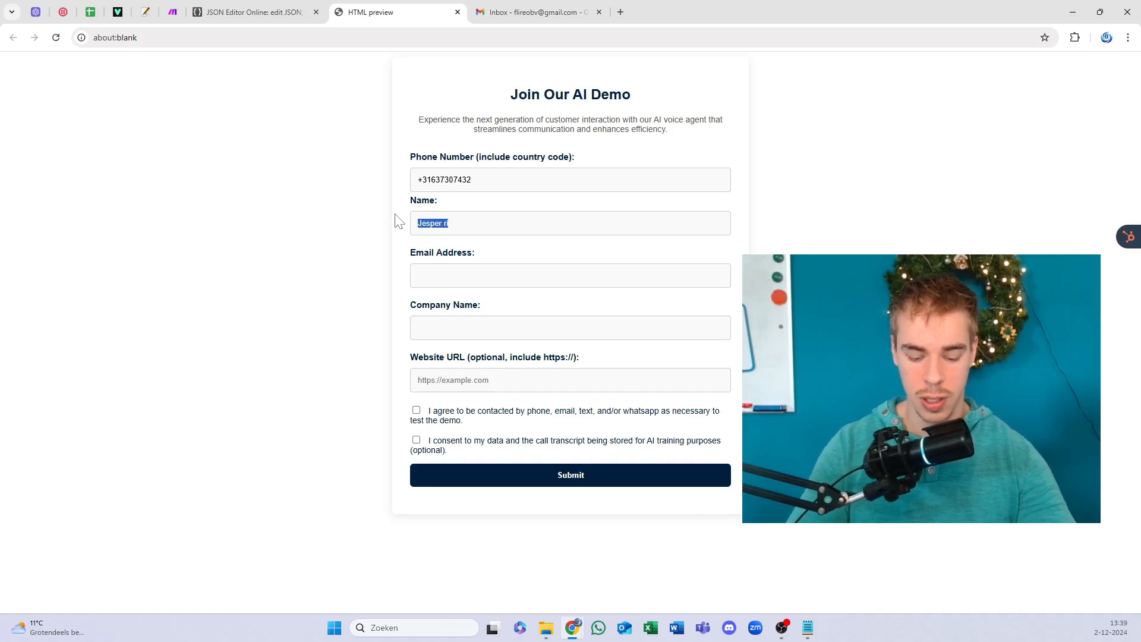
{"action": "type", "text": "John doe"}
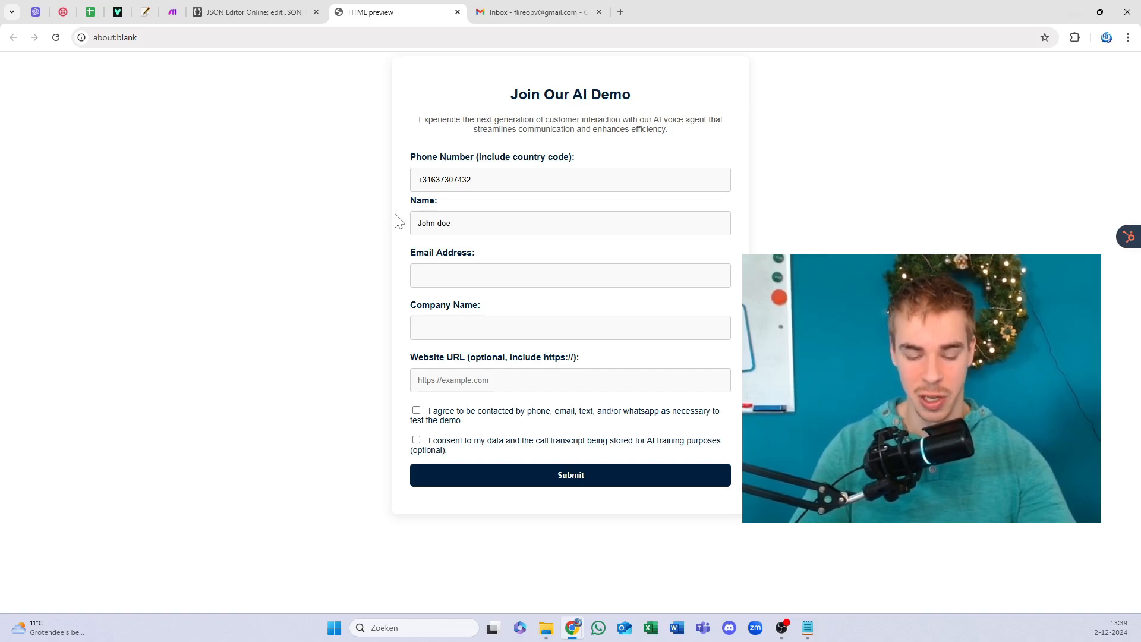
{"action": "key", "text": "BackSpace"}
{"action": "key", "text": "BackSpace"}
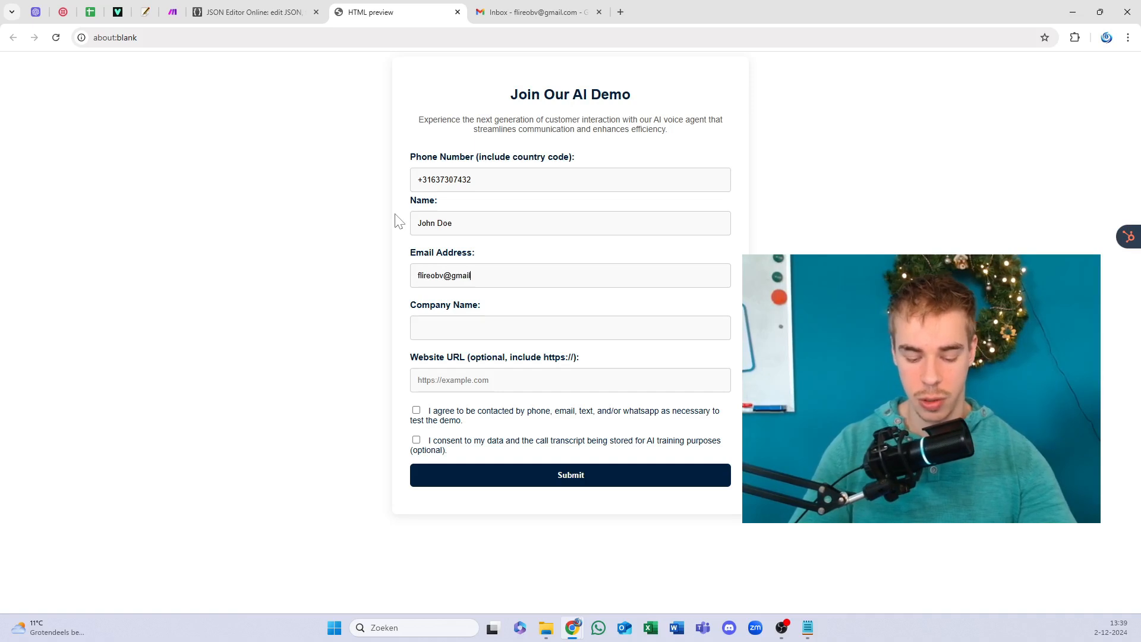
{"action": "type", "text": ".com"}
{"action": "key", "text": "Tab"}
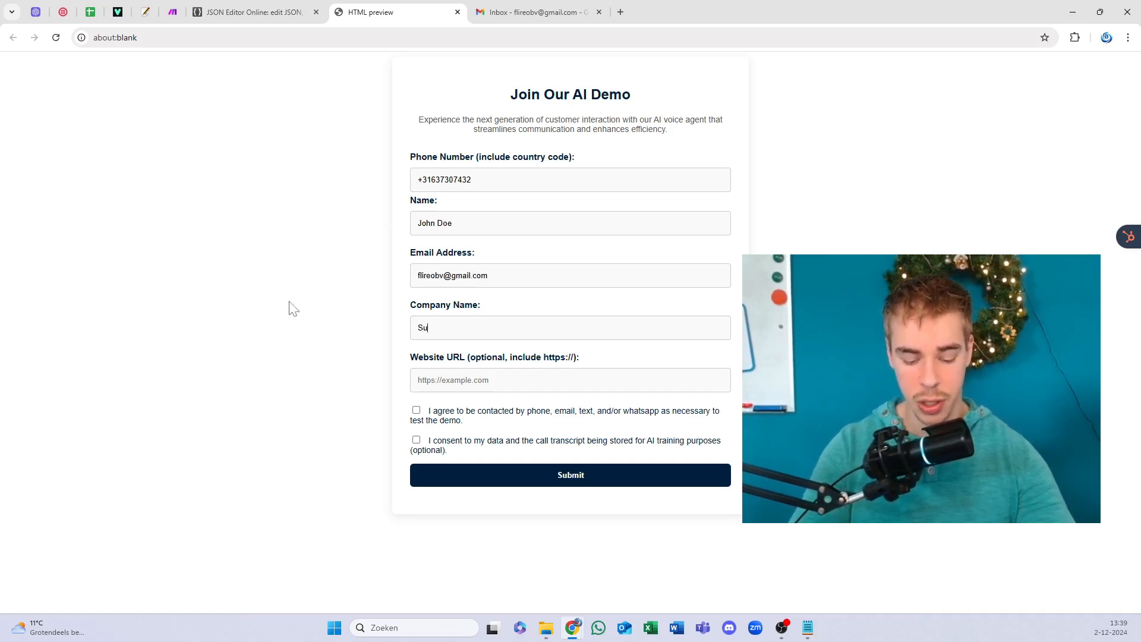
{"action": "type", "text": "Super Agency"}
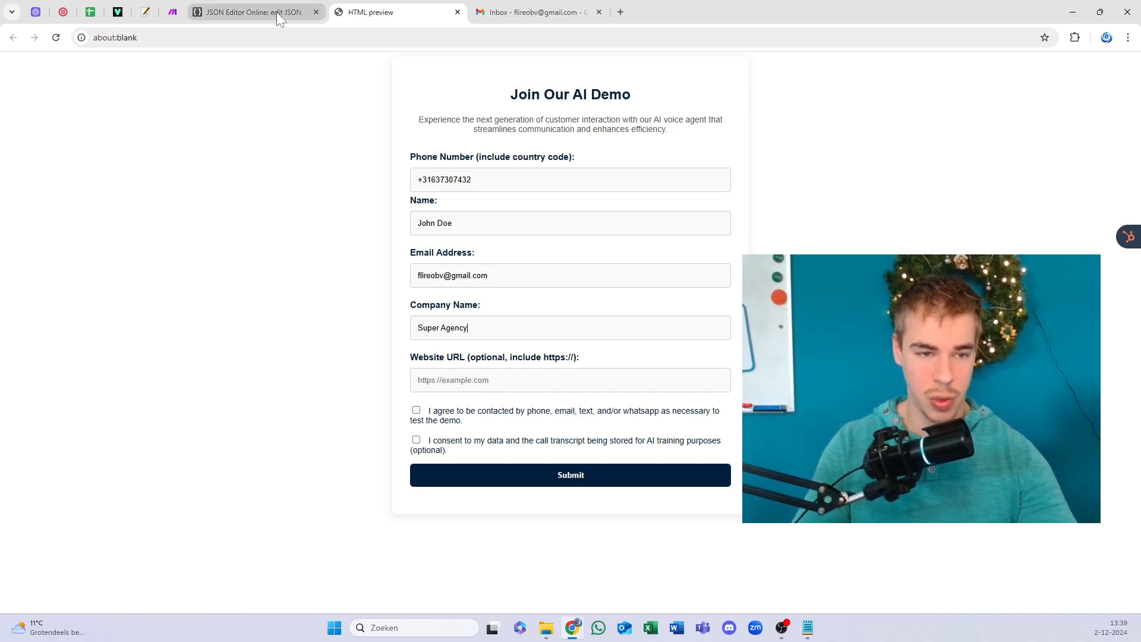
Step: Paste the Make scenario URL as Website, tick both consents and submit the form
{"action": "left_click", "coordinate": [173, 12]}
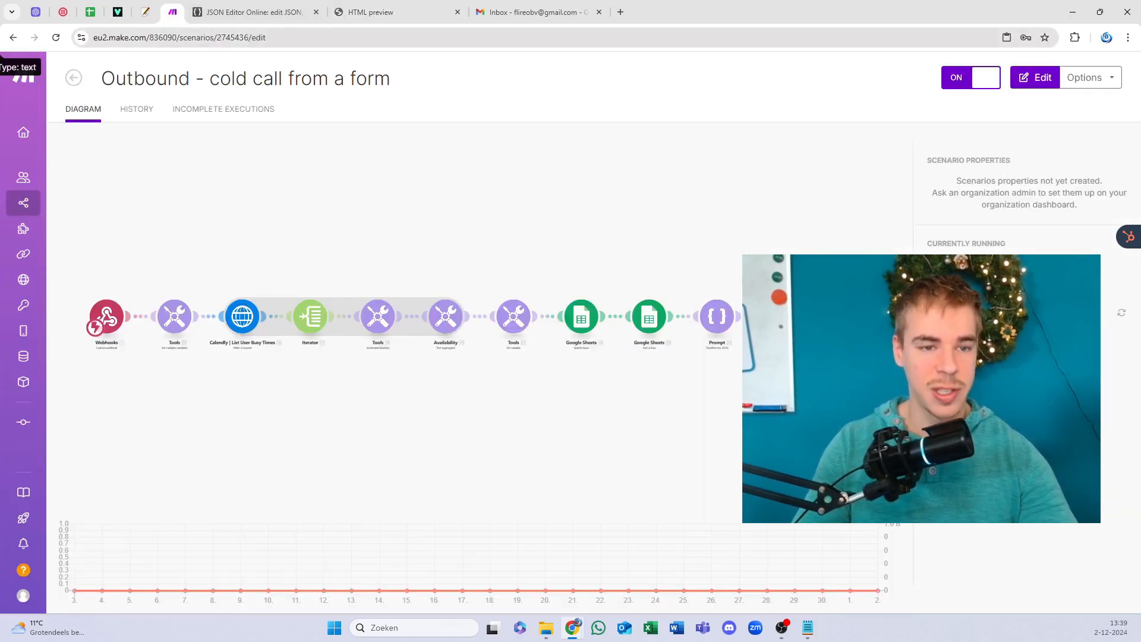
{"action": "left_click", "coordinate": [349, 10]}
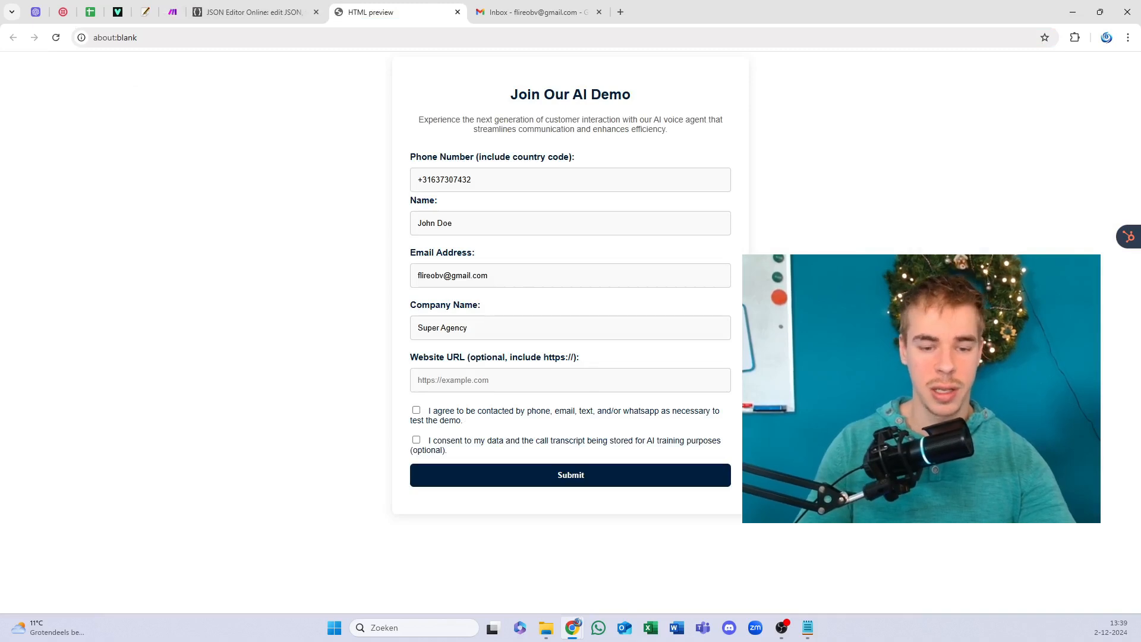
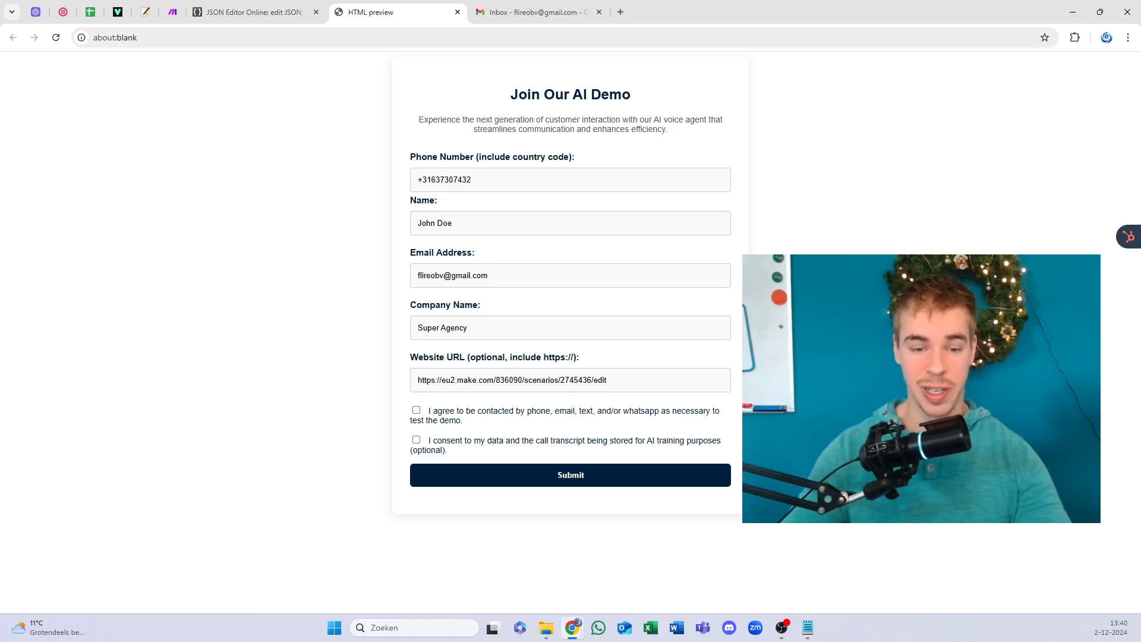
{"action": "left_click", "coordinate": [447, 423]}
{"action": "left_click", "coordinate": [447, 450]}
{"action": "left_click", "coordinate": [557, 476]}
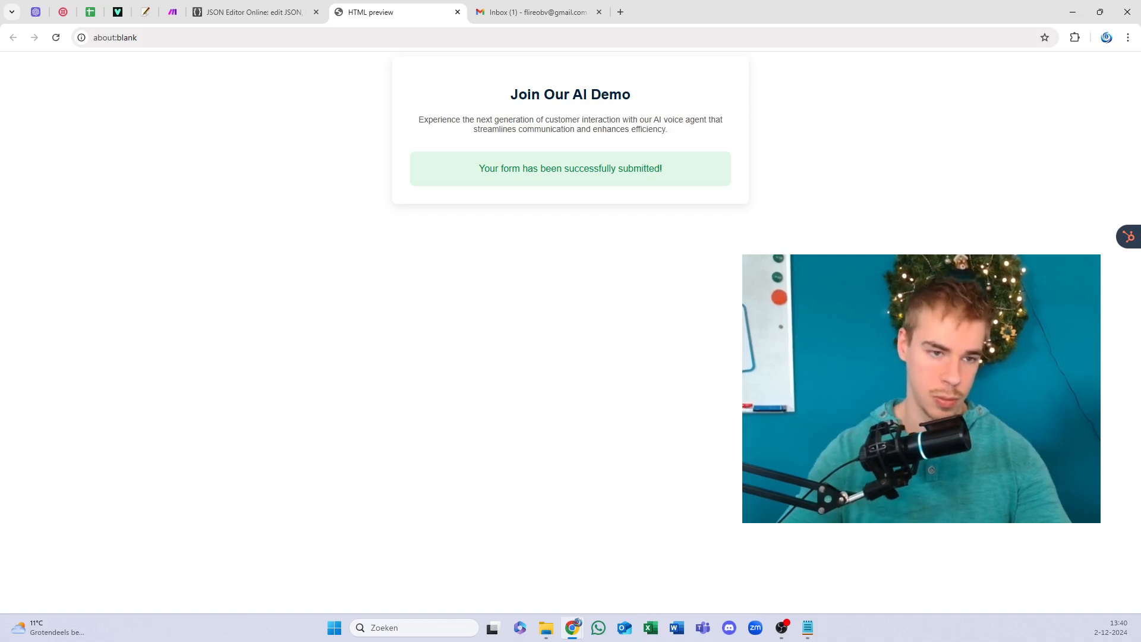
{"action": "left_click", "coordinate": [172, 9]}
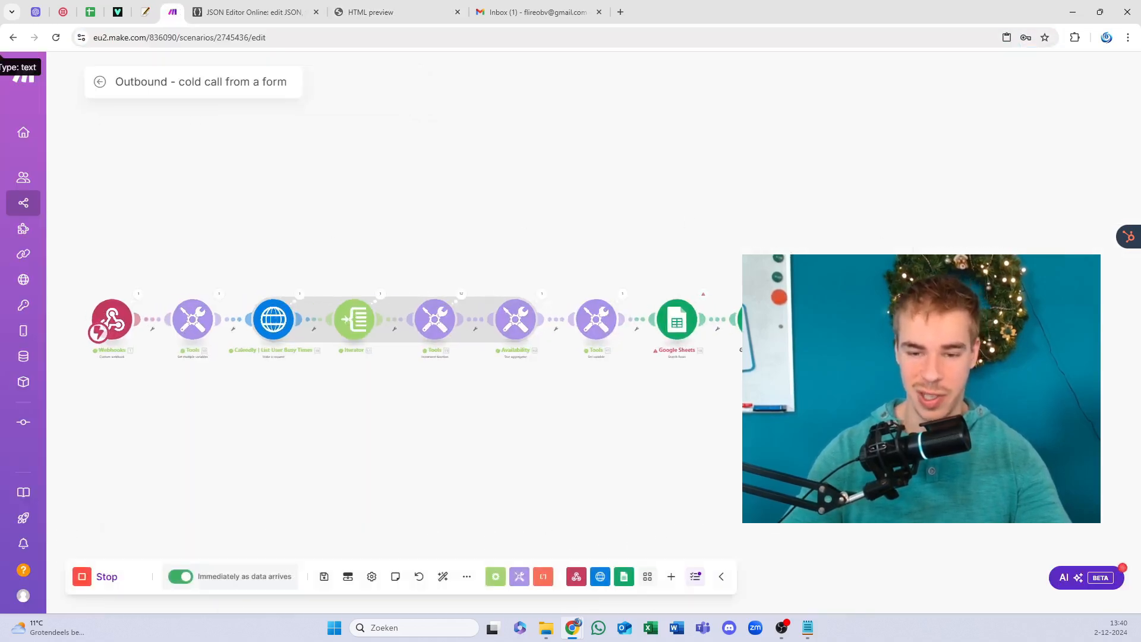
Step: Clear the Search Rows error and set that module's sheet to Blad 2
{"action": "scroll", "coordinate": [499, 324], "scroll_direction": "up", "scroll_amount": 4}
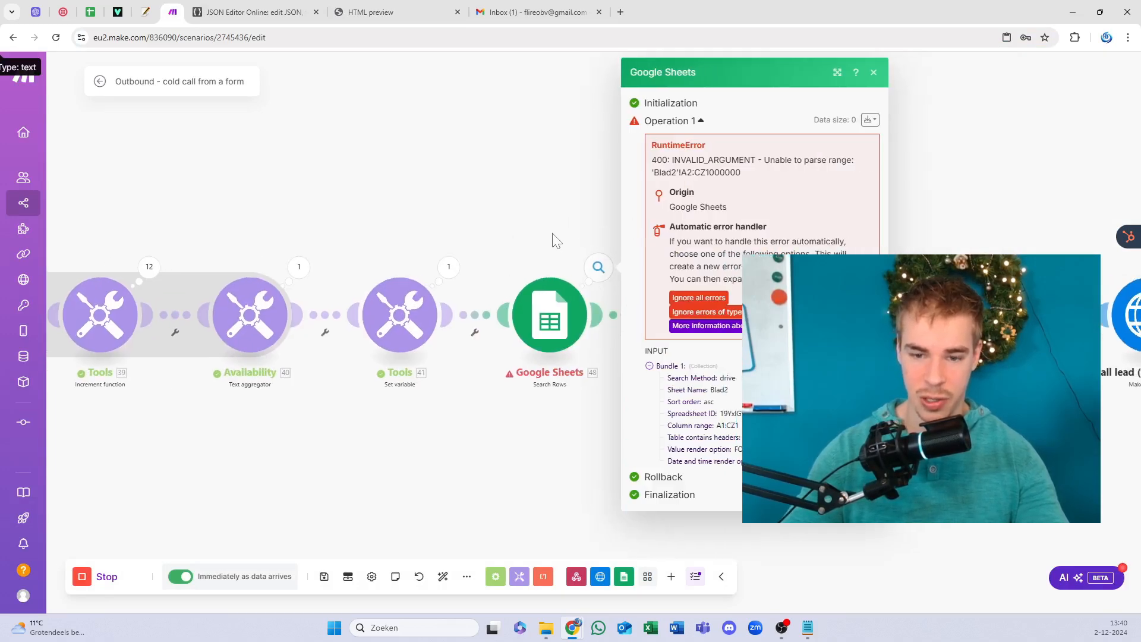
{"action": "left_click", "coordinate": [562, 244]}
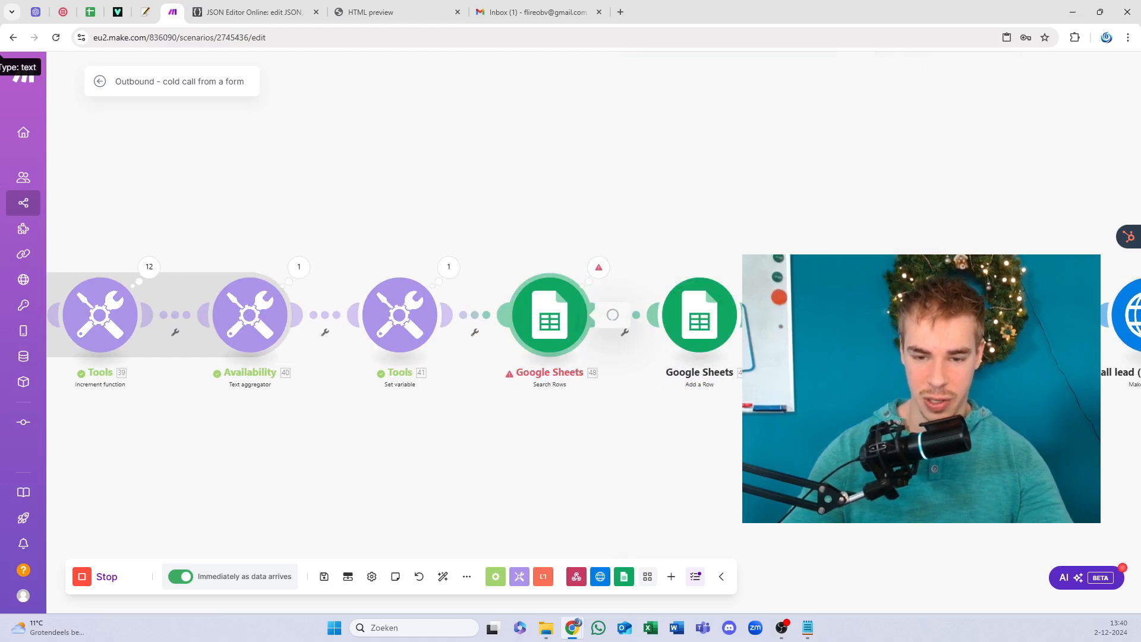
{"action": "left_click", "coordinate": [728, 320]}
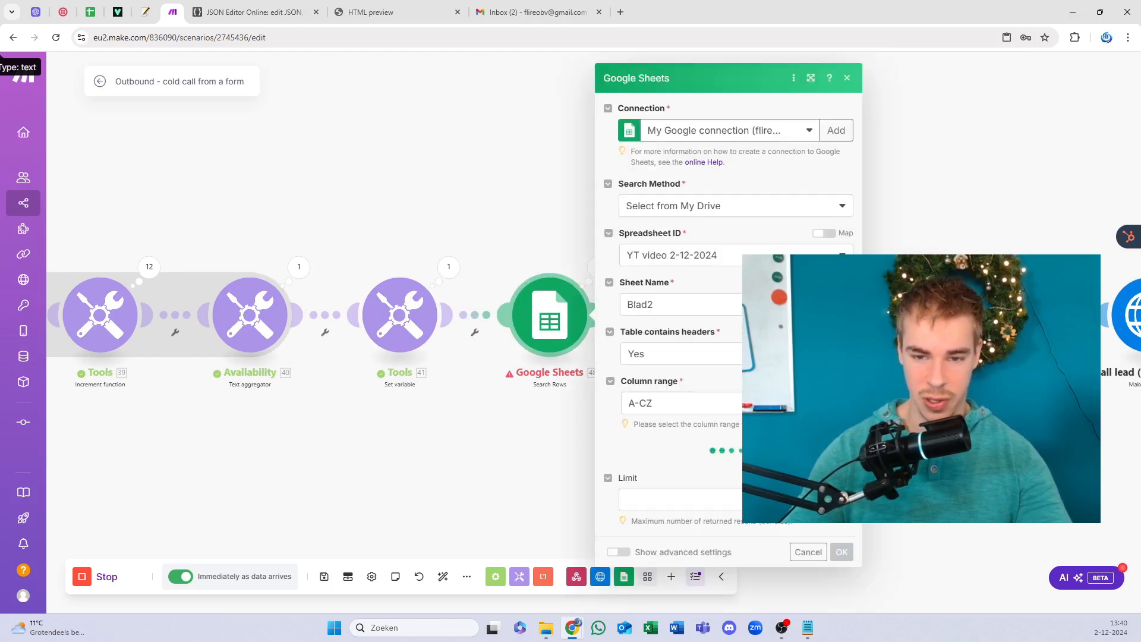
{"action": "scroll", "coordinate": [739, 296], "scroll_direction": "down", "scroll_amount": 3}
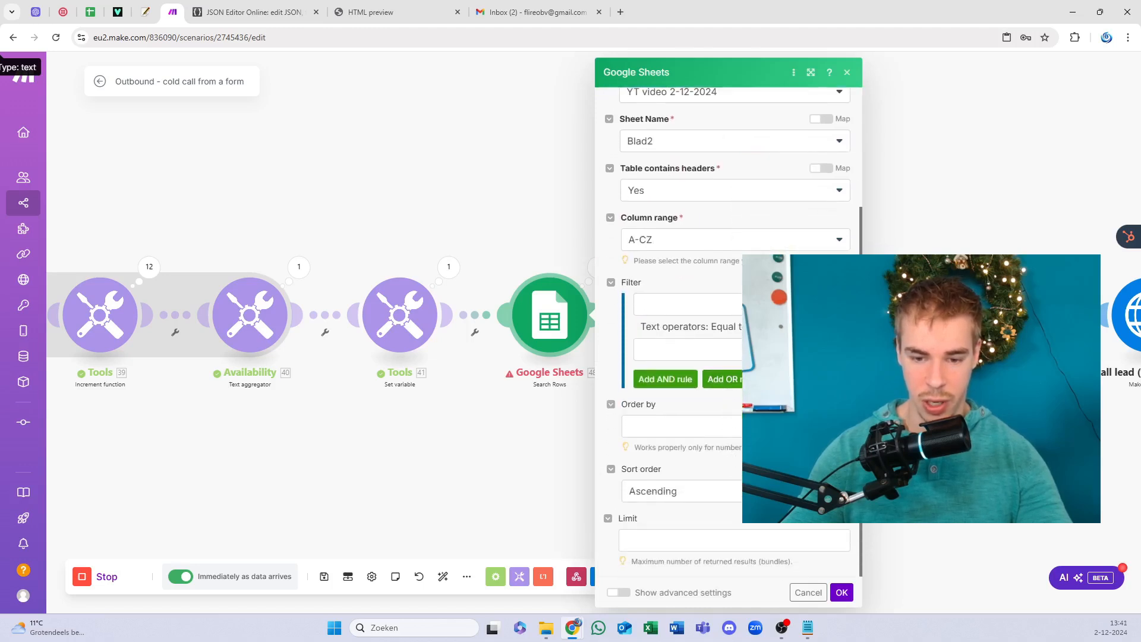
{"action": "scroll", "coordinate": [728, 330], "scroll_direction": "up", "scroll_amount": 3}
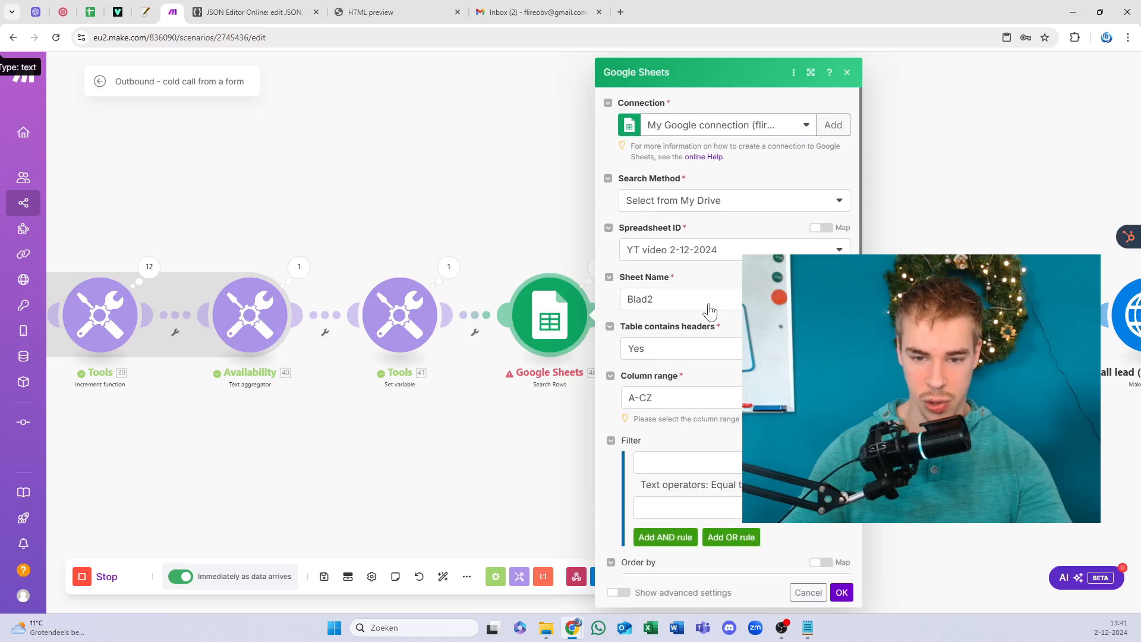
{"action": "left_click", "coordinate": [709, 310]}
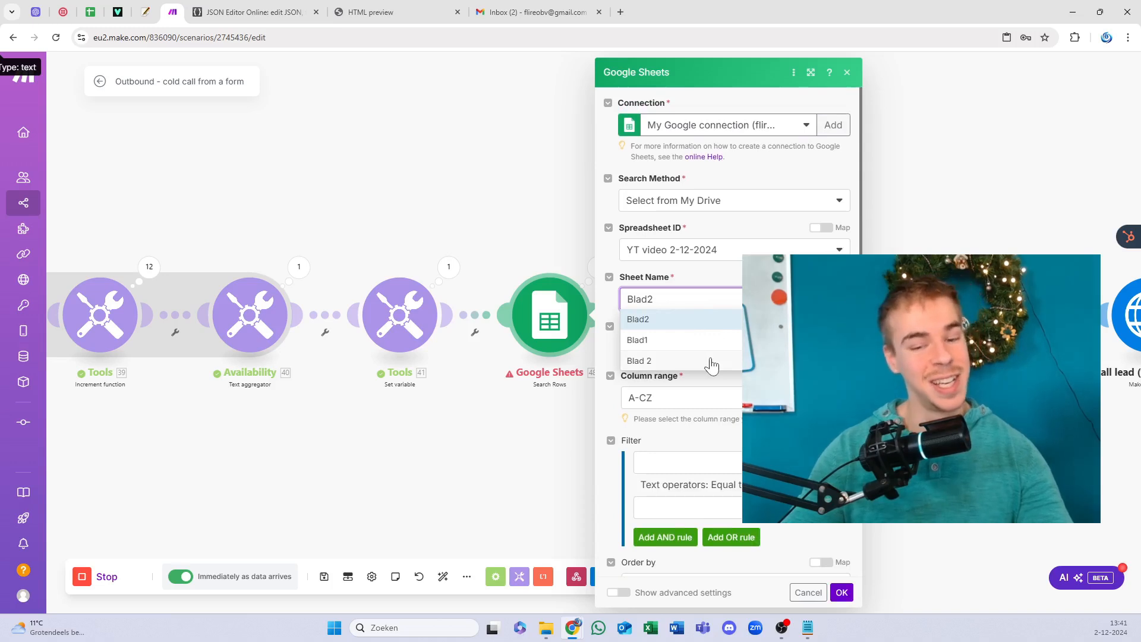
{"action": "left_click", "coordinate": [710, 361]}
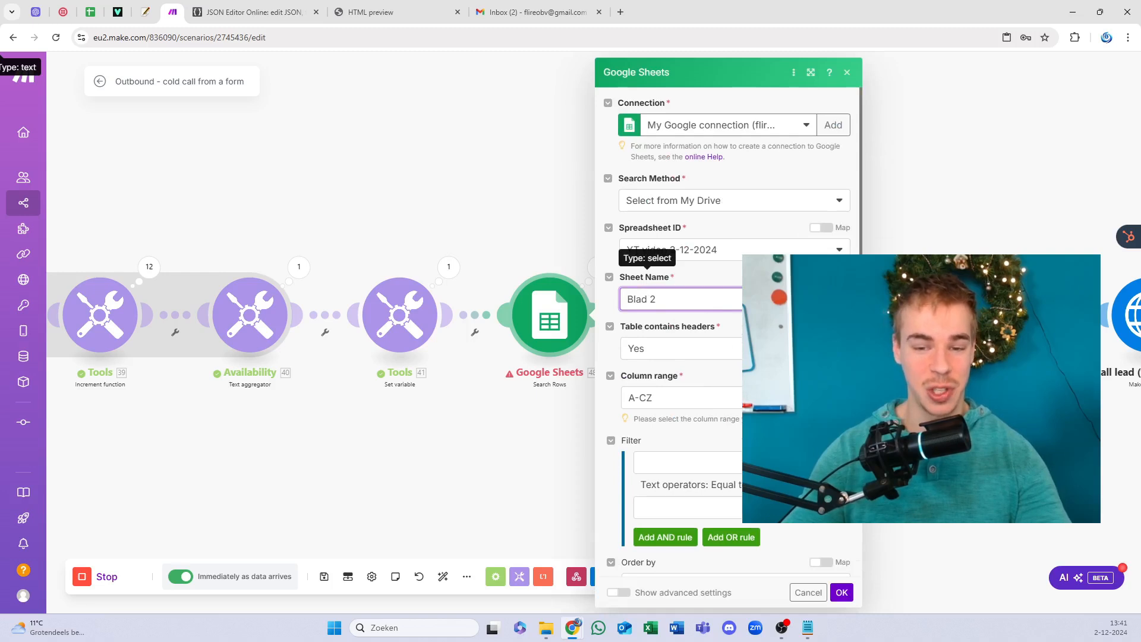
{"action": "left_click", "coordinate": [841, 592]}
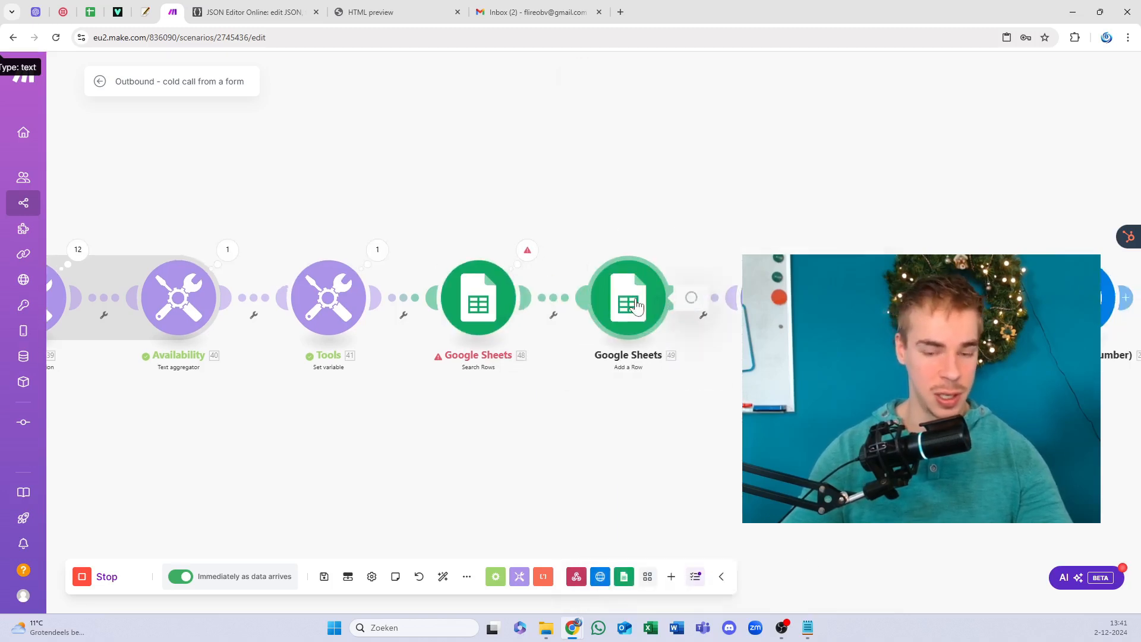
Step: Confirm the Add a Row module on sheet Blad1 and save the scenario
{"action": "left_click", "coordinate": [635, 305]}
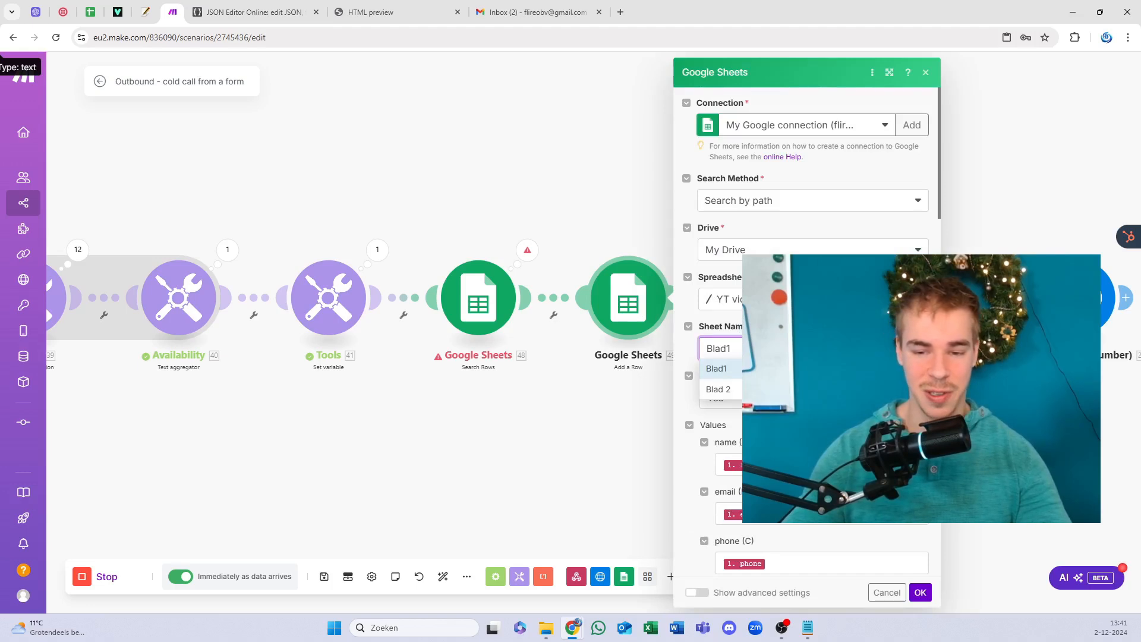
{"action": "key", "text": "Return"}
{"action": "left_click", "coordinate": [919, 591]}
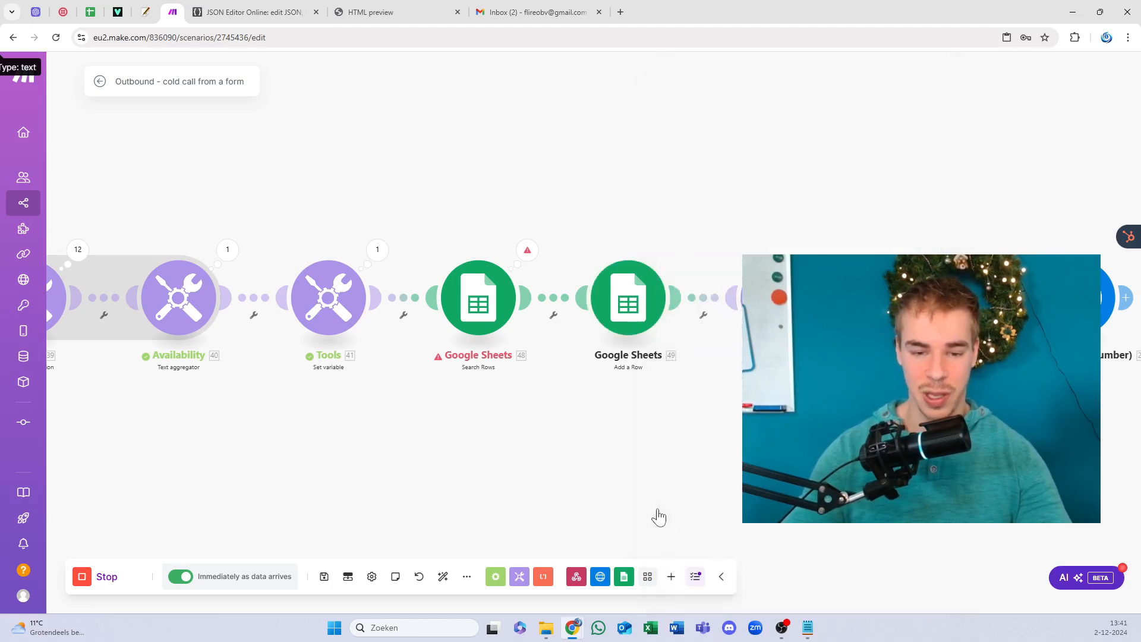
{"action": "left_click", "coordinate": [323, 580]}
Step: Recheck the Search Rows settings and save the scenario again
{"action": "scroll", "coordinate": [392, 454], "scroll_direction": "down", "scroll_amount": 5}
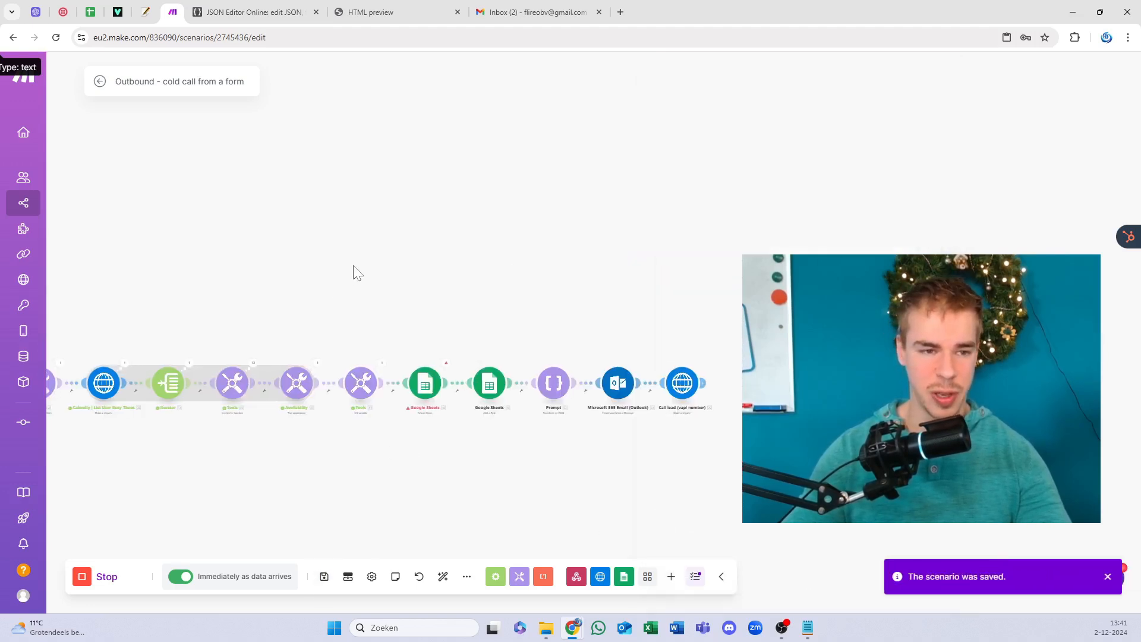
{"action": "left_click_drag", "start_coordinate": [353, 266], "coordinate": [387, 239]}
{"action": "mouse_move", "coordinate": [41, 219]}
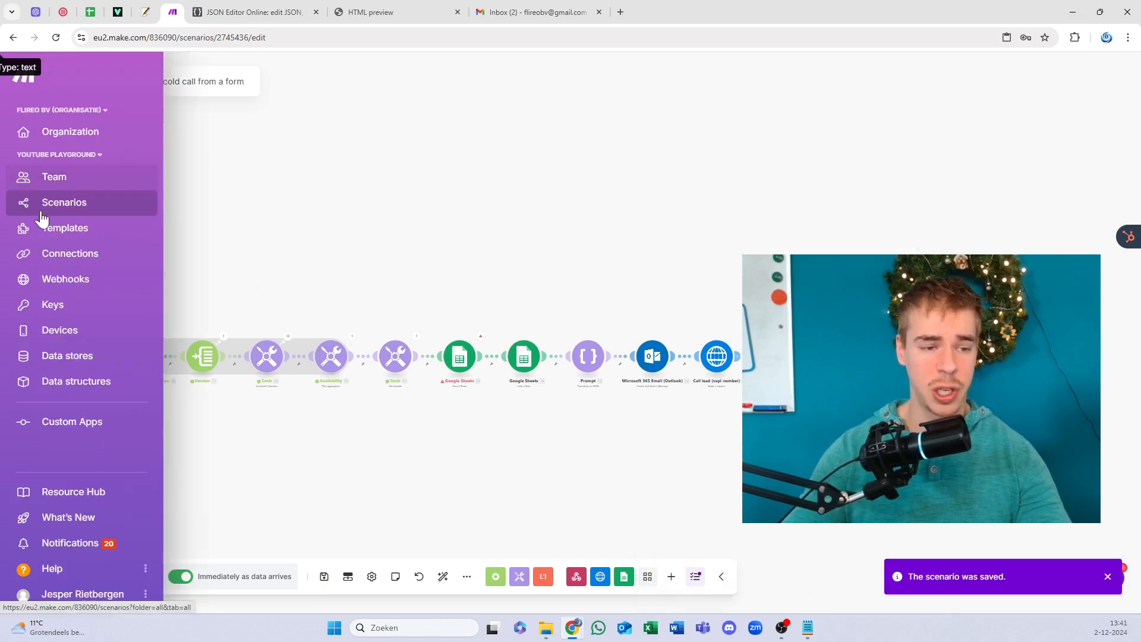
{"action": "right_click", "coordinate": [83, 218]}
{"action": "left_click", "coordinate": [560, 416]}
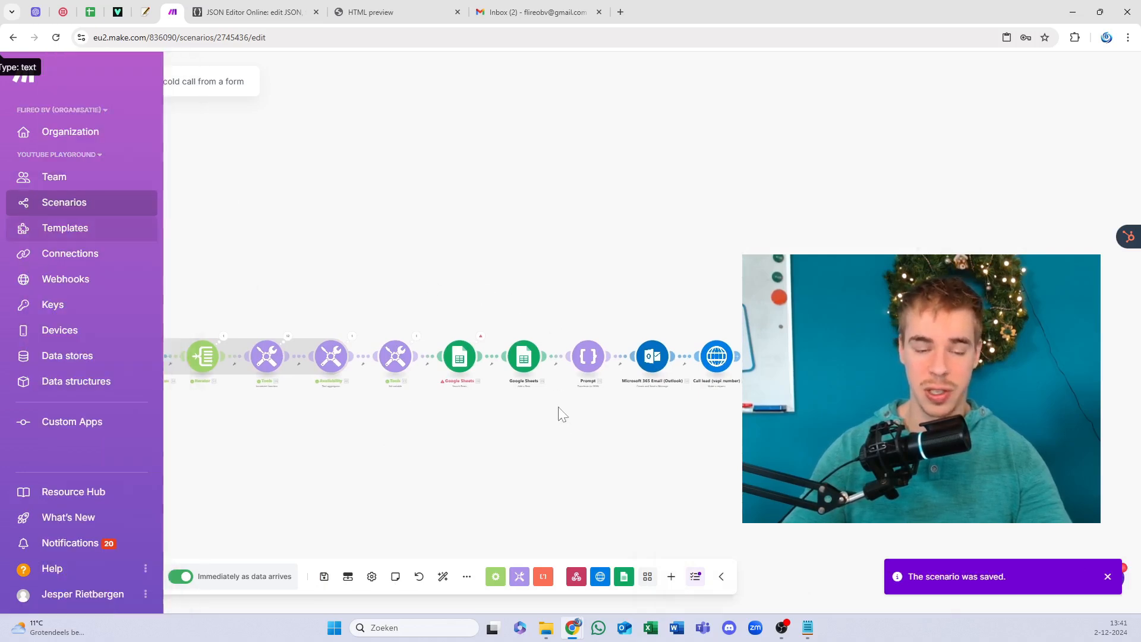
{"action": "scroll", "coordinate": [559, 411], "scroll_direction": "up", "scroll_amount": 3}
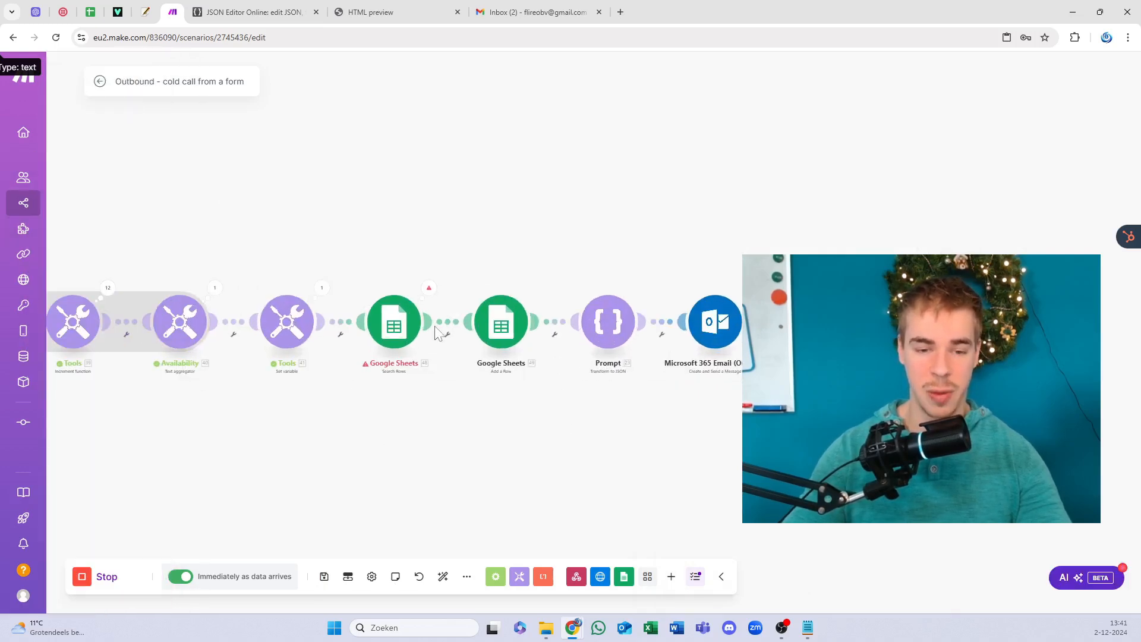
{"action": "left_click", "coordinate": [377, 313]}
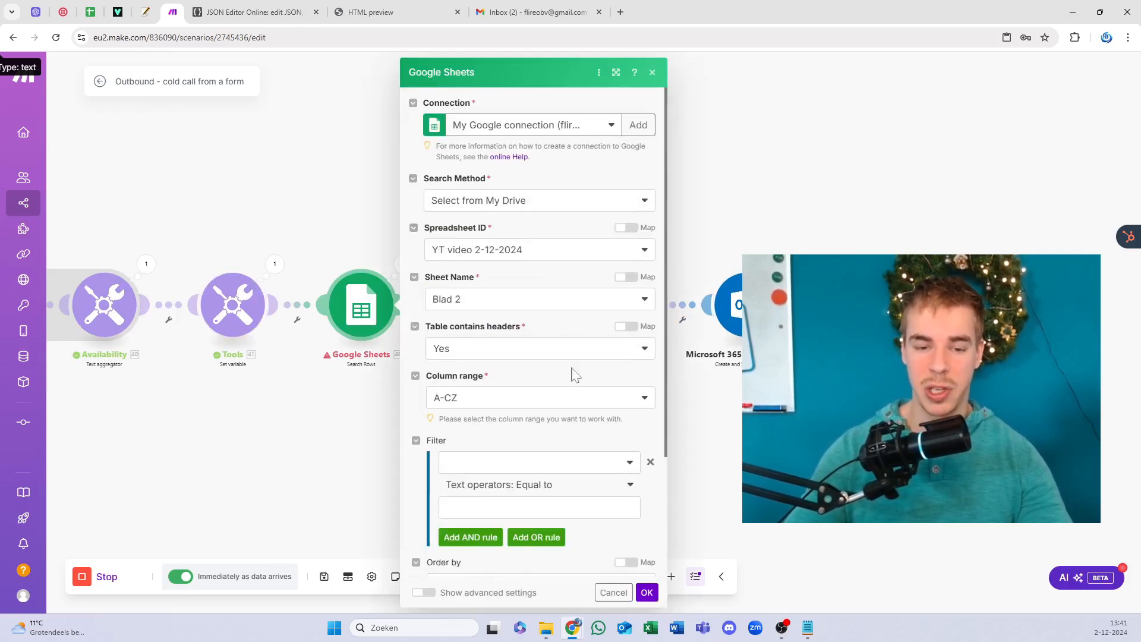
{"action": "left_click", "coordinate": [646, 592]}
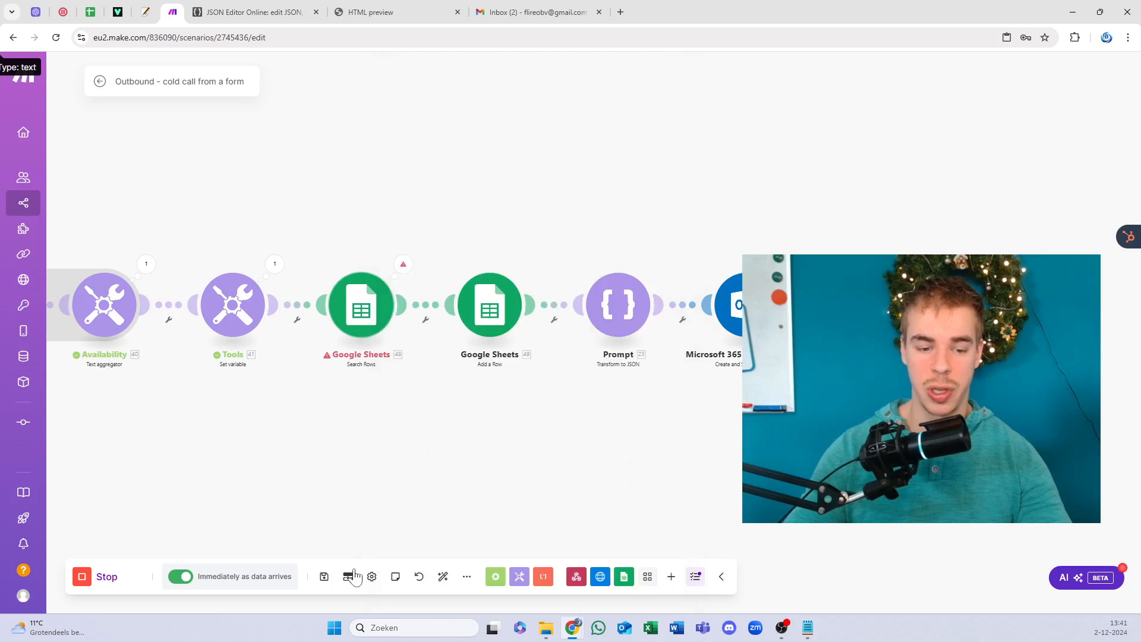
{"action": "left_click", "coordinate": [323, 577]}
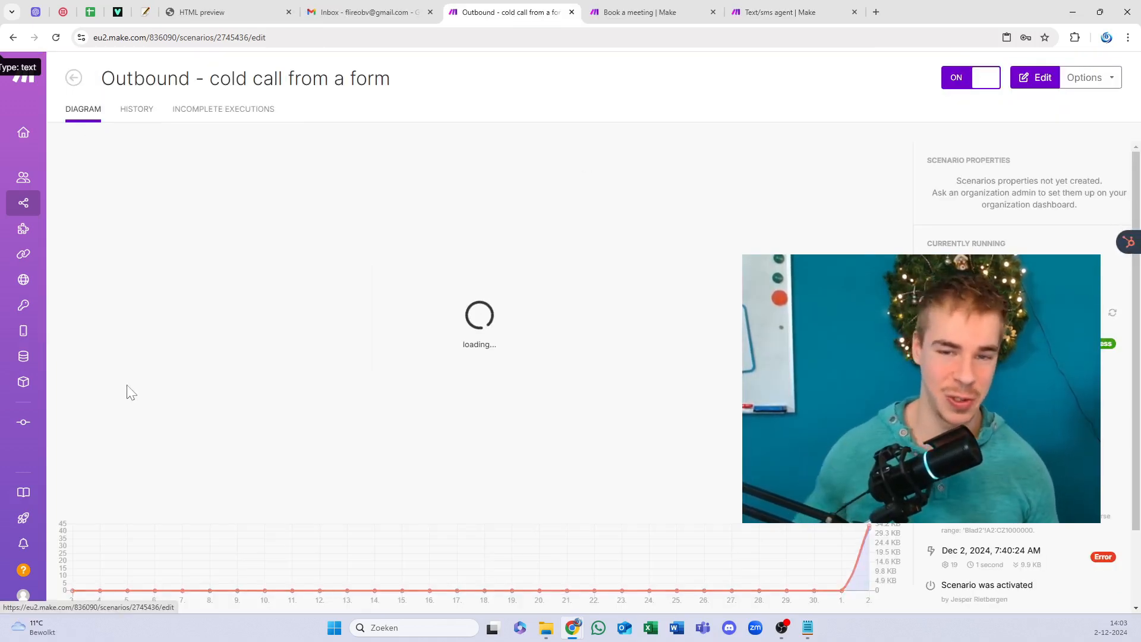
Step: Go to the Text/sms agent editor and copy its SMS agent webhook address
{"action": "left_click", "coordinate": [647, 12]}
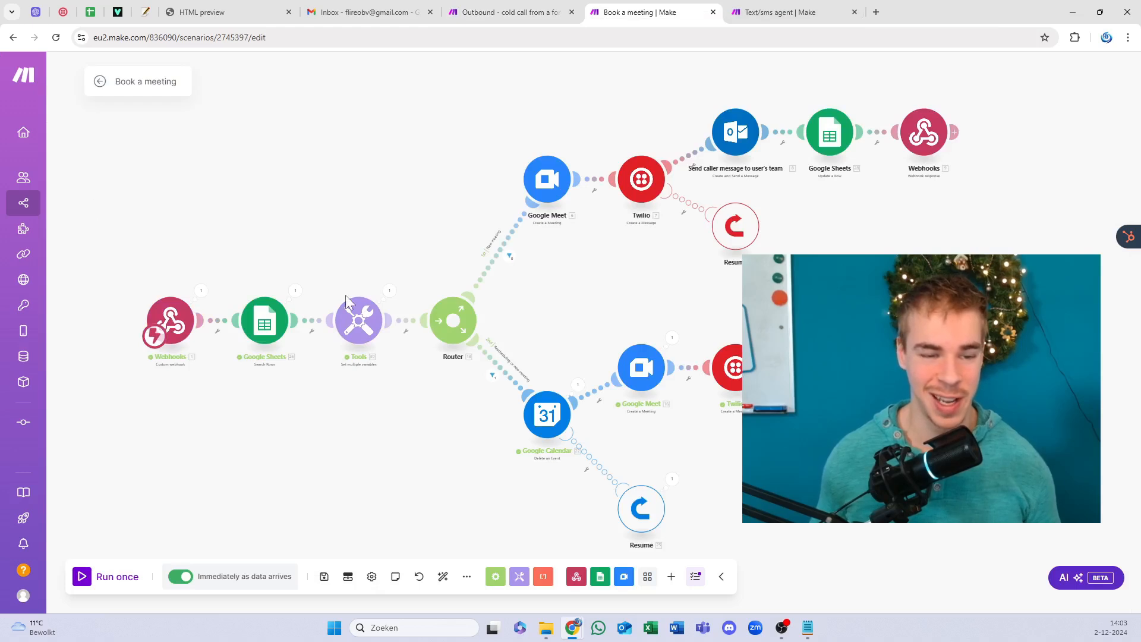
{"action": "left_click", "coordinate": [508, 12]}
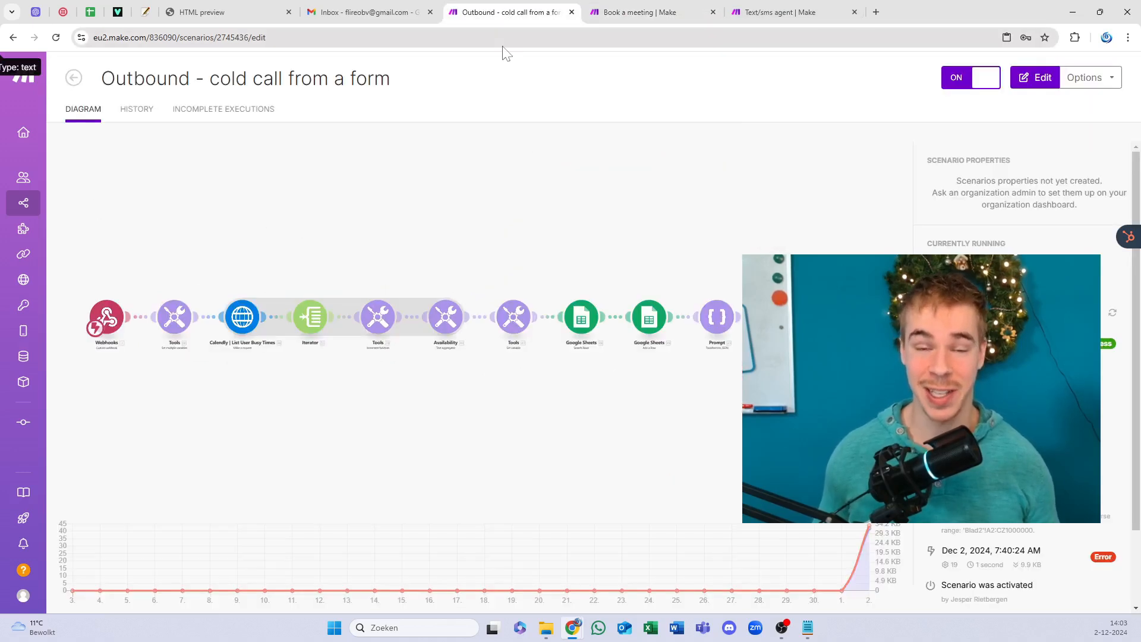
{"action": "left_click", "coordinate": [784, 12]}
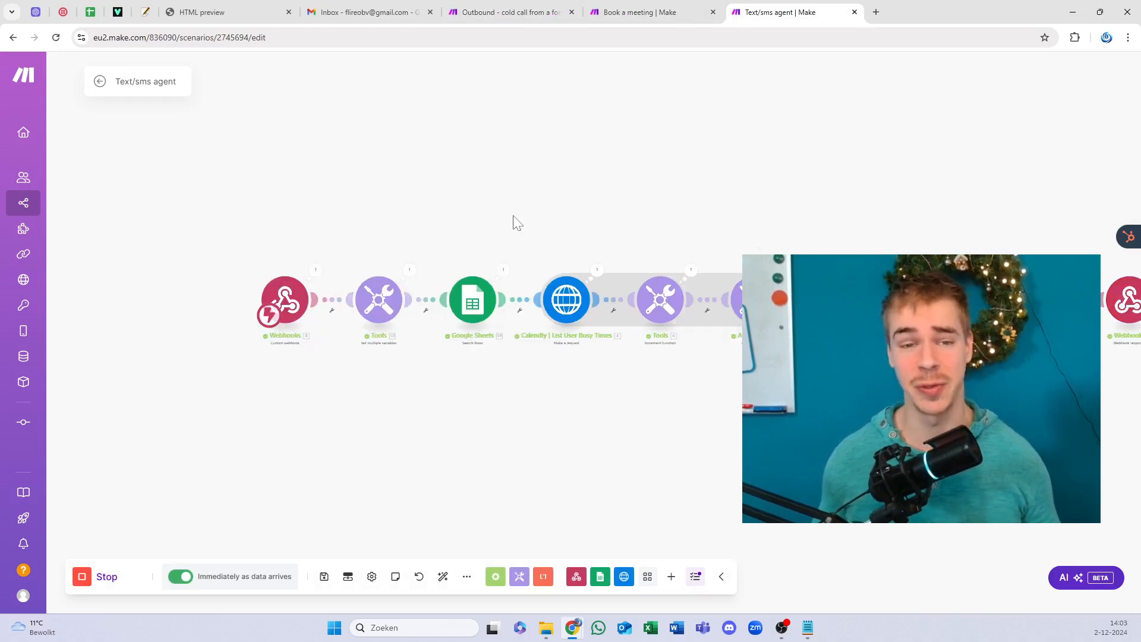
{"action": "left_click", "coordinate": [282, 301]}
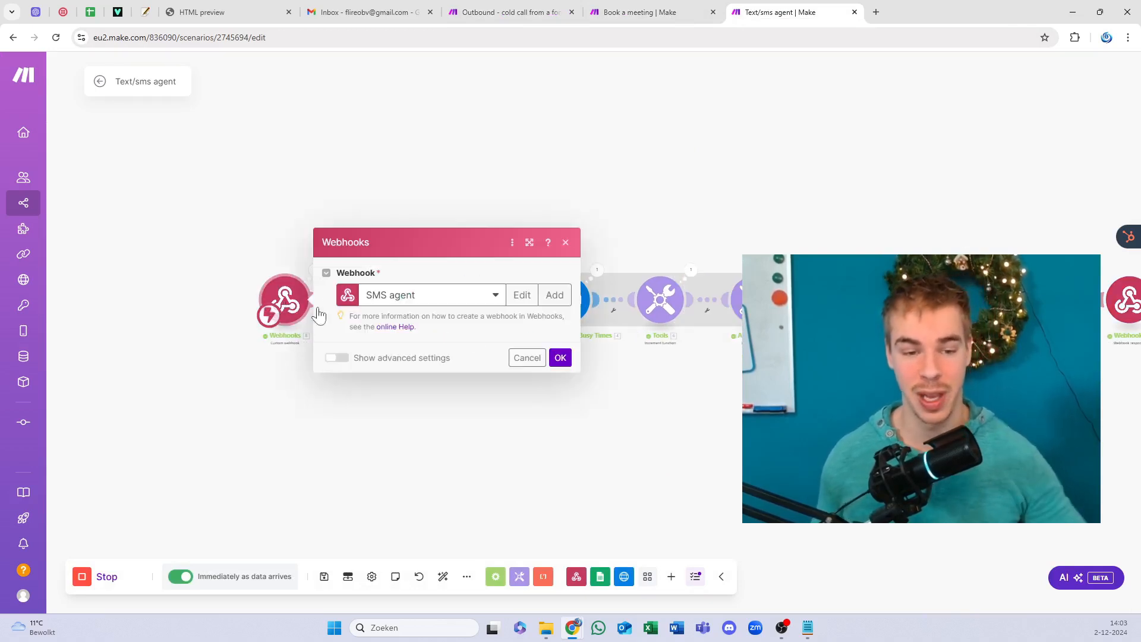
{"action": "left_click", "coordinate": [505, 324]}
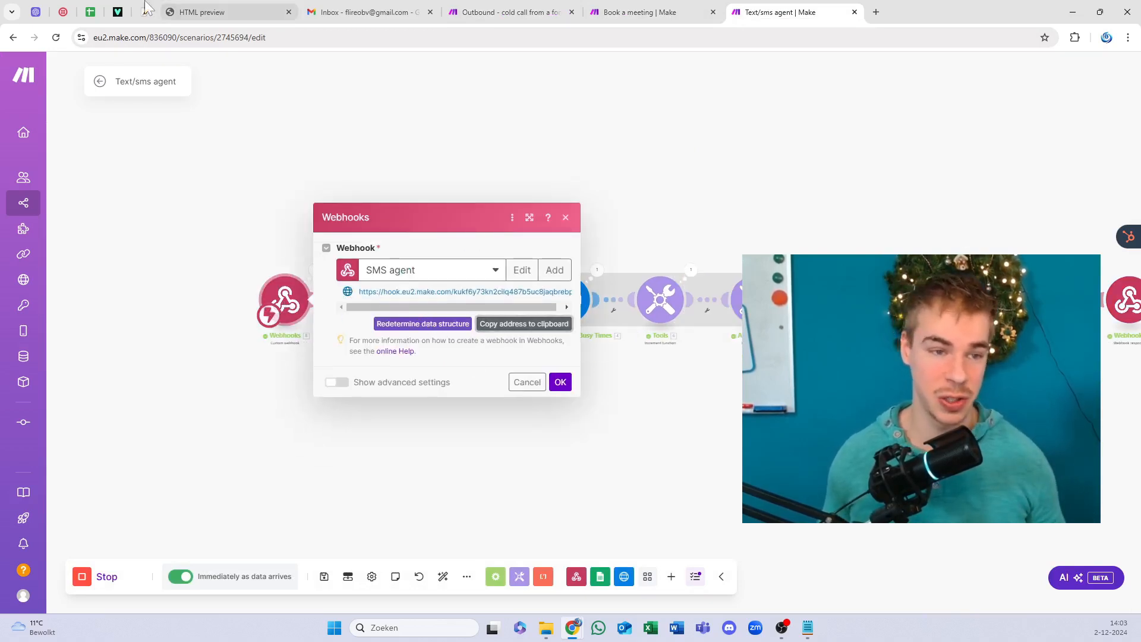
{"action": "left_click", "coordinate": [63, 11]}
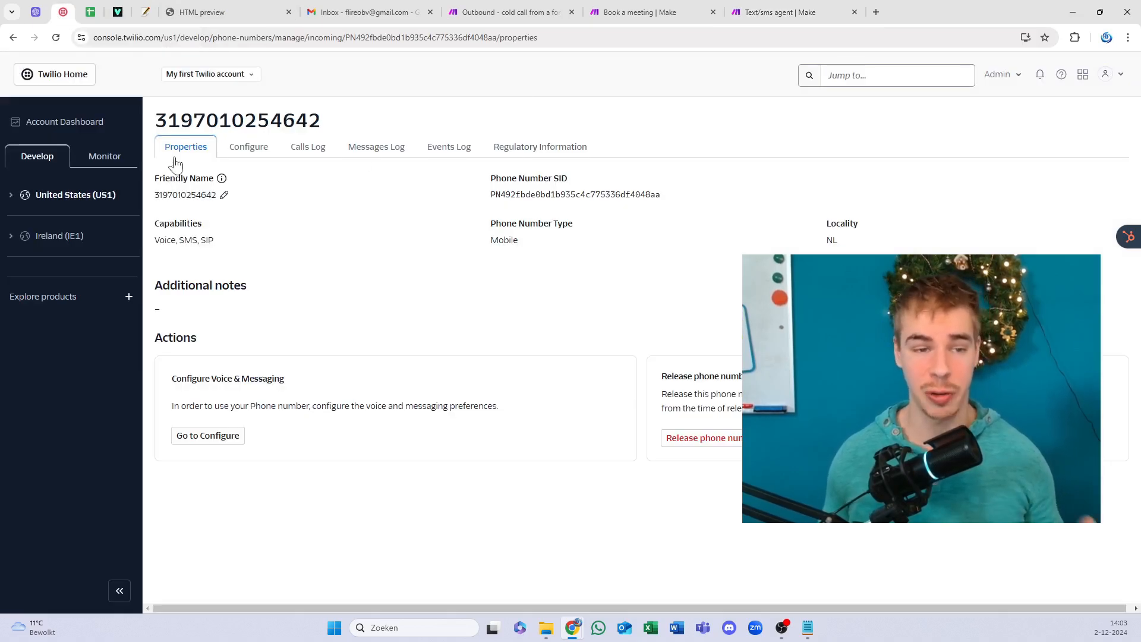
{"action": "left_click", "coordinate": [80, 200]}
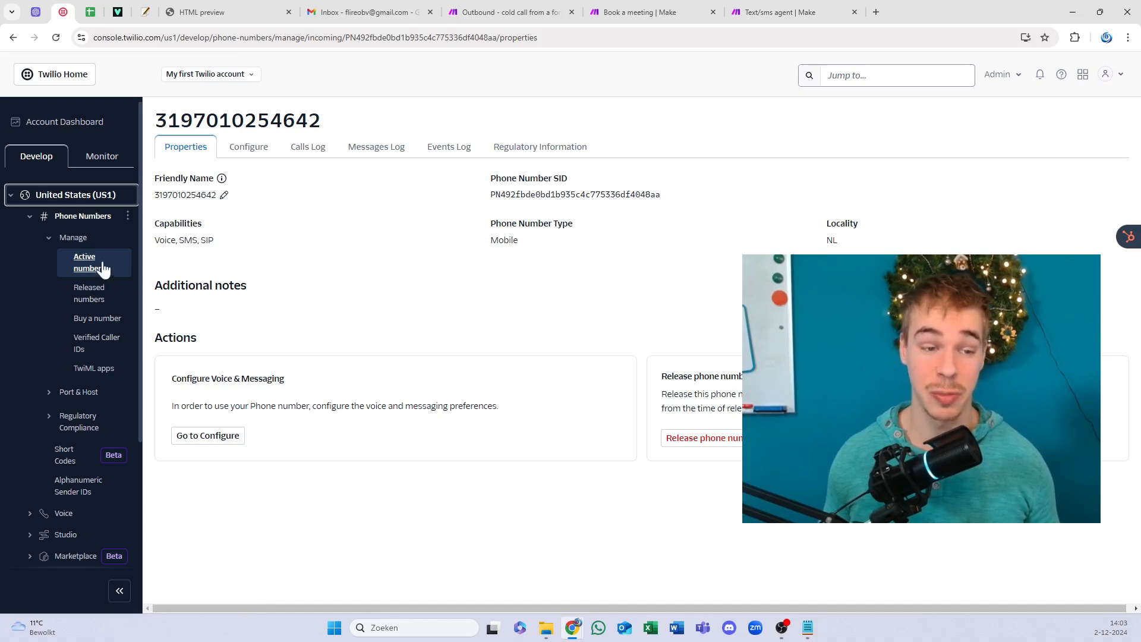
{"action": "left_click", "coordinate": [249, 150]}
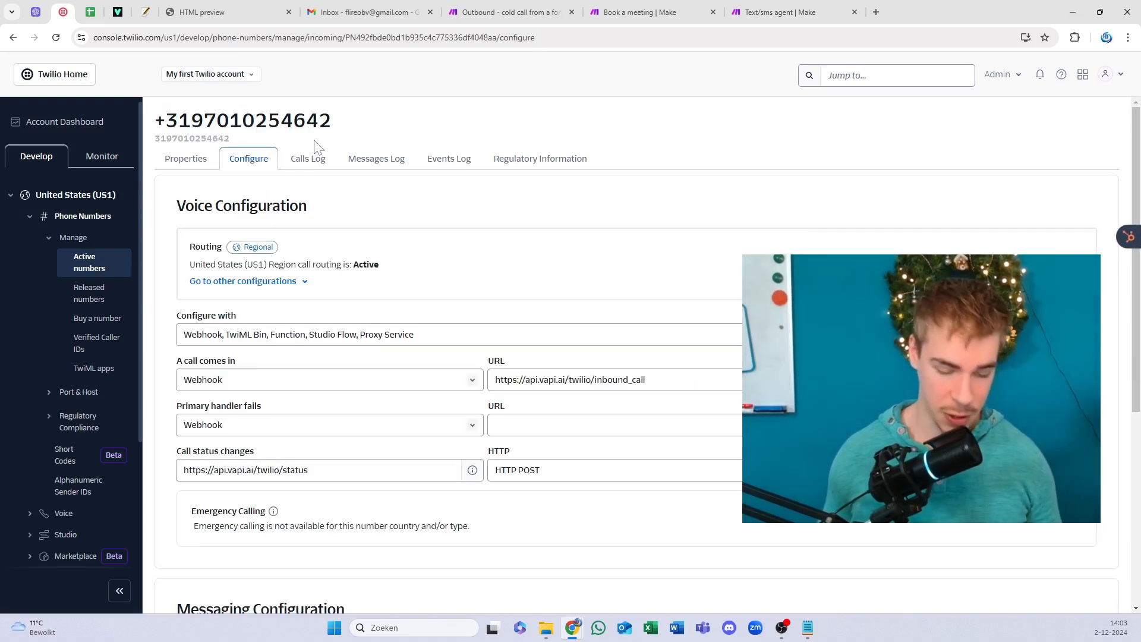
{"action": "left_click", "coordinate": [508, 10]}
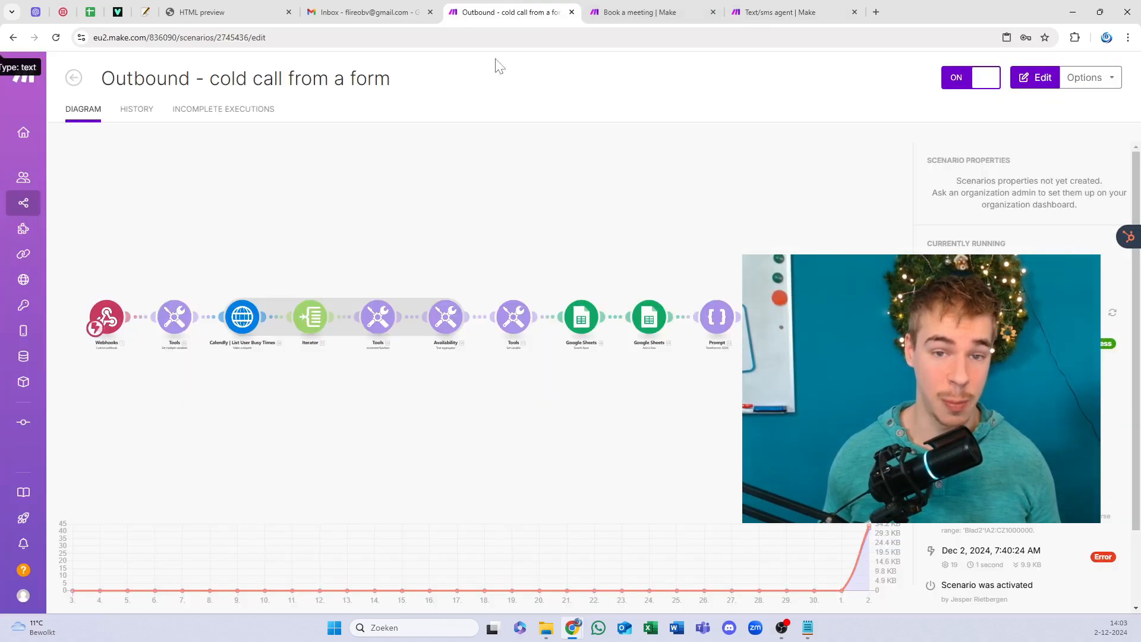
{"action": "left_click", "coordinate": [806, 6]}
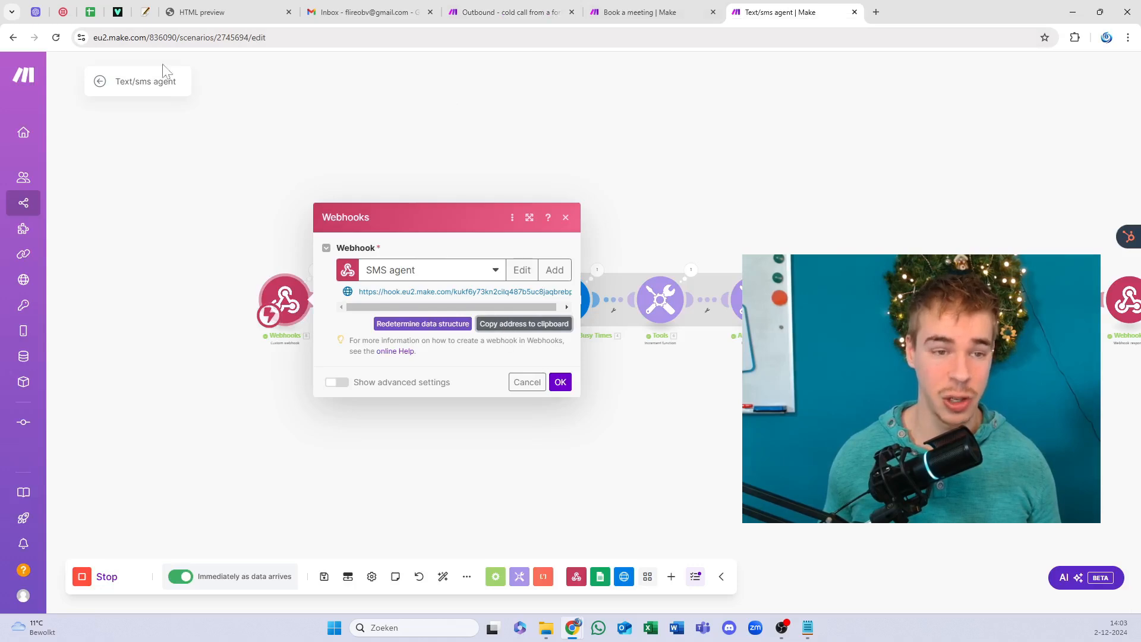
{"action": "left_click", "coordinate": [63, 12]}
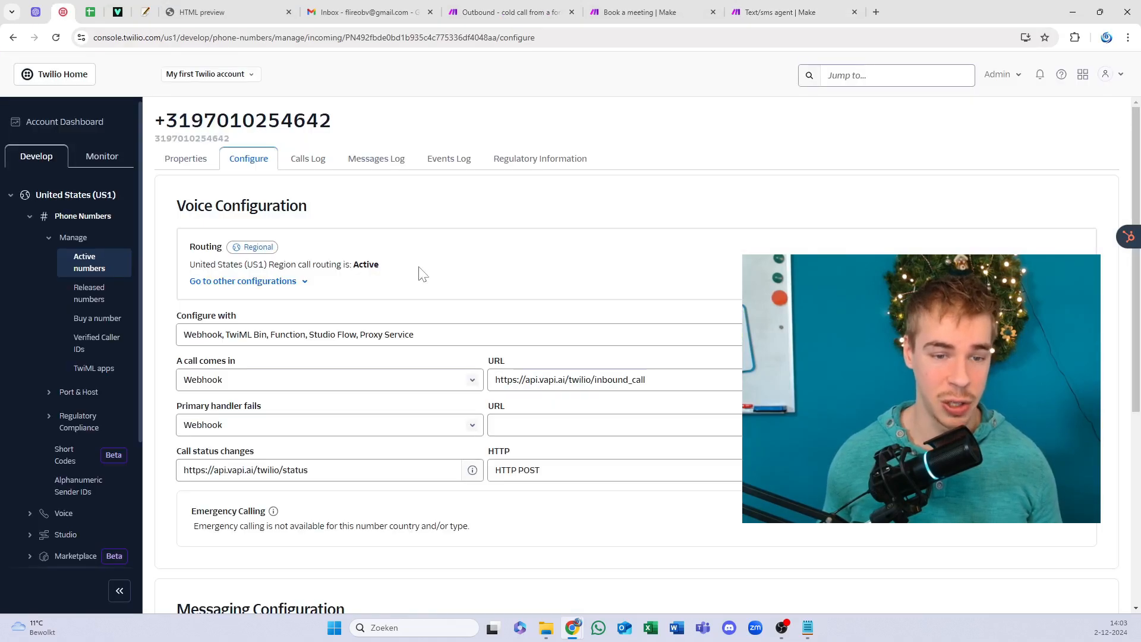
{"action": "scroll", "coordinate": [399, 291], "scroll_direction": "down", "scroll_amount": 5}
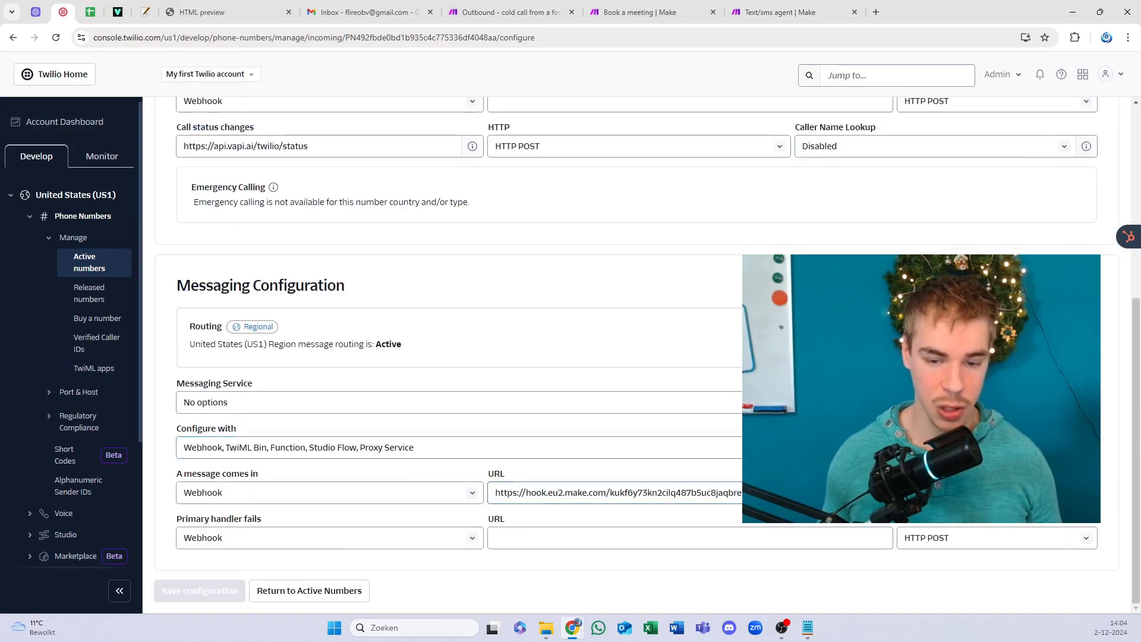
{"action": "triple_click", "coordinate": [755, 493]}
{"action": "key", "text": "ctrl+v"}
{"action": "left_click", "coordinate": [654, 330]}
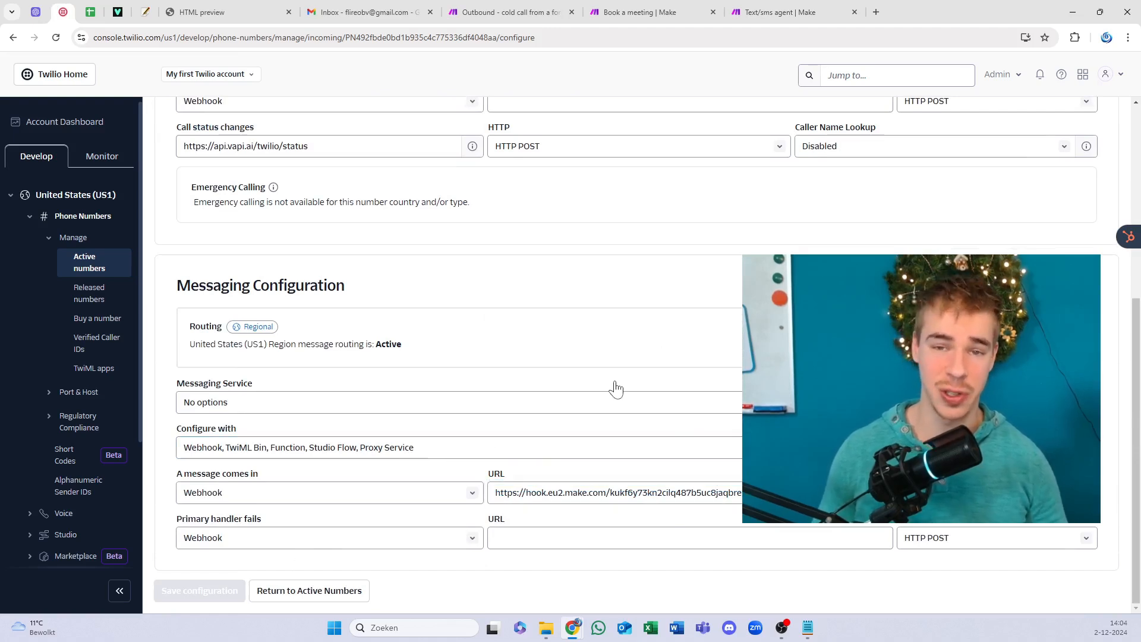
{"action": "left_click", "coordinate": [782, 8]}
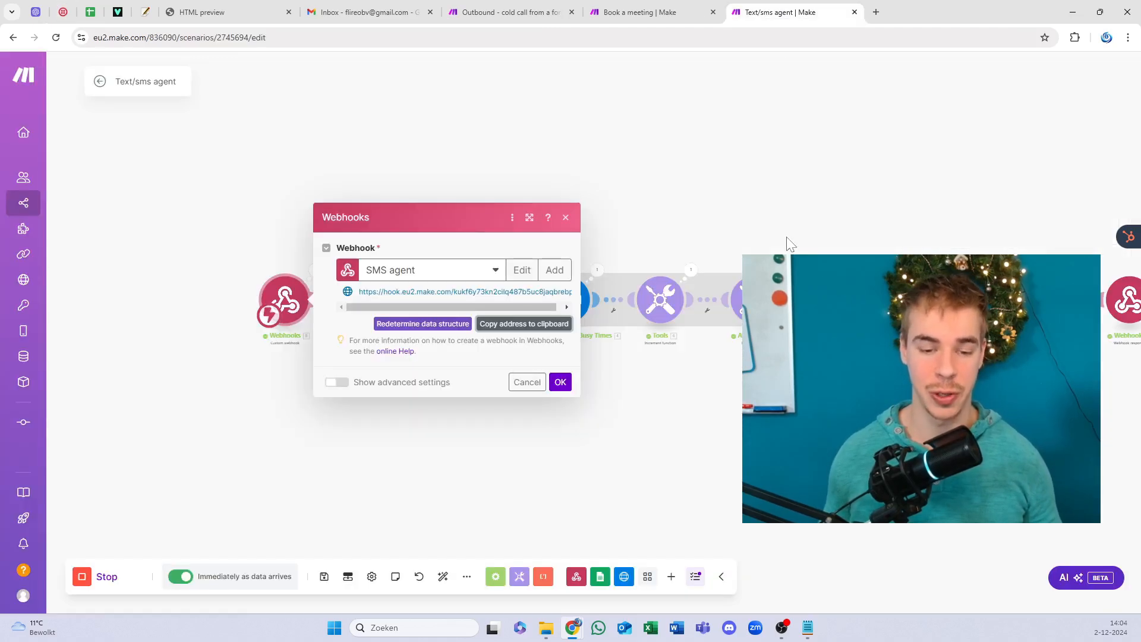
Step: Confirm the webhook settings, save the Text/sms agent scenario, and go back to the demo form page
{"action": "left_click", "coordinate": [558, 382]}
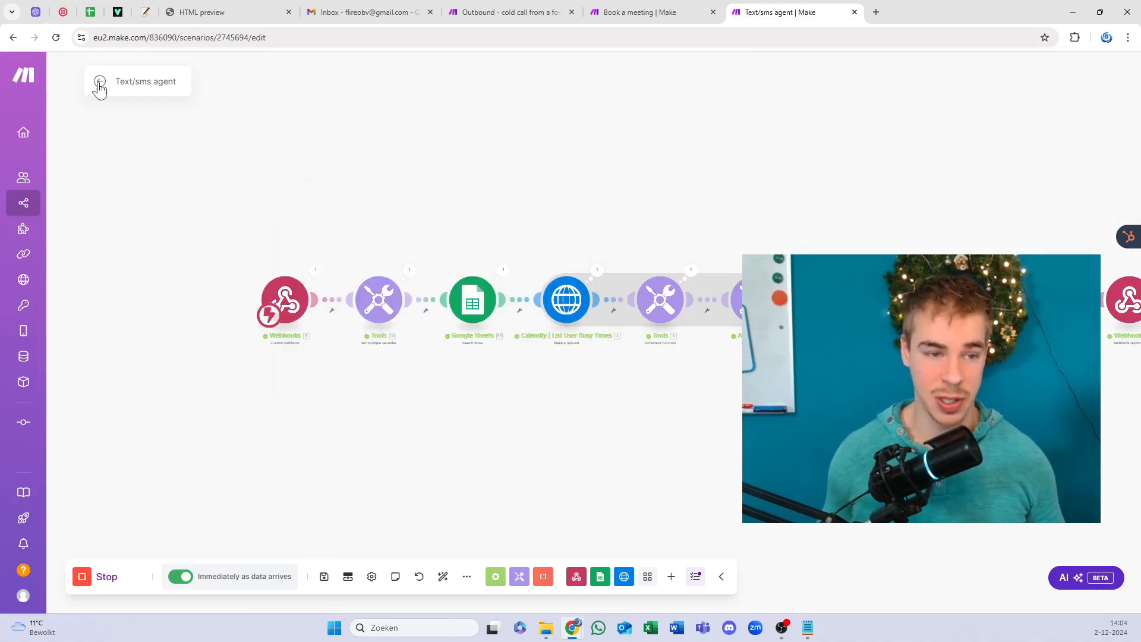
{"action": "key", "text": "ctrl+s"}
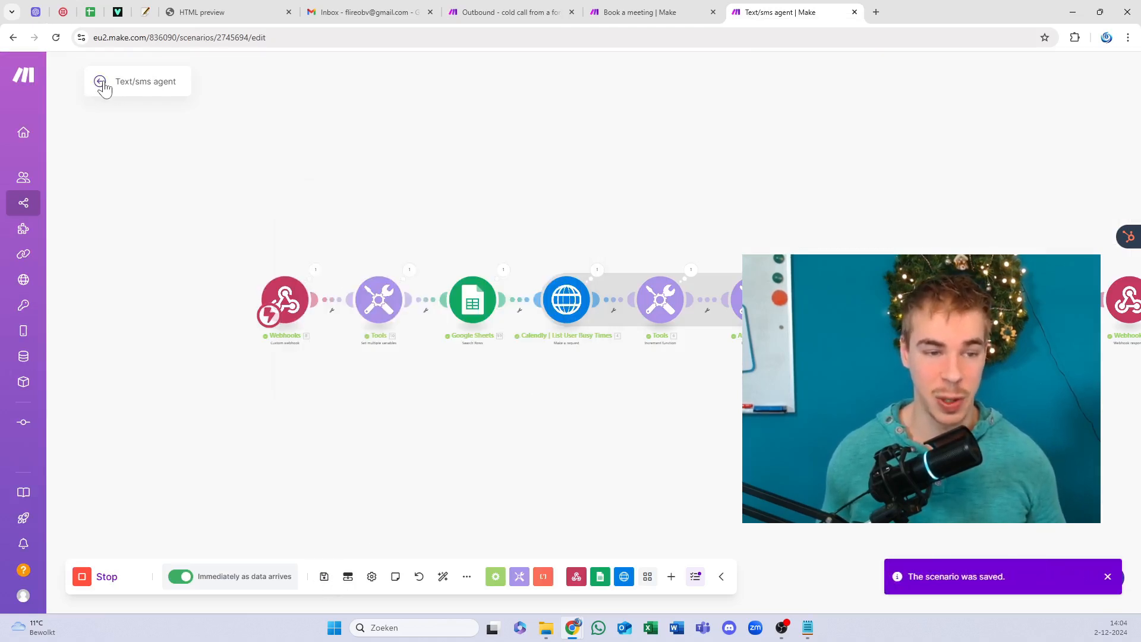
{"action": "left_click", "coordinate": [100, 82]}
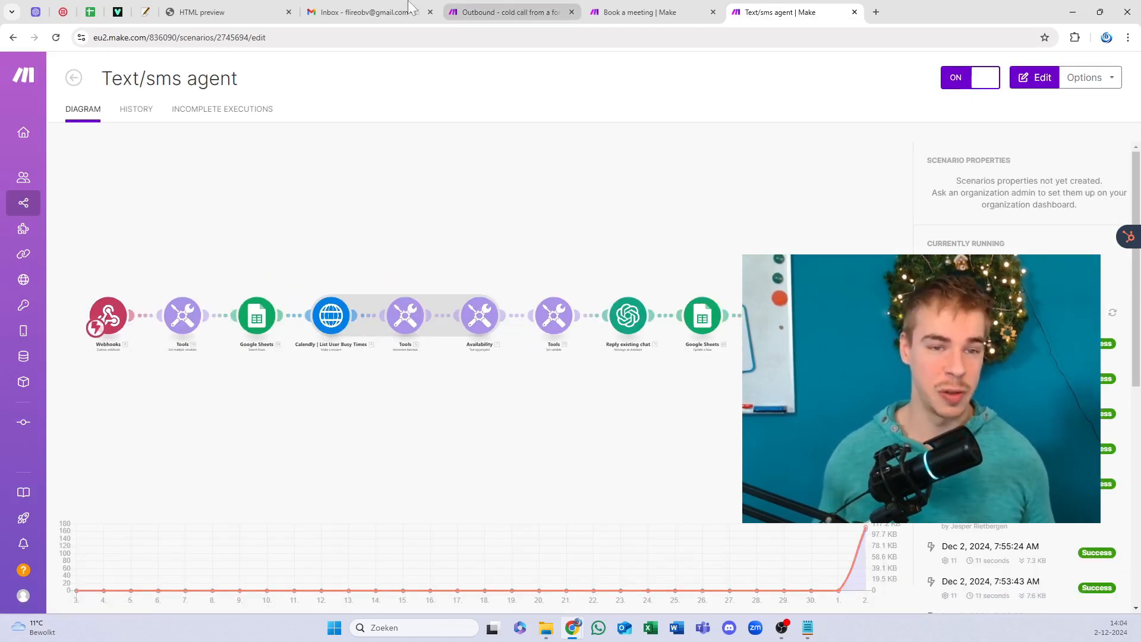
{"action": "left_click", "coordinate": [246, 8]}
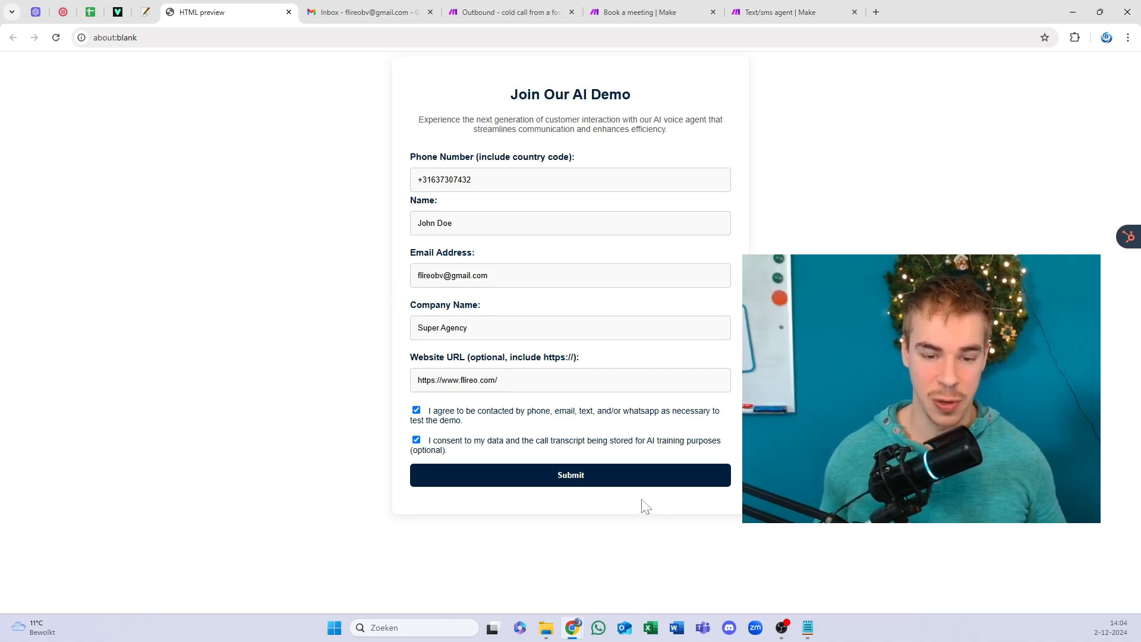
Step: Submit the filled-in Join Our AI Demo form
{"action": "left_click", "coordinate": [587, 482]}
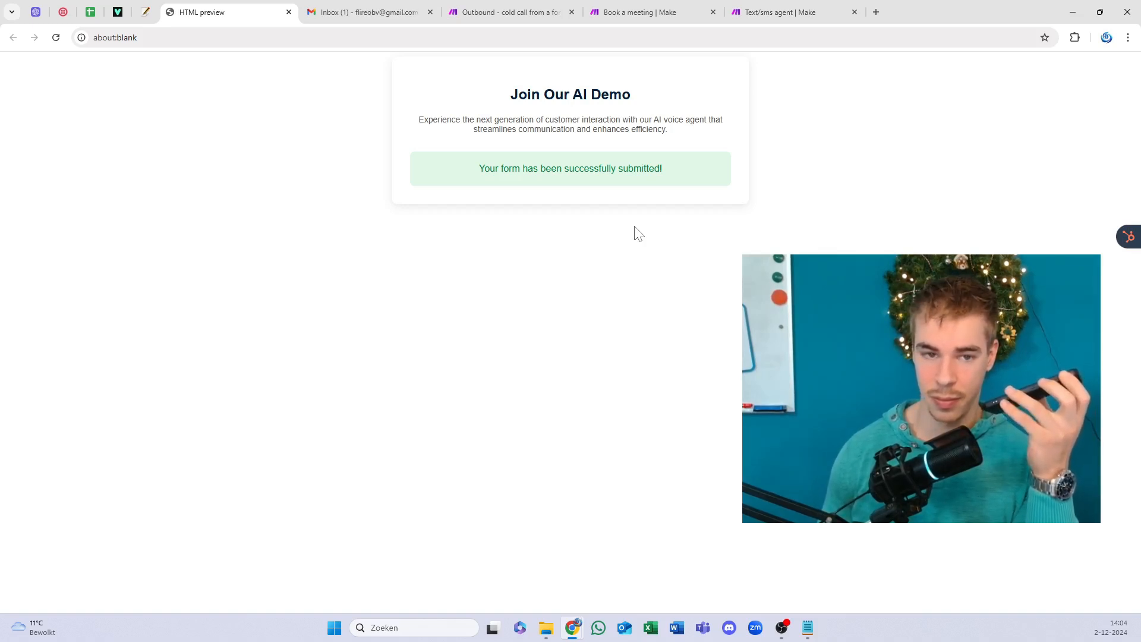
{"action": "left_click", "coordinate": [384, 12]}
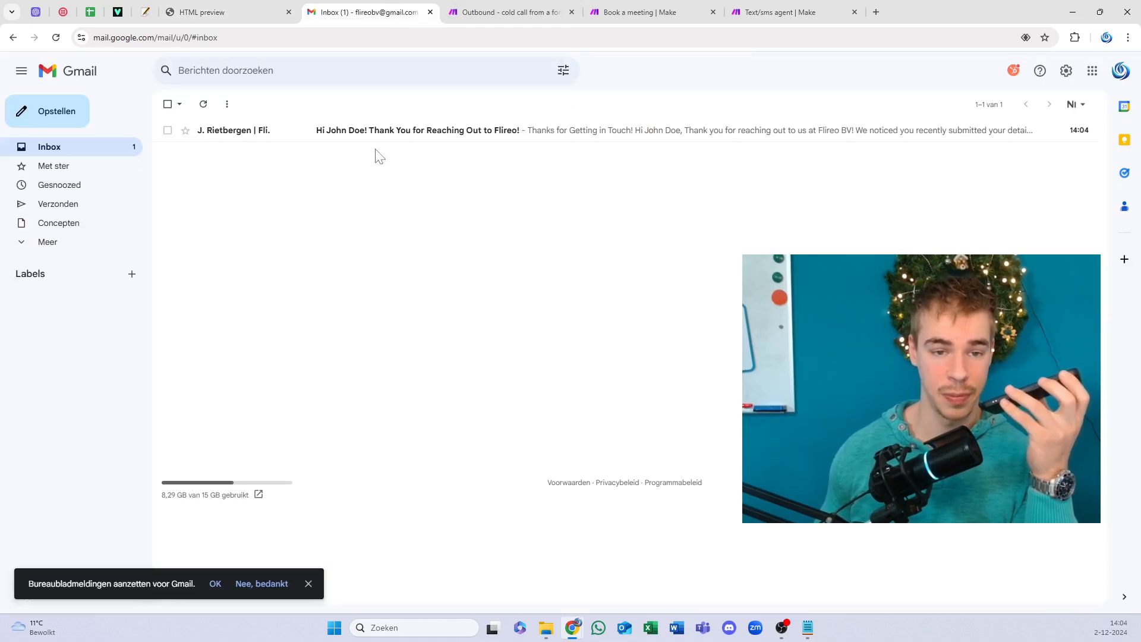
{"action": "left_click", "coordinate": [380, 131]}
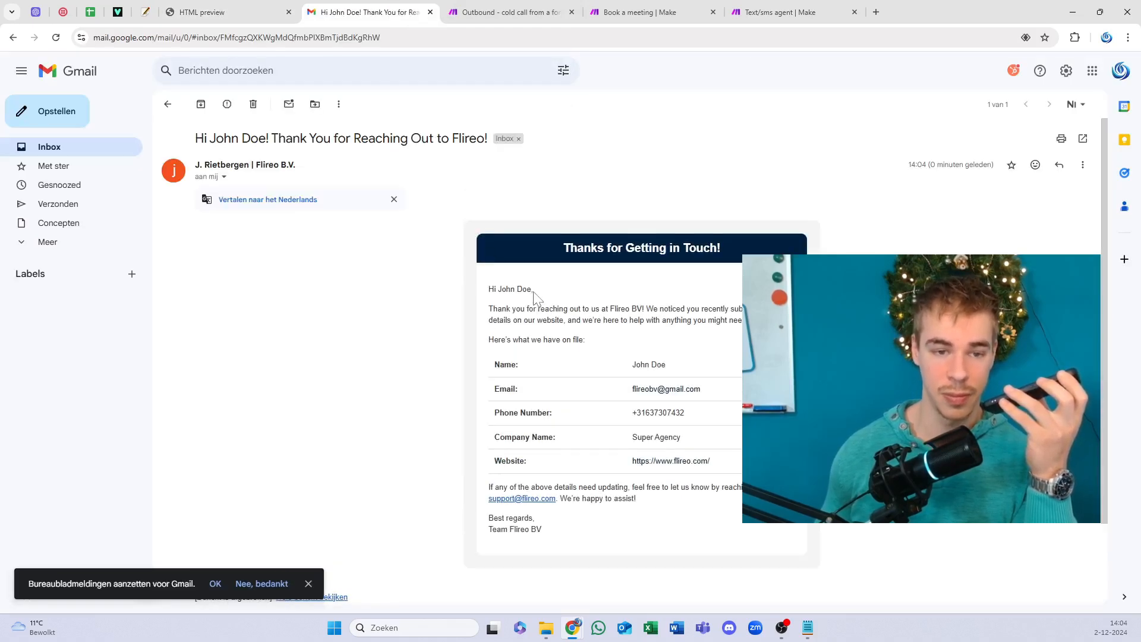
{"action": "scroll", "coordinate": [534, 293], "scroll_direction": "down", "scroll_amount": 2}
{"action": "scroll", "coordinate": [533, 292], "scroll_direction": "up", "scroll_amount": 2}
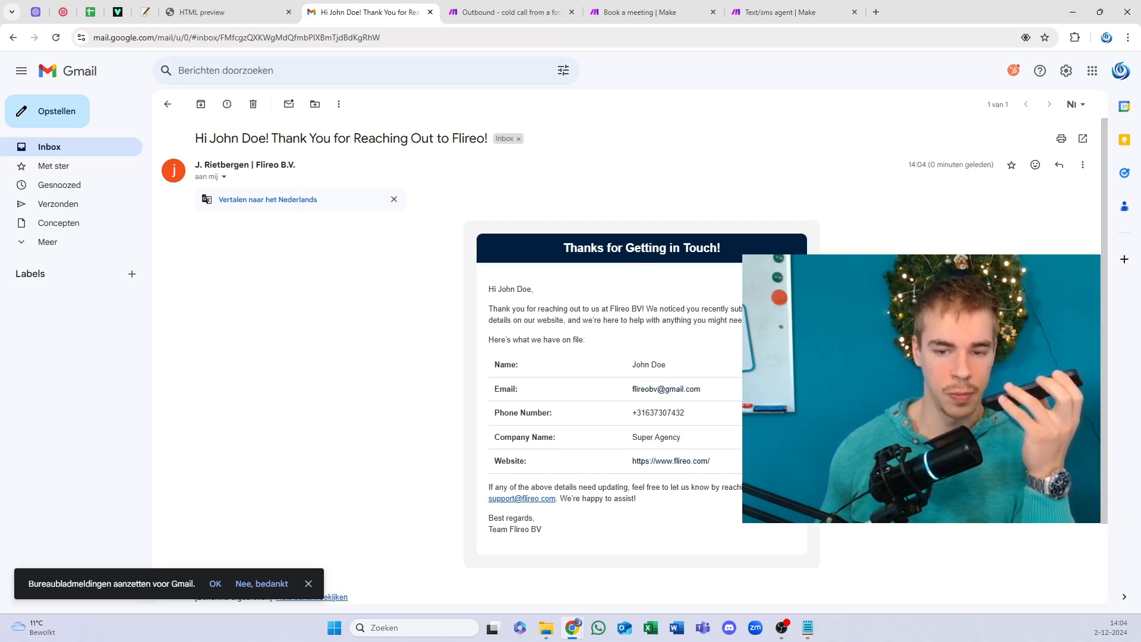
{"action": "left_click_drag", "start_coordinate": [649, 248], "coordinate": [649, 290]}
{"action": "left_click", "coordinate": [649, 291]}
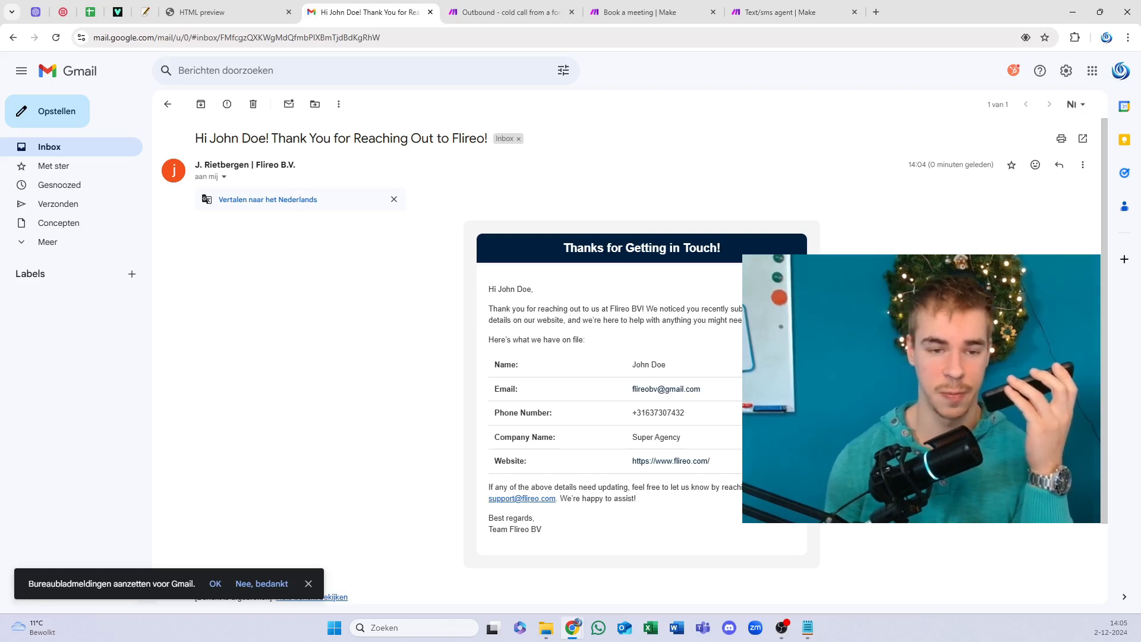
{"action": "left_click", "coordinate": [612, 12]}
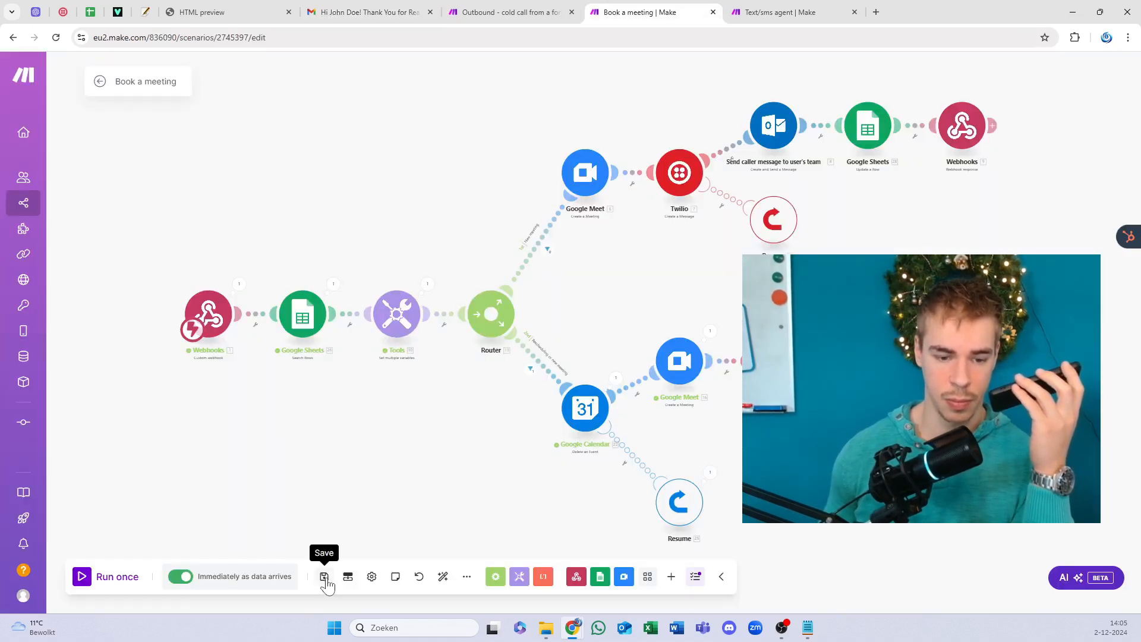
{"action": "left_click", "coordinate": [354, 9]}
{"action": "left_click", "coordinate": [171, 107]}
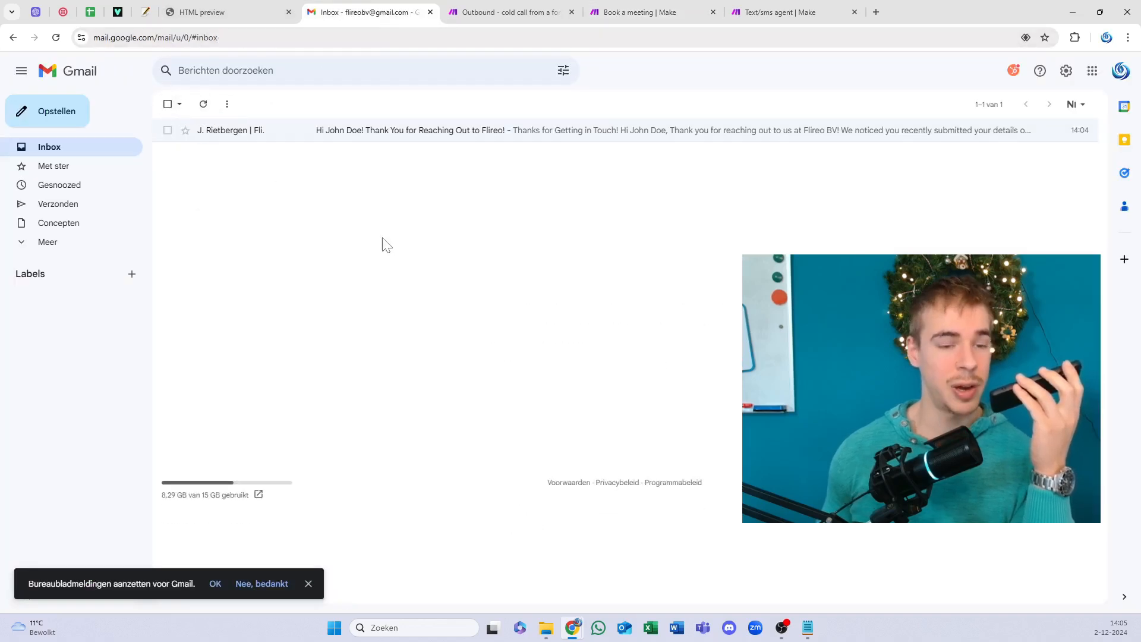
Step: Open the Flireo meeting confirmation email and read through its header and Your Email row
{"action": "left_click", "coordinate": [387, 132]}
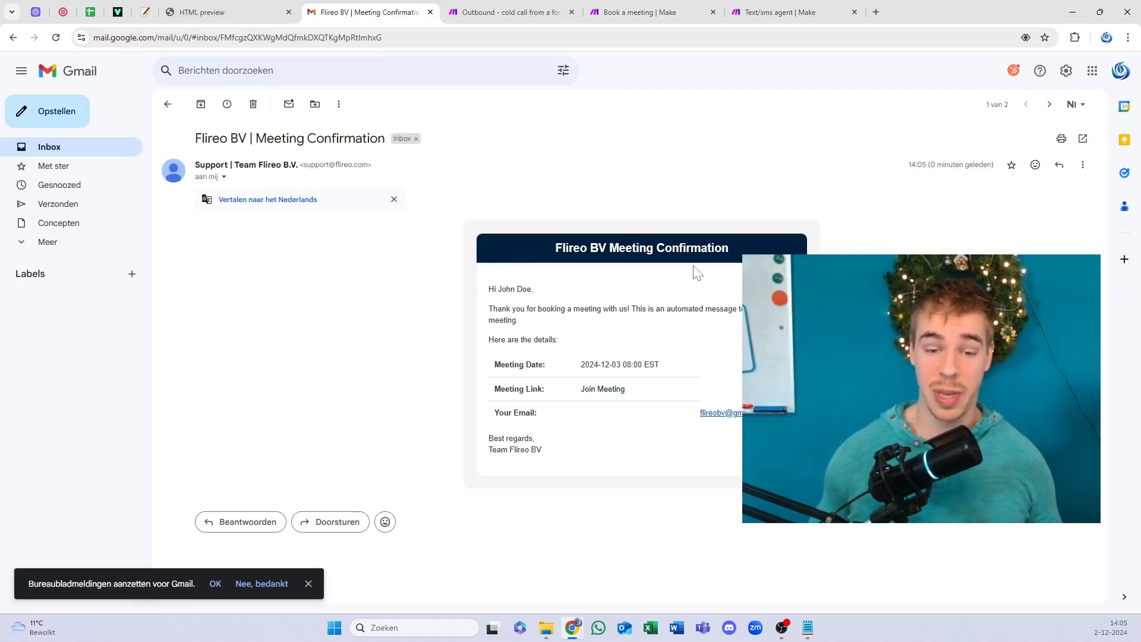
{"action": "left_click_drag", "start_coordinate": [538, 411], "coordinate": [543, 364]}
{"action": "left_click", "coordinate": [525, 413]}
{"action": "left_click", "coordinate": [529, 306]}
{"action": "double_click", "coordinate": [597, 248]}
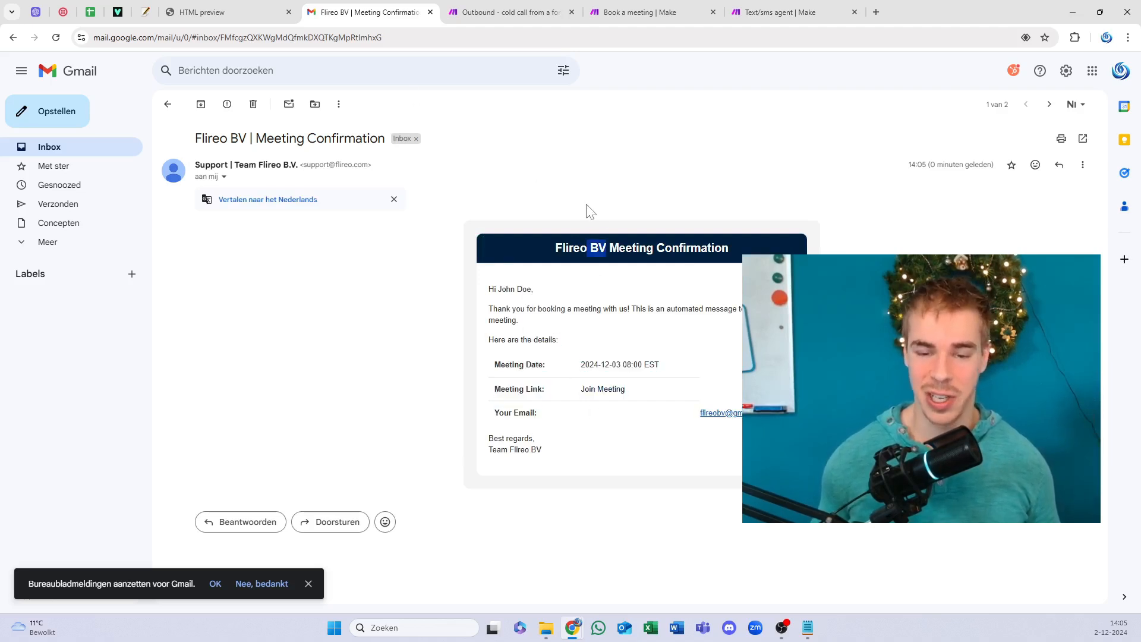
{"action": "left_click_drag", "start_coordinate": [650, 406], "coordinate": [648, 382]}
{"action": "left_click", "coordinate": [622, 303]}
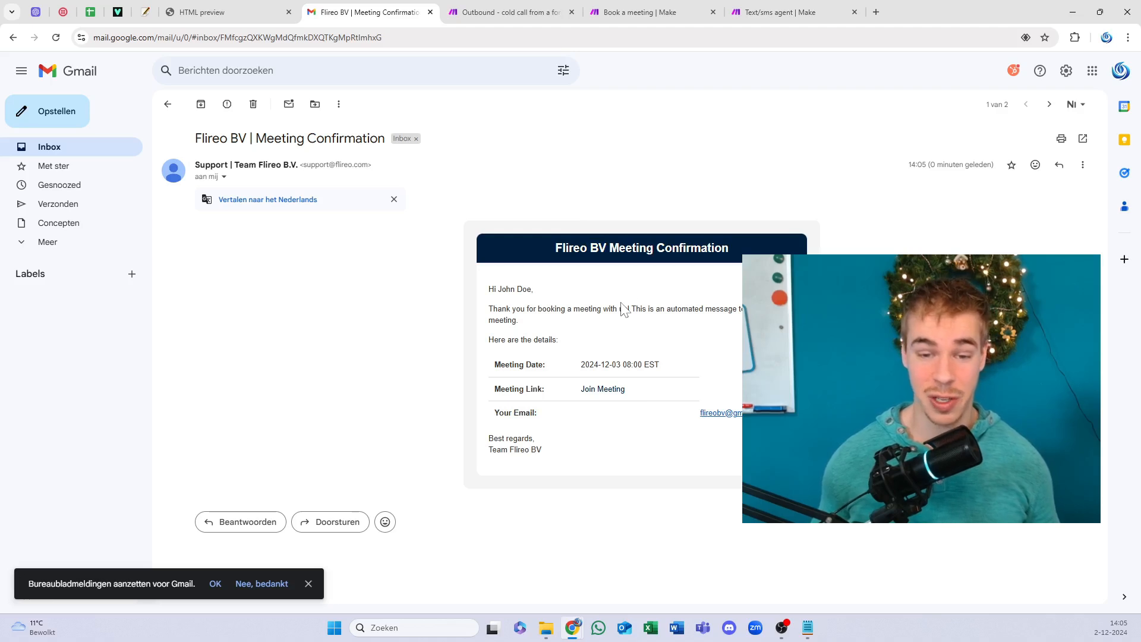
{"action": "left_click_drag", "start_coordinate": [599, 248], "coordinate": [562, 248]}
{"action": "left_click", "coordinate": [562, 247]}
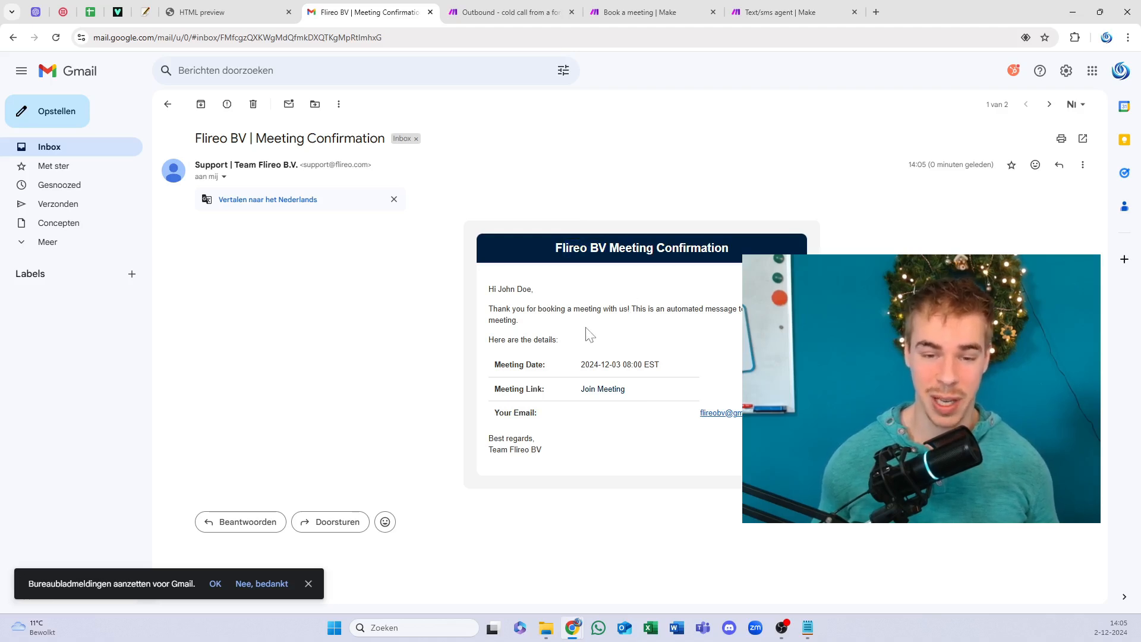
Step: Review the thank-you line, 08:00 meeting time, date and link, then go to the Text/sms agent scenario
{"action": "left_click_drag", "start_coordinate": [636, 309], "coordinate": [530, 307]}
{"action": "left_click", "coordinate": [513, 290]}
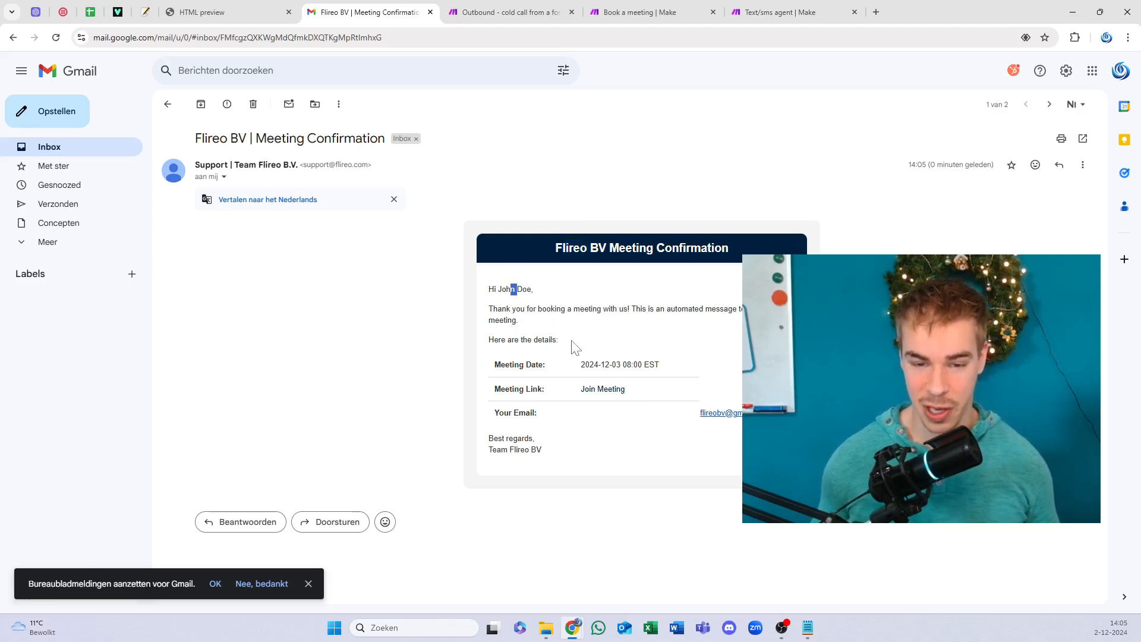
{"action": "left_click_drag", "start_coordinate": [637, 364], "coordinate": [650, 416]}
{"action": "left_click", "coordinate": [629, 387]}
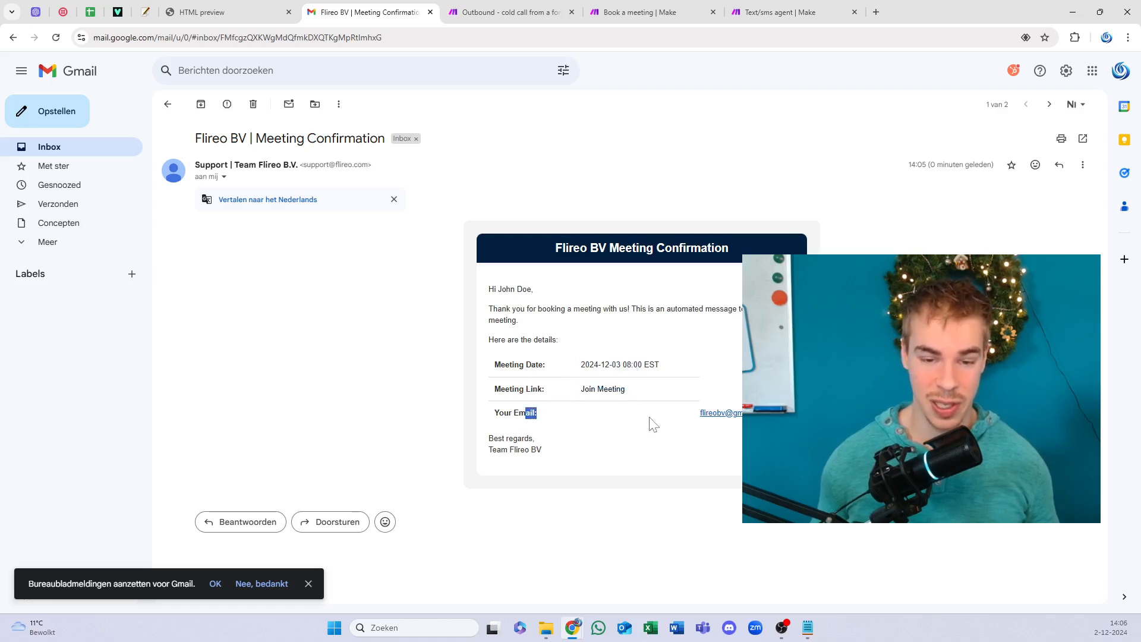
{"action": "left_click", "coordinate": [691, 350]}
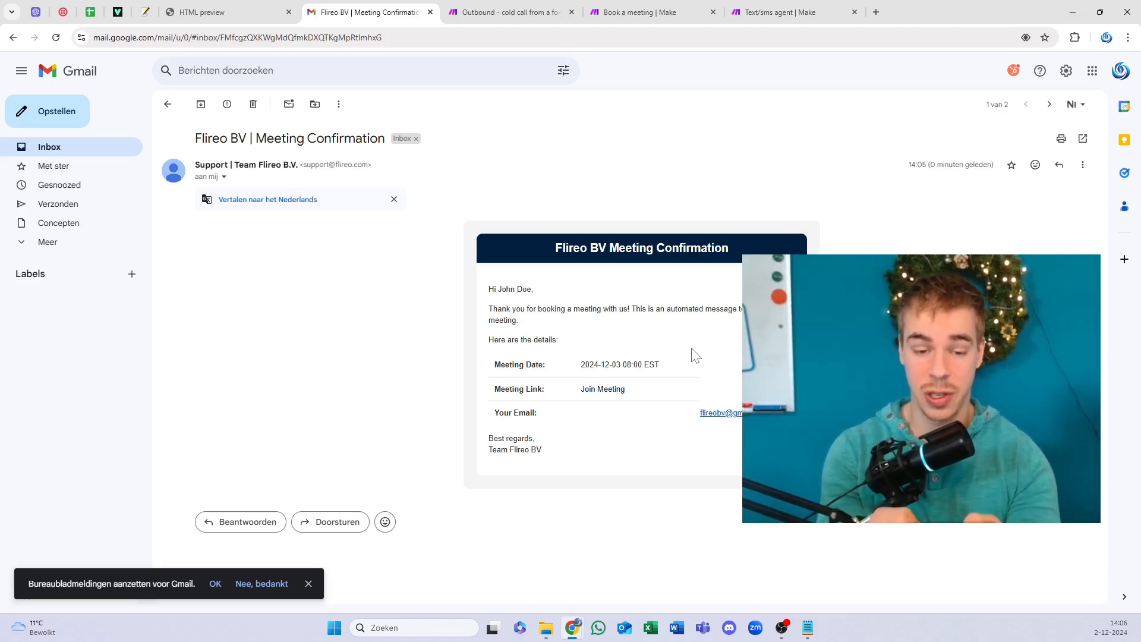
{"action": "left_click", "coordinate": [803, 11]}
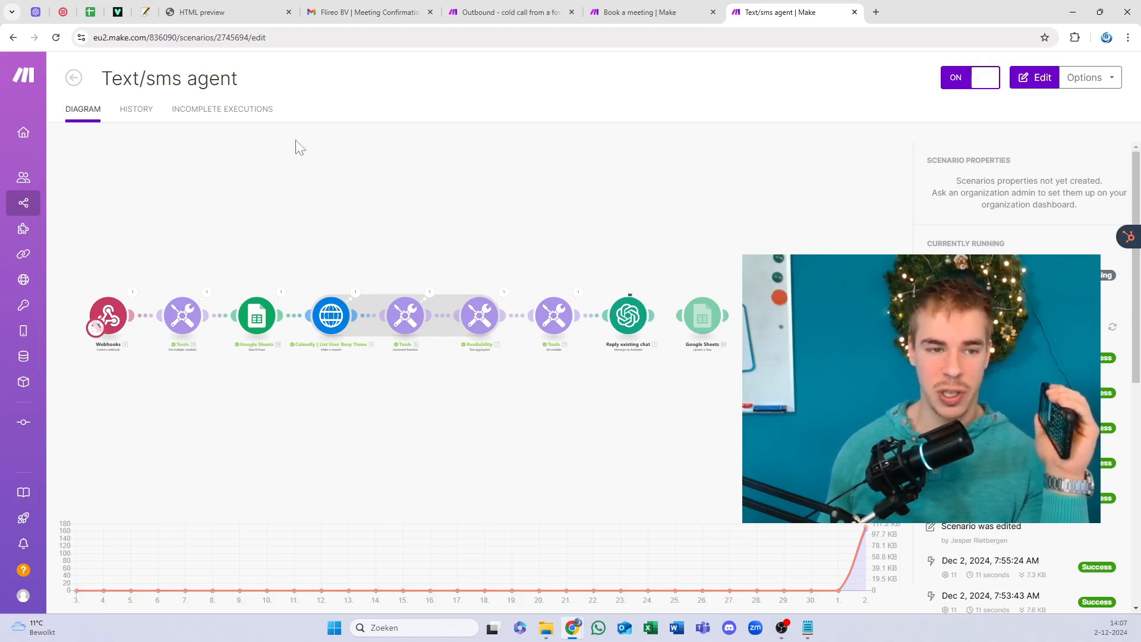
{"action": "key", "text": "ctrl+3"}
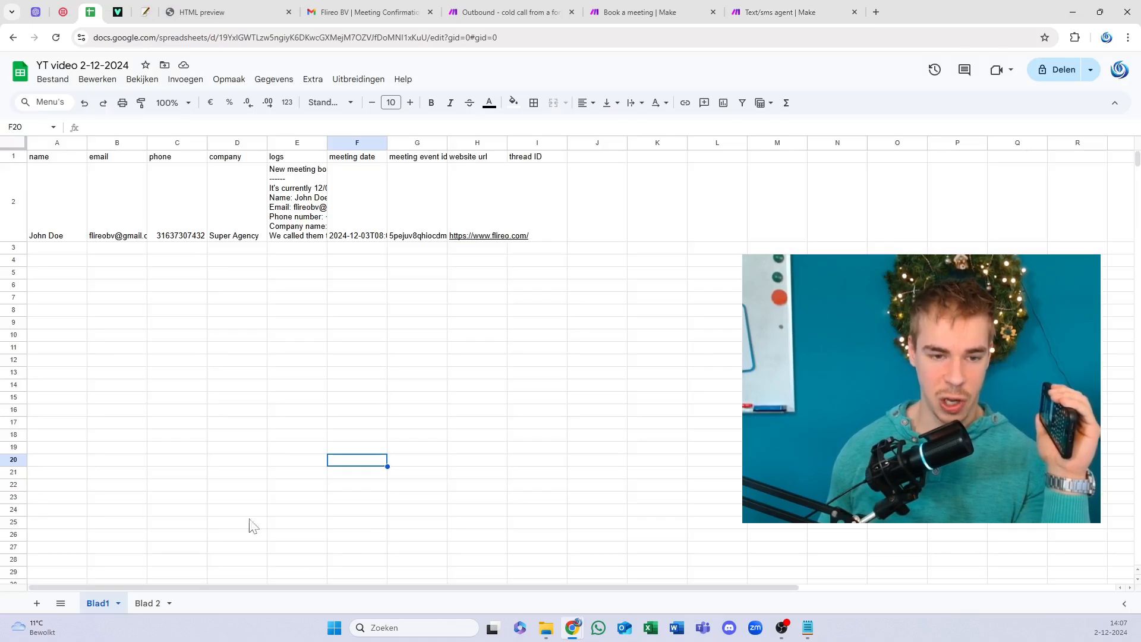
{"action": "left_click", "coordinate": [755, 9]}
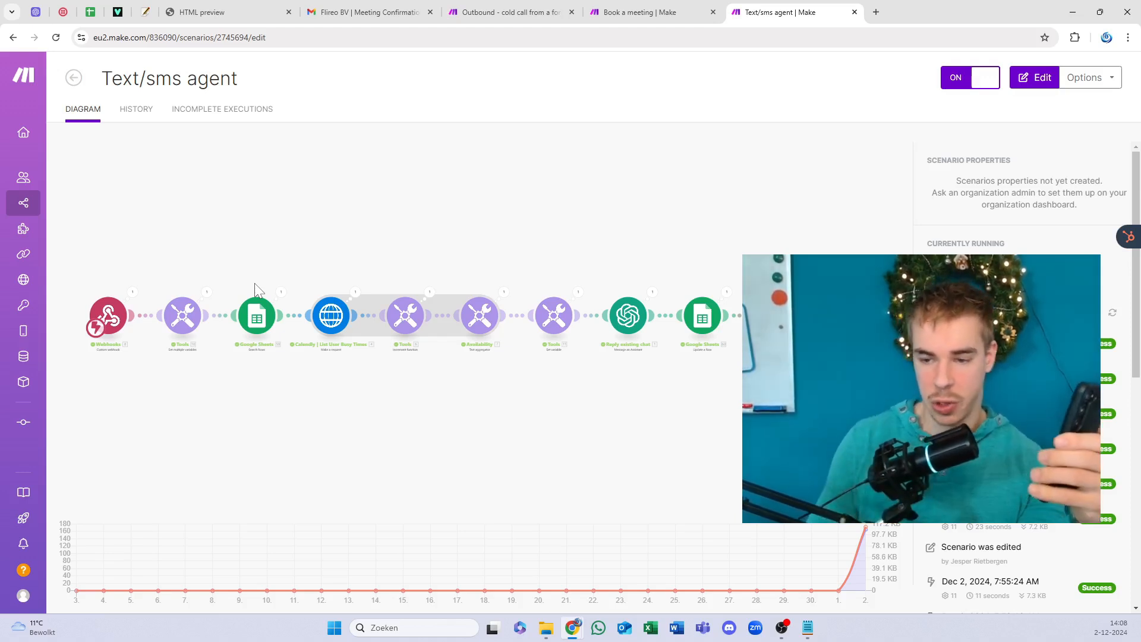
Step: Refresh the Currently Running list of recent scenario runs
{"action": "left_click", "coordinate": [1109, 311]}
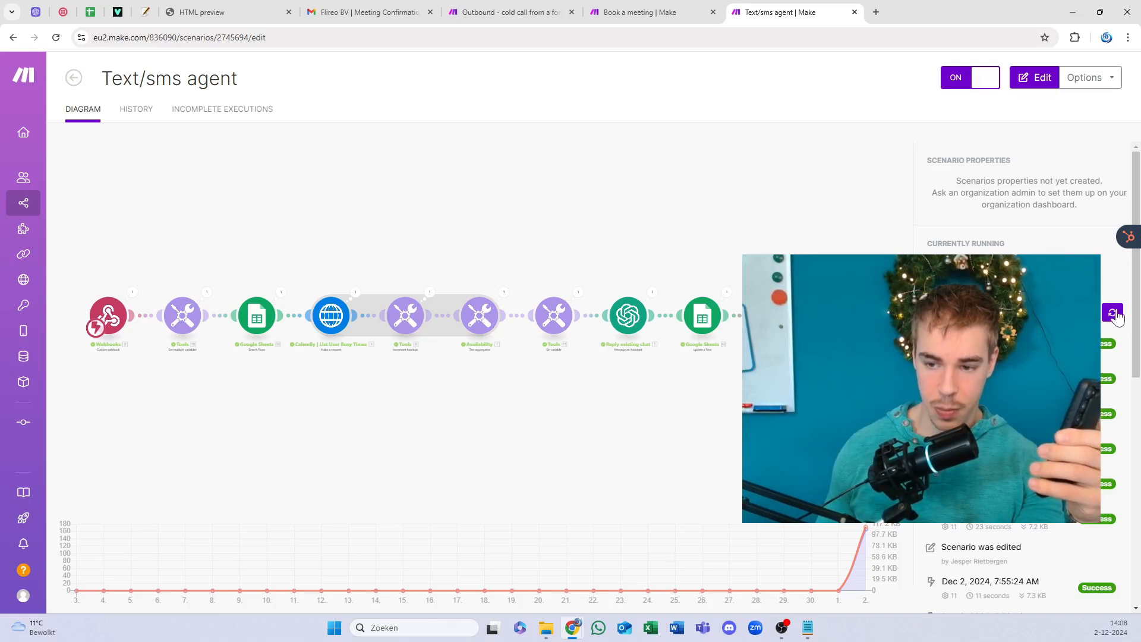
{"action": "mouse_move", "coordinate": [1002, 183]}
{"action": "left_mouse_down"}
{"action": "mouse_move", "coordinate": [1010, 205]}
{"action": "mouse_move", "coordinate": [1036, 205]}
{"action": "mouse_move", "coordinate": [1011, 183]}
{"action": "left_mouse_up"}
{"action": "left_click", "coordinate": [1011, 190]}
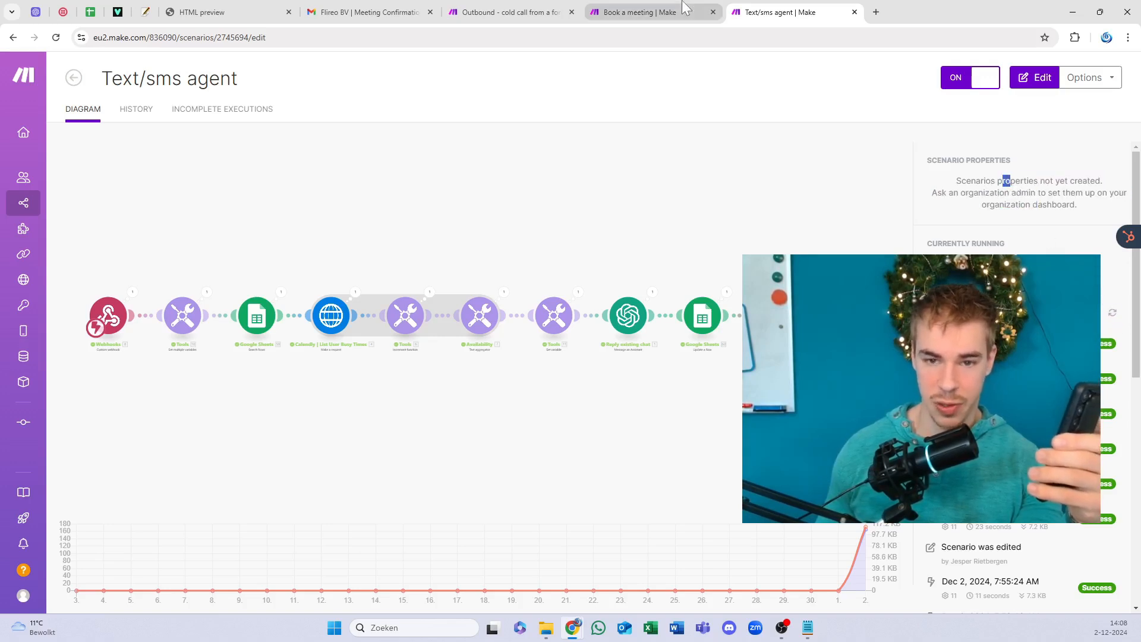
Step: Reload the Text/sms agent page and check the Book a meeting scenario's latest run
{"action": "left_click", "coordinate": [682, 3]}
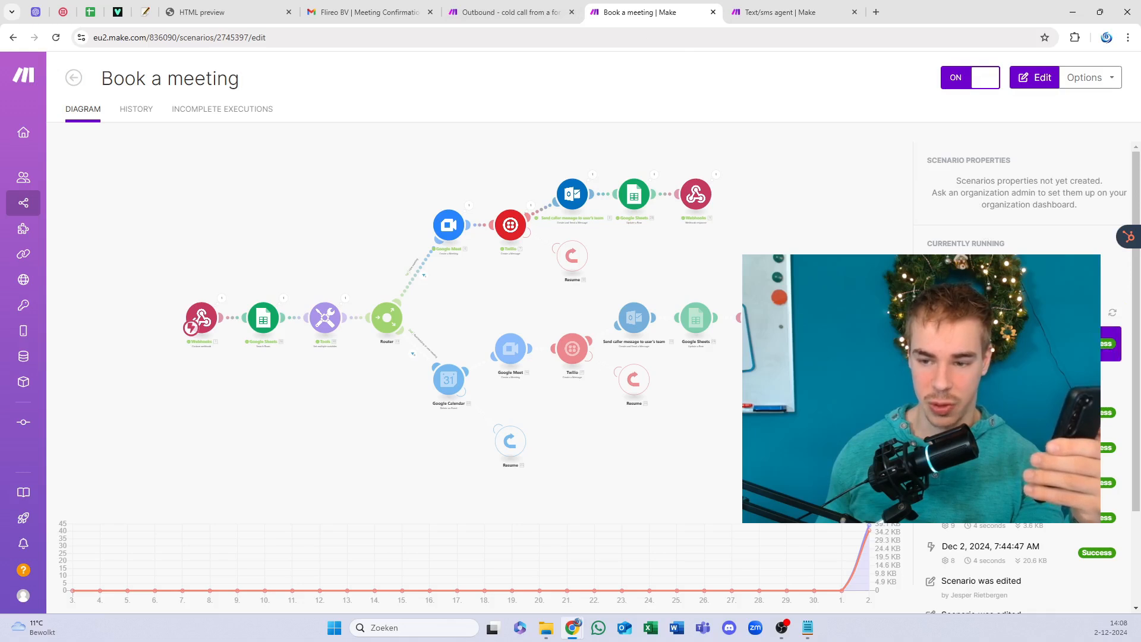
{"action": "left_click", "coordinate": [775, 12]}
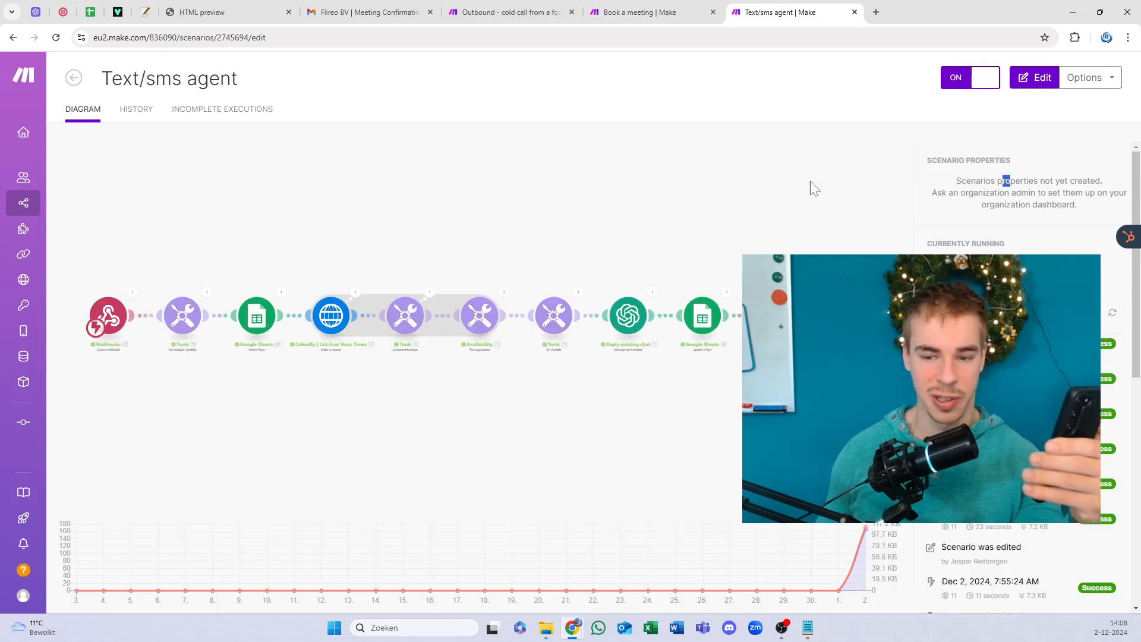
{"action": "left_click", "coordinate": [818, 34]}
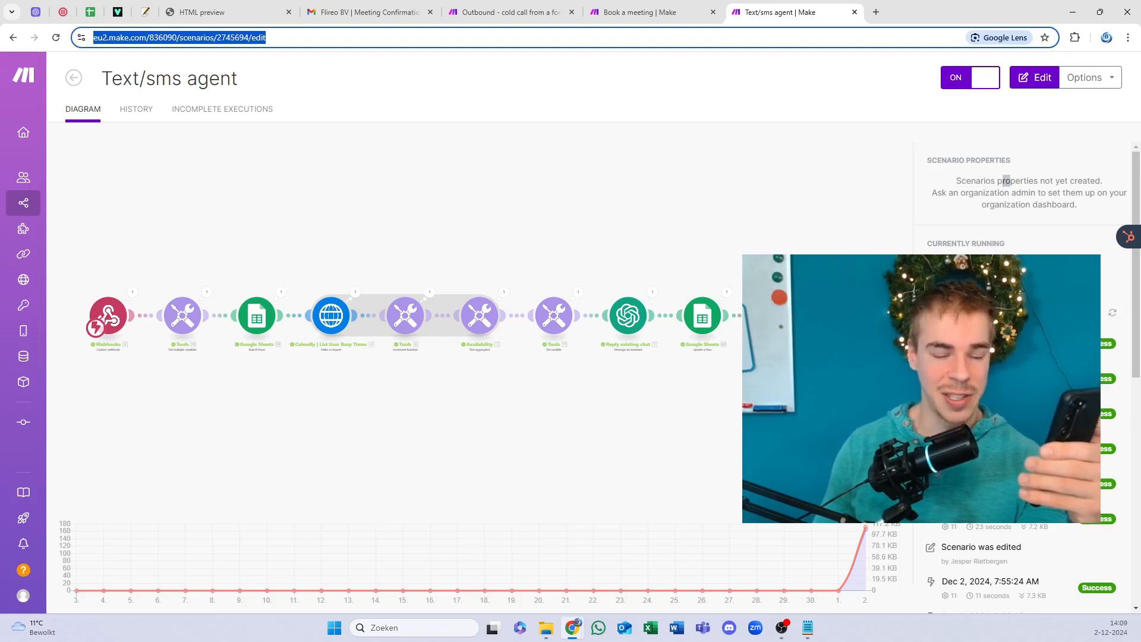
{"action": "key", "text": "Return"}
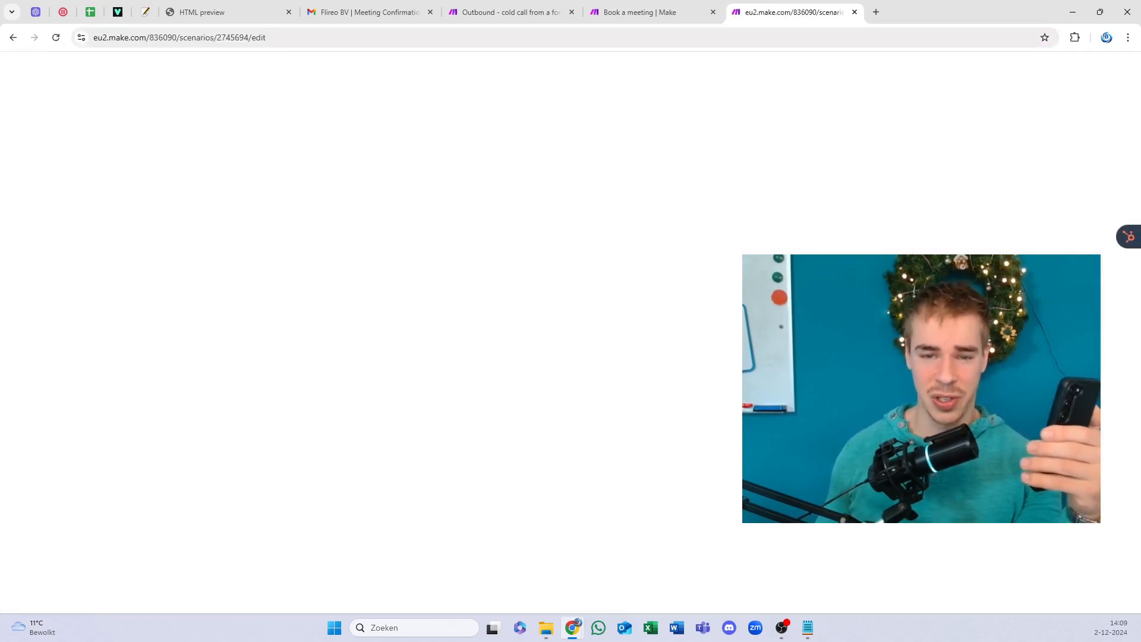
{"action": "left_click", "coordinate": [622, 7]}
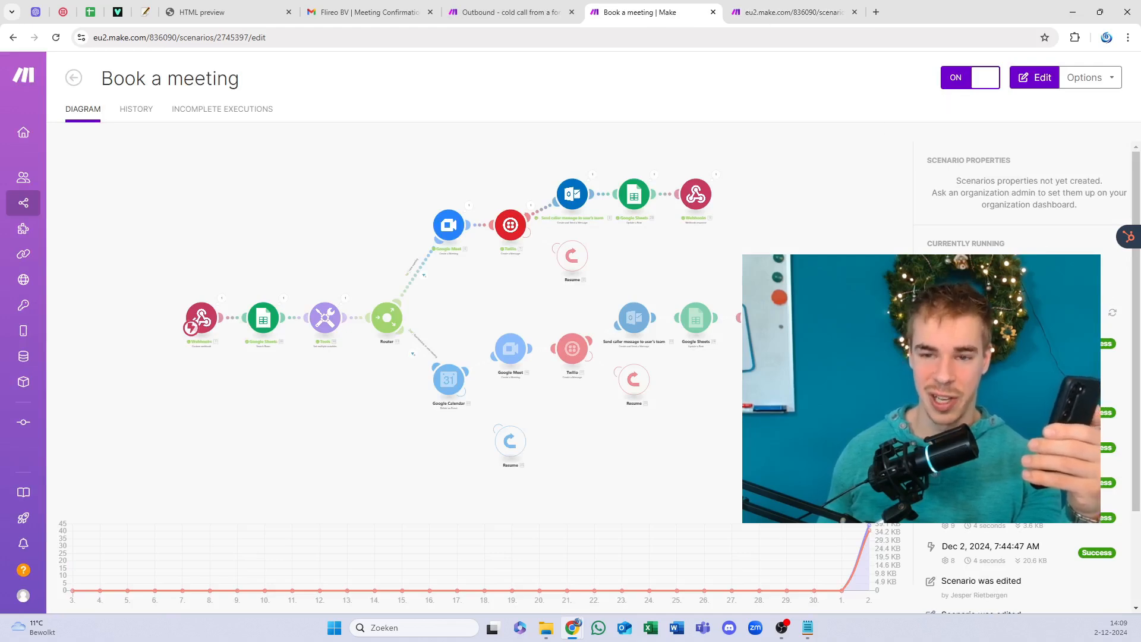
{"action": "left_click", "coordinate": [770, 4]}
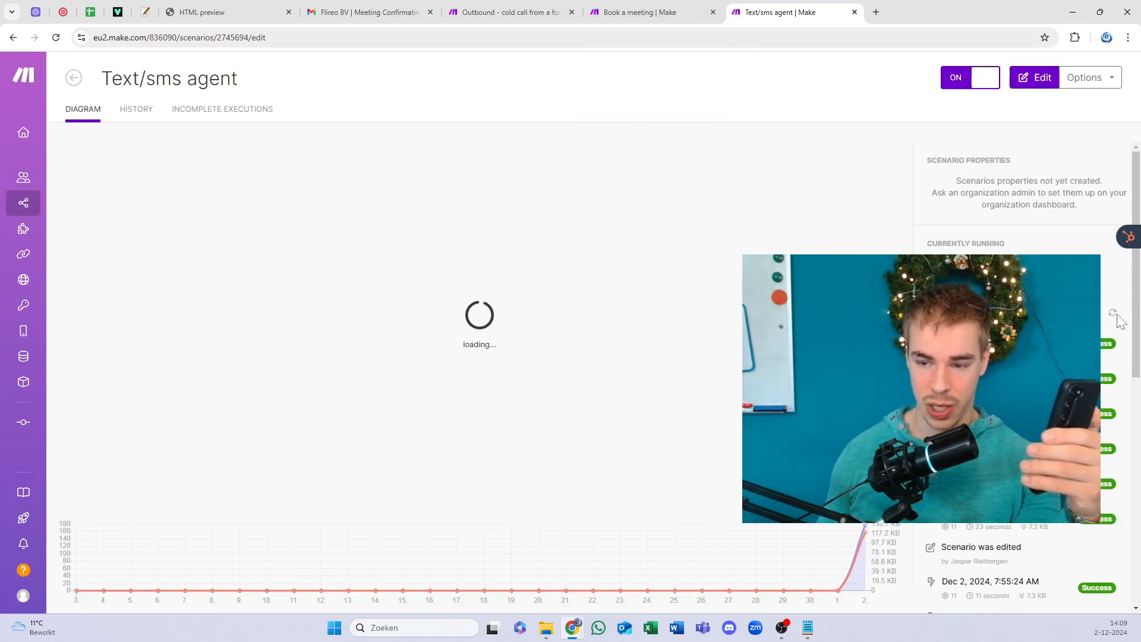
{"action": "left_click", "coordinate": [654, 12]}
{"action": "left_click", "coordinate": [750, 9]}
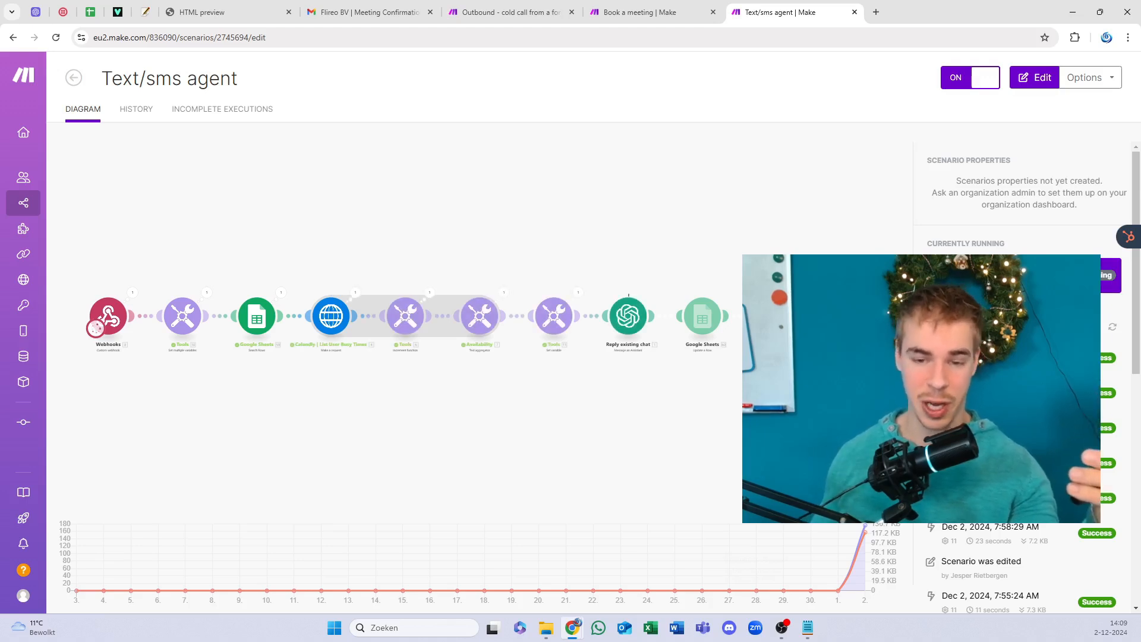
{"action": "left_click", "coordinate": [654, 12]}
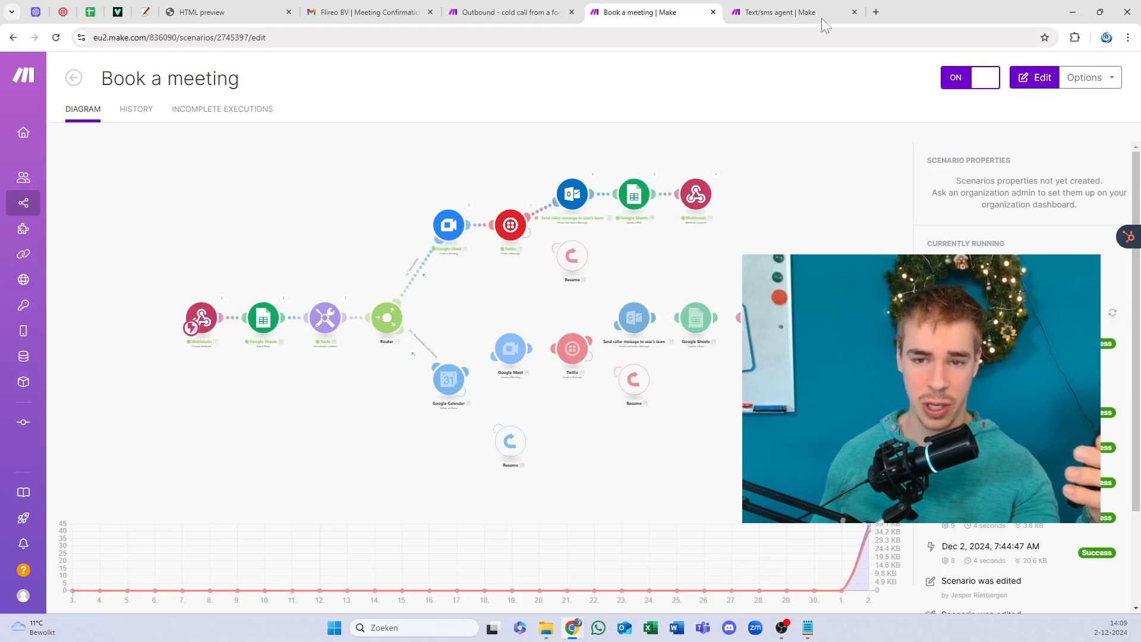
{"action": "left_click", "coordinate": [799, 12]}
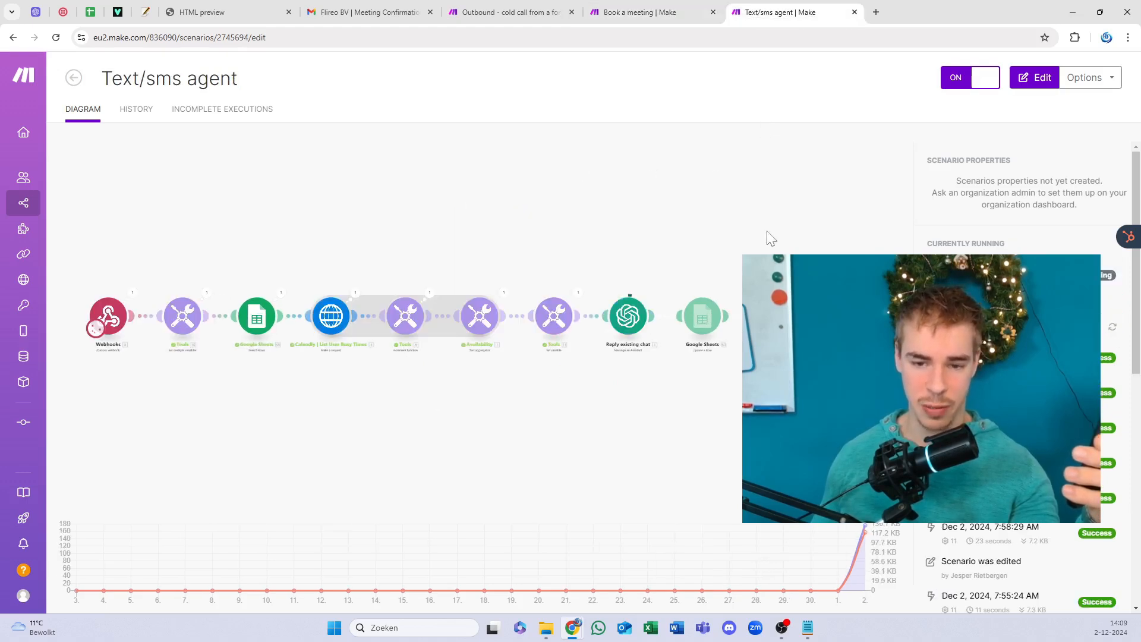
{"action": "left_click", "coordinate": [654, 11]}
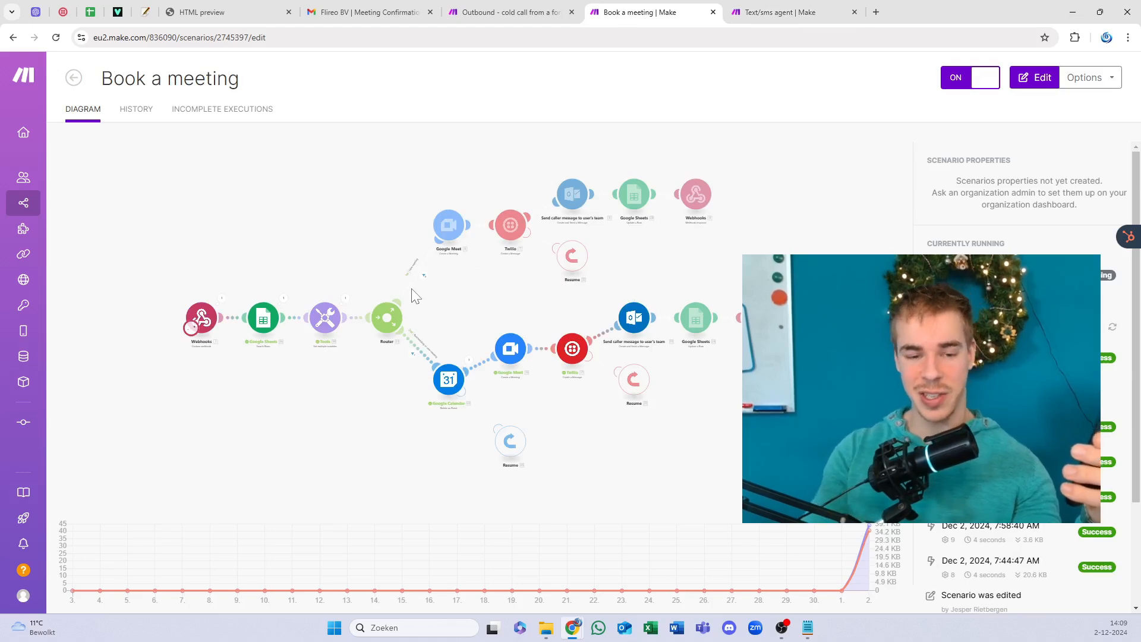
Step: Open the Book a meeting editor, save it after viewing the rescheduling branch, and return to its overview
{"action": "left_click", "coordinate": [458, 407]}
{"action": "scroll", "coordinate": [535, 383], "scroll_direction": "up", "scroll_amount": 2}
{"action": "scroll", "coordinate": [572, 381], "scroll_direction": "up", "scroll_amount": 2}
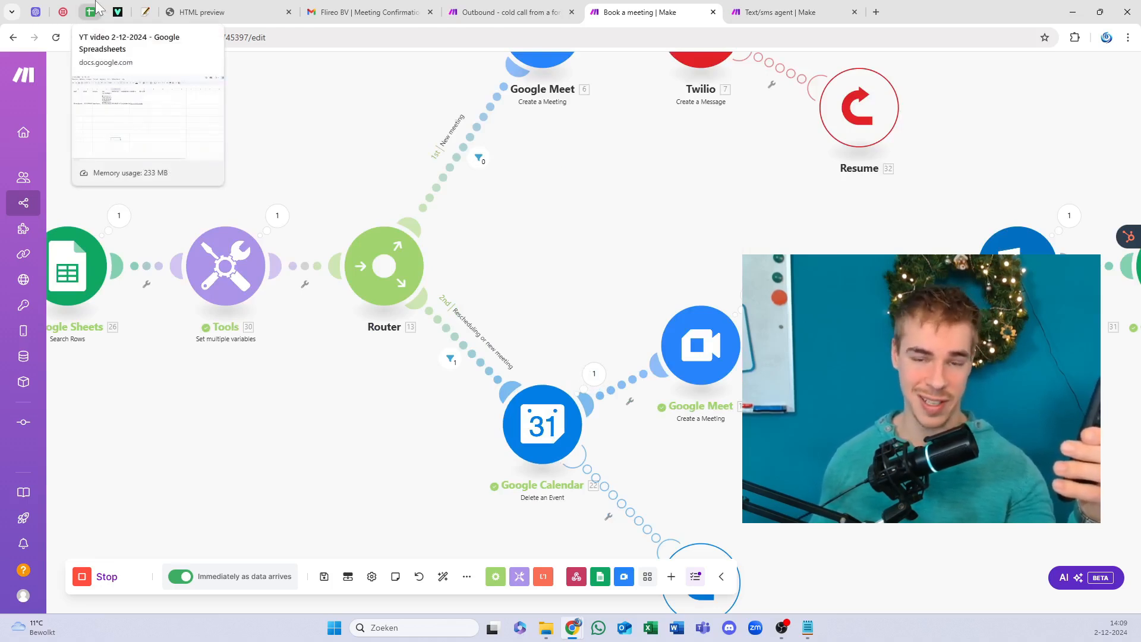
{"action": "scroll", "coordinate": [642, 318], "scroll_direction": "down", "scroll_amount": 2}
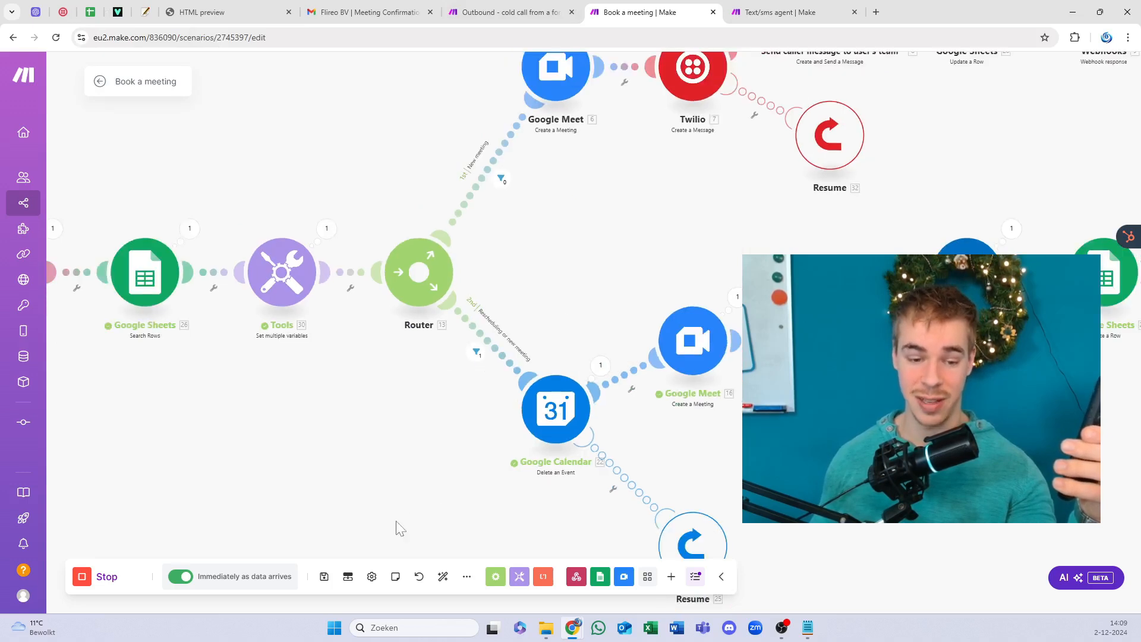
{"action": "left_click", "coordinate": [325, 577]}
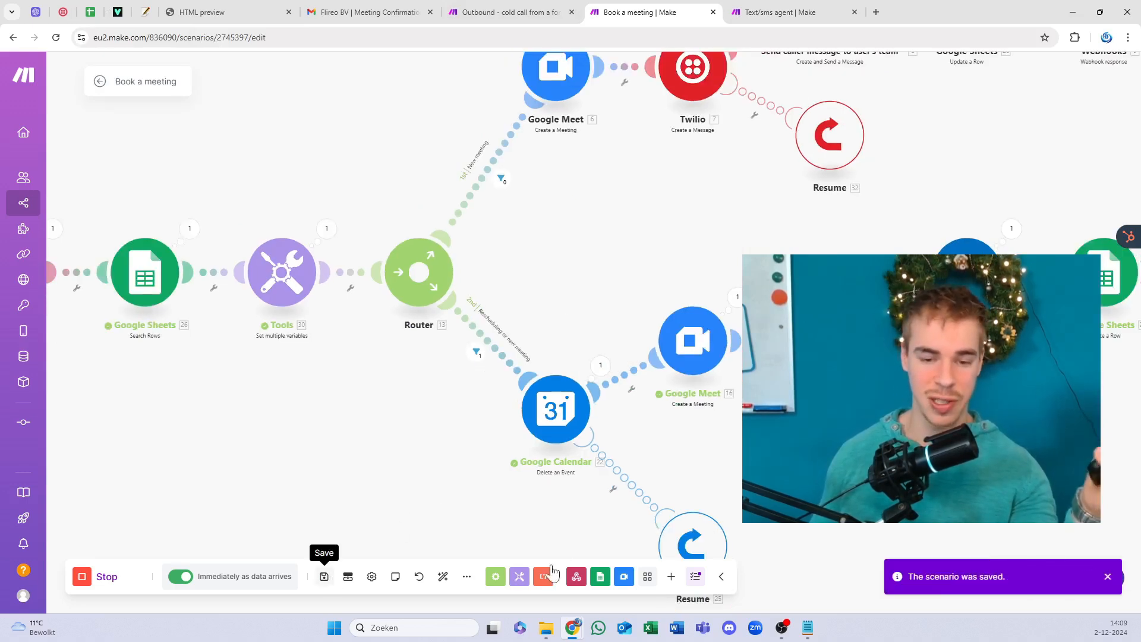
{"action": "left_click_drag", "start_coordinate": [568, 242], "coordinate": [390, 259]}
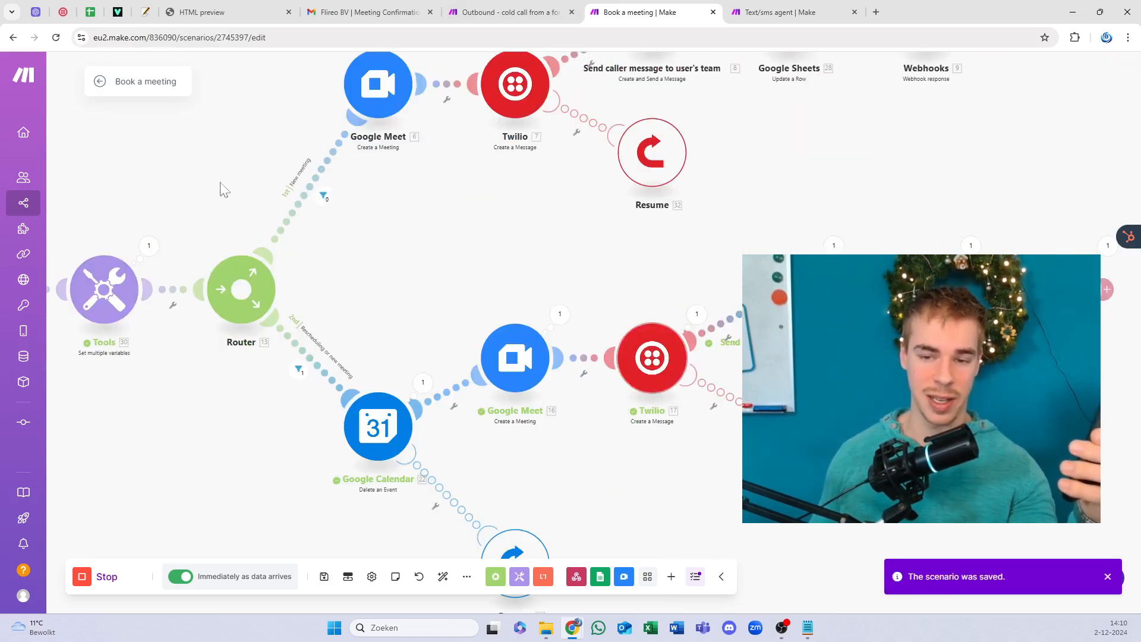
{"action": "left_click", "coordinate": [100, 83]}
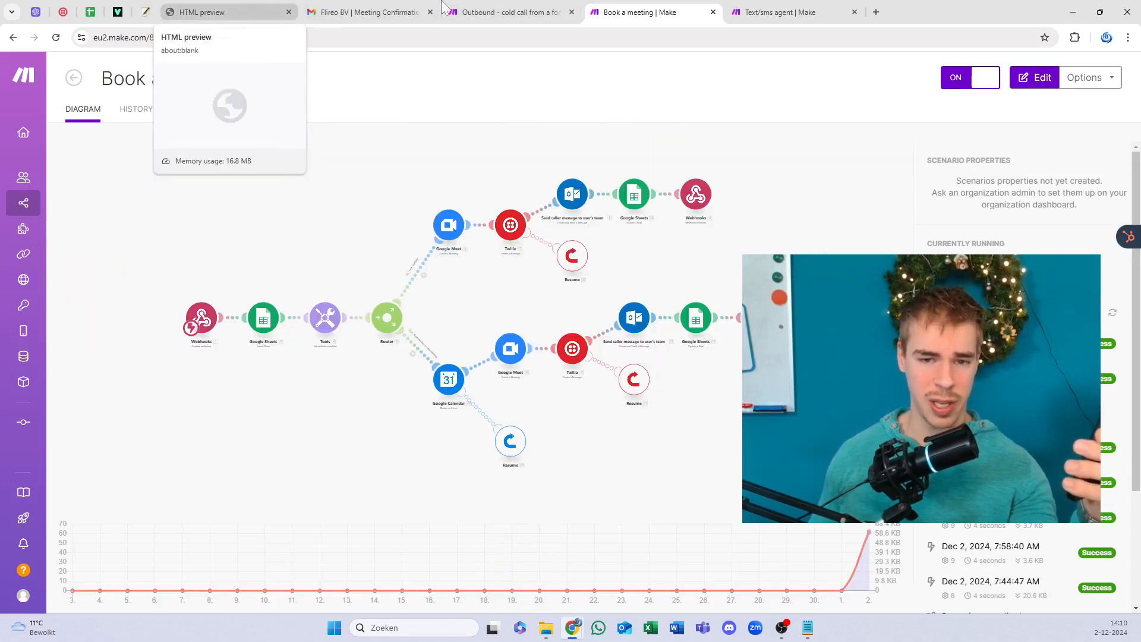
Step: Open the newest meeting confirmation email and read its greeting and updated meeting details
{"action": "left_click", "coordinate": [369, 12]}
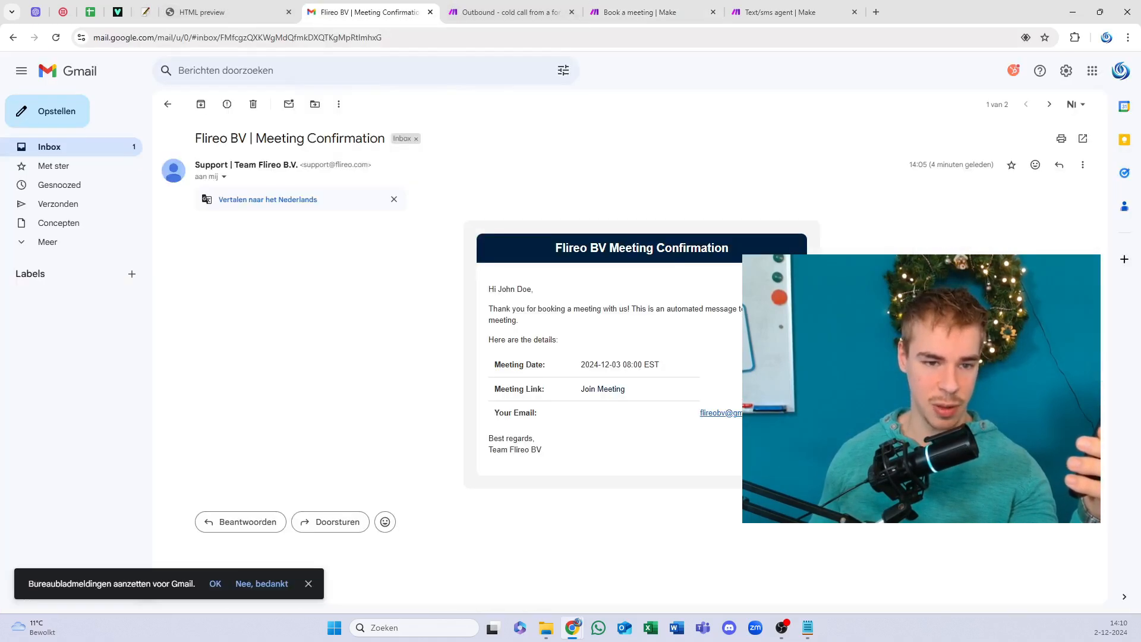
{"action": "left_click", "coordinate": [166, 104]}
{"action": "left_click", "coordinate": [387, 132]}
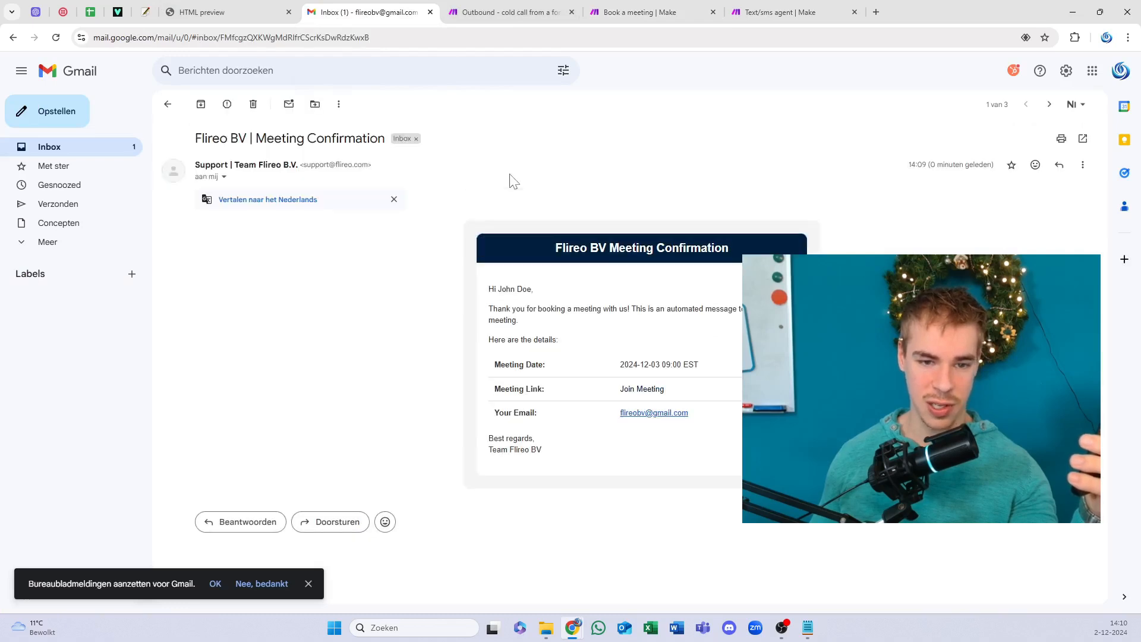
{"action": "left_click_drag", "start_coordinate": [700, 409], "coordinate": [487, 414]}
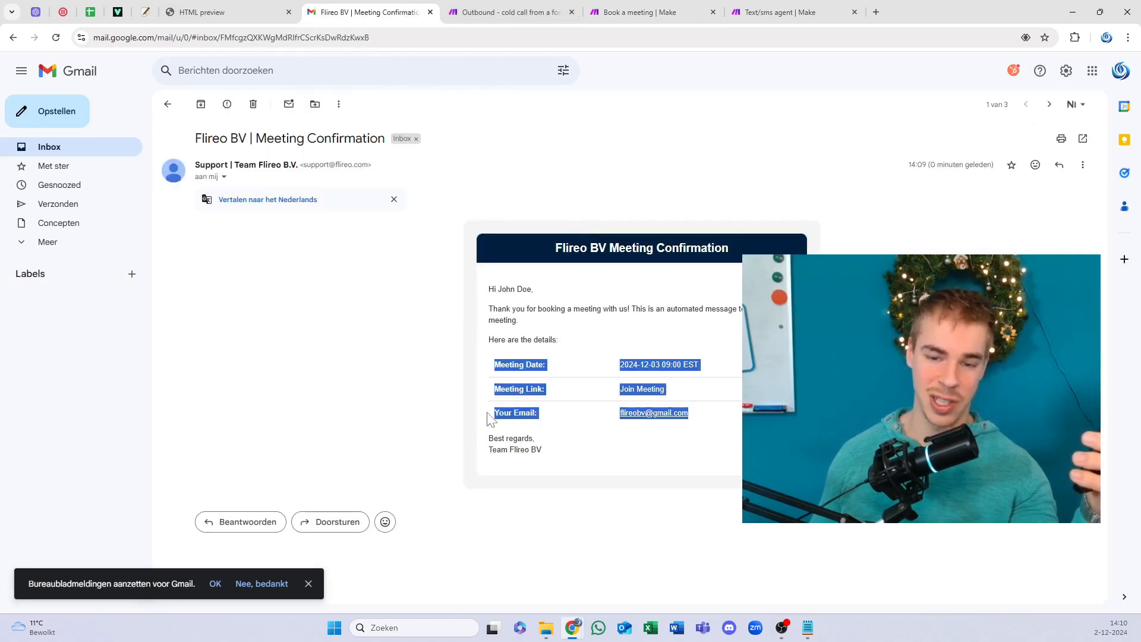
{"action": "left_click", "coordinate": [550, 269]}
{"action": "left_click_drag", "start_coordinate": [570, 241], "coordinate": [667, 305]}
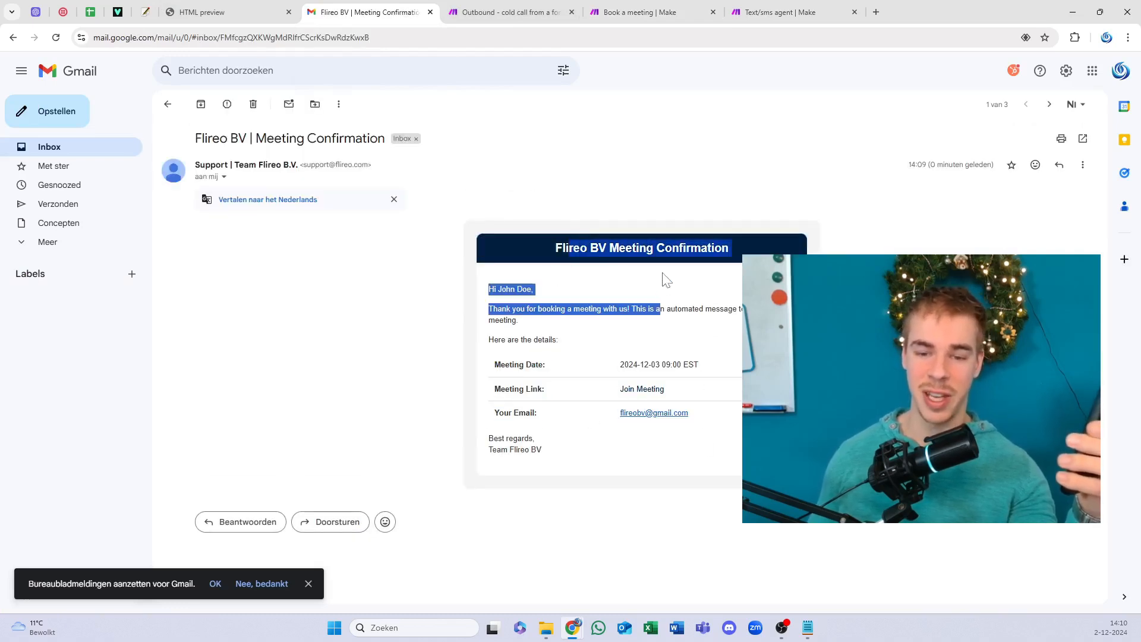
{"action": "left_click_drag", "start_coordinate": [639, 248], "coordinate": [534, 249]}
{"action": "left_click", "coordinate": [646, 316]}
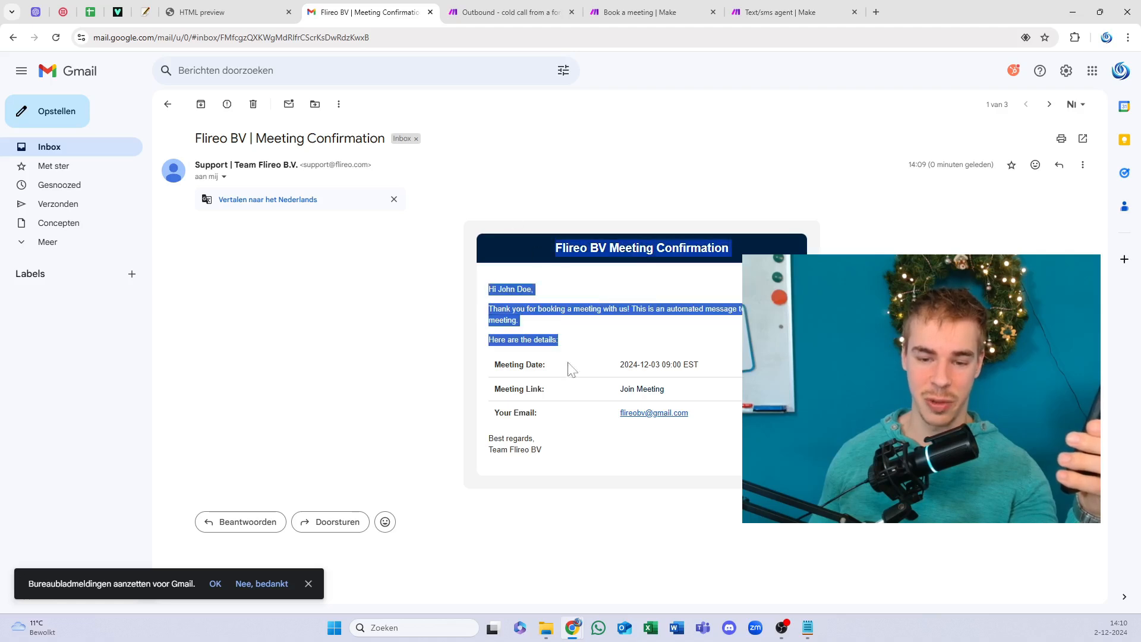
{"action": "left_click", "coordinate": [495, 359]}
{"action": "left_click", "coordinate": [633, 391]}
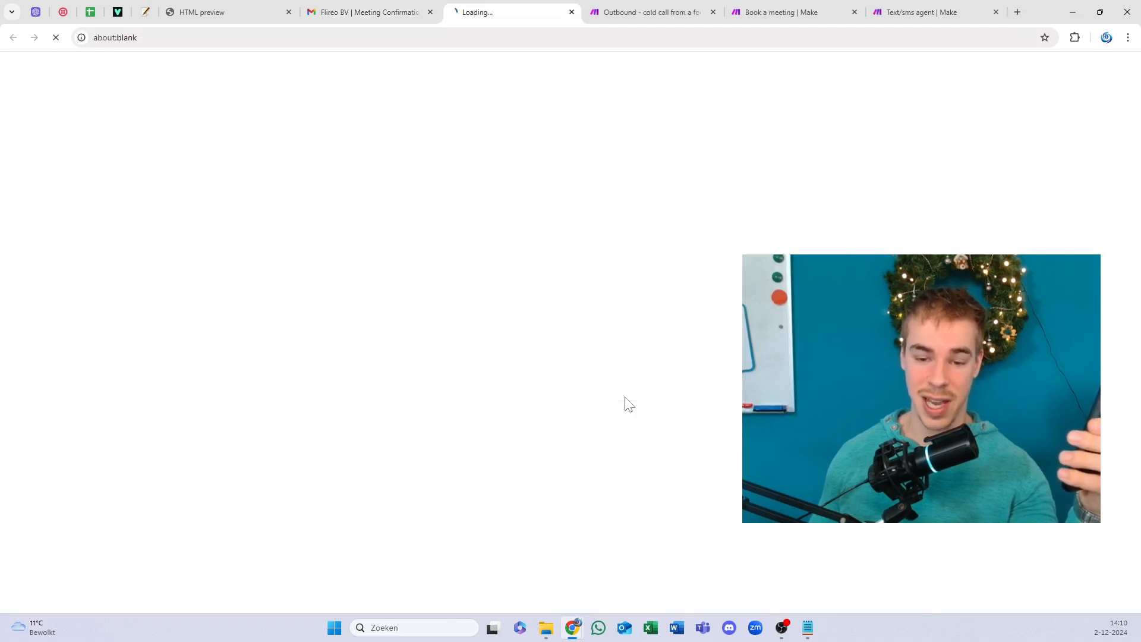
{"action": "left_click", "coordinate": [413, 7]}
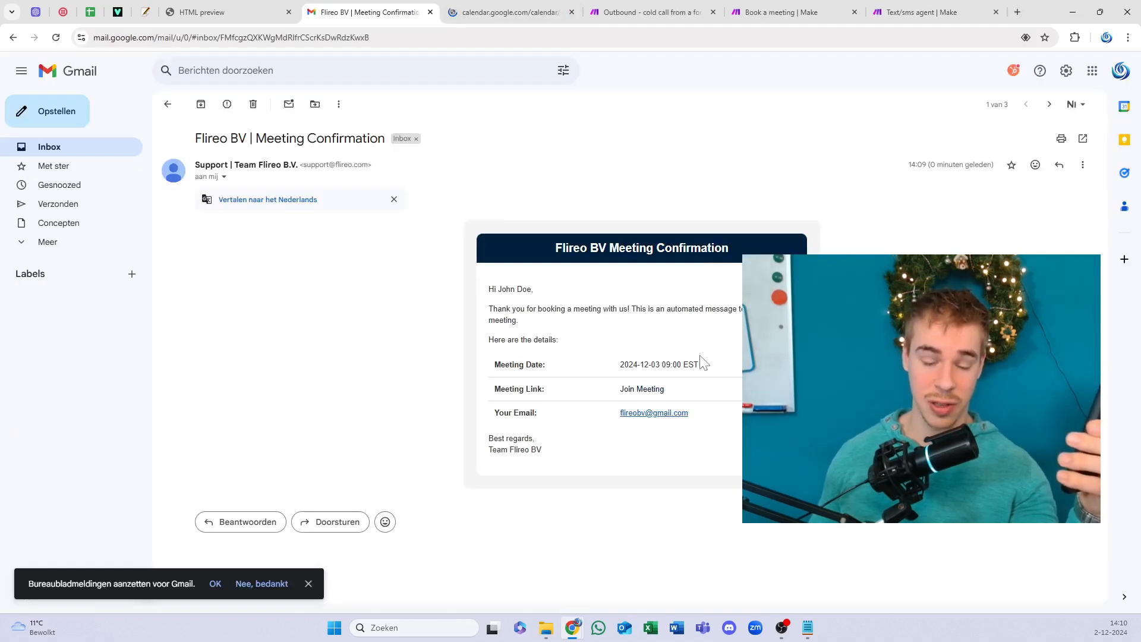
{"action": "left_click_drag", "start_coordinate": [699, 364], "coordinate": [495, 366]}
{"action": "left_click", "coordinate": [683, 370]}
{"action": "mouse_move", "coordinate": [687, 364]}
{"action": "left_mouse_down"}
{"action": "mouse_move", "coordinate": [615, 365]}
{"action": "mouse_move", "coordinate": [693, 363]}
{"action": "left_mouse_up"}
{"action": "left_click", "coordinate": [683, 363]}
{"action": "left_click", "coordinate": [622, 261]}
{"action": "left_click", "coordinate": [505, 12]}
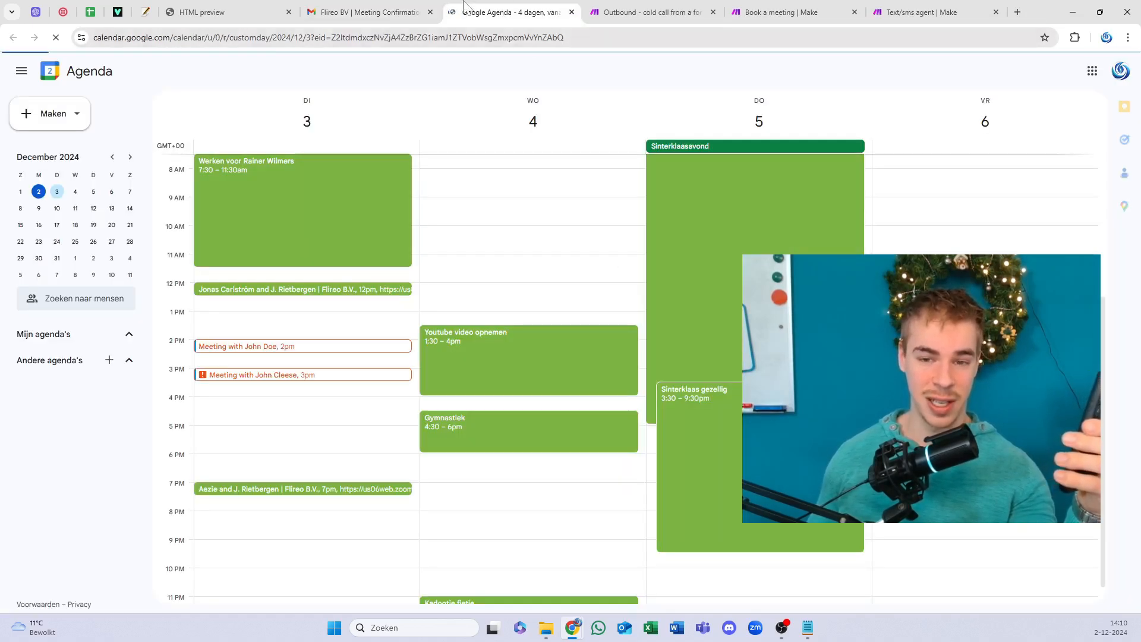
{"action": "left_click", "coordinate": [368, 12]}
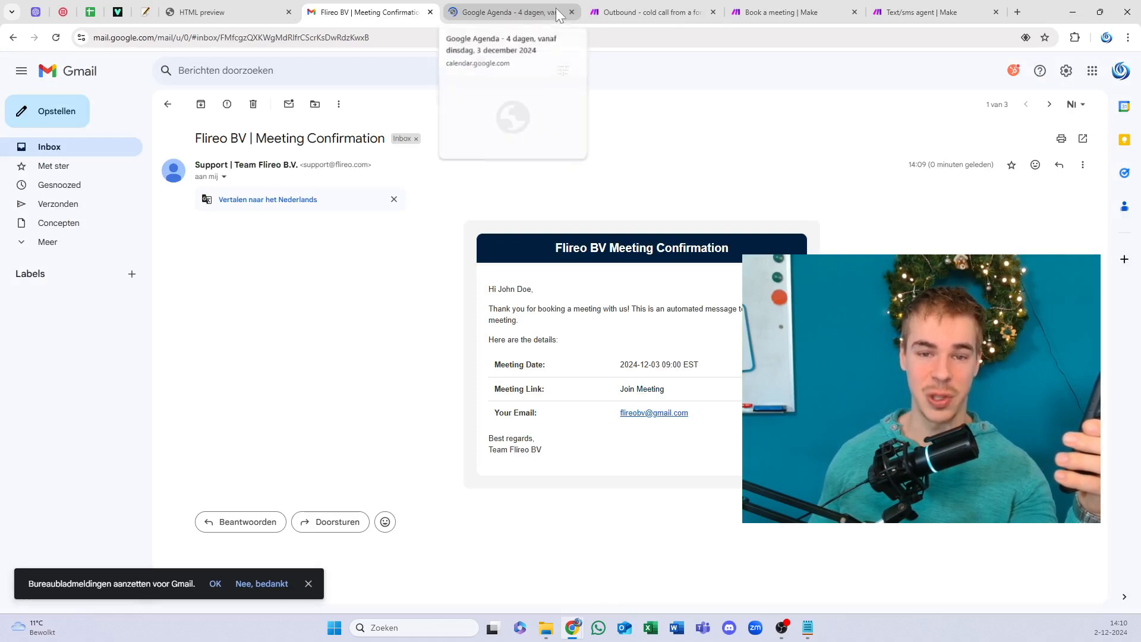
{"action": "left_click", "coordinate": [573, 12]}
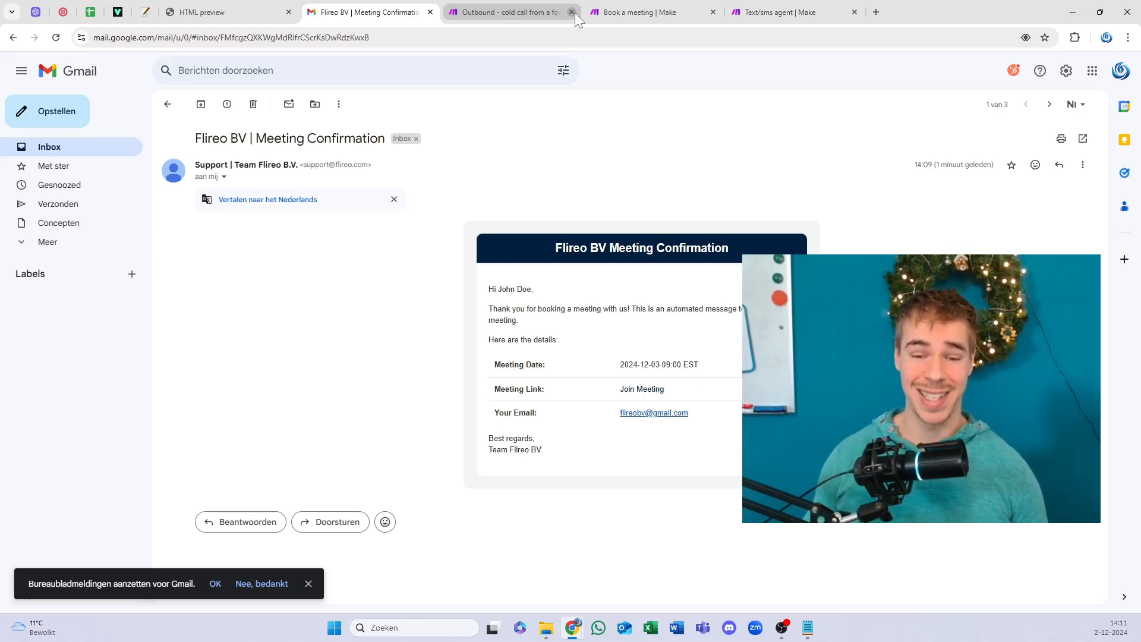
Step: Look over the form's code in HTML Online Viewer and return to the submission confirmation
{"action": "left_click", "coordinate": [191, 11]}
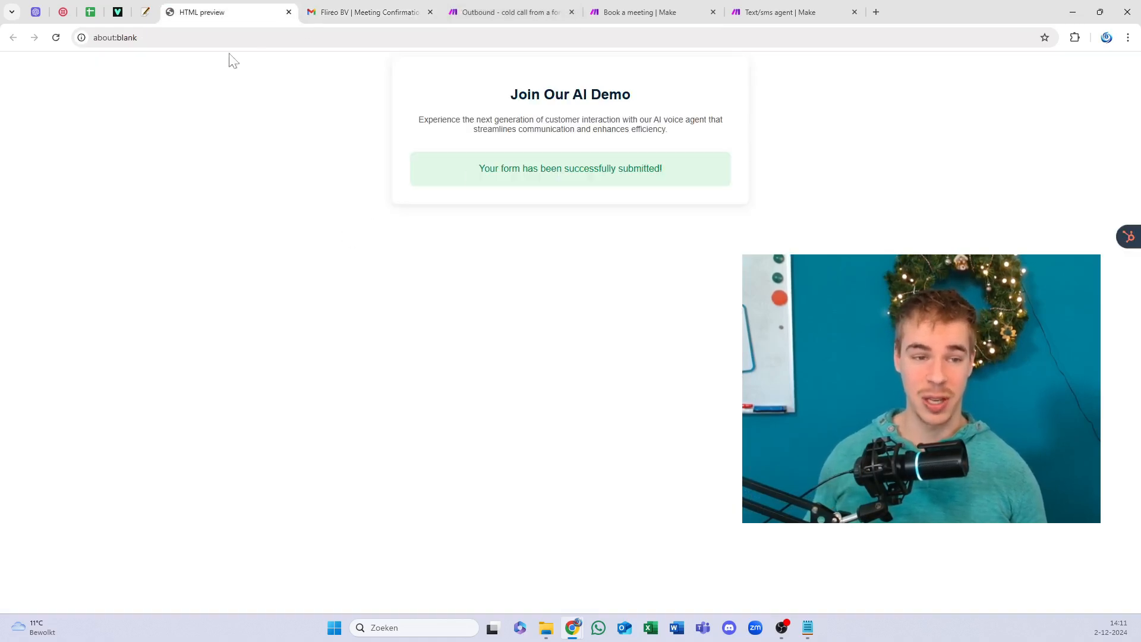
{"action": "left_click", "coordinate": [145, 12]}
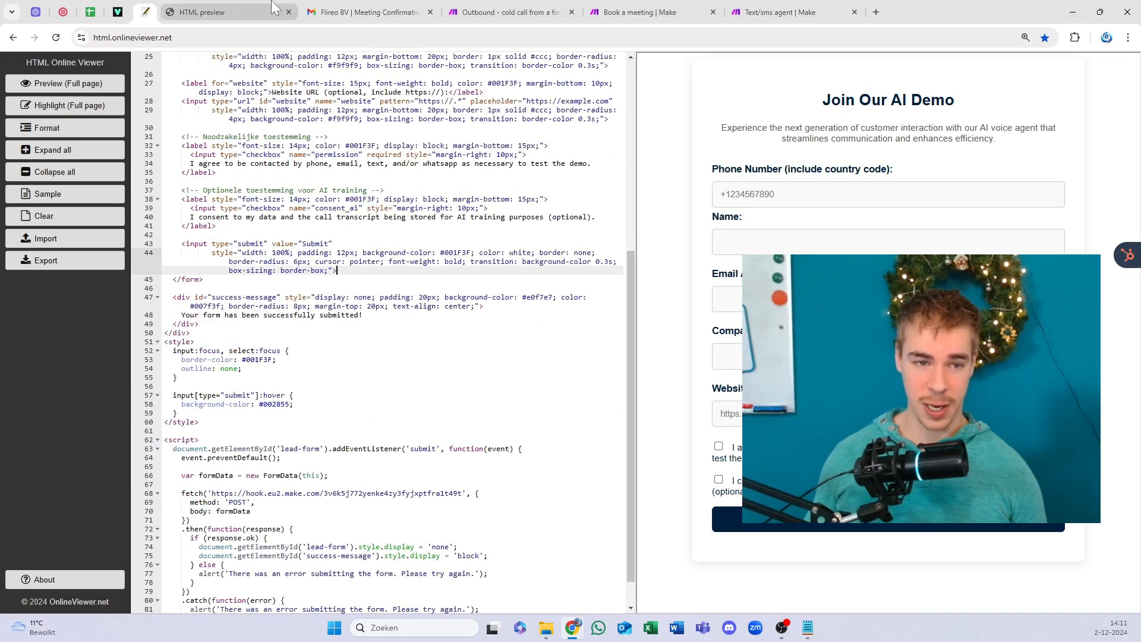
{"action": "left_click", "coordinate": [273, 7]}
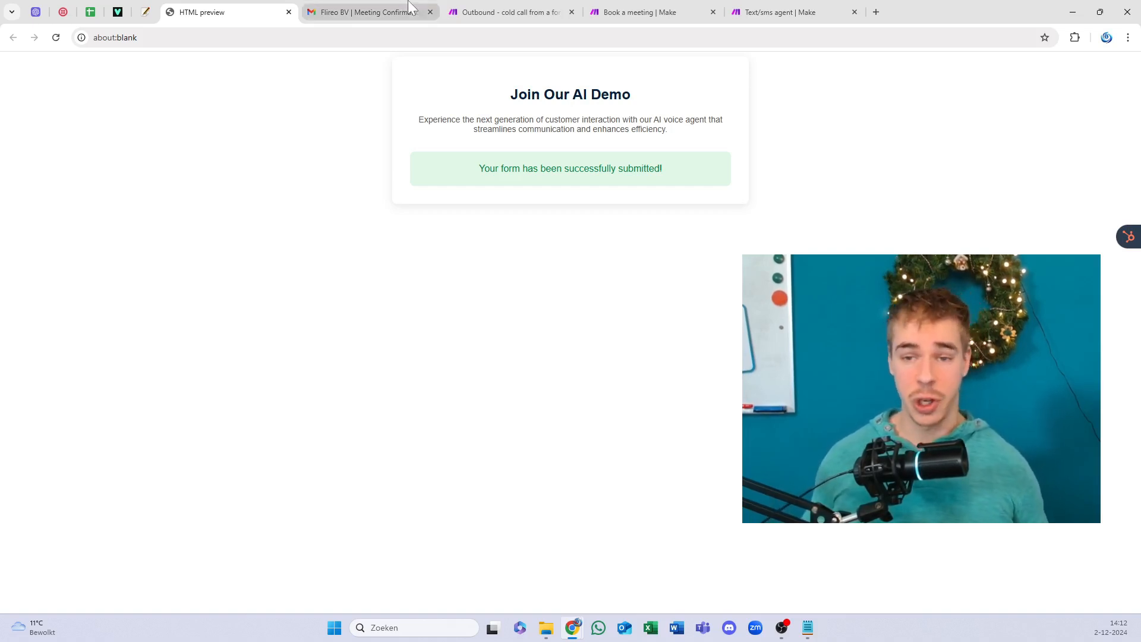
Step: Load flireo.com in a new tab via 'fl' and scroll down the homepage
{"action": "left_click", "coordinate": [875, 12]}
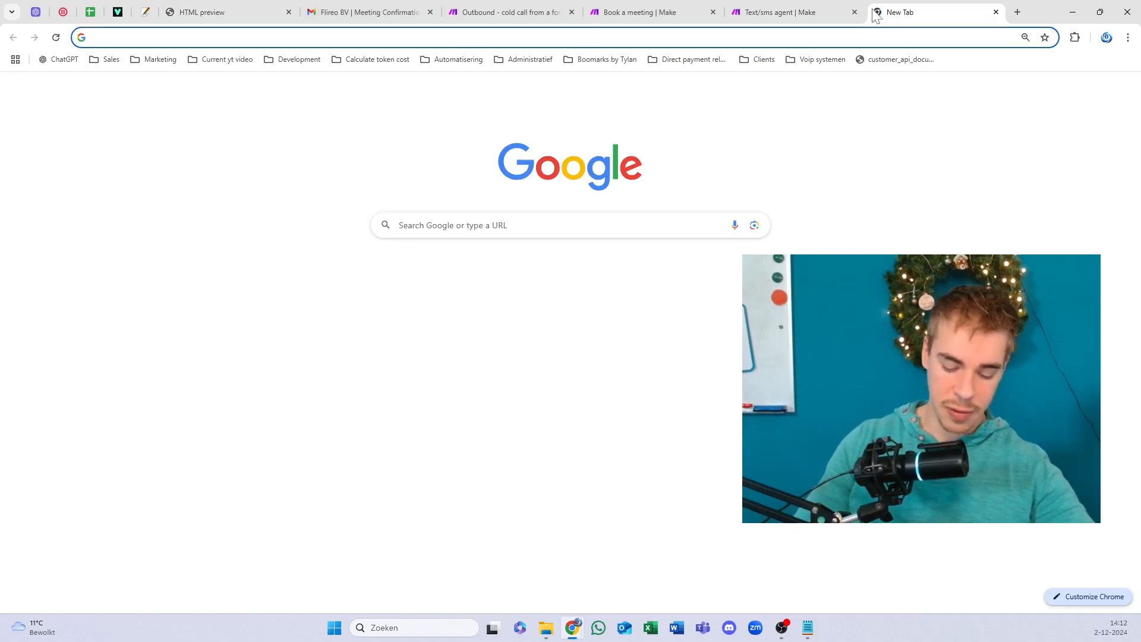
{"action": "type", "text": "flir"}
{"action": "key", "text": "Return"}
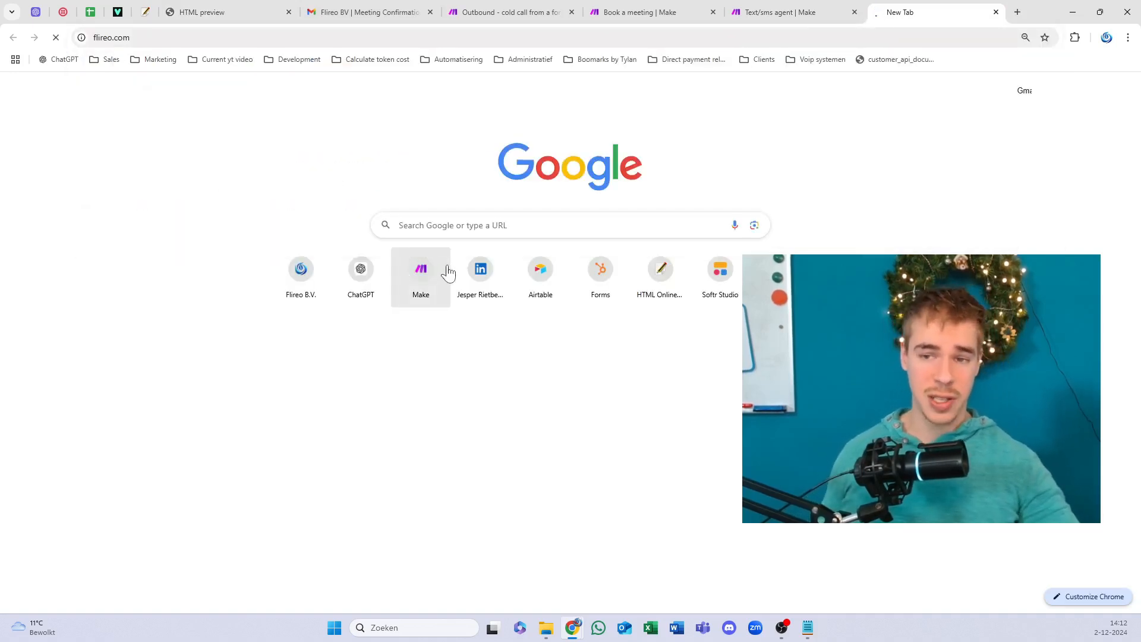
{"action": "scroll", "coordinate": [390, 321], "scroll_direction": "down", "scroll_amount": 10}
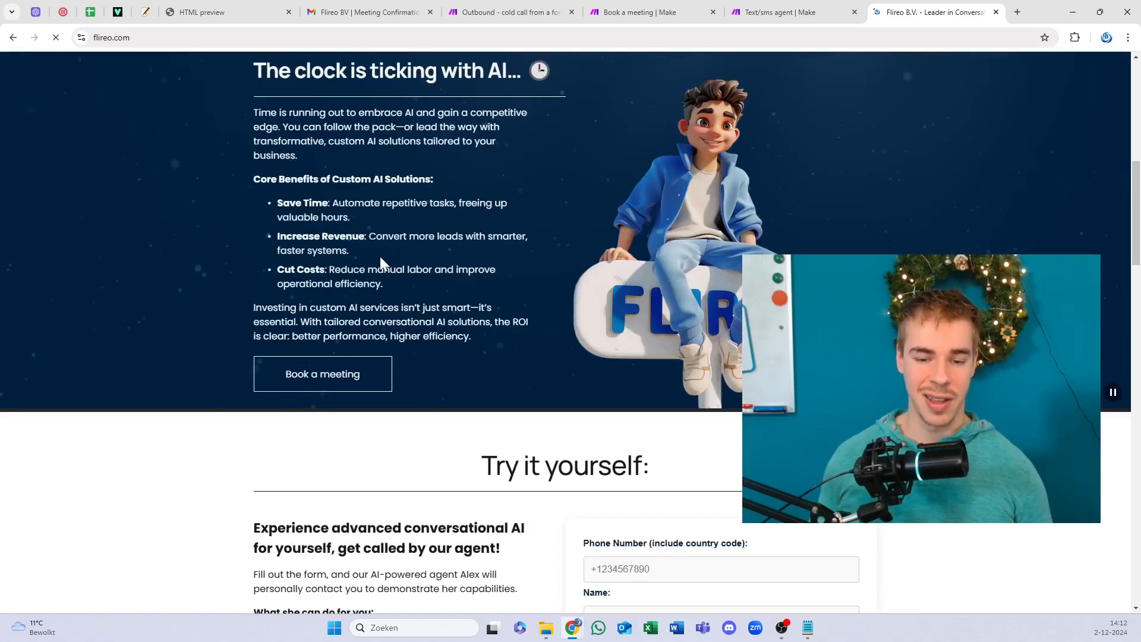
{"action": "scroll", "coordinate": [380, 255], "scroll_direction": "down", "scroll_amount": 9}
{"action": "scroll", "coordinate": [369, 230], "scroll_direction": "up", "scroll_amount": 4}
{"action": "left_click_drag", "start_coordinate": [475, 161], "coordinate": [800, 558]}
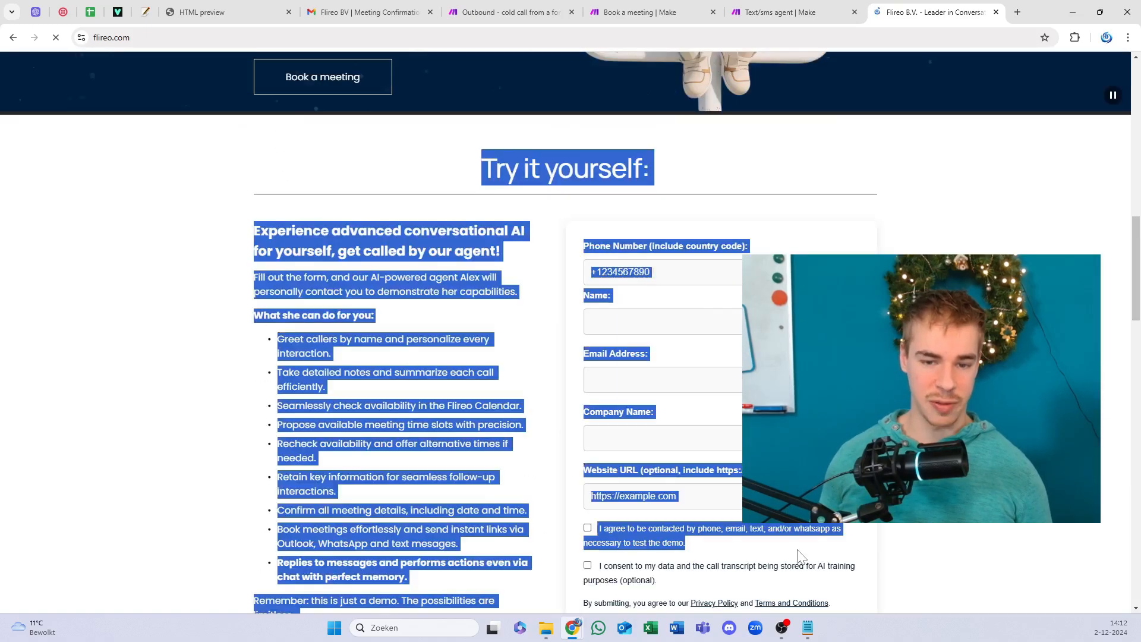
{"action": "scroll", "coordinate": [438, 275], "scroll_direction": "down", "scroll_amount": 4}
{"action": "left_click", "coordinate": [438, 275]}
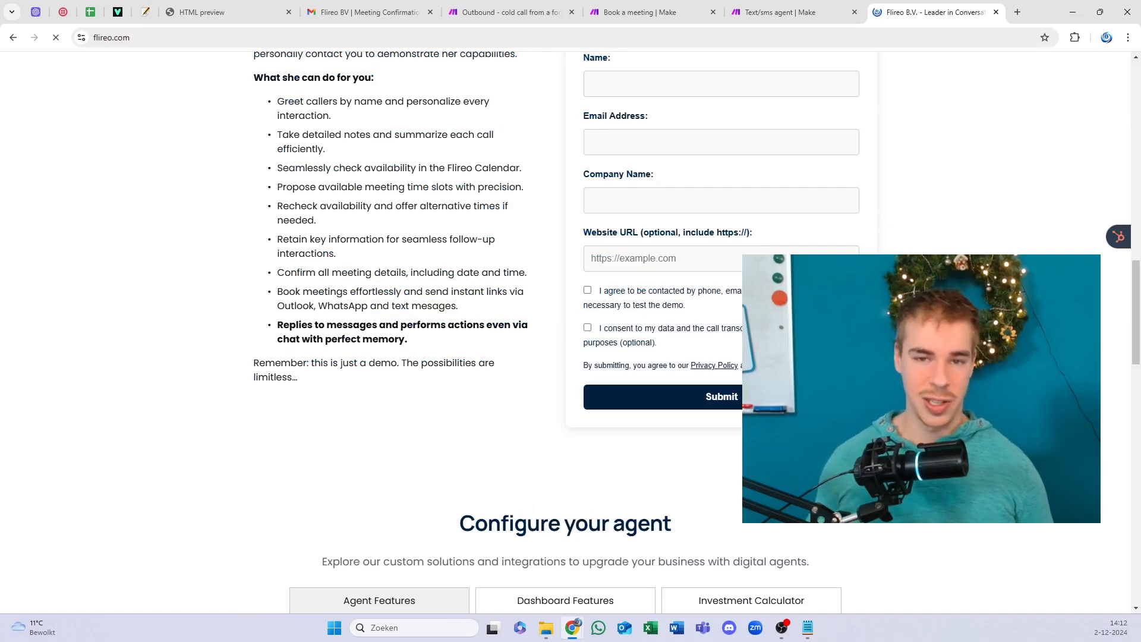
Step: Scroll back up to review the Try it yourself form section
{"action": "scroll", "coordinate": [772, 487], "scroll_direction": "up", "scroll_amount": 1}
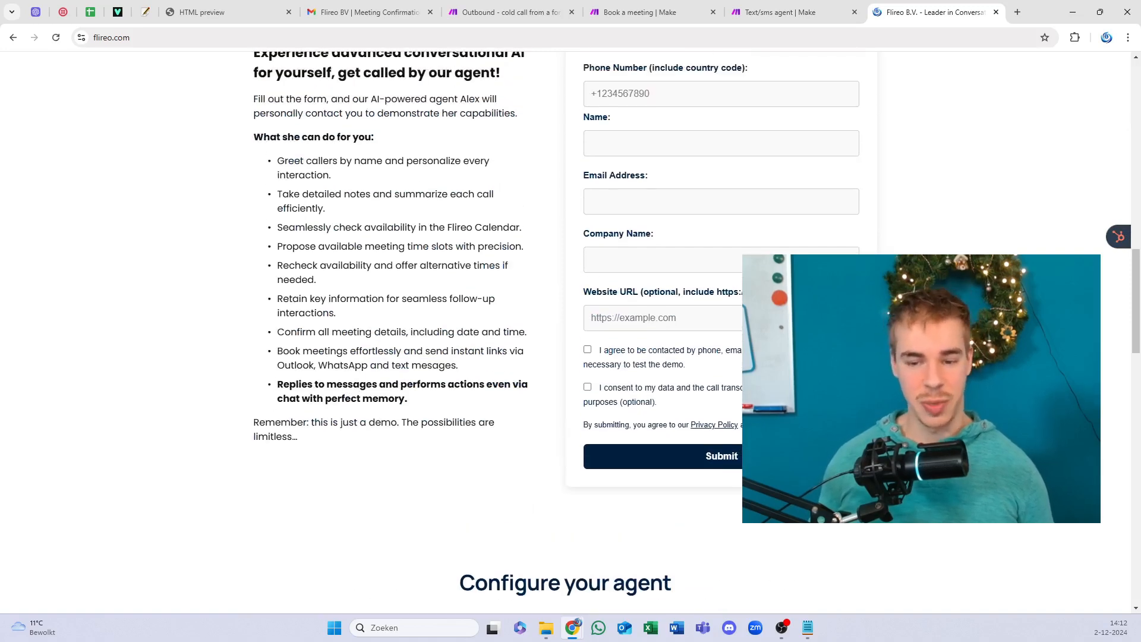
{"action": "left_click_drag", "start_coordinate": [772, 487], "coordinate": [405, 142]}
{"action": "scroll", "coordinate": [415, 187], "scroll_direction": "up", "scroll_amount": 4}
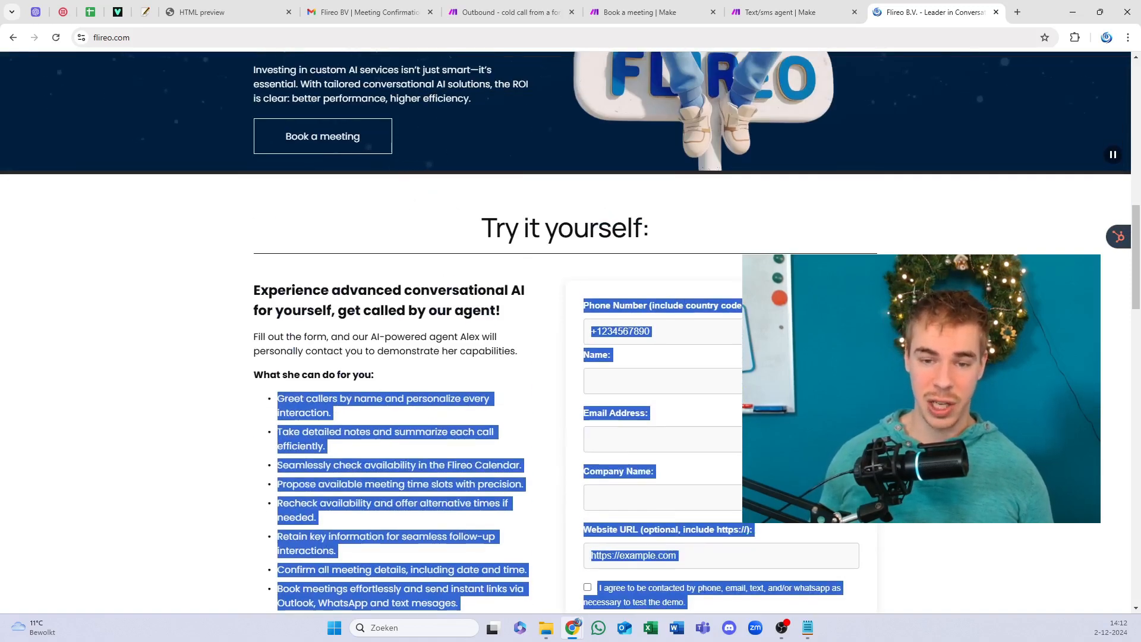
{"action": "left_click_drag", "start_coordinate": [570, 229], "coordinate": [766, 309]}
{"action": "left_click", "coordinate": [487, 334]}
{"action": "scroll", "coordinate": [420, 292], "scroll_direction": "down", "scroll_amount": 14}
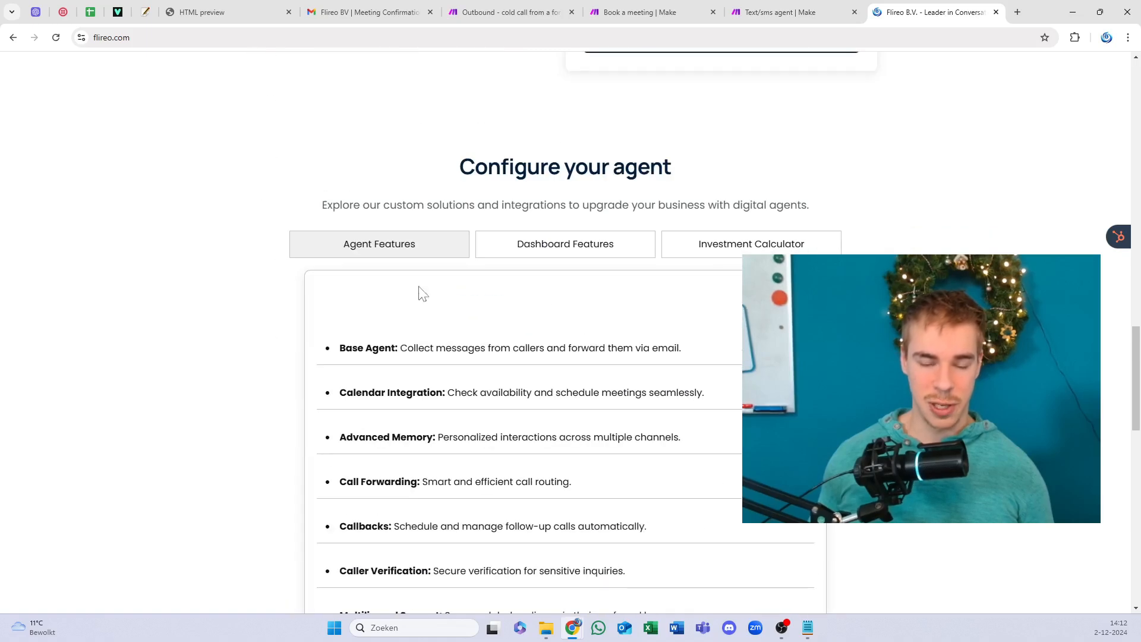
{"action": "scroll", "coordinate": [443, 171], "scroll_direction": "up", "scroll_amount": 1}
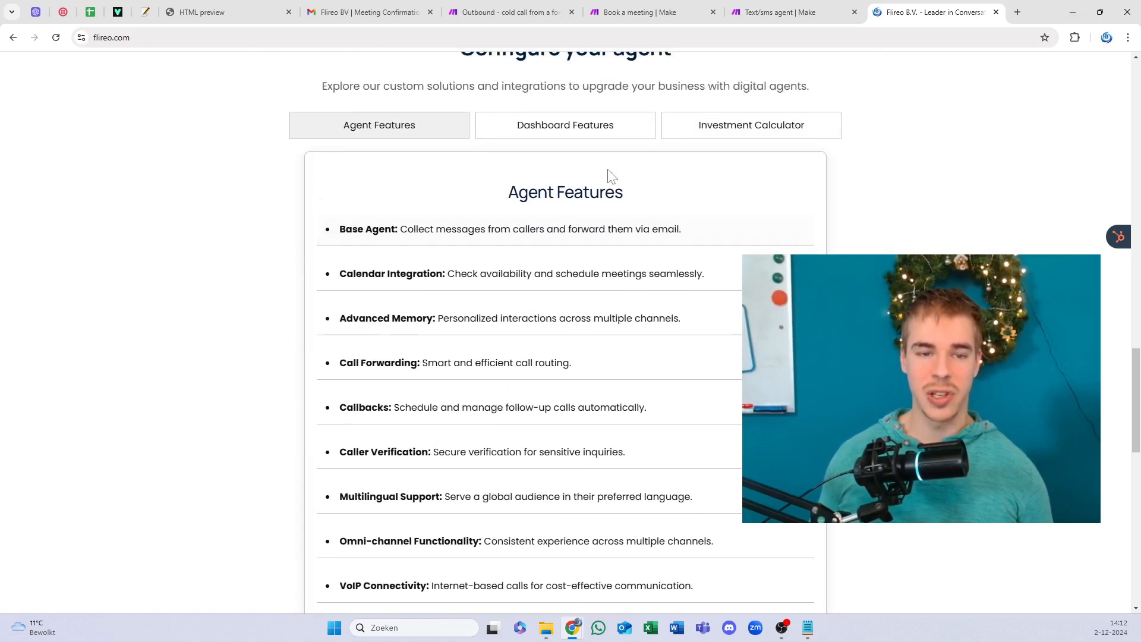
{"action": "scroll", "coordinate": [501, 305], "scroll_direction": "up", "scroll_amount": 3}
{"action": "scroll", "coordinate": [491, 237], "scroll_direction": "down", "scroll_amount": 4}
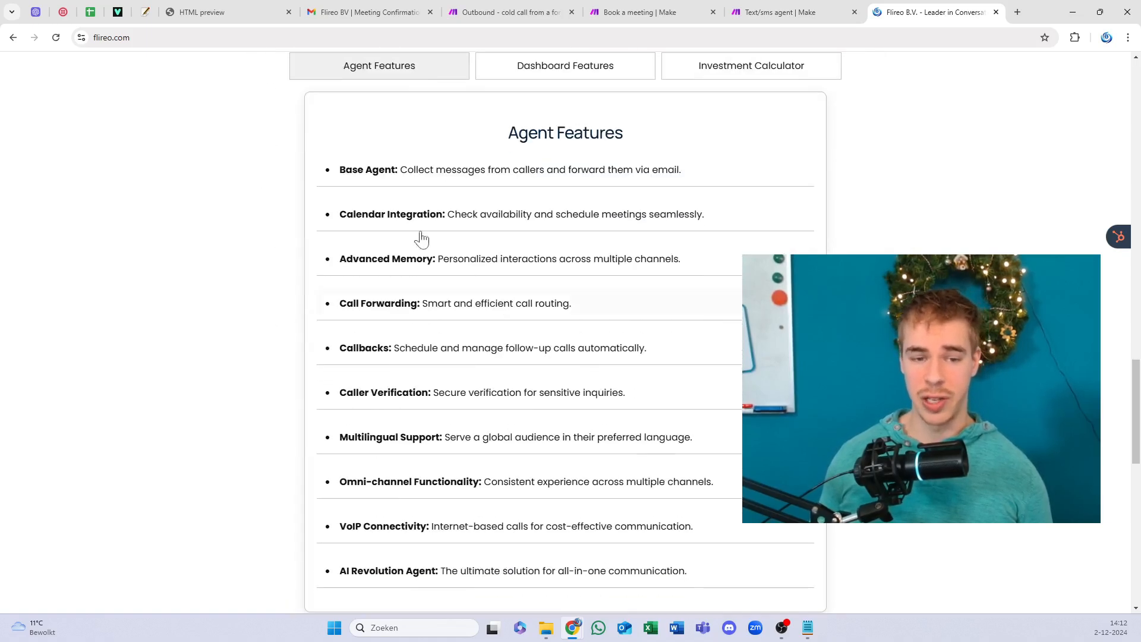
Step: Expand Base Agent, VoIP Connectivity, Caller Verification and Call Forwarding details, then show Dashboard Features
{"action": "left_click", "coordinate": [406, 187]}
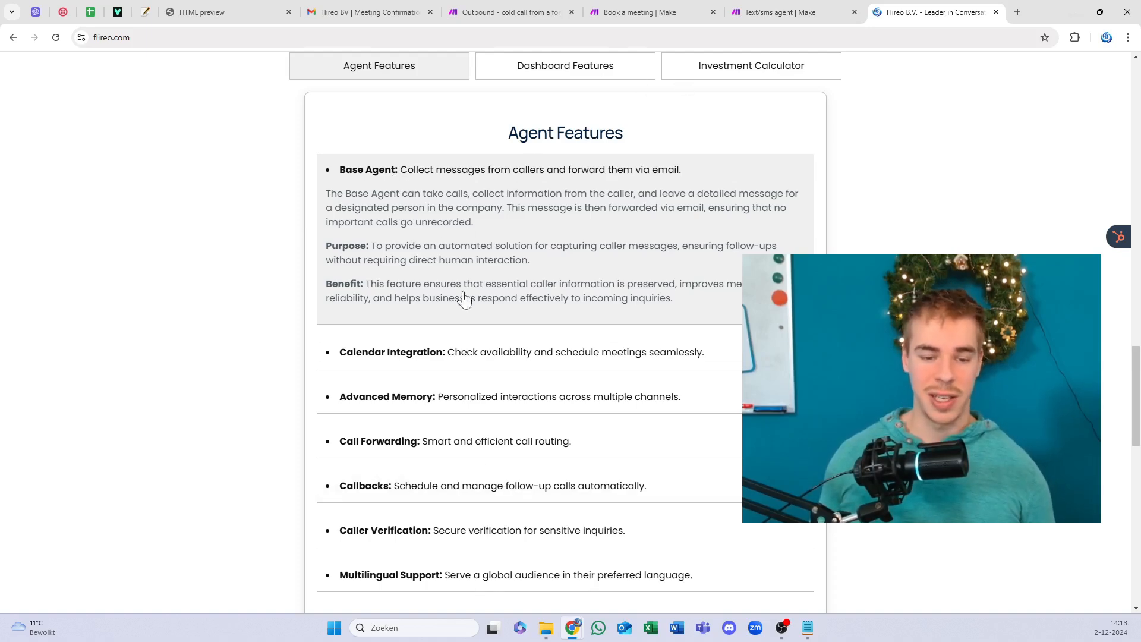
{"action": "scroll", "coordinate": [464, 299], "scroll_direction": "down", "scroll_amount": 3}
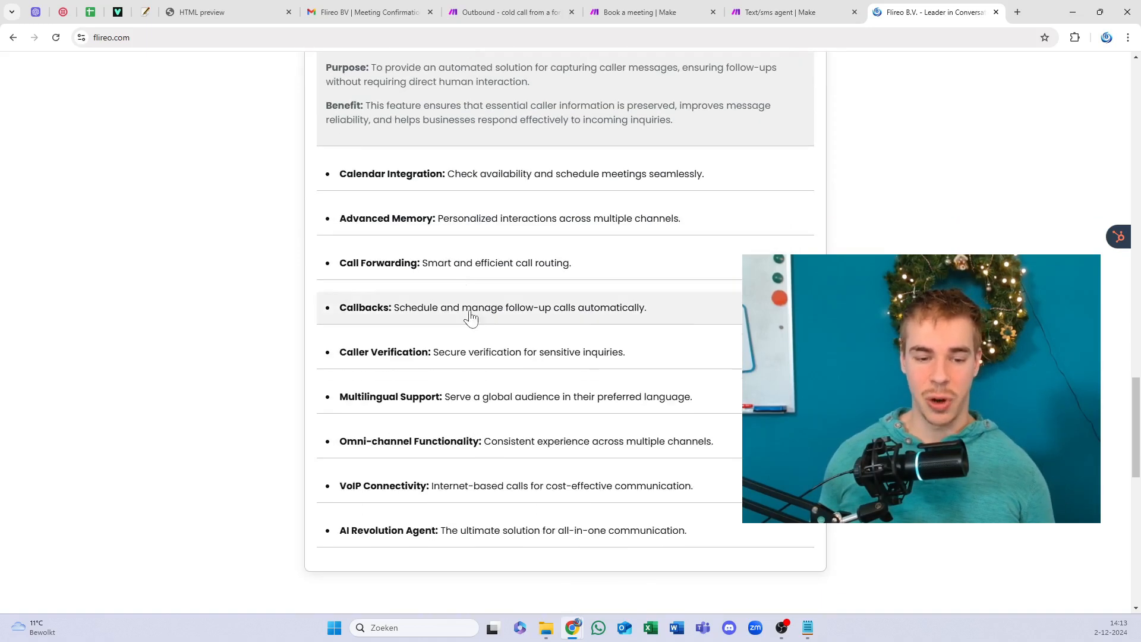
{"action": "left_click", "coordinate": [400, 484]}
{"action": "left_click", "coordinate": [404, 352]}
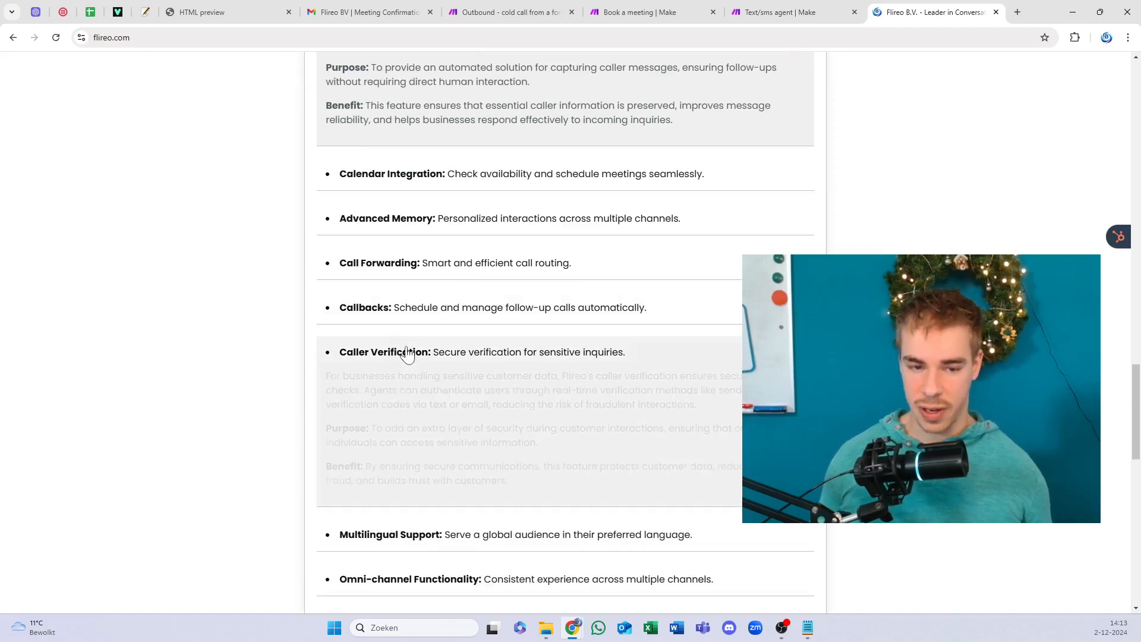
{"action": "double_click", "coordinate": [422, 307]}
{"action": "double_click", "coordinate": [429, 263]}
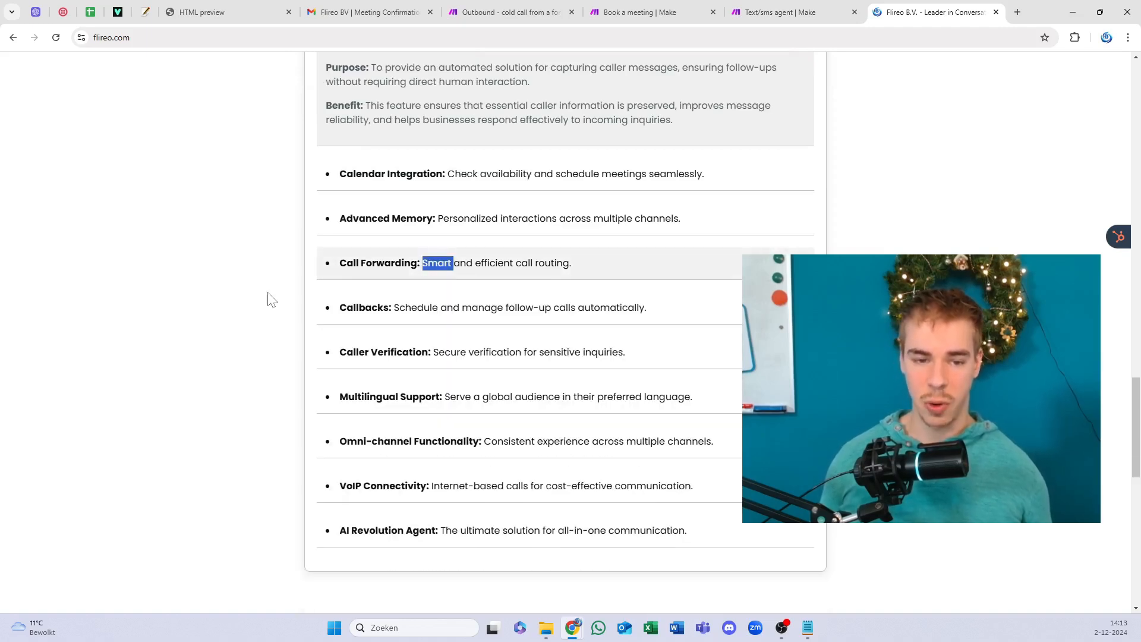
{"action": "scroll", "coordinate": [279, 298], "scroll_direction": "up", "scroll_amount": 5}
{"action": "left_click", "coordinate": [562, 208]}
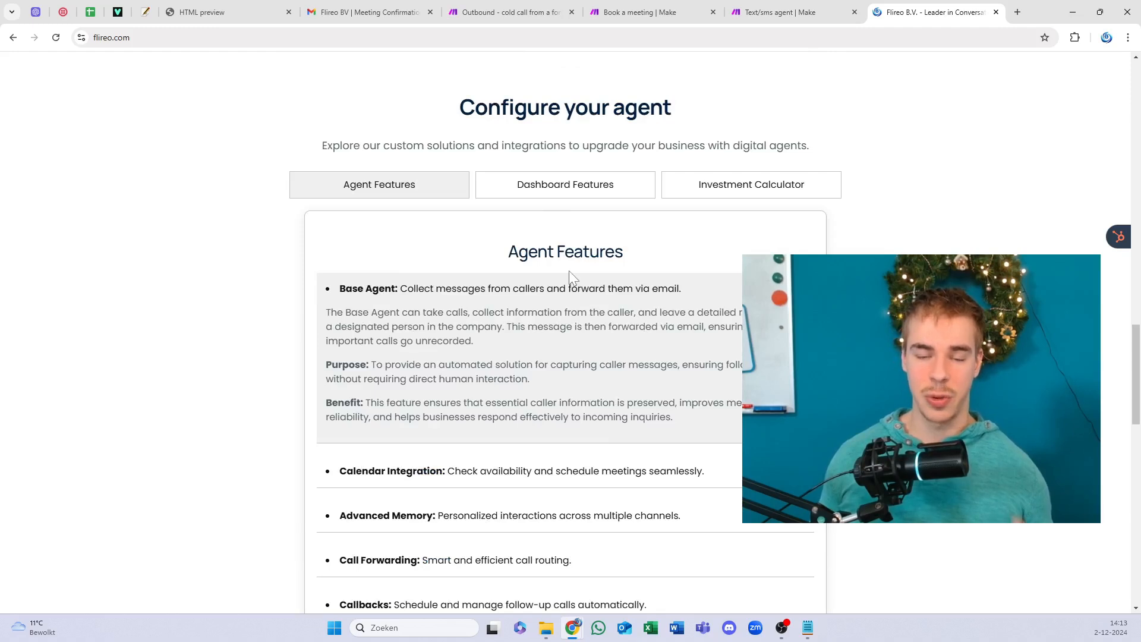
{"action": "left_click", "coordinate": [578, 193]}
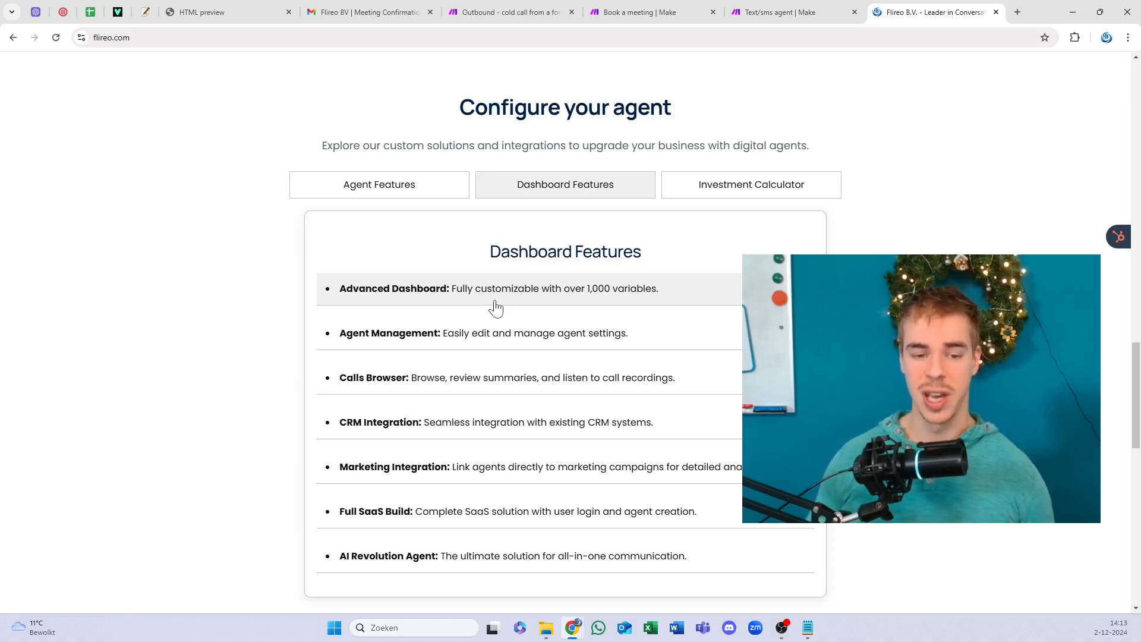
Step: Read the Calls Browser, CRM Integration, Marketing Integration, Full SaaS Build and Agent Management descriptions
{"action": "left_click", "coordinate": [478, 377]}
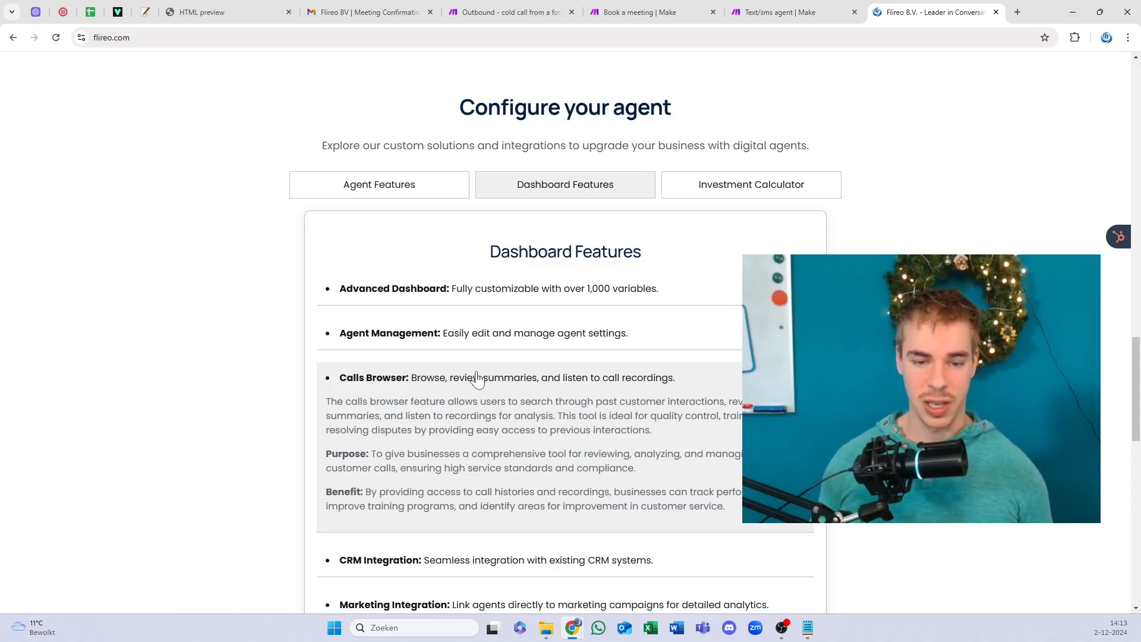
{"action": "left_click", "coordinate": [455, 383]}
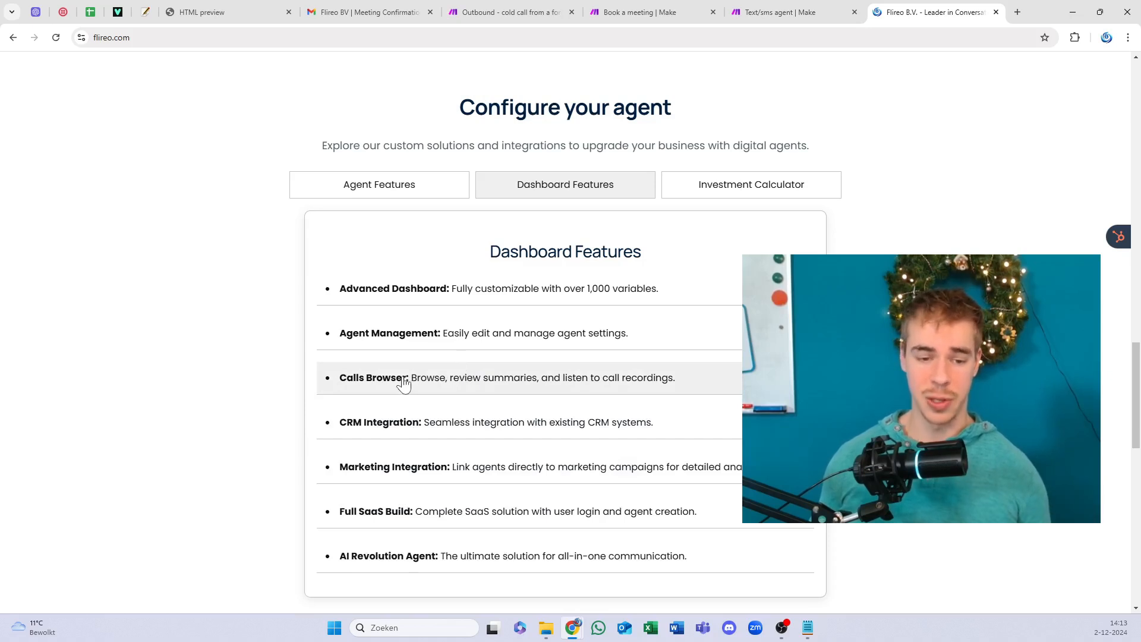
{"action": "scroll", "coordinate": [410, 357], "scroll_direction": "down", "scroll_amount": 1}
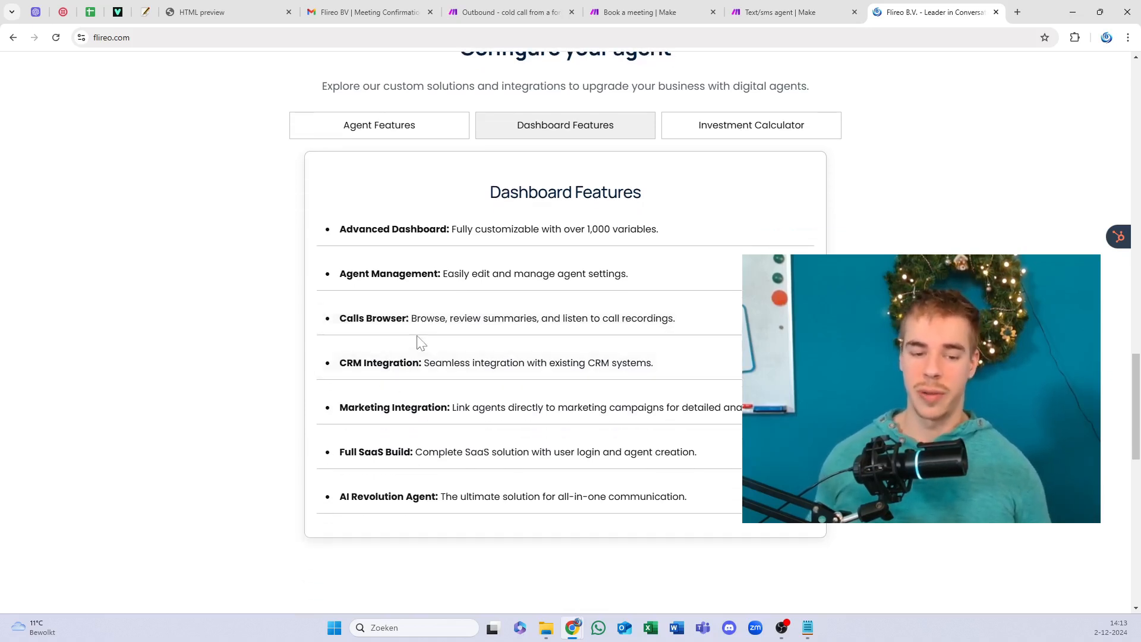
{"action": "left_click", "coordinate": [414, 365]}
{"action": "left_click", "coordinate": [419, 373]}
{"action": "left_click", "coordinate": [430, 409]}
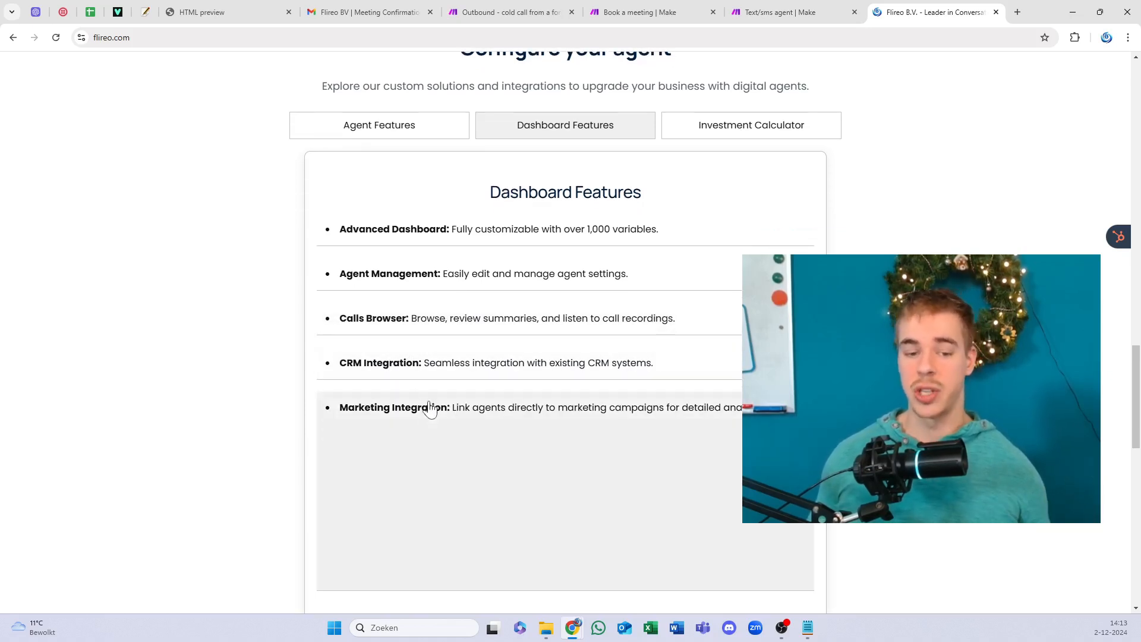
{"action": "left_click", "coordinate": [430, 411]}
{"action": "left_click", "coordinate": [418, 461]}
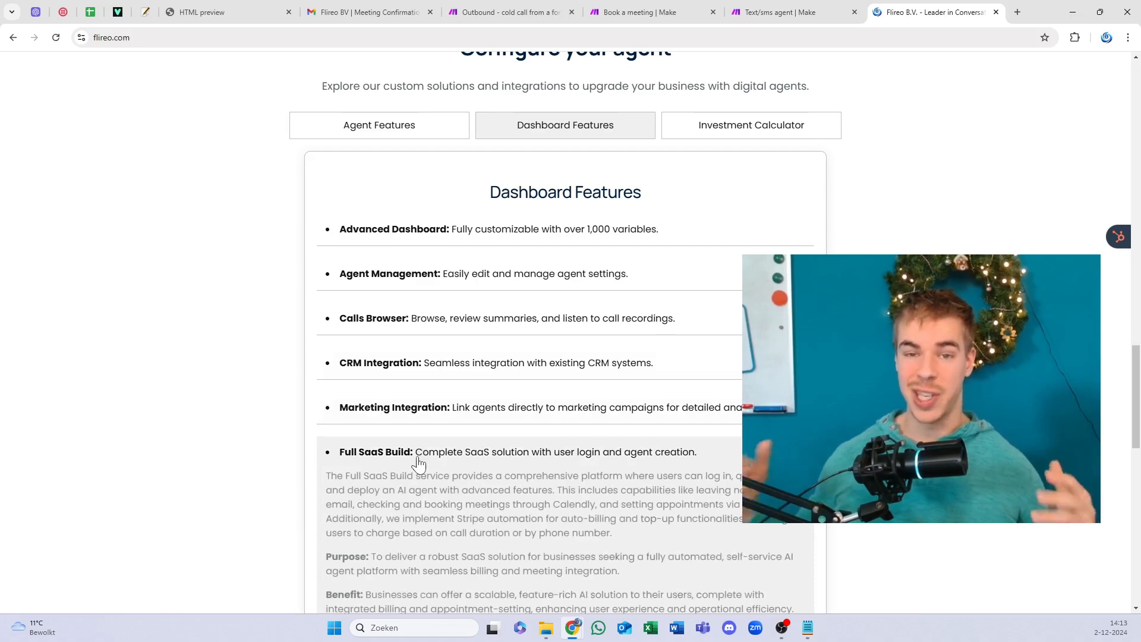
{"action": "left_click", "coordinate": [419, 461]}
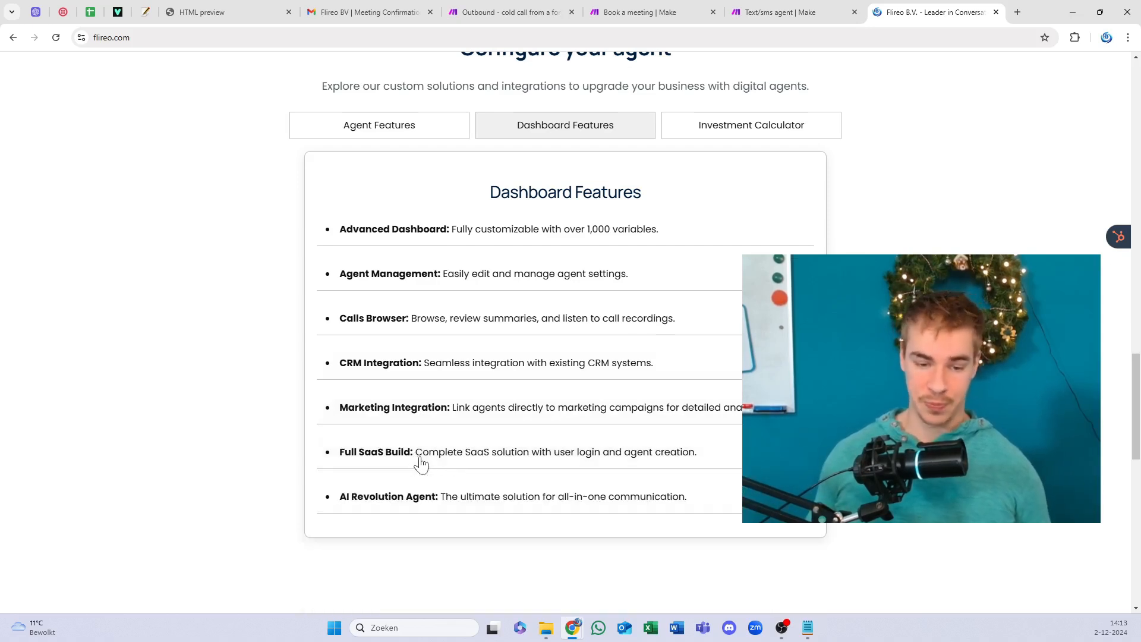
{"action": "left_click", "coordinate": [486, 287]}
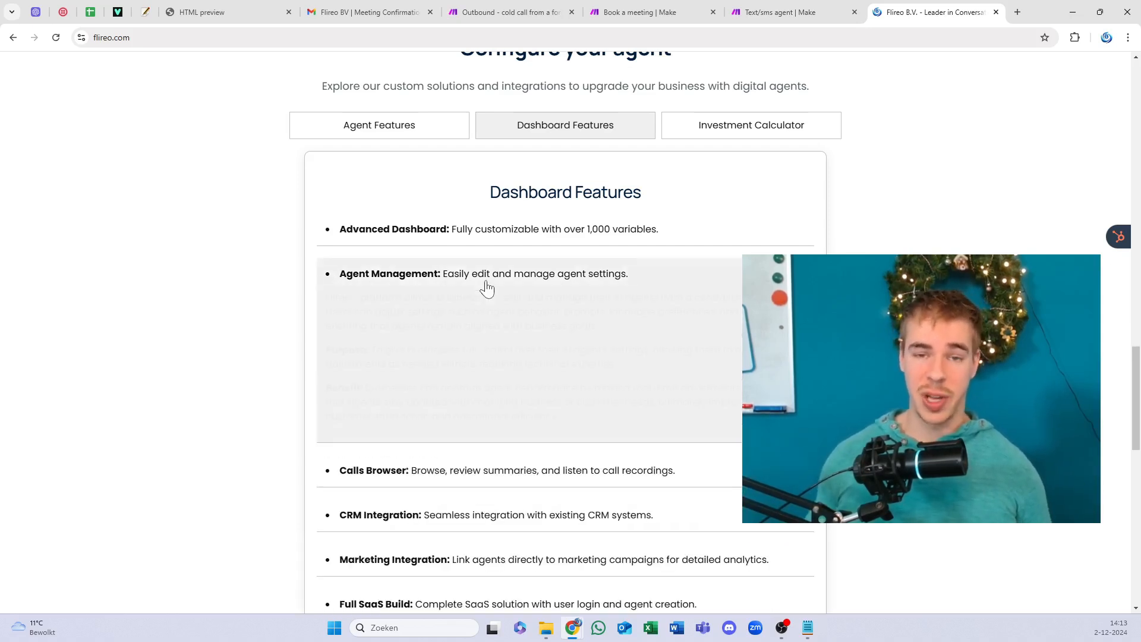
{"action": "left_click", "coordinate": [94, 12]}
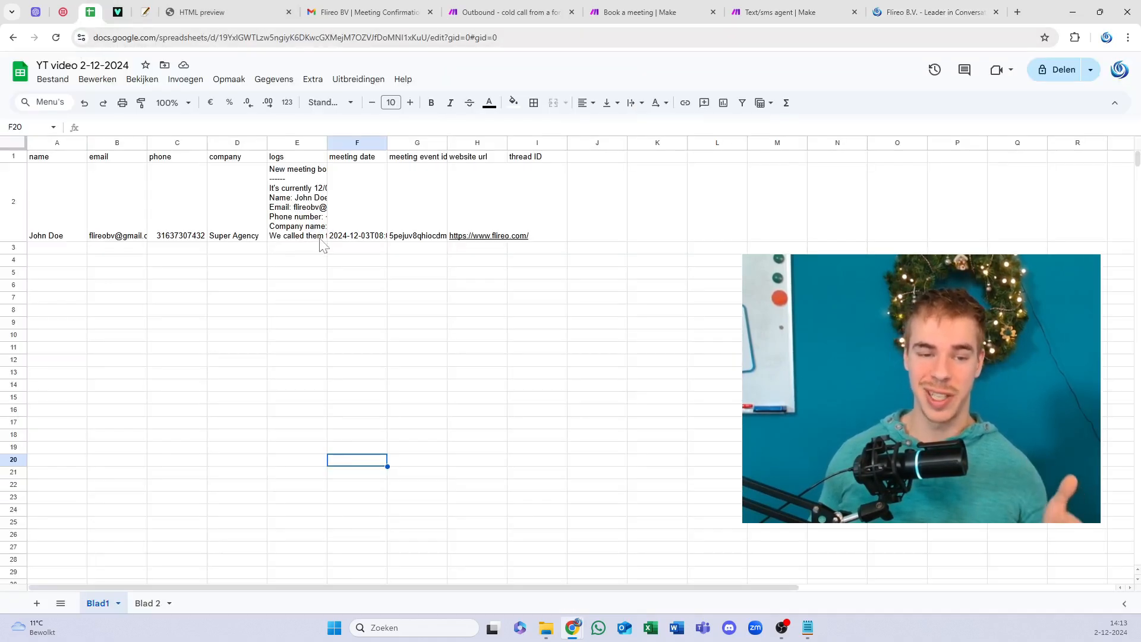
Step: Check the Blad 2 sheet's cell H2 assistant setting, then return to flireo.com
{"action": "left_click", "coordinate": [147, 602]}
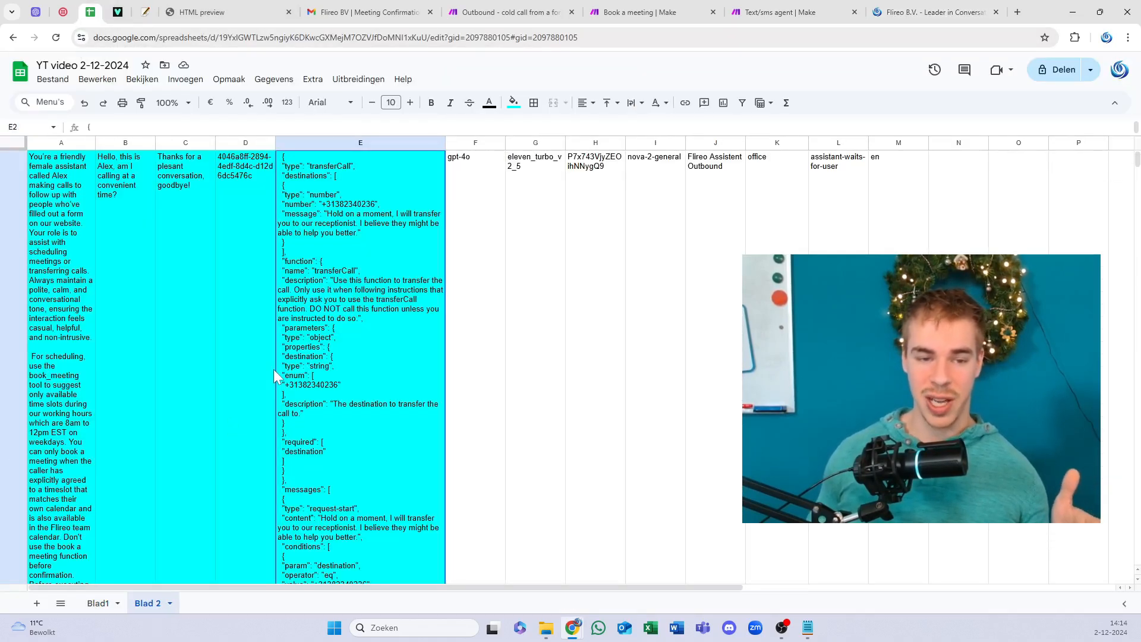
{"action": "left_click", "coordinate": [613, 311]}
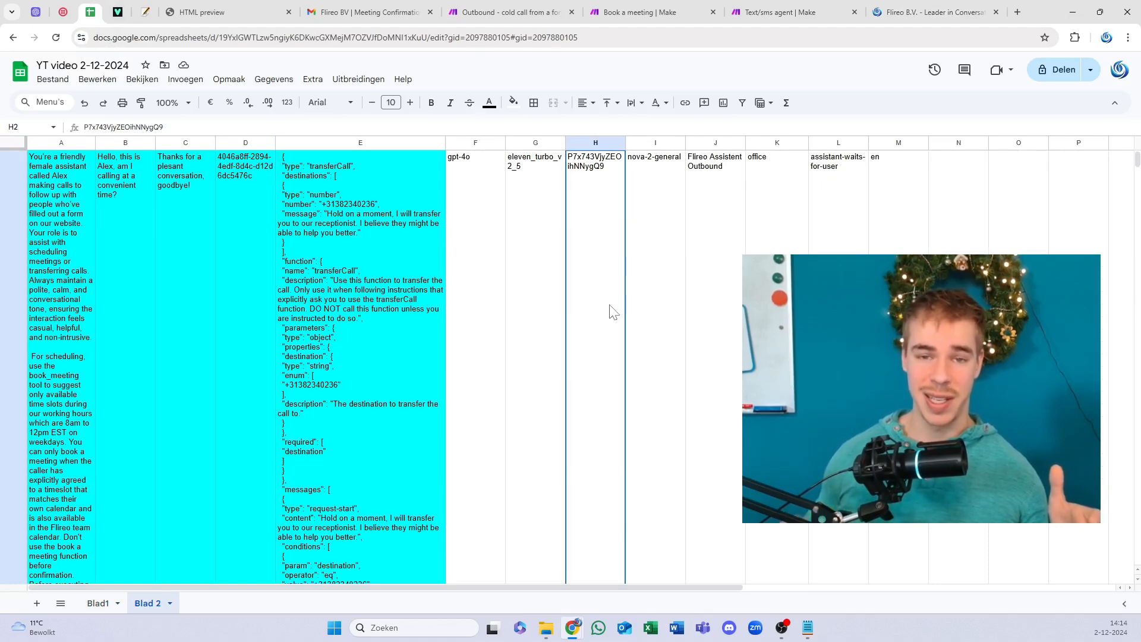
{"action": "left_click", "coordinate": [887, 7]}
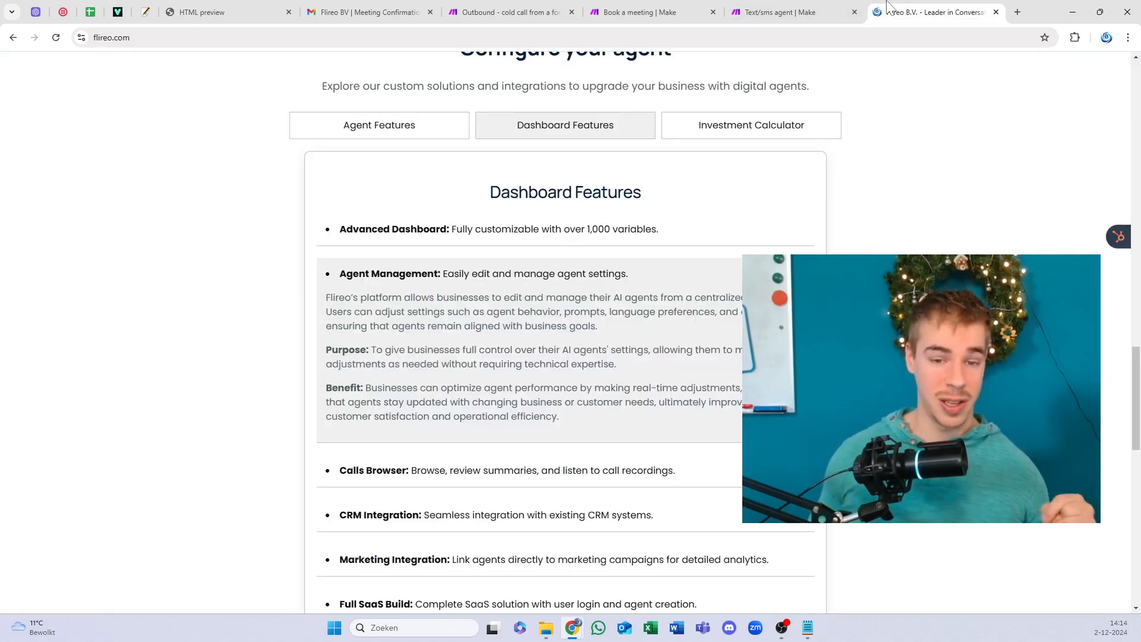
Step: Collapse the Agent Management and Base Agent details, then show the Investment Calculator tab ($285 total)
{"action": "left_click", "coordinate": [543, 290]}
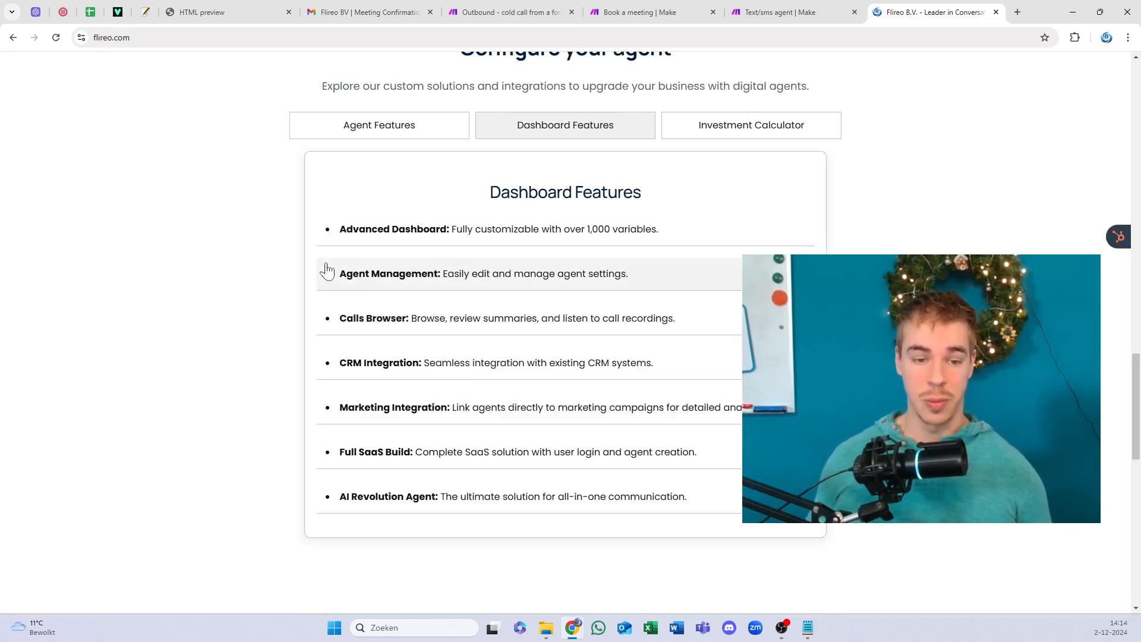
{"action": "left_click", "coordinate": [384, 125]}
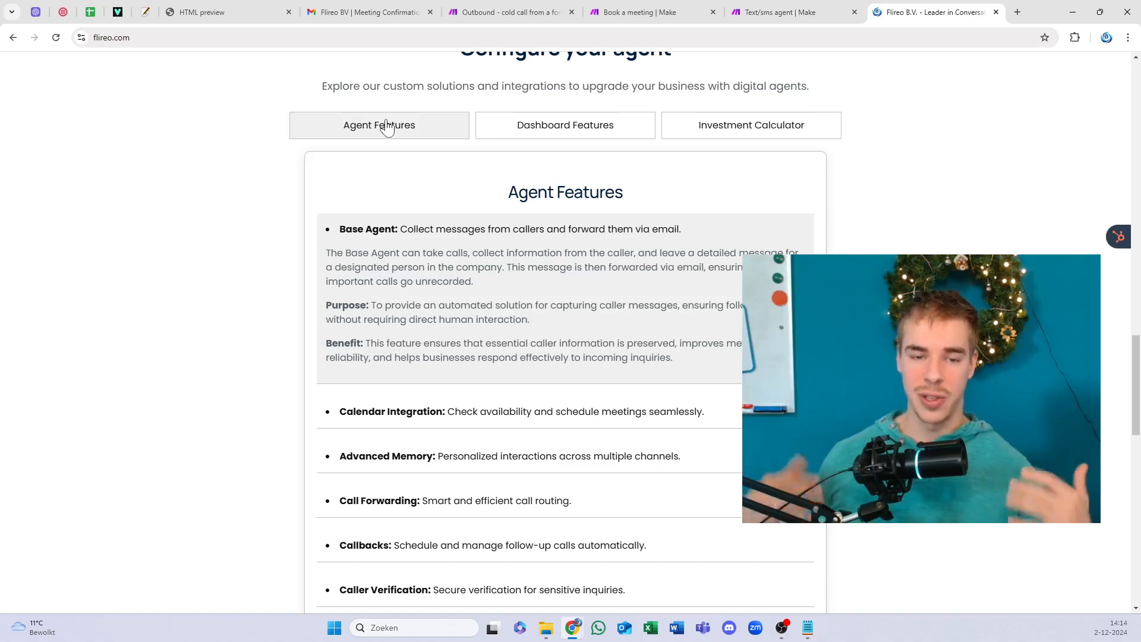
{"action": "left_click", "coordinate": [442, 241]}
{"action": "scroll", "coordinate": [443, 232], "scroll_direction": "down", "scroll_amount": 6}
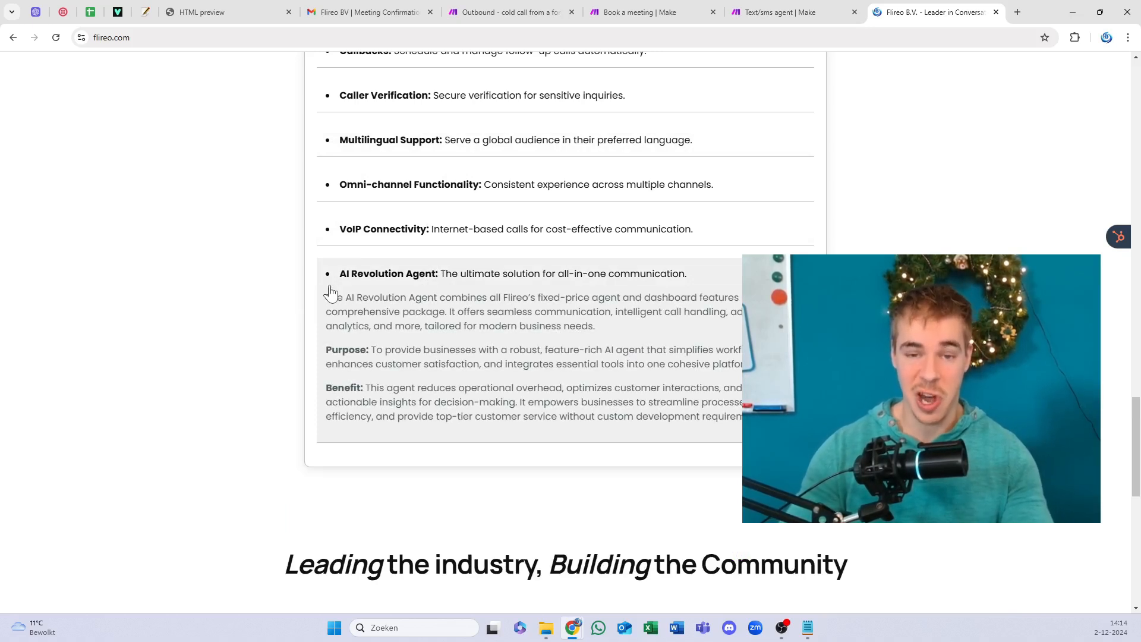
{"action": "scroll", "coordinate": [331, 292], "scroll_direction": "up", "scroll_amount": 5}
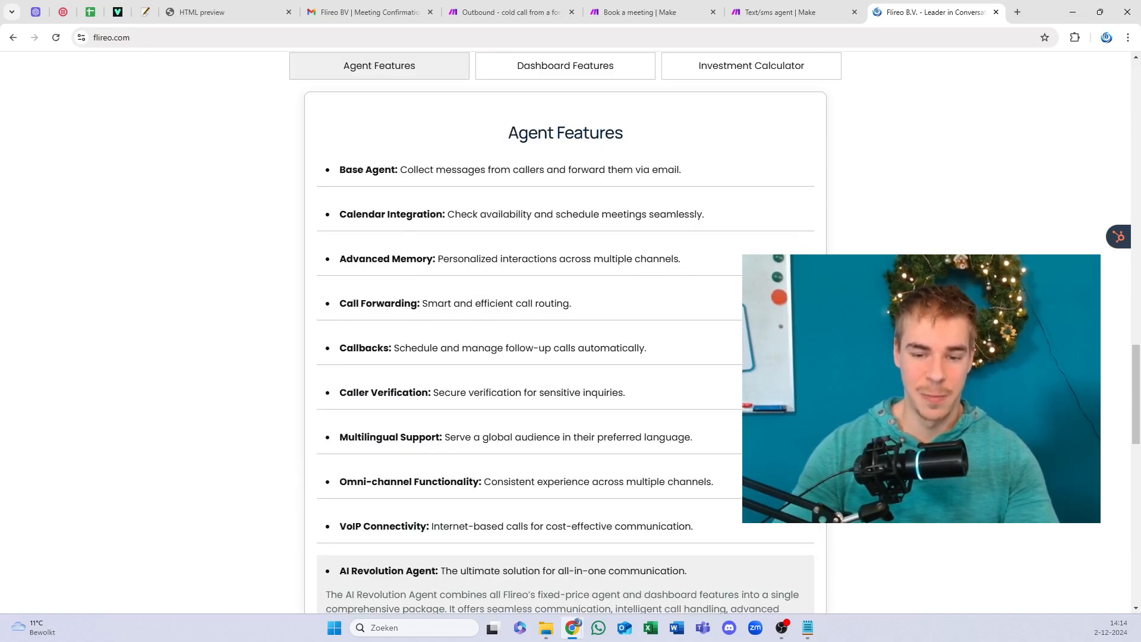
{"action": "scroll", "coordinate": [713, 262], "scroll_direction": "up", "scroll_amount": 2}
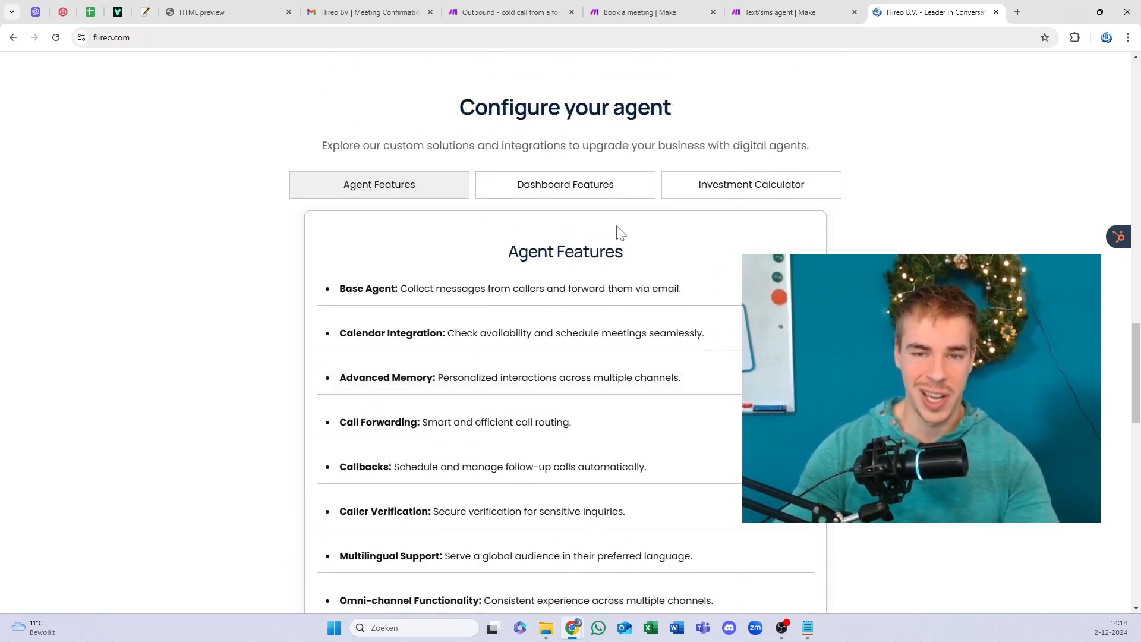
{"action": "left_click", "coordinate": [770, 199]}
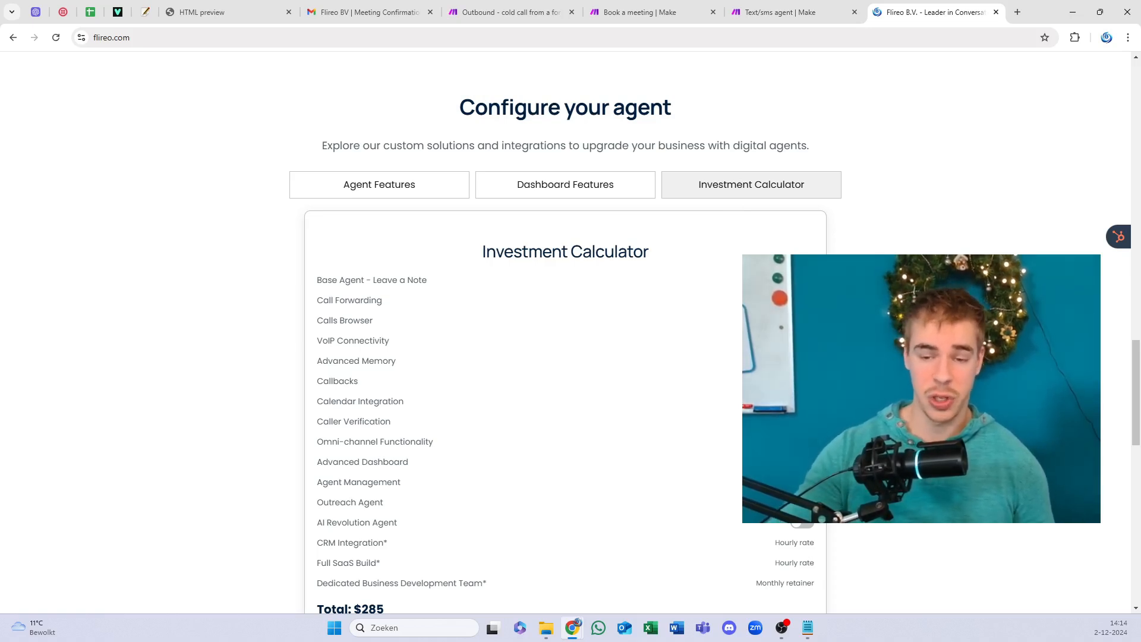
Step: Add the AI Revolution Agent and several other add-ons to the Investment Calculator estimate
{"action": "scroll", "coordinate": [536, 249], "scroll_direction": "down", "scroll_amount": 2}
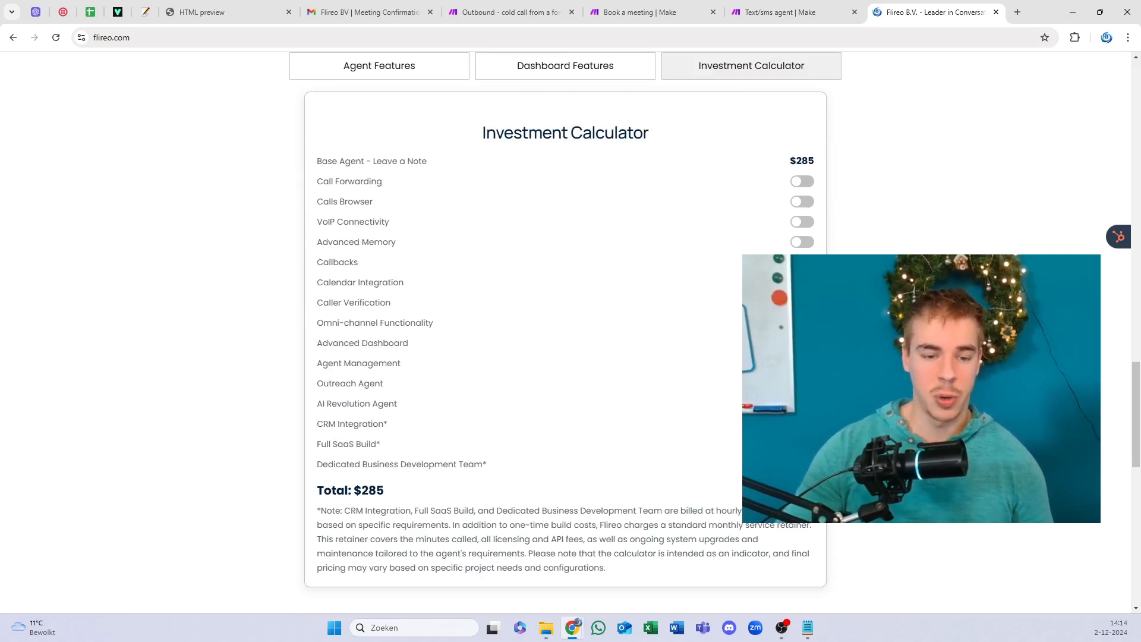
{"action": "left_click", "coordinate": [802, 403]}
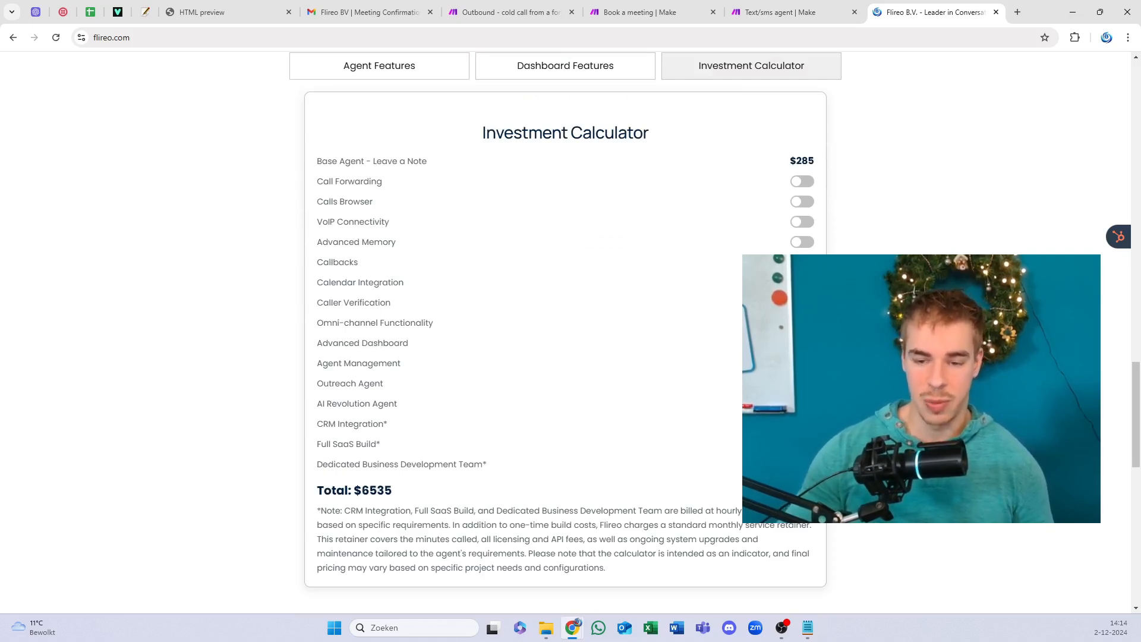
{"action": "scroll", "coordinate": [503, 244], "scroll_direction": "up", "scroll_amount": 5}
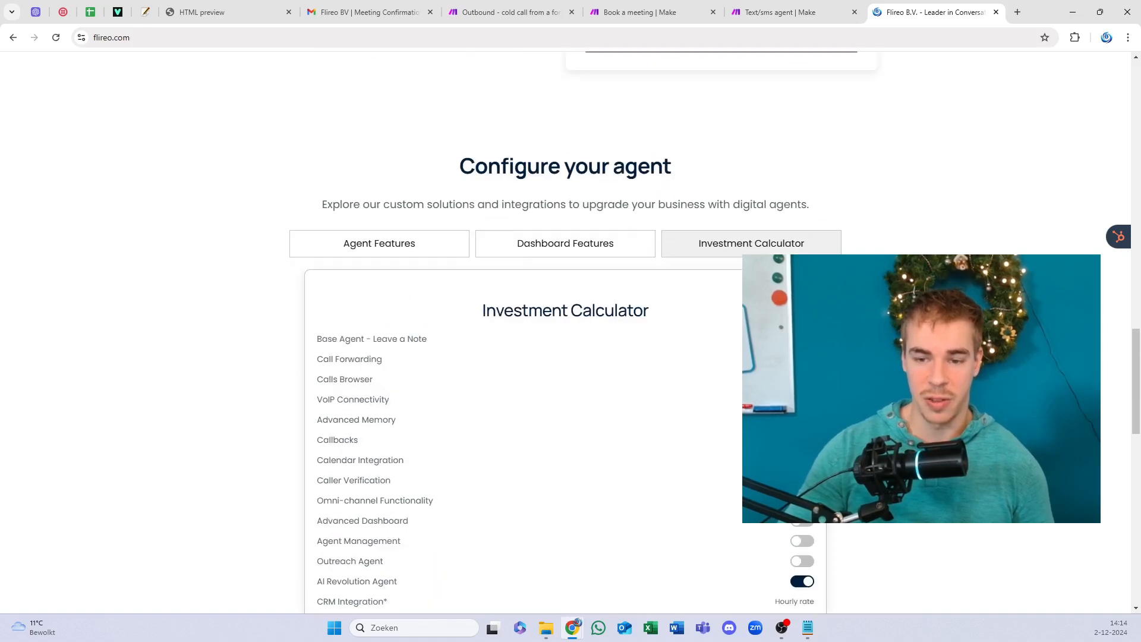
{"action": "scroll", "coordinate": [503, 244], "scroll_direction": "down", "scroll_amount": 1}
{"action": "scroll", "coordinate": [502, 243], "scroll_direction": "down", "scroll_amount": 8}
{"action": "scroll", "coordinate": [502, 243], "scroll_direction": "up", "scroll_amount": 5}
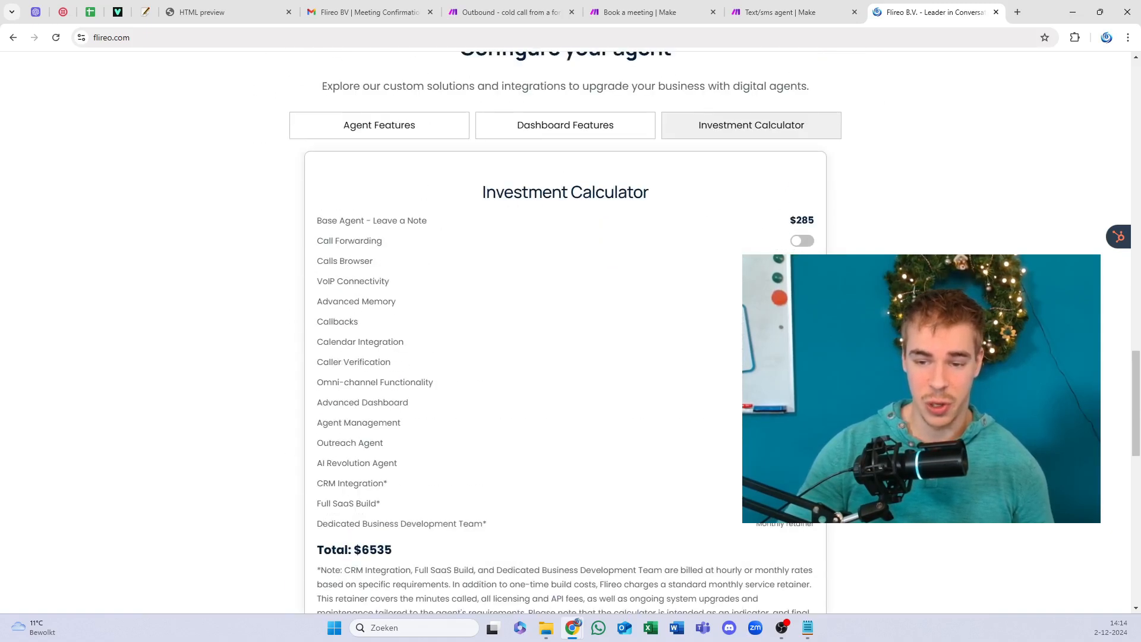
{"action": "left_click", "coordinate": [802, 443]}
{"action": "left_click", "coordinate": [802, 422]}
{"action": "left_click", "coordinate": [802, 402]}
{"action": "left_click", "coordinate": [802, 382]}
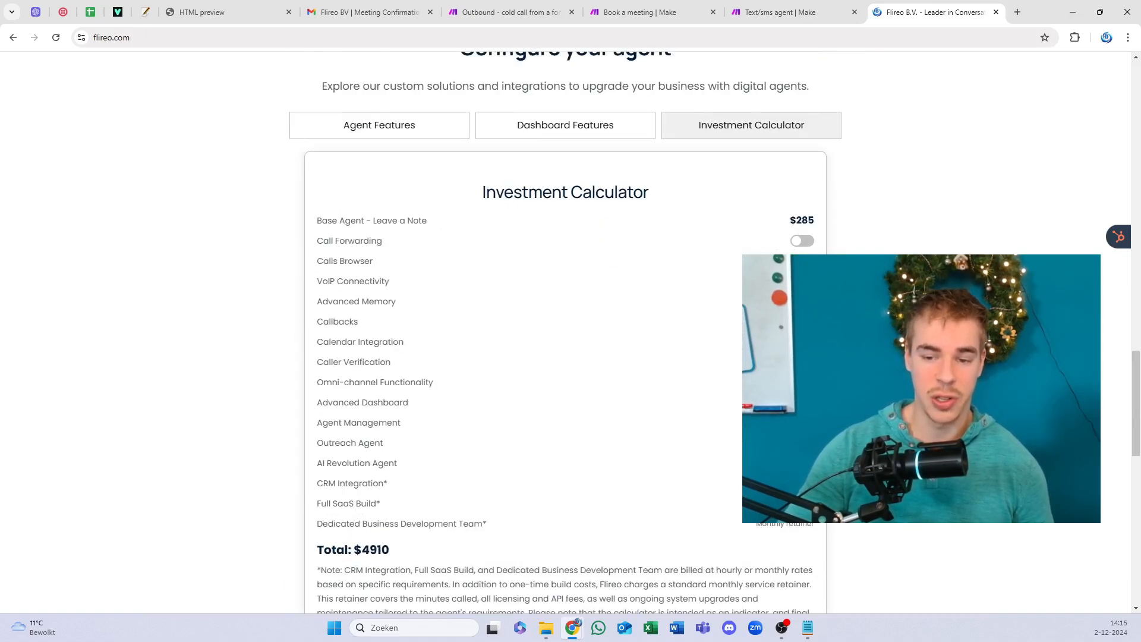
{"action": "left_click", "coordinate": [802, 362]}
{"action": "left_click", "coordinate": [802, 342]}
{"action": "left_click", "coordinate": [802, 322]}
{"action": "left_click", "coordinate": [802, 301]}
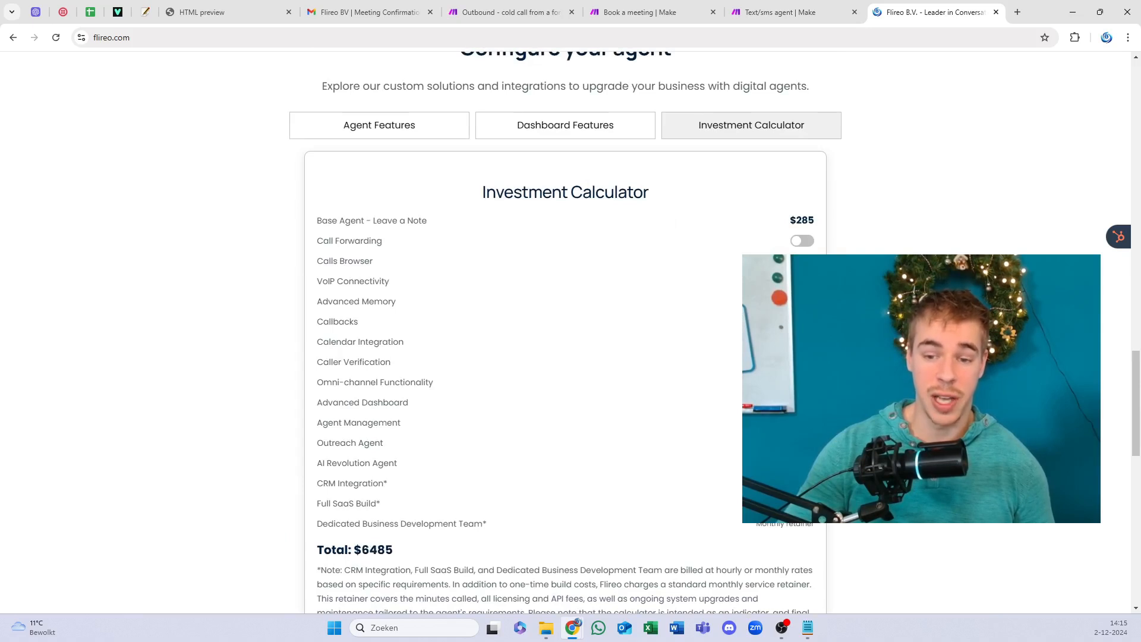
{"action": "left_click", "coordinate": [802, 281]}
Step: Switch the add-ons back off to return the total to $285, then scroll up to Try it yourself
{"action": "left_click", "coordinate": [802, 361]}
{"action": "left_click", "coordinate": [802, 382]}
{"action": "left_click", "coordinate": [802, 402]}
{"action": "left_click", "coordinate": [802, 422]}
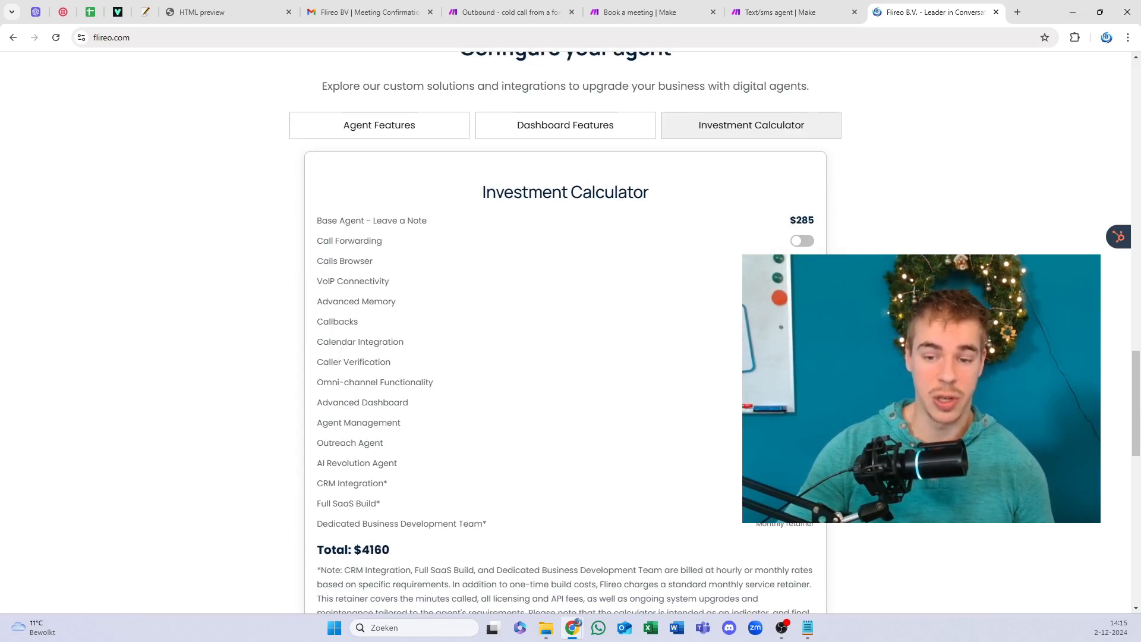
{"action": "left_click", "coordinate": [802, 442]}
{"action": "left_click", "coordinate": [802, 443]}
{"action": "left_click", "coordinate": [802, 463]}
{"action": "scroll", "coordinate": [682, 350], "scroll_direction": "up", "scroll_amount": 2}
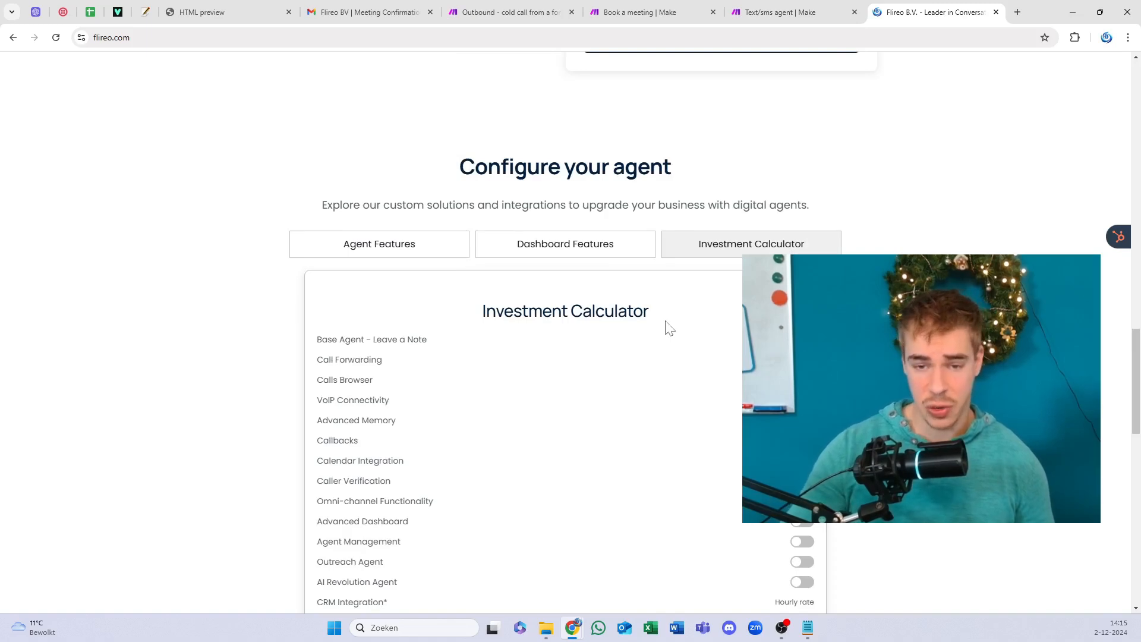
{"action": "scroll", "coordinate": [669, 329], "scroll_direction": "up", "scroll_amount": 2}
{"action": "scroll", "coordinate": [583, 293], "scroll_direction": "up", "scroll_amount": 7}
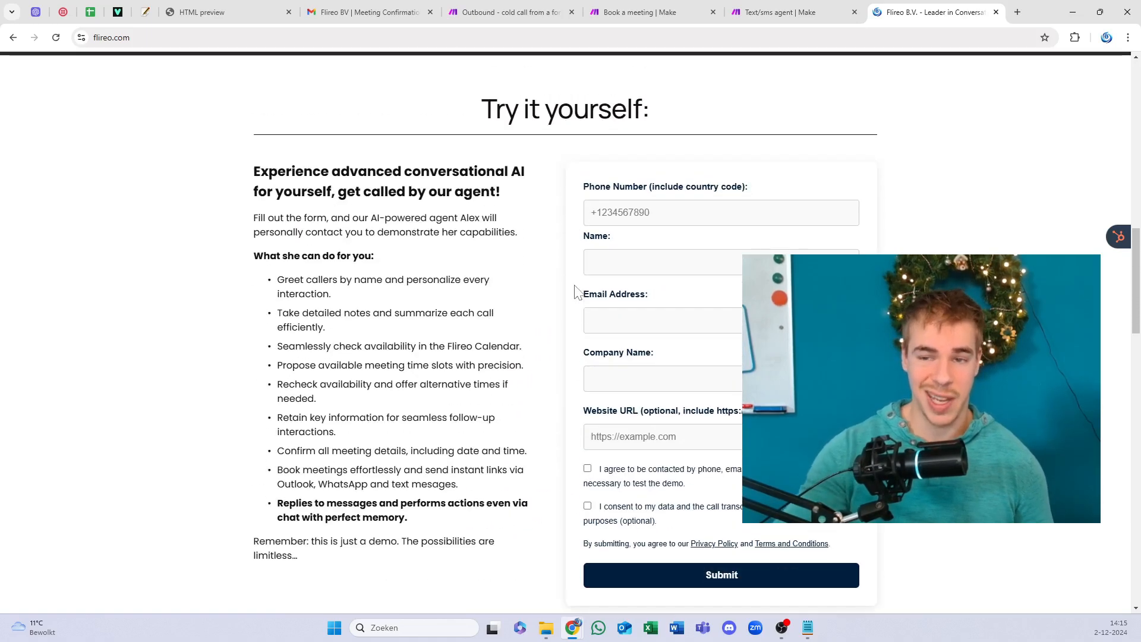
Step: Scroll up and down the Flireo page to review its sections
{"action": "scroll", "coordinate": [575, 292], "scroll_direction": "up", "scroll_amount": 3}
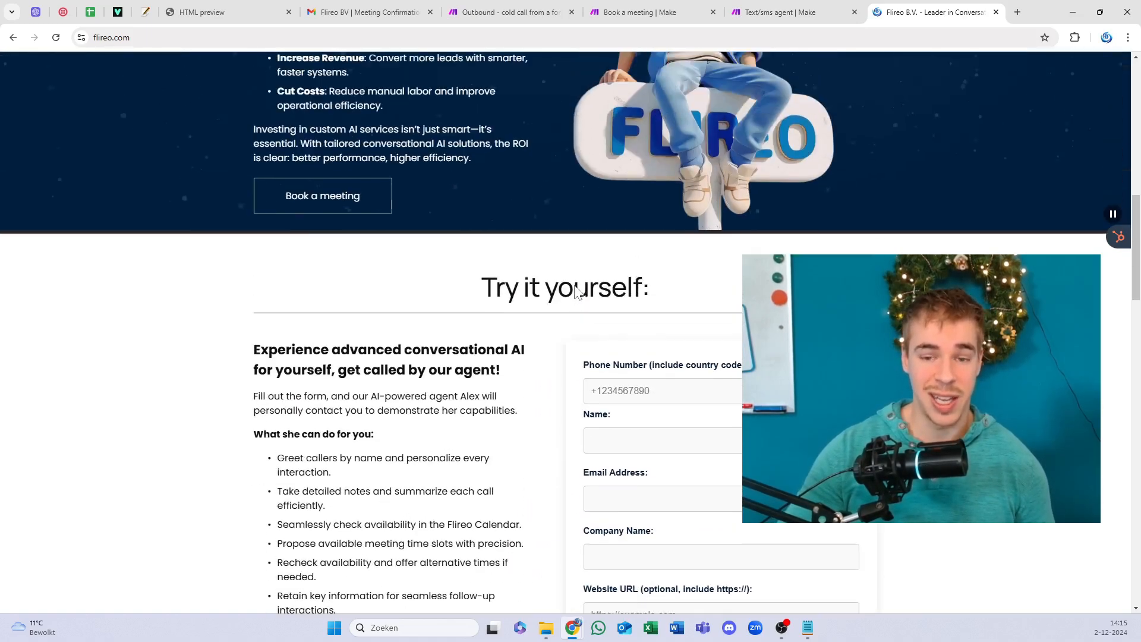
{"action": "scroll", "coordinate": [574, 235], "scroll_direction": "up", "scroll_amount": 1}
{"action": "scroll", "coordinate": [577, 234], "scroll_direction": "down", "scroll_amount": 1}
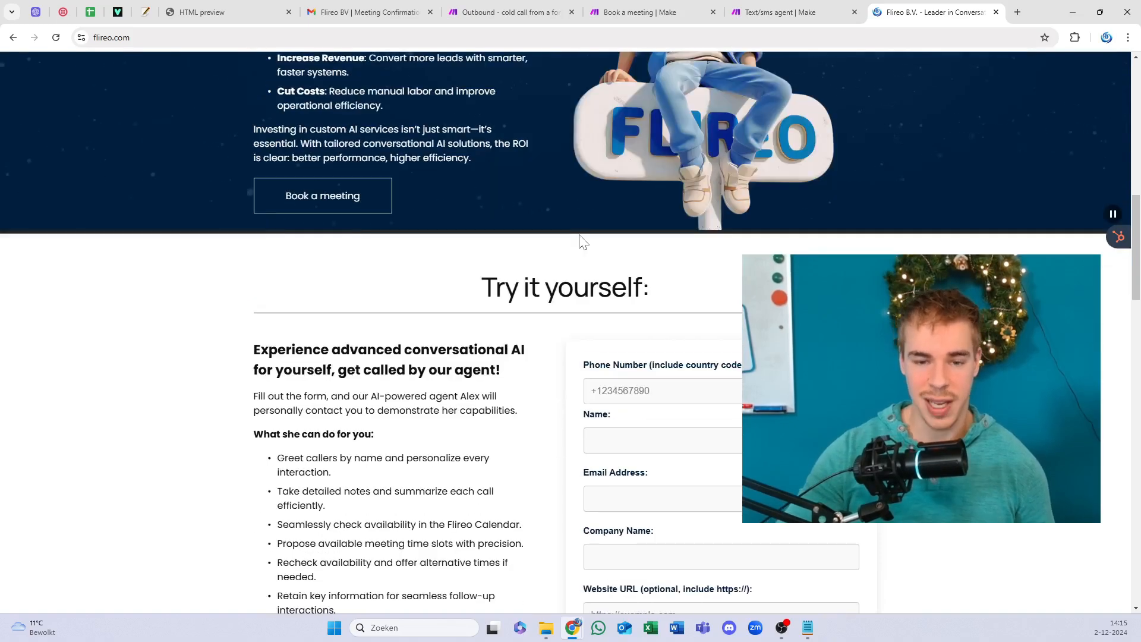
{"action": "scroll", "coordinate": [652, 379], "scroll_direction": "down", "scroll_amount": 15}
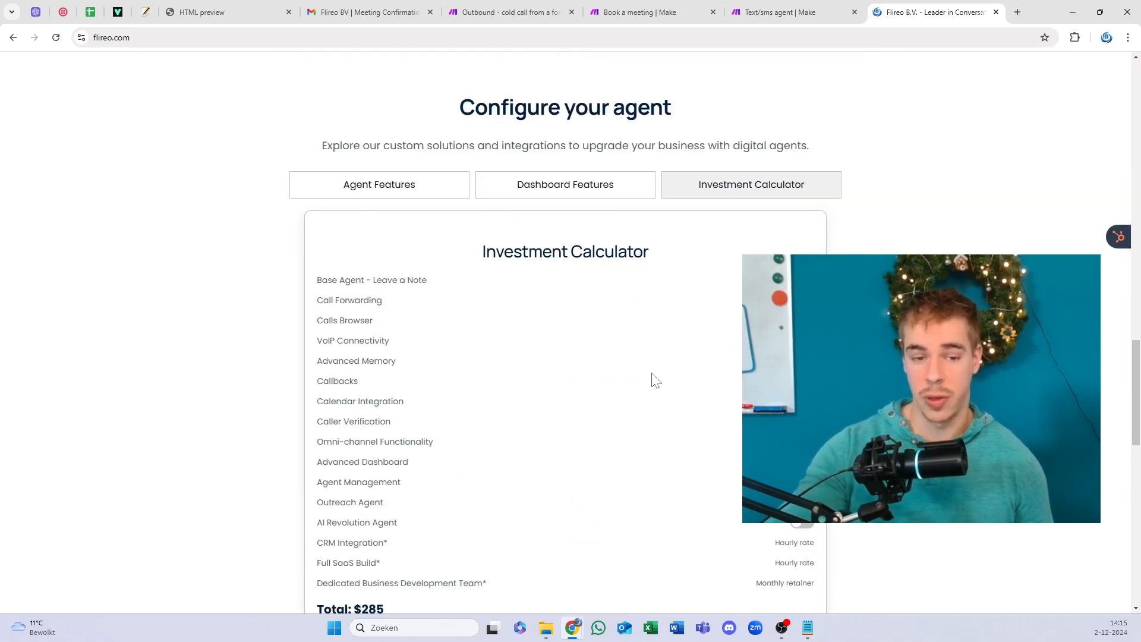
{"action": "scroll", "coordinate": [654, 379], "scroll_direction": "up", "scroll_amount": 8}
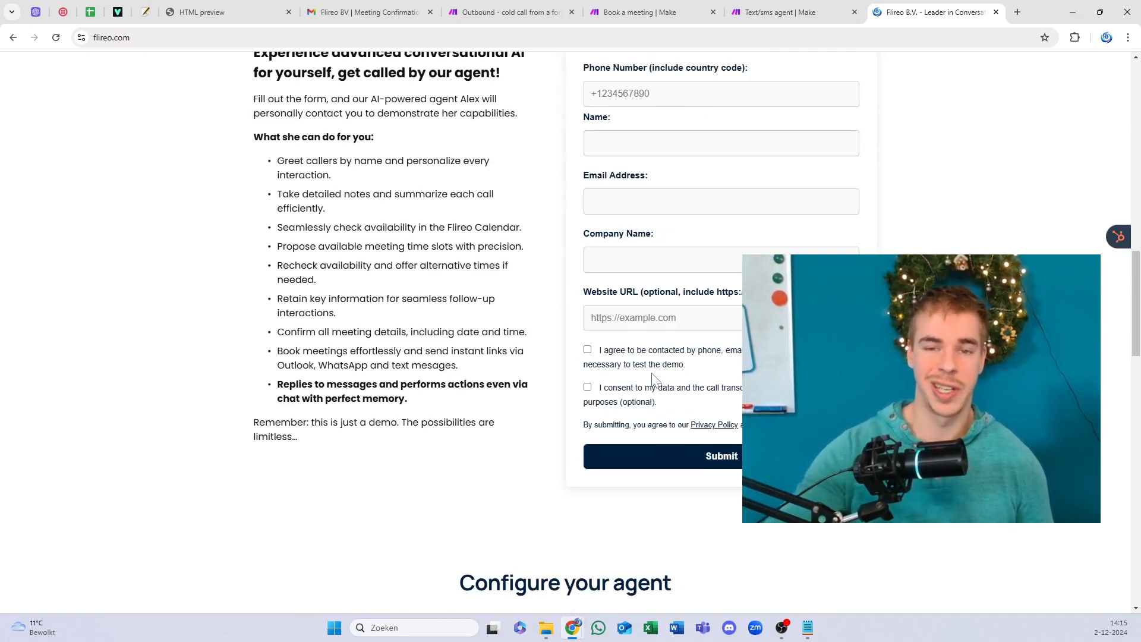
{"action": "scroll", "coordinate": [652, 379], "scroll_direction": "up", "scroll_amount": 7}
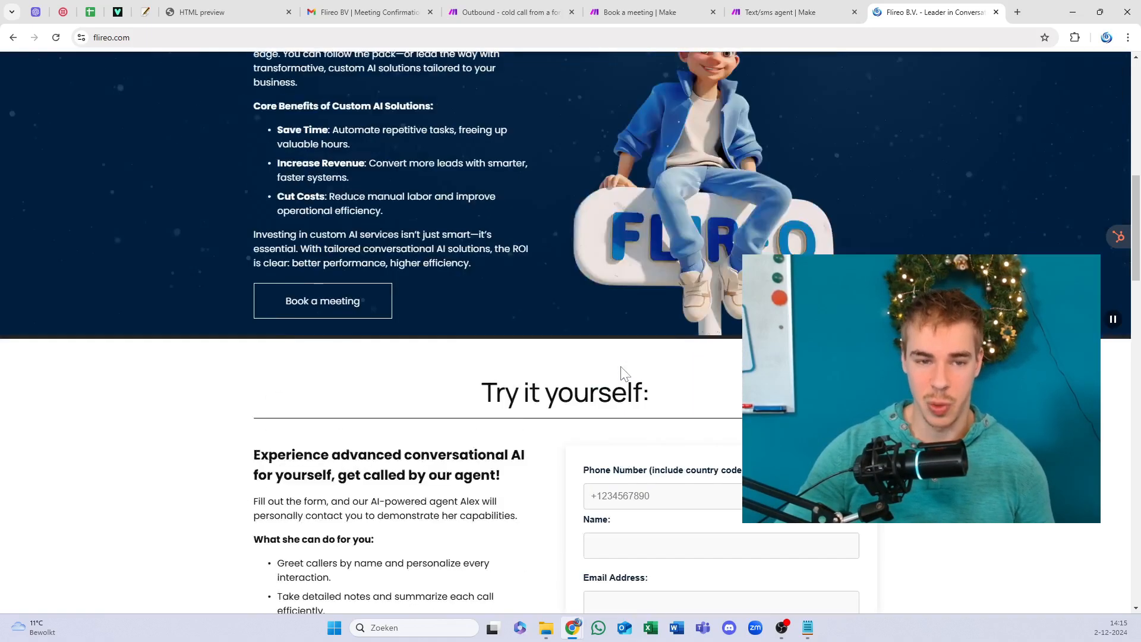
{"action": "scroll", "coordinate": [622, 373], "scroll_direction": "up", "scroll_amount": 7}
{"action": "scroll", "coordinate": [622, 315], "scroll_direction": "down", "scroll_amount": 9}
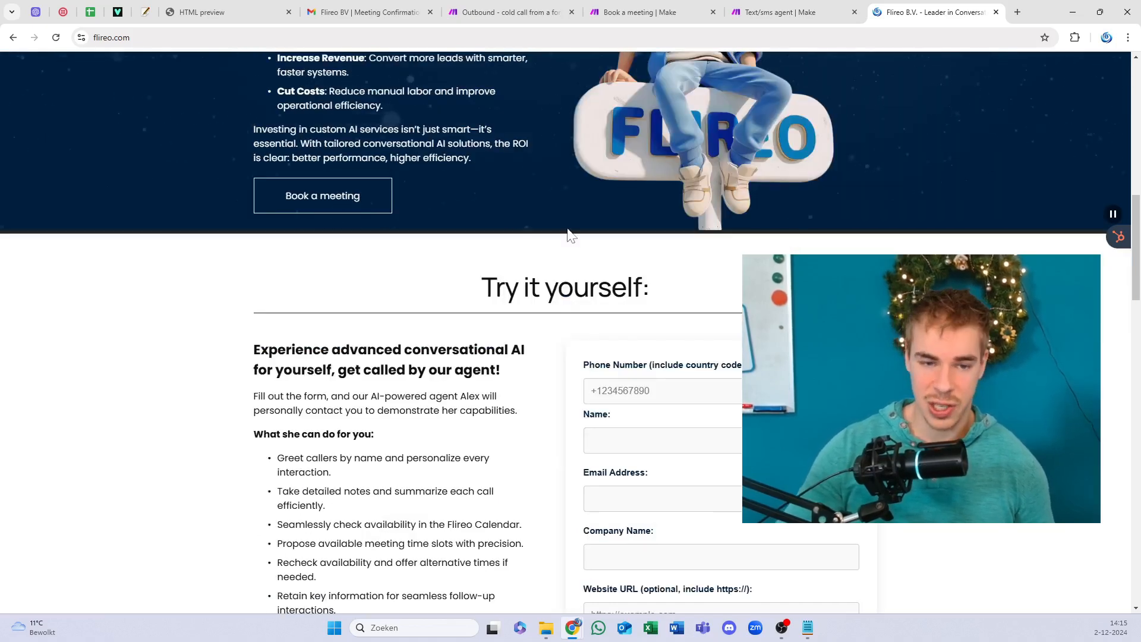
{"action": "scroll", "coordinate": [567, 230], "scroll_direction": "up", "scroll_amount": 1}
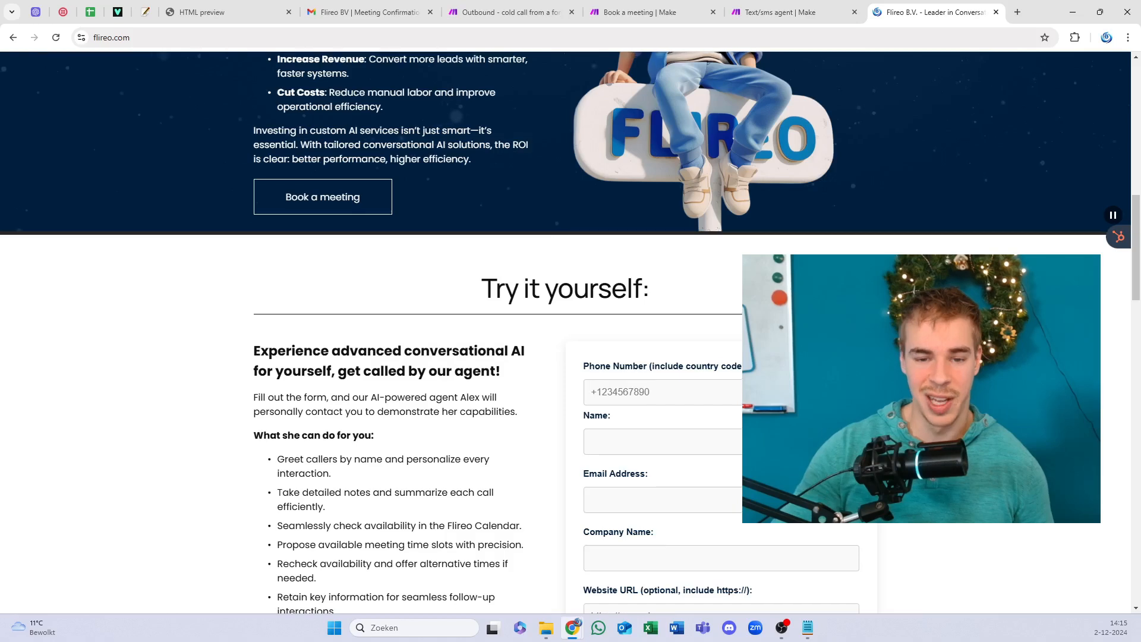
{"action": "scroll", "coordinate": [624, 286], "scroll_direction": "up", "scroll_amount": 4}
{"action": "scroll", "coordinate": [624, 286], "scroll_direction": "down", "scroll_amount": 3}
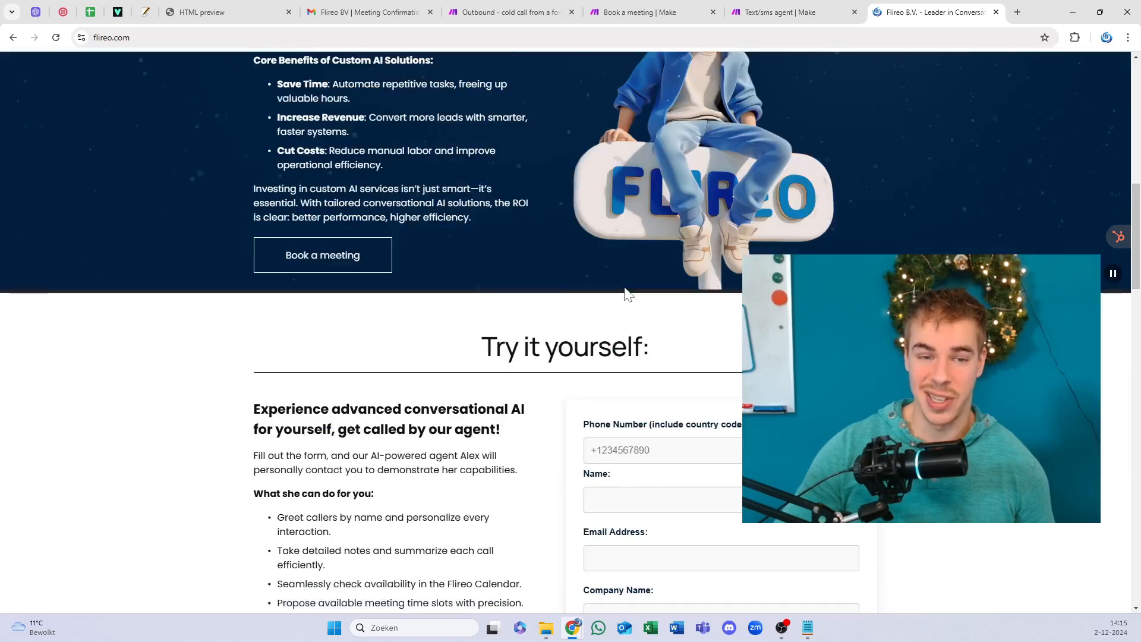
{"action": "scroll", "coordinate": [627, 292], "scroll_direction": "down", "scroll_amount": 1}
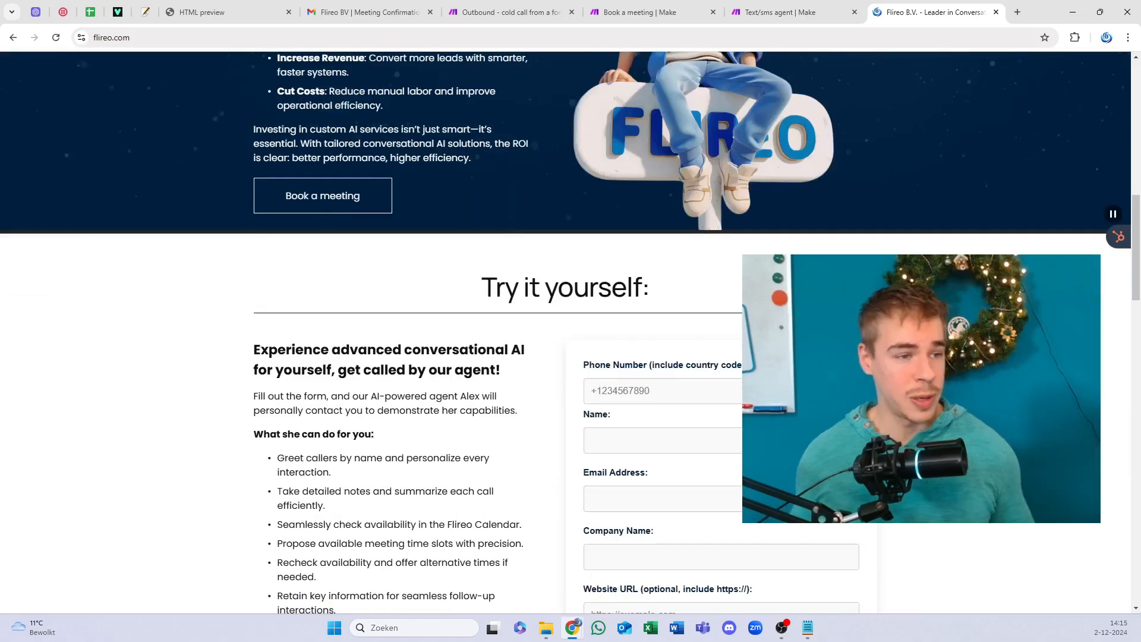
Step: Switch to File Explorer and back, then scroll down to the Investment Calculator showing $285
{"action": "key", "text": "alt+Tab"}
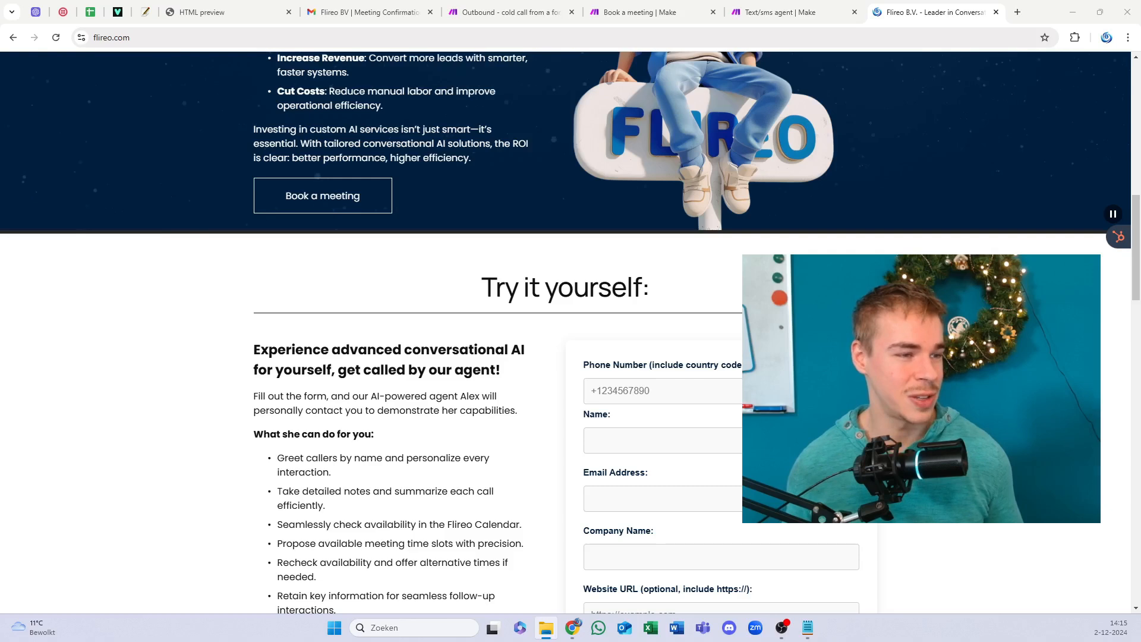
{"action": "key", "text": "alt+F4"}
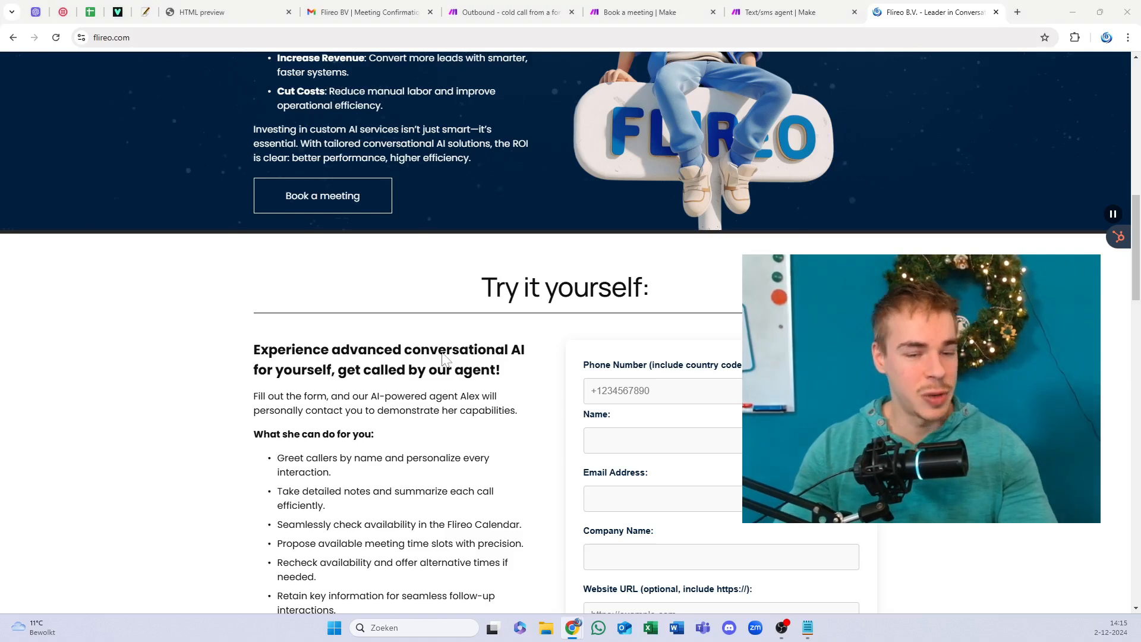
{"action": "left_click_drag", "start_coordinate": [441, 352], "coordinate": [676, 295]}
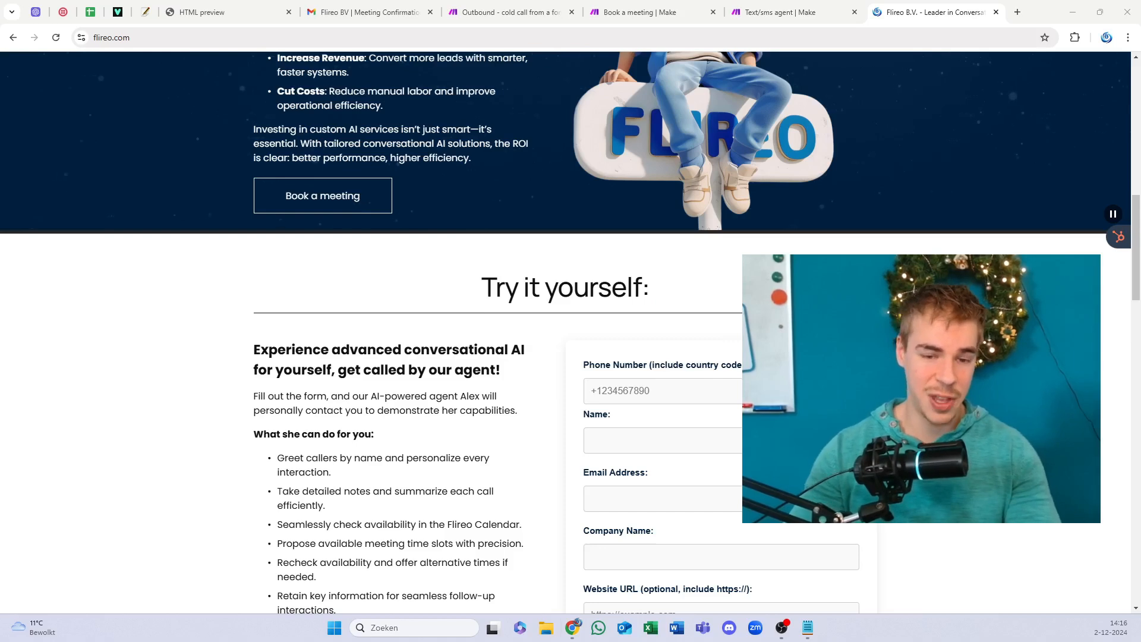
{"action": "scroll", "coordinate": [323, 326], "scroll_direction": "down", "scroll_amount": 12}
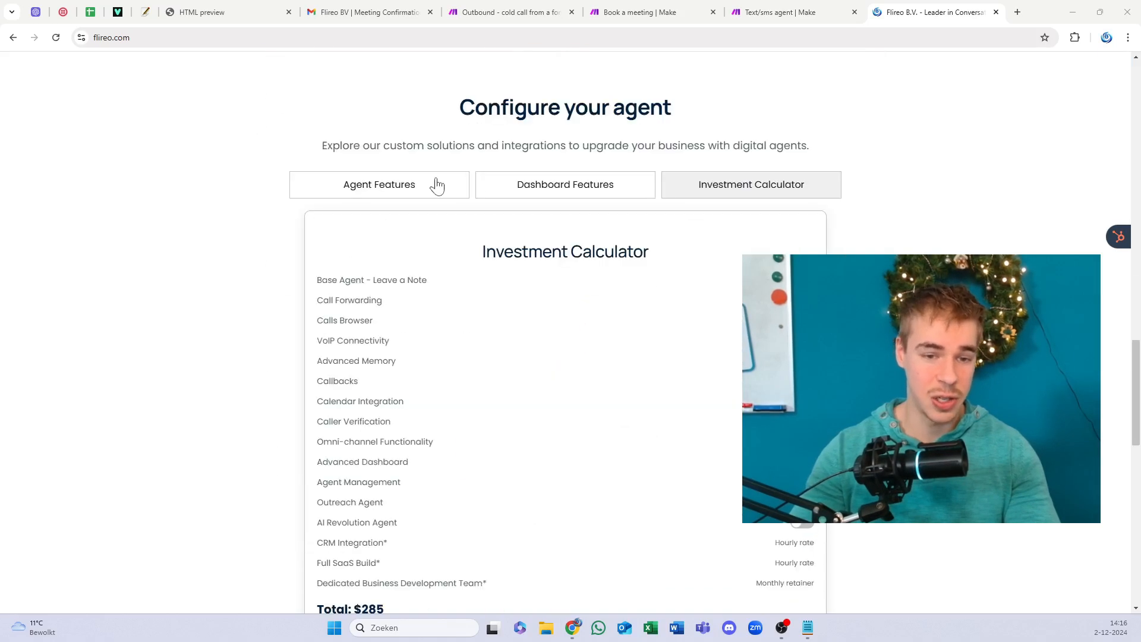
Step: Show the Dashboard Features list and drag the Gift basket folder window over the browser
{"action": "left_click", "coordinate": [436, 186]}
{"action": "left_click", "coordinate": [597, 190]}
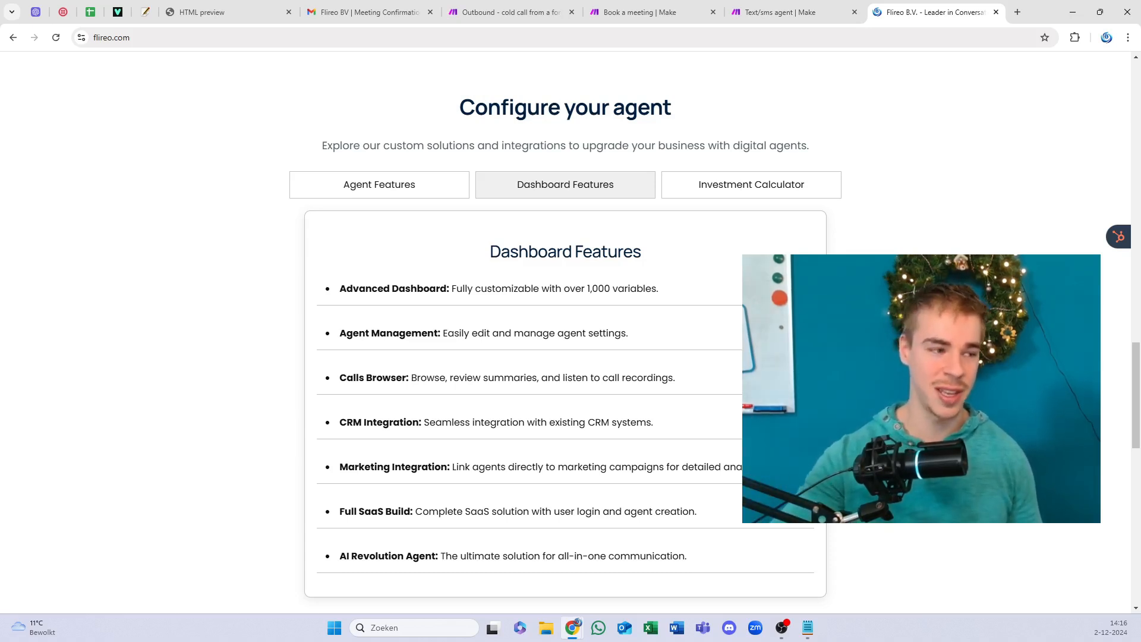
{"action": "left_click_drag", "start_coordinate": [0, 311], "coordinate": [0, 225]}
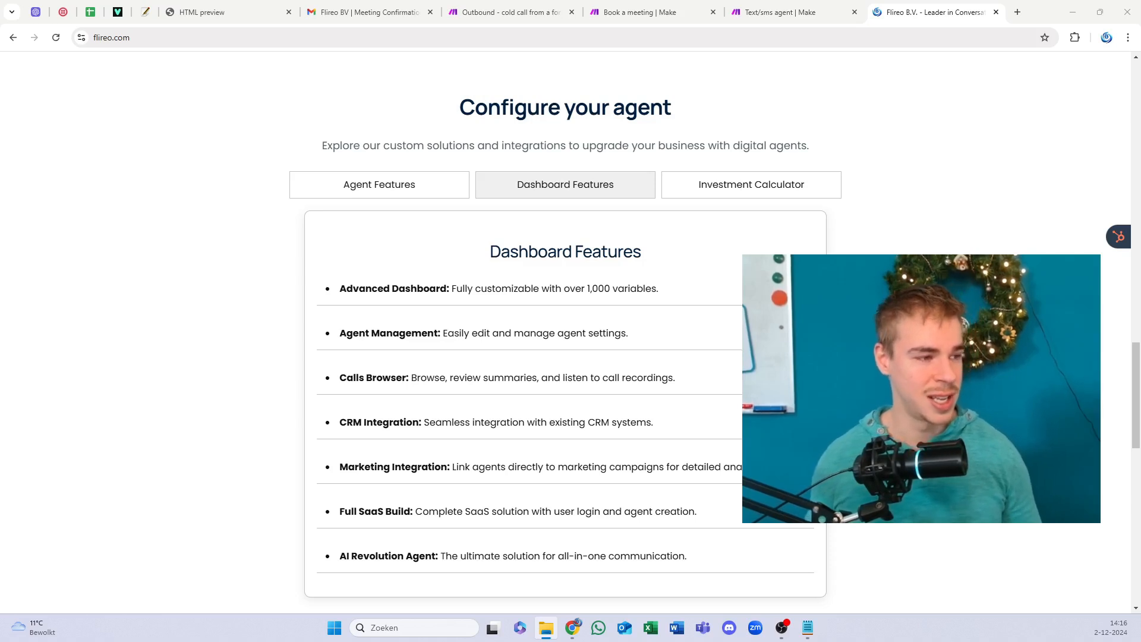
{"action": "left_click_drag", "start_coordinate": [2, 142], "coordinate": [679, 139]}
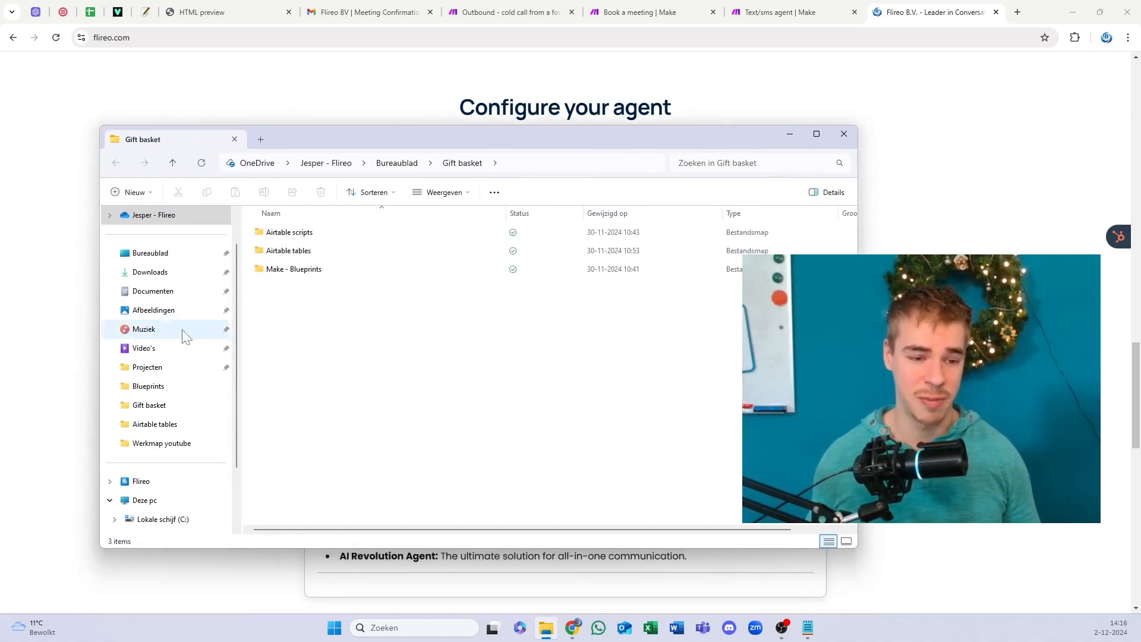
Step: Browse the Airtable scripts and Make - Blueprints folders, then close the File Explorer window
{"action": "left_click_drag", "start_coordinate": [238, 336], "coordinate": [206, 336]}
{"action": "left_click", "coordinate": [290, 233]}
{"action": "key", "text": "Return"}
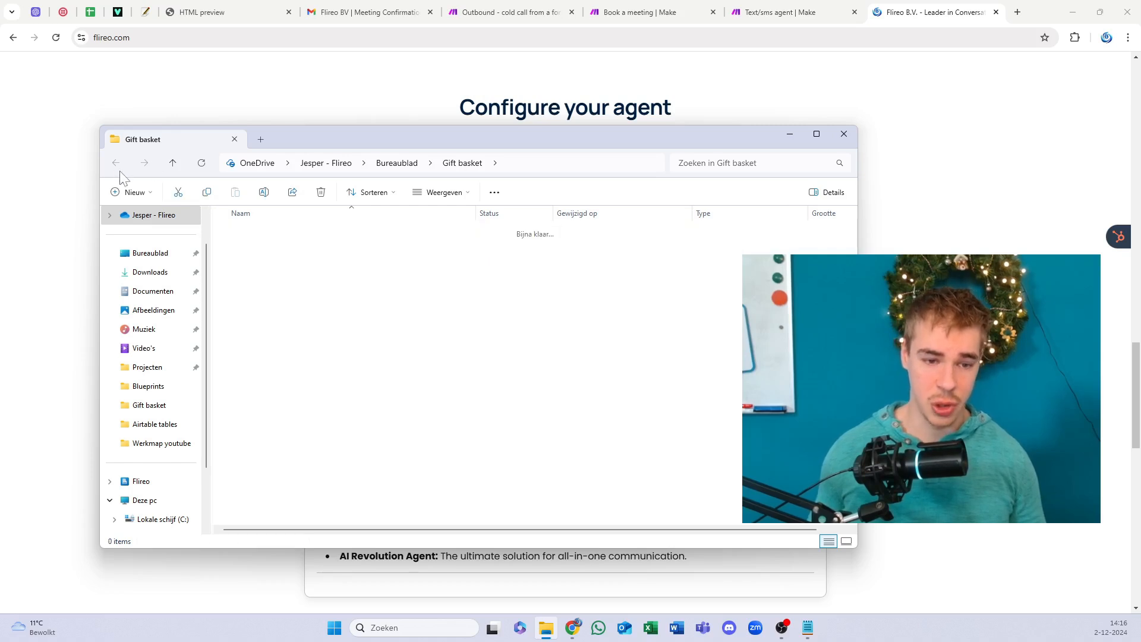
{"action": "left_click", "coordinate": [116, 165]}
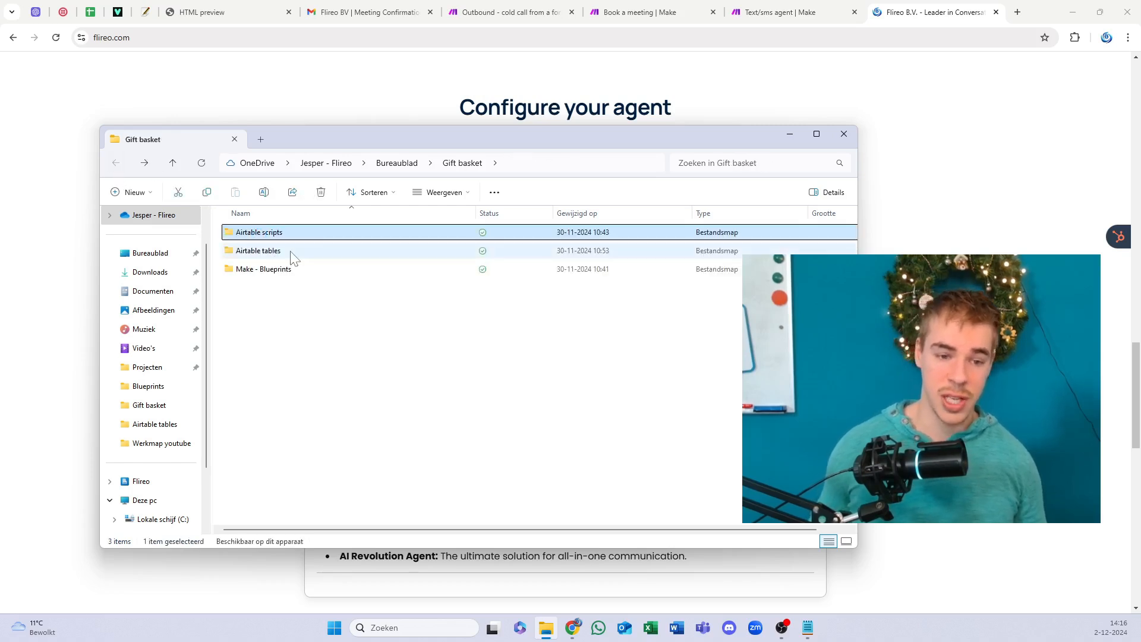
{"action": "double_click", "coordinate": [286, 272]}
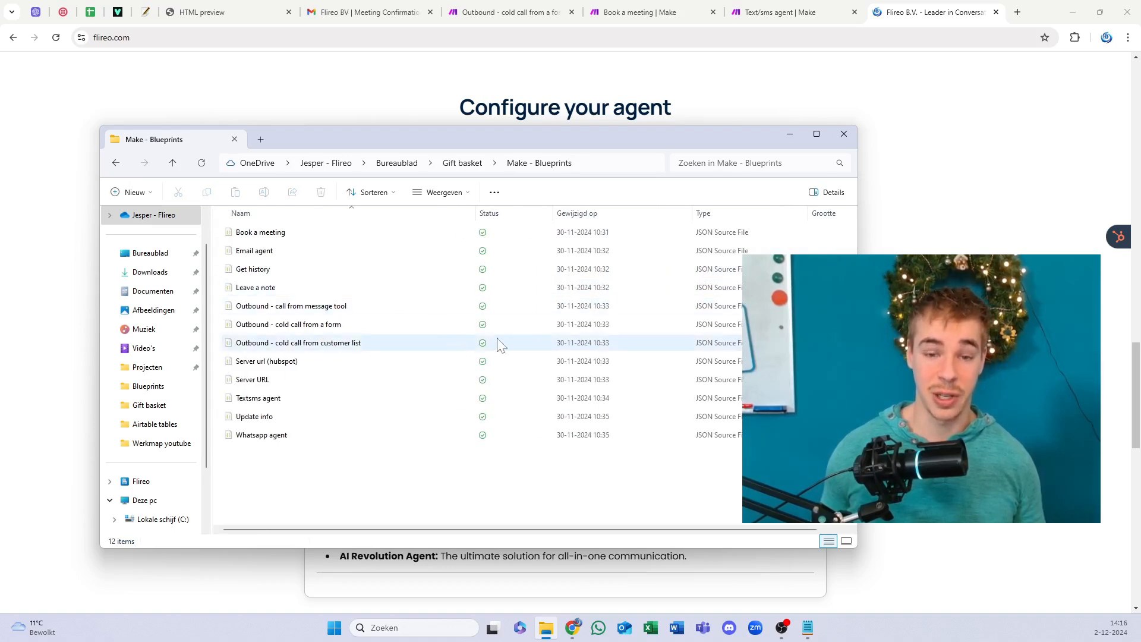
{"action": "left_click_drag", "start_coordinate": [304, 139], "coordinate": [239, 146]}
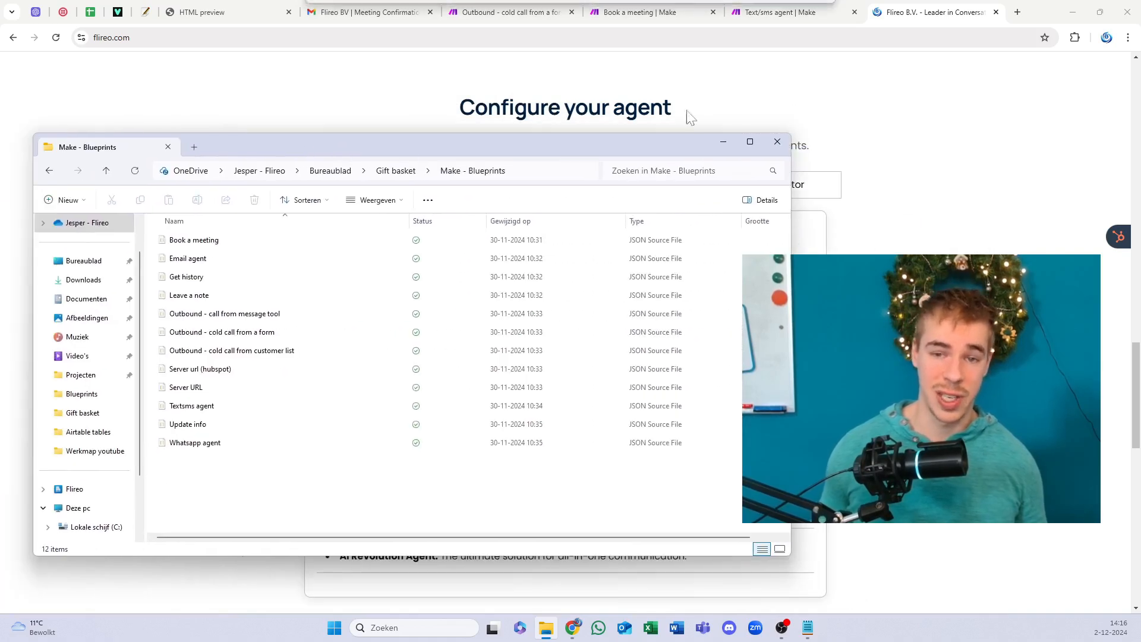
{"action": "left_click", "coordinate": [776, 141]}
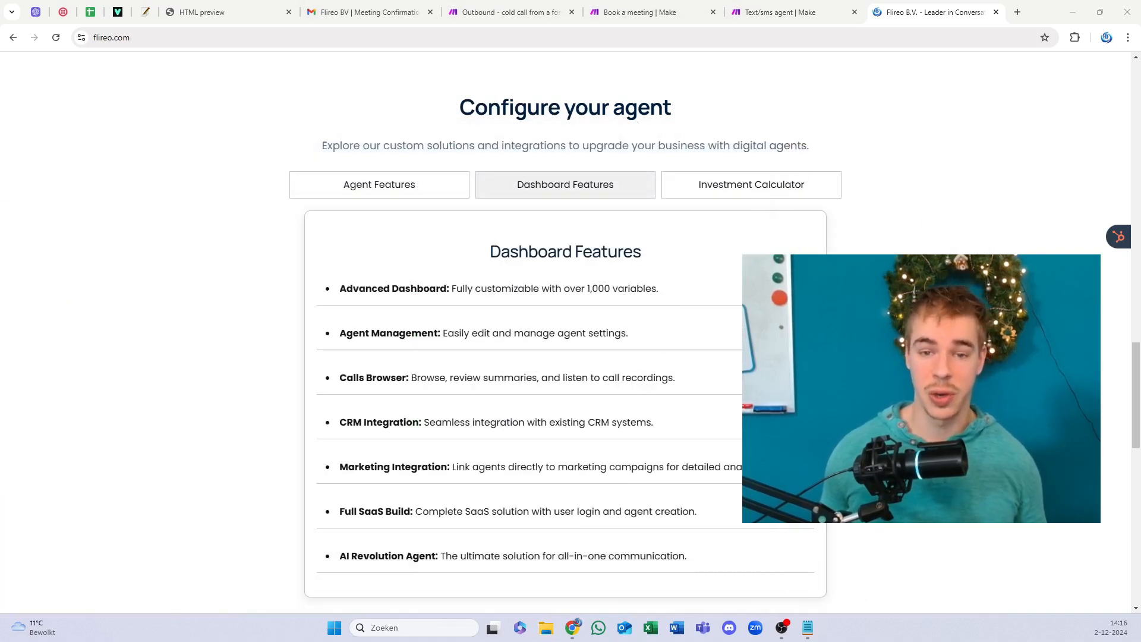
Step: Highlight the Configure your agent heading, then open the members.flireo.com/work-with-us application form in a new tab
{"action": "left_click_drag", "start_coordinate": [638, 108], "coordinate": [637, 145]}
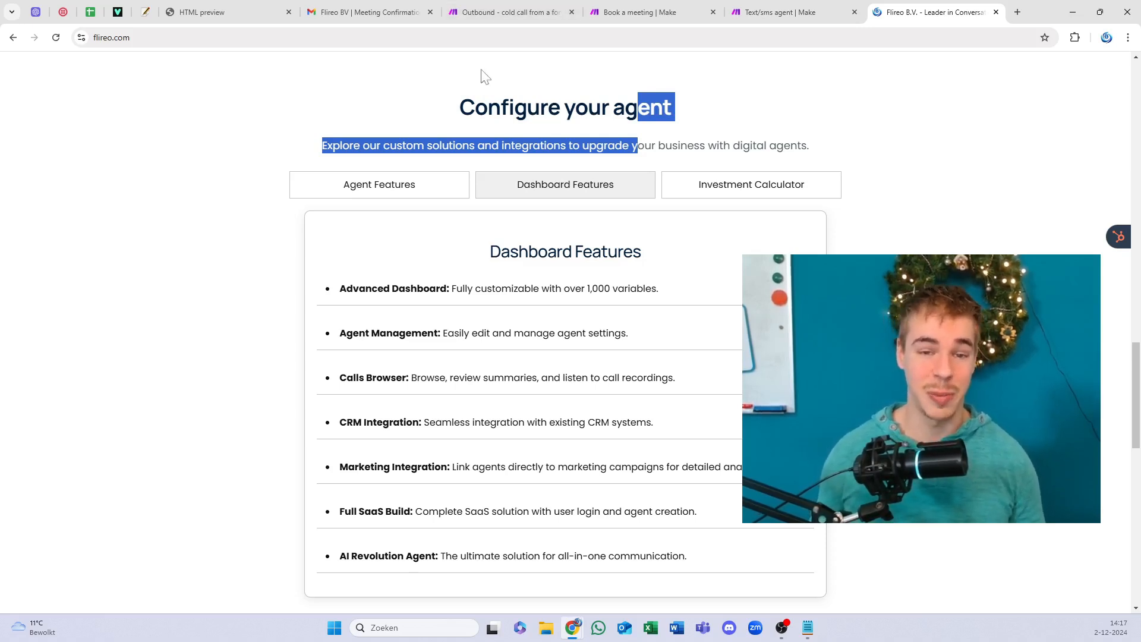
{"action": "left_click_drag", "start_coordinate": [509, 108], "coordinate": [540, 142]}
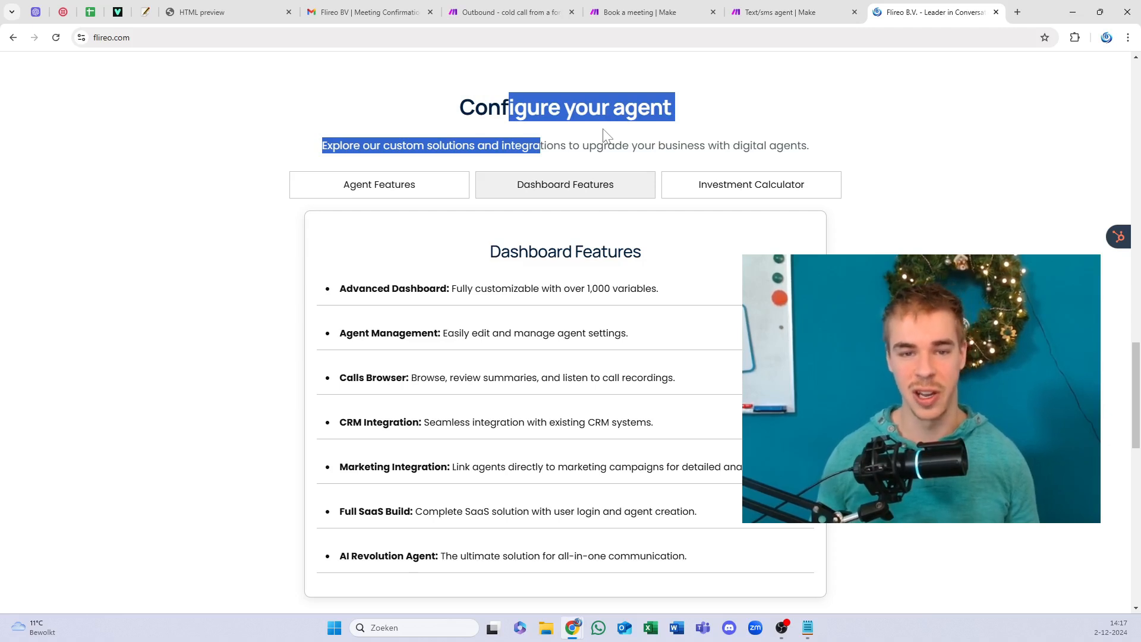
{"action": "left_click", "coordinate": [526, 100]}
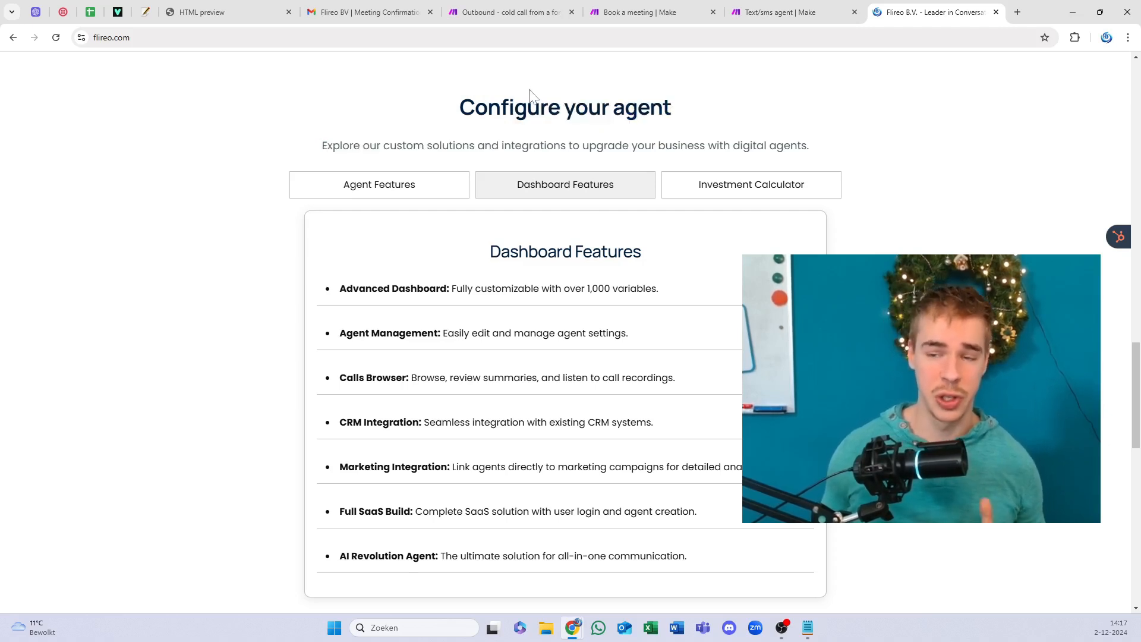
{"action": "left_click", "coordinate": [1019, 12]}
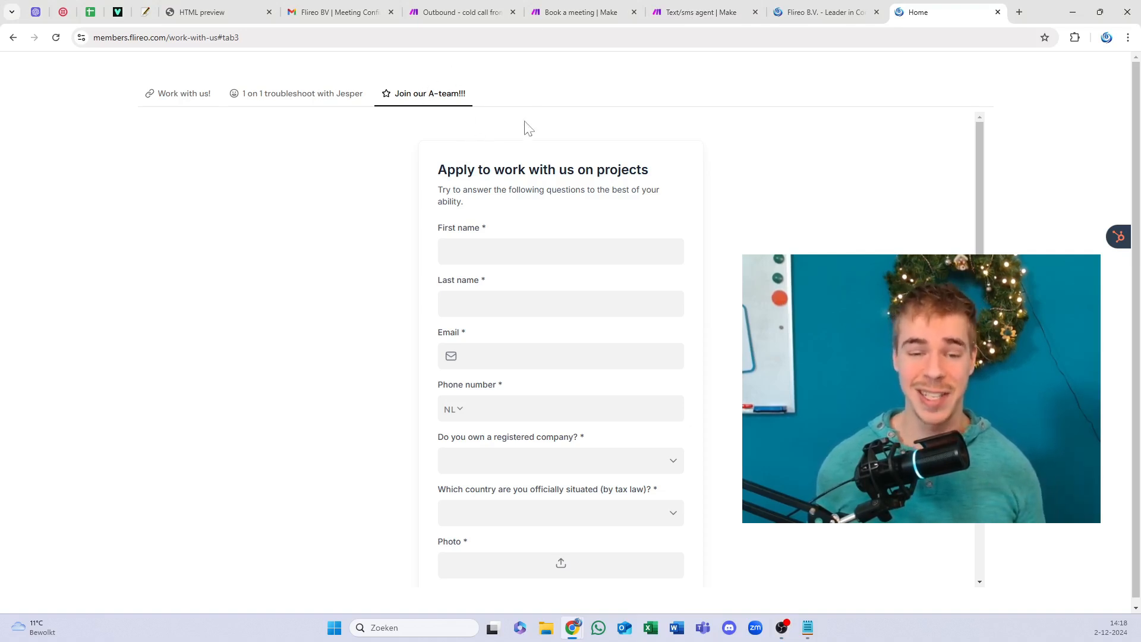
Step: Look over the members portal's Work with us! form, then return to the Flireo B.V. tab
{"action": "scroll", "coordinate": [571, 228], "scroll_direction": "down", "scroll_amount": 2}
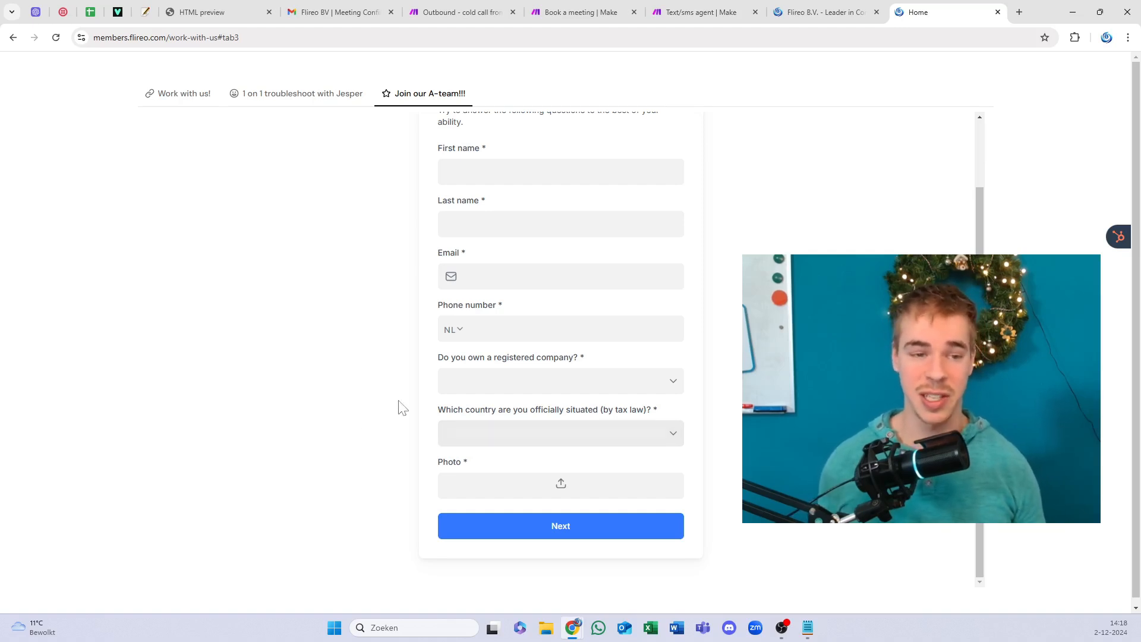
{"action": "left_click", "coordinate": [162, 100]}
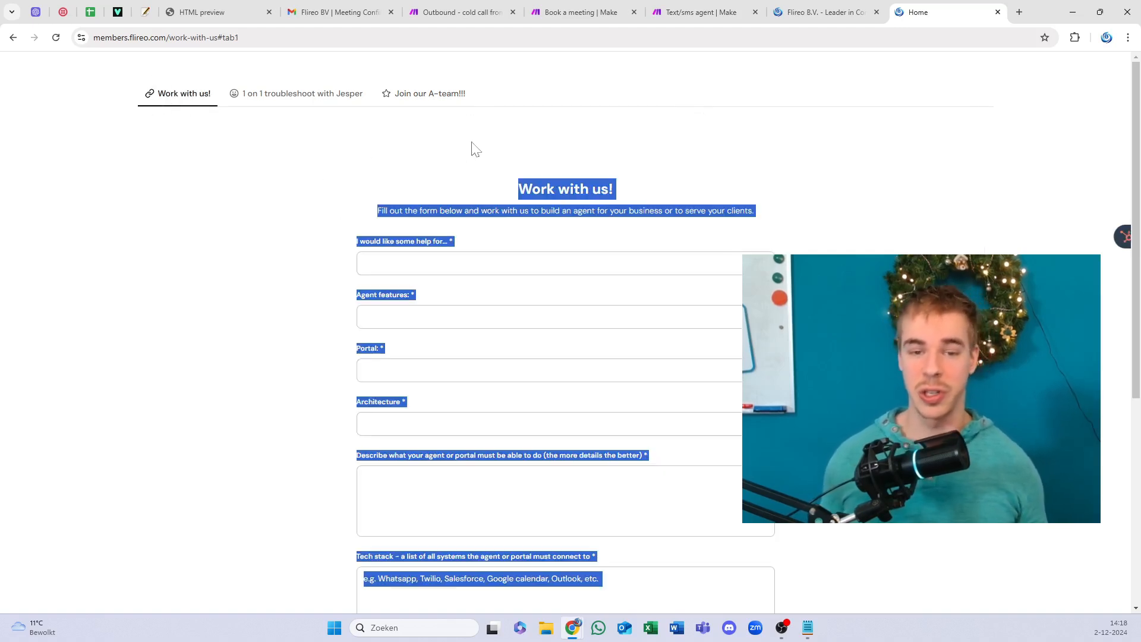
{"action": "left_click", "coordinate": [468, 158]}
{"action": "scroll", "coordinate": [469, 157], "scroll_direction": "down", "scroll_amount": 5}
{"action": "scroll", "coordinate": [470, 157], "scroll_direction": "up", "scroll_amount": 5}
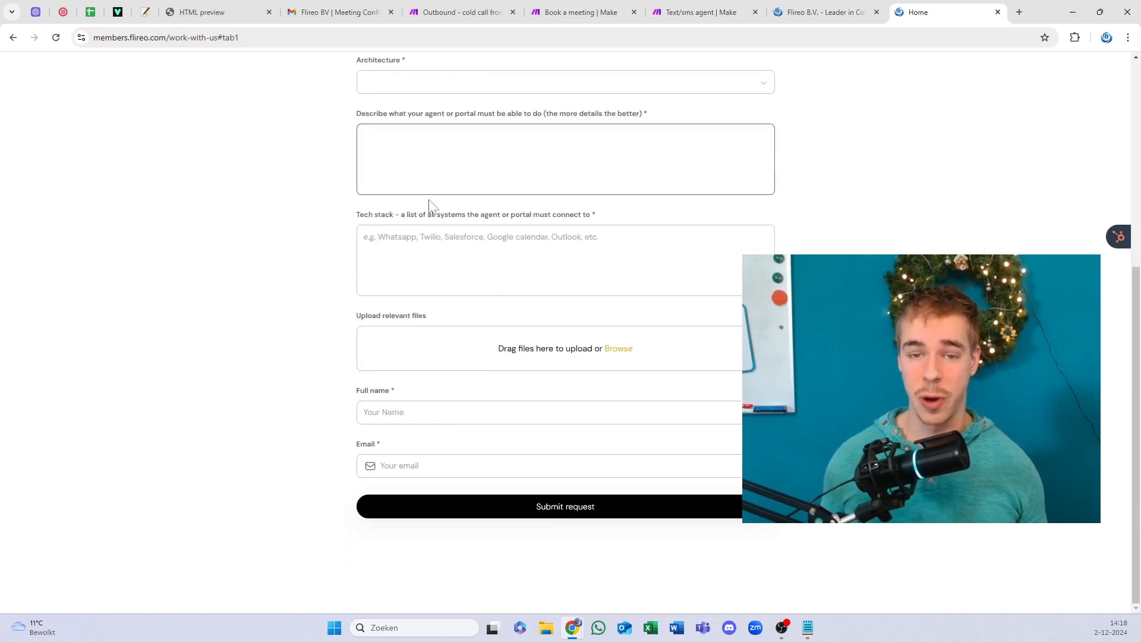
{"action": "left_click_drag", "start_coordinate": [522, 180], "coordinate": [679, 186]}
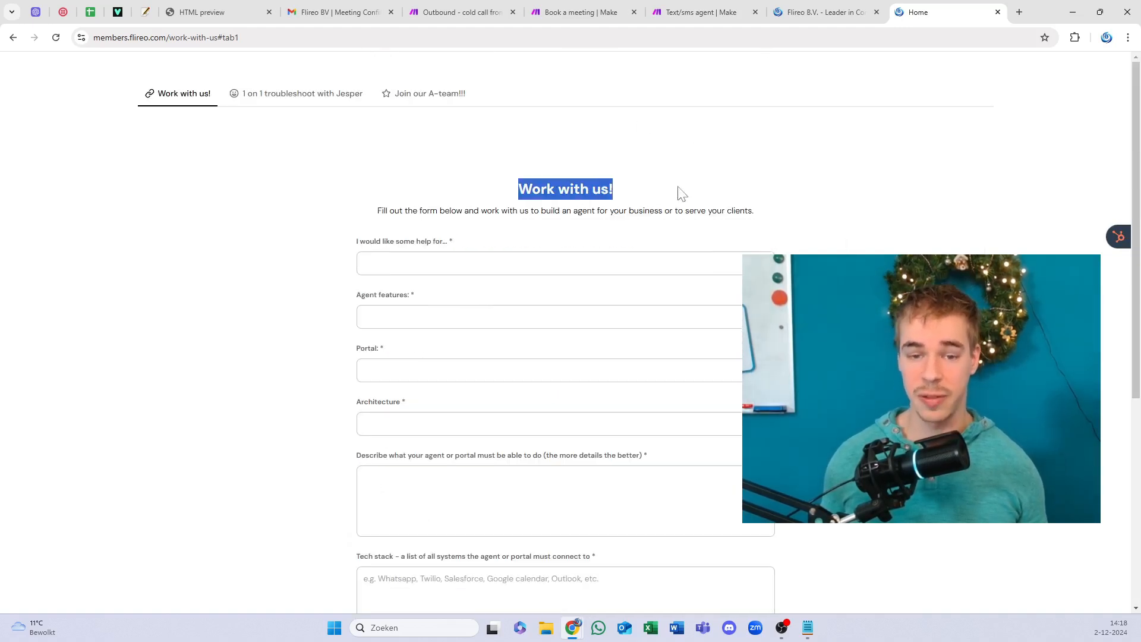
{"action": "left_click", "coordinate": [696, 186]}
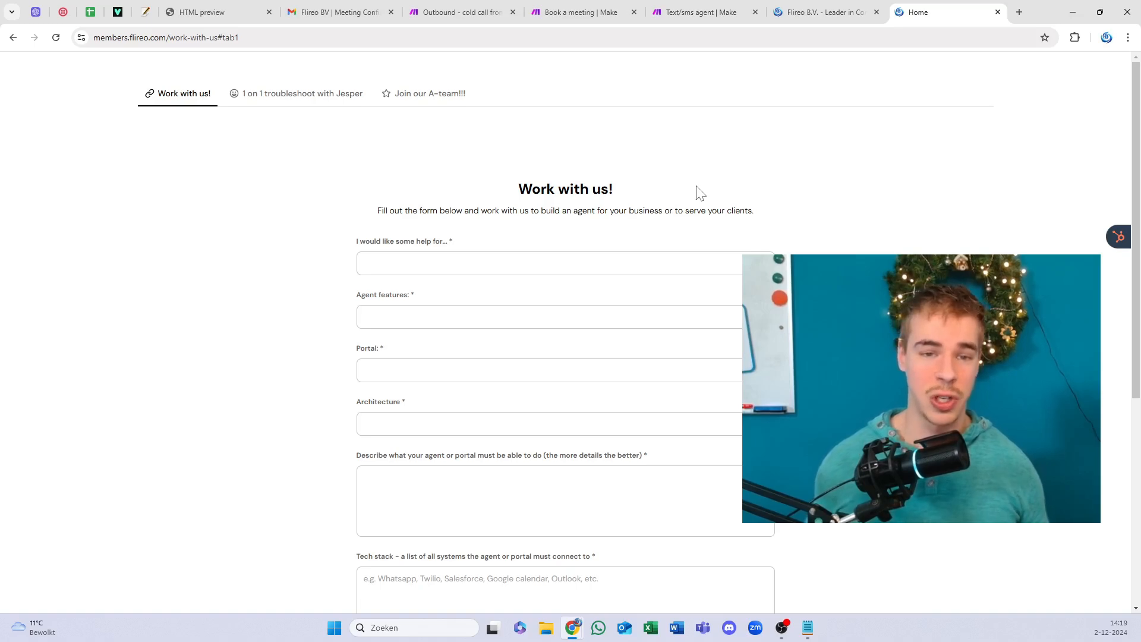
{"action": "left_click", "coordinate": [829, 12]}
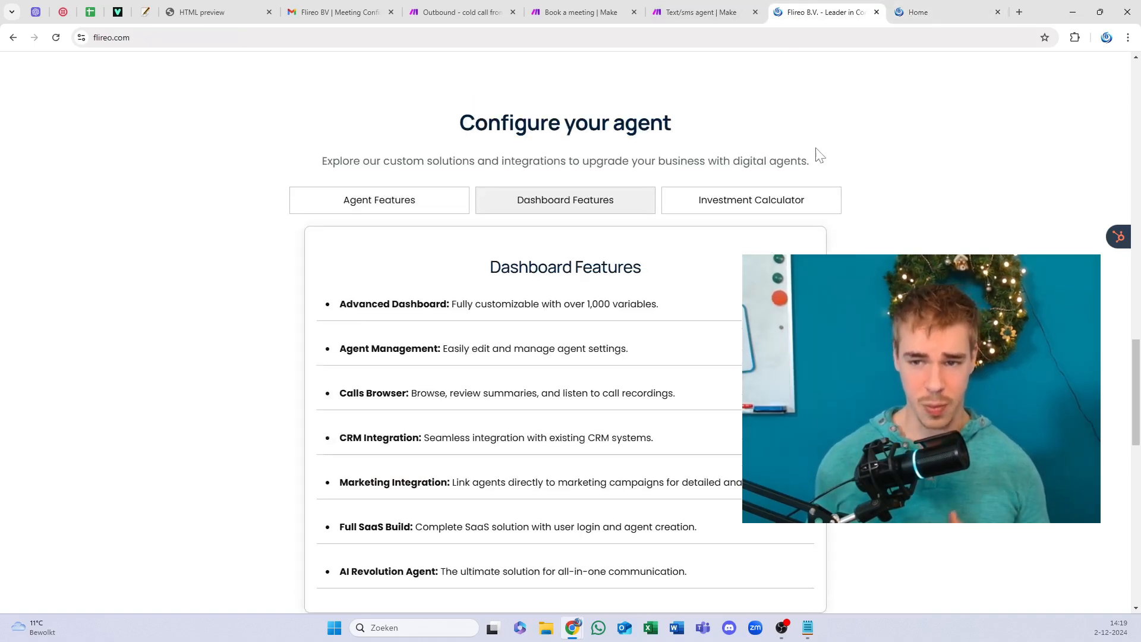
Step: Go to flireo.com/insider by appending 'insider' to the site address
{"action": "scroll", "coordinate": [817, 153], "scroll_direction": "up", "scroll_amount": 20}
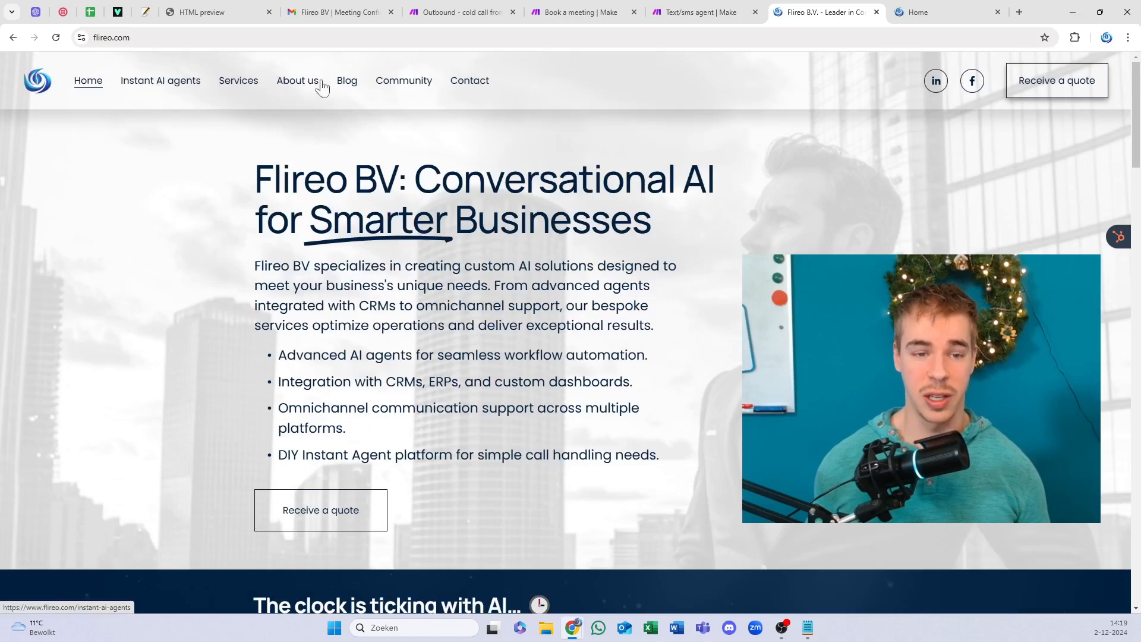
{"action": "mouse_move", "coordinate": [409, 89]}
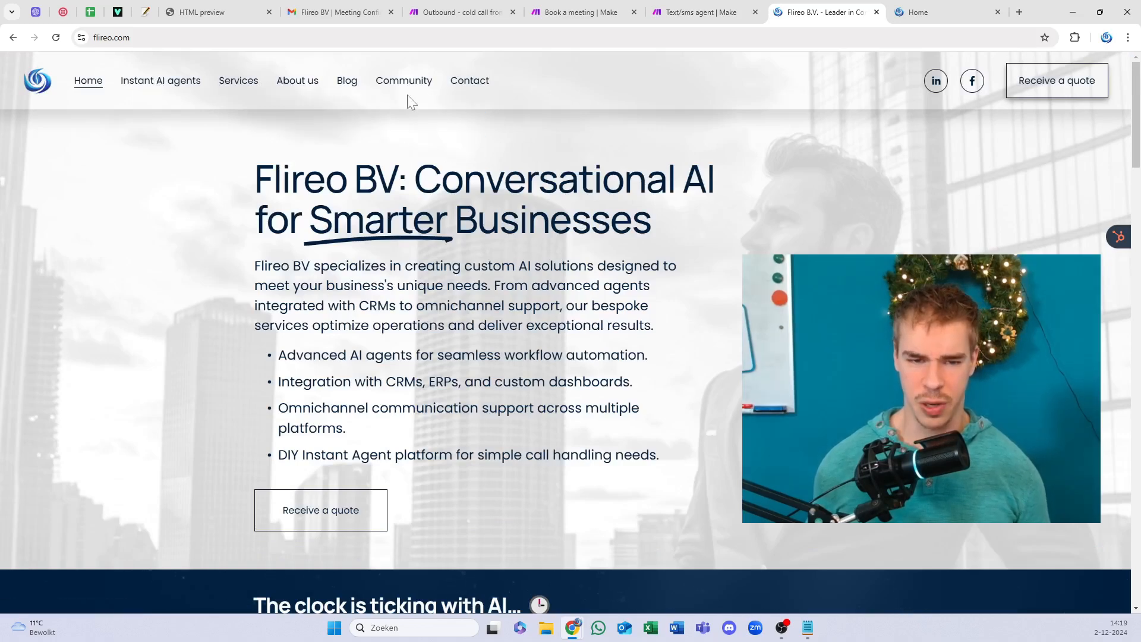
{"action": "left_click", "coordinate": [351, 37]}
{"action": "key", "text": "End"}
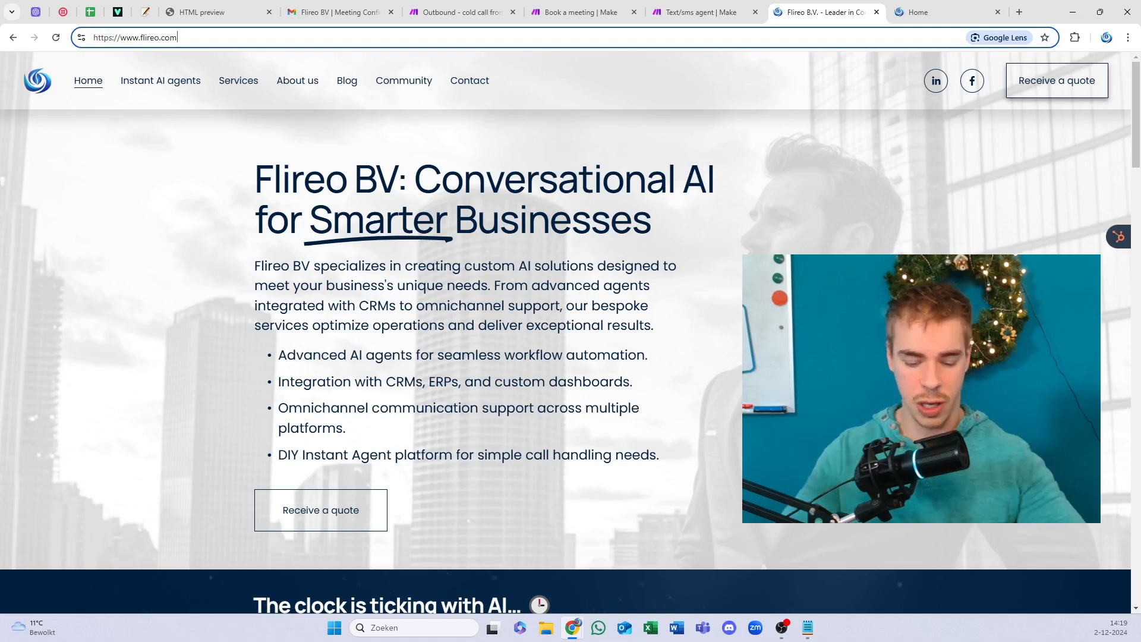
{"action": "type", "text": "insider"}
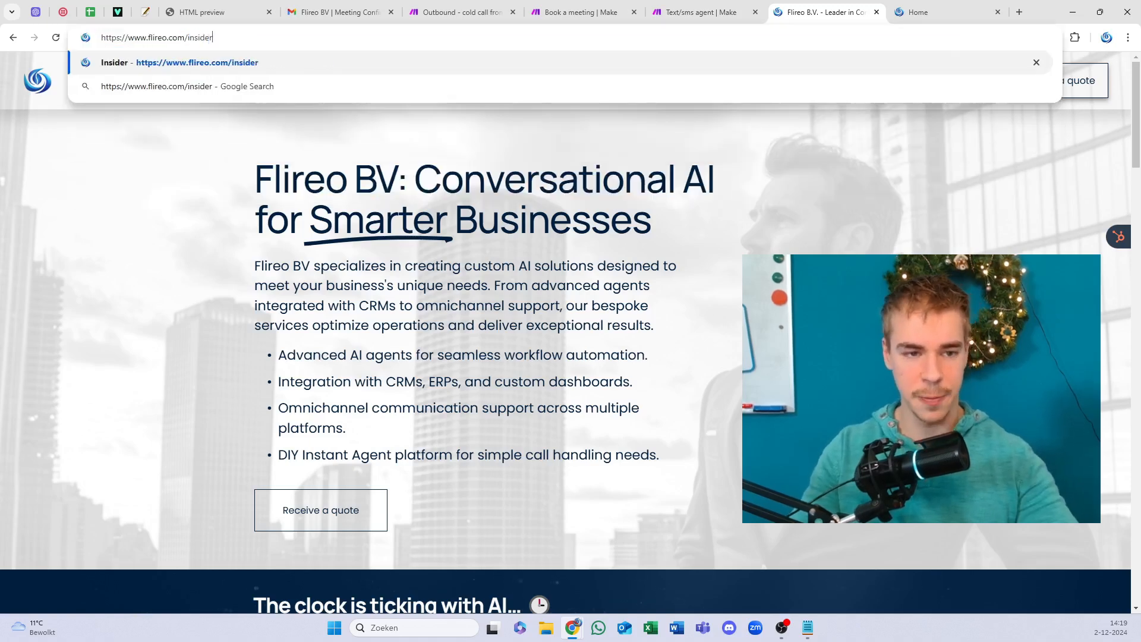
{"action": "key", "text": "Return"}
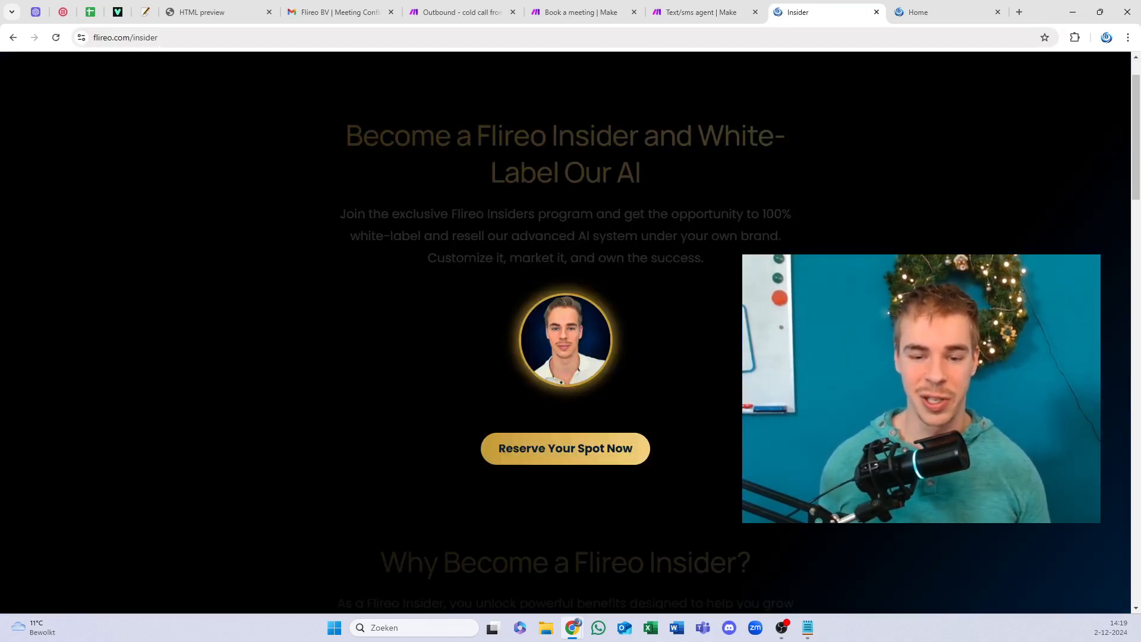
Step: Scroll through the Flireo Insider page and back up, then switch to the 'Text/sms agent | Make' tab
{"action": "left_click_drag", "start_coordinate": [530, 136], "coordinate": [560, 197]}
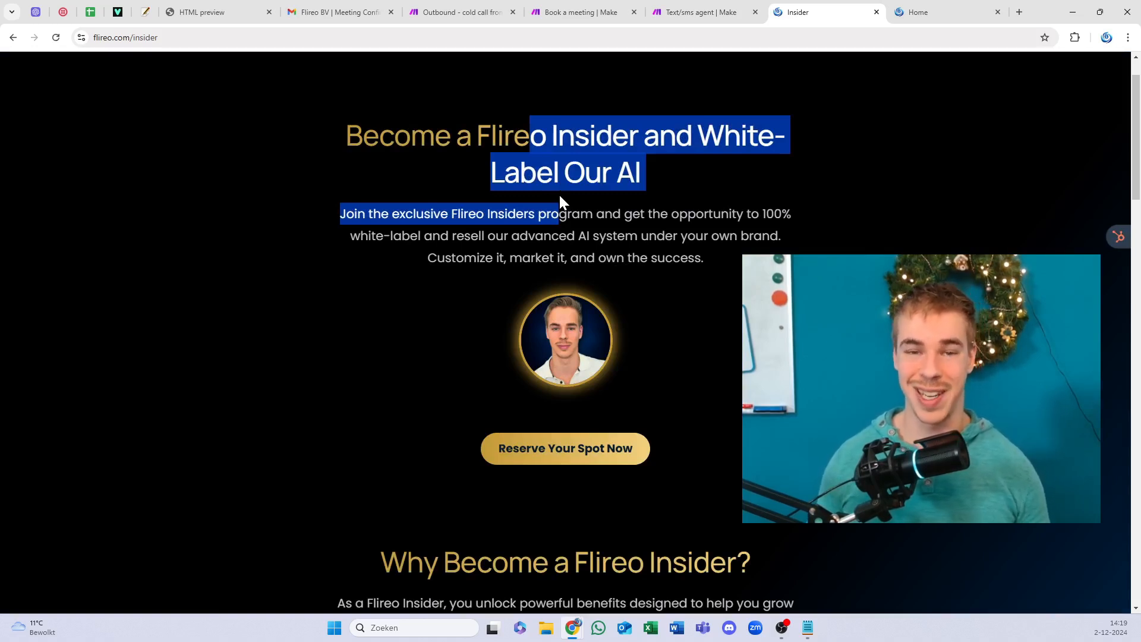
{"action": "scroll", "coordinate": [555, 235], "scroll_direction": "down", "scroll_amount": 5}
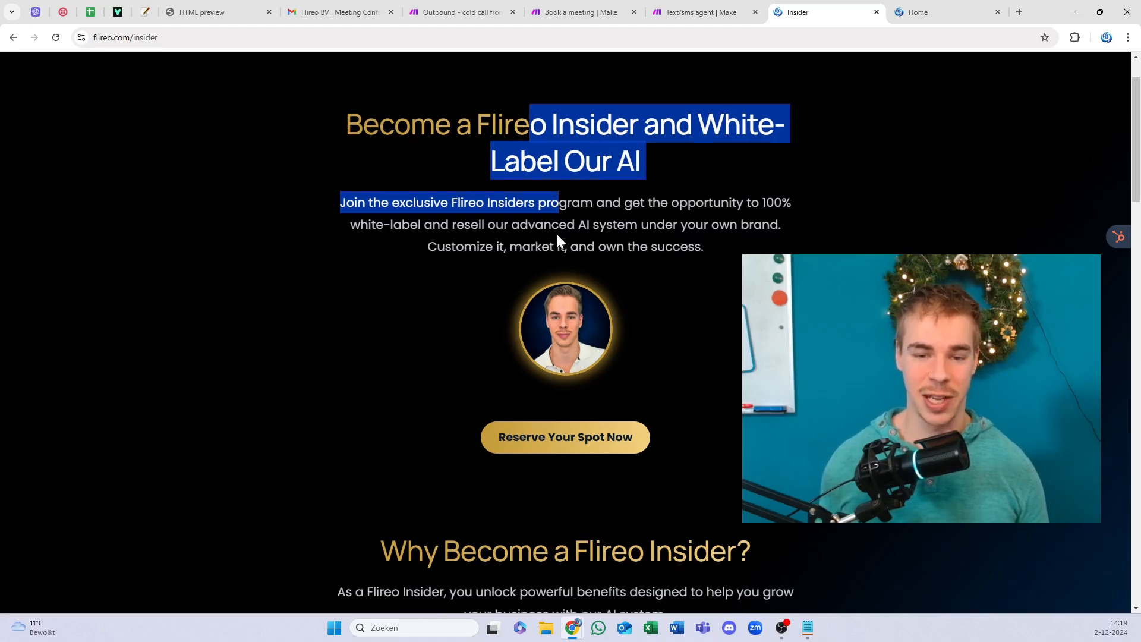
{"action": "scroll", "coordinate": [555, 232], "scroll_direction": "down", "scroll_amount": 15}
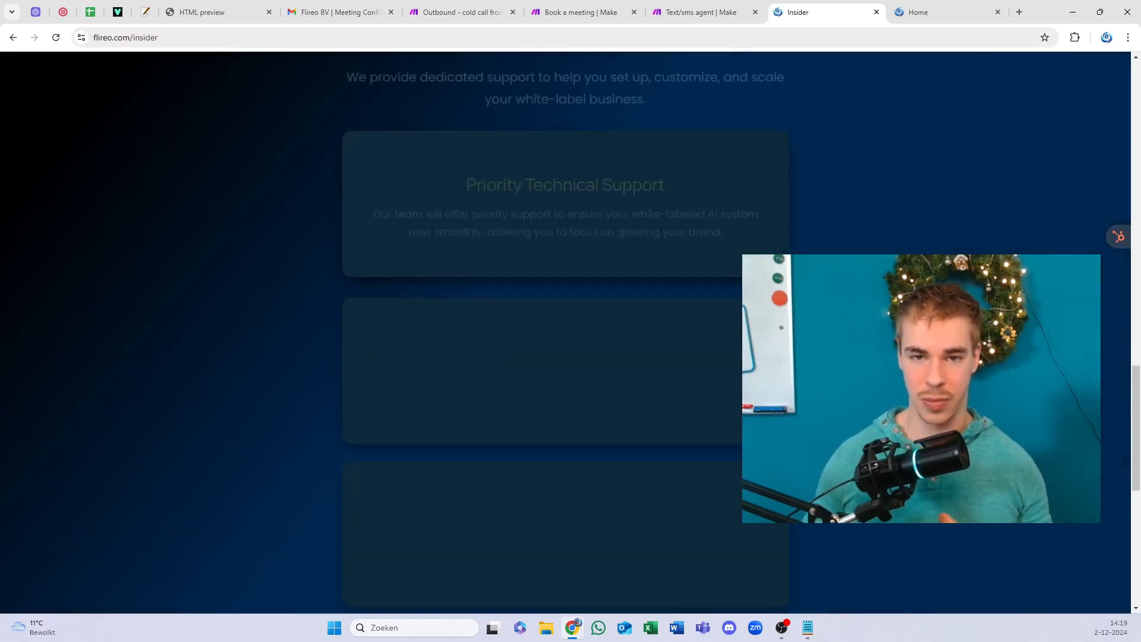
{"action": "scroll", "coordinate": [560, 238], "scroll_direction": "down", "scroll_amount": 6}
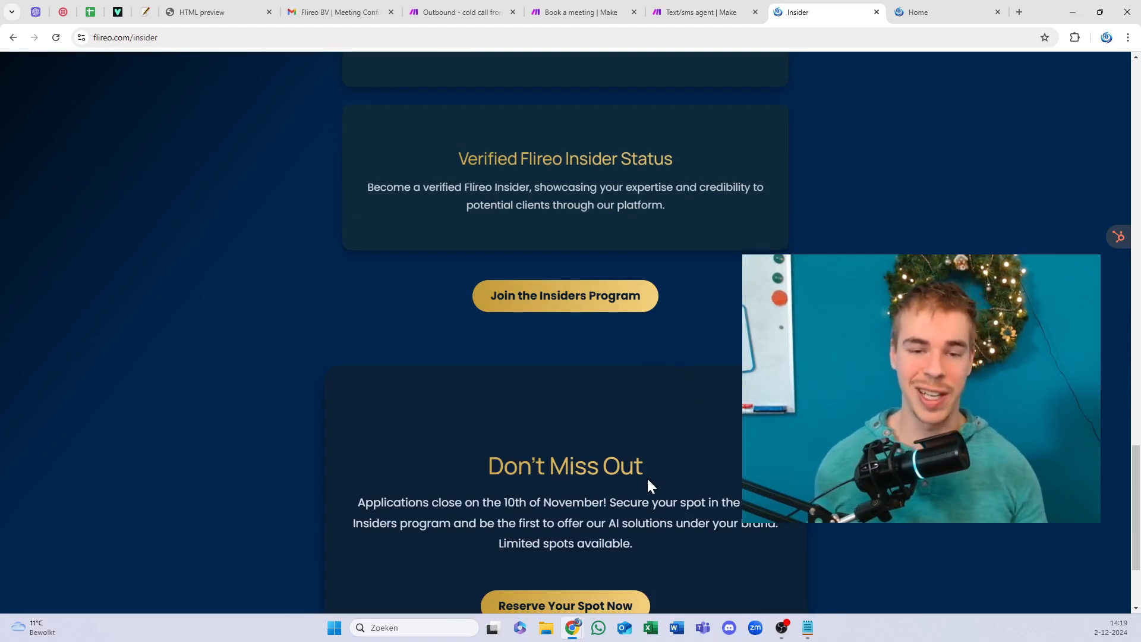
{"action": "scroll", "coordinate": [648, 480], "scroll_direction": "down", "scroll_amount": 3}
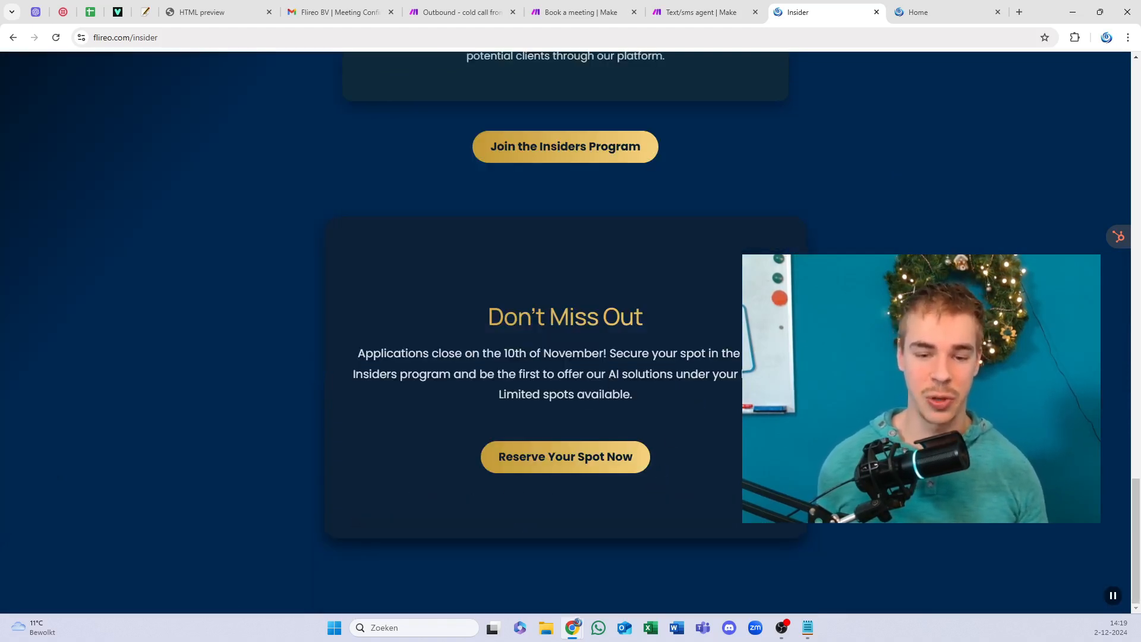
{"action": "left_click_drag", "start_coordinate": [593, 396], "coordinate": [608, 296]}
{"action": "scroll", "coordinate": [608, 292], "scroll_direction": "up", "scroll_amount": 12}
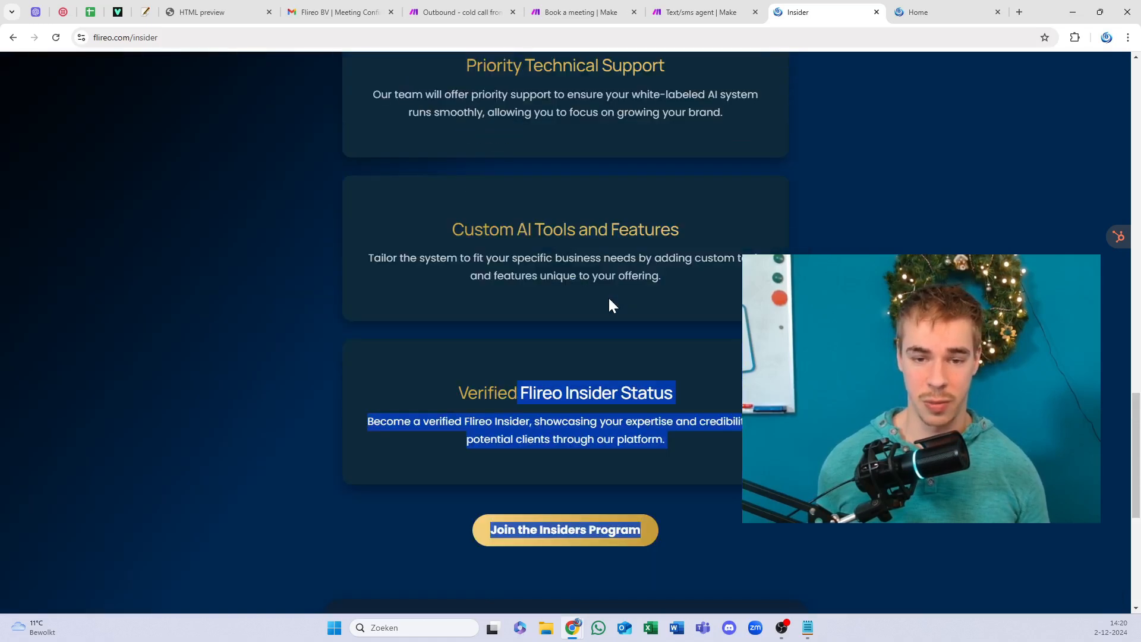
{"action": "left_click_drag", "start_coordinate": [579, 227], "coordinate": [604, 265]}
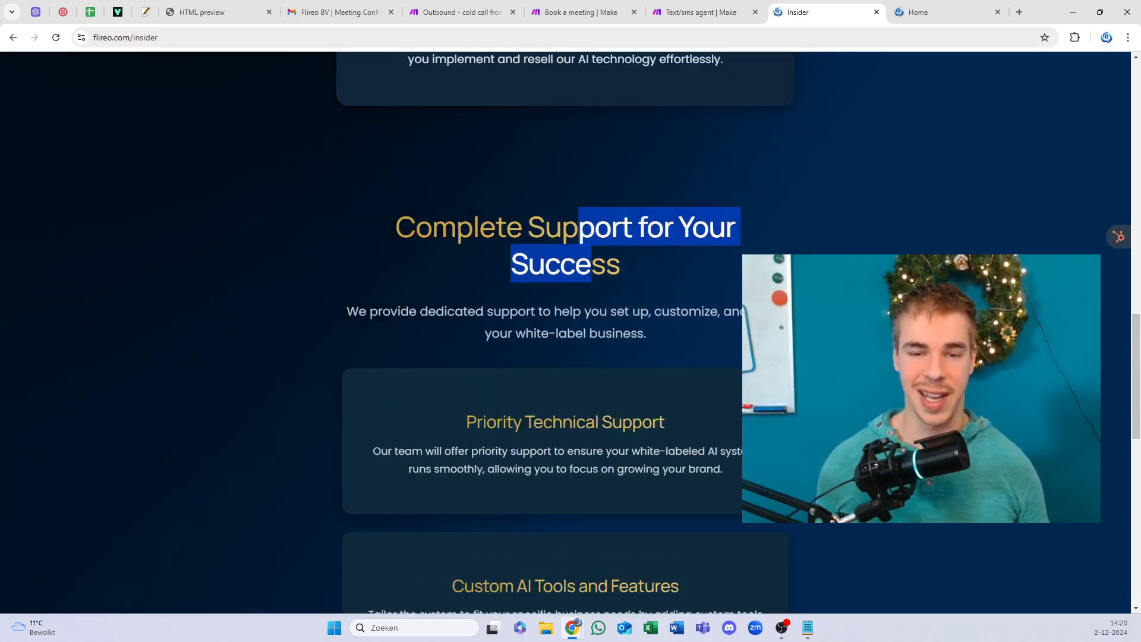
{"action": "scroll", "coordinate": [603, 265], "scroll_direction": "up", "scroll_amount": 6}
{"action": "left_click", "coordinate": [581, 213]}
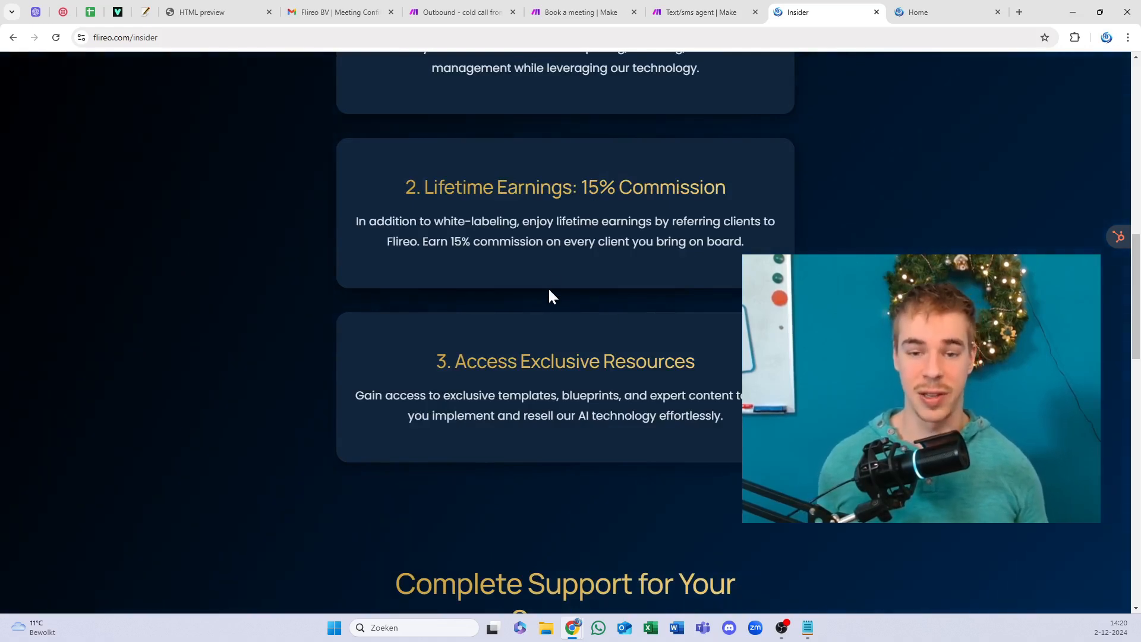
{"action": "scroll", "coordinate": [547, 279], "scroll_direction": "up", "scroll_amount": 5}
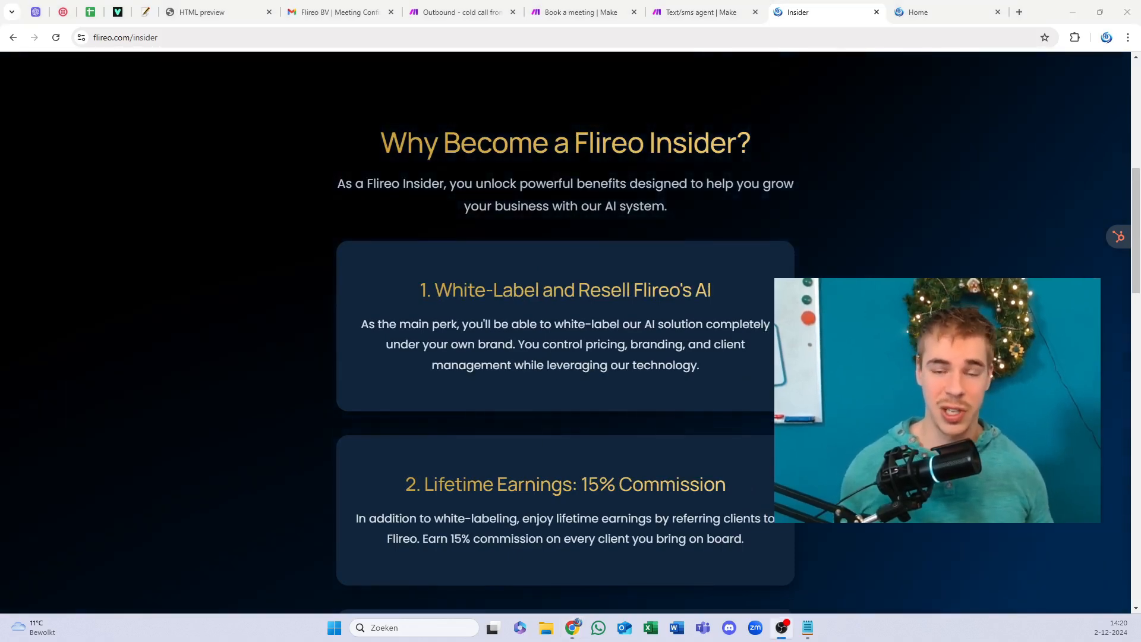
{"action": "left_click", "coordinate": [649, 5]}
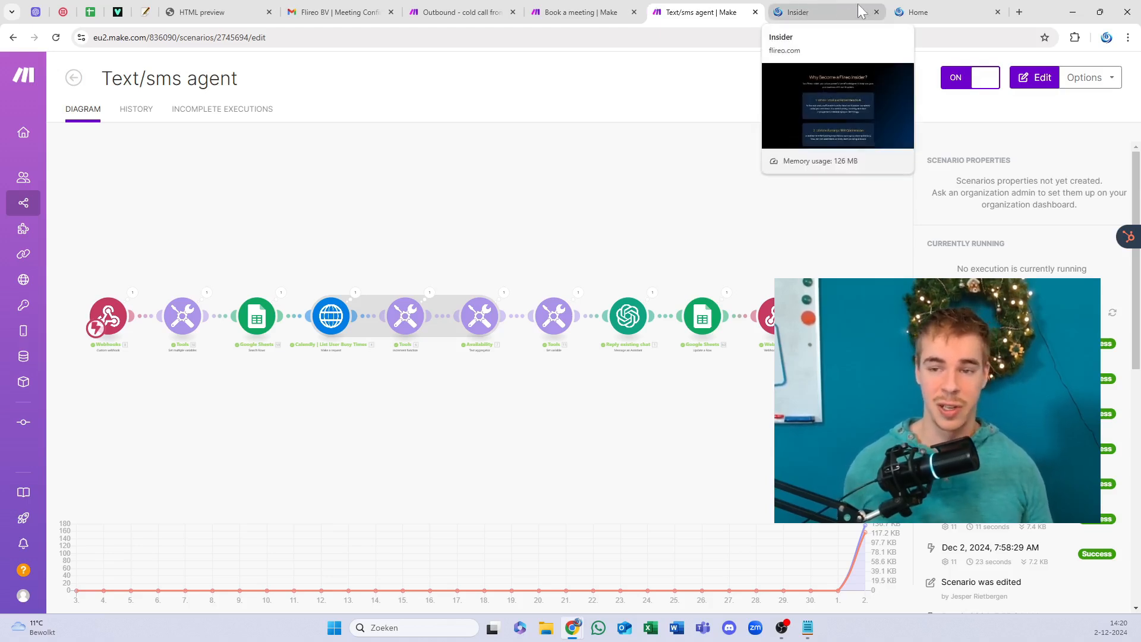
Step: Close the Flireo Insider browser tab and briefly highlight the Text/sms agent scenario title
{"action": "left_click", "coordinate": [876, 11]}
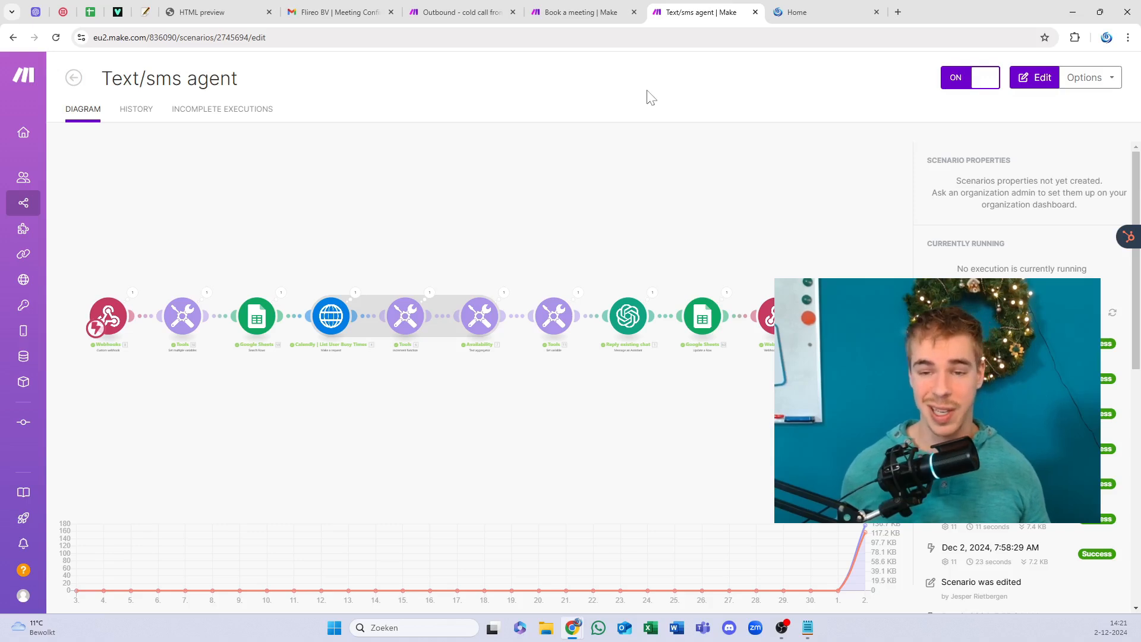
{"action": "triple_click", "coordinate": [91, 75]}
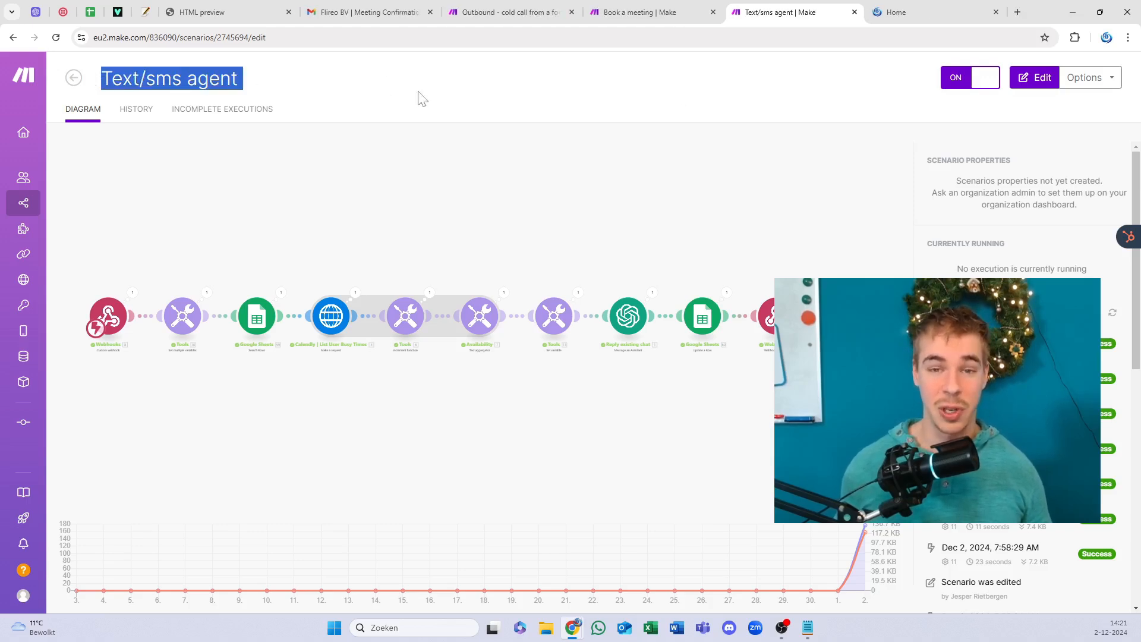
{"action": "left_click", "coordinate": [454, 100]}
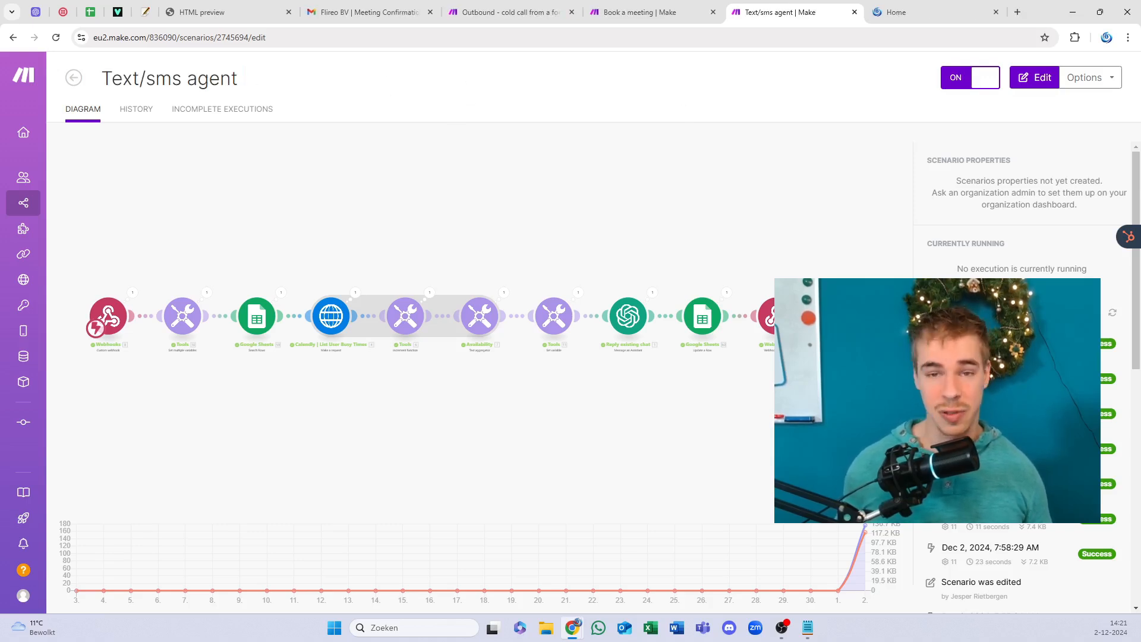